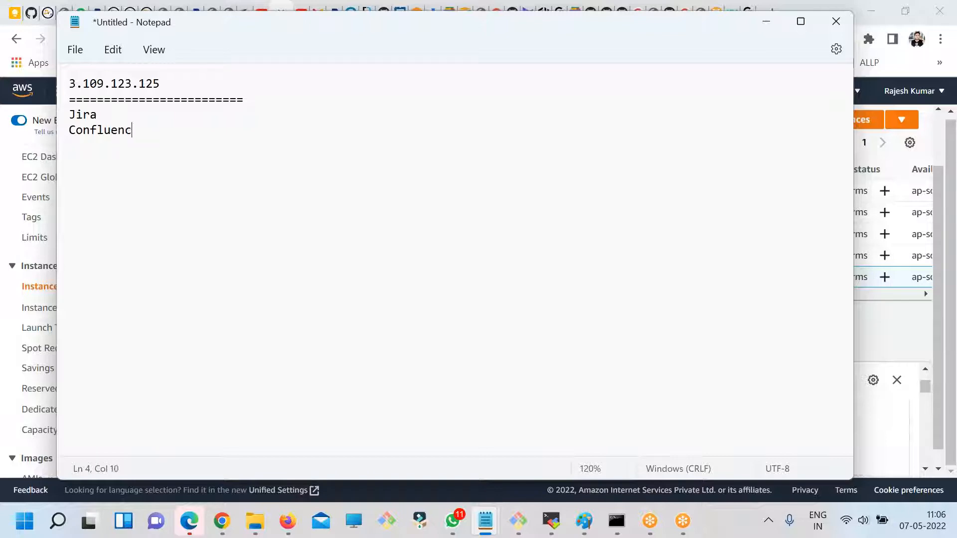
- Complete the Confluence line and add a separator row of equals signs beneath it
key(Return)
text(=========================)
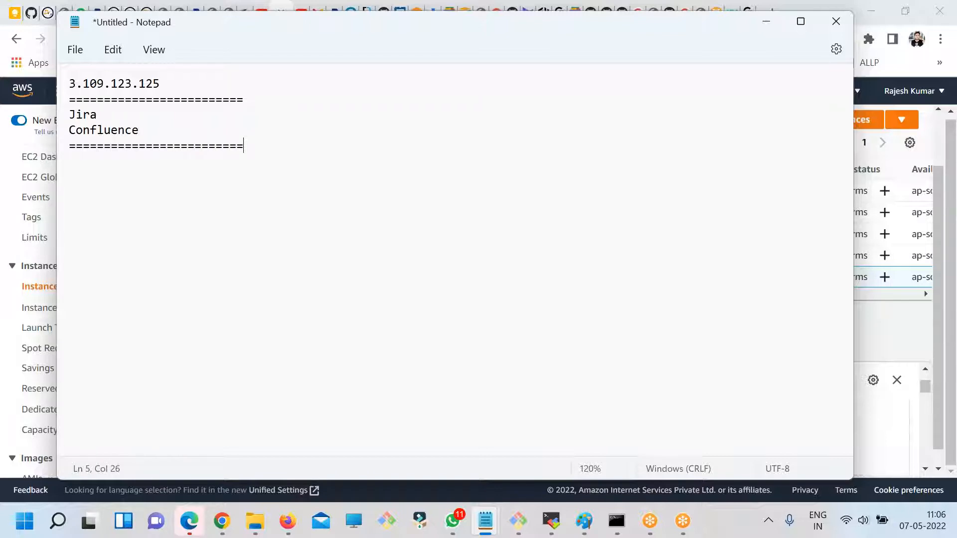
- Add the description "- Issues/Tasks/Project mgmt" beside Jira, spaced away from the name
click(154, 117)
key(Tab)
key(Tab)
text(- Issues/Tasks)
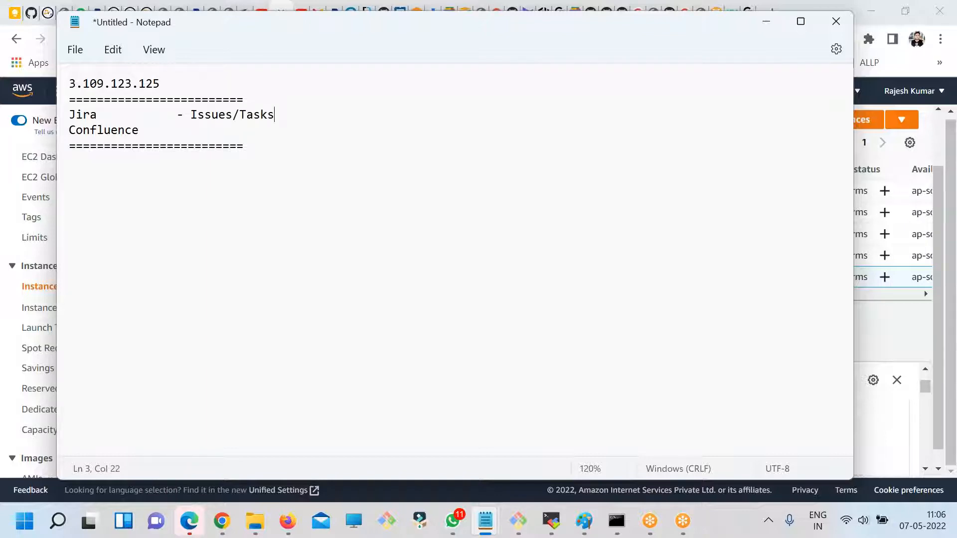
text(/Project mgmt)
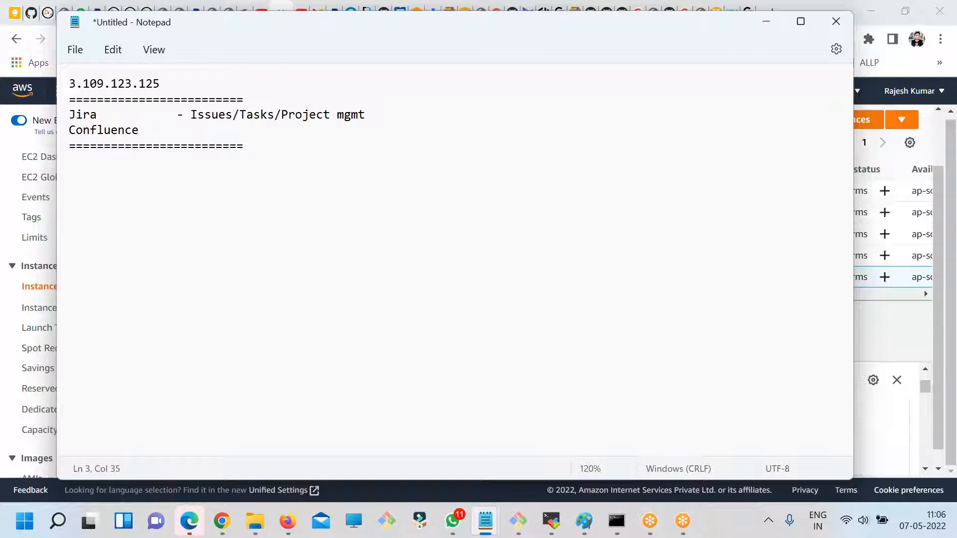
- Add the description "- Knowledge mgmt - Internal wiki" beside Confluence, aligned with the Jira description
click(155, 130)
text(- Knowledge mgmtm)
key(BackSpace)
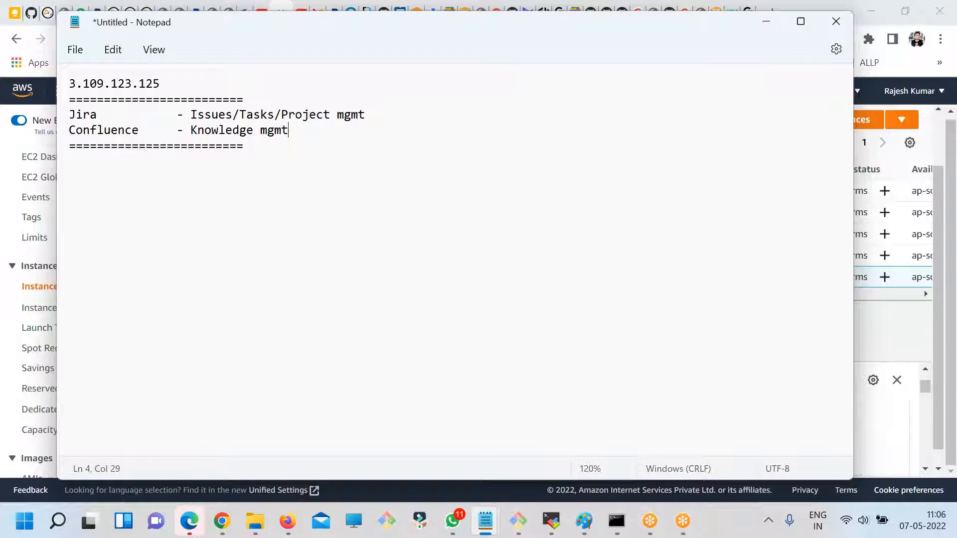
text(- Internal wiki)
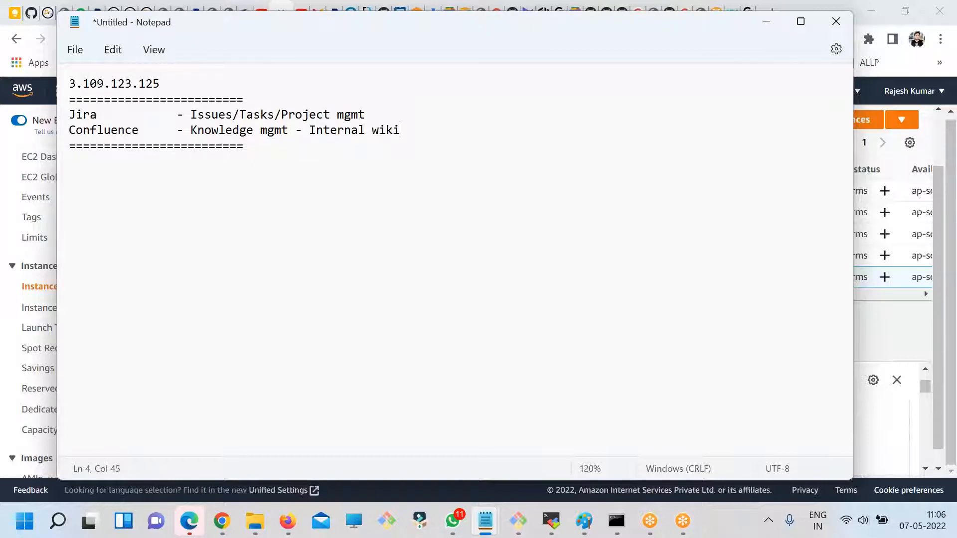
- Add the heading "What is Jira" on a new line below the second separator row
click(335, 153)
key(Return)
key(Return)
key(BackSpace)
text(What is )
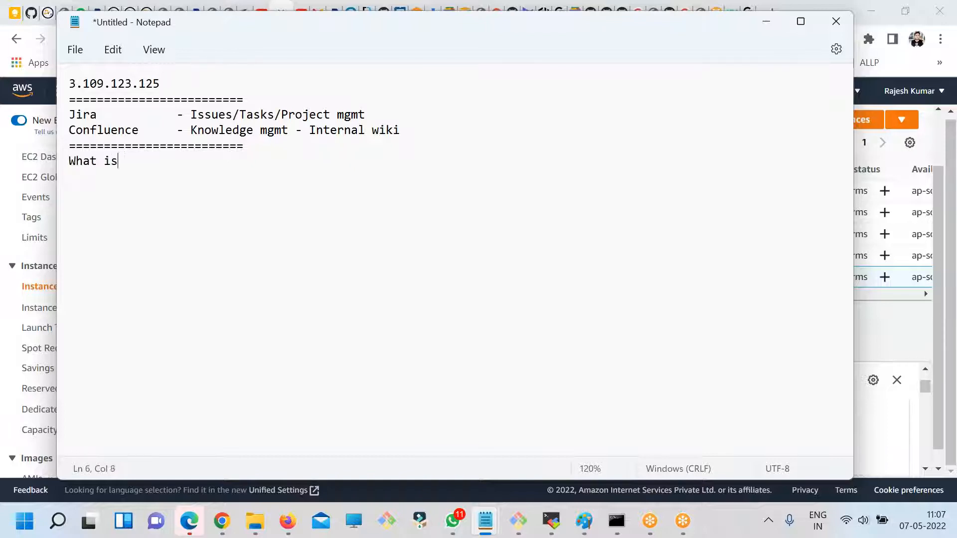
text(Jira)
- Copy the text "Issues/Tasks/Project mgmt" to an indented line under the "What is Jira" heading
drag(367, 115, 192, 118)
key(ctrl+c)
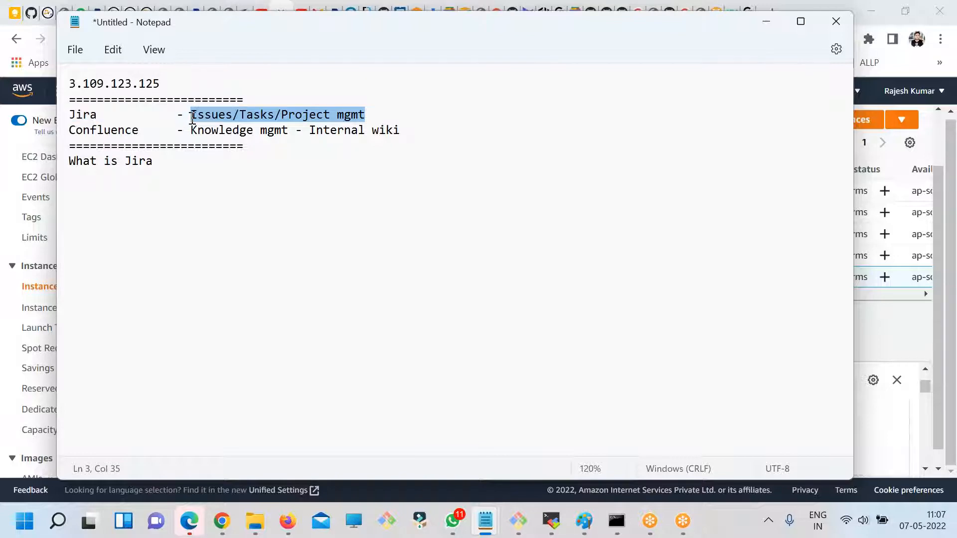
click(201, 171)
key(Return)
key(BackSpace)
key(Tab)
key(Tab)
key(ctrl+v)
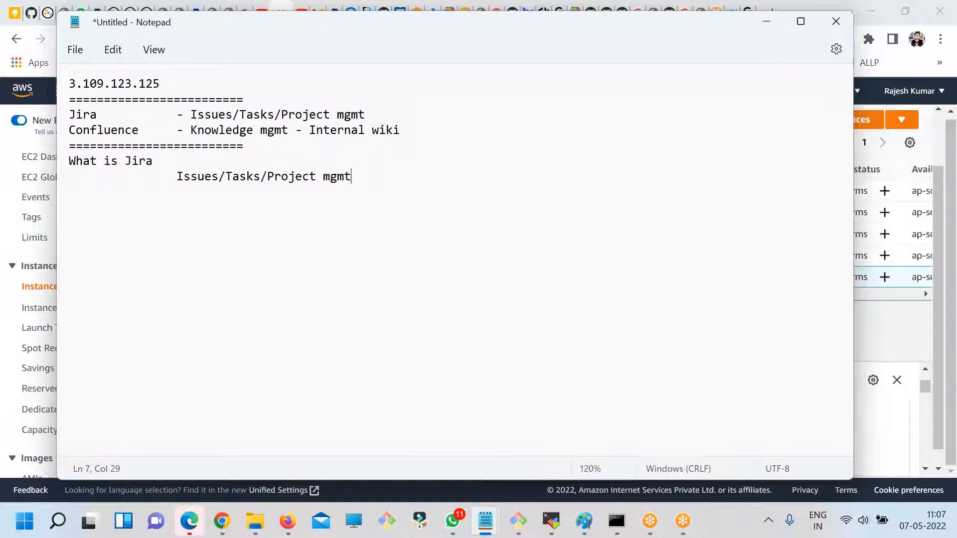
- Split the copied text at its slashes into three aligned lines: Issues, Tasks and Project mgmt
click(225, 178)
key(BackSpace)
key(Return)
key(Tab)
key(Tab)
key(Tab)
click(219, 192)
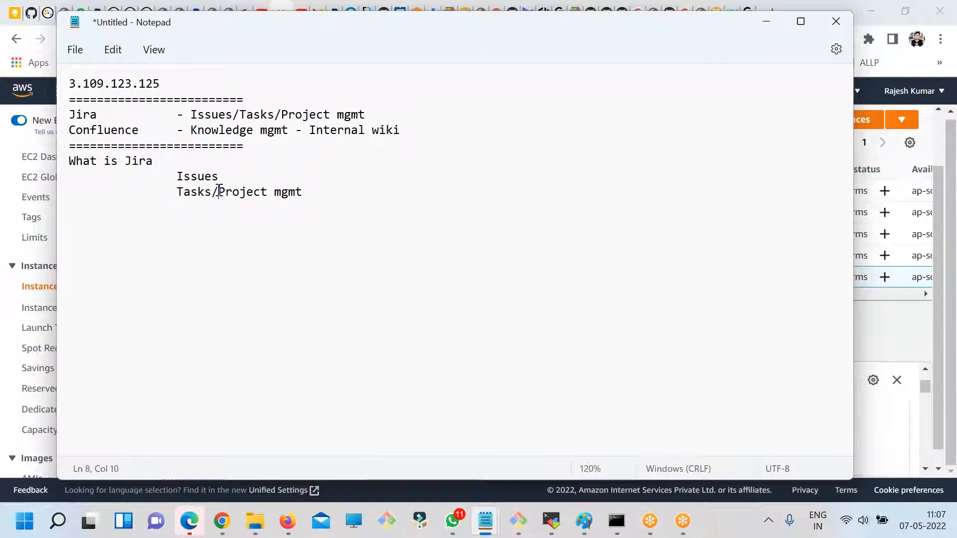
key(BackSpace)
key(Return)
key(Tab)
key(Tab)
key(Tab)
- Add the indented entries Bugs, feature and ServiceDesk below Project mgmt, one per line
click(262, 207)
key(Return)
key(Tab)
key(Tab)
key(Tab)
text(Bugs)
key(Return)
key(Tab)
key(Tab)
key(Tab)
text(feature)
key(Return)
key(Tab)
key(Tab)
text(ServiceDesk)
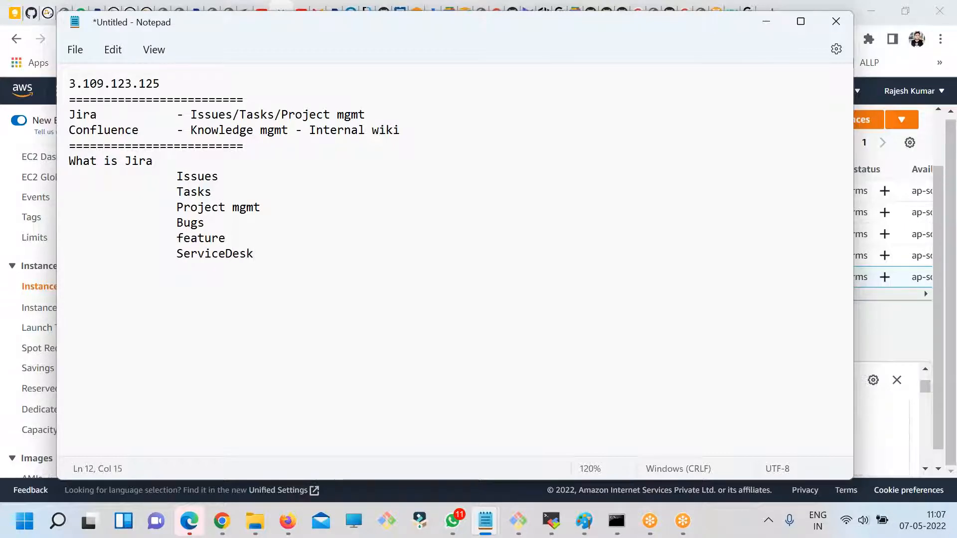
- Copy "mgmt" from the Project line to the end of the Bugs, feature, ServiceDesk, Tasks and Issues entries
double_click(246, 207)
key(ctrl+c)
click(244, 222)
key(ctrl+v)
click(249, 239)
key(ctrl+v)
click(275, 253)
key(ctrl+v)
click(231, 192)
key(ctrl+v)
click(240, 176)
key(ctrl+v)
- Add the indented entries Agile and Scrum on separate lines below ServiceDesk mgmt
click(305, 253)
key(Return)
key(Tab)
key(Tab)
key(Tab)
text(Agile)
key(Return)
key(Tab)
key(Tab)
key(Tab)
text(Scup)
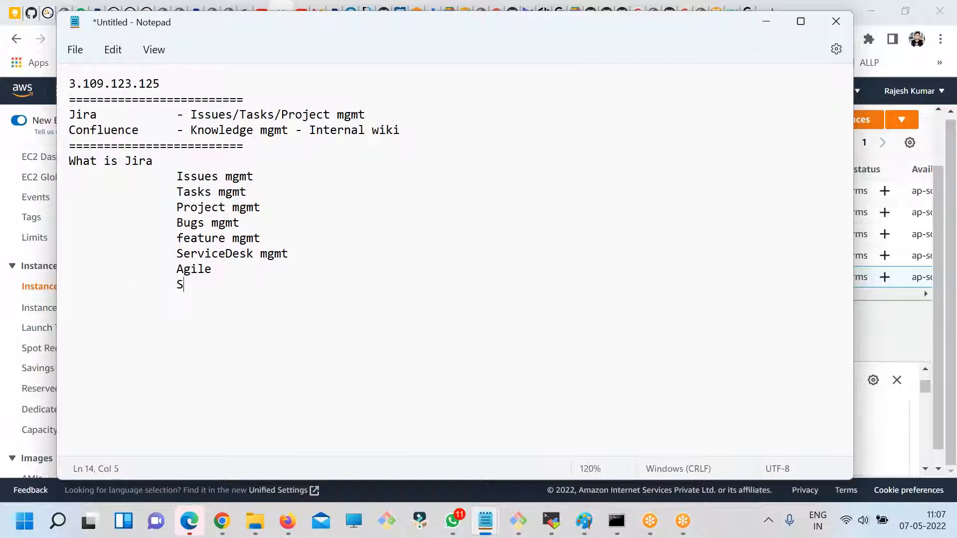
key(BackSpace)
key(BackSpace)
text(rum)
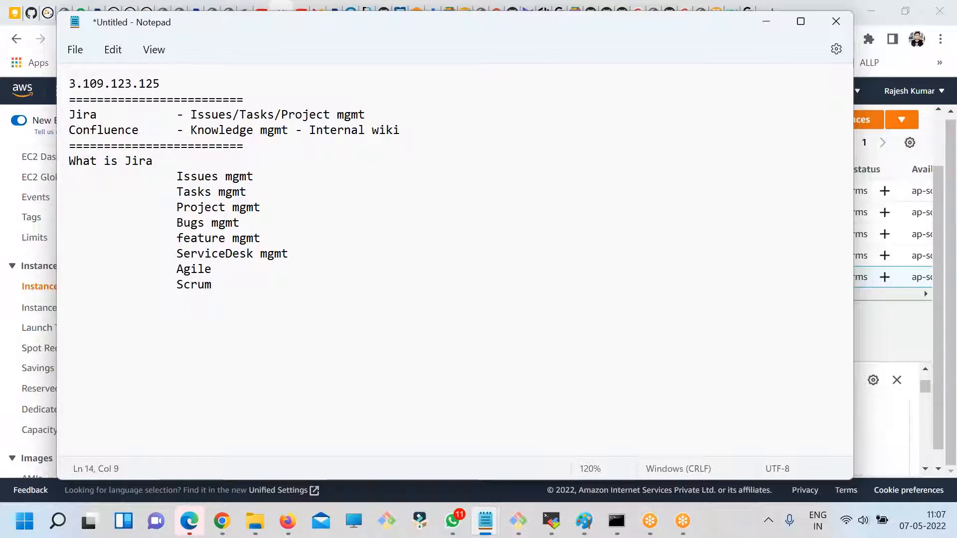
drag(267, 299, 40, 156)
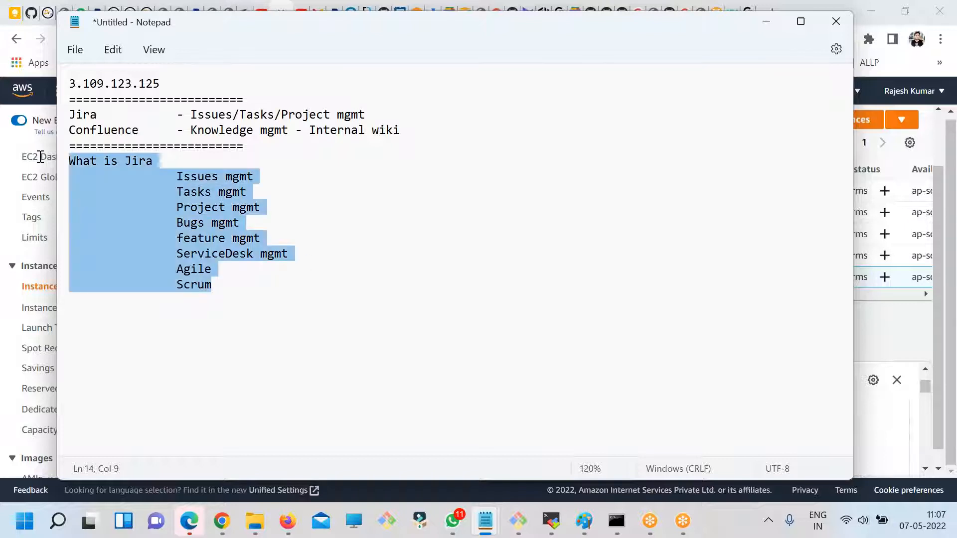
click(235, 238)
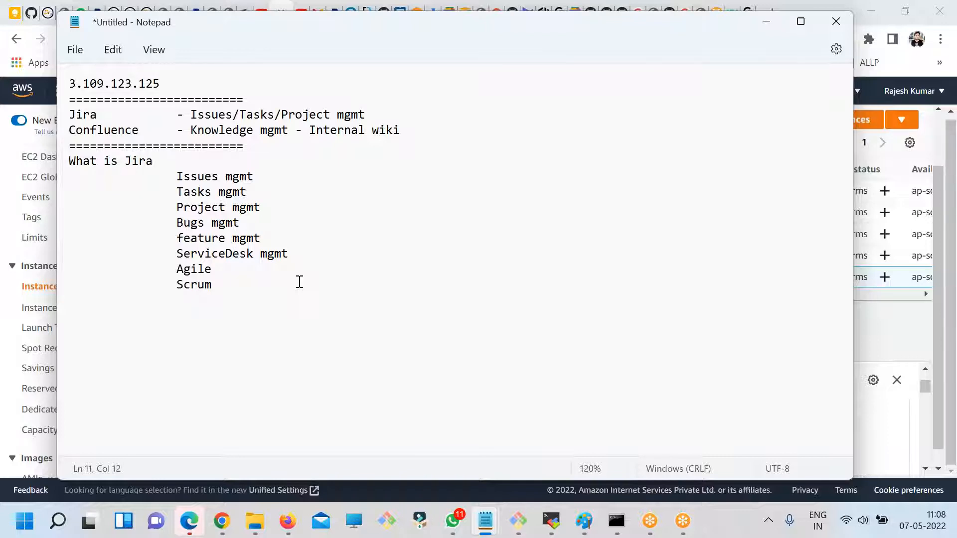
- Add the heading "Why we need this?" on a new line below Scrum
click(308, 287)
key(Return)
text(Why we need this)
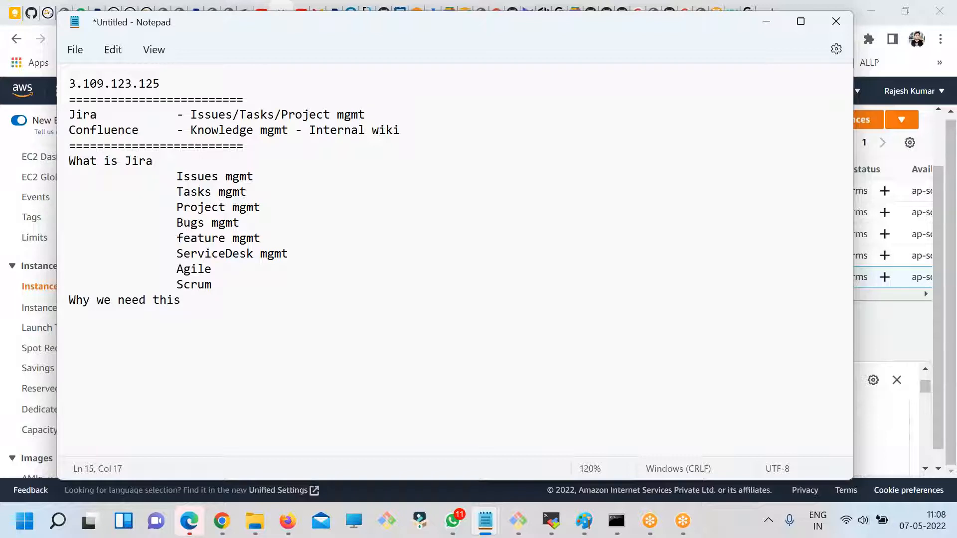
key(BackSpace)
text(?)
- Add an ORG line with indented entries prj1, prj2 and prj3 below it, leaving a blank line after prj1
key(Return)
text(ORG)
key(Return)
key(Tab)
text(prj1)
key(Return)
key(Tab)
key(Tab)
text(prj2)
key(Return)
key(Tab)
text(prj3)
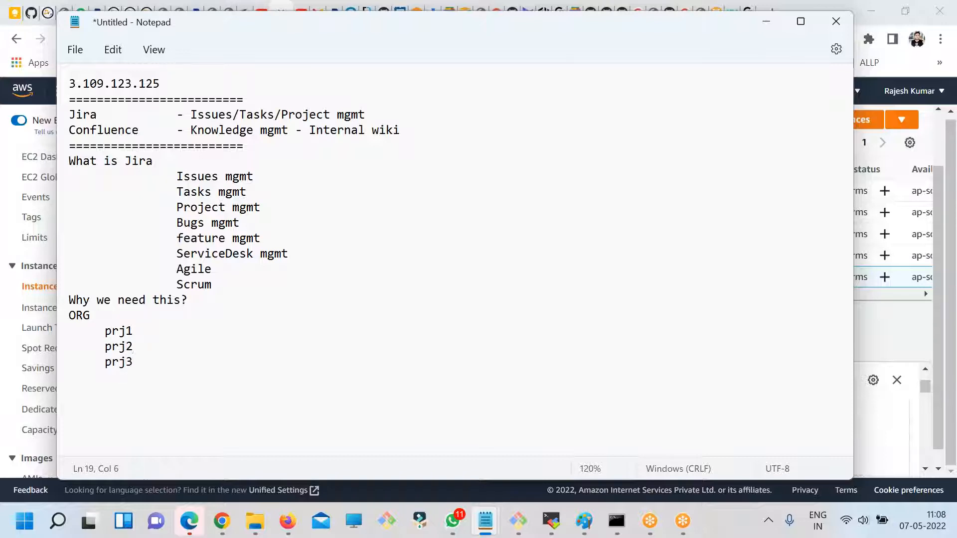
key(Up)
key(Return)
drag(213, 285, 116, 181)
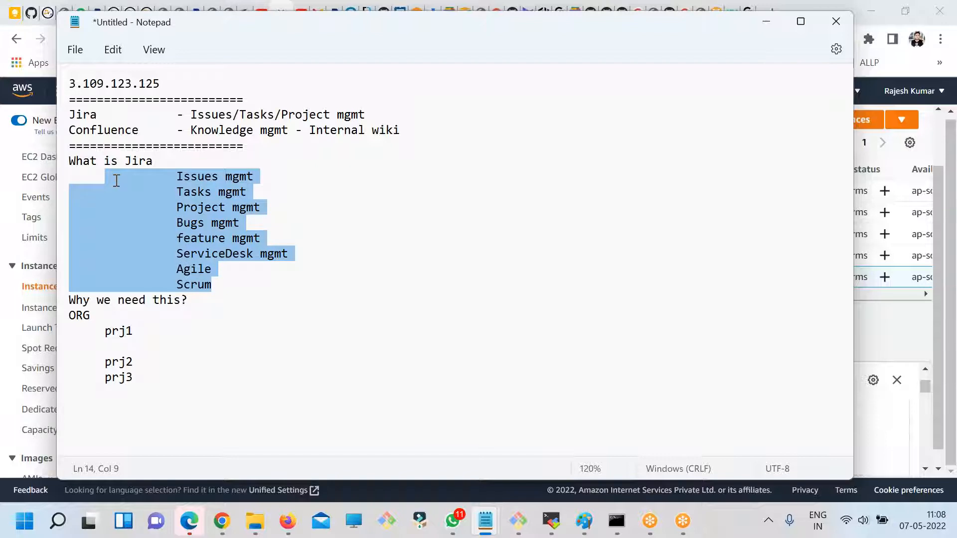
click(188, 296)
double_click(191, 178)
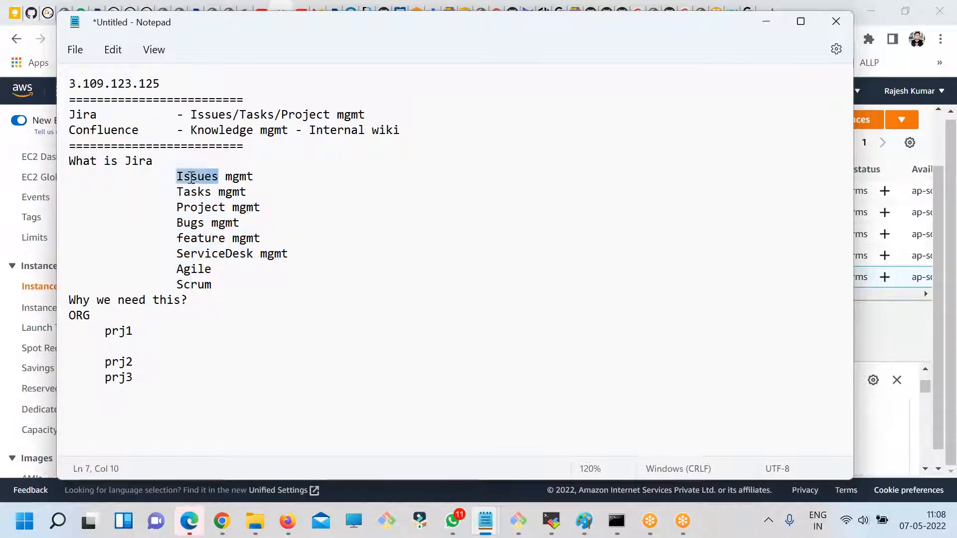
double_click(192, 194)
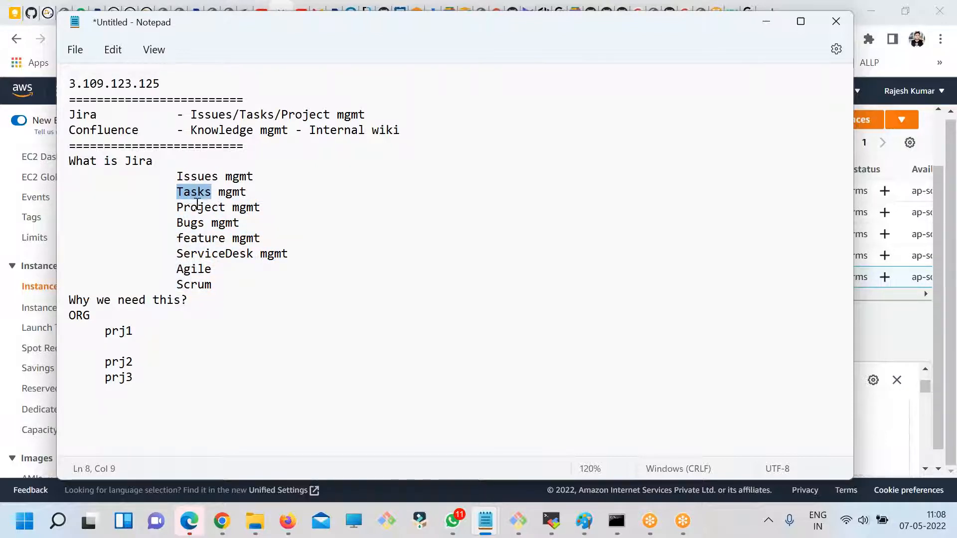
double_click(195, 209)
double_click(200, 222)
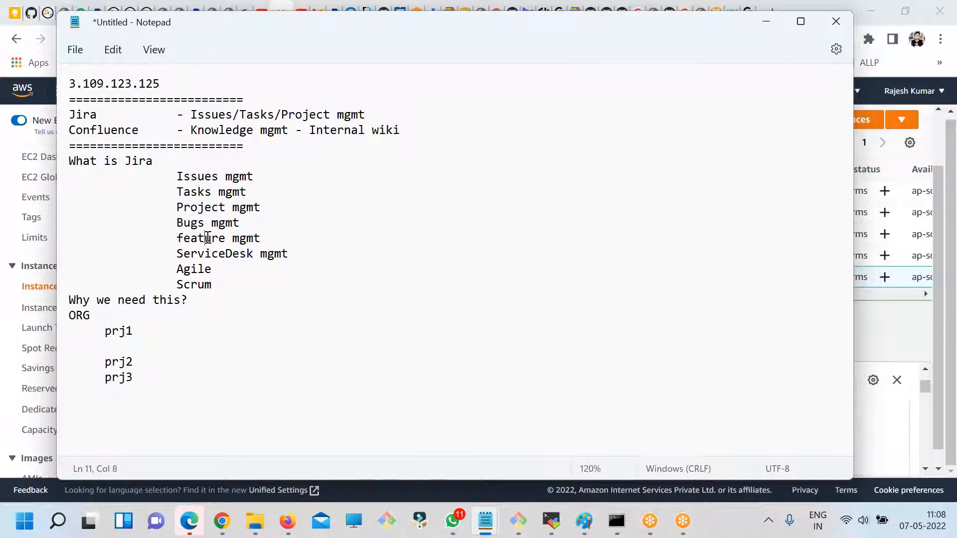
double_click(204, 238)
drag(215, 284, 107, 175)
drag(149, 349, 105, 331)
click(146, 351)
- Insert a blank line after prj2 and append "- 30 people" to the prj1, prj2 and prj3 entries
click(145, 363)
key(Return)
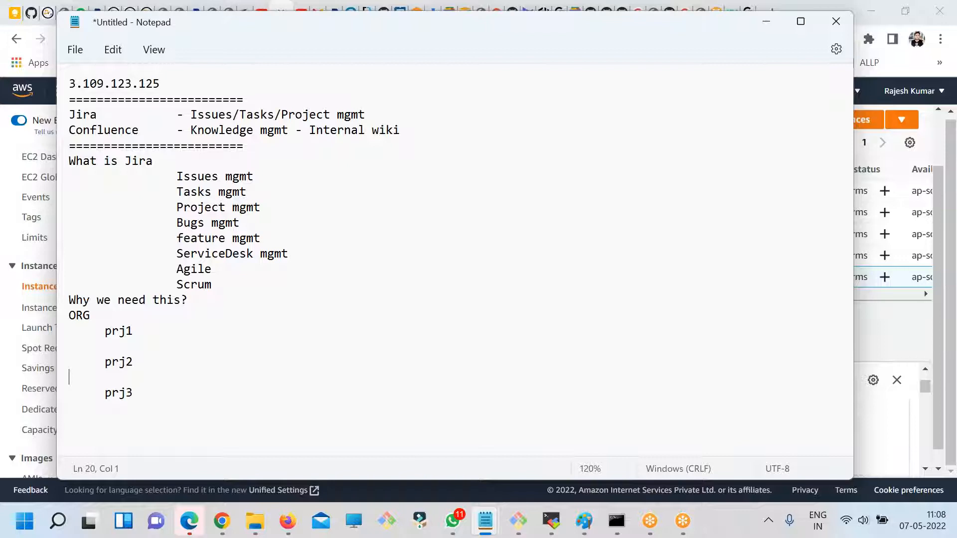
click(215, 330)
text(- 30 people)
shift+click(138, 330)
key(ctrl+c)
click(152, 363)
key(ctrl+v)
click(154, 393)
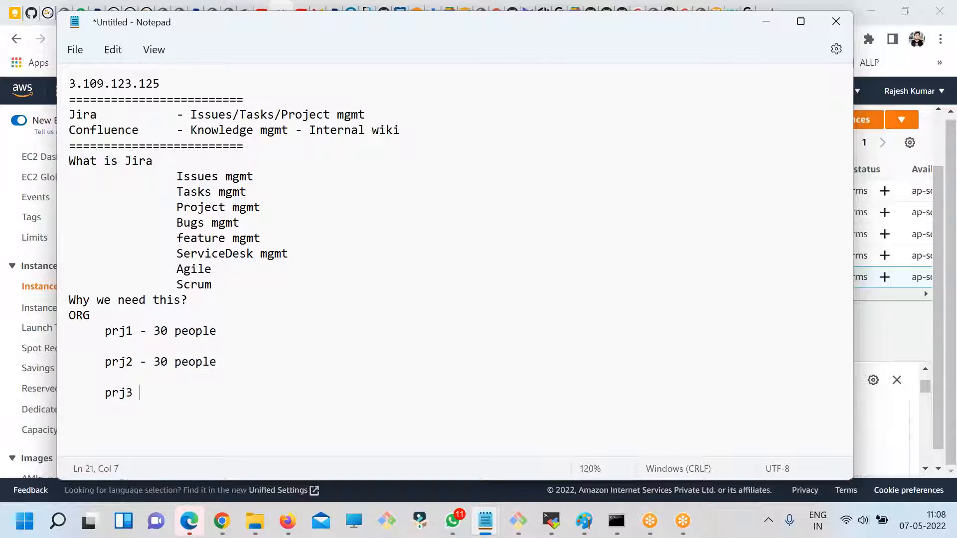
key(ctrl+v)
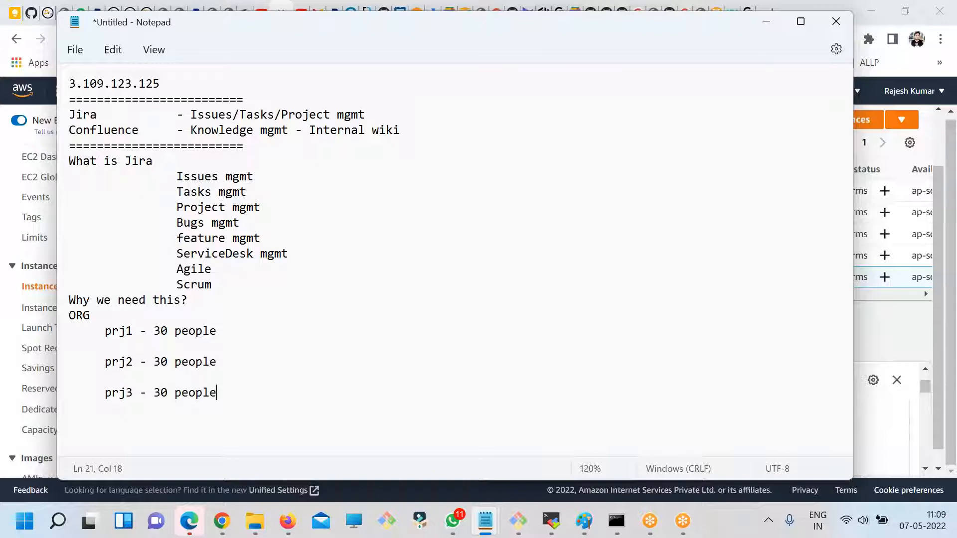
drag(216, 405, 37, 297)
click(287, 290)
drag(287, 290, 85, 167)
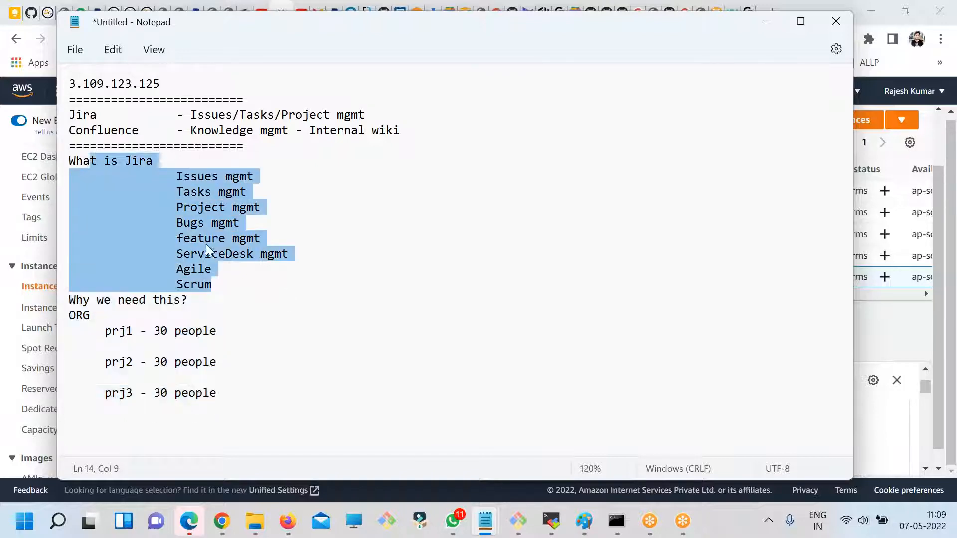
click(217, 243)
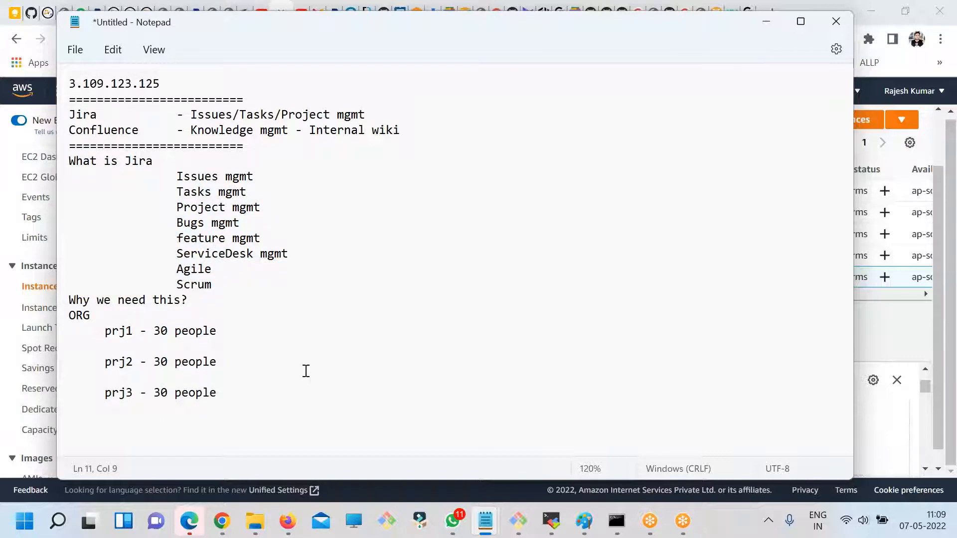
drag(217, 280, 160, 185)
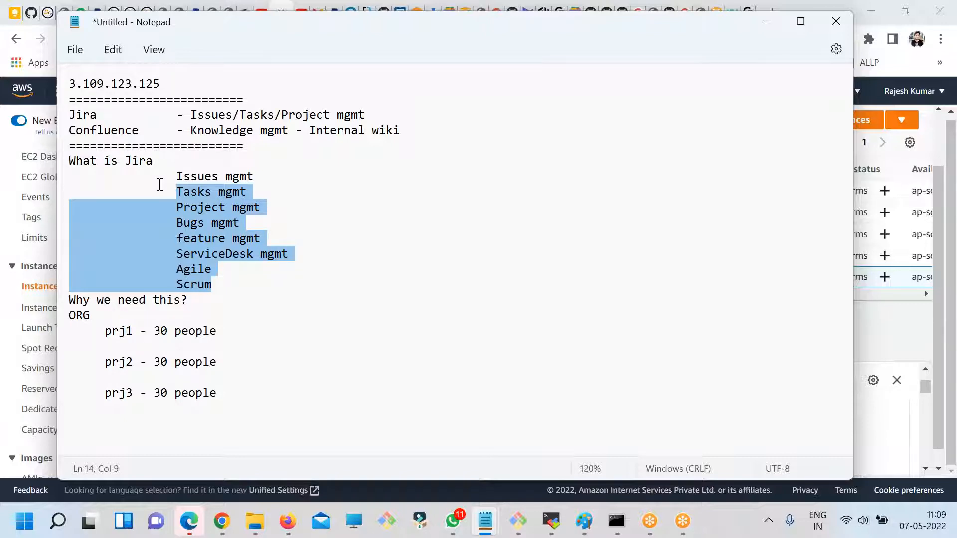
click(213, 285)
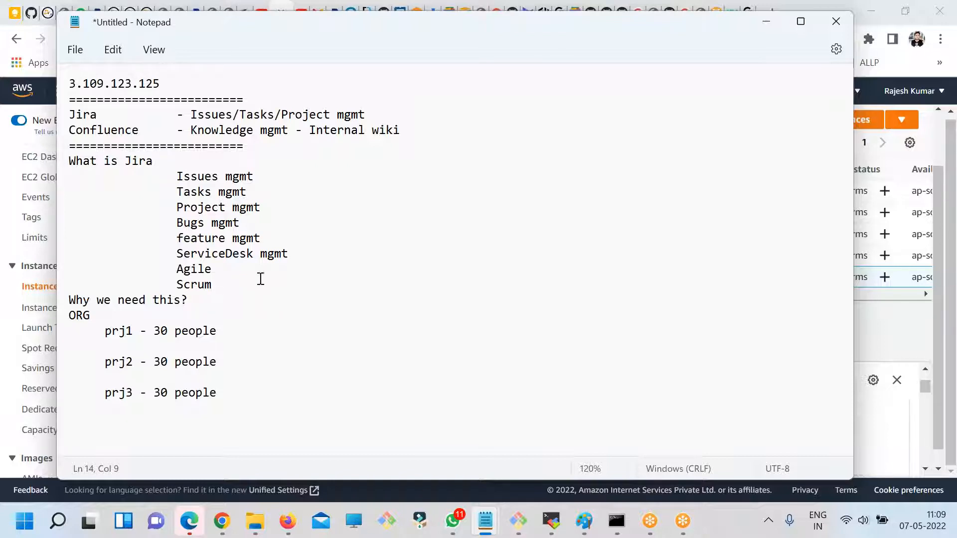
- Copy the list from Issues mgmt to Scrum into the blank line under prj1 and align its first entry with the rest
drag(241, 287, 90, 172)
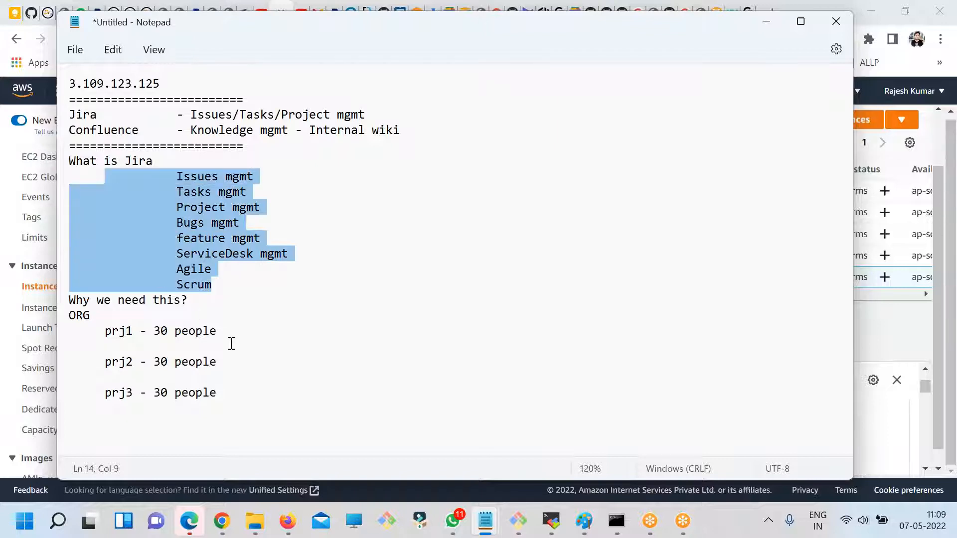
click(230, 342)
key(ctrl+v)
click(199, 317)
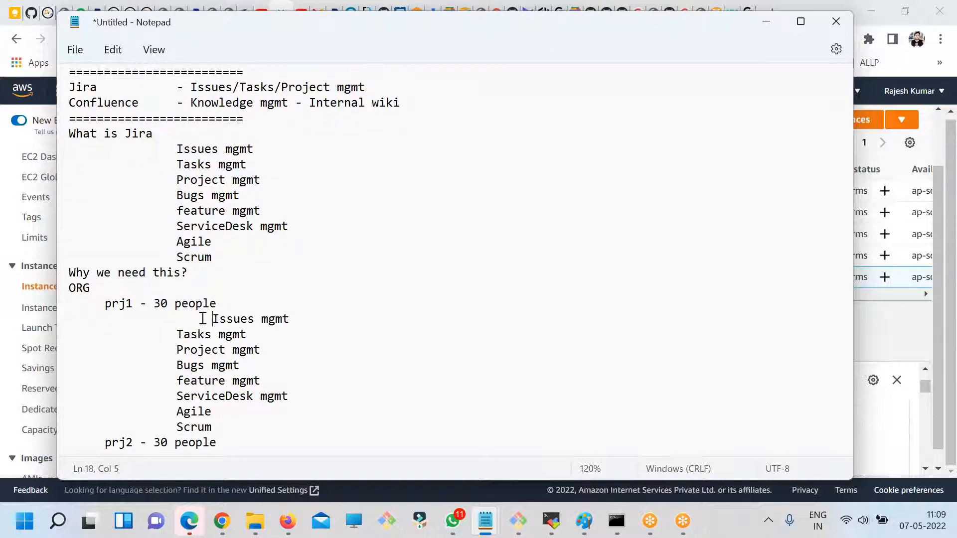
text(\)
key(BackSpace)
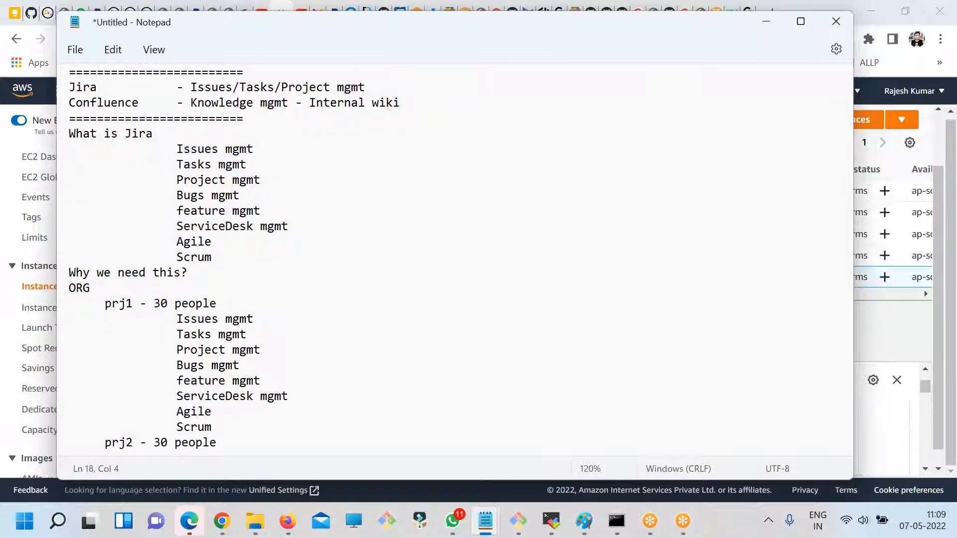
- Save the notes to the Desktop as a text document named fdsfsdf
scroll(460, 260, up, 1)
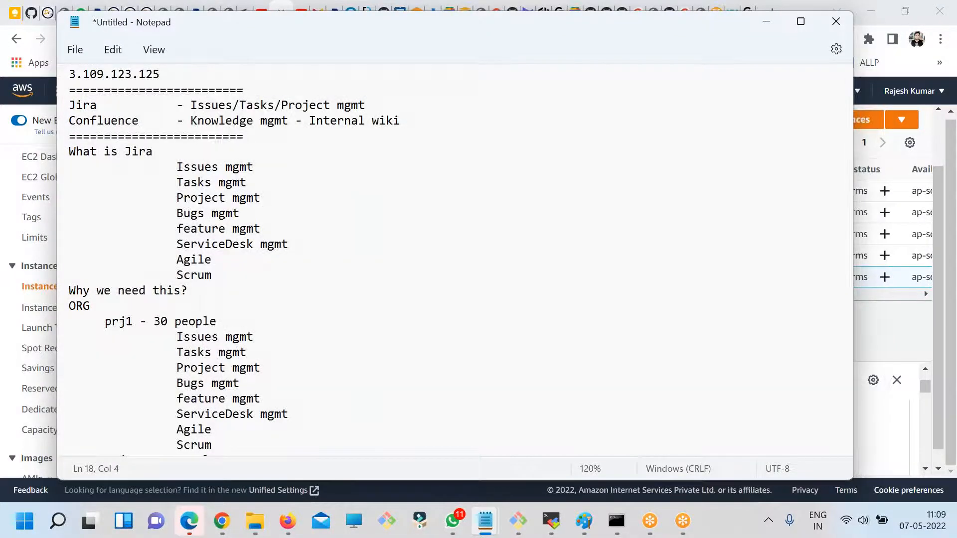
key(ctrl+s)
text(fdsfsdf)
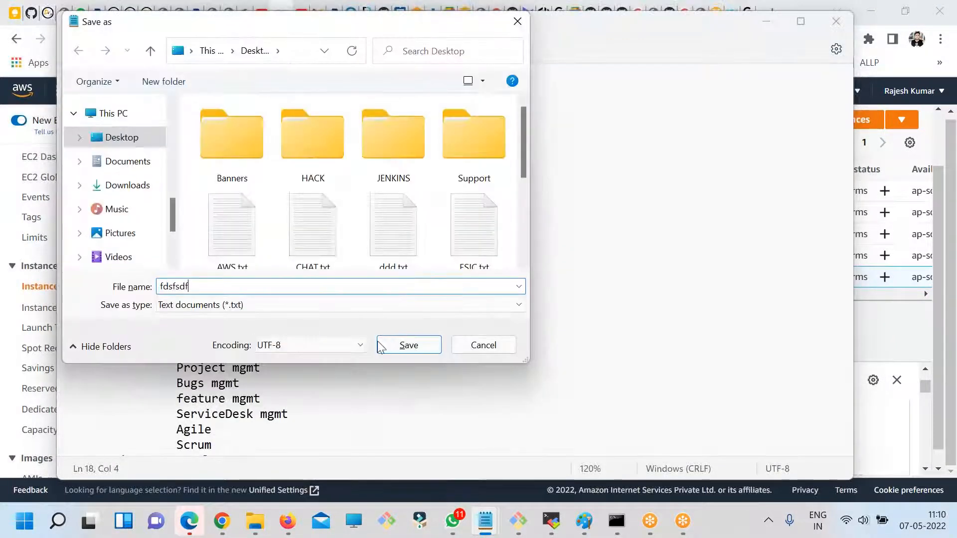
click(403, 349)
- Add an indented line "Written in JAVA" below the first Scrum entry, with a new line after it, and save the notes
click(230, 263)
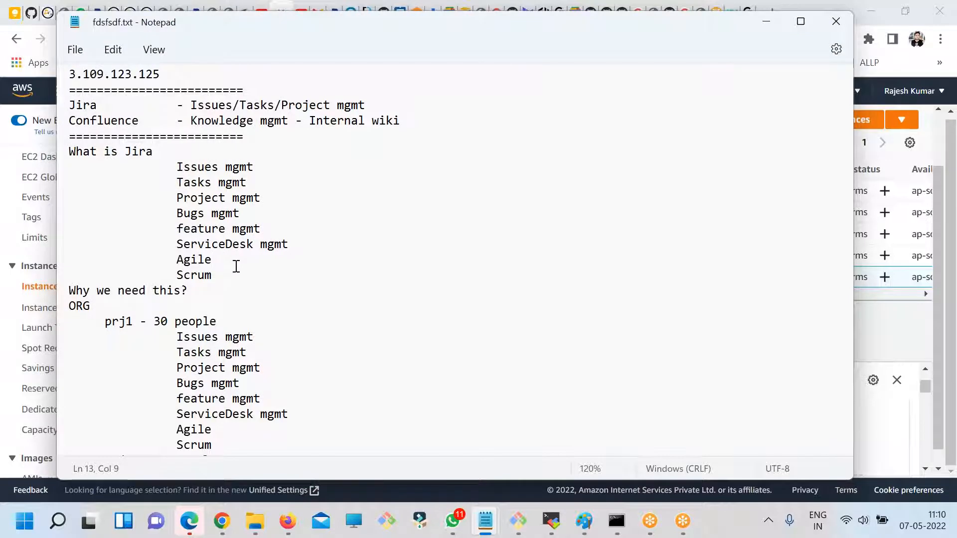
click(242, 278)
key(Return)
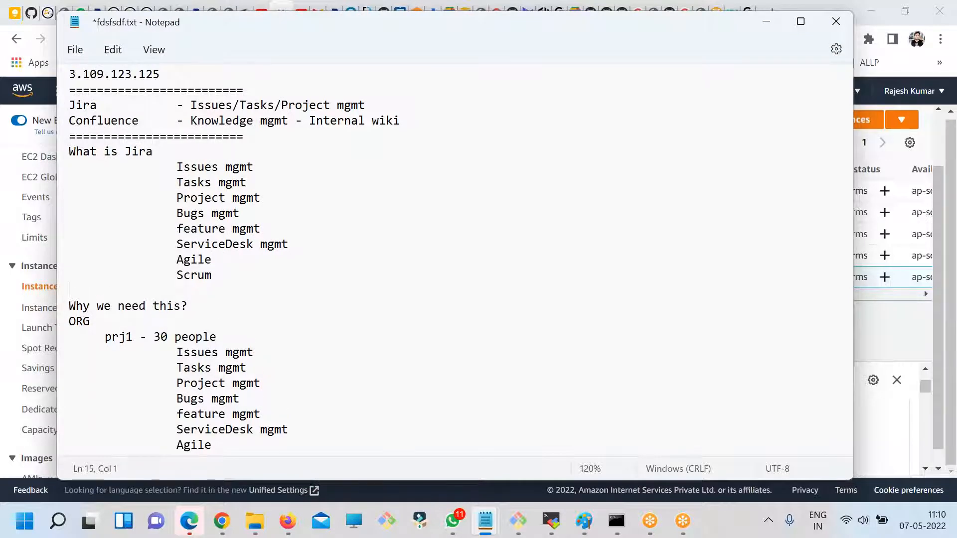
text(Written in JABA)
key(BackSpace)
key(BackSpace)
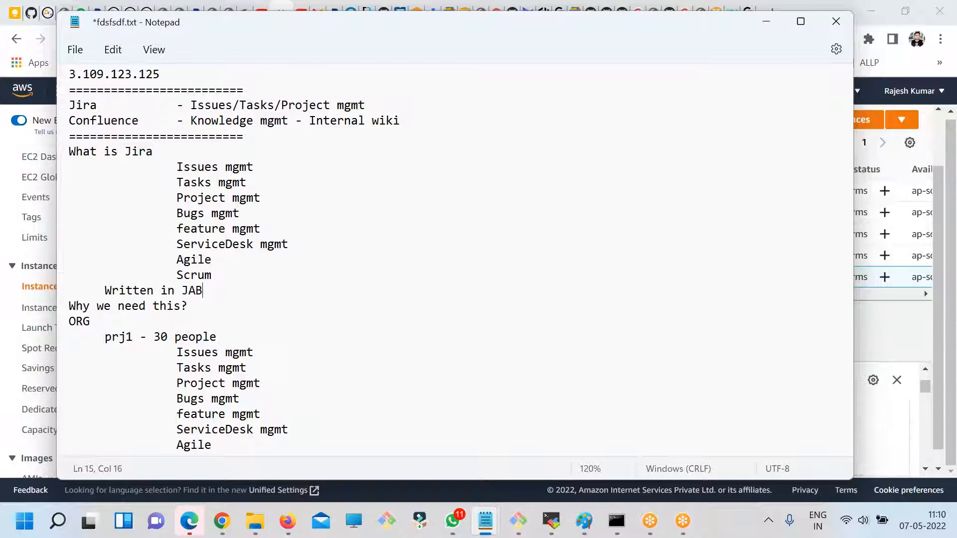
text(VA)
key(Return)
key(ctrl+s)
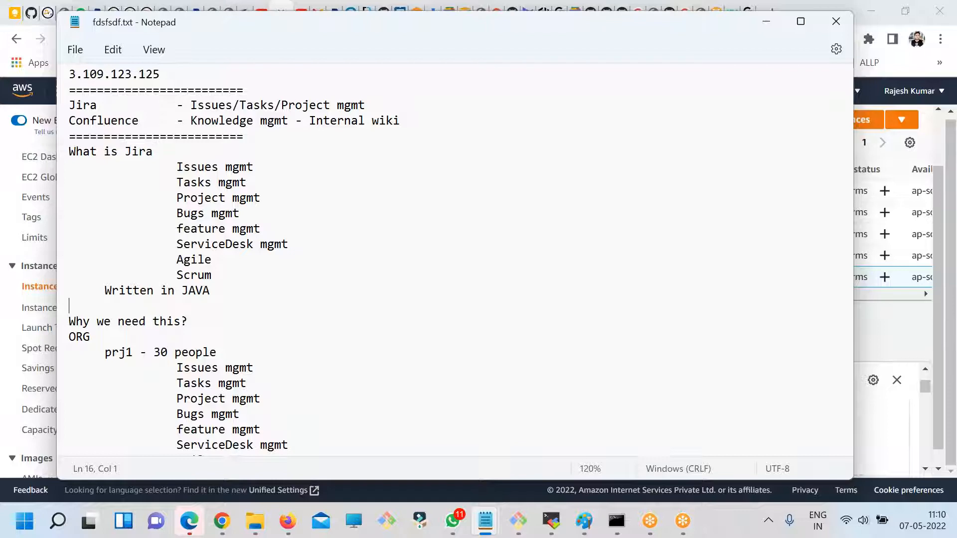
- Add the entry "- Any platform" below the "Written in JAVA" line, indented one level deeper
key(Tab)
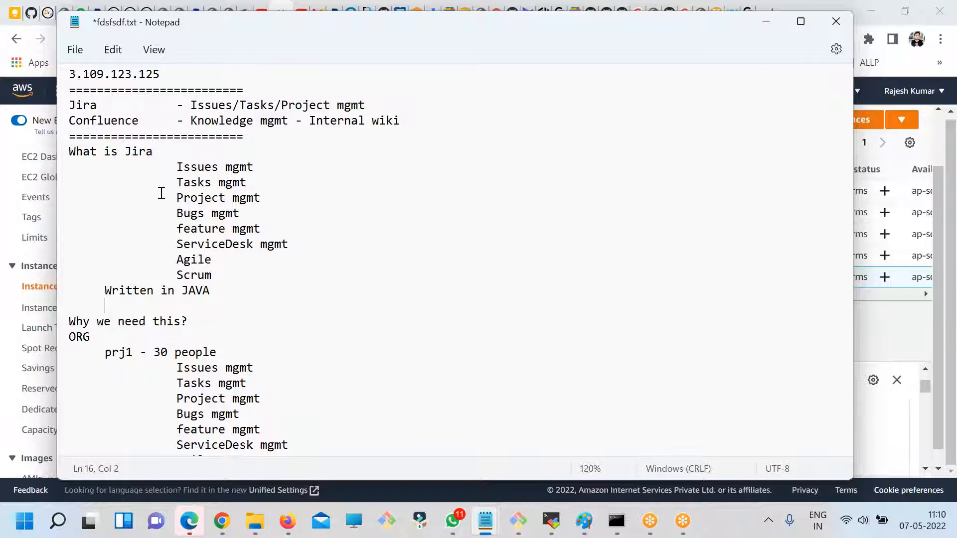
double_click(196, 289)
double_click(141, 151)
drag(255, 290, 96, 284)
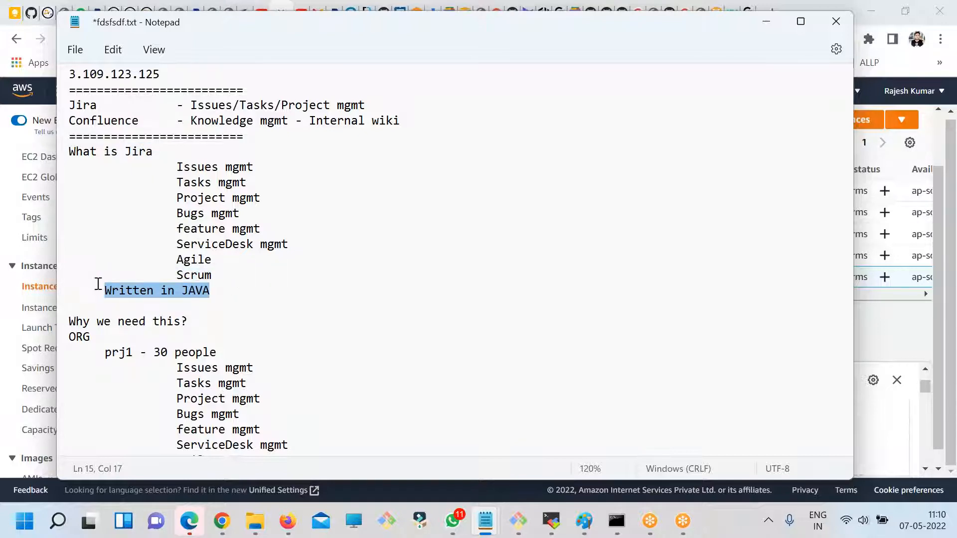
click(252, 291)
key(Return)
key(Tab)
text(- Playtf)
key(BackSpace)
key(BackSpace)
key(BackSpace)
key(BackSpace)
key(BackSpace)
key(BackSpace)
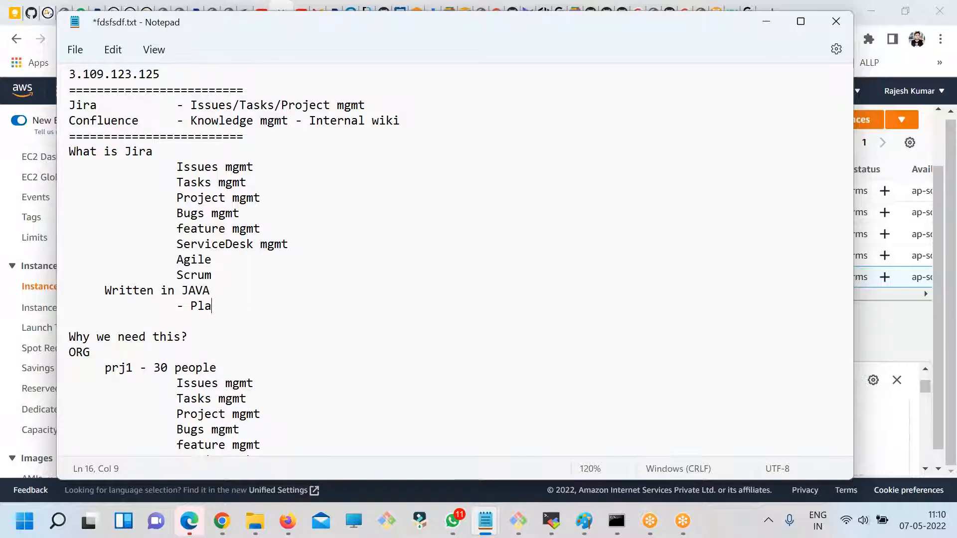
text(Any platform)
- Add the line "From Atlassion" below "- Any platform" at the level of "Written in JAVA" and save the notes
key(Return)
key(Tab)
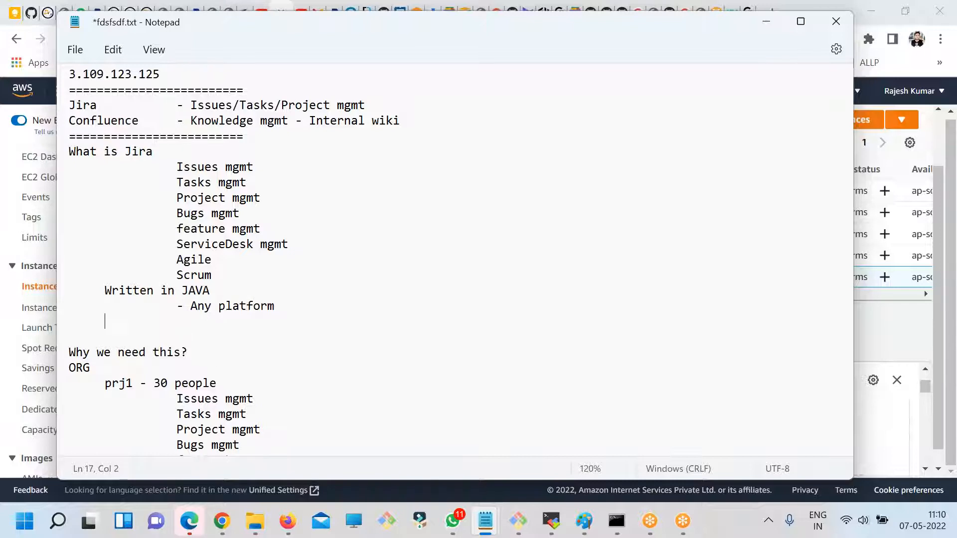
text(From Atlassion)
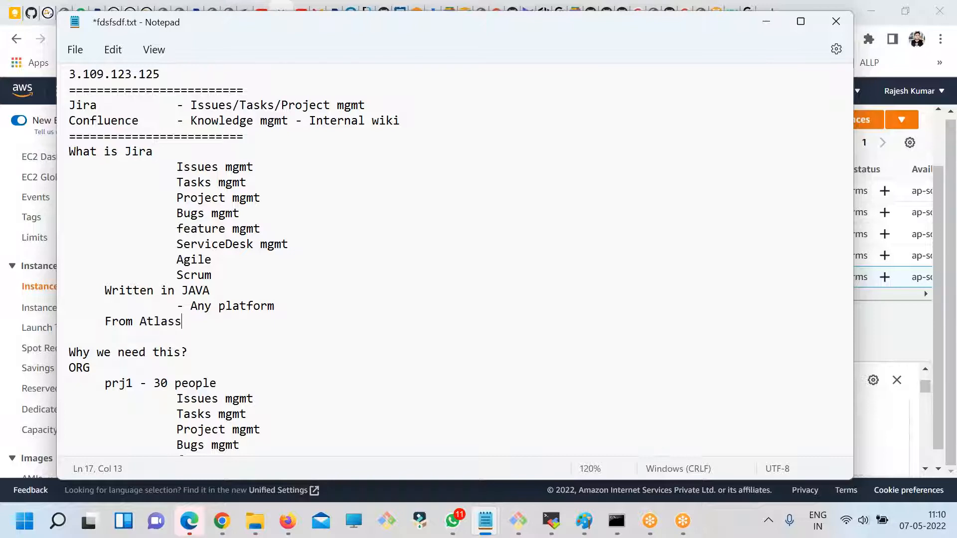
key(ctrl+s)
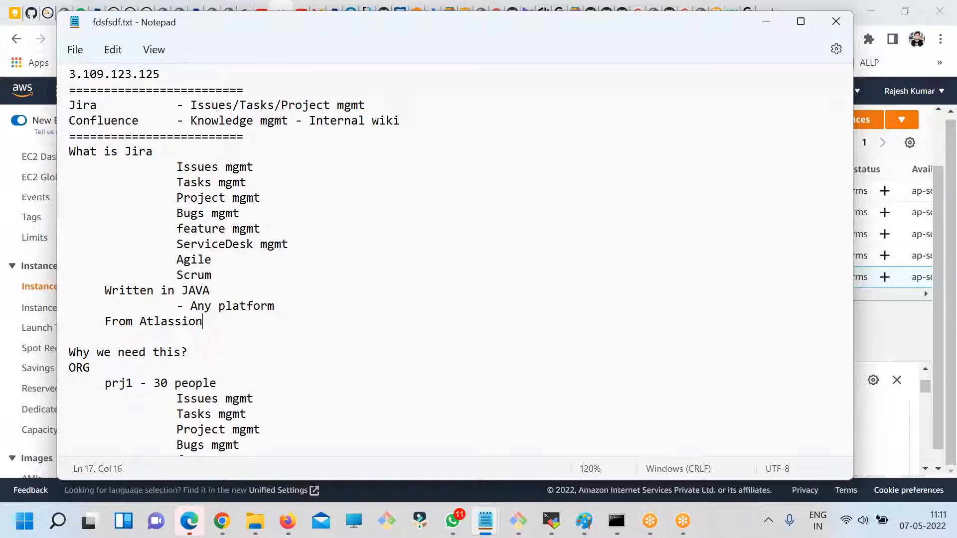
- Add the deeper-indented entry "- Jira - Conf - Bamboo" below "From Atlassion" and save the notes
key(Return)
key(Tab)
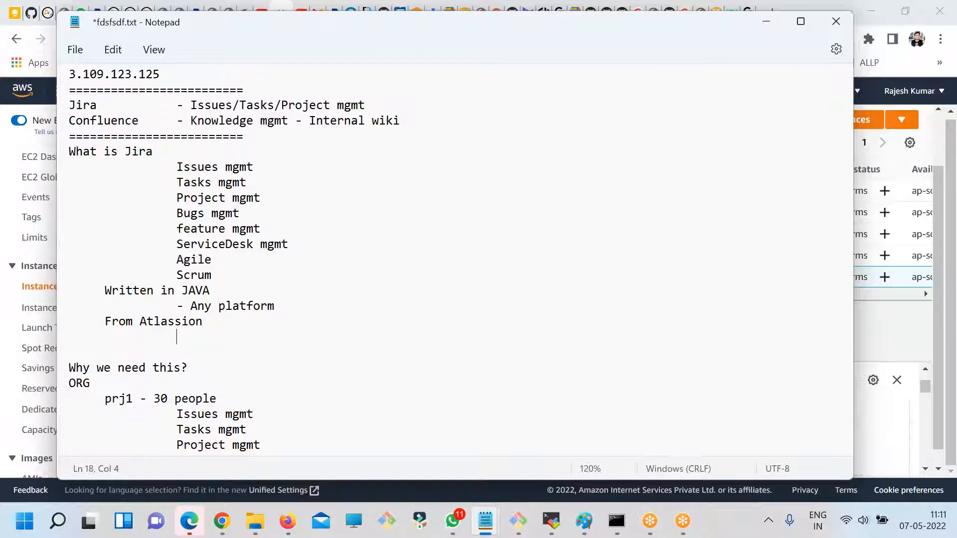
text(- Jira - Conf - Bamboo)
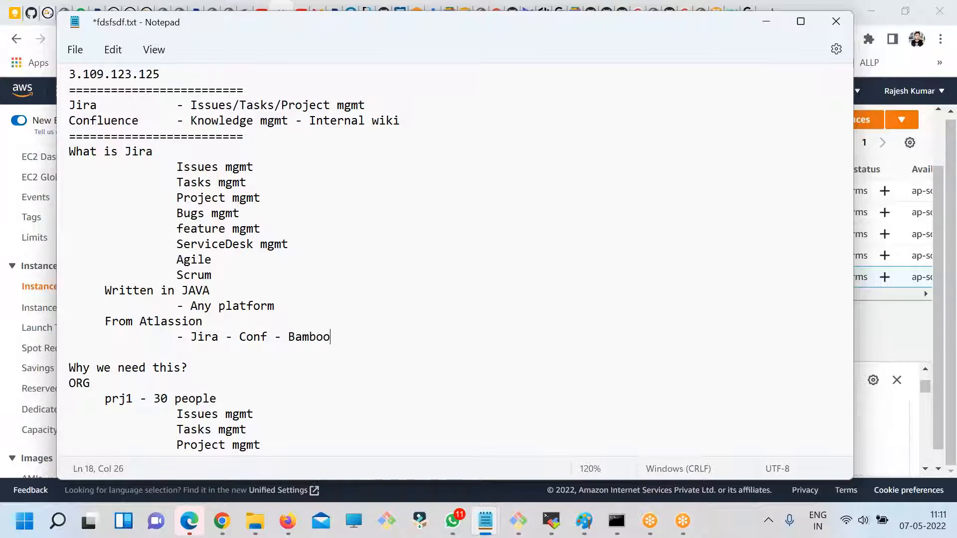
key(ctrl+s)
- Add the line "Web bases - 8080" below the Jira - Conf - Bamboo entry, at the level of "From Atlassion"
key(Return)
key(Tab)
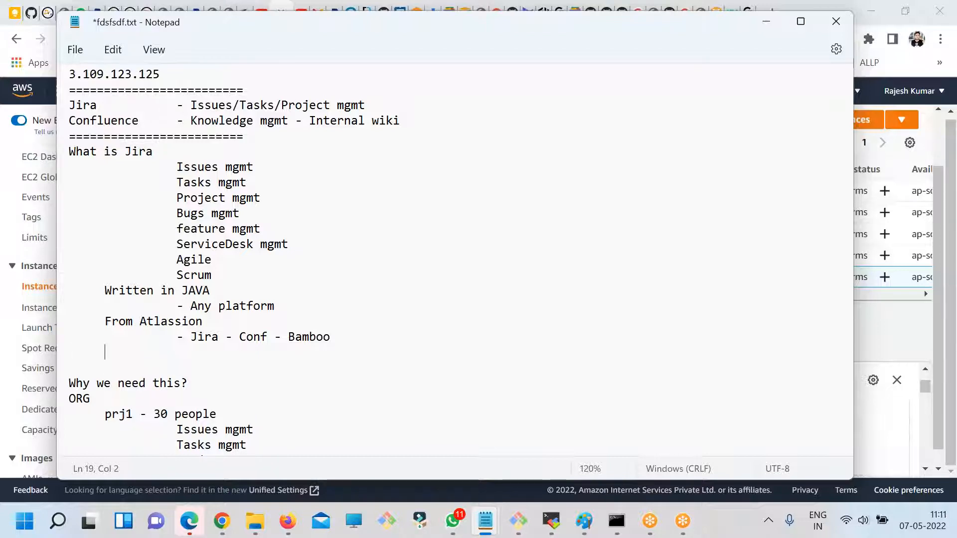
text(Web base)
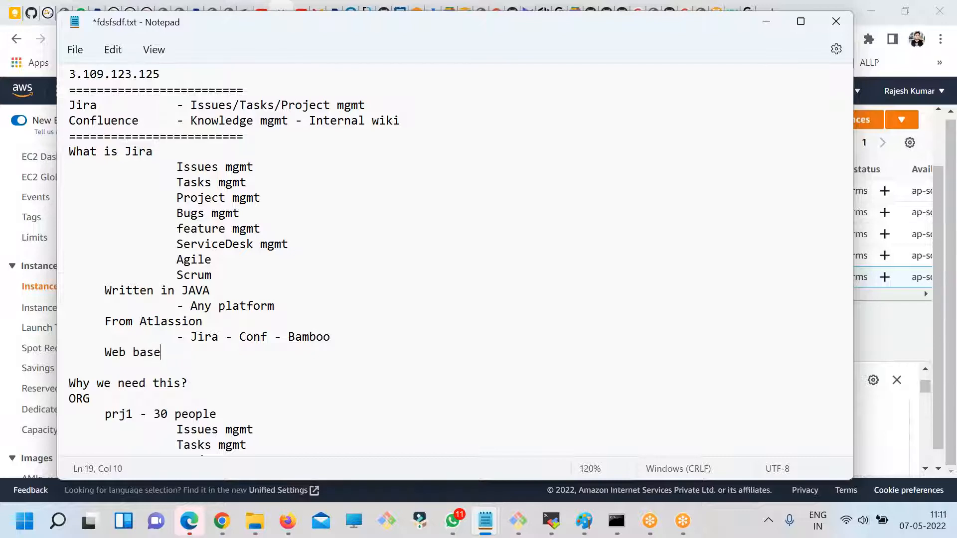
text(s - 8080)
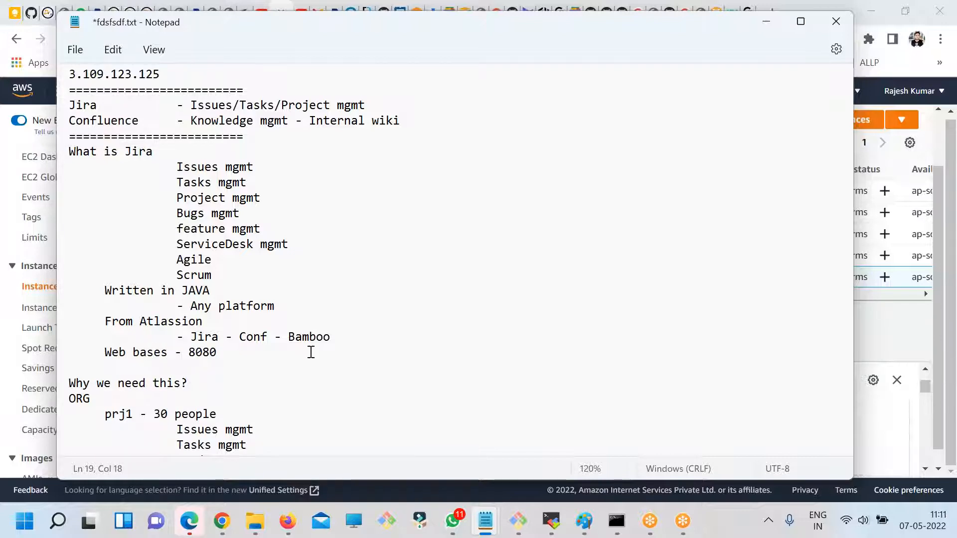
- Add the unindented heading "Arch of Jira" on a new line below the prj3 entry
scroll(304, 347, down, 3)
drag(218, 234, 101, 230)
scroll(202, 357, down, 1)
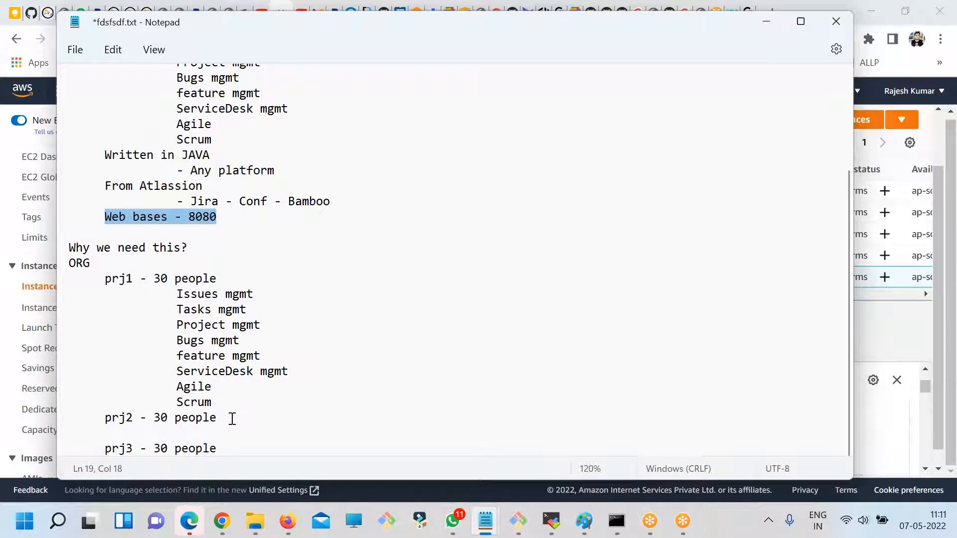
click(234, 447)
key(Return)
key(Return)
key(BackSpace)
text(Arh)
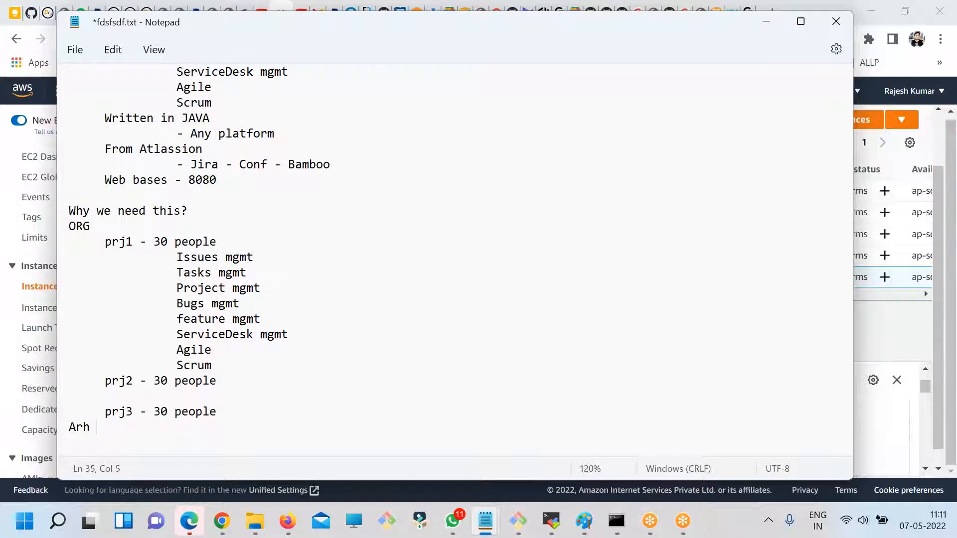
key(BackSpace)
text(ch of )
text(Jitr)
key(BackSpace)
key(BackSpace)
text(ra)
- Underline the "Arch of Jira" heading with a row of equals signs
key(Return)
text(=====================)
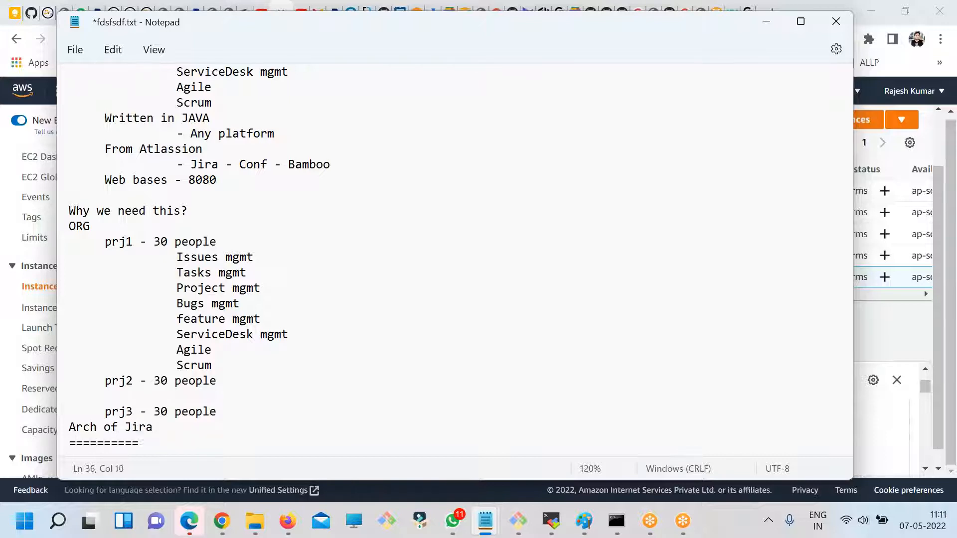
key(Return)
key(Return)
key(Return)
key(Return)
key(Return)
key(Return)
key(Return)
key(Return)
key(BackSpace)
key(BackSpace)
key(BackSpace)
key(BackSpace)
key(BackSpace)
key(BackSpace)
key(BackSpace)
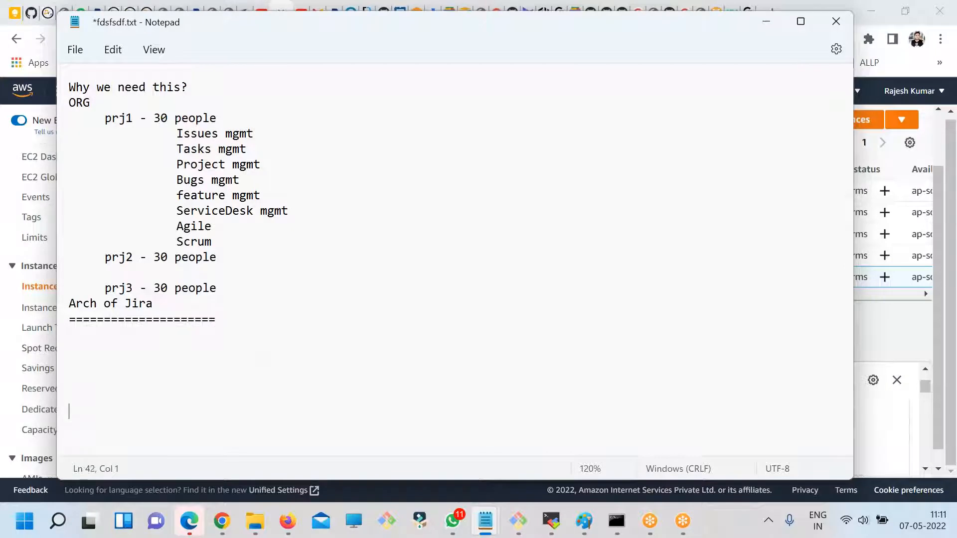
- Write the flow "YOU ----> WEB -----> RDBMS" below the row of equals signs and save the notes
text(YOU ----> WEB -----)
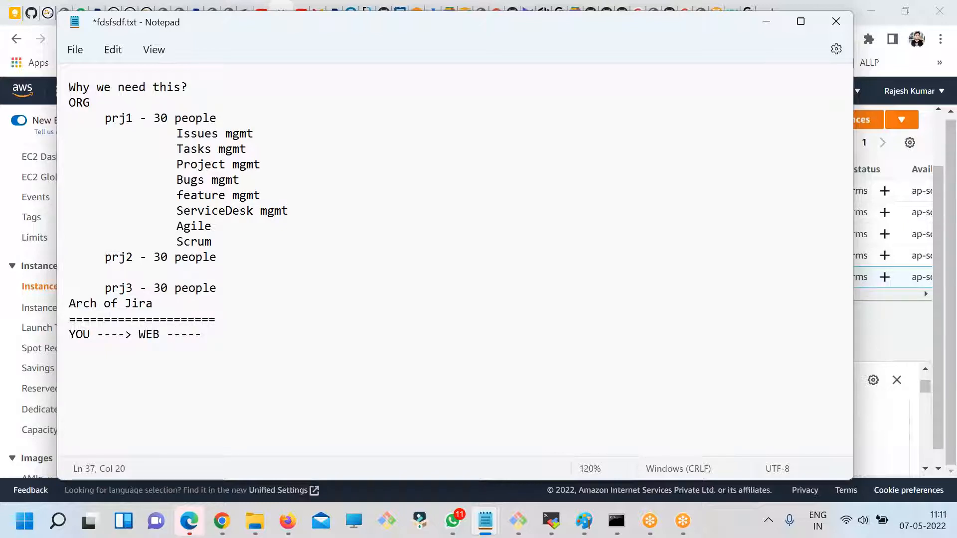
text(> RDBMS)
key(ctrl+s)
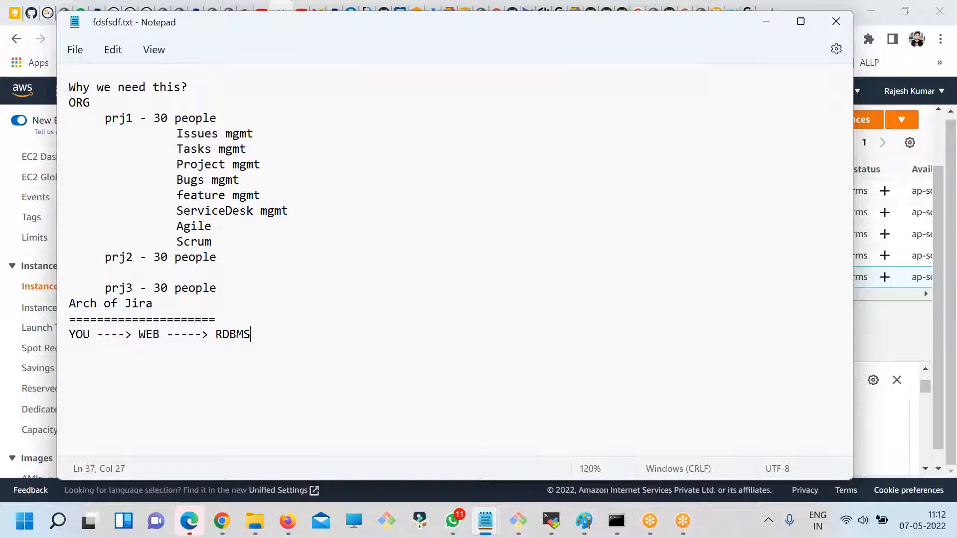
- Add a dashed line below the flow, with JAVA and 80808 on two indented lines beneath it
key(Return)
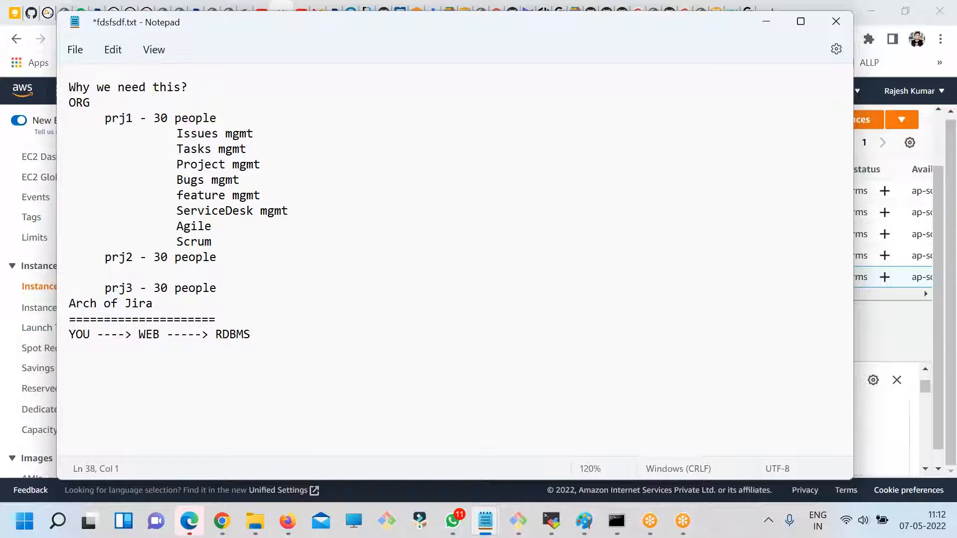
scroll(196, 369, up, 2)
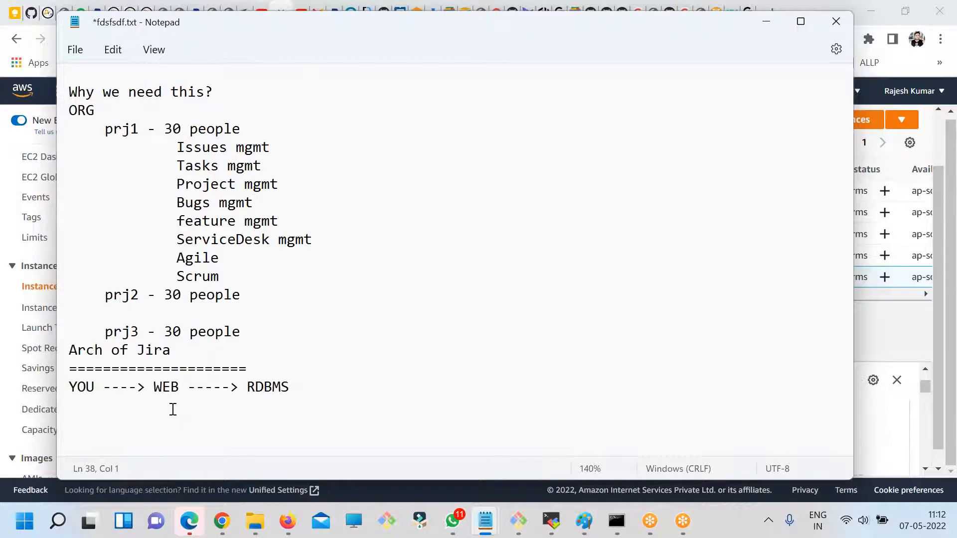
text(-----------------------------)
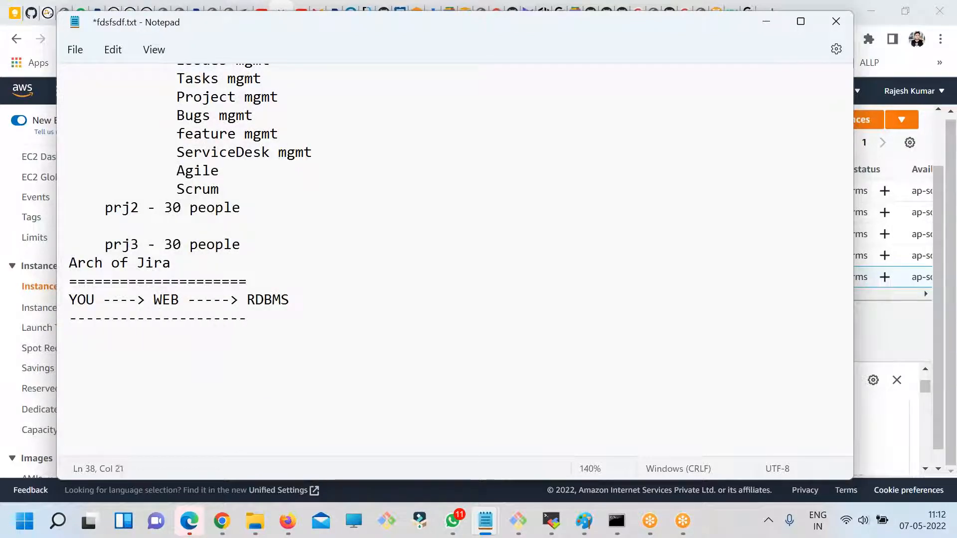
key(Return)
key(Tab)
key(Tab)
text(JAVA)
key(Return)
key(Tab)
key(Tab)
text(80808)
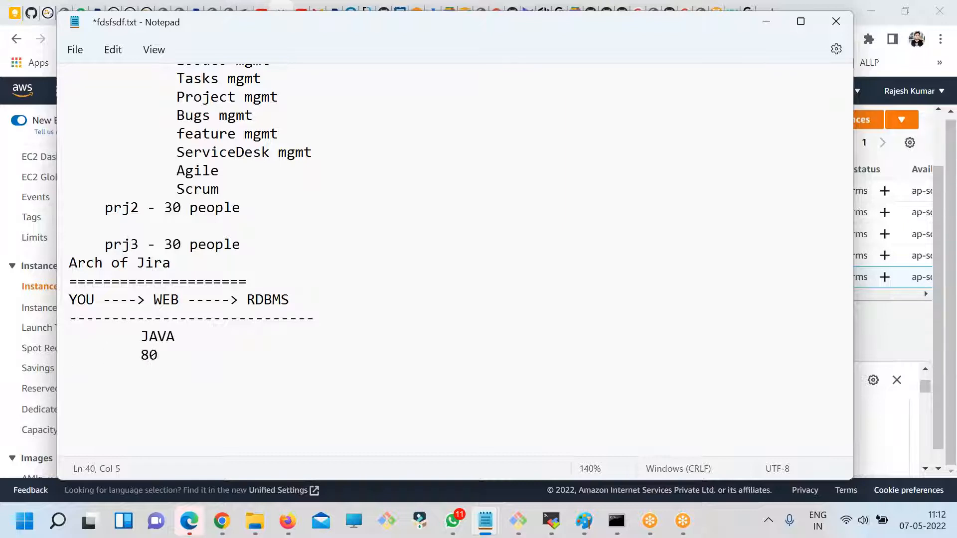
- Append "---> MYSQL - PS - MSSQL - ORACLE - Derby" after JAVA, spaced apart from it, and save the notes
key(Up)
key(Tab)
key(Tab)
text(---)
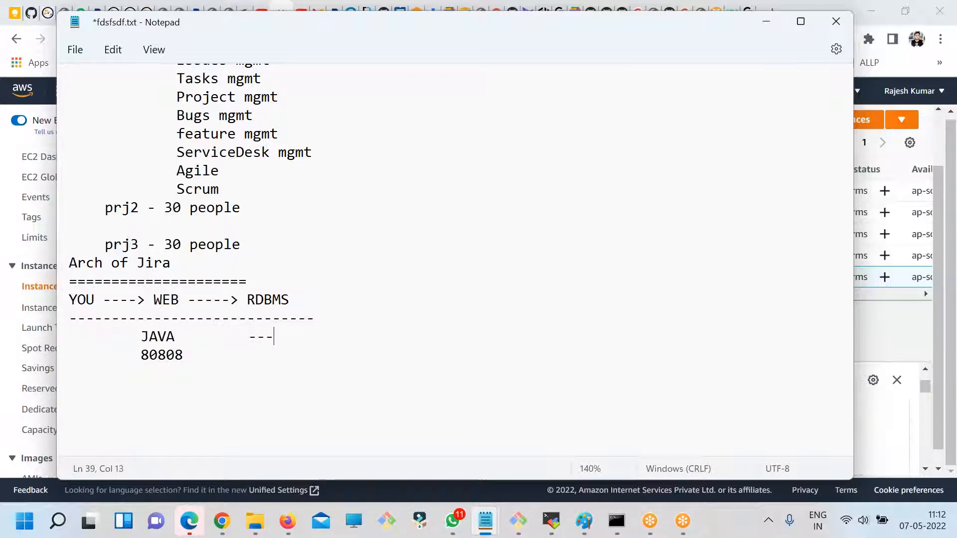
text(> MYS)
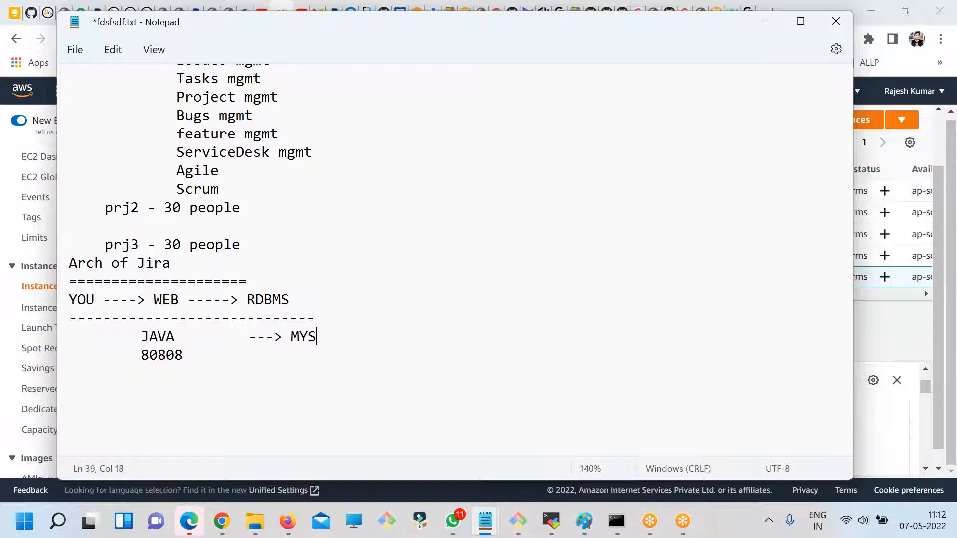
text(QL - PS - MSSQL)
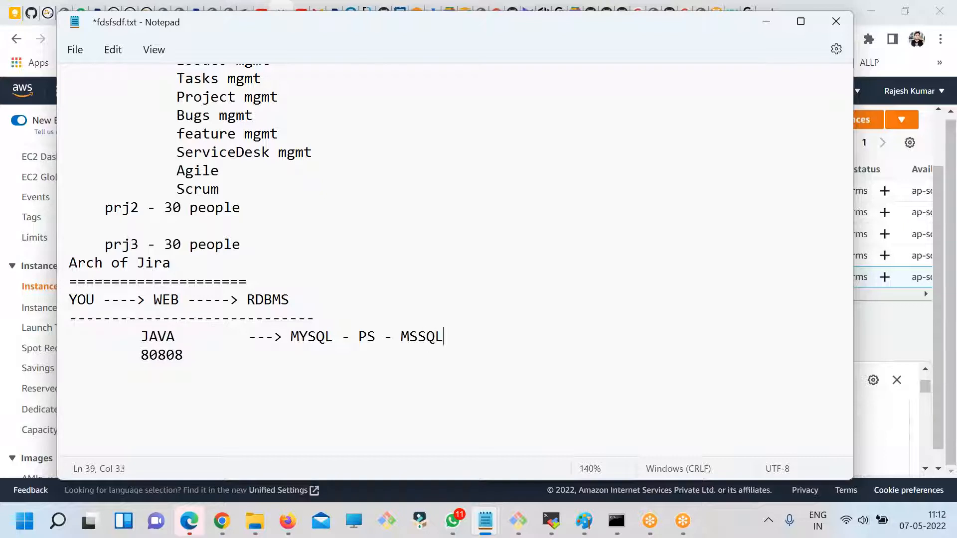
text( - ORACL)
key(BackSpace)
text(CLE)
key(ctrl+s)
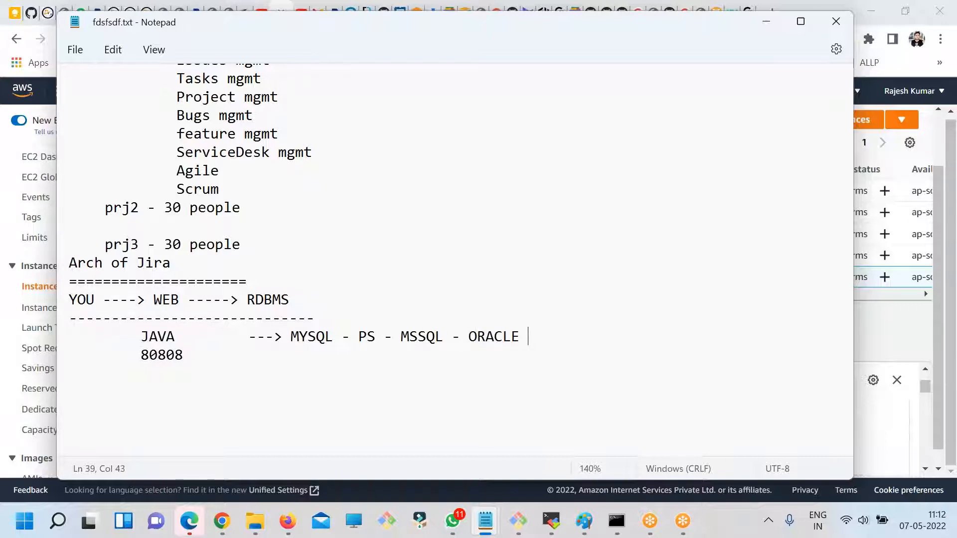
text(- )
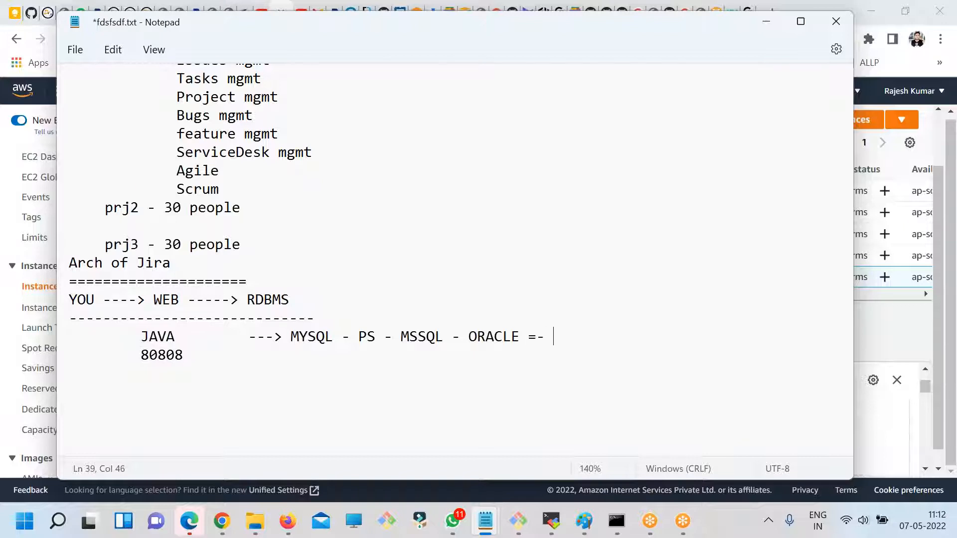
text(Derby)
key(ctrl+s)
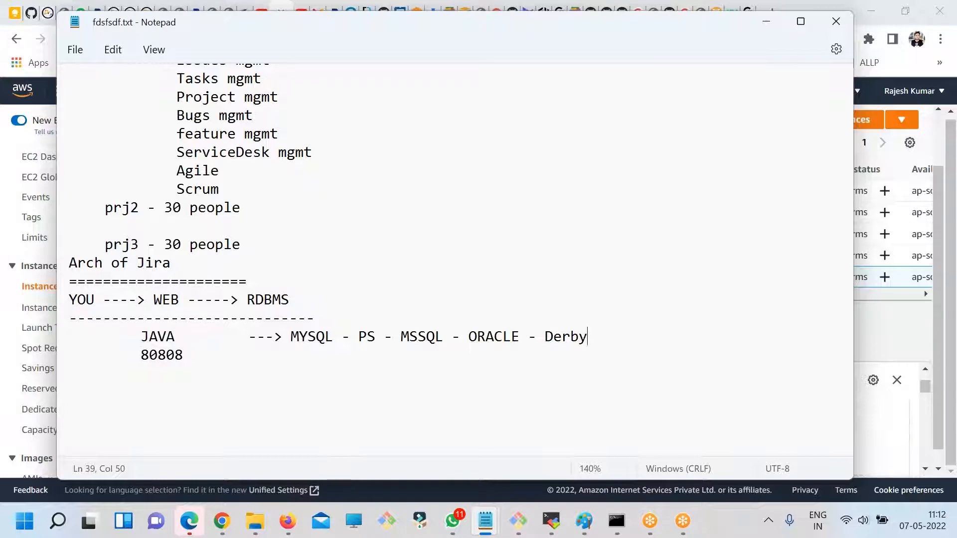
double_click(571, 339)
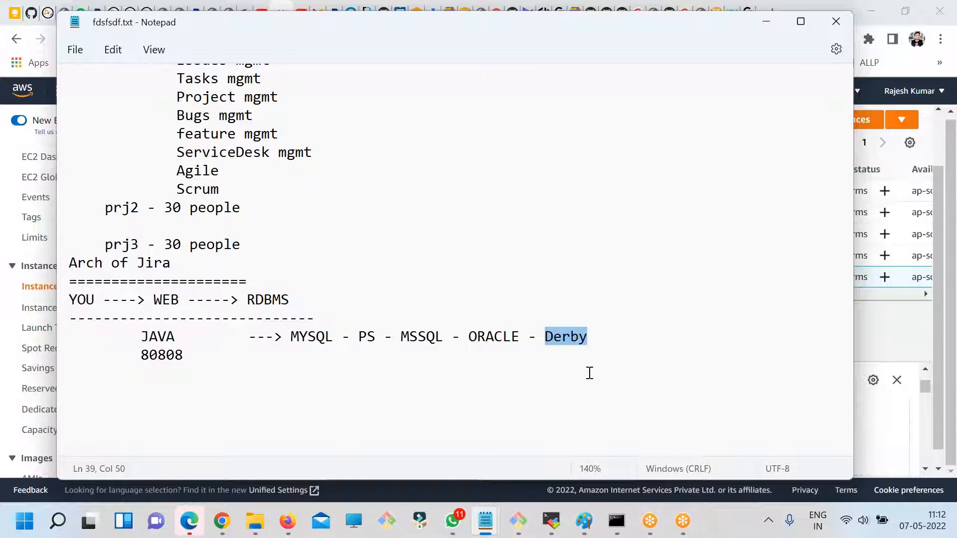
- Switch to Chrome and search Google for "jira defect database" in a new tab
click(222, 522)
key(ctrl+t)
text(j)
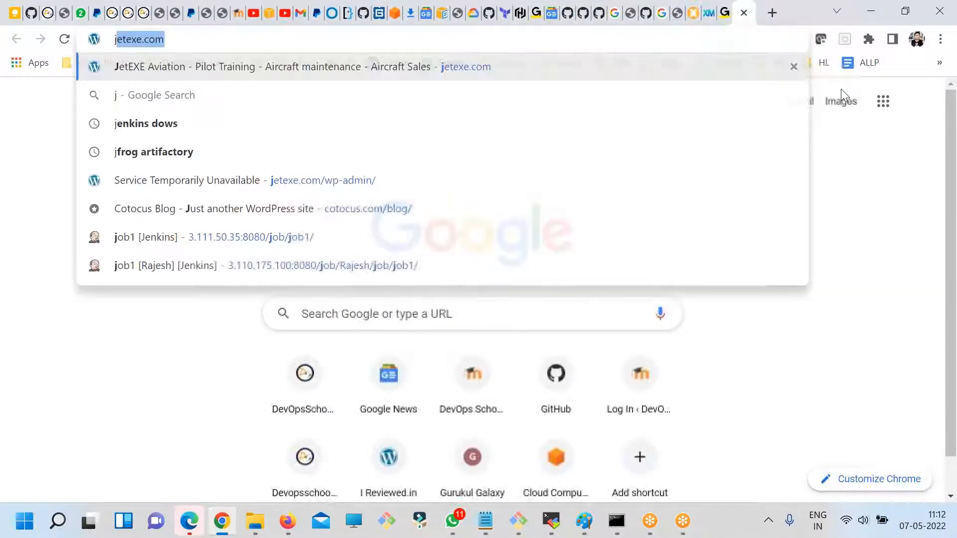
text(ira de)
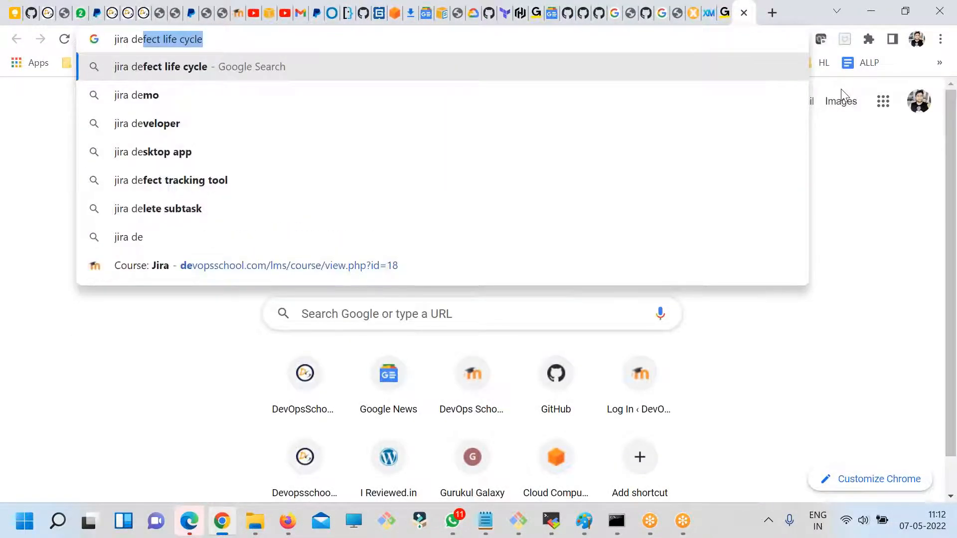
key(End)
key(BackSpace)
key(BackSpace)
key(BackSpace)
key(BackSpace)
key(BackSpace)
key(BackSpace)
key(BackSpace)
key(BackSpace)
key(BackSpace)
key(BackSpace)
text(d)
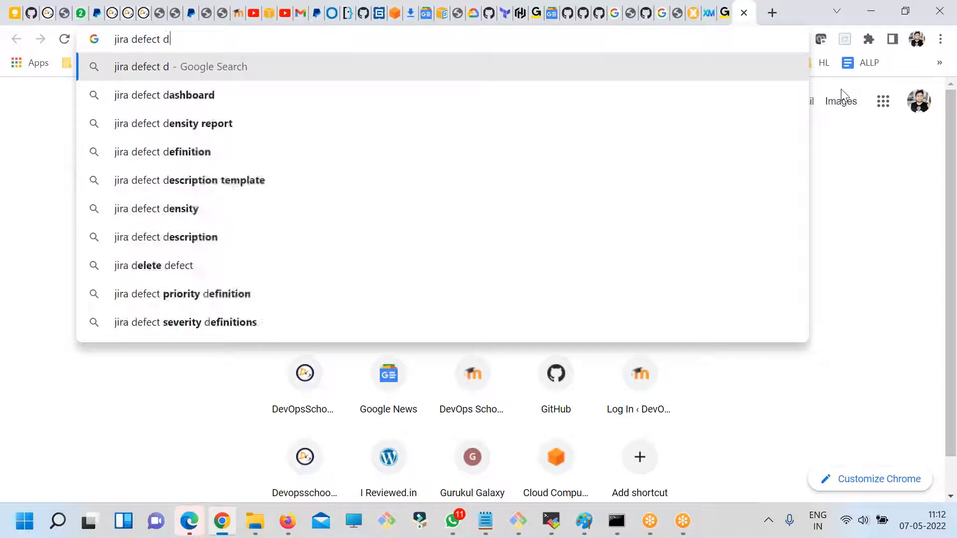
text(ata)
key(Down)
key(Return)
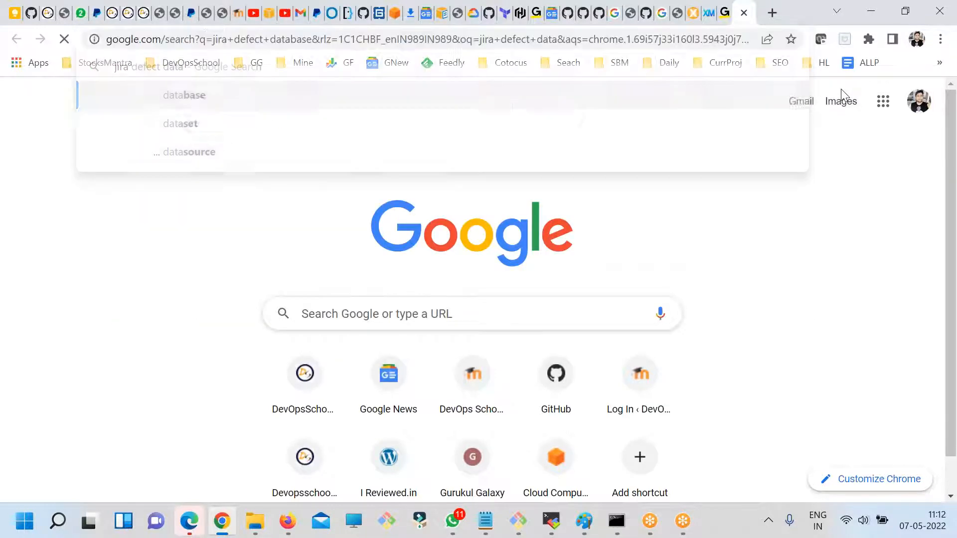
scroll(336, 391, down, 3)
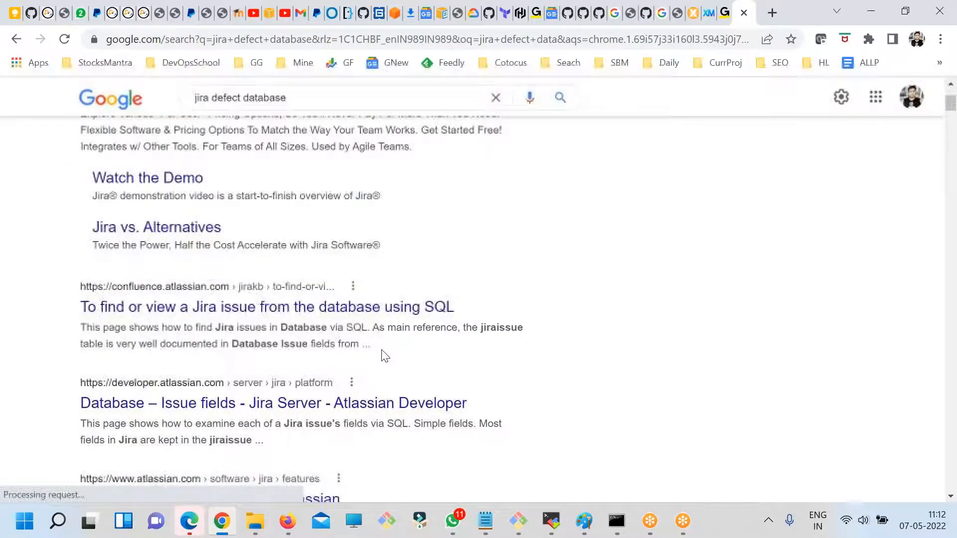
- Change the search query to "jira default database" and run the search again
scroll(244, 339, up, 2)
scroll(244, 339, up, 2)
double_click(235, 114)
text(default)
key(Return)
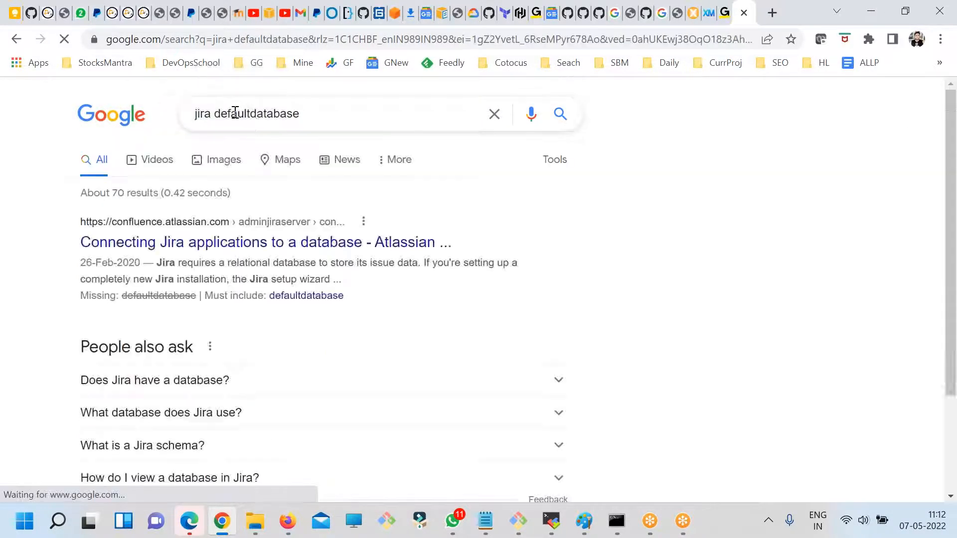
click(251, 113)
key(Return)
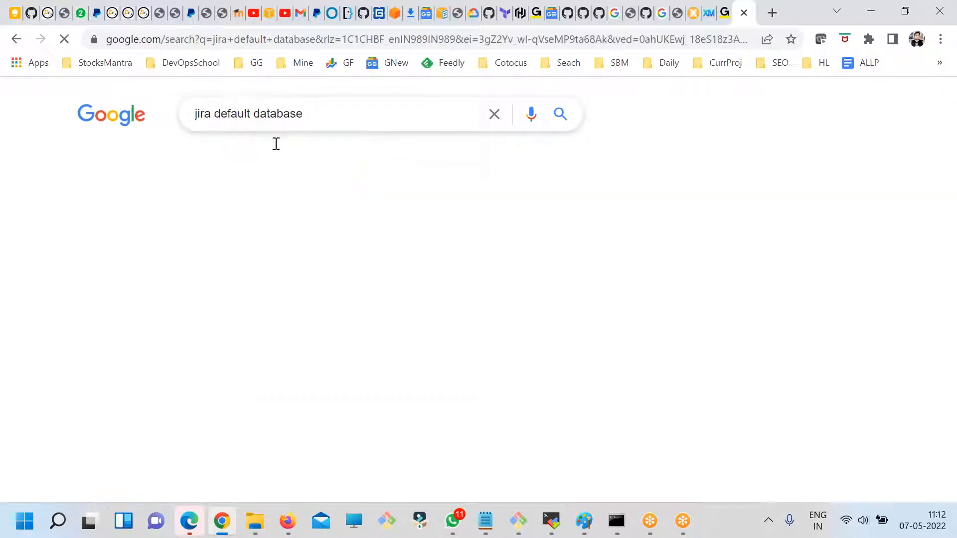
- Highlight the search answer's passage about Jira's internal H2 or an external database
drag(500, 262, 558, 263)
click(564, 272)
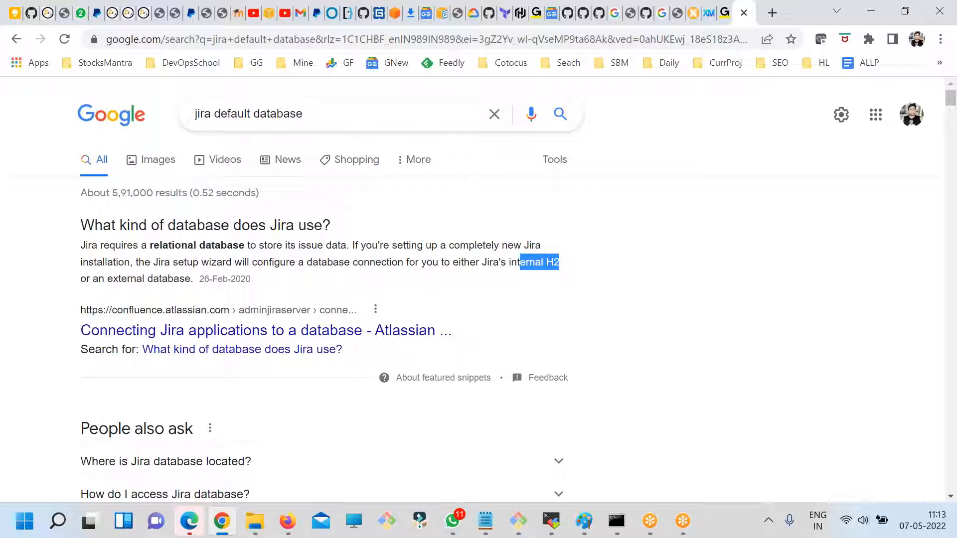
click(530, 279)
drag(453, 263, 568, 270)
drag(180, 279, 112, 268)
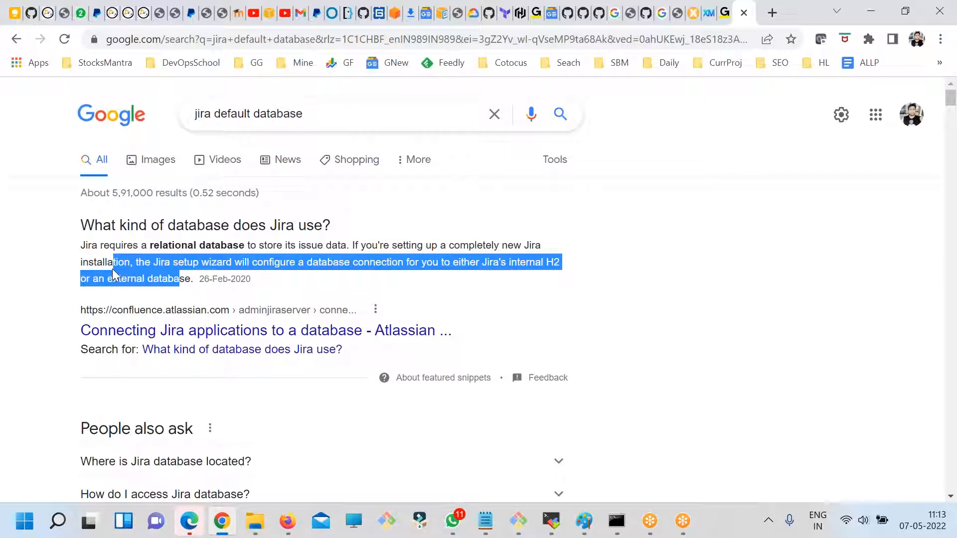
- Return to the Notepad notes, append "- H2" after Derby in the database list and save the file
key(alt+Tab)
click(588, 337)
drag(588, 337, 292, 332)
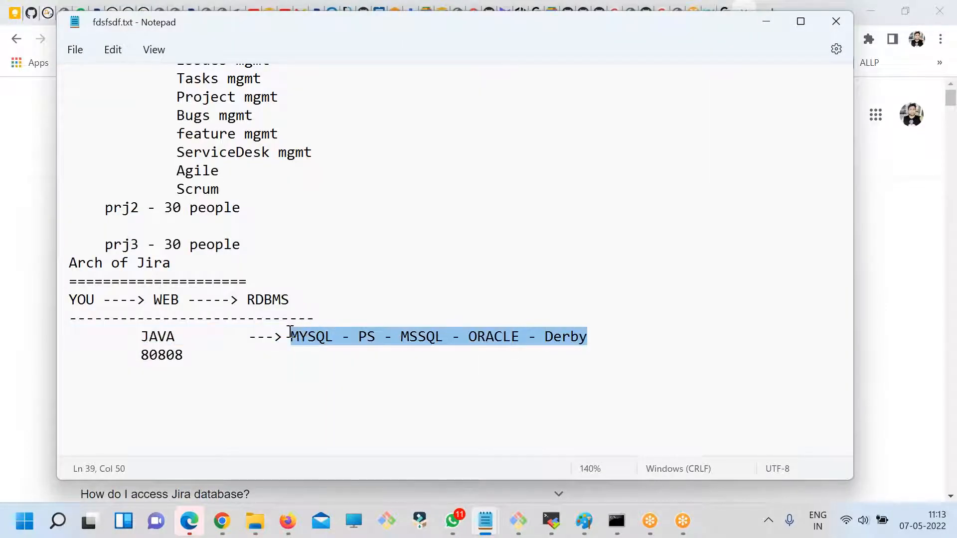
click(598, 342)
text(- H2)
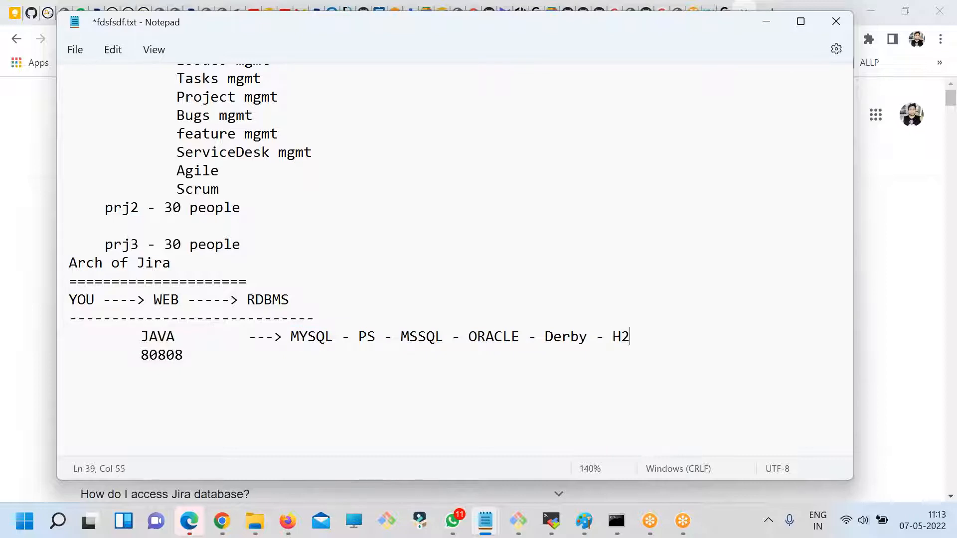
key(ctrl+s)
- Correct the port below JAVA to 8080 and insert a blank line above the "Arch of Jira" heading
drag(384, 336, 290, 336)
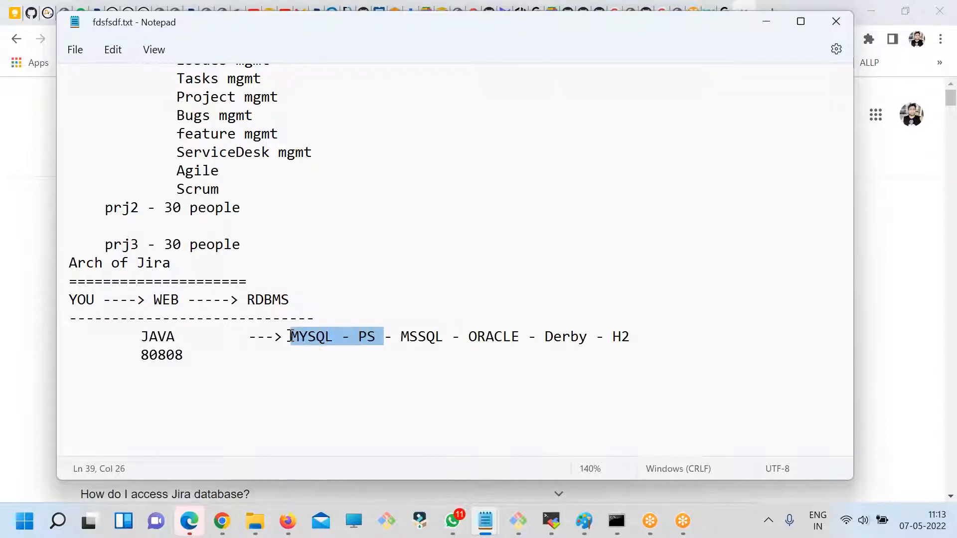
click(264, 357)
key(BackSpace)
drag(370, 358, 30, 290)
click(222, 392)
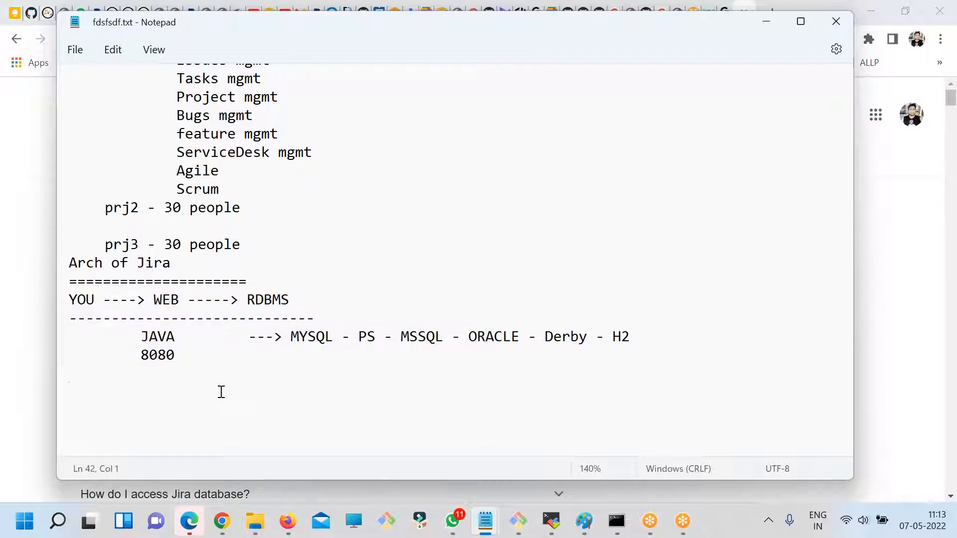
click(272, 243)
key(Return)
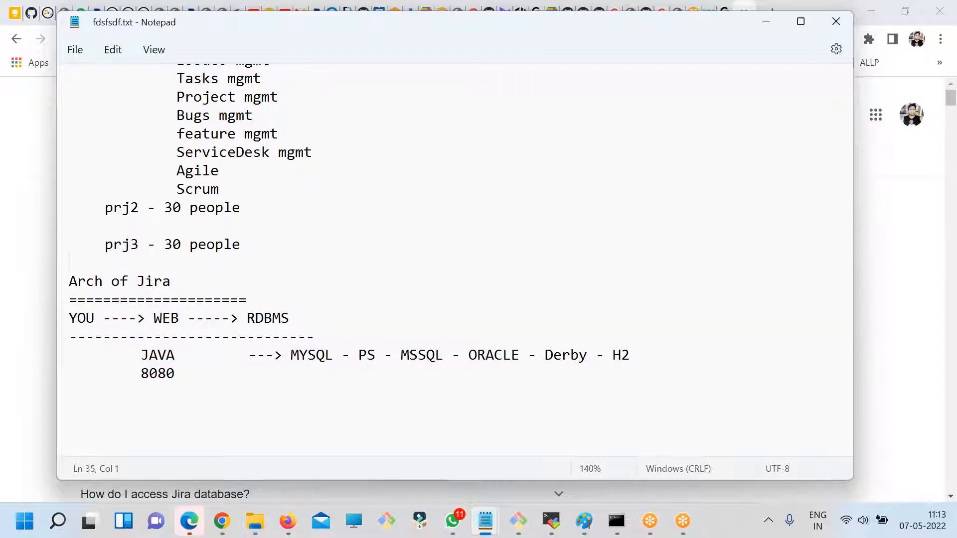
- Add the heading "How to install?" below the architecture section, leaving a blank line above it
click(270, 390)
key(Return)
text(H)
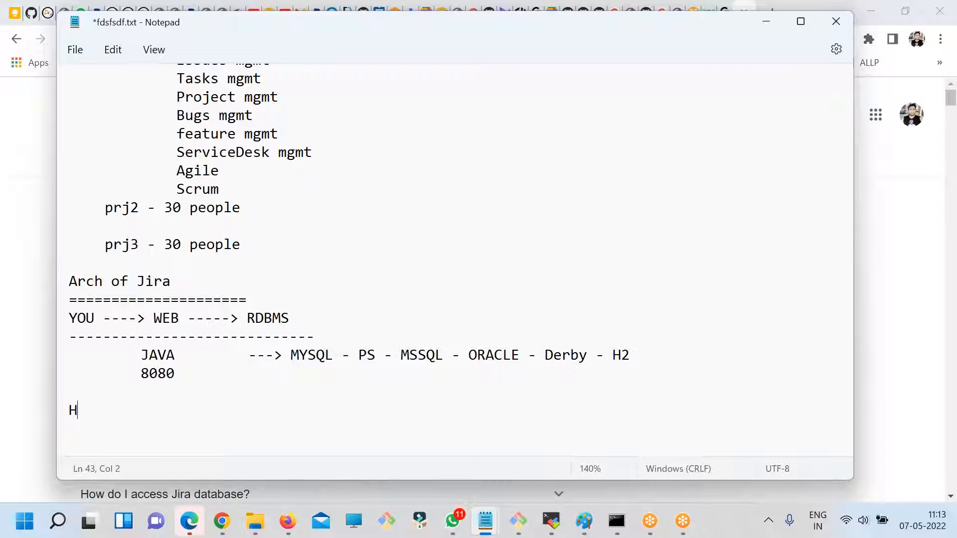
text(ow to install?)
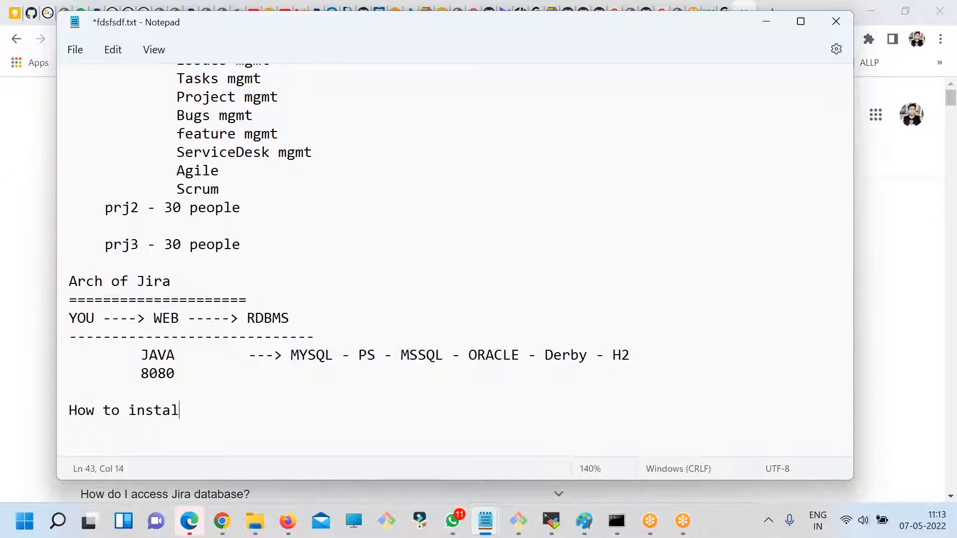
- List "- JAVA 11" and "- JIRA" on separate lines under "How to install?" and save the notes
key(Return)
text(- JI)
key(BackSpace)
text(AVA 11)
key(Return)
text(- JIRA)
scroll(344, 348, down, 1)
key(ctrl+s)
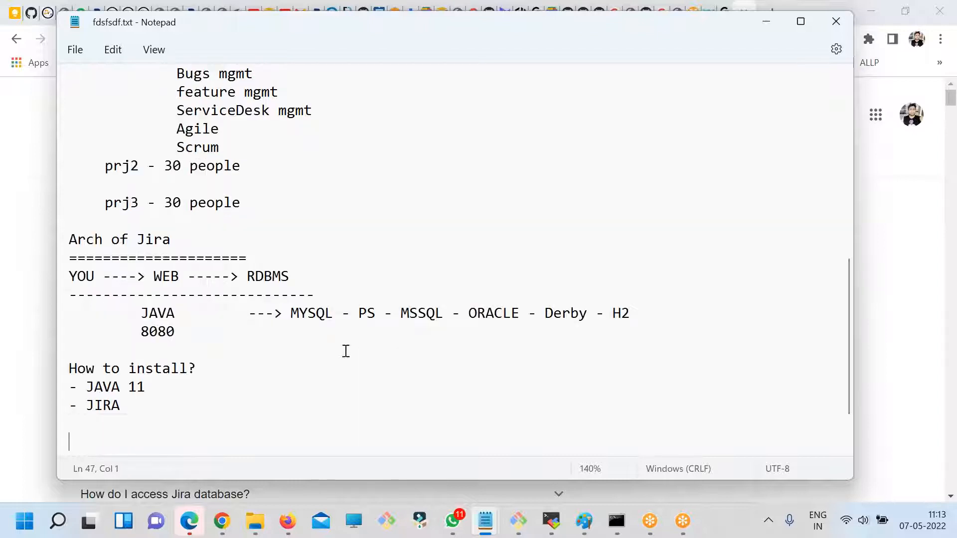
- Review the notes on installation, what Jira is, why it is needed and its architecture, highlighting each section
drag(162, 413, 104, 351)
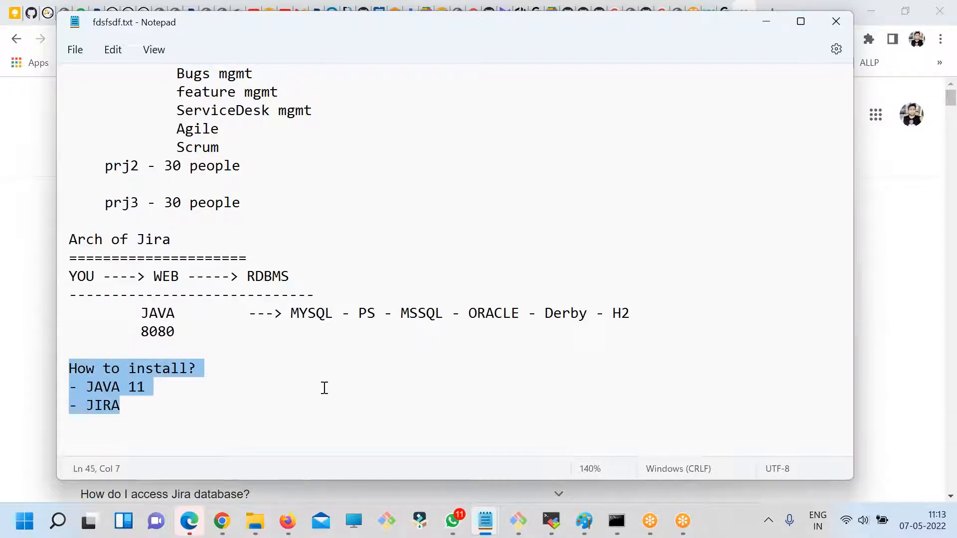
scroll(316, 384, up, 4)
scroll(132, 230, up, 5)
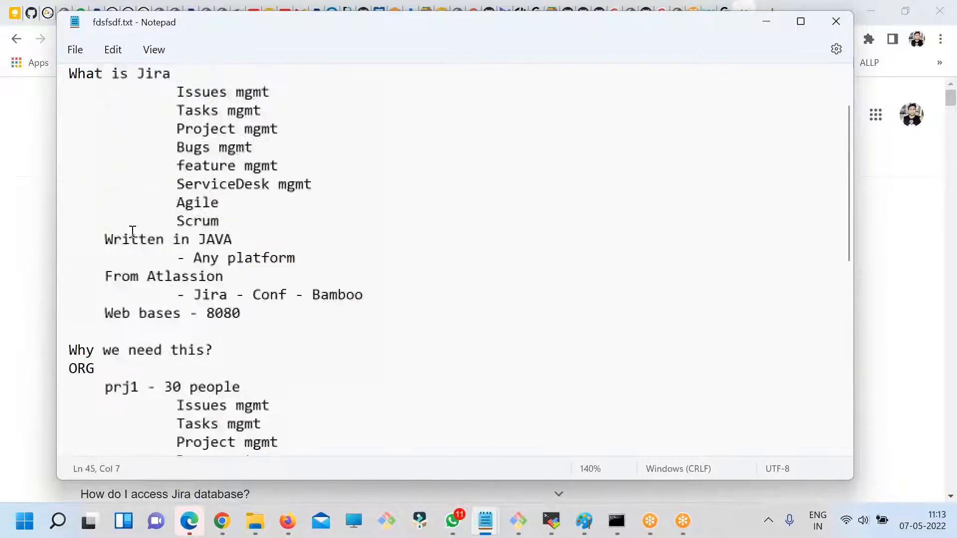
drag(279, 327, 58, 183)
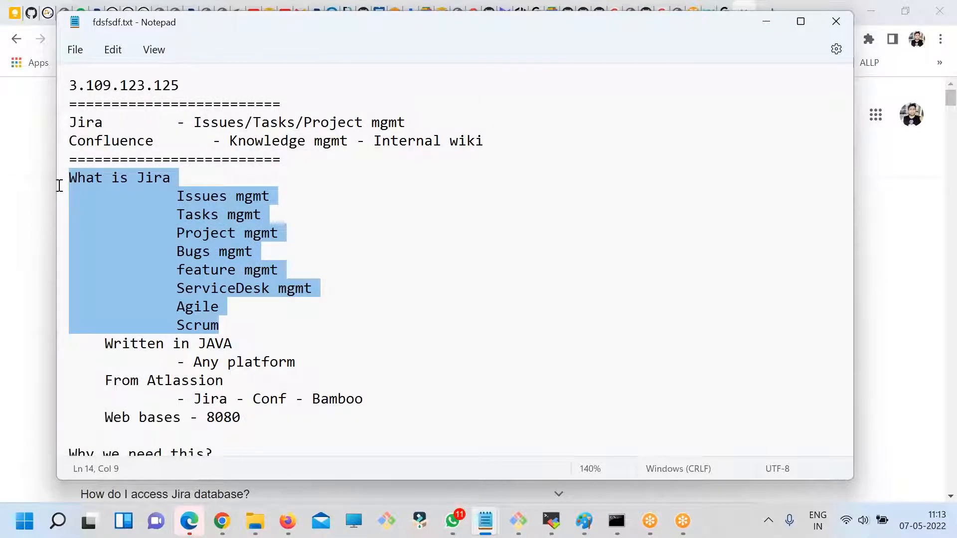
click(324, 354)
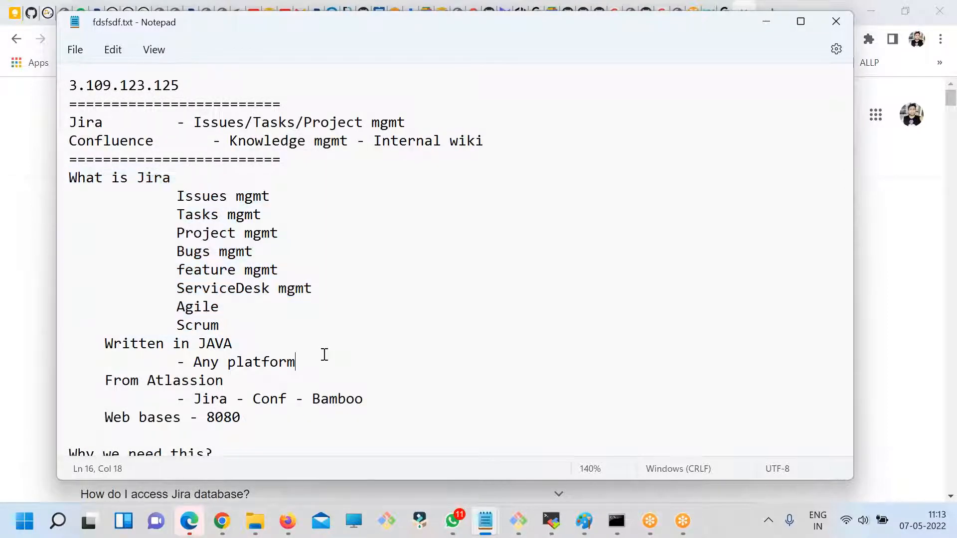
drag(80, 173, 336, 314)
scroll(329, 317, down, 3)
drag(244, 353, 94, 298)
scroll(186, 363, down, 6)
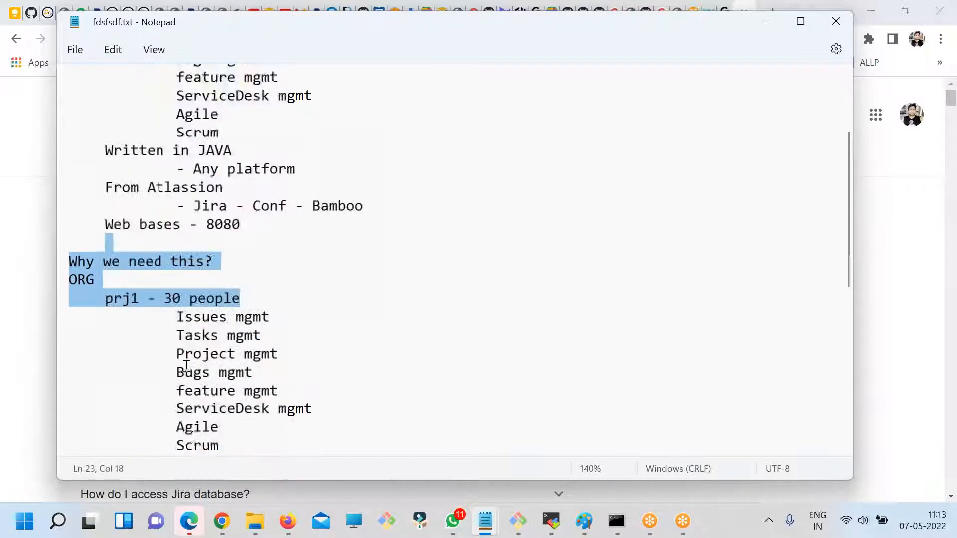
drag(639, 345, 36, 272)
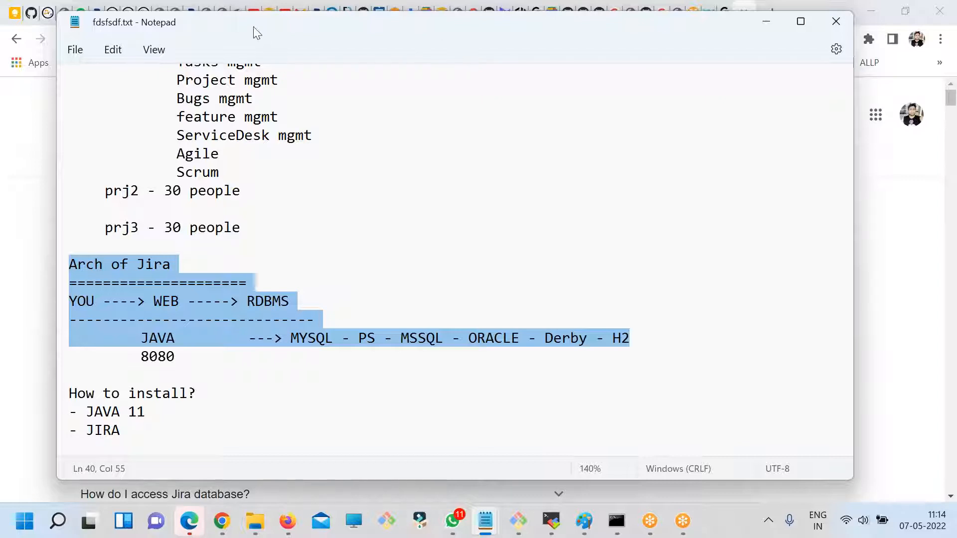
- Switch to the EC2 Instances page in Chrome and copy the Datadog ubuntu instance's public IPv4 address
drag(254, 27, 268, 69)
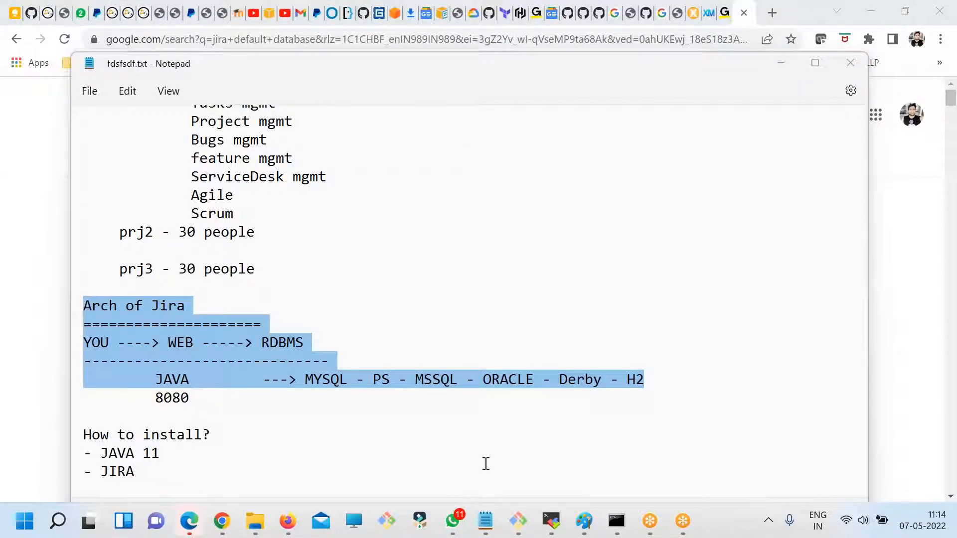
click(277, 18)
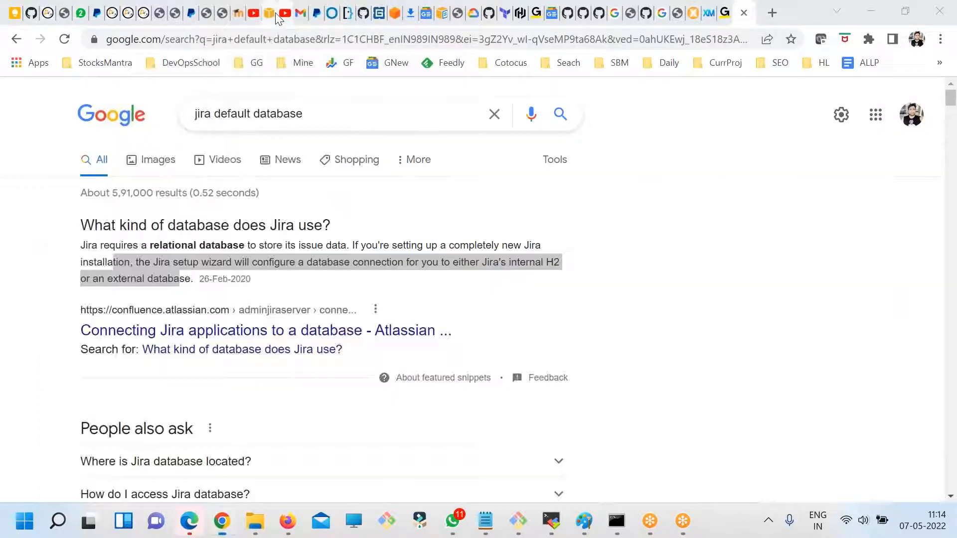
click(276, 15)
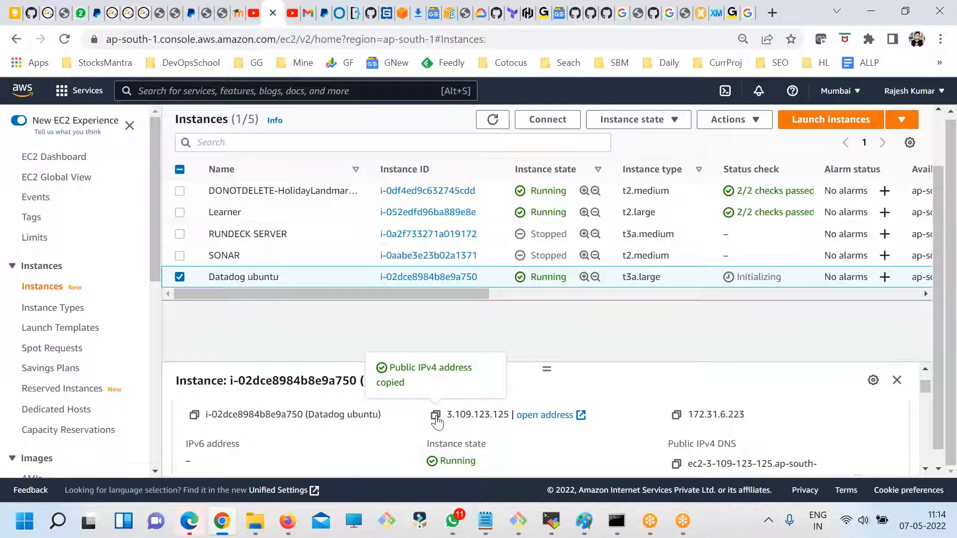
- Switch to the Git Bash terminal in the keys/2022 folder, clear the screen and list the files
click(518, 521)
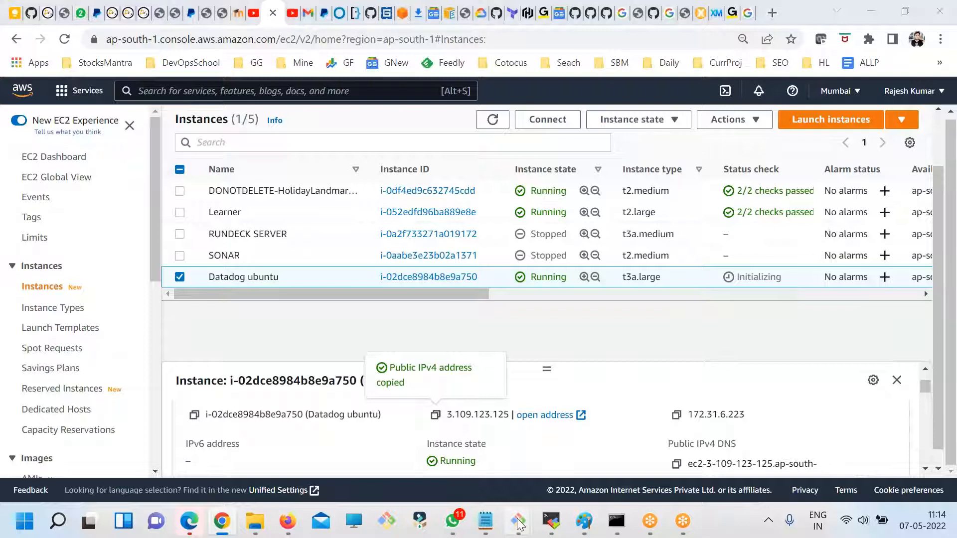
click(524, 449)
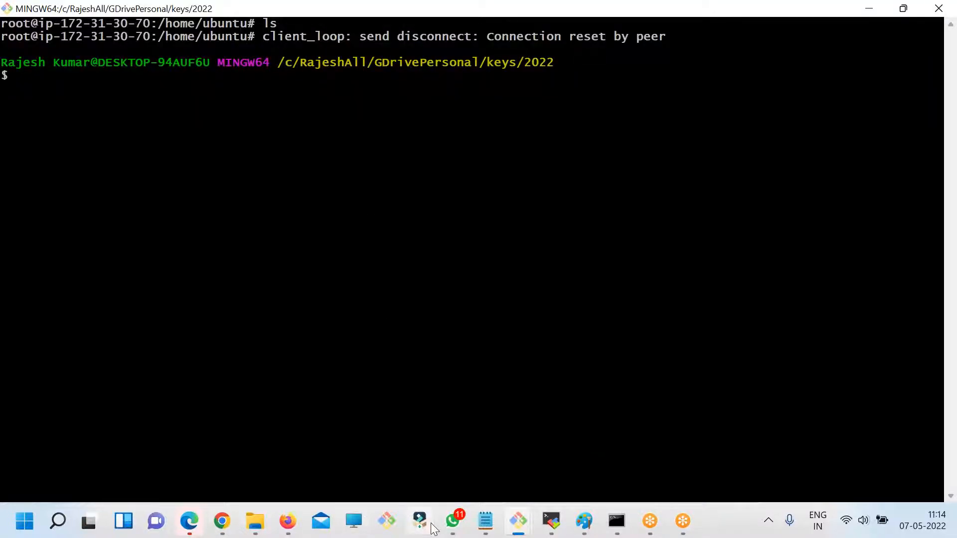
click(519, 521)
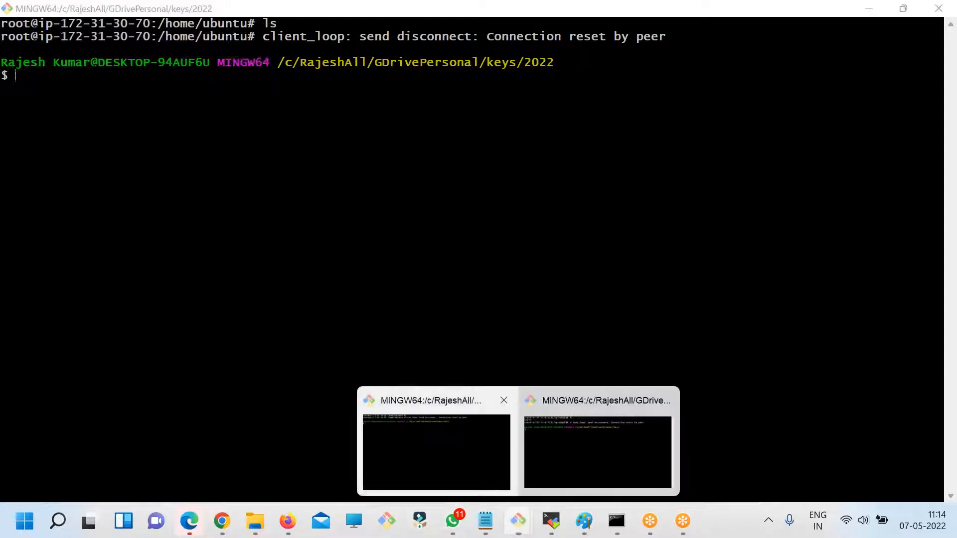
click(401, 344)
text(clear)
key(Return)
text(ls)
key(Return)
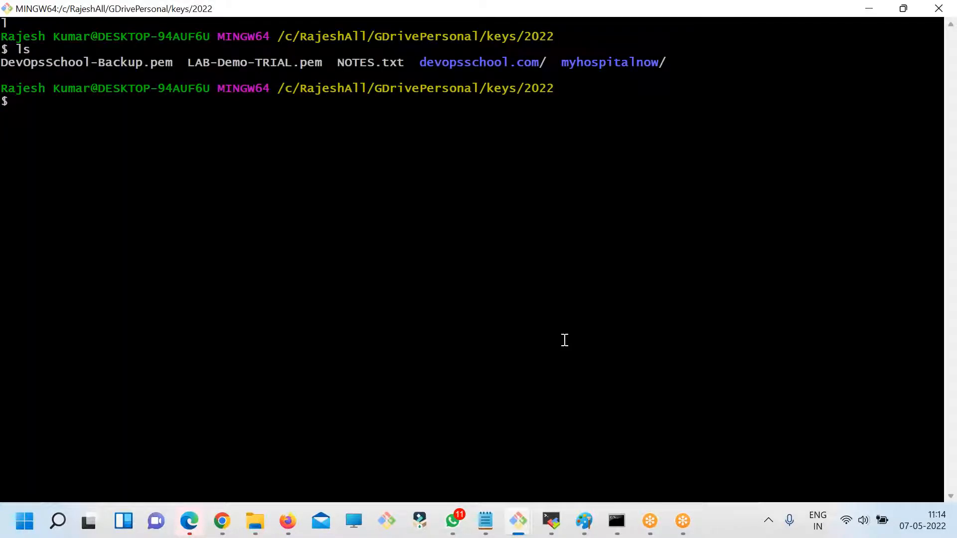
- Move up to the keys folder, clear the terminal and list the available key files
text(cd ..)
key(Return)
text(ls)
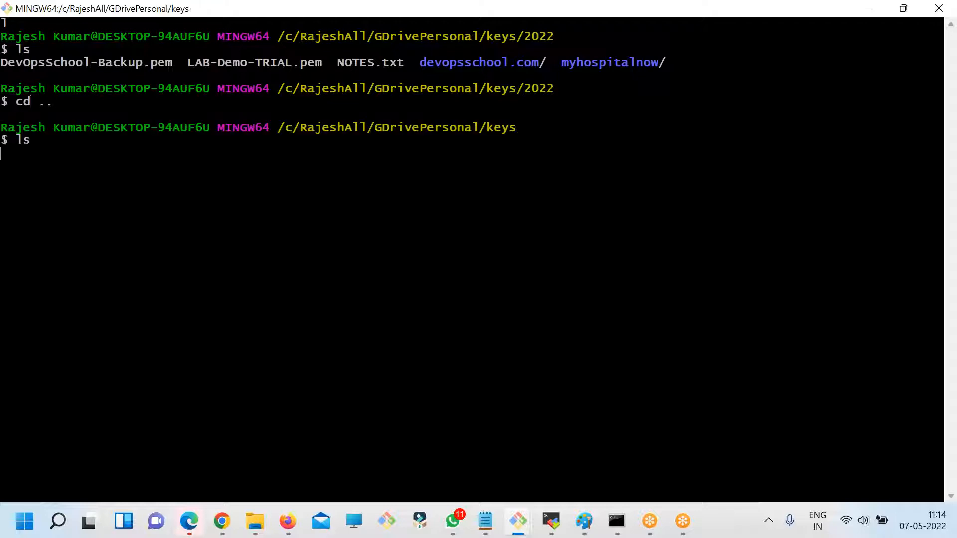
key(alt+Tab)
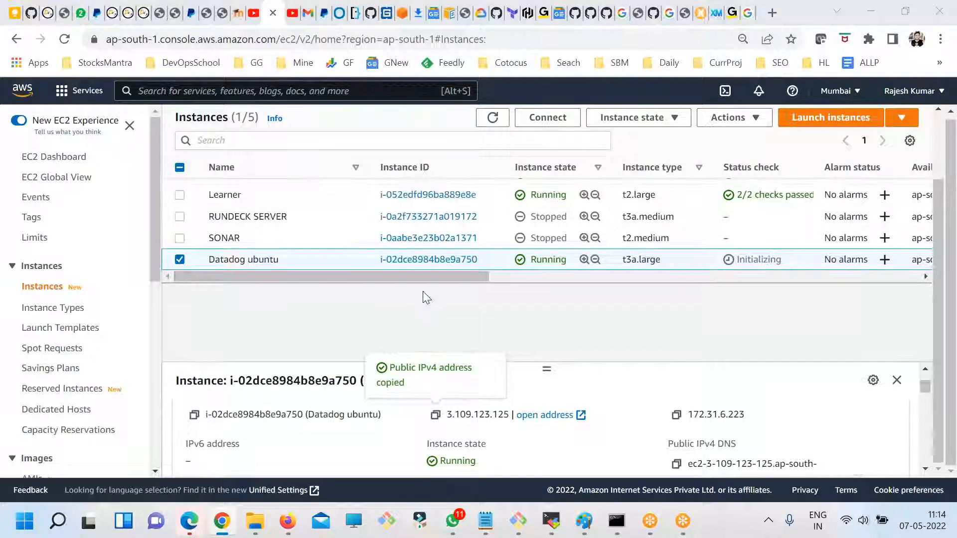
key(alt+Tab)
text(clear)
key(Return)
text(ls)
key(Return)
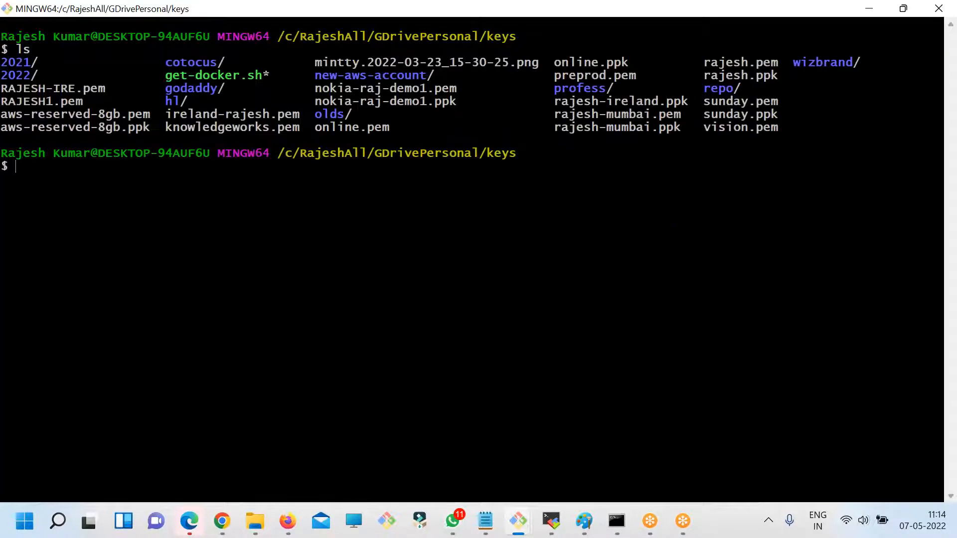
- Connect over SSH as ubuntu to 3.109.123.125 using the Mumbai .pem key file, and accept the host's fingerprint
text(ssh -i rajesh)
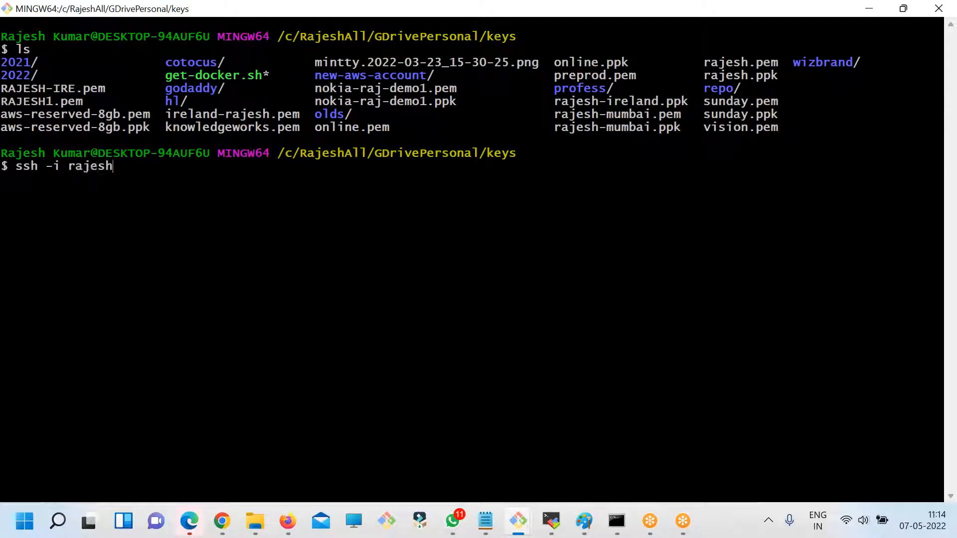
text(-mumbai.pem ubuntu@)
right_click(469, 156)
click(498, 210)
key(Return)
text(yes)
key(Return)
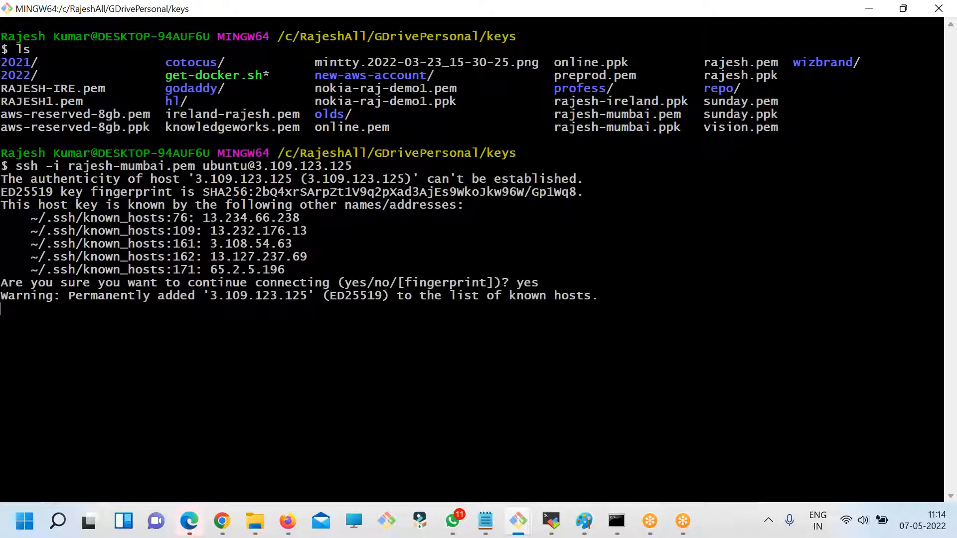
- Clear the terminal of the connected Ubuntu instance and list the files in the home folder
text(clear)
key(Return)
text(l)
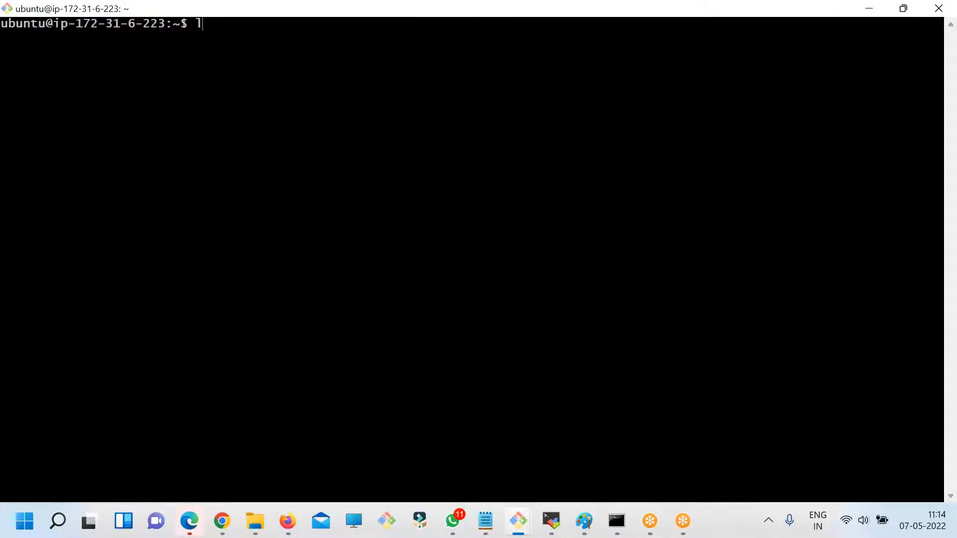
text(s)
key(Return)
key(alt+Tab)
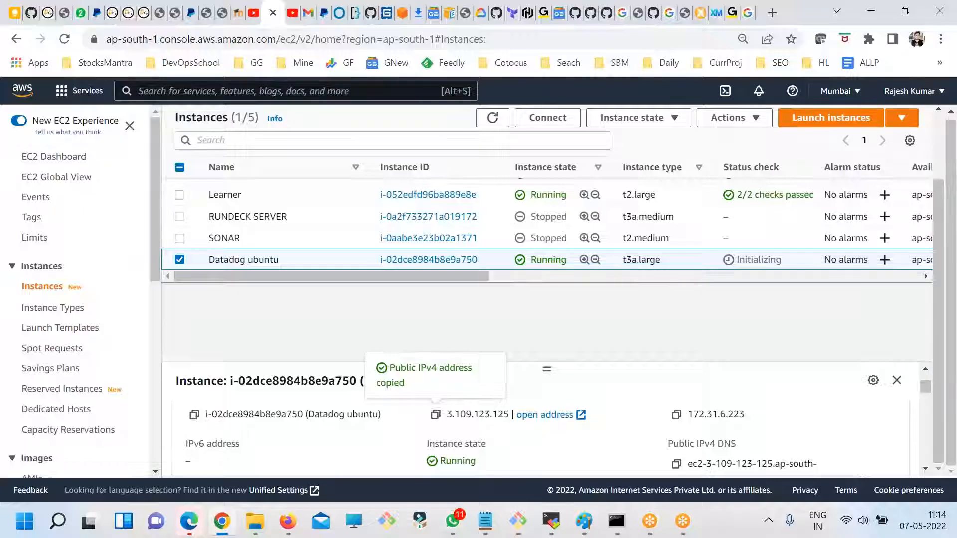
key(alt+Tab)
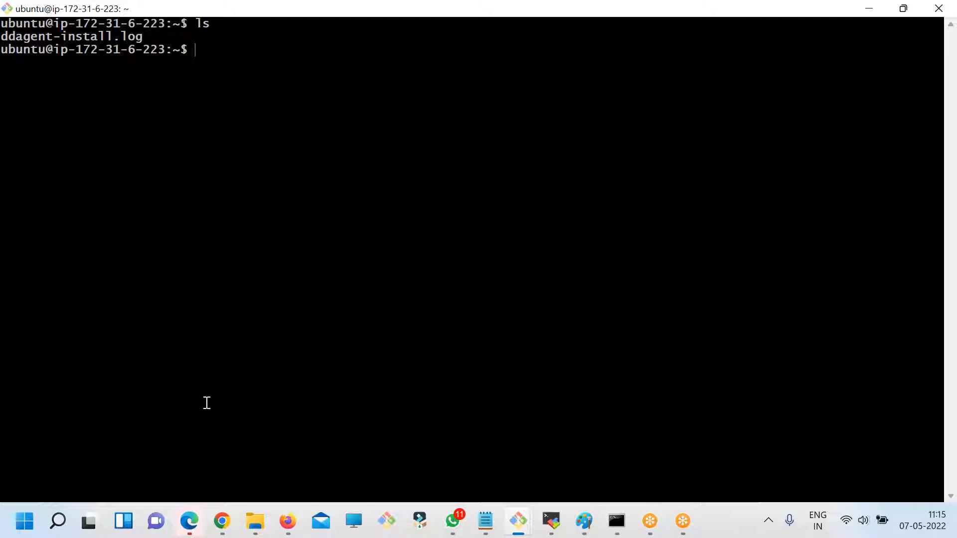
- Switch to Chrome and search Google for "jira installation prerequisites" in a new tab
click(221, 521)
click(772, 13)
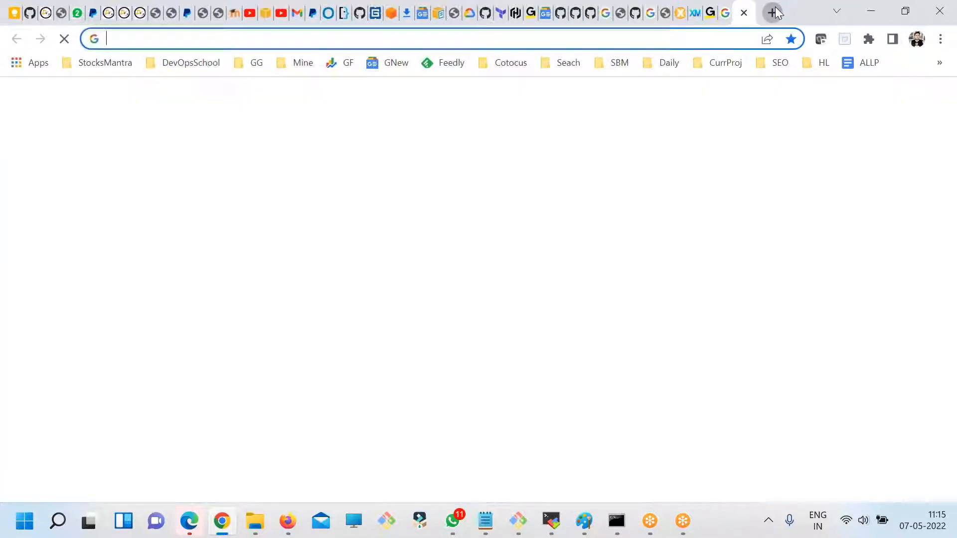
text(jira installation pre)
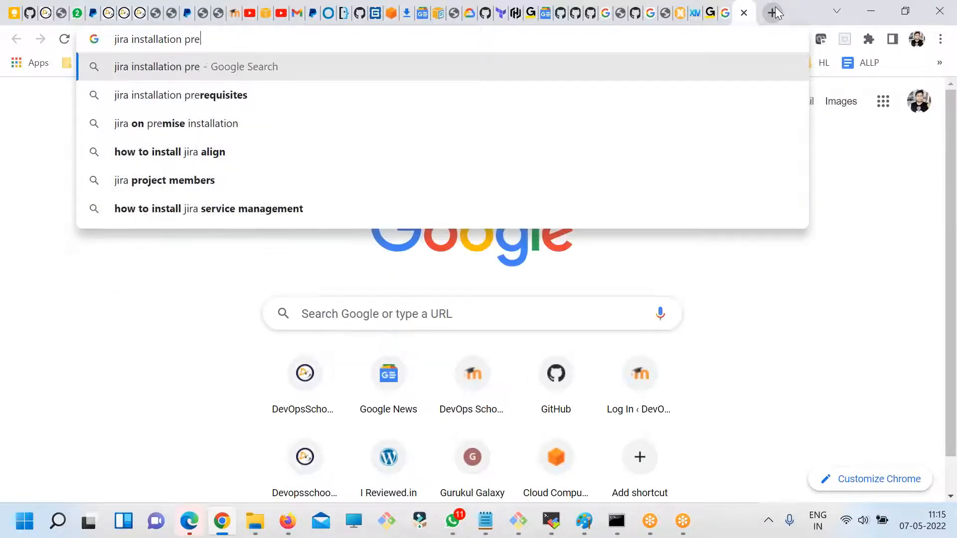
key(Down)
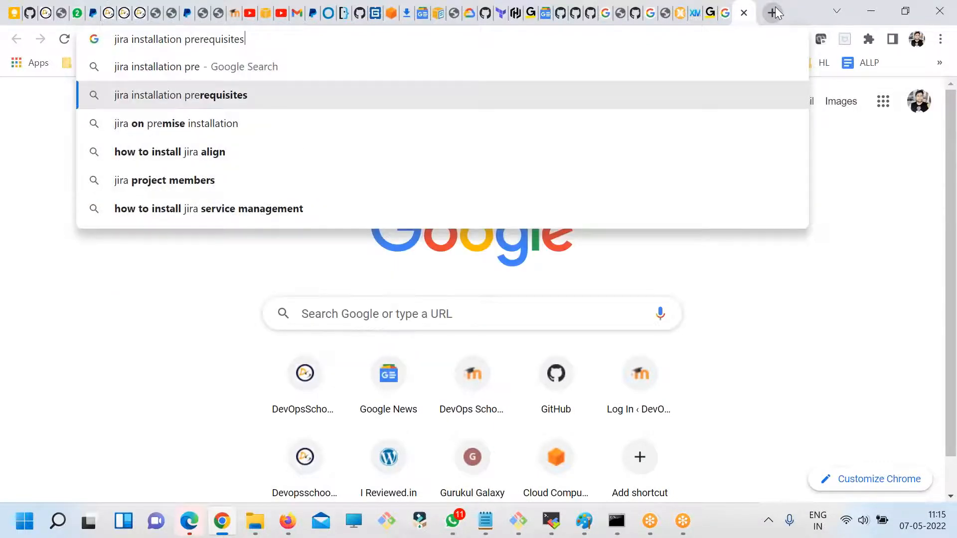
key(Return)
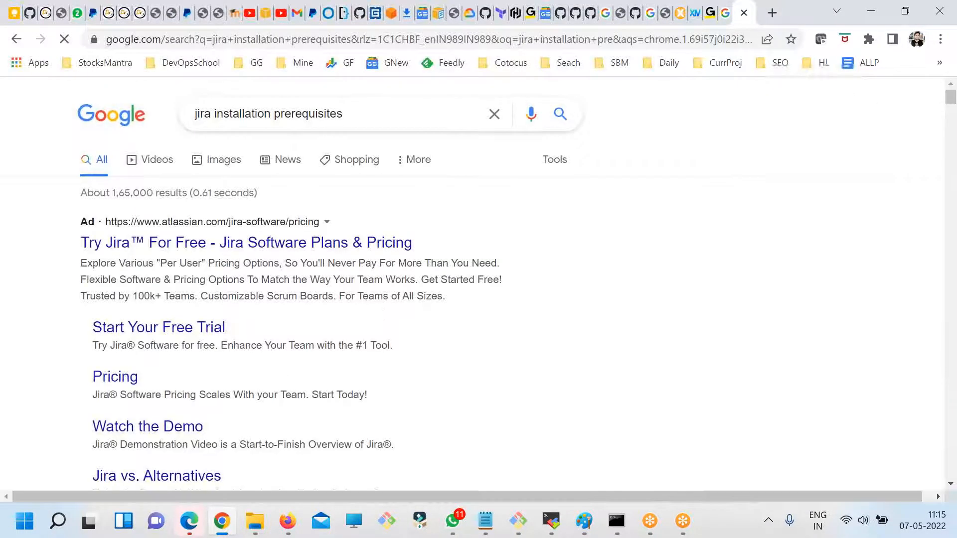
- Open the Atlassian "Jira applications installation requirements" search result in a new tab and switch to it
scroll(378, 314, down, 8)
right_click(241, 219)
click(244, 227)
right_click(252, 315)
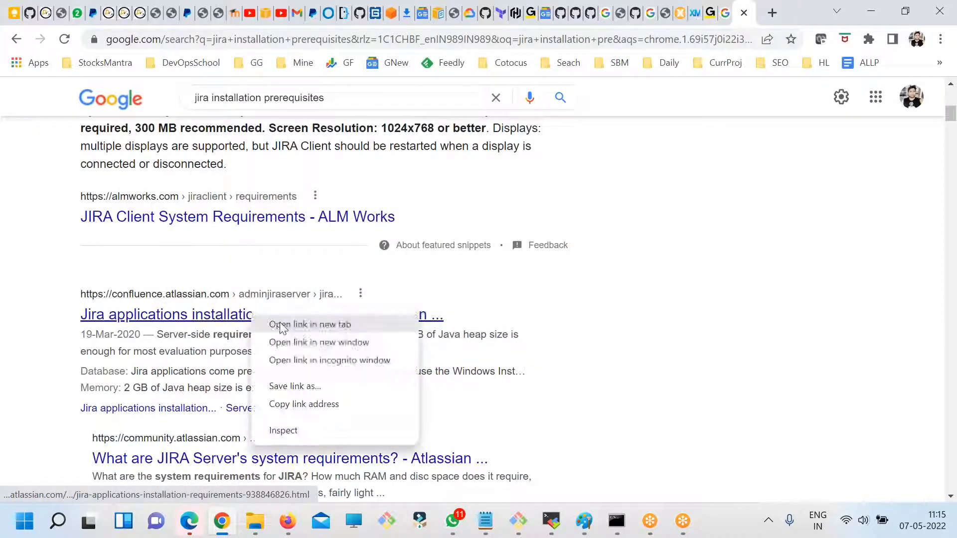
click(265, 325)
click(749, 17)
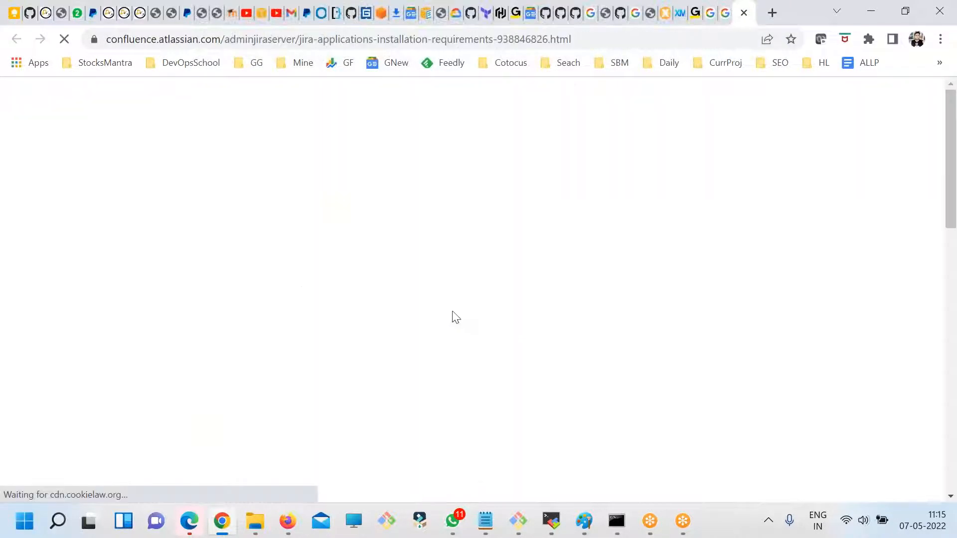
- Expand the client-side and server-side evaluator requirements and review the Java, memory, database and security entries for evaluation
scroll(459, 295, down, 10)
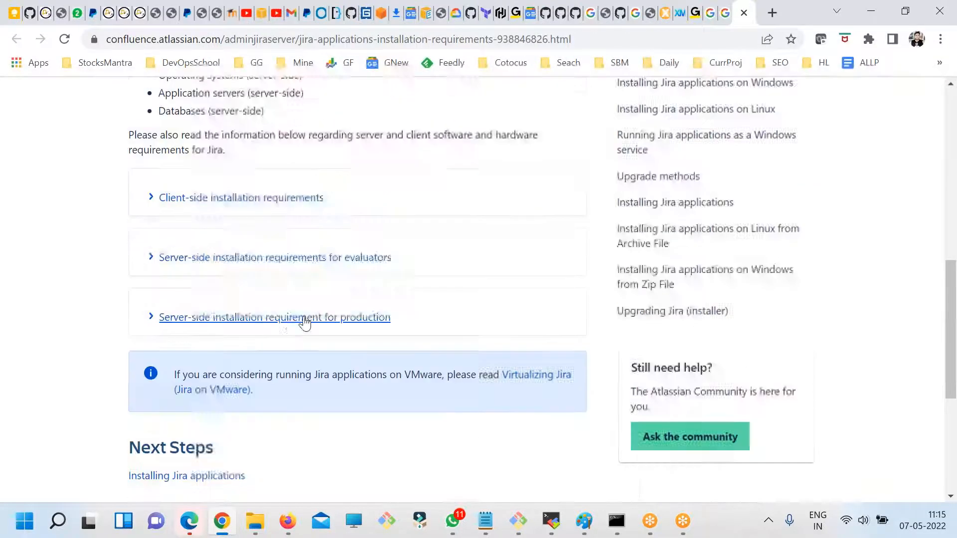
scroll(286, 319, down, 1)
drag(329, 124, 163, 107)
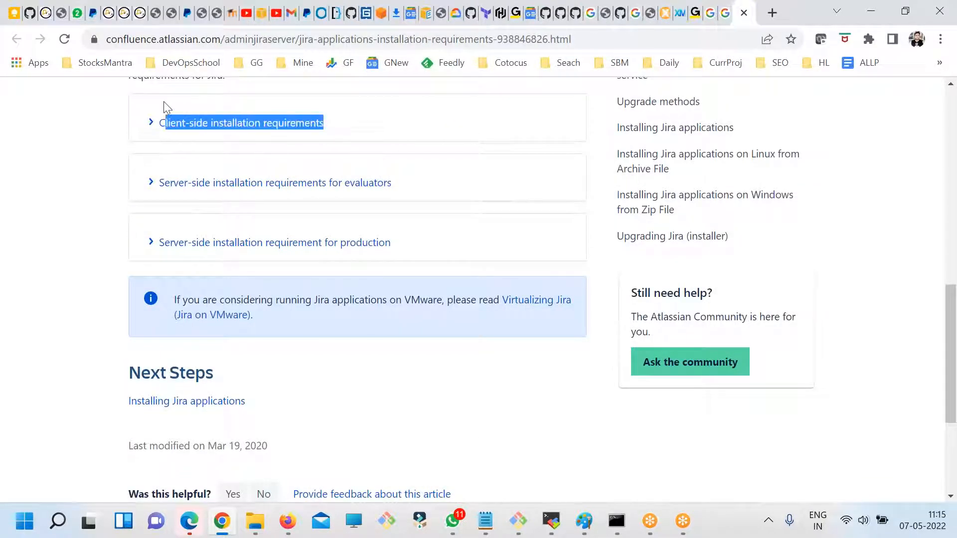
drag(403, 184, 233, 169)
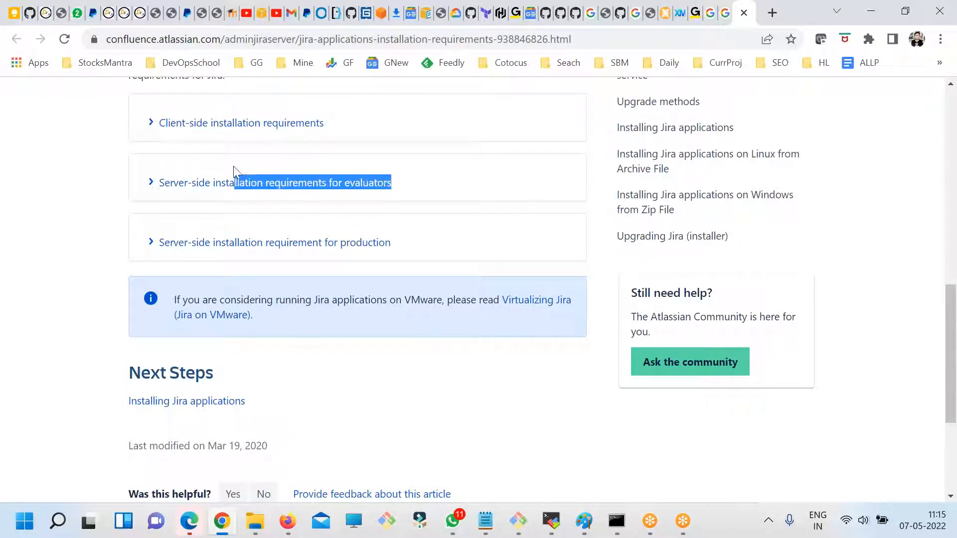
click(149, 182)
click(150, 123)
scroll(169, 224, down, 3)
double_click(178, 221)
drag(168, 290, 241, 291)
drag(180, 324, 217, 328)
drag(161, 386, 201, 392)
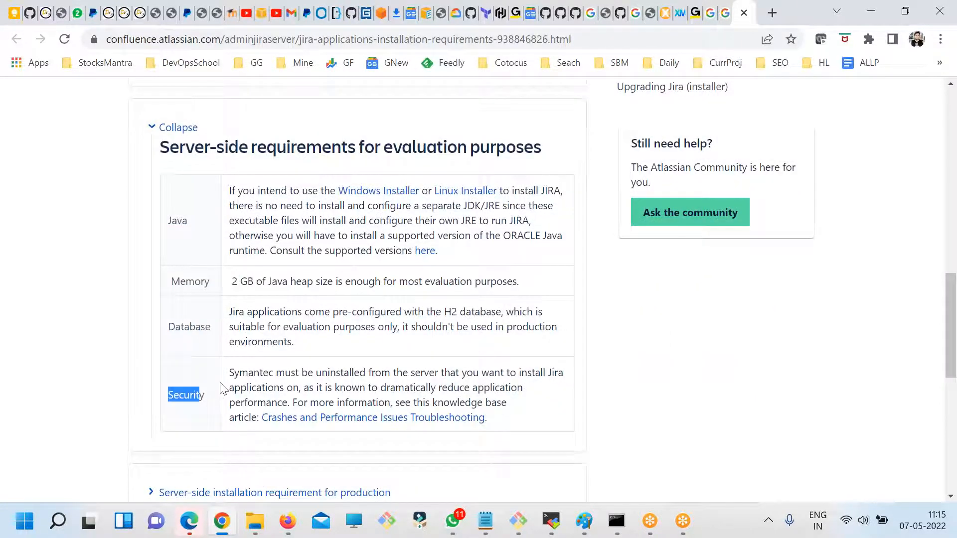
- Expand the server-side installation requirements for production and review their hardware and database entries
scroll(242, 303, down, 3)
click(151, 268)
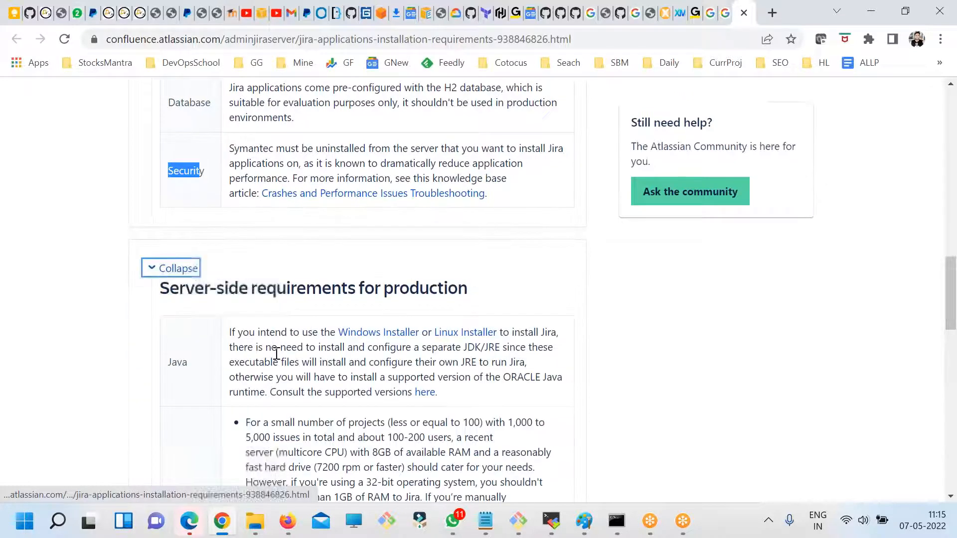
scroll(277, 355, down, 3)
scroll(276, 355, down, 15)
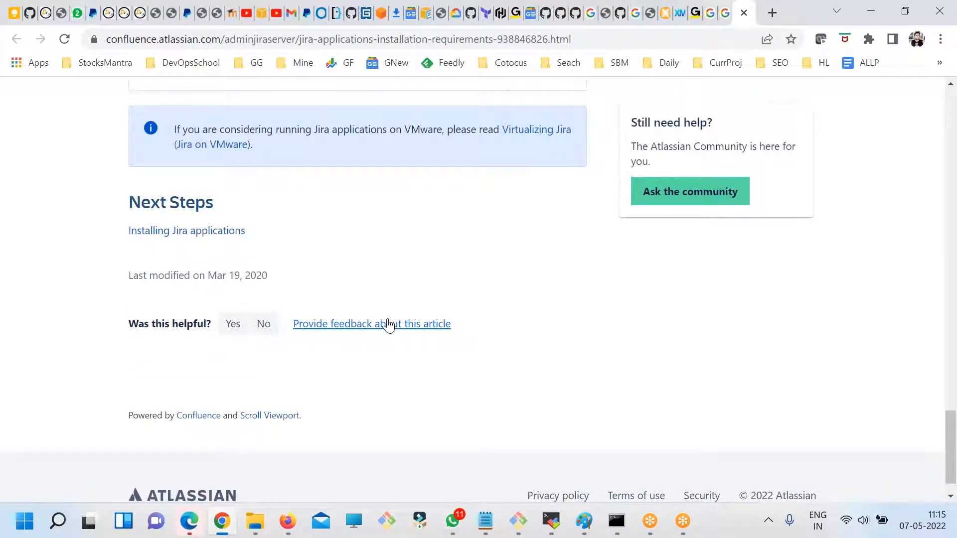
scroll(388, 324, up, 10)
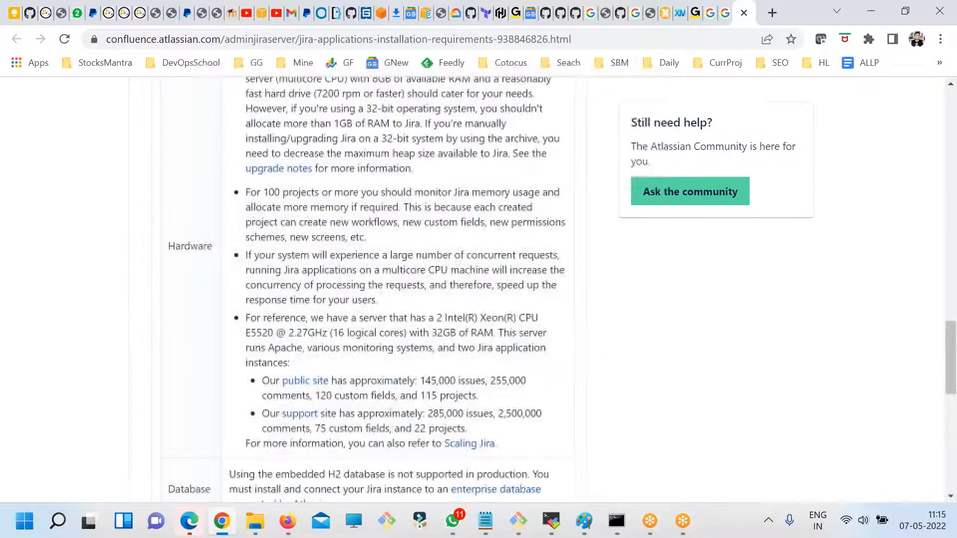
scroll(388, 324, up, 6)
scroll(388, 324, down, 8)
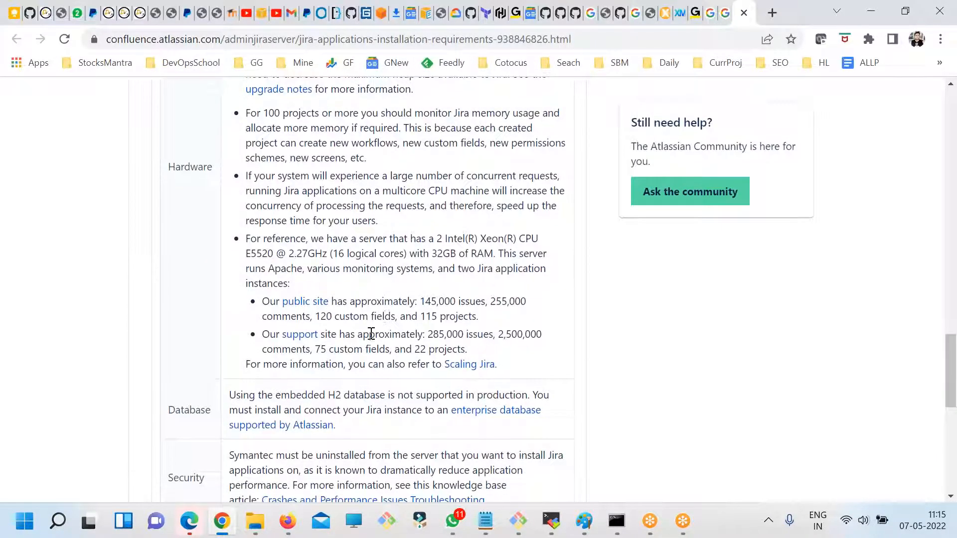
scroll(370, 337, down, 3)
scroll(350, 330, down, 6)
scroll(359, 345, up, 16)
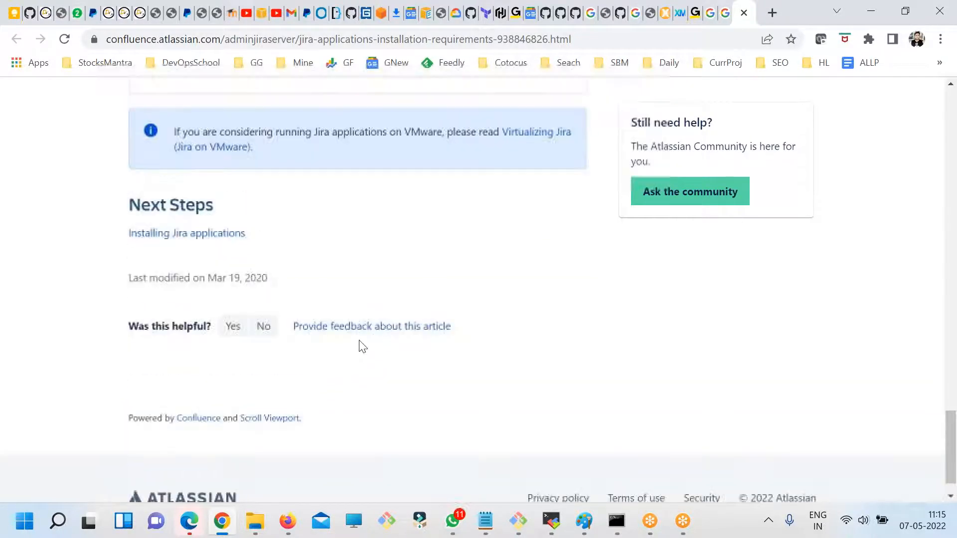
scroll(359, 340, up, 15)
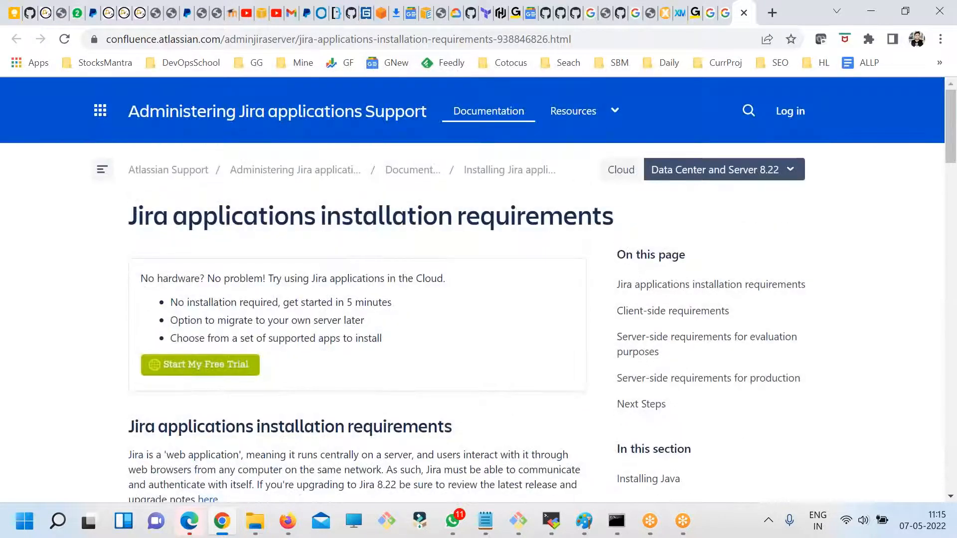
- Switch to the SSH terminal, run java to check whether it is installed, and clear the output
key(alt+Tab)
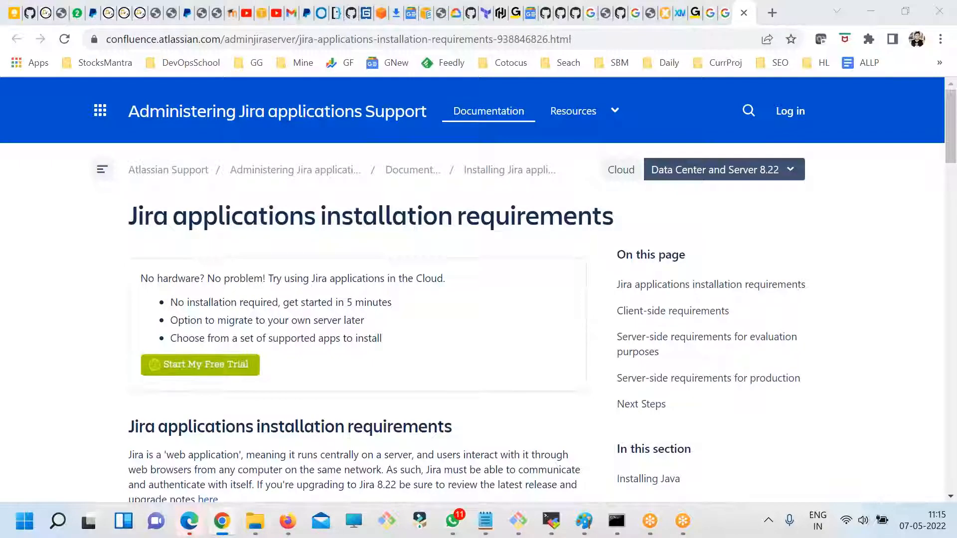
text(java)
key(Return)
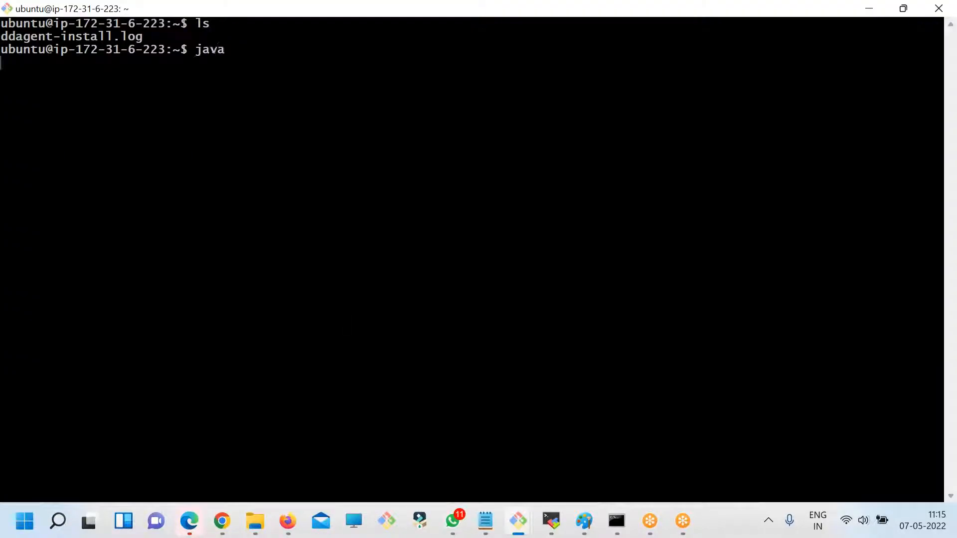
text(cklear)
key(BackSpace)
key(BackSpace)
key(BackSpace)
key(BackSpace)
key(BackSpace)
text(lex)
key(BackSpace)
key(BackSpace)
key(BackSpace)
key(BackSpace)
text(clear)
key(Return)
- Check the Java version installed on the Ubuntu instance with java --version
text(java --)
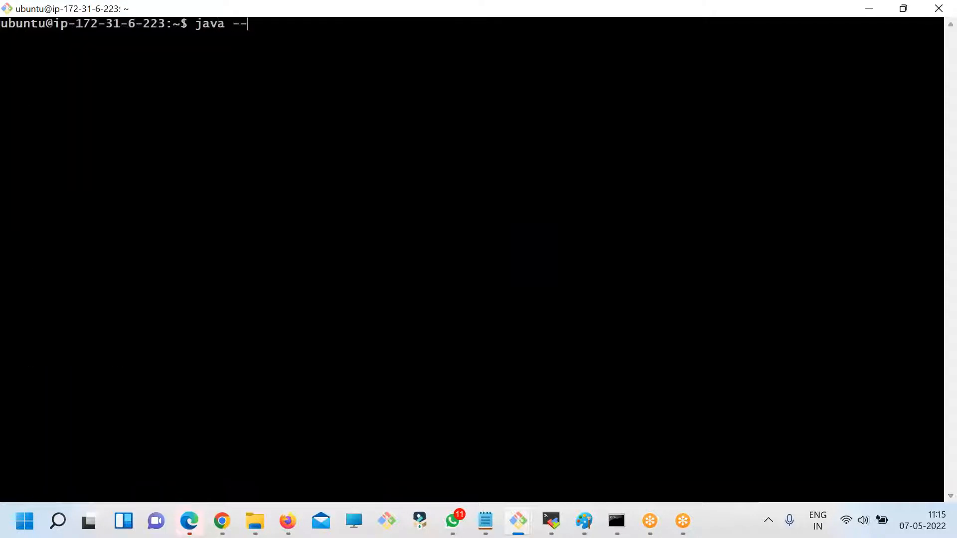
text(version)
key(Return)
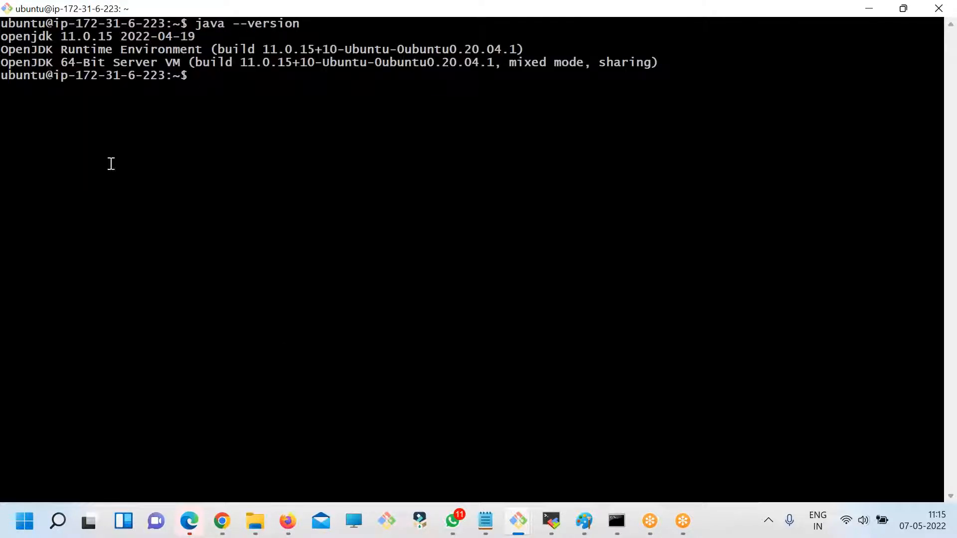
double_click(187, 36)
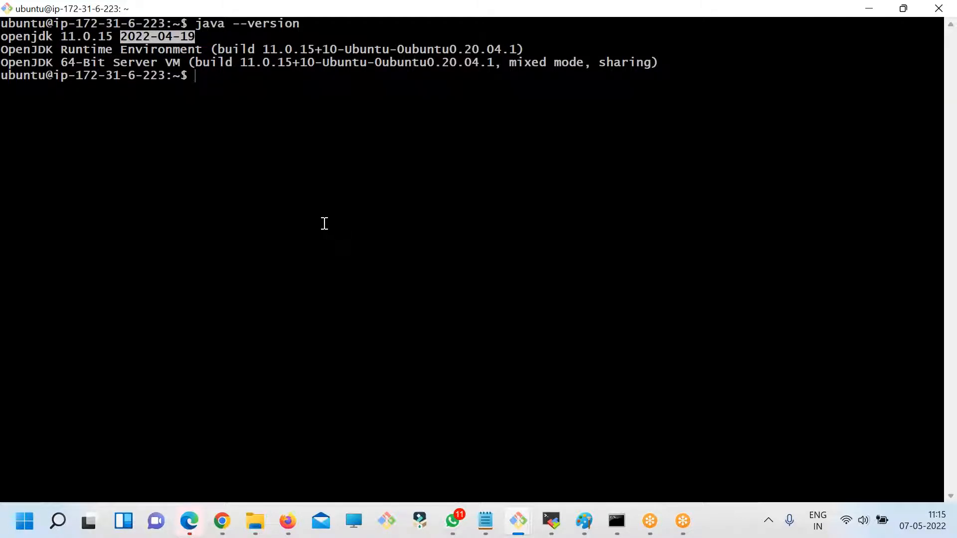
- Switch to Chrome and open devopsschool.com/blog in a new tab
key(alt+Tab)
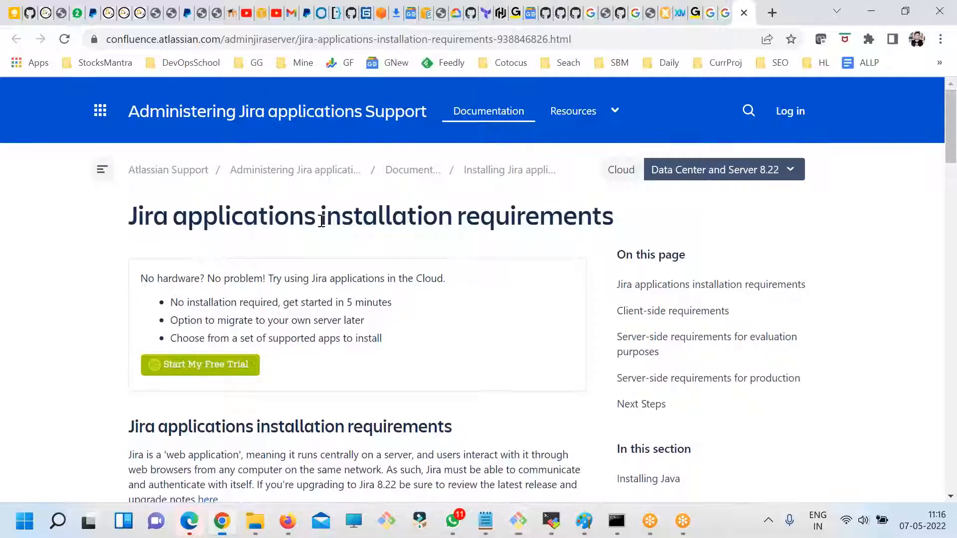
click(772, 12)
text(devopsschool.com/)
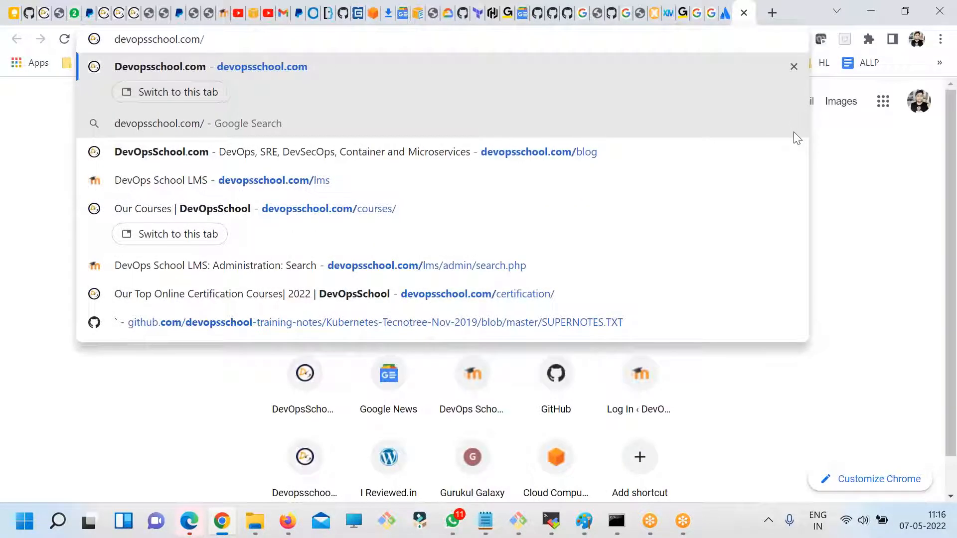
text(blog)
key(Return)
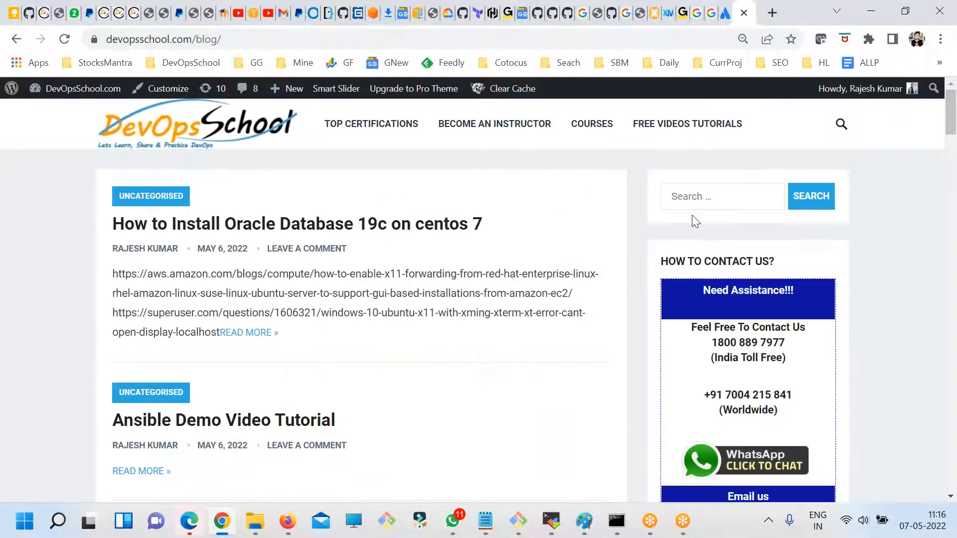
- Search the DevOpsSchool blog for "jira install"
click(688, 196)
text(j)
text(ira downlo)
text(install)
key(Return)
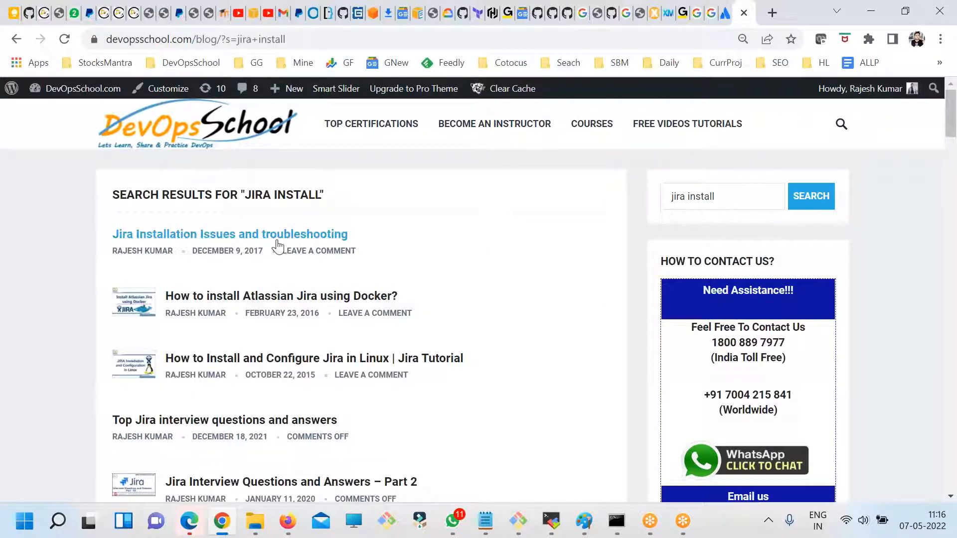
- Look through the Jira results and open "How to Install and Configure Jira in Linux | Jira Tutorial" in a new tab
scroll(349, 284, down, 2)
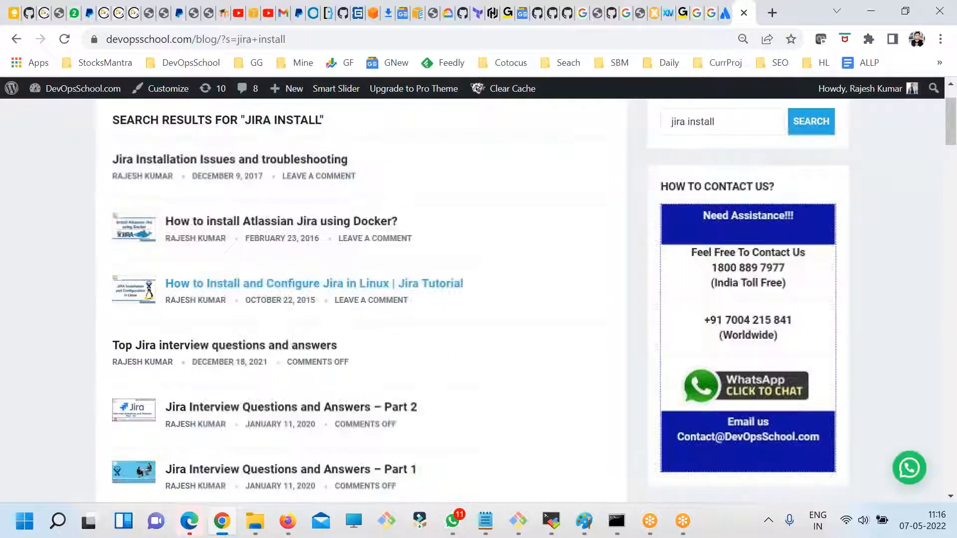
drag(411, 223, 204, 215)
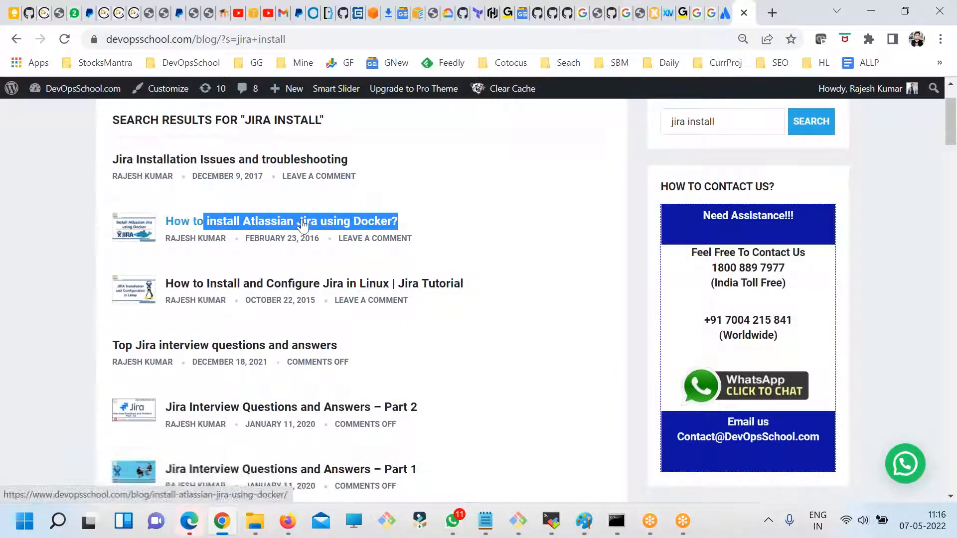
drag(470, 285, 281, 282)
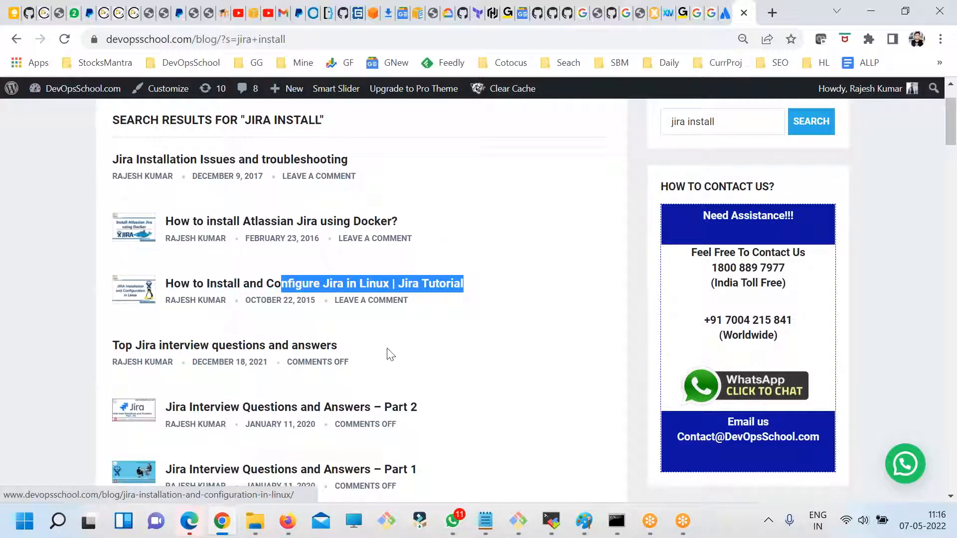
scroll(425, 386, down, 3)
scroll(373, 423, up, 5)
right_click(331, 368)
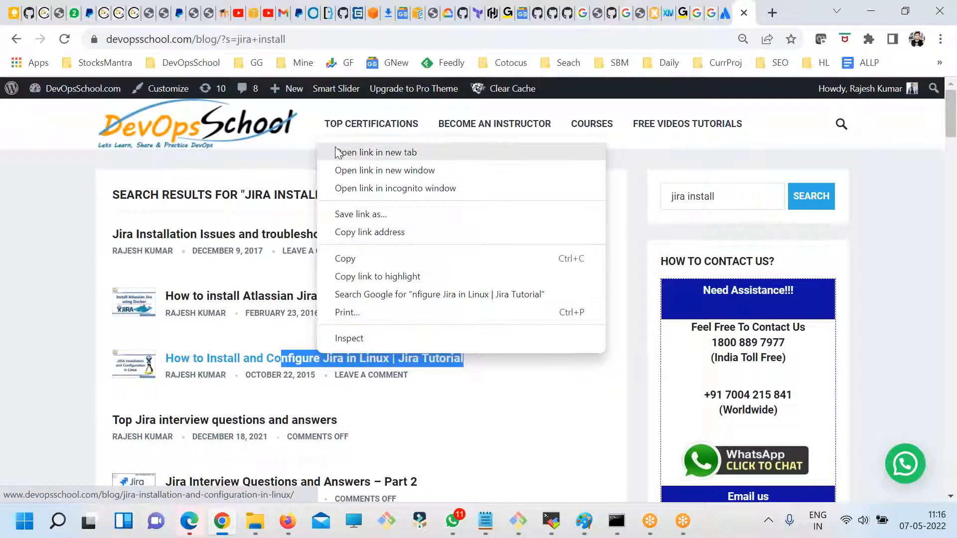
click(336, 152)
click(755, 7)
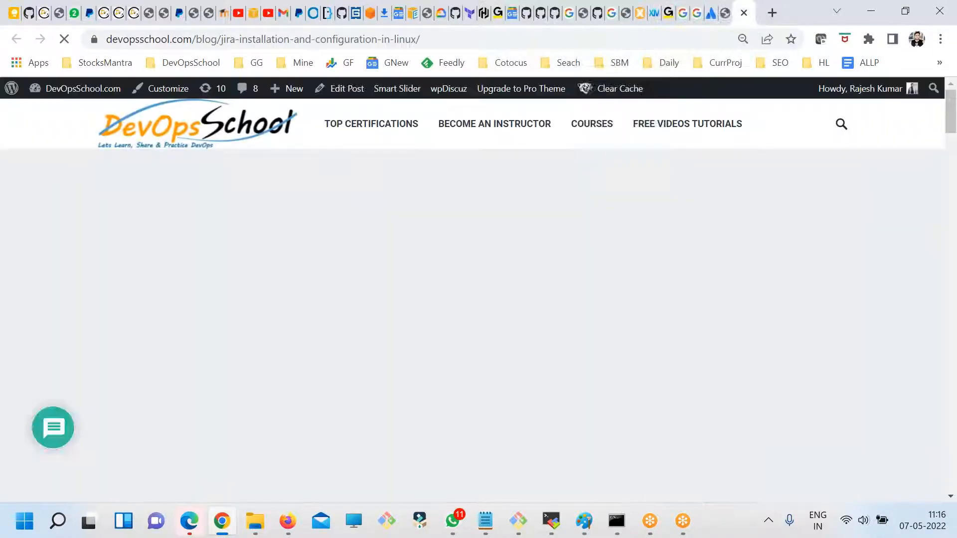
- Examine the article's Linux Installation section, particularly the wget download command for the Jira .bin installer
scroll(355, 317, down, 4)
scroll(355, 318, down, 10)
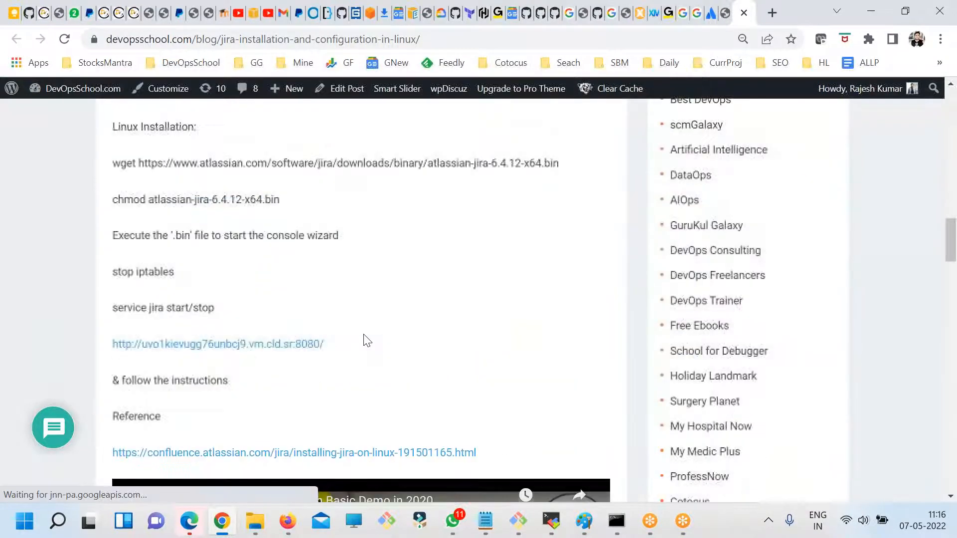
drag(573, 160, 436, 160)
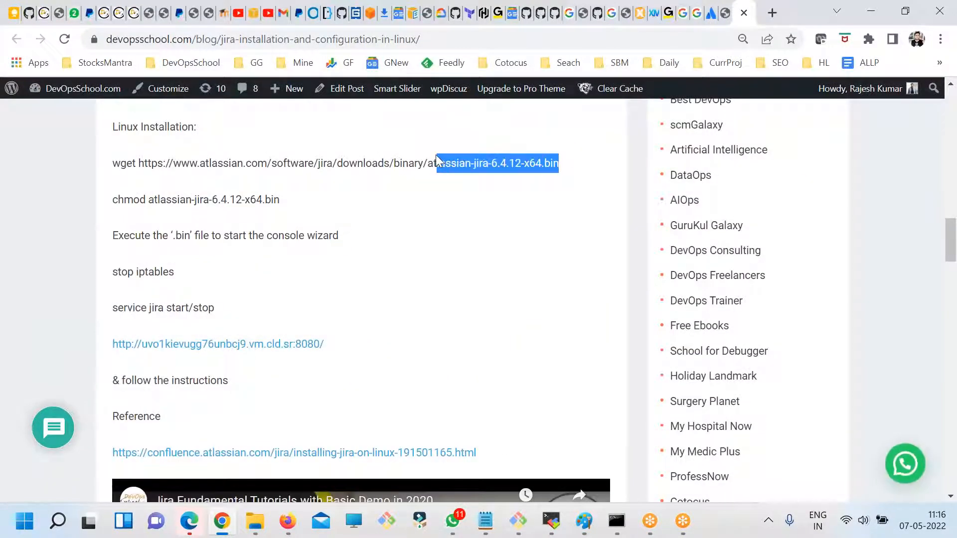
- Return to the "jira install" results and open the installation issues and Docker installation articles in new tabs
click(743, 12)
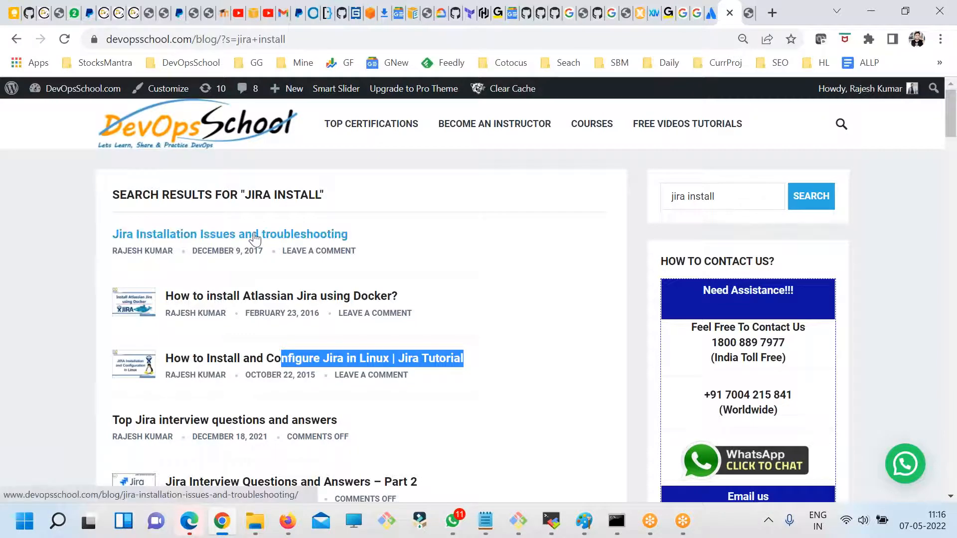
right_click(307, 234)
click(334, 242)
right_click(306, 298)
click(330, 308)
- Look through the blog results list and find occurrences of "install" on the page
scroll(432, 387, down, 3)
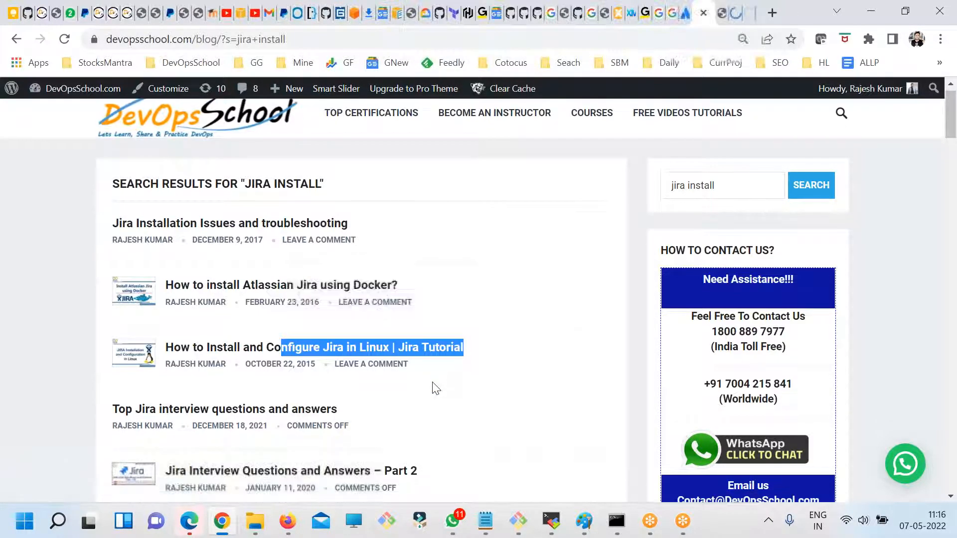
scroll(433, 382, down, 2)
scroll(443, 389, down, 1)
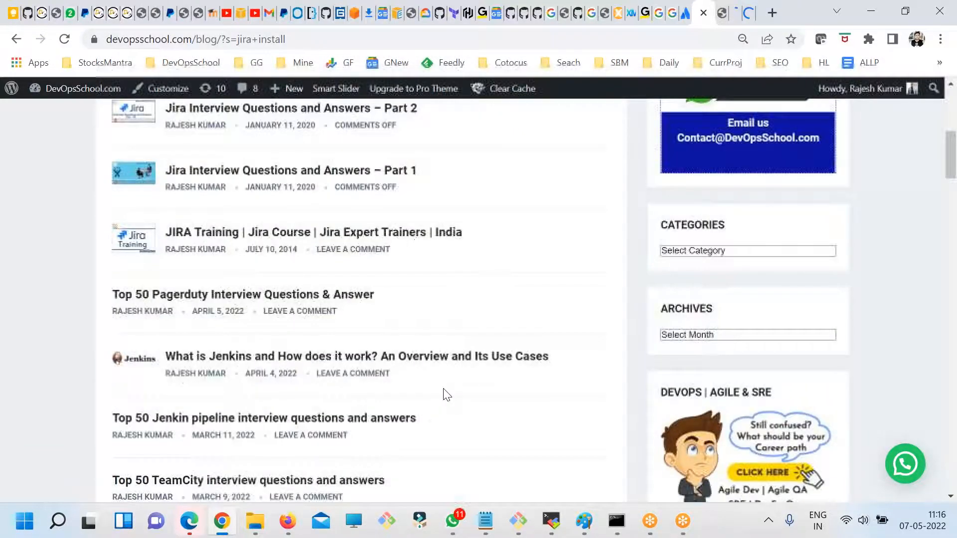
key(ctrl+f)
text(install)
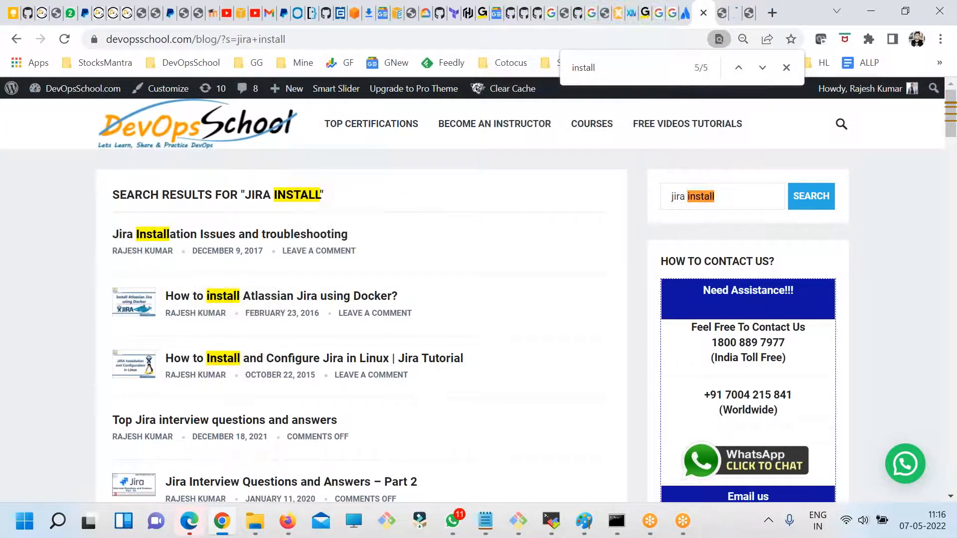
scroll(432, 397, down, 20)
scroll(448, 389, up, 9)
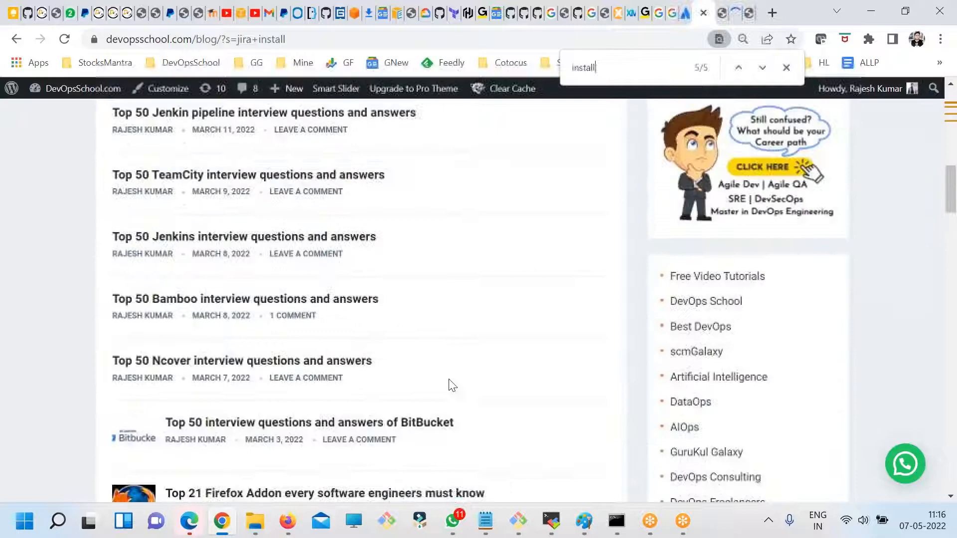
scroll(449, 381, up, 4)
- View the "Jira Installation Issues and troubleshooting" article
click(736, 13)
scroll(564, 351, down, 5)
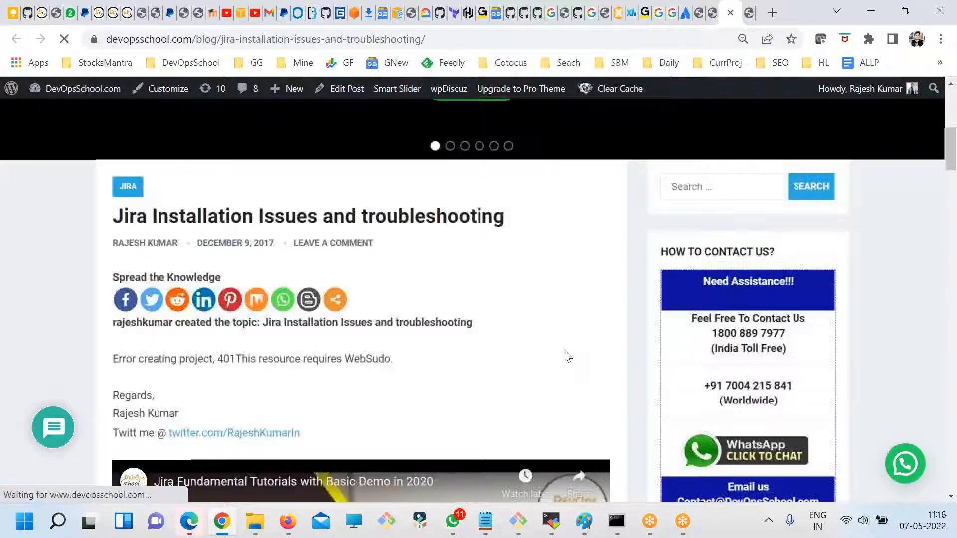
scroll(564, 350, down, 5)
scroll(386, 335, up, 5)
- Examine the docker run command in the "Install Atlassian Jira using Docker" article
click(748, 11)
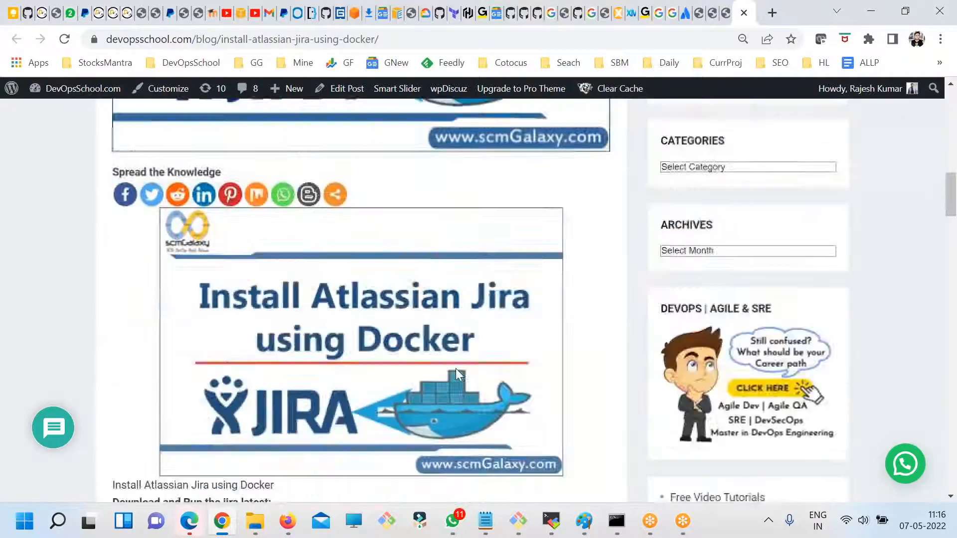
scroll(456, 371, down, 10)
scroll(461, 234, up, 4)
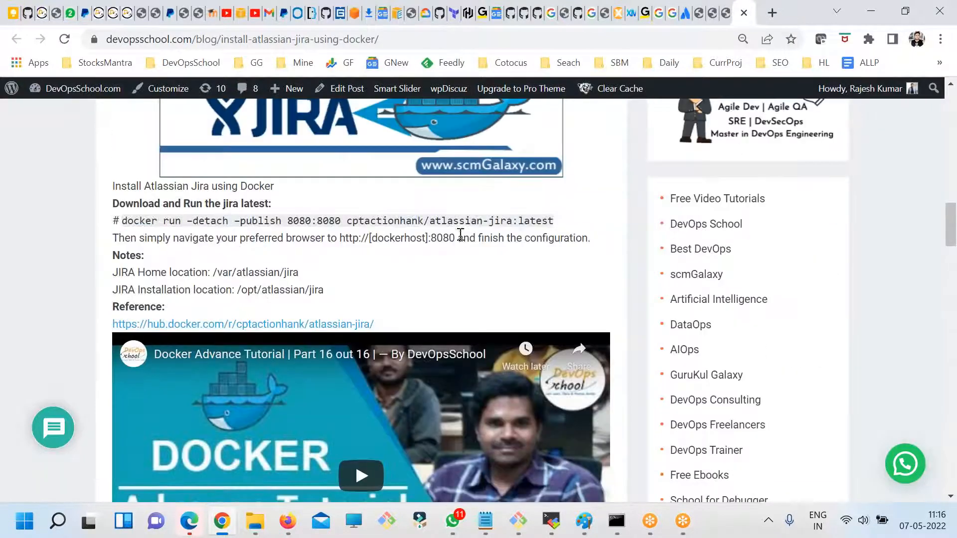
drag(560, 221, 123, 219)
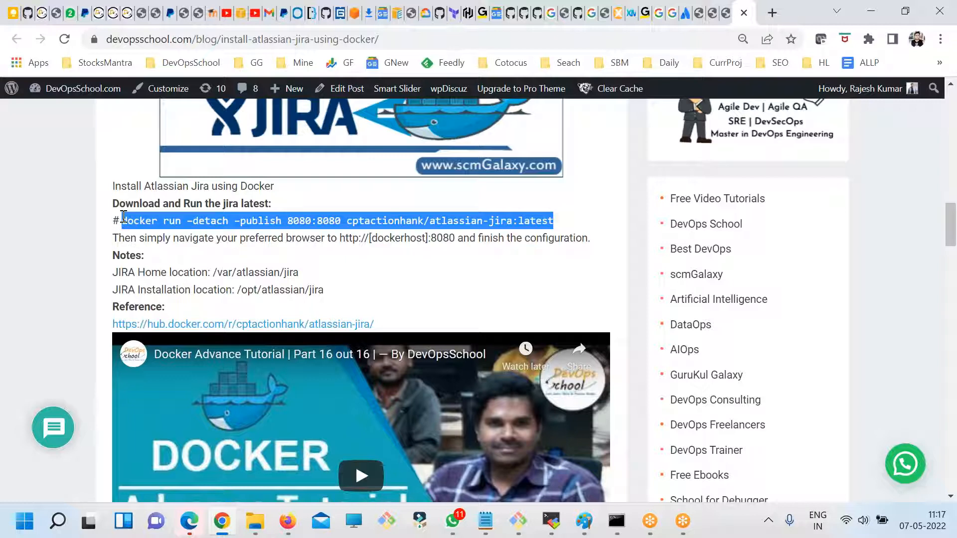
click(327, 274)
drag(554, 222, 254, 230)
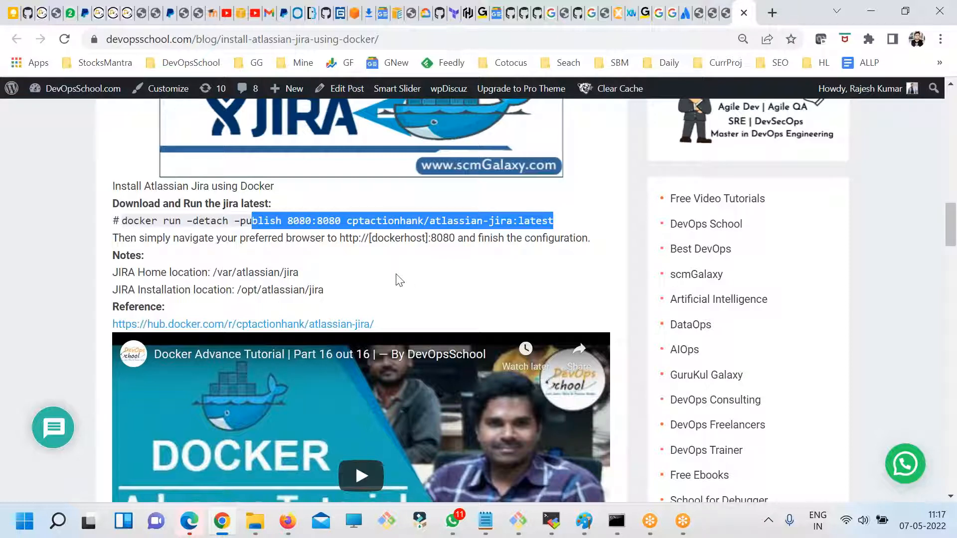
- Search Google for "jira download" in a new tab and open Atlassian's Jira Software Data Center download page
click(772, 12)
text(do)
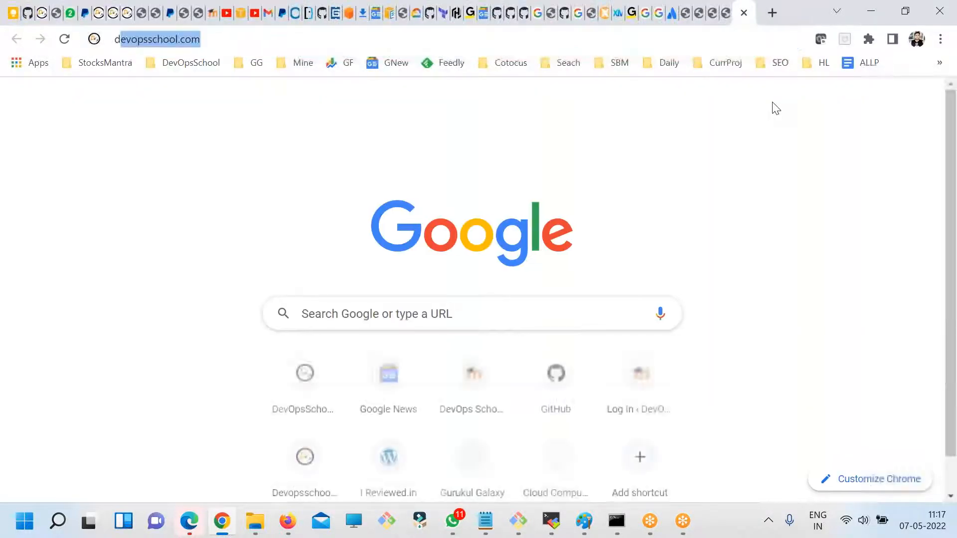
key(BackSpace)
key(BackSpace)
key(BackSpace)
text(down)
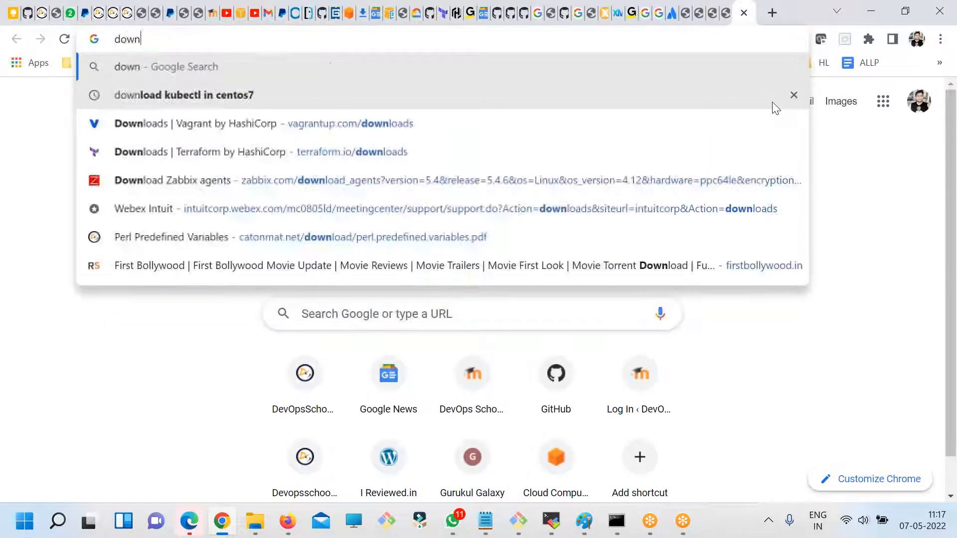
key(ctrl+a)
text(jira down)
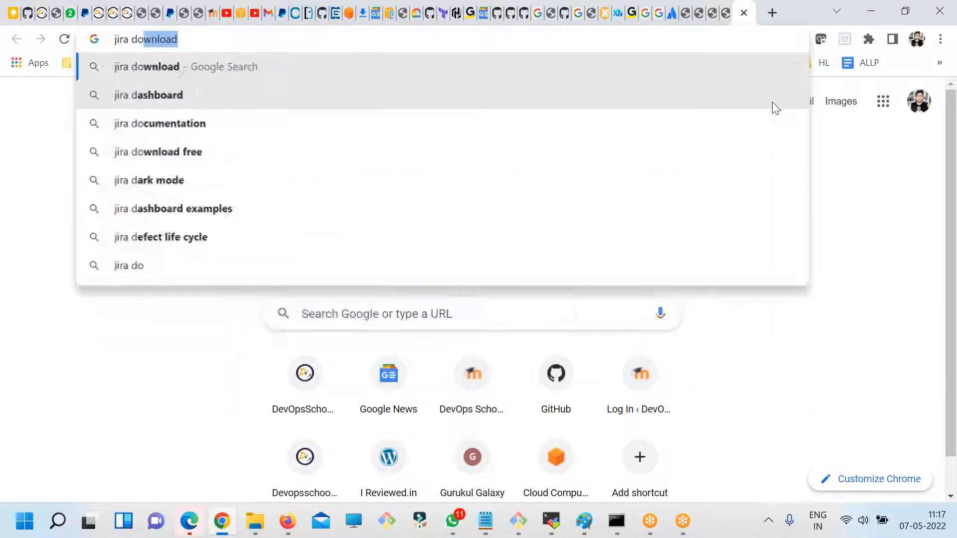
key(Return)
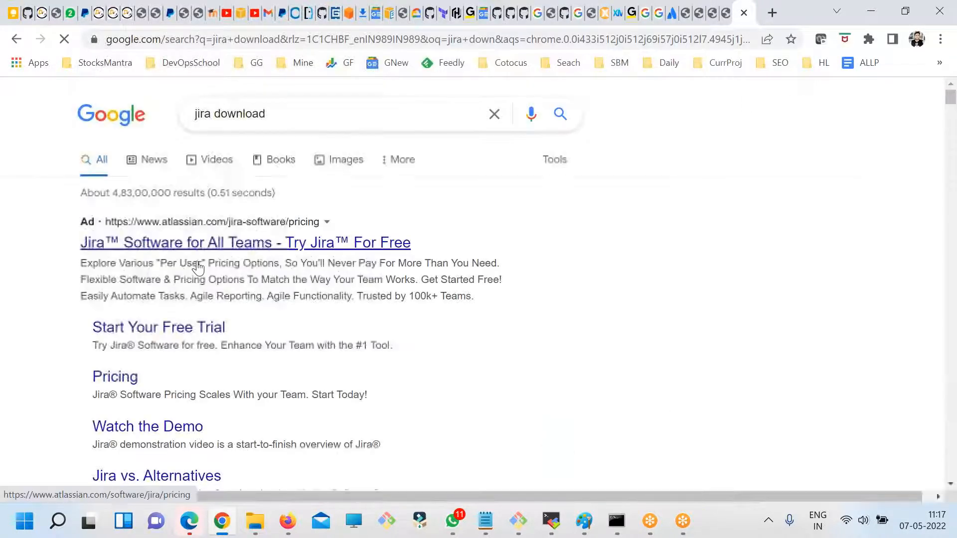
scroll(200, 339, down, 4)
click(200, 337)
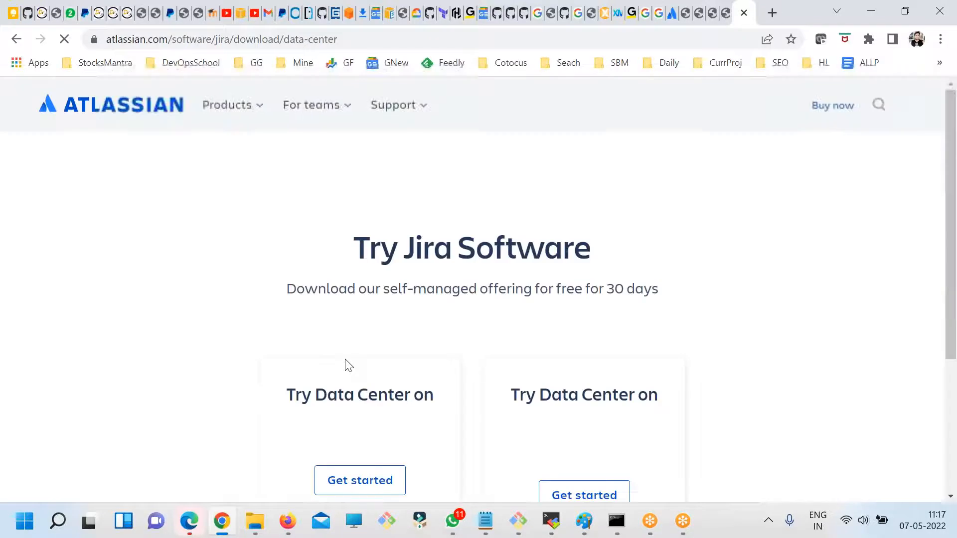
- Examine the Try Data Center options for AWS and Microsoft Azure on the Try Jira Software page
scroll(441, 348, down, 3)
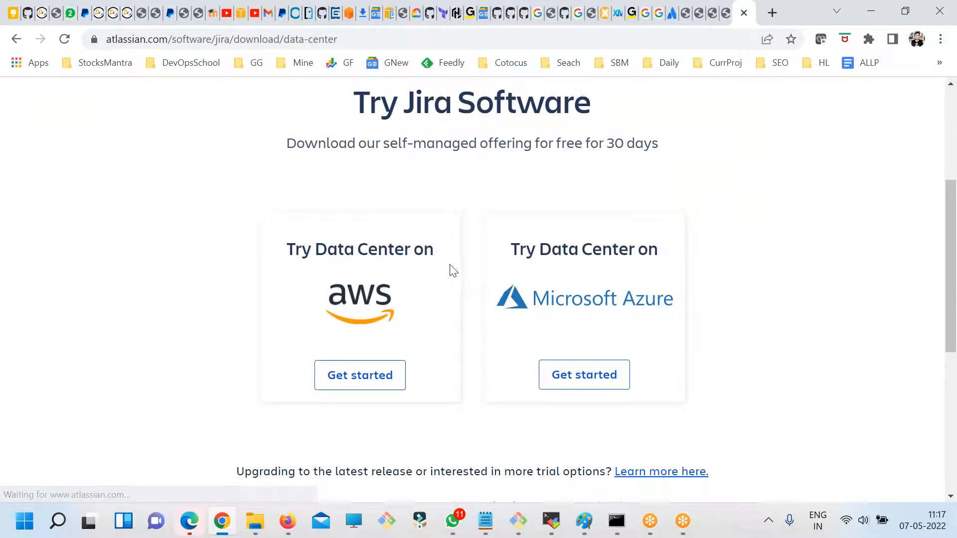
scroll(451, 267, up, 2)
scroll(312, 316, down, 1)
drag(312, 323, 435, 324)
scroll(399, 358, down, 3)
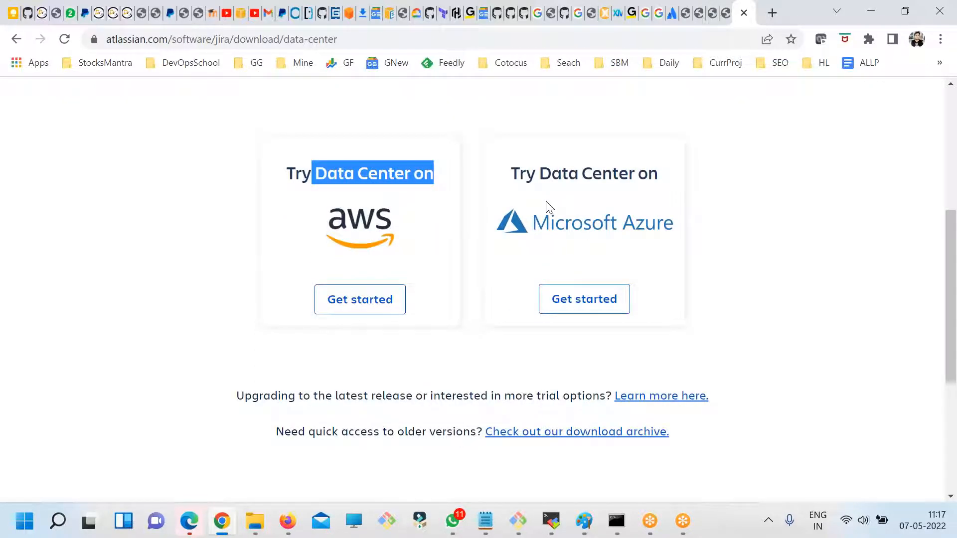
scroll(633, 259, up, 3)
click(324, 245)
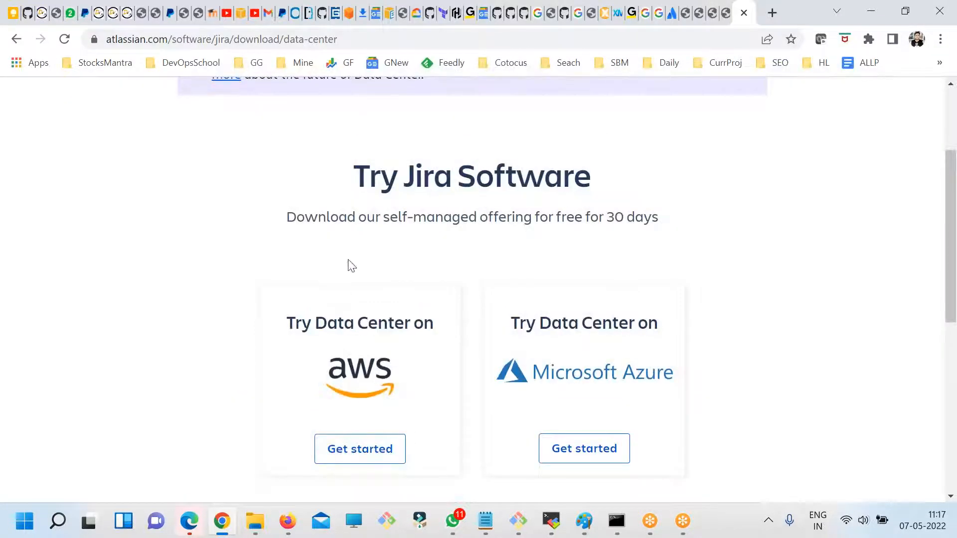
scroll(383, 289, down, 3)
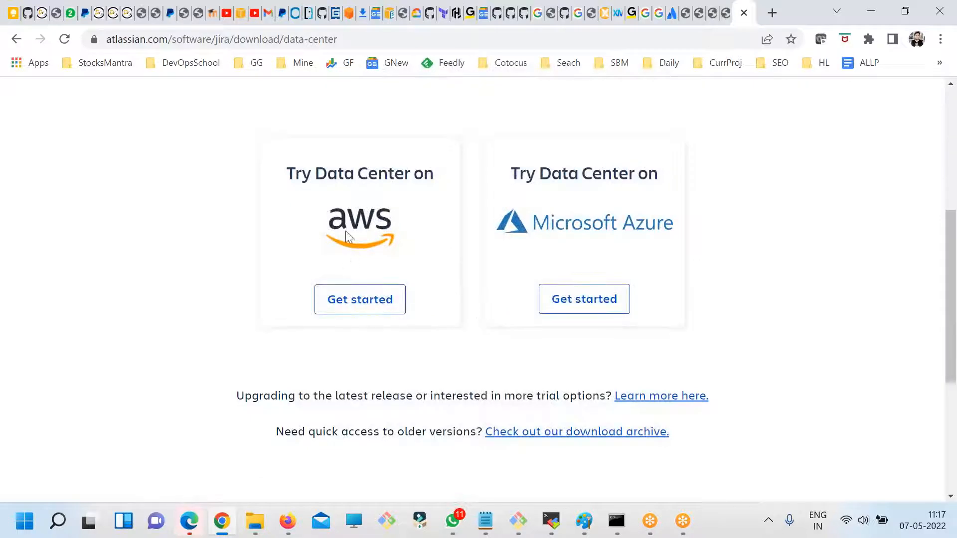
drag(343, 169, 433, 175)
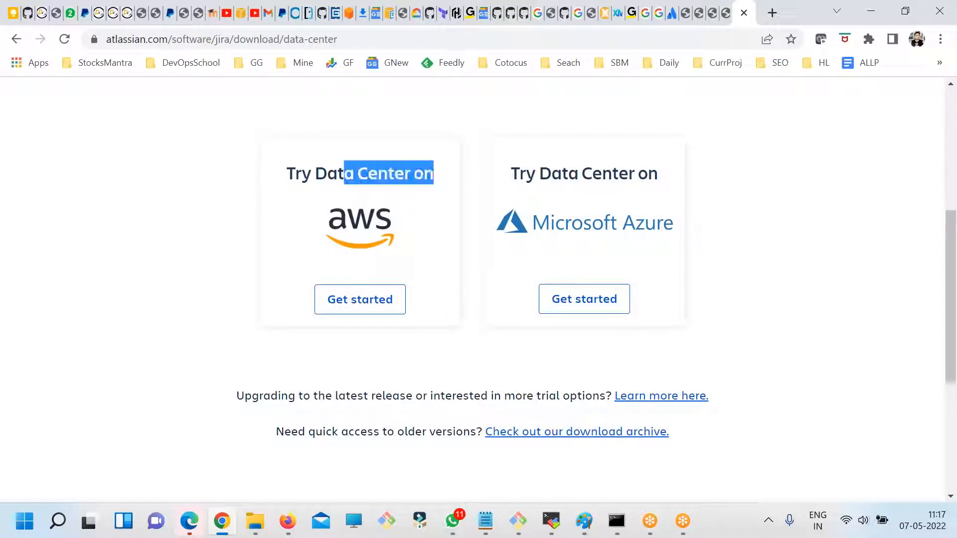
drag(440, 315, 318, 179)
click(221, 199)
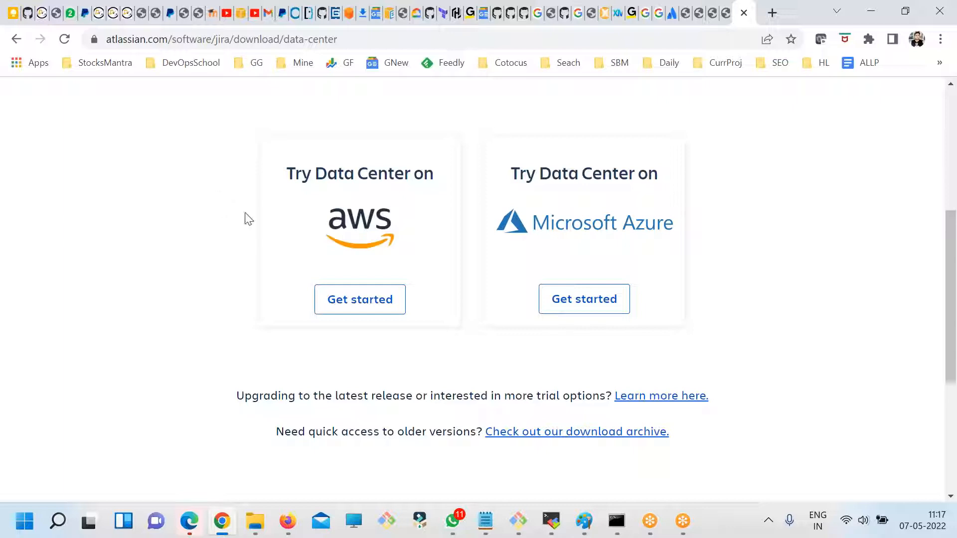
drag(452, 317, 290, 171)
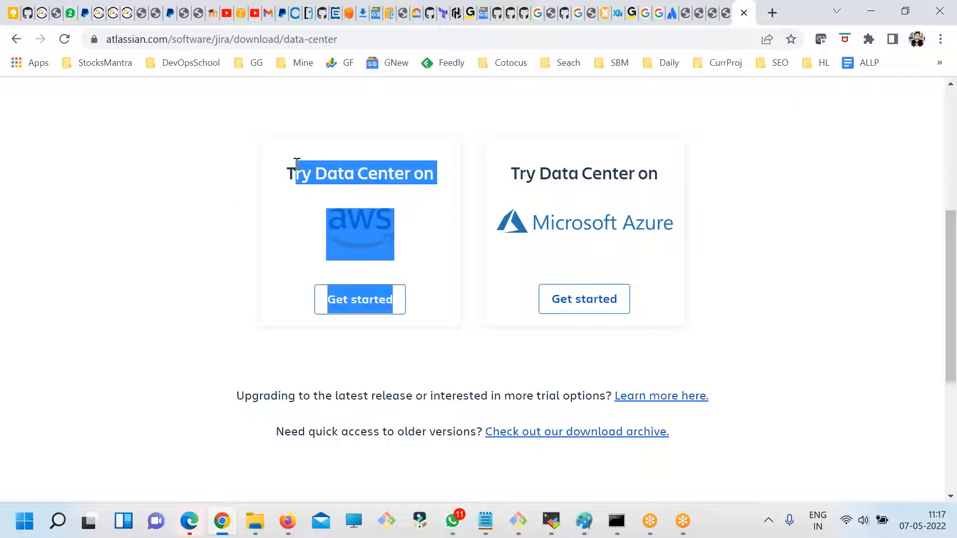
click(196, 238)
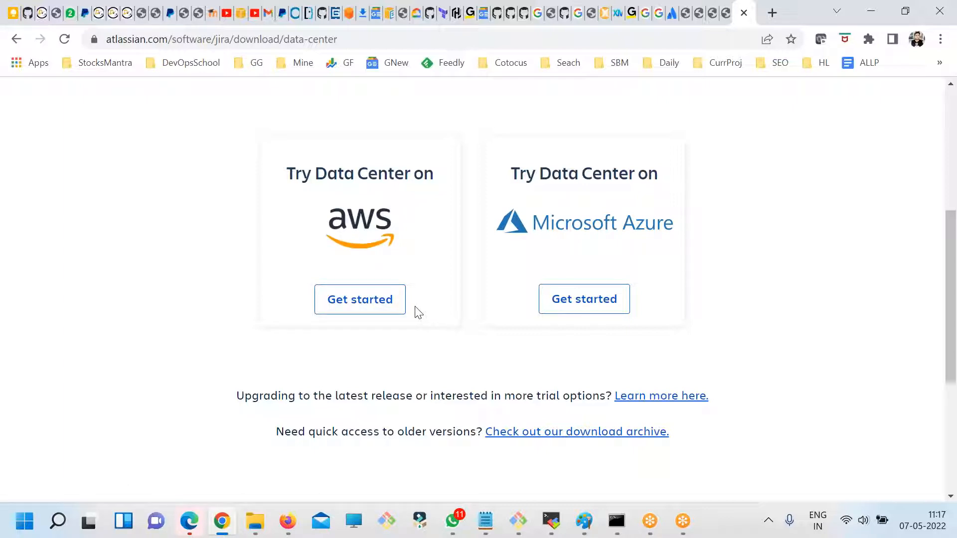
drag(651, 305, 509, 172)
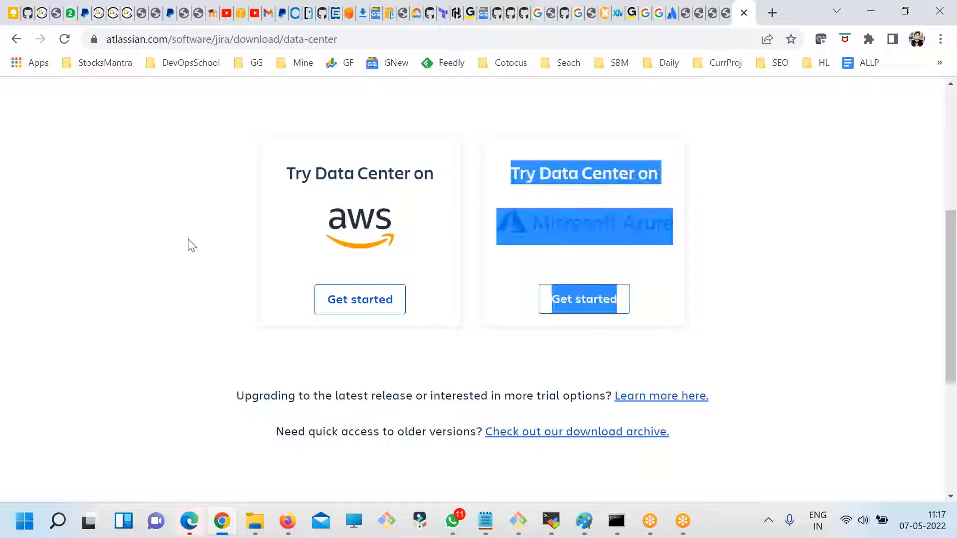
click(188, 248)
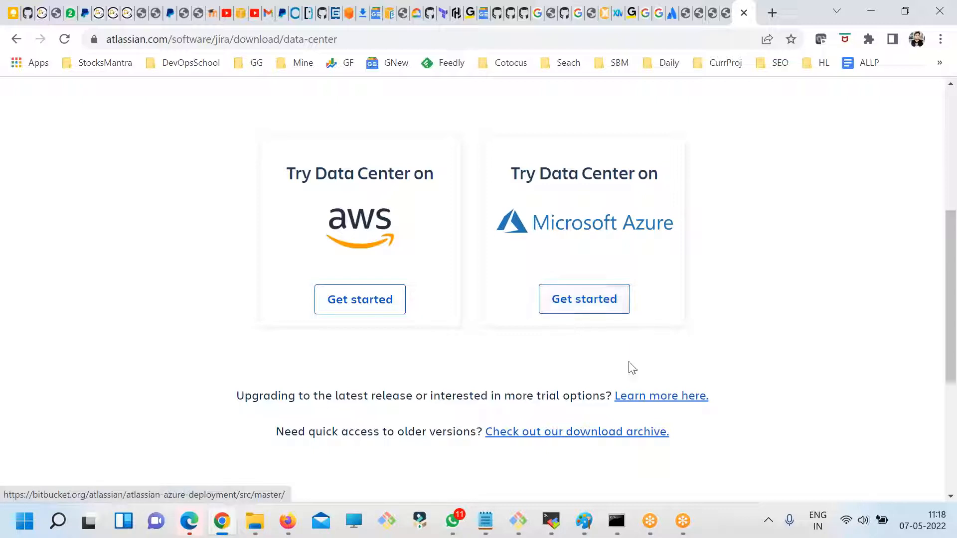
drag(702, 331, 249, 168)
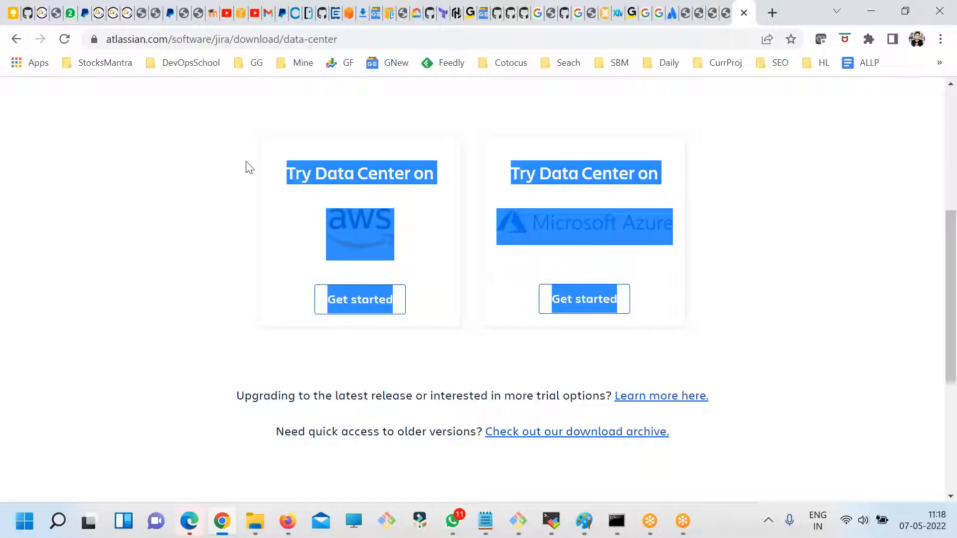
click(195, 263)
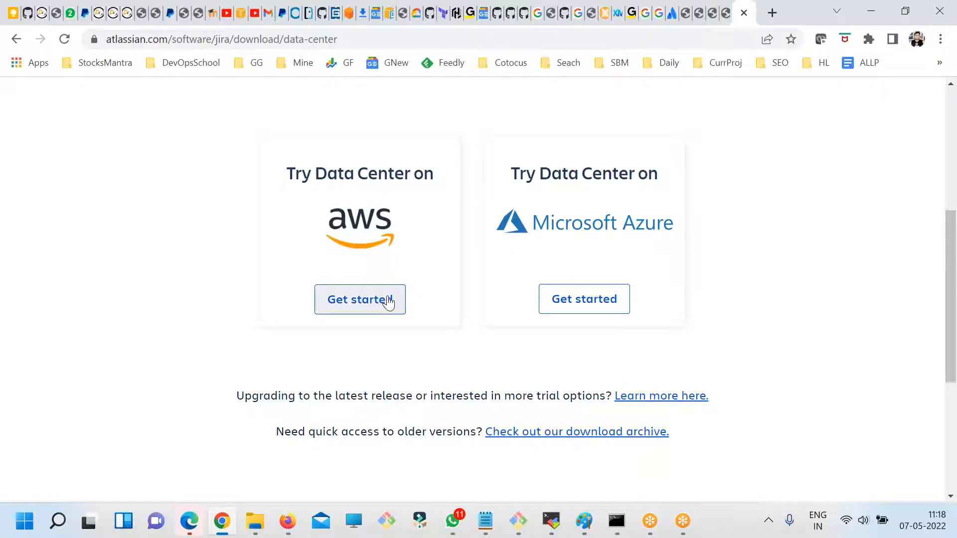
- Find the note about older Jira versions and open the linked download archive
scroll(387, 299, down, 3)
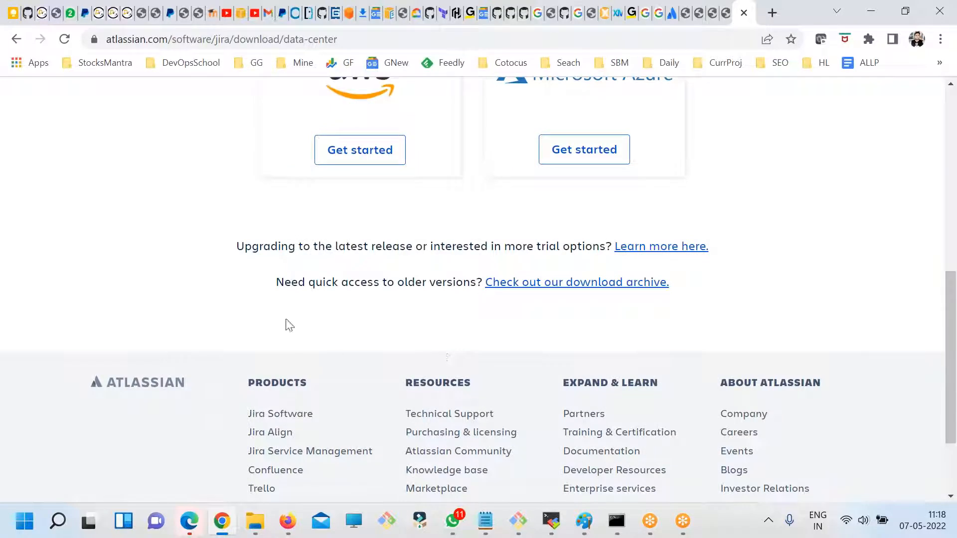
drag(283, 282, 463, 282)
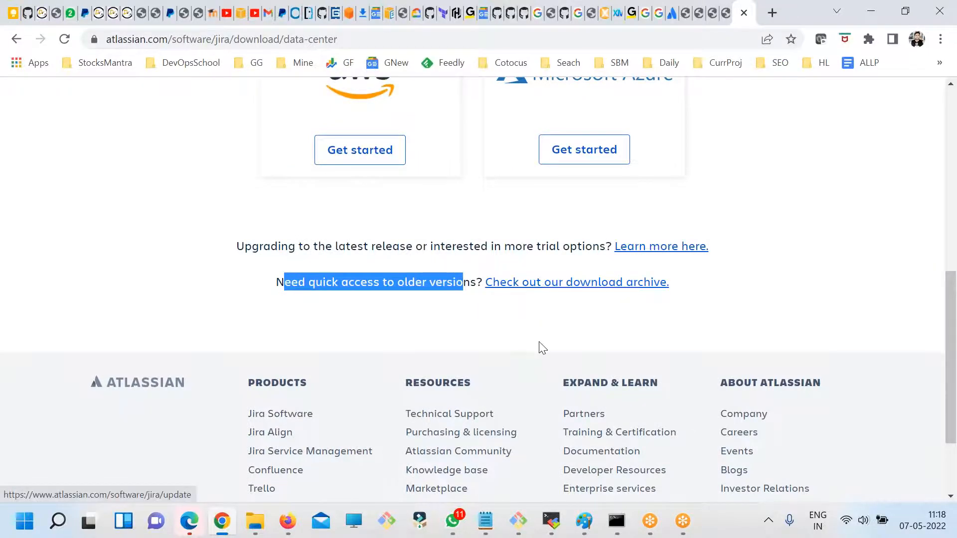
scroll(540, 347, up, 5)
scroll(444, 274, up, 3)
scroll(540, 264, down, 8)
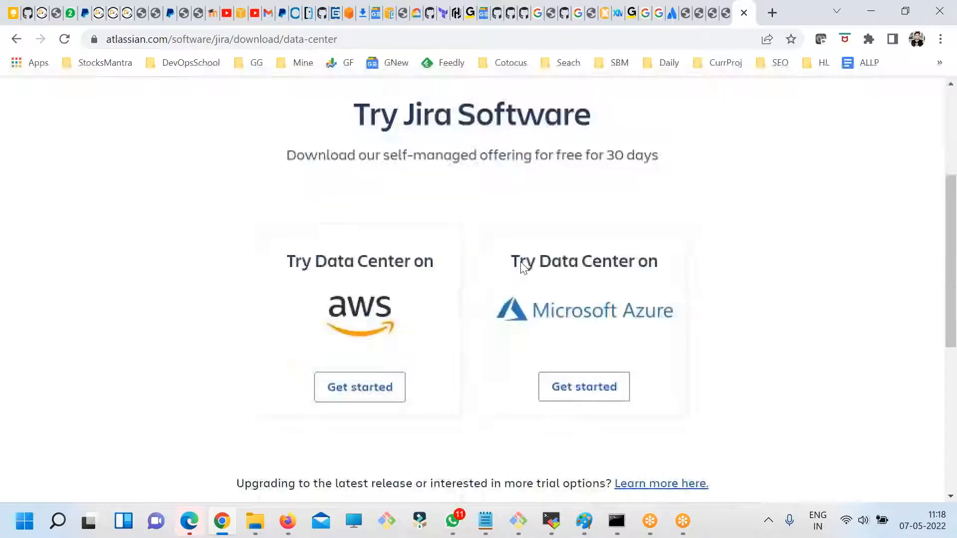
scroll(532, 250, up, 3)
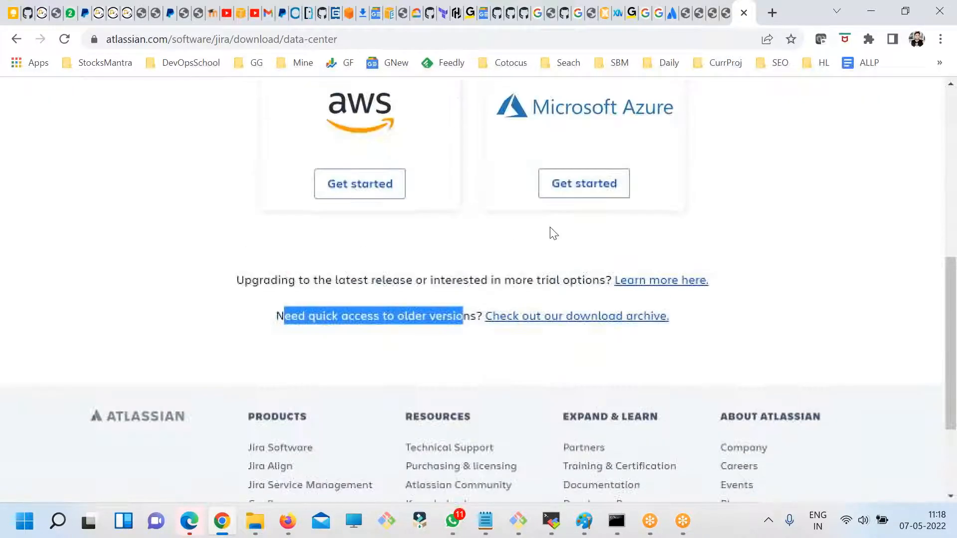
click(595, 319)
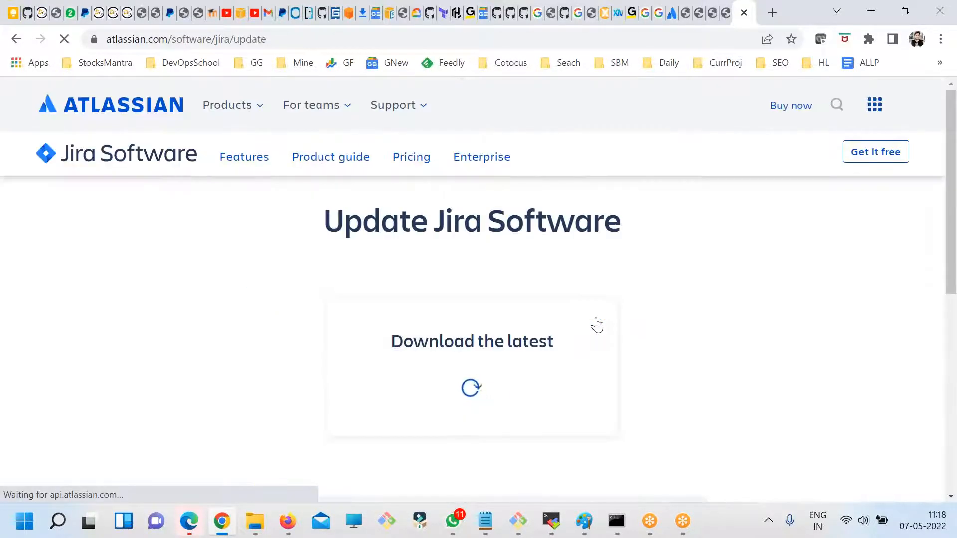
- Examine the latest download entry on the Update Jira Software page, highlighting its version number
scroll(522, 321, down, 2)
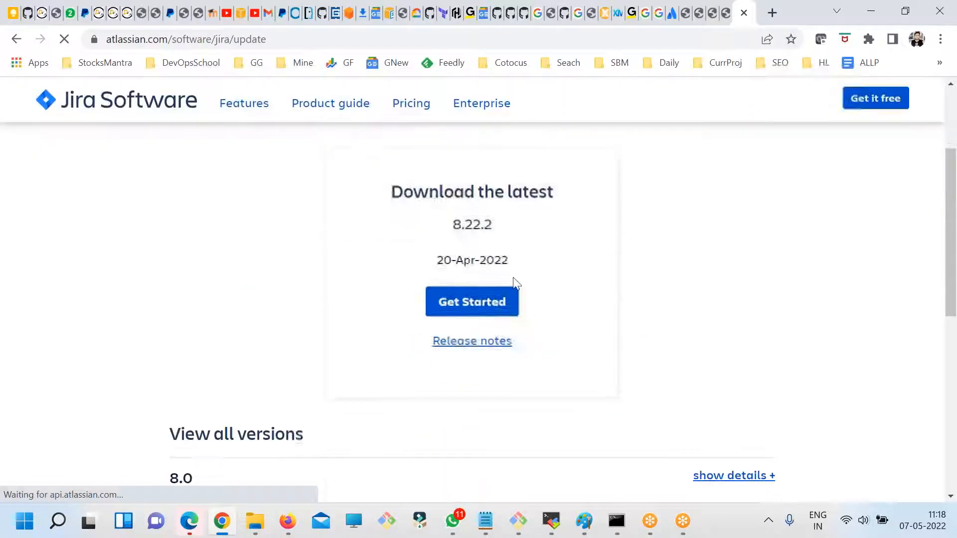
scroll(546, 282, up, 2)
scroll(451, 272, down, 3)
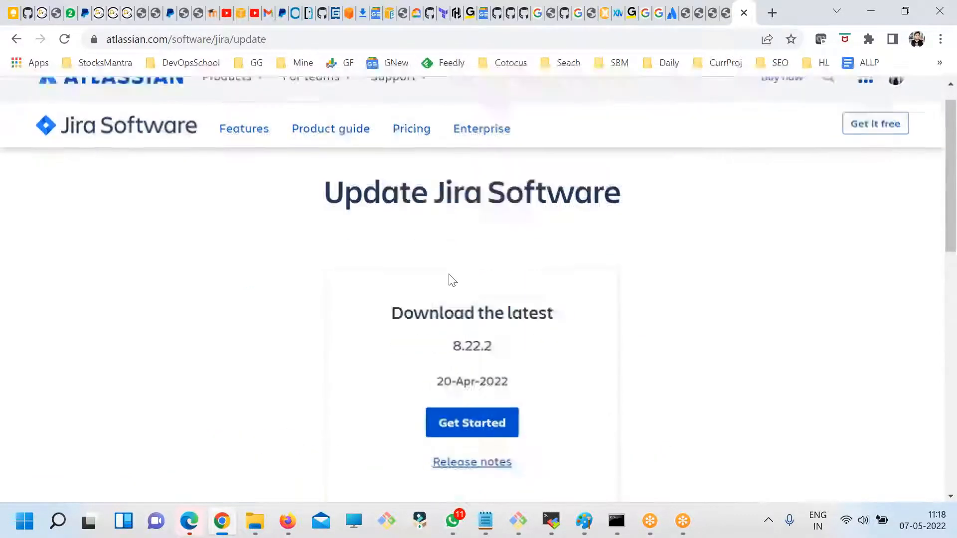
drag(430, 215, 555, 194)
drag(501, 224, 434, 225)
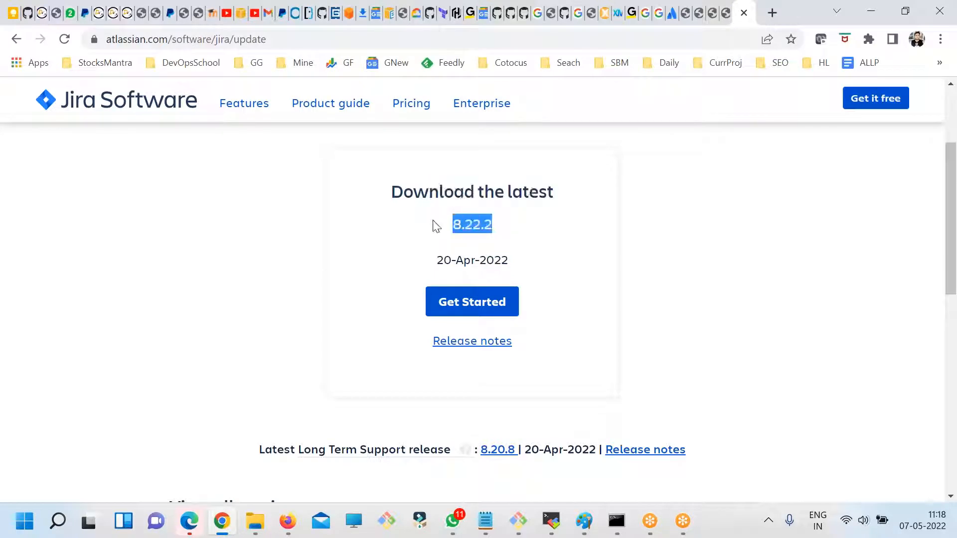
- Add the line "Version - 8.22.2" below the "Web bases - 8080" entry in the fdsfsdf.txt notes
click(485, 520)
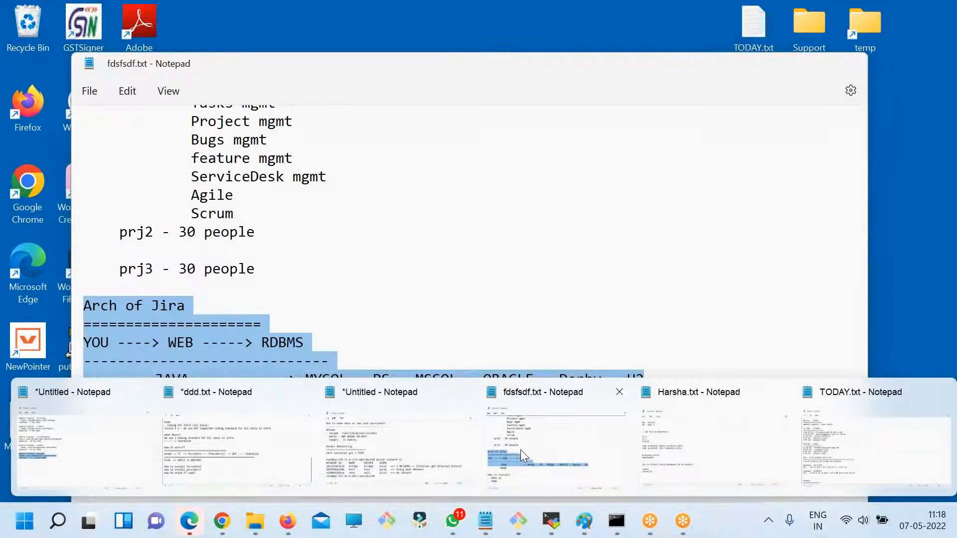
click(520, 449)
click(262, 305)
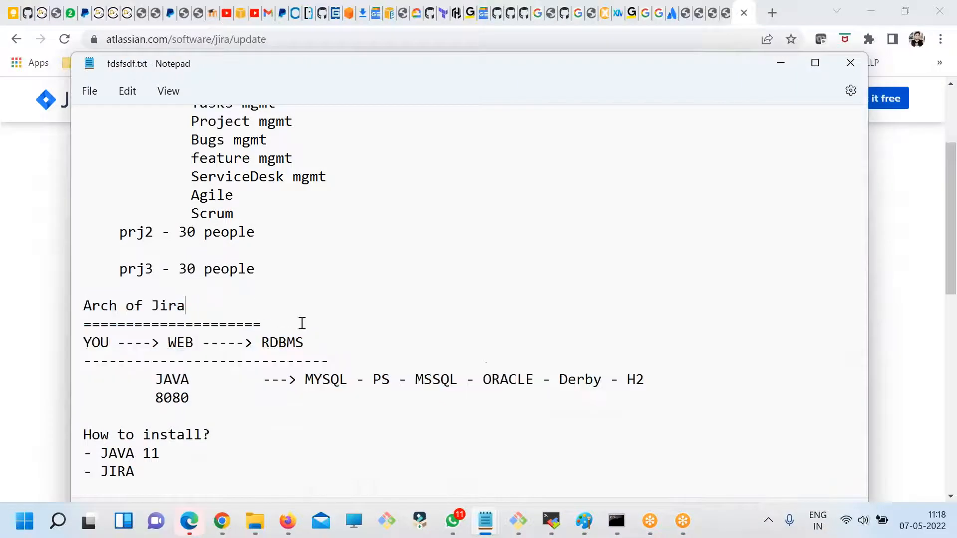
scroll(297, 327, up, 5)
click(279, 272)
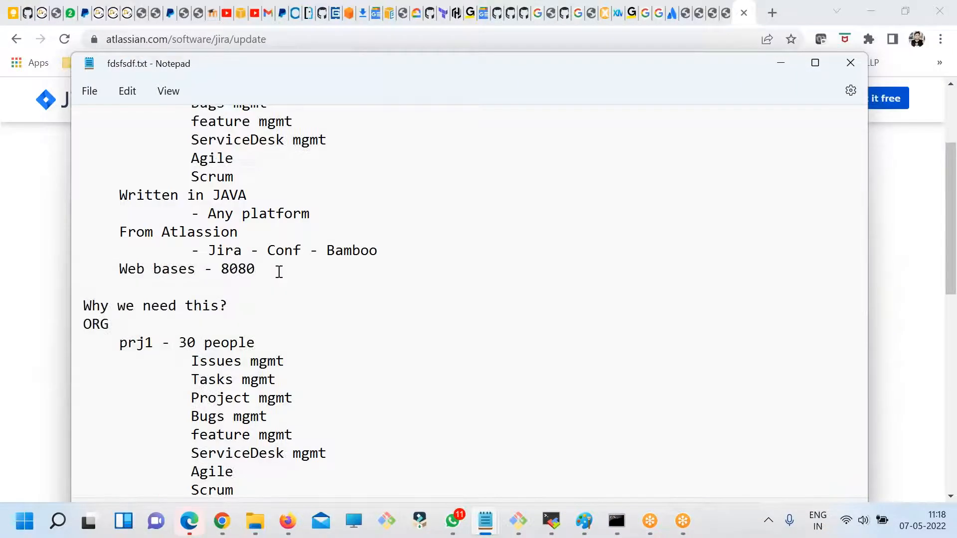
key(Return)
key(Tab)
text(Version - 8.22.2)
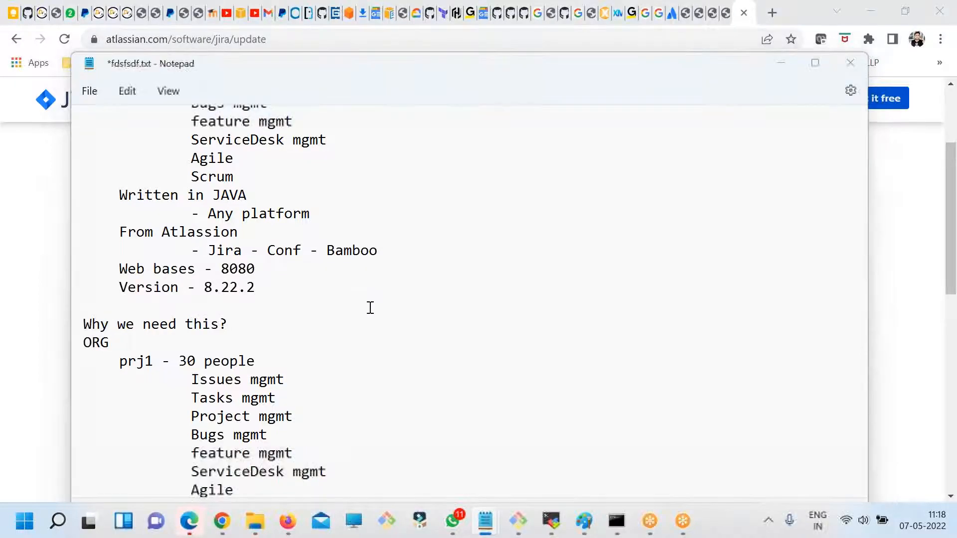
- Return to the Update Jira Software page in the browser and examine its list of all versions, highlighting the 7.0 and 8.0 entries
key(alt+Tab)
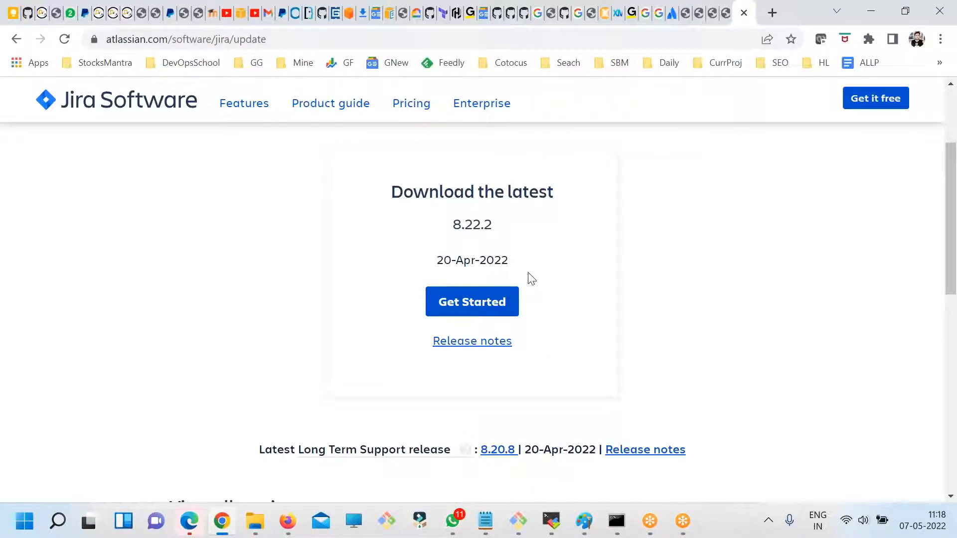
drag(547, 315, 547, 226)
click(608, 333)
scroll(621, 350, down, 5)
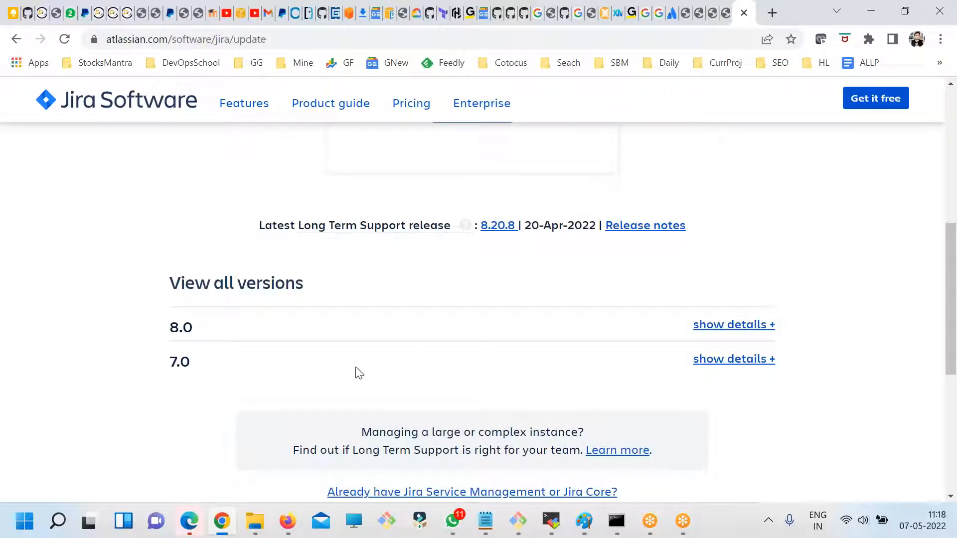
double_click(180, 362)
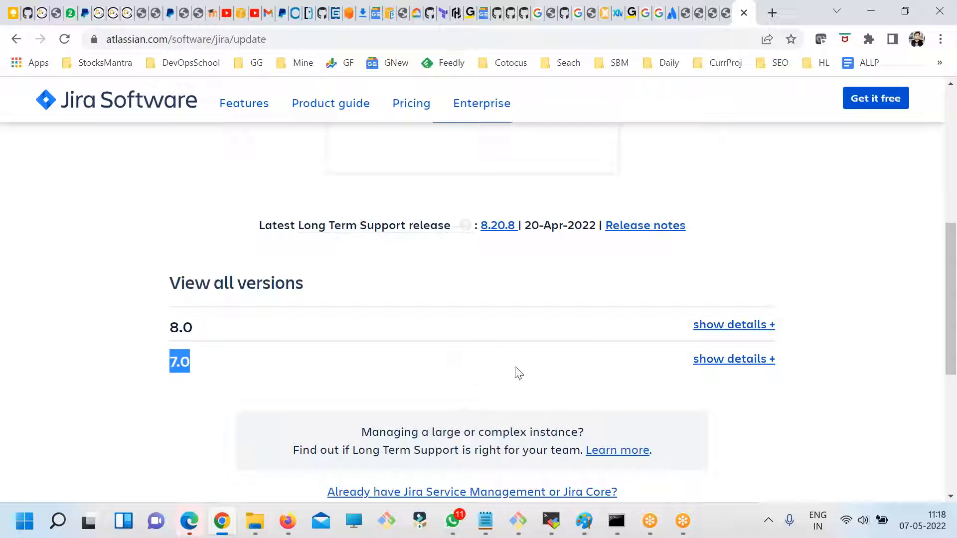
double_click(203, 326)
scroll(386, 234, up, 4)
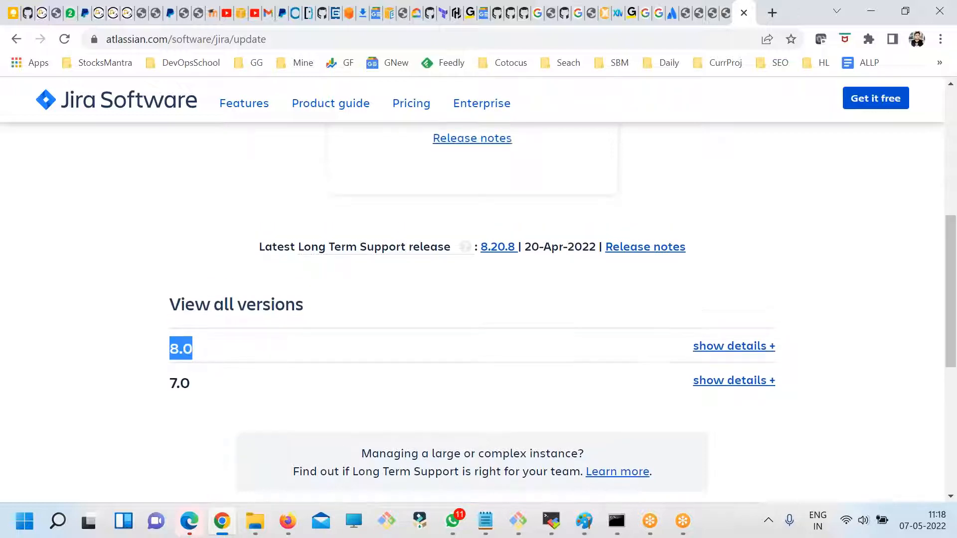
scroll(498, 364, down, 1)
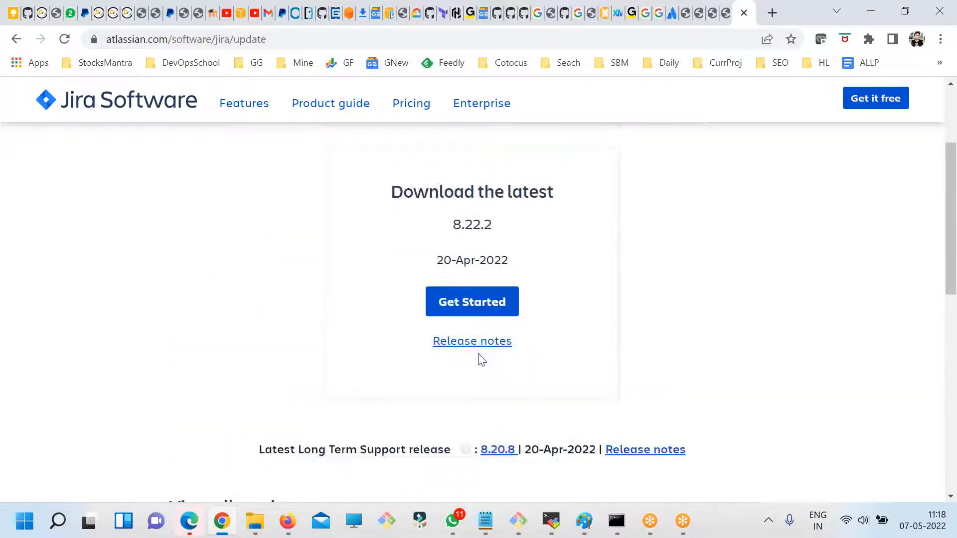
- Start the download of the latest Jira Software release and review the available operating system options
click(461, 306)
drag(253, 246, 434, 247)
click(396, 294)
click(356, 334)
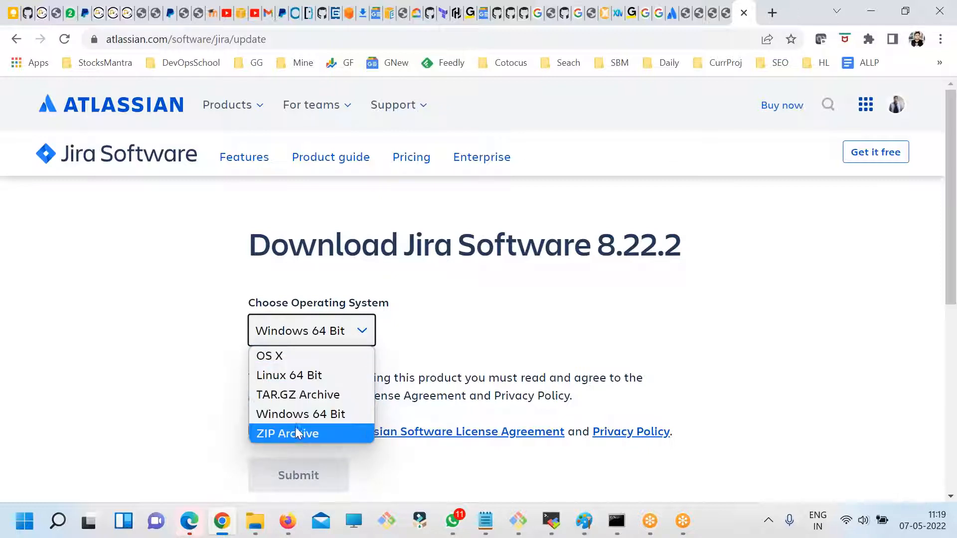
click(403, 366)
scroll(406, 362, down, 1)
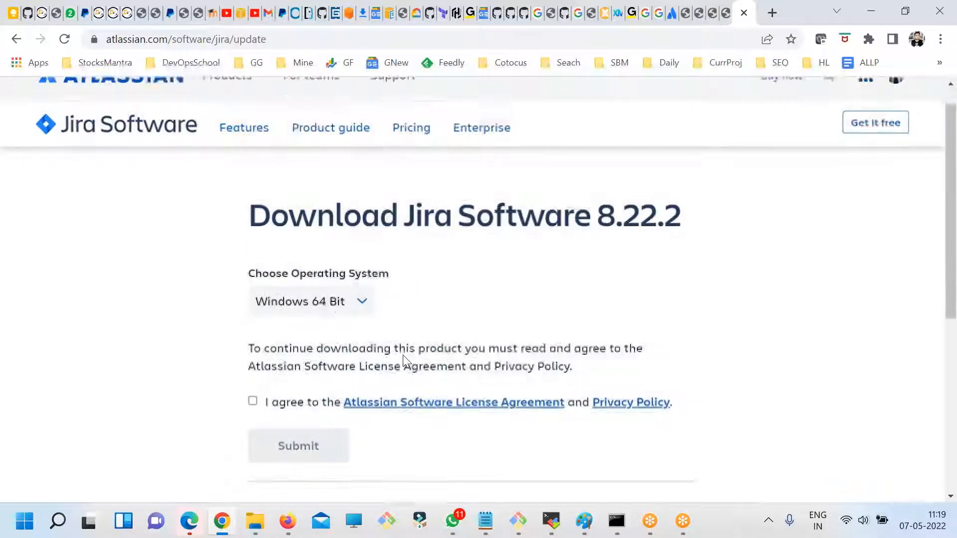
- Choose the TAR.GZ Archive package, accept the license agreement and privacy policy, and submit the download request
click(331, 264)
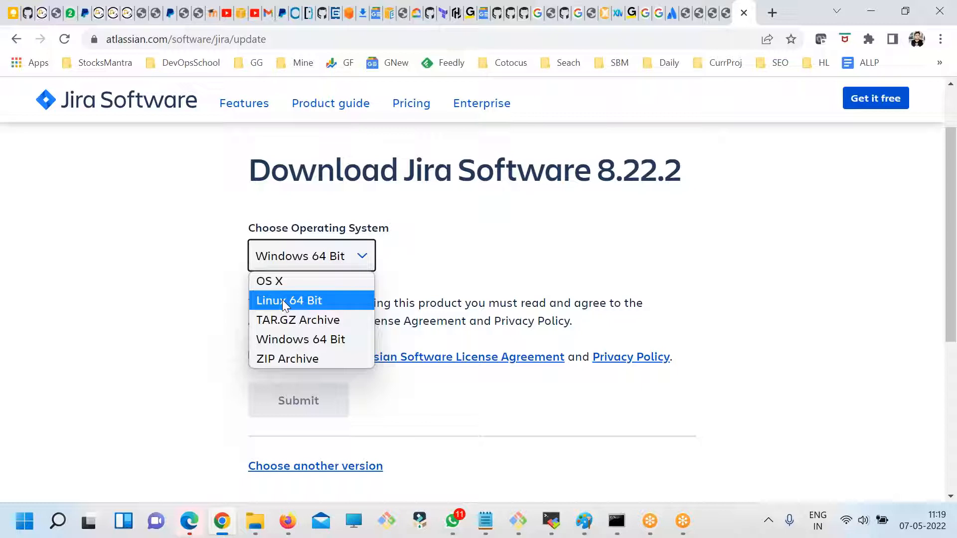
click(312, 324)
scroll(476, 347, down, 1)
click(253, 281)
click(299, 329)
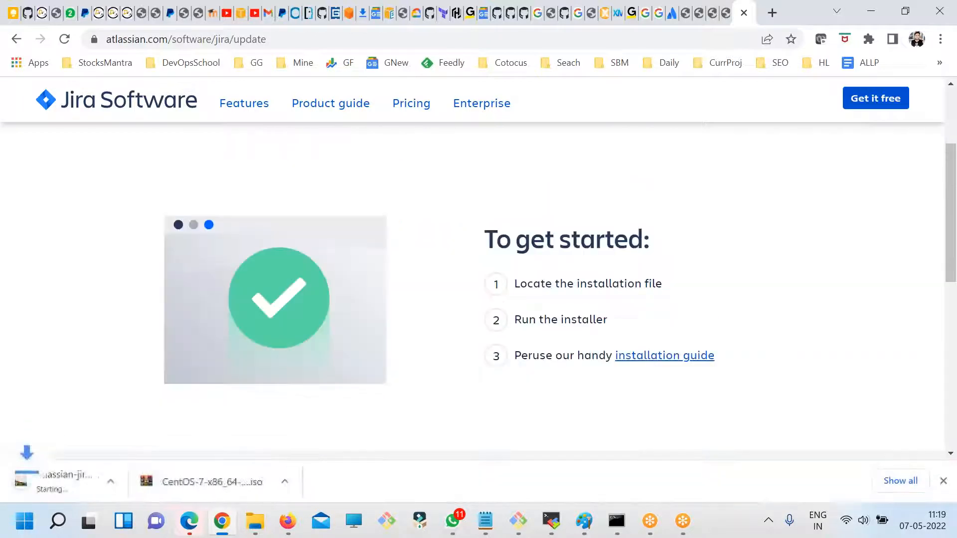
- Open the browser's downloads list and copy the link address of atlassian-jira-software-8.22.2.tar.gz
click(939, 40)
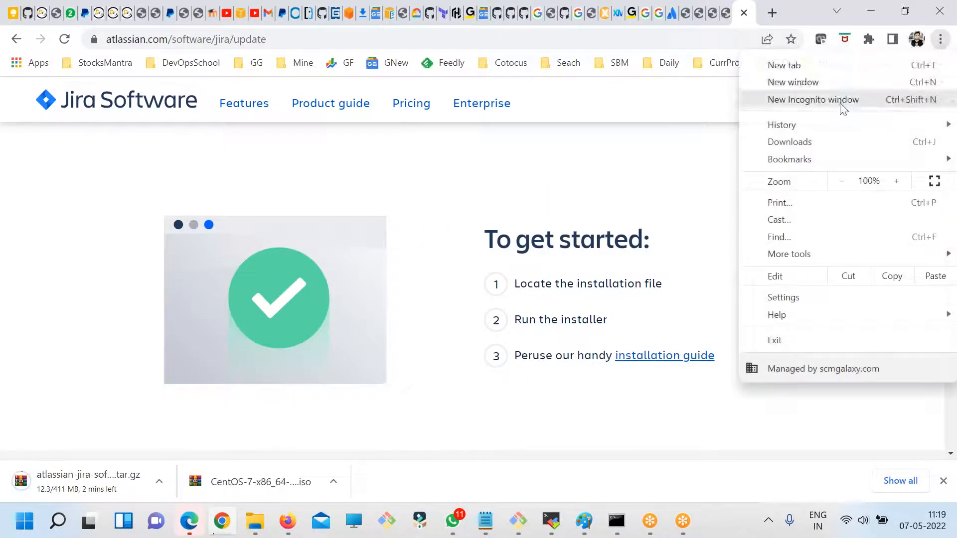
click(788, 143)
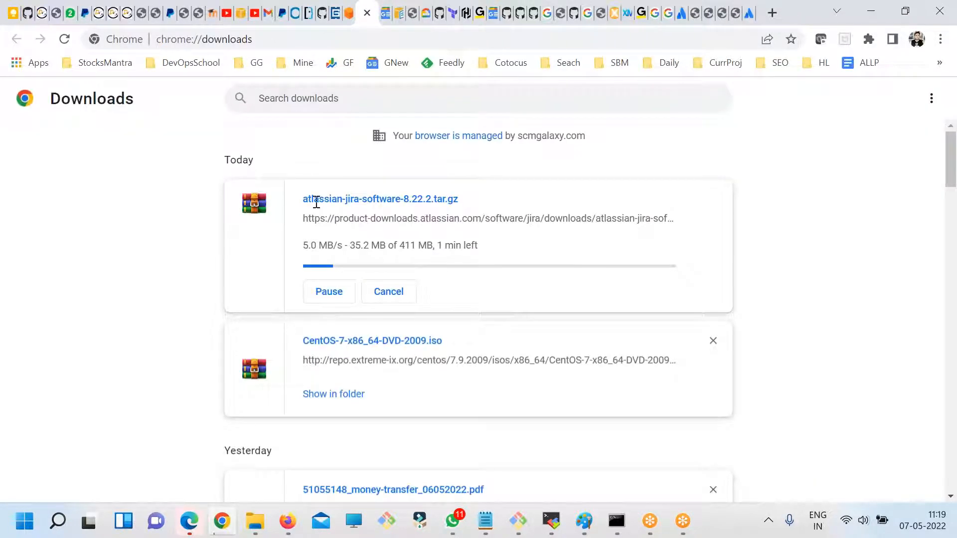
right_click(443, 229)
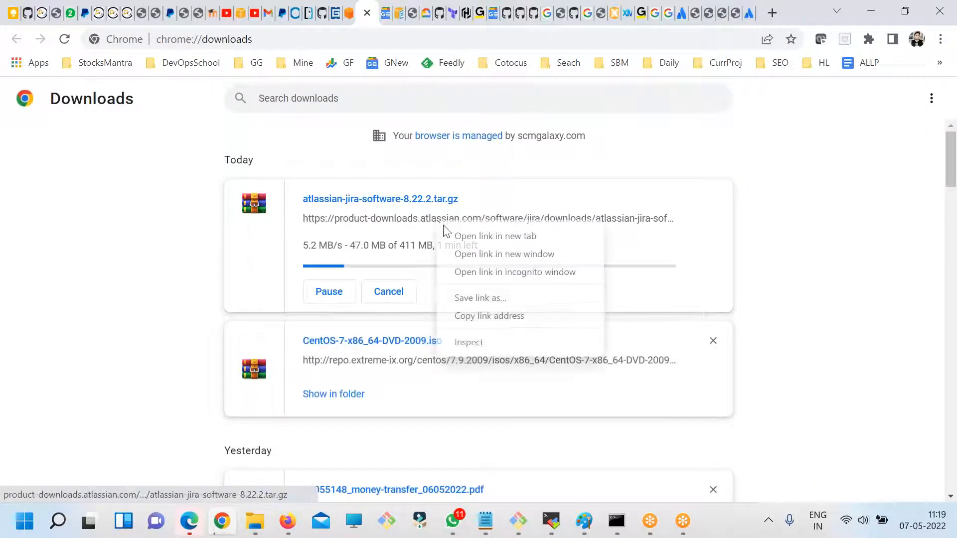
click(480, 317)
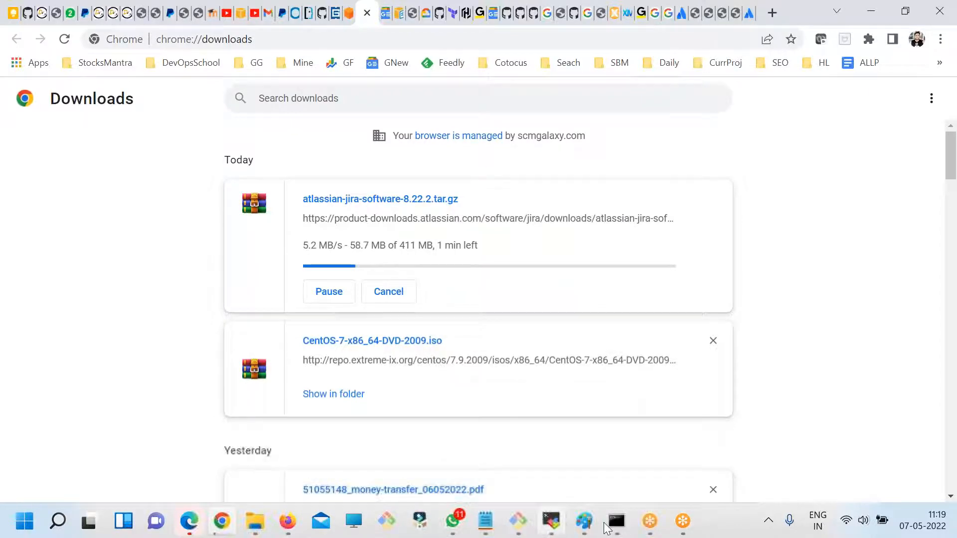
- Switch to the Ubuntu instance's terminal, change to /opt/ and start a root shell with sudo -s
mouse_move(518, 520)
click(596, 444)
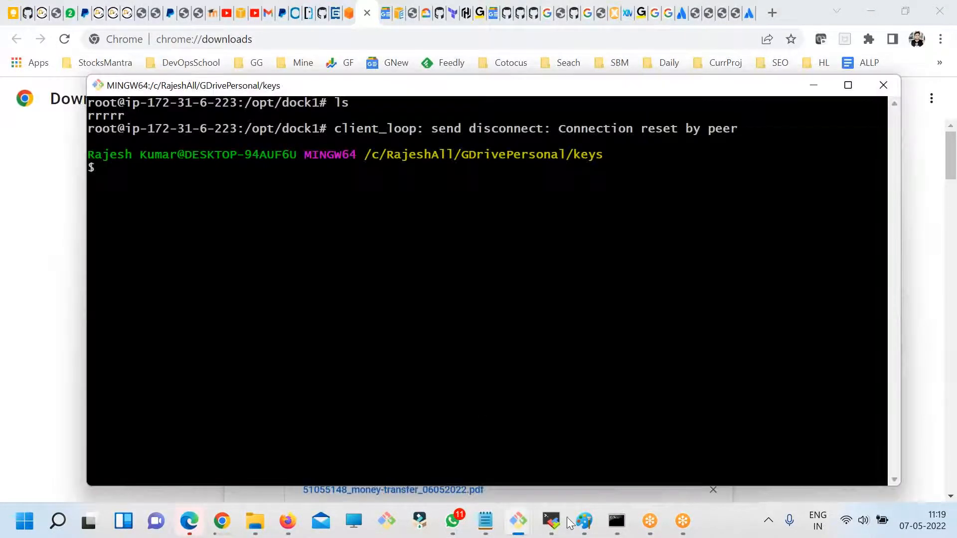
click(518, 518)
click(444, 443)
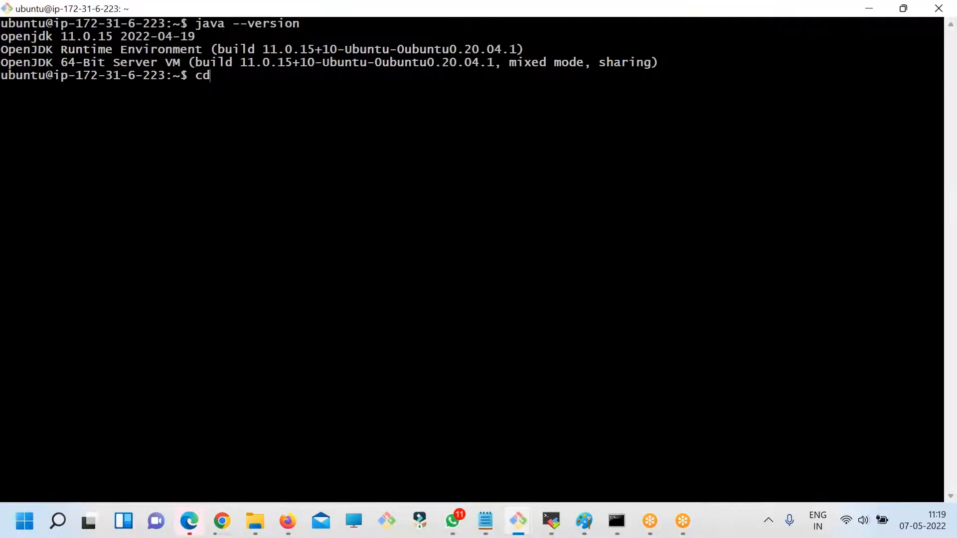
text(cd /opt/)
key(Return)
text(sudo)
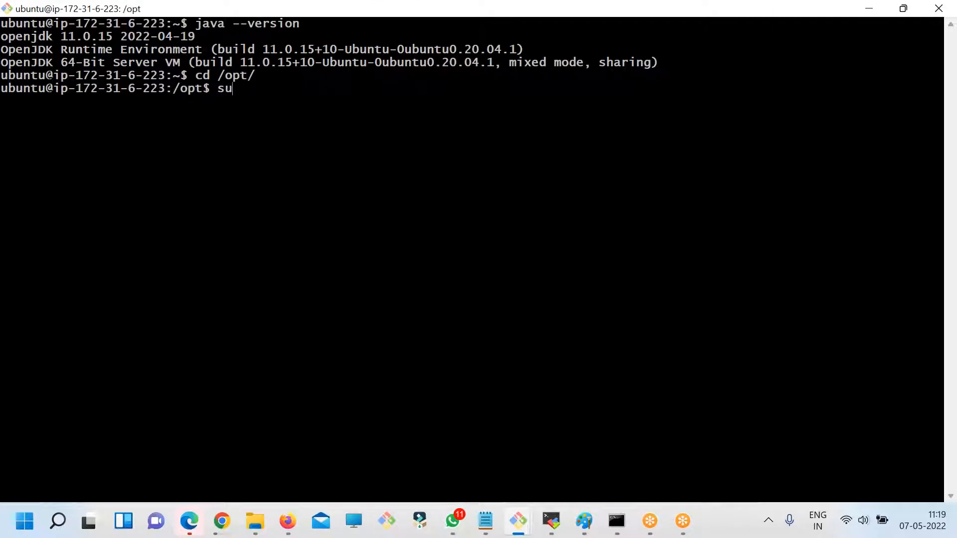
key(BackSpace)
text(-s)
key(Return)
- Clear the terminal and download the Jira archive into /opt using wget with the copied link
text(c)
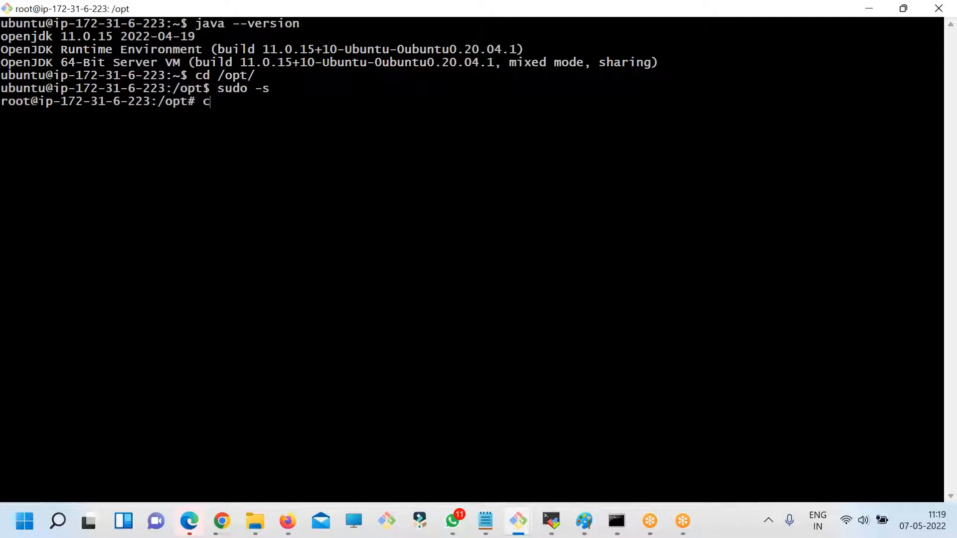
text(lear)
key(Return)
text(wget)
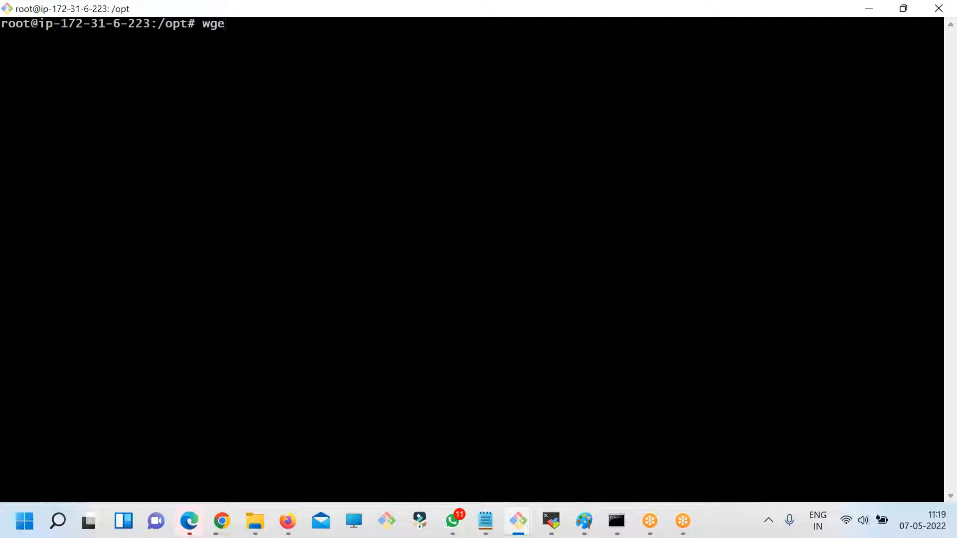
key(Return)
text(wget)
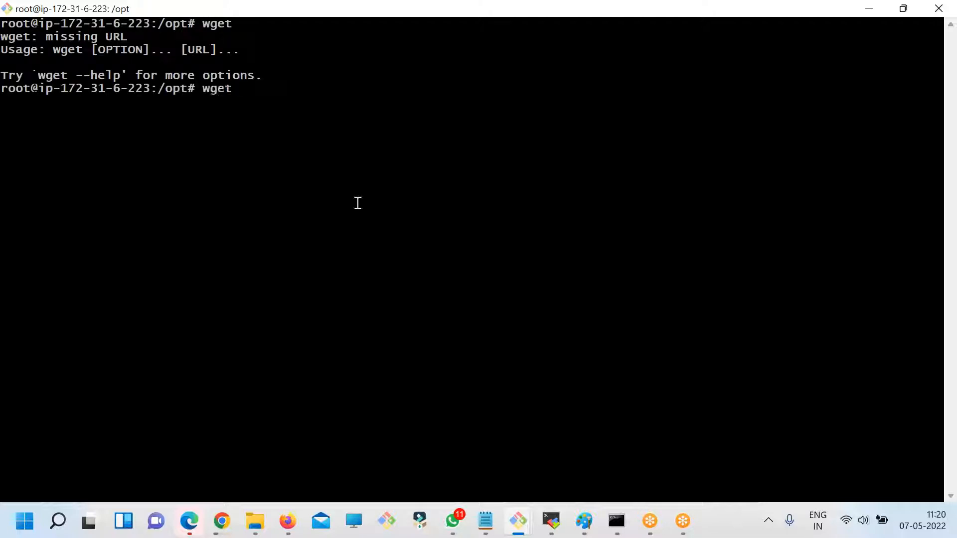
right_click(366, 169)
click(403, 218)
key(Return)
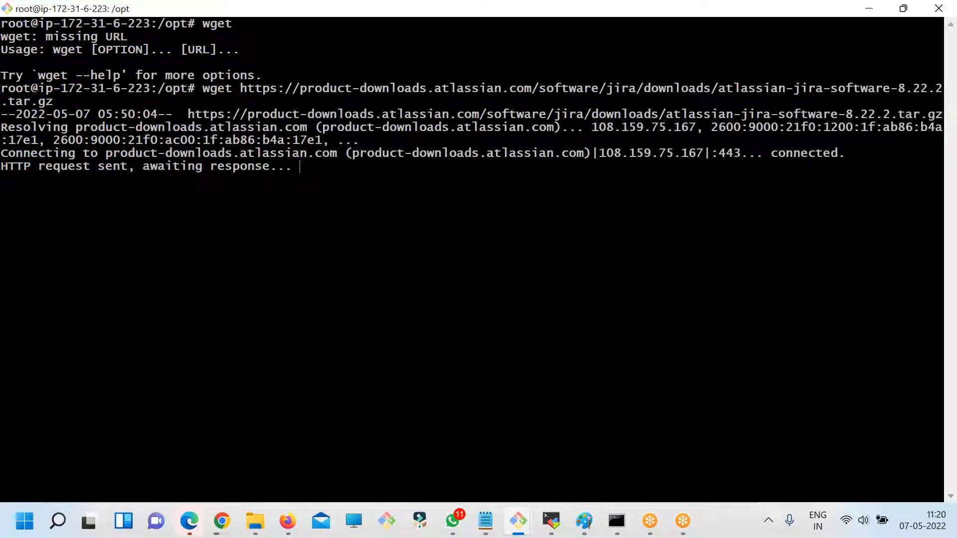
- Clear the terminal, list the contents of /opt and highlight the downloaded Jira archive
text(clear)
key(Return)
text(ls)
key(Return)
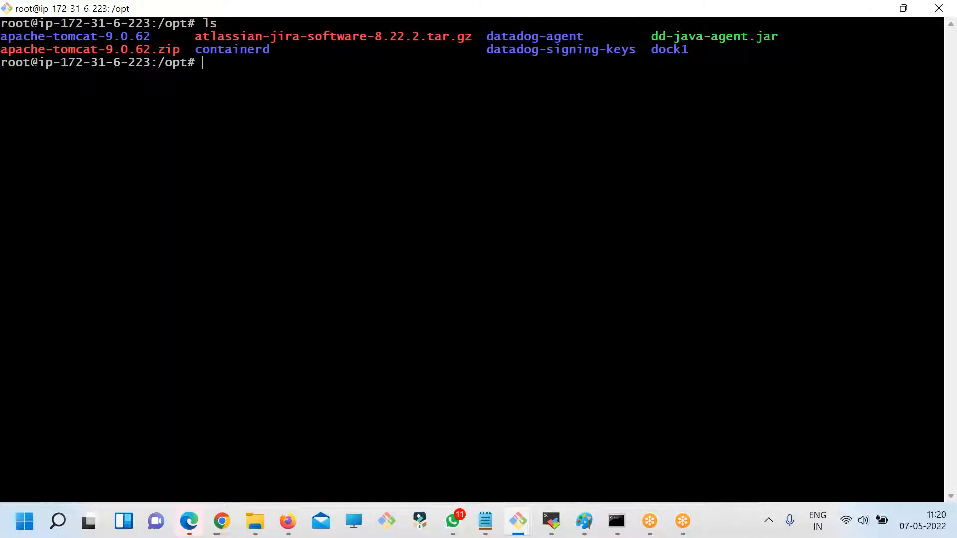
double_click(268, 36)
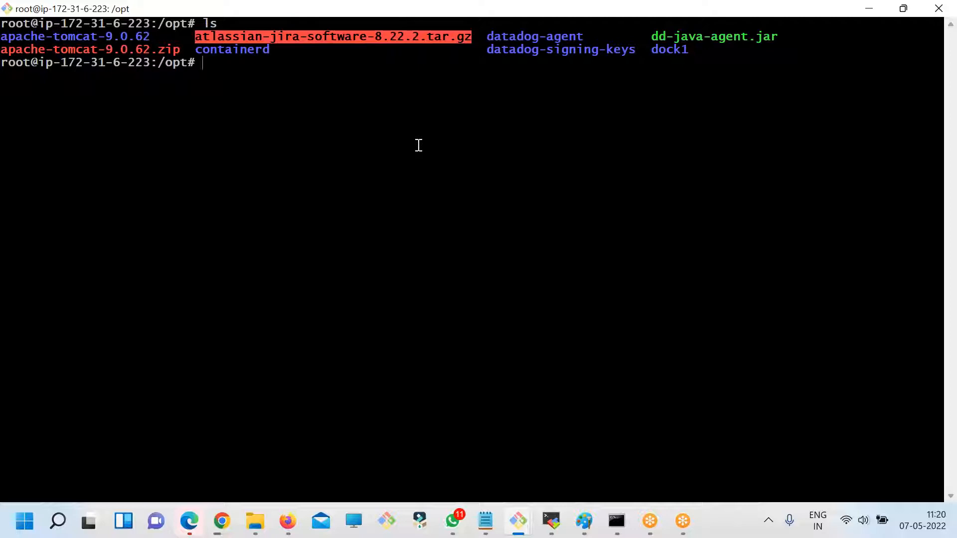
- Switch to the browser and cancel the local download of atlassian-jira-software-8.22.2.tar.gz
key(alt+Tab)
click(222, 521)
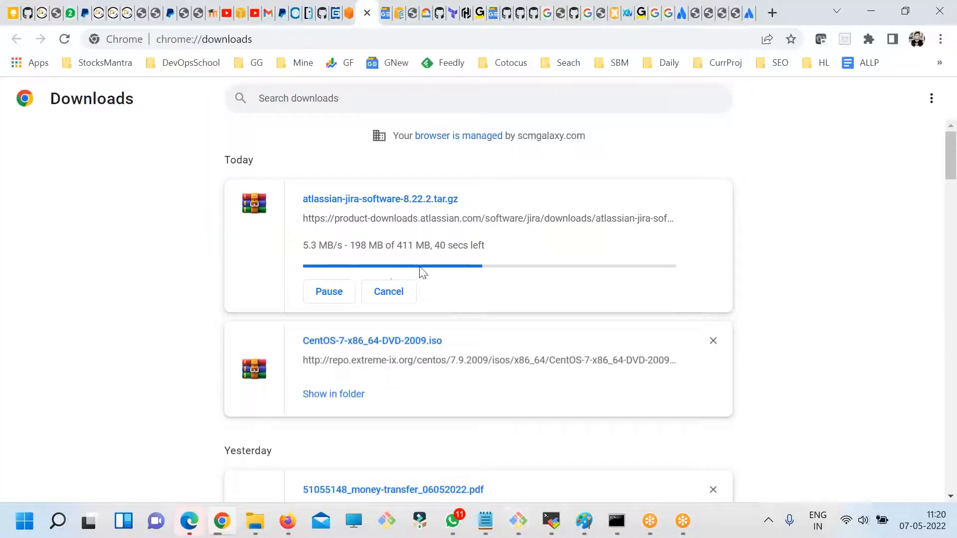
click(376, 299)
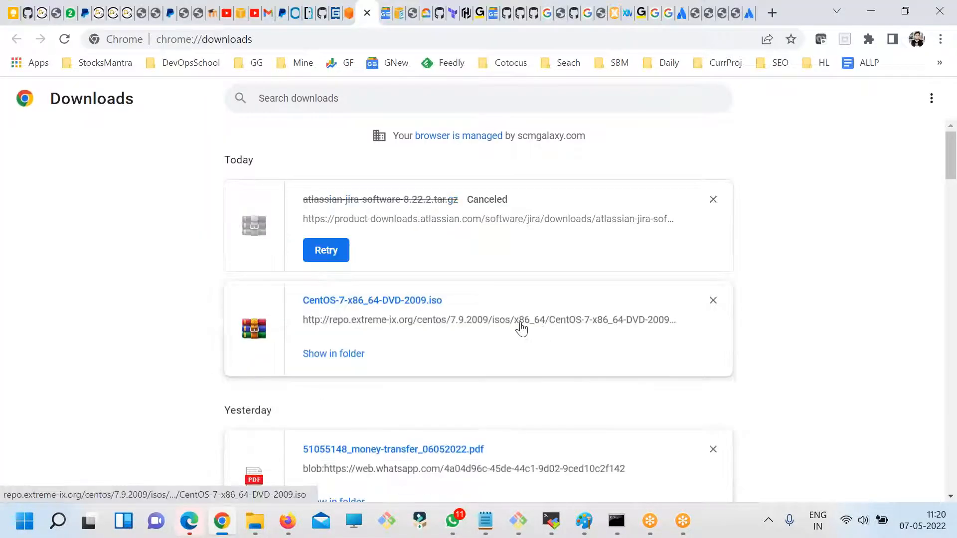
- Switch to the disconnected MINGW64 terminal session and close it with the exit command
key(alt+Tab)
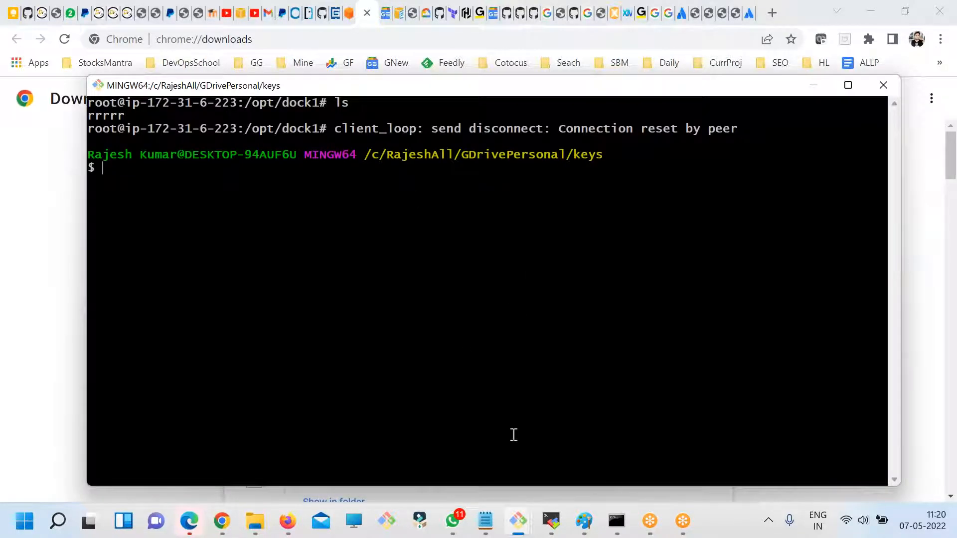
text(exit)
key(Return)
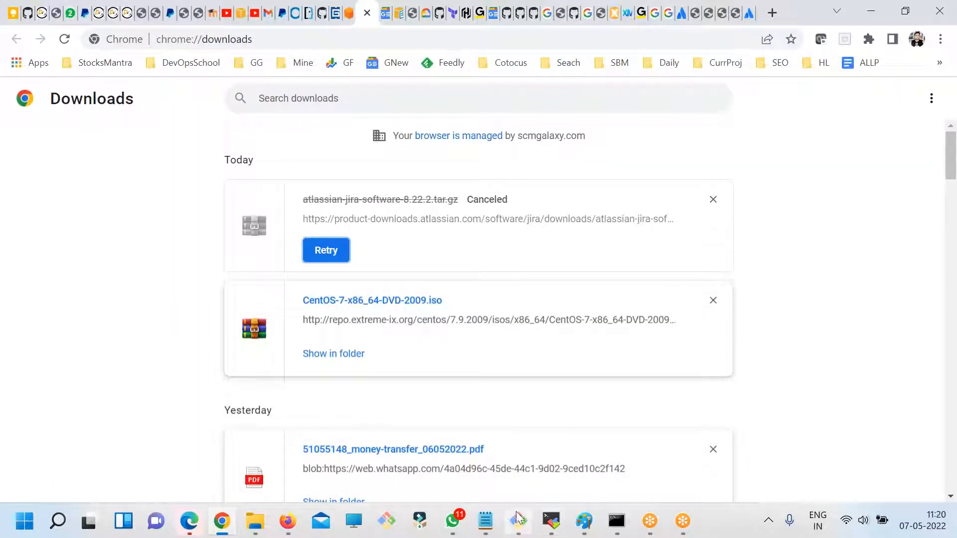
- Return to the Ubuntu instance's terminal and extract atlassian-jira-software-8.22.2.tar.gz in /opt with tar -zxvf
click(518, 520)
double_click(391, 259)
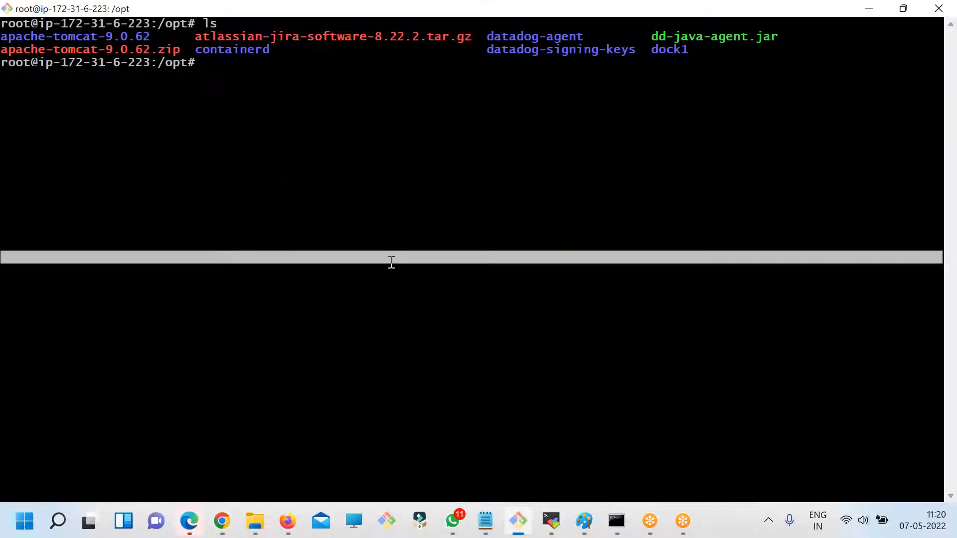
triple_click(357, 24)
double_click(370, 47)
double_click(366, 33)
key(super+c)
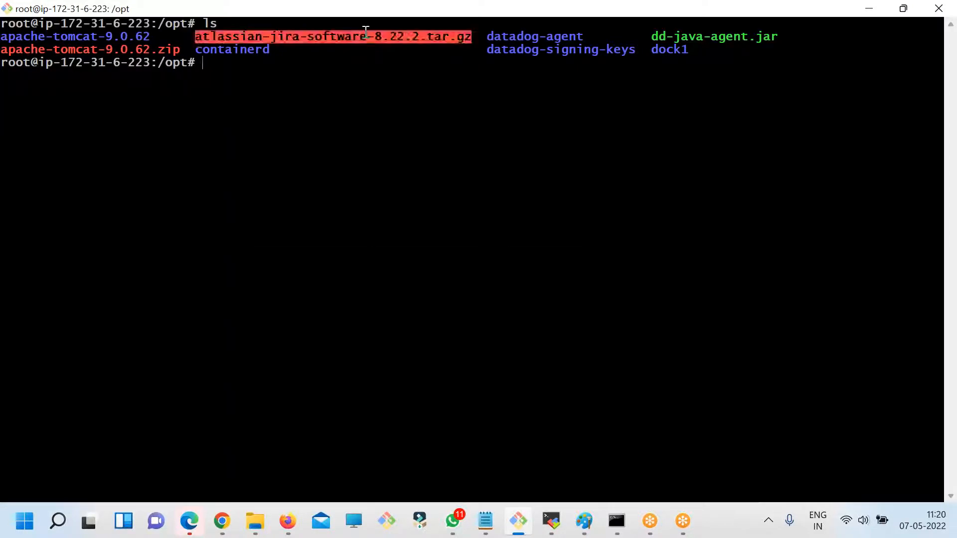
text(tar -)
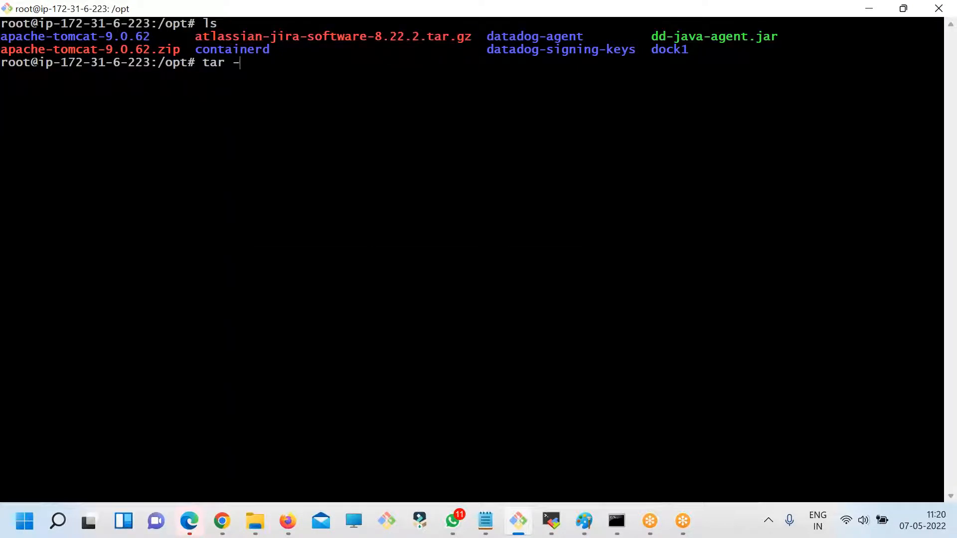
text(0xvf)
double_click(392, 39)
right_click(423, 85)
click(465, 132)
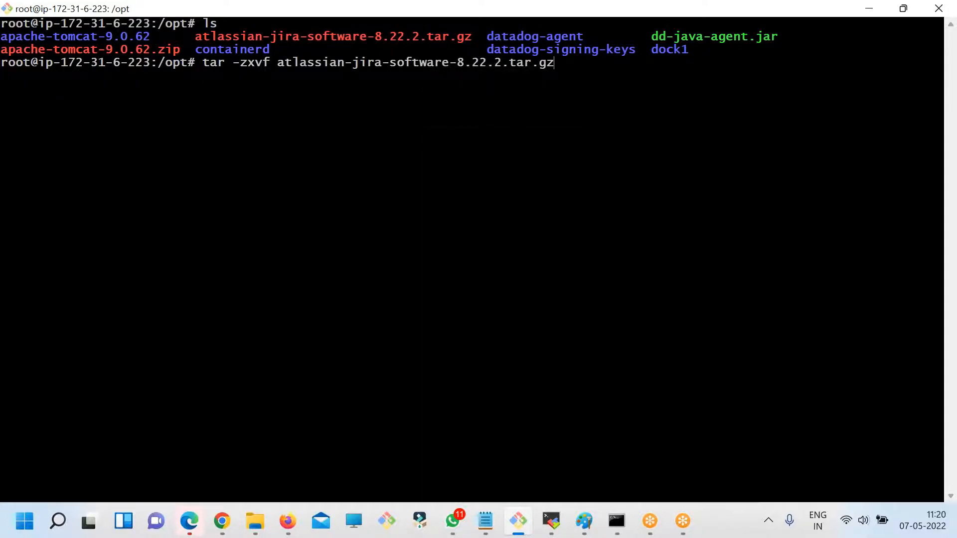
key(Return)
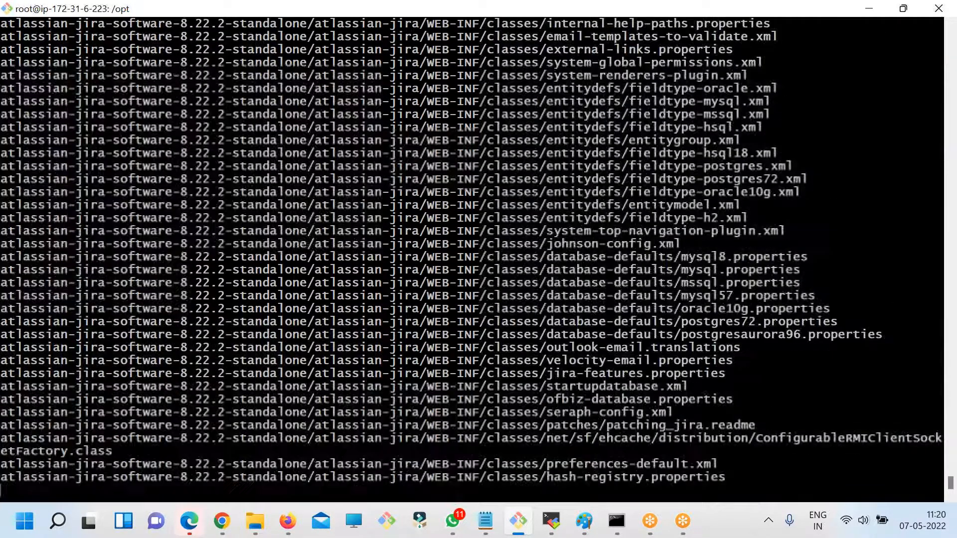
- Clear the terminal, list the contents of /opt and highlight the extracted atlassian-jira-software-8.22.2-standalone directory
text(clear)
key(Return)
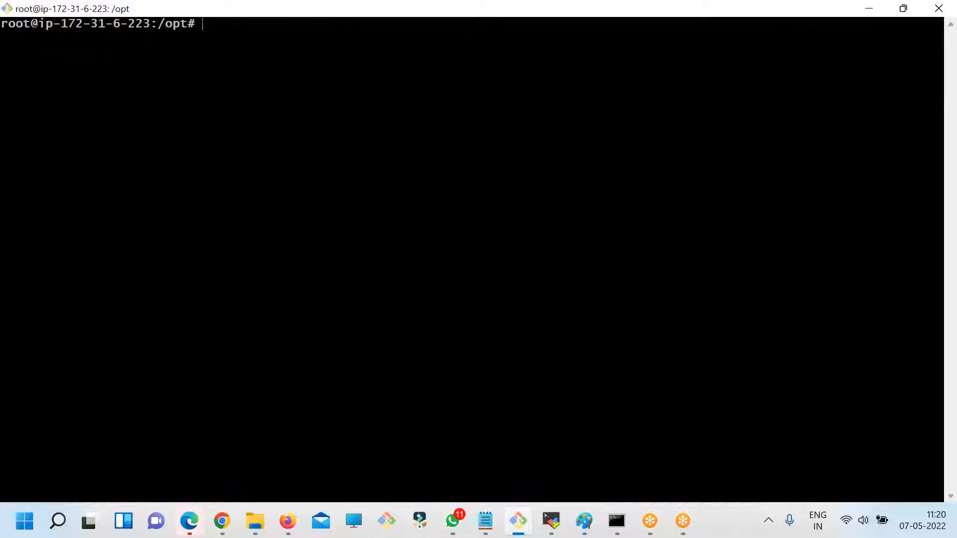
text(ls)
key(Return)
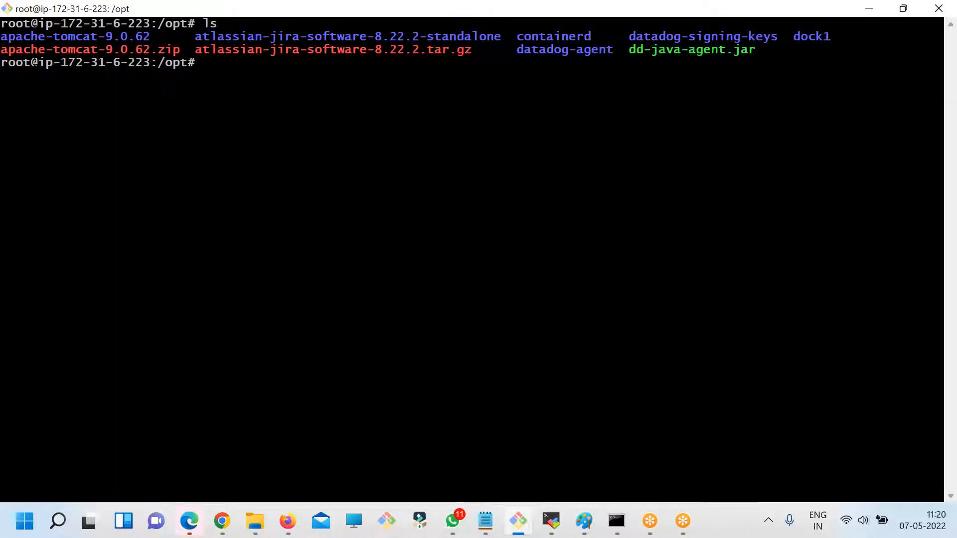
double_click(289, 37)
key(super+c)
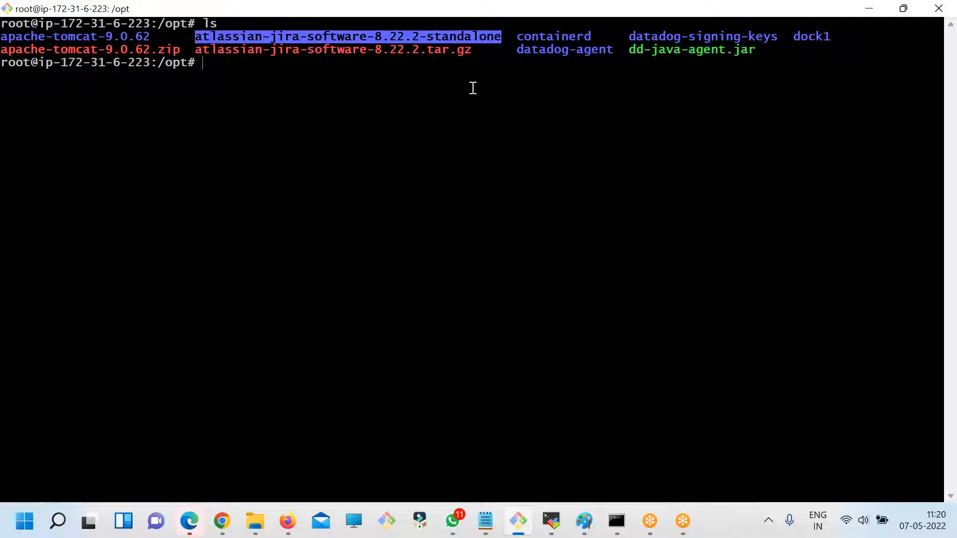
- Rename the directory atlassian-jira-software-8.22.2-standalone to jira with mv and list /opt again
text(mv)
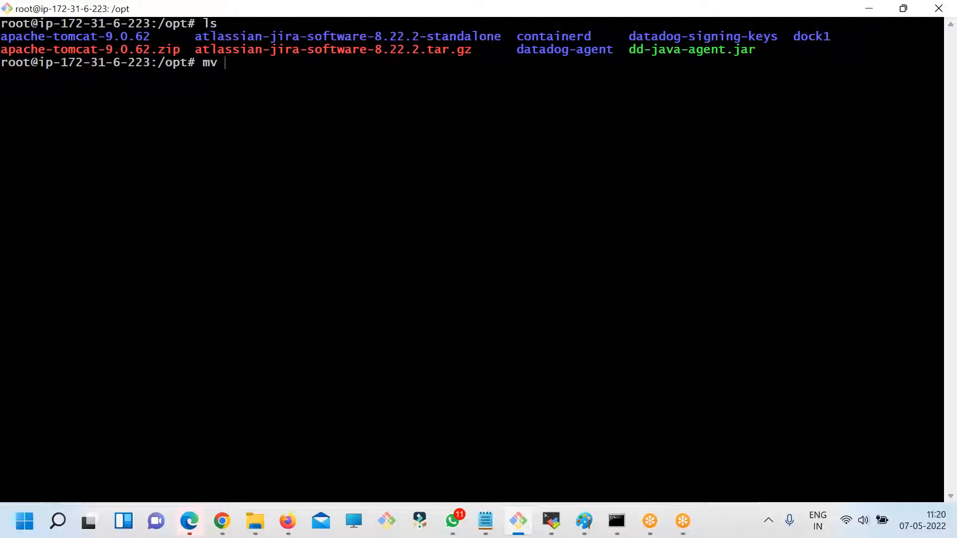
double_click(455, 40)
right_click(452, 115)
click(464, 164)
text(jira)
key(Return)
text(ls)
key(Return)
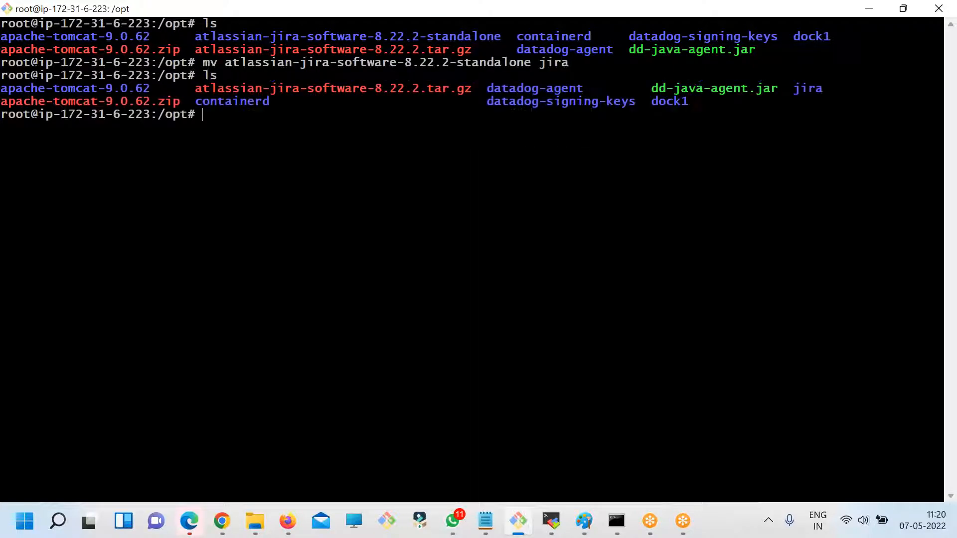
- Change into the jira directory, clear the terminal and list the directory's contents
text(cd)
double_click(812, 88)
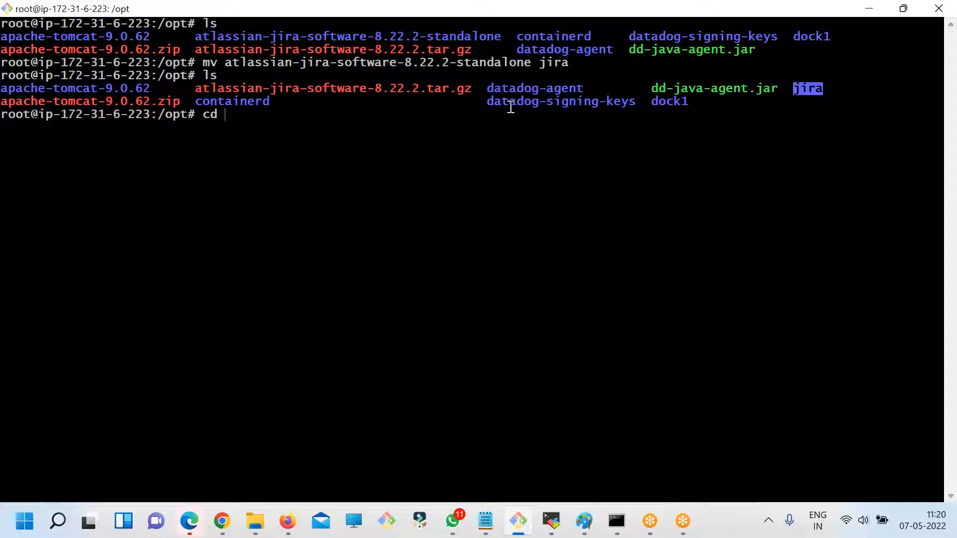
click(771, 107)
double_click(807, 88)
key(super+c)
right_click(405, 145)
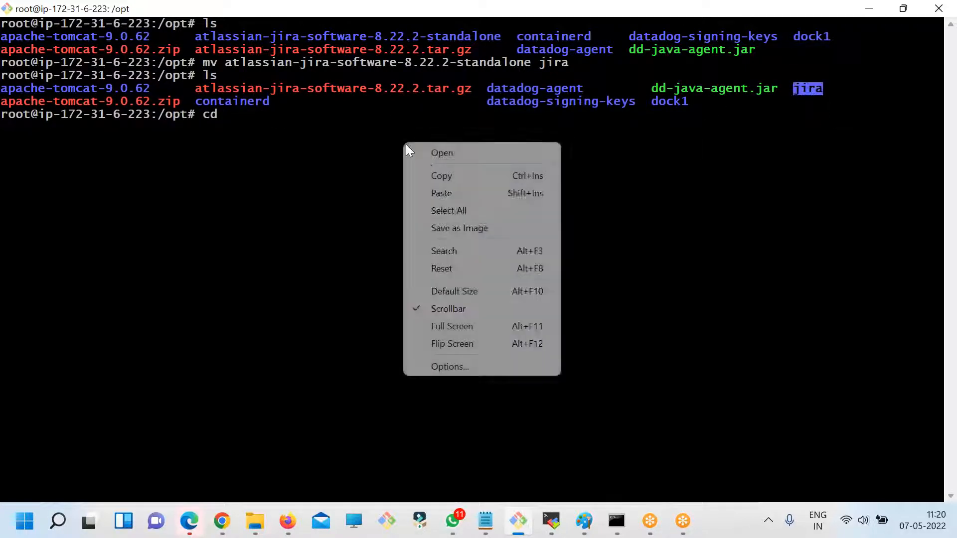
click(441, 194)
key(Return)
text(clear)
key(Return)
text(l)
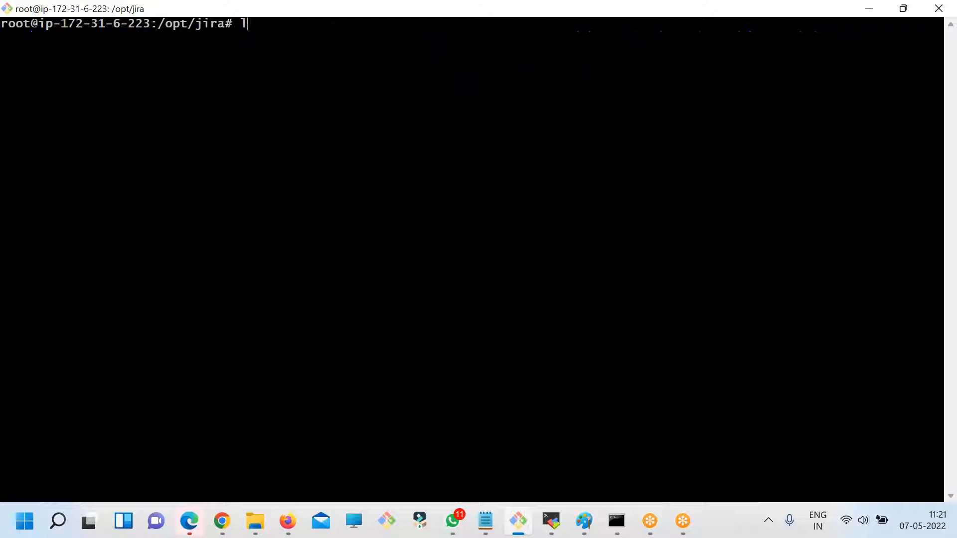
text(s)
key(Return)
- Examine the files and folders in /opt/jira, highlighting atlassian-jira, conf, bin, lib, logs, tomcat-docs and webapps
drag(731, 53, 9, 33)
click(342, 134)
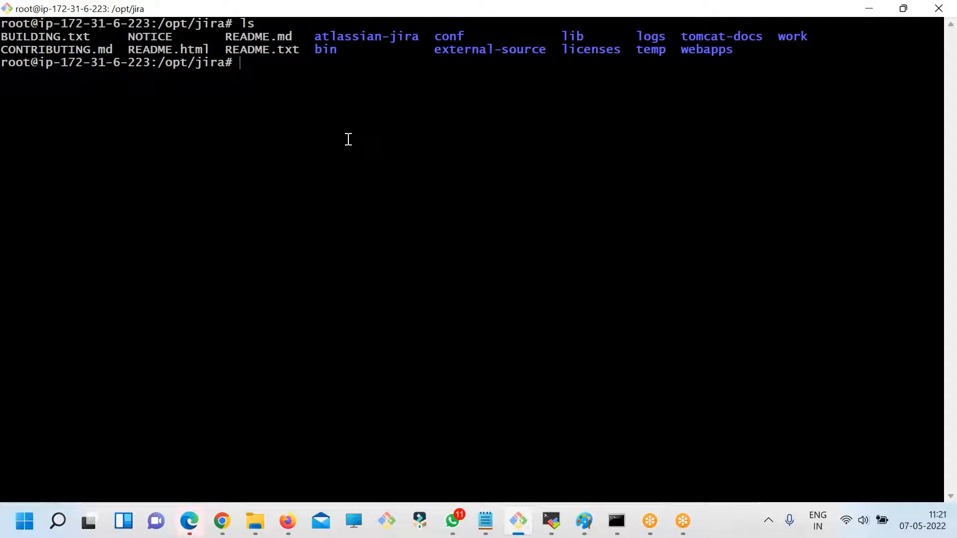
double_click(351, 35)
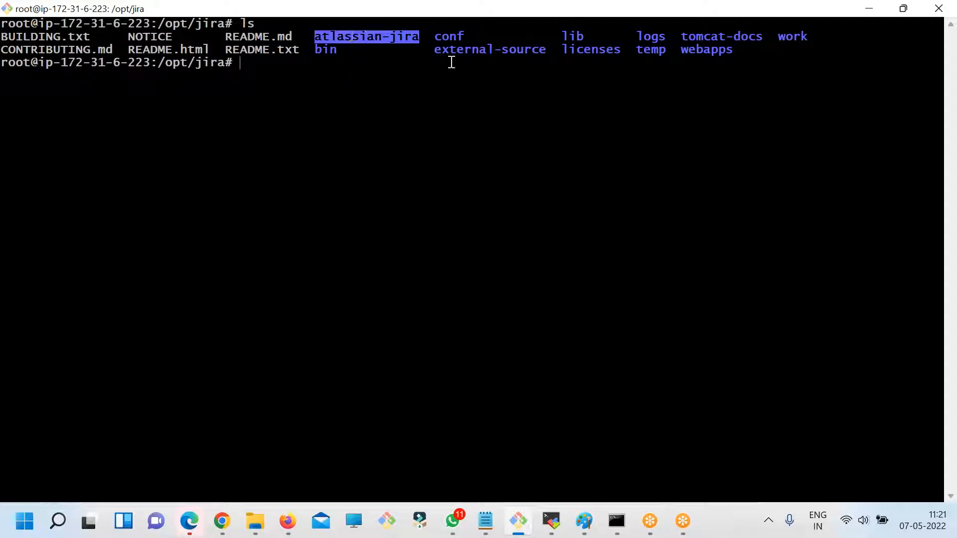
double_click(450, 28)
click(450, 28)
double_click(456, 40)
double_click(333, 52)
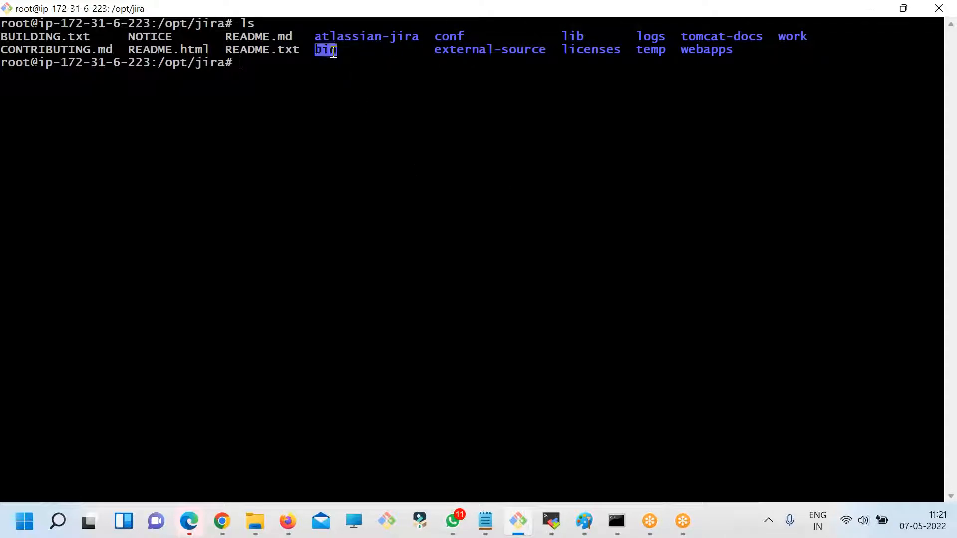
double_click(574, 37)
double_click(649, 36)
click(649, 40)
double_click(695, 50)
click(709, 38)
drag(745, 52, 18, 37)
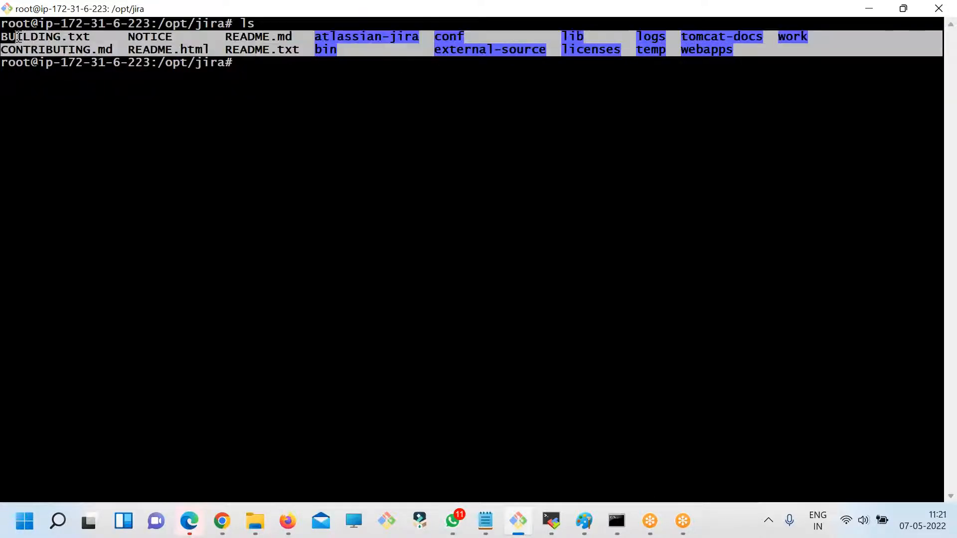
click(174, 102)
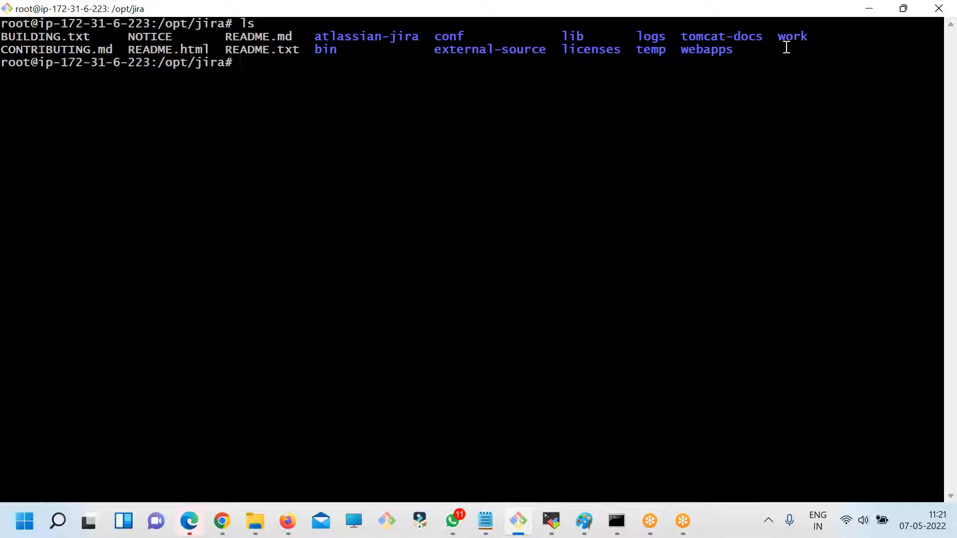
drag(764, 50, 704, 49)
double_click(715, 38)
double_click(712, 52)
double_click(715, 39)
double_click(704, 51)
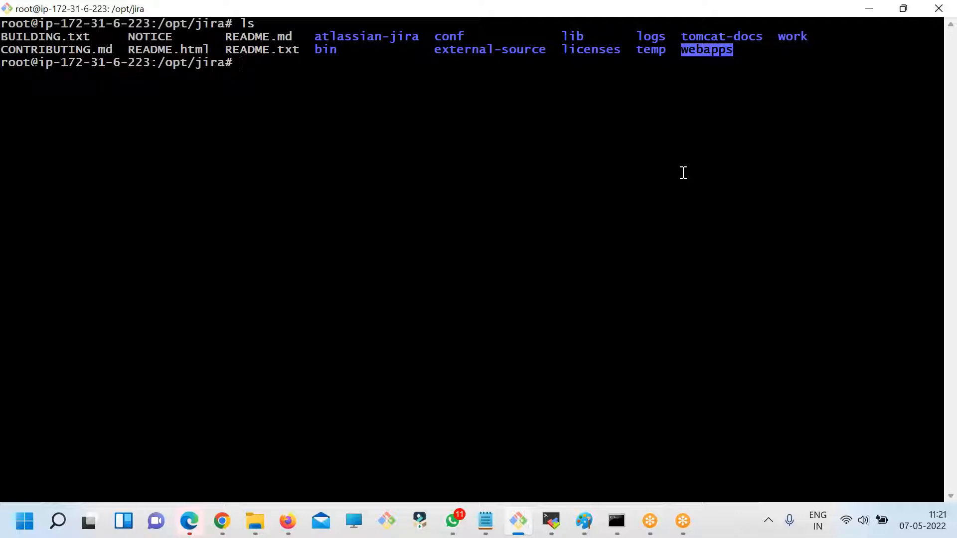
- Change into Jira's bin directory and list its files on a cleared terminal
text(cd)
double_click(325, 50)
key(super+c)
right_click(440, 85)
click(487, 138)
key(Return)
text(ls)
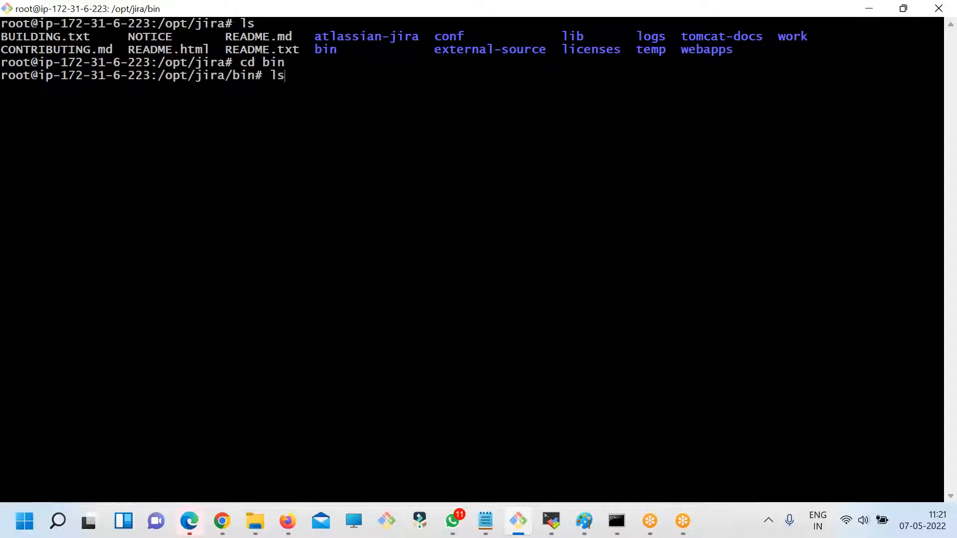
key(Return)
text(clear)
key(Return)
text(ls)
key(Return)
key(Return)
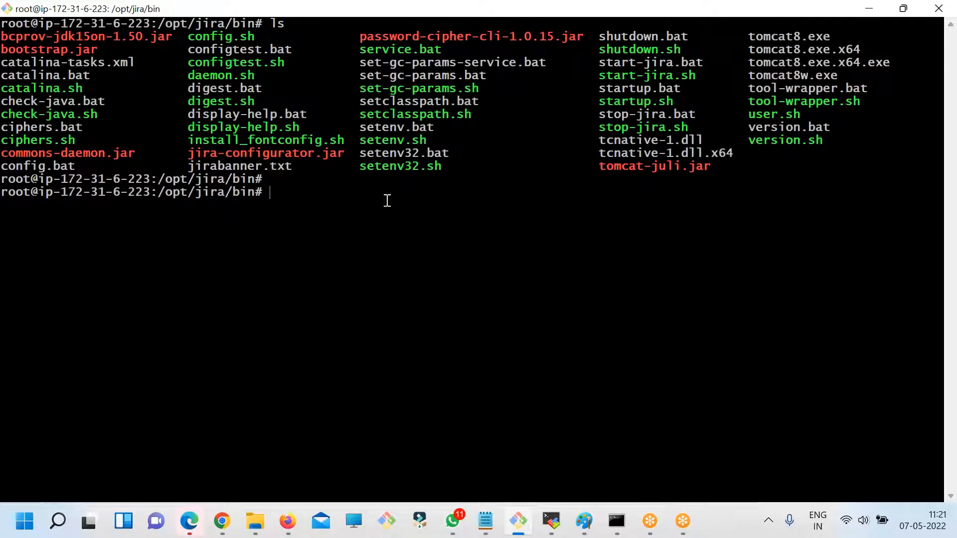
- Compare startup.sh with start-jira.sh in the listing and start Jira by running ./start-jira.sh
double_click(635, 101)
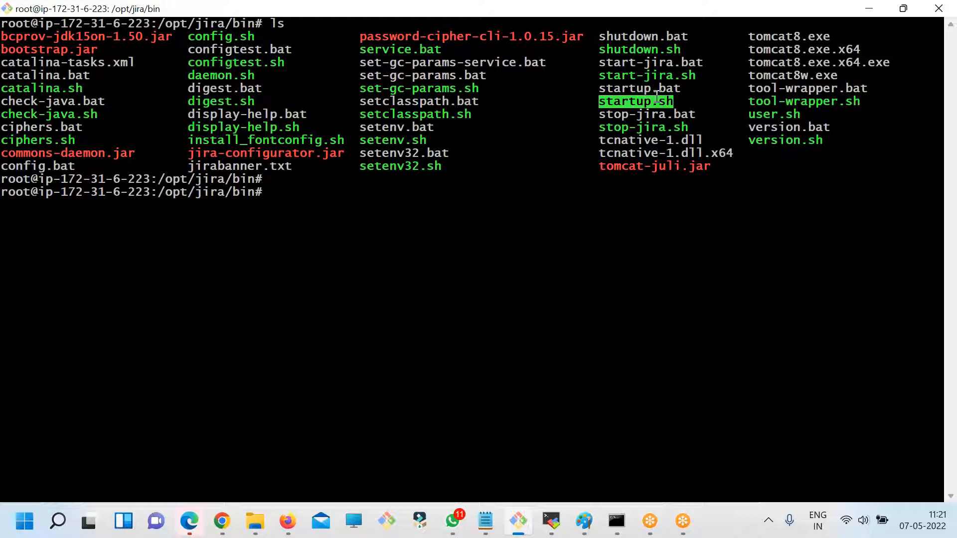
double_click(640, 77)
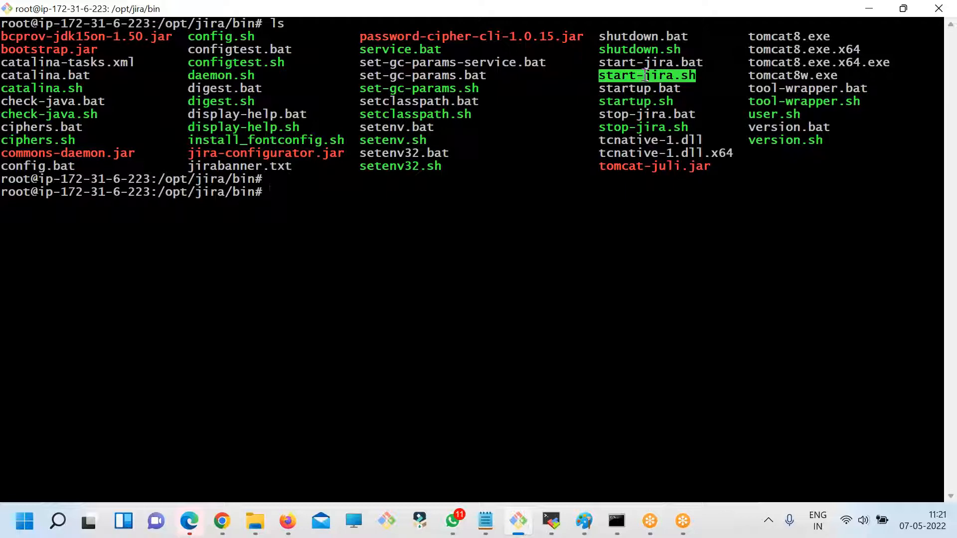
double_click(633, 100)
double_click(633, 77)
key(super+c)
click(638, 76)
right_click(407, 127)
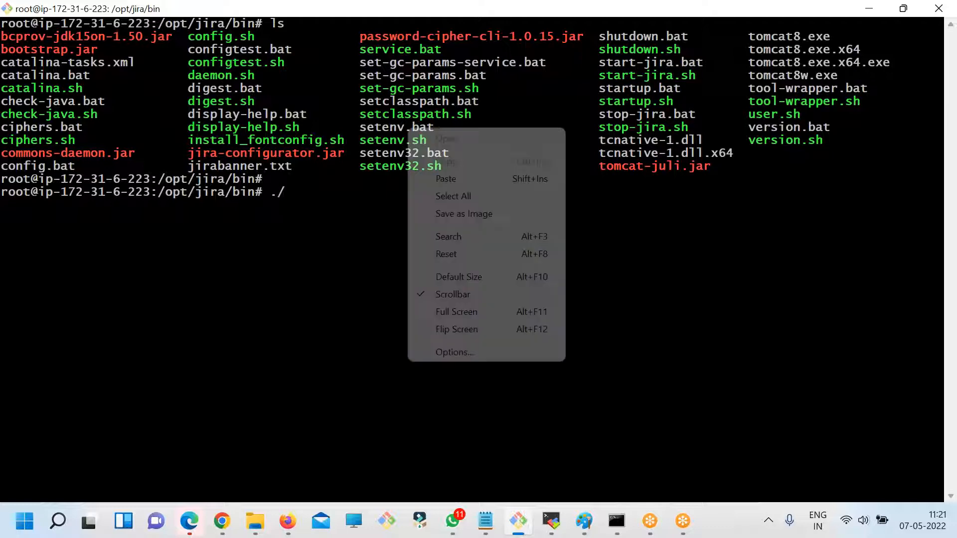
click(451, 189)
key(Return)
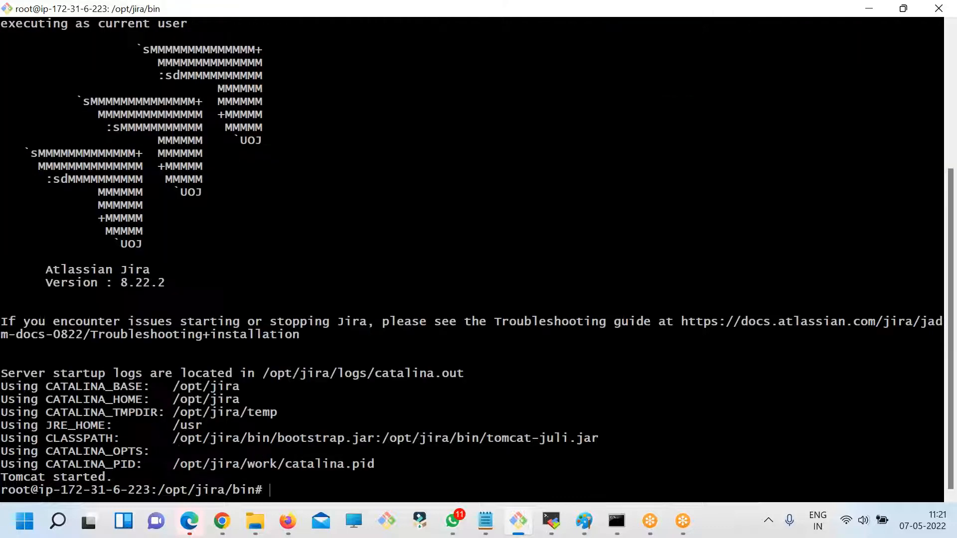
- Check for the running Tomcat process with ps -eaf | grep tomcat on a cleared terminal, and clear the output
text(clear)
key(Return)
text(ps -ea)
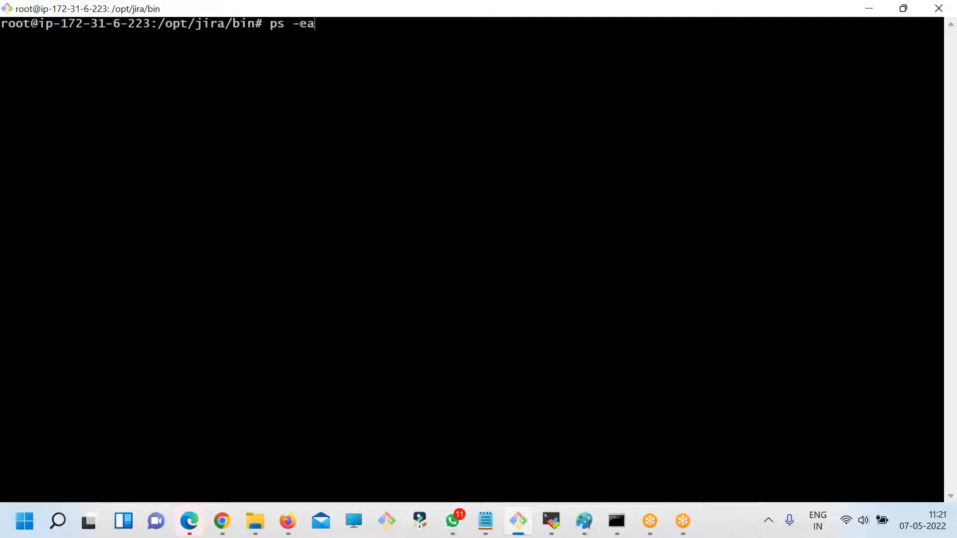
text(f | grep tomcat)
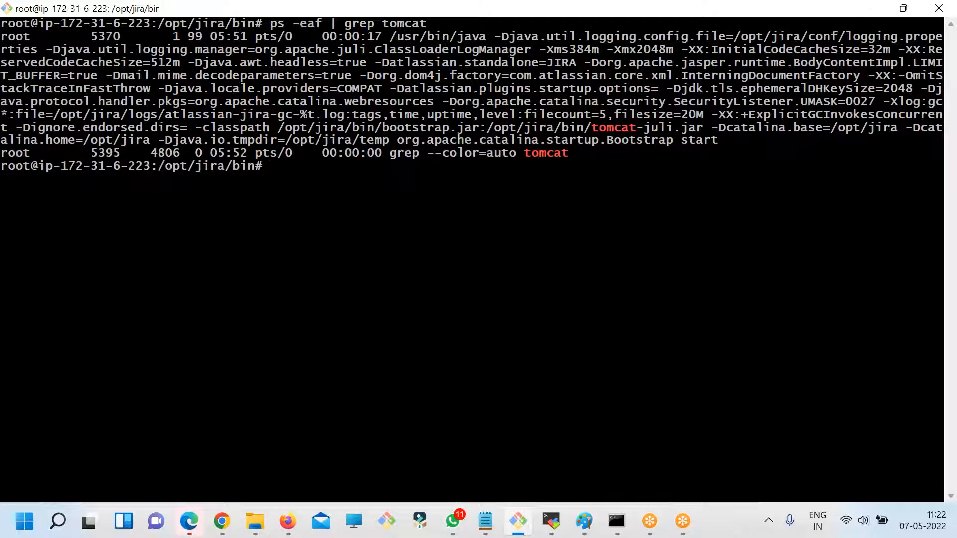
text(clear)
key(Return)
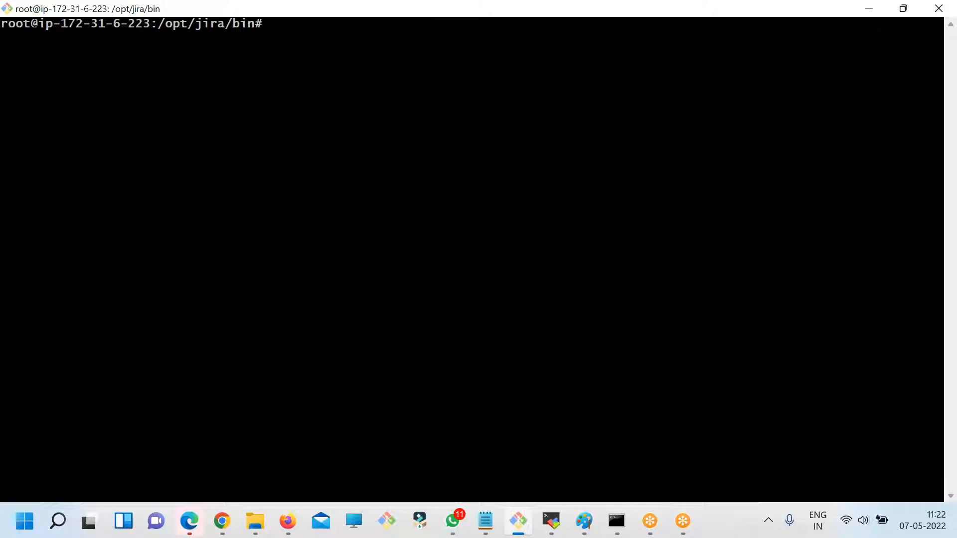
- Switch to Chrome, find the EC2 instances page and enter the Datadog ubuntu instance's public IPv4 address 3.109.123.125 in a new tab
click(222, 521)
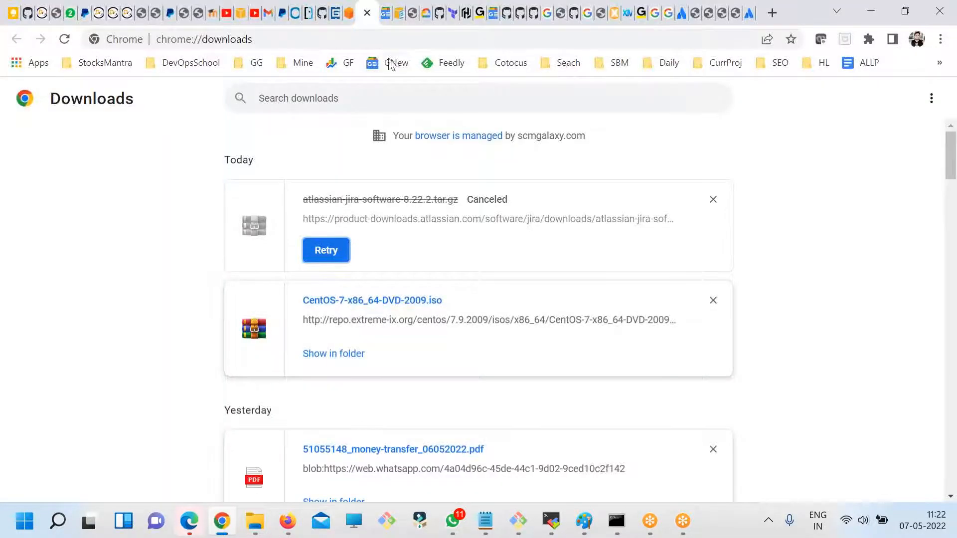
click(351, 15)
click(392, 16)
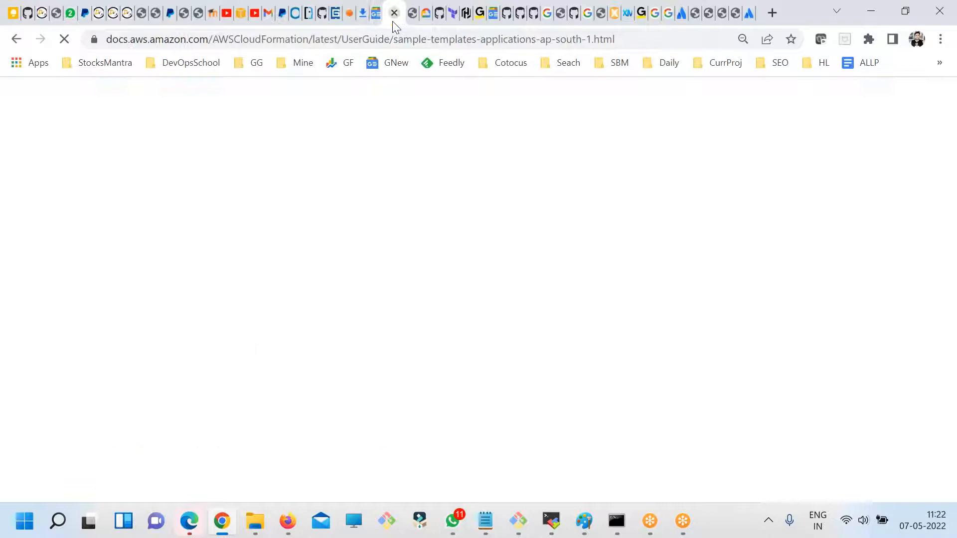
click(242, 14)
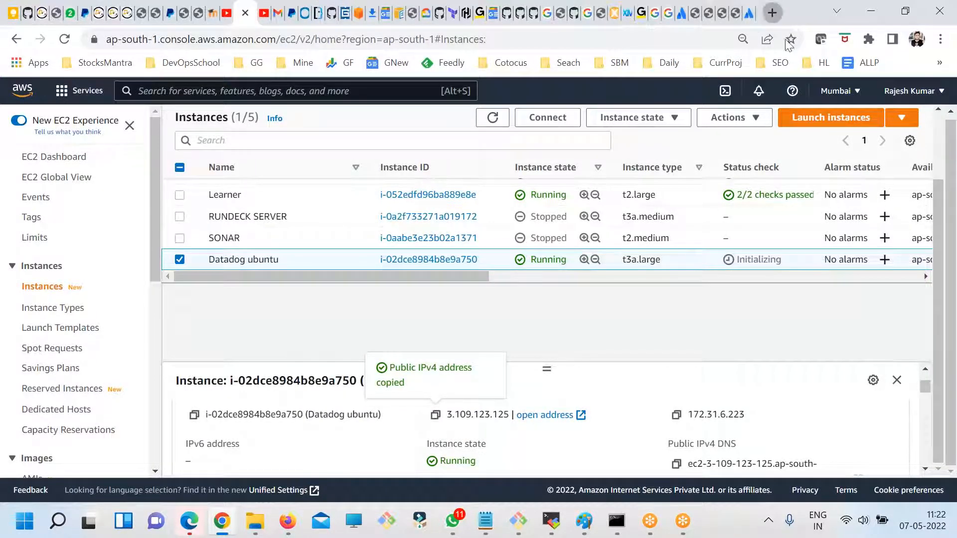
key(ctrl+t)
text(3.109.123.125)
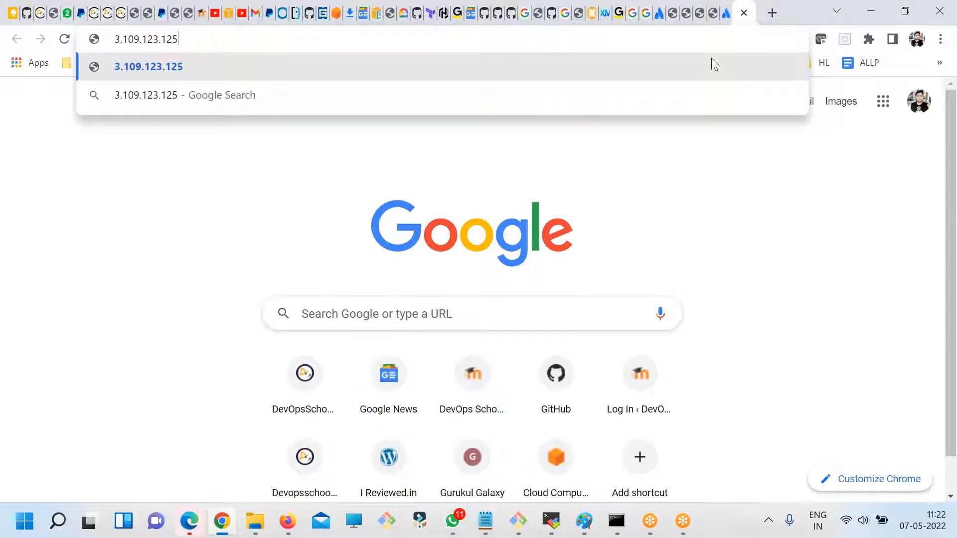
- Switch to the fdsfsdf.txt notes in Notepad and highlight the web port line "Web bases - 8080"
click(485, 521)
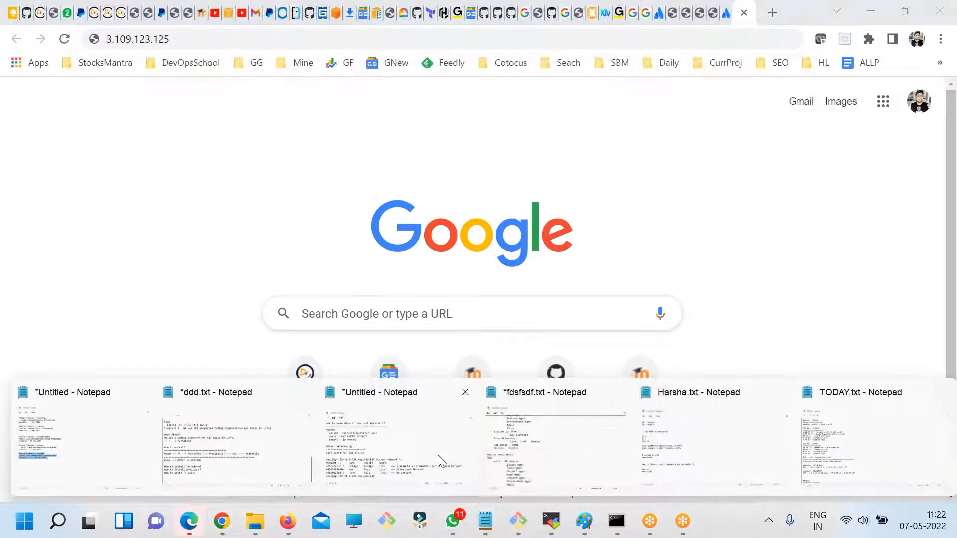
click(553, 444)
click(259, 269)
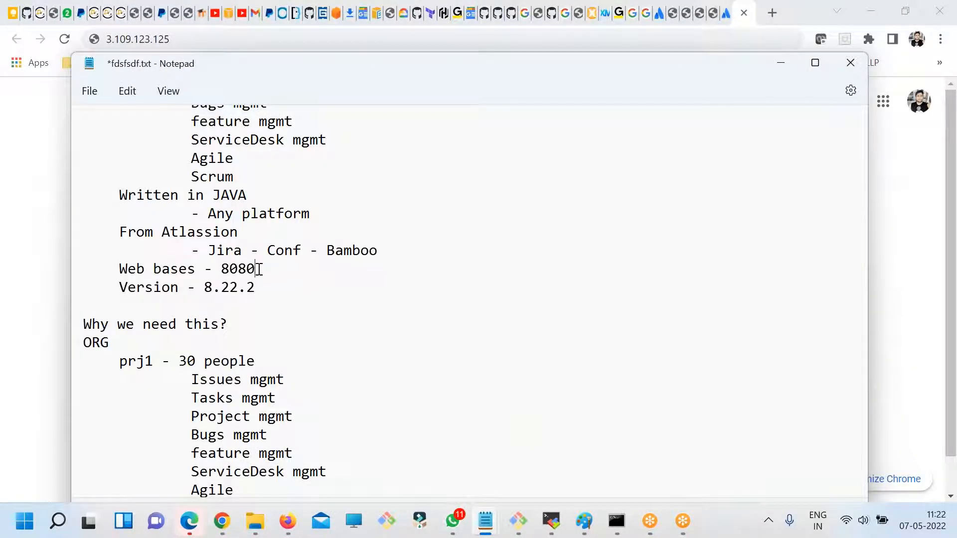
drag(254, 269, 117, 268)
- Return to Chrome, append port :8080 to the instance's IP address and load the Jira page
key(alt+Tab)
key(End)
text(:8080)
key(Return)
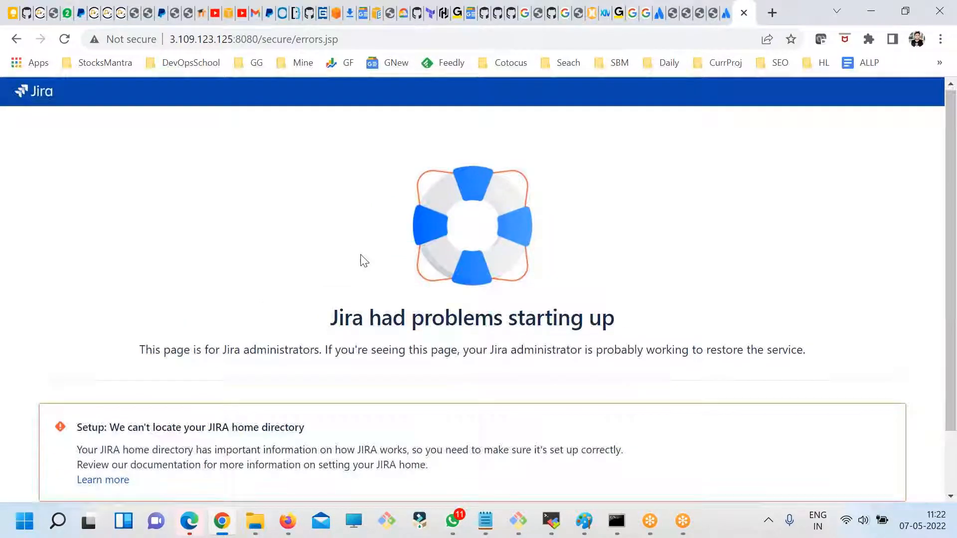
- Read the Jira startup page's setup notice about the JIRA home directory, highlighting its text
scroll(334, 311, down, 1)
drag(154, 354, 278, 414)
click(323, 413)
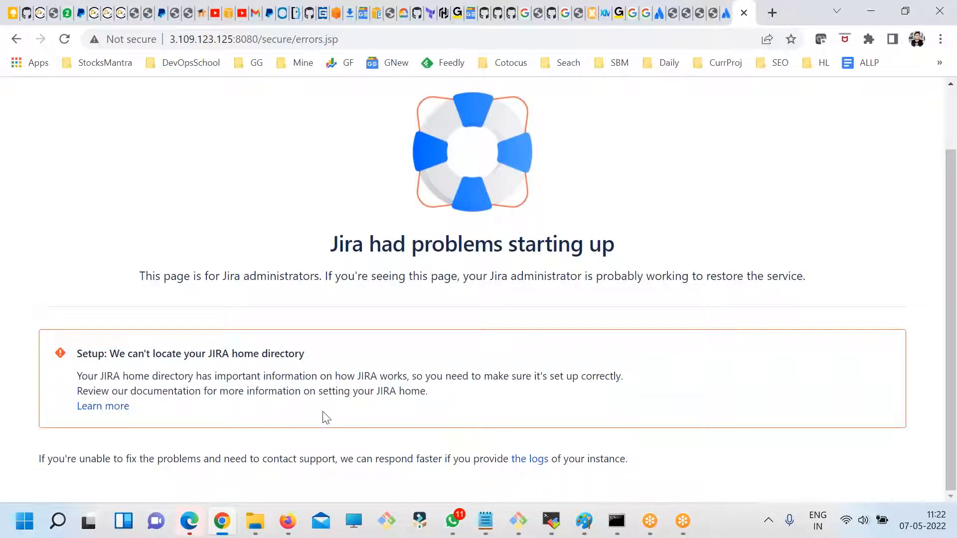
drag(208, 354, 257, 409)
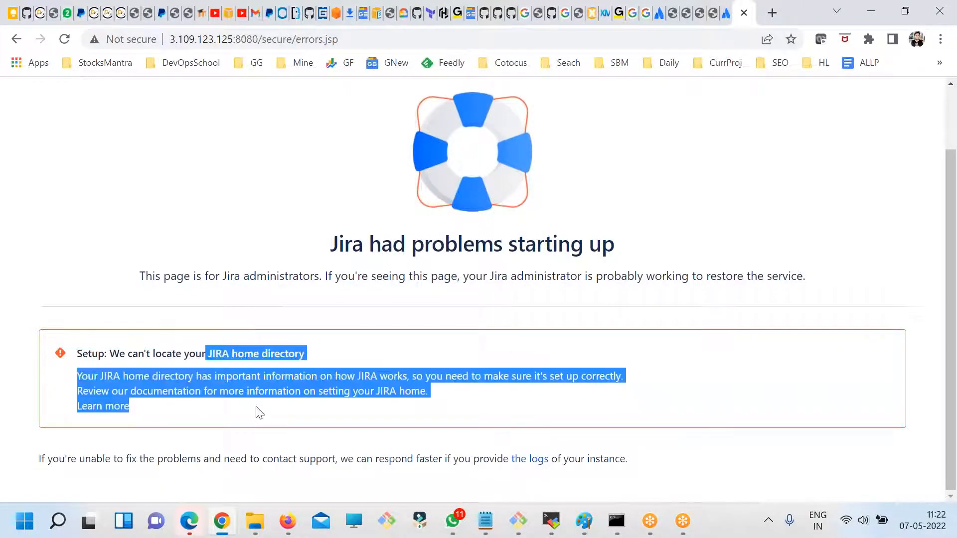
click(293, 413)
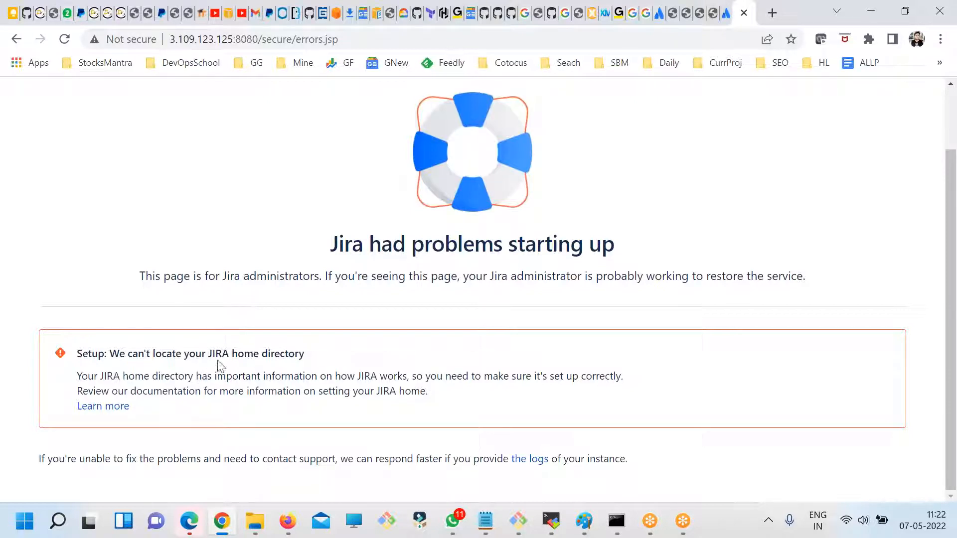
- Open the Learn more documentation from the JIRA home directory notice and skim the methods for specifying the home location
drag(209, 355, 260, 355)
click(118, 408)
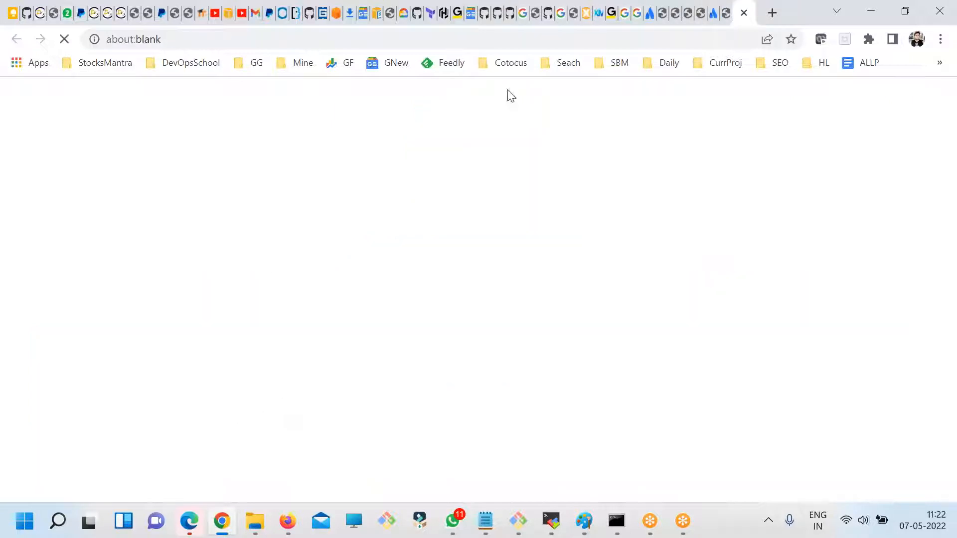
click(720, 14)
click(319, 370)
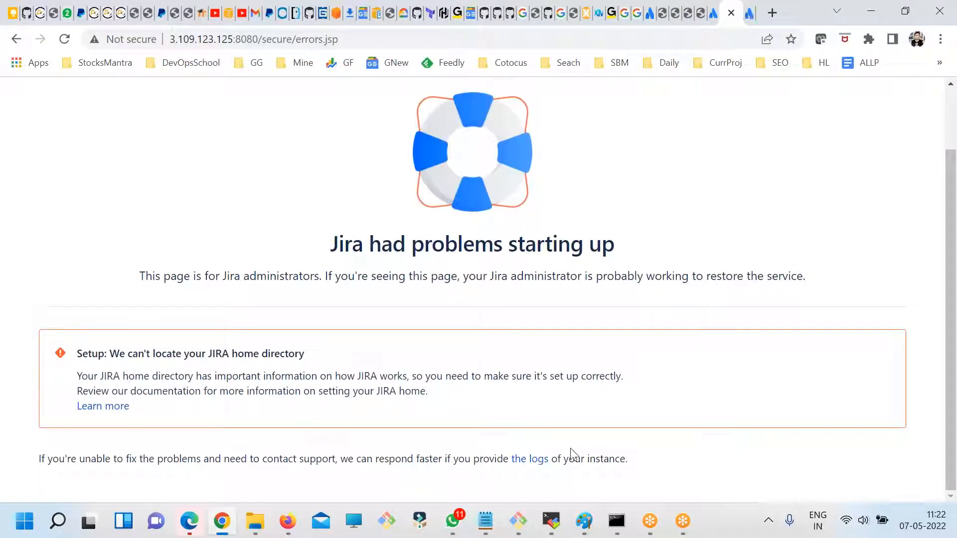
click(748, 13)
scroll(451, 342, down, 5)
scroll(451, 341, down, 10)
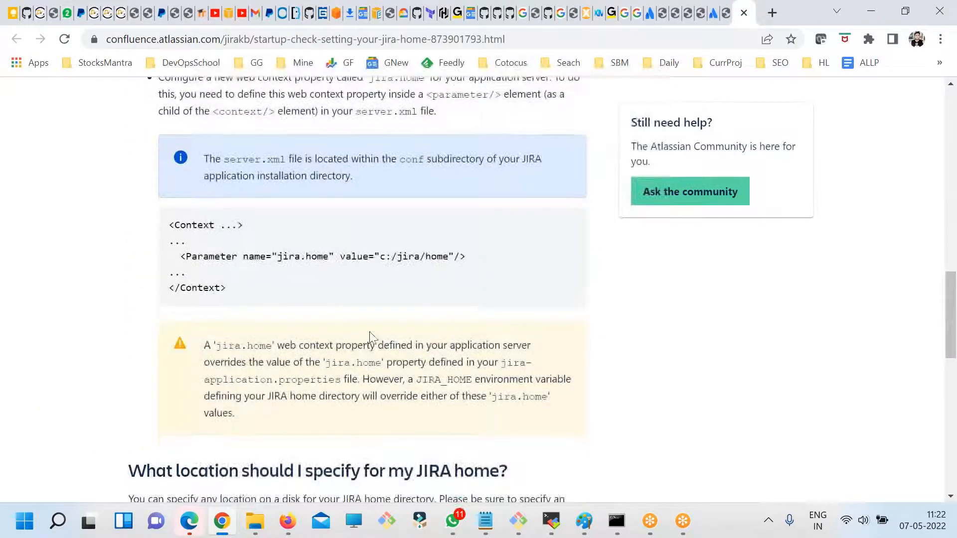
scroll(369, 330, up, 2)
scroll(373, 334, up, 1)
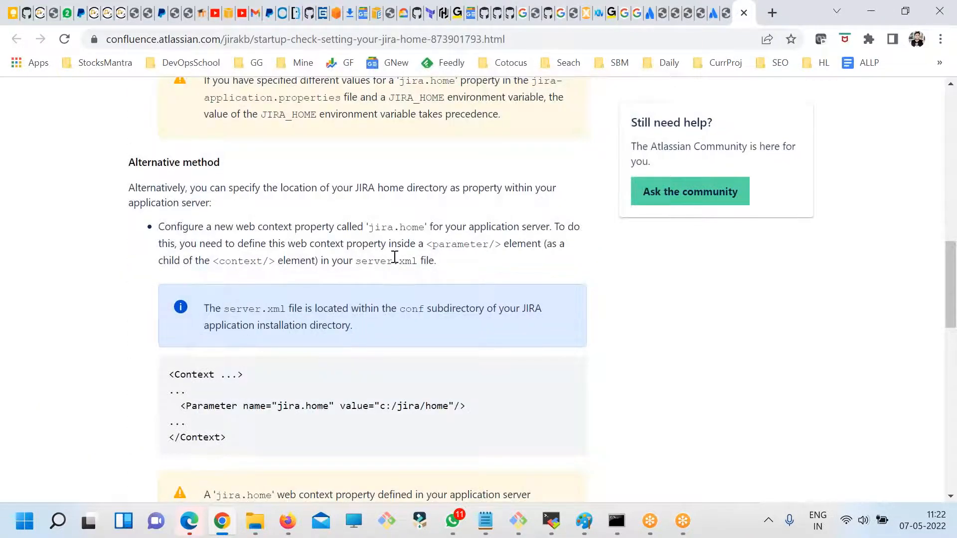
- Read the Alternative method section, highlighting the server.xml file name and the jira.home property
drag(353, 261, 360, 262)
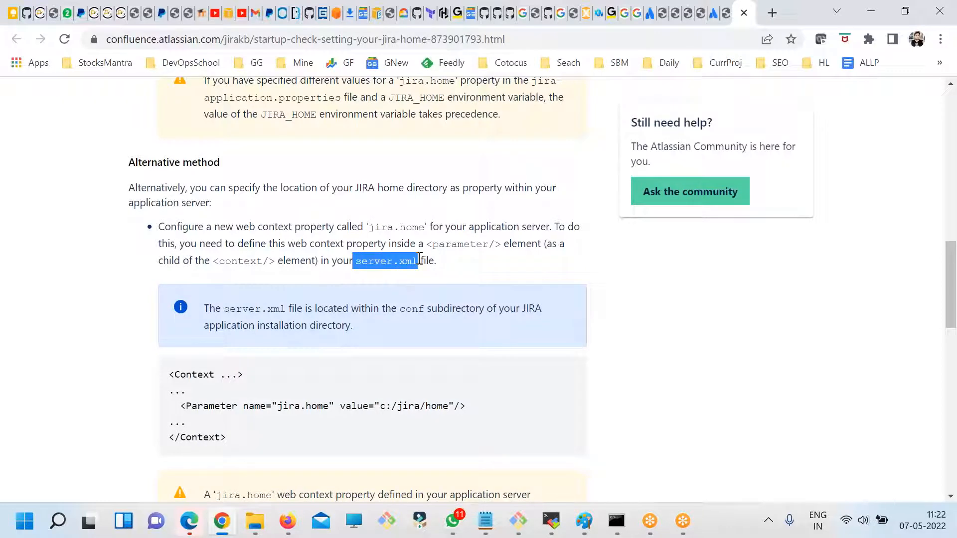
click(415, 264)
drag(405, 272, 358, 272)
click(379, 225)
drag(379, 226, 419, 227)
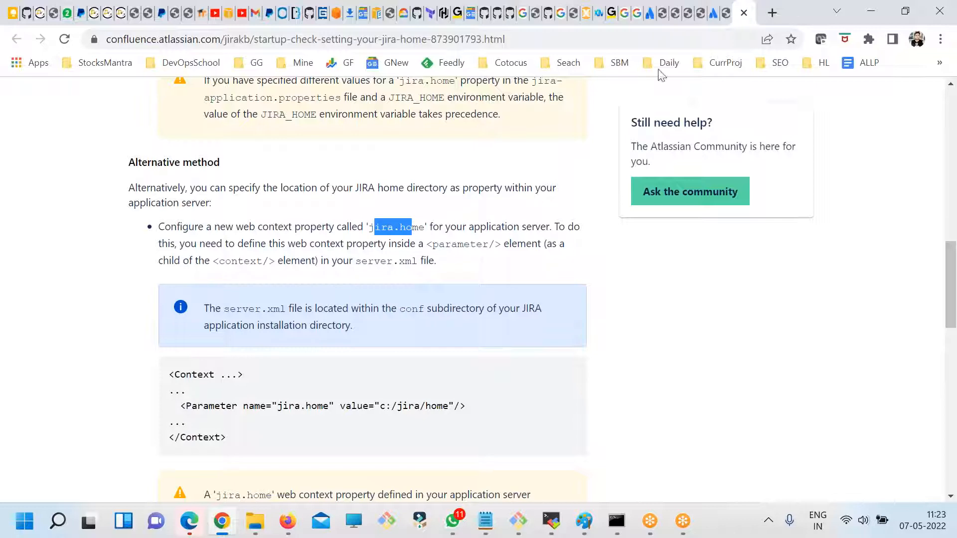
- Check the "Jira Installation Issues and troubleshooting" post in the DevOpsSchool blog results, and return to the results list
click(726, 14)
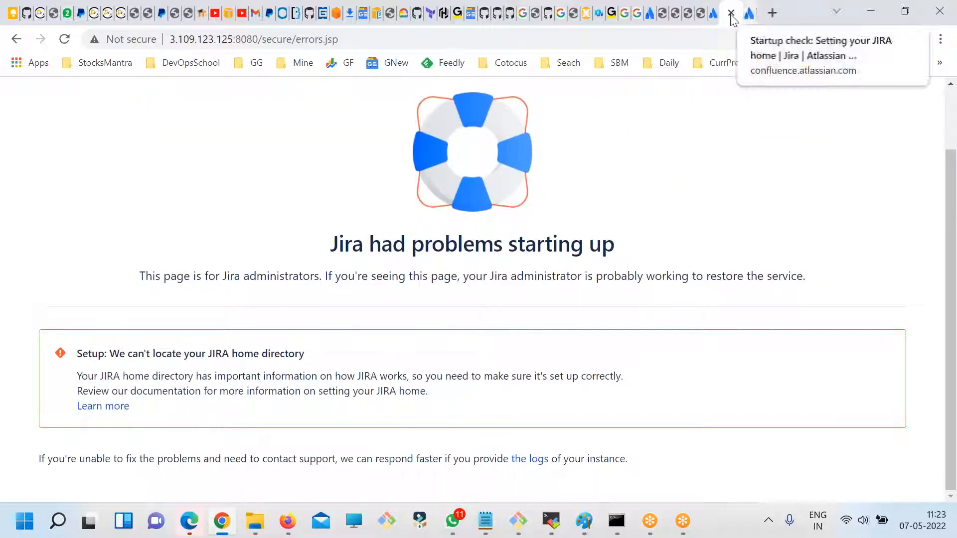
click(662, 12)
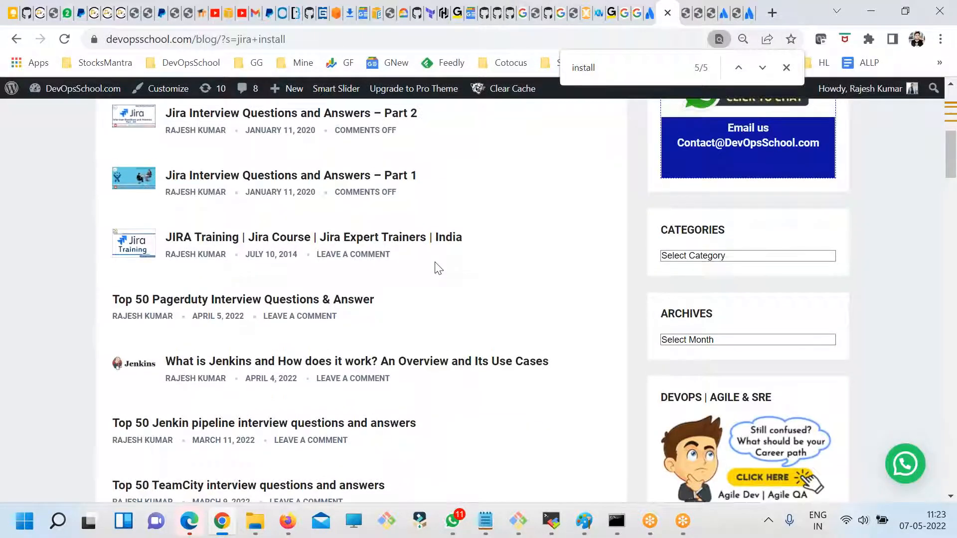
scroll(437, 265, up, 6)
click(225, 233)
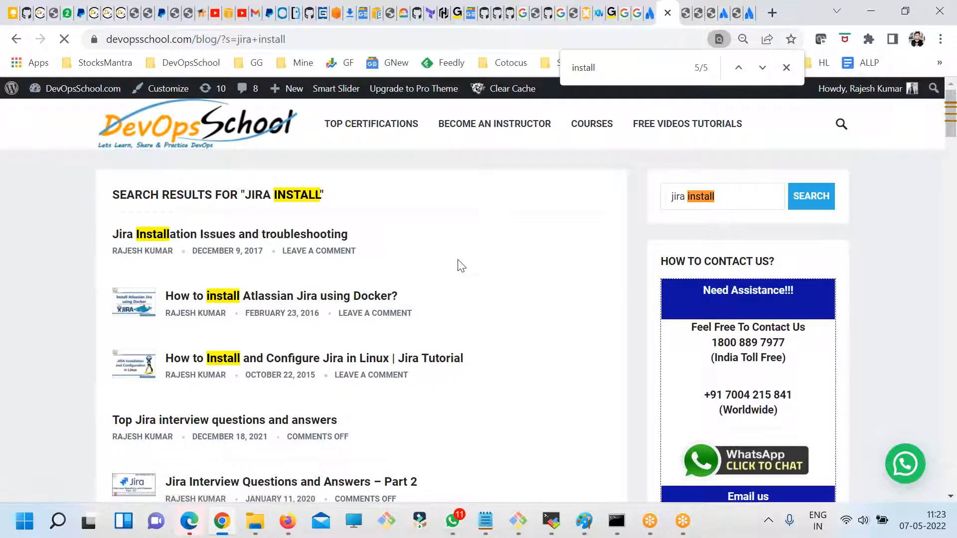
scroll(451, 330, down, 6)
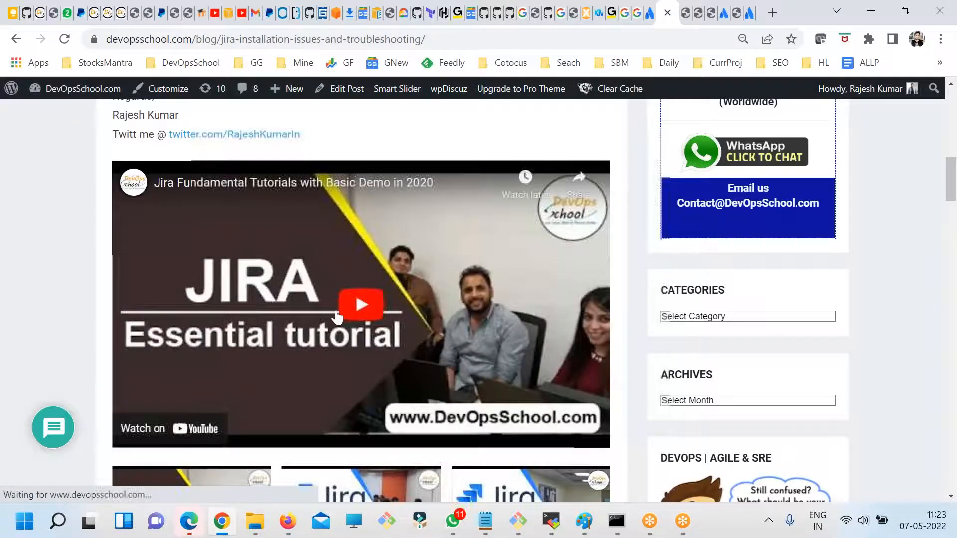
scroll(451, 330, up, 5)
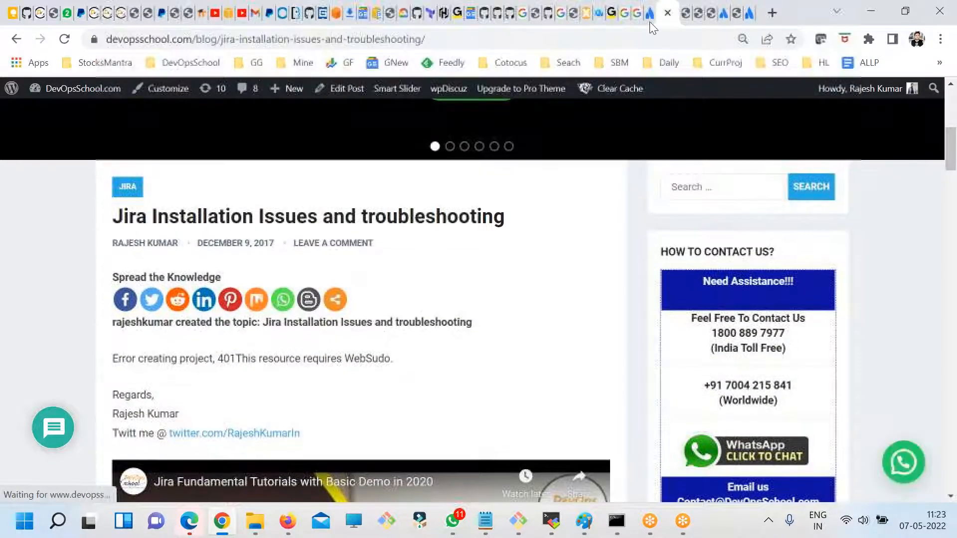
key(alt+Left)
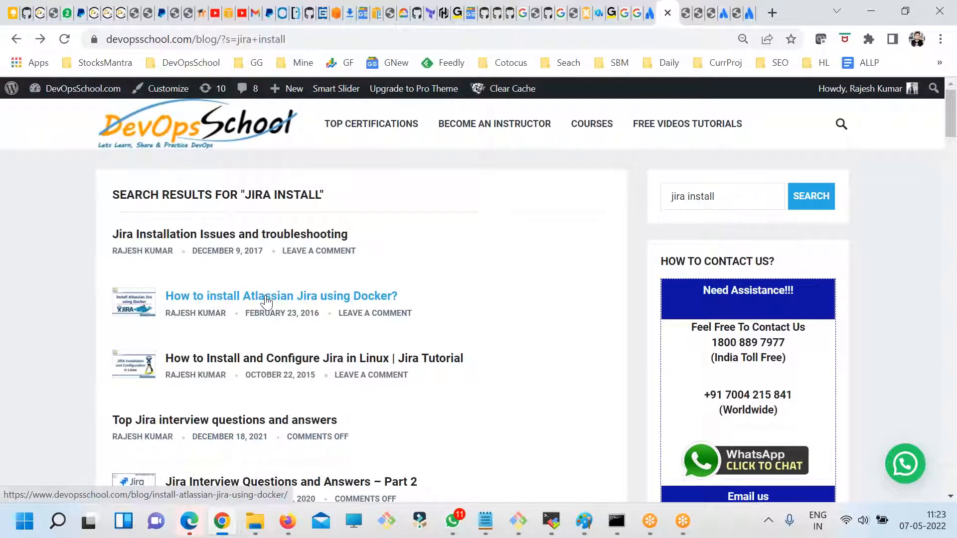
- Search the DevOpsSchool blog for "jira error" and scan the result titles
double_click(716, 203)
text(error)
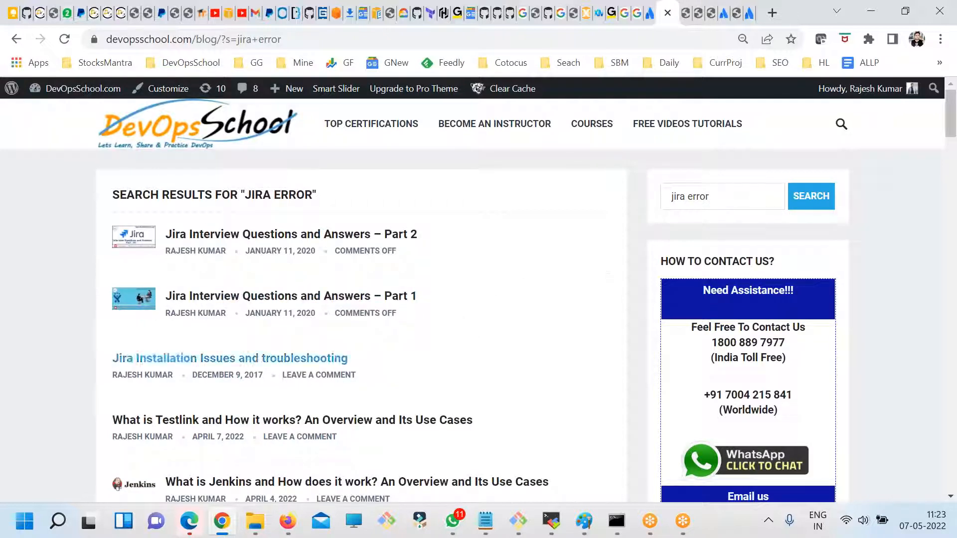
scroll(222, 304, down, 2)
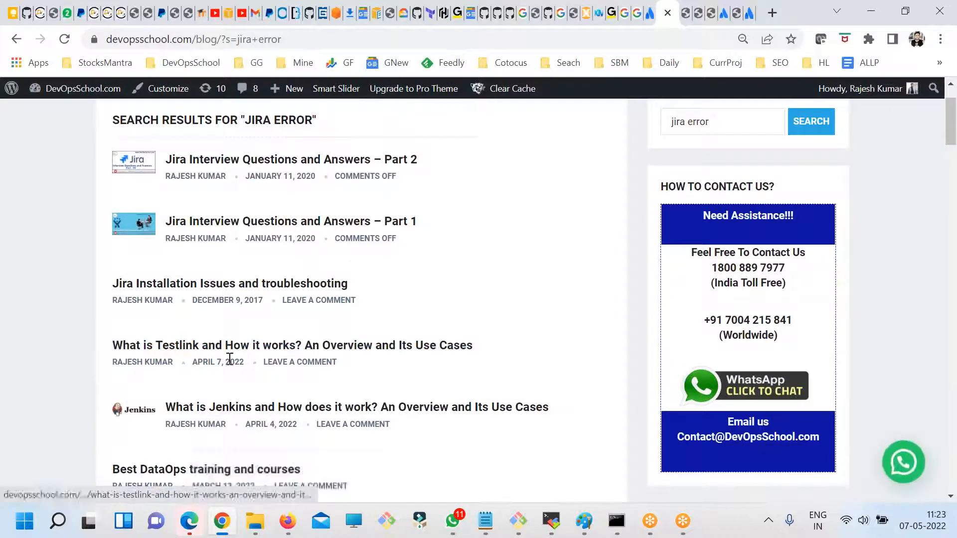
scroll(246, 388, down, 2)
scroll(246, 396, up, 3)
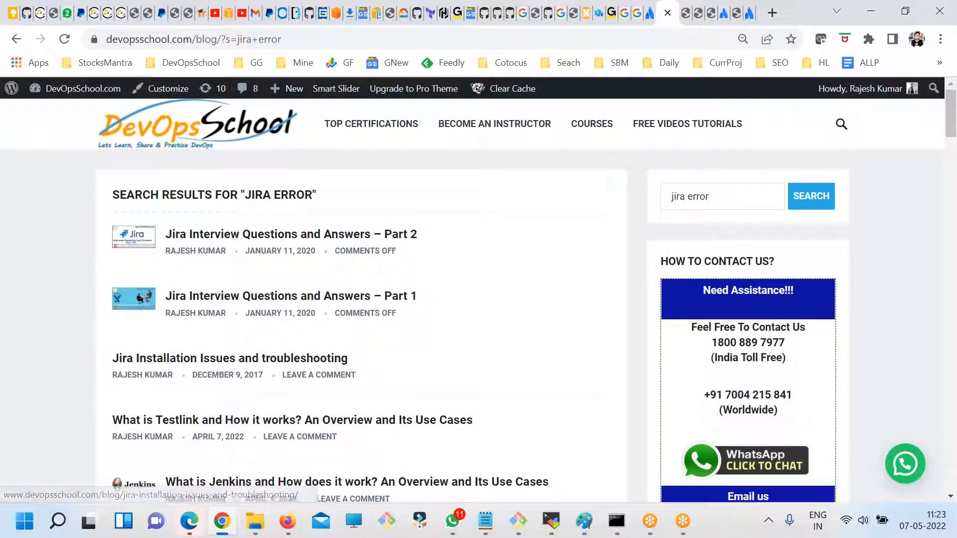
- Look through the open Atlassian and DevOpsSchool pages for Jira setup guidance, and return to the Jira startup problem page
click(749, 14)
click(713, 15)
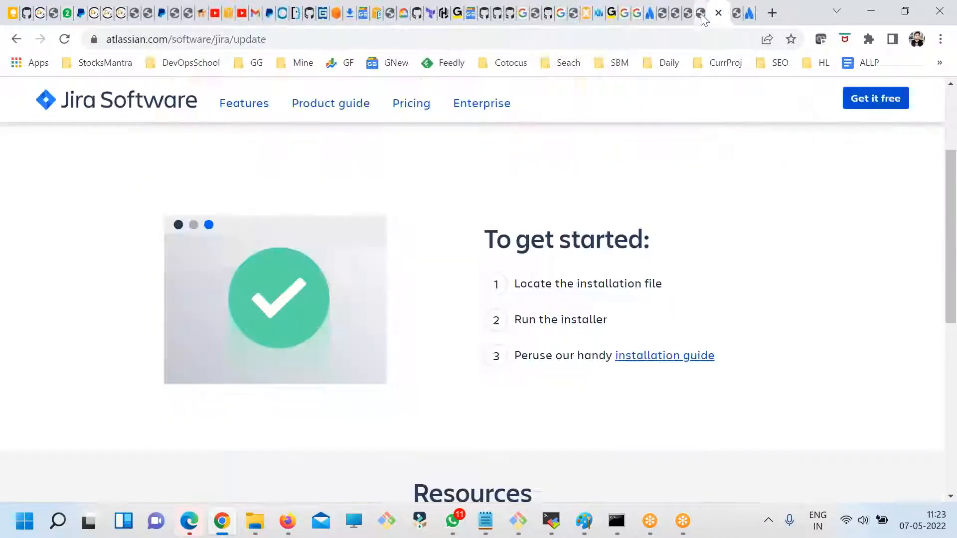
click(700, 14)
click(690, 14)
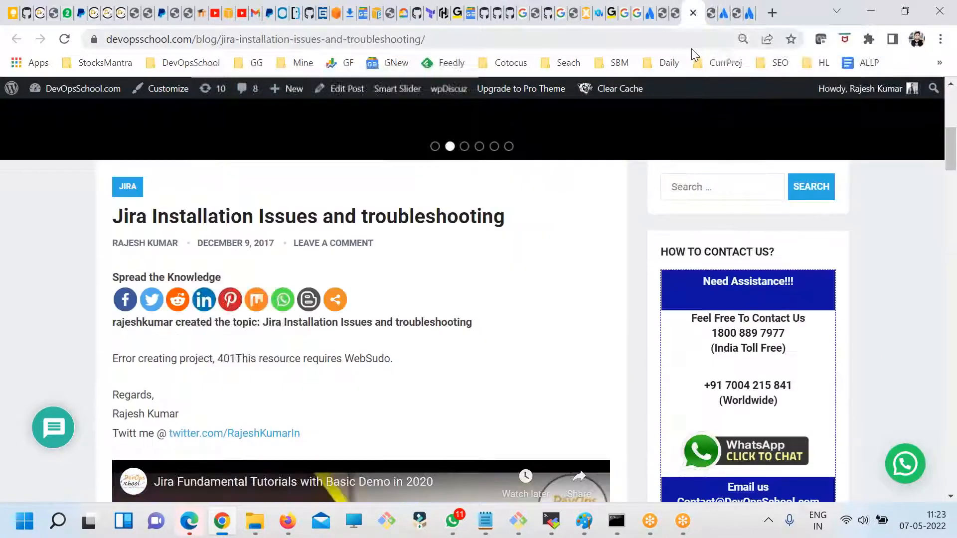
click(664, 15)
click(650, 15)
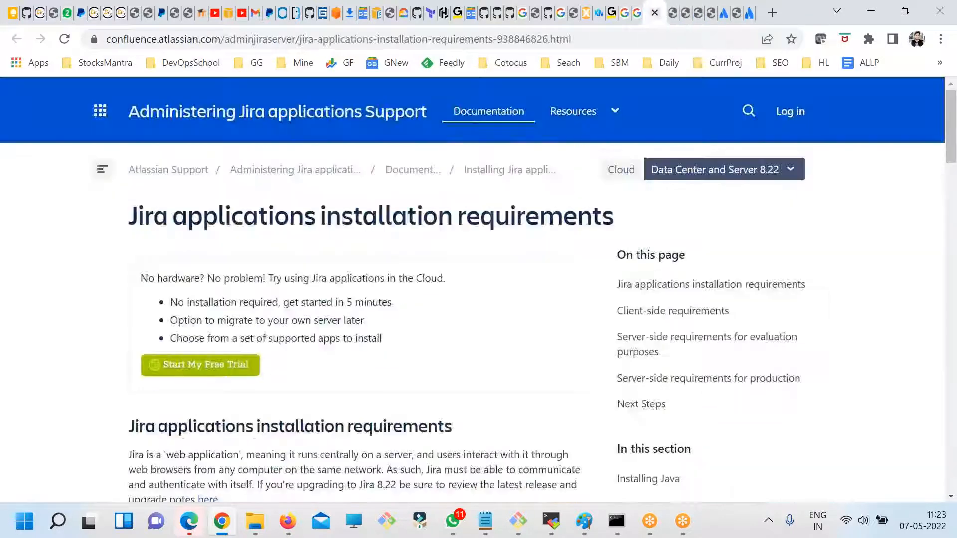
click(725, 15)
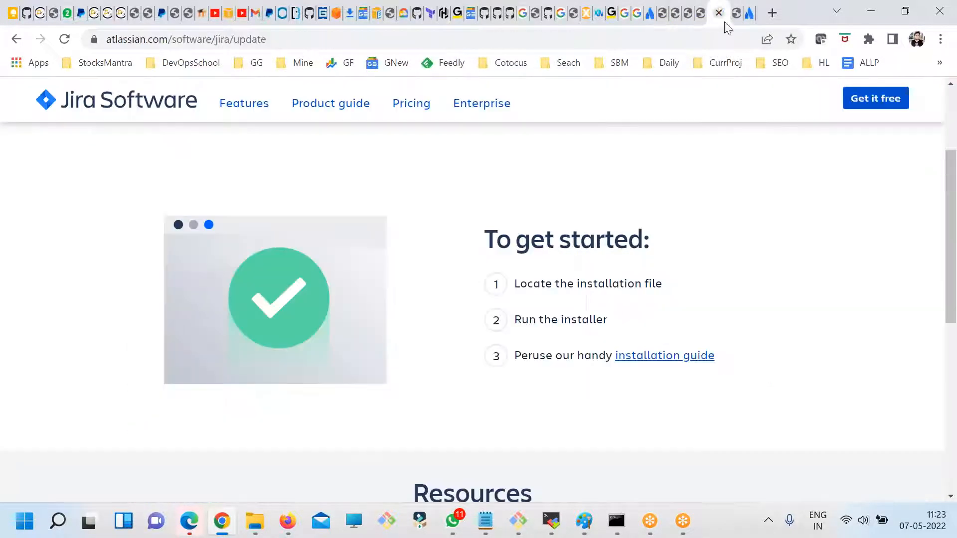
click(736, 15)
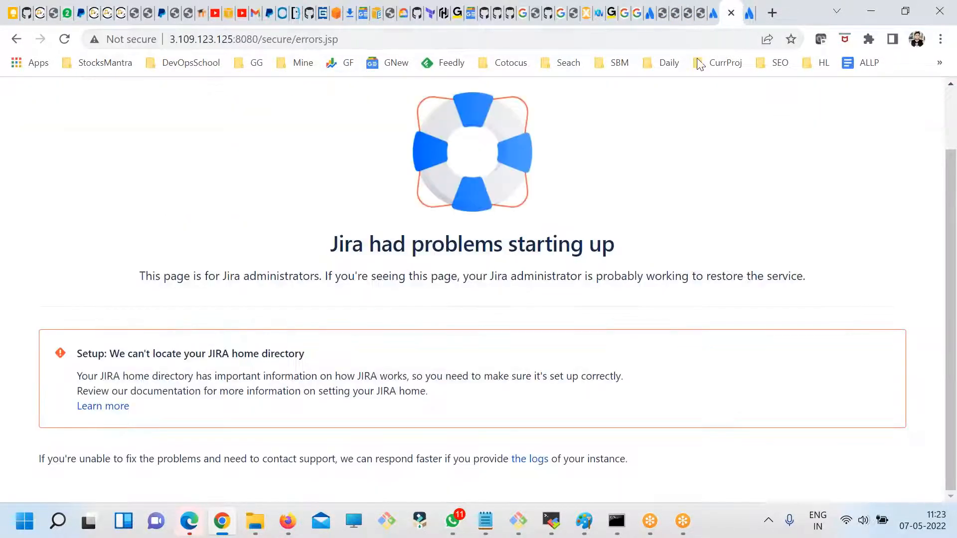
- Copy the JIRA home directory setup notice and paste it below the install notes in fdsfsdf.txt in Notepad
drag(147, 412, 81, 355)
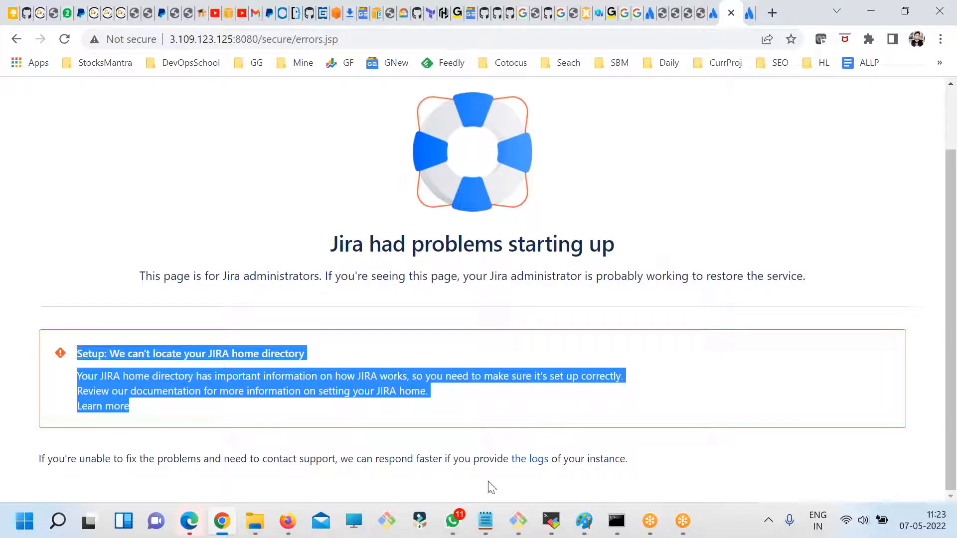
click(485, 521)
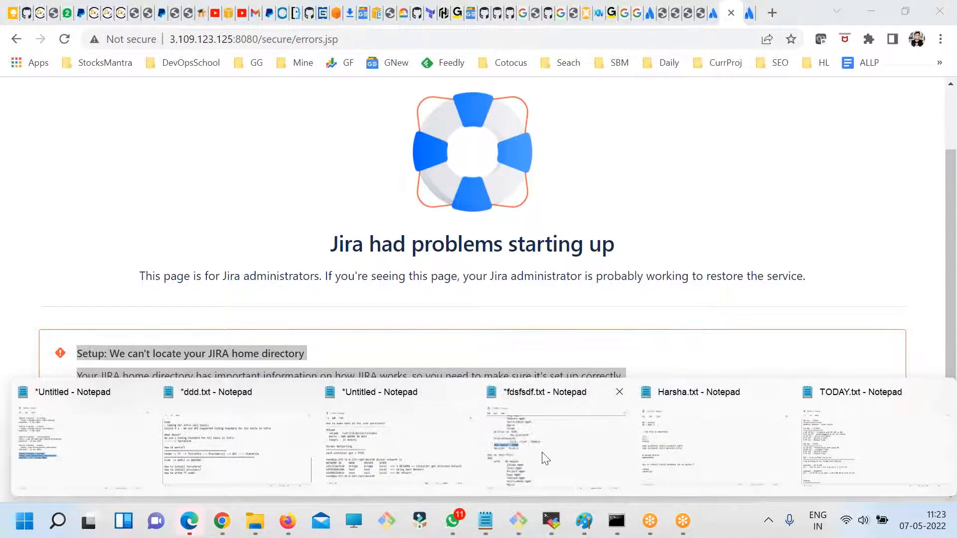
click(509, 447)
scroll(331, 348, down, 10)
click(245, 418)
text(Setup: We can't locate your JIRA home directory Your JIRA home directory has important information on how JIRA works, so you need to make sure it's set up correctly. Review our documentation for more information on setting your JIRA home.  Learn more)
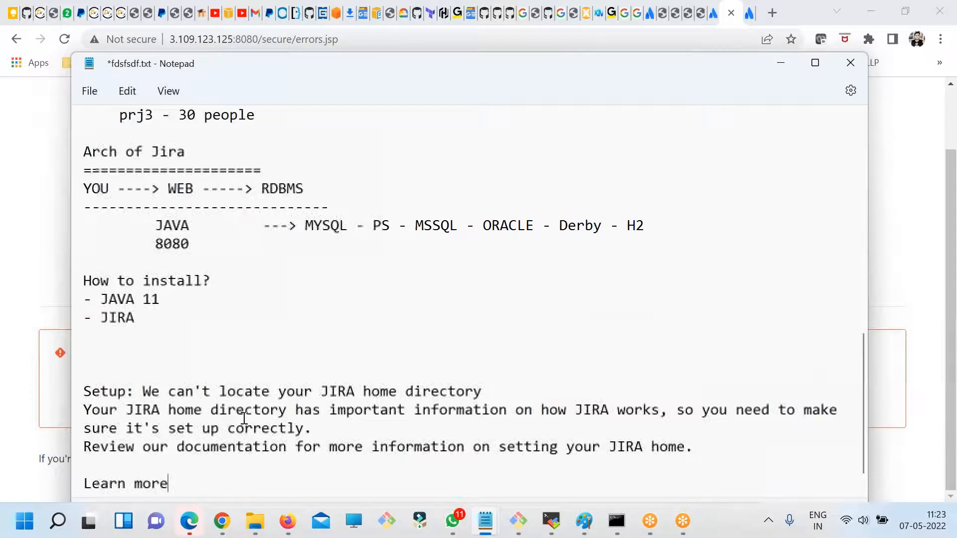
- Delete the "Learn more" line and the blank line above it from the pasted notice
scroll(229, 433, down, 2)
drag(220, 435, 62, 401)
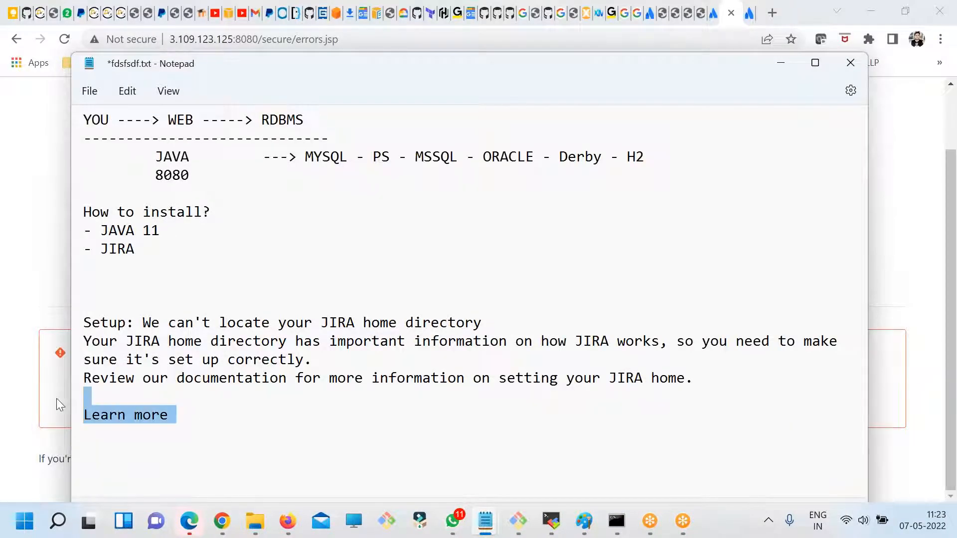
key(BackSpace)
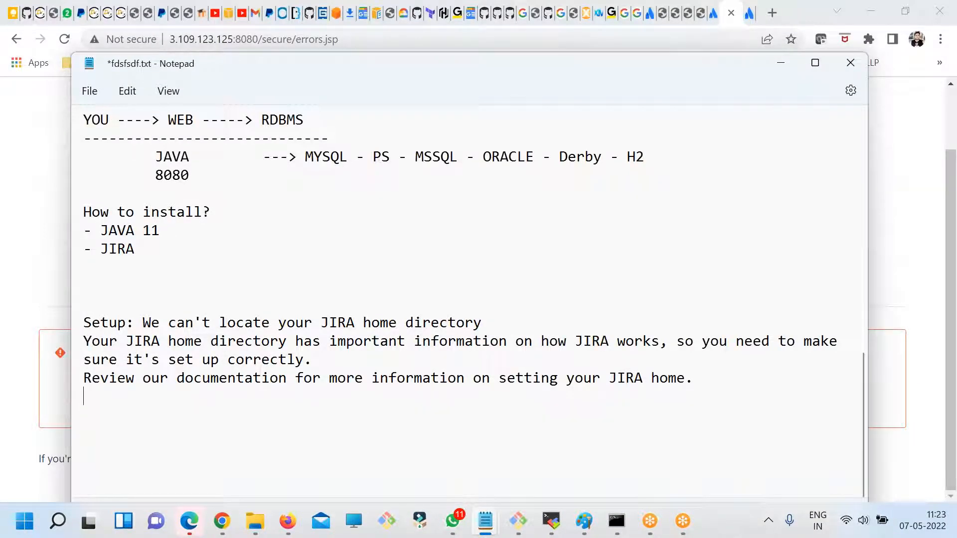
- Highlight "We can't locate your JIRA home directory" in the pasted notice
double_click(339, 326)
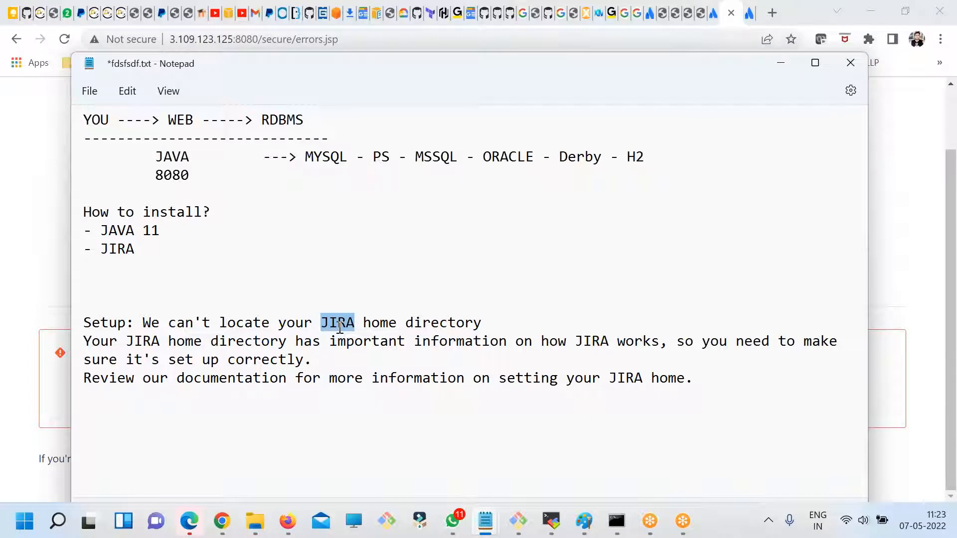
drag(342, 333, 313, 360)
key(ctrl+z)
click(359, 335)
click(474, 323)
drag(481, 324, 142, 323)
- Switch to Chrome, expand the jira-applications.properties method in the Atlassian JIRA home article and highlight the file name jira-application.properties
key(alt+Tab)
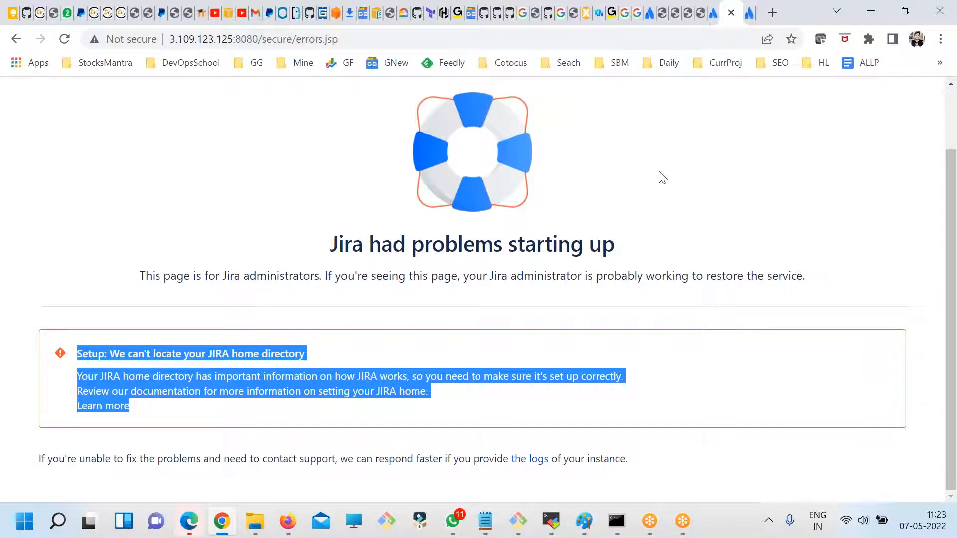
click(747, 13)
scroll(348, 301, up, 6)
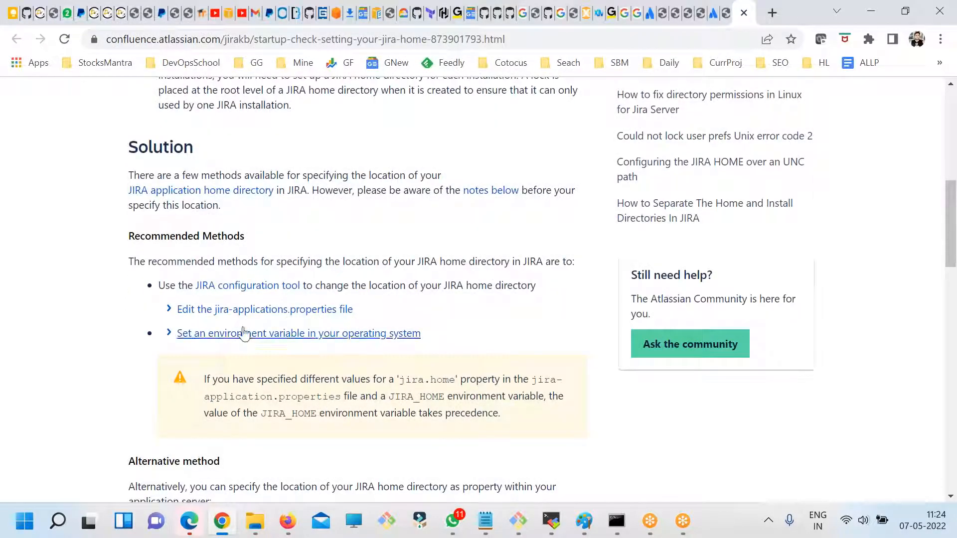
click(171, 310)
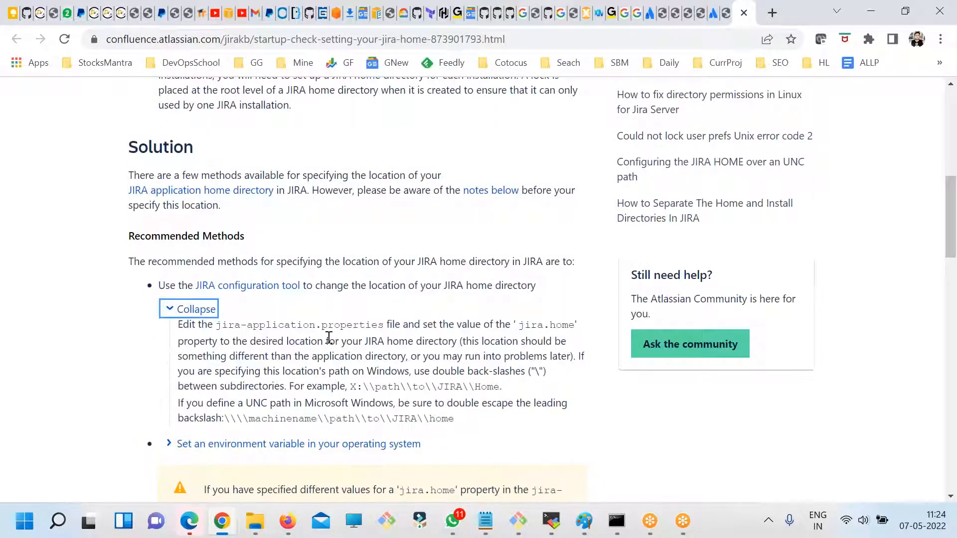
drag(384, 325, 217, 324)
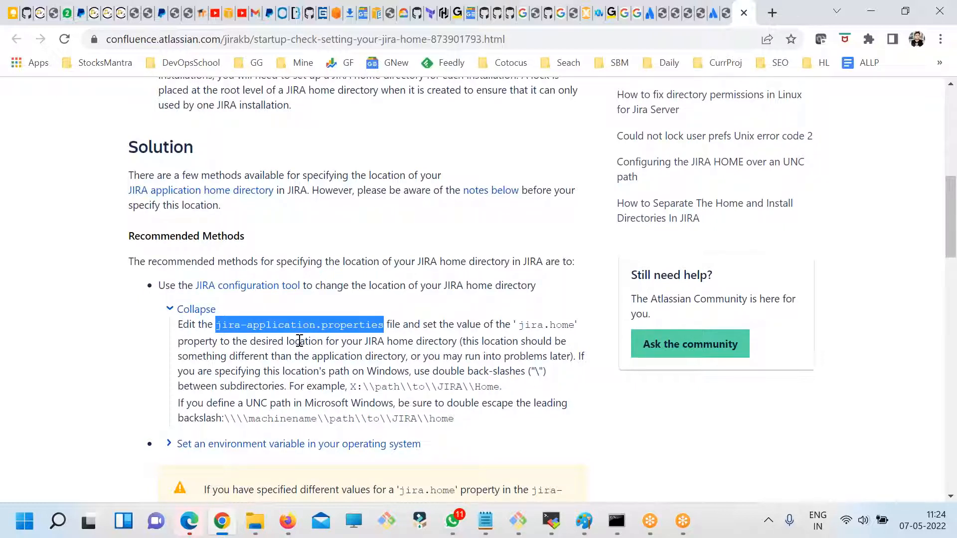
- Expand the environment variable method in the article and read its JIRA_HOME instructions for Windows and Linux
scroll(299, 340, down, 3)
click(169, 294)
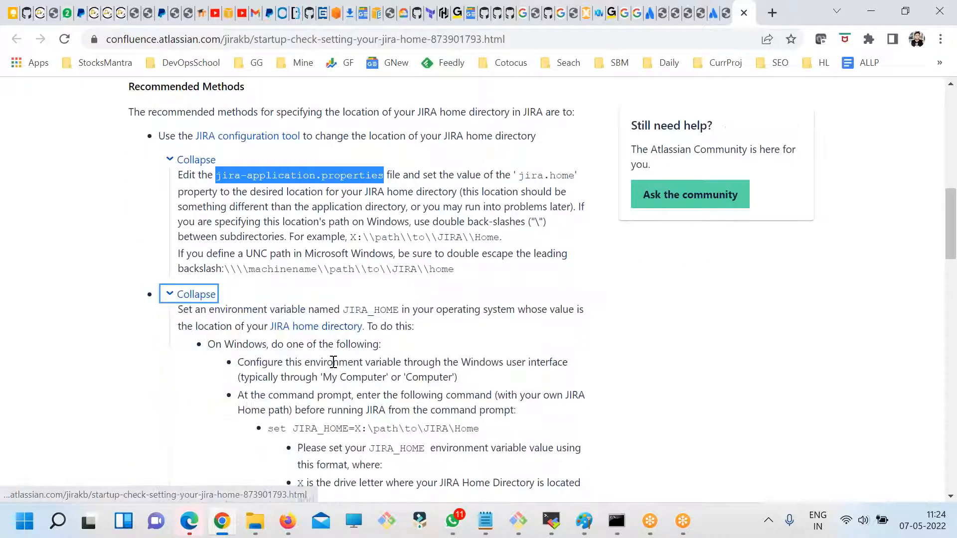
scroll(333, 362, down, 3)
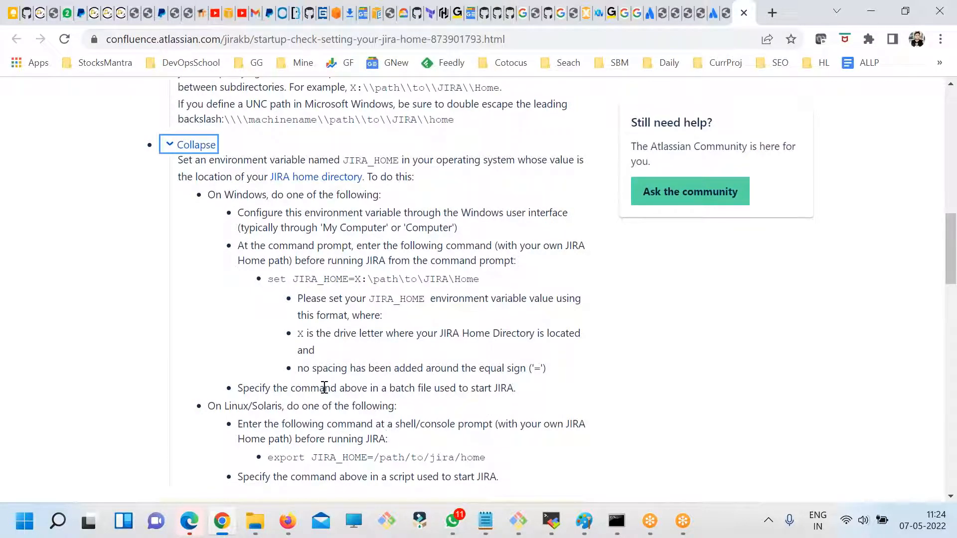
drag(349, 160, 455, 341)
click(454, 348)
- Highlight the Windows command "set JIRA_HOME=X:\path\to\JIRA\Home" and the jira-application.properties file name in the recommended methods
drag(273, 279, 479, 283)
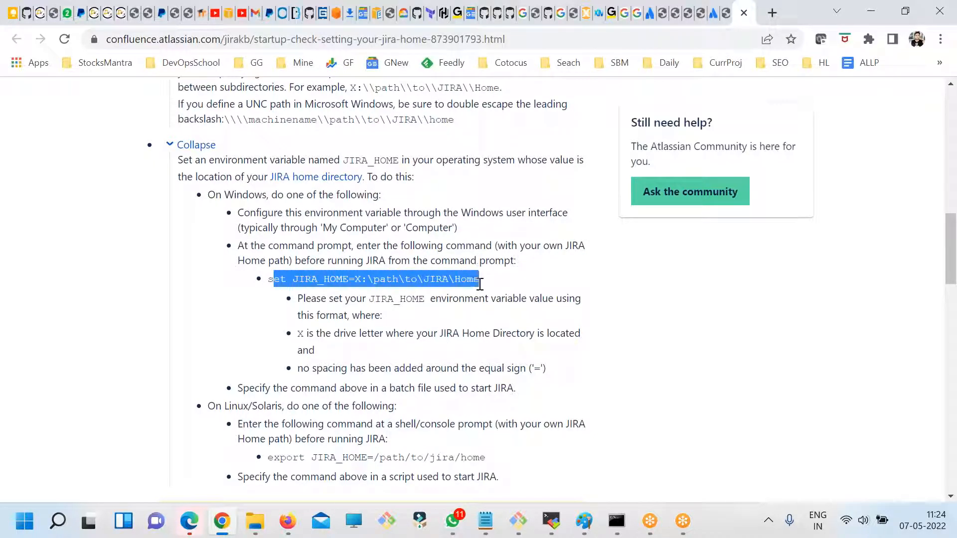
click(480, 280)
drag(268, 279, 454, 299)
click(474, 274)
triple_click(475, 277)
scroll(428, 362, up, 3)
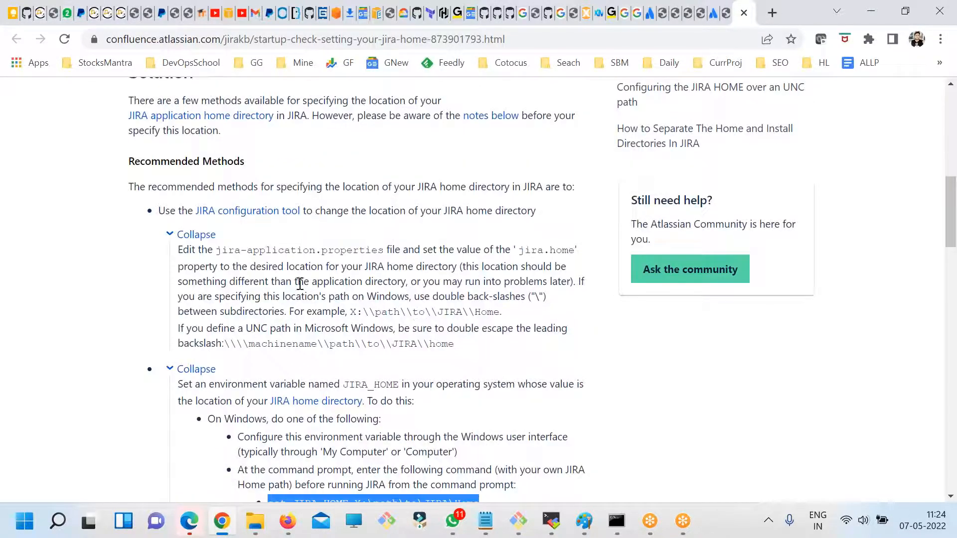
drag(215, 250, 377, 250)
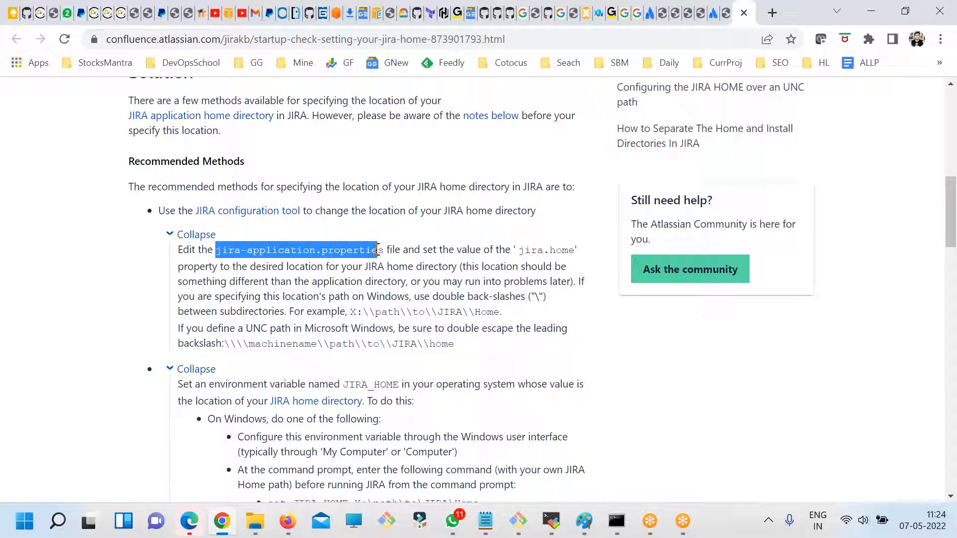
- Highlight the jira.home property, the example Windows path and the jira-application.properties file name in the article's recommended methods
double_click(530, 250)
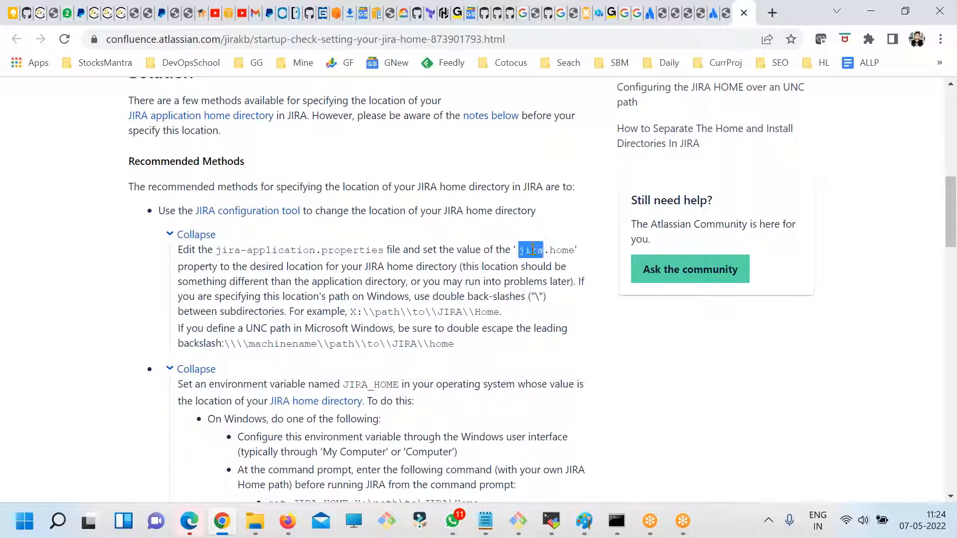
drag(351, 312, 499, 315)
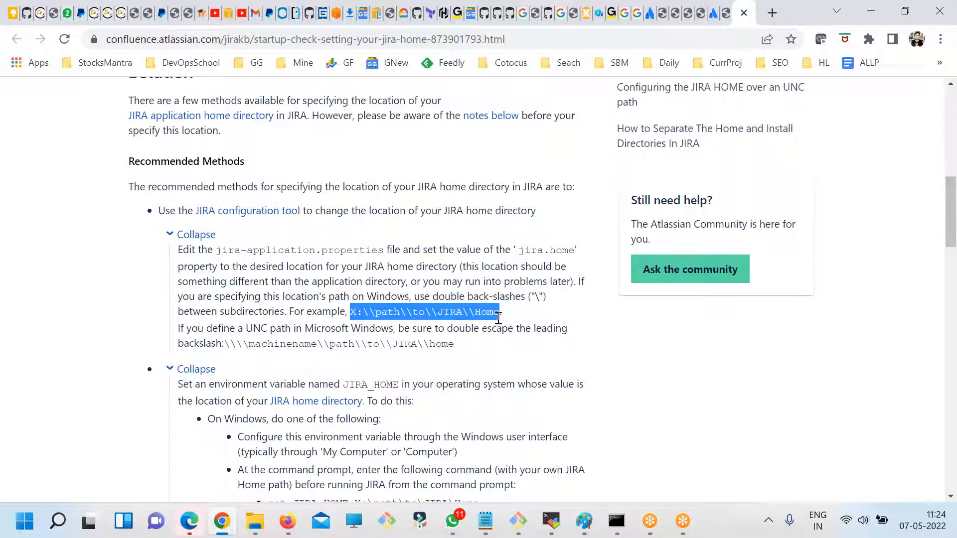
drag(314, 317, 299, 293)
scroll(299, 295, down, 7)
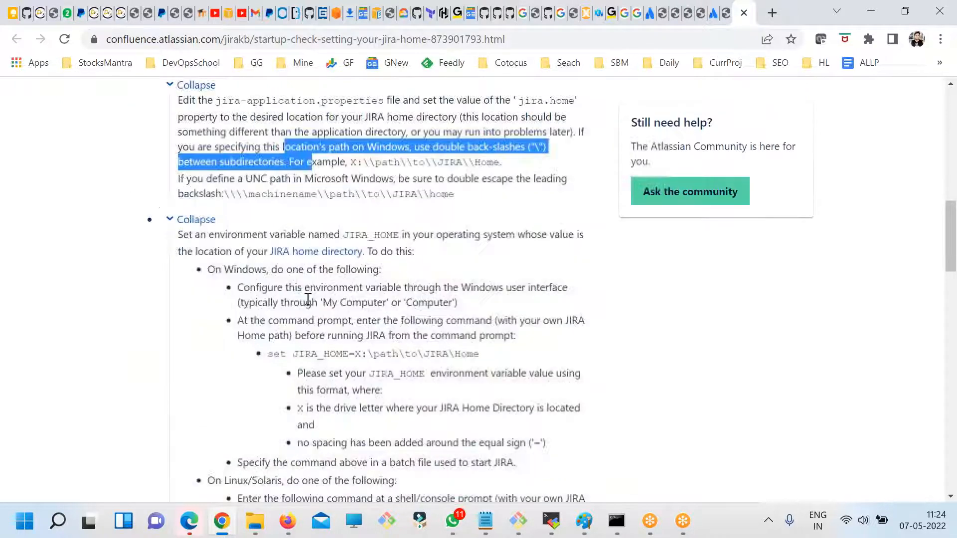
drag(336, 396, 285, 329)
scroll(349, 208, up, 4)
scroll(348, 208, up, 2)
drag(385, 250, 218, 250)
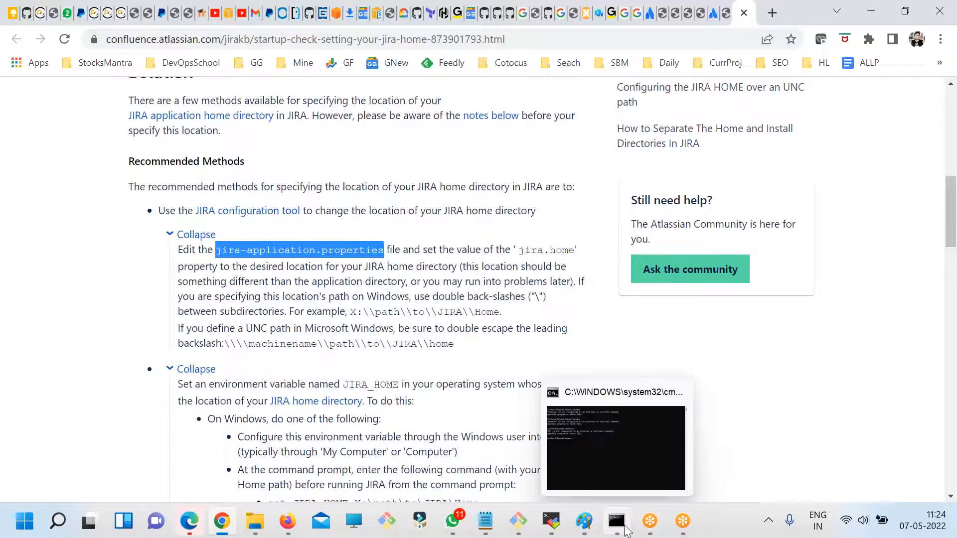
- Switch to the terminal, list the /opt/jira/bin folder and run ./stop-jira.sh to stop Jira
click(518, 521)
text(ls)
key(Return)
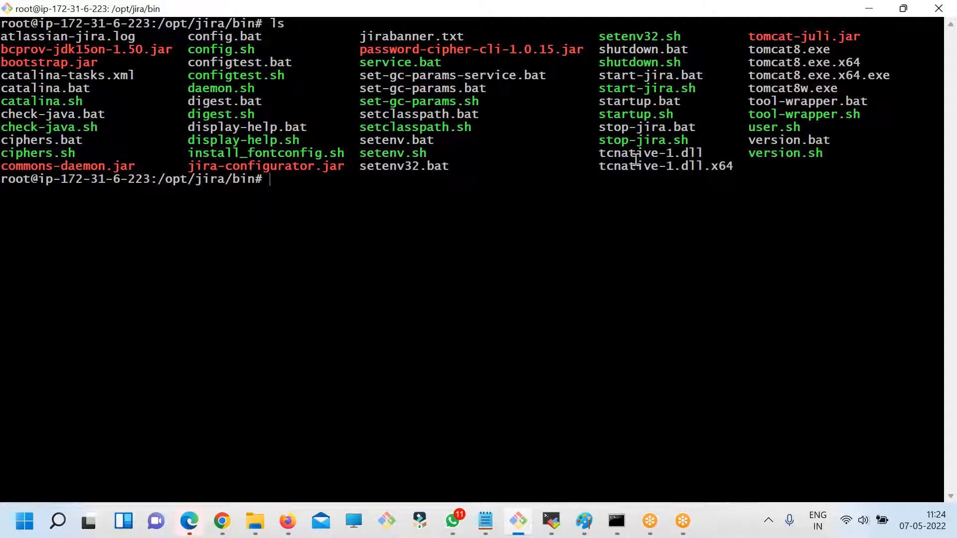
double_click(638, 140)
key(super+c)
text(./)
right_click(533, 95)
click(543, 150)
key(Return)
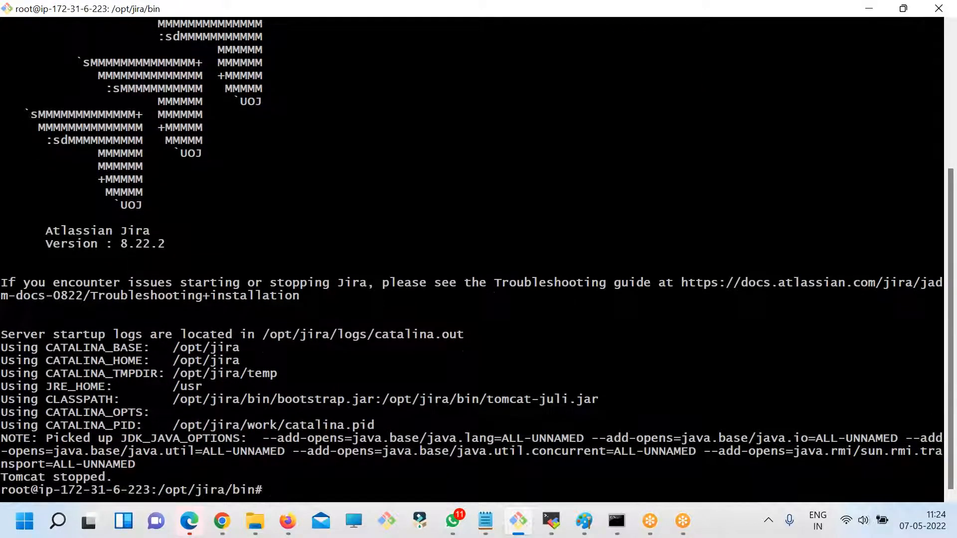
- Reset the terminal, relist the bin folder, then move up to /opt/jira and list its contents
key(Return)
key(Return)
key(alt+F8)
text(ls)
key(Return)
text(cd ..)
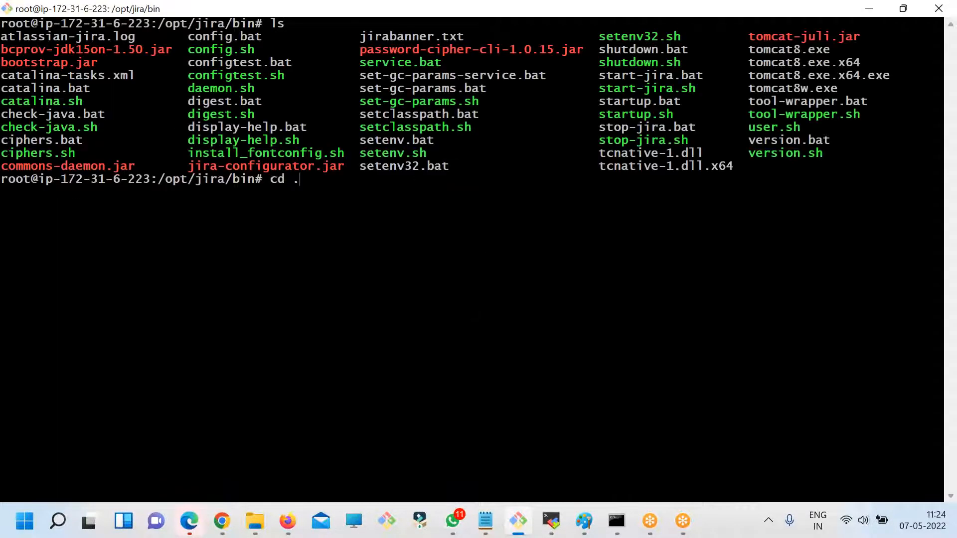
key(Return)
text(ls)
key(Return)
- Check the file name in the article, then search /opt/jira with "find . -name jira-application.properties"
key(alt+Tab)
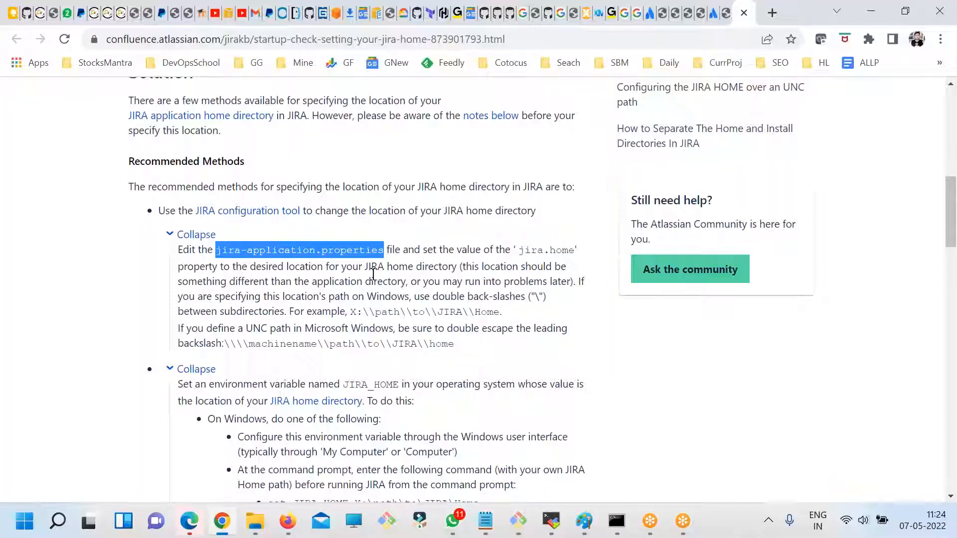
key(alt+Tab)
text(find)
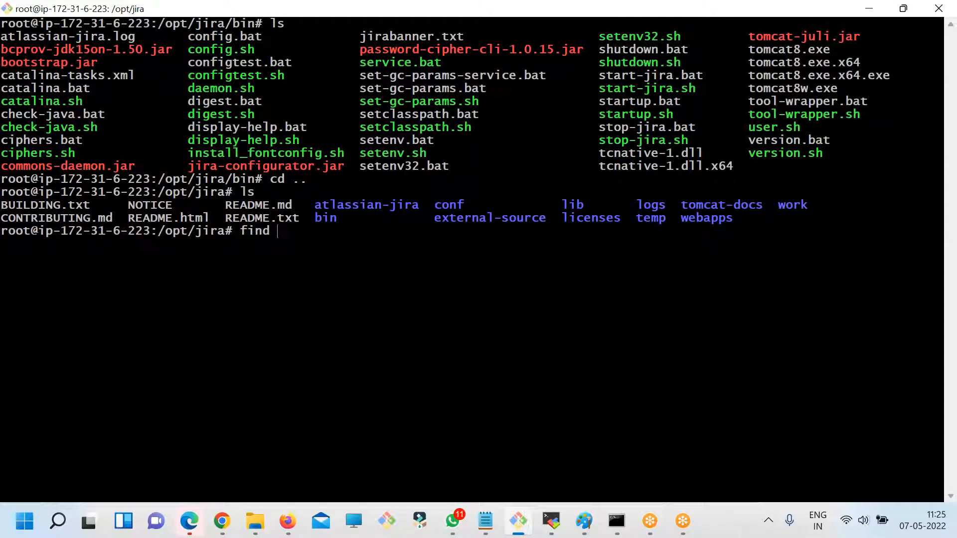
text( . - bam)
key(BackSpace)
key(BackSpace)
key(BackSpace)
text(name)
right_click(377, 248)
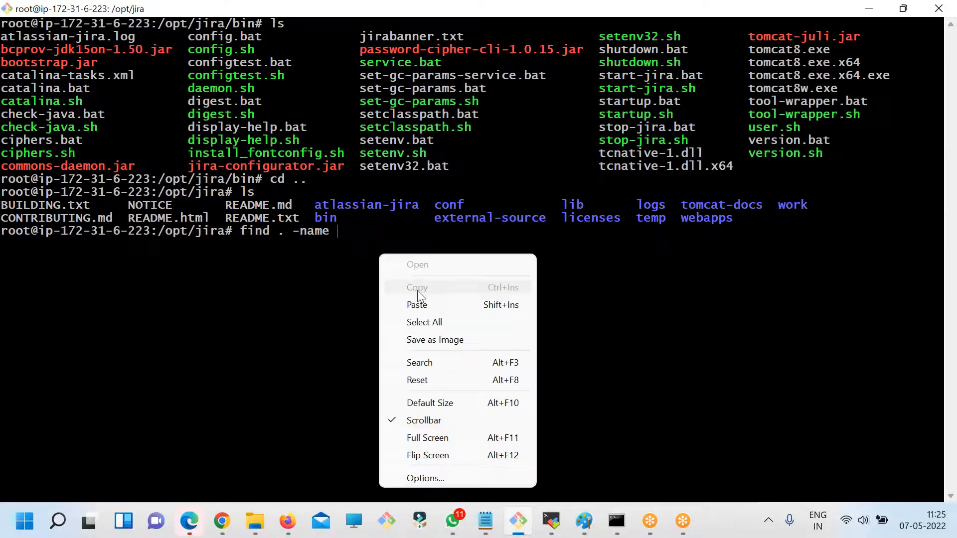
click(427, 305)
key(Return)
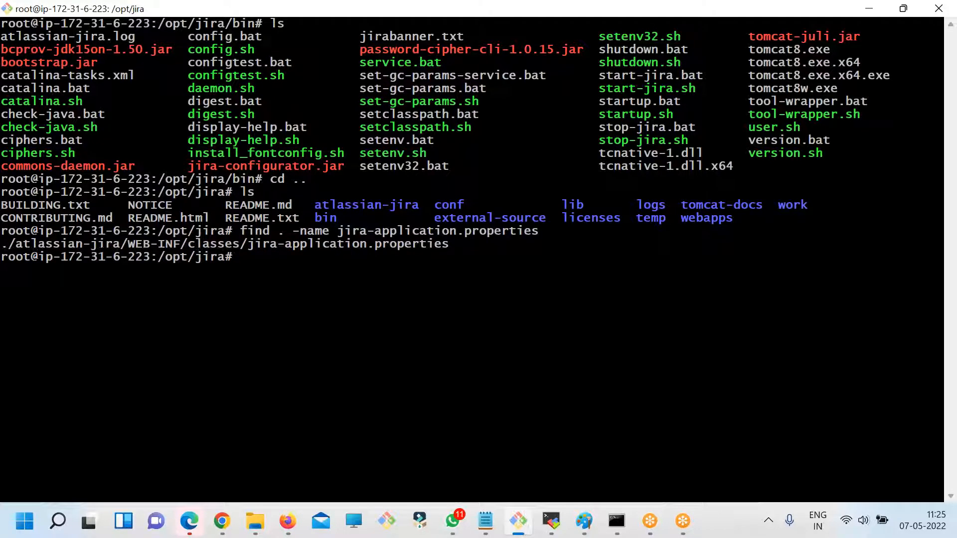
double_click(320, 236)
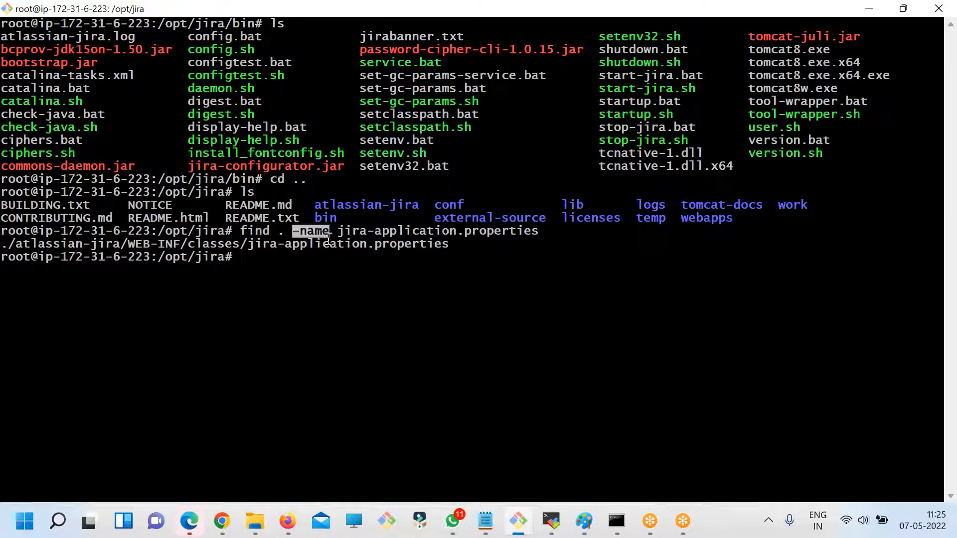
triple_click(330, 244)
text(vi)
right_click(344, 220)
triple_click(238, 272)
key(ctrl+c)
- Print the current working directory and highlight the printed path
text(pw)
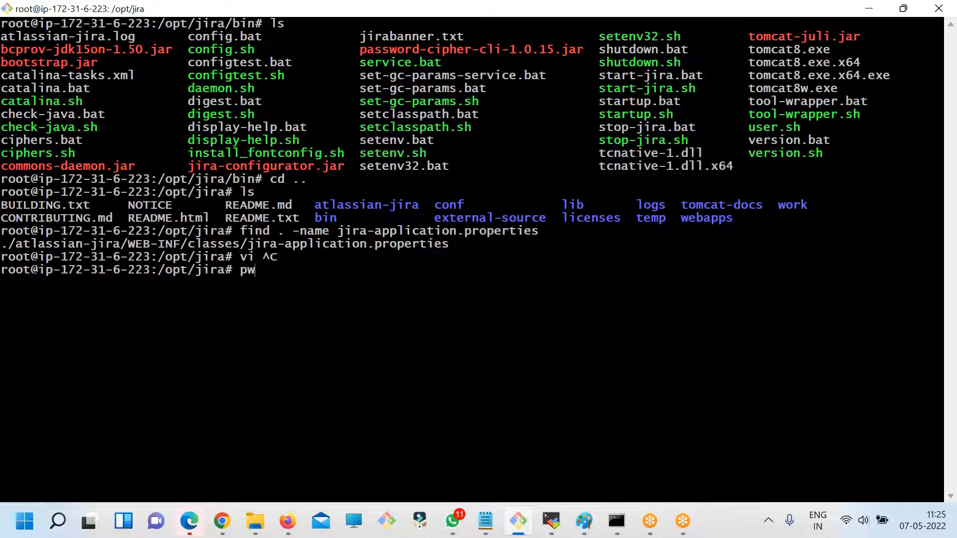
text(d)
key(Return)
triple_click(60, 283)
- Change into the atlassian-jira folder, list its contents and print its full path
text(cd a)
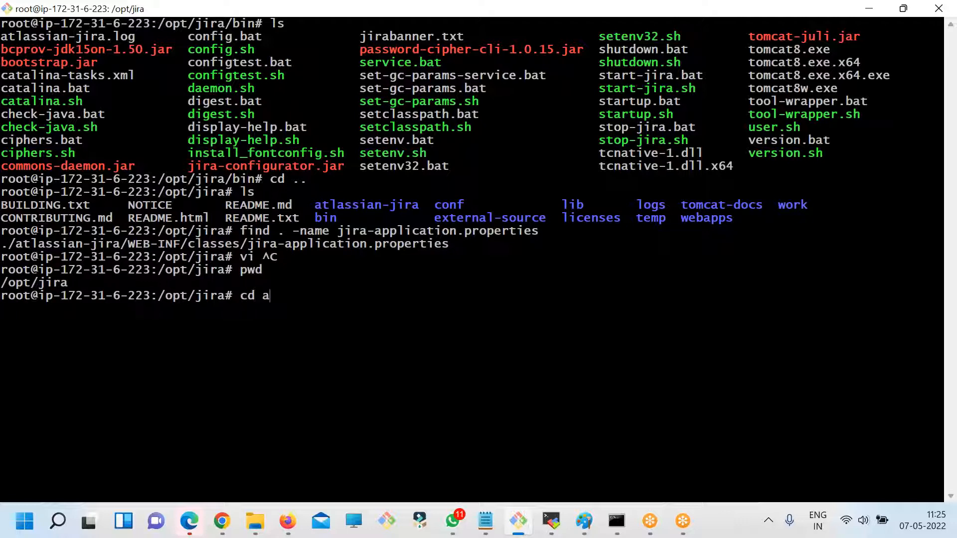
key(Tab)
key(Return)
text(ls)
key(Return)
text(po)
key(BackSpace)
text(wd)
key(Return)
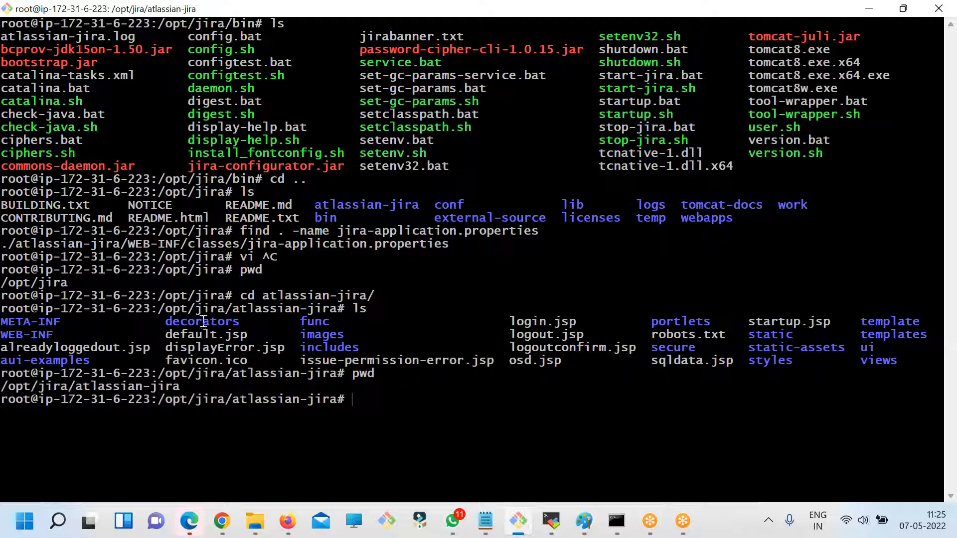
- Copy the path from the find output and open ./atlassian-jira/WEB-INF/classes/jira-application.properties in vi from the atlassian-jira folder
triple_click(318, 245)
drag(248, 243, 448, 243)
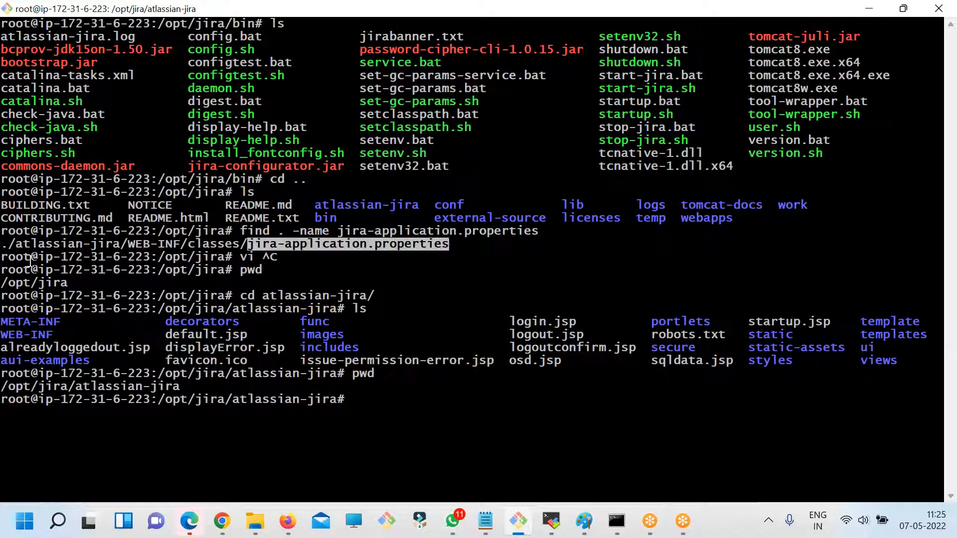
drag(3, 244, 443, 242)
text(vi)
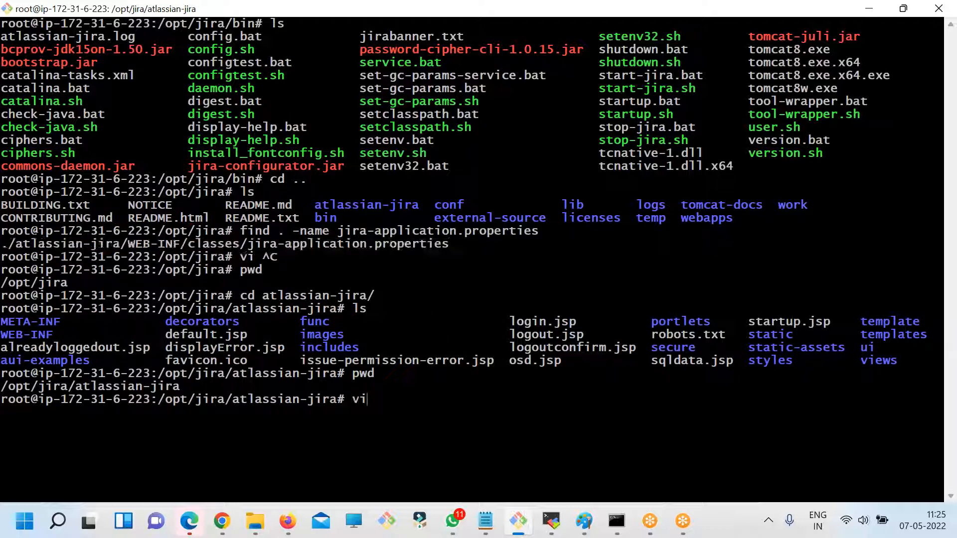
right_click(389, 260)
click(413, 277)
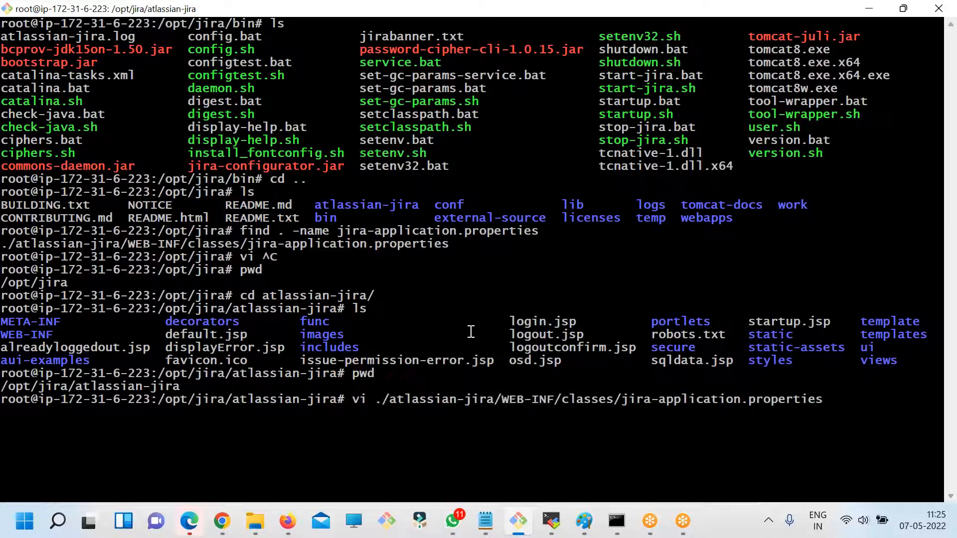
double_click(66, 386)
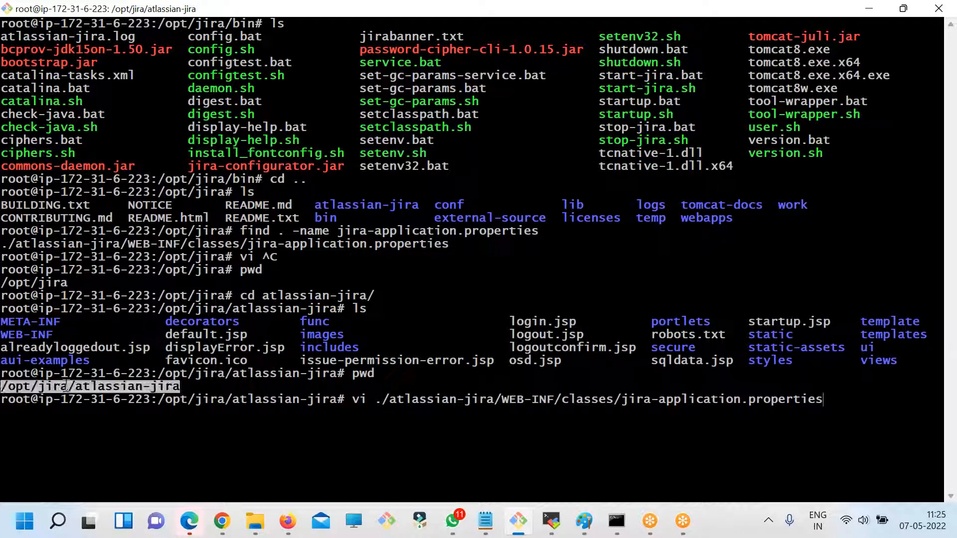
key(Return)
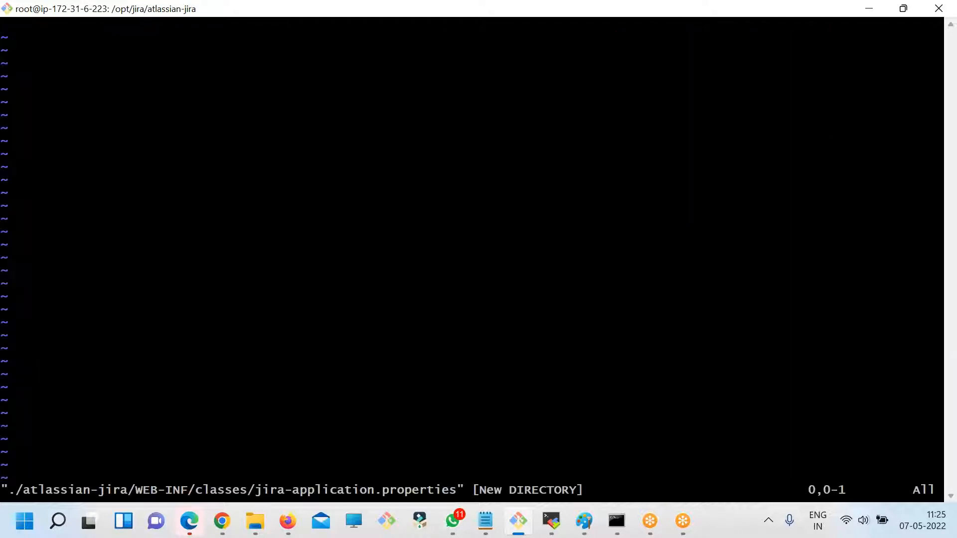
- Start entering "jir" in vi after checking the property name in the article, then quit without saving
key(i)
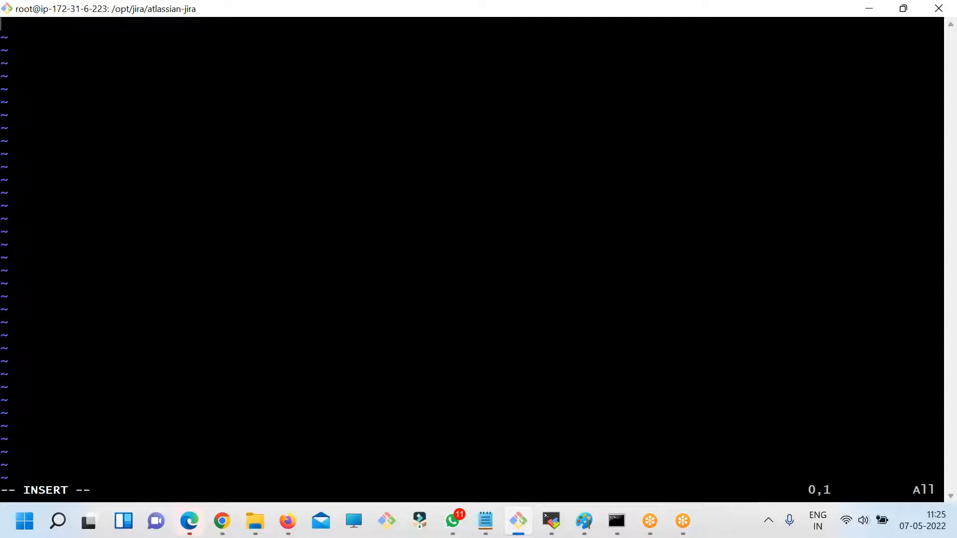
key(alt+Tab)
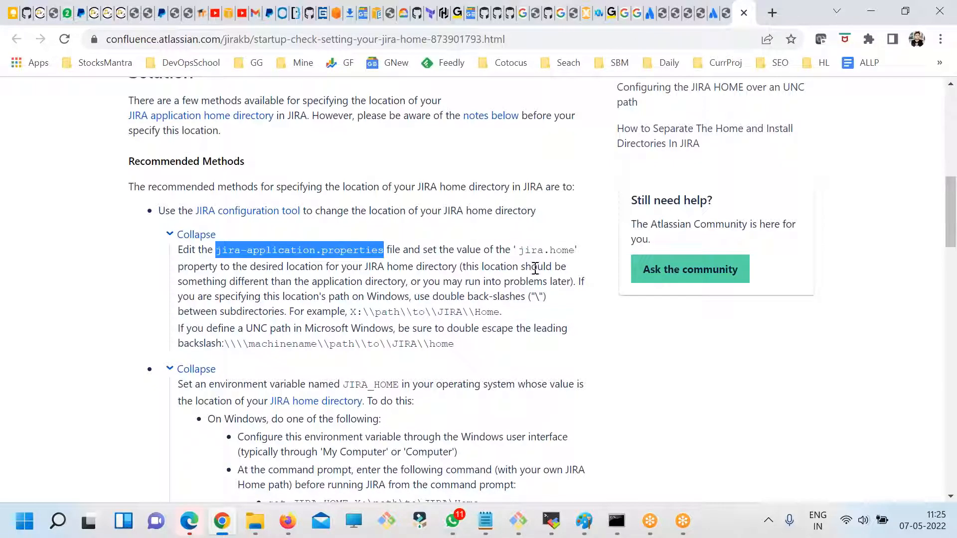
key(alt+Tab)
text(jir)
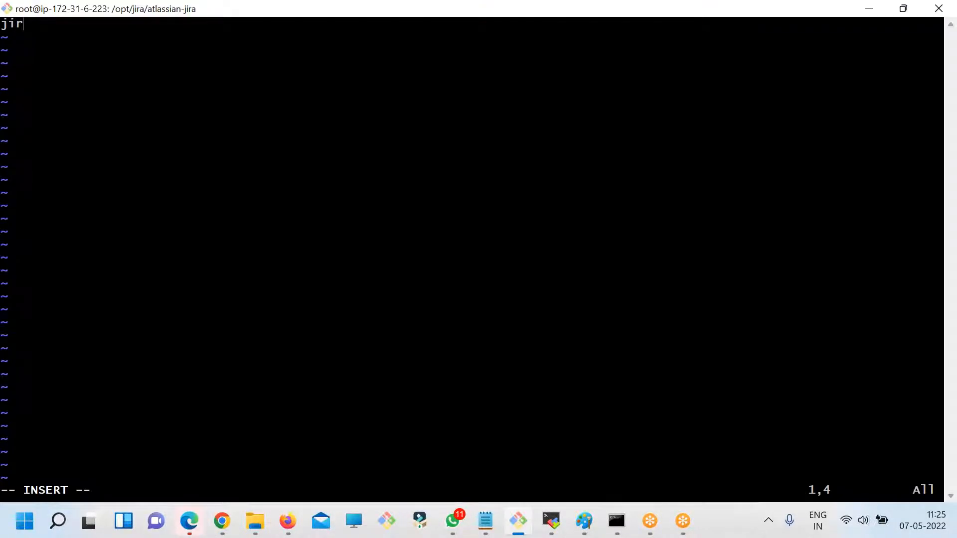
key(Escape)
text(:)
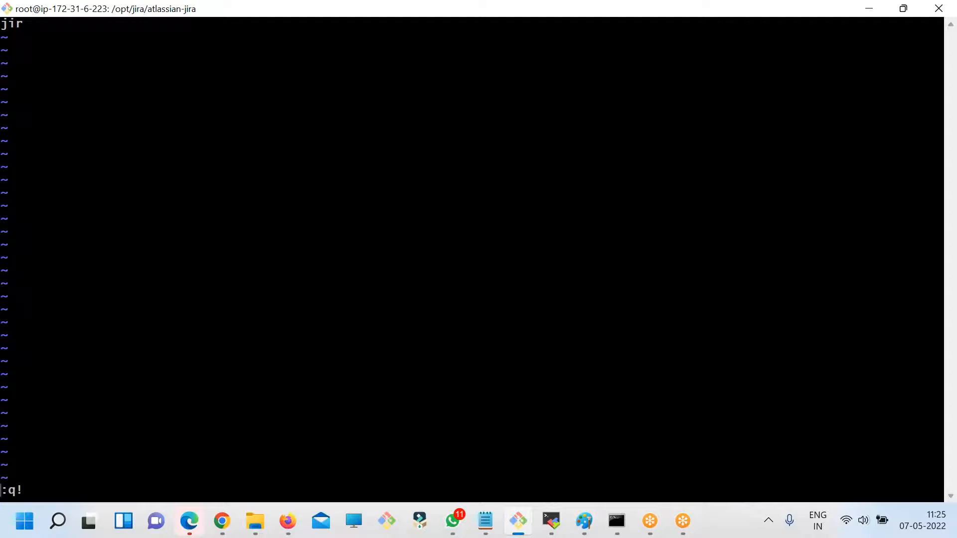
text(q!)
key(Return)
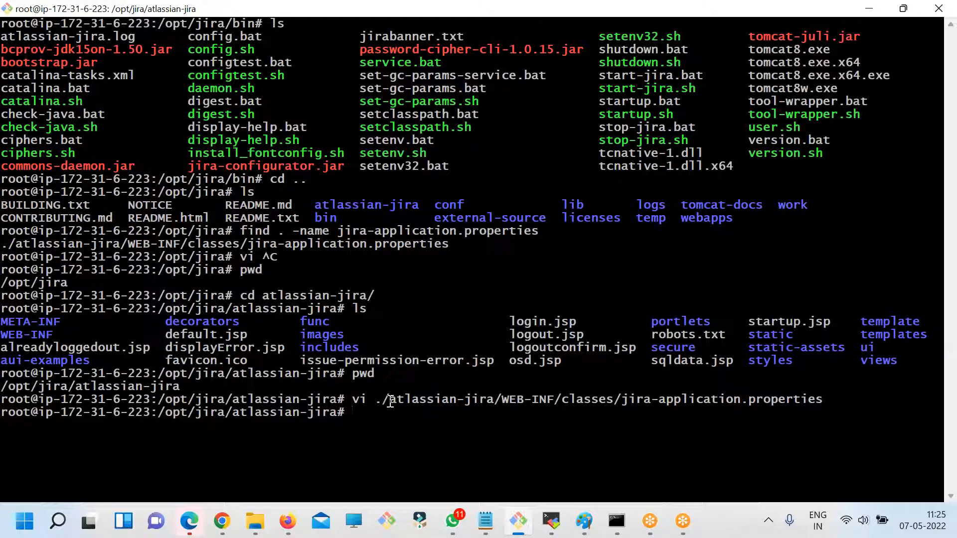
- Retry opening atlassian-jira/WEB-INF/classes/jira-application.properties in vi without the leading "./", then quit without saving
key(Up)
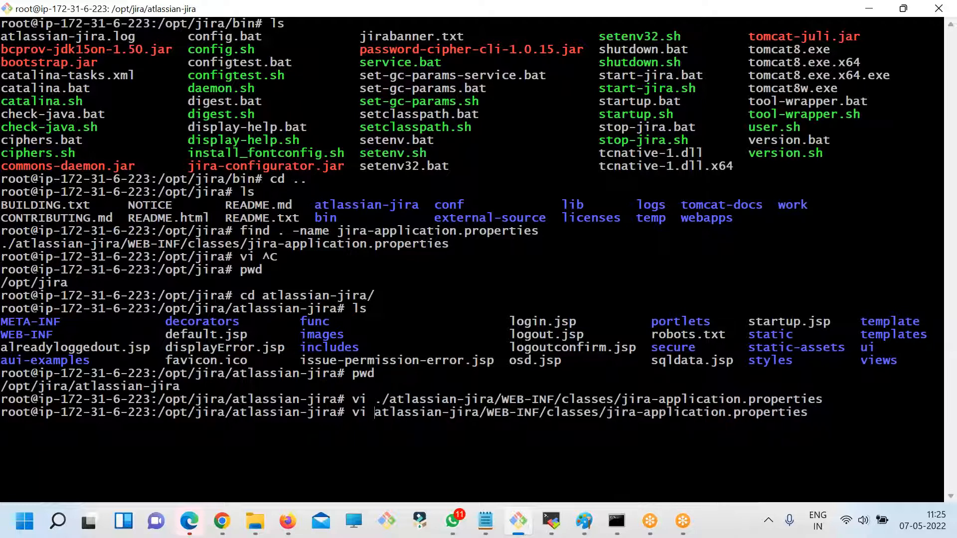
key(Return)
key(shift+colon)
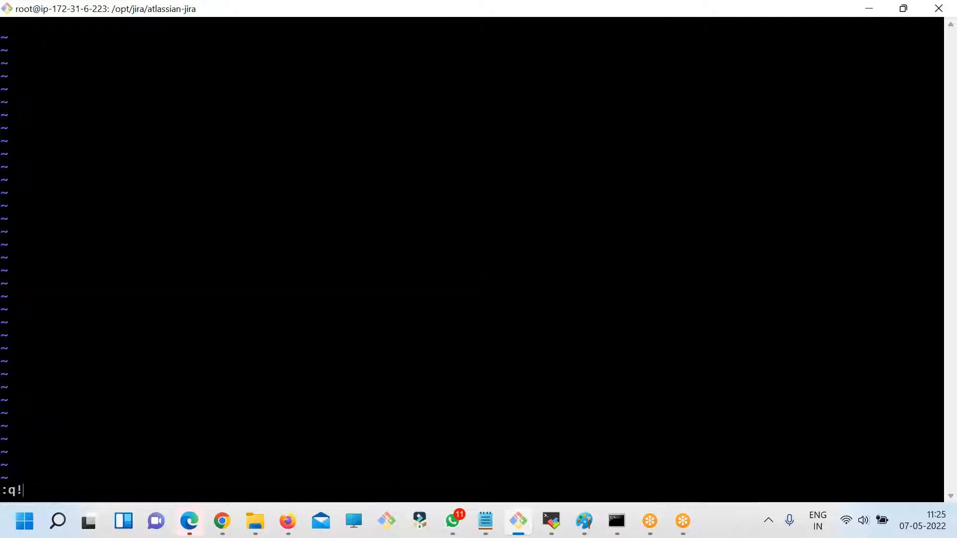
key(Return)
- Check with ls whether atlassian-jira/WEB-INF/classes/jira-application.properties exists relative to the current folder
double_click(418, 412)
key(super+c)
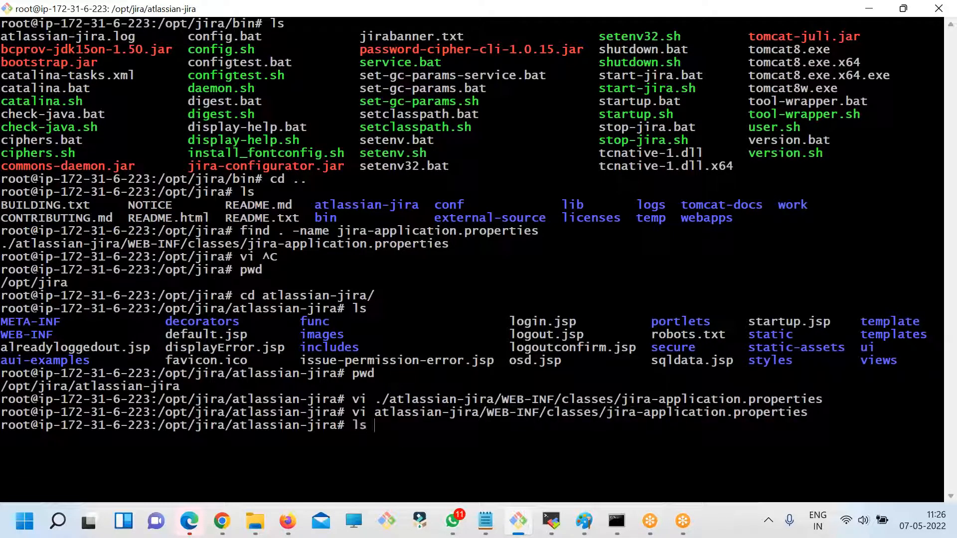
right_click(399, 305)
click(423, 124)
key(Return)
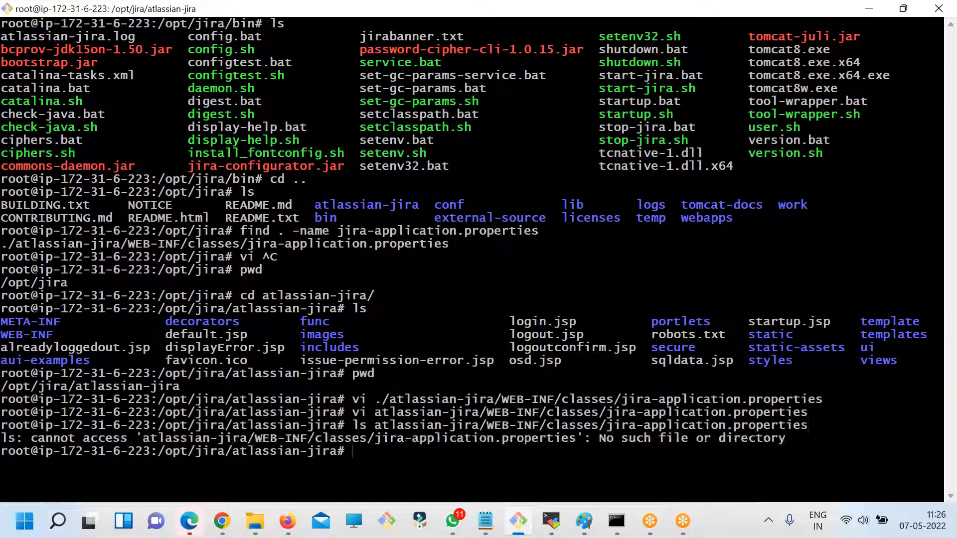
key(Up)
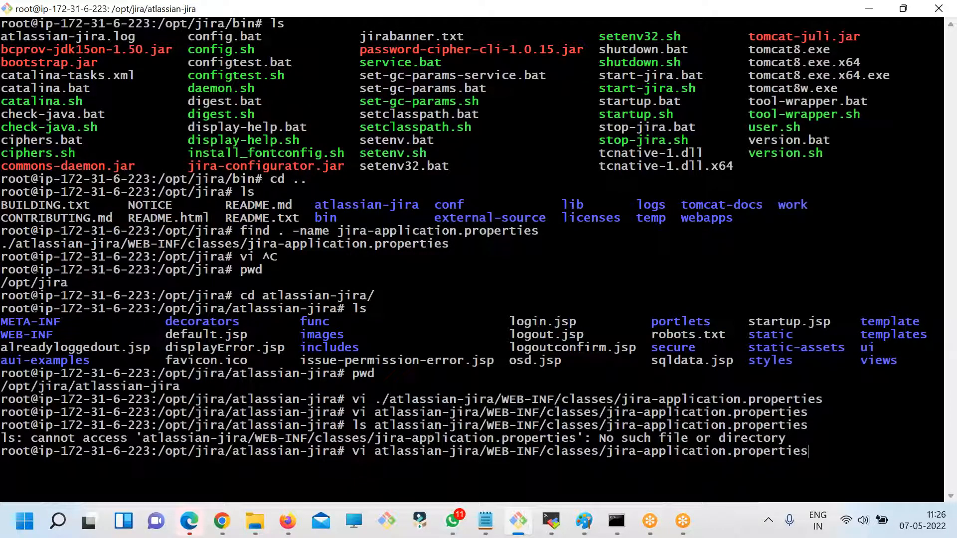
key(ctrl+c)
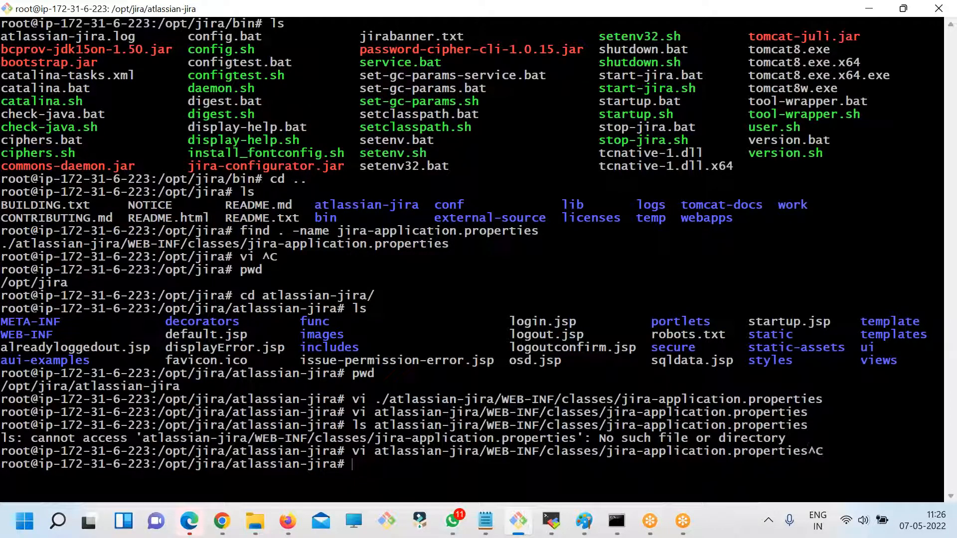
- Go back up to /opt/jira and list its contents on a cleared terminal
triple_click(178, 245)
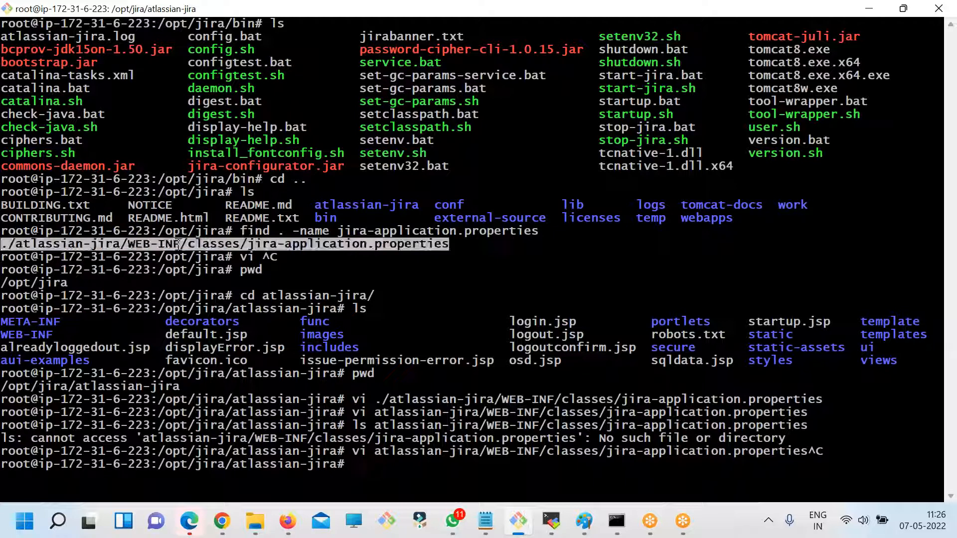
double_click(213, 232)
text(cd .)
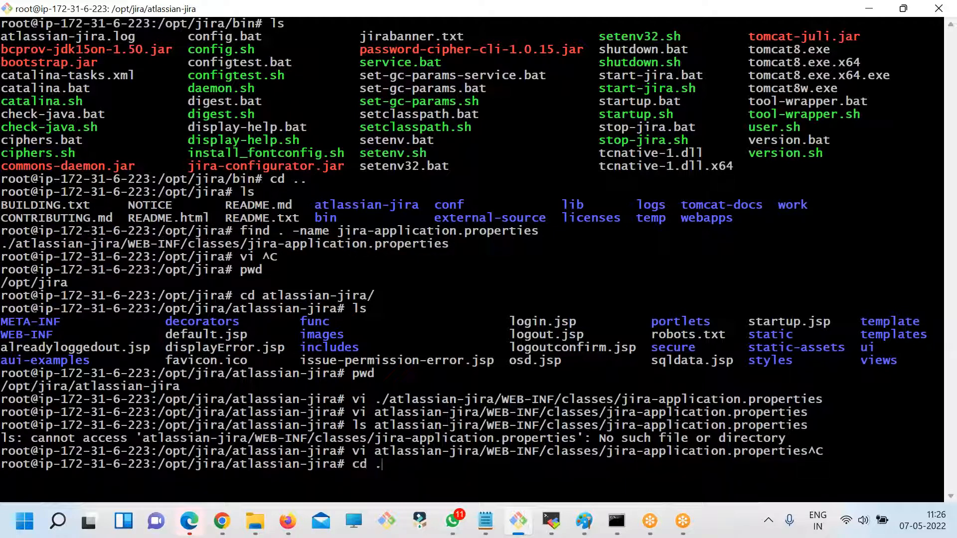
text(.)
key(Return)
text(cledar)
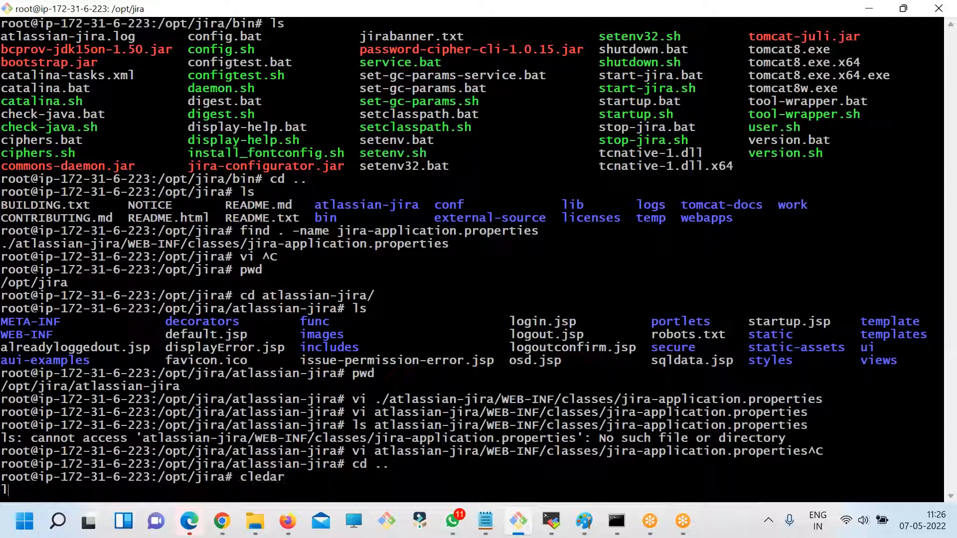
text(s)
key(Return)
text(cl)
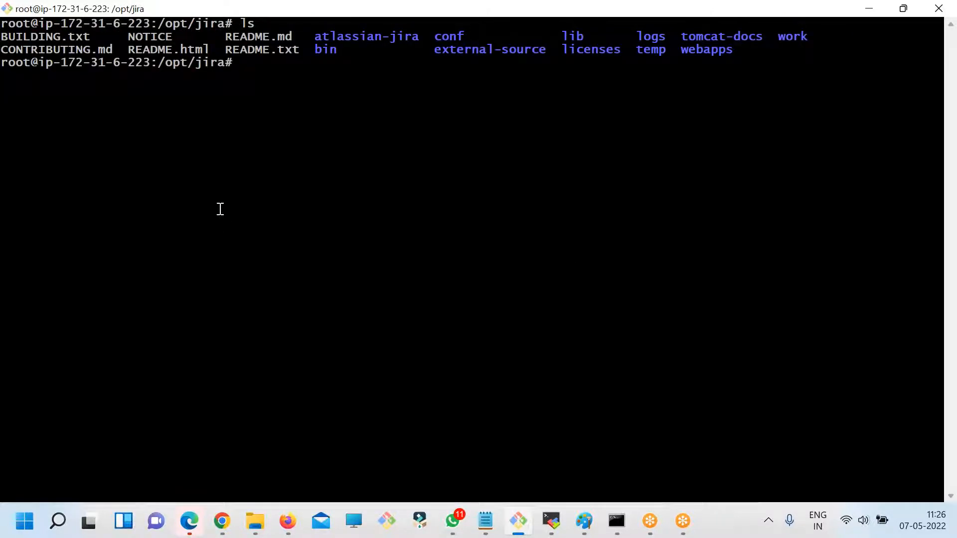
- Copy the folder name atlassian-jira from the terminal listing into the fdsfsdf.txt notes, below the Jira home error text
double_click(371, 35)
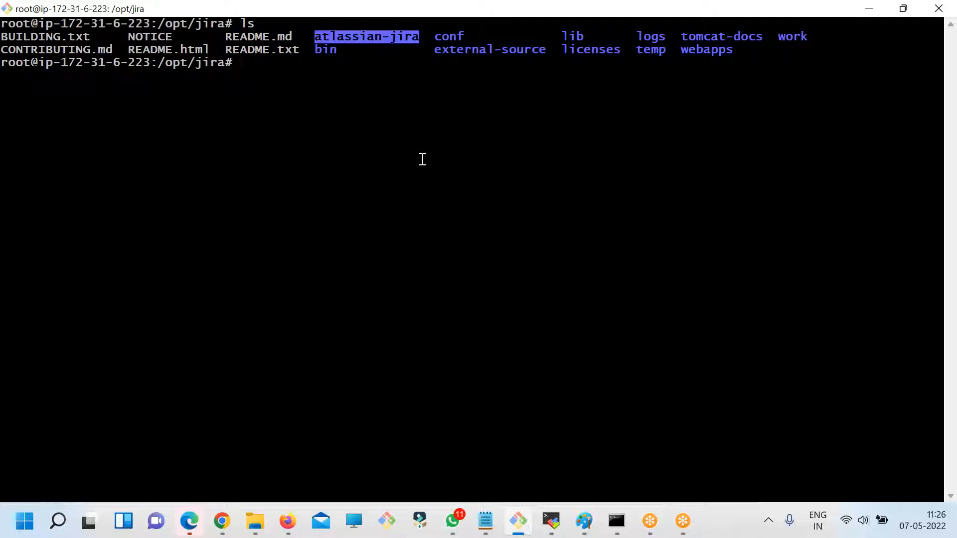
key(super+r)
click(485, 520)
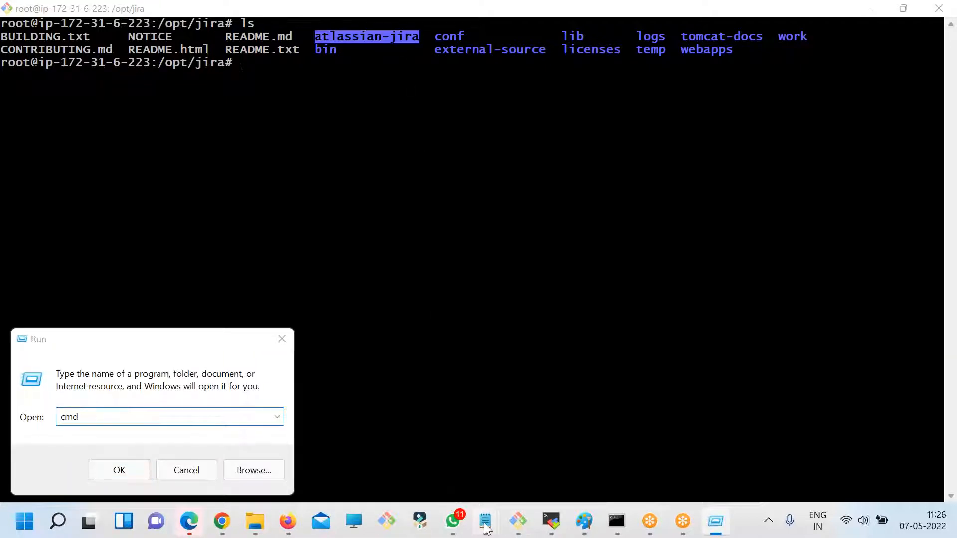
click(536, 459)
click(612, 398)
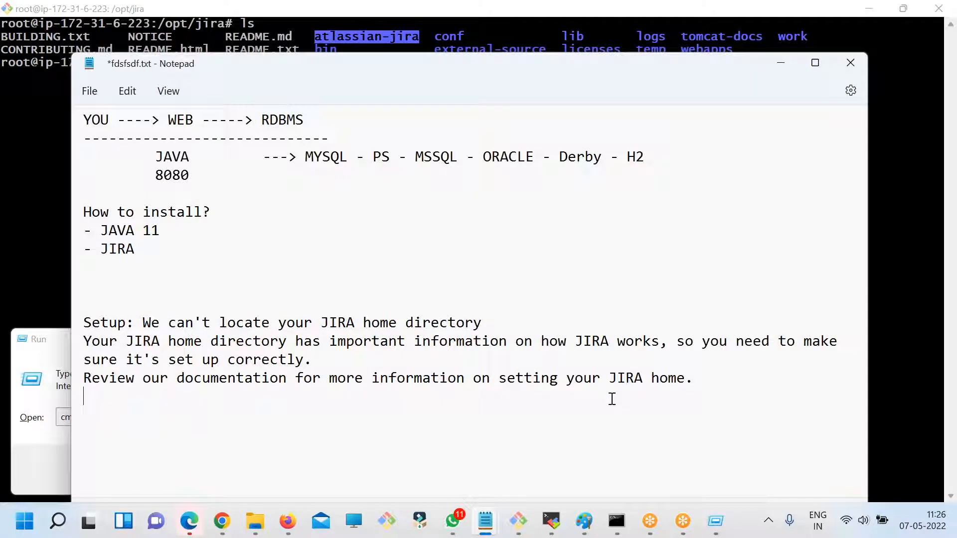
key(ctrl+v)
click(711, 372)
key(Return)
- Print the terminal's working directory, prefix the noted folder name with it to form /opt/jira/atlassian-jira, and copy the full path
key(Return)
key(alt+Tab)
click(337, 47)
text(pwd)
key(Return)
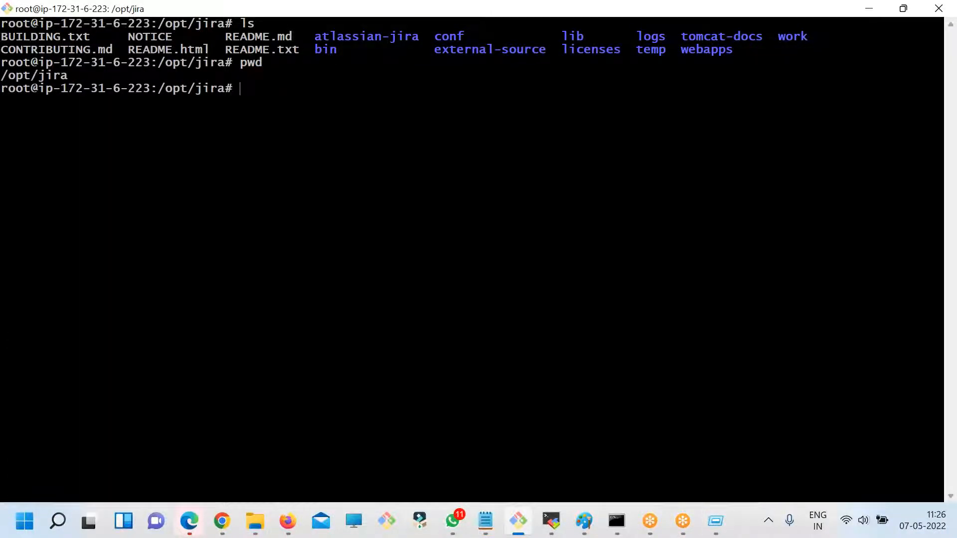
drag(1, 75, 68, 76)
key(alt+Tab)
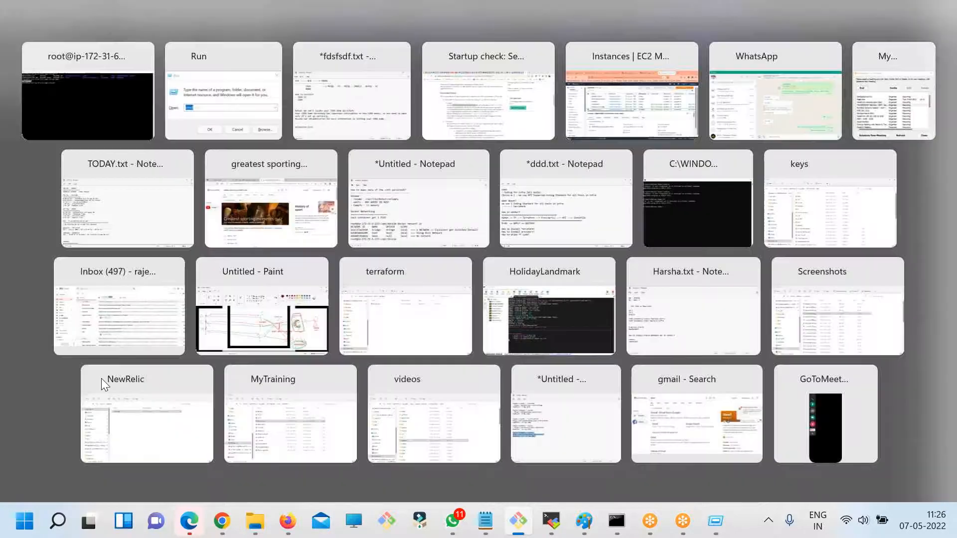
click(175, 476)
mouse_move(485, 521)
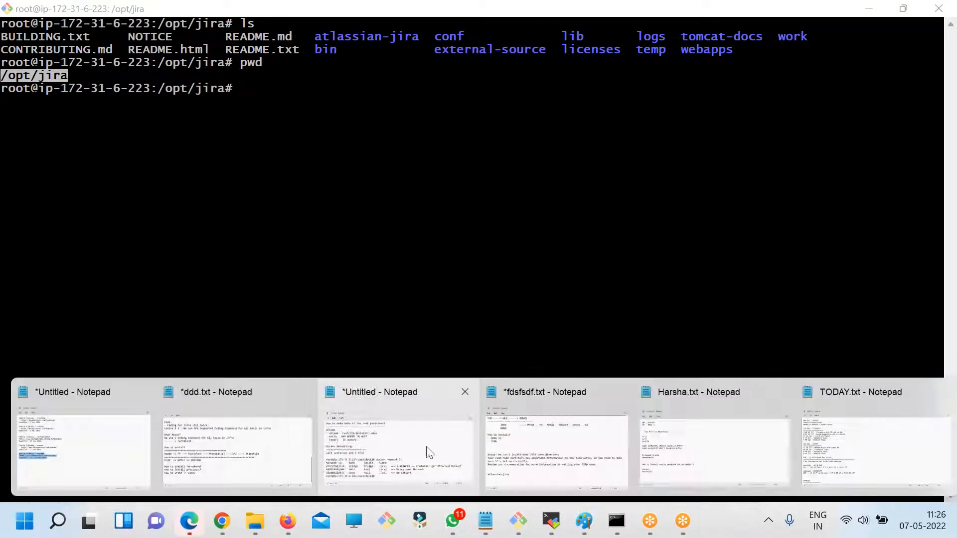
click(554, 446)
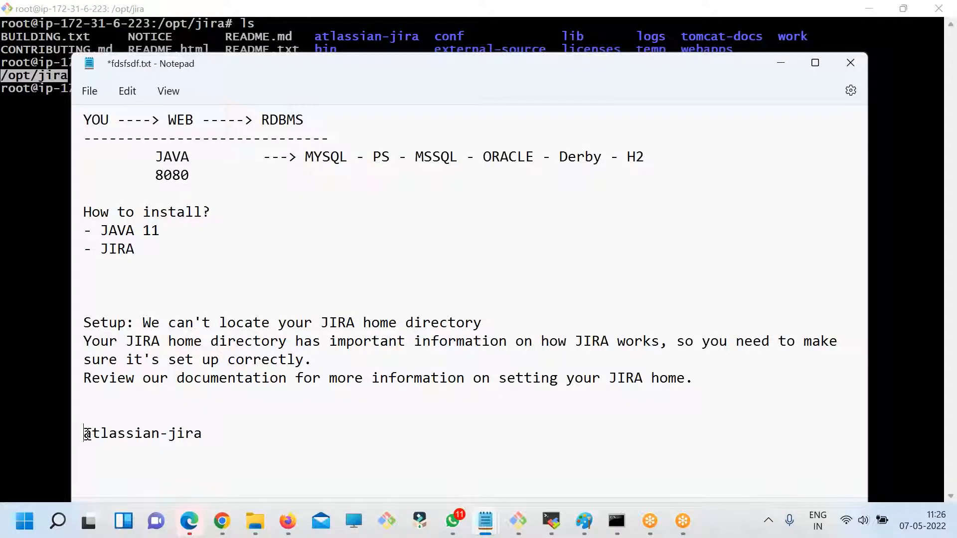
text(/opt/jira)
text(/)
drag(309, 437, 38, 431)
- Clear and relist /opt/jira in the terminal, and reopen atlassian-jira/WEB-INF/classes/jira-application.properties in vi
key(alt+Tab)
click(403, 274)
text(cle)
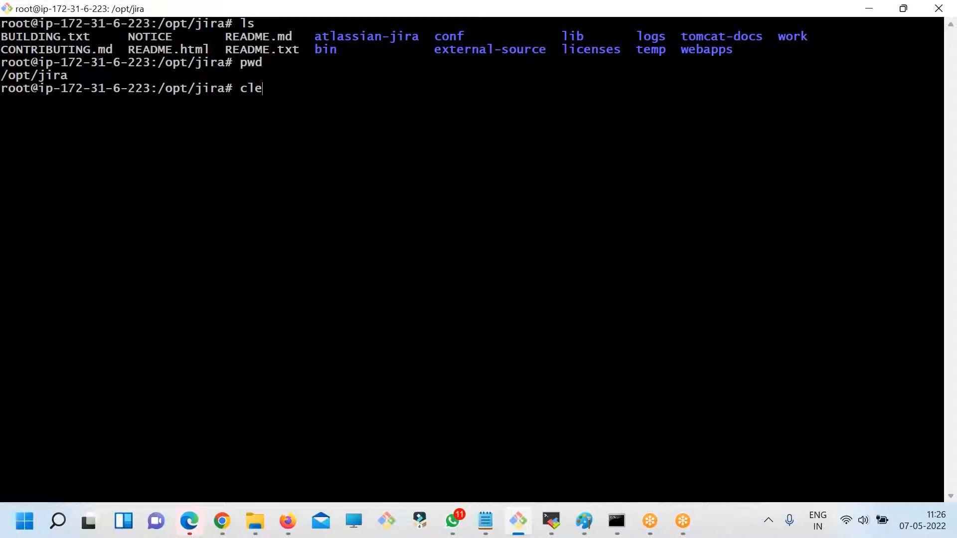
text(ar)
key(Return)
text(ls)
key(Return)
key(Up)
key(Up)
key(Up)
key(Up)
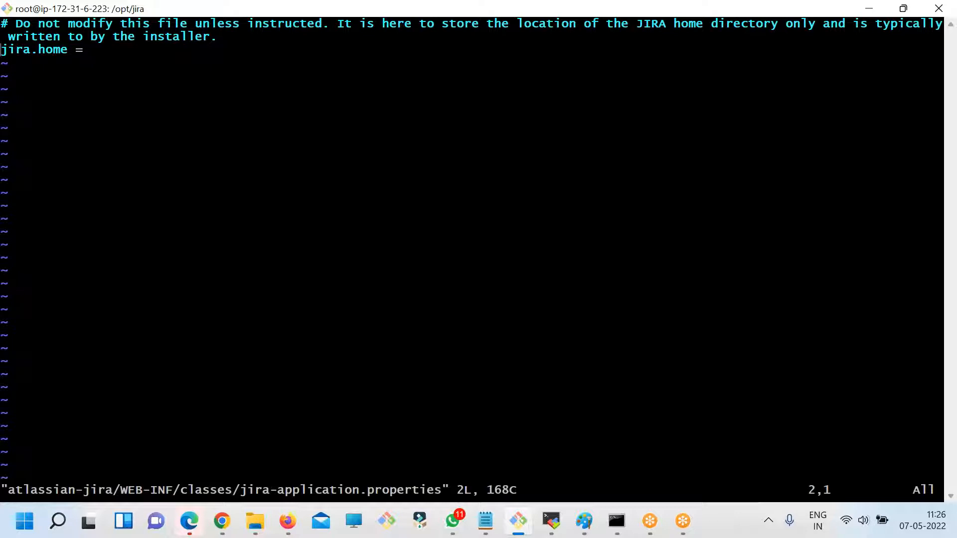
- Set jira.home to the noted path /opt/jira/atlassian-jira in the properties file, and save and quit vi
key(i)
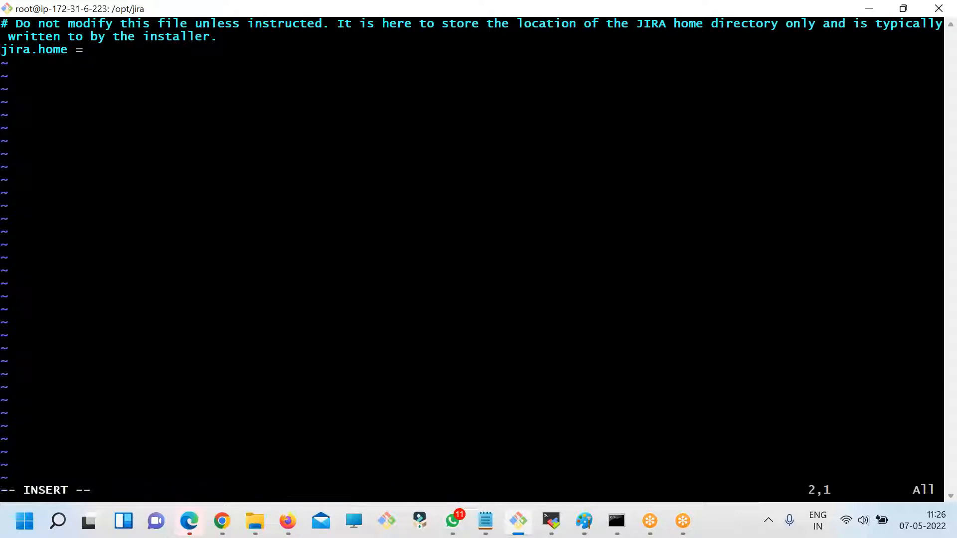
text(A)
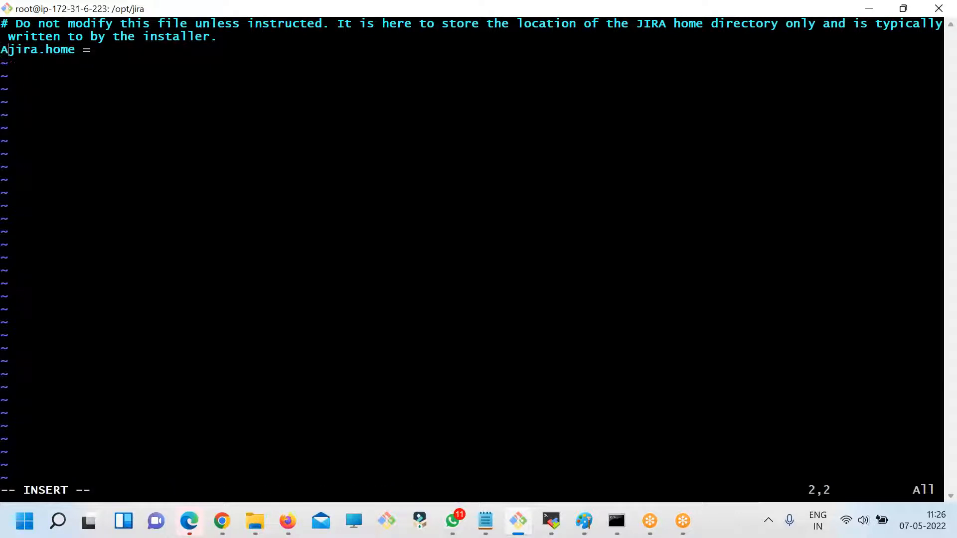
key(BackSpace)
key(Right)
key(Right)
key(Right)
key(Right)
key(Right)
key(Right)
key(Right)
key(Right)
key(Right)
key(Right)
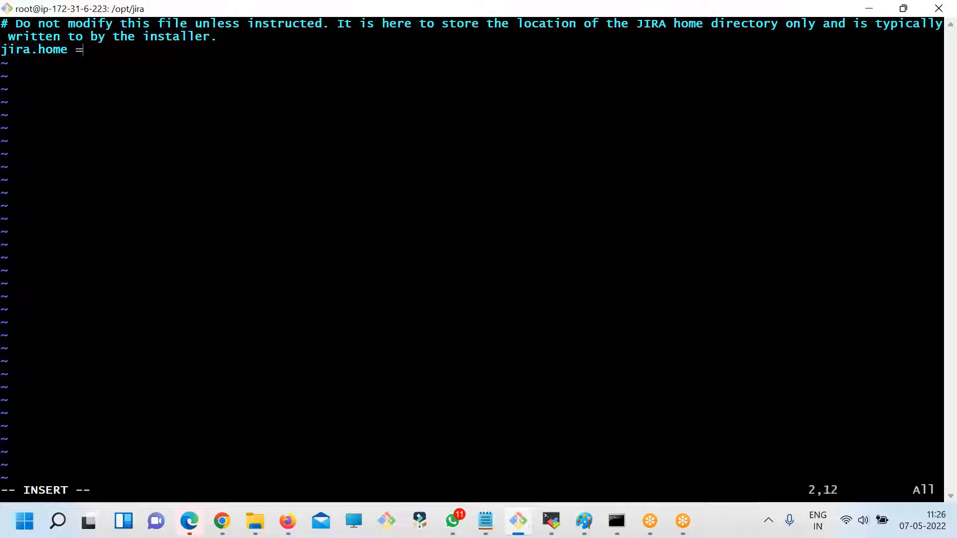
key(alt+Tab)
click(299, 454)
drag(296, 438, 81, 432)
key(super+c)
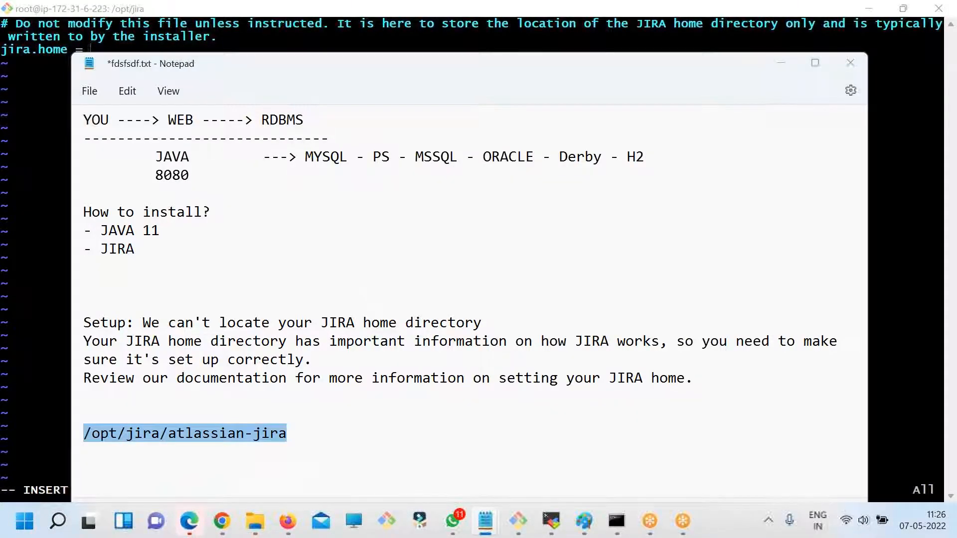
key(alt+Tab)
right_click(256, 130)
click(298, 182)
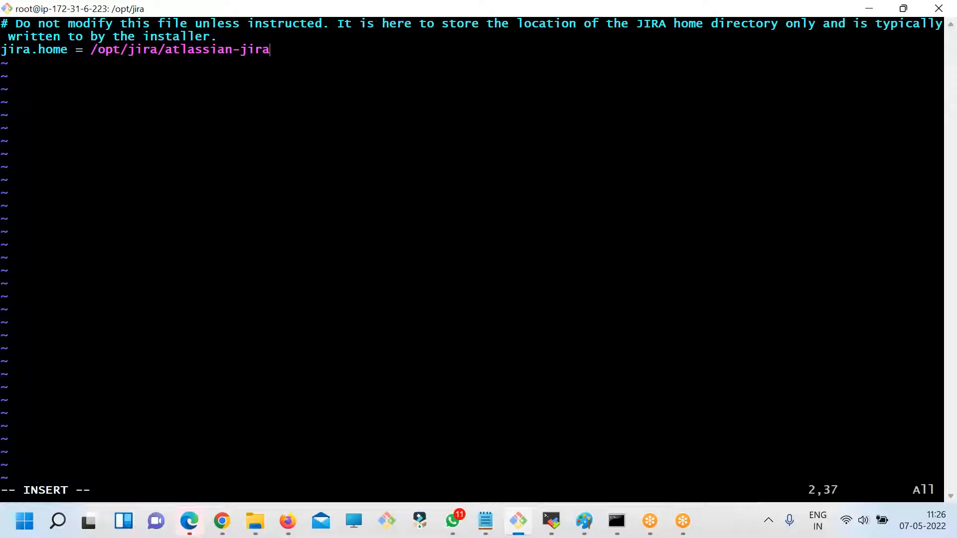
key(Escape)
text(:wq)
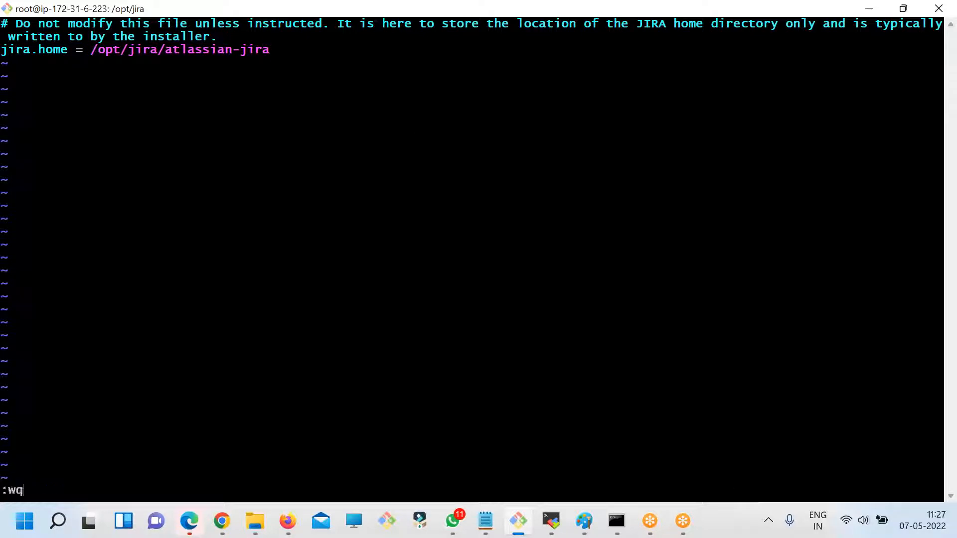
key(Return)
- Change into the bin folder and list its contents on a cleared terminal
text(cd bin/)
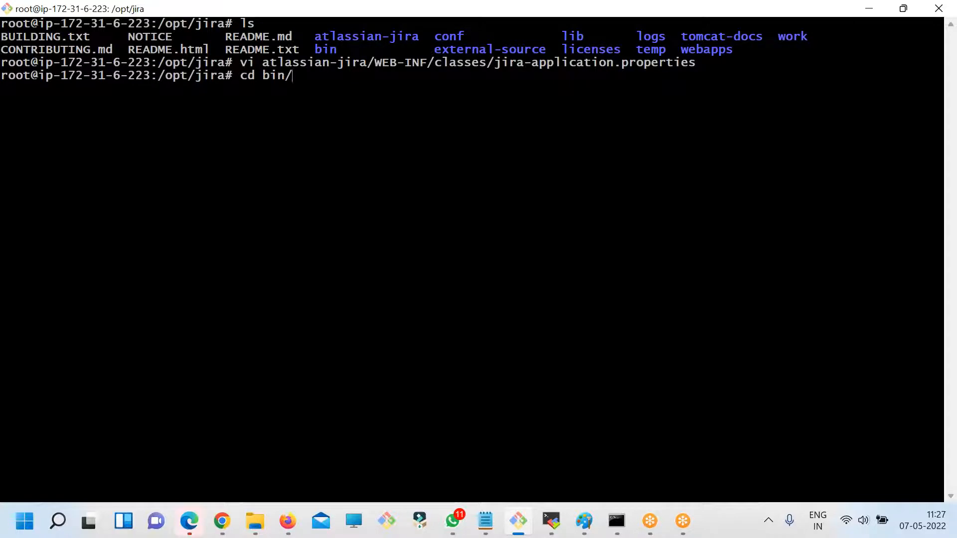
key(Return)
text(ls)
key(Return)
text(clear)
key(Return)
text(ls)
key(Return)
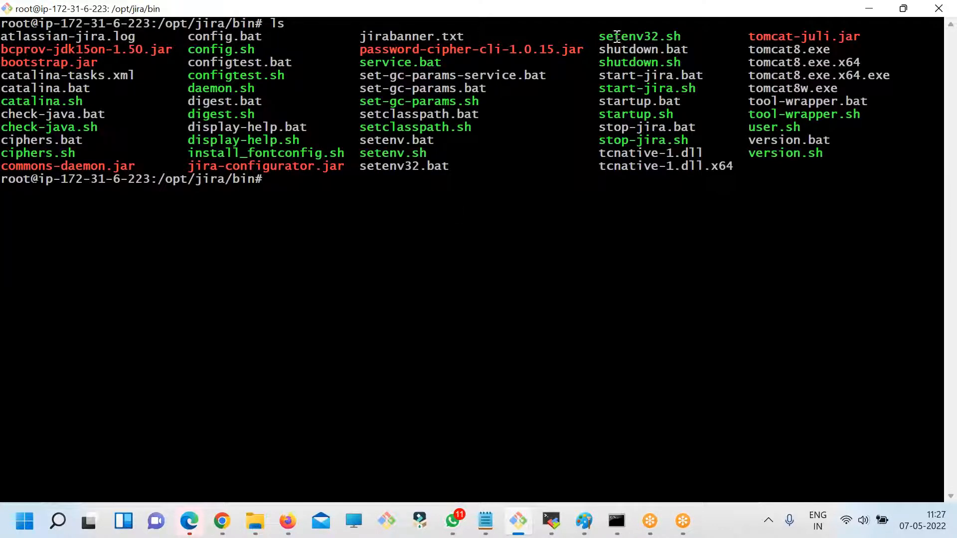
- Start the Jira server by running ./start-jira.sh
double_click(618, 88)
key(super+c)
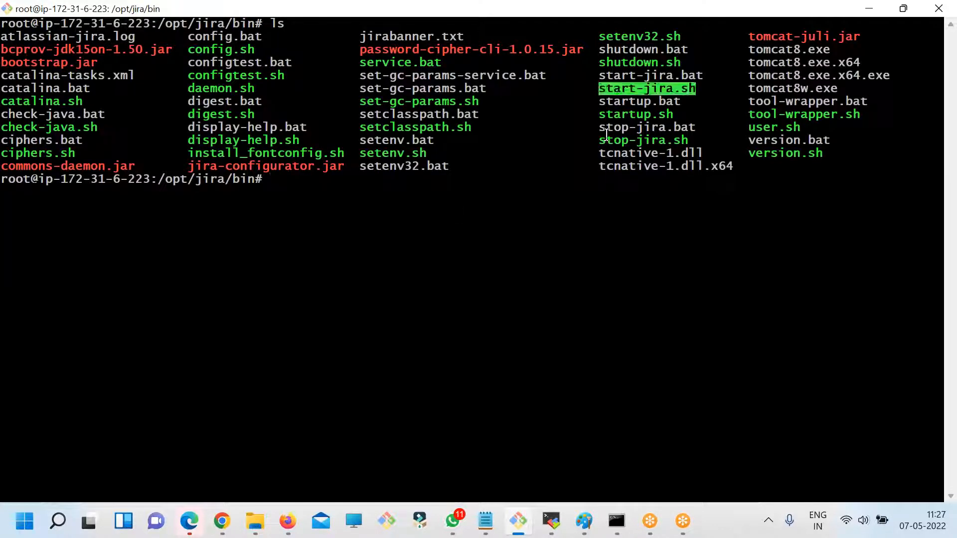
text(./)
right_click(478, 131)
click(503, 181)
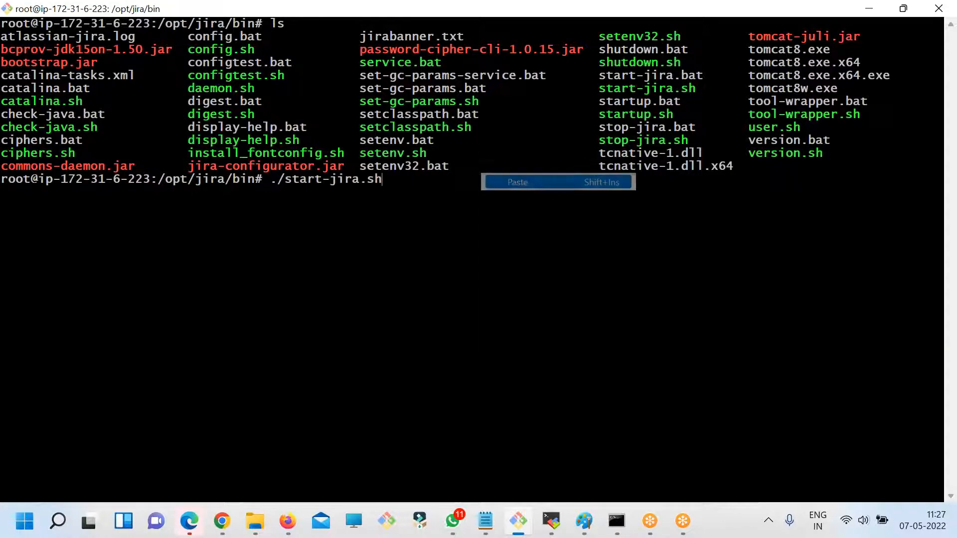
key(Return)
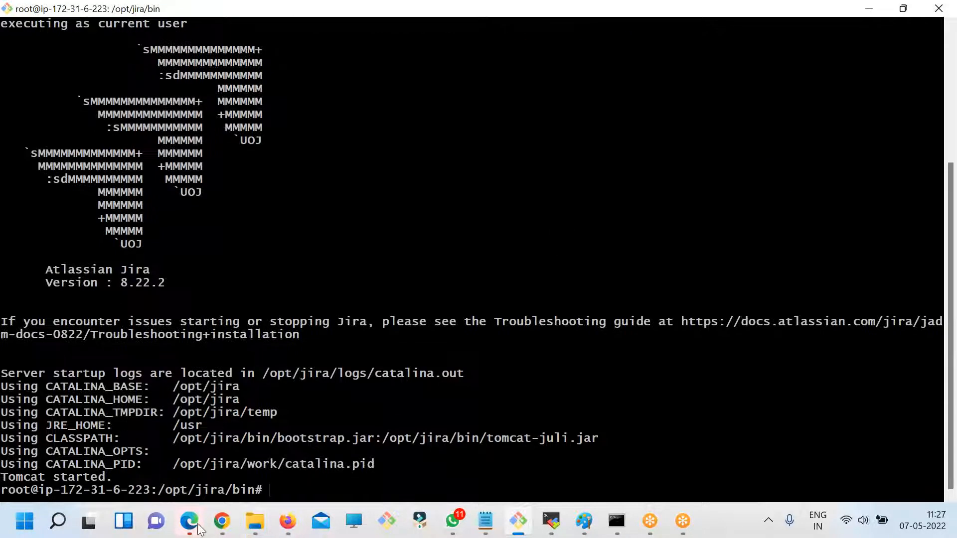
- Switch to Chrome, find the open page of the Jira server on port 8080, and reload it
click(227, 528)
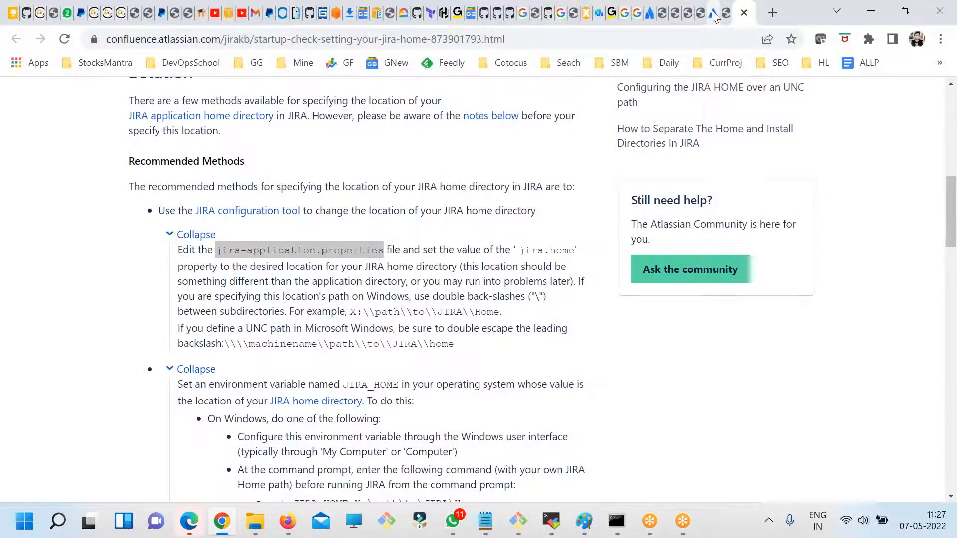
click(712, 13)
click(649, 10)
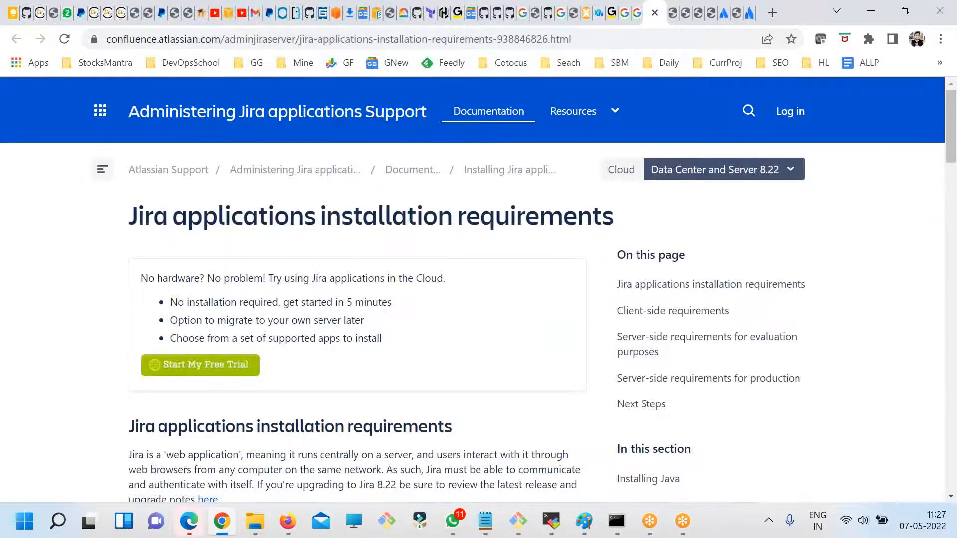
click(675, 15)
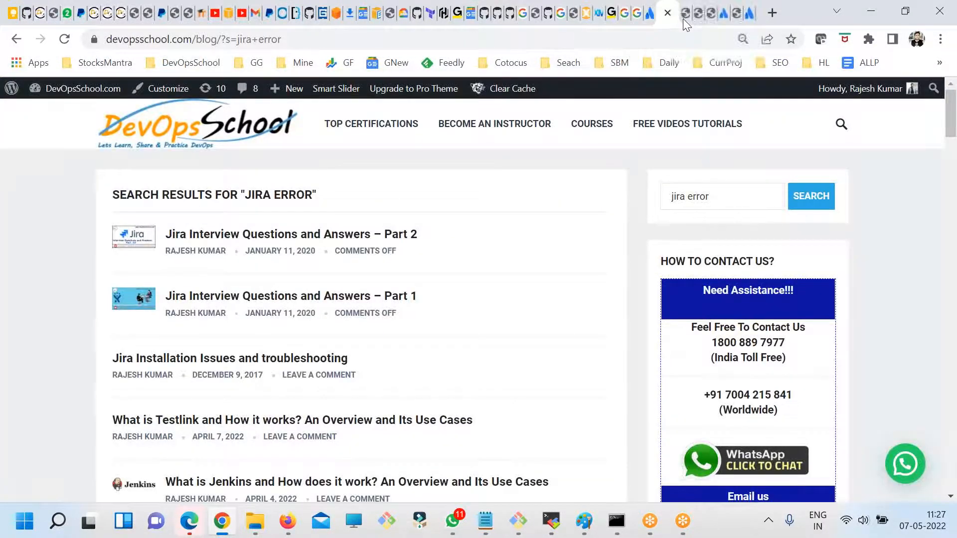
click(683, 18)
click(698, 11)
click(715, 12)
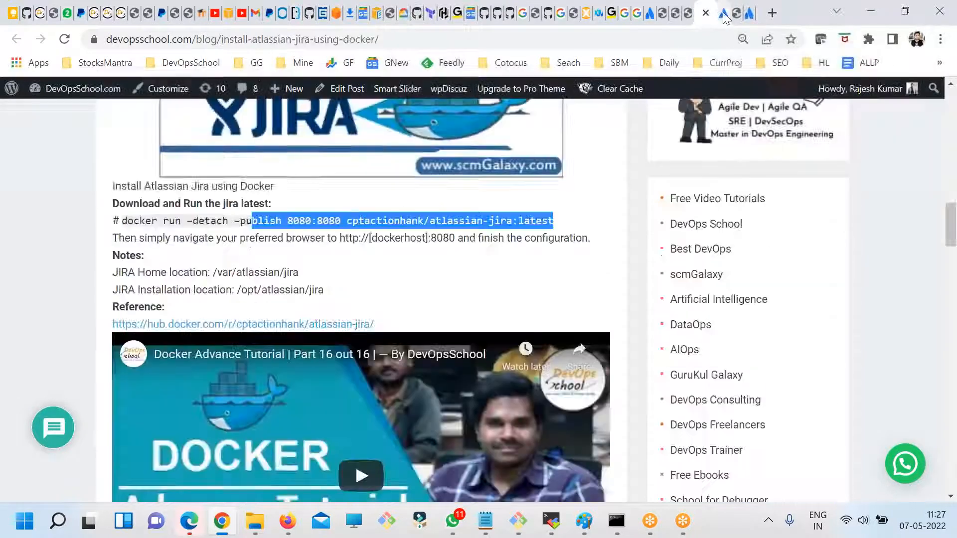
click(723, 20)
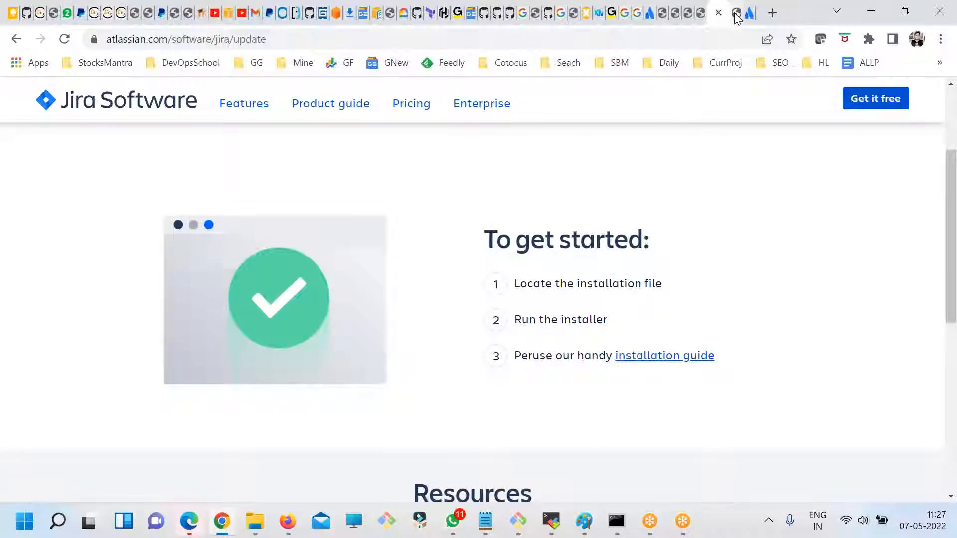
click(735, 17)
click(65, 39)
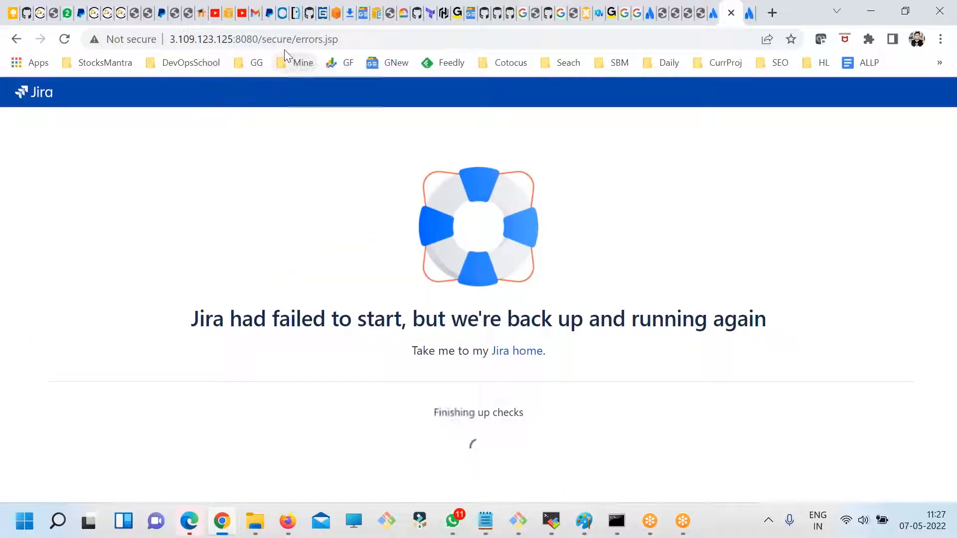
- Open the Jira server's root address on port 8080 and continue to MyAtlassian with the "Set it up for me" option
drag(270, 40, 944, 20)
key(BackSpace)
key(BackSpace)
key(Return)
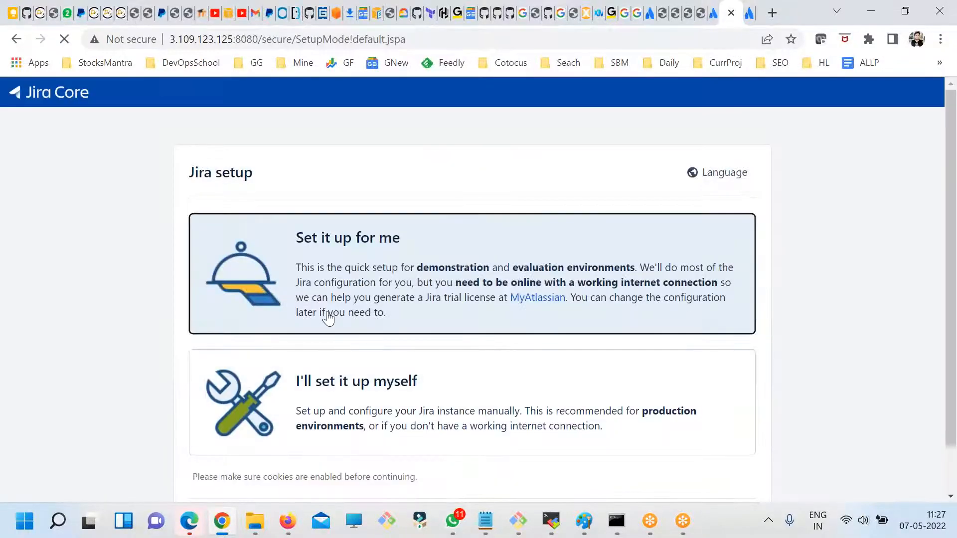
scroll(419, 328, down, 1)
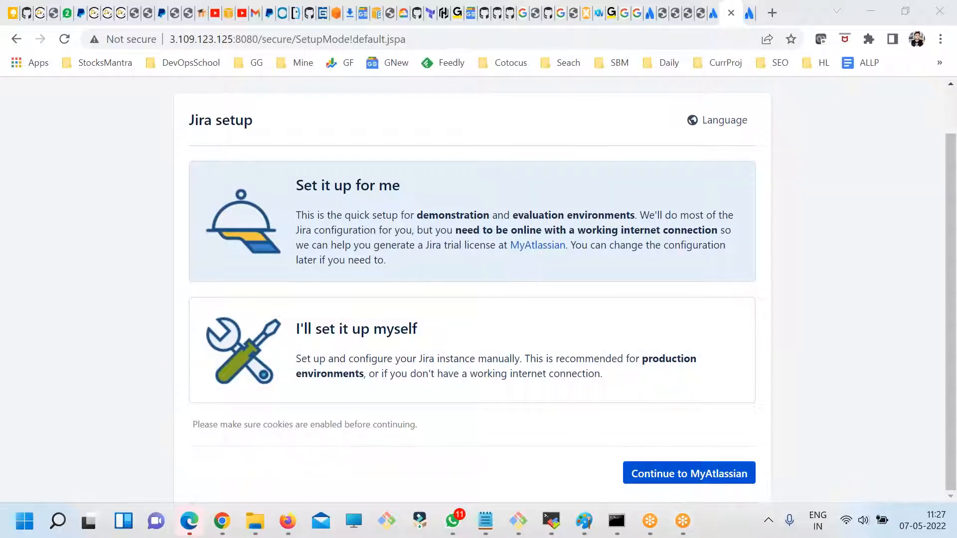
click(675, 477)
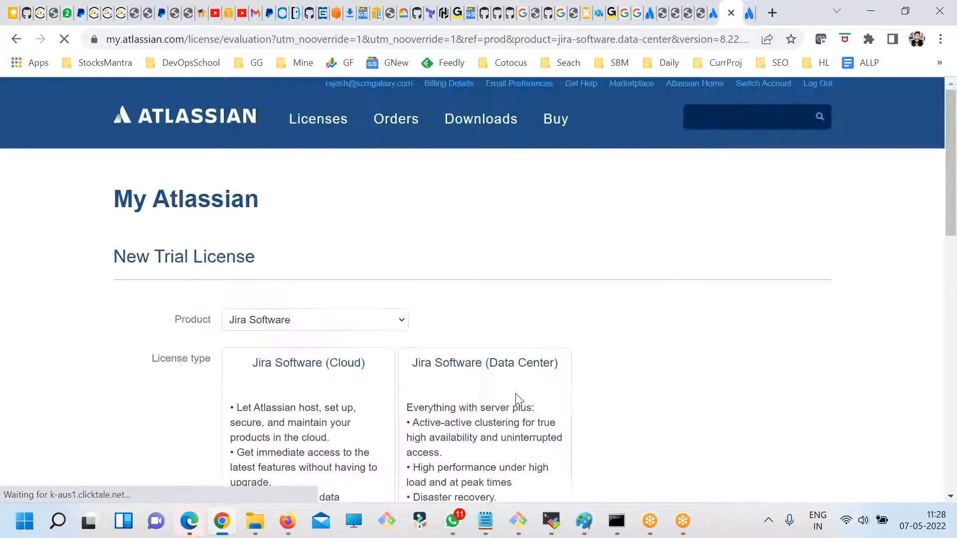
- Generate a Jira Software (Data Center) trial license for the up and running instance and confirm installing it on server 3.109.123.125
scroll(515, 394, down, 1)
scroll(516, 395, down, 2)
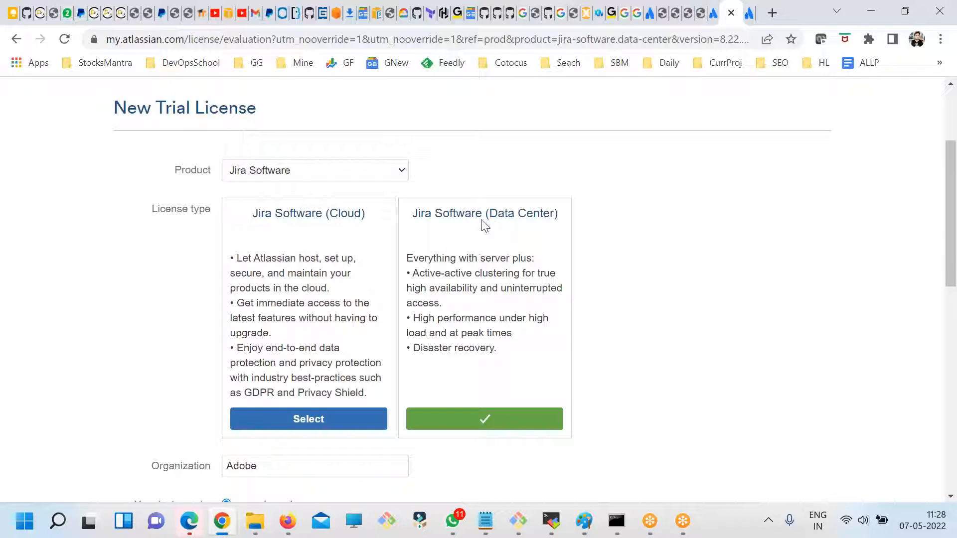
scroll(519, 289, down, 3)
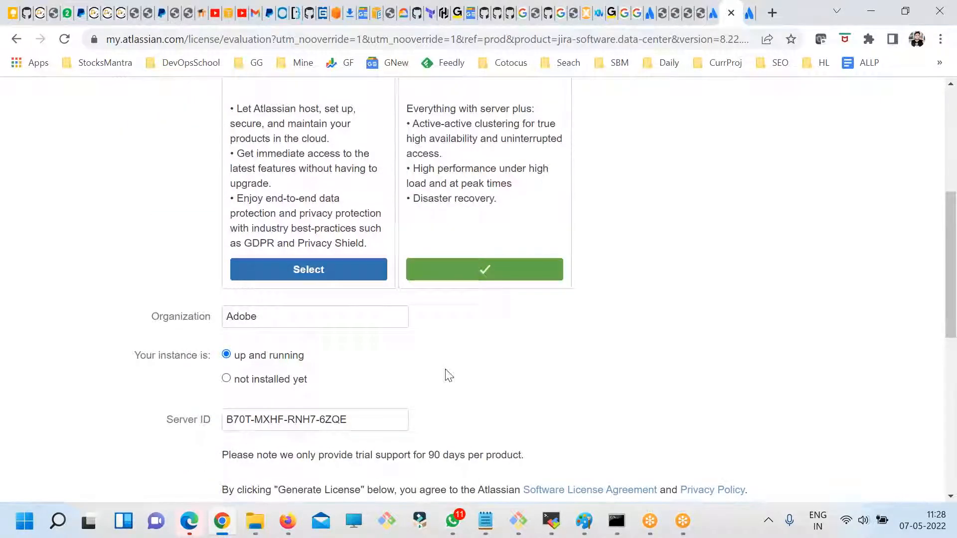
scroll(447, 375, down, 3)
drag(375, 269, 161, 269)
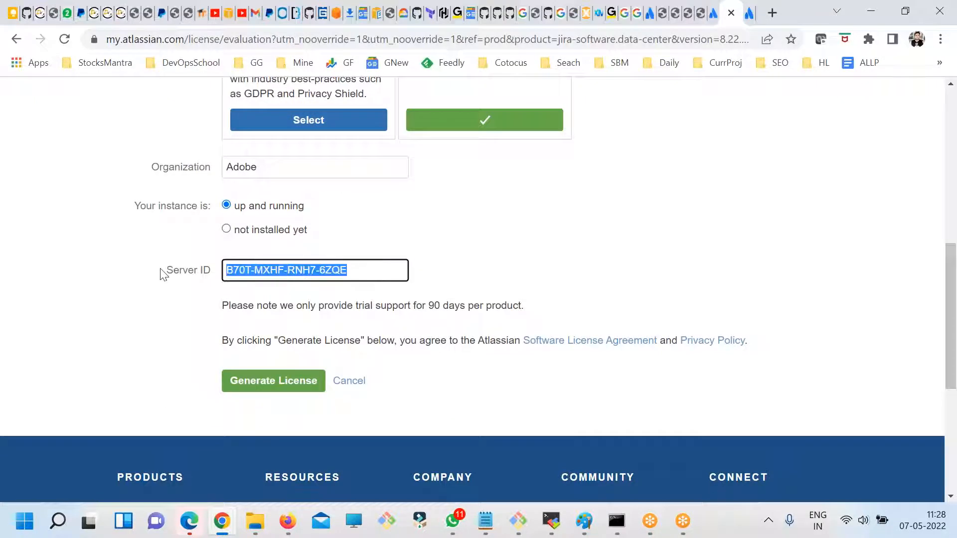
click(274, 388)
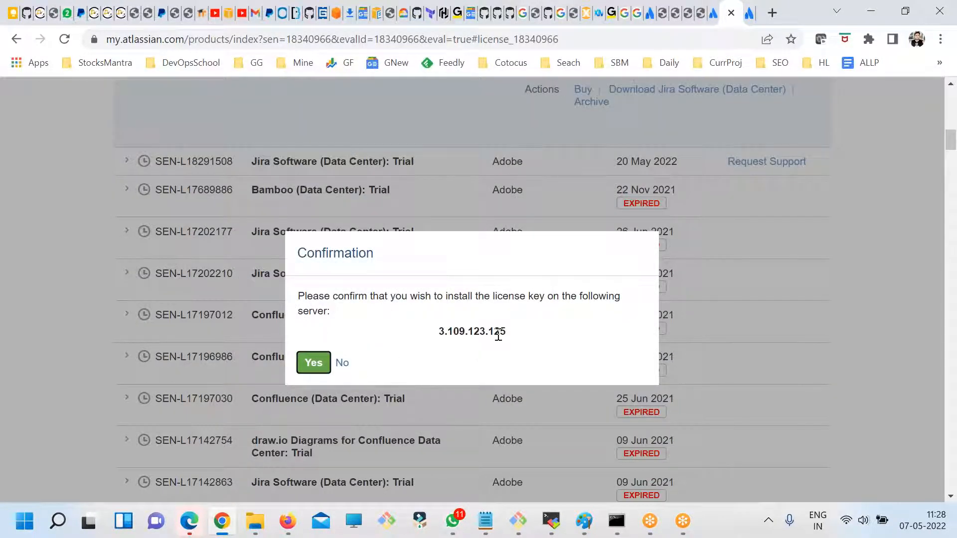
drag(508, 331, 439, 333)
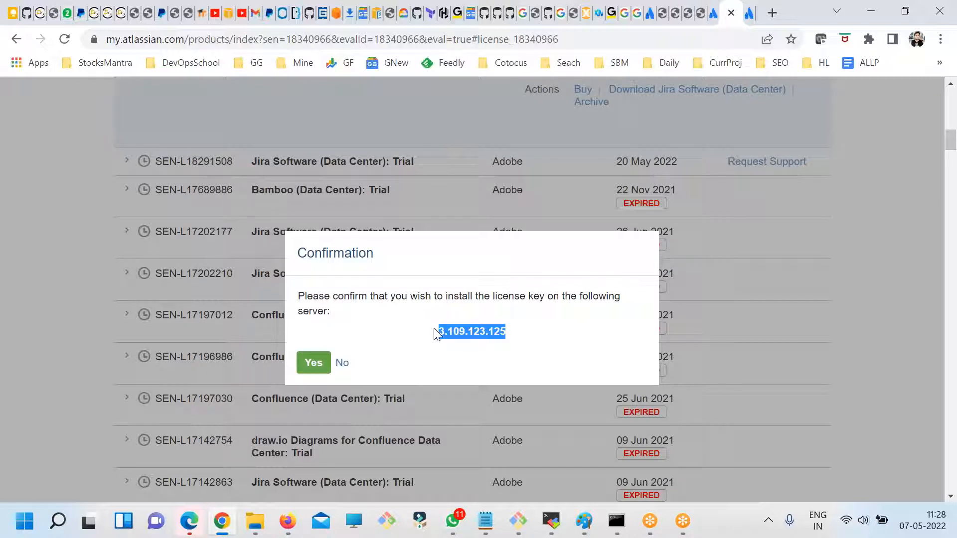
click(314, 364)
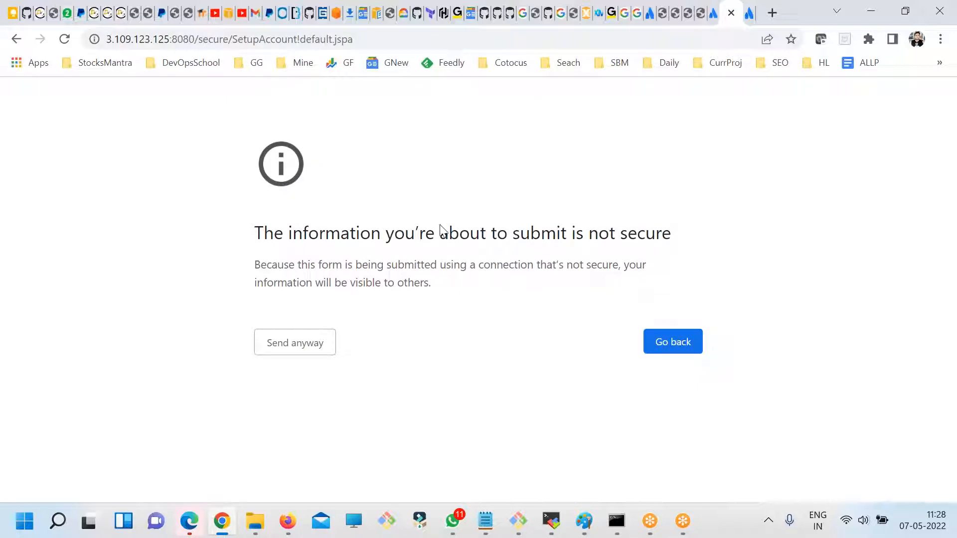
- Reload the Jira administrator account setup page and agree to send the form over the insecure connection
drag(170, 38, 100, 50)
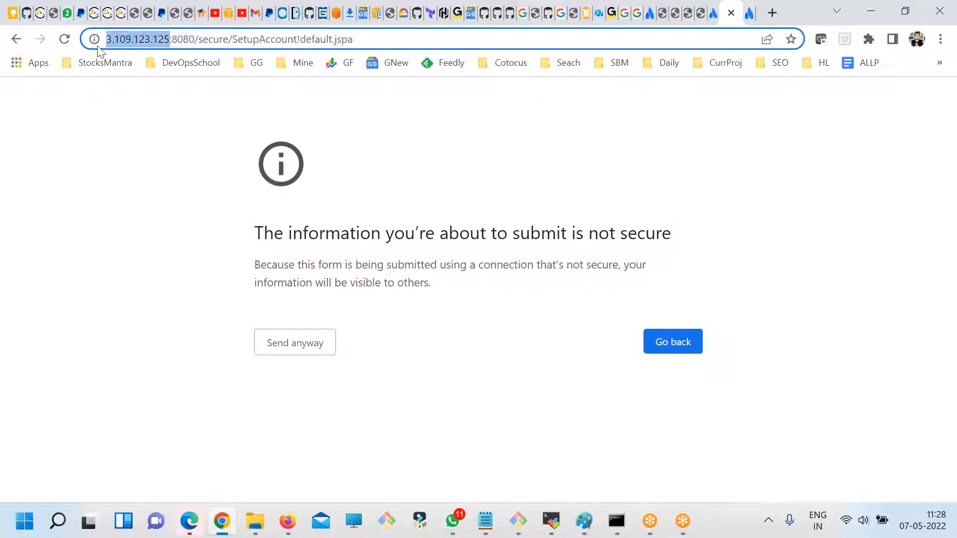
click(472, 340)
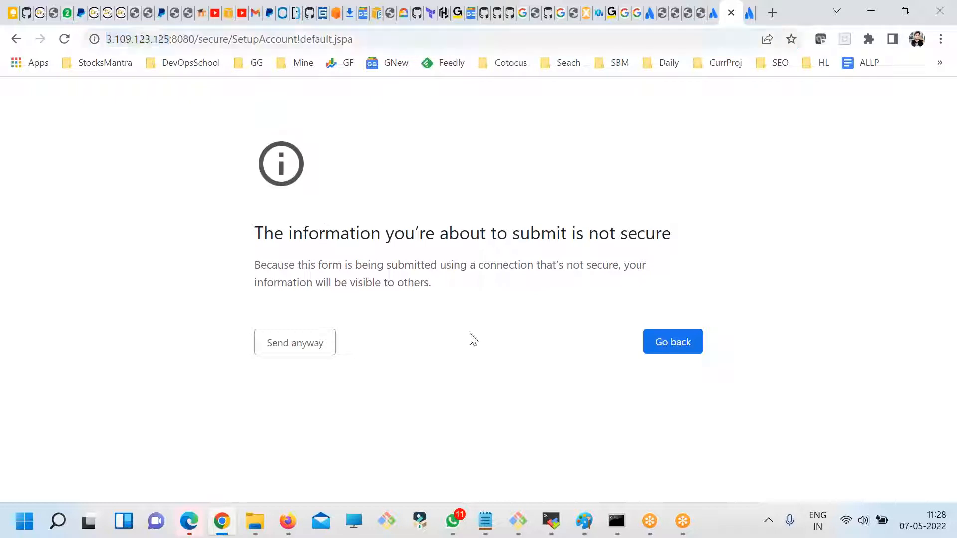
click(64, 39)
click(519, 151)
click(299, 352)
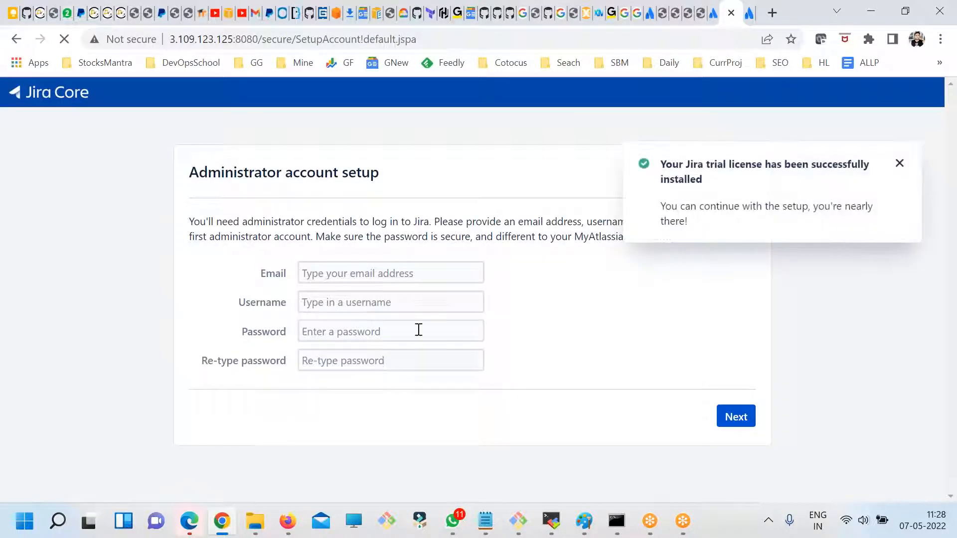
drag(709, 184, 668, 158)
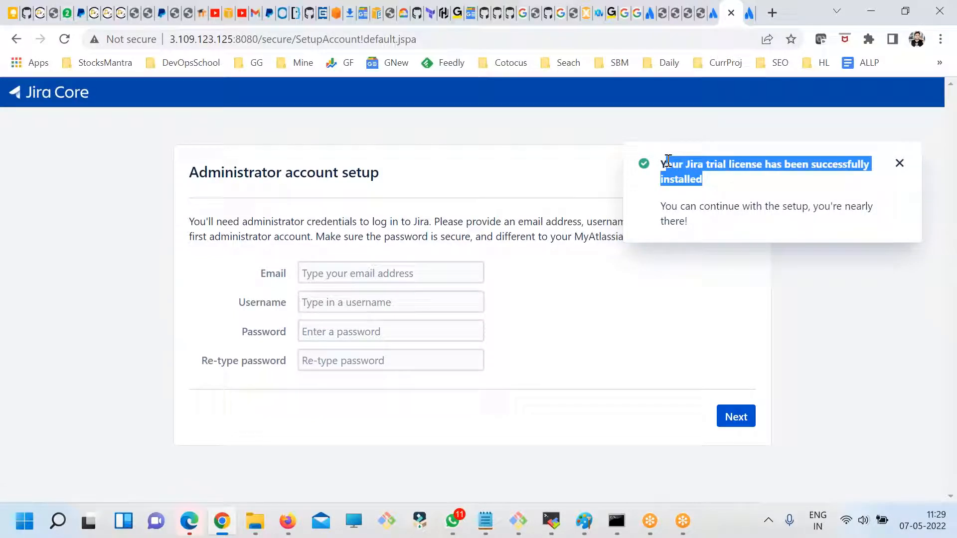
- Enter the administrator's e-mail address in the account setup form, letting it fill in the username
click(325, 268)
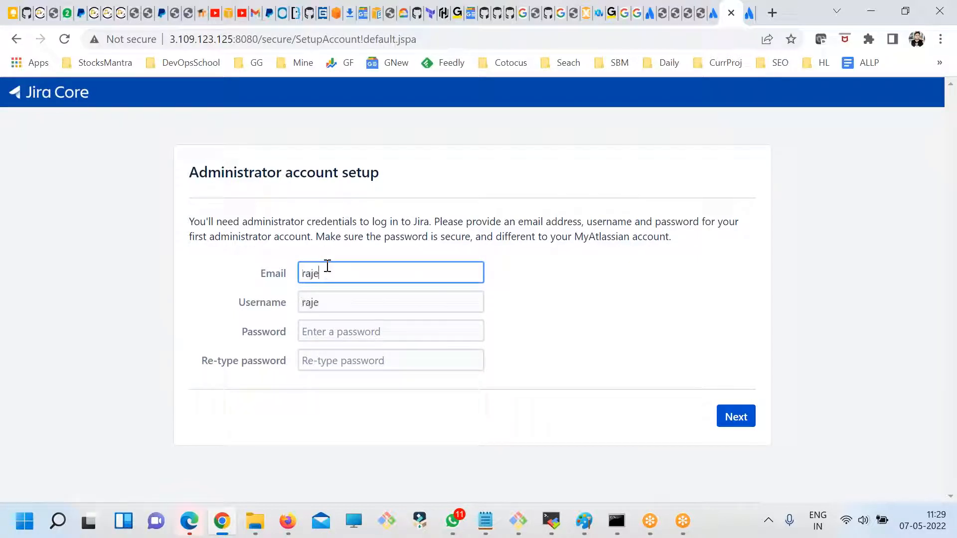
- Enter and re-type the administrator account password, and submit the account setup form
key(Tab)
key(Tab)
text(••••)
key(ctrl+a)
text(••)
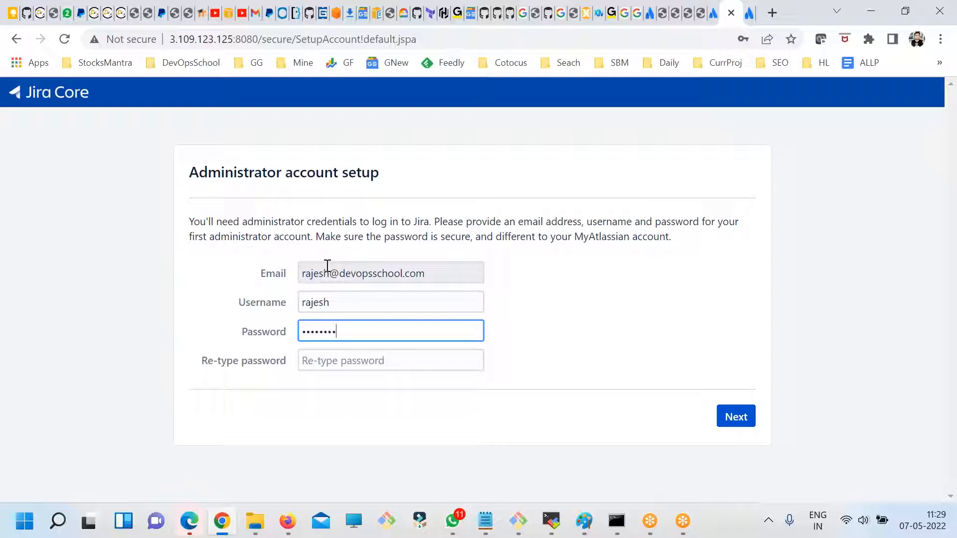
key(Tab)
text(••)
key(BackSpace)
key(BackSpace)
text(••••)
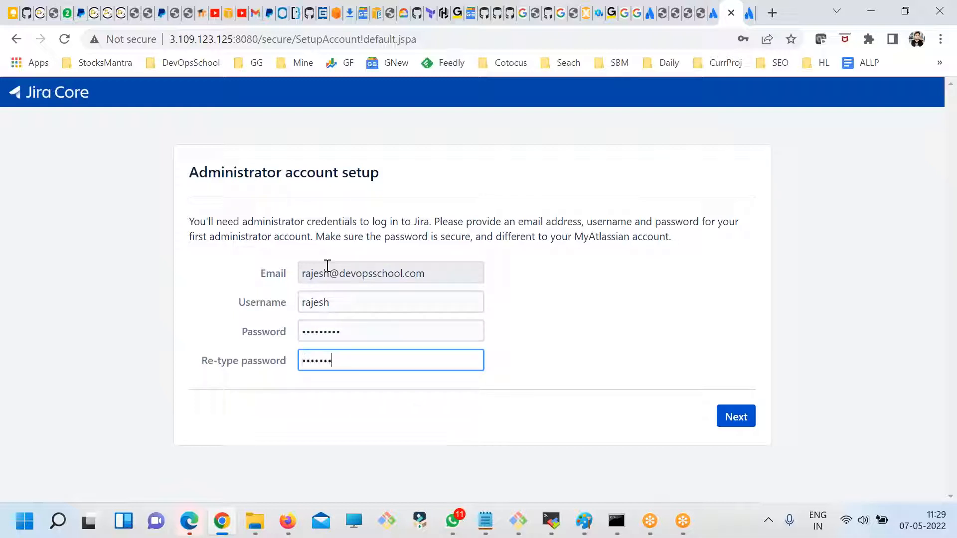
click(738, 421)
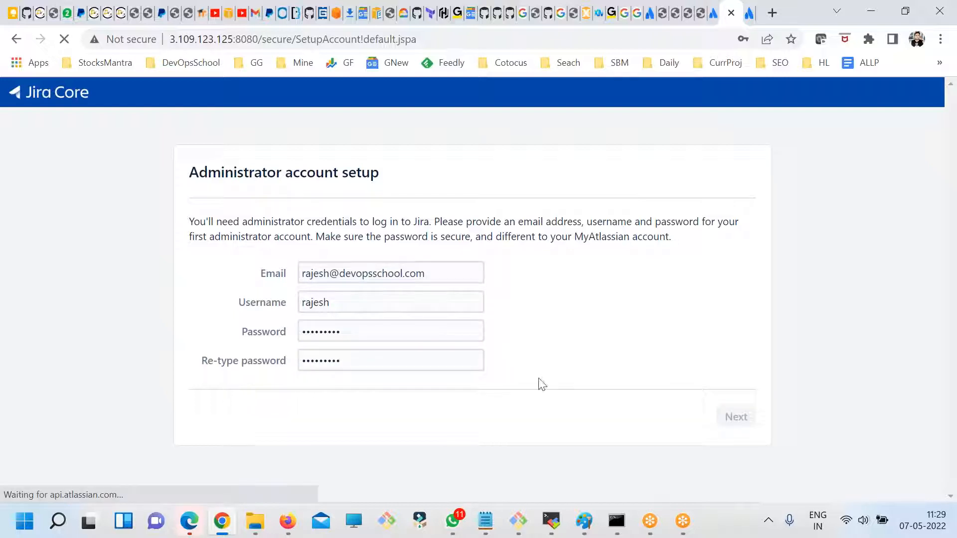
- Decline saving the Jira administrator login in the browser for this site
drag(263, 248, 320, 320)
click(713, 252)
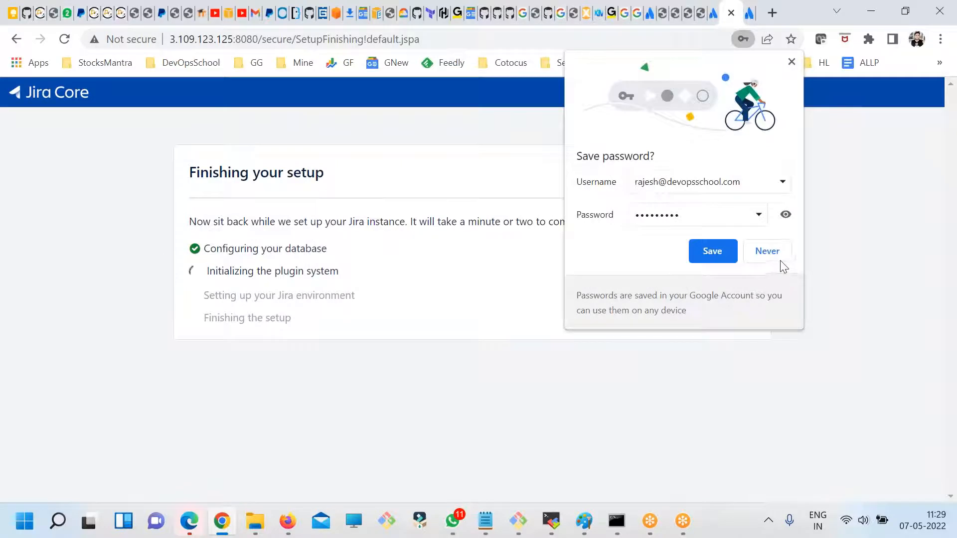
click(770, 254)
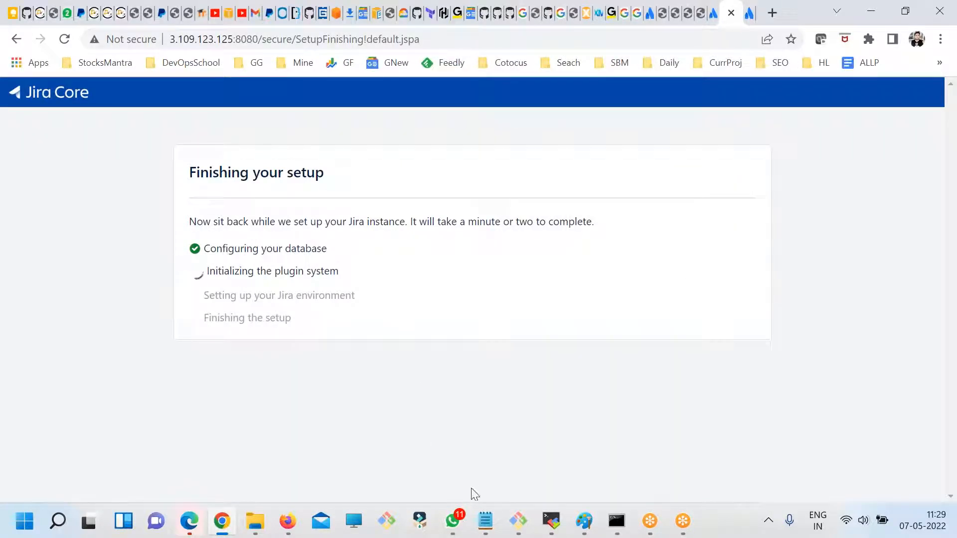
- Switch to the fdsfsdf.txt notes in Notepad and highlight the paragraph about the JIRA home directory
mouse_move(485, 520)
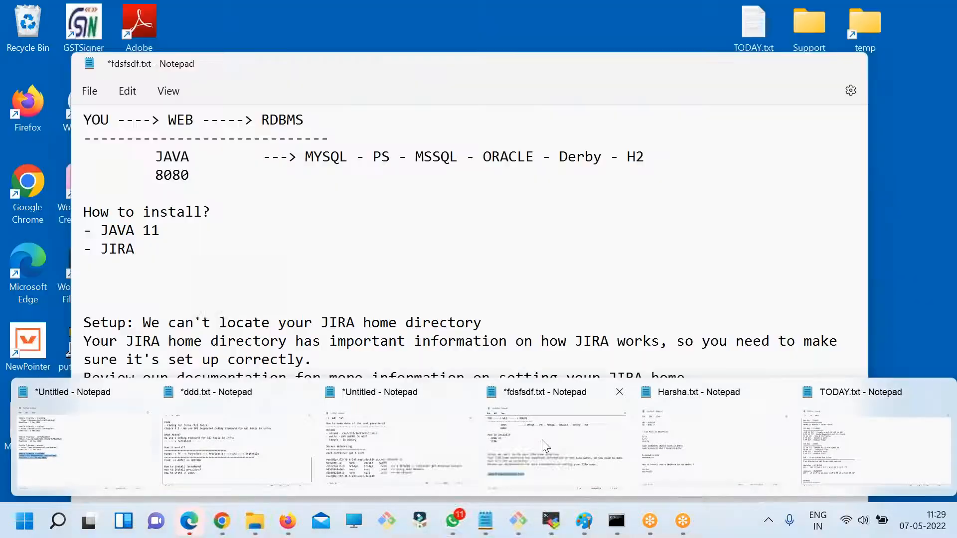
click(542, 440)
click(351, 283)
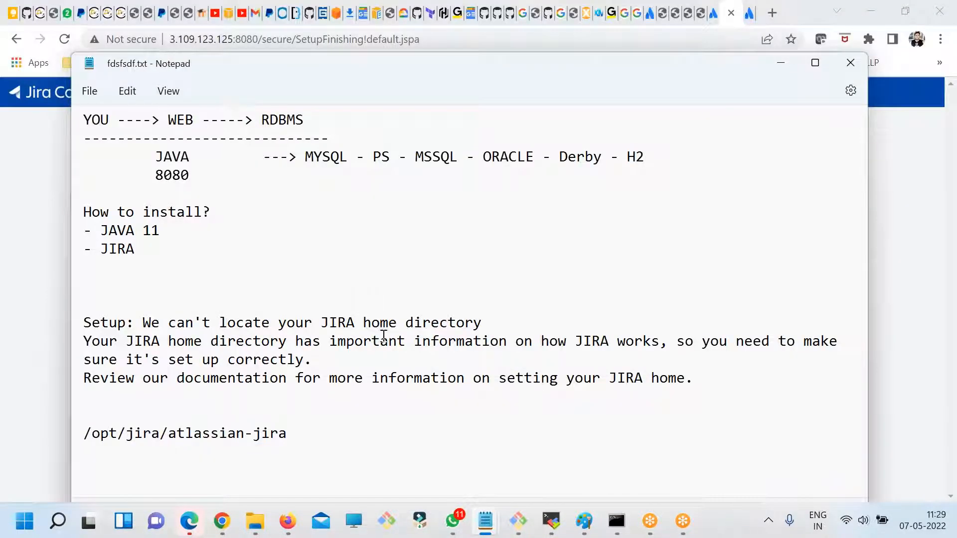
drag(702, 379, 498, 379)
drag(83, 332, 70, 324)
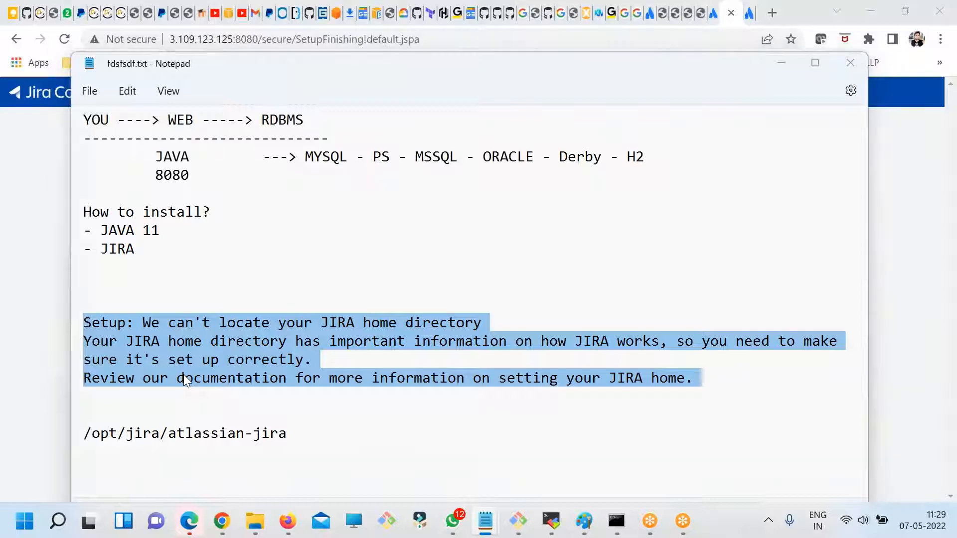
- Switch back to Chrome and read the error details and suggested action on the Finishing your setup page
key(alt+Tab)
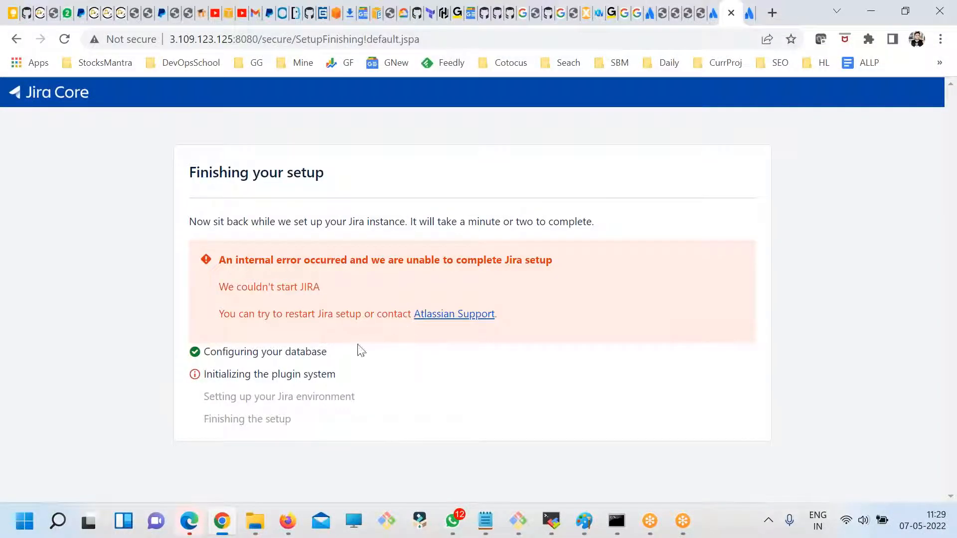
drag(237, 260, 525, 260)
drag(256, 288, 362, 314)
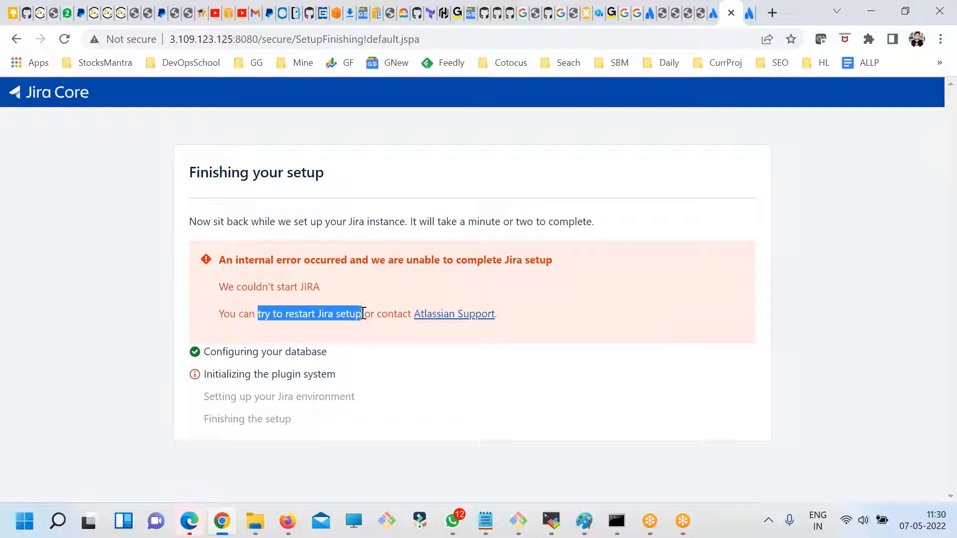
- Switch to the server terminal, clear it and check for running containers with docker ps
click(518, 520)
text(clear)
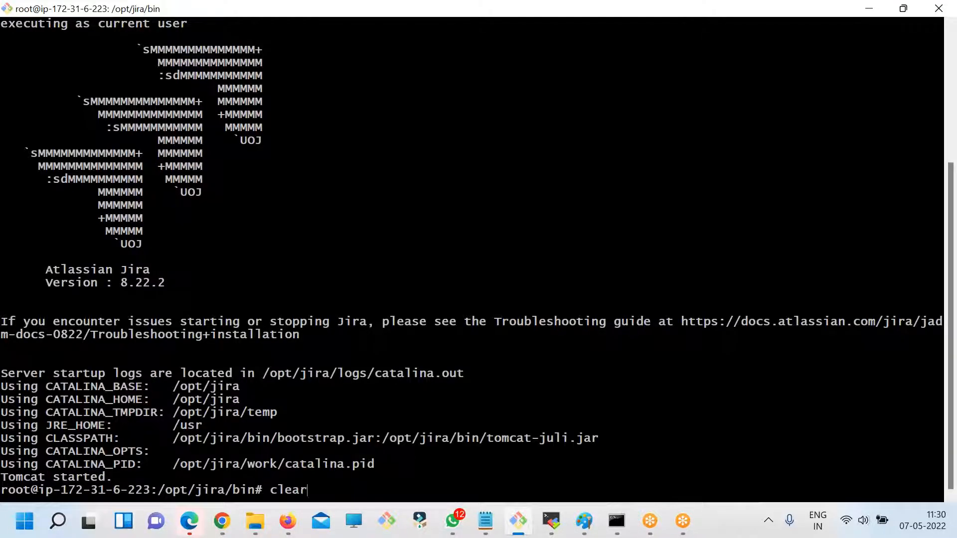
key(Return)
text(docker ps)
key(Return)
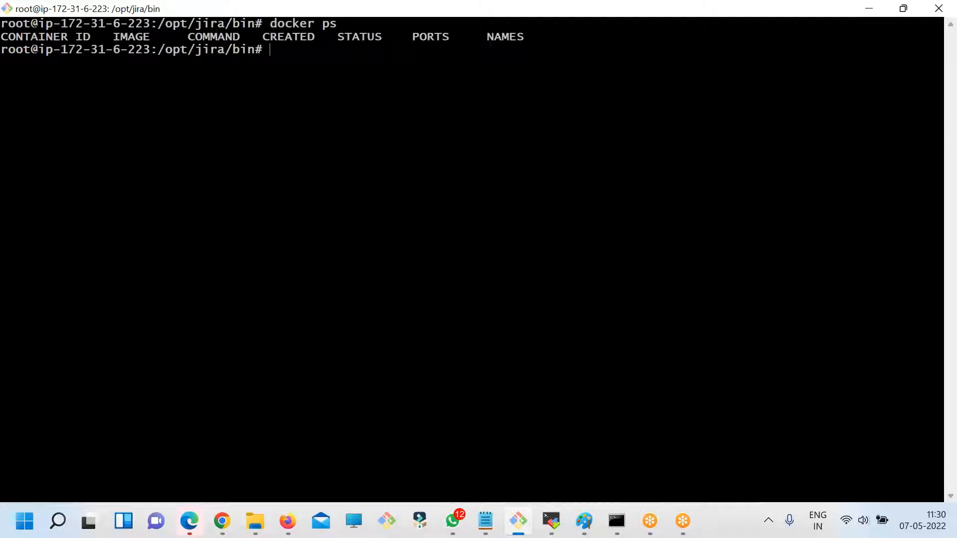
key(alt+Tab)
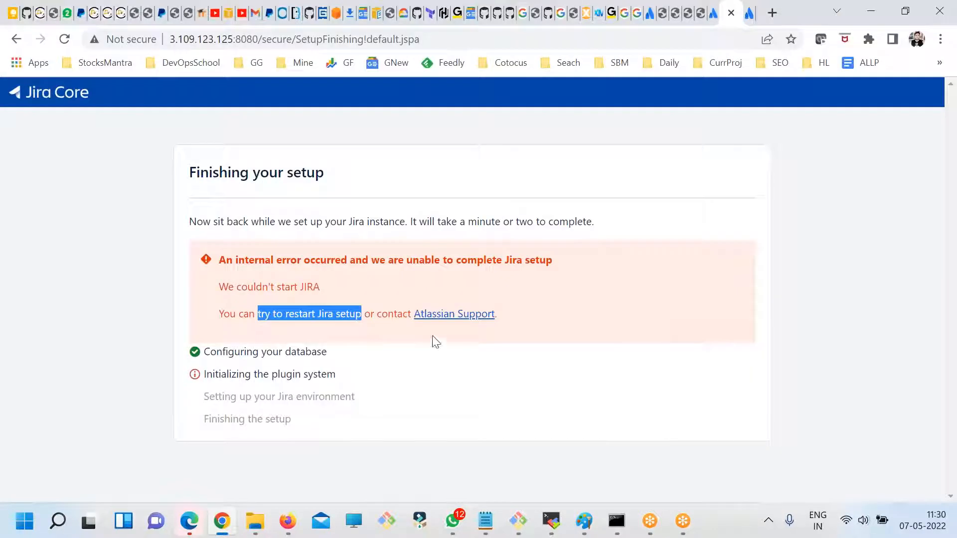
key(alt+Tab)
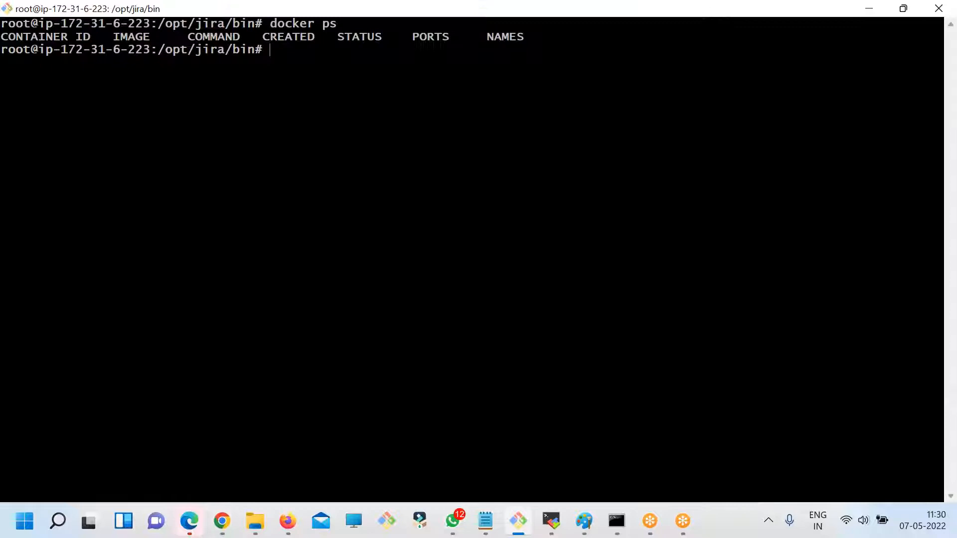
- List the files in /opt/jira/bin and stop the Jira server by running ./stop-jira.sh
text(ls)
key(Return)
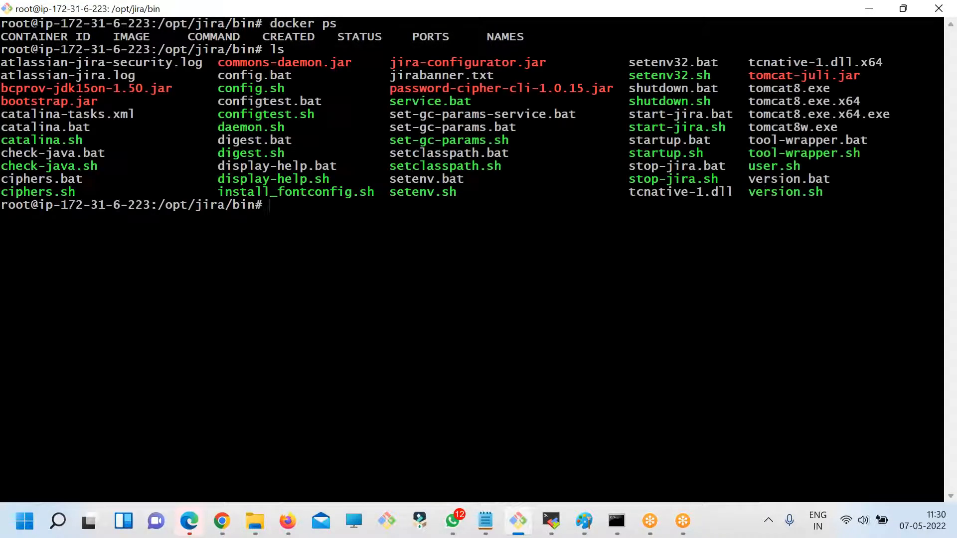
double_click(656, 178)
key(super+c)
text(./)
right_click(504, 116)
click(538, 164)
key(Return)
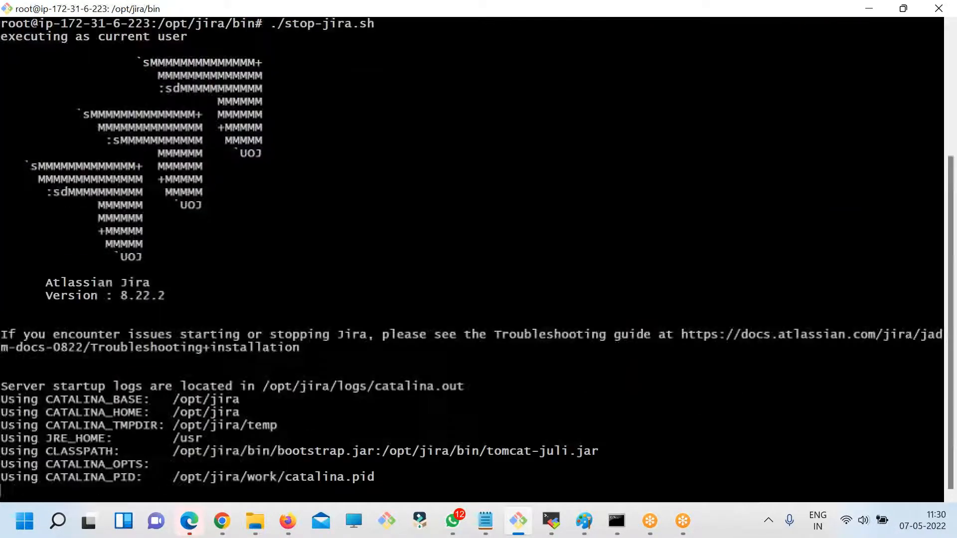
- Clear the terminal, list the bin directory, and move up to /opt/jira and list its contents
text(clear)
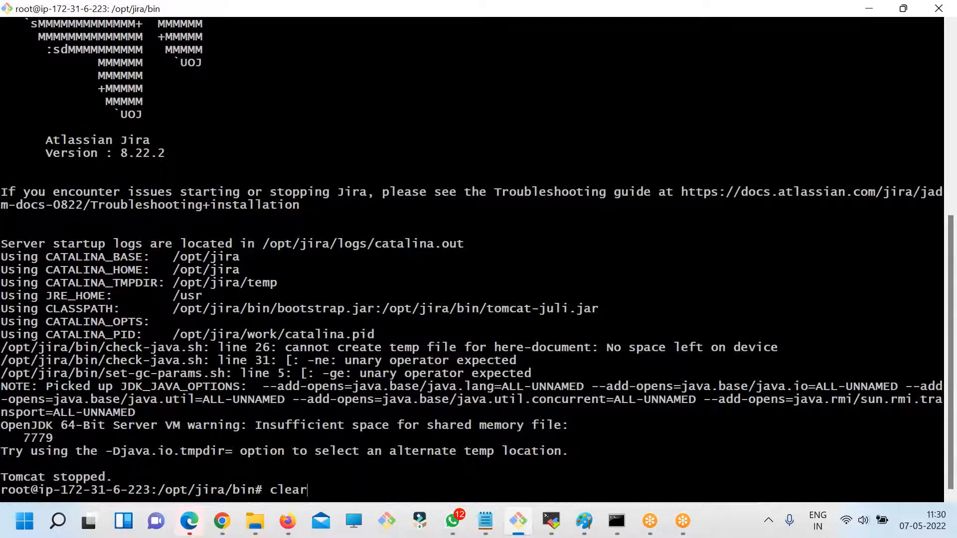
key(Return)
text(ls)
key(Return)
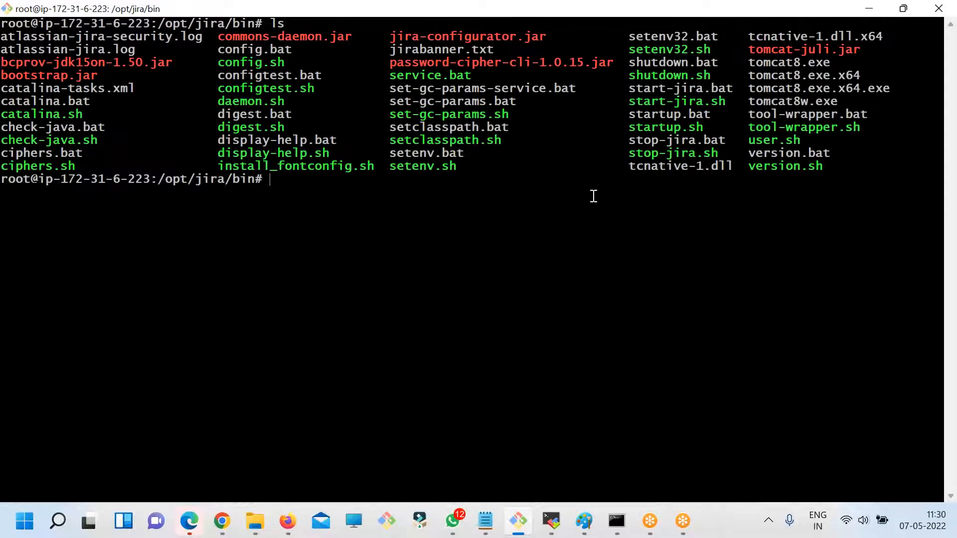
text(cd ..)
key(Return)
text(ls)
key(Return)
- Enter the logs directory, list its files and start an rm -rf command to remove them
text(cd logs/)
key(Return)
text(ls)
key(Return)
text(rm -rf )
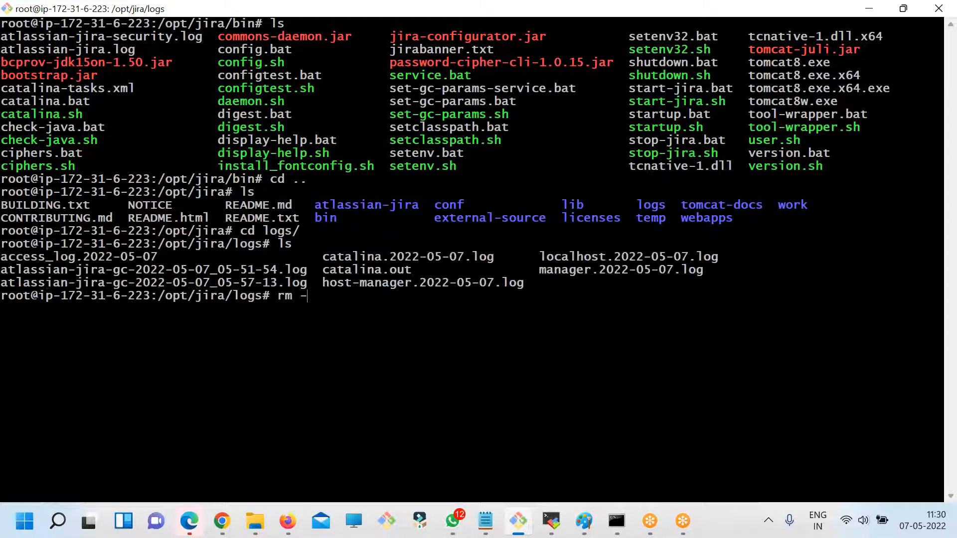
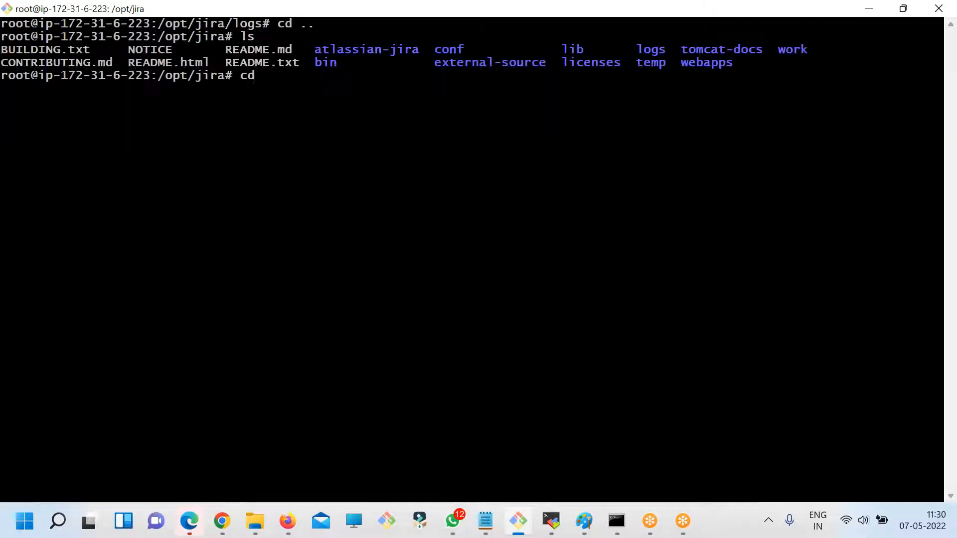
- Enter the Jira bin directory and list its files
text(vbin)
key(BackSpace)
key(BackSpace)
key(BackSpace)
key(BackSpace)
text(bin/)
key(Return)
text(ls)
key(Return)
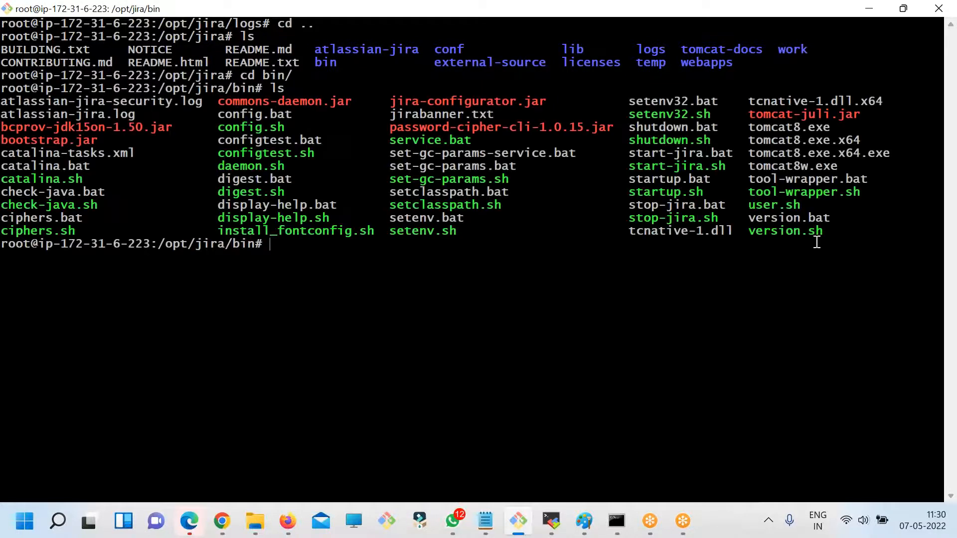
- Start the Jira server by running ./start-jira.sh from the bin directory
double_click(673, 166)
key(super+c)
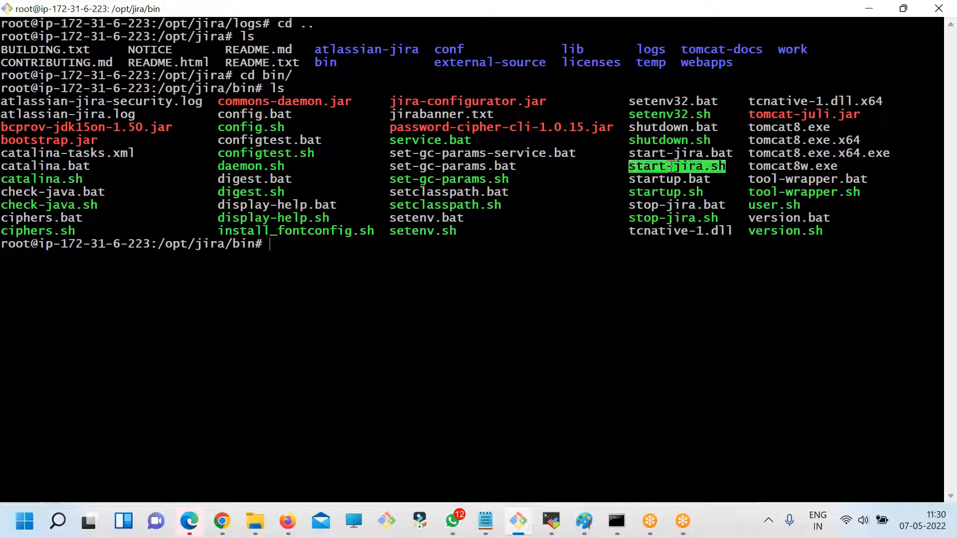
text(./)
right_click(647, 89)
click(573, 140)
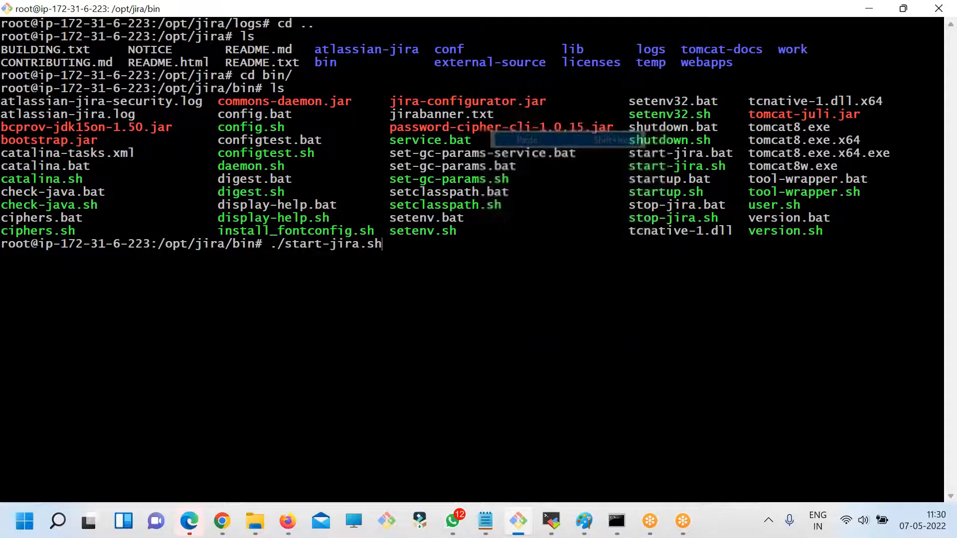
key(Return)
- Switch to the browser and load 3.109.123.125:8080, leaving the failed setup page
key(alt+Tab)
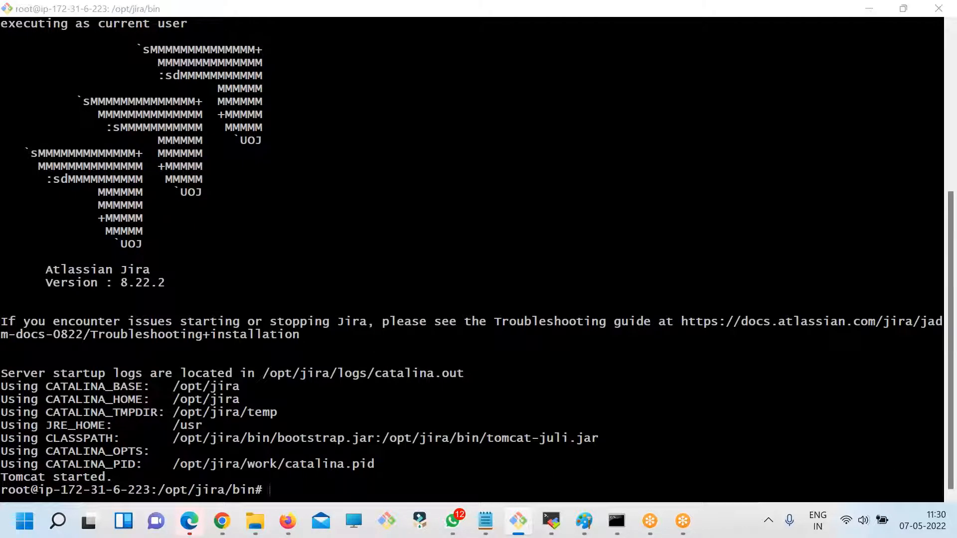
drag(263, 39, 956, 84)
key(BackSpace)
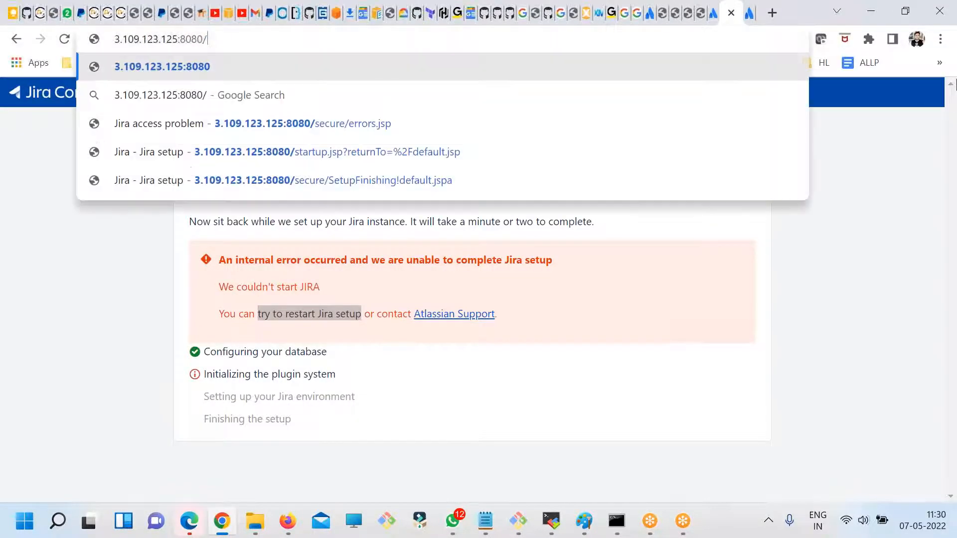
key(Return)
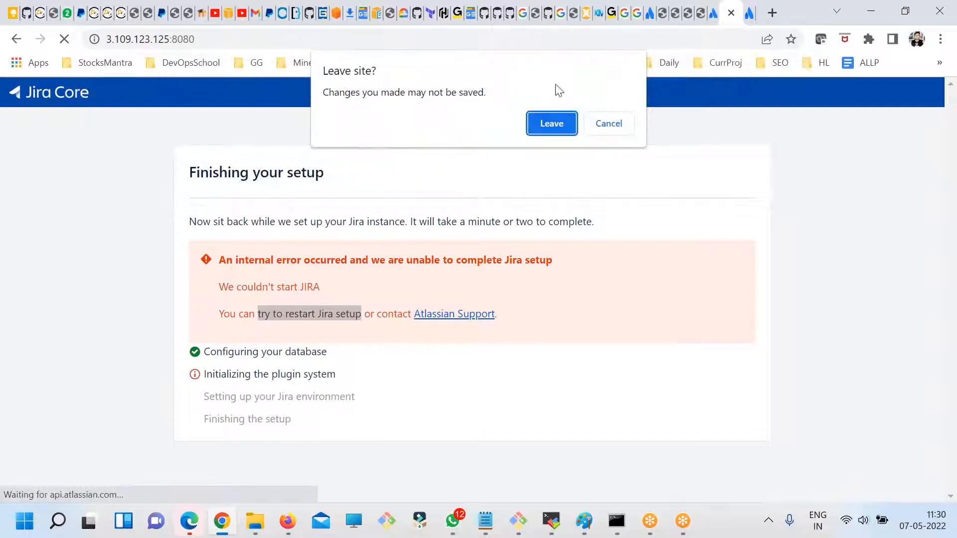
click(550, 133)
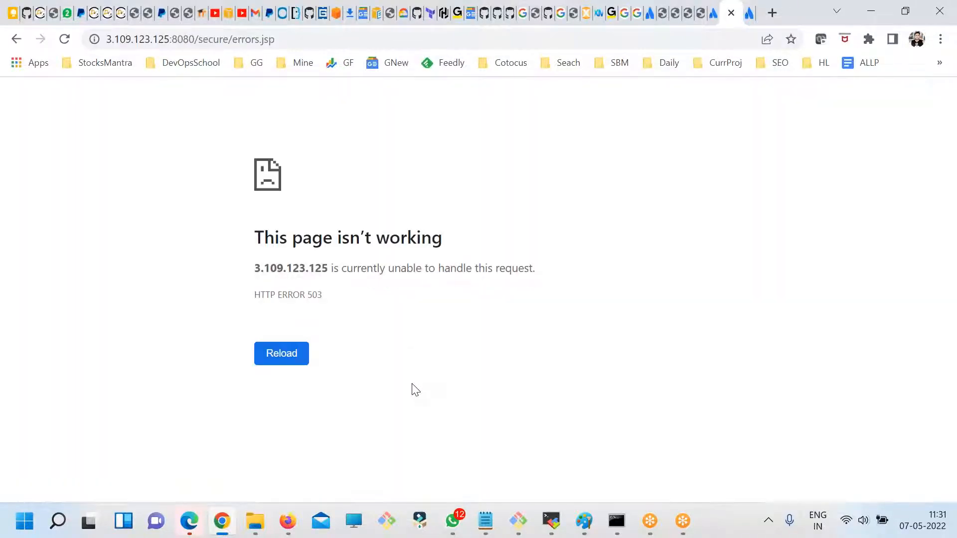
- Reload the Jira error page, remove the secure/errors.jsp path from its address and load the site root again
click(298, 356)
click(211, 45)
click(214, 39)
double_click(222, 38)
key(shift+End)
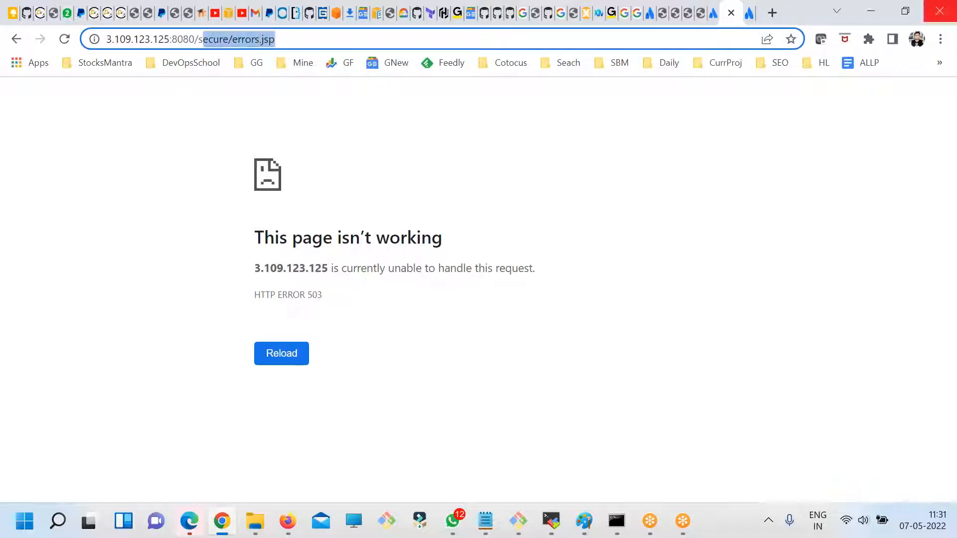
text(s)
key(BackSpace)
key(Escape)
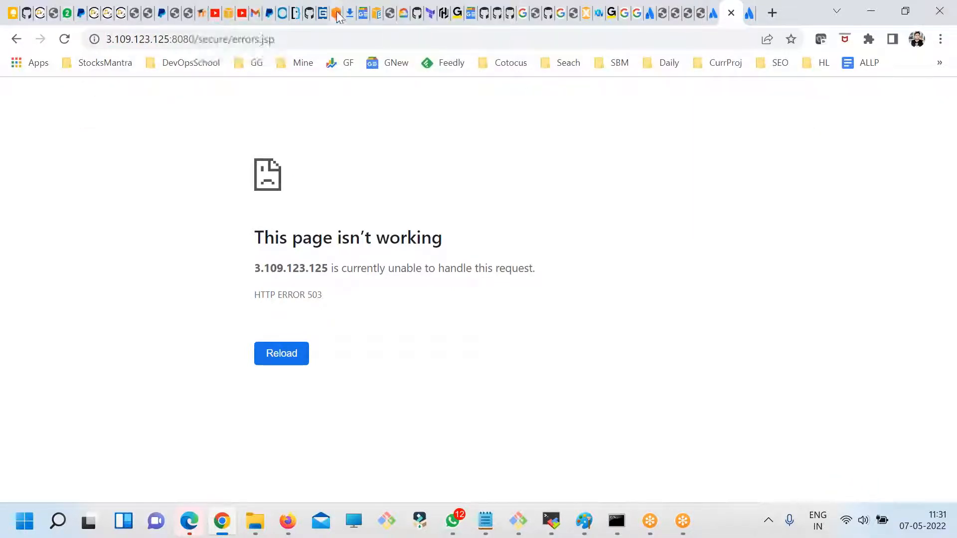
drag(198, 39, 700, 22)
key(BackSpace)
key(Return)
- Switch back to the server terminal and clear it
key(alt+Tab)
text(clear)
key(Return)
text(lc)
key(Return)
text(clear)
key(Return)
- Move to /opt/jira/logs, list its log files on a cleared screen and print the working directory
text(cd ..)
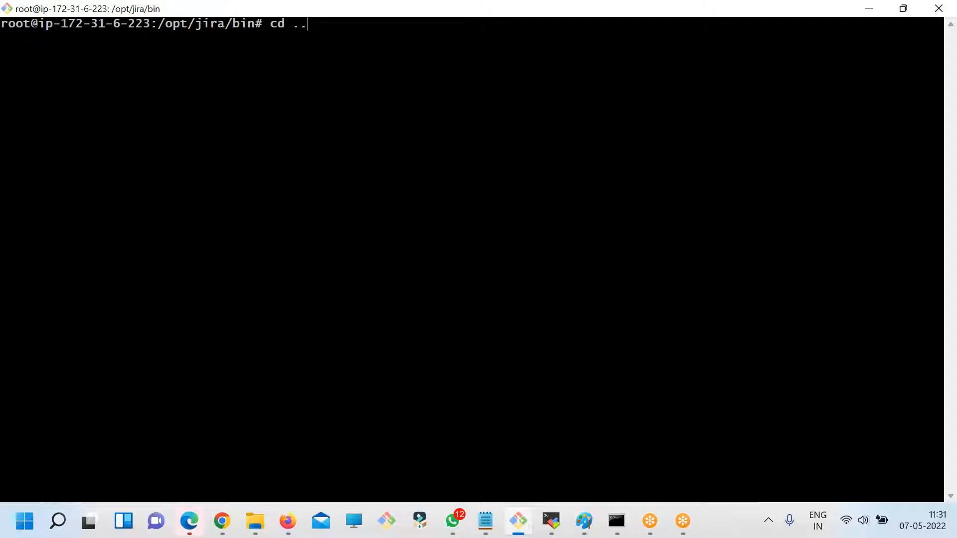
key(Return)
text(ls)
key(Return)
text(cd logs/)
key(Return)
text(ls)
key(Return)
text(clear)
key(Return)
text(ls)
key(Return)
key(Return)
text(pwd)
key(Return)
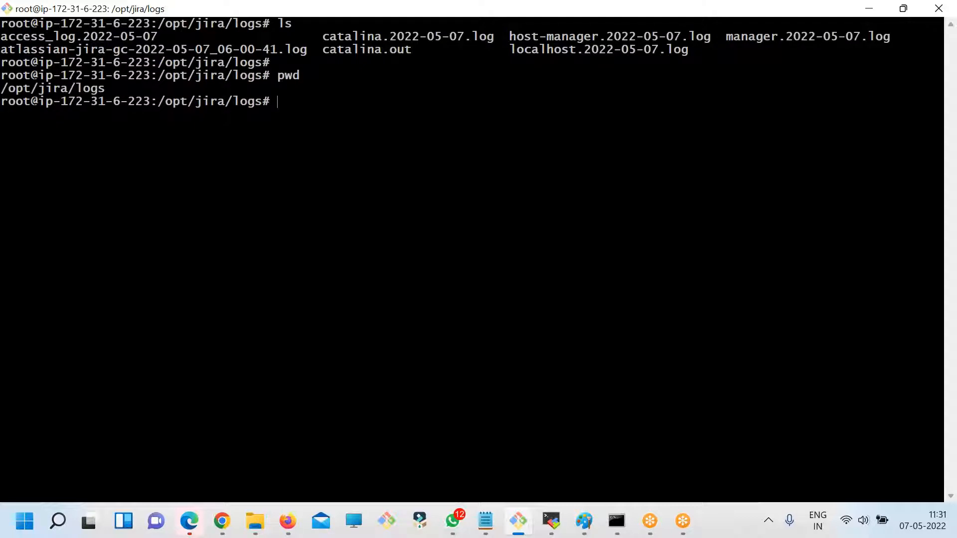
- Look over the listed log files and open catalina.2022-05-07.log with more
double_click(140, 51)
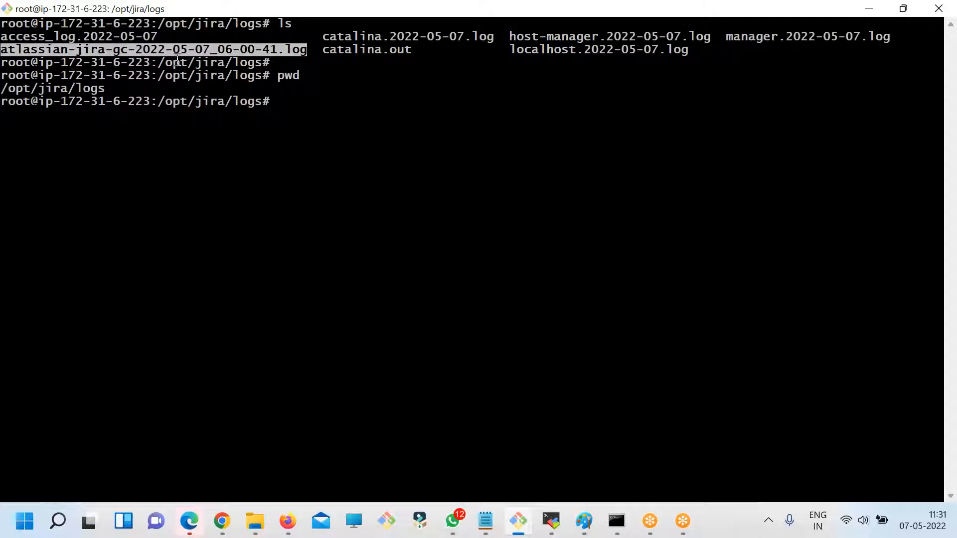
double_click(369, 38)
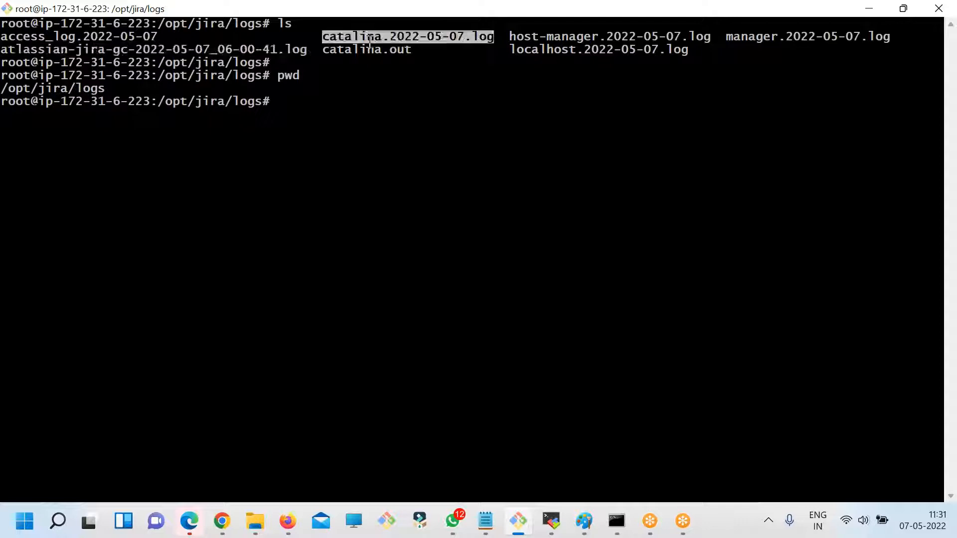
double_click(566, 50)
double_click(555, 37)
double_click(431, 38)
text(more)
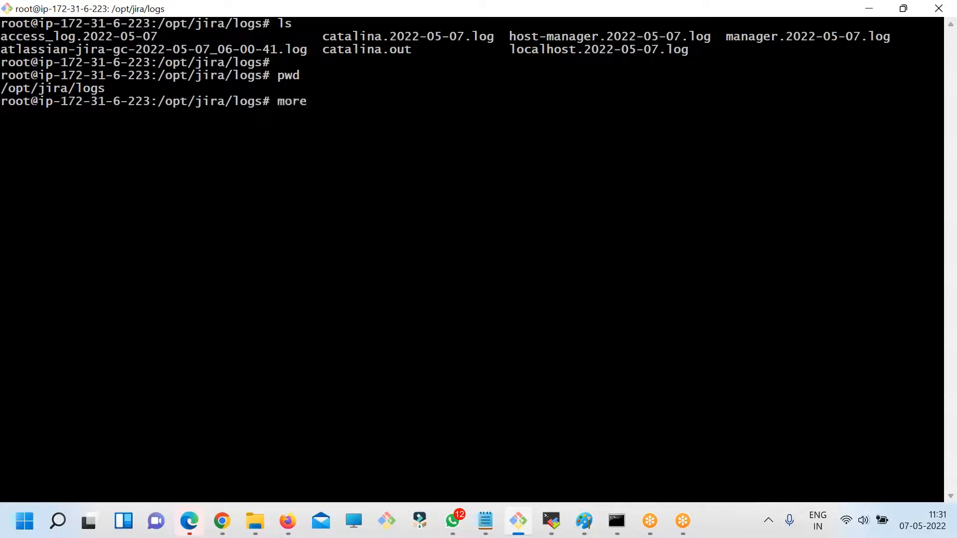
double_click(447, 36)
key(super+c)
right_click(550, 131)
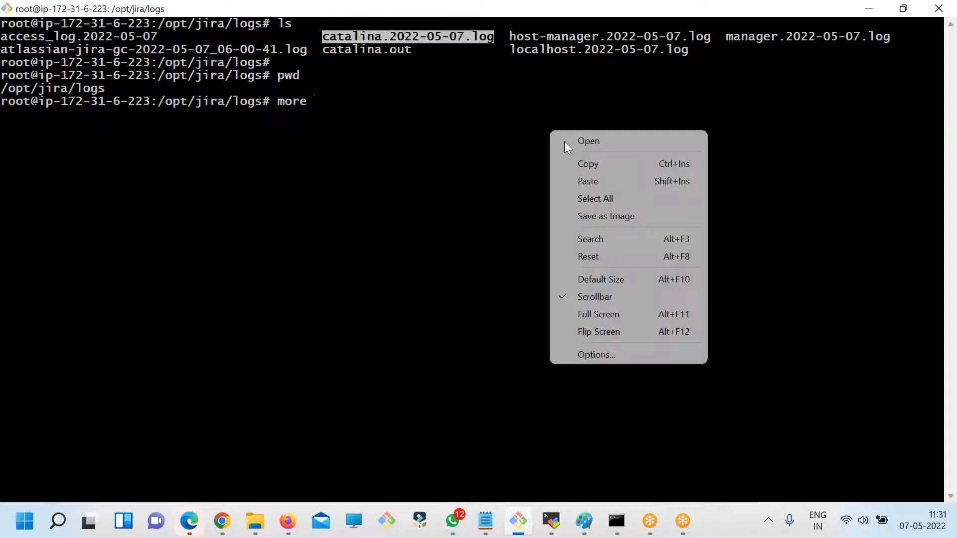
click(583, 182)
key(Return)
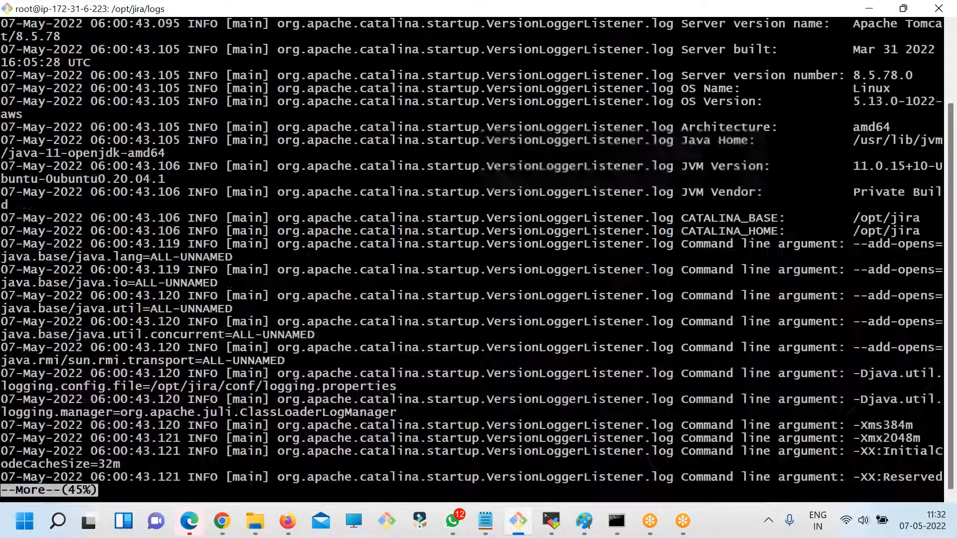
- Page through catalina.2022-05-07.log to its end, examining the Tomcat startup entries
key(Return)
key(Return)
key(Return)
key(Return)
key(Return)
key(Return)
key(Return)
key(Return)
key(Return)
key(Return)
key(Return)
key(Return)
key(Return)
key(Return)
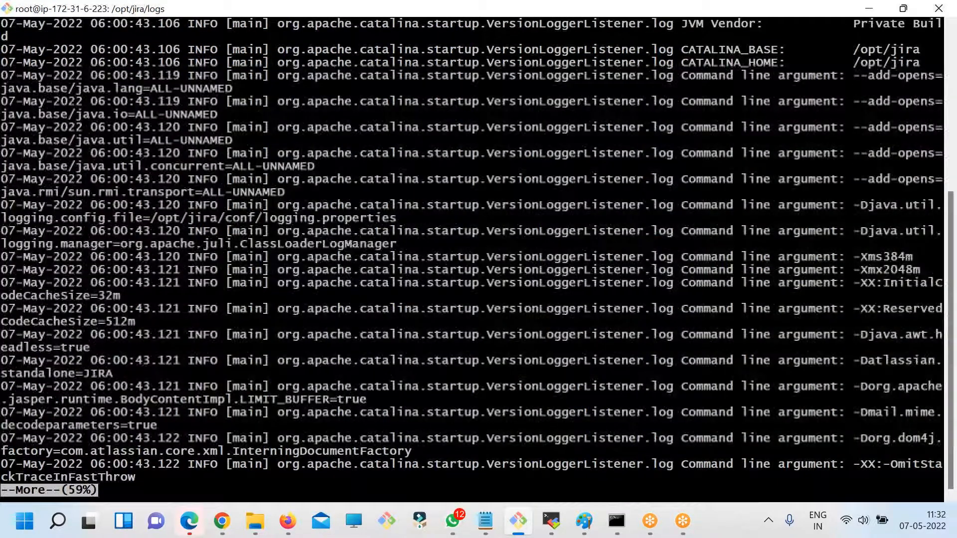
key(Return)
key(Return)
key(Return)
key(Return)
key(Return)
key(Return)
key(Return)
key(Return)
key(Return)
key(Return)
key(Return)
key(Return)
key(Return)
key(Return)
key(Return)
key(Return)
key(Return)
key(Return)
key(Return)
key(Return)
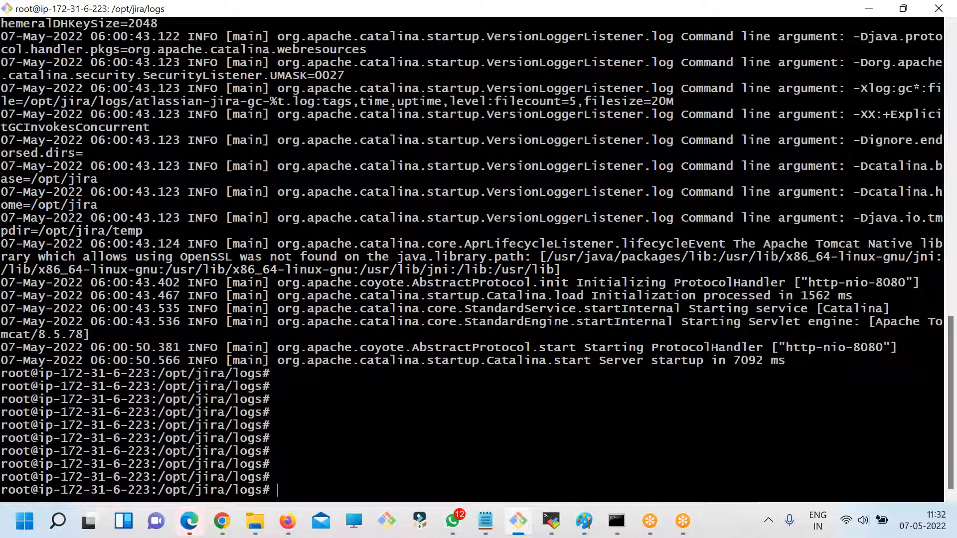
- Clear the terminal and search all files in the logs directory for errors with grep -R error
text(clear)
key(Return)
text(ks)
key(Return)
text(clear)
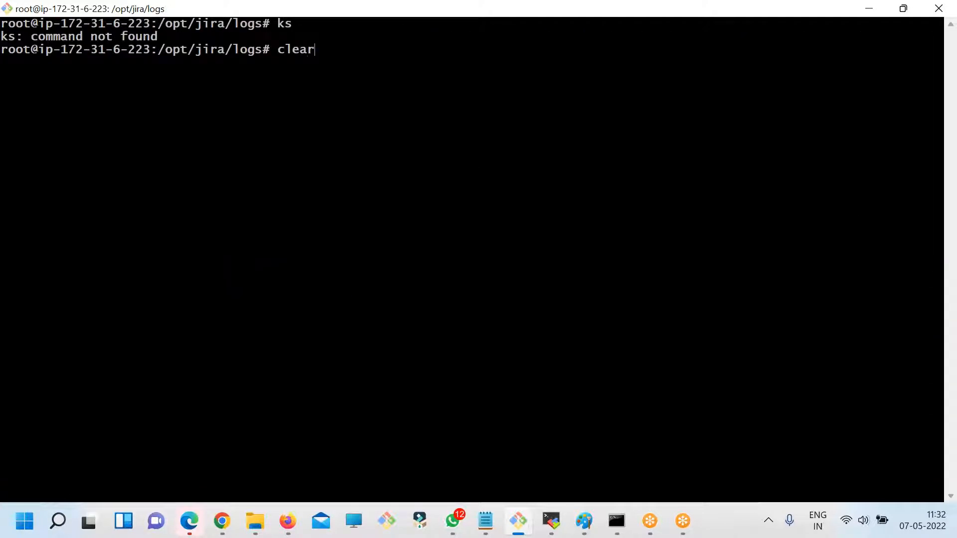
key(Return)
text(gre )
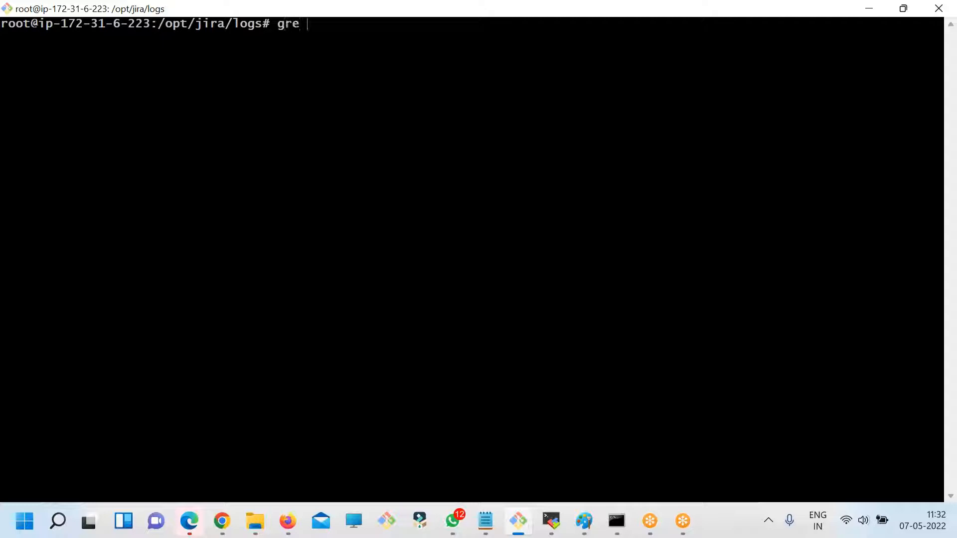
text(p - 8)
key(BackSpace)
text(R error .)
key(Return)
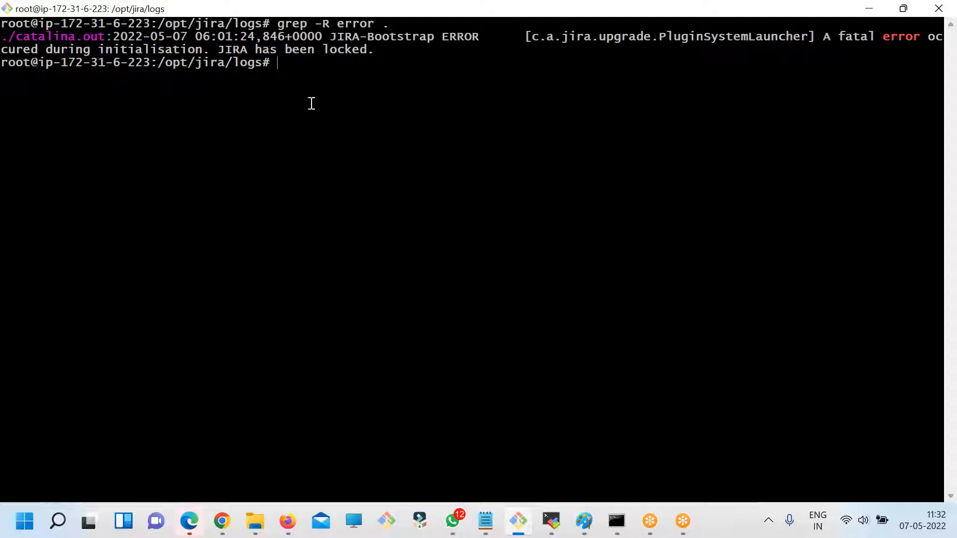
- Highlight the matching file name and message in the grep output, and open catalina.out with more
double_click(48, 35)
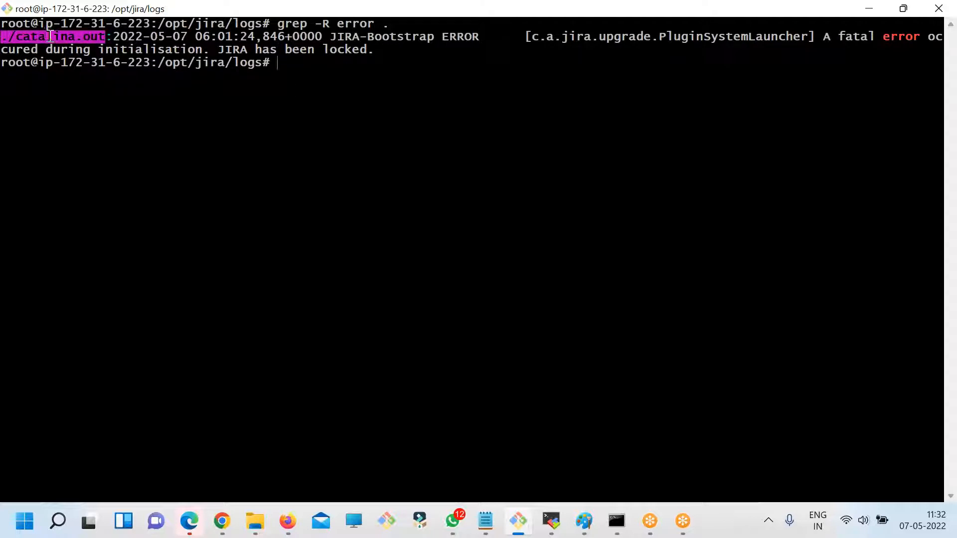
drag(223, 49, 362, 50)
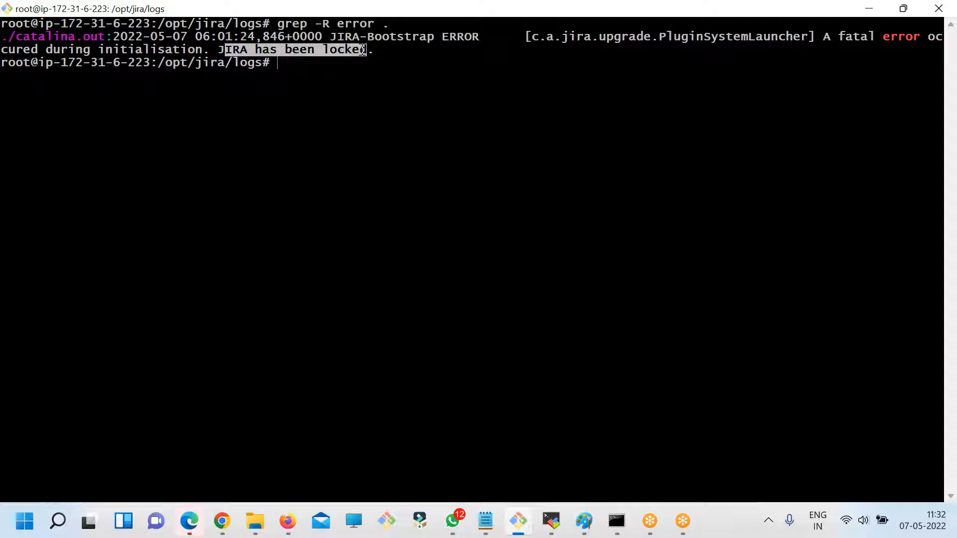
double_click(84, 36)
text(mor)
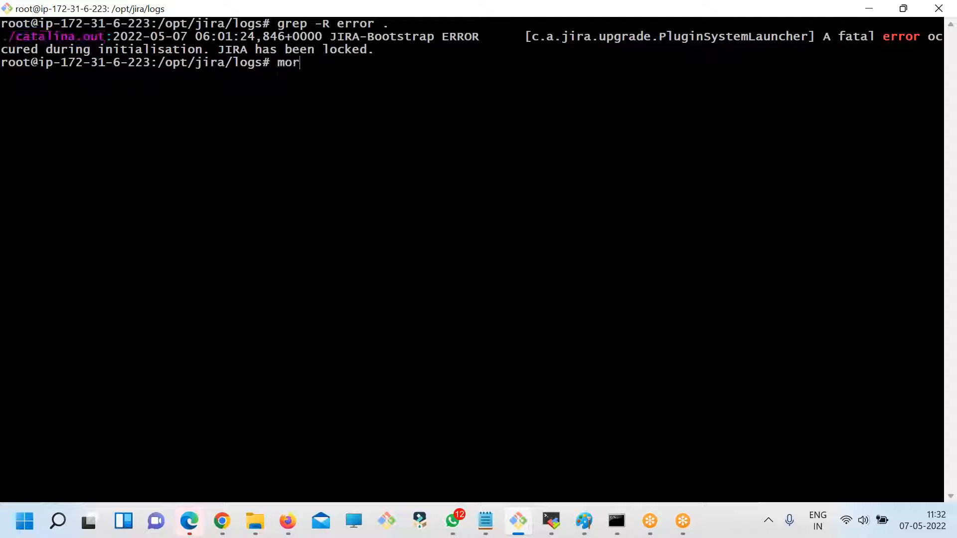
text(e catalina.oiu)
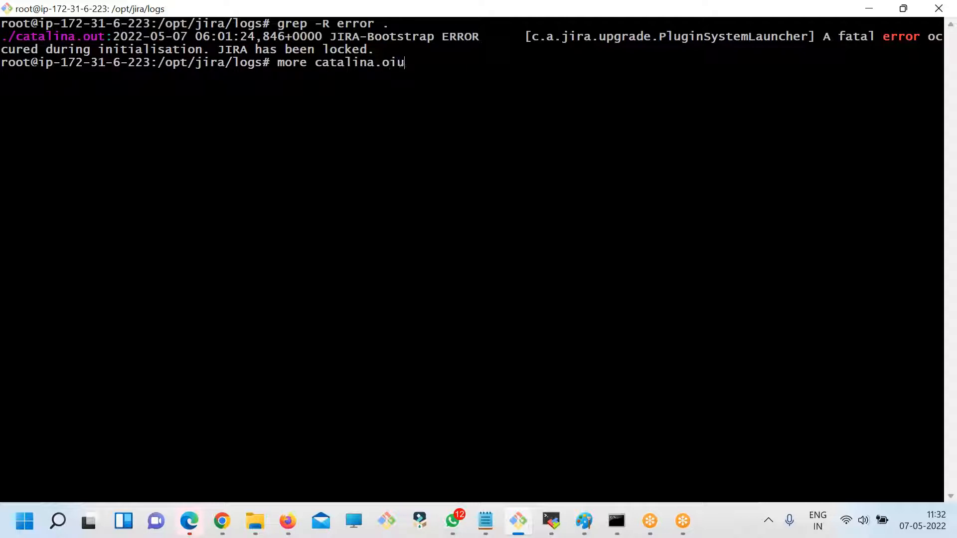
key(Return)
key(Up)
key(BackSpace)
key(BackSpace)
text(ut)
key(Return)
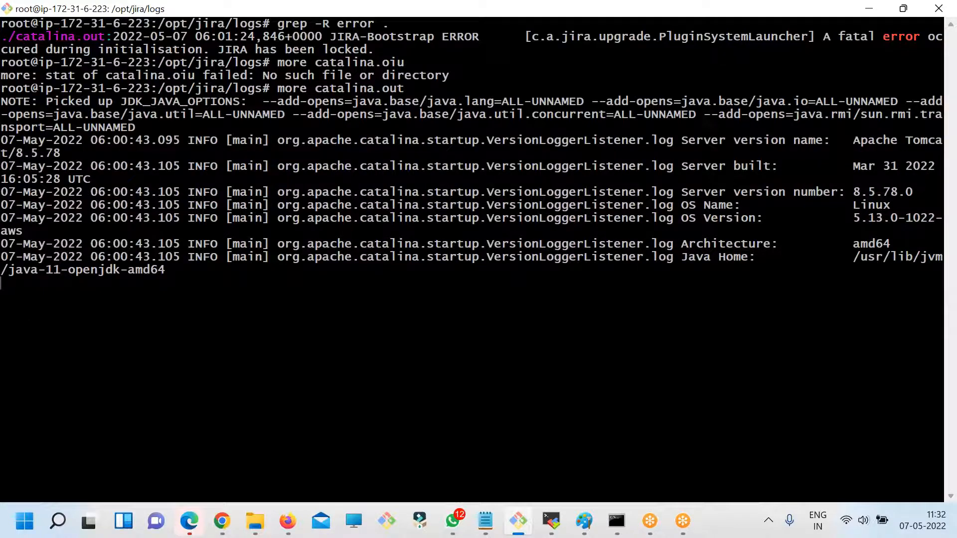
- Page through catalina.out to the Jira starting banner and highlight part of it
key(Return)
key(Return)
key(Return)
key(Return)
key(Return)
key(Return)
key(Return)
key(Return)
key(Return)
key(Return)
key(Return)
key(Return)
key(Return)
key(Return)
key(Return)
key(Return)
key(Return)
key(Return)
key(Return)
key(Return)
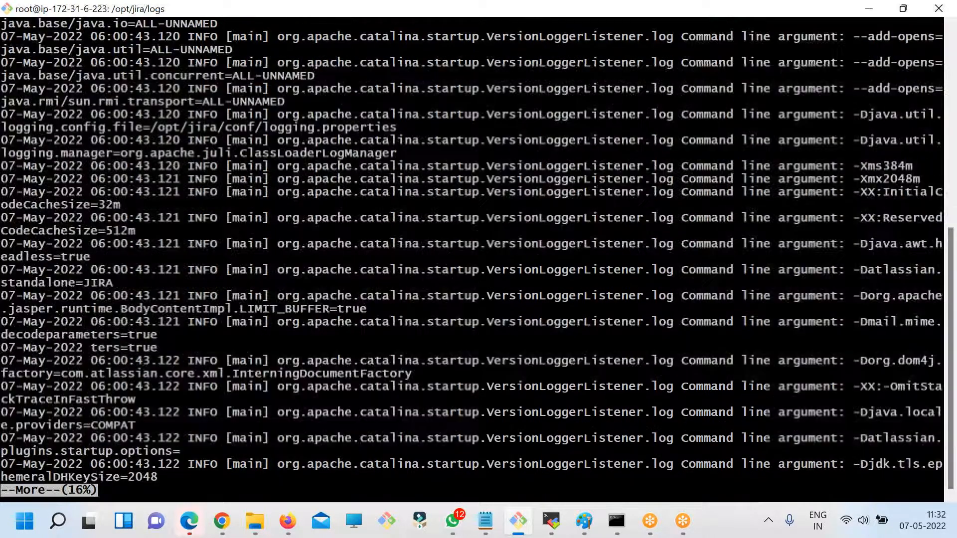
key(Return)
key(Return)
key(Return)
key(Return)
key(Return)
key(Return)
key(Return)
key(Return)
key(Return)
key(Return)
key(Return)
key(Return)
key(Return)
key(Return)
key(Return)
key(Return)
key(Return)
key(Return)
key(Return)
key(Return)
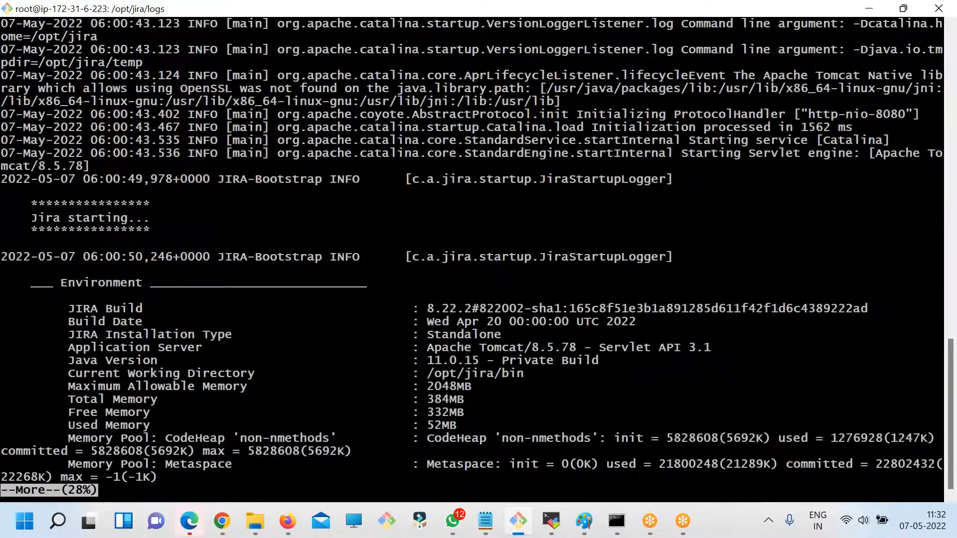
key(Return)
drag(28, 204, 249, 197)
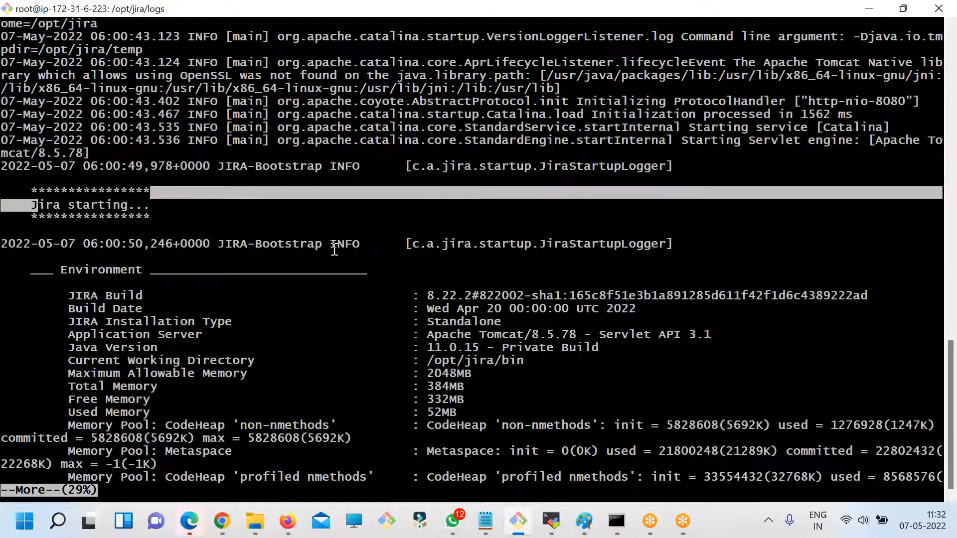
- Page on through catalina.out, examining the environment details, Java system properties and the Jira bootstrap and database startup entries
key(Return)
key(Return)
key(Return)
key(Return)
key(Return)
key(Return)
key(Return)
key(Return)
key(Return)
key(Return)
key(Return)
key(Return)
key(Return)
key(Return)
key(Return)
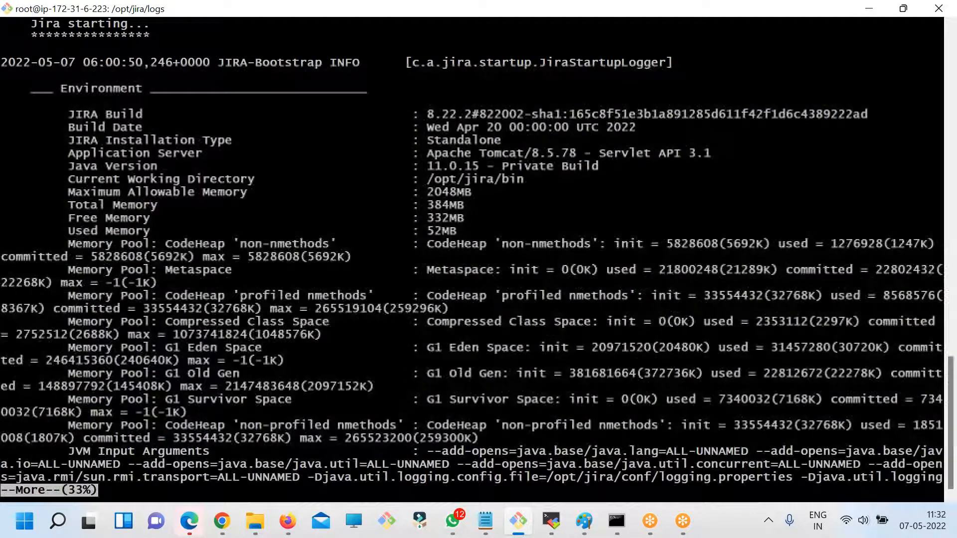
key(Return)
key(Return)
key(Return)
key(Return)
key(Return)
key(Return)
key(Return)
key(Return)
key(Return)
key(Return)
key(Return)
key(Return)
key(Return)
key(Return)
key(Return)
key(Return)
key(Return)
key(Return)
key(Return)
key(Return)
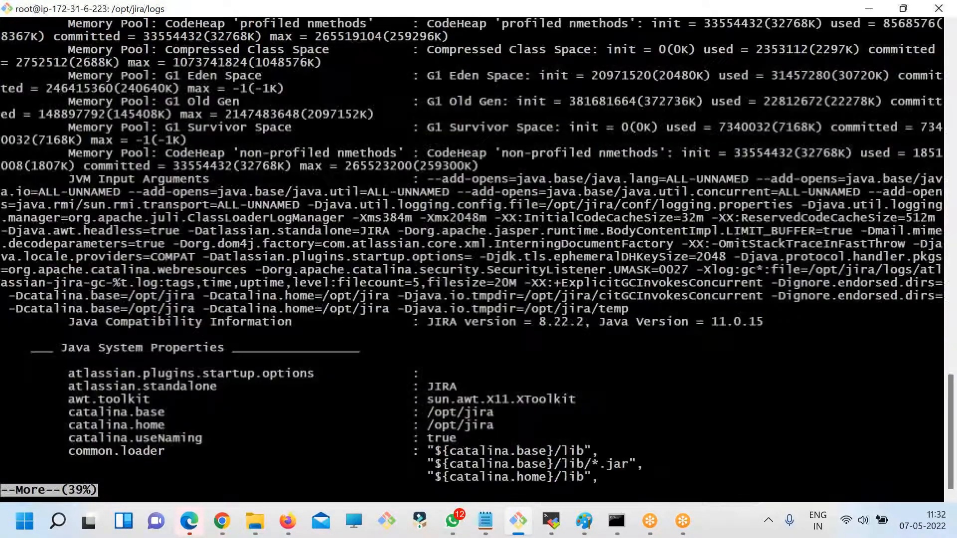
key(Return)
key(Return)
key(Return)
key(Return)
key(Return)
key(Return)
key(Return)
key(Return)
key(Return)
key(Return)
key(Return)
key(Return)
key(Return)
key(Return)
key(Return)
key(Return)
key(Return)
key(Return)
key(Return)
key(Return)
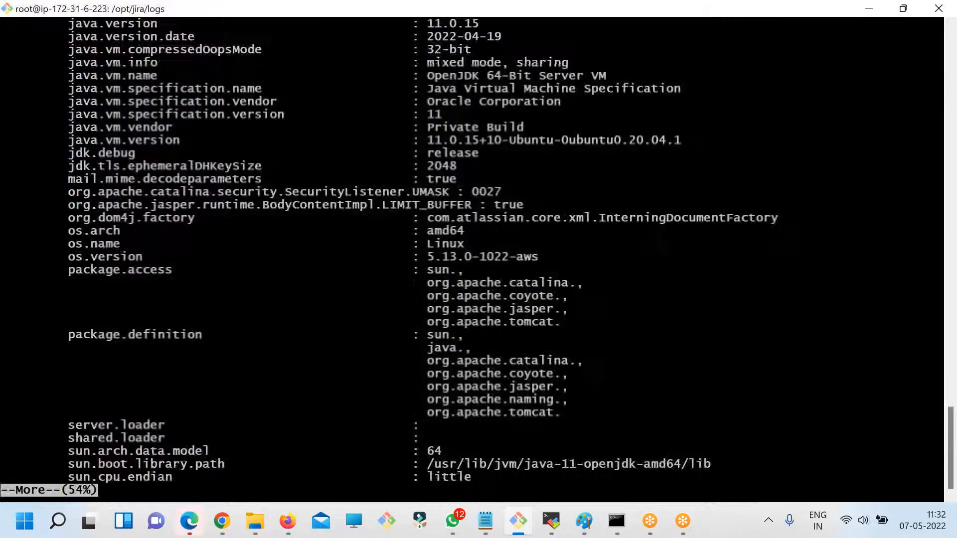
key(Return)
key(Return)
key(Return)
key(Return)
key(Return)
key(Return)
key(Return)
key(Return)
key(Return)
key(Return)
key(Return)
key(Return)
key(Return)
key(Return)
key(Return)
key(Return)
key(Return)
key(Return)
key(Return)
key(Return)
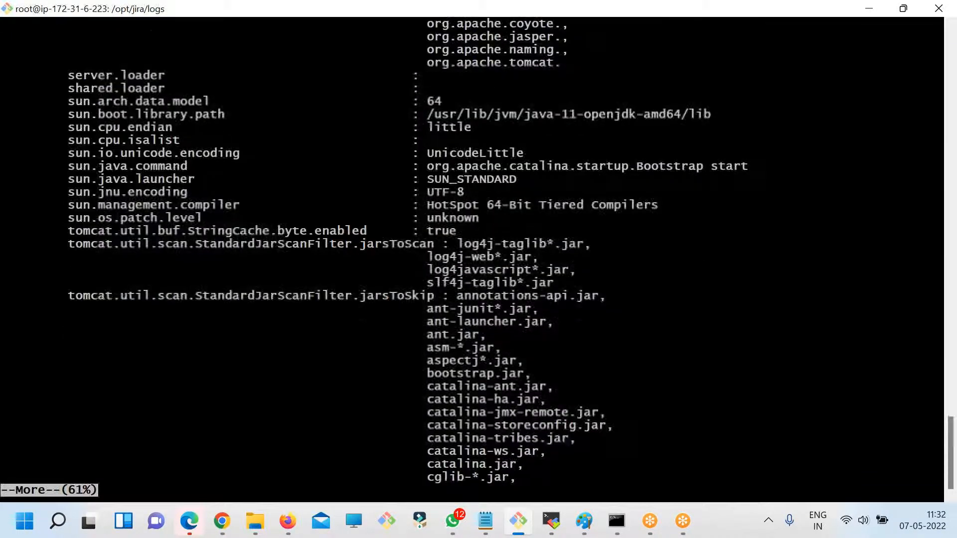
key(Return)
key(Return)
key(Return)
key(Return)
key(Return)
key(Return)
key(Return)
key(Return)
key(Return)
key(Return)
key(Return)
key(Return)
key(Return)
key(Return)
key(Return)
key(Return)
key(Return)
key(Return)
key(Return)
key(Return)
key(Return)
key(Return)
key(Return)
key(Return)
key(Return)
key(Return)
key(Return)
key(Return)
key(Return)
key(Return)
key(Return)
key(Return)
key(Return)
key(Return)
key(Return)
key(Return)
key(Return)
key(Return)
key(Return)
key(Return)
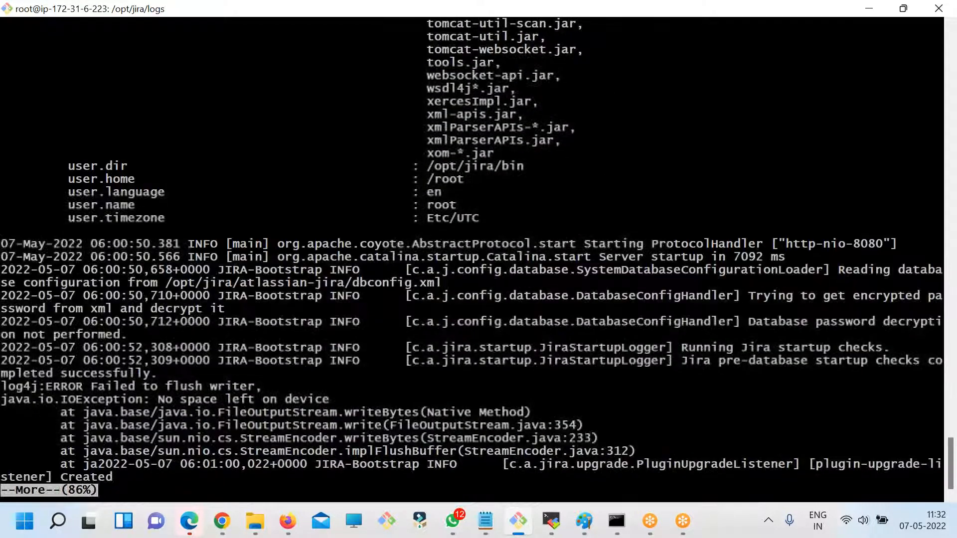
key(Return)
key(Return)
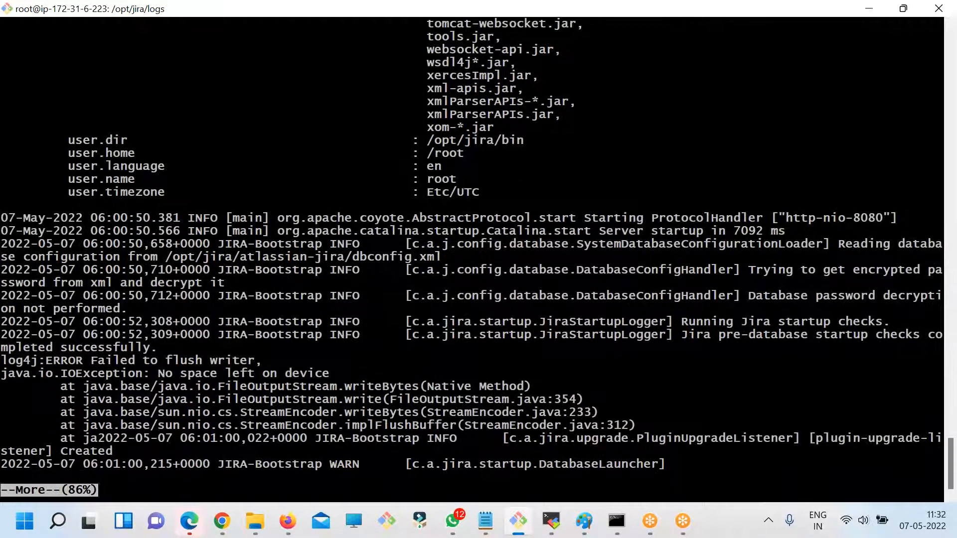
key(Return)
key(Return)
key(Return)
key(Return)
key(Return)
key(Return)
key(Return)
key(Return)
key(Return)
key(Return)
key(Return)
key(Return)
key(Return)
key(Return)
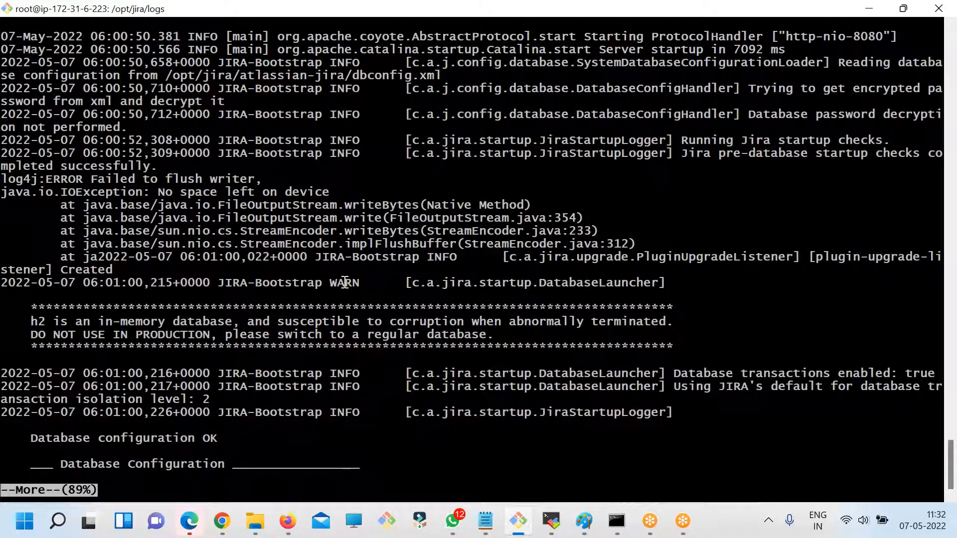
- Highlight the DatabaseLauncher warning and its notice about the in-memory h2 database in catalina.out
drag(339, 282, 494, 298)
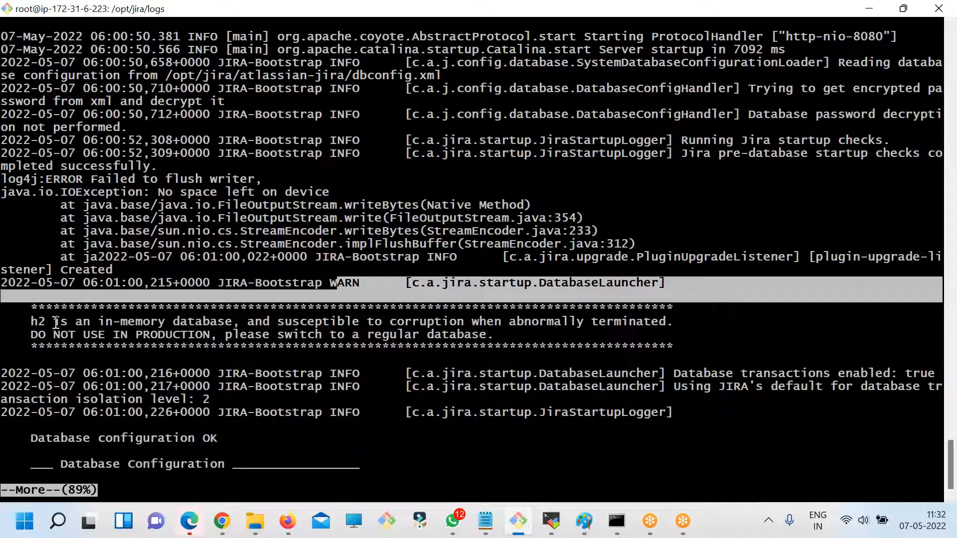
drag(55, 322, 105, 322)
drag(33, 323, 416, 335)
click(417, 335)
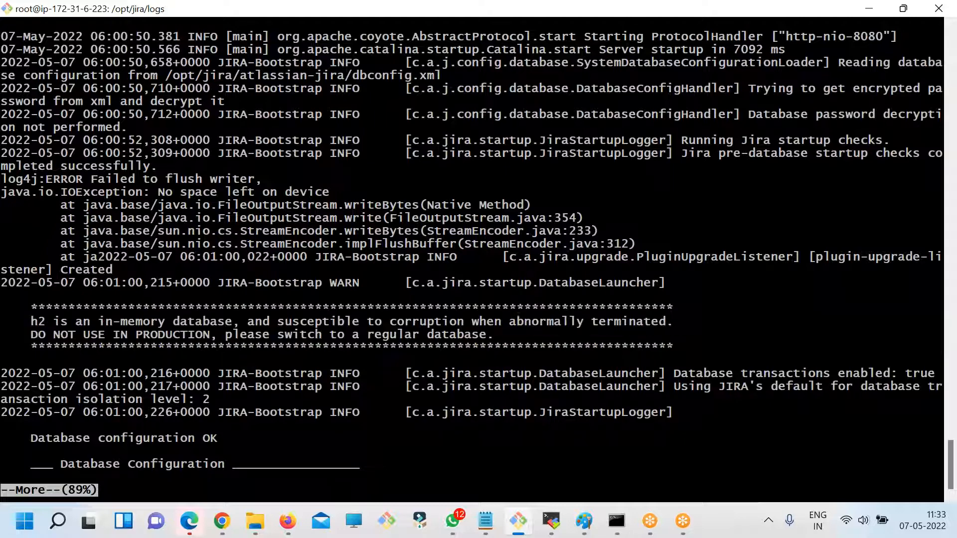
- Page on through catalina.out past the database configuration and plugin system startup entries to the errors that follow
key(Return)
key(Return)
key(Return)
key(Return)
key(Return)
key(Return)
key(Return)
key(Return)
key(Return)
key(Return)
key(Return)
key(Return)
key(Return)
key(Return)
key(Return)
key(Return)
key(Return)
key(Return)
key(Return)
key(Return)
key(Return)
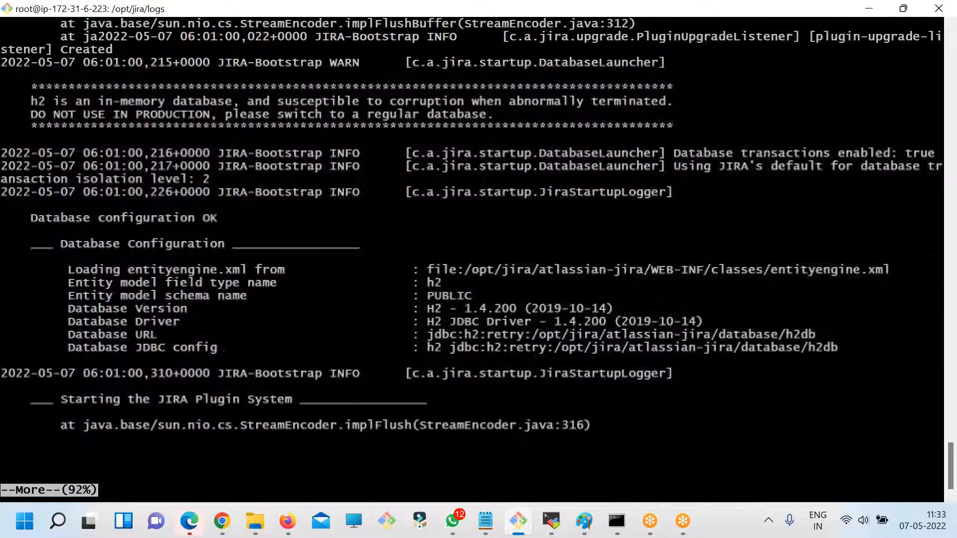
key(Return)
key(Return)
key(Return)
key(Return)
key(Return)
key(Return)
key(Return)
key(Return)
key(Return)
key(Return)
key(Return)
key(Return)
key(Return)
key(Return)
key(Return)
key(Return)
key(Return)
key(Return)
key(Return)
key(Return)
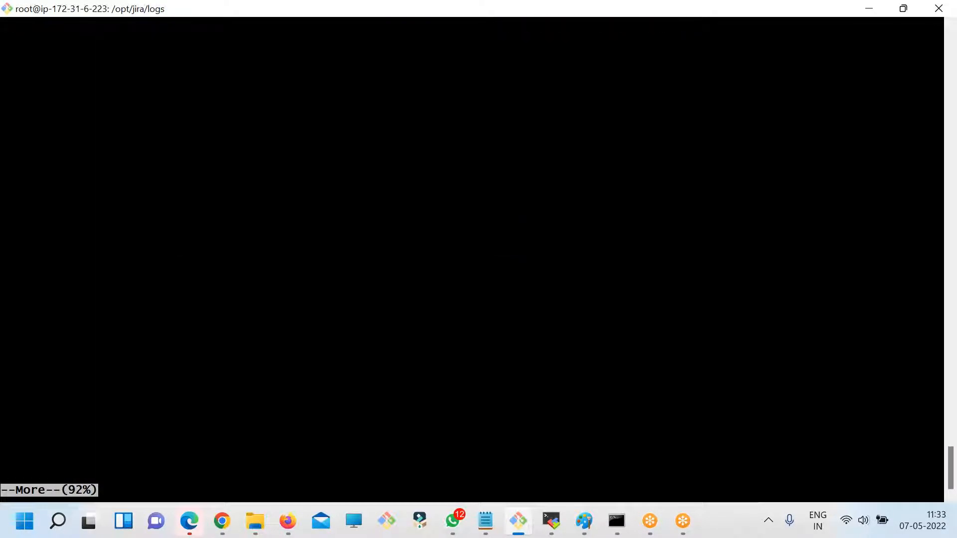
key(Return)
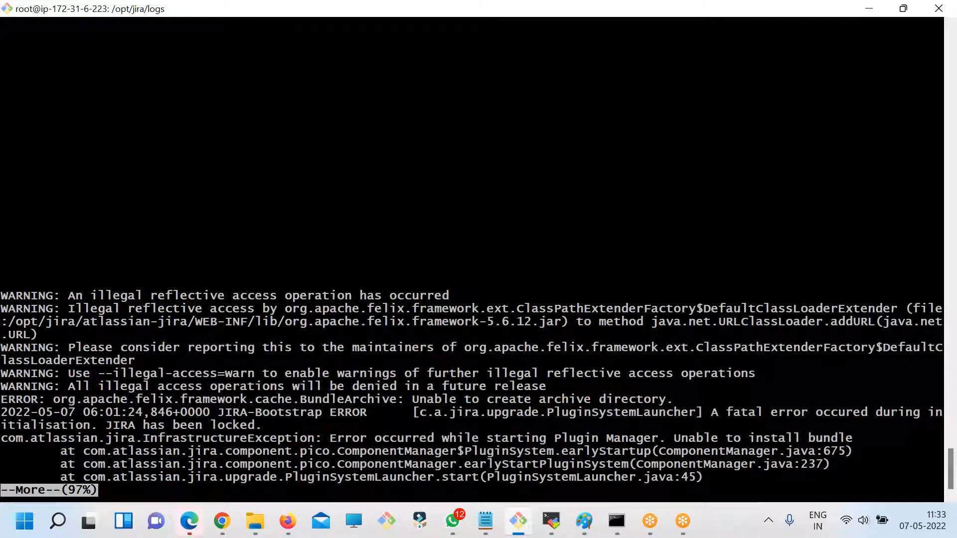
- Highlight the illegal-access warnings, the archive directory error and the JIRA-Bootstrap ERROR entry in the log
drag(98, 274, 471, 435)
drag(2, 387, 353, 438)
drag(411, 387, 609, 400)
click(608, 401)
double_click(620, 399)
double_click(573, 399)
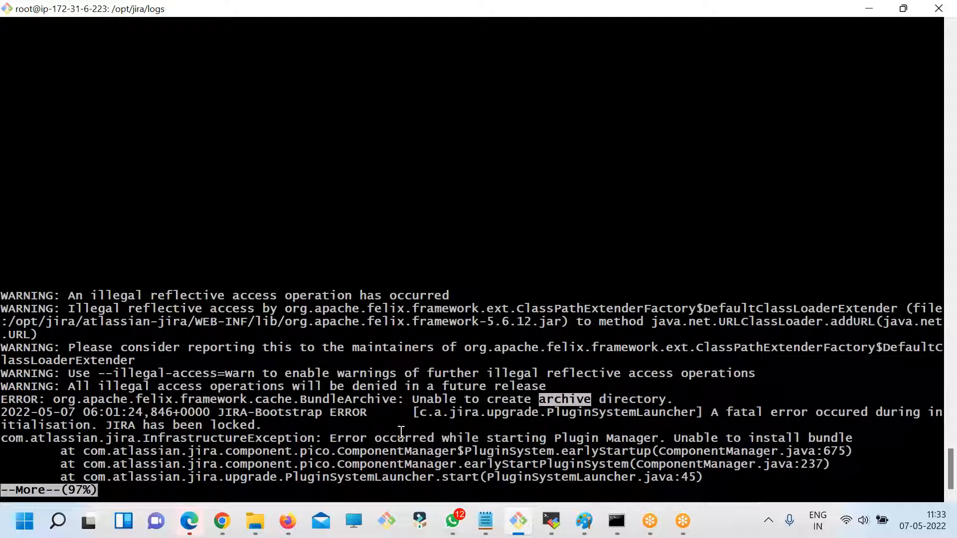
drag(170, 413, 440, 420)
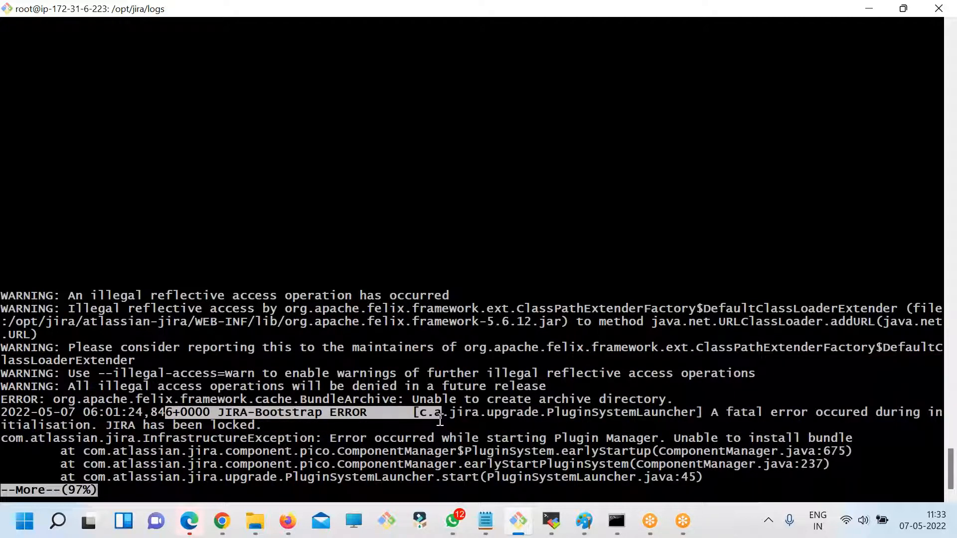
click(440, 420)
- Page through the rest of the plugin manager stack trace to the end of catalina.out and return to the prompt
key(Return)
key(Return)
key(Return)
key(Return)
key(Return)
key(Return)
key(Return)
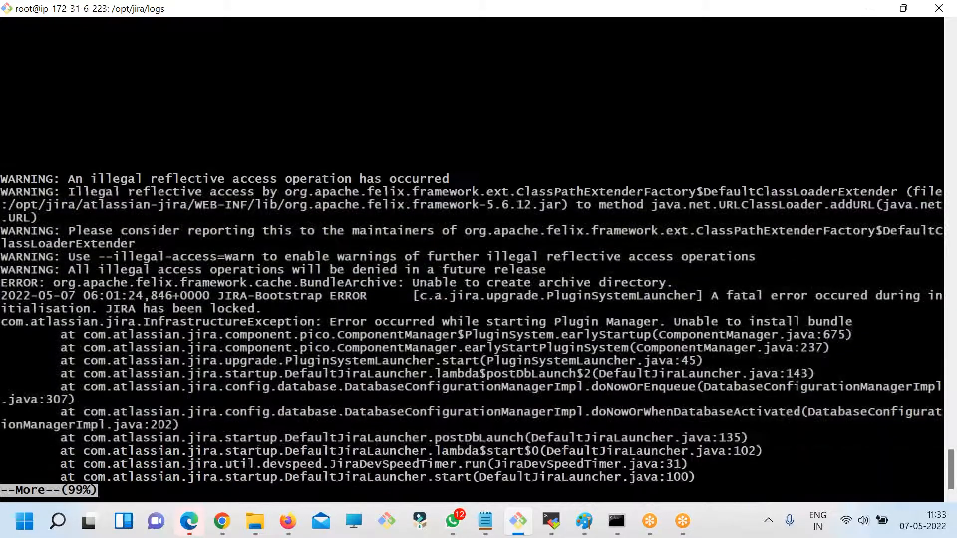
key(Return)
key(Return)
key(Return)
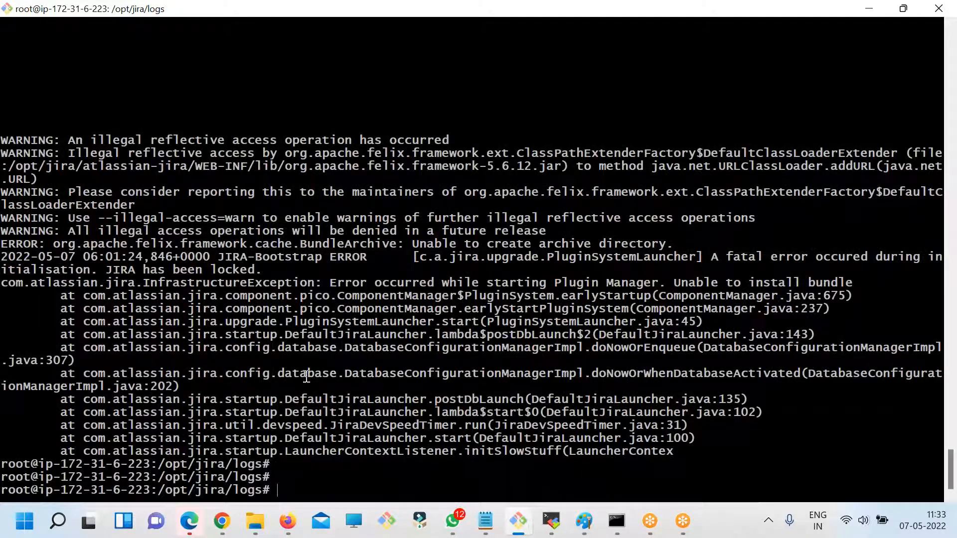
- Highlight the database configuration trace entry and the messages "JIRA has been locked" and "Unable to install bundle"
drag(285, 377, 477, 376)
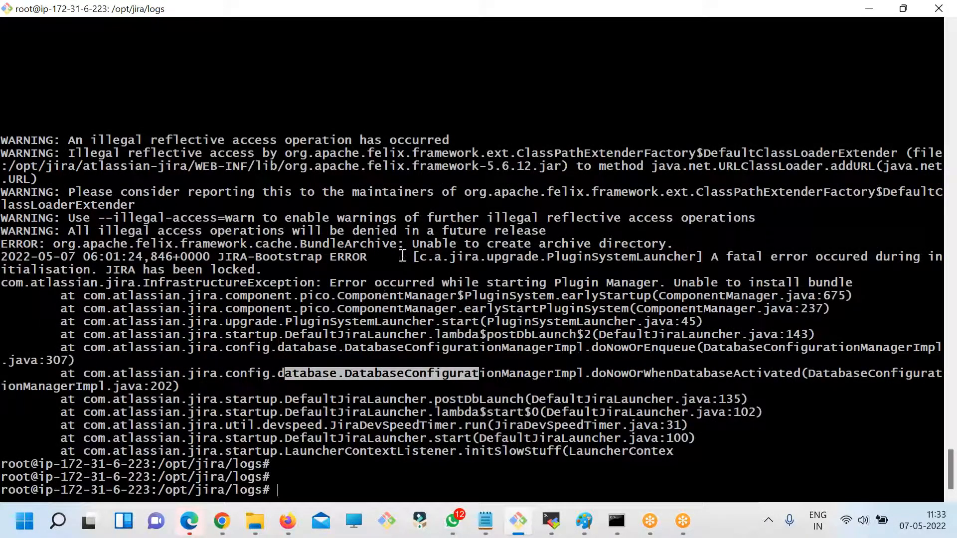
double_click(502, 259)
double_click(777, 257)
drag(45, 269, 105, 265)
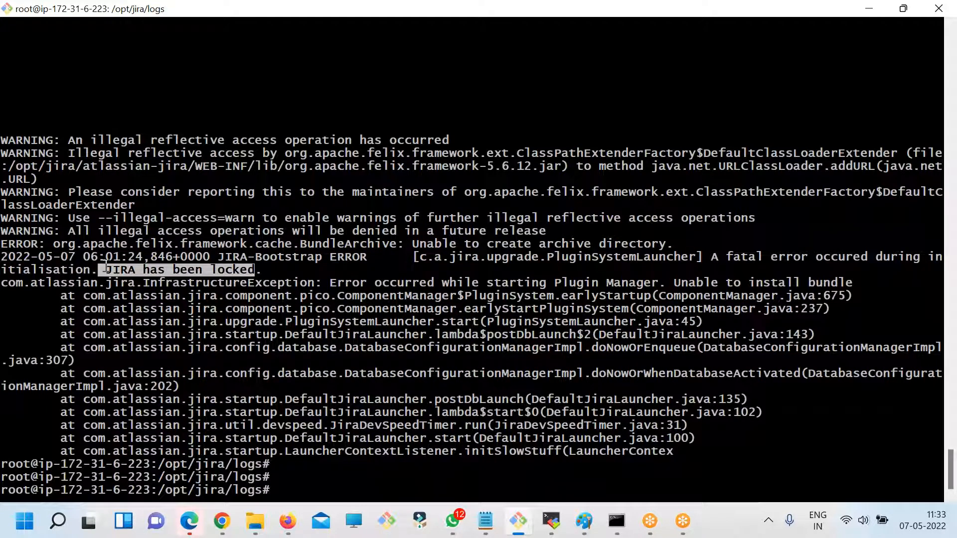
drag(678, 281, 790, 282)
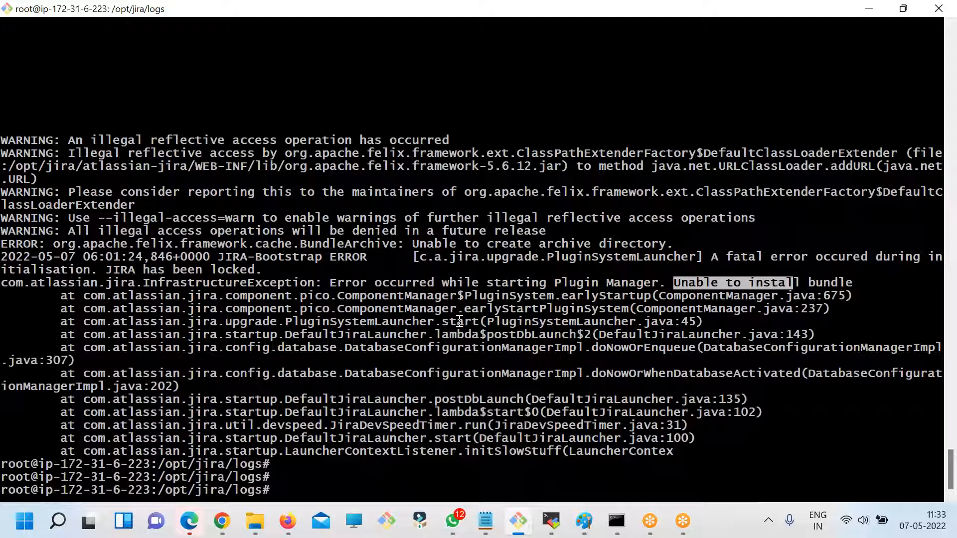
- Review the earlier database and plugin startup entries again and highlight the illegal-access warnings near the end of the log
key(alt+Tab)
key(alt+Tab)
scroll(421, 356, up, 1)
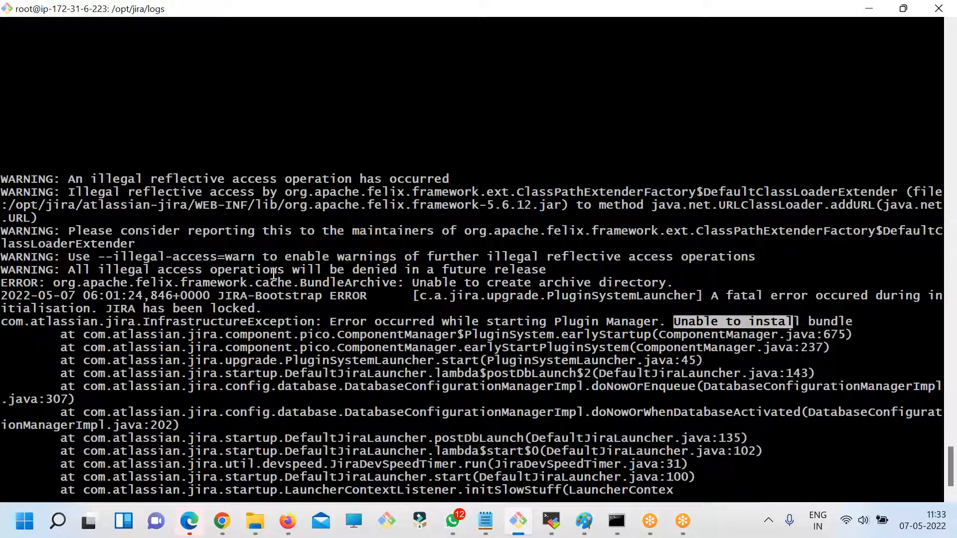
scroll(346, 292, up, 10)
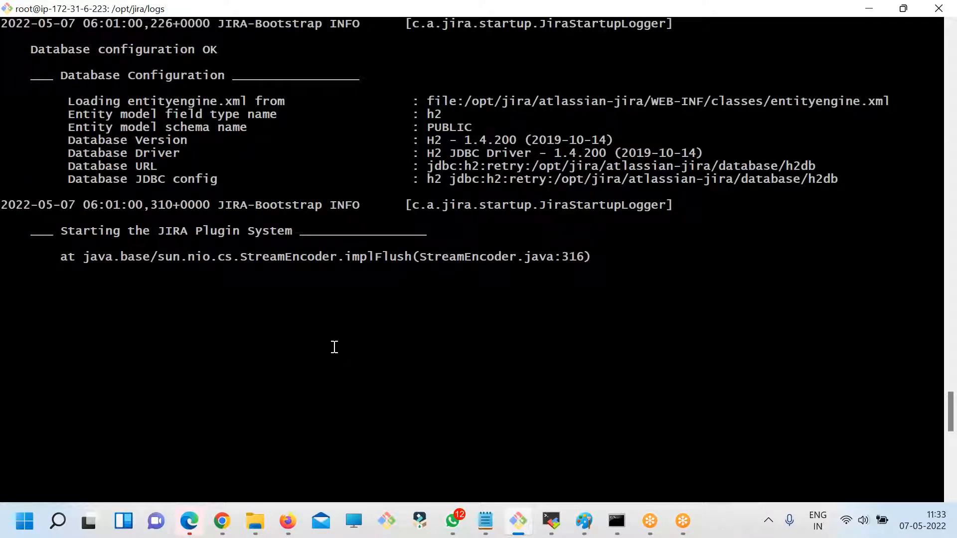
scroll(334, 347, up, 5)
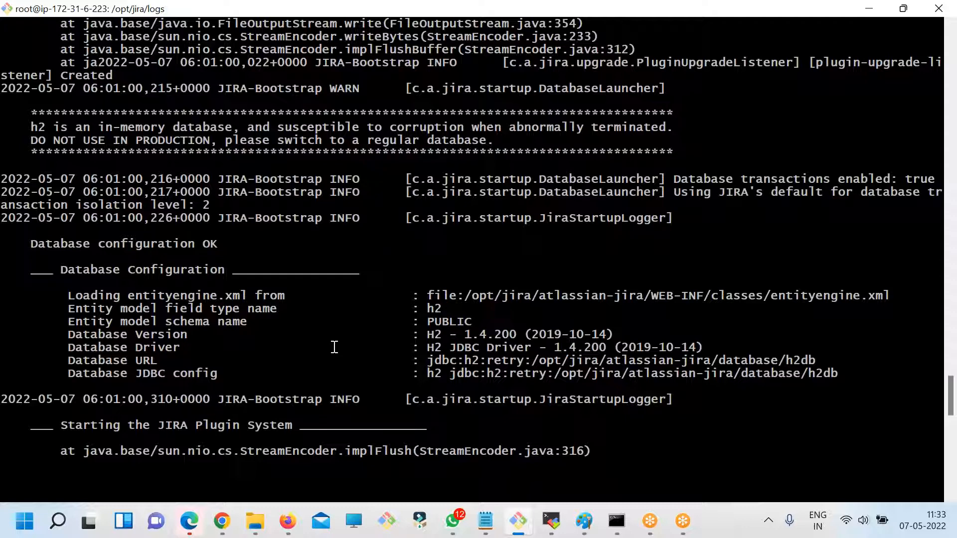
scroll(335, 347, up, 1)
scroll(334, 348, down, 10)
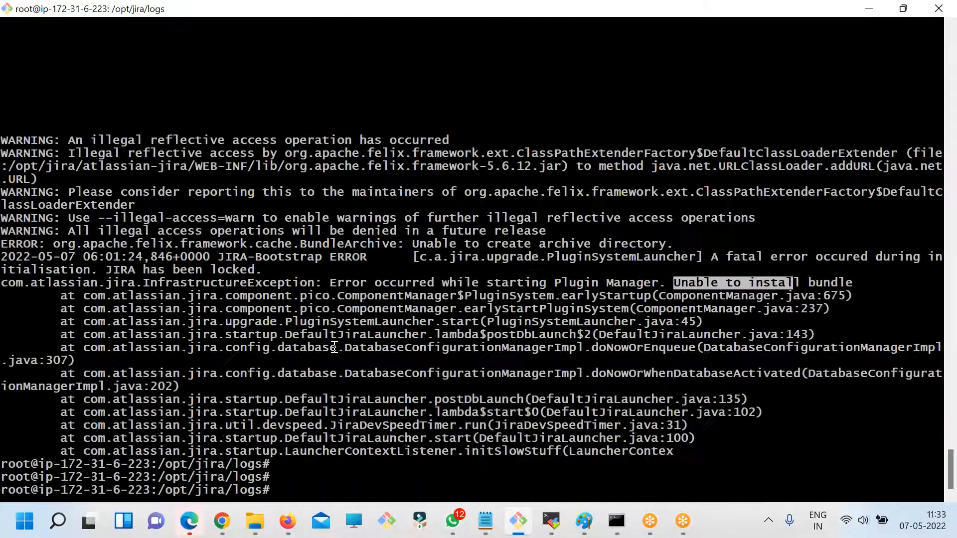
drag(75, 217, 507, 218)
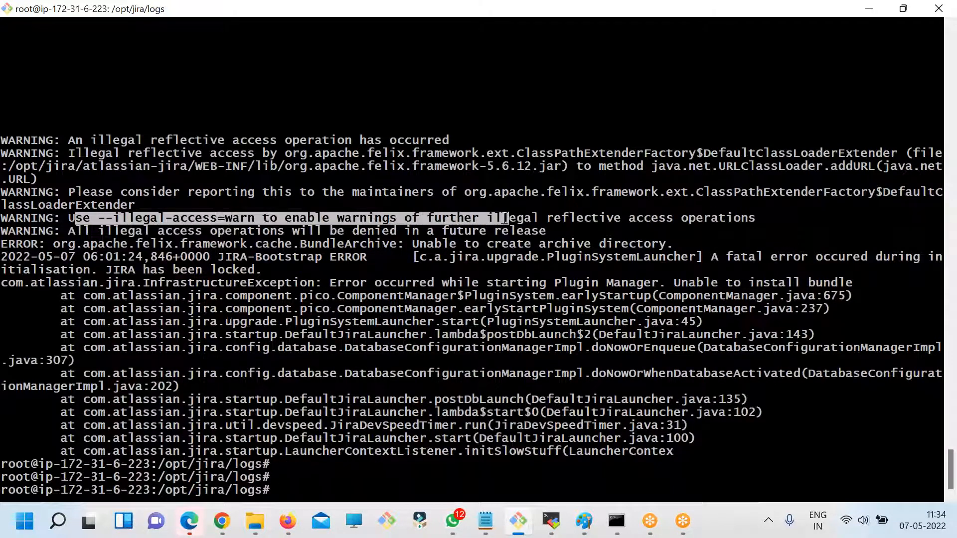
drag(198, 195, 285, 230)
click(272, 237)
- Go back to the log4j error in the output and highlight "Failed to flush writer" and "No space left on device"
scroll(478, 269, up, 20)
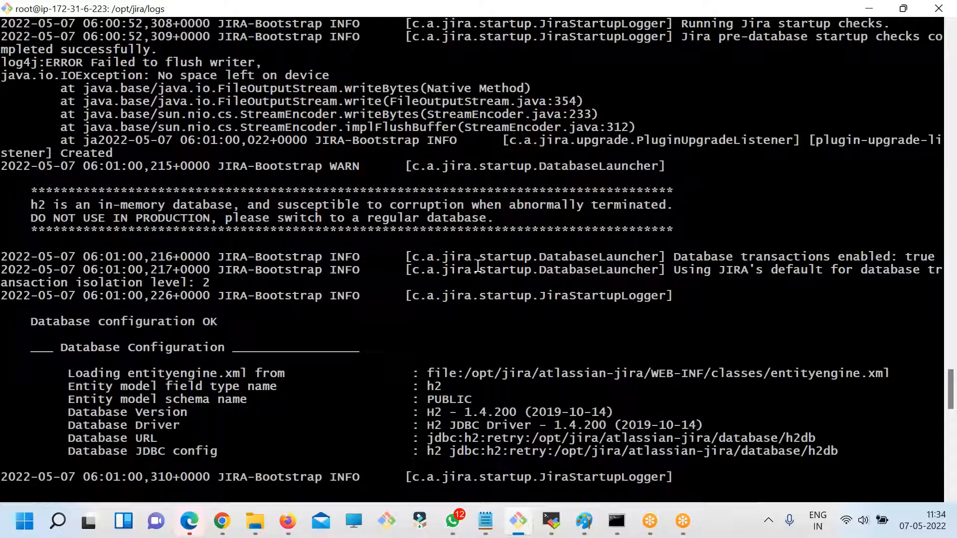
drag(120, 63, 376, 114)
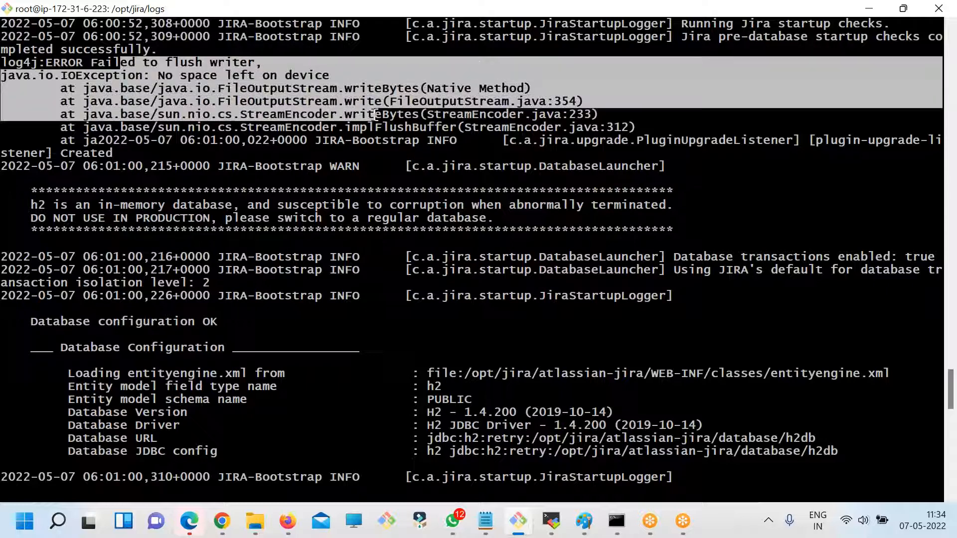
scroll(379, 144, up, 1)
click(27, 97)
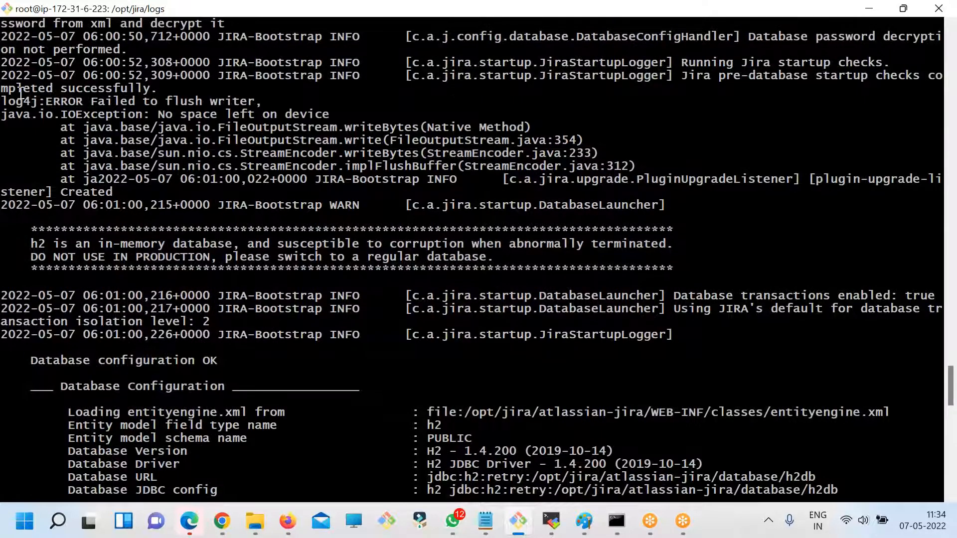
drag(23, 92, 332, 127)
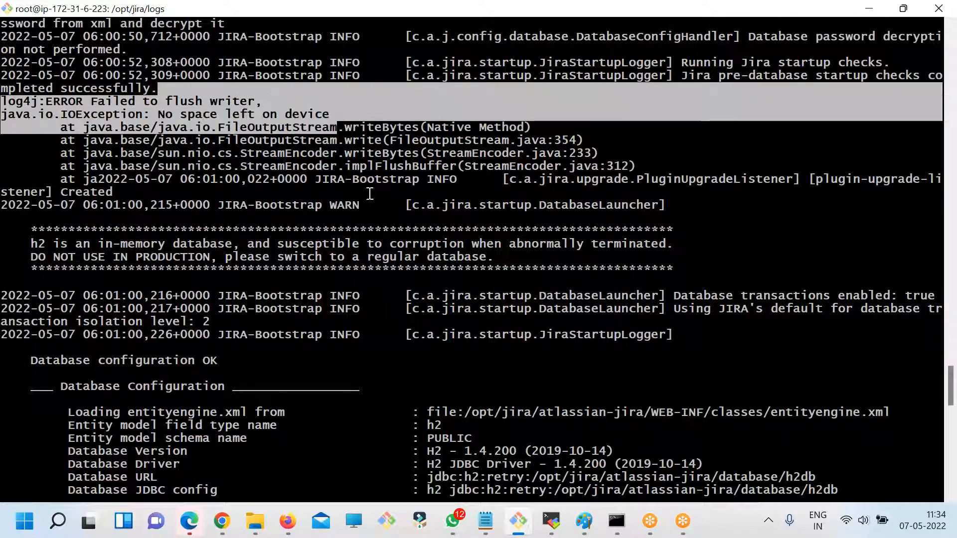
drag(539, 166, 248, 114)
drag(158, 114, 327, 113)
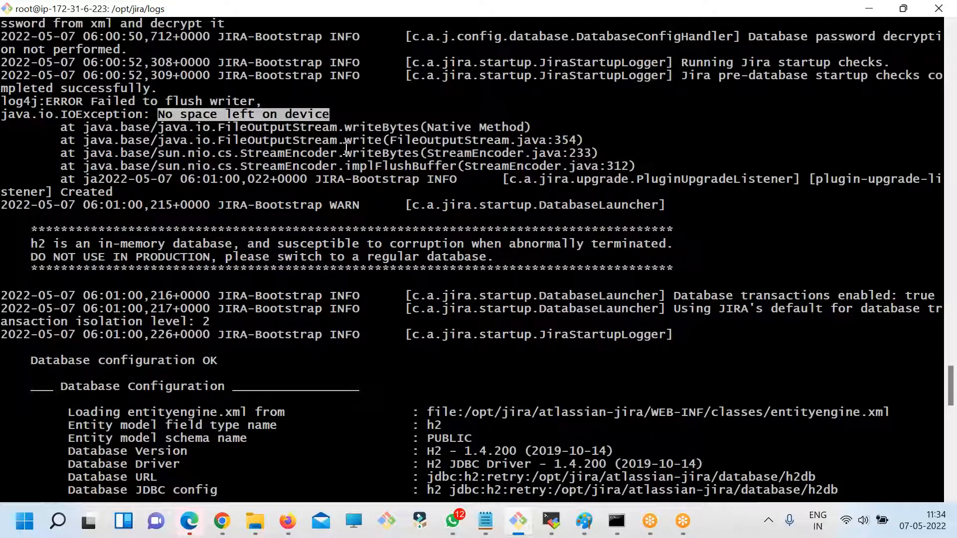
drag(79, 102, 299, 100)
- Clear the terminal, list the logs directory, move up to /opt/jira and list its contents
key(ctrl+c)
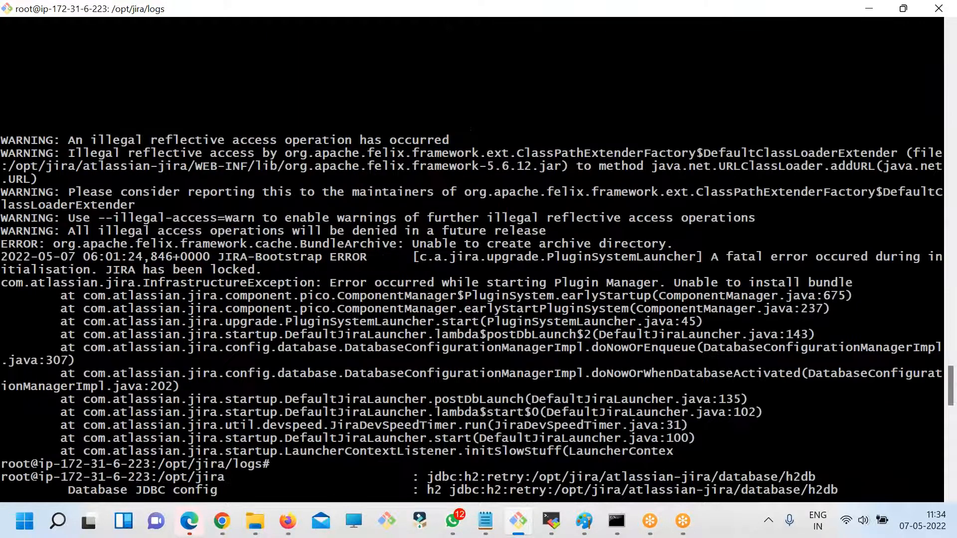
text(clear)
key(Return)
text(ls)
key(Return)
text(cd ..)
key(Return)
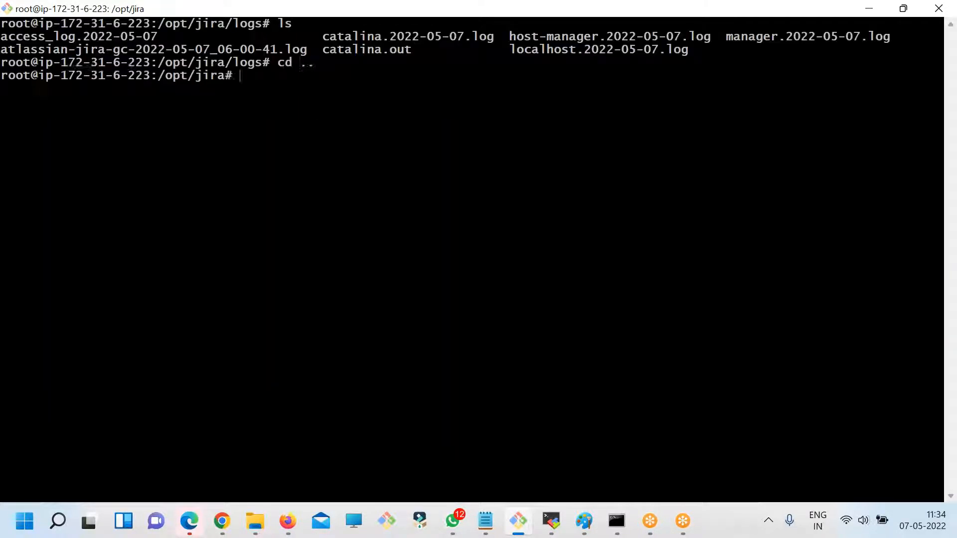
text(ls)
key(Return)
- Check the disk usage with df -kh and highlight the root filesystem's usage percentage
text(df -kh)
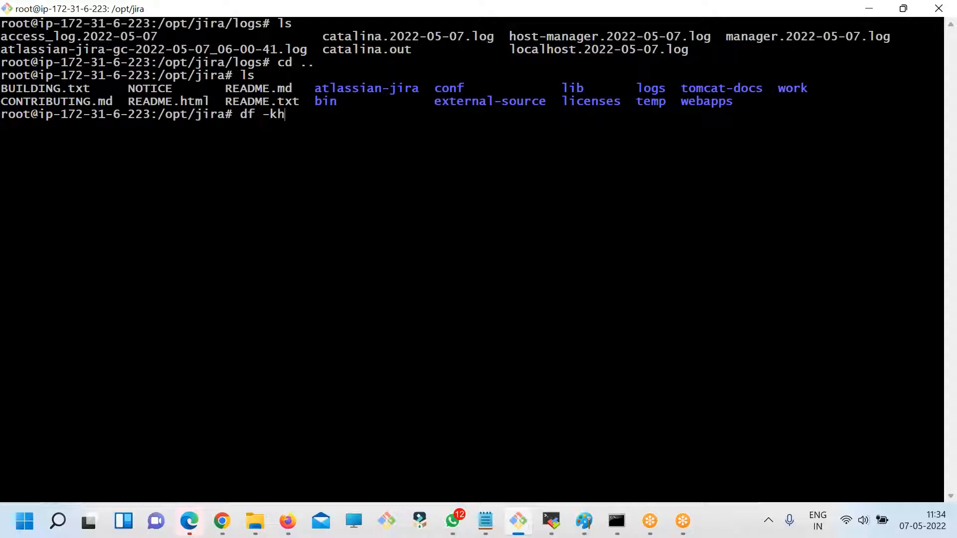
key(Return)
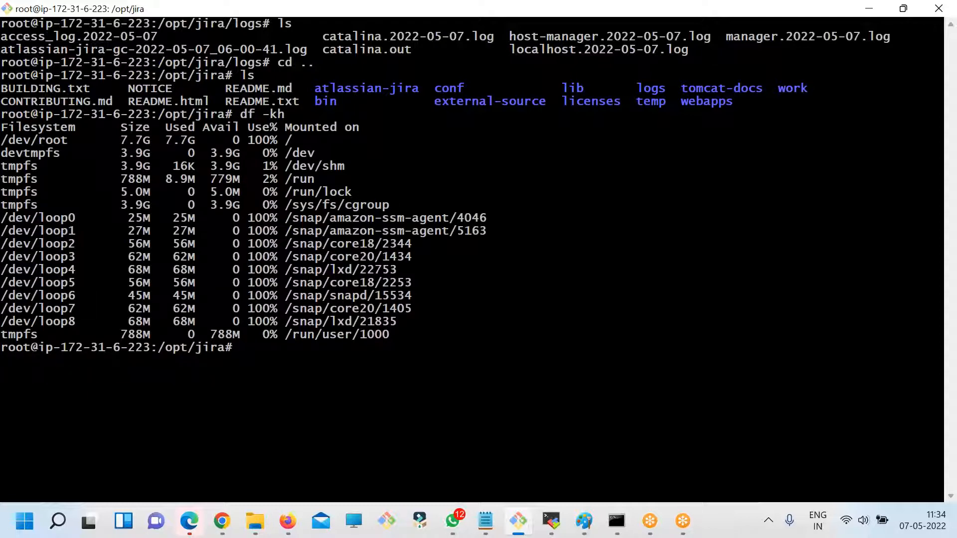
double_click(261, 141)
- Clear the terminal and list the Docker images with docker images
text(clear)
key(Return)
text(dockerr )
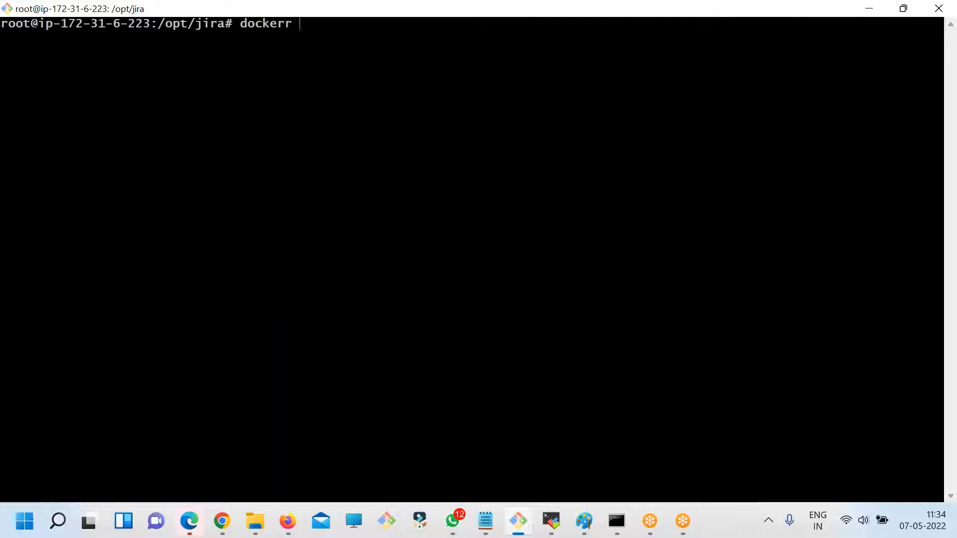
text(iages)
key(Return)
- Try to remove the first listed Docker image by its repository name with docker rmi
text(dcok)
key(BackSpace)
key(BackSpace)
key(BackSpace)
key(BackSpace)
text(ocker rmi)
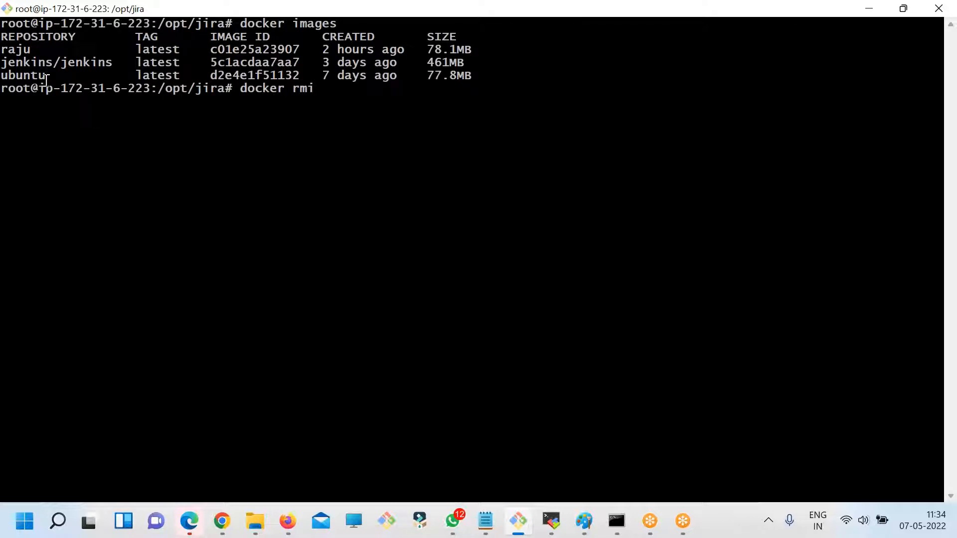
double_click(18, 48)
right_click(314, 103)
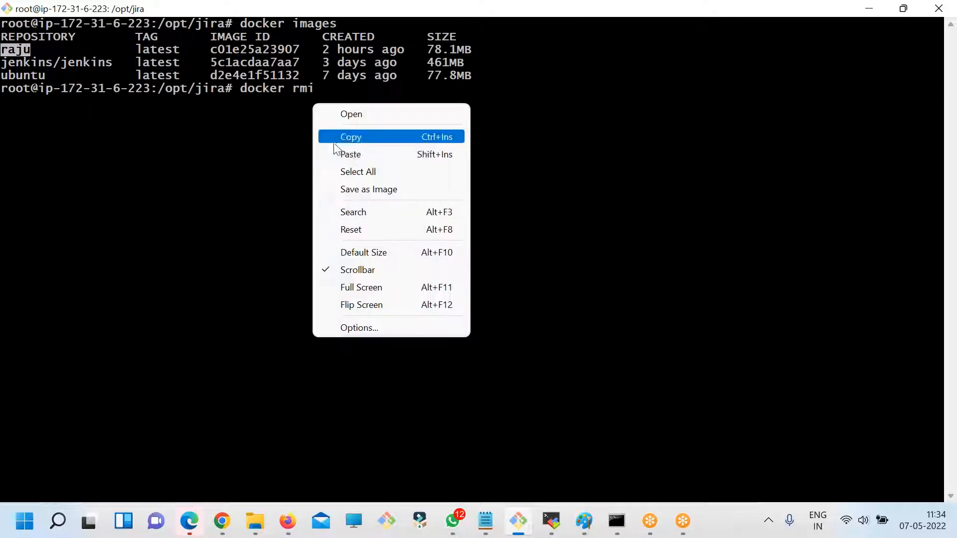
click(344, 152)
key(Return)
- List all containers with docker ps -a and prepare a docker rm command with container IDs 6b6730e4d86d and 8760980b04a2
text(docker ps -a)
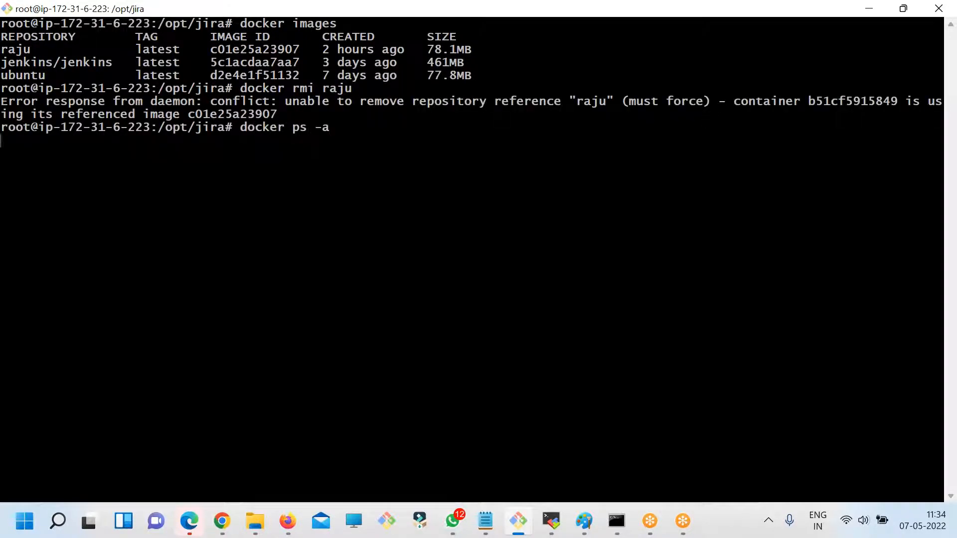
text(docke4r )
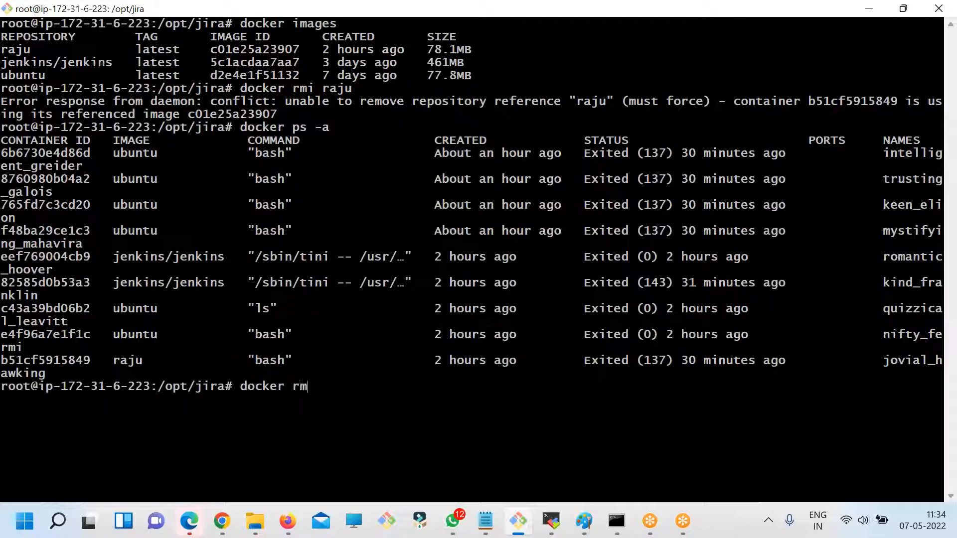
text(rm)
double_click(45, 150)
right_click(428, 161)
click(459, 188)
double_click(36, 179)
right_click(396, 181)
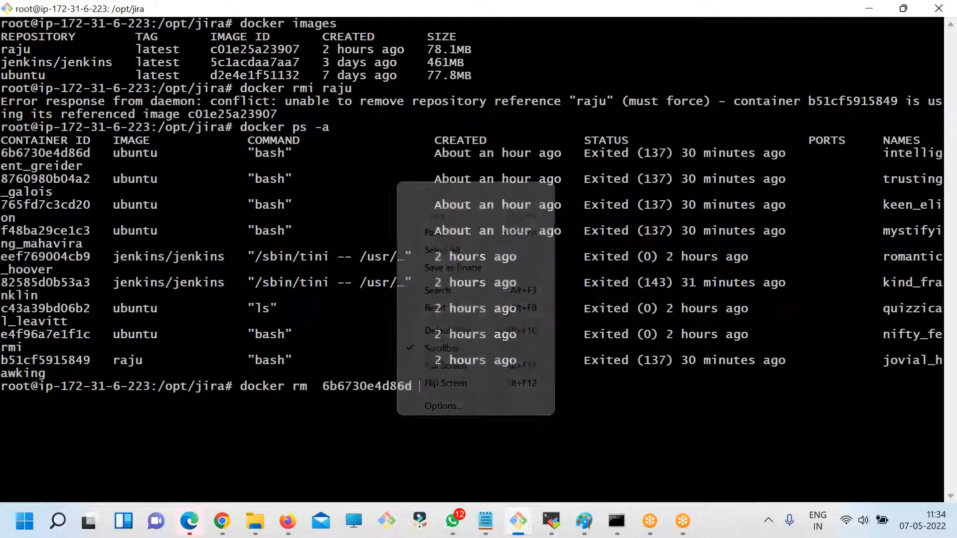
click(428, 231)
- Add container IDs 765fd7c3cd20, f48ba29ce1c3 and 82585d0b53a3 to the docker rm command
double_click(49, 205)
right_click(392, 175)
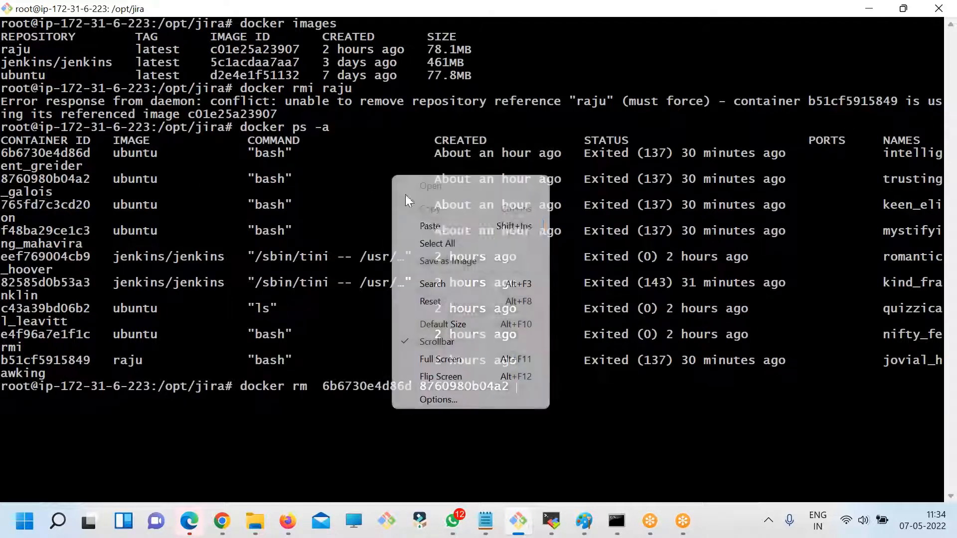
click(424, 226)
right_click(500, 178)
click(532, 230)
double_click(58, 282)
right_click(497, 175)
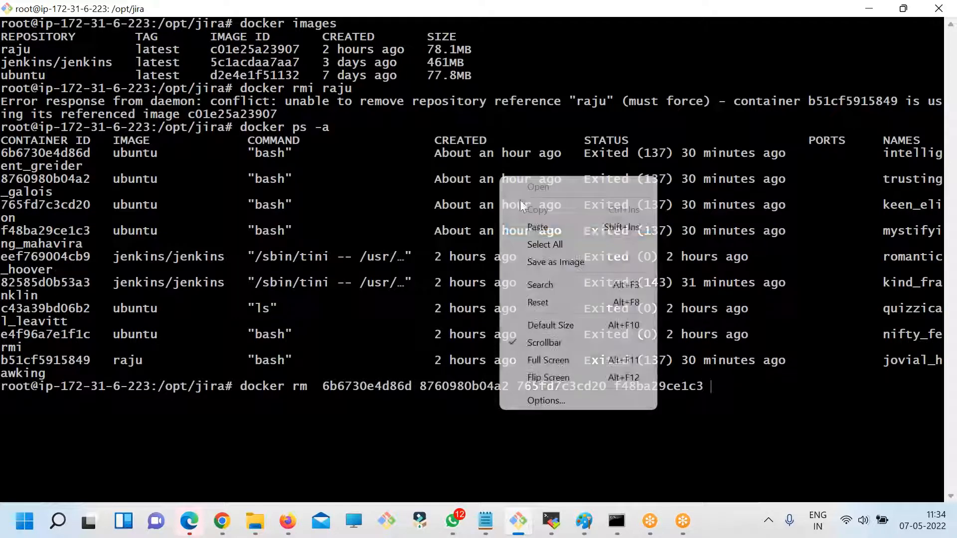
click(529, 226)
double_click(69, 289)
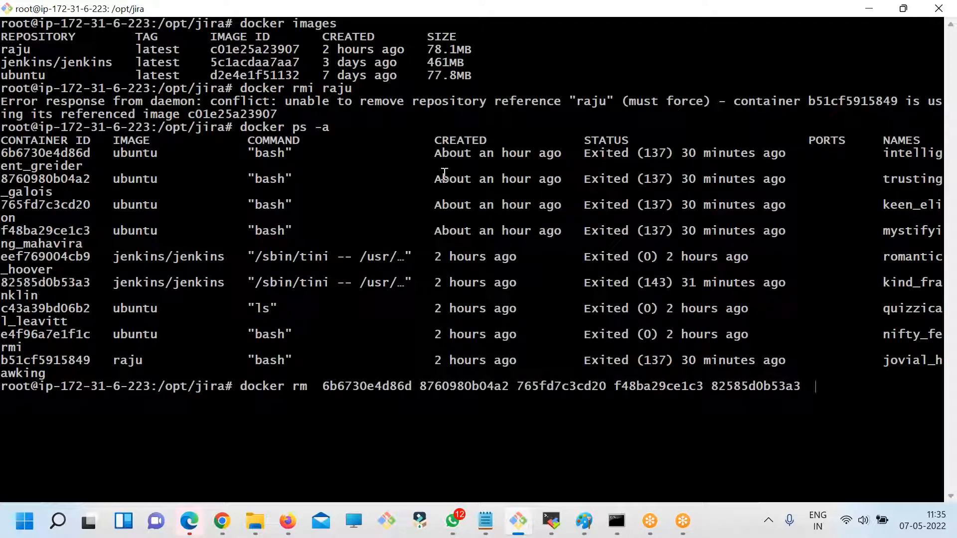
right_click(441, 170)
click(471, 228)
- Add container IDs c43a39bd06b2, e4f96a7e1f1c and b51cf5915849 to the docker rm command and run it
double_click(39, 308)
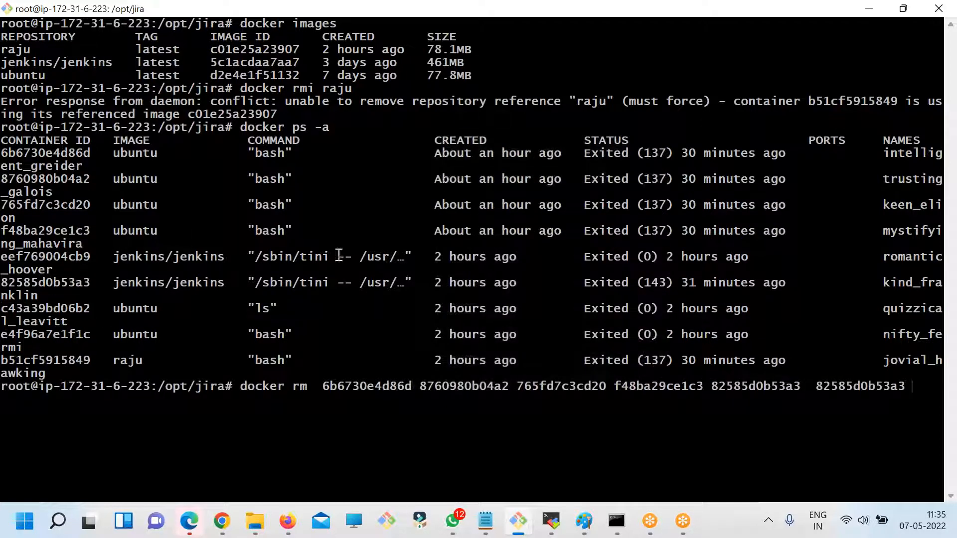
right_click(472, 203)
click(503, 255)
double_click(73, 335)
right_click(292, 208)
click(324, 260)
double_click(70, 359)
right_click(232, 226)
click(271, 275)
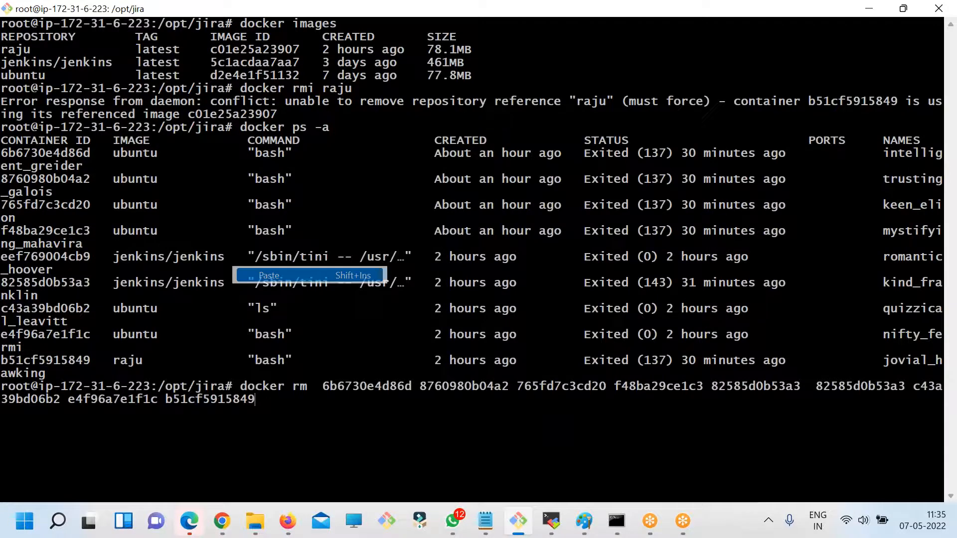
key(Return)
- Clear the terminal and list all remaining containers with docker ps -a
text(ckear)
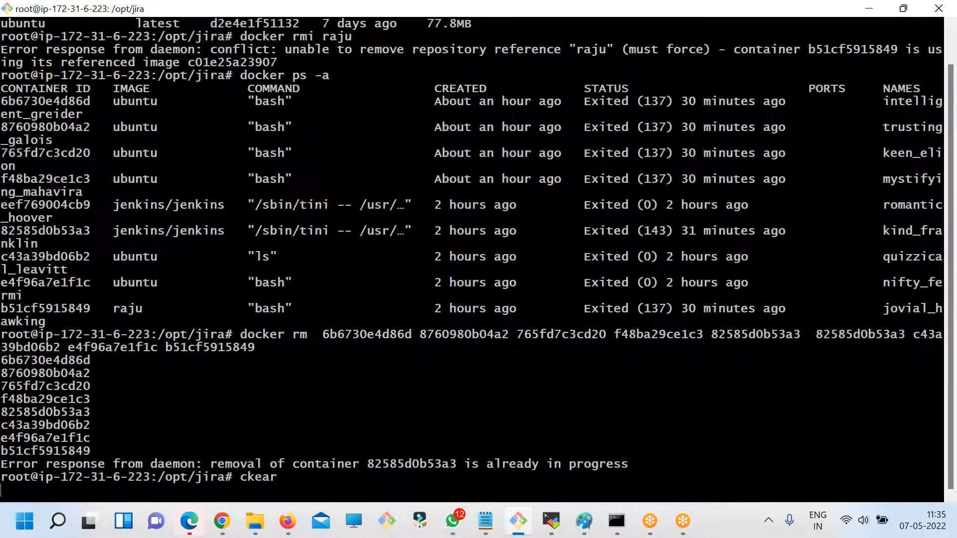
key(Return)
key(Up)
key(Up)
key(ctrl+c)
text(clear)
key(Return)
key(Up)
key(Up)
key(Up)
key(Up)
key(Return)
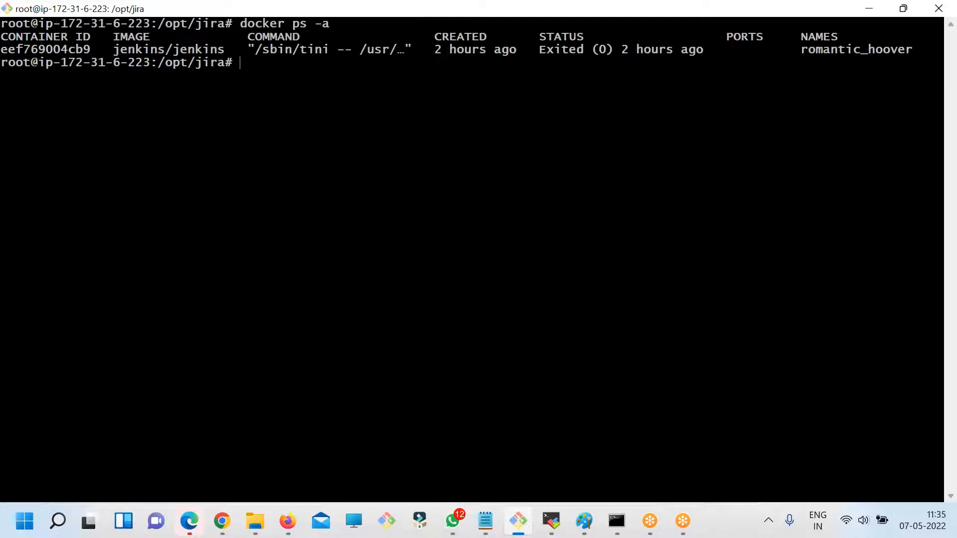
- Remove the remaining jenkins/jenkins container with docker rm eef769004cb9
key(Up)
key(Up)
key(Up)
key(BackSpace)
key(BackSpace)
key(BackSpace)
key(BackSpace)
key(BackSpace)
key(BackSpace)
key(BackSpace)
key(BackSpace)
key(BackSpace)
key(BackSpace)
key(BackSpace)
key(BackSpace)
key(BackSpace)
key(BackSpace)
key(BackSpace)
key(BackSpace)
key(BackSpace)
key(BackSpace)
key(BackSpace)
key(BackSpace)
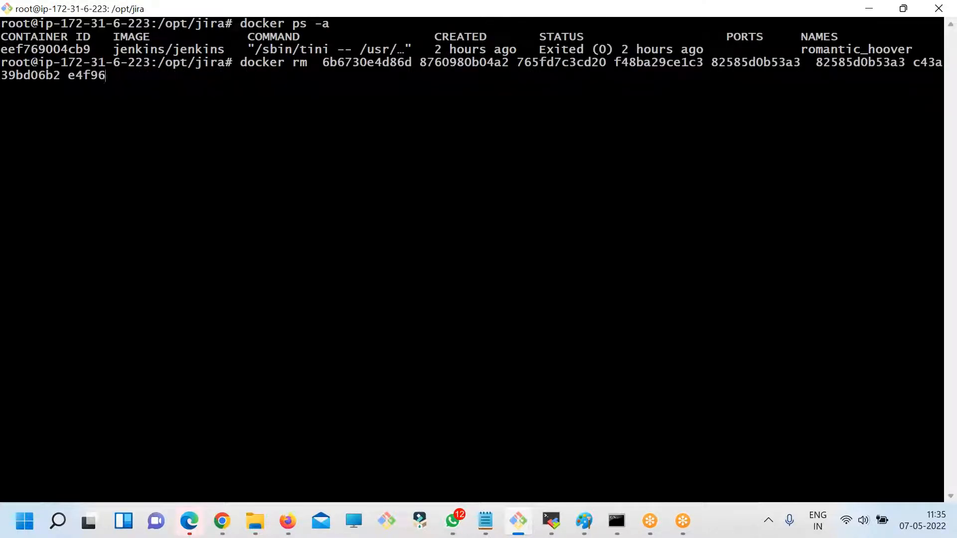
key(BackSpace)
key(BackSpace)
key(BackSpace)
key(BackSpace)
key(BackSpace)
key(BackSpace)
key(BackSpace)
key(BackSpace)
key(BackSpace)
key(BackSpace)
key(BackSpace)
key(BackSpace)
key(BackSpace)
key(BackSpace)
key(BackSpace)
key(BackSpace)
key(BackSpace)
key(BackSpace)
key(BackSpace)
key(BackSpace)
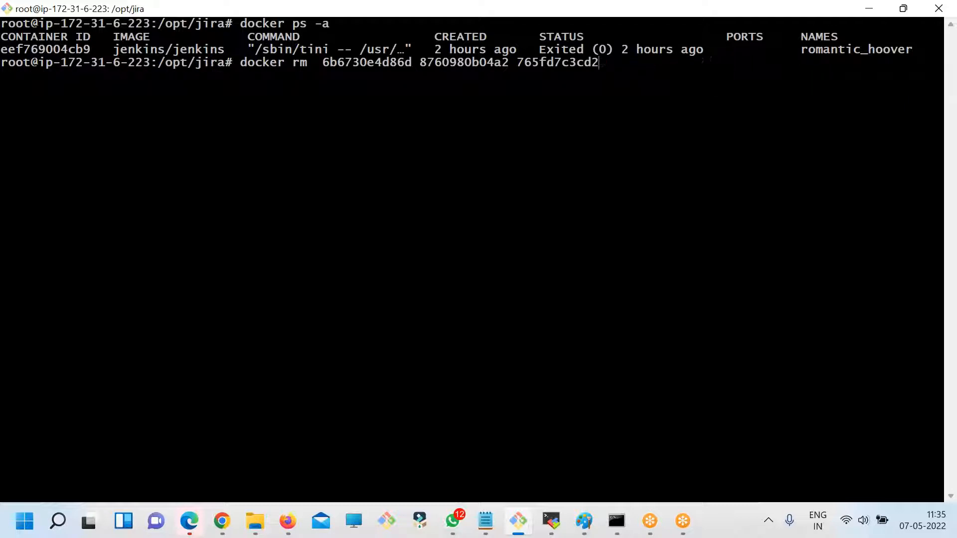
key(BackSpace)
key(BackSpace)
key(BackSpace)
key(BackSpace)
key(BackSpace)
key(BackSpace)
key(BackSpace)
key(BackSpace)
key(BackSpace)
key(BackSpace)
key(BackSpace)
key(BackSpace)
key(BackSpace)
key(BackSpace)
key(BackSpace)
key(BackSpace)
key(BackSpace)
key(BackSpace)
key(BackSpace)
key(BackSpace)
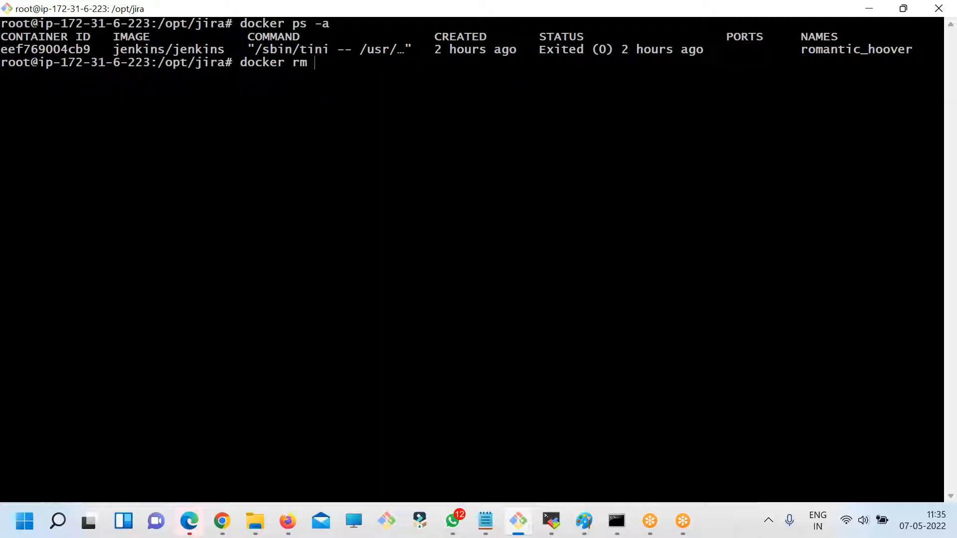
double_click(28, 49)
right_click(498, 77)
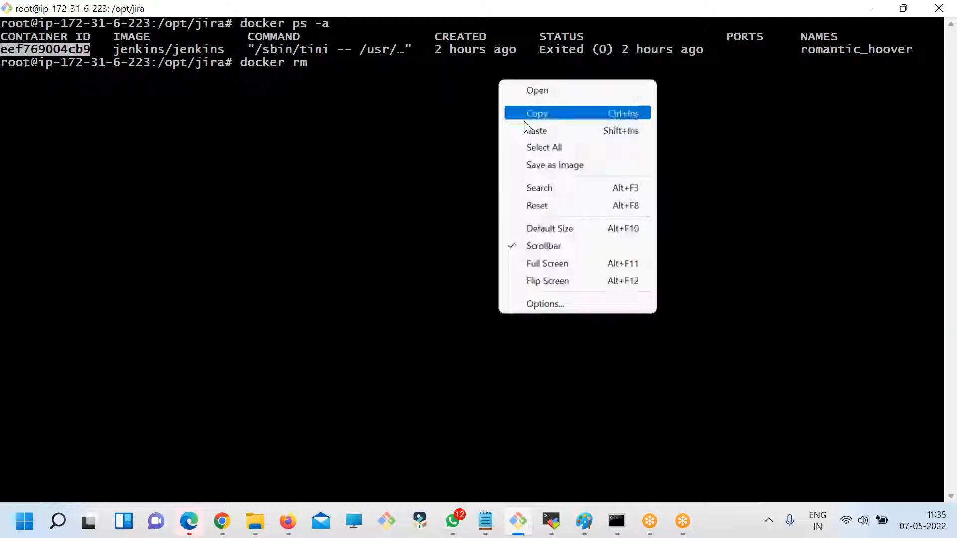
click(532, 130)
key(Return)
- Recheck the containers with docker ps -a, and list the Docker images with docker images in a cleared terminal
key(Up)
key(Up)
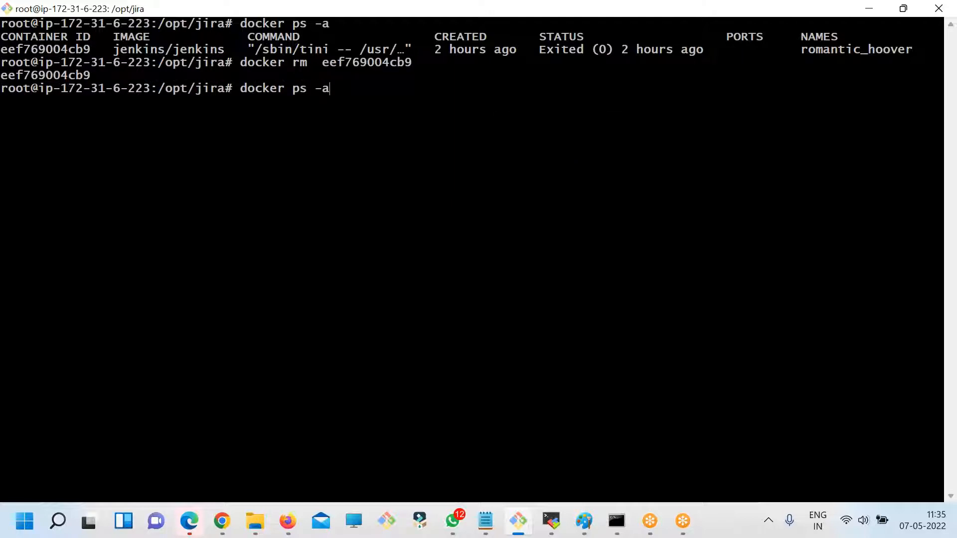
key(Return)
text(clear)
key(Return)
text(doc)
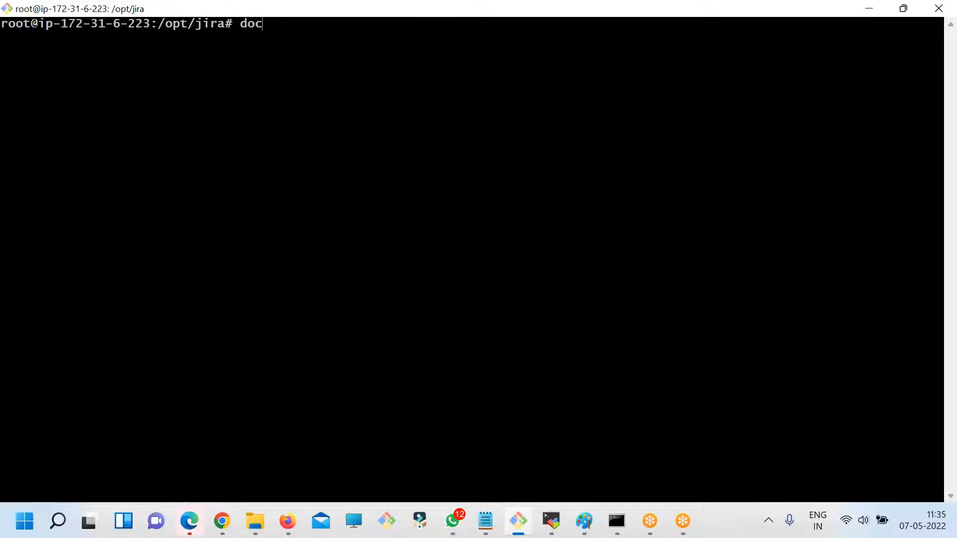
text(ker images)
key(Return)
- Try to remove all three listed Docker images, including jenkins/jenkins and ubuntu, with a single docker rmi command
key(Up)
text(d)
key(BackSpace)
key(BackSpace)
key(BackSpace)
key(BackSpace)
key(BackSpace)
key(BackSpace)
key(BackSpace)
text(rmn)
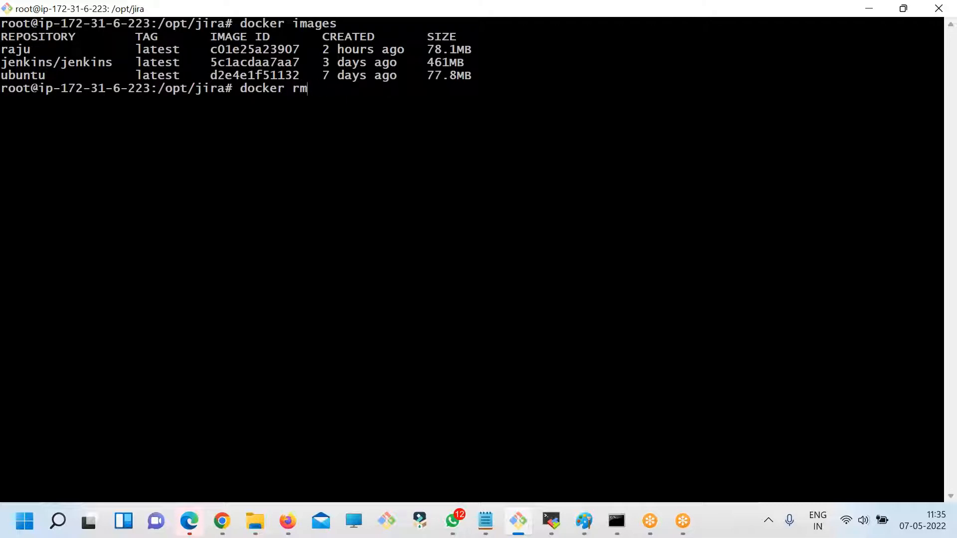
double_click(19, 50)
right_click(350, 70)
click(384, 118)
double_click(33, 64)
right_click(382, 64)
click(396, 115)
double_click(31, 75)
right_click(663, 52)
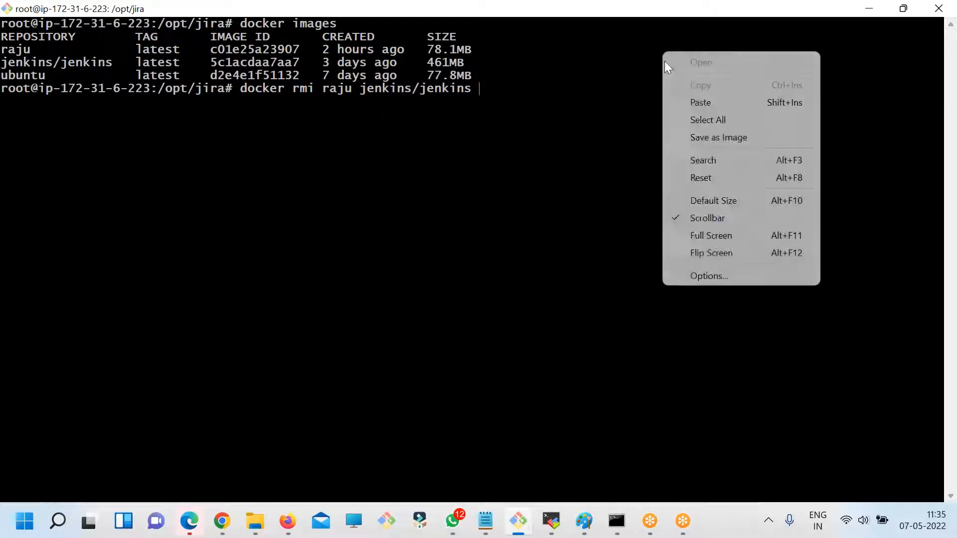
click(686, 100)
key(Return)
- Clear the terminal, then check the containers with docker ps -a and the disk usage with df -kh
text(clear)
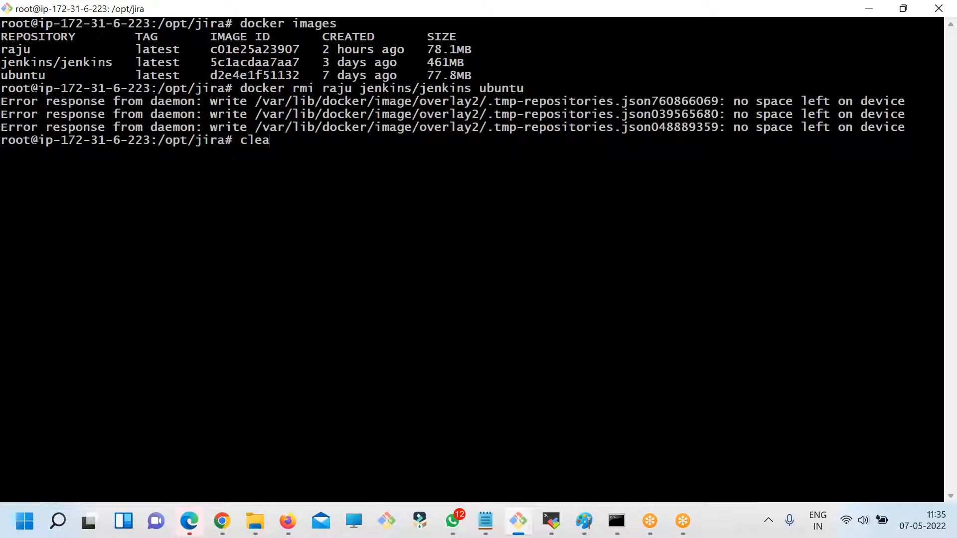
key(Return)
text(docker)
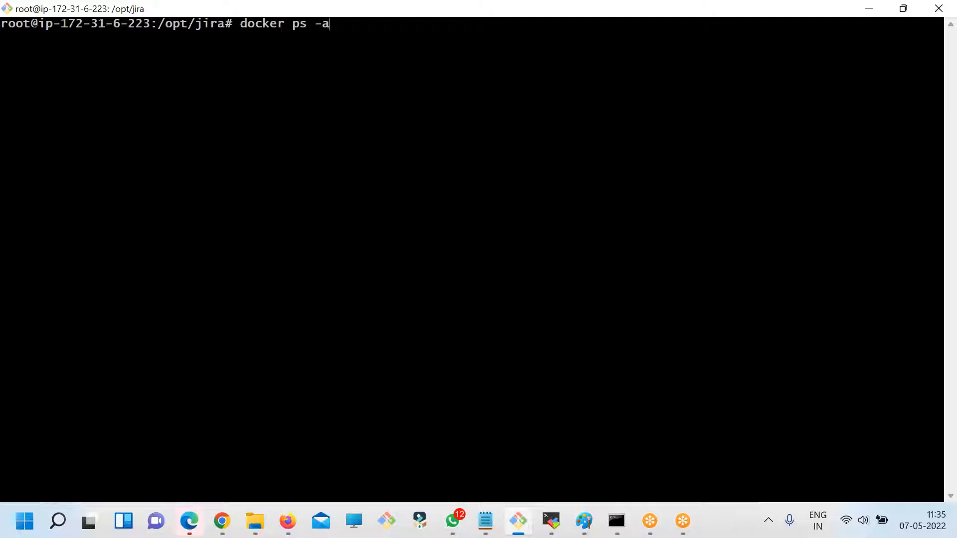
text( ps -a)
key(Return)
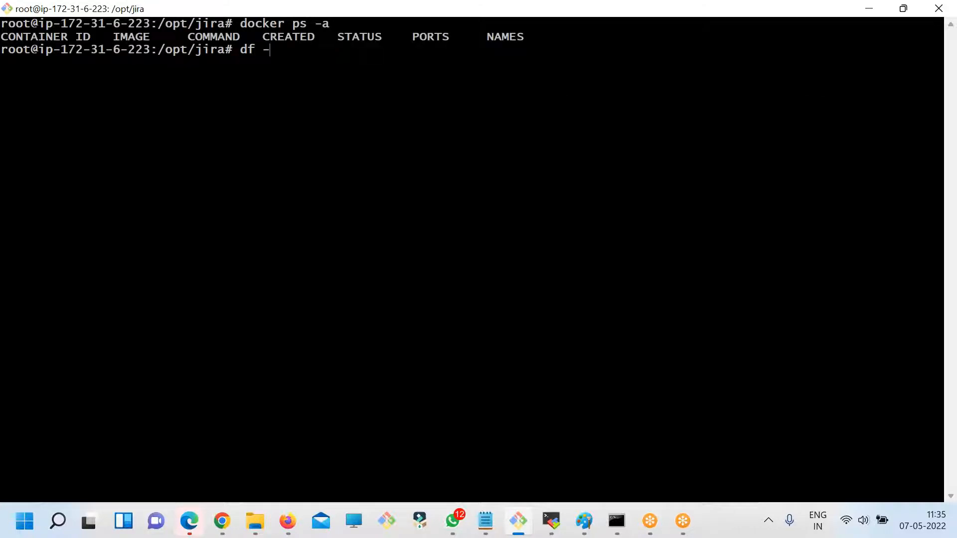
text(df -kh)
key(Return)
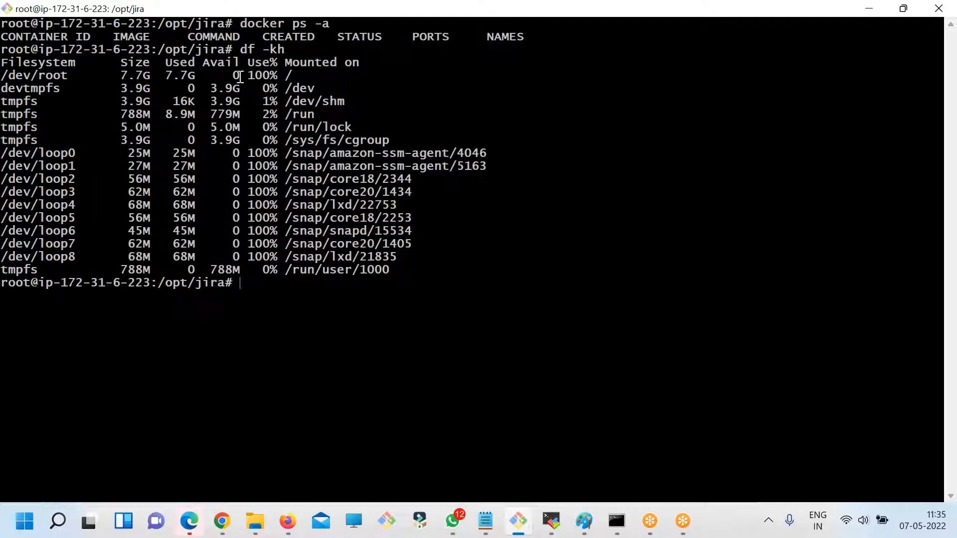
- Change to the /opt directory, clear the terminal and list the directory's contents
text(cd /o)
key(Tab)
key(Return)
text(clear)
key(Return)
text(ls)
key(Return)
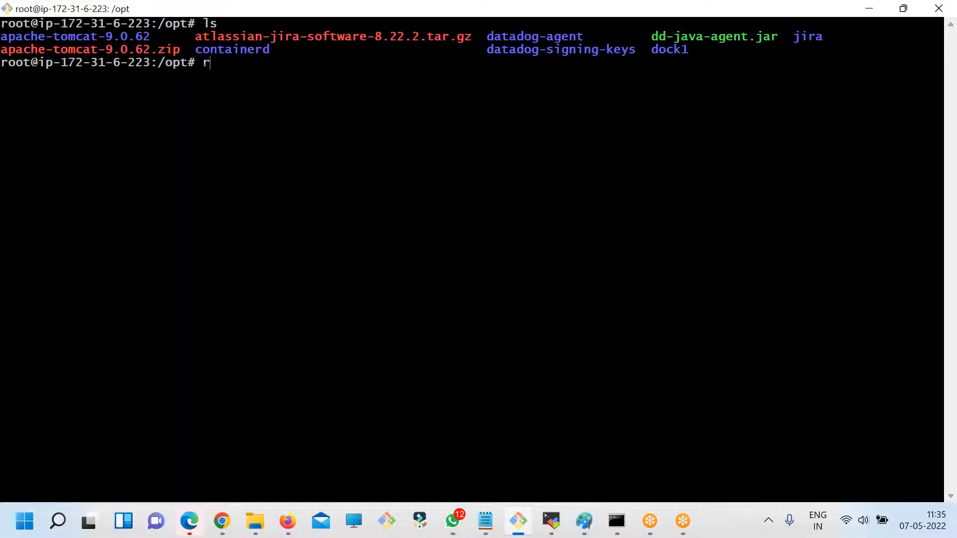
- Delete the archives atlassian-jira-software-8.22.2.tar.gz and apache-tomcat-9.0.62.zip with rm -rf
text(rm -rf)
double_click(225, 36)
right_click(340, 88)
click(398, 139)
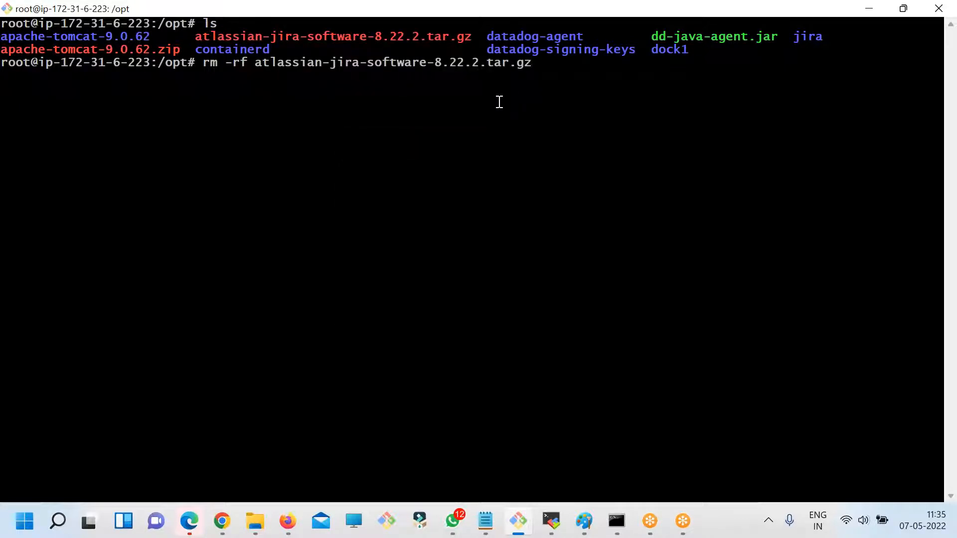
double_click(131, 52)
key(super+c)
click(446, 128)
right_click(453, 118)
click(497, 169)
key(Return)
- List the contents of /opt and check the disk usage with df -kh
text(ls)
key(Return)
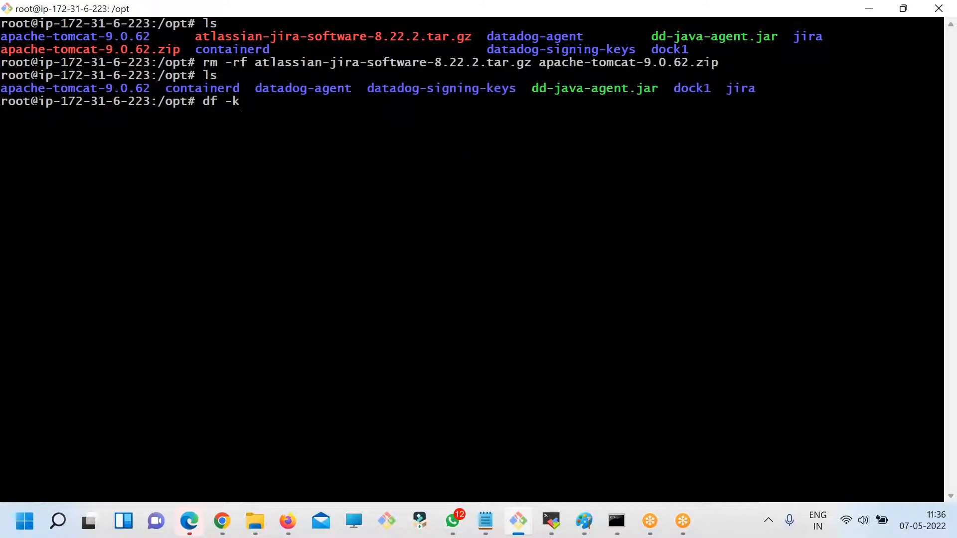
text(df -kh)
key(Return)
- Clear the terminal and list the contents of /opt with ls
text(cl)
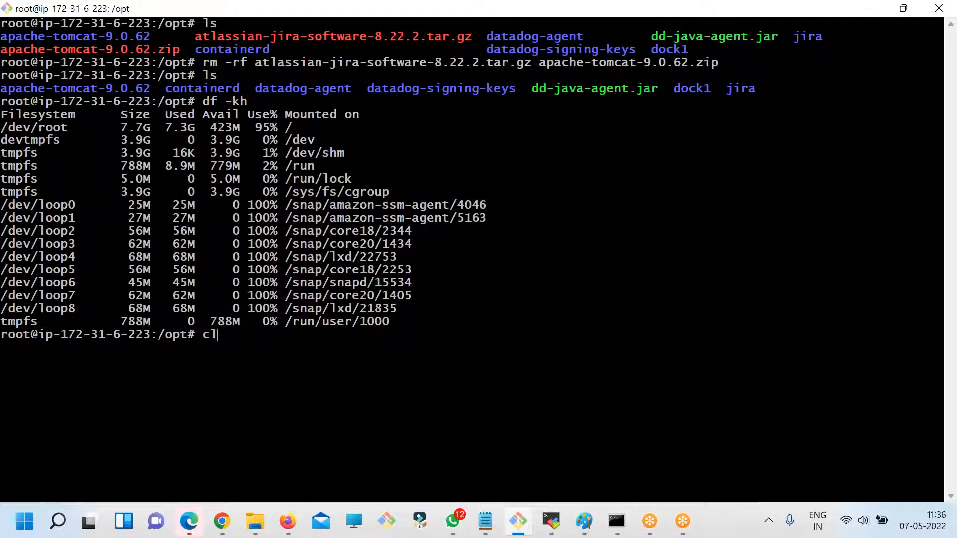
text(ear)
key(Return)
text(kls)
key(Return)
text(clea)
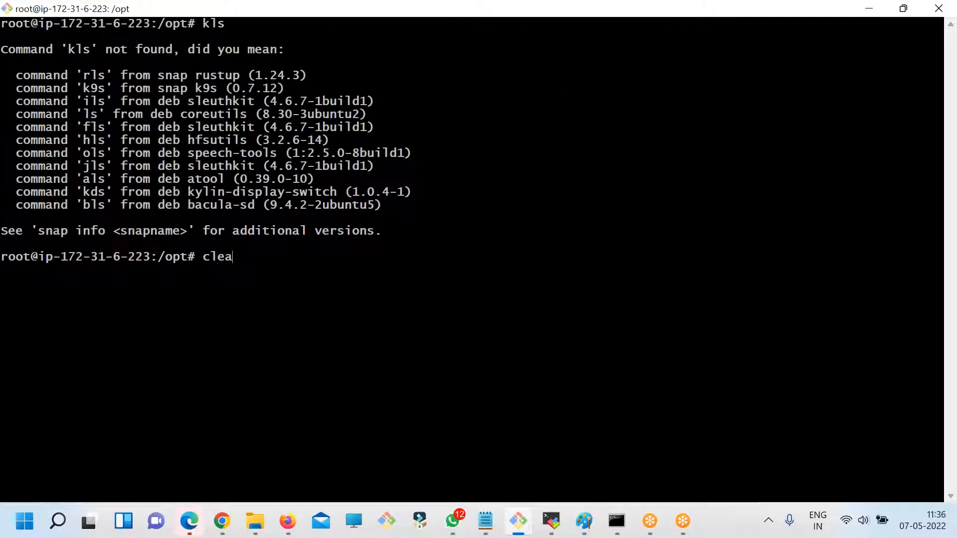
text(r)
key(Return)
text(ls)
key(Return)
- Change into the jira/bin/ directory and list its files
text(cd jira/)
text(bin/)
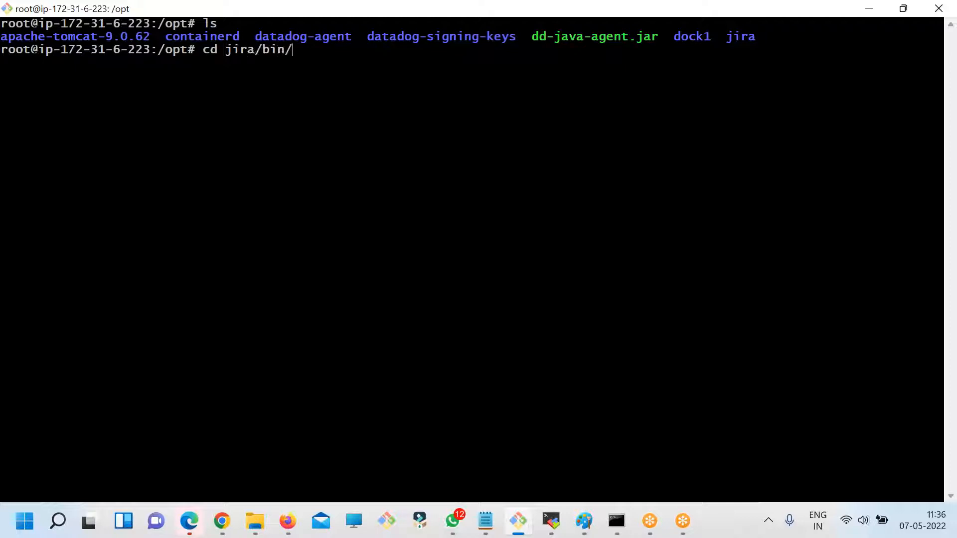
key(Return)
text(ls)
key(Return)
- Stop Jira by running the stop-jira.sh script
double_click(647, 193)
key(super+c)
click(646, 192)
right_click(398, 88)
click(418, 133)
key(Return)
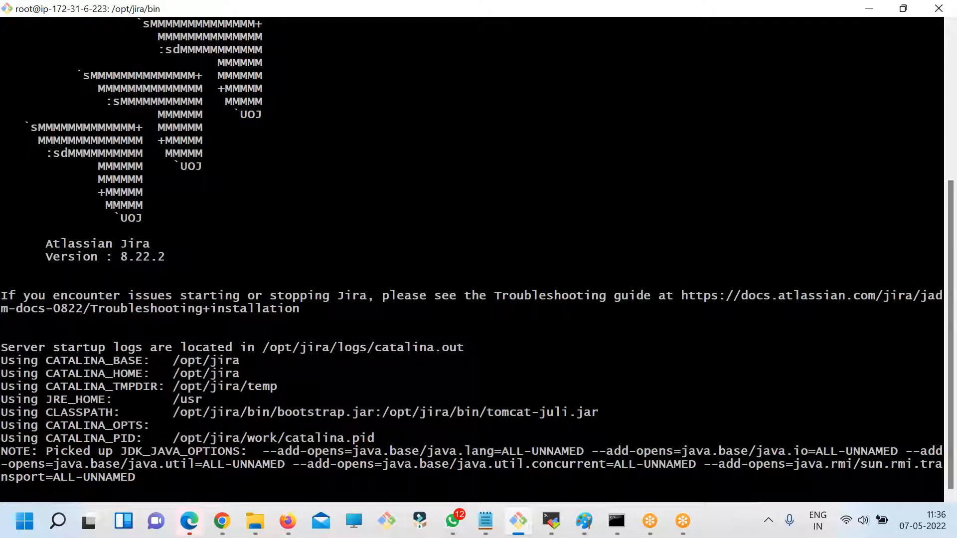
- Clear the terminal, list the scripts and start Jira with ./start-jira.sh
text(clear)
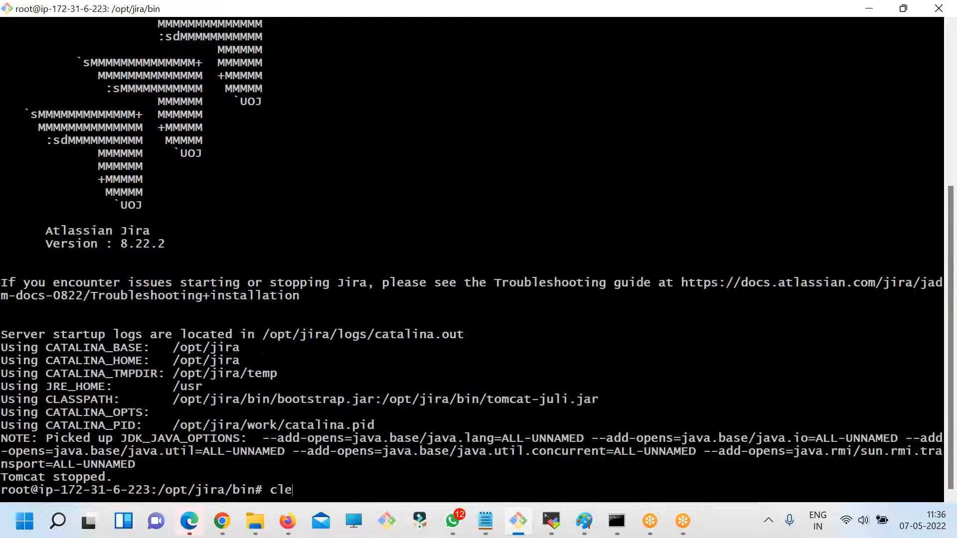
key(Return)
text(ls)
key(Return)
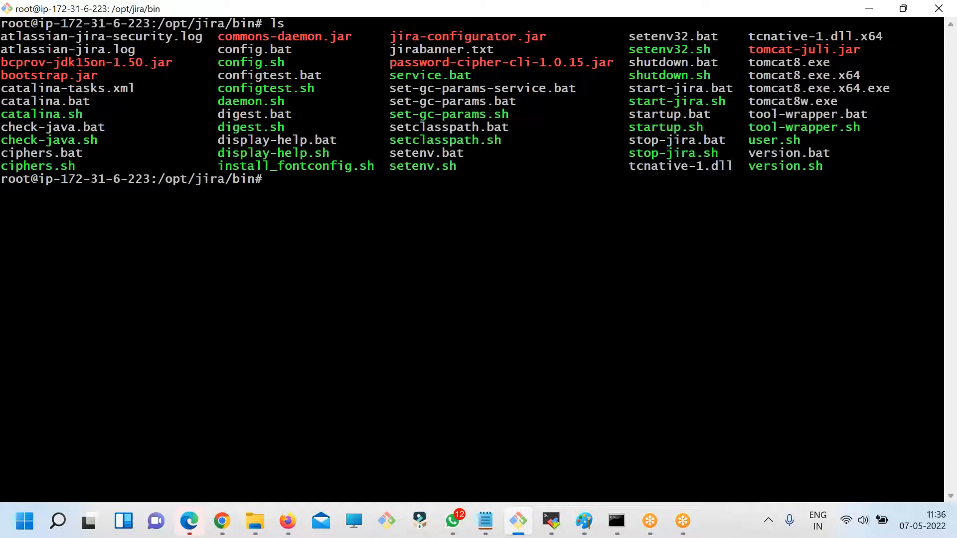
double_click(668, 103)
key(super+c)
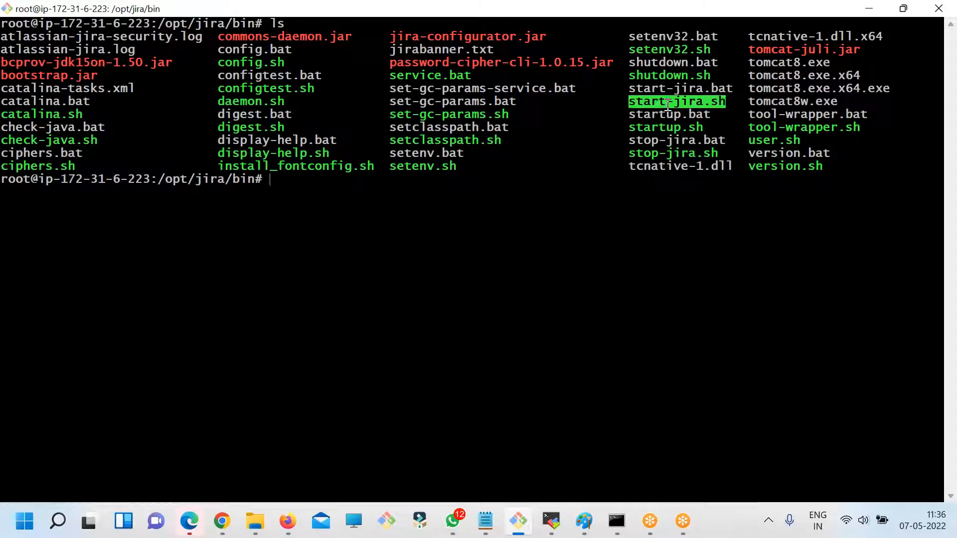
text(./)
right_click(670, 90)
click(707, 143)
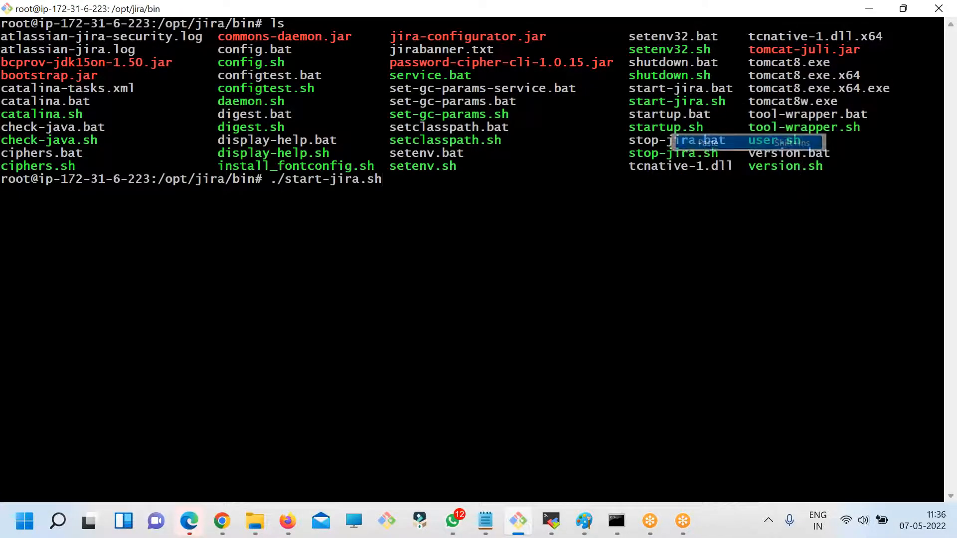
key(Return)
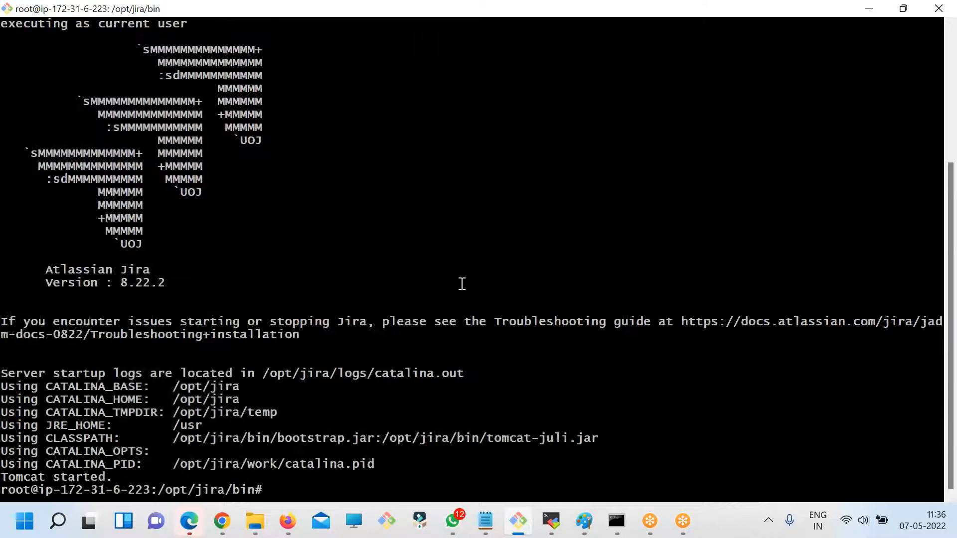
- Switch to Chrome and load 3.109.123.125:8080 without the /secure/errors.jsp path
click(222, 532)
drag(195, 39, 275, 39)
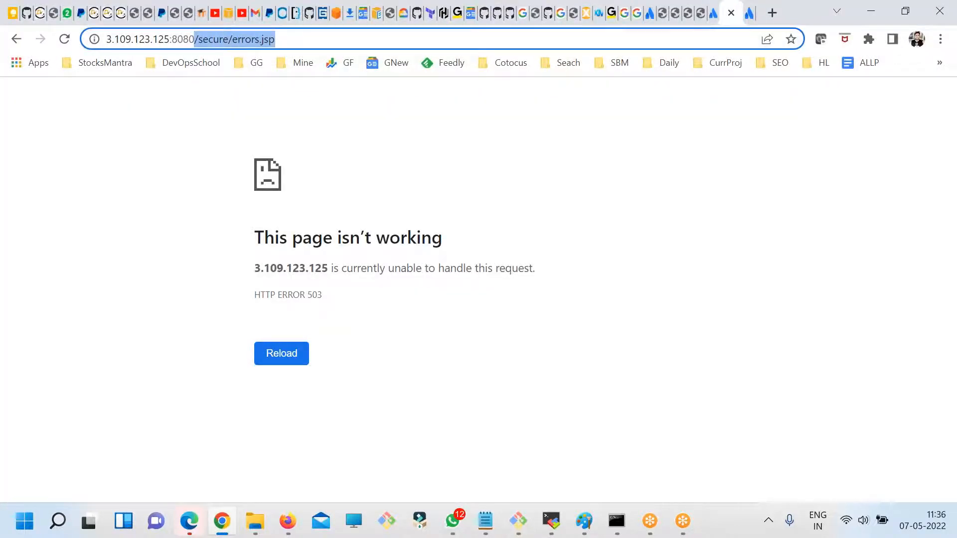
key(BackSpace)
key(Return)
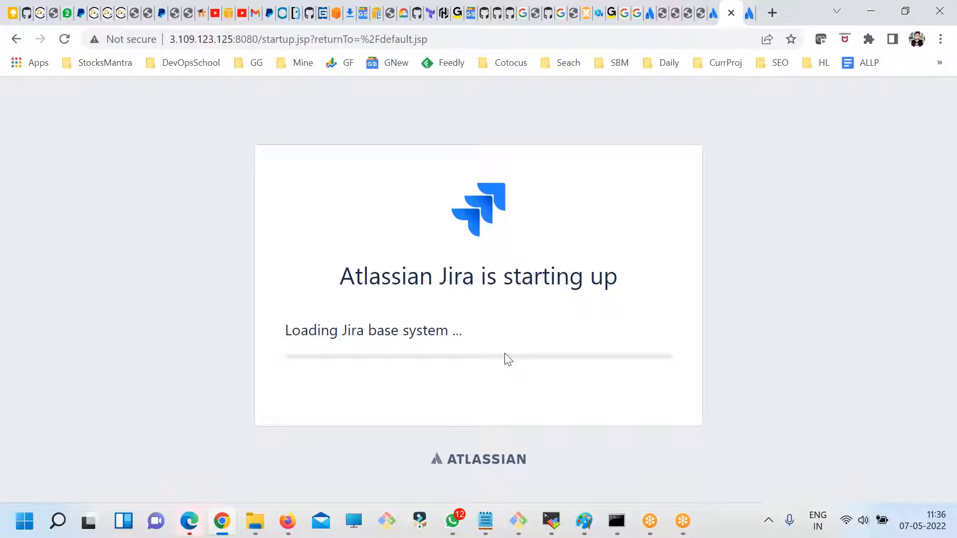
- Return to the terminal, clear it and check the disk usage with df -kh from /opt/jira/bin
key(alt+Tab)
text(clear)
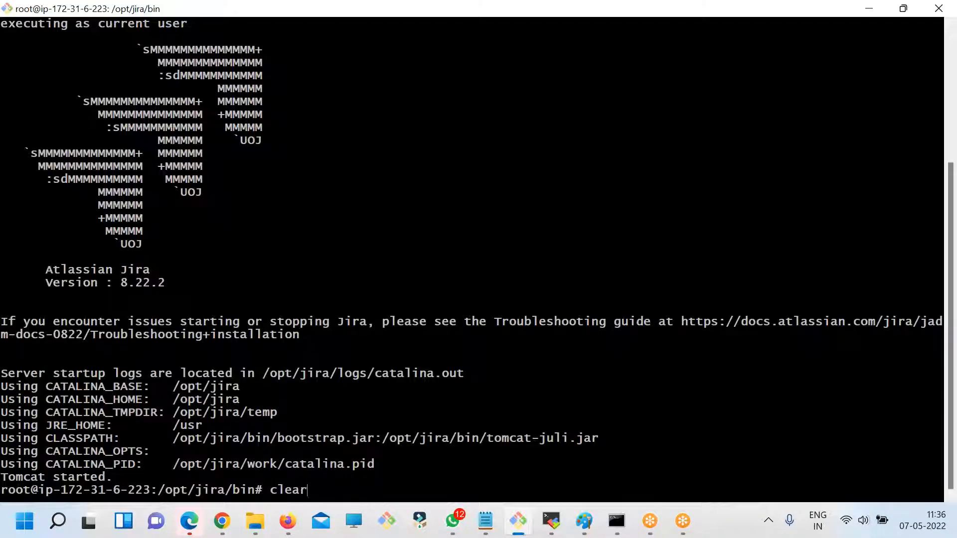
key(Return)
text(df -kh)
key(Return)
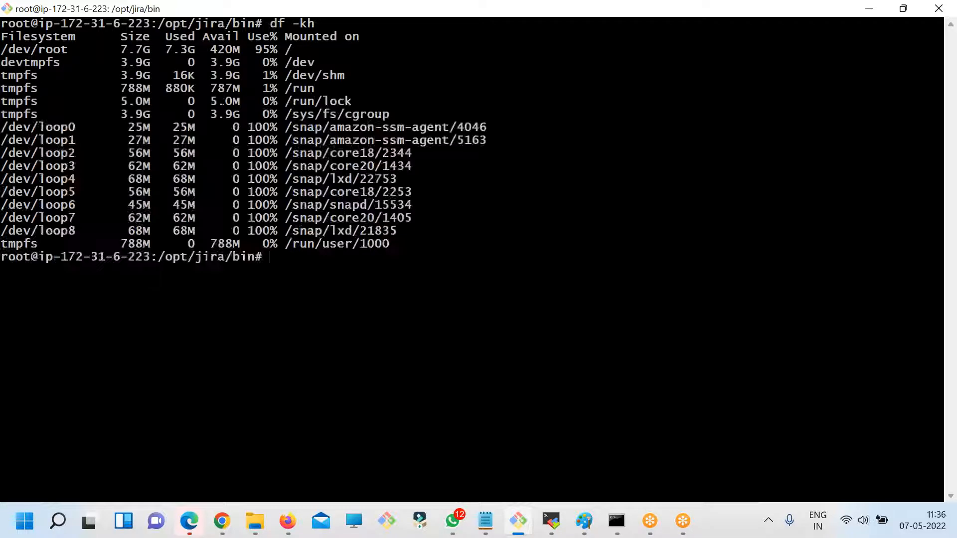
- Check the Jira startup page in Chrome, and rerun df -kh in the terminal
key(alt+Tab)
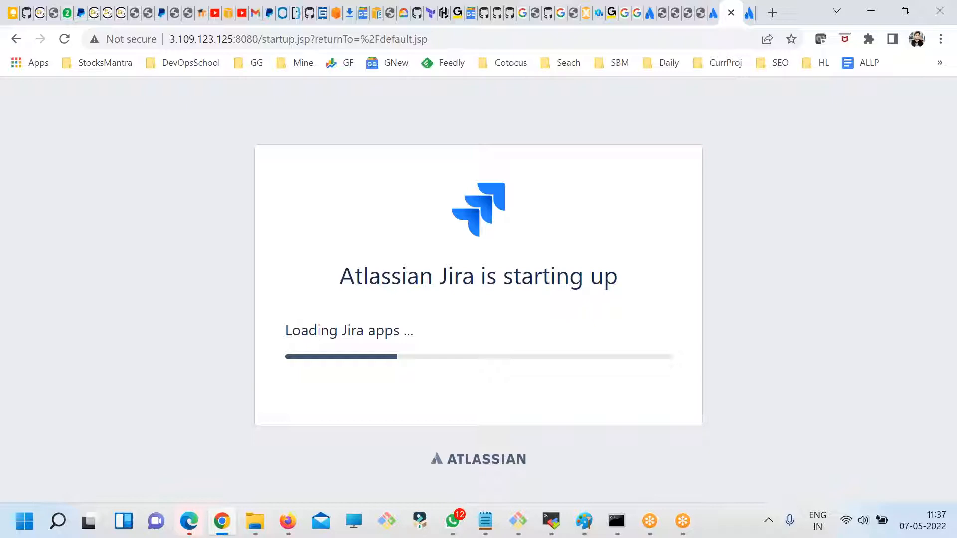
key(alt+Tab)
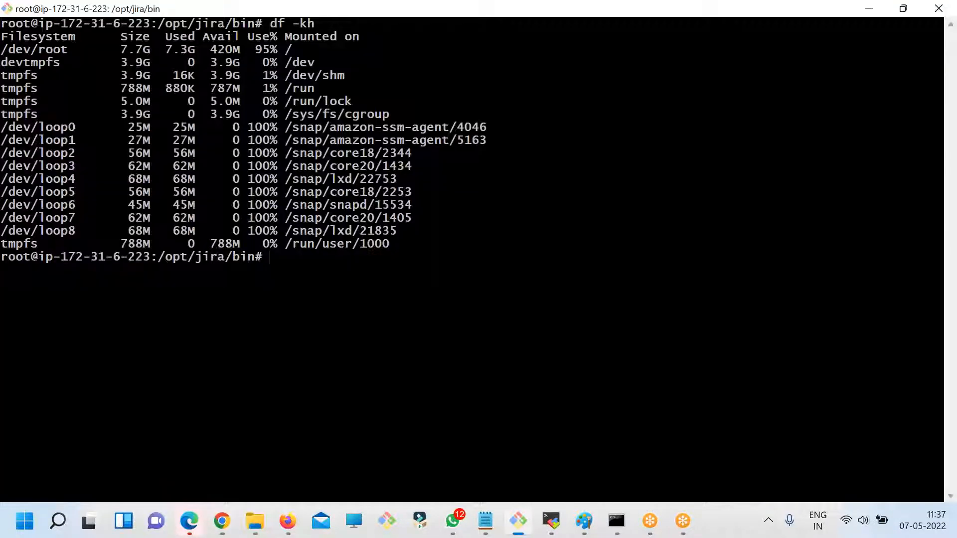
key(Up)
key(Return)
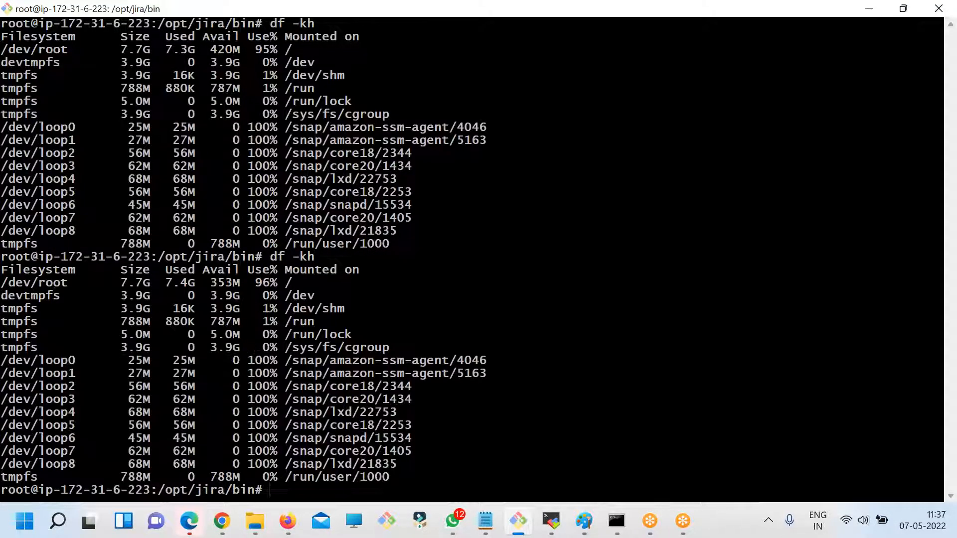
- Clear the terminal, change to the /opt/ directory and list its contents
text(clear)
key(BackSpace)
key(BackSpace)
text(ar)
key(Return)
text(ls)
key(Return)
text(cd .)
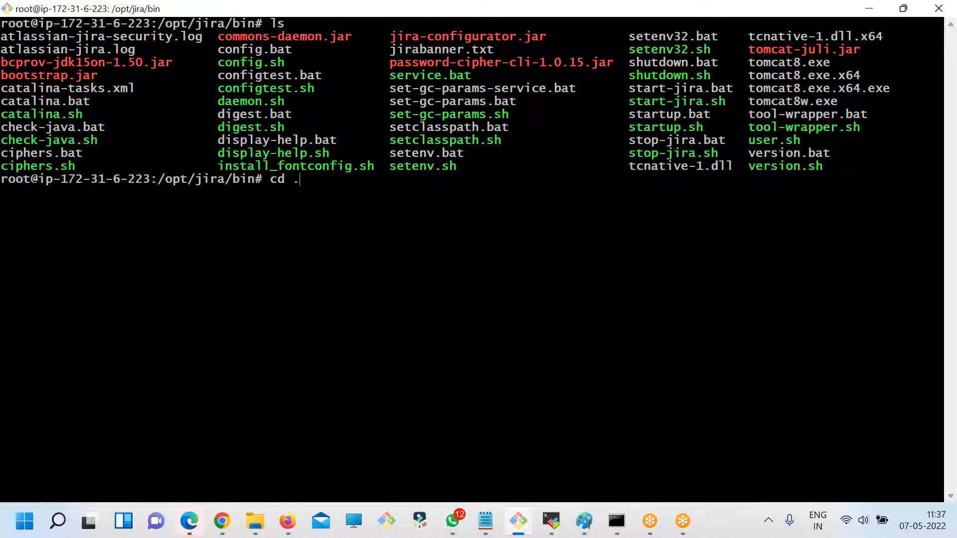
key(BackSpace)
text(/opt/)
key(Return)
text(ls)
key(Return)
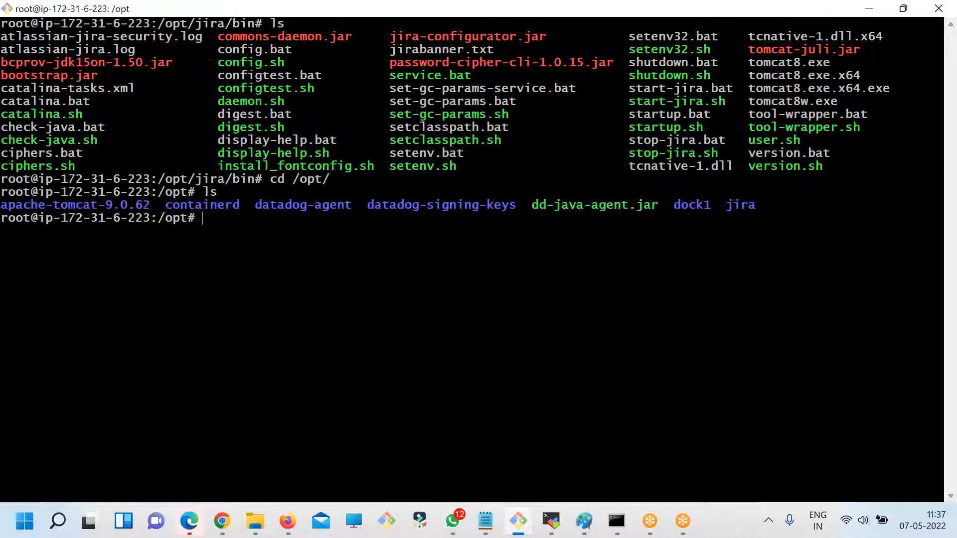
- Delete the apache-tomcat-9.0.62 folder from /opt with rm -rf
double_click(93, 208)
key(super+c)
text(rm -rf)
double_click(57, 205)
right_click(381, 187)
click(425, 238)
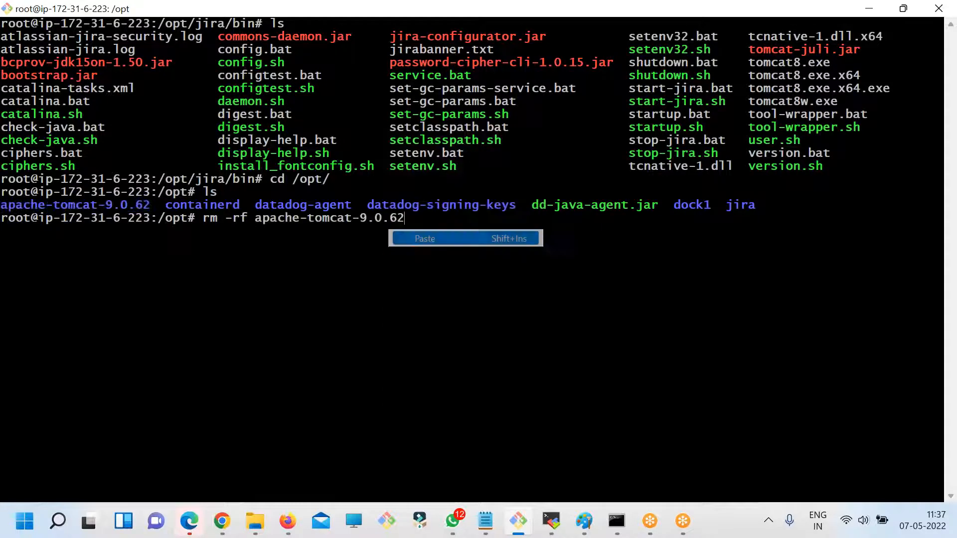
key(Return)
- Clear the terminal, list /opt again and check the root filesystem's usage with df -kh
text(clear)
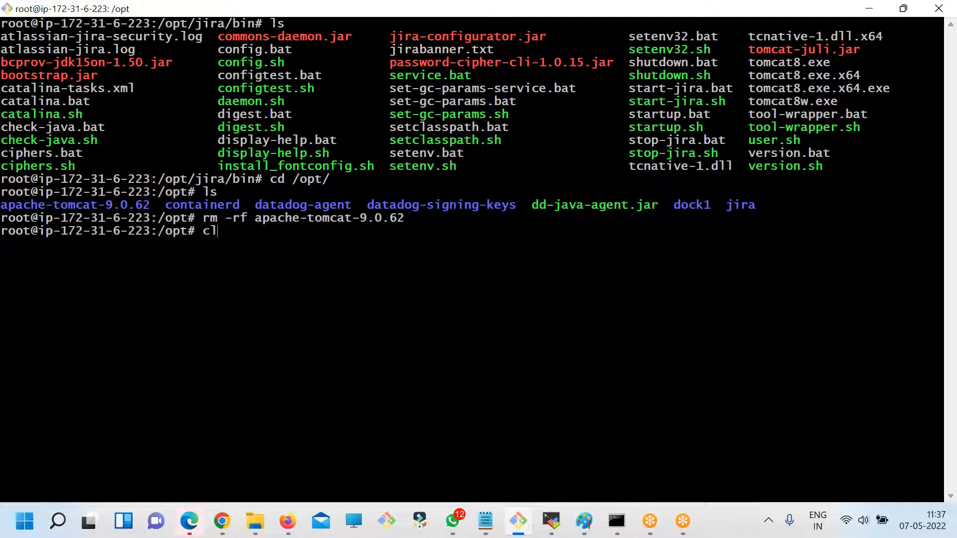
key(Return)
text(ls)
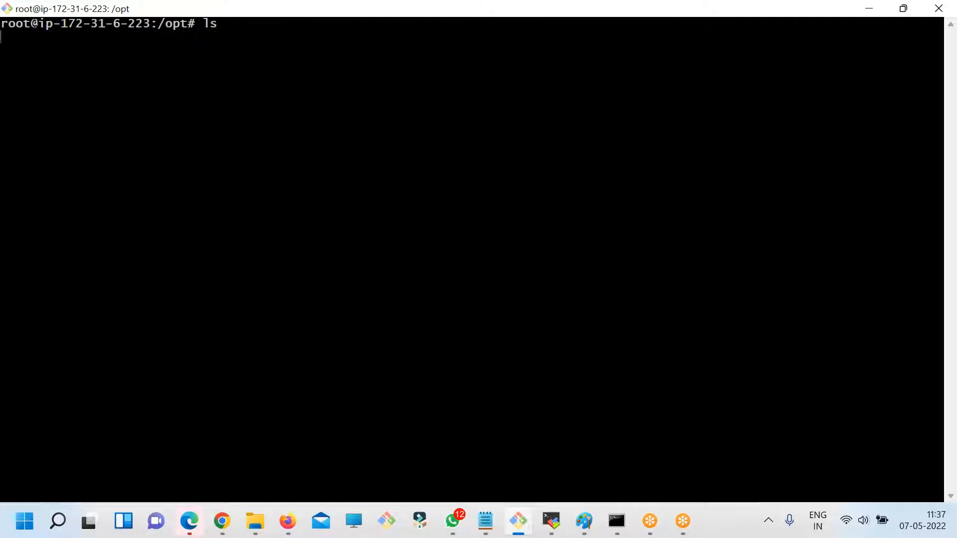
key(Return)
text(df -kh)
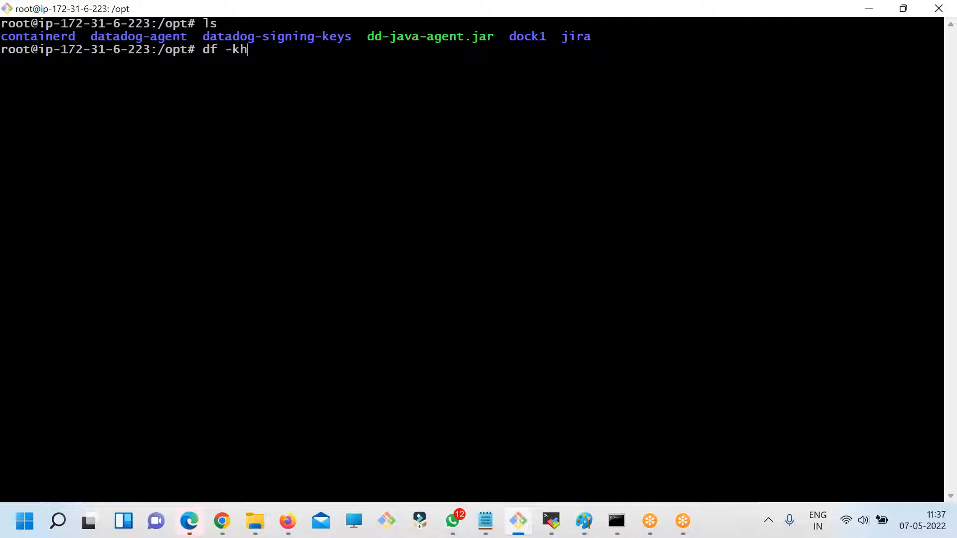
key(Return)
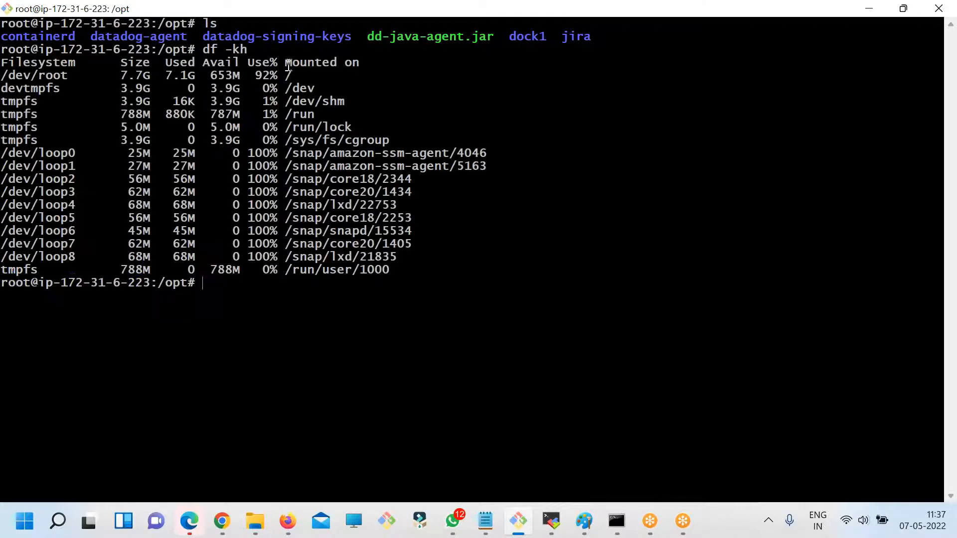
double_click(266, 75)
- Check Jira's startup progress in Chrome, and return to the terminal to recheck disk usage and clear the output
key(alt+Tab)
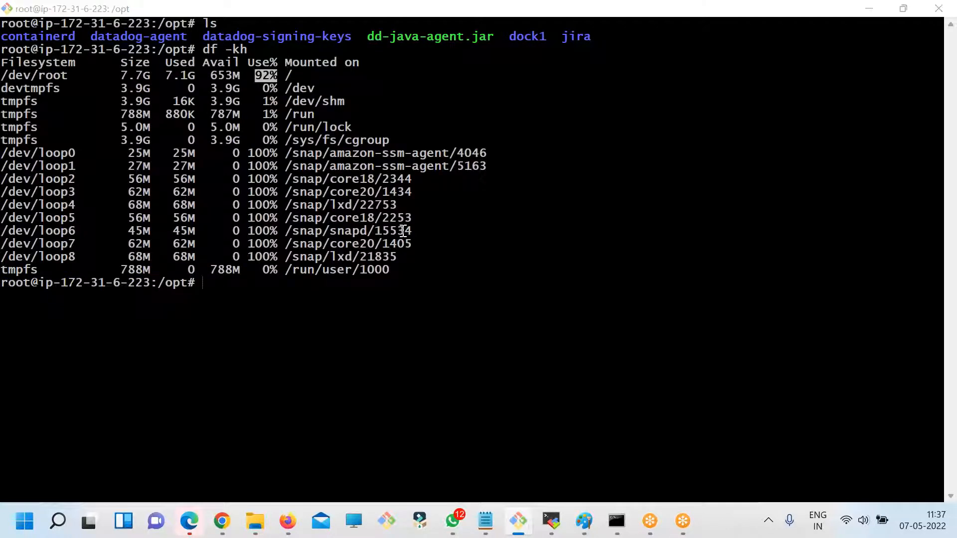
key(alt+Tab)
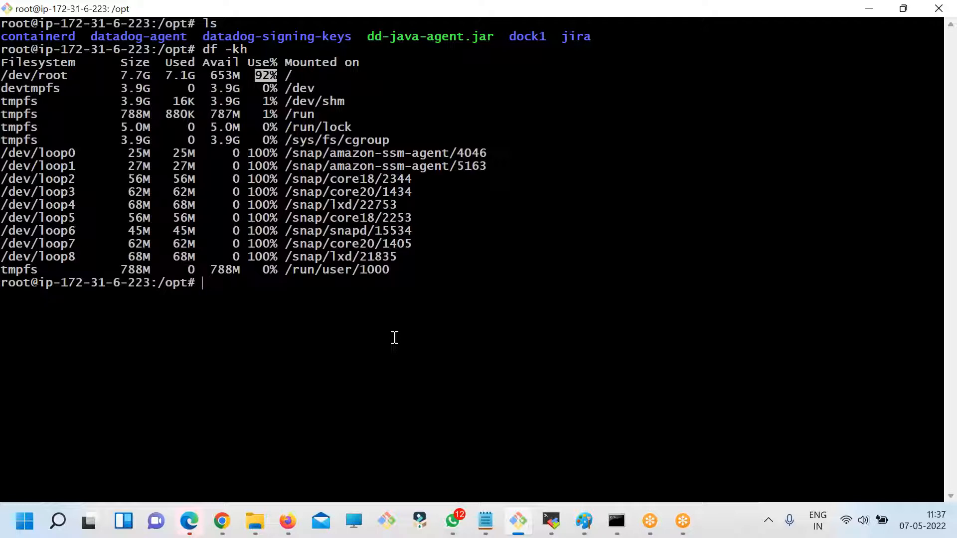
key(alt+Tab)
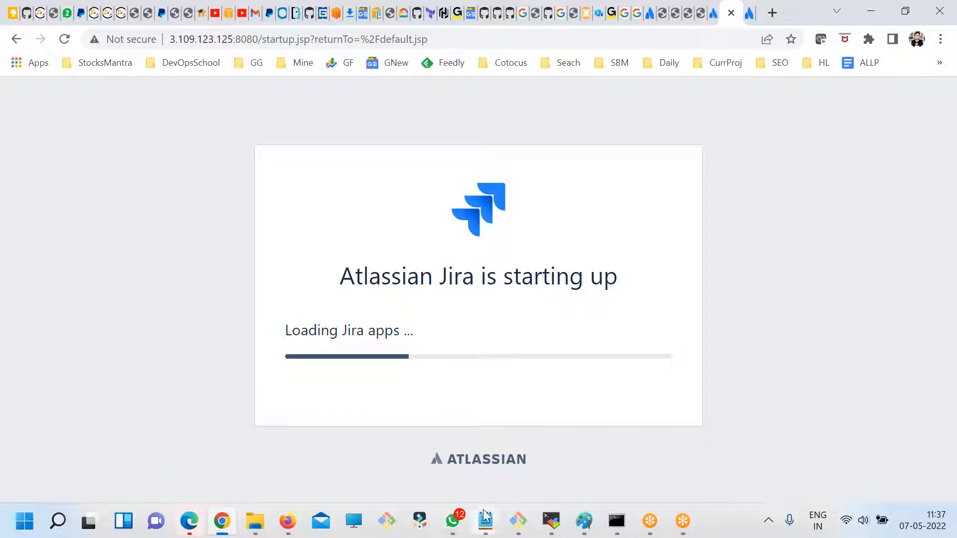
mouse_move(484, 518)
key(alt+Tab)
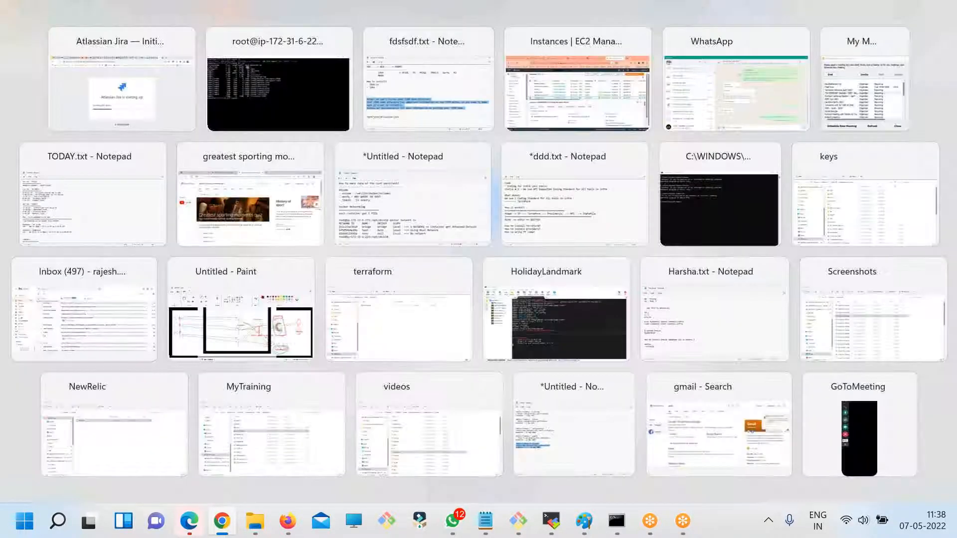
key(Return)
text(clear)
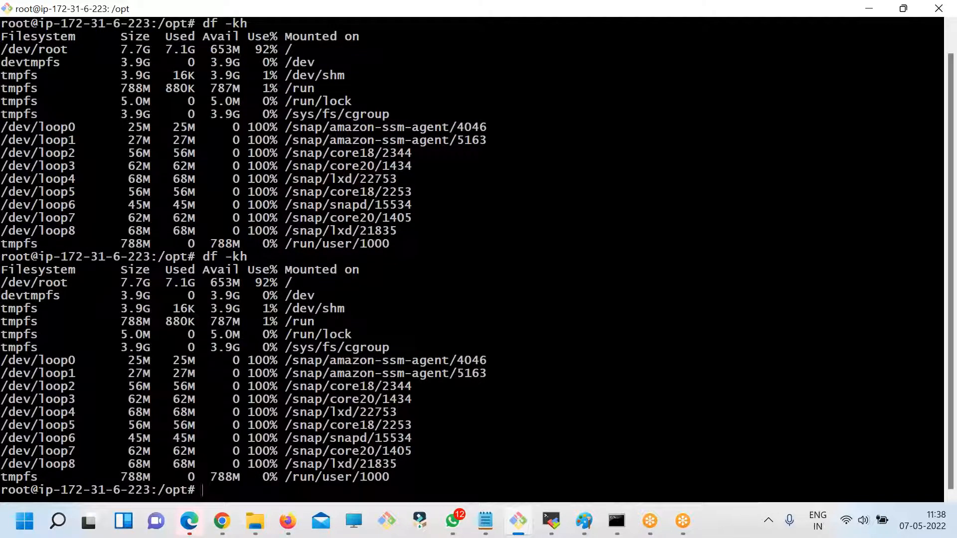
key(Return)
- Switch to Chrome, search for "atlassian apps" in a new tab and open the Atlassian Marketplace
key(alt+Tab)
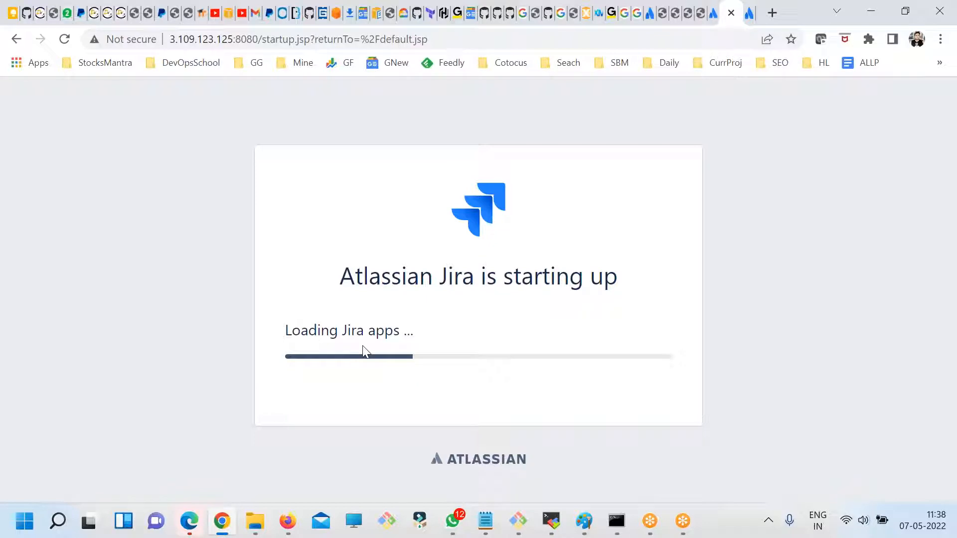
click(772, 13)
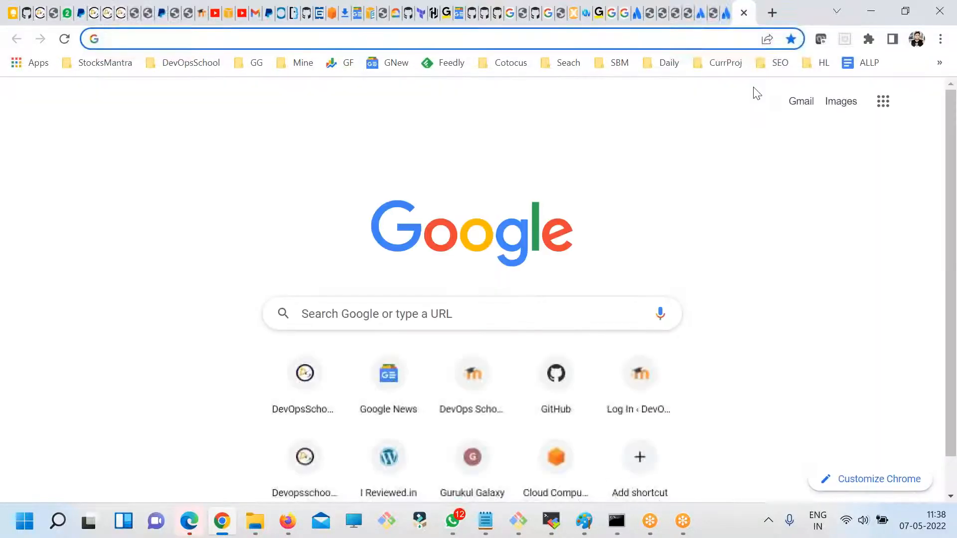
text(atlassian apps)
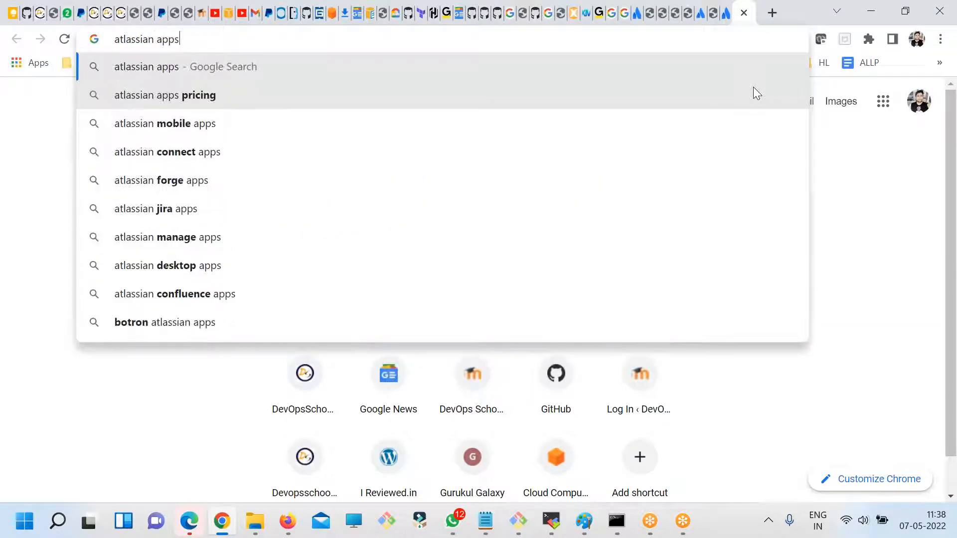
key(Return)
click(185, 248)
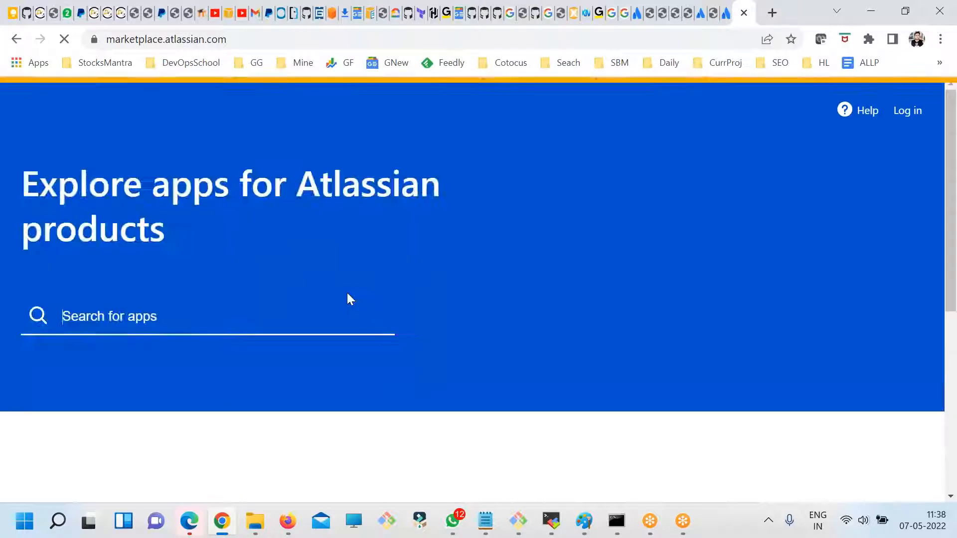
- Dismiss the Marketplace's anniversary banner and browse the home page down to the top-selling apps
scroll(680, 128, down, 4)
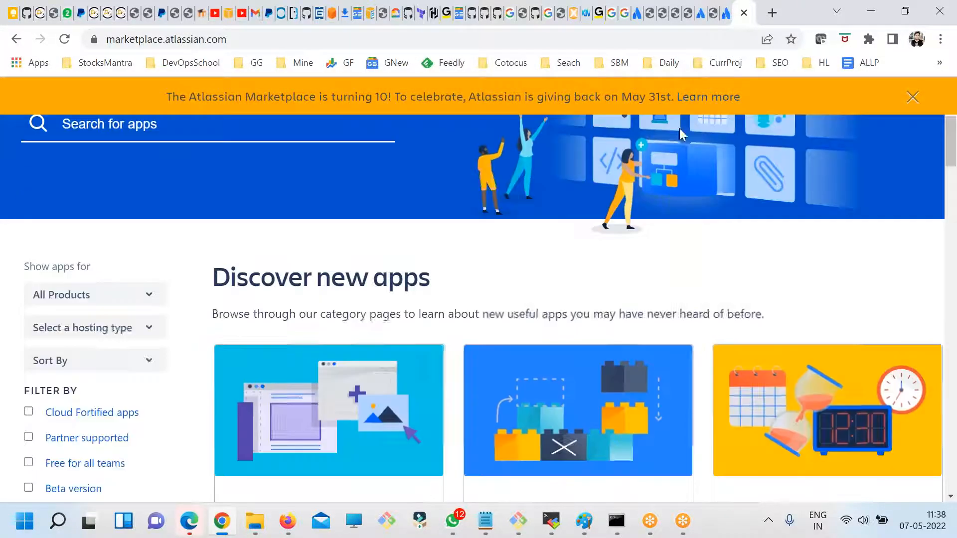
click(912, 97)
scroll(660, 366, down, 3)
scroll(660, 366, down, 3)
scroll(455, 331, up, 5)
scroll(618, 369, down, 8)
scroll(618, 370, down, 4)
scroll(616, 370, up, 15)
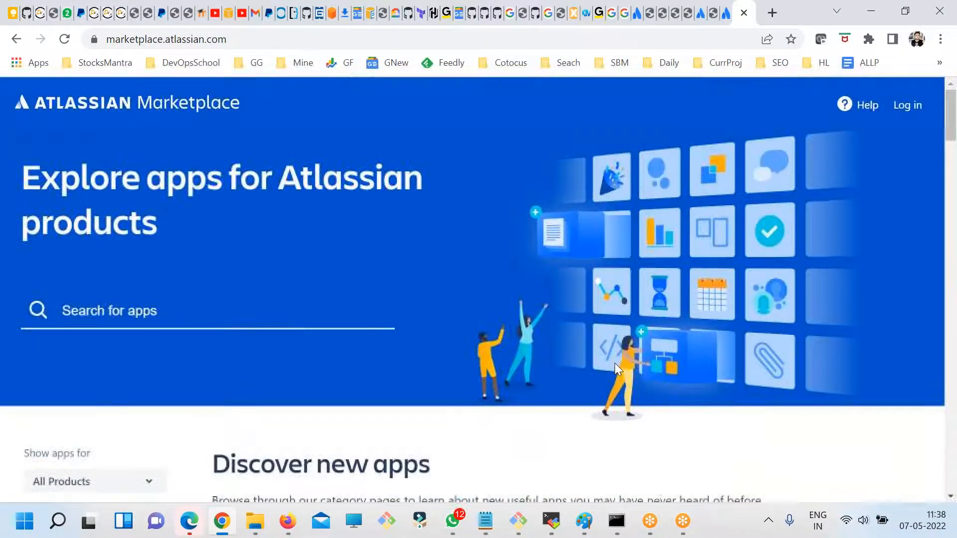
scroll(615, 364, down, 20)
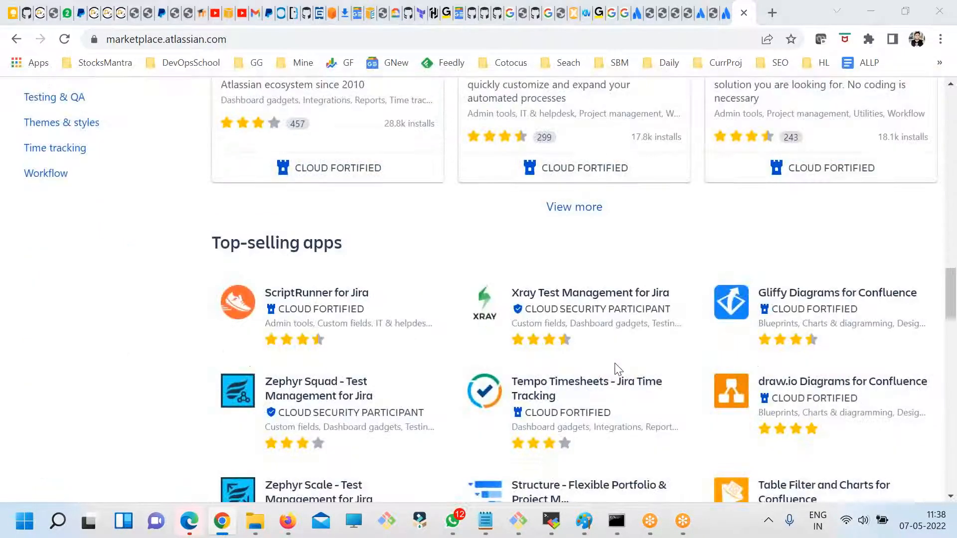
- Return to the Jira startup page's tab in Chrome to check the loading progress
key(alt+Tab)
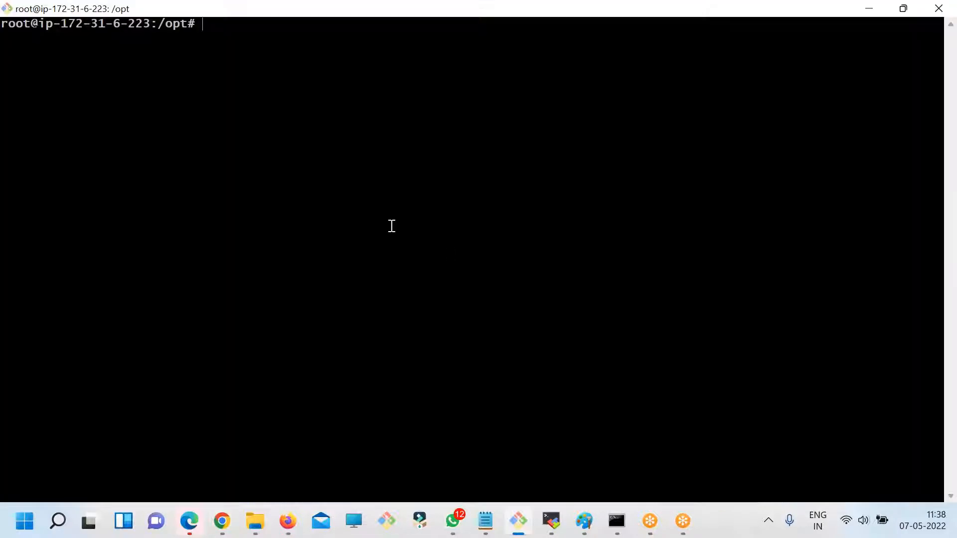
click(220, 523)
click(729, 14)
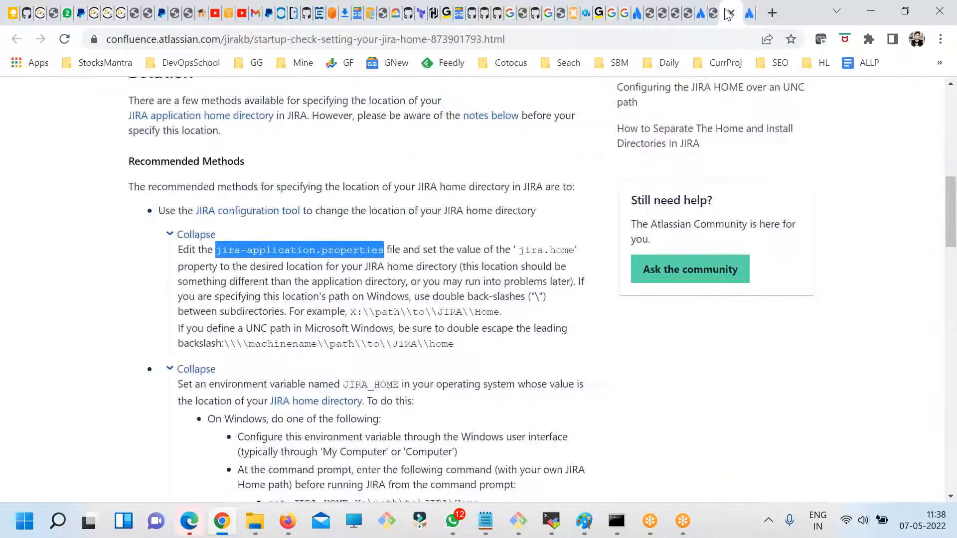
click(700, 14)
click(723, 14)
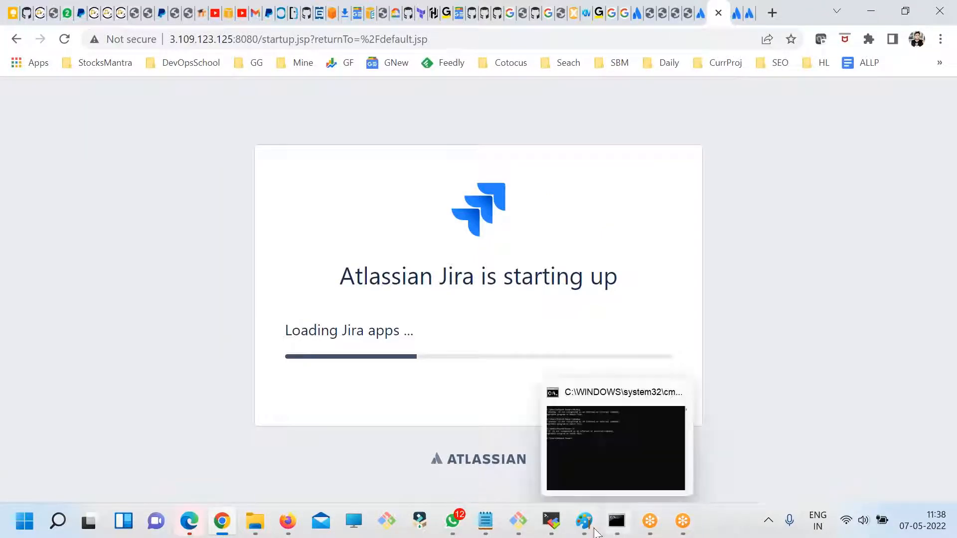
- Switch to the terminal and rerun df -kh from /opt
click(518, 522)
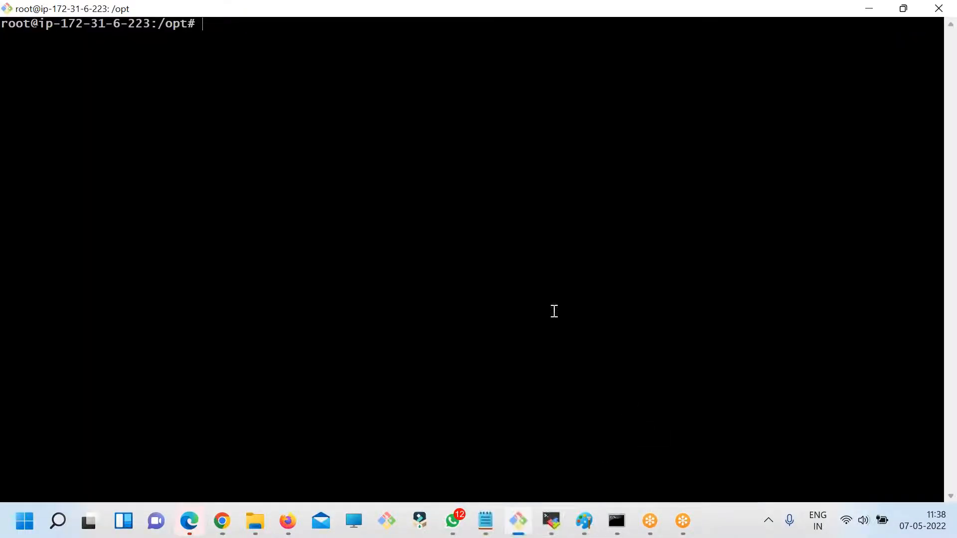
key(Up)
key(Up)
key(Return)
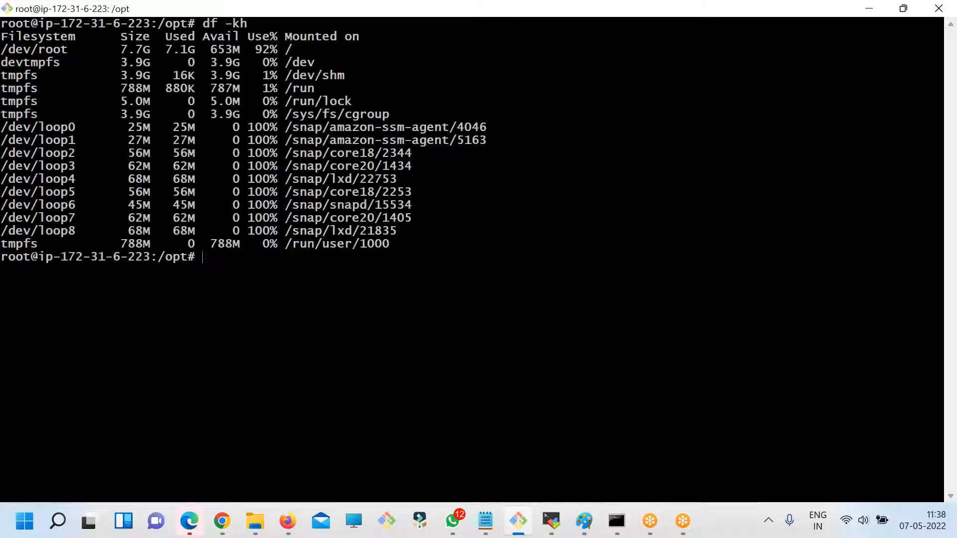
- Switch to fdsfsdf.txt in Notepad and go through the first question, about opening a Jira issue by email
key(alt+Tab)
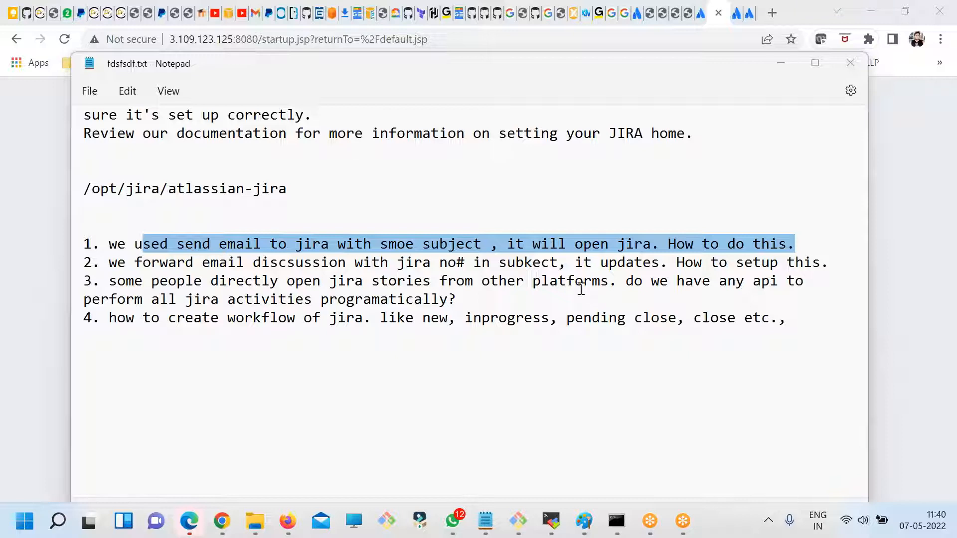
click(833, 238)
drag(789, 244, 261, 243)
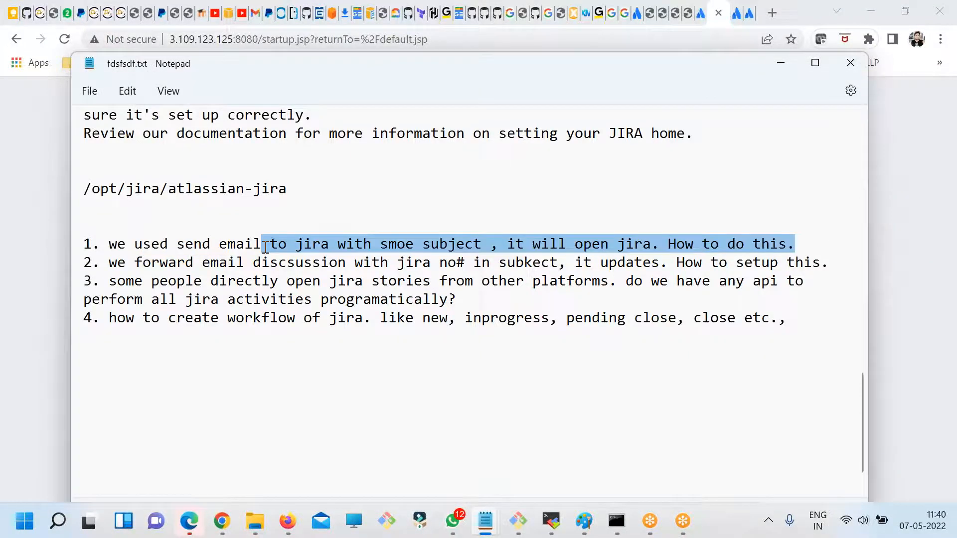
click(157, 244)
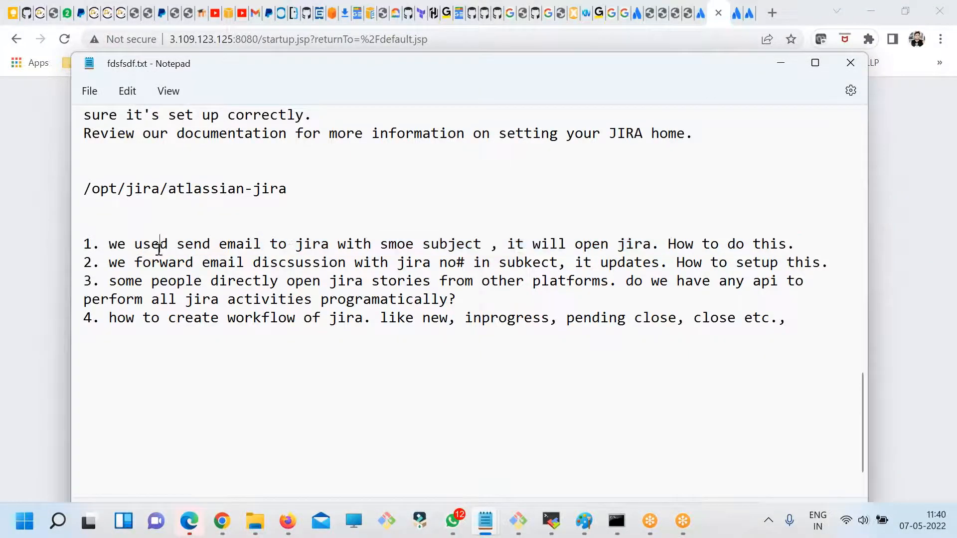
click(229, 244)
click(296, 244)
drag(397, 243, 477, 244)
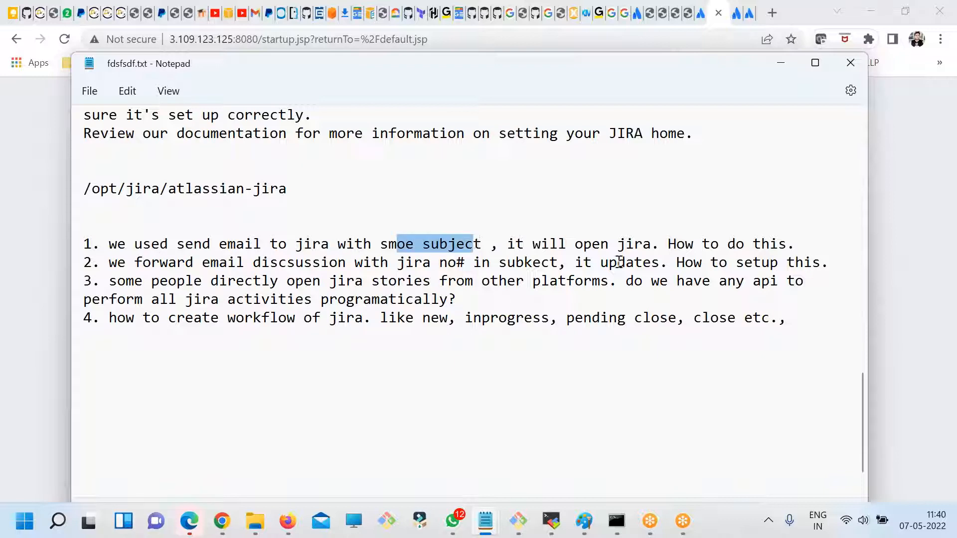
drag(550, 244, 574, 244)
click(636, 244)
drag(668, 243, 799, 244)
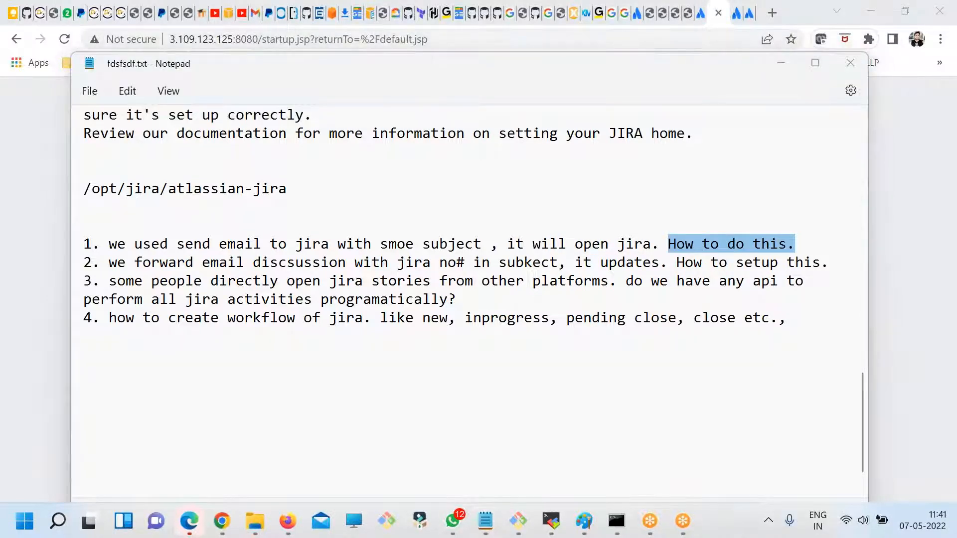
- Add the line "SCRIPT -> JIRA URL/USER/PASS" below the fourth question, leaving a blank line between them
click(795, 317)
key(Return)
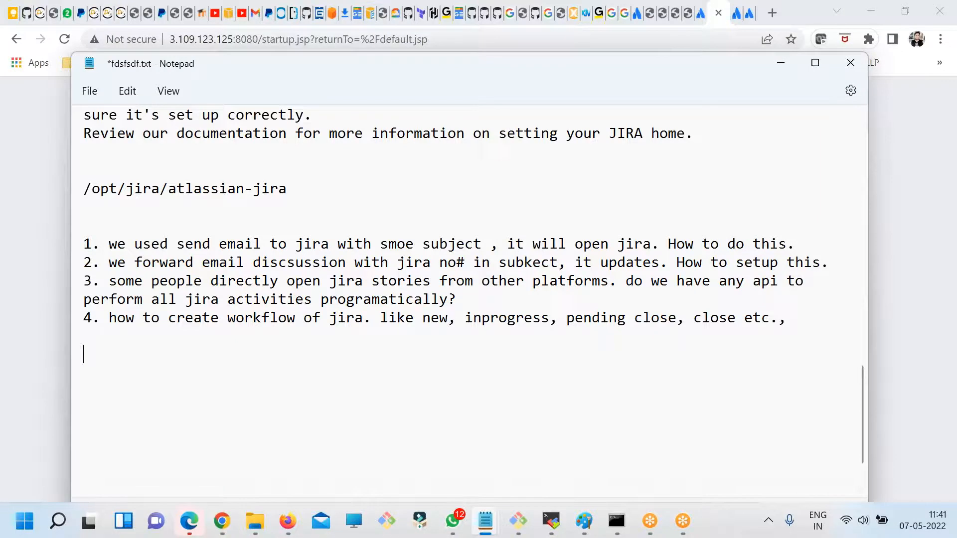
key(Return)
text(SCRIPT -> JIRA)
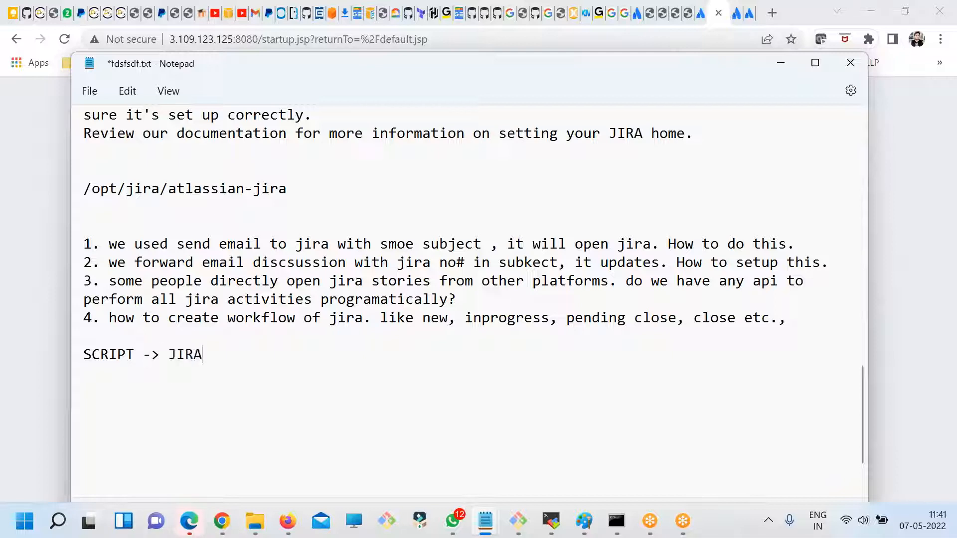
text( URL/UER)
key(BackSpace)
text(ER)
key(BackSpace)
key(BackSpace)
text(SER/)
text(PASS)
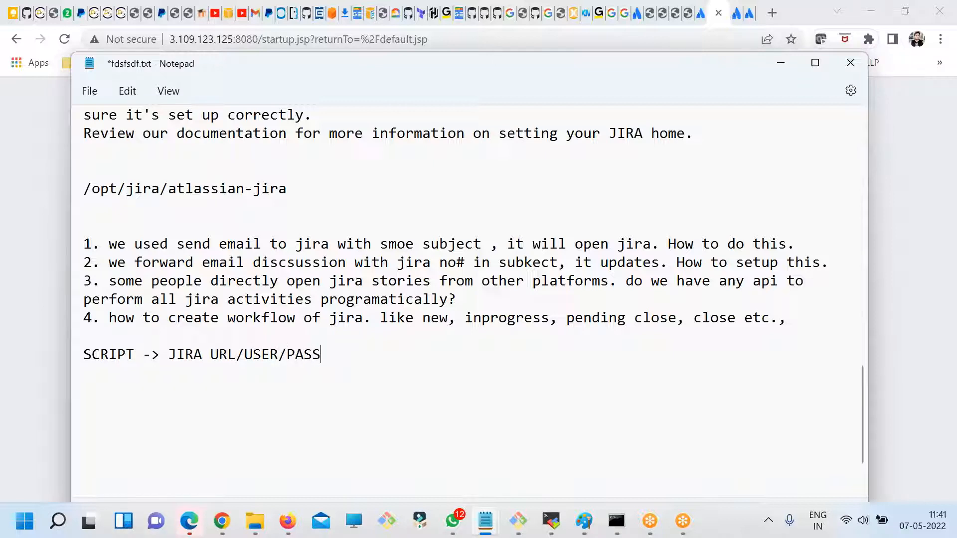
- Extend the script line at the end of the notes to read "SCRIPT -> JIRA SCRIPT URL/USER/PASS/API call for"
click(211, 355)
text(SCRIPT)
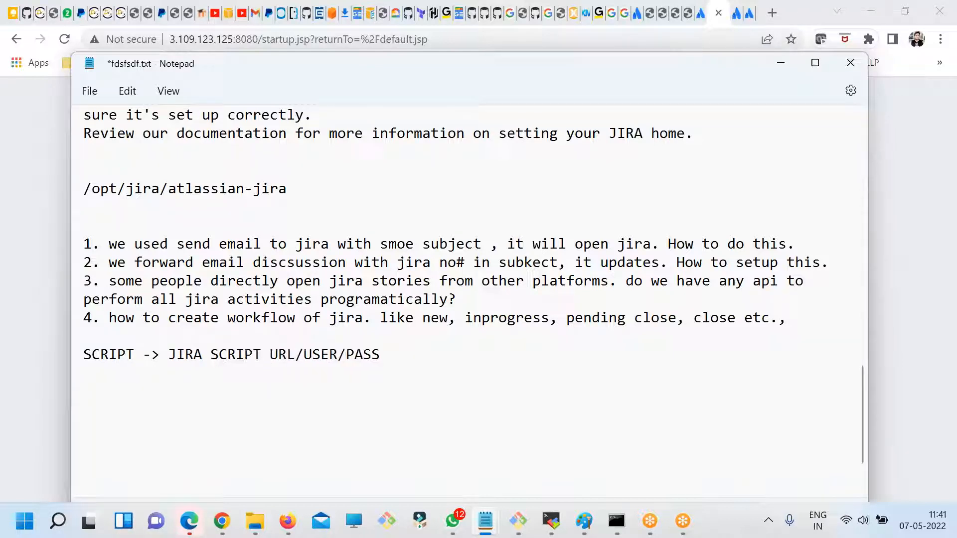
click(384, 358)
text(/API call for)
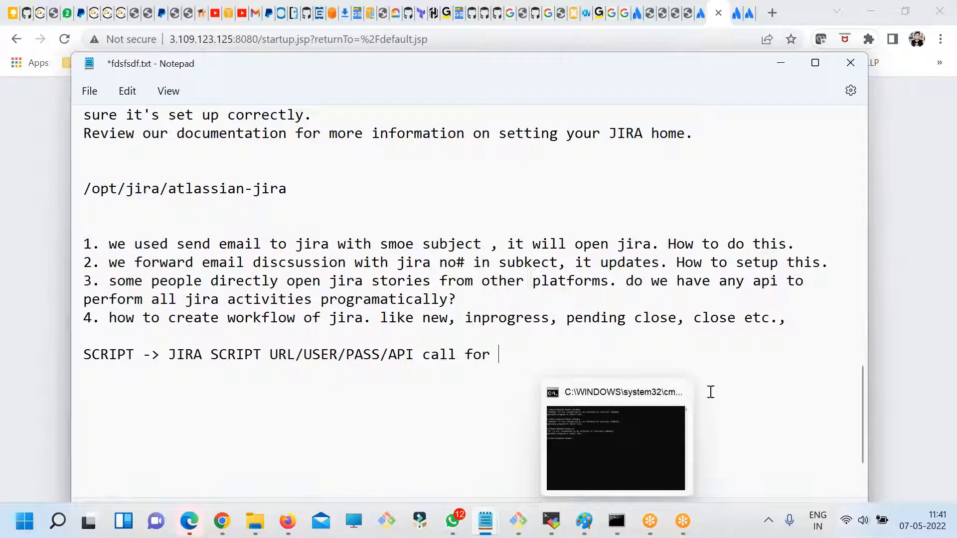
- Go through the first question phrase by phrase, from sending the email with a subject to opening the Jira issue
drag(548, 243, 653, 244)
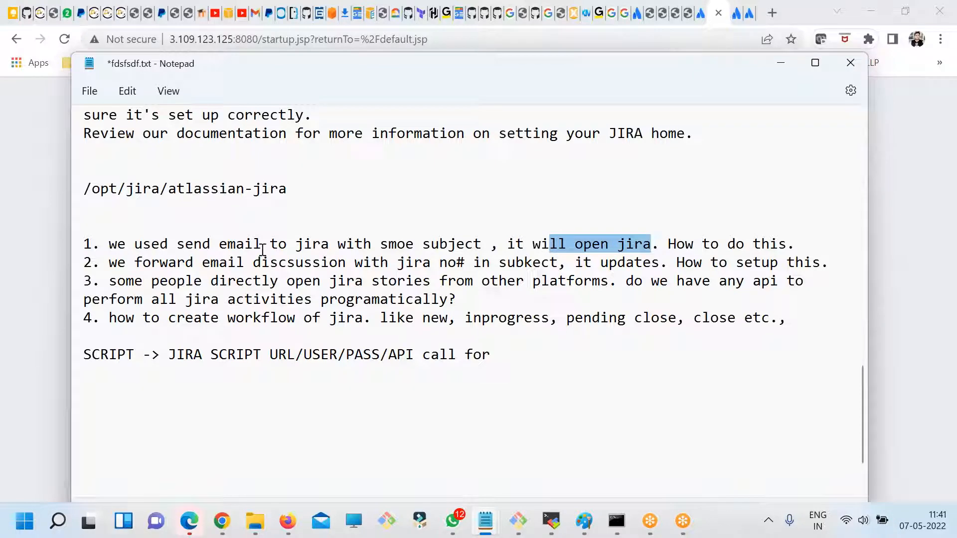
drag(120, 243, 262, 246)
drag(346, 247, 285, 243)
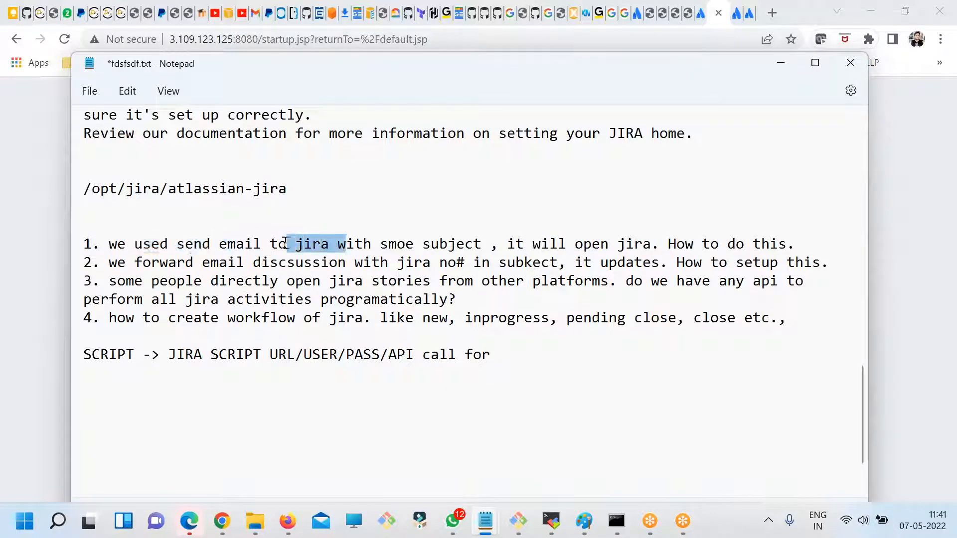
double_click(311, 244)
drag(345, 244, 476, 244)
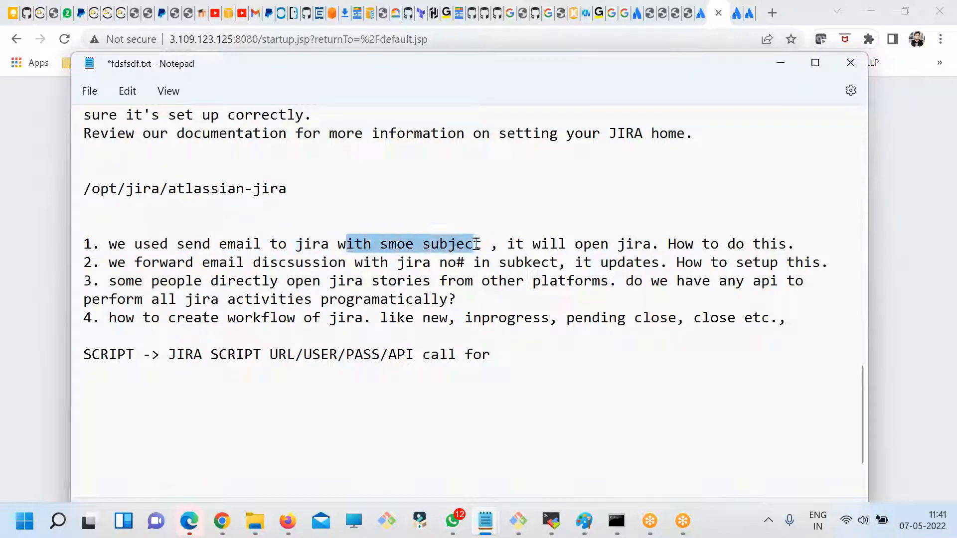
click(506, 244)
drag(506, 244, 650, 245)
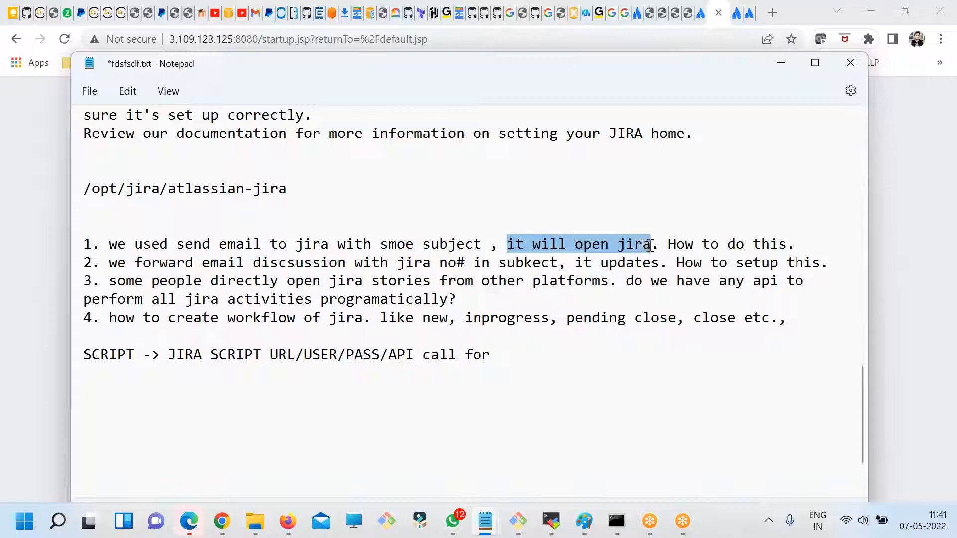
drag(804, 245, 68, 245)
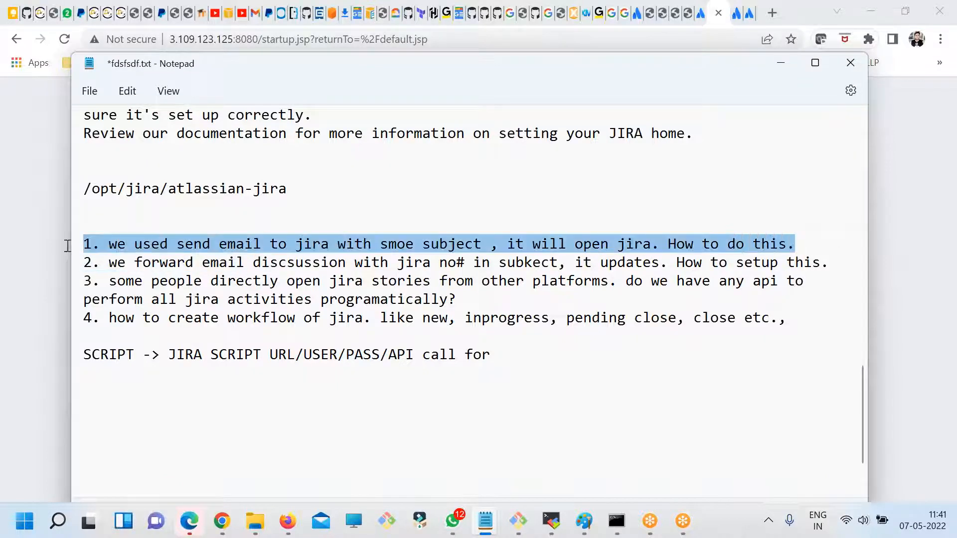
- Below the first question, add a dashed line with the example Jira e-mail address, leaving blank lines before the second question
click(804, 243)
key(Return)
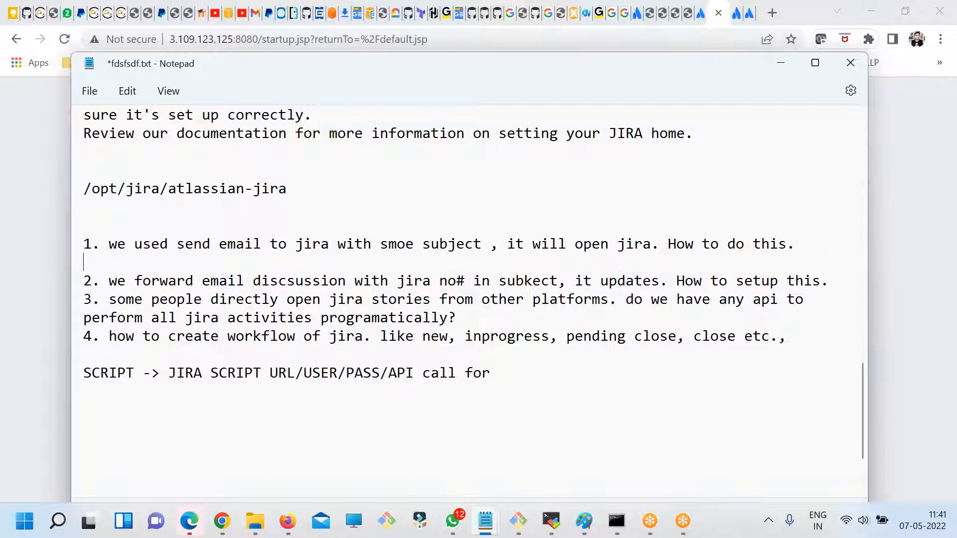
drag(824, 250, 45, 247)
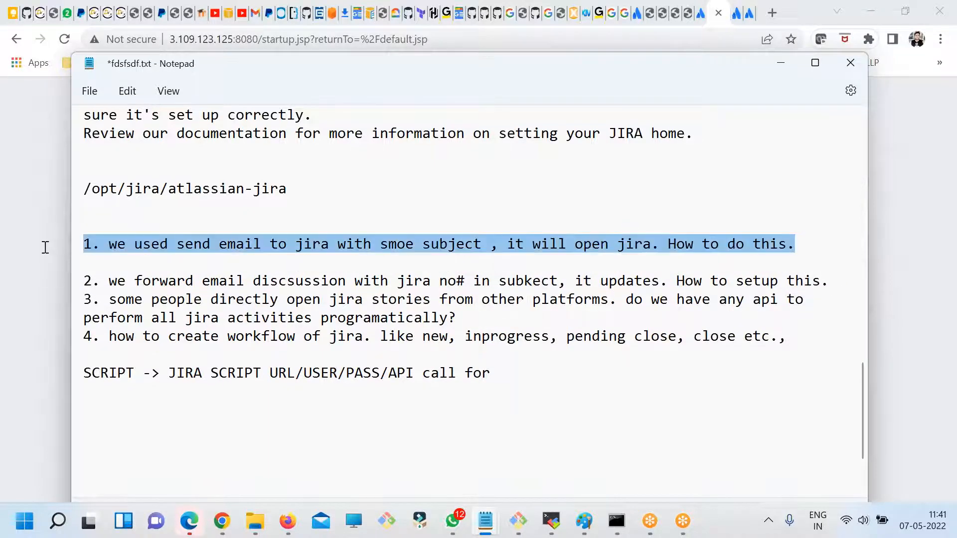
scroll(392, 321, down, 1)
click(422, 188)
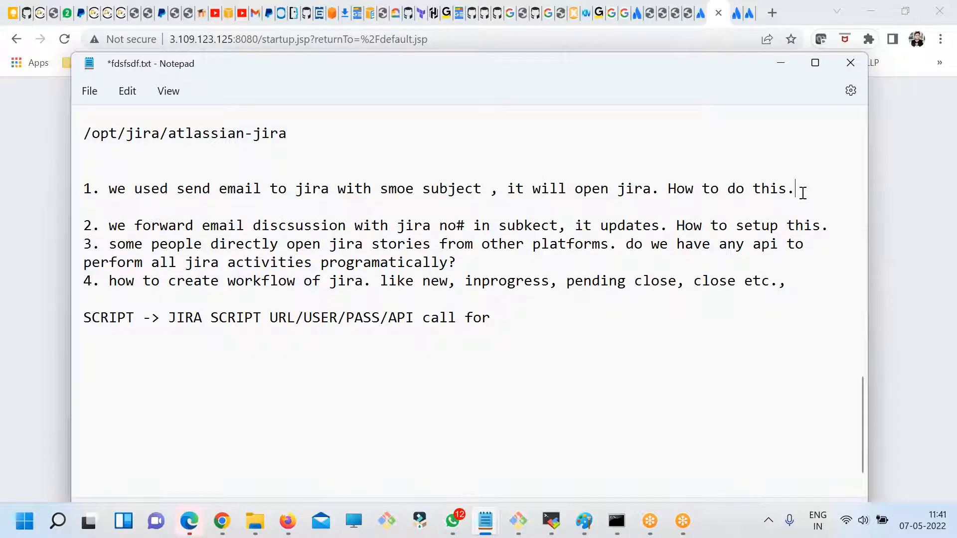
key(Return)
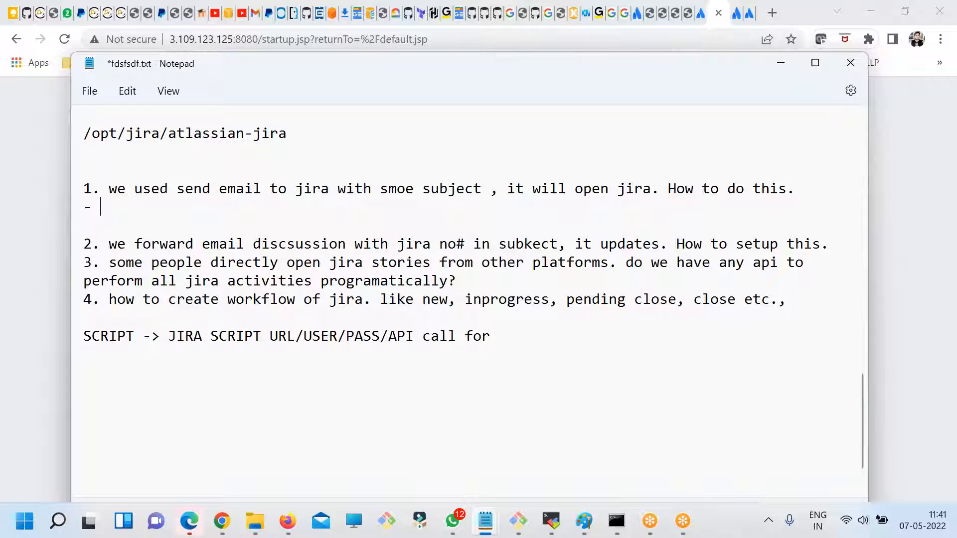
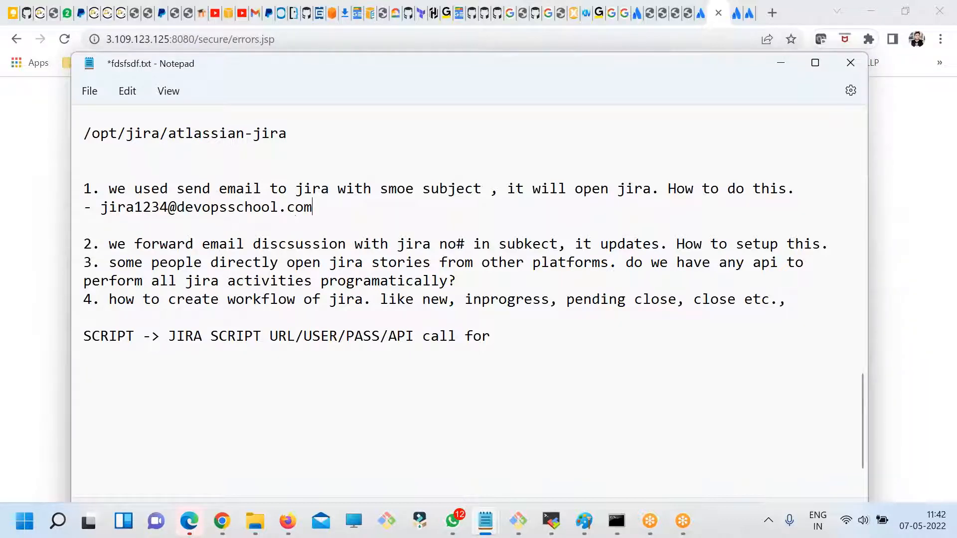
key(Return)
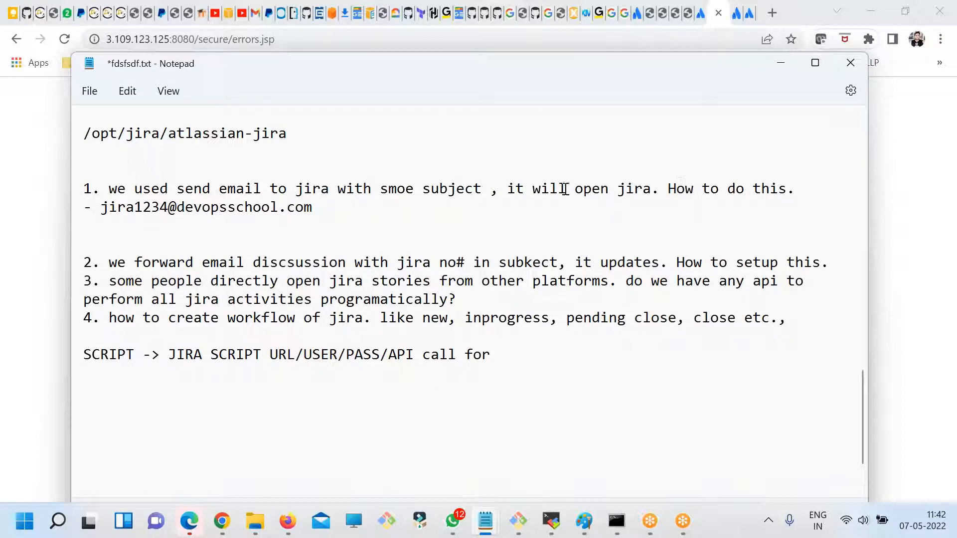
- Below the example address, add the line "IF I SEND AN EMAIL TO" followed by a copy of that address
drag(318, 206, 105, 205)
key(ctrl+c)
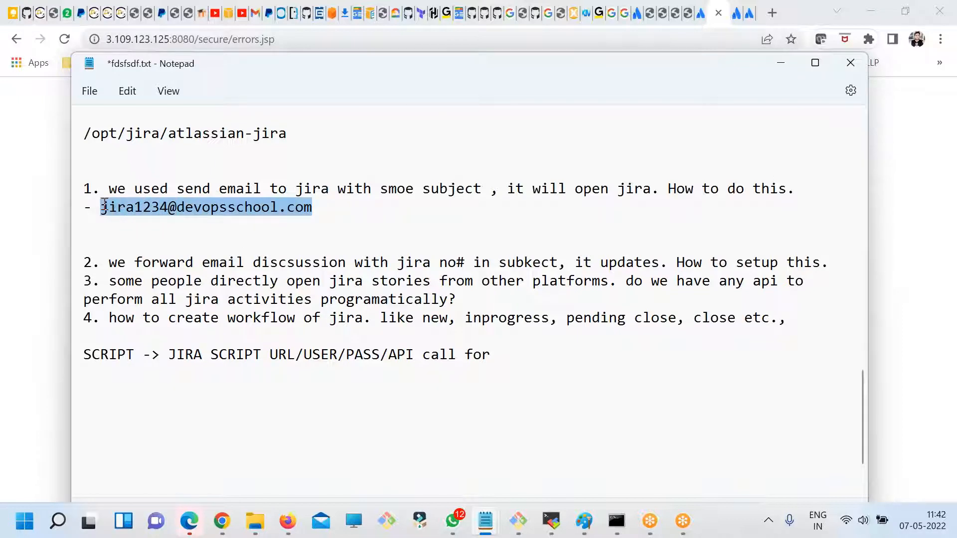
click(119, 227)
key(Return)
text(IF )
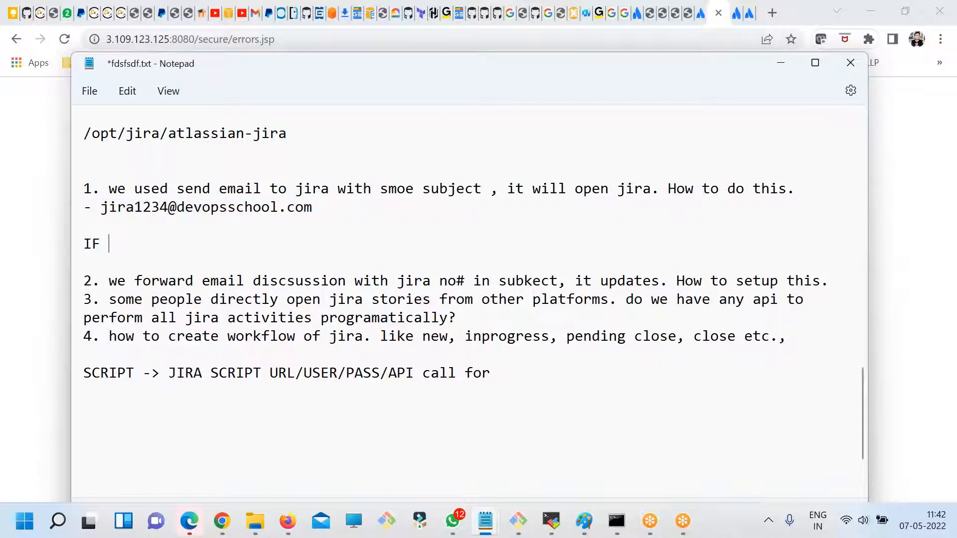
text(I SENT A)
key(BackSpace)
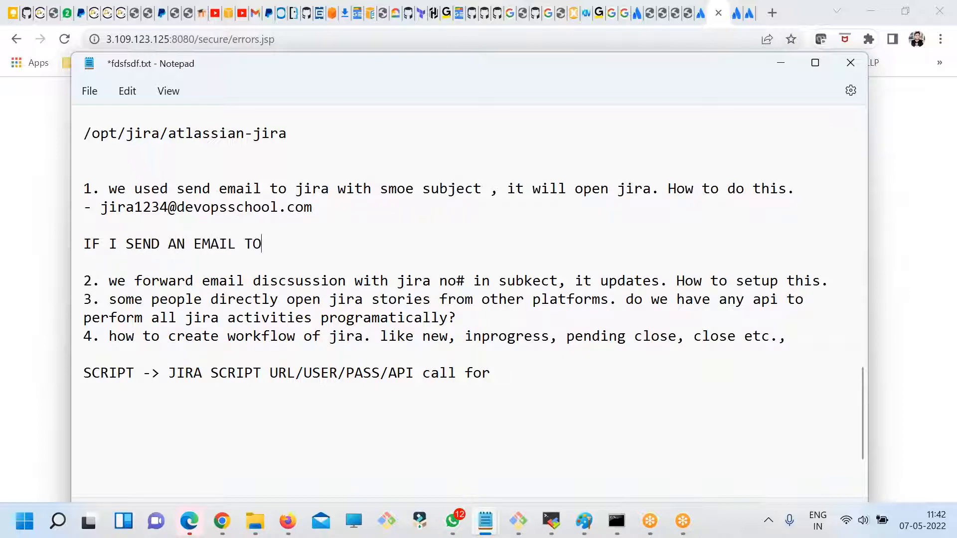
key(ctrl+v)
- Add a divider line of 15 hyphens under the email line, with "Create 1 ticket" on the line below it
key(Return)
text(--------)
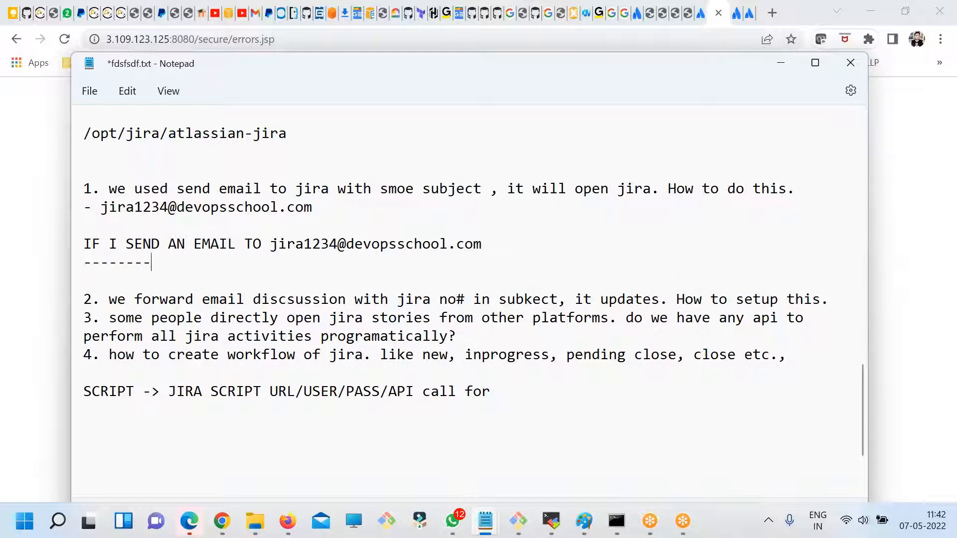
text(-------)
key(Return)
text(Create 1 ticket)
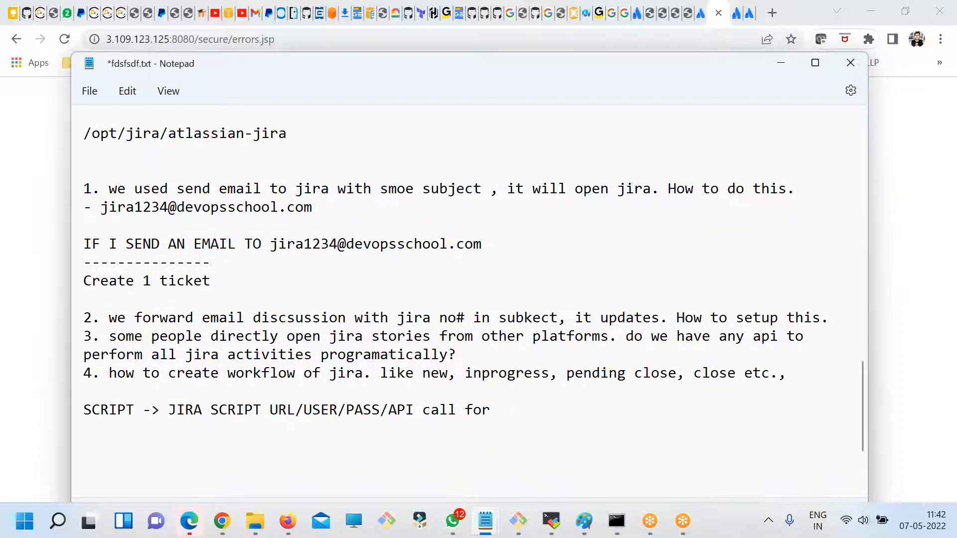
- Review the first question's notes on how an email to the Jira address creates one ticket
drag(276, 264, 100, 225)
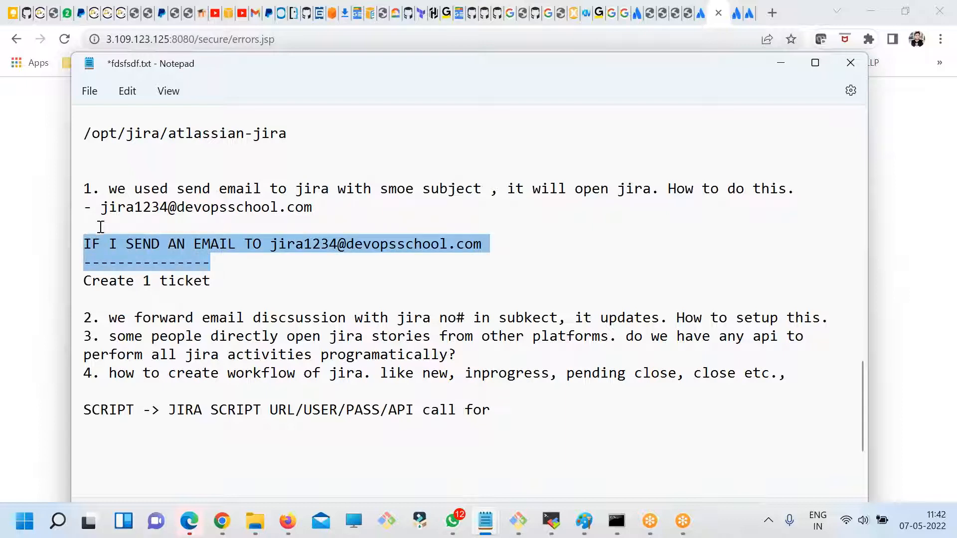
drag(220, 281, 74, 250)
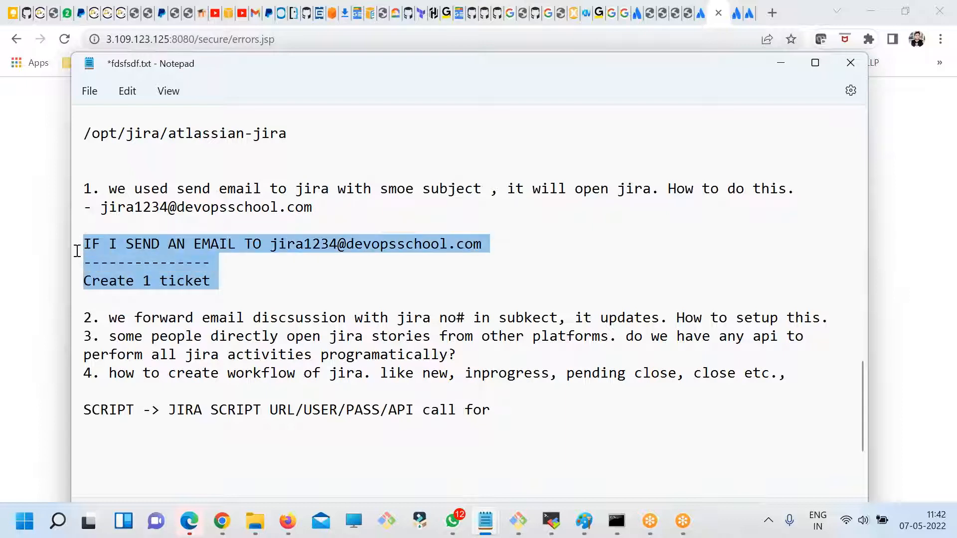
click(209, 283)
drag(220, 281, 71, 237)
drag(231, 274, 81, 241)
click(228, 279)
drag(228, 279, 80, 241)
click(221, 277)
drag(220, 277, 81, 188)
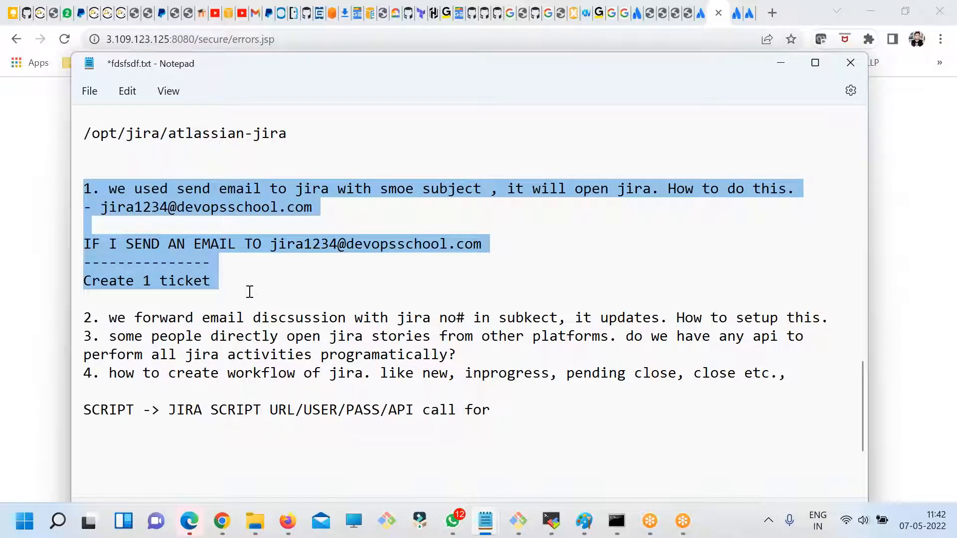
scroll(249, 292, down, 1)
scroll(250, 291, up, 1)
- Switch to Chrome and reload Jira from its base address, 3.109.123.125:8080
click(222, 521)
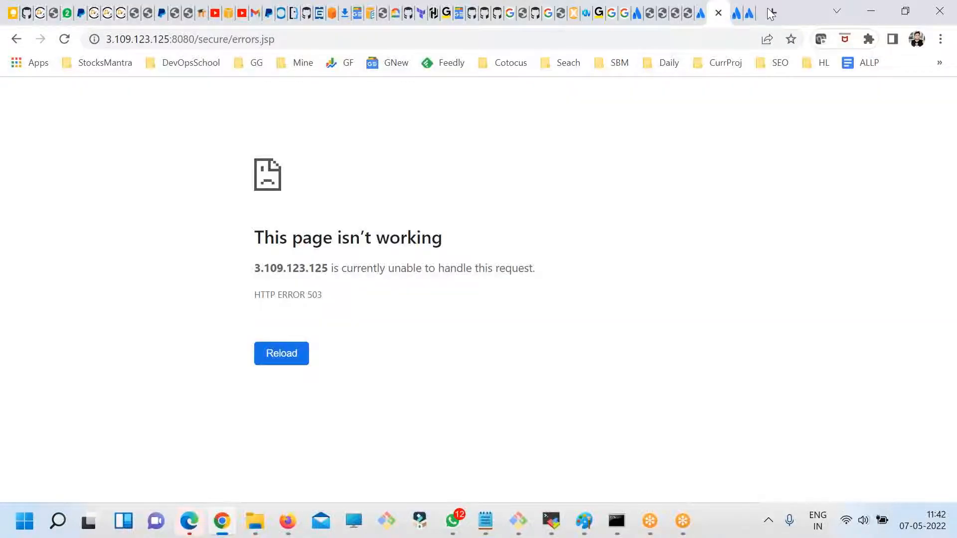
drag(199, 40, 279, 40)
key(BackSpace)
key(Return)
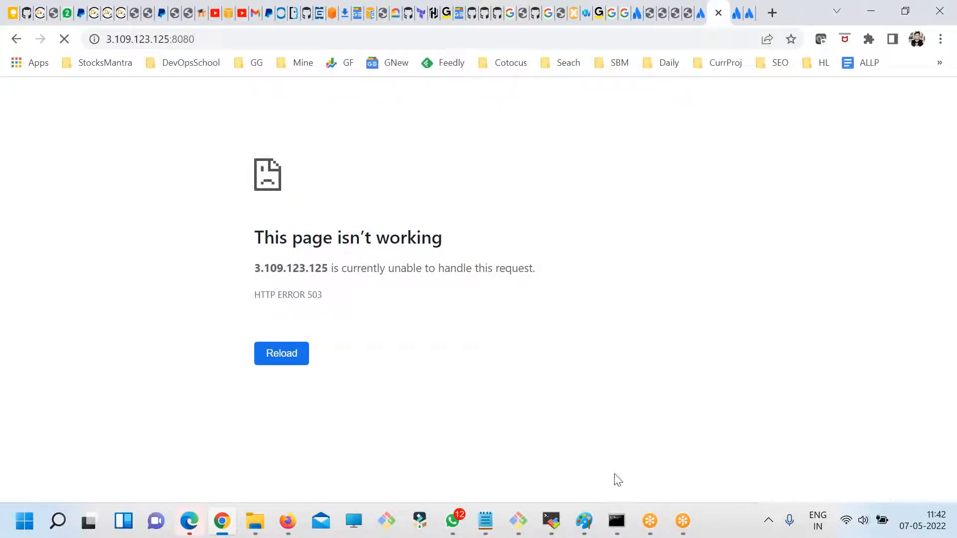
- Switch to the terminal, check disk usage with df -kh and clear the screen
click(518, 522)
text(df -kh)
key(Return)
text(clear)
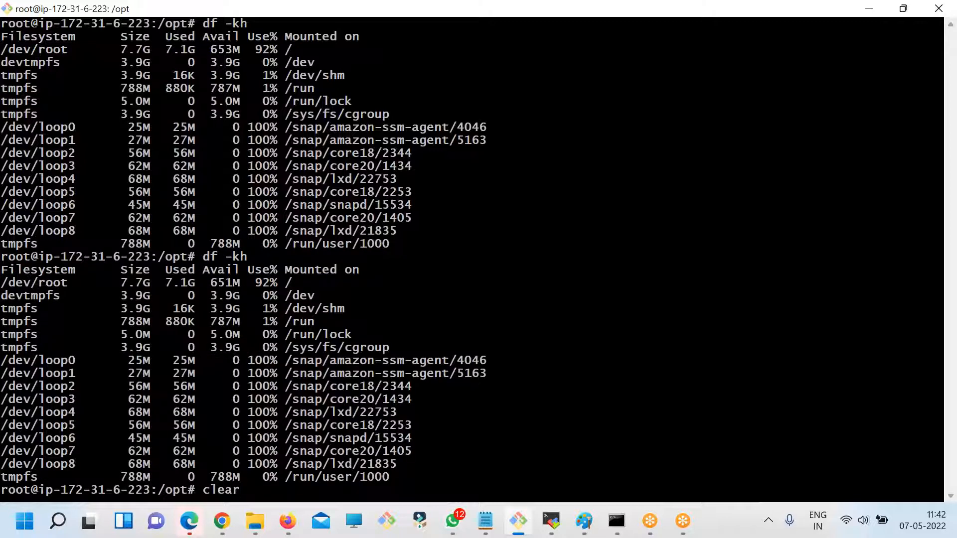
key(Return)
text(ls)
key(Return)
- Return to Jira's error page in Chrome and examine the list of system plugins down to the logs link
key(alt+Tab)
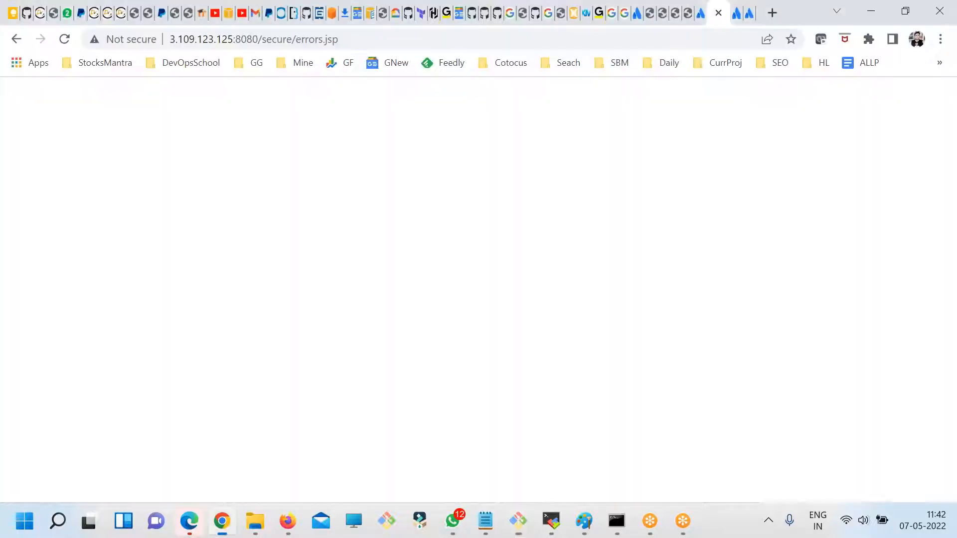
scroll(388, 271, down, 4)
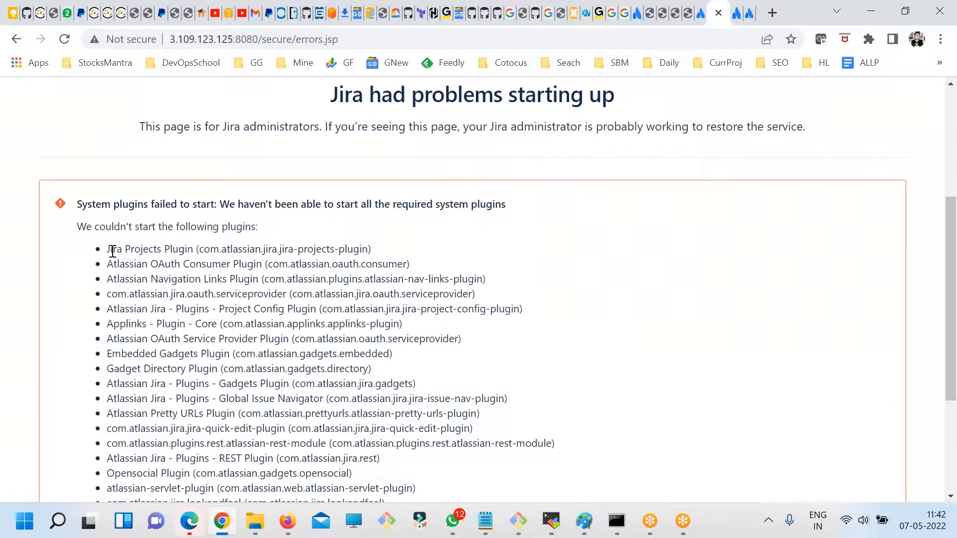
drag(102, 203, 459, 279)
scroll(466, 299, down, 3)
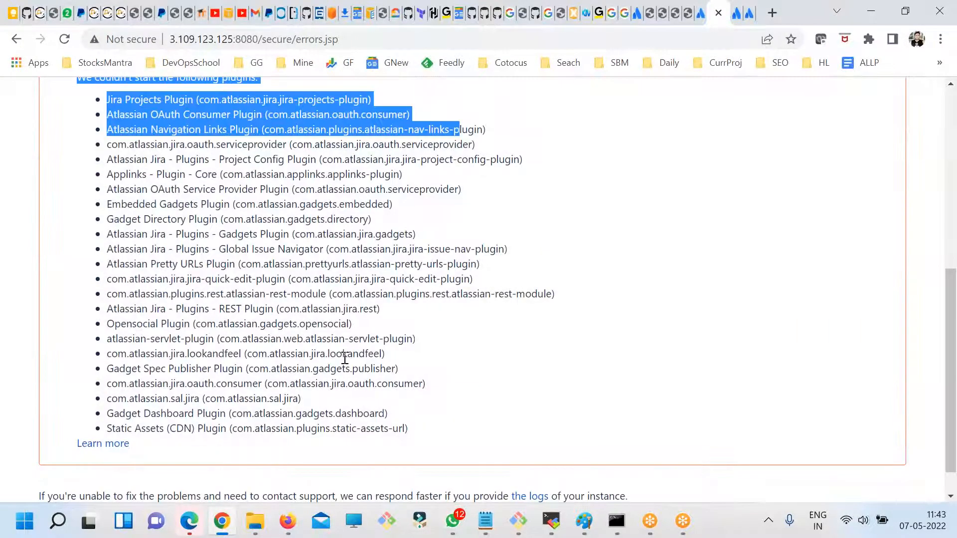
scroll(312, 363, down, 1)
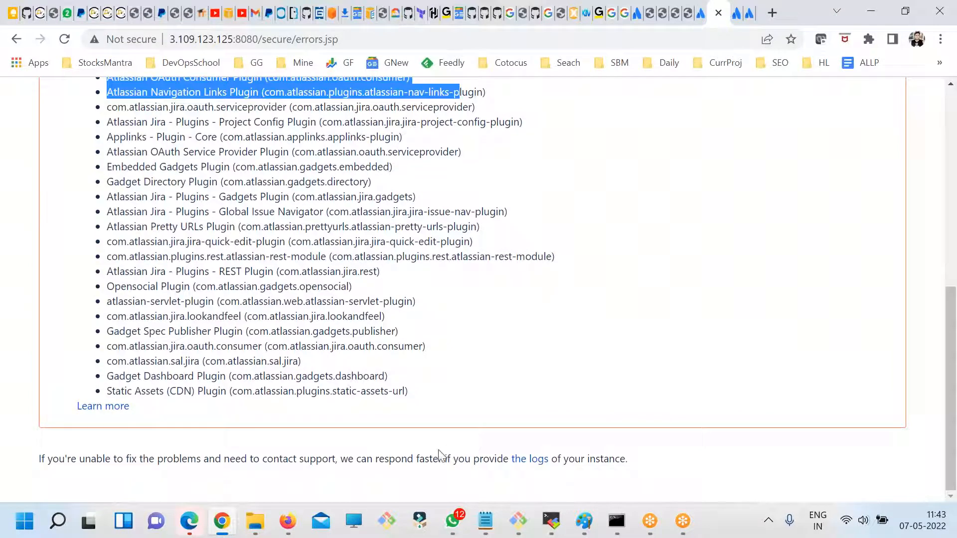
- Switch back to fdsfsdf.txt in Notepad and go over the first question together with its email-to-ticket notes
click(485, 521)
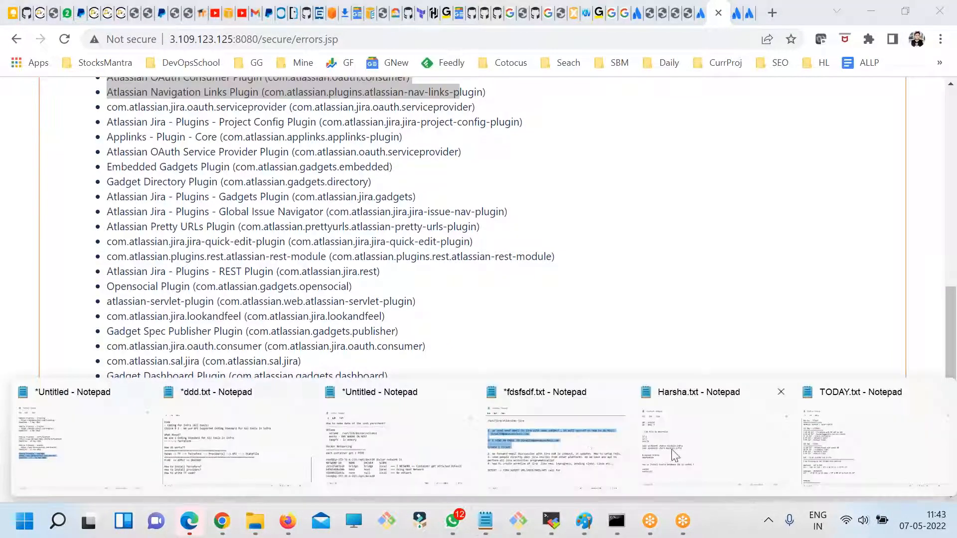
click(564, 444)
drag(72, 299, 82, 185)
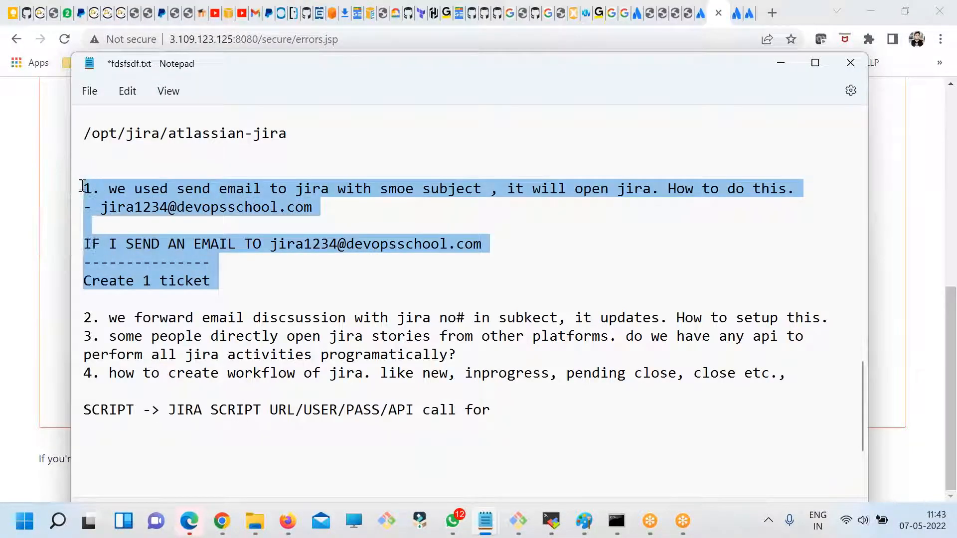
drag(219, 281, 87, 190)
click(204, 283)
drag(233, 286, 86, 190)
click(220, 281)
- Switch to Jira's error page in Chrome again and examine the startup error heading and its plugin list
key(alt+Tab)
scroll(342, 348, up, 3)
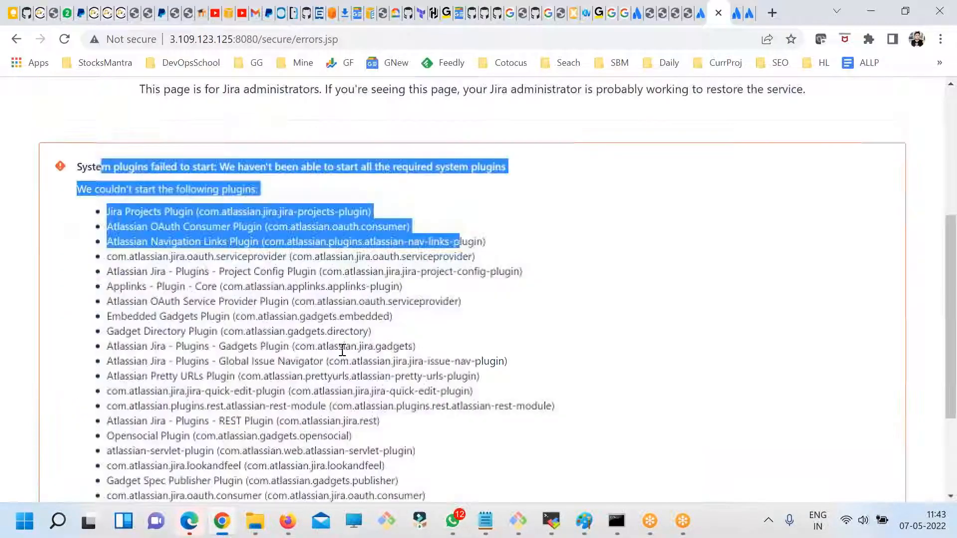
click(341, 351)
drag(113, 167, 479, 166)
drag(106, 188, 334, 392)
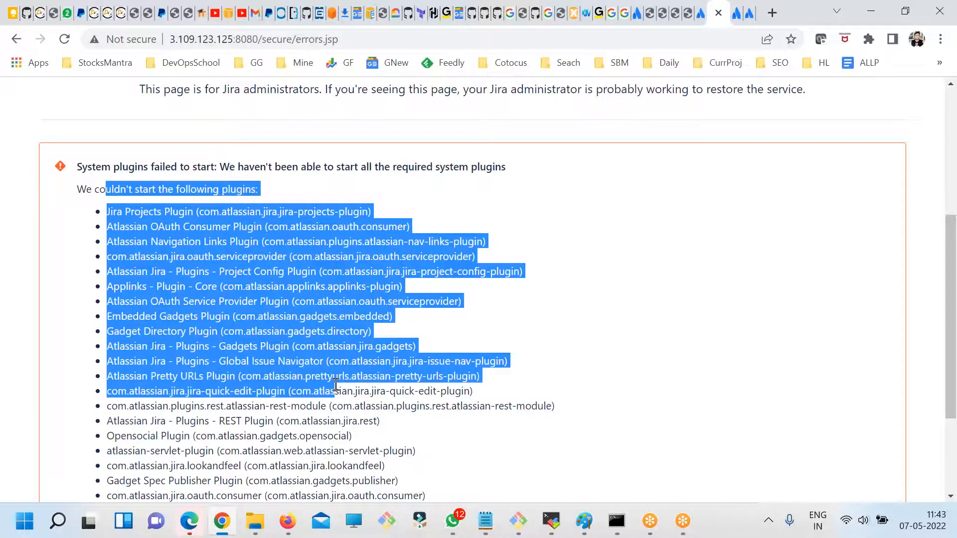
scroll(273, 379, down, 3)
click(274, 378)
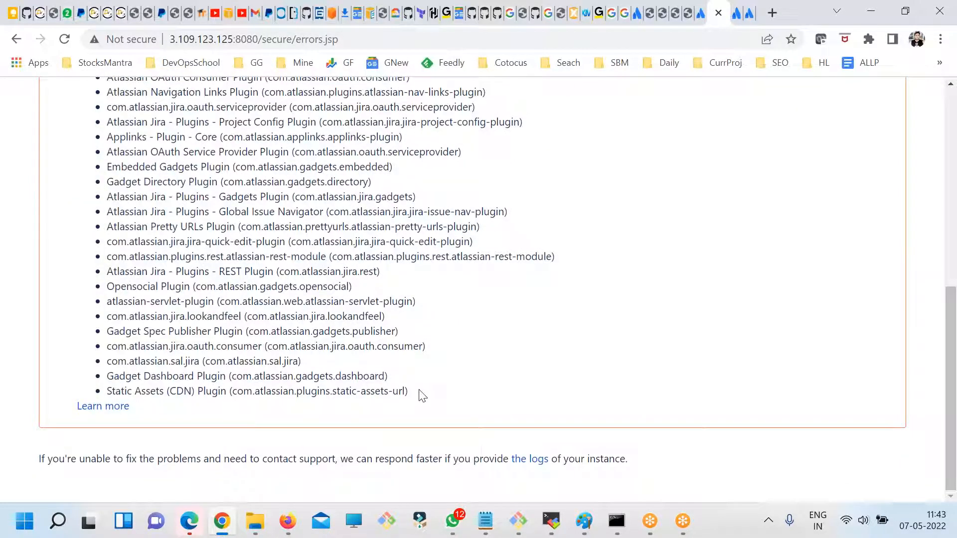
scroll(184, 404, up, 3)
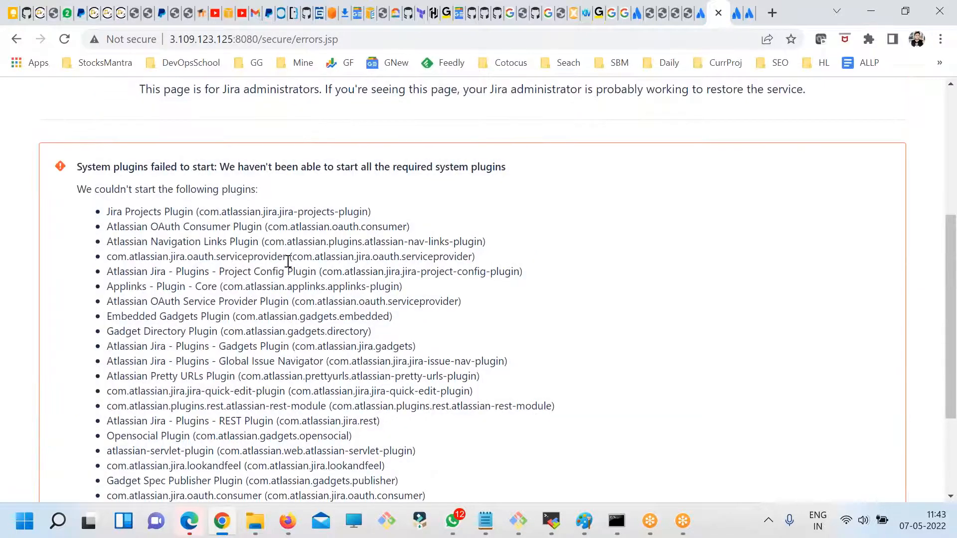
- Switch to the terminal and check memory with free -h and disk usage with df -kh, focusing on the root filesystem
key(alt+Tab)
click(519, 524)
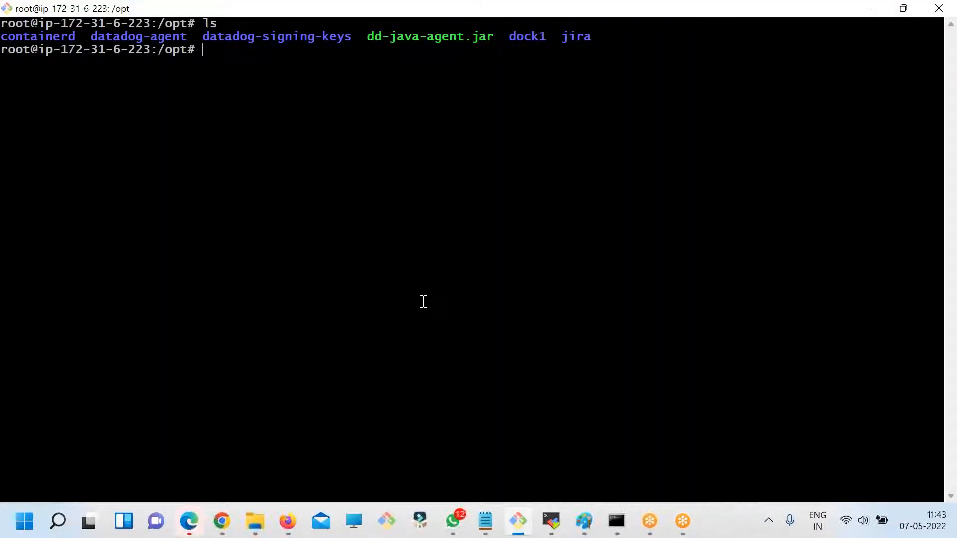
text(free -h)
key(Return)
key(Up)
key(BackSpace)
key(BackSpace)
key(BackSpace)
key(BackSpace)
key(BackSpace)
key(BackSpace)
text(df -kh)
key(Return)
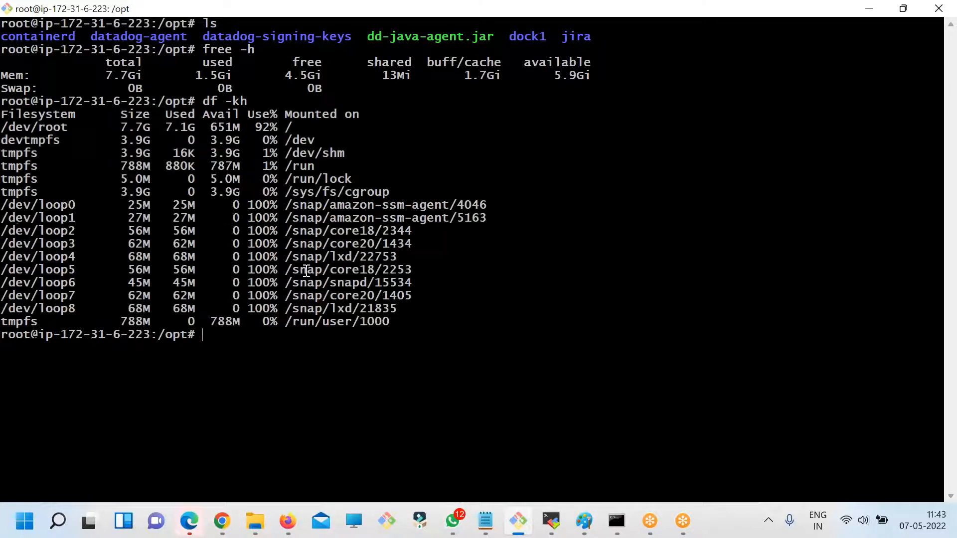
double_click(256, 129)
- Return to Jira's error page in Chrome and review the failed system plugins heading and the list beneath it
key(alt+Tab)
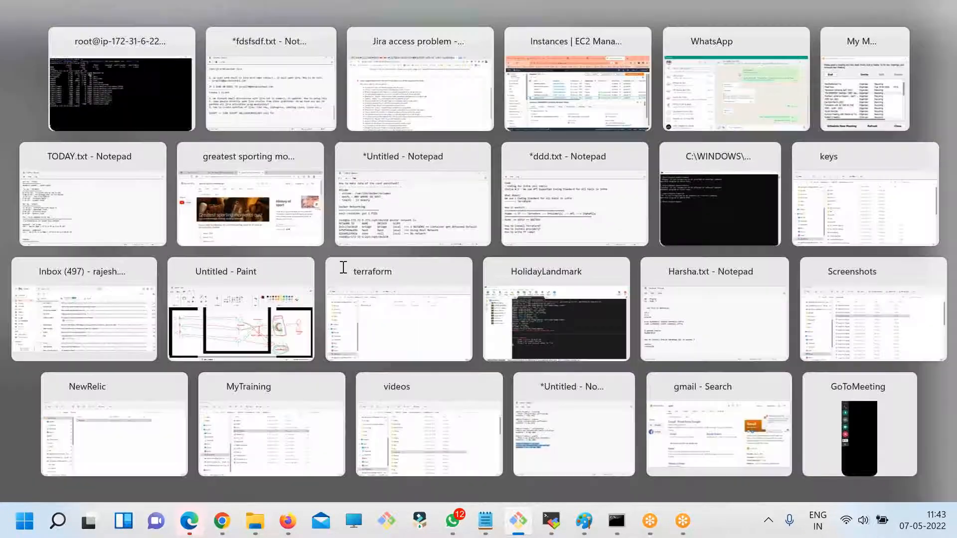
click(219, 524)
drag(118, 165, 420, 160)
click(223, 167)
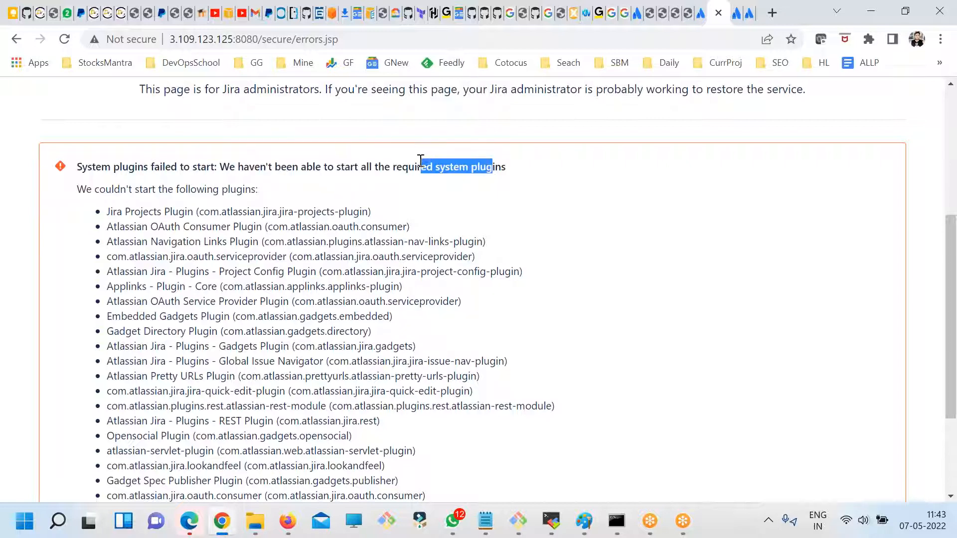
scroll(391, 335, down, 3)
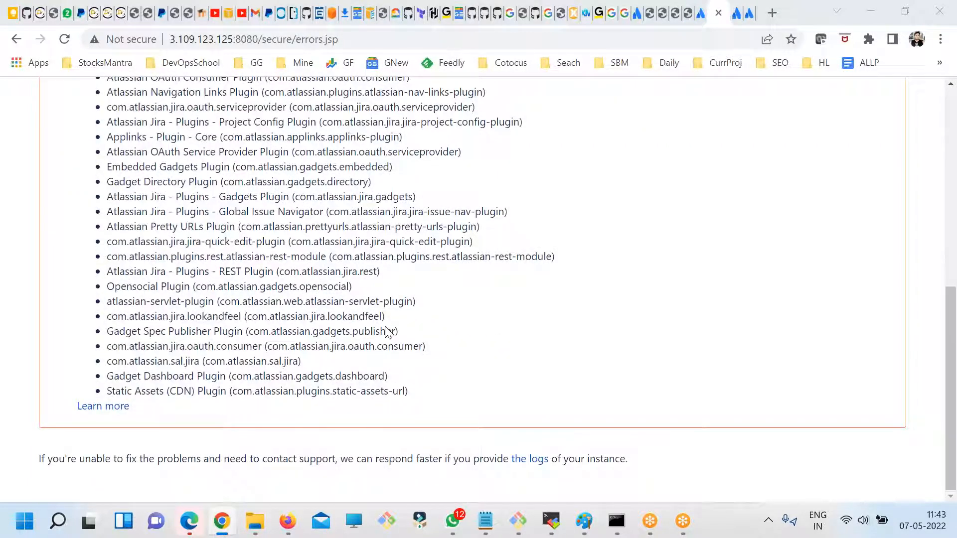
- Go back to the terminal, clear the screen, enter the jira directory and list its contents
key(alt+Tab)
key(alt+Tab)
text(clear)
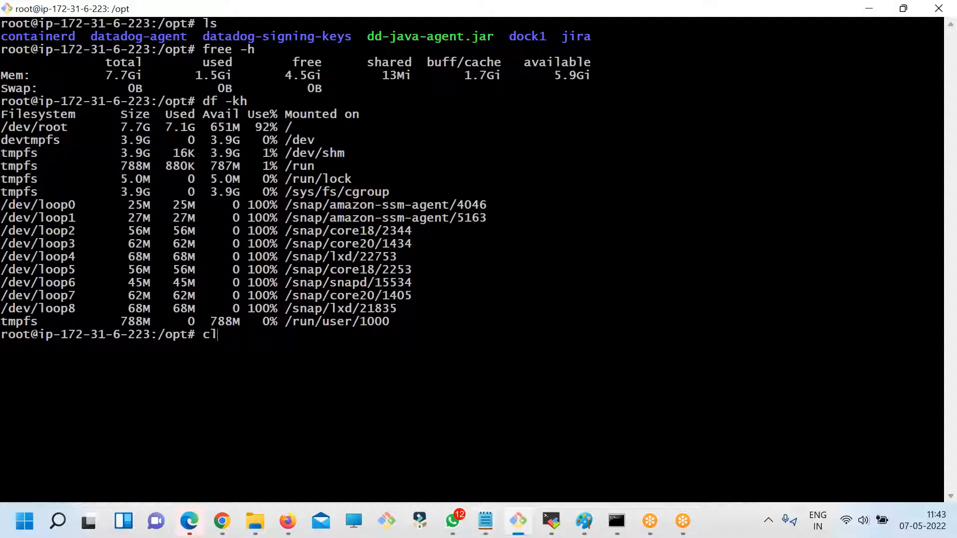
key(Return)
text(cd ji)
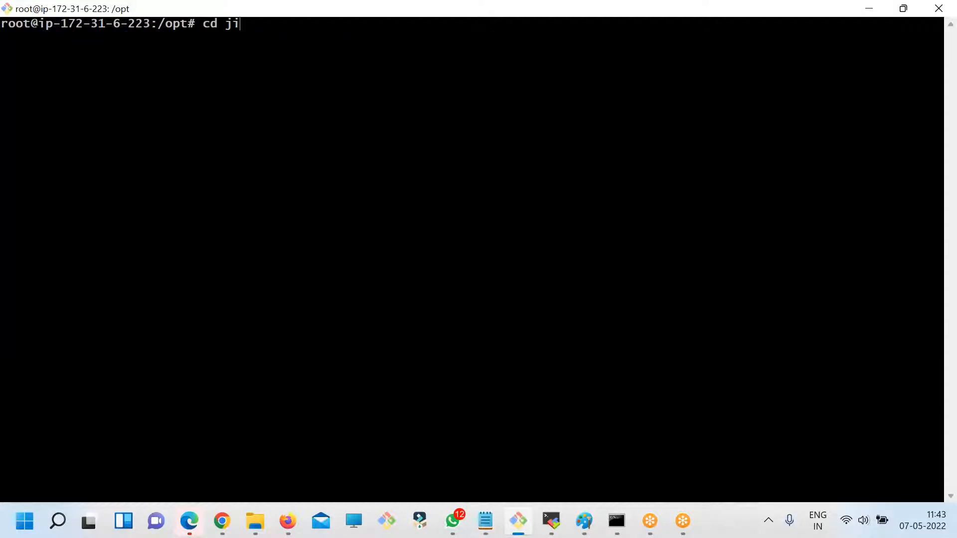
key(Tab)
key(Return)
text(ls)
key(Return)
- Enter Jira's logs directory and list its log files on a cleared screen
text(cd lo)
key(Tab)
key(Return)
text(ls)
key(Return)
text(clear)
key(Return)
text(ls)
key(Return)
- Search all files in the logs directory recursively for "error" with grep -R
text(cd)
key(BackSpace)
key(BackSpace)
text(grep )
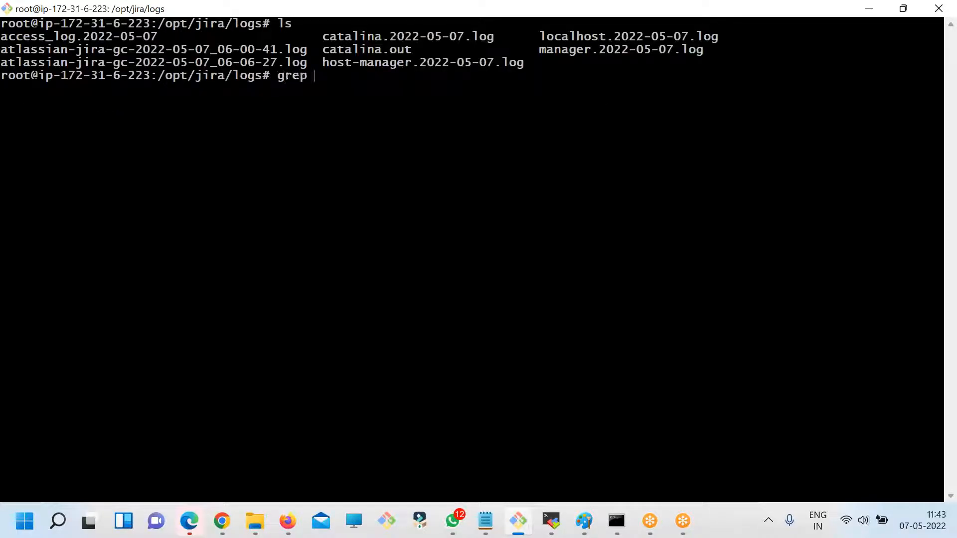
text(-R error .)
key(Return)
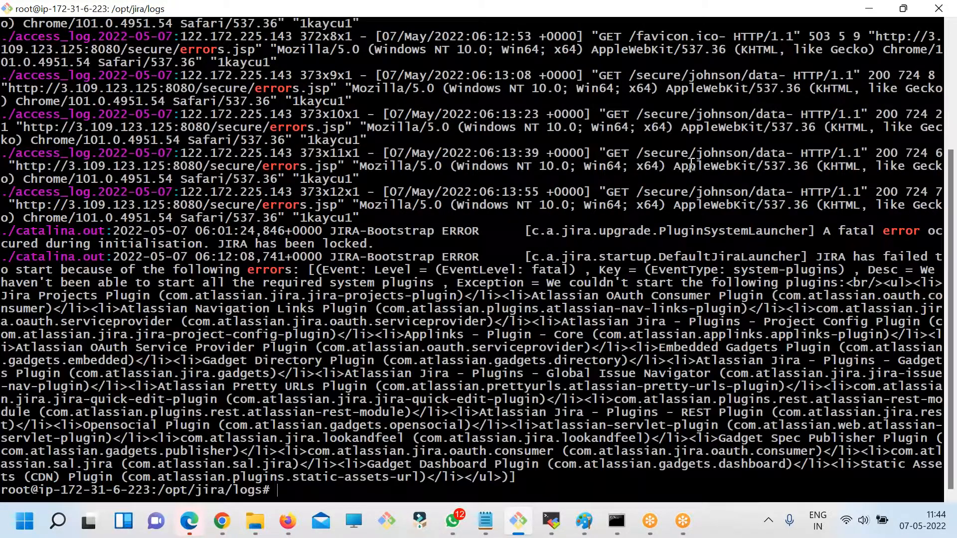
- Examine the grep matches from the access log and catalina.out, especially the JIRA-Bootstrap ERROR entries about startup
drag(271, 196, 341, 240)
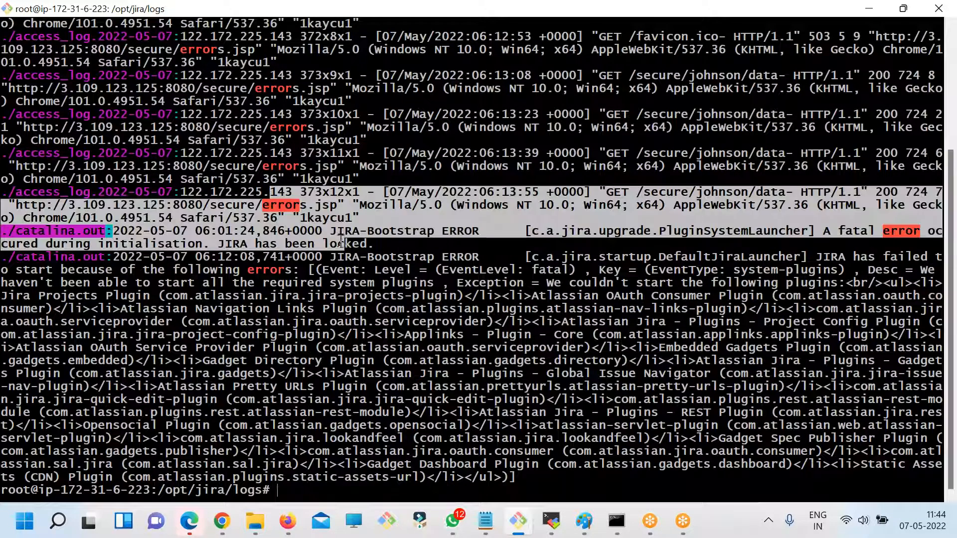
drag(274, 286, 124, 230)
drag(75, 257, 281, 270)
scroll(336, 303, up, 1)
scroll(336, 302, up, 4)
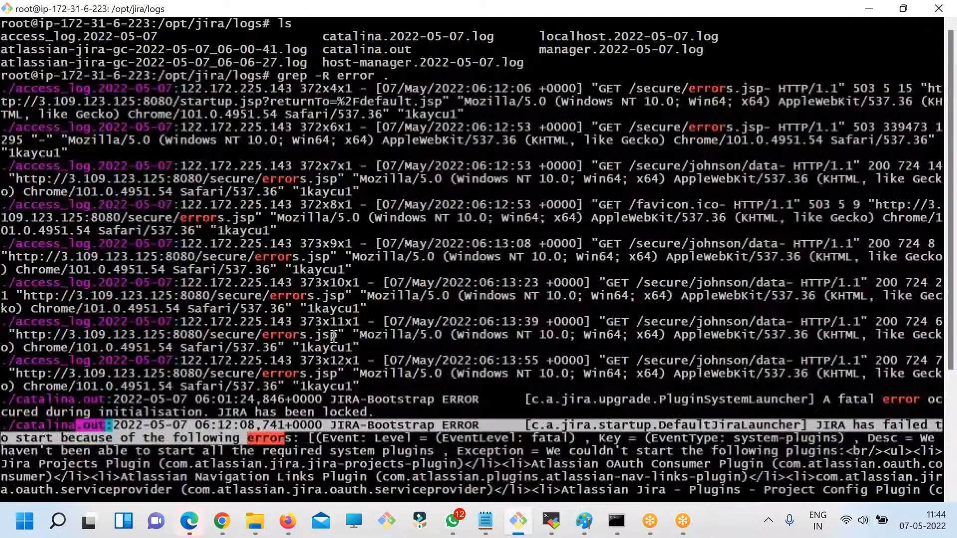
drag(241, 88, 489, 315)
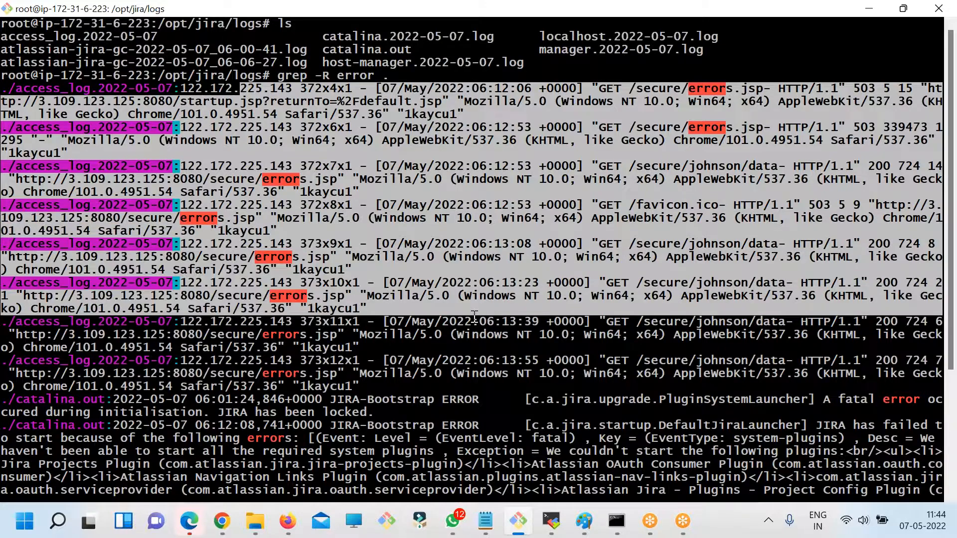
scroll(500, 335, down, 1)
scroll(500, 335, down, 3)
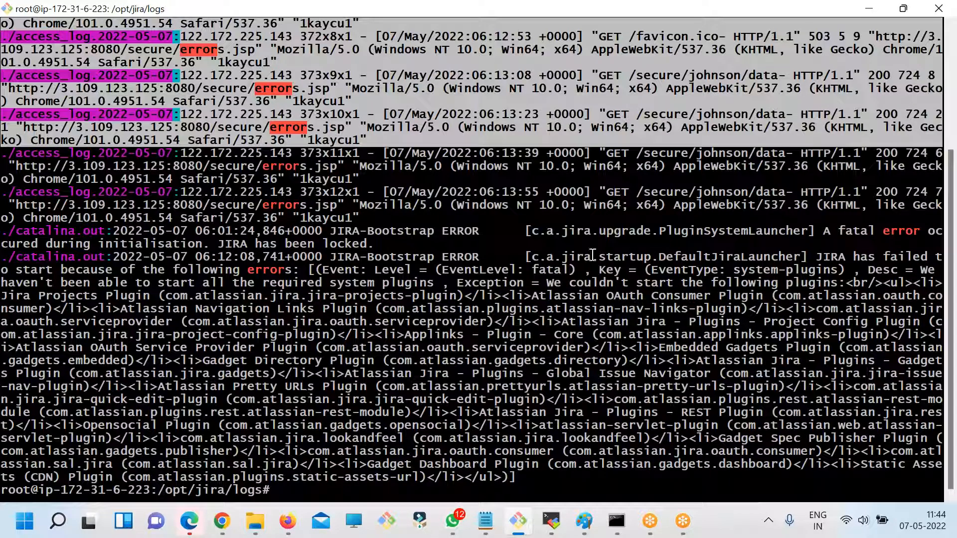
drag(610, 220, 732, 258)
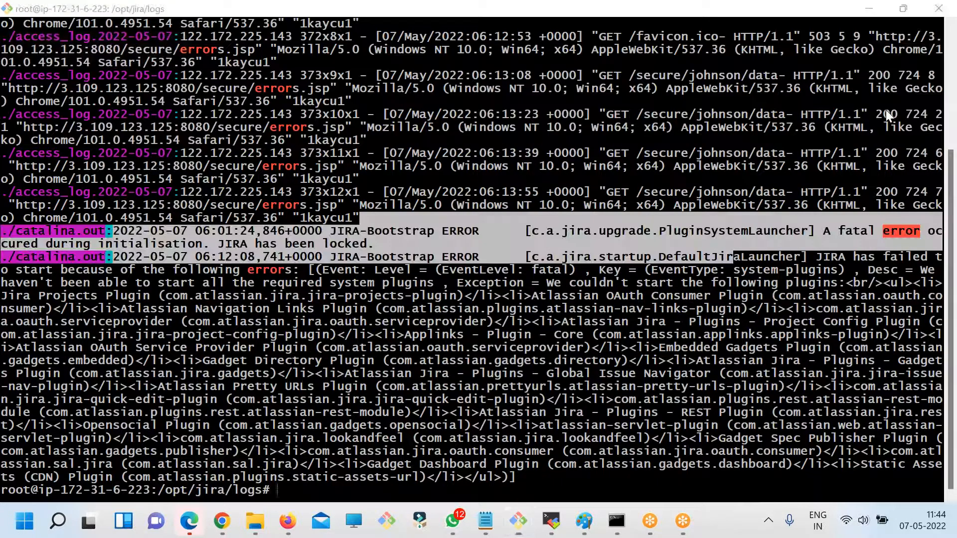
drag(822, 257, 399, 296)
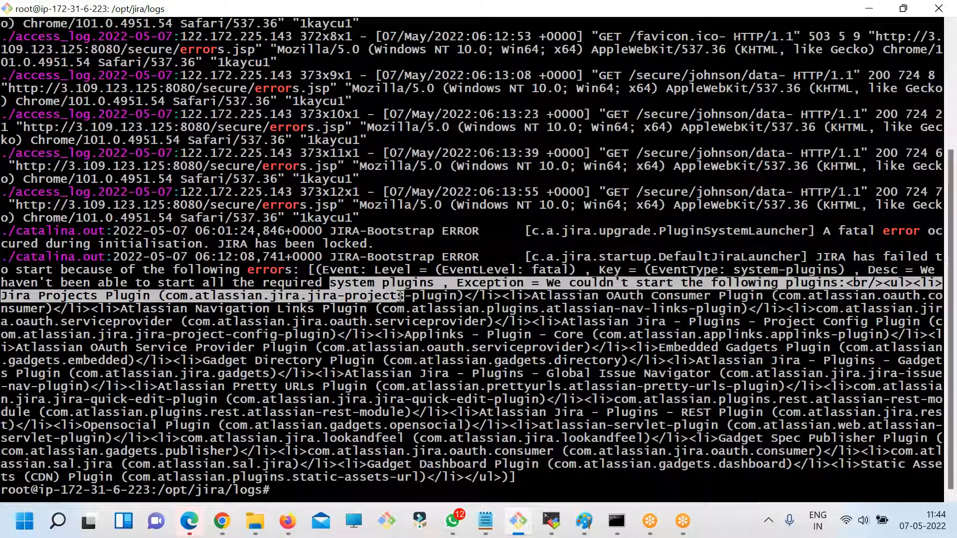
- Clear the grep output and list the log files again
text(clear)
key(Return)
text(ls)
key(Return)
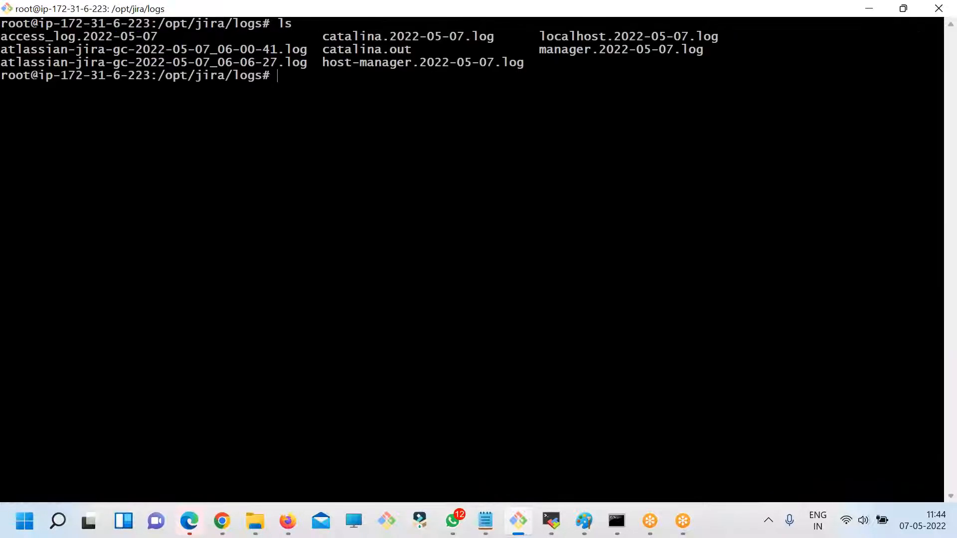
- Move up to the jira directory, enter its bin directory and list the scripts there
text(cd ..)
key(Return)
text(ls)
key(Return)
text(cd bin/)
key(Return)
text(ls)
key(Return)
- Stop Jira by running ./stop-jira.sh and clear the terminal when it finishes
text(./)
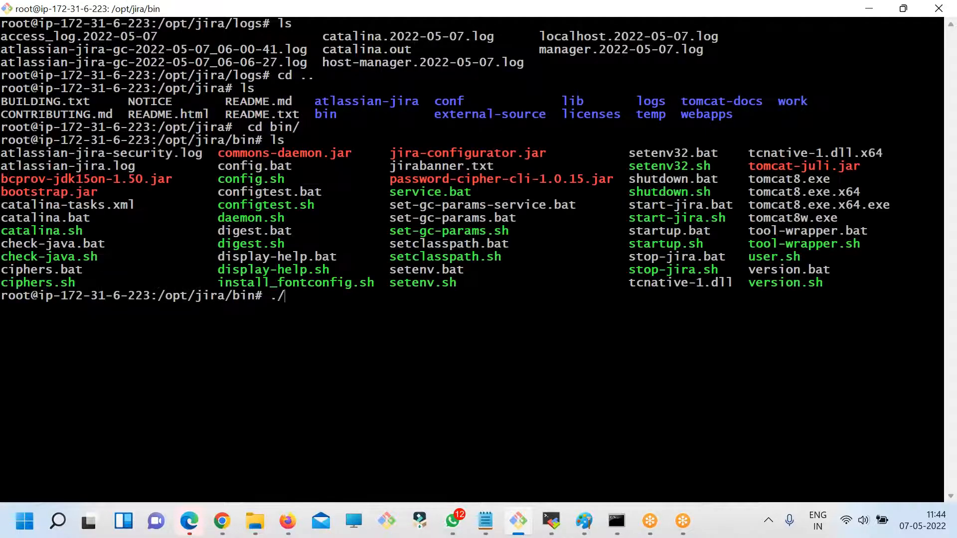
right_click(356, 200)
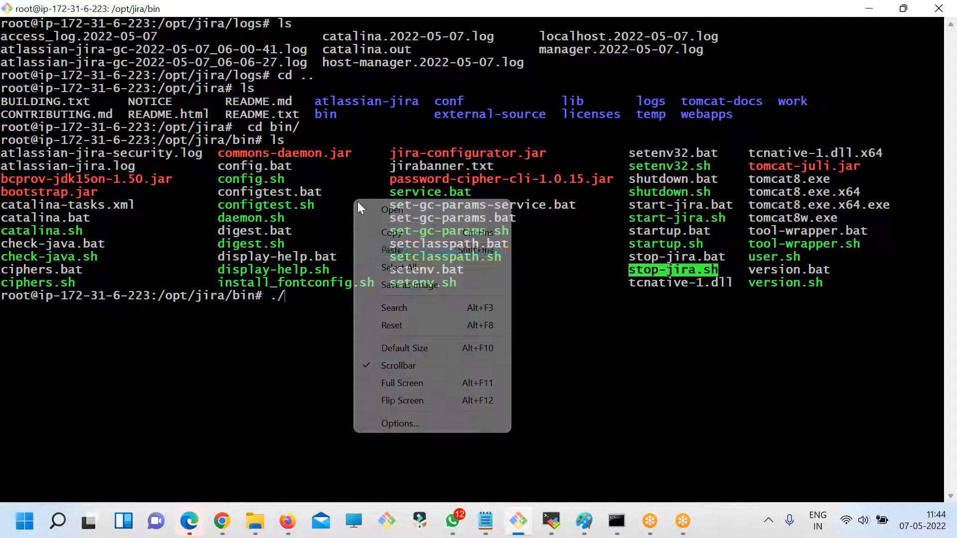
click(398, 247)
key(Return)
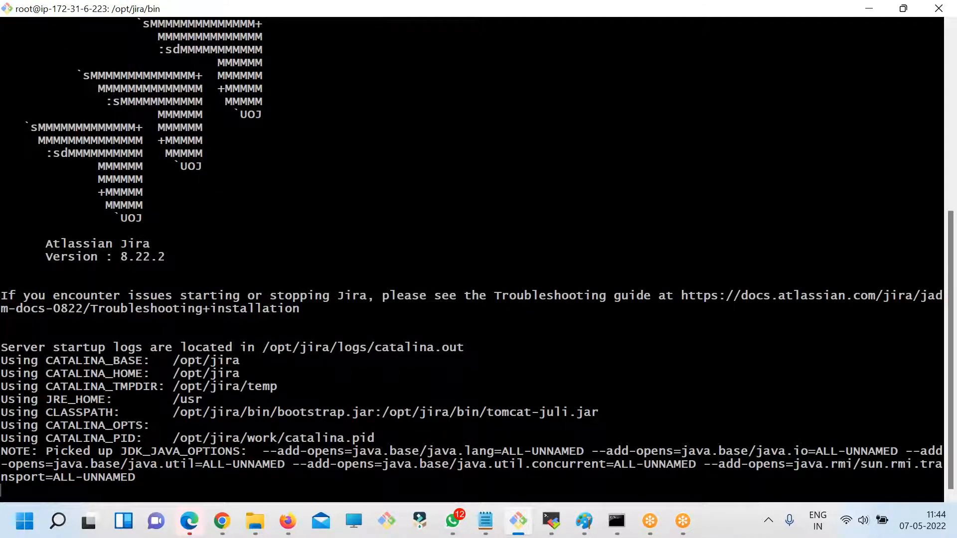
key(Return)
key(Return)
key(Return)
key(ctrl+l)
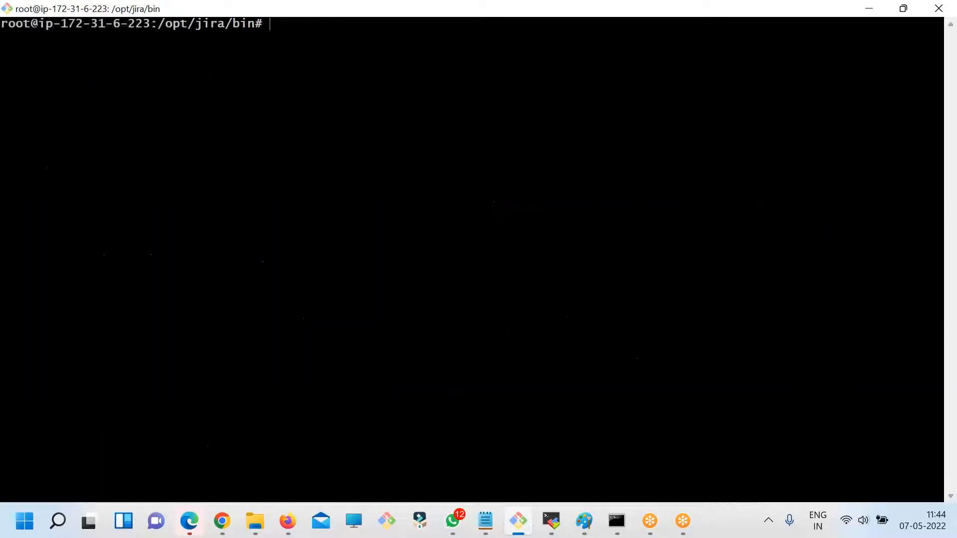
- List the bin scripts and start Jira again by running ./start-jira.sh
text(ls)
key(Return)
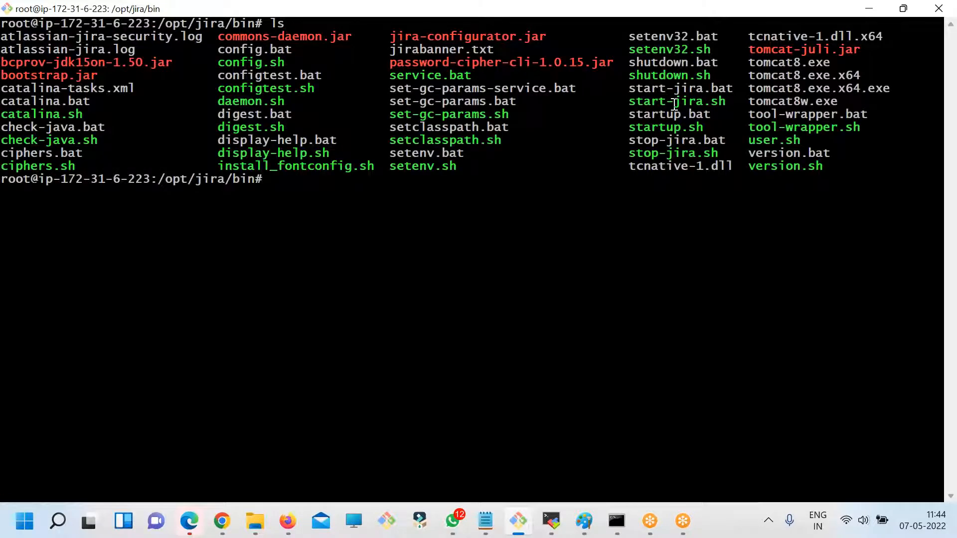
double_click(674, 102)
key(super+c)
text(./)
right_click(500, 141)
click(598, 190)
key(Return)
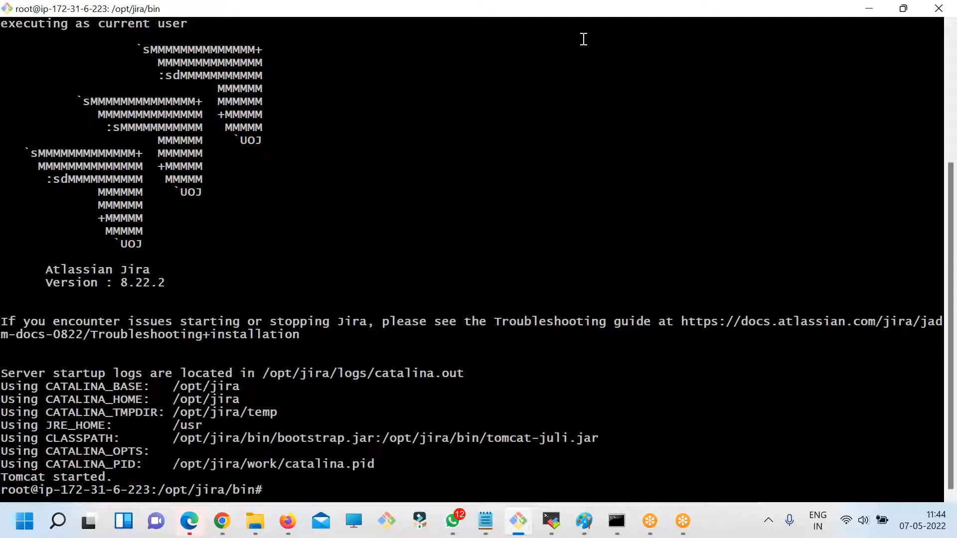
click(636, 28)
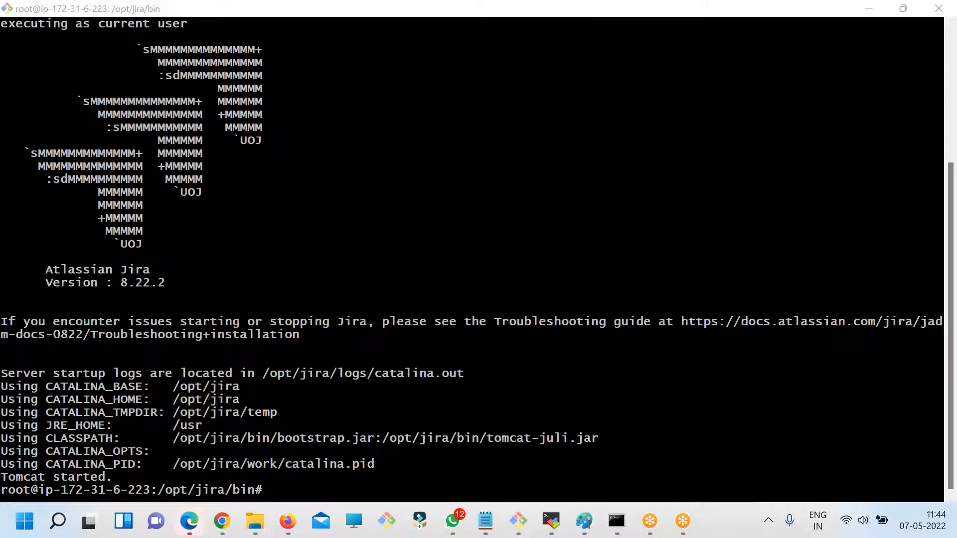
- Switch to the Jira page in Chrome, load the base address 3.109.123.125:8080/ and read the startup message
click(222, 520)
scroll(331, 186, up, 5)
click(267, 39)
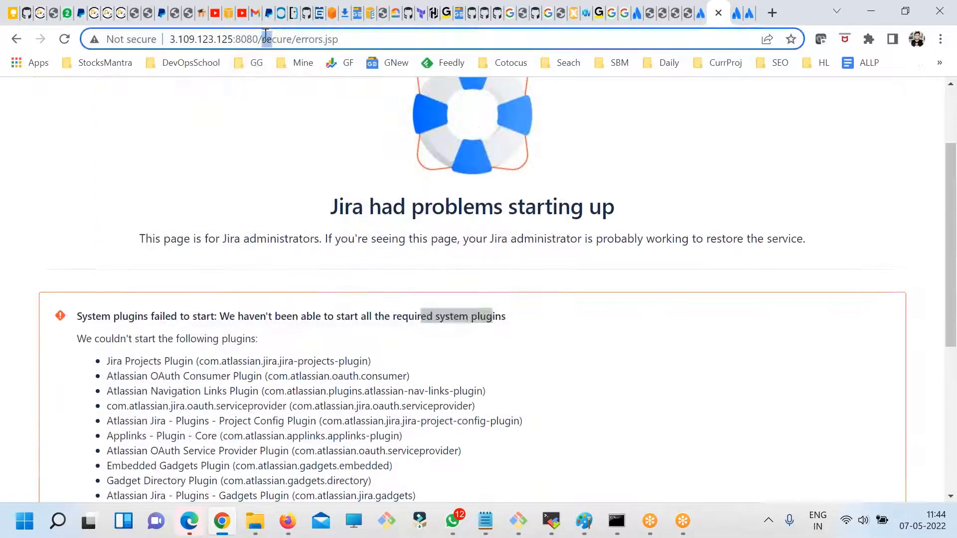
drag(268, 39, 859, 63)
key(BackSpace)
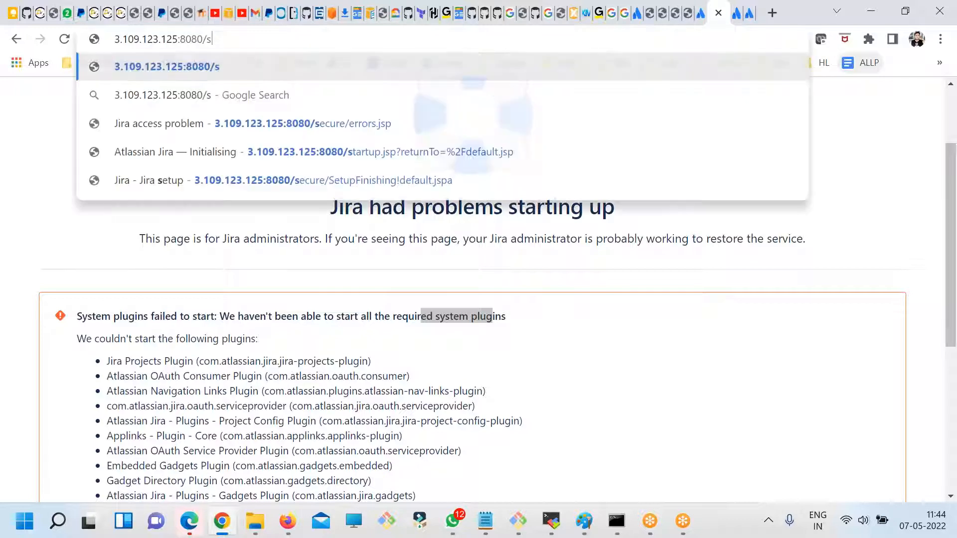
key(Return)
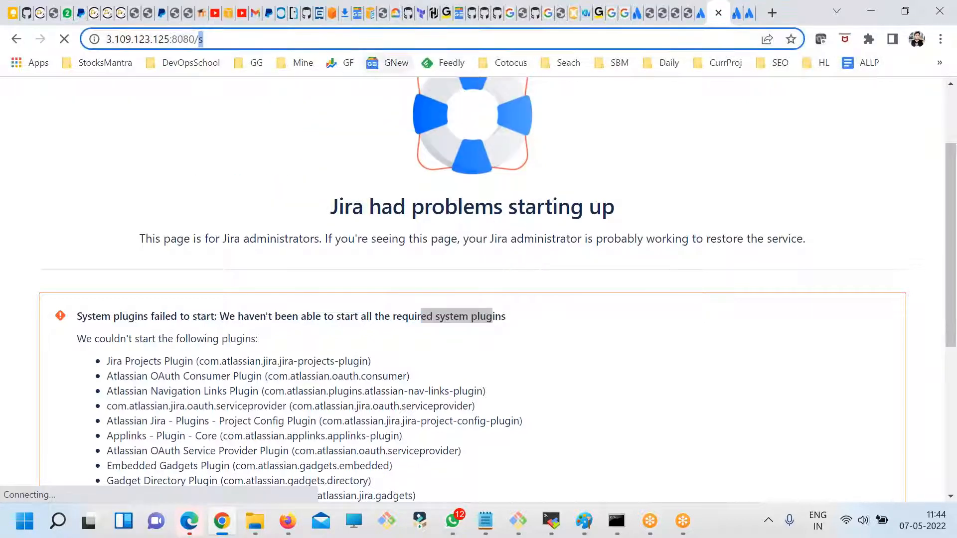
click(201, 39)
click(237, 41)
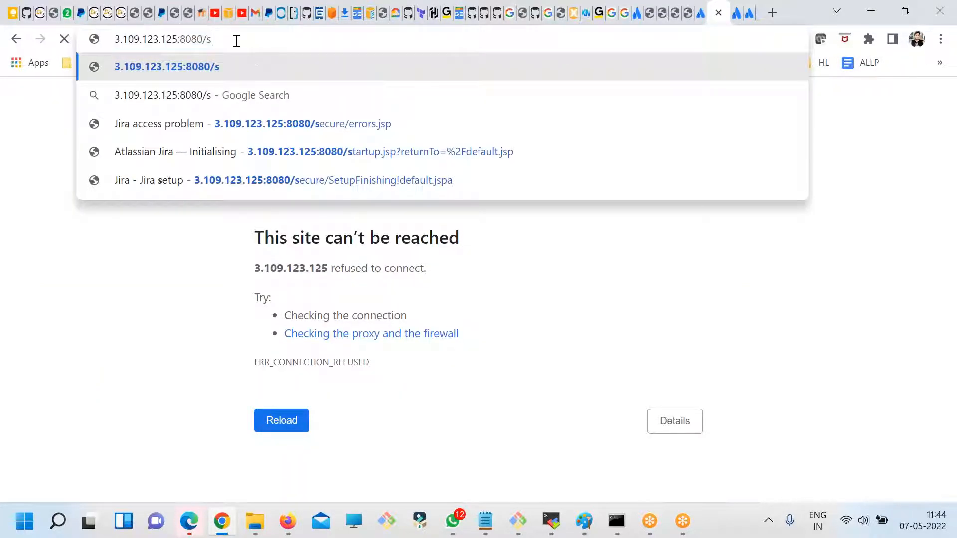
key(BackSpace)
key(Return)
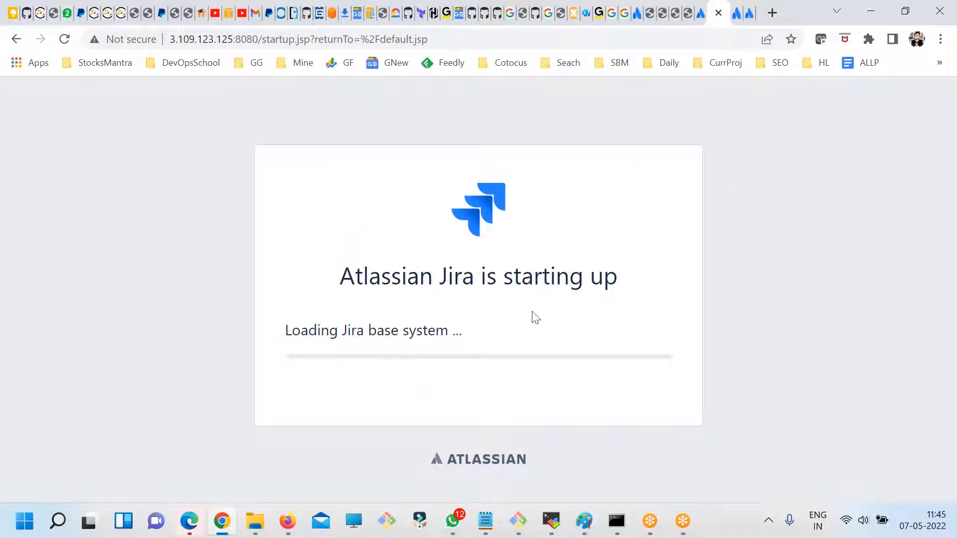
drag(341, 282, 611, 340)
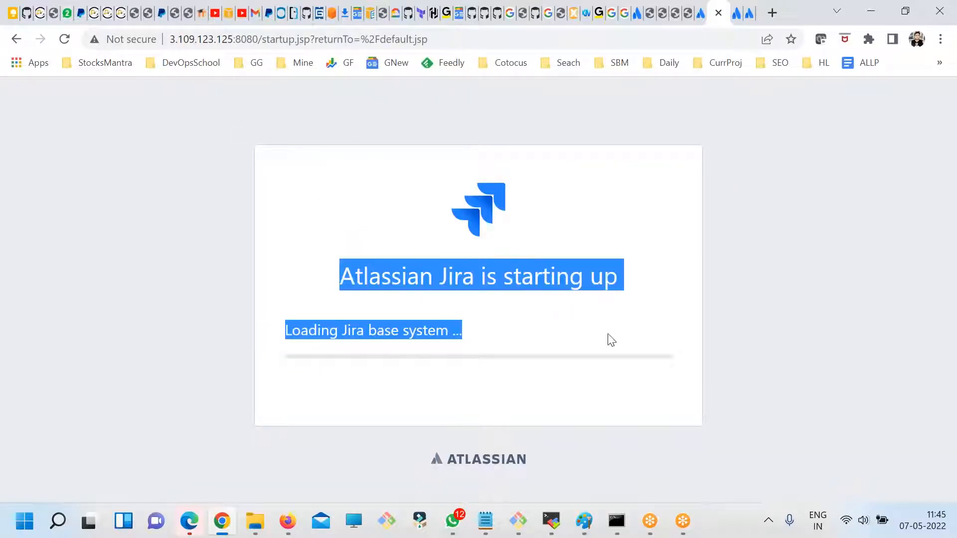
click(423, 320)
- Switch to the terminal, clear the startup output and list the bin directory's contents
key(alt+Tab)
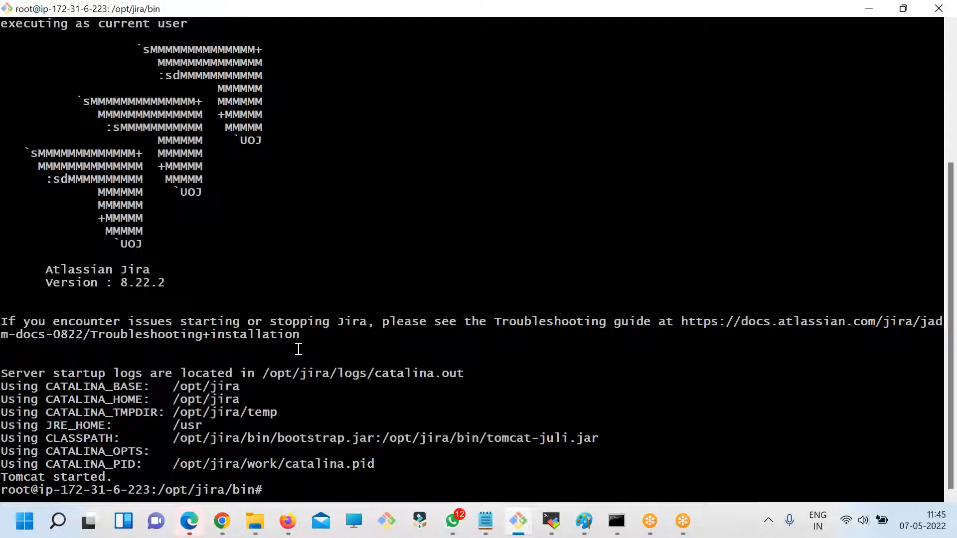
text(clear)
key(Return)
text(ls)
key(Return)
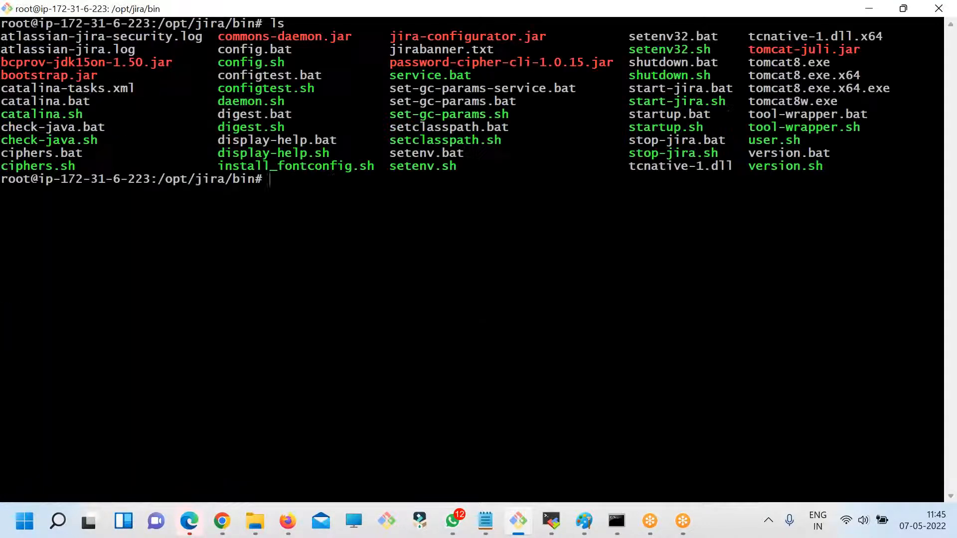
- Check Jira's loading status in Chrome, and check the root filesystem's disk usage in the terminal with df -kh
key(alt+Tab)
drag(351, 331, 423, 333)
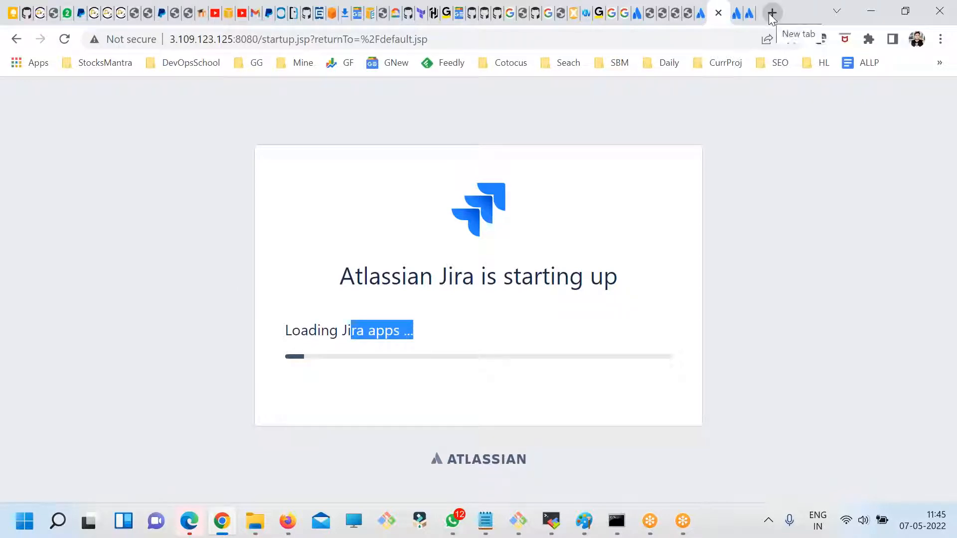
click(518, 521)
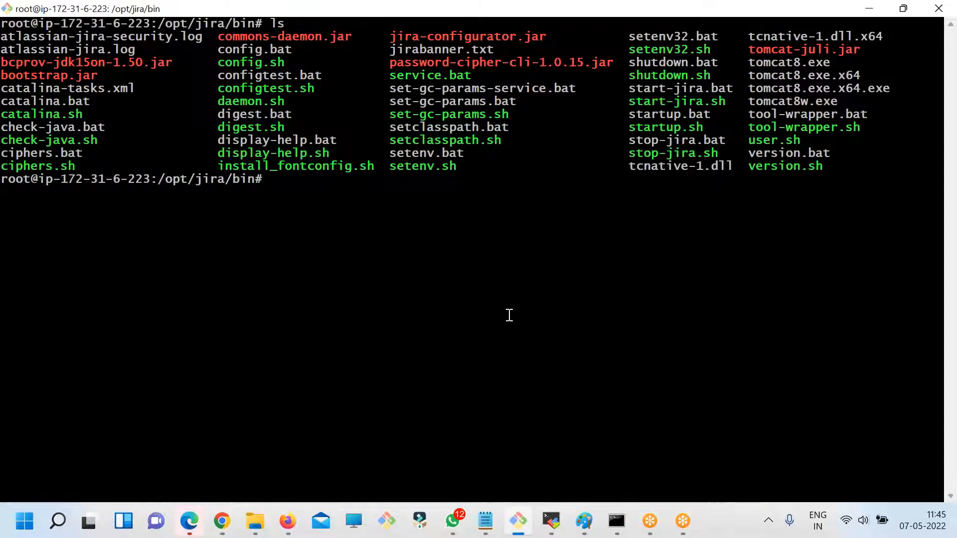
text(df -kh)
key(Return)
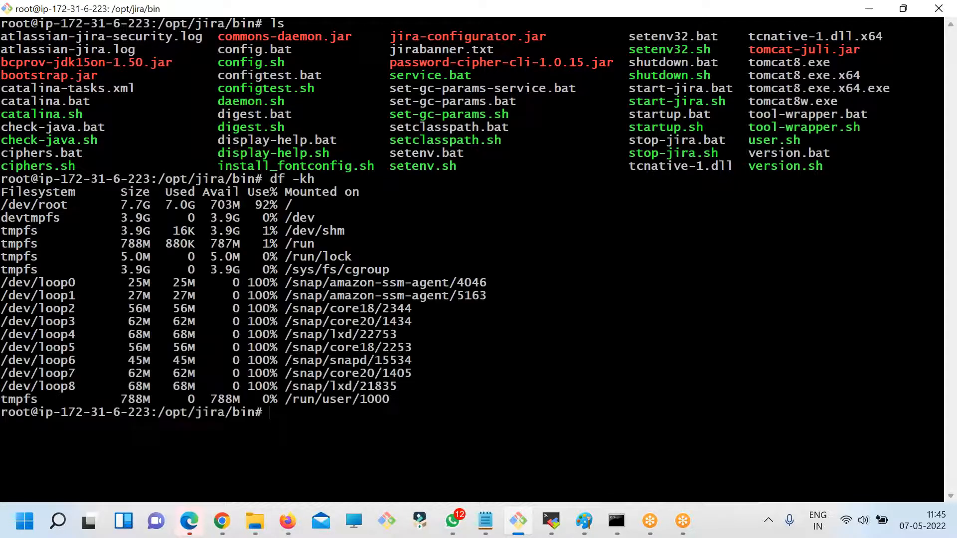
double_click(225, 203)
- Clear the terminal, change to the /opt/ directory and list its contents
text(clear)
key(Return)
text(cd /op)
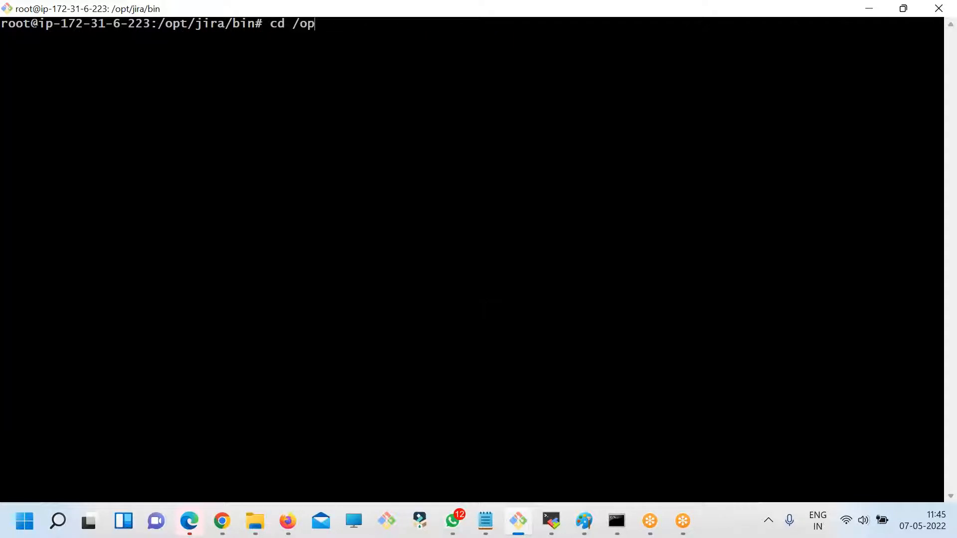
text(t/)
key(Return)
text(ls)
key(Return)
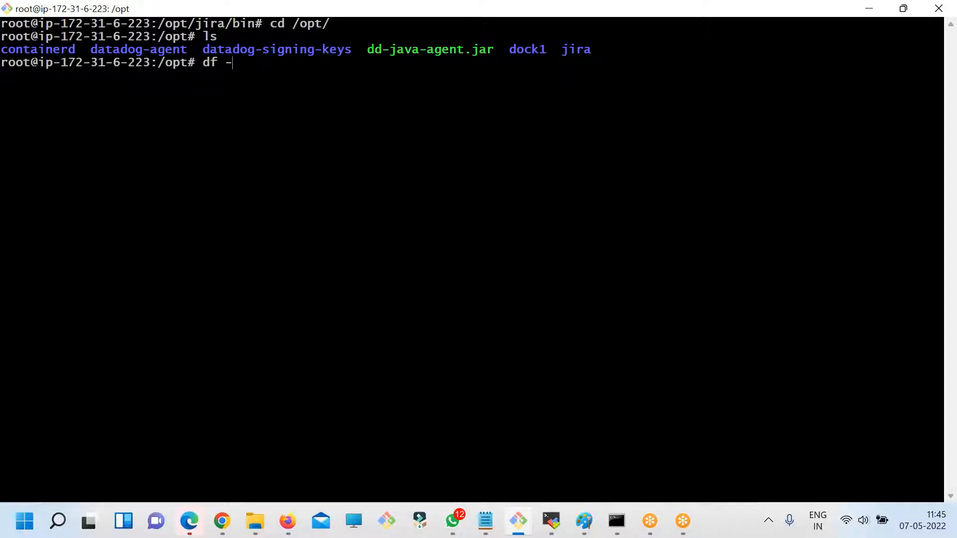
- Check disk usage with df -kh and inspect the used space of the root filesystem
text(df -kh)
key(Return)
double_click(184, 88)
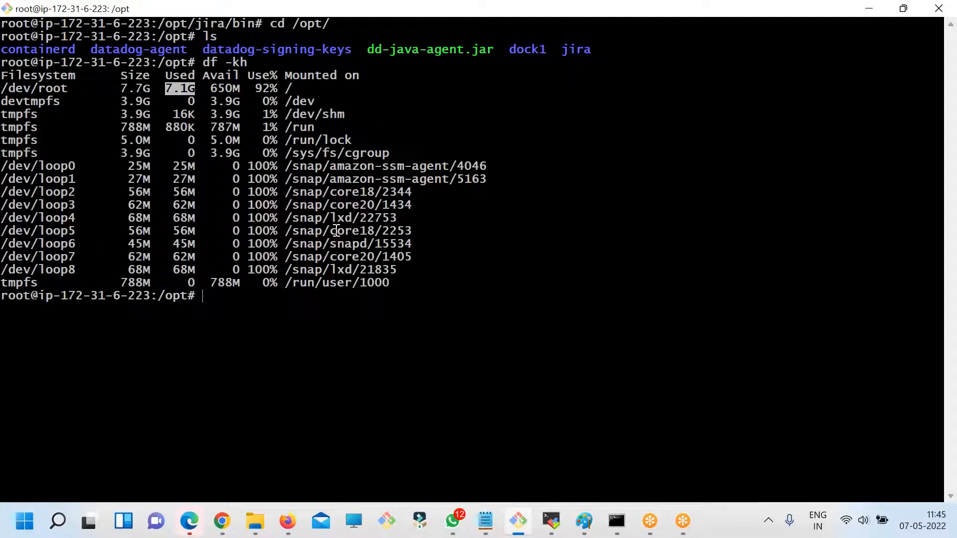
key(alt+Tab)
- Switch to Chrome, search Google for "cloud jira" in a new tab and open the Jira Software plans and pricing ad
key(alt+Tab)
click(171, 91)
double_click(171, 90)
key(alt+Tab)
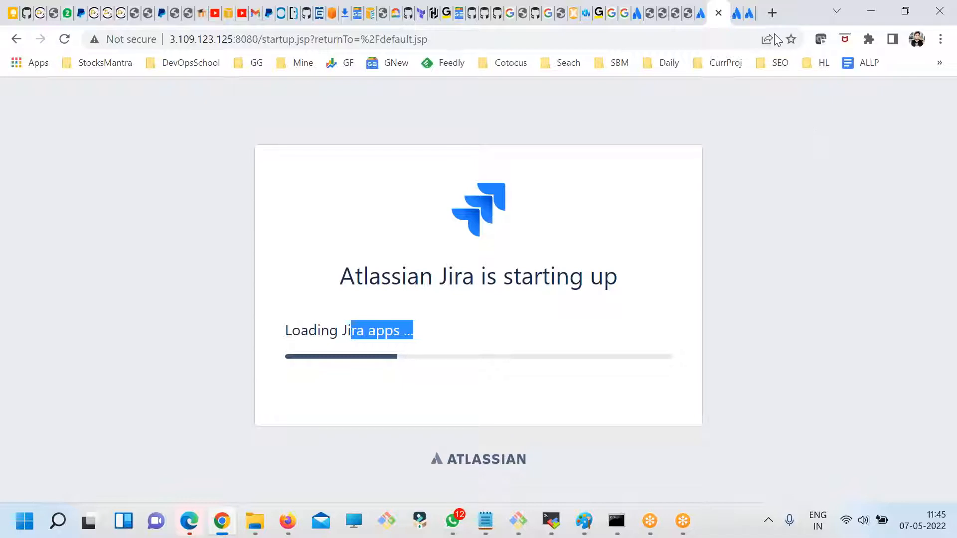
click(772, 13)
text(clo)
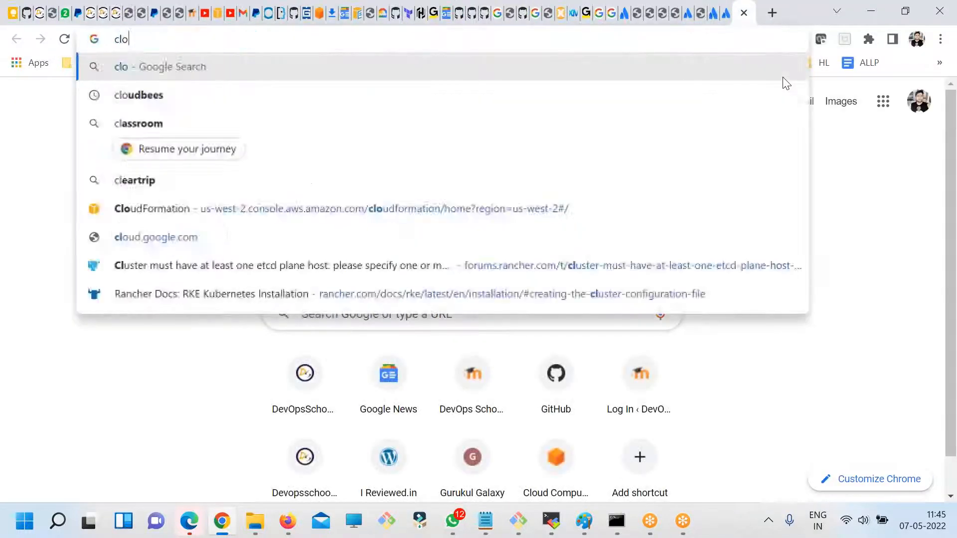
text(ud jira)
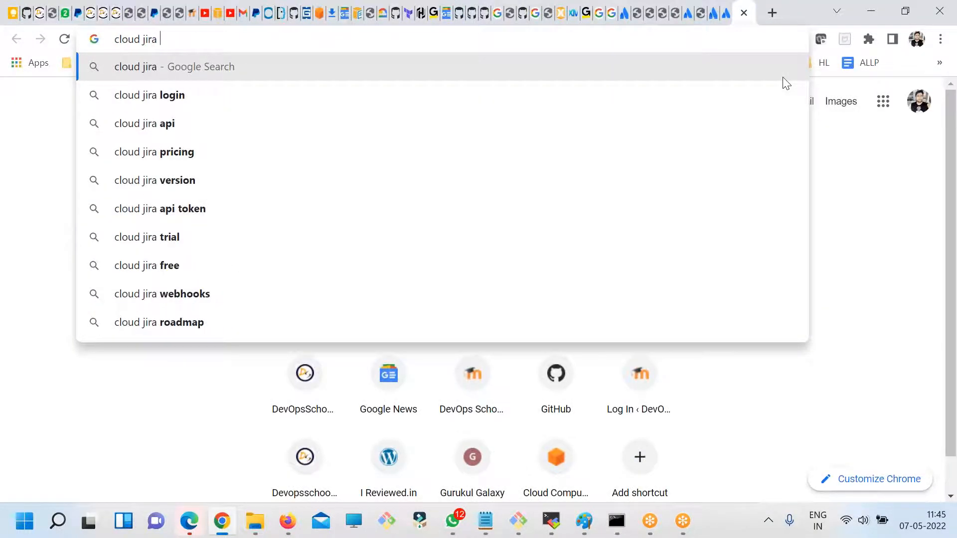
key(Return)
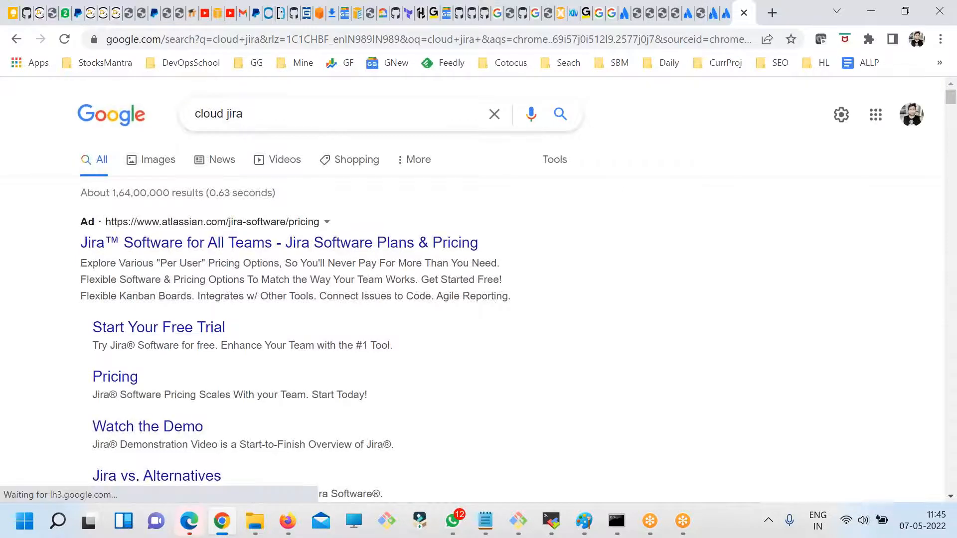
scroll(222, 344, down, 3)
scroll(232, 348, up, 2)
scroll(226, 348, down, 2)
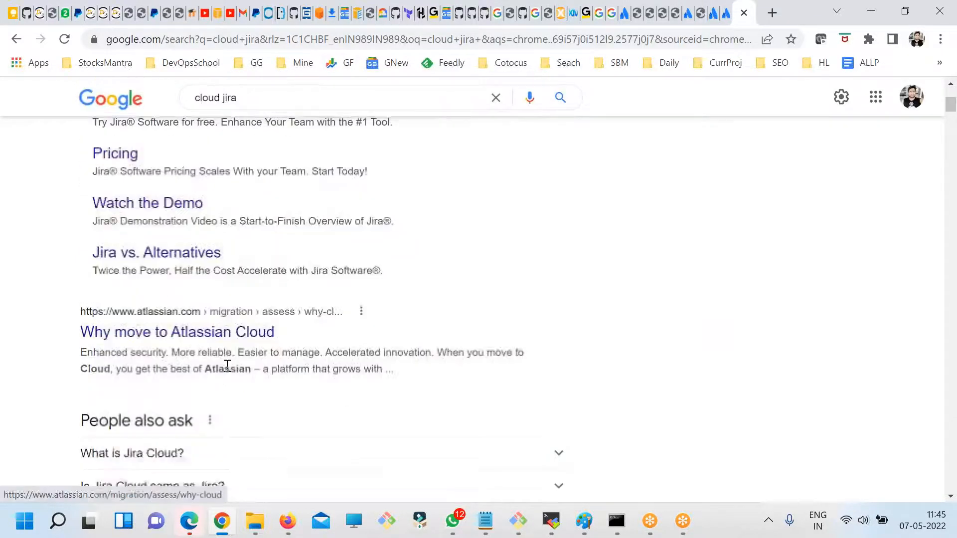
scroll(224, 367, up, 3)
click(216, 243)
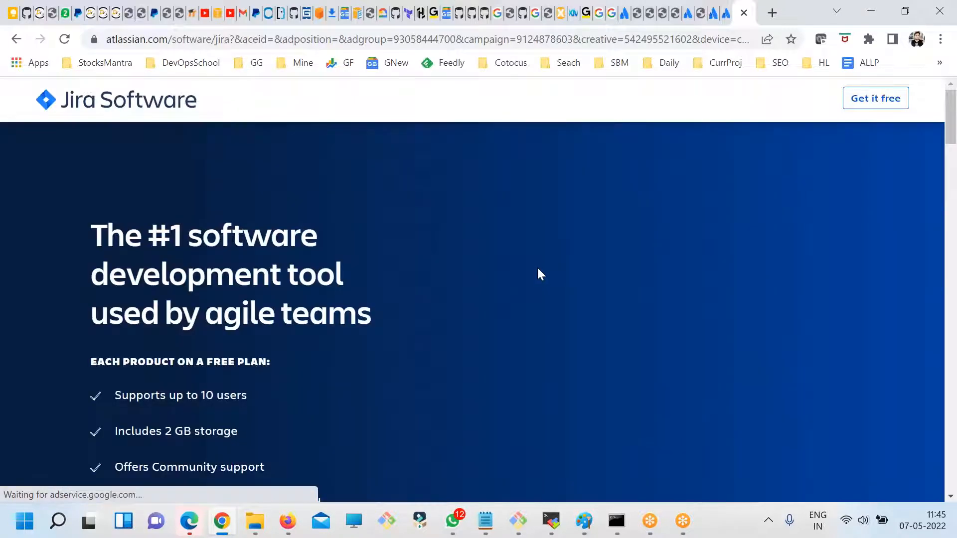
- Find the Jira startup page among the open Chrome tabs, check its loading progress and return to the Jira Software sign-up page
key(alt+Tab)
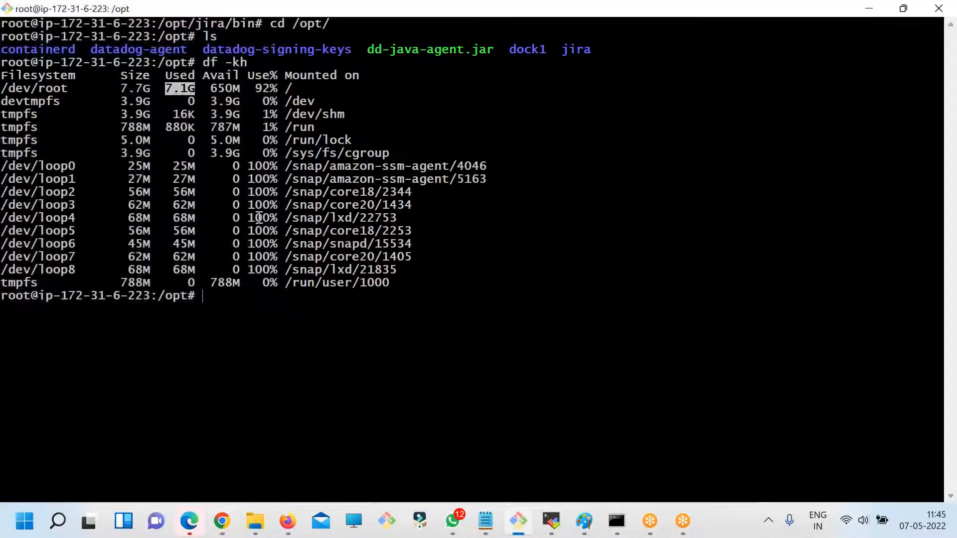
key(alt+Tab)
click(716, 13)
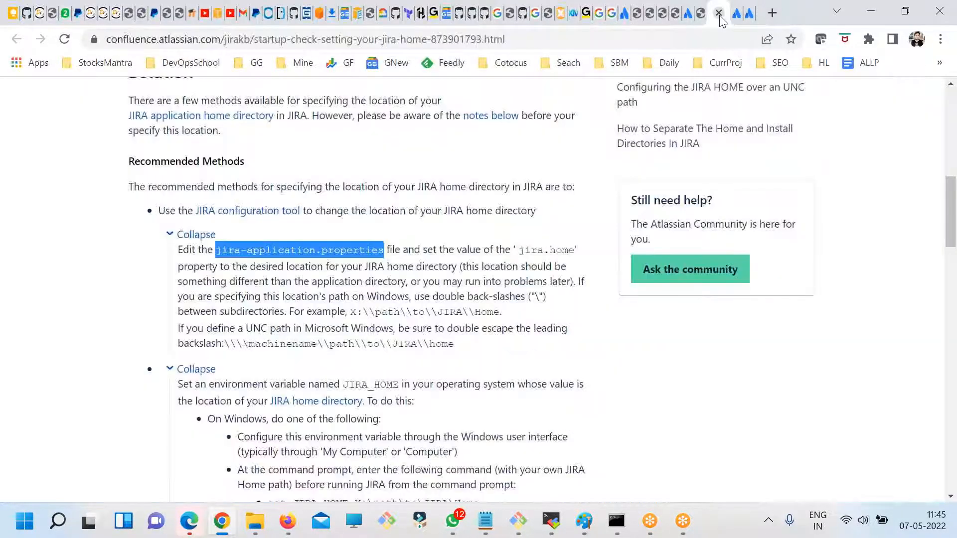
click(735, 7)
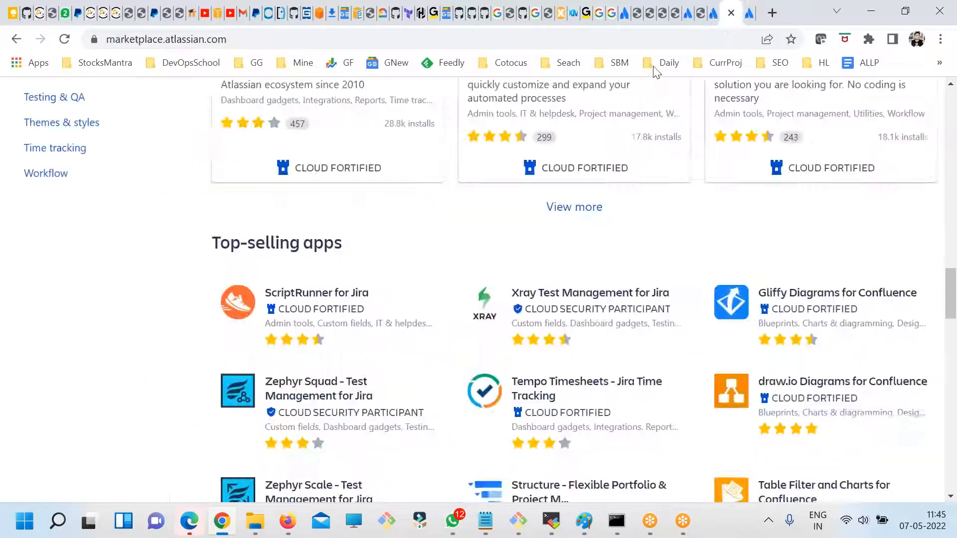
click(709, 13)
click(702, 17)
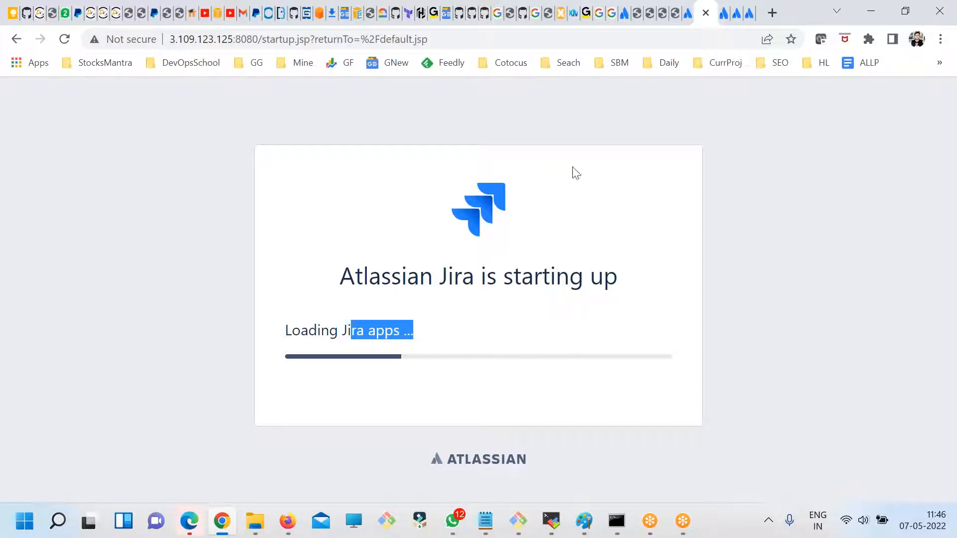
click(749, 13)
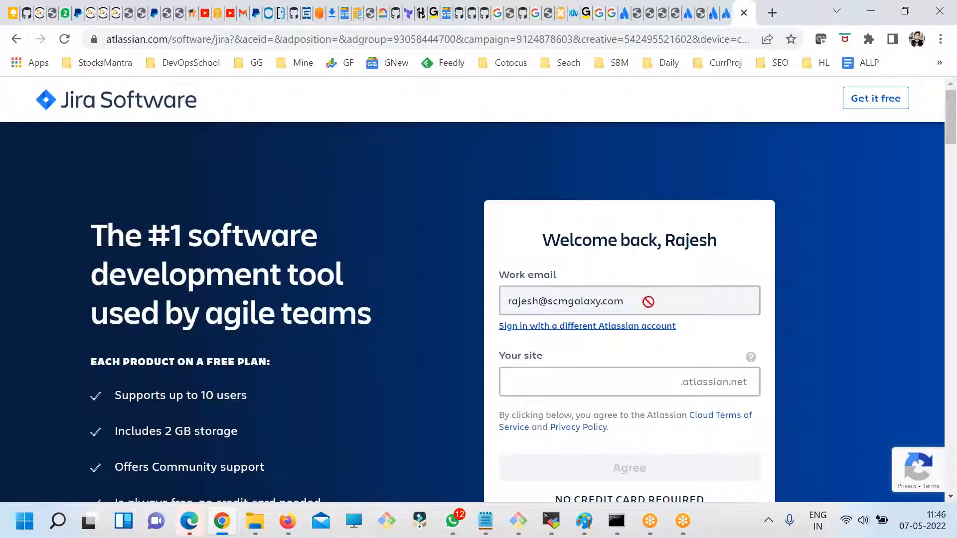
- Review the Jira Software free plan sign-up page, reload it and check the prefilled work email
scroll(728, 297, down, 5)
scroll(797, 224, up, 5)
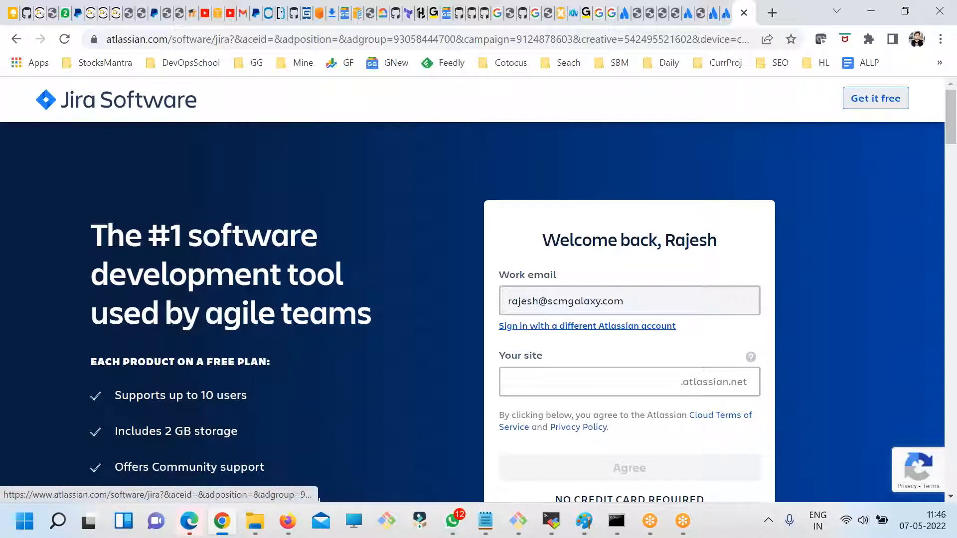
scroll(604, 339, down, 4)
scroll(604, 339, up, 4)
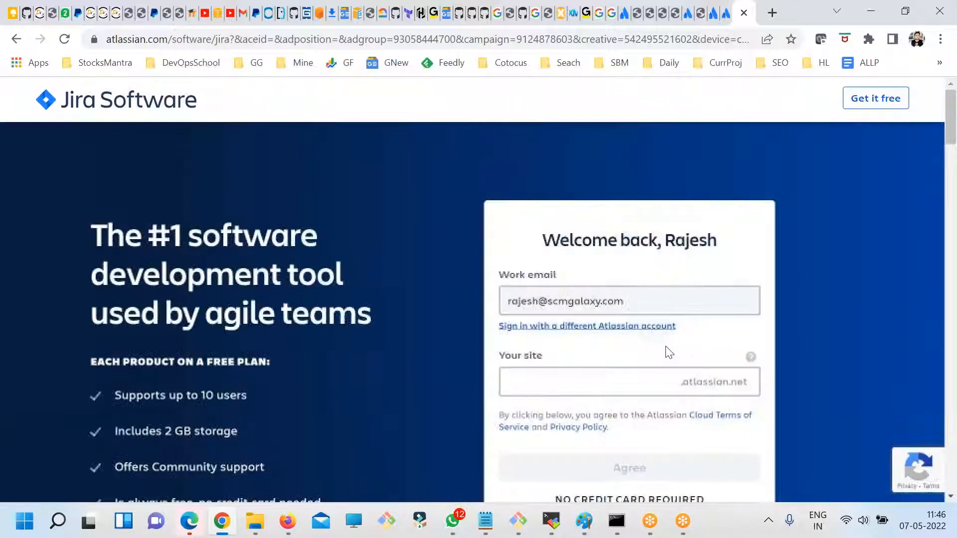
click(65, 39)
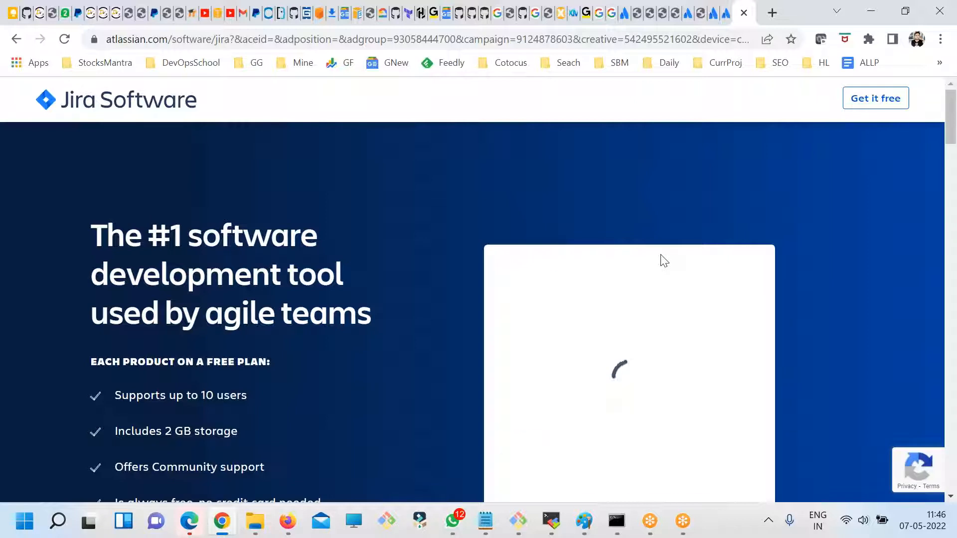
scroll(663, 260, down, 1)
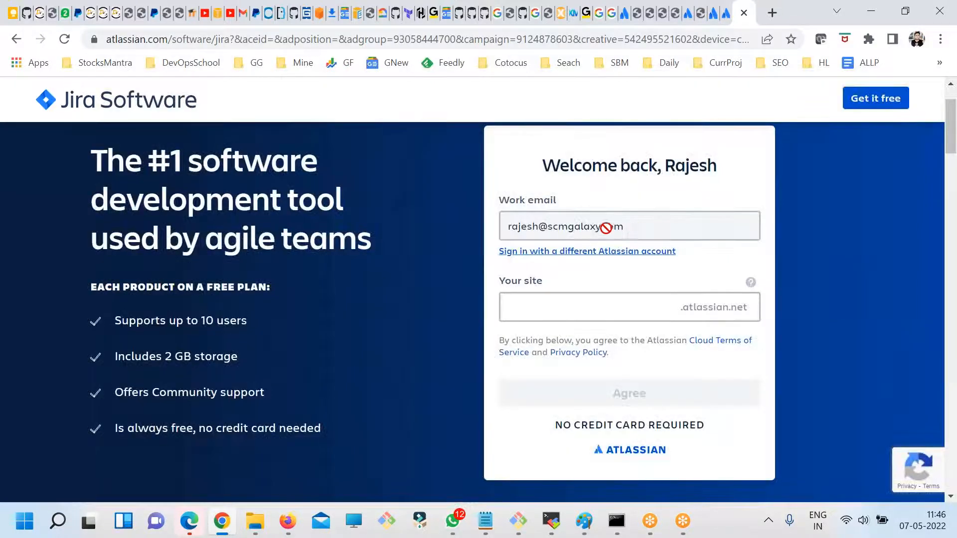
click(590, 310)
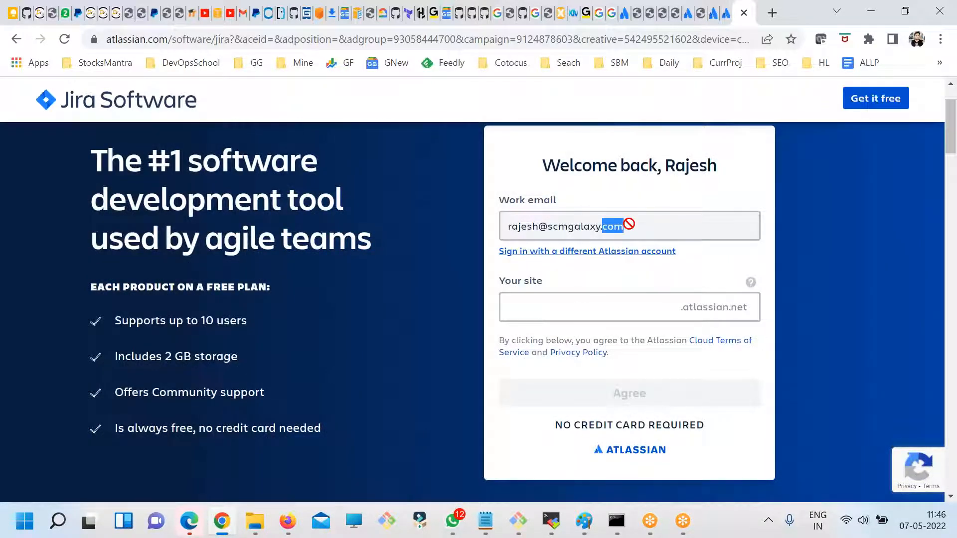
triple_click(628, 224)
click(635, 220)
- Copy devops-1233456 from the fdsfsdf.txt note in Notepad, enter it as the Jira Cloud site name and agree to the terms
click(605, 306)
mouse_move(484, 521)
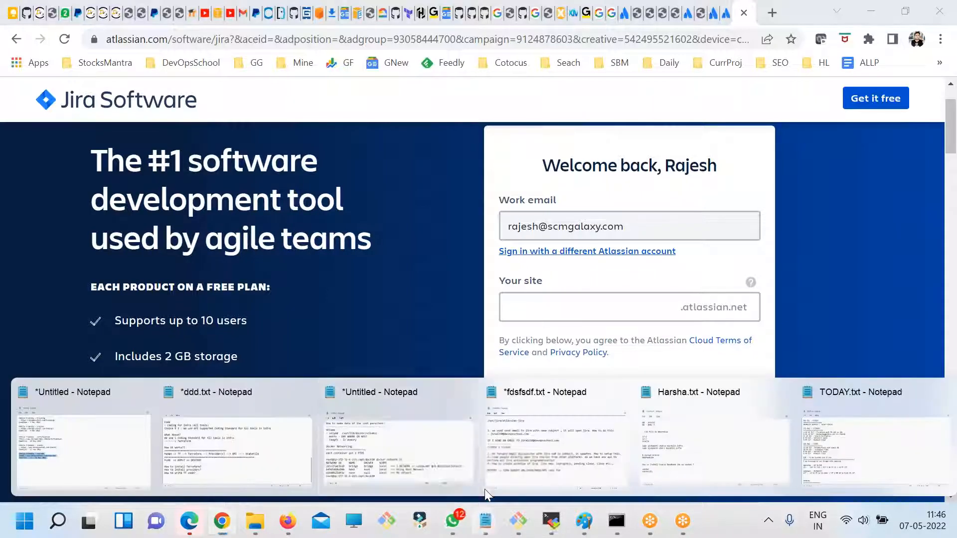
click(525, 453)
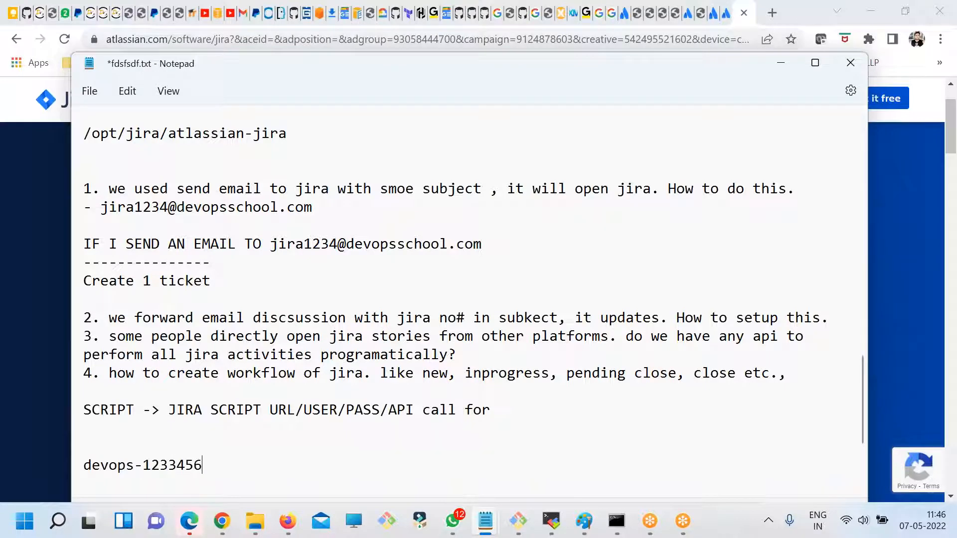
drag(229, 473, 9, 469)
key(ctrl+c)
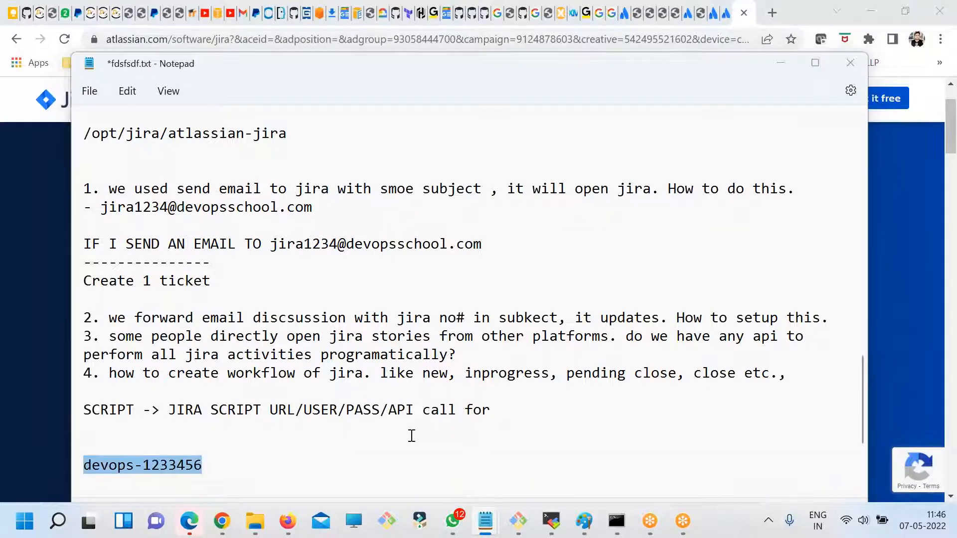
key(alt+Tab)
key(ctrl+v)
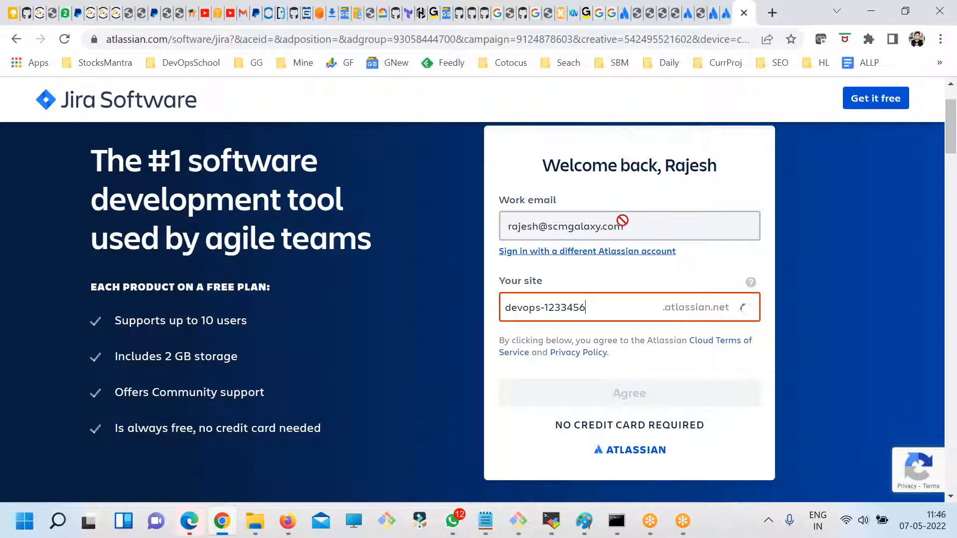
click(616, 395)
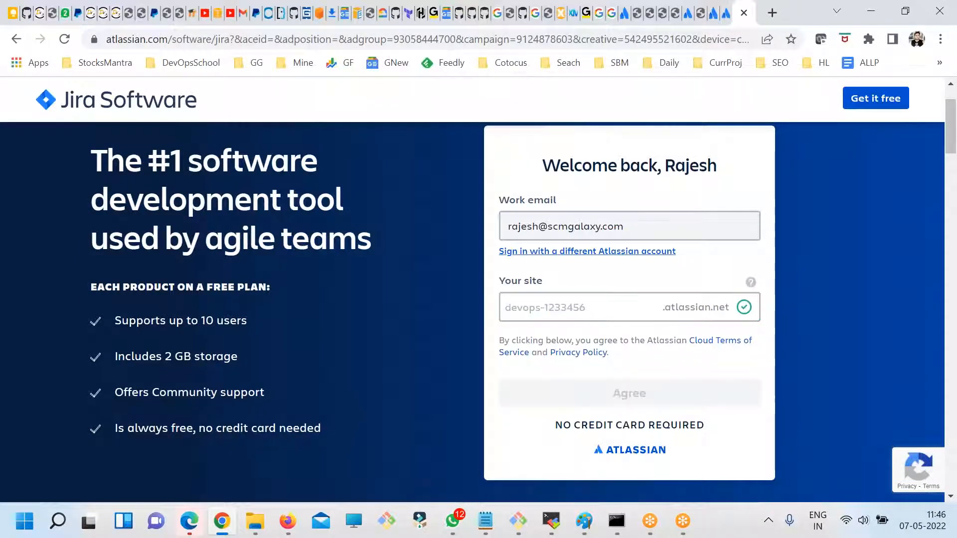
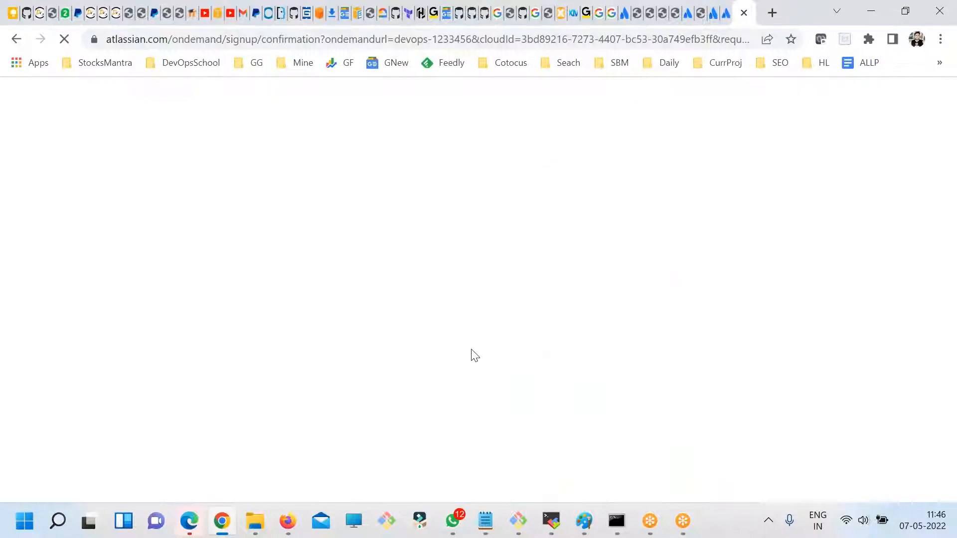
- Check the startup progress of the new Atlassian Cloud site and the loading status on the self-hosted Jira startup page
click(701, 12)
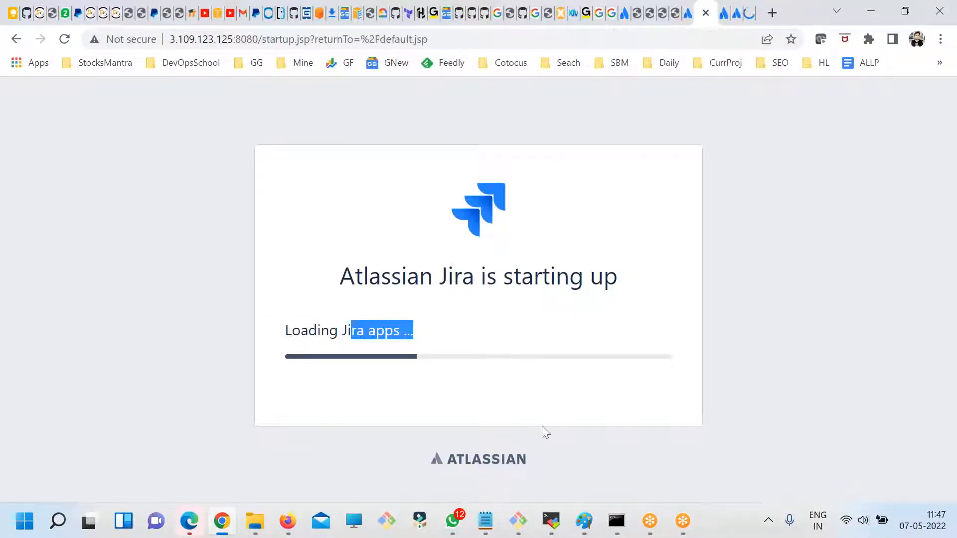
click(737, 13)
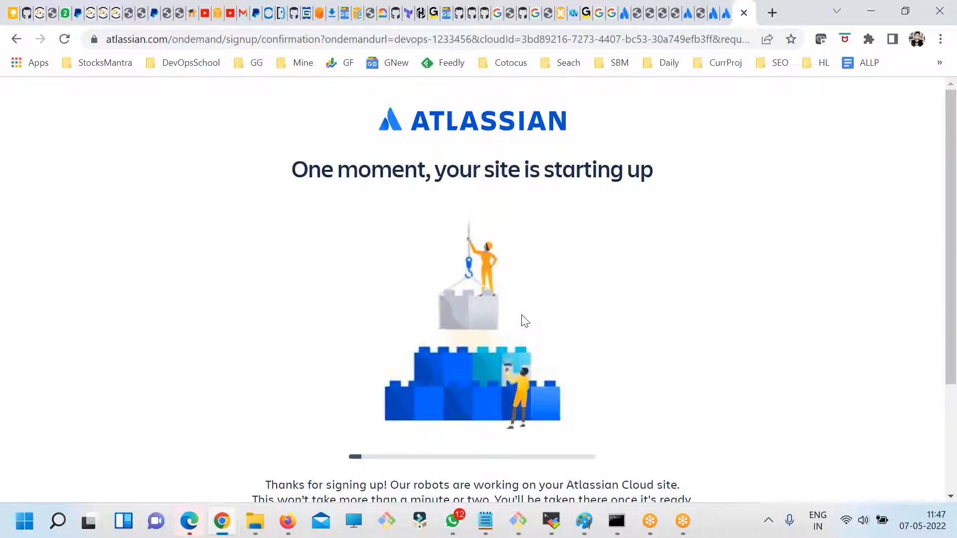
scroll(536, 332, down, 3)
scroll(395, 257, up, 1)
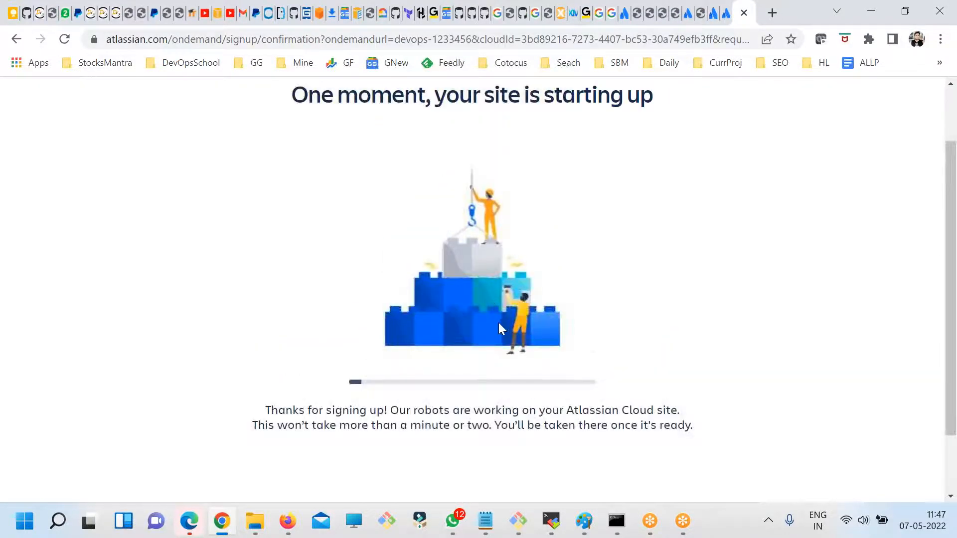
scroll(486, 332, up, 1)
scroll(475, 342, down, 1)
click(712, 12)
click(706, 12)
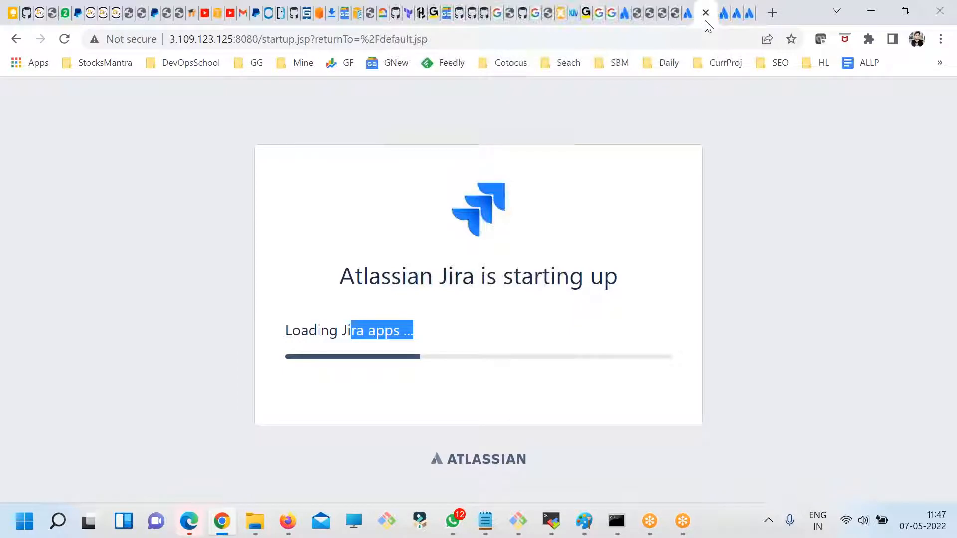
click(410, 328)
drag(408, 329, 307, 316)
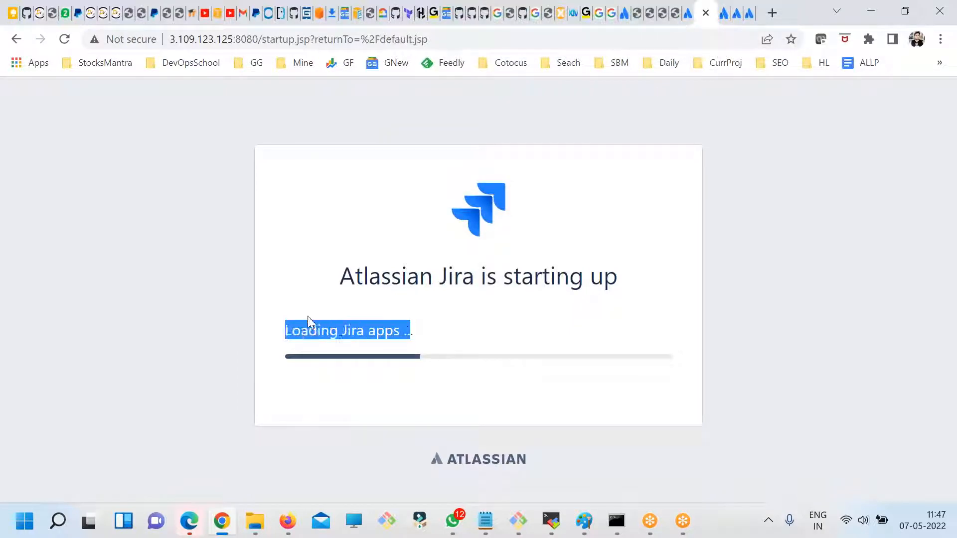
double_click(359, 333)
drag(406, 328, 308, 327)
- Return to the Atlassian Cloud confirmation page and read its site startup message, comparing progress with the self-hosted Jira page
click(749, 12)
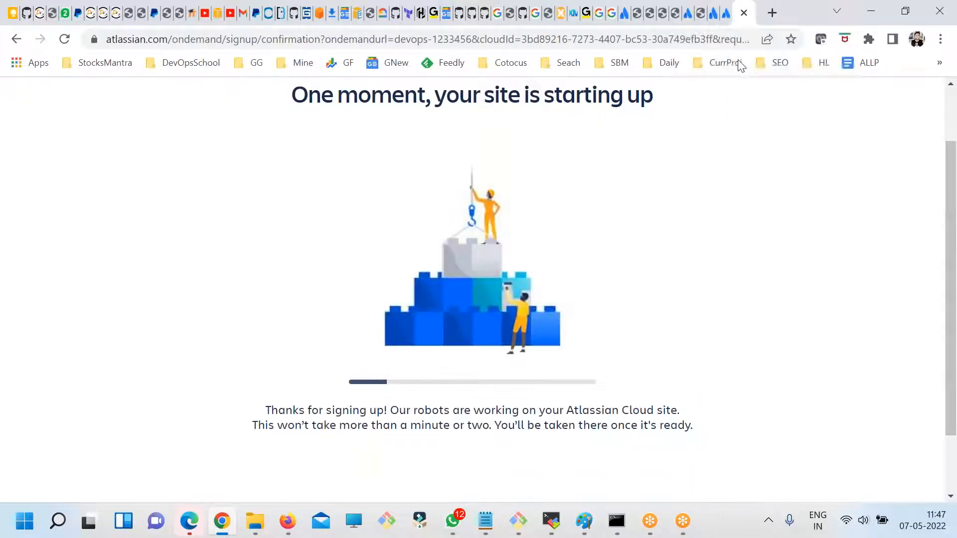
scroll(585, 386, down, 2)
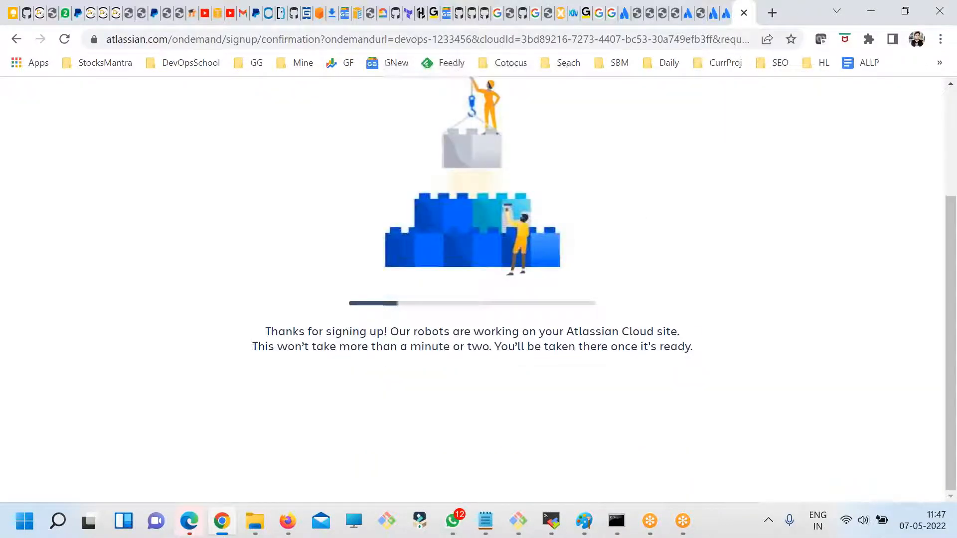
scroll(586, 387, up, 3)
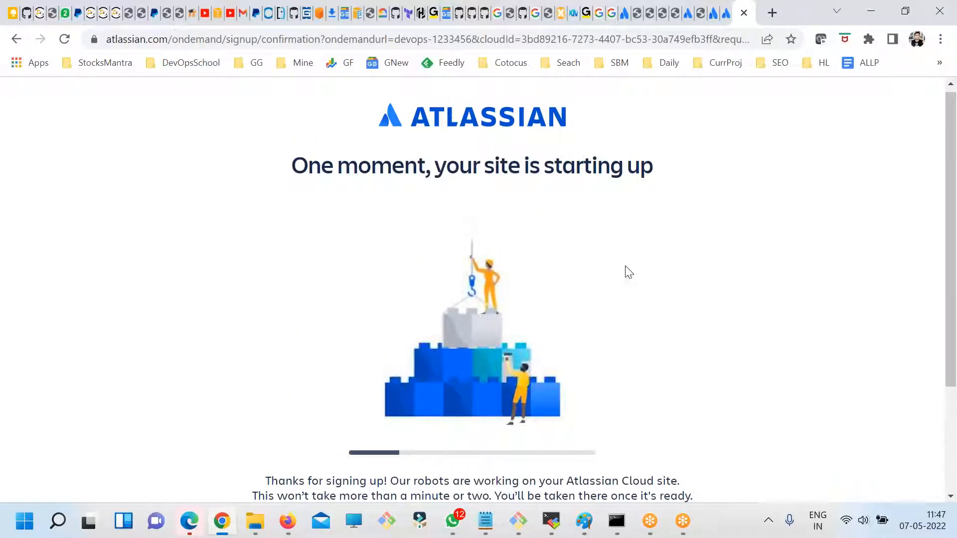
drag(321, 161, 599, 179)
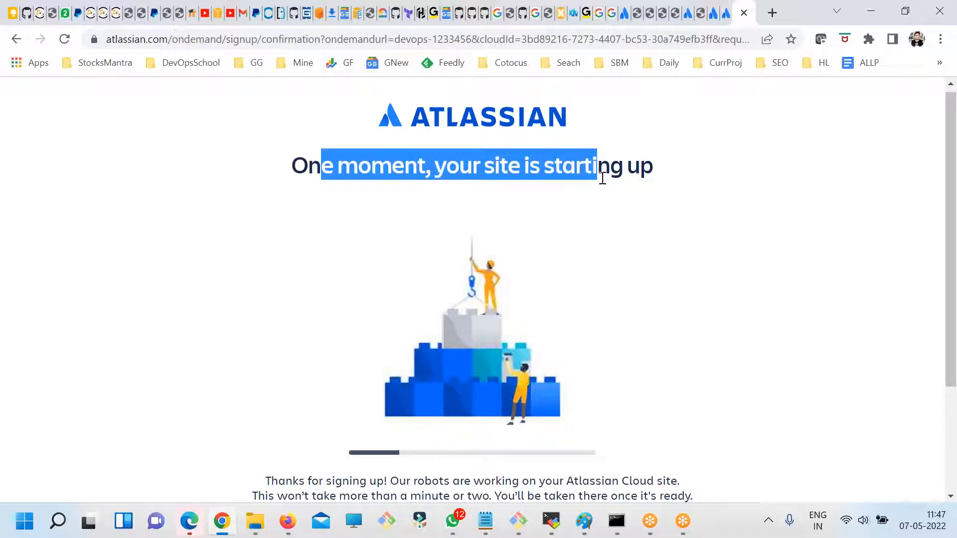
click(688, 8)
click(692, 12)
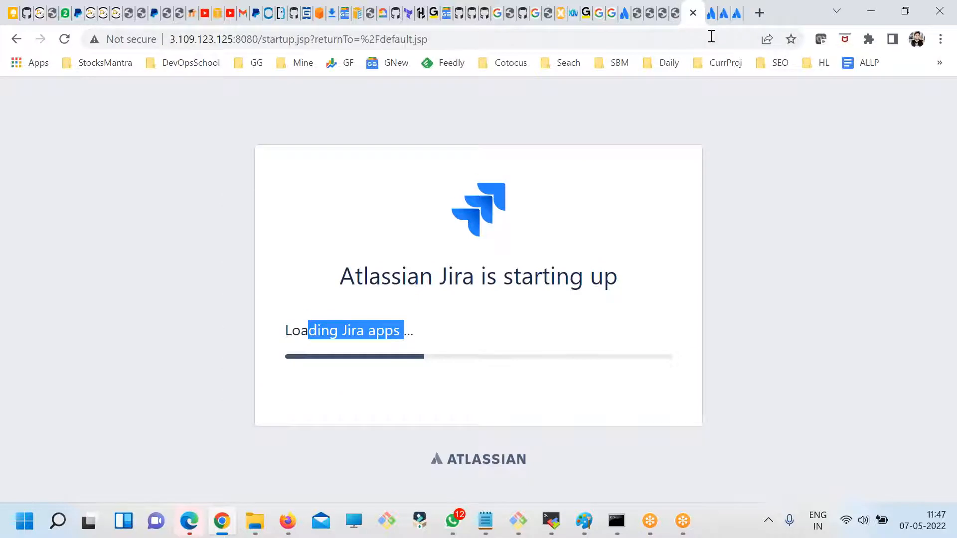
click(736, 15)
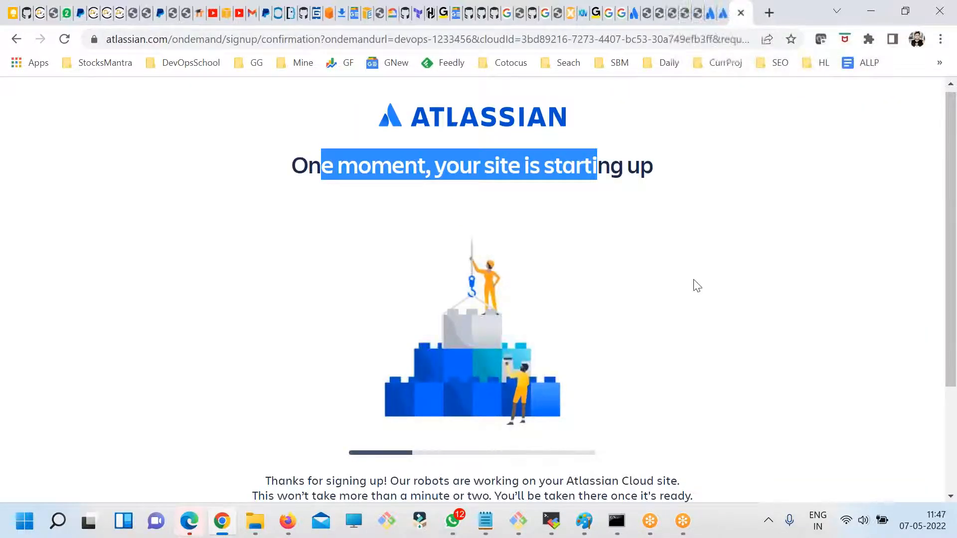
click(722, 297)
scroll(722, 297, down, 3)
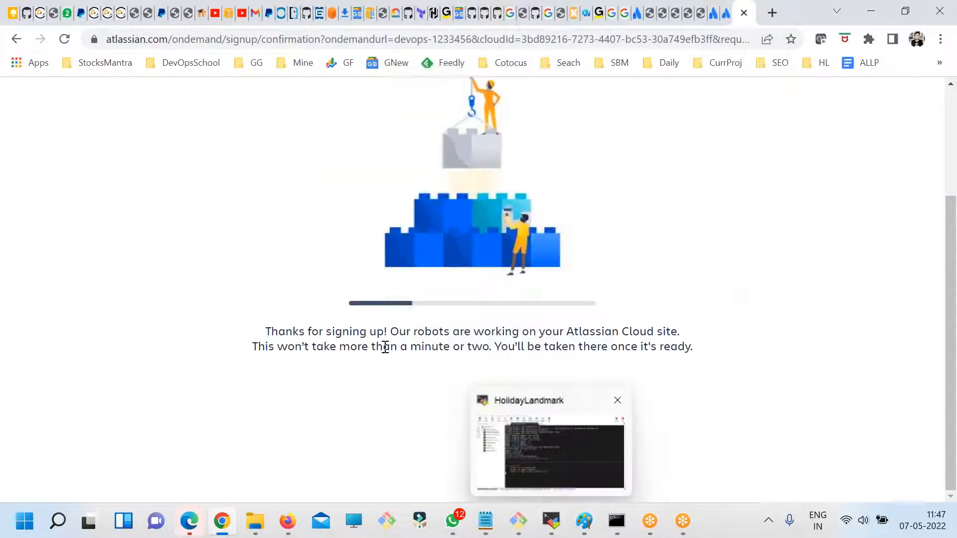
drag(299, 332, 605, 490)
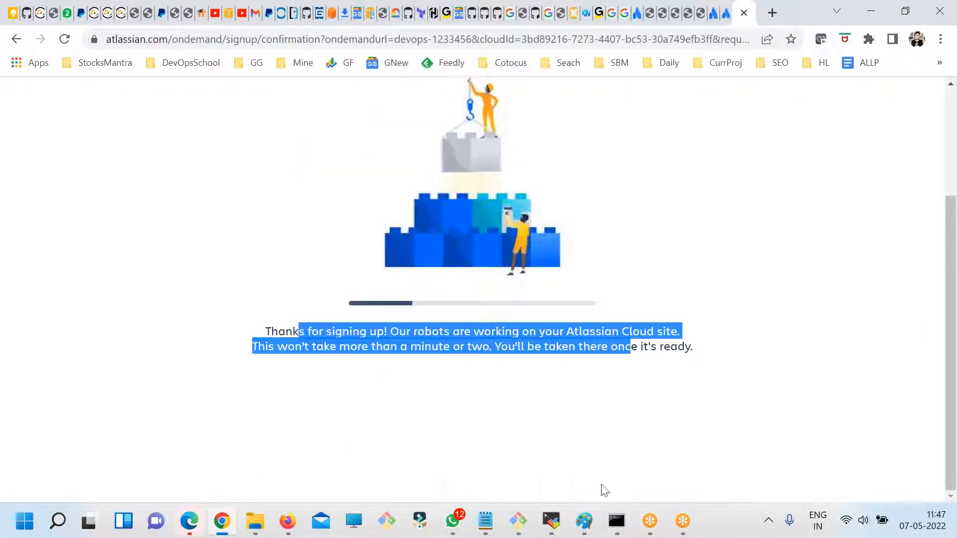
- Switch to the fdsfsdf.txt note in Notepad and review the first question about creating a Jira ticket by sending an email
click(485, 521)
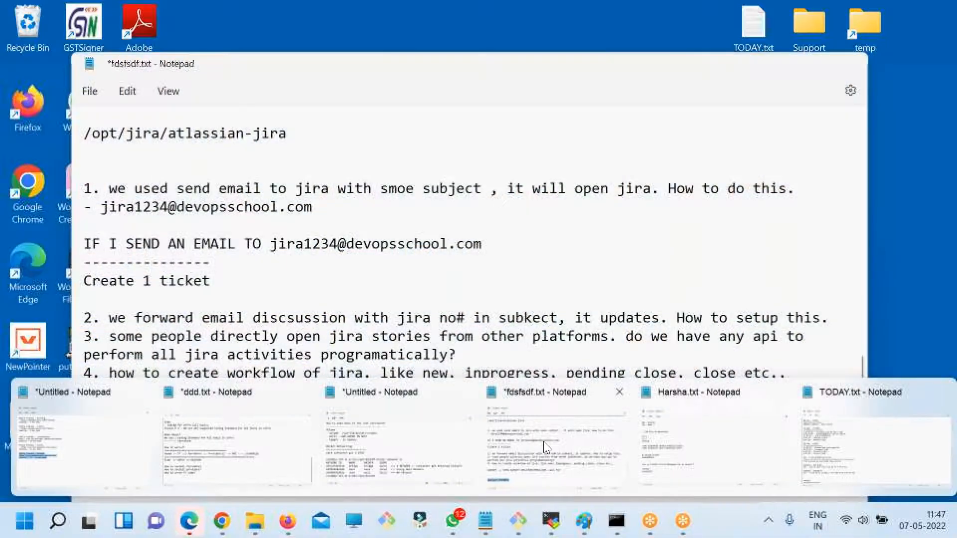
click(543, 441)
drag(514, 253, 78, 188)
click(287, 243)
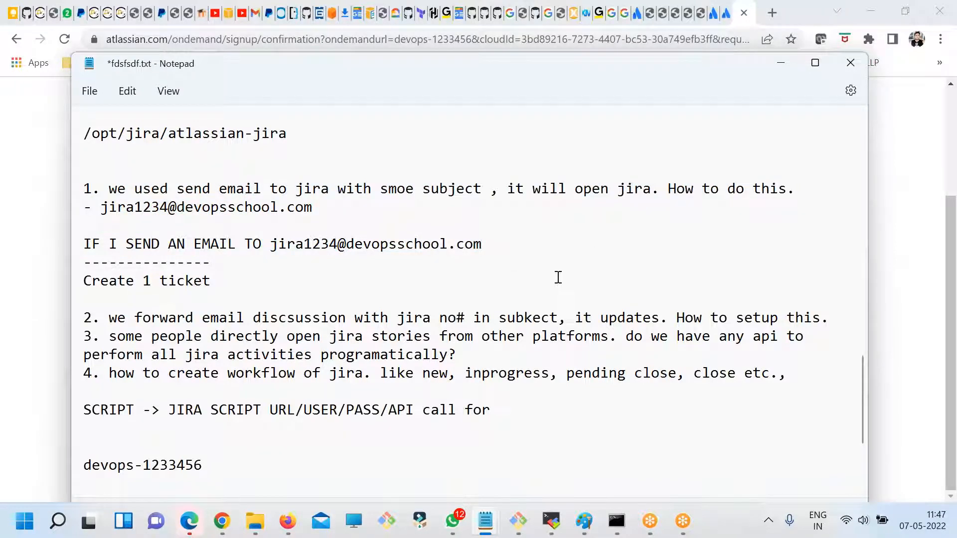
drag(339, 208, 101, 207)
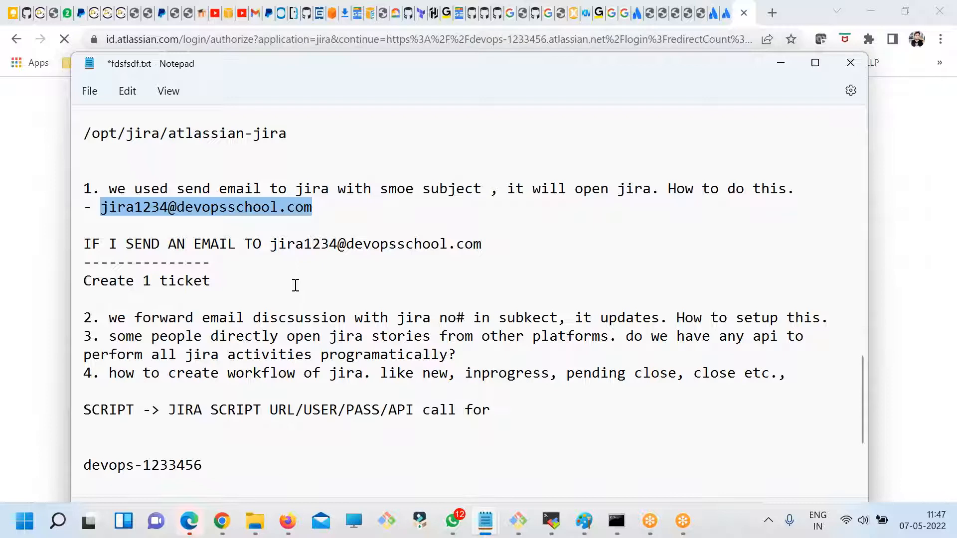
click(198, 248)
drag(337, 211, 92, 208)
drag(573, 246, 69, 238)
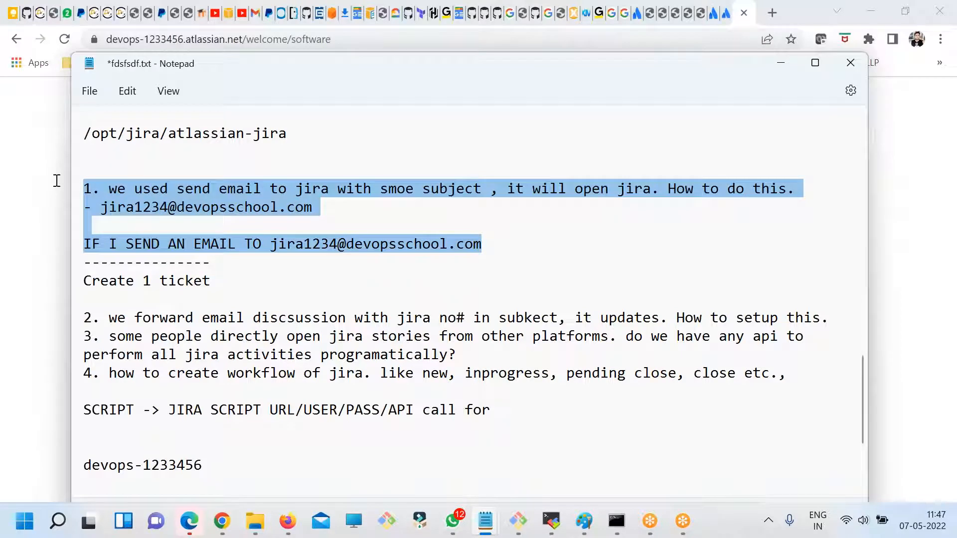
click(168, 245)
drag(242, 279, 81, 183)
click(284, 273)
drag(279, 274, 85, 188)
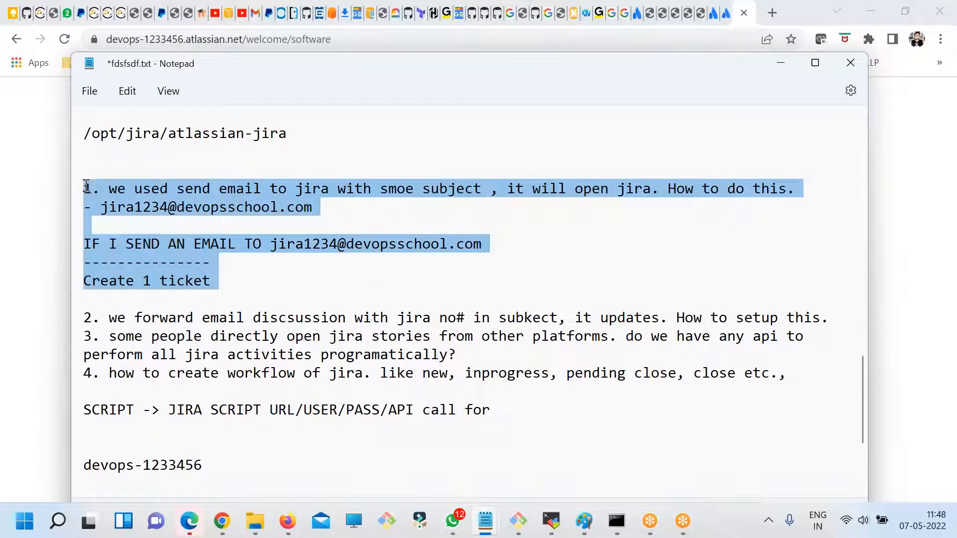
click(227, 278)
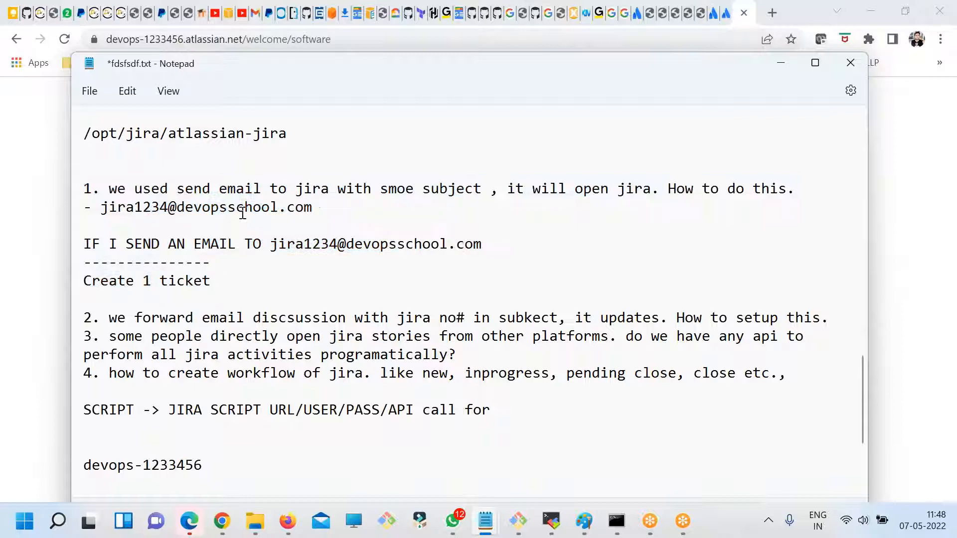
- Examine the example Jira mailbox address in the note and the lines describing how an email to it creates a ticket
drag(307, 209, 100, 215)
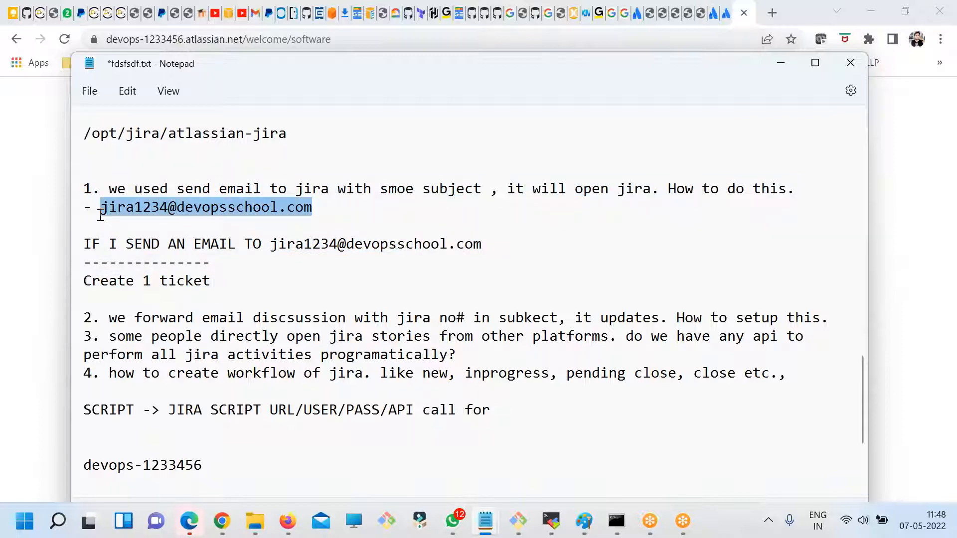
click(224, 225)
drag(334, 209, 92, 214)
click(130, 227)
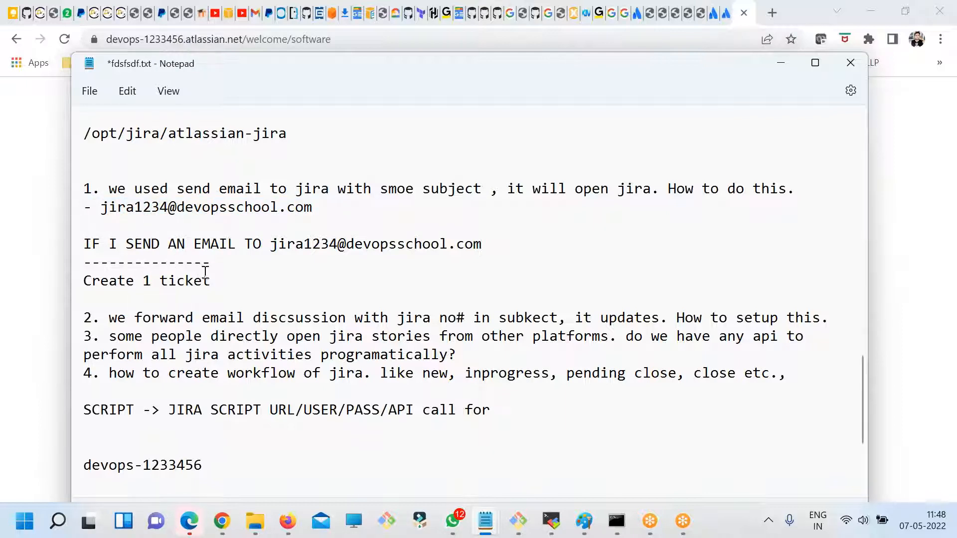
drag(500, 245, 58, 196)
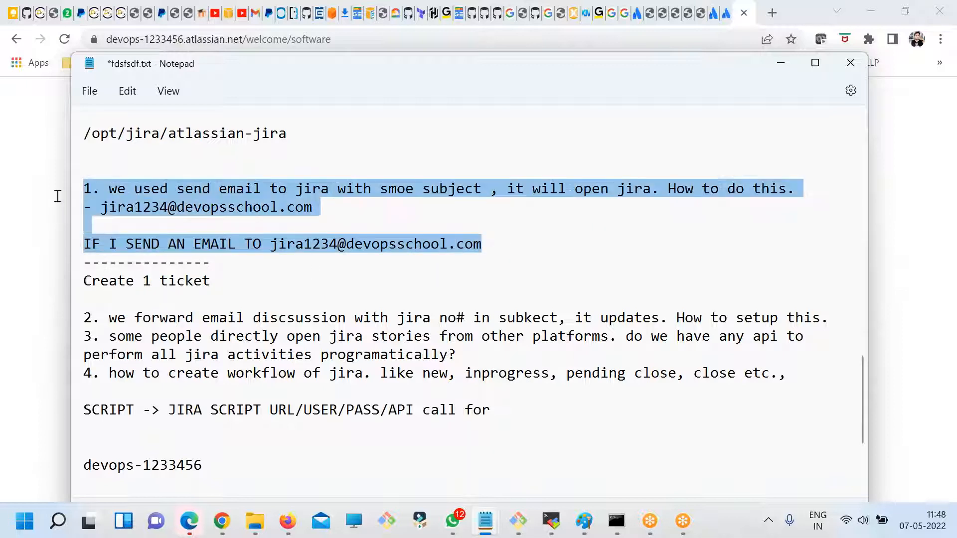
click(233, 270)
drag(461, 263, 70, 186)
click(289, 207)
double_click(288, 208)
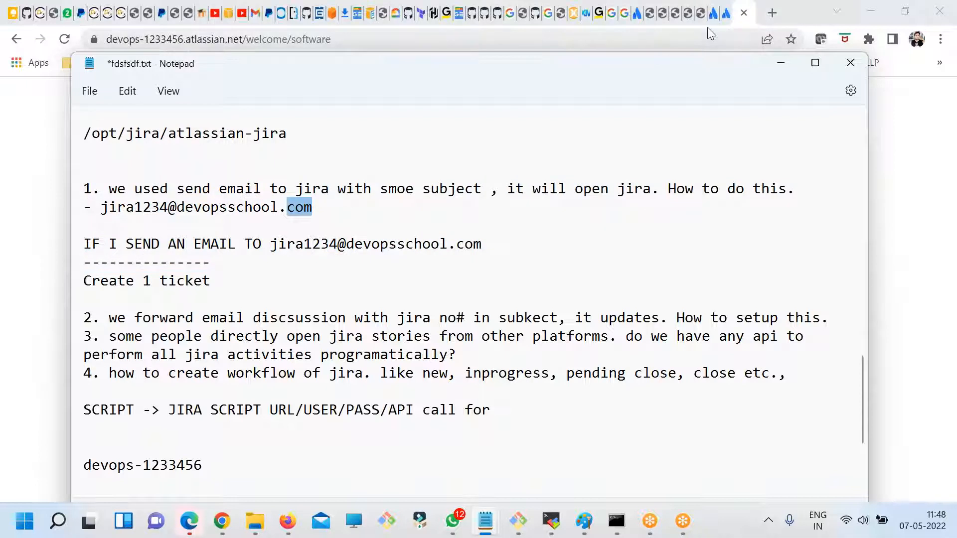
click(260, 218)
drag(313, 209, 102, 209)
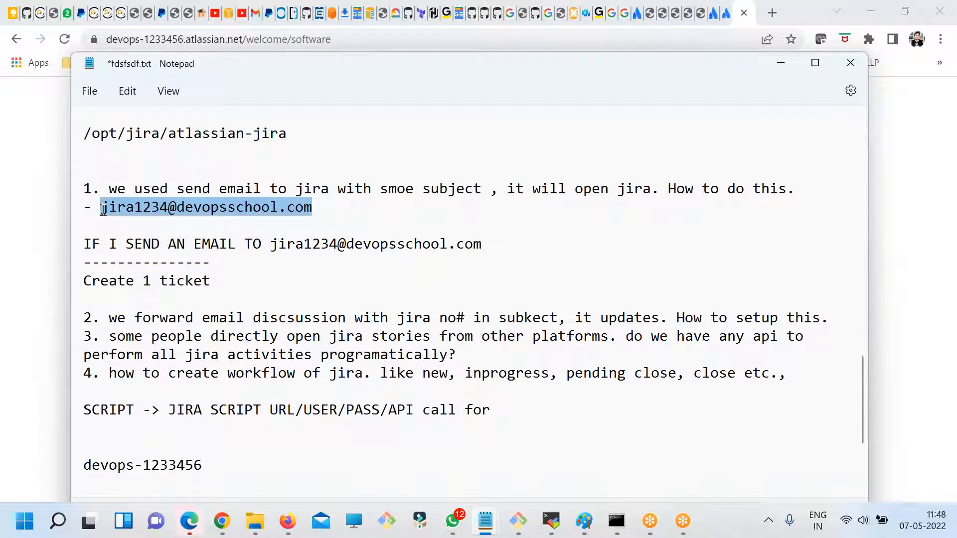
drag(102, 209, 340, 206)
- Switch back to Chrome, check the self-hosted Jira startup page, and skip the setup questions on the devops-1233456 Jira Cloud site
click(711, 15)
click(699, 16)
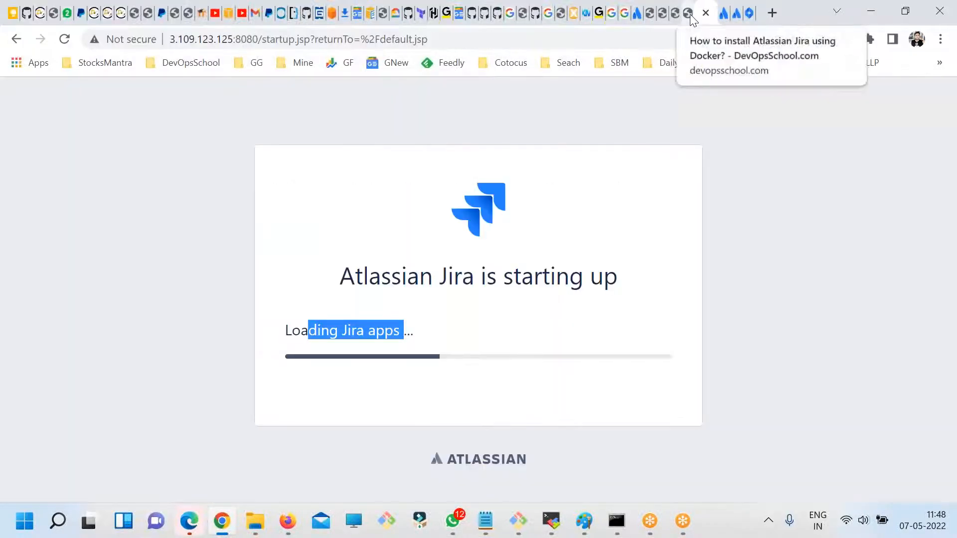
click(743, 14)
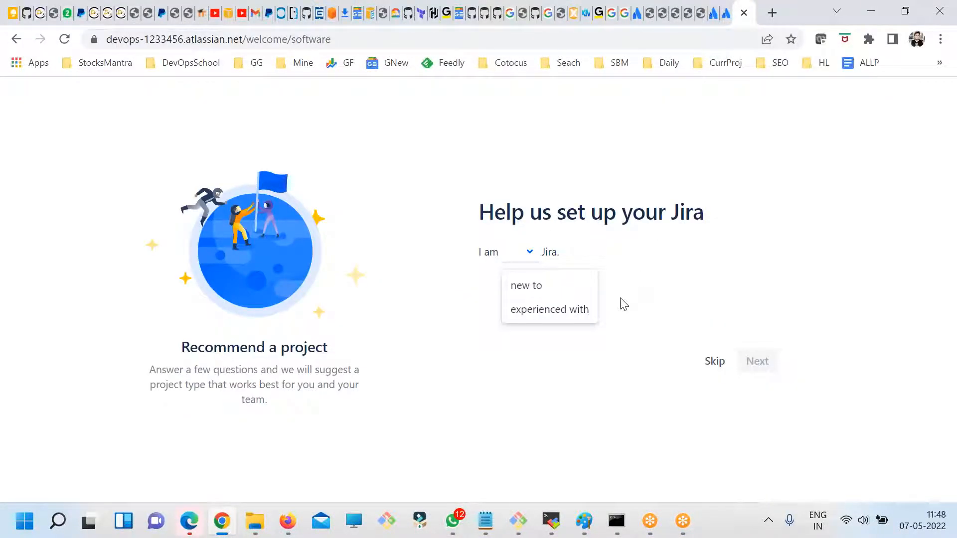
click(628, 396)
click(714, 361)
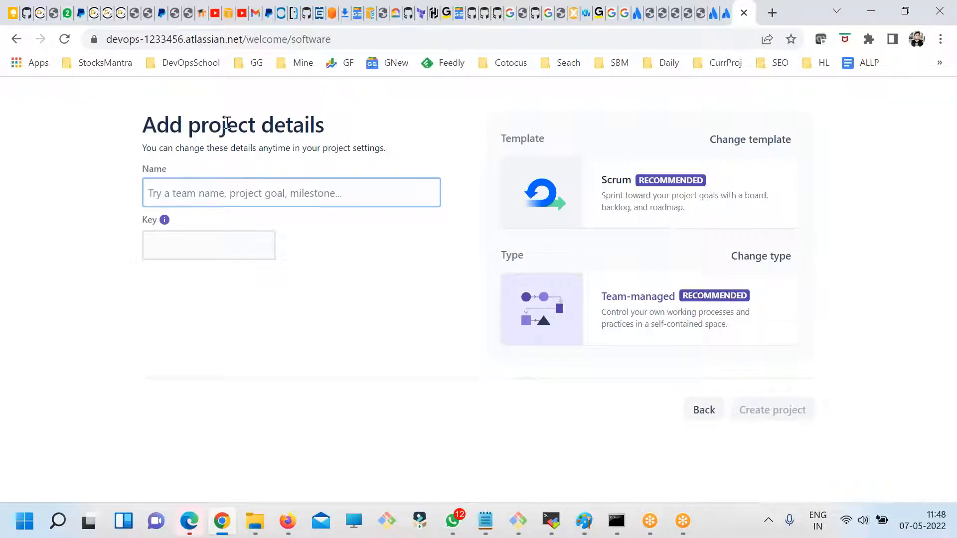
- Review the recommended Scrum template and Team-managed type, and change the new project's template to Bug tracking
drag(200, 125, 379, 129)
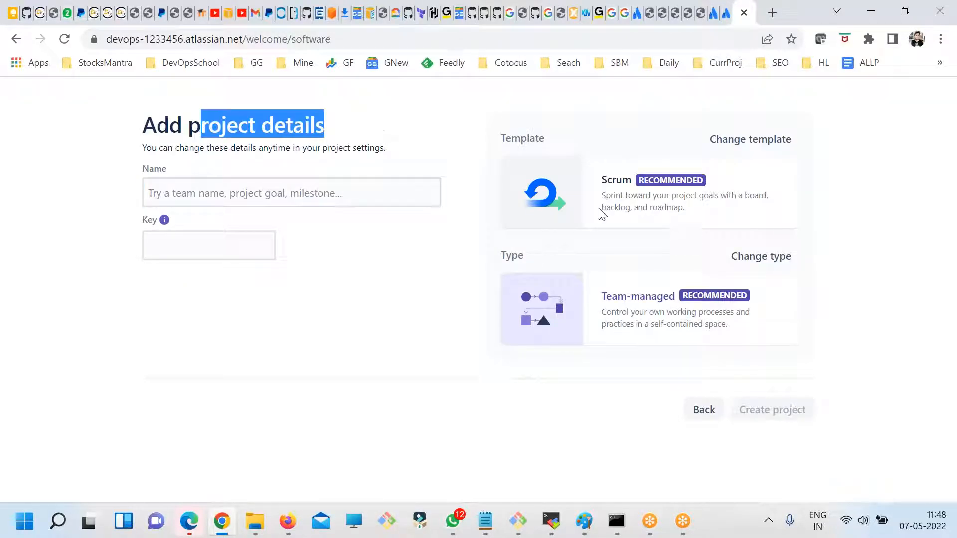
double_click(607, 179)
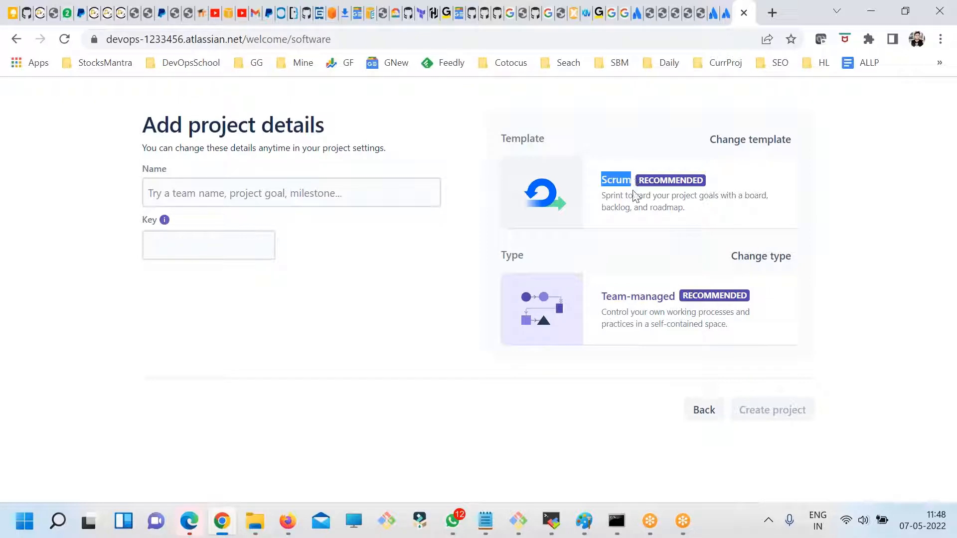
drag(601, 297, 664, 297)
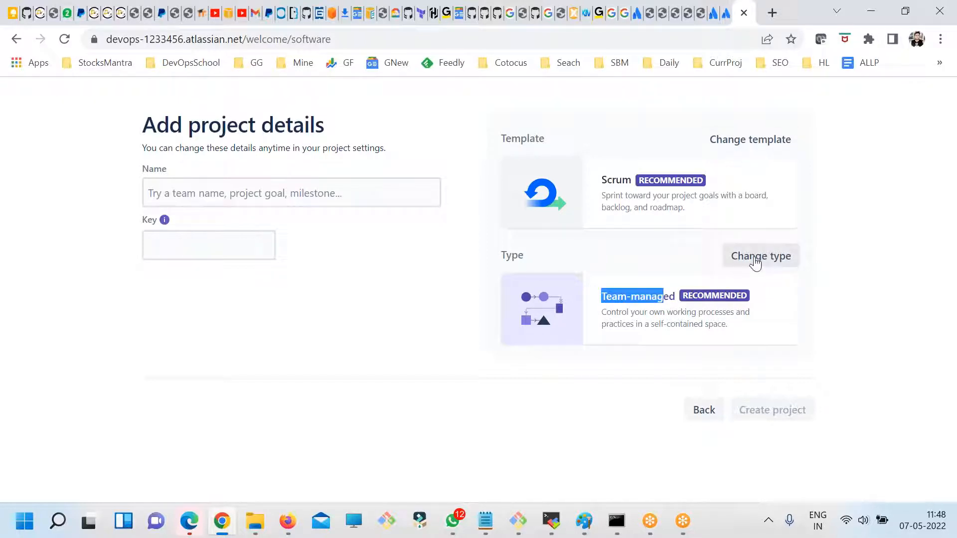
click(663, 326)
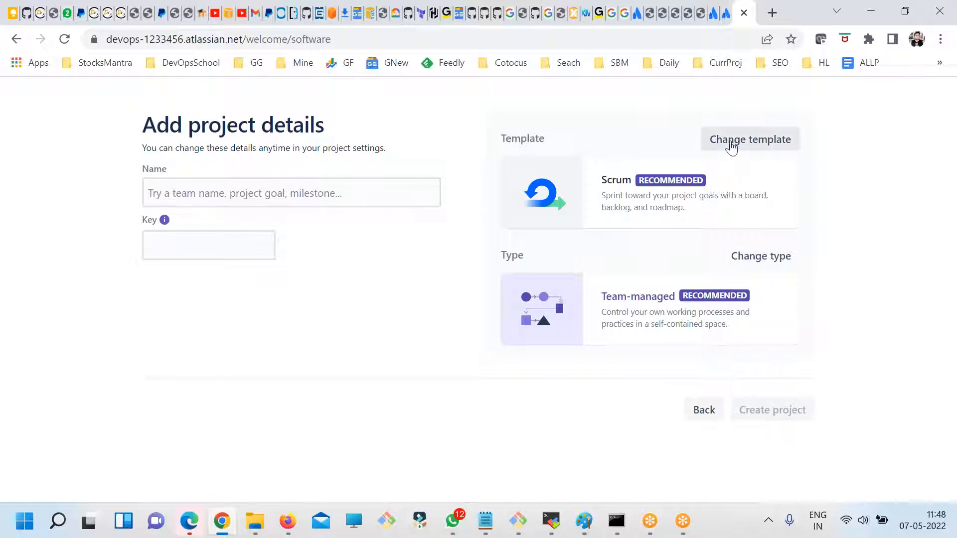
click(750, 140)
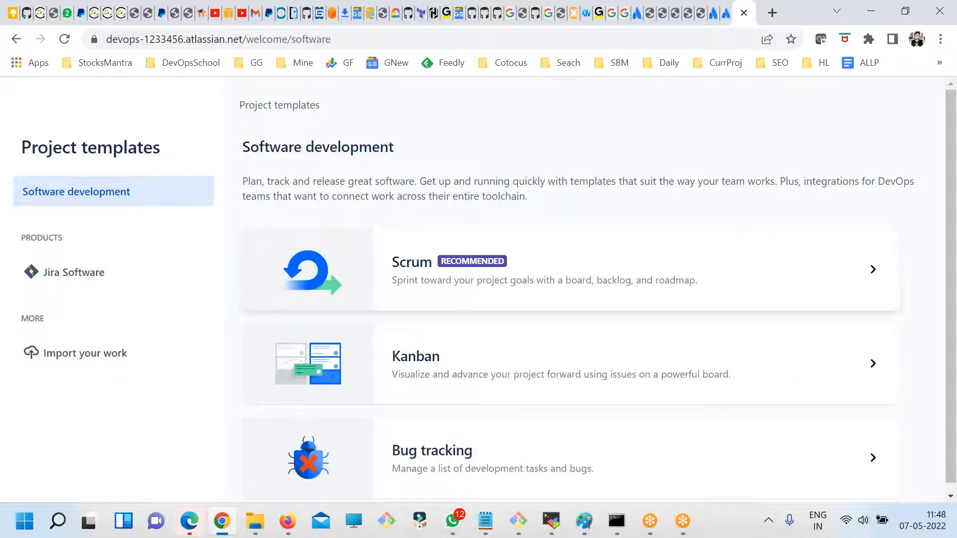
scroll(498, 349, down, 1)
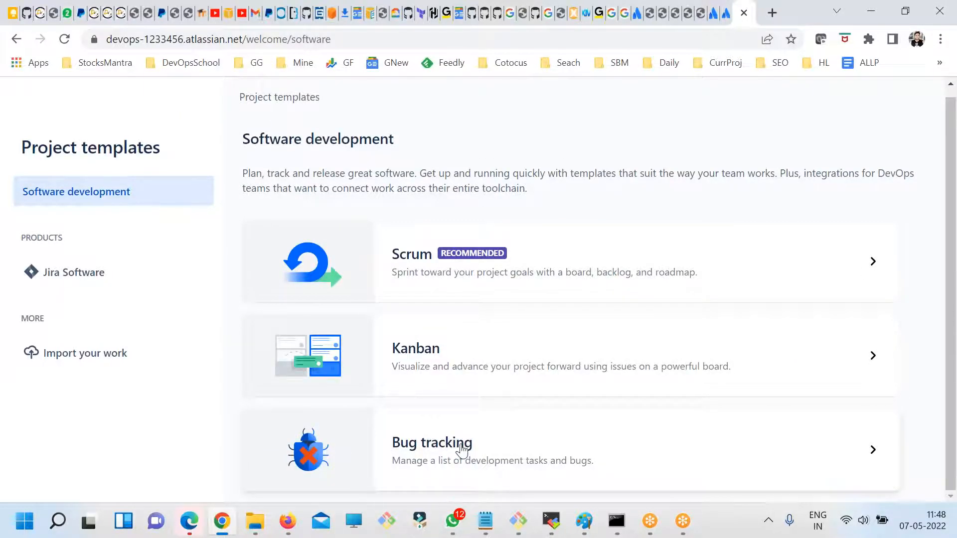
click(459, 444)
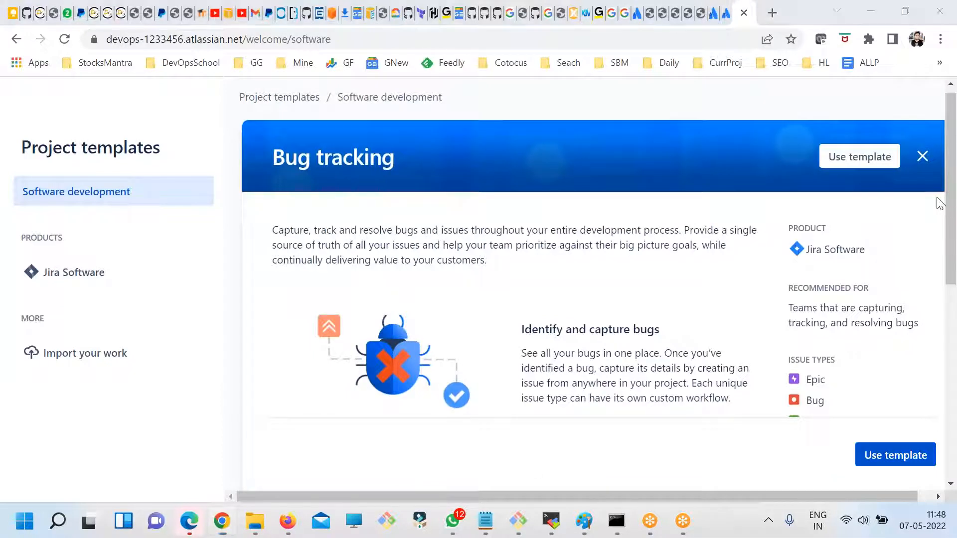
click(859, 157)
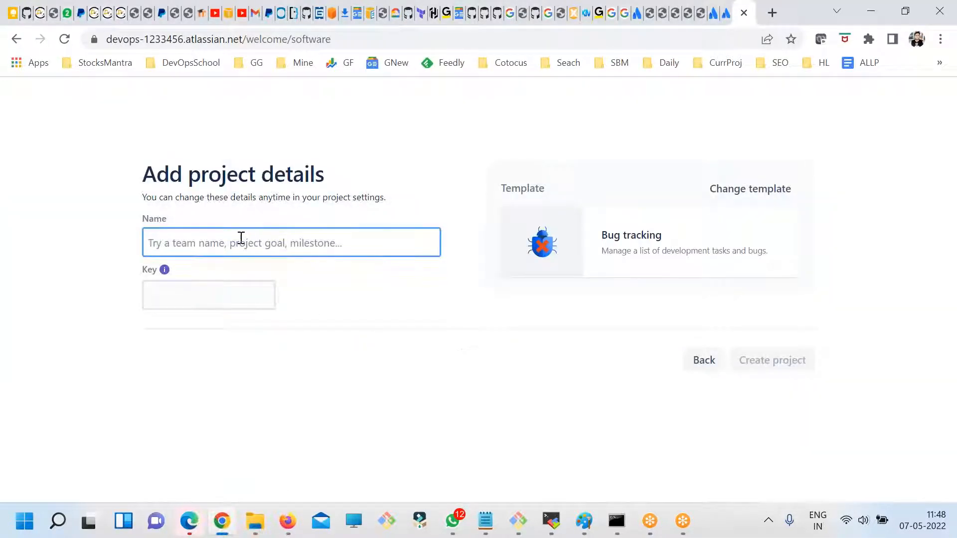
- Name the new bug tracking project PRJ1 and create it
text(PRJ1)
key(ctrl+a)
drag(190, 296, 121, 286)
drag(146, 245, 177, 238)
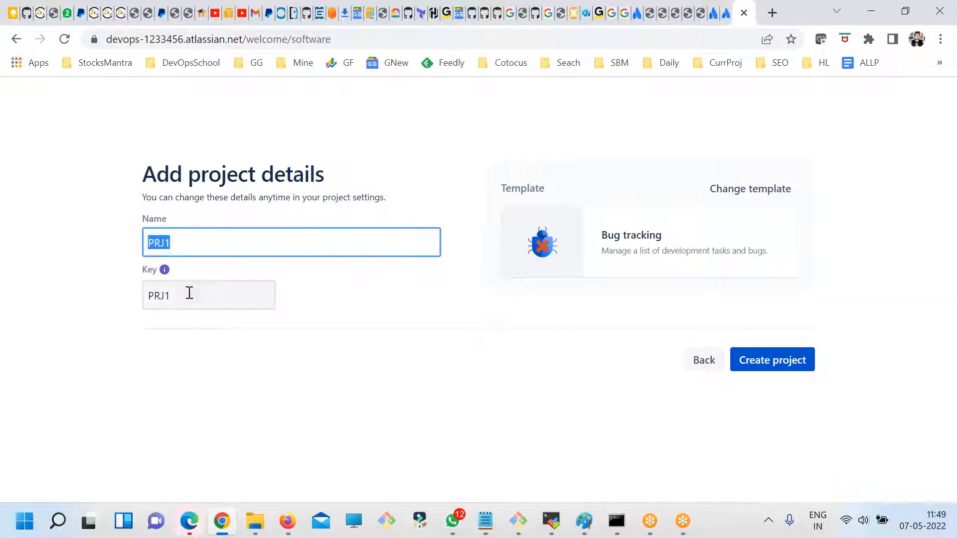
key(Tab)
click(791, 368)
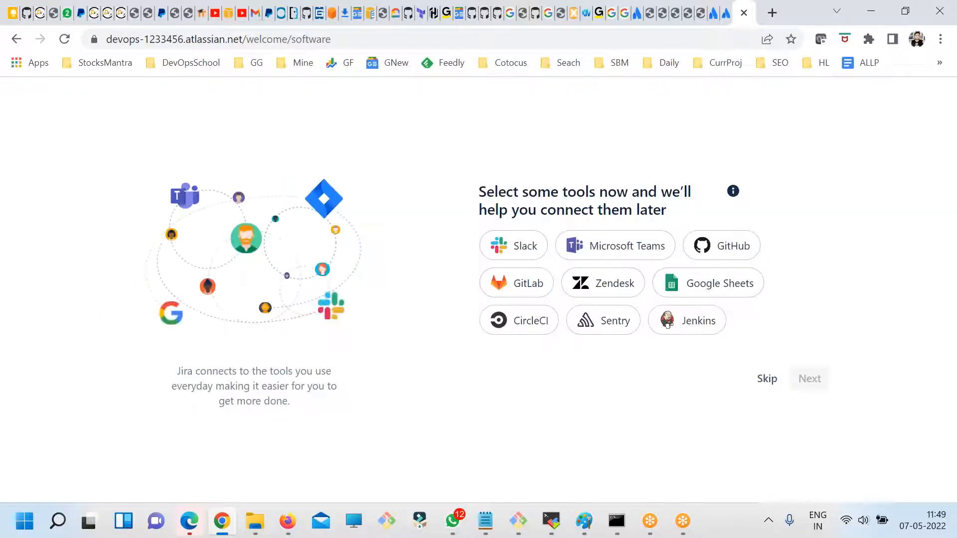
- Skip selecting tools to connect and dismiss the notice about the Jira Cloud admins community group
drag(511, 210, 662, 209)
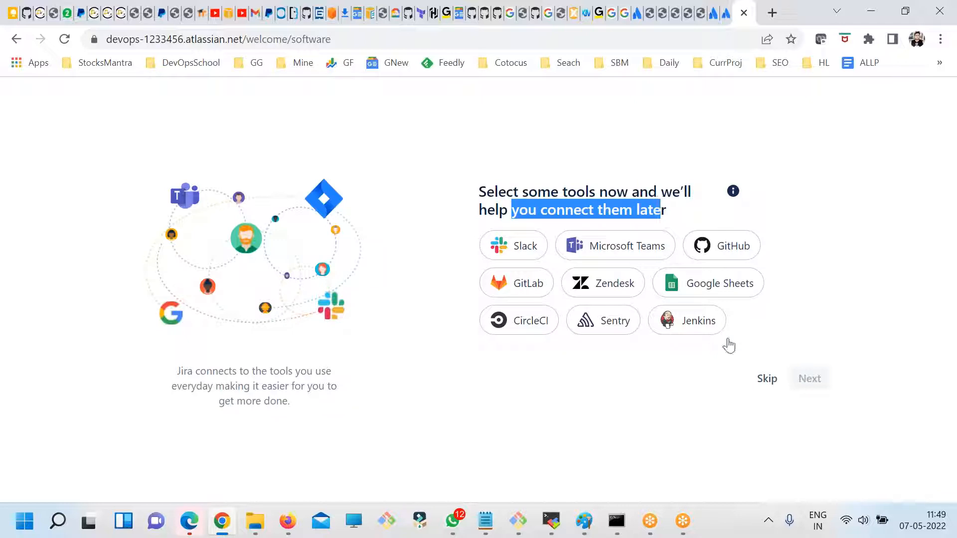
click(765, 381)
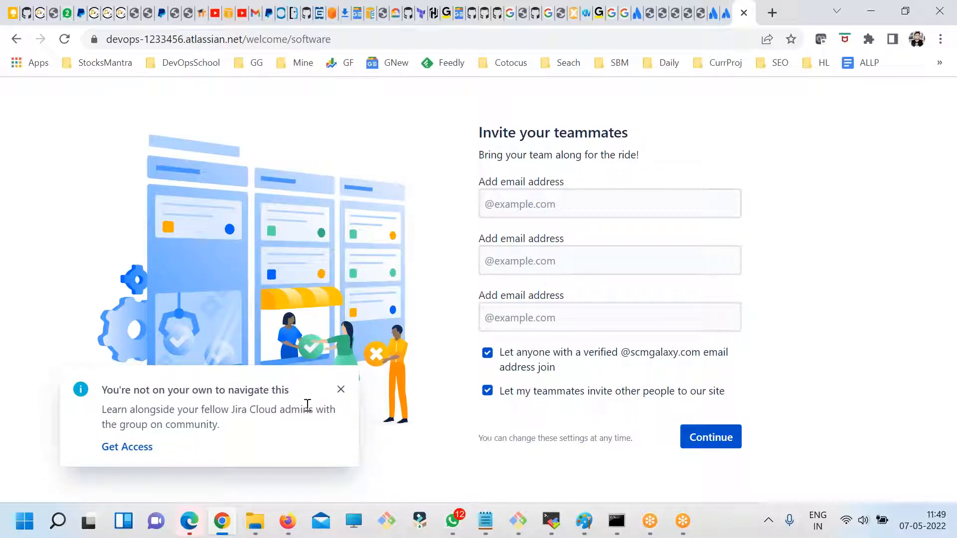
click(341, 390)
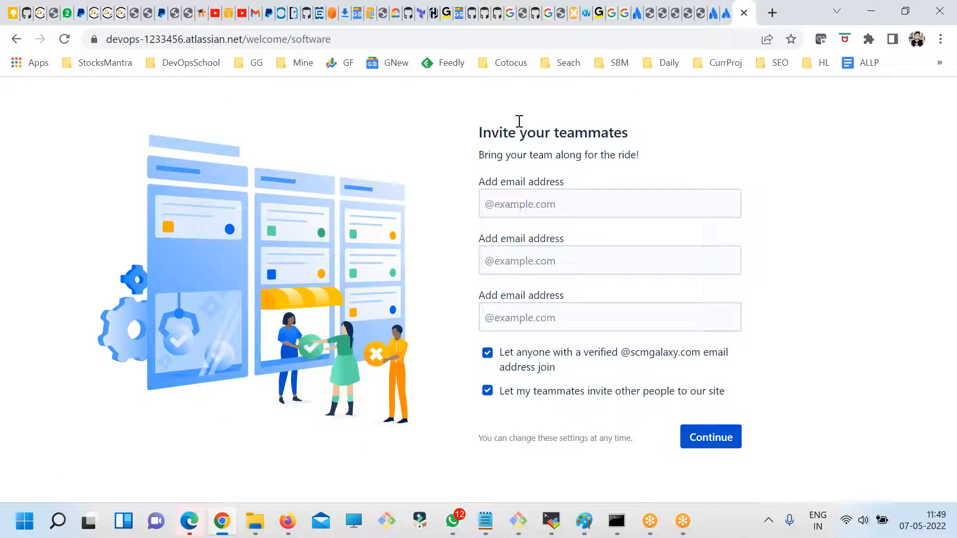
- Enter a teammate's email address in the first invitation field, review the join and invite options, and continue to the project
double_click(566, 439)
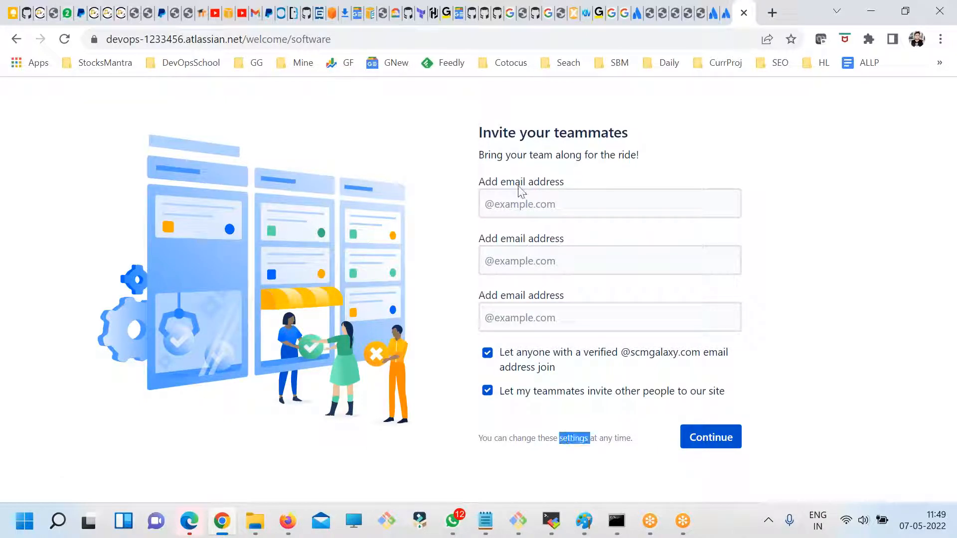
click(520, 203)
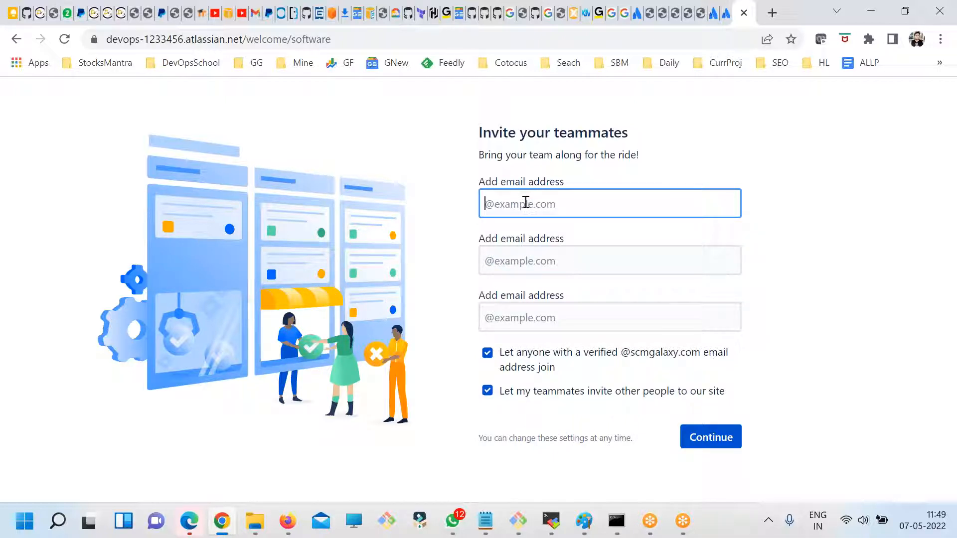
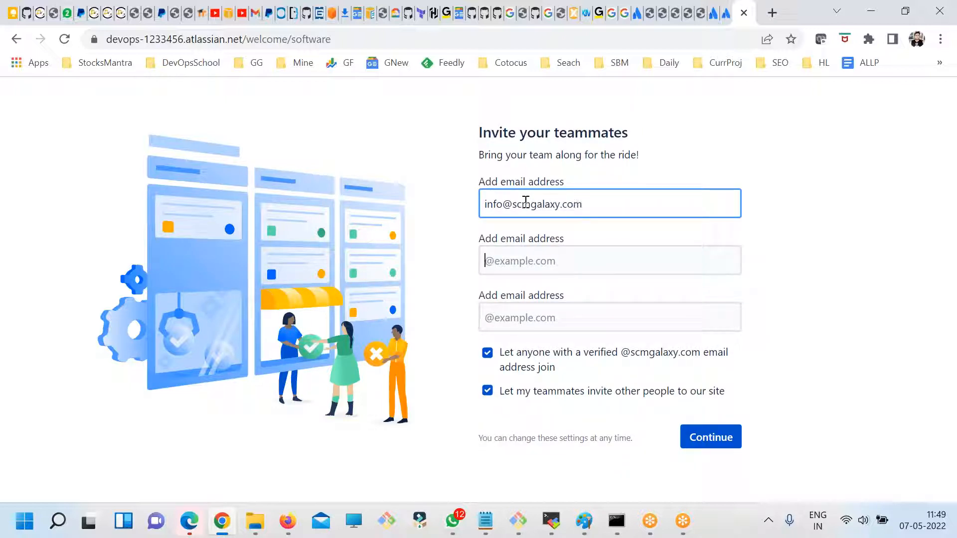
drag(563, 353, 657, 378)
click(587, 350)
click(569, 392)
click(729, 439)
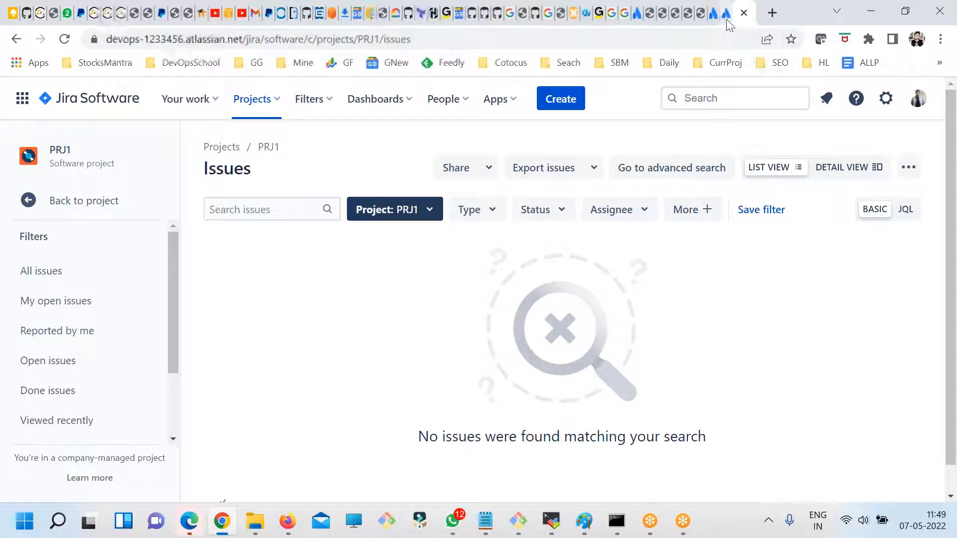
- Check the startup progress of the self-hosted Jira server, and return to the PRJ1 issues page on the cloud site
click(713, 13)
click(740, 14)
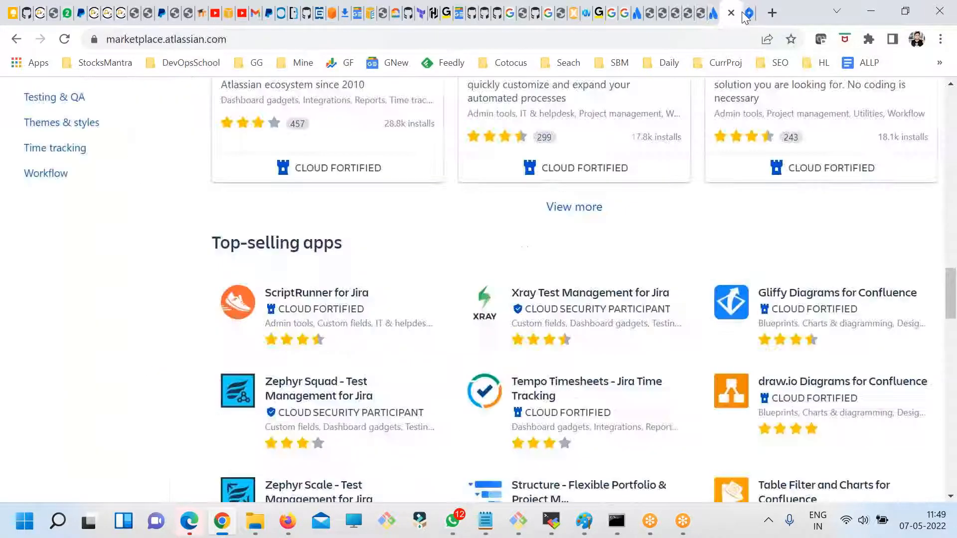
click(640, 13)
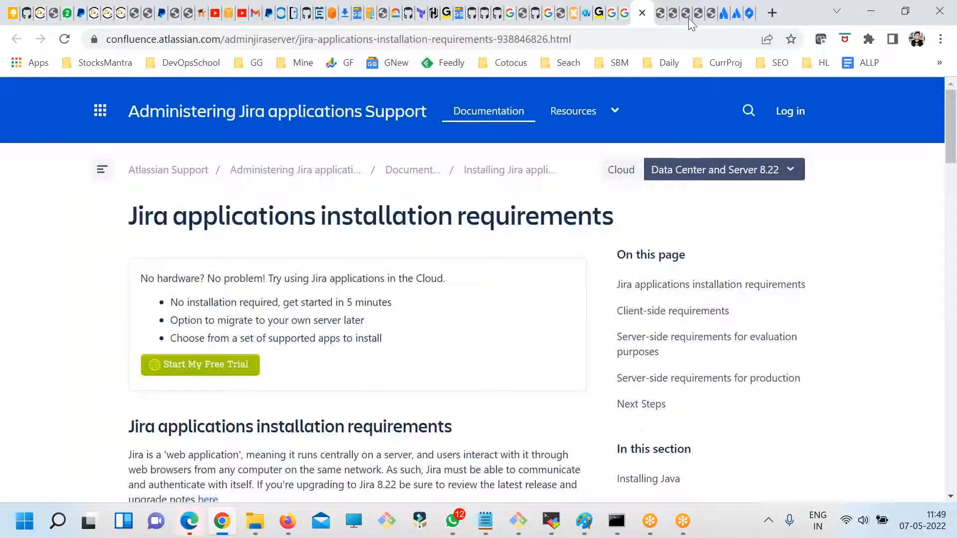
click(688, 17)
click(712, 15)
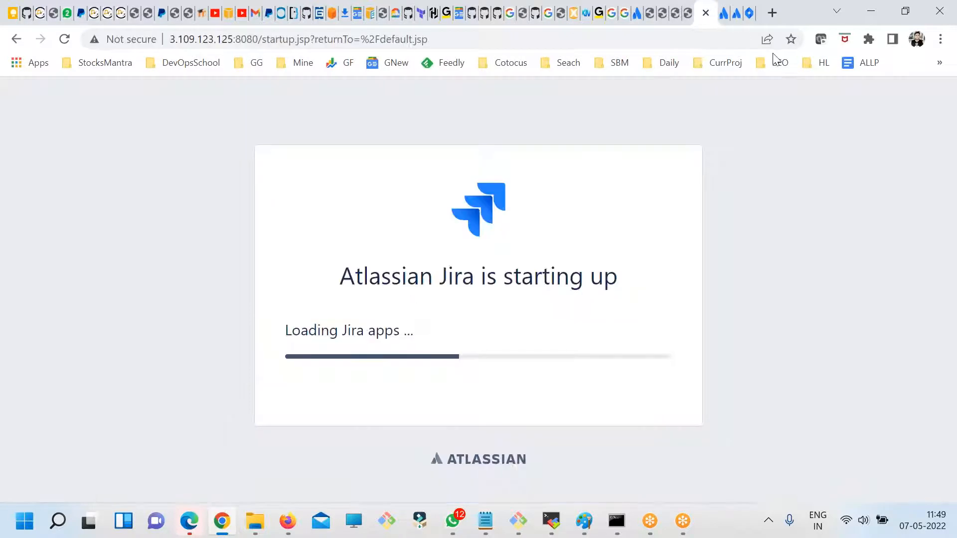
click(737, 15)
click(750, 14)
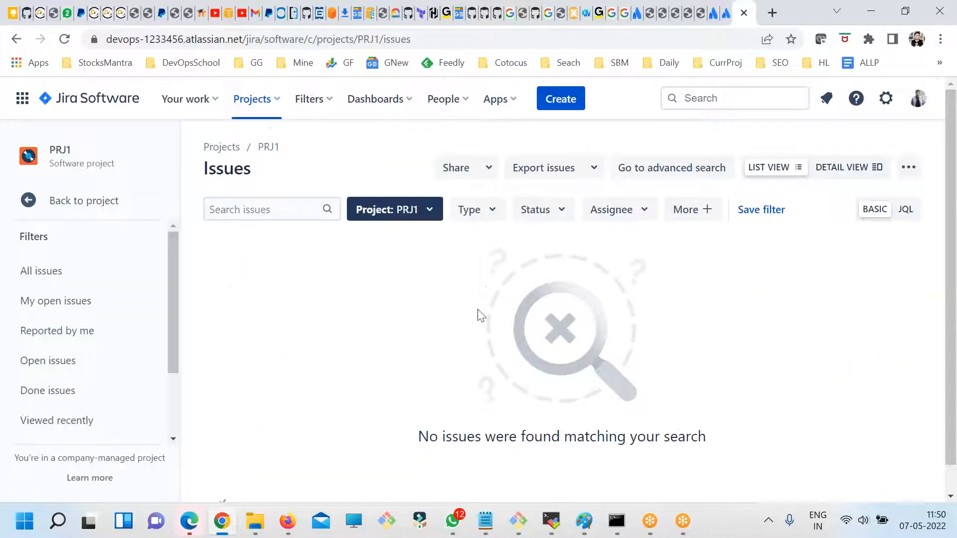
- Review the assigned issues, recent items and boards listed under Your work
click(194, 103)
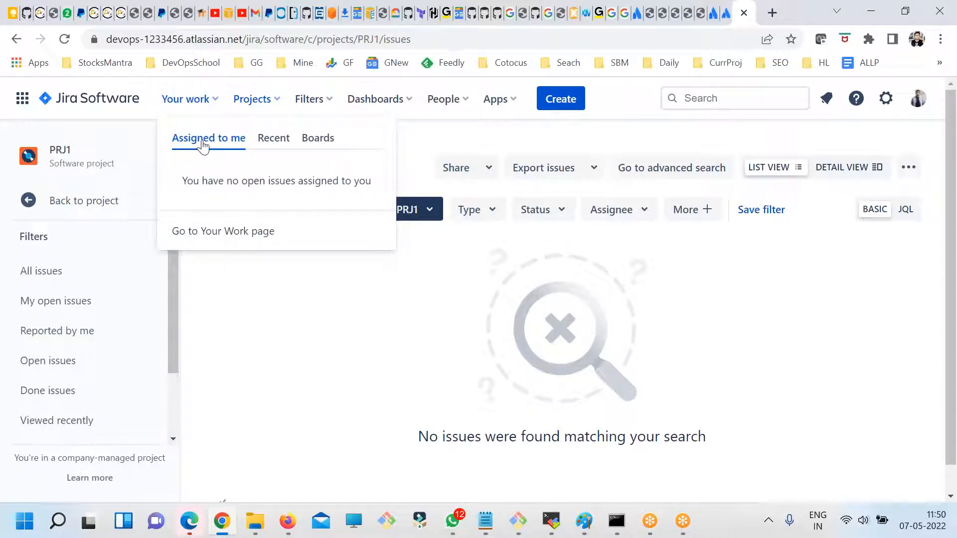
click(262, 141)
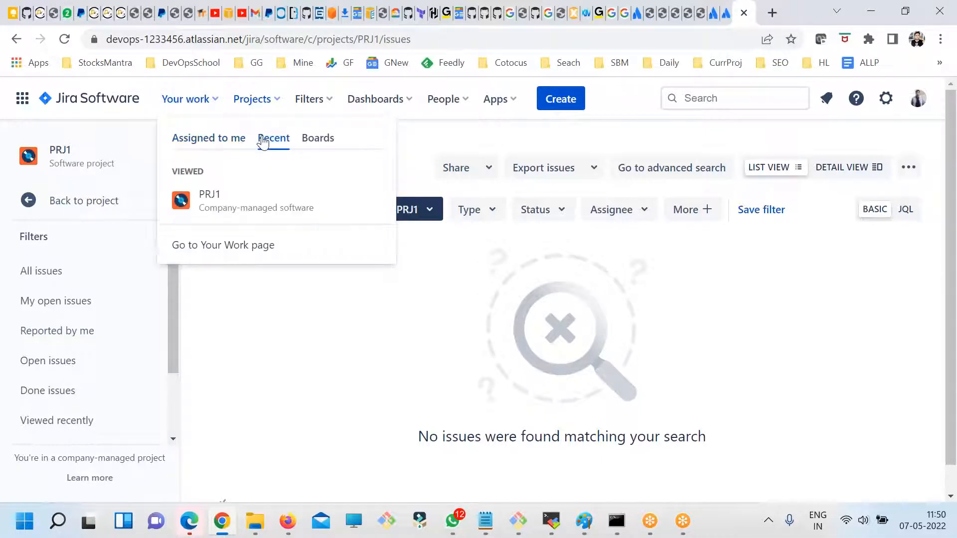
click(316, 138)
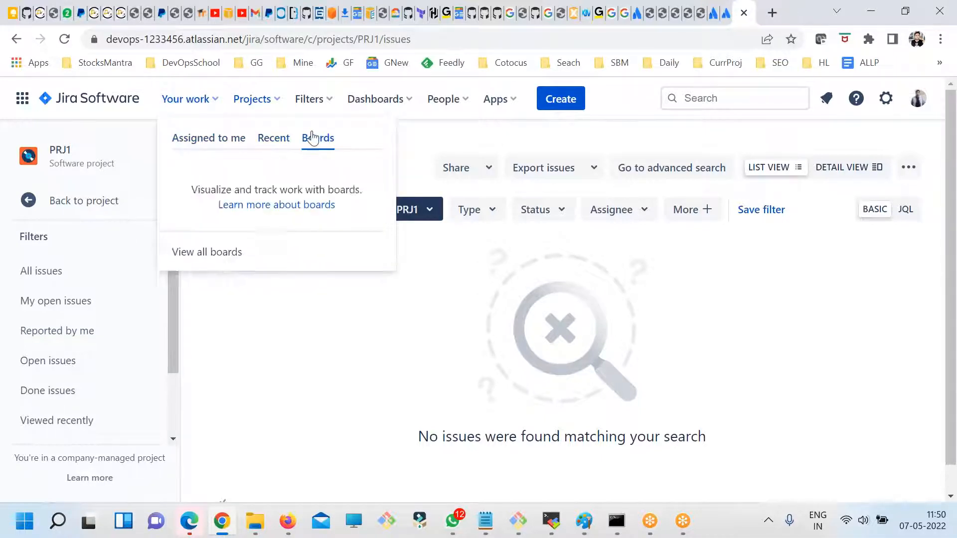
- Start creating another project and examine the available template categories, the software development templates and the Jira products
click(255, 101)
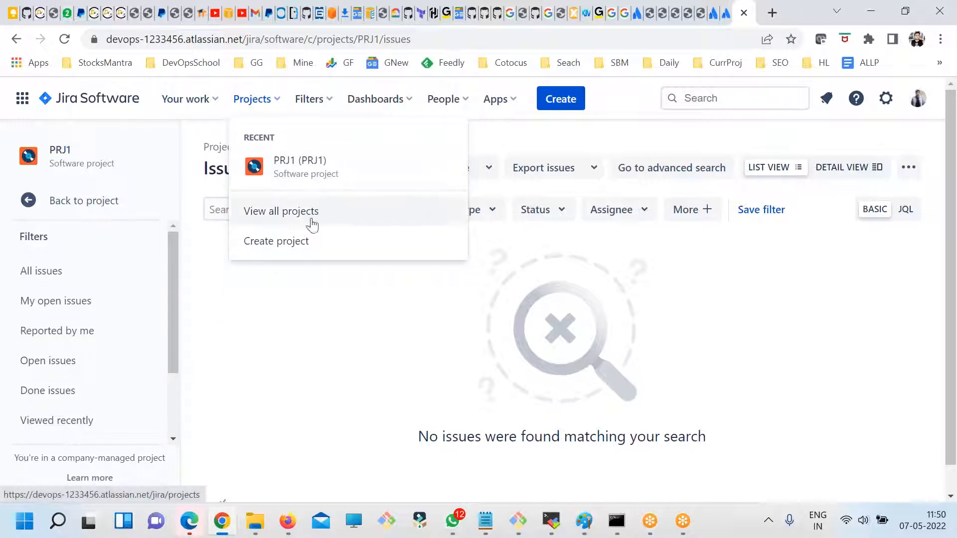
click(278, 244)
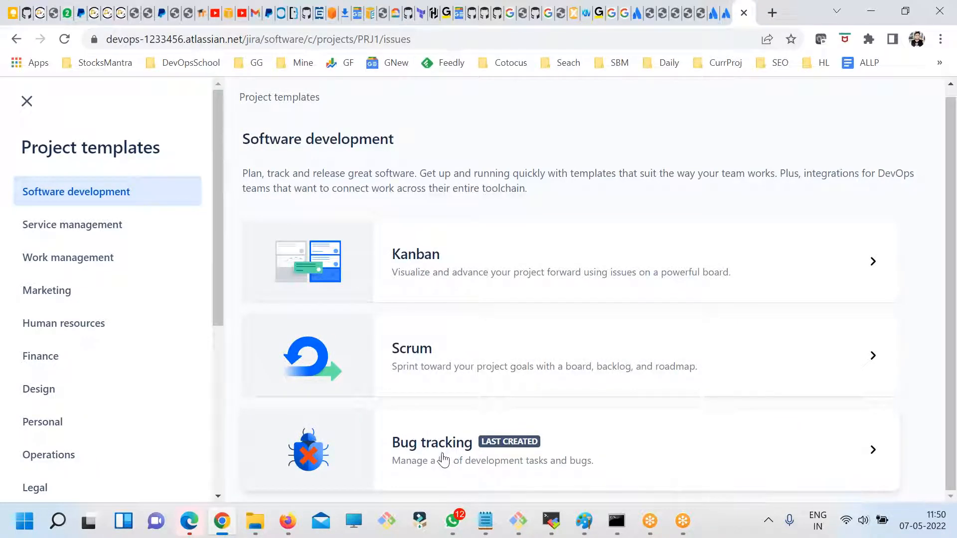
scroll(129, 259, down, 3)
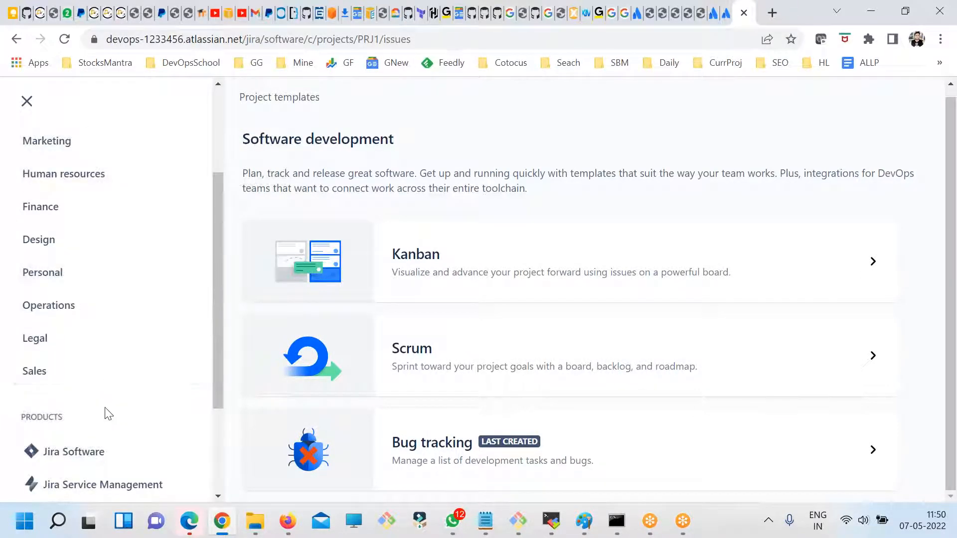
scroll(85, 401, up, 3)
scroll(95, 364, down, 3)
scroll(75, 349, up, 3)
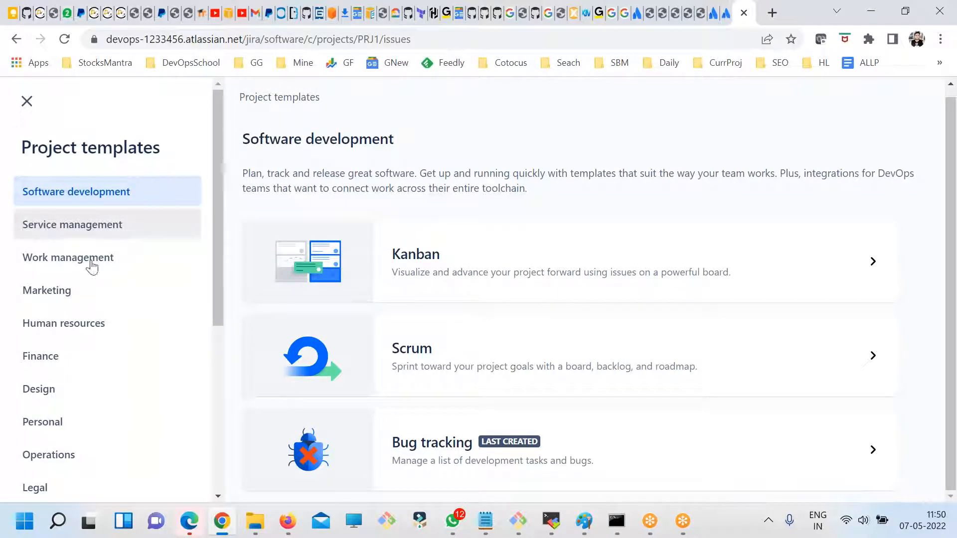
scroll(78, 262, down, 2)
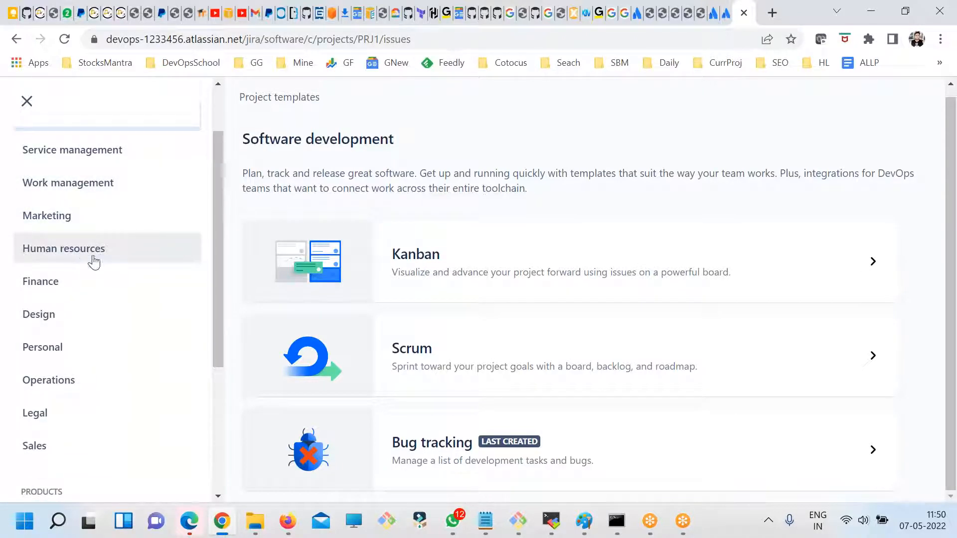
scroll(80, 249, down, 2)
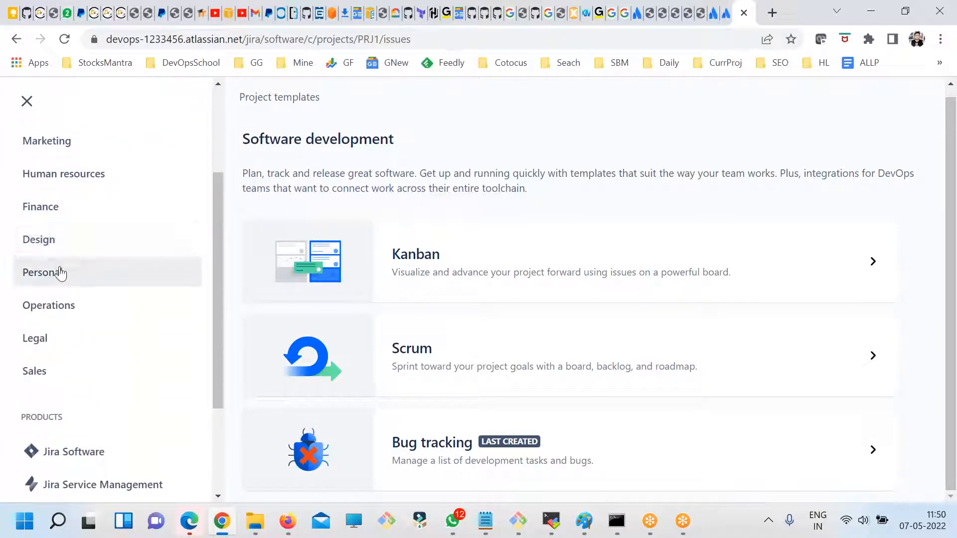
scroll(104, 380, down, 4)
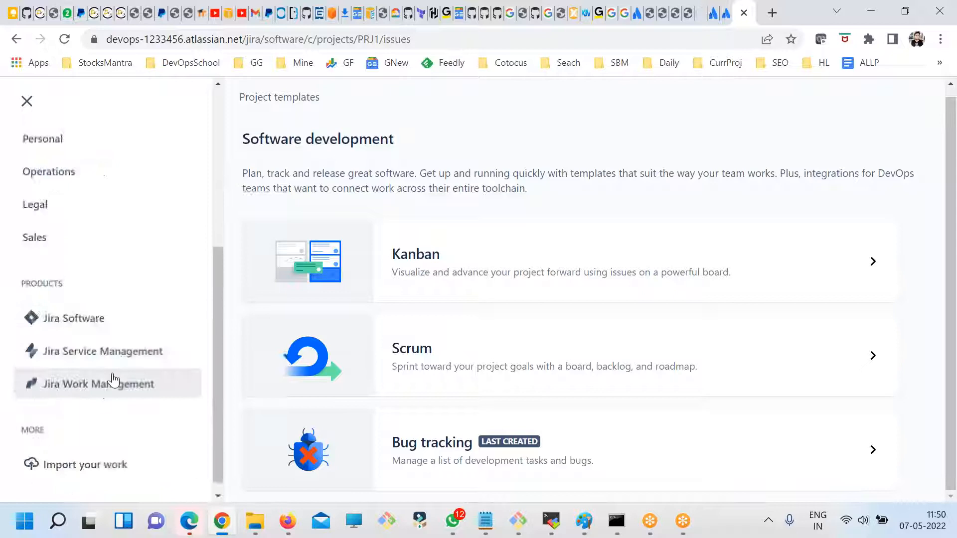
scroll(112, 378, up, 8)
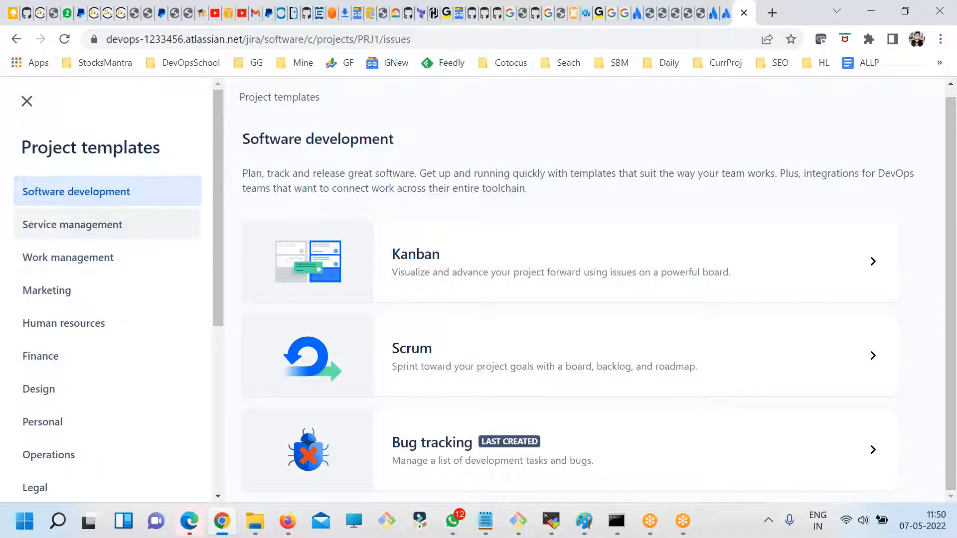
scroll(82, 299, down, 3)
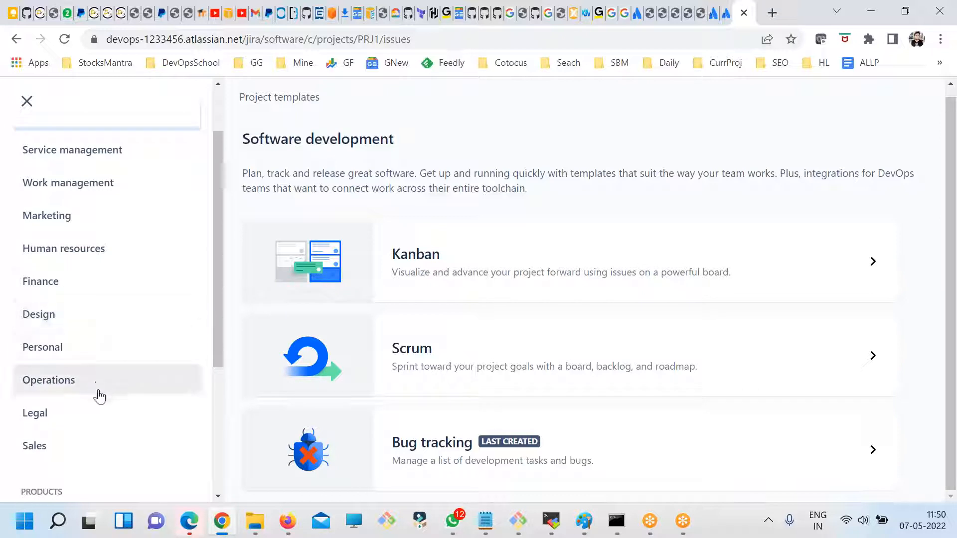
scroll(75, 429, up, 3)
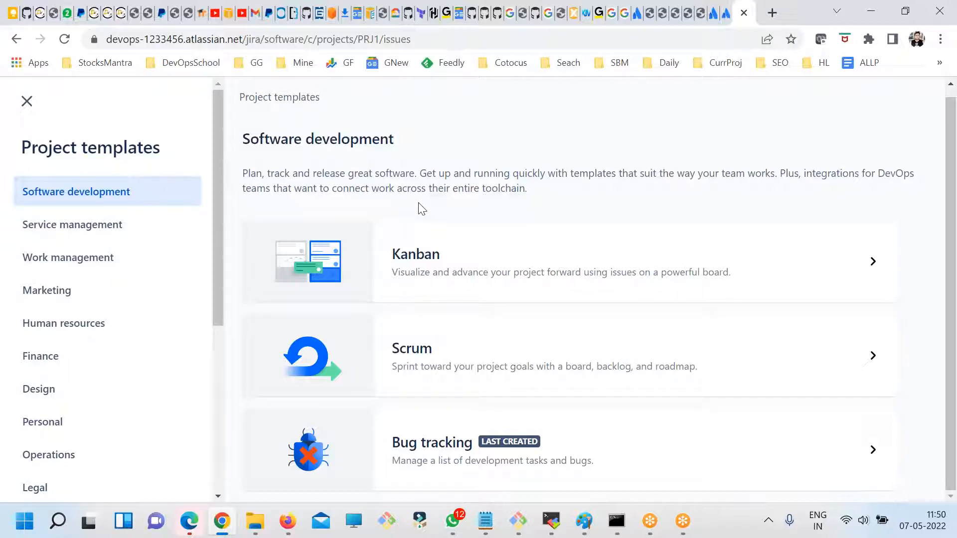
- Use the Scrum template for the new project, compare the two project types, and select a team-managed project
click(417, 367)
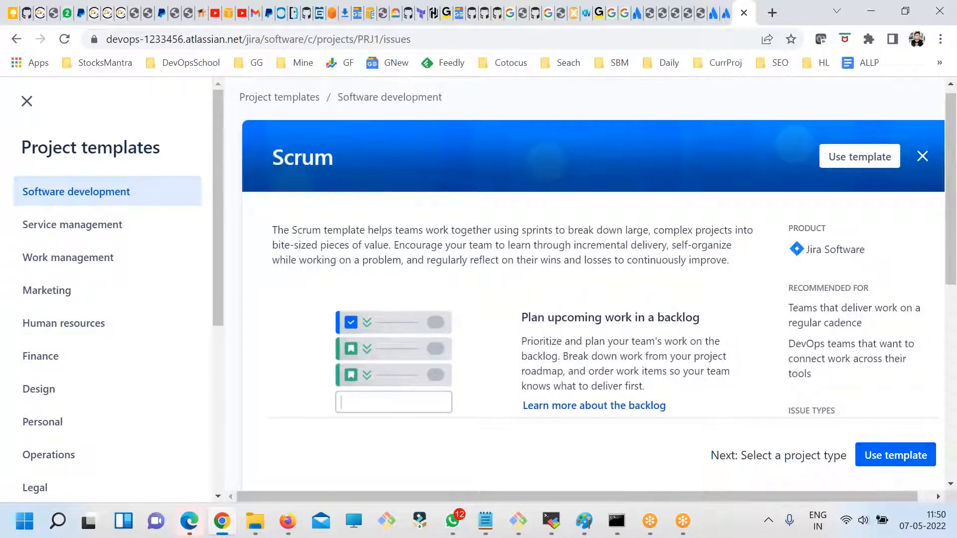
click(897, 457)
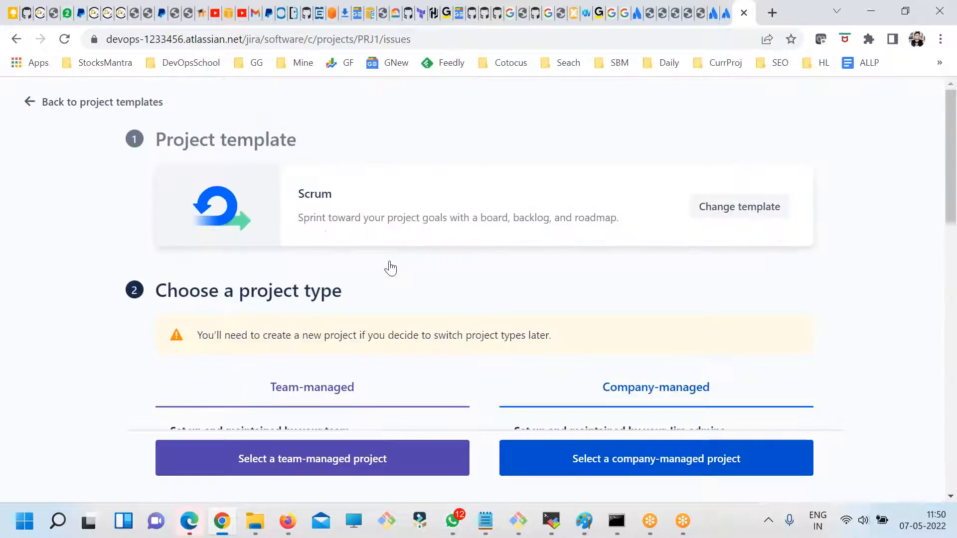
scroll(518, 354, down, 1)
scroll(518, 355, down, 3)
drag(269, 238, 393, 234)
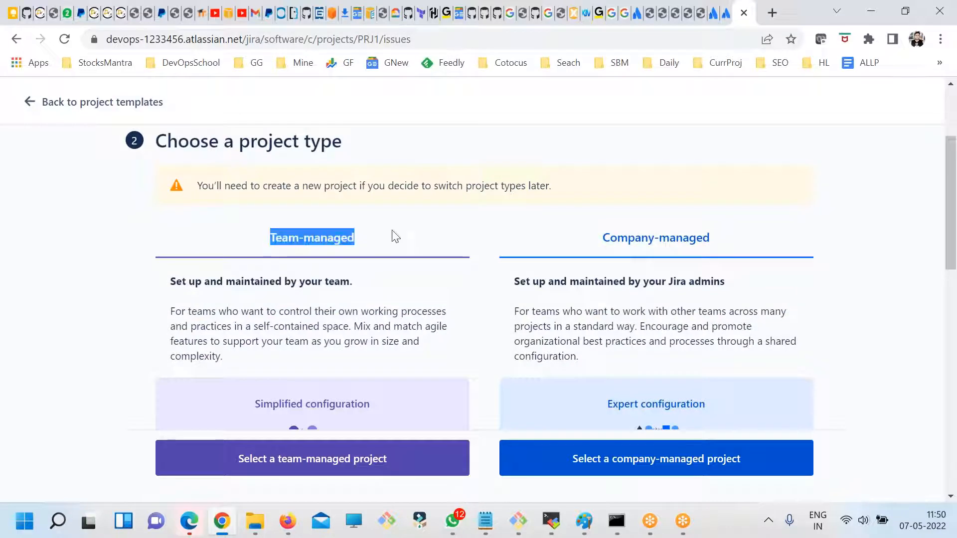
drag(627, 238, 710, 238)
scroll(299, 349, down, 3)
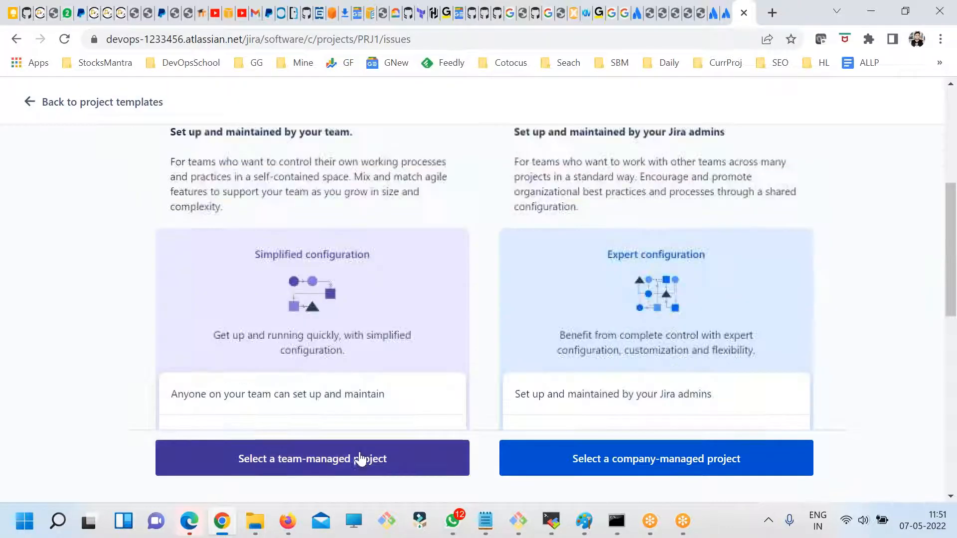
click(322, 457)
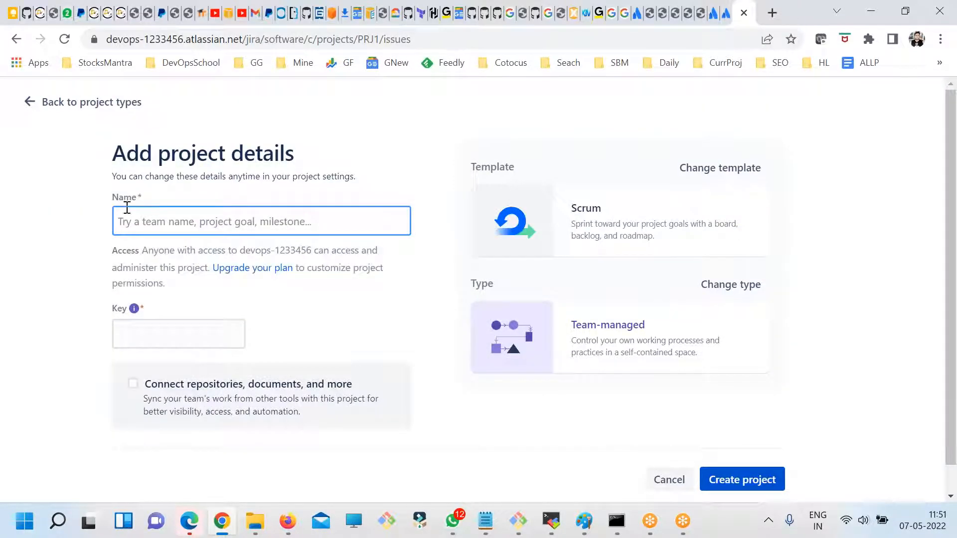
- Name the project SCRUM, keep SCRUM as its key, and create the project
text(sc)
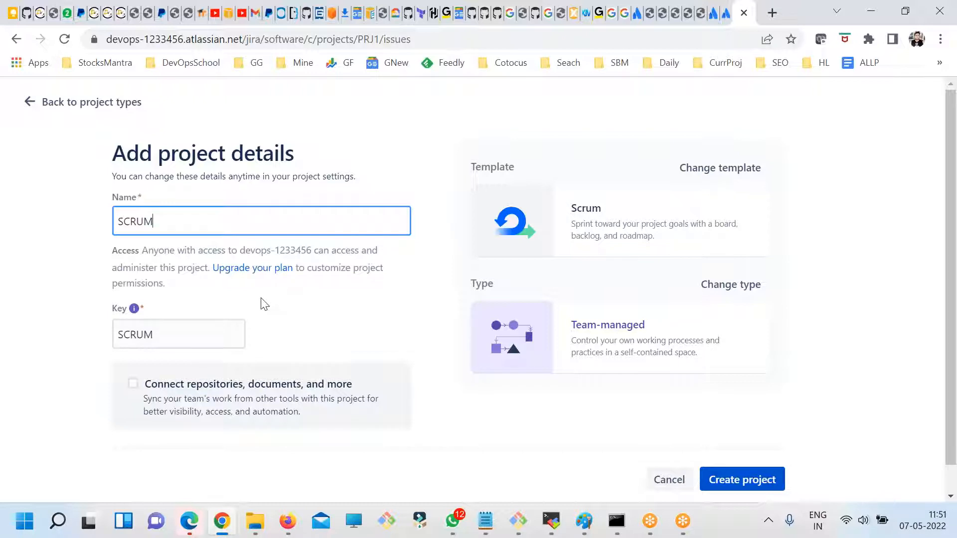
double_click(171, 333)
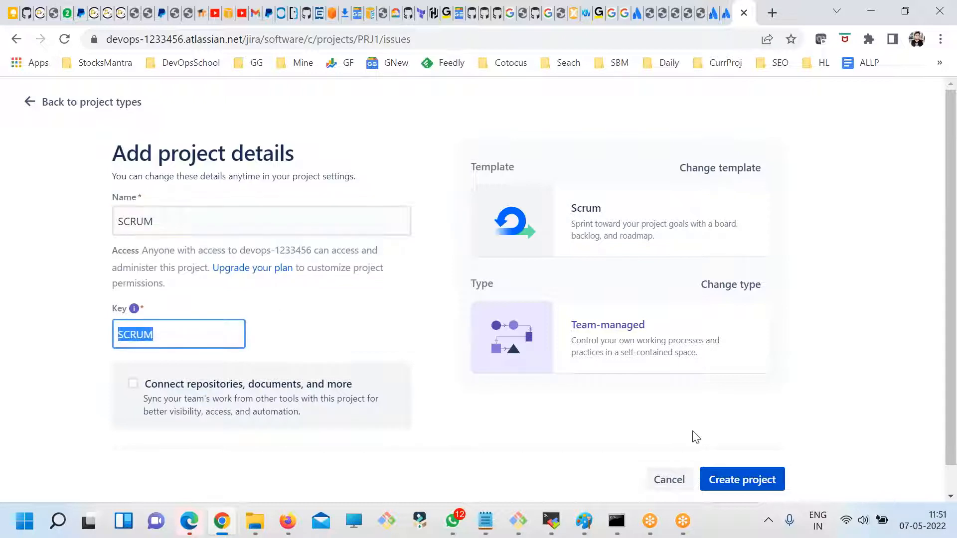
click(758, 480)
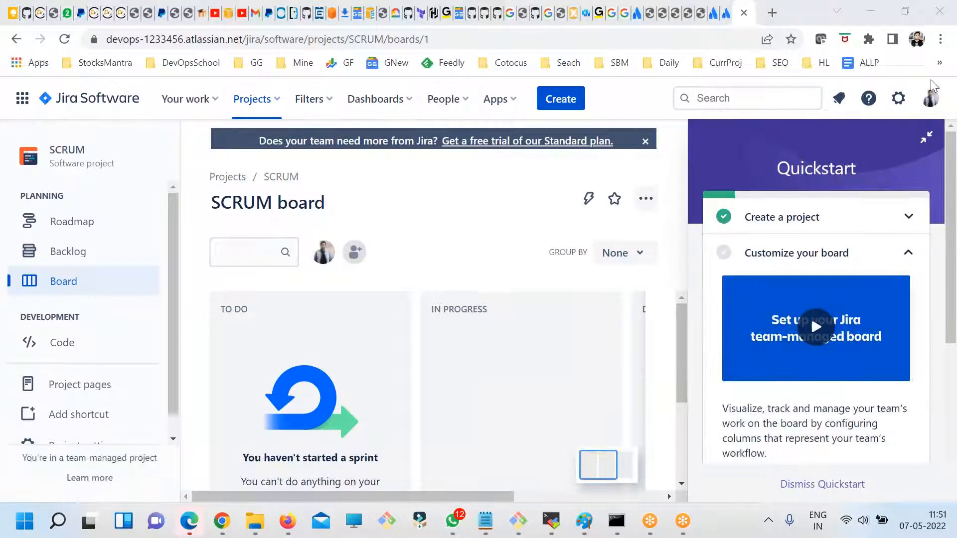
- Minimize the Quickstart guide and start a new issue with PRJ1 as its project
click(908, 224)
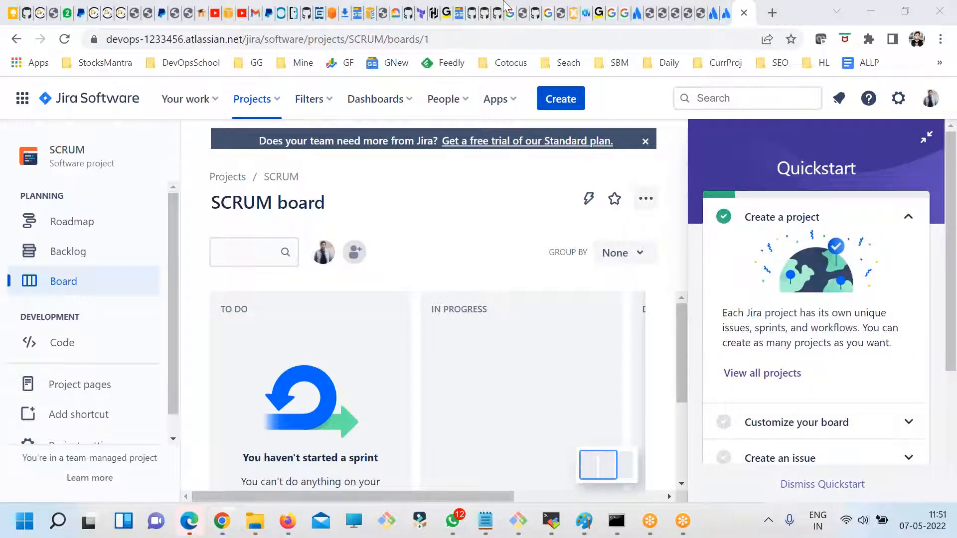
click(926, 137)
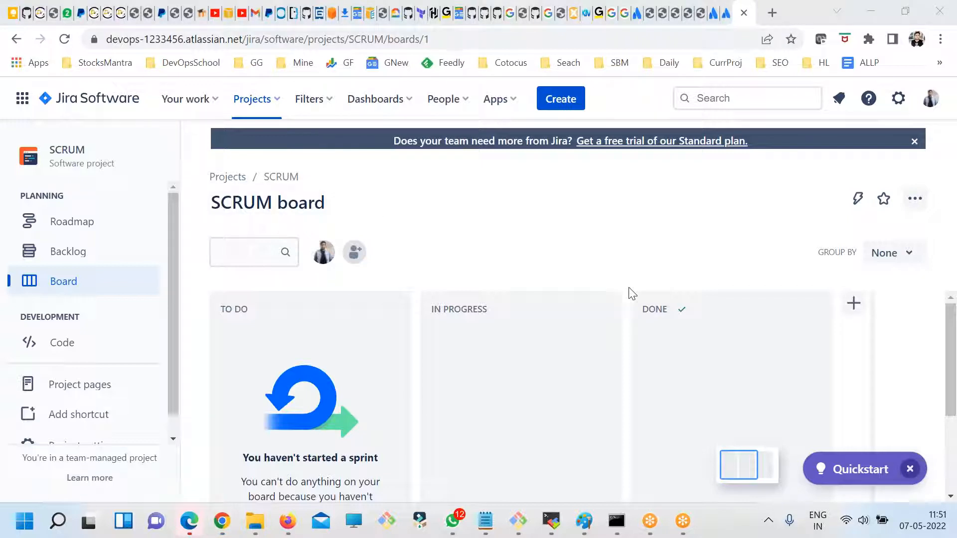
click(561, 99)
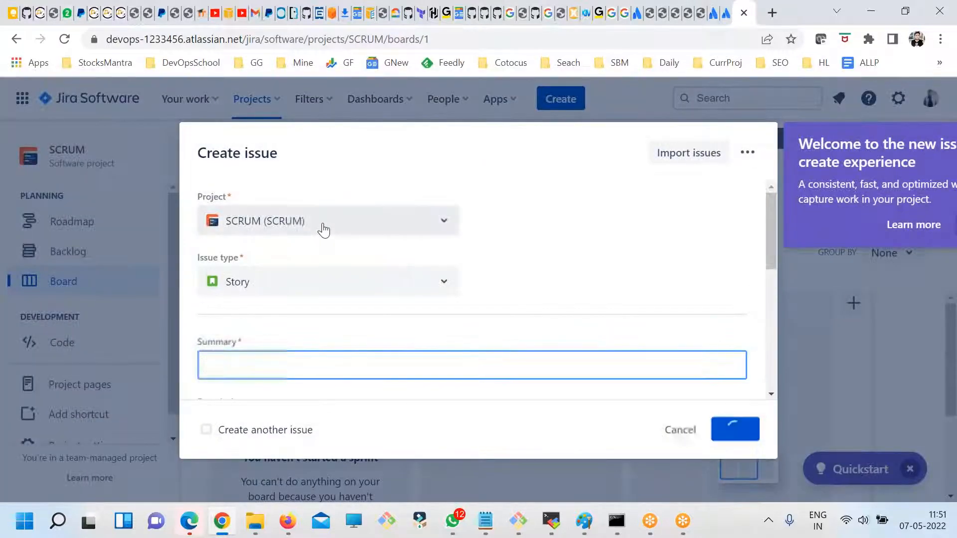
click(320, 224)
click(289, 274)
- Review the issue types offered for PRJ1 and keep Bug as the issue type
click(249, 285)
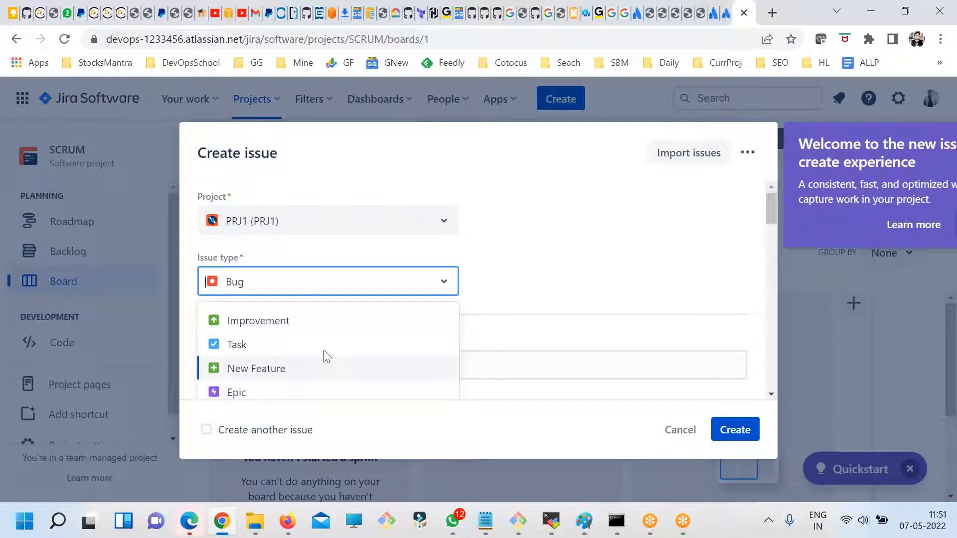
click(411, 287)
key(ctrl+minus)
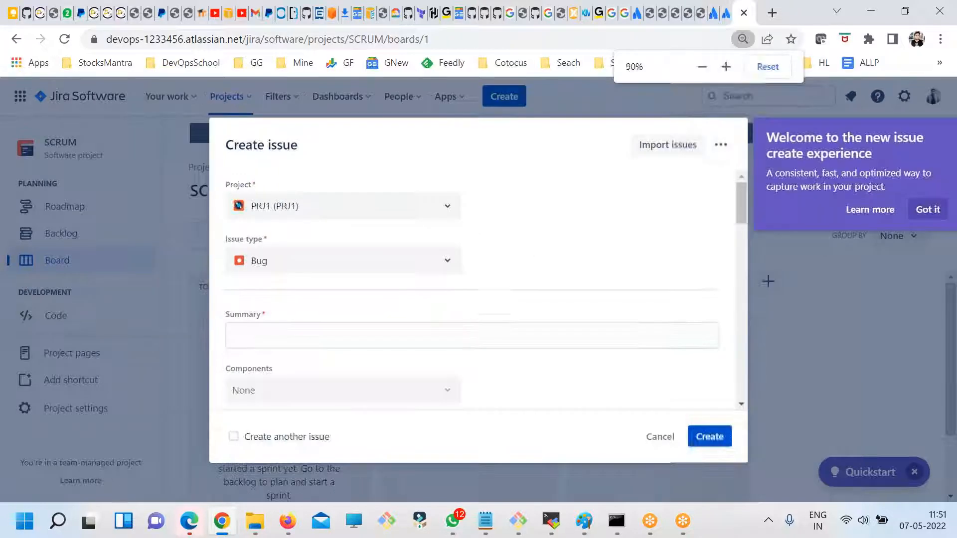
click(325, 264)
click(557, 241)
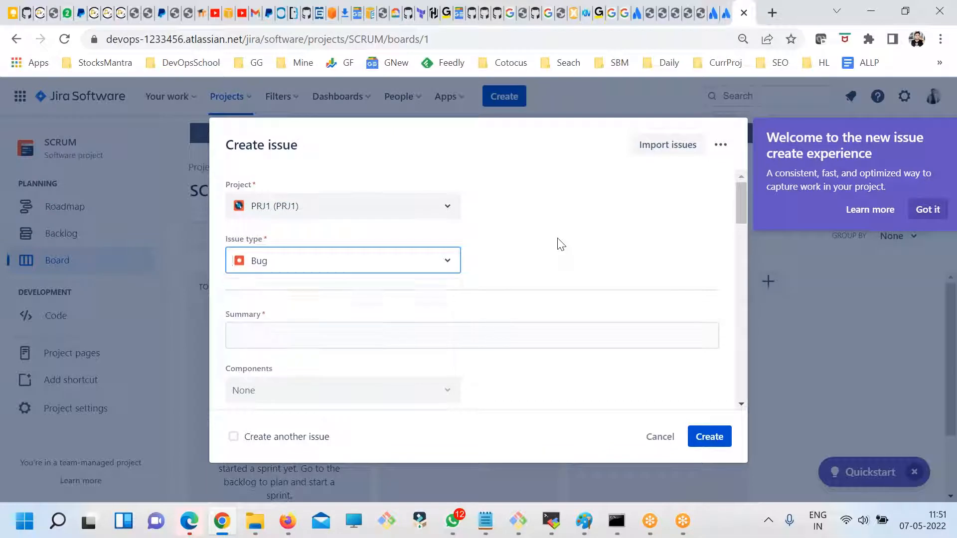
click(273, 337)
click(292, 264)
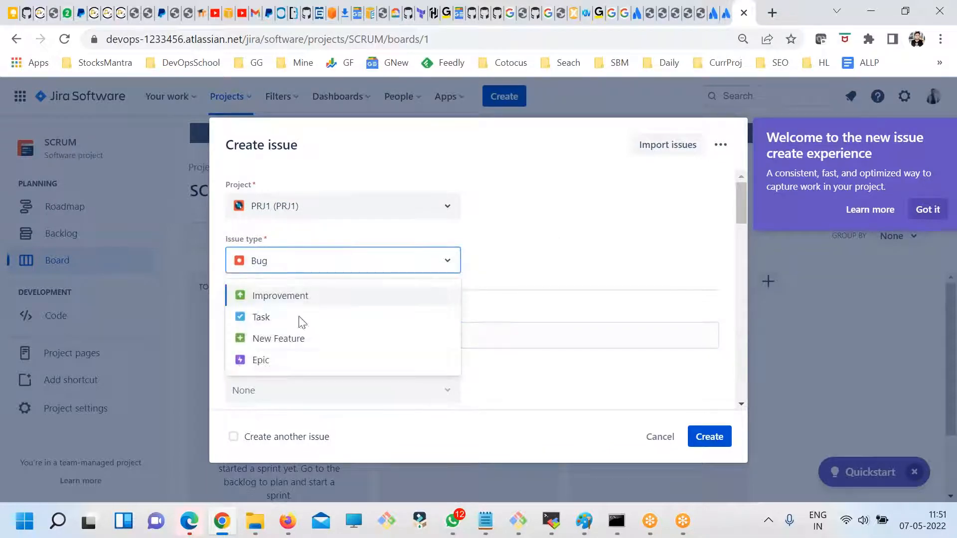
click(306, 267)
- Enter "DevOpsSchool.com Login page is not working" as the bug's summary and check the Components field
click(360, 340)
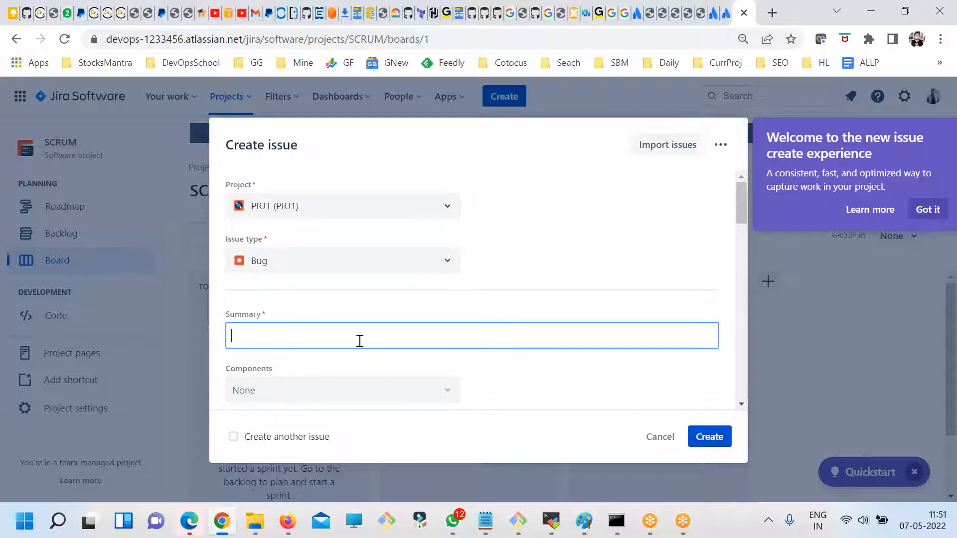
text(Homw)
key(ctrl+a)
text(D)
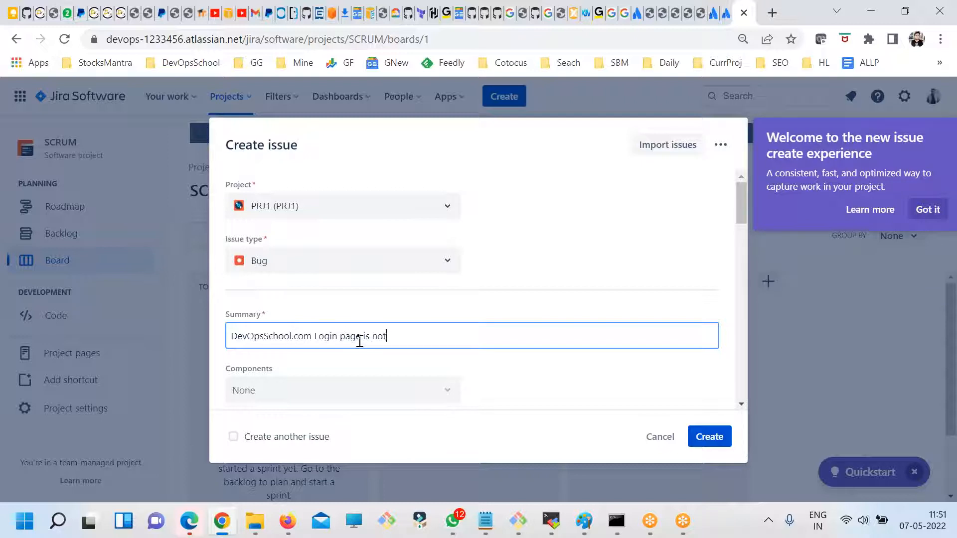
key(ctrl+a)
scroll(409, 377, down, 2)
click(396, 298)
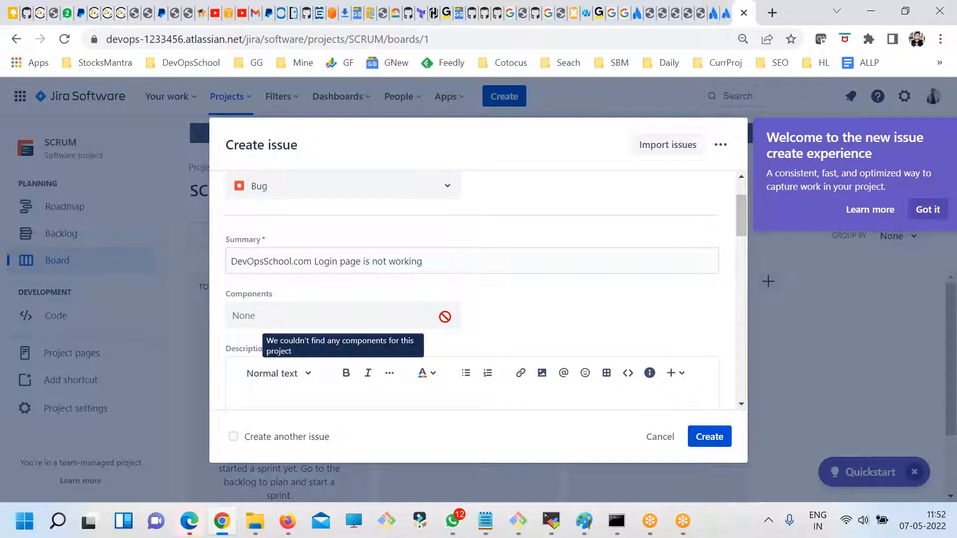
drag(229, 294, 289, 297)
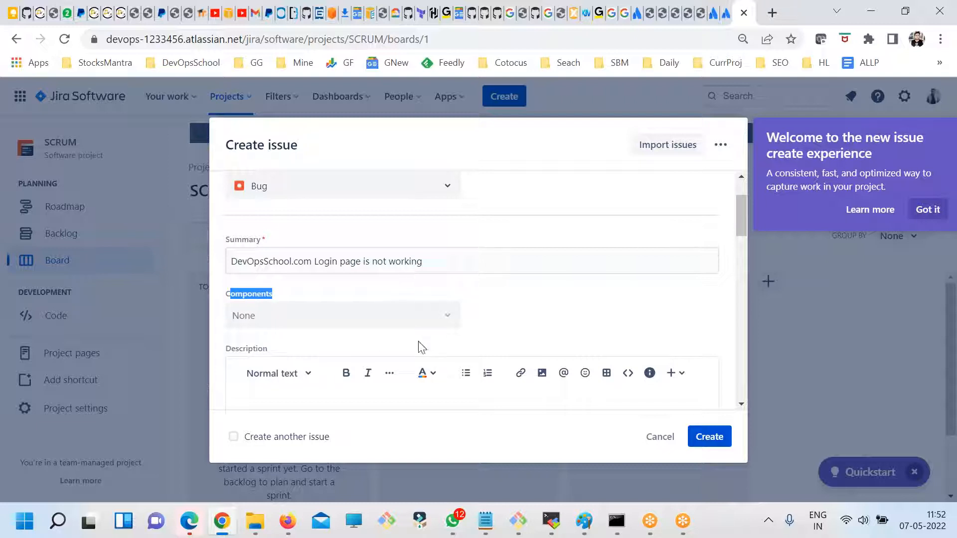
- Fill the bug's description with repeated copies of the summary text
scroll(442, 357, down, 3)
scroll(371, 319, up, 5)
triple_click(349, 336)
scroll(359, 401, down, 6)
scroll(348, 299, up, 3)
click(354, 361)
key(ctrl+v)
key(ctrl+v)
key(ctrl+v)
key(ctrl+v)
key(ctrl+v)
key(ctrl+v)
key(ctrl+v)
key(ctrl+v)
key(ctrl+v)
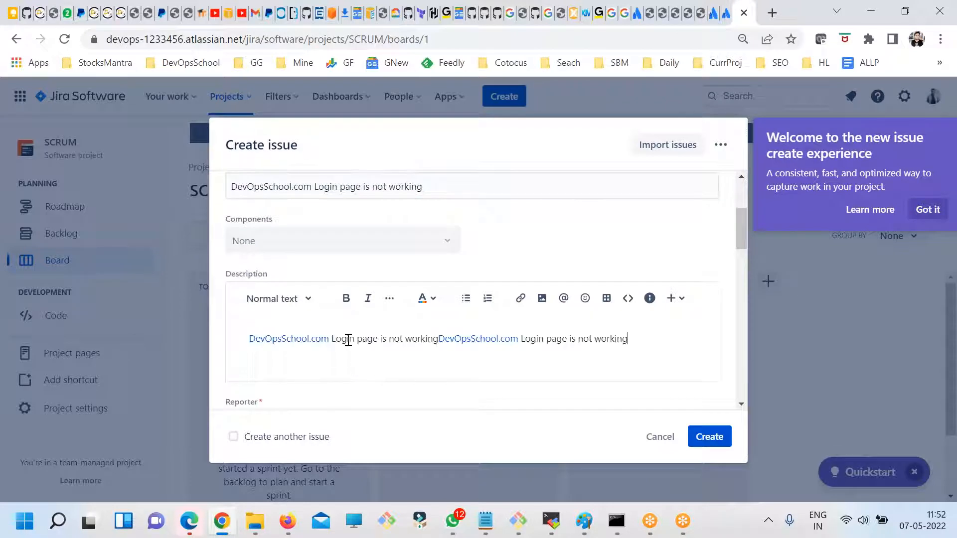
- Check the Reporter and Fix versions fields and set the bug's priority to High
scroll(445, 369, down, 3)
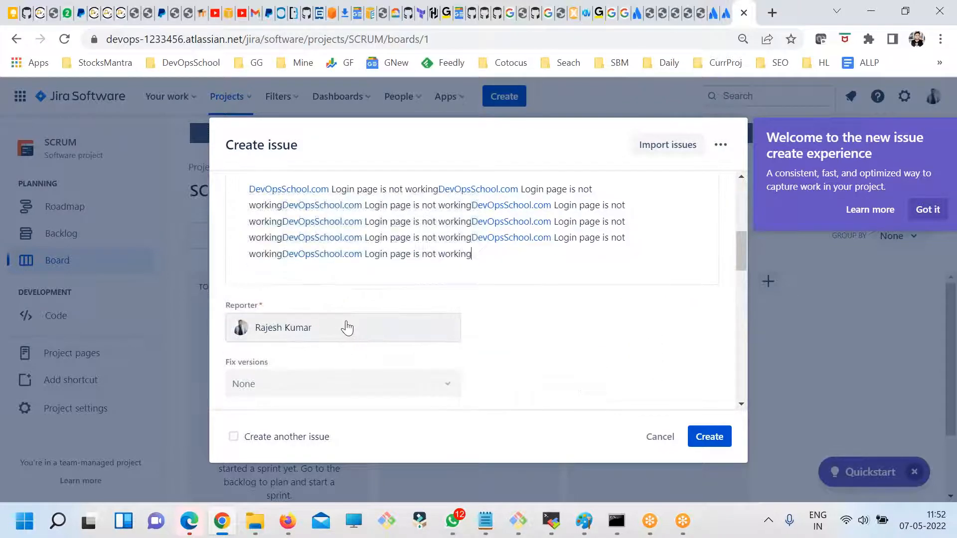
scroll(333, 344, down, 3)
scroll(316, 331, up, 2)
drag(269, 288, 236, 289)
click(240, 292)
mouse_move(278, 310)
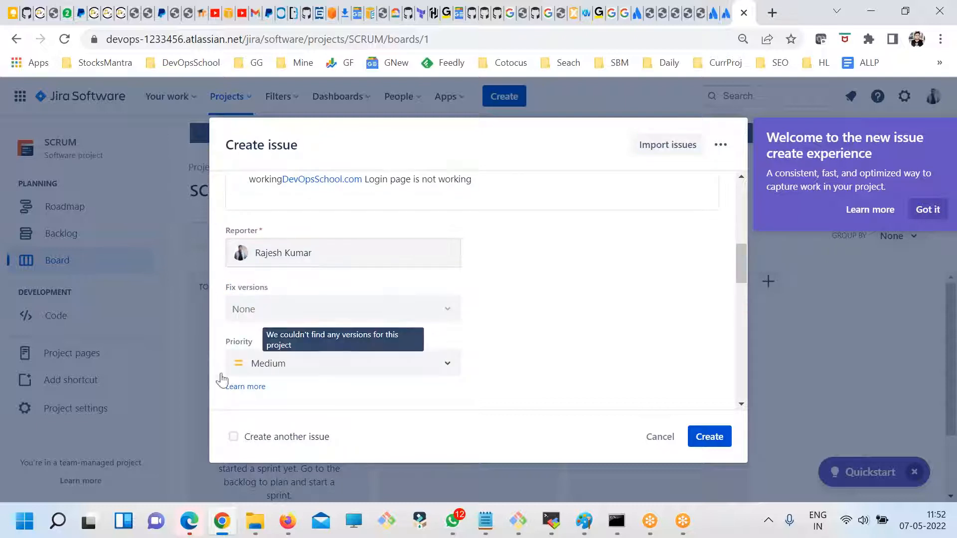
click(279, 369)
click(264, 420)
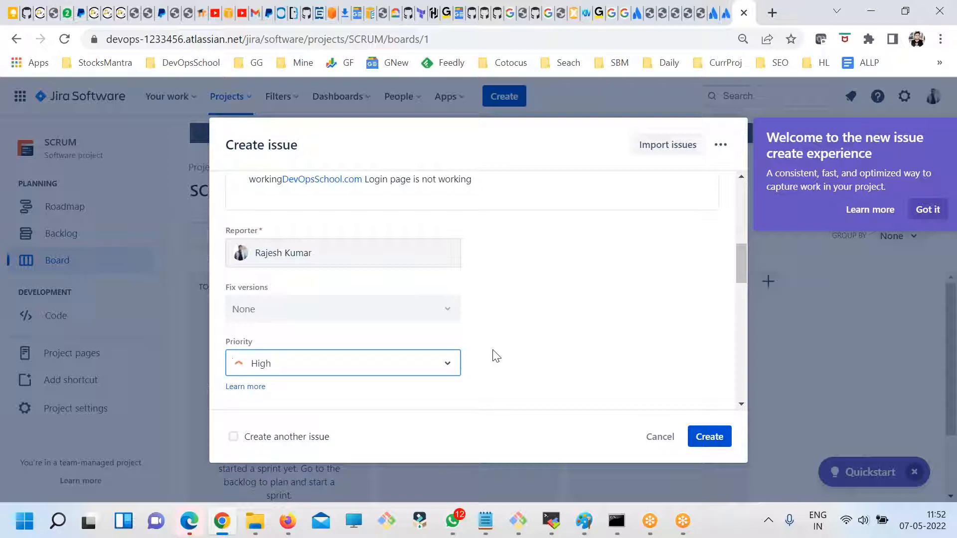
- Look through the remaining fields from Labels to Epic Link without filling them, and create the bug
scroll(502, 357, down, 5)
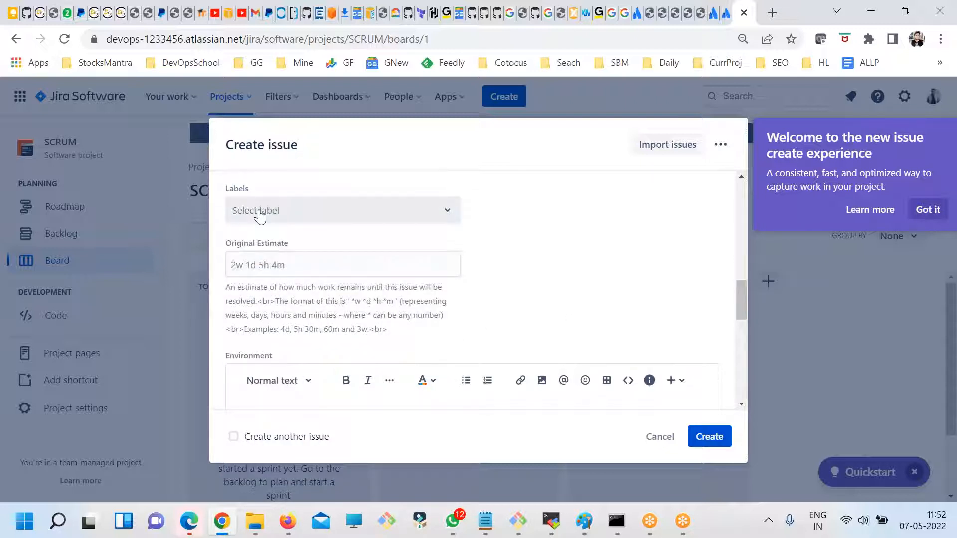
scroll(261, 276, down, 3)
click(255, 275)
scroll(277, 299, down, 3)
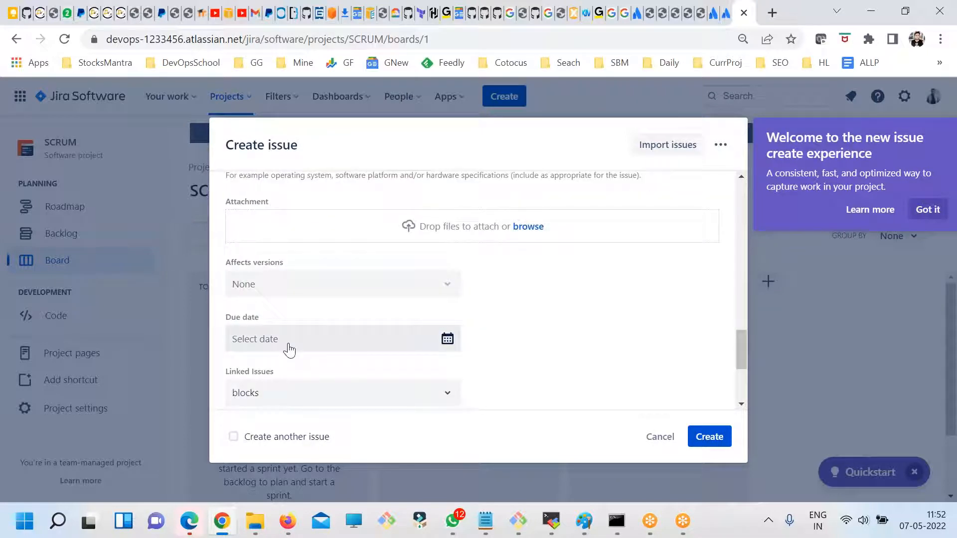
scroll(289, 350, down, 3)
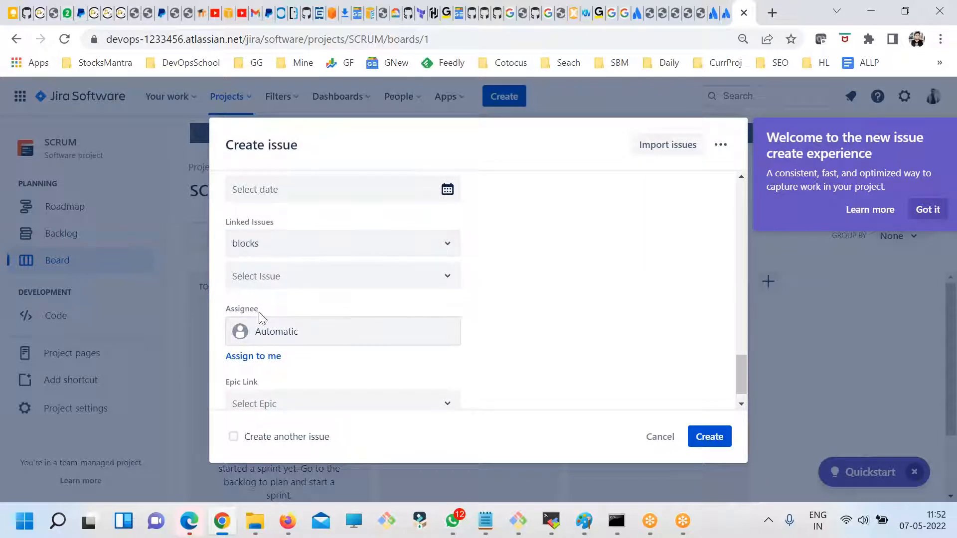
scroll(322, 364, down, 1)
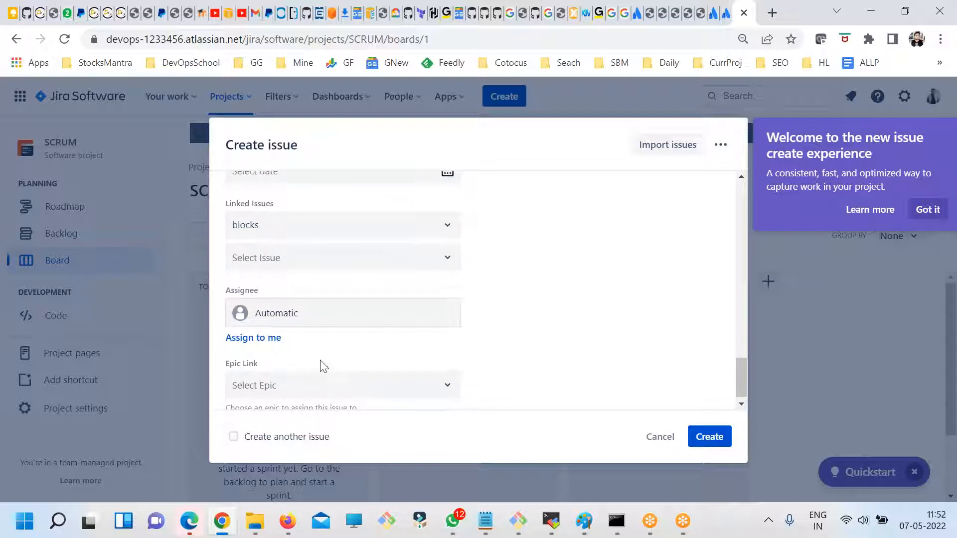
click(704, 441)
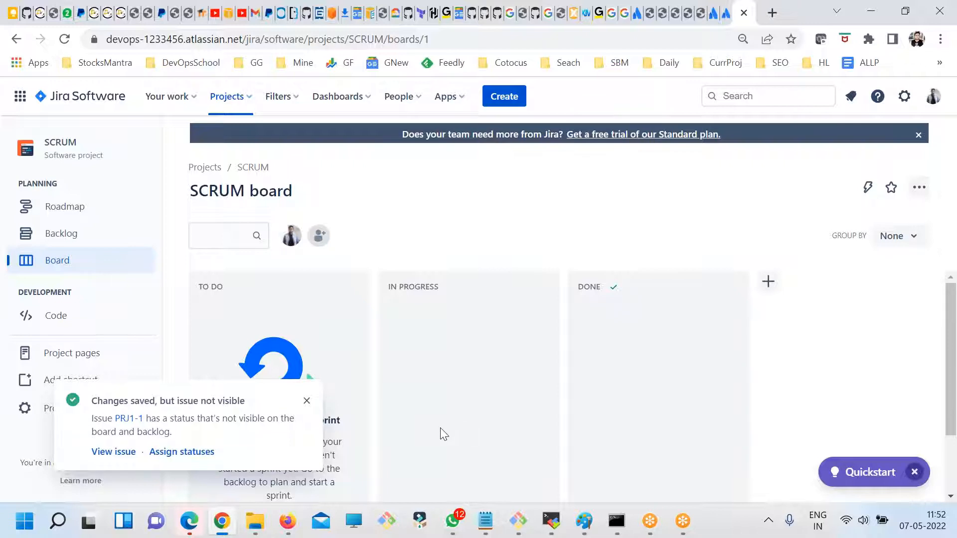
- Open the issues list of project PRJ1 and dismiss the saved-issue notification
click(171, 97)
click(216, 99)
click(252, 158)
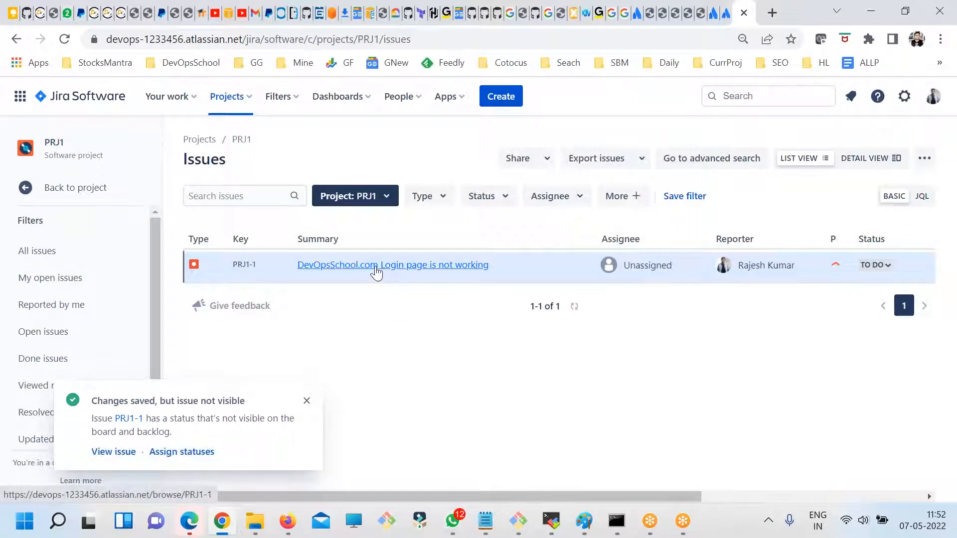
click(309, 403)
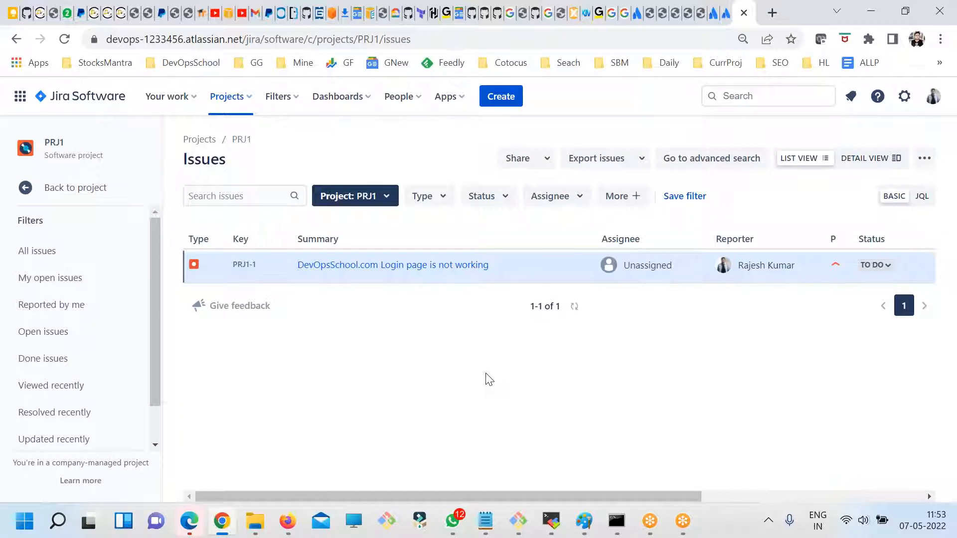
- Check the startup error page of the self-hosted Jira server and return to the PRJ1 issues list
click(723, 12)
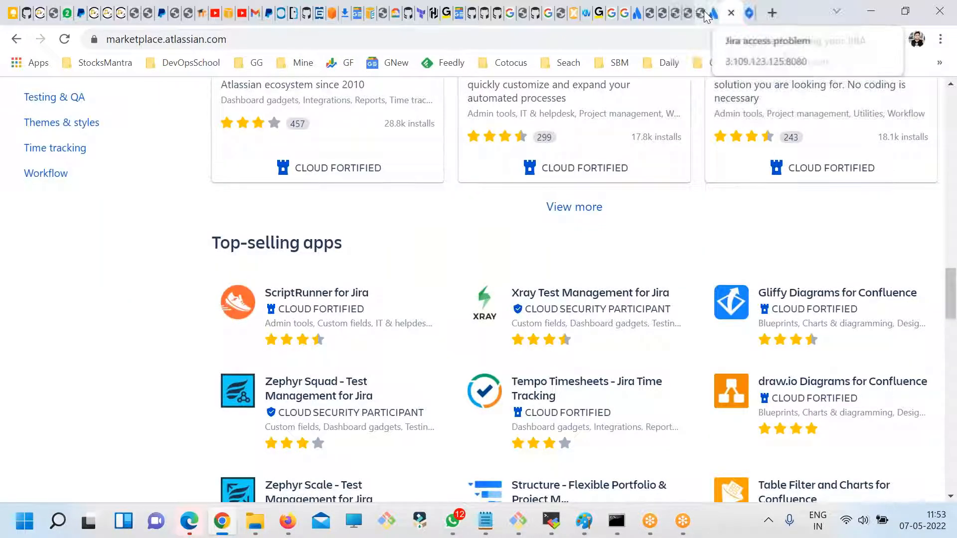
click(703, 12)
scroll(609, 294, down, 4)
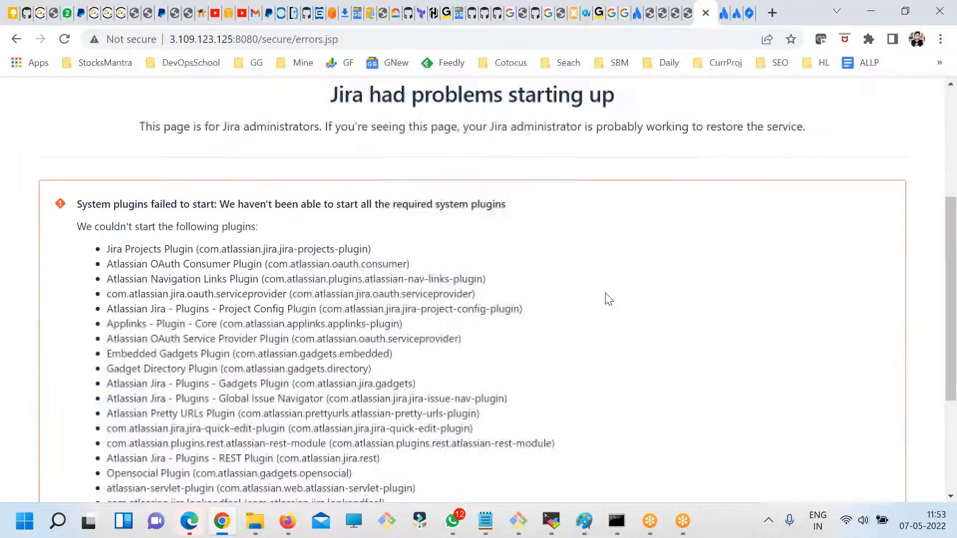
scroll(607, 299, up, 3)
click(749, 12)
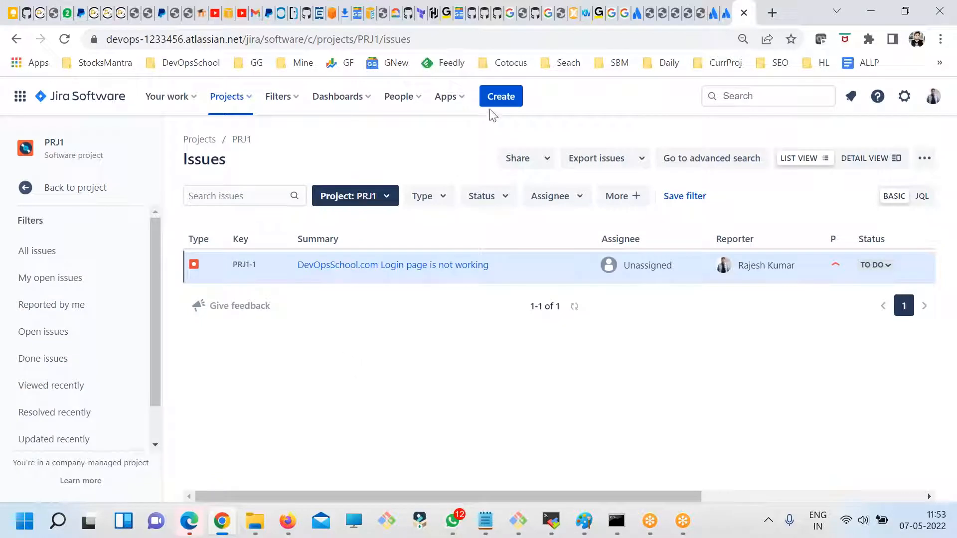
- Open a new issue form for PRJ1 and examine the Issue type field and its options
click(500, 97)
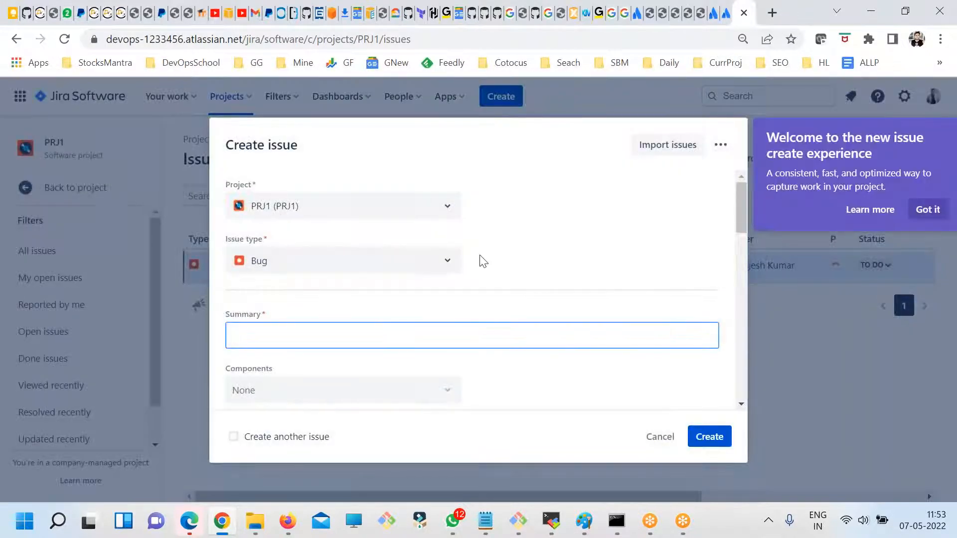
drag(227, 244, 268, 244)
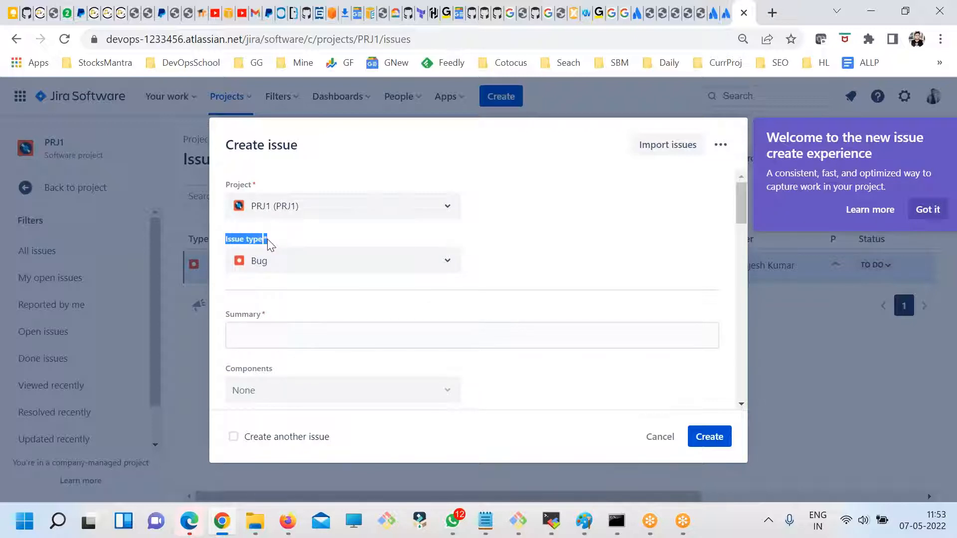
click(282, 262)
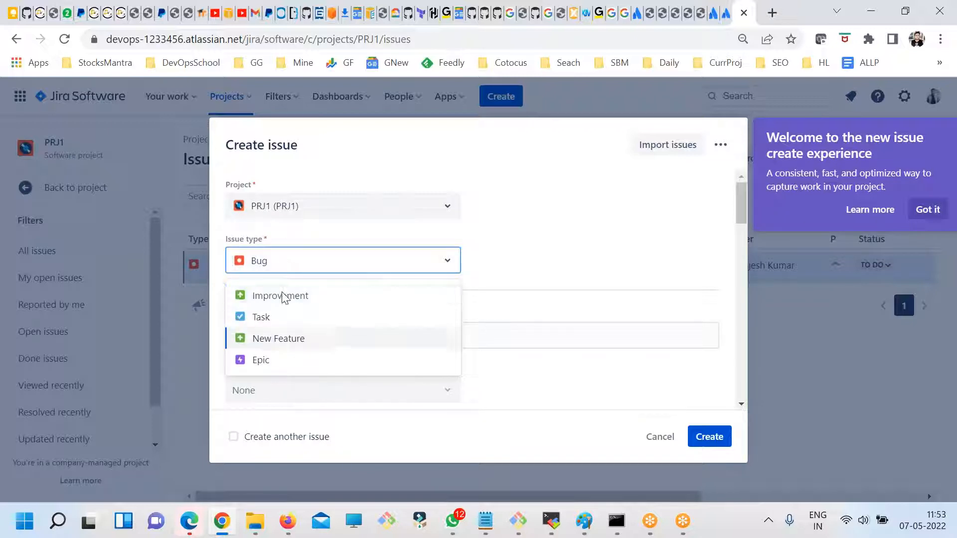
click(521, 252)
drag(292, 241, 209, 243)
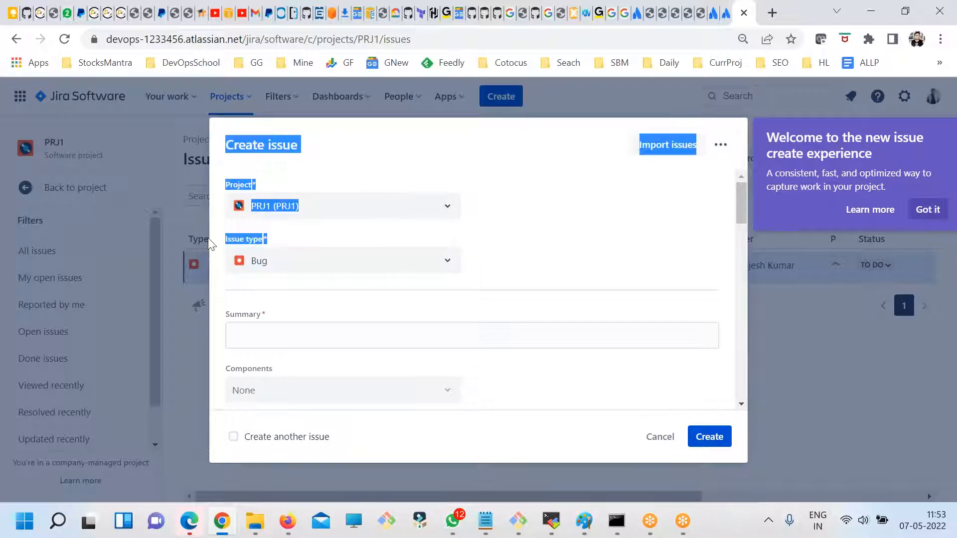
- Examine the form's Components, Fix versions, Priority, Original Estimate and Environment fields, then cancel the new issue
scroll(380, 289, down, 1)
drag(275, 296, 211, 291)
click(257, 319)
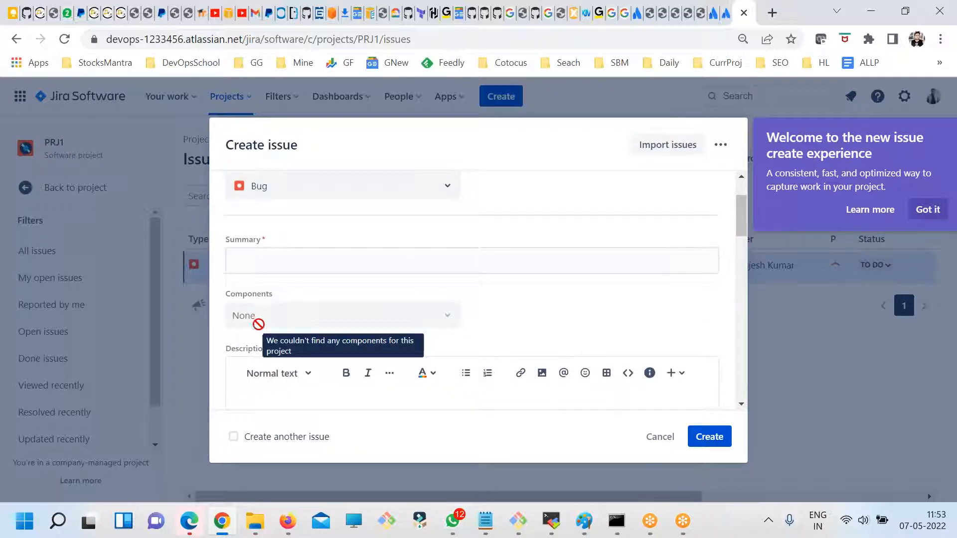
scroll(323, 328, down, 5)
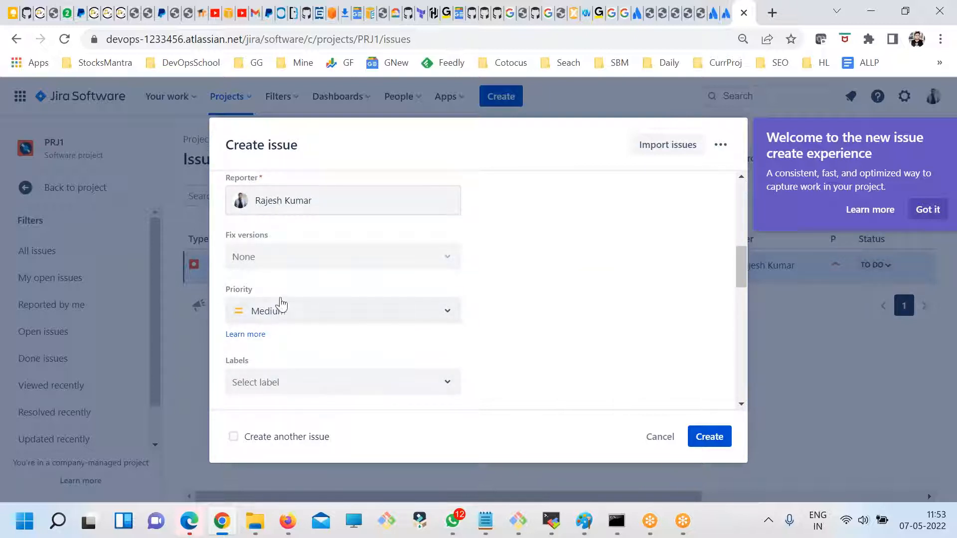
double_click(274, 257)
click(320, 261)
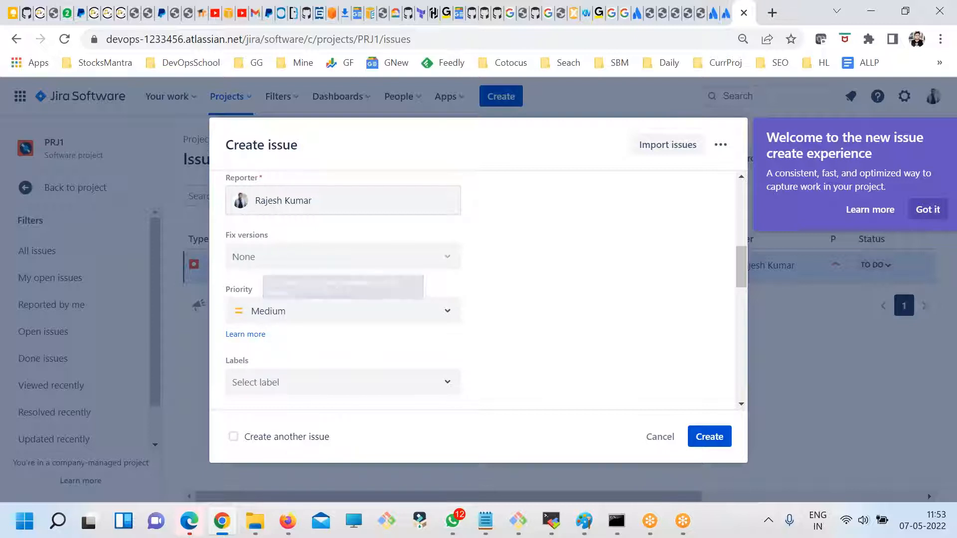
scroll(360, 325, down, 2)
scroll(359, 325, down, 4)
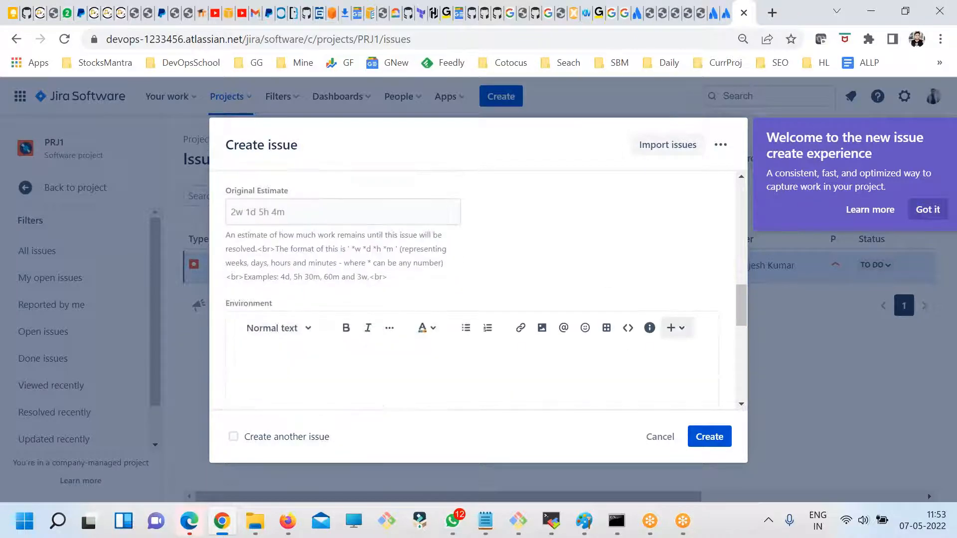
click(660, 437)
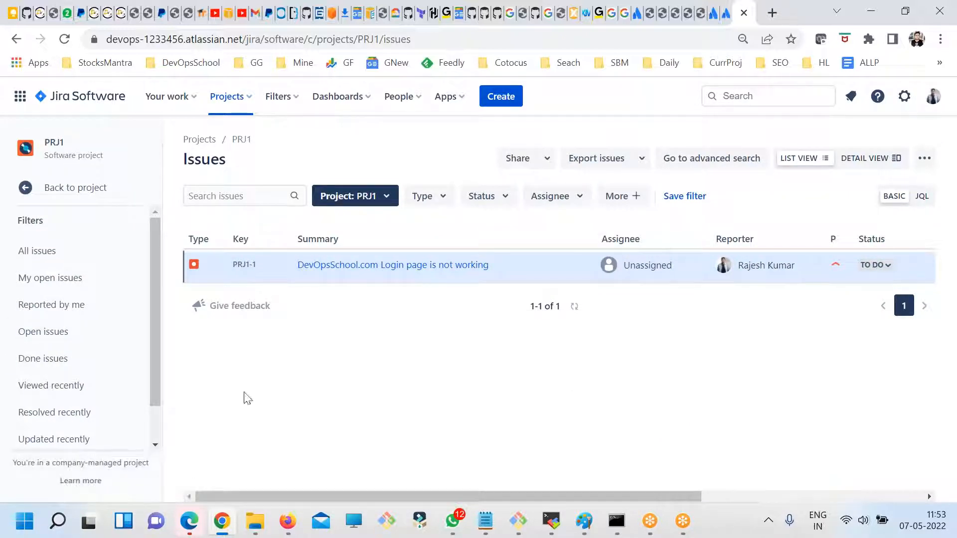
- Leave the issue filters for the PRJ1 project navigation and open the project's Components page
drag(155, 355, 154, 452)
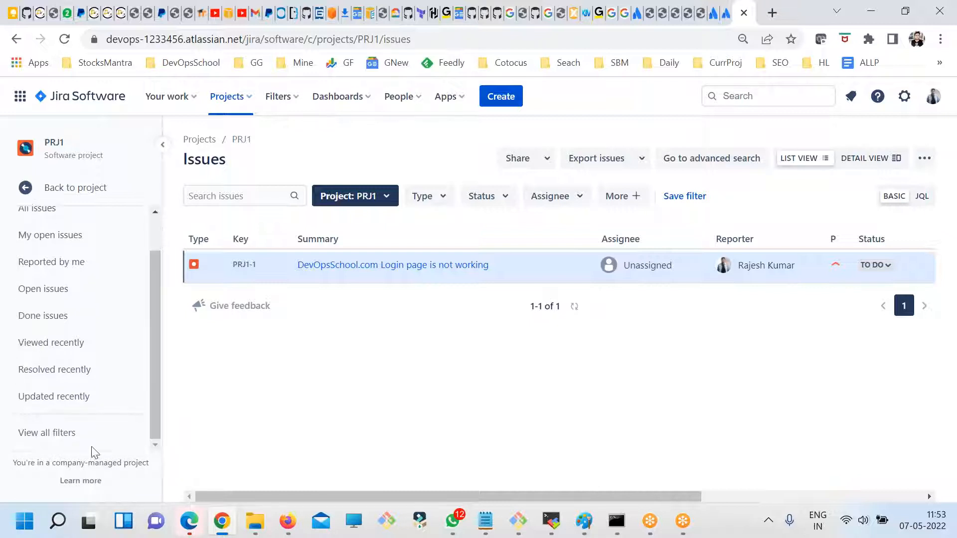
scroll(132, 367, up, 1)
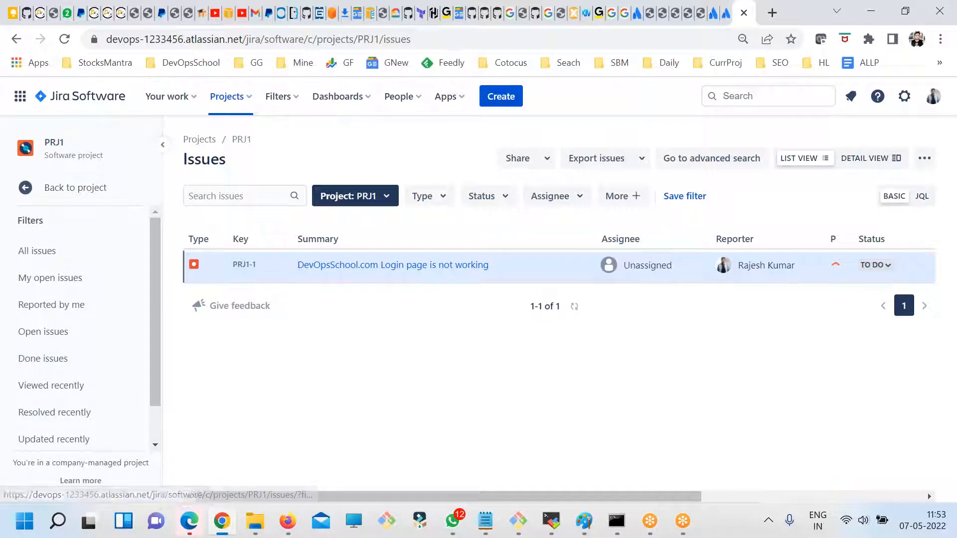
click(27, 188)
scroll(133, 368, down, 1)
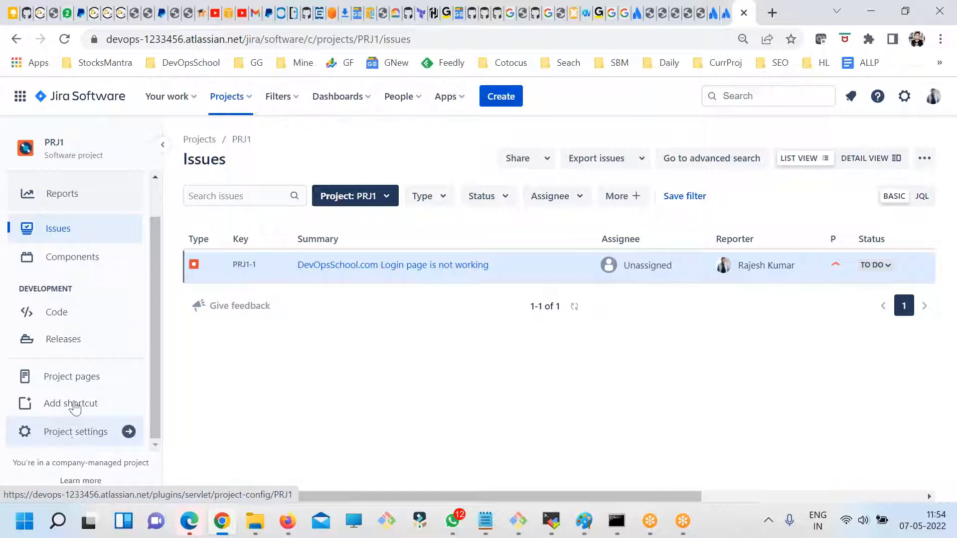
scroll(62, 339, up, 1)
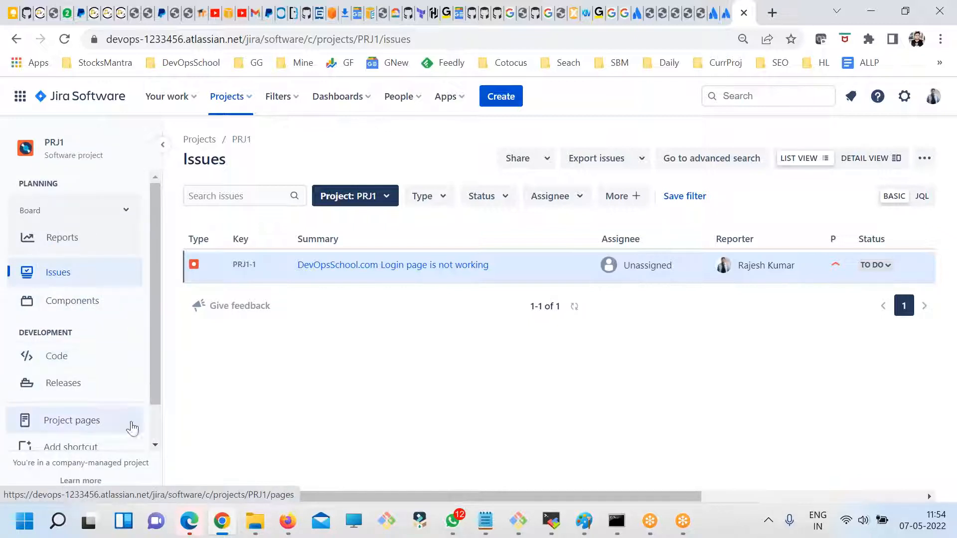
click(67, 302)
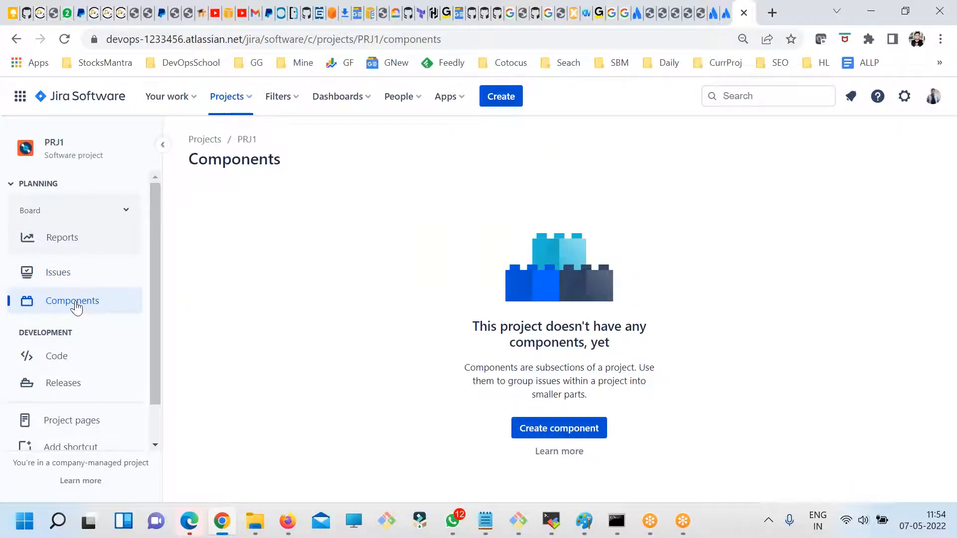
- Create a component named DevOpsSchool-Chat with the same text as its description
click(583, 428)
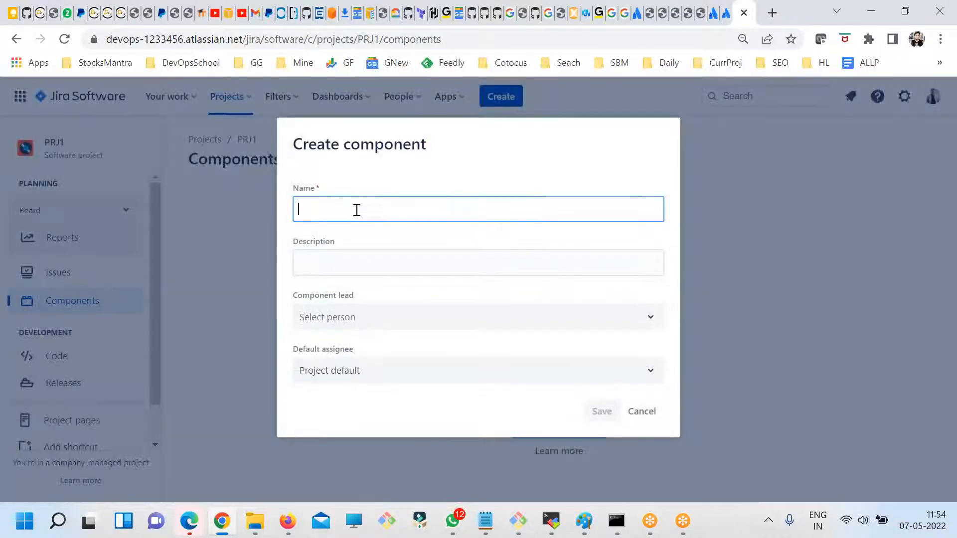
text(DevOpsSchool-Chat)
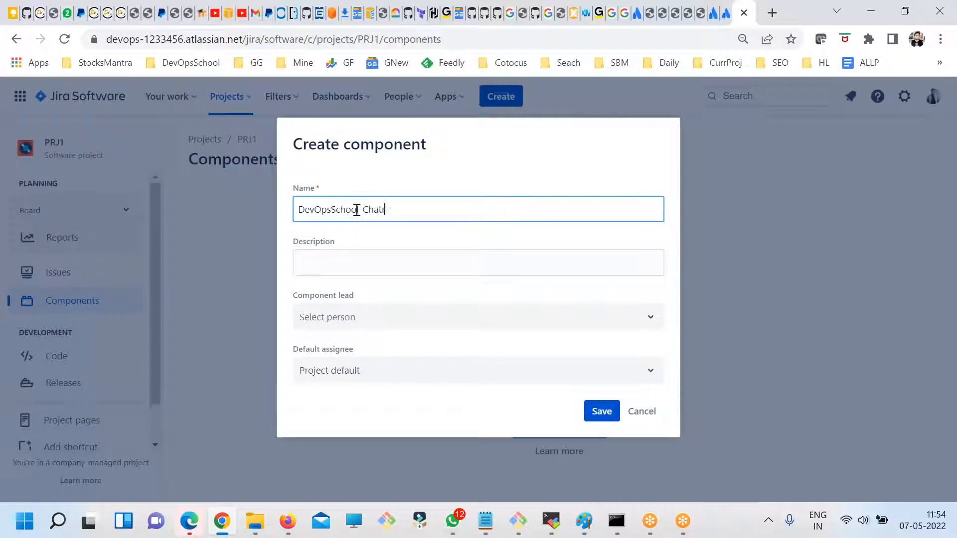
key(ctrl+a)
key(End)
key(BackSpace)
key(ctrl+a)
key(ctrl+c)
click(450, 269)
key(ctrl+v)
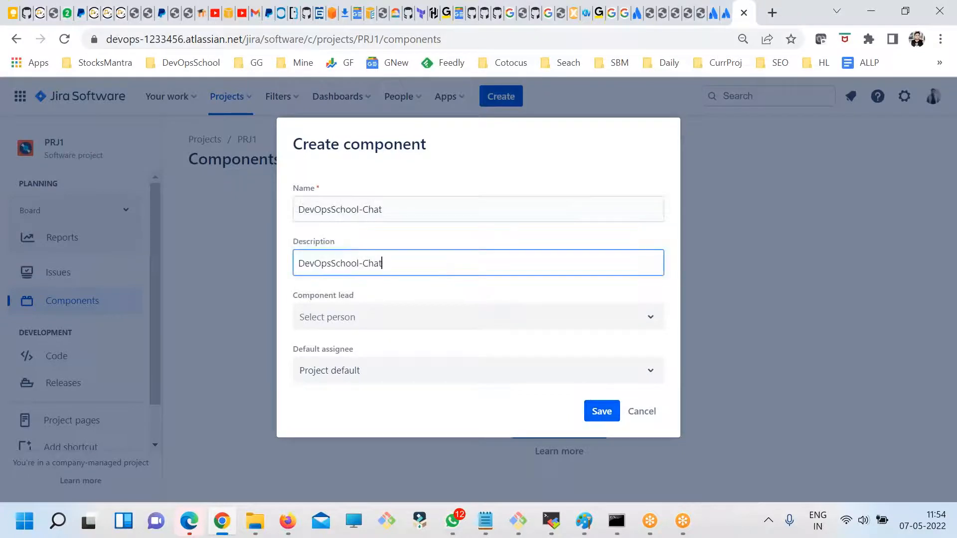
click(321, 322)
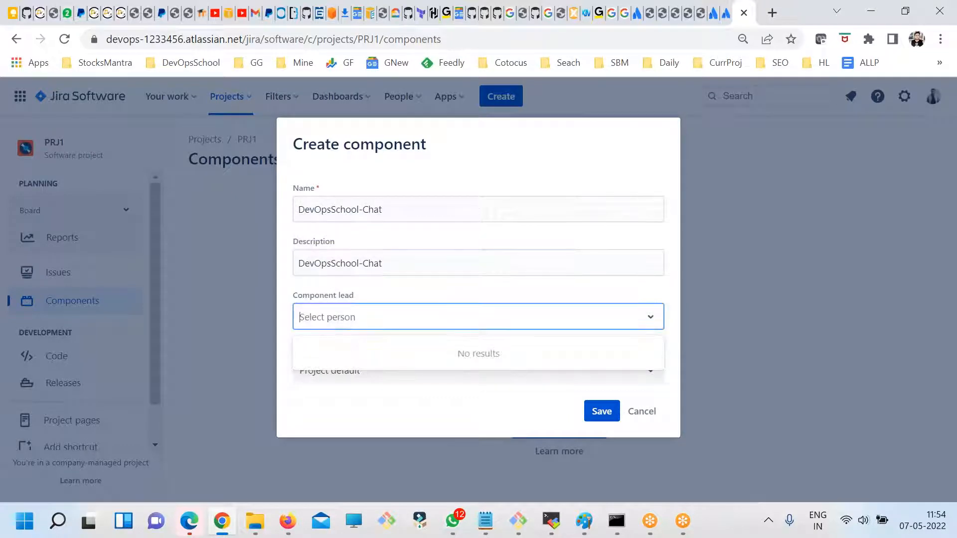
click(600, 411)
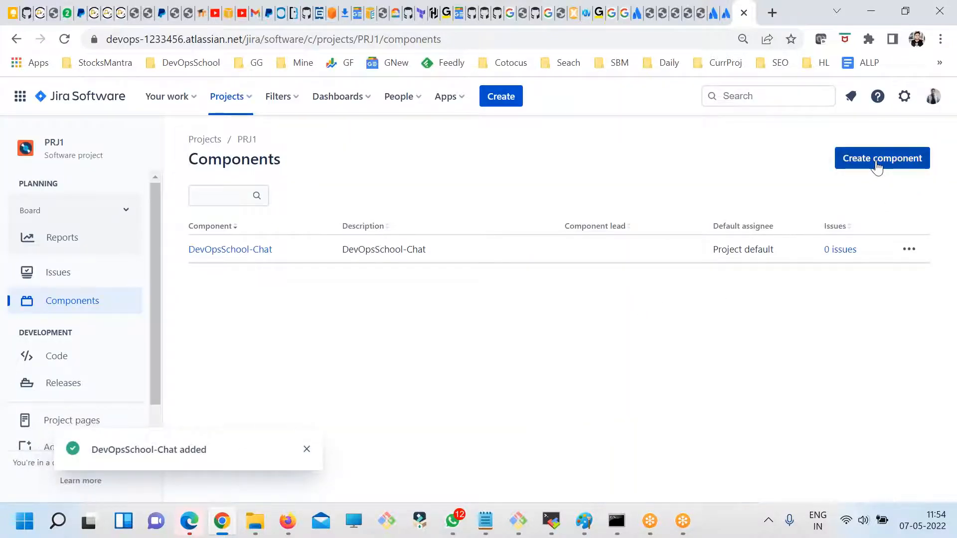
- Create a second component with DevOpsSchool-MAIL as both its name and description
click(876, 159)
key(ctrl+v)
double_click(376, 209)
text(M)
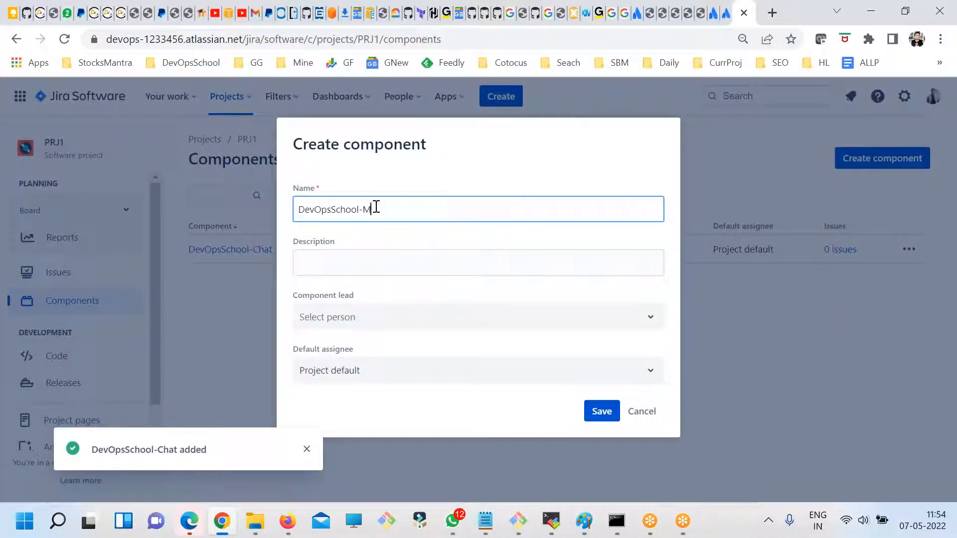
key(ctrl+a)
key(ctrl+c)
key(Tab)
key(ctrl+v)
click(601, 412)
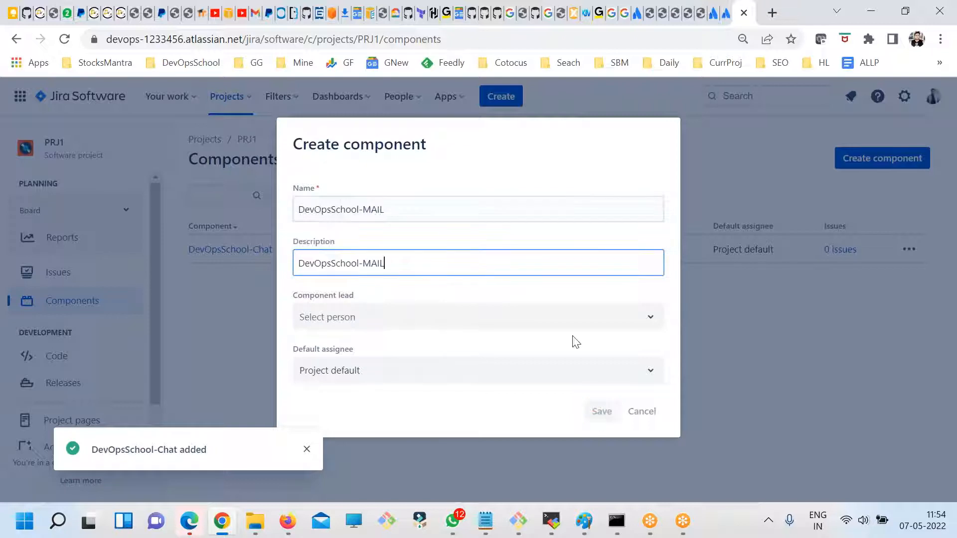
- Create a third component with DevOpsSchool-BACKEND as both its name and description
click(846, 166)
key(ctrl+v)
key(BackSpace)
key(BackSpace)
key(BackSpace)
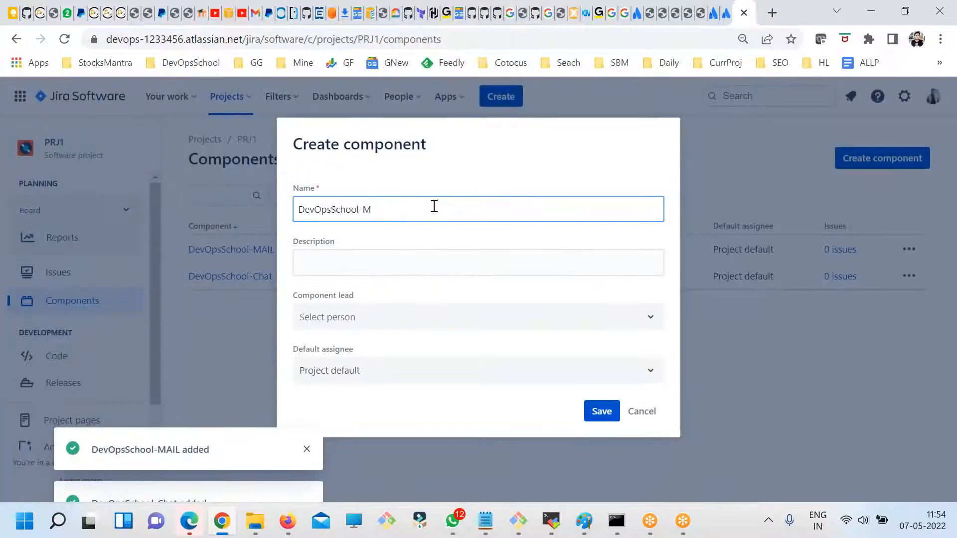
text(BACKEND)
key(ctrl+a)
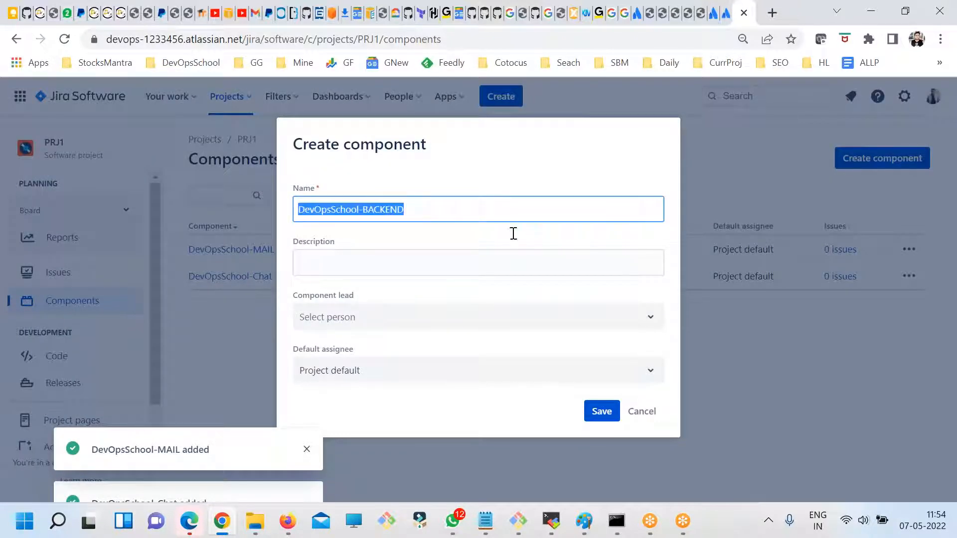
key(ctrl+c)
key(Tab)
key(ctrl+v)
click(609, 413)
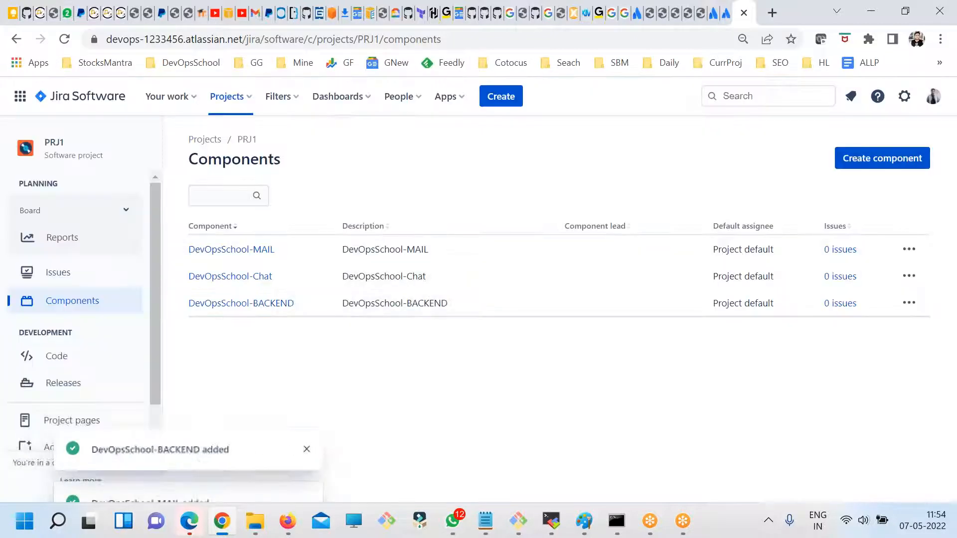
- Check the Components options in a new issue form, then cancel the form
click(496, 97)
scroll(329, 301, down, 3)
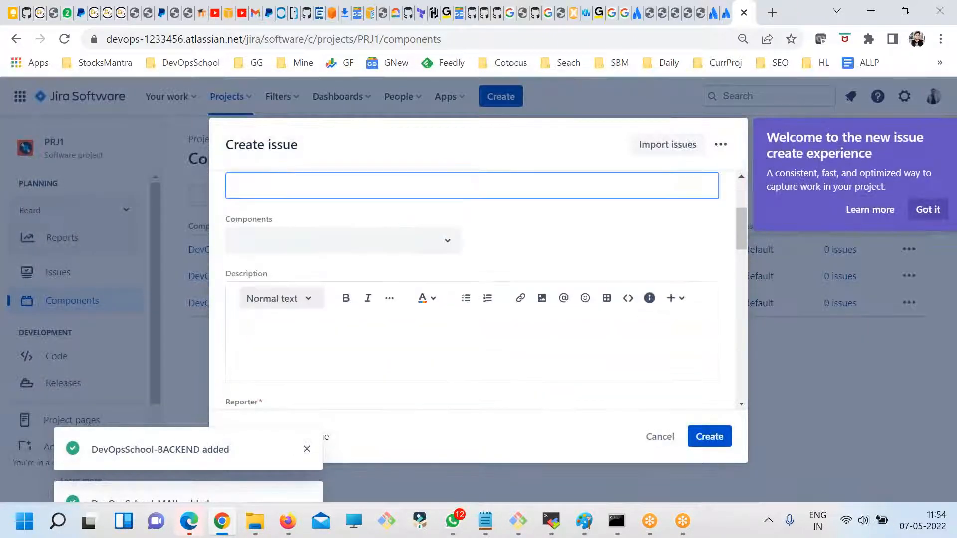
click(311, 244)
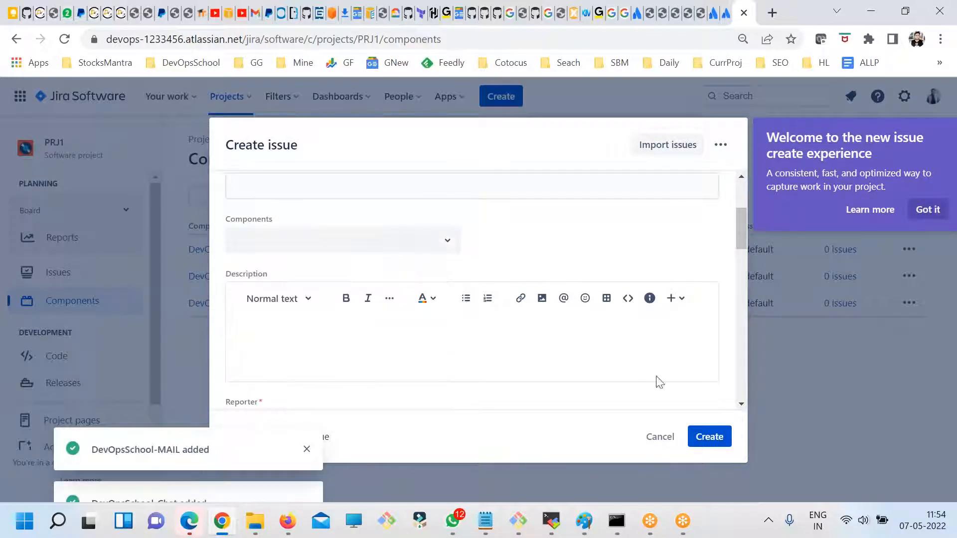
click(660, 437)
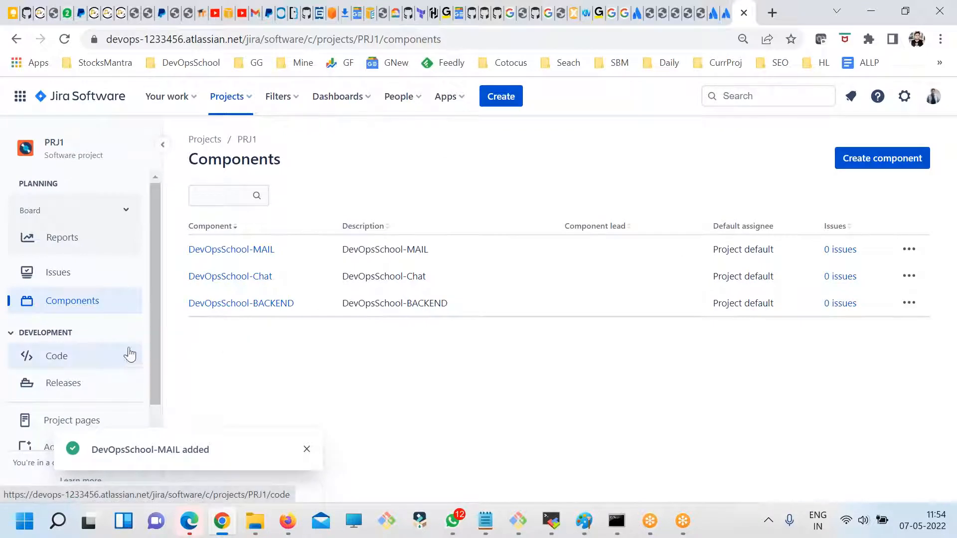
- Open the PRJ1 Releases page and create a version named DevOpsSchool 1.0
scroll(127, 356, down, 1)
click(69, 344)
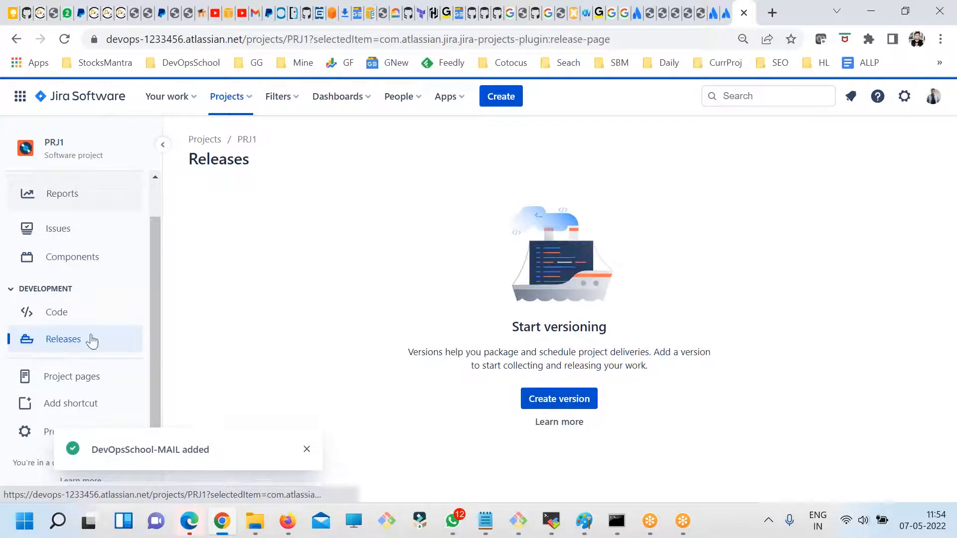
click(558, 399)
text(DevOpsSchool 1.0)
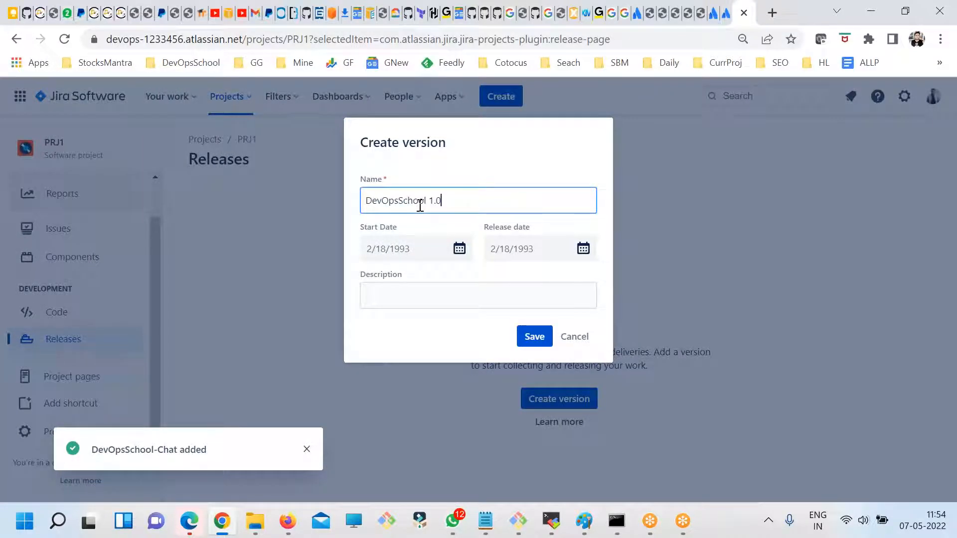
key(ctrl+a)
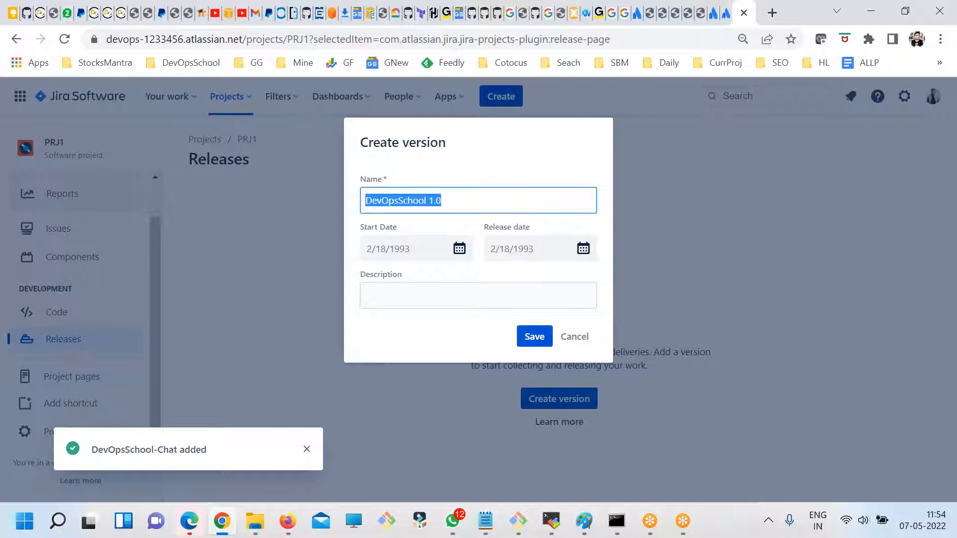
click(546, 336)
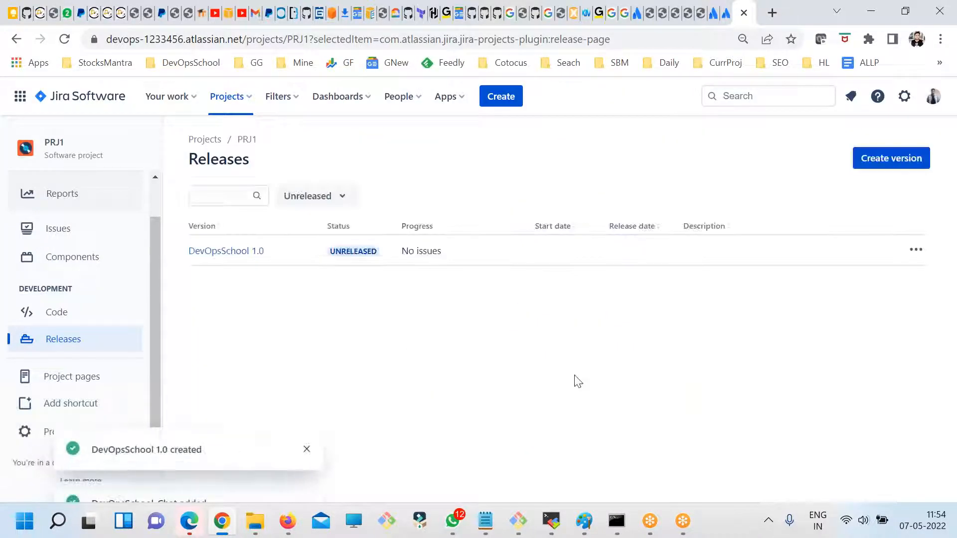
- Create another version named DevOpsSchool 2.0, leaving its dates and description empty
click(875, 163)
key(ctrl+v)
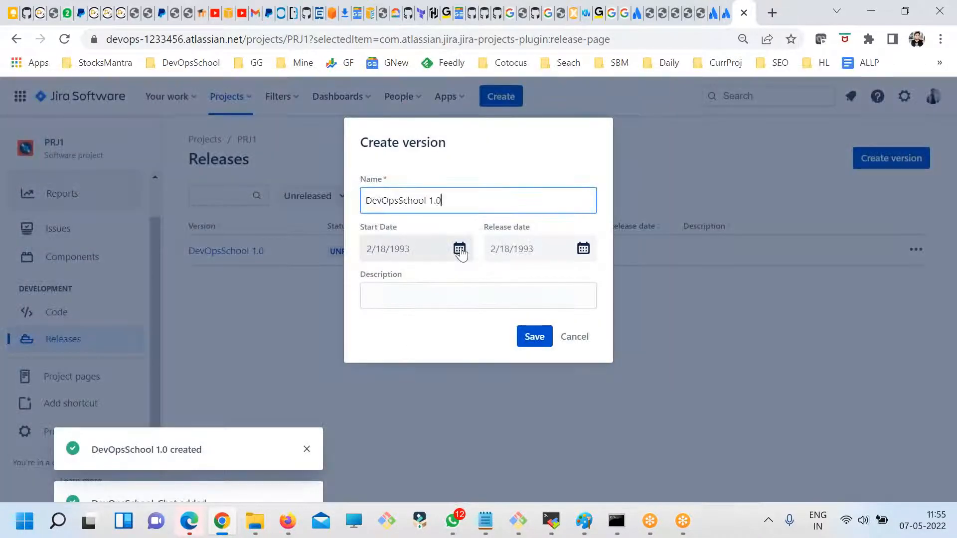
key(ctrl+a)
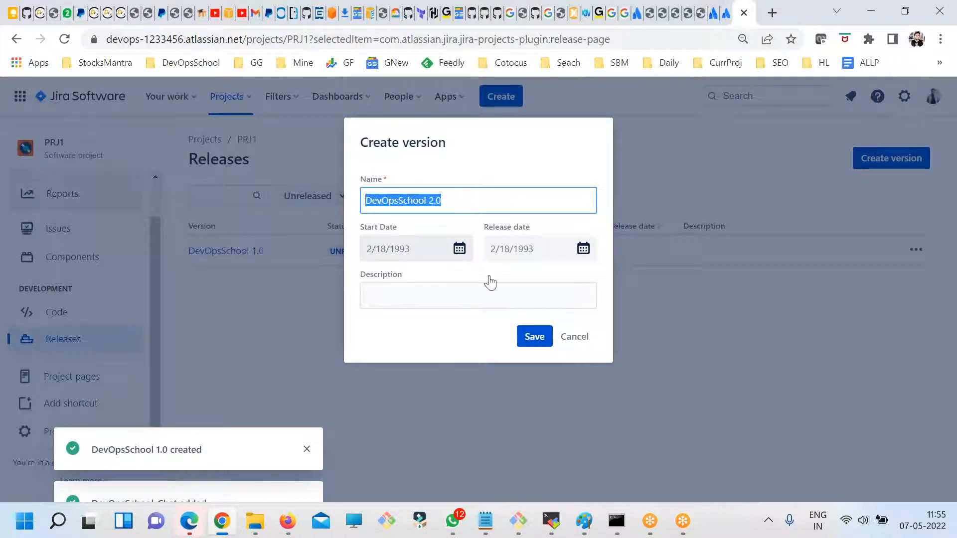
click(533, 335)
- Add a version named DevOpsSchool 3.0 to the project's releases
click(869, 158)
key(ctrl+v)
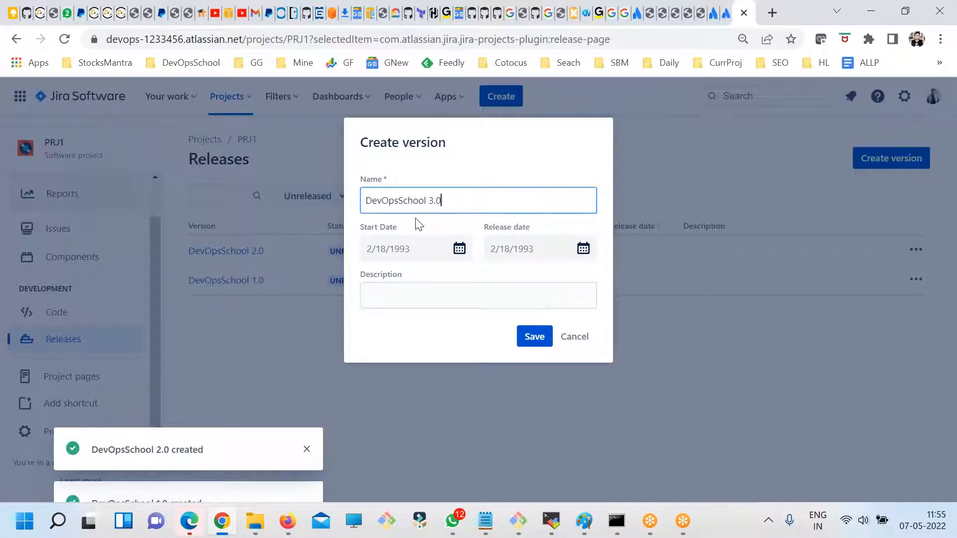
key(ctrl+a)
click(534, 337)
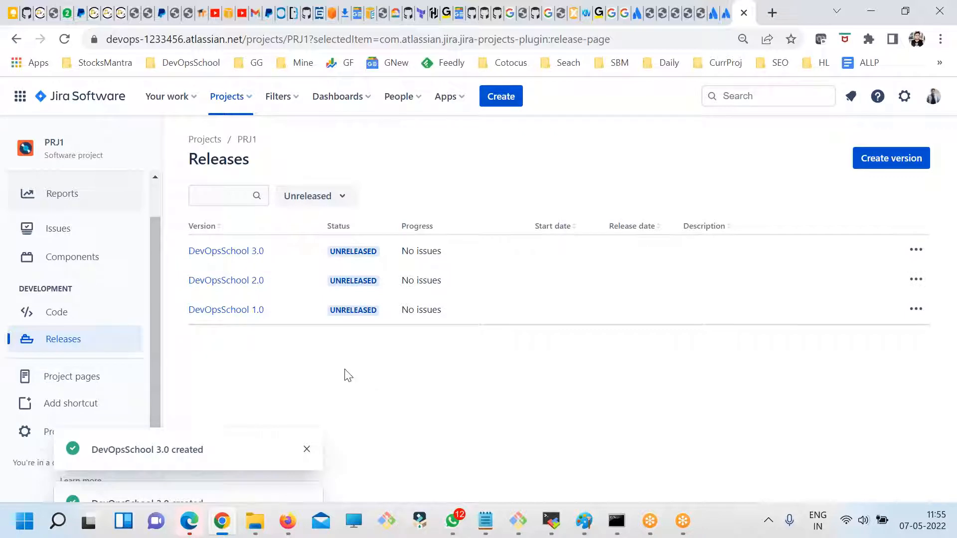
- Examine the Components and Fix versions options in a new issue form, then cancel the form
click(488, 100)
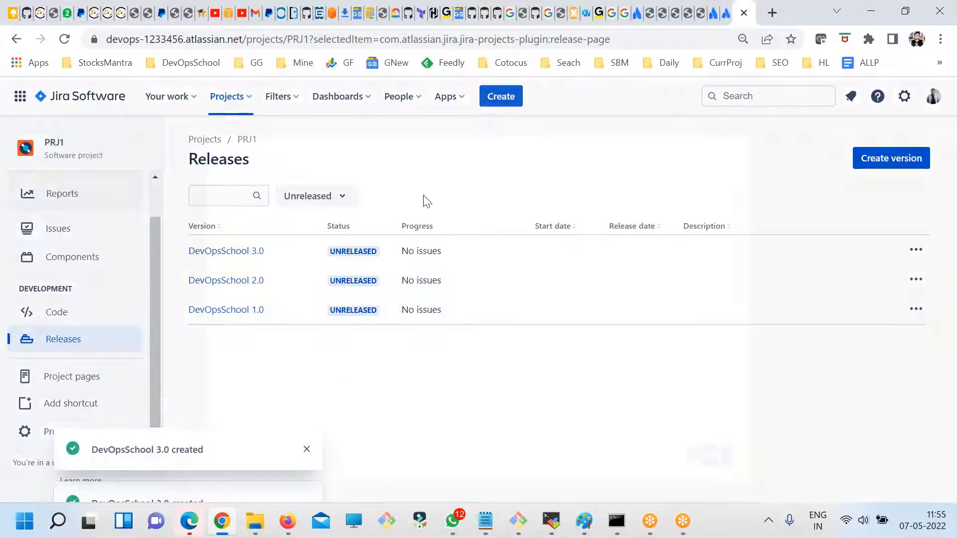
scroll(346, 297, down, 3)
scroll(347, 298, down, 1)
scroll(282, 224, up, 1)
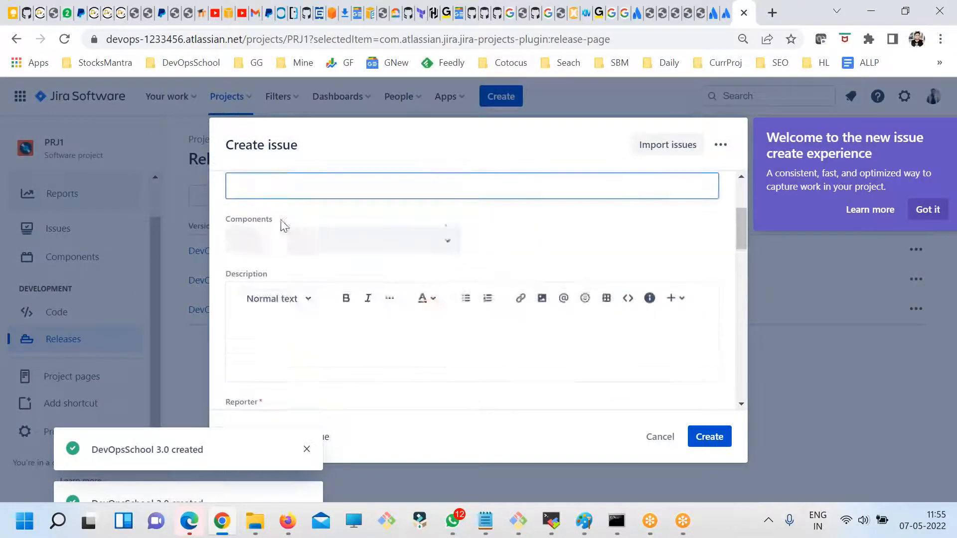
click(261, 244)
click(547, 218)
scroll(425, 301, down, 5)
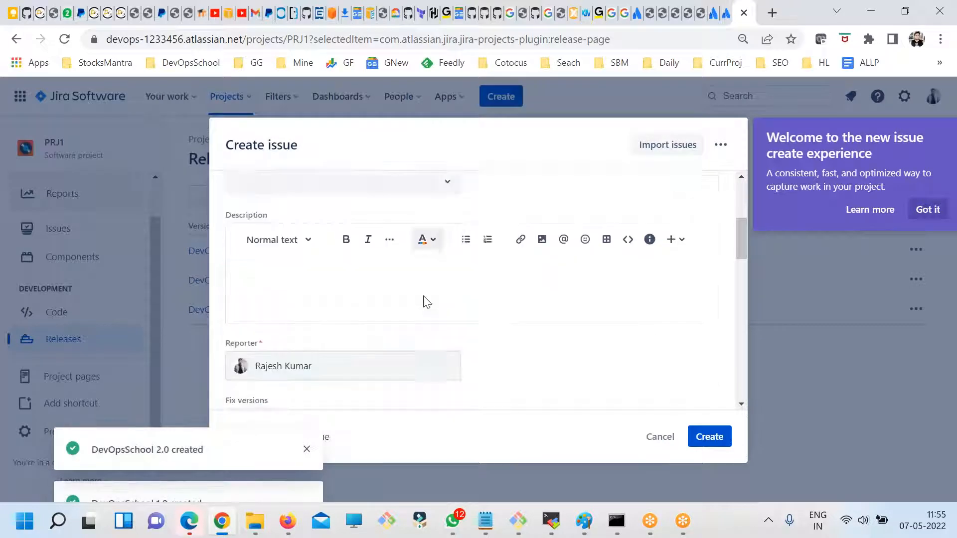
click(310, 258)
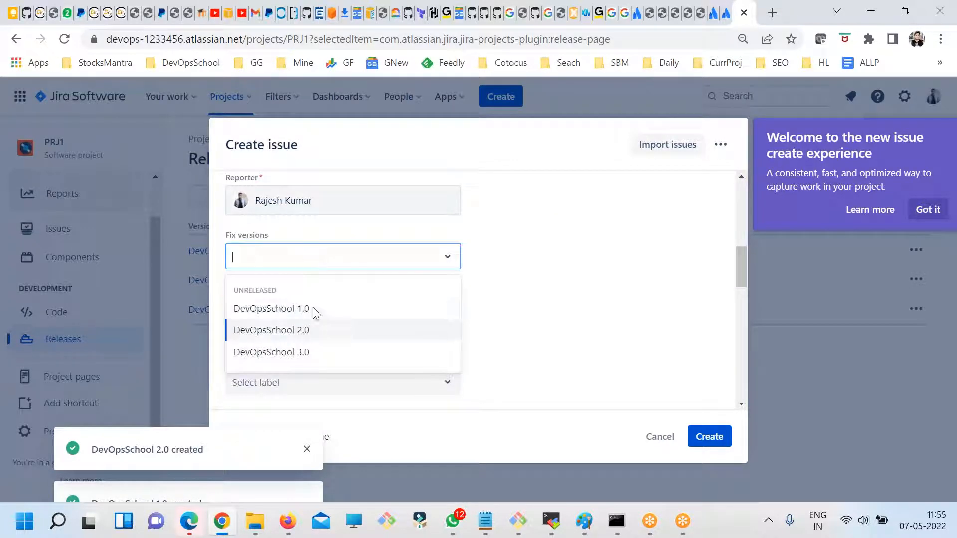
click(659, 435)
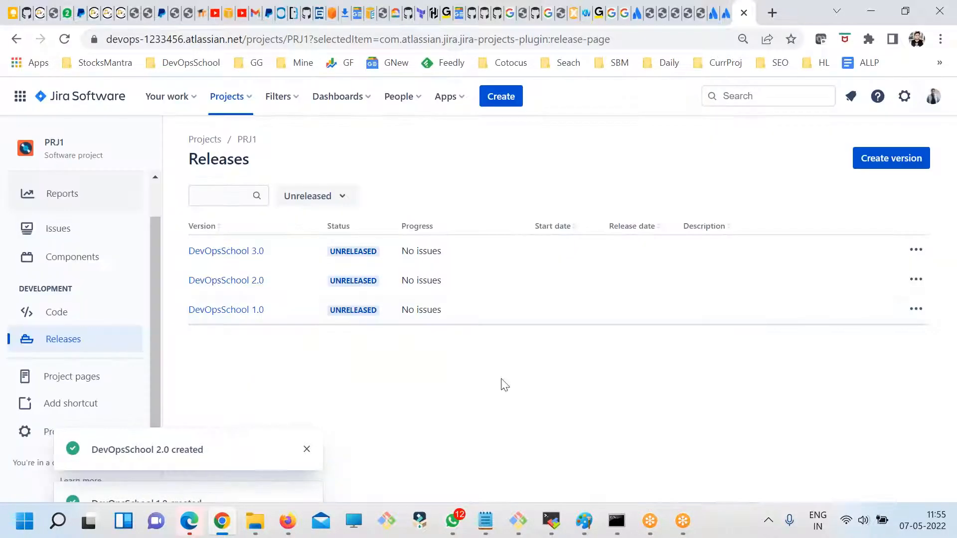
- Revisit the Components page, then return to the PRJ1 issues list and look through its issue filters
click(71, 264)
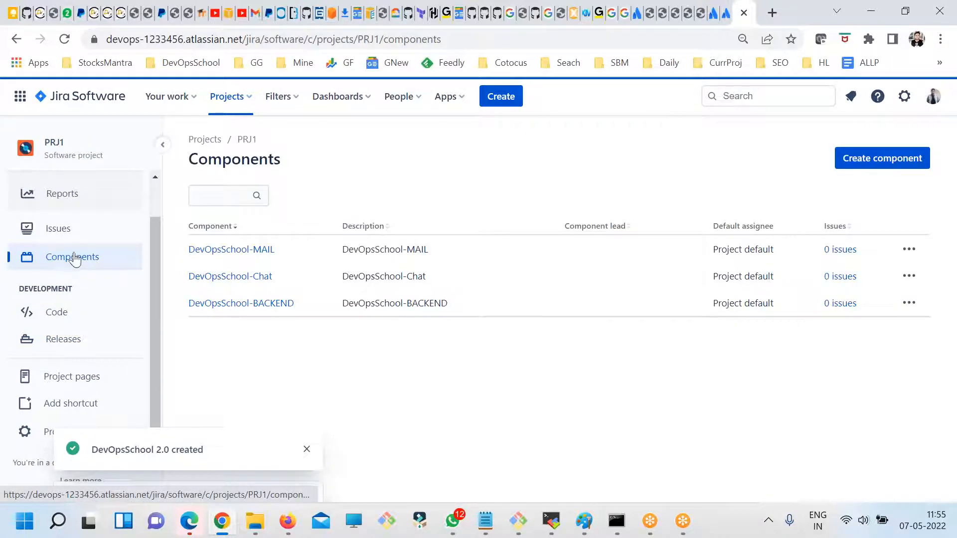
click(62, 231)
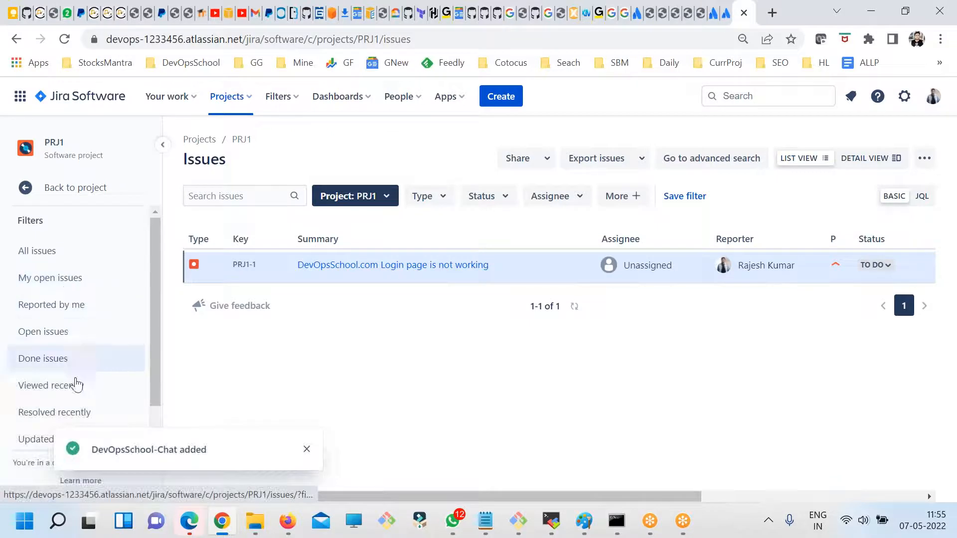
click(307, 450)
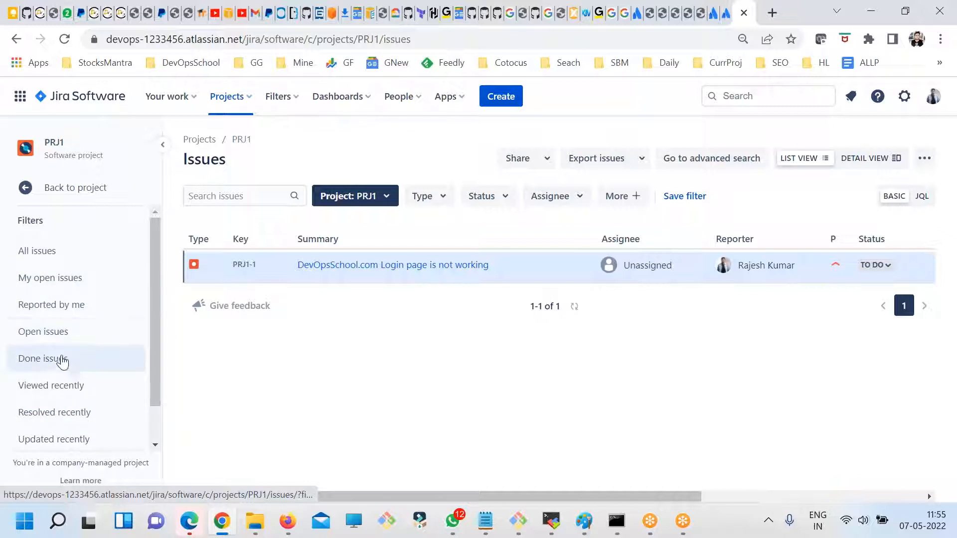
scroll(59, 366, down, 2)
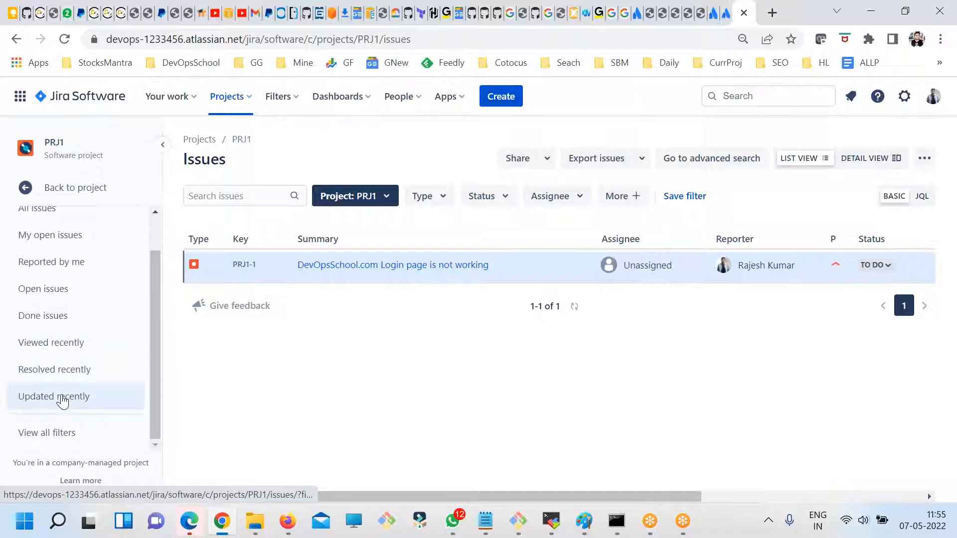
- Look through the PRJ1 issue filters from All issues to Updated recently, then return to the project's main navigation
scroll(60, 398, up, 2)
scroll(67, 299, down, 2)
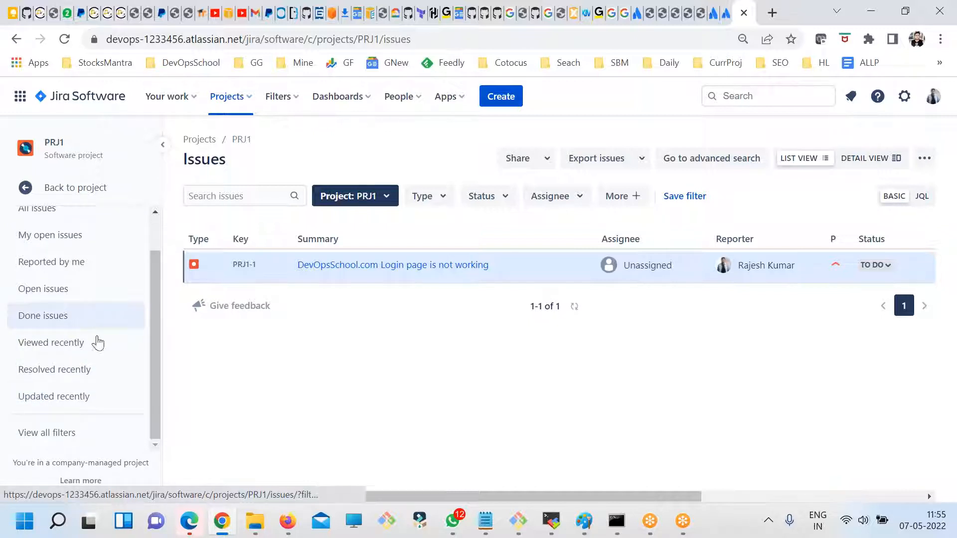
scroll(96, 341, up, 2)
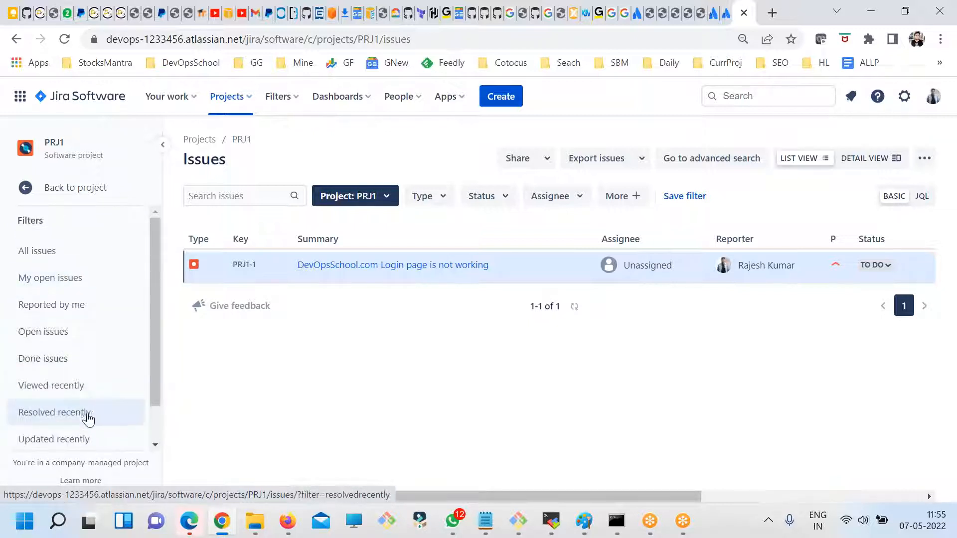
scroll(82, 329, down, 2)
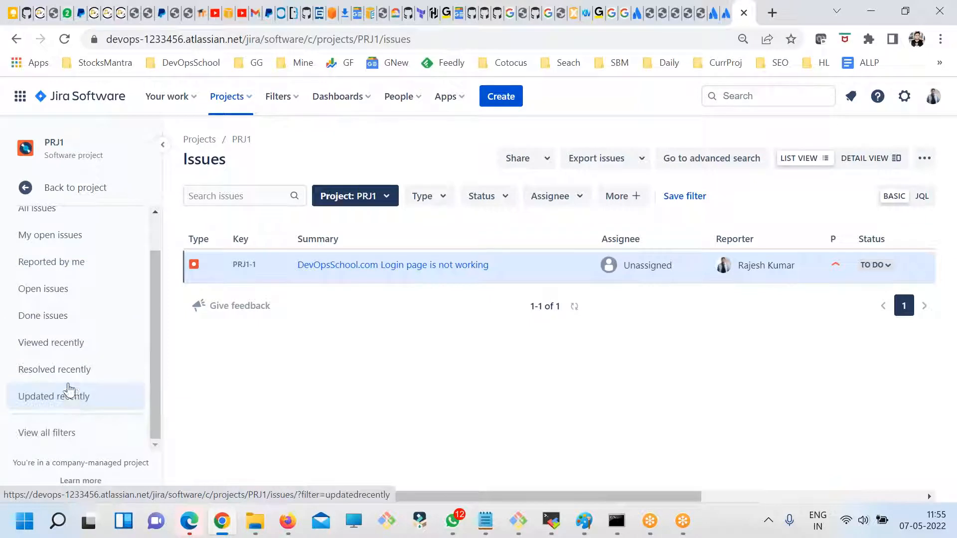
scroll(71, 384, up, 2)
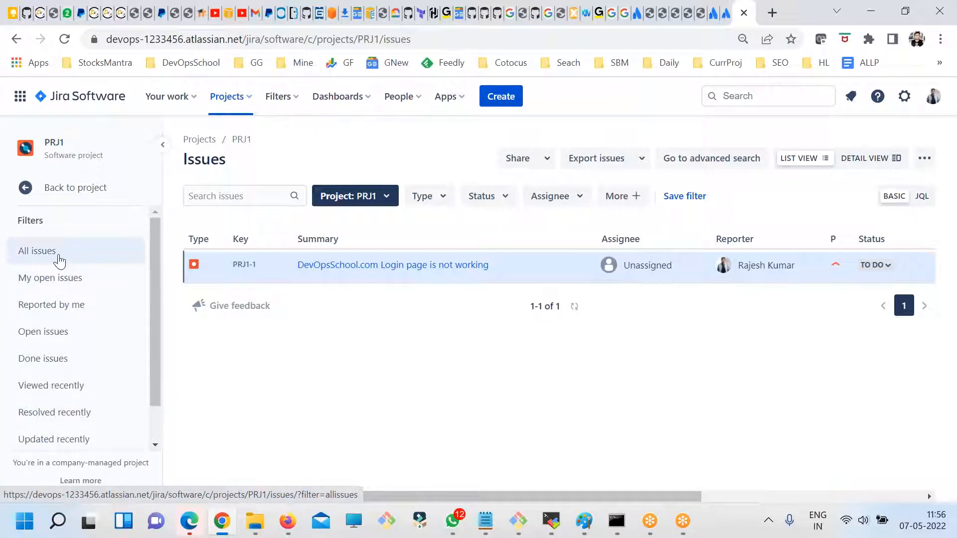
scroll(82, 368, down, 2)
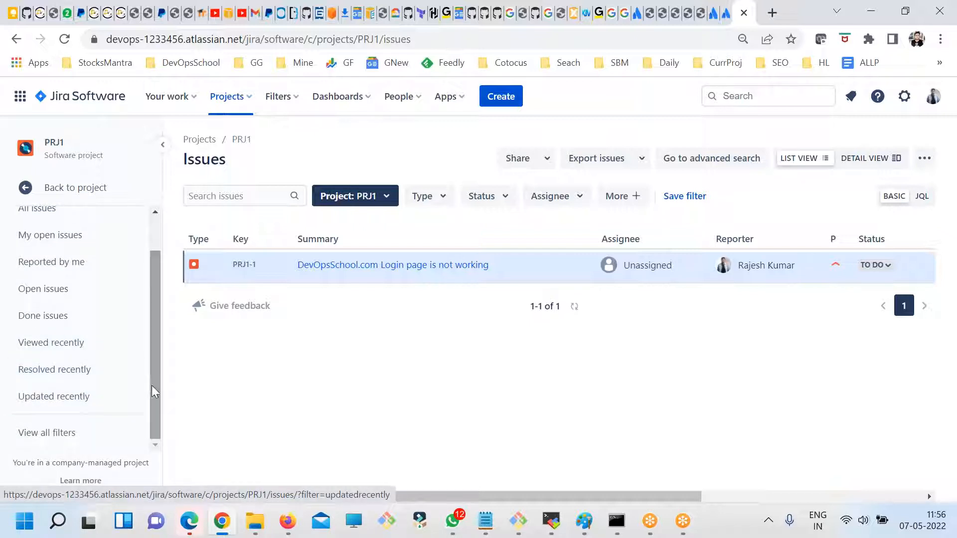
scroll(155, 391, up, 2)
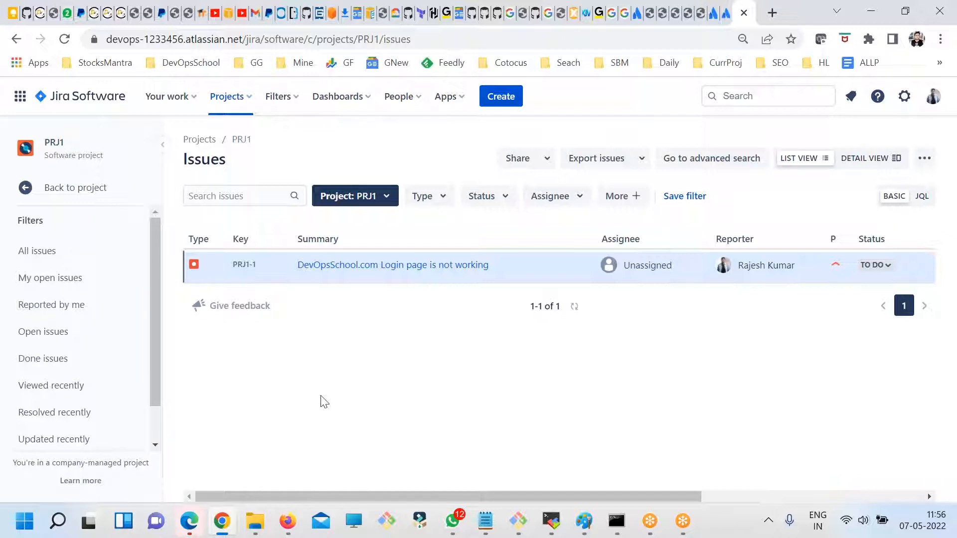
click(68, 188)
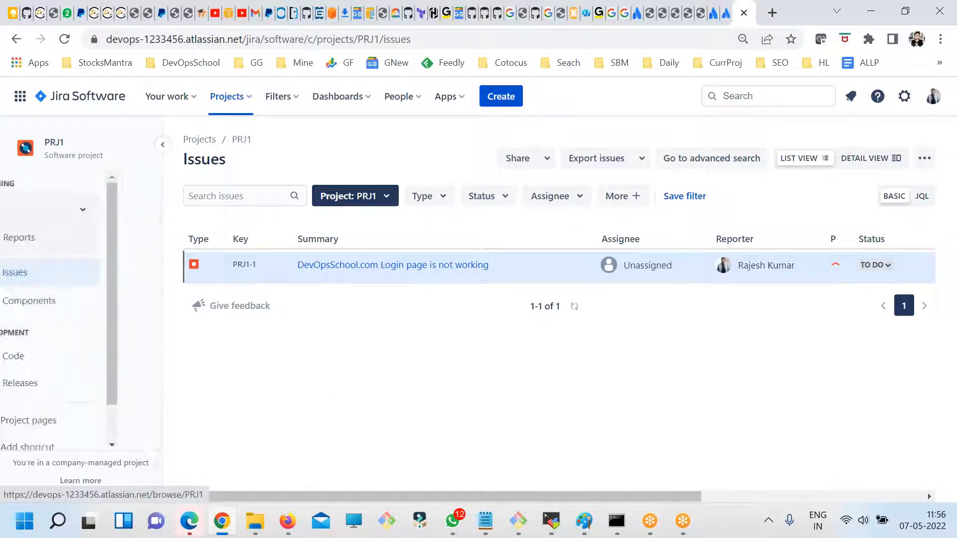
- Open a new issue form for PRJ1 and display its issue type options
click(498, 100)
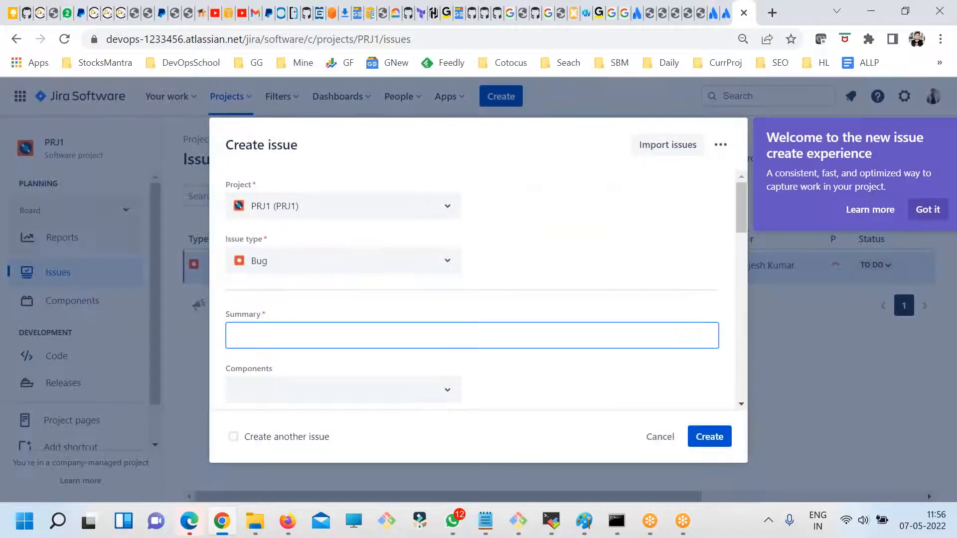
click(257, 242)
click(285, 260)
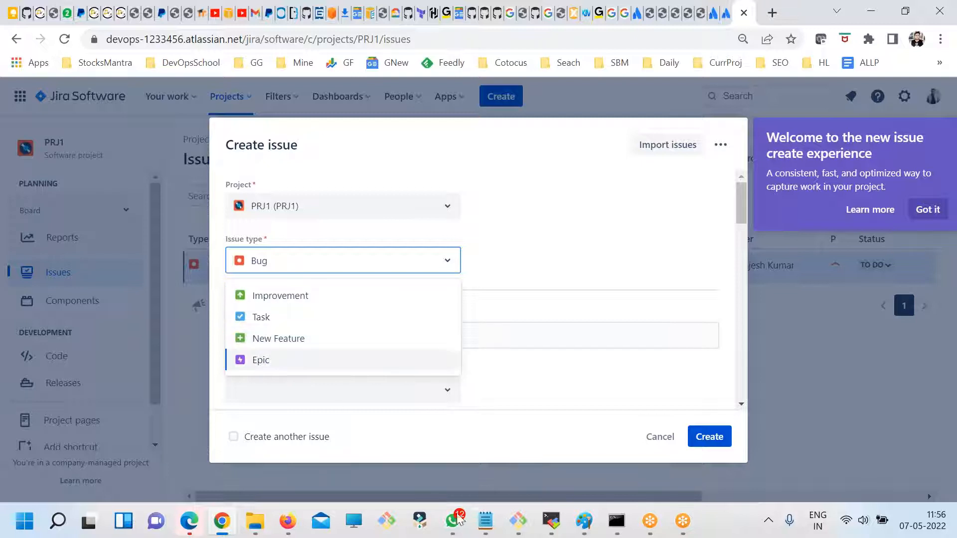
- Switch to the fdsfsdf.txt notes in Notepad and review the management uses under What is Jira, including ServiceDesk
click(485, 520)
click(510, 444)
scroll(317, 362, up, 10)
double_click(207, 275)
double_click(207, 257)
click(220, 298)
double_click(218, 329)
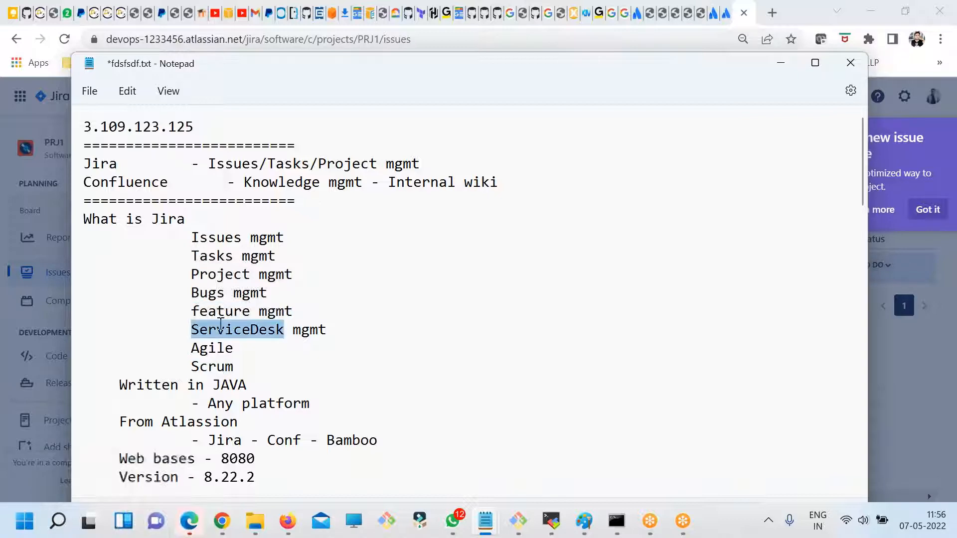
- Switch back to Jira in Chrome, review the available issue types, and cancel the new issue form
key(alt+Tab)
click(323, 270)
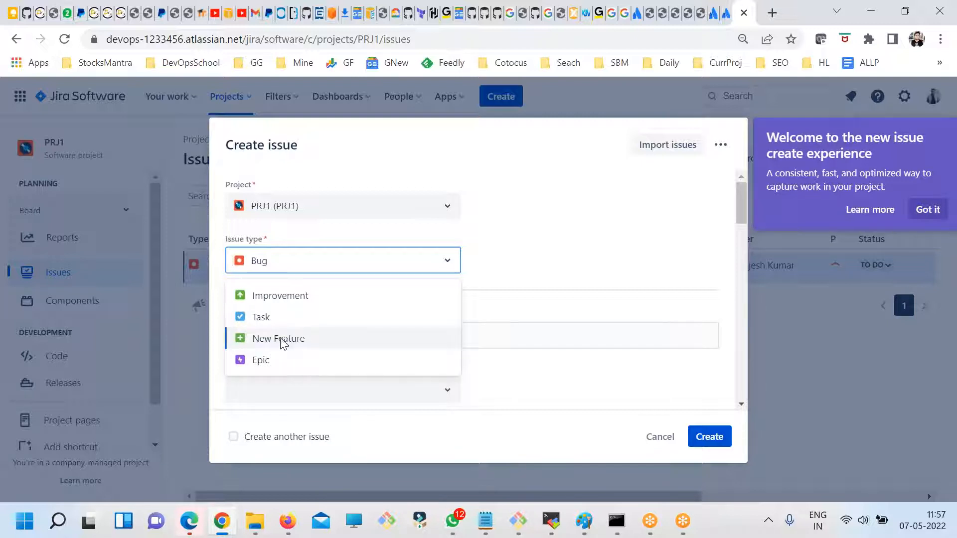
click(536, 259)
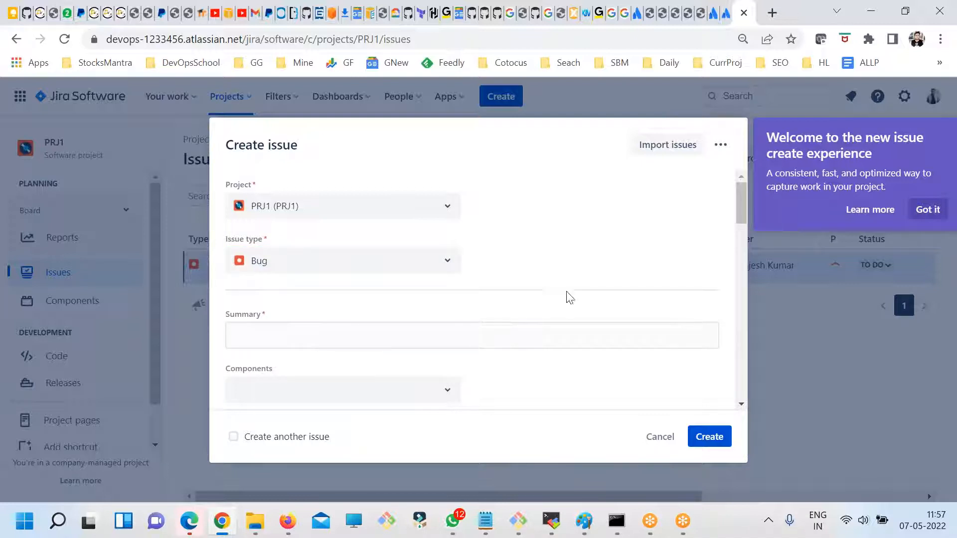
click(659, 440)
- Open the PRJ1 project settings and look through the Details, Summary, People and Permissions pages
scroll(125, 330, down, 1)
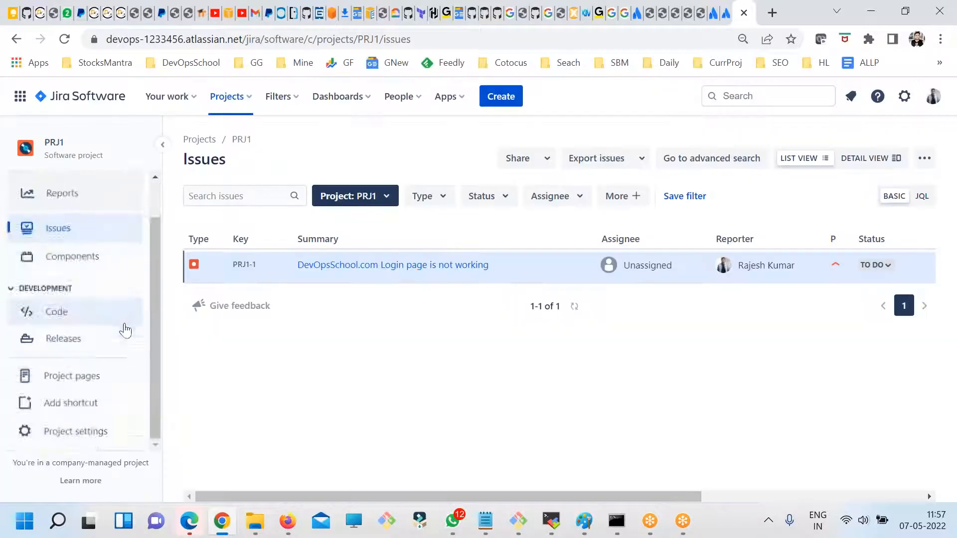
click(127, 432)
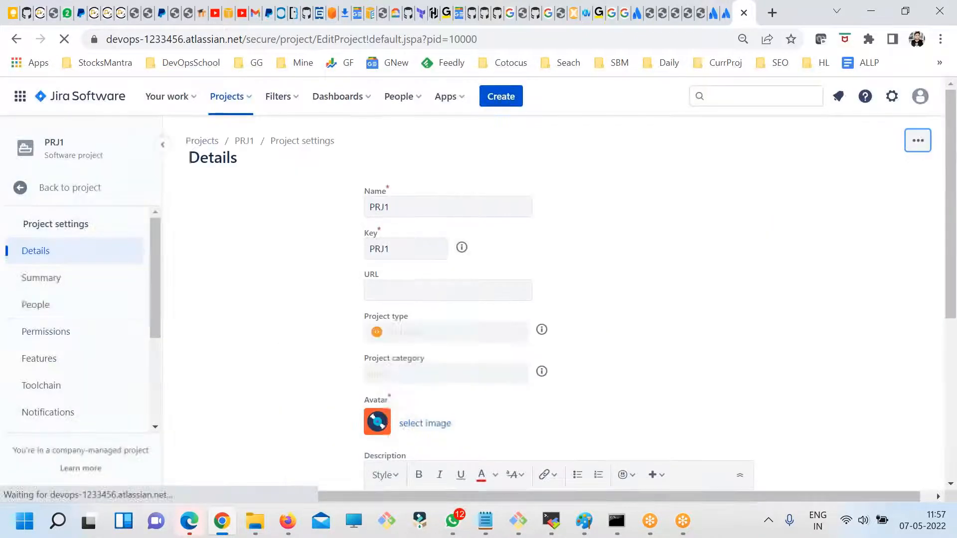
scroll(133, 329, down, 3)
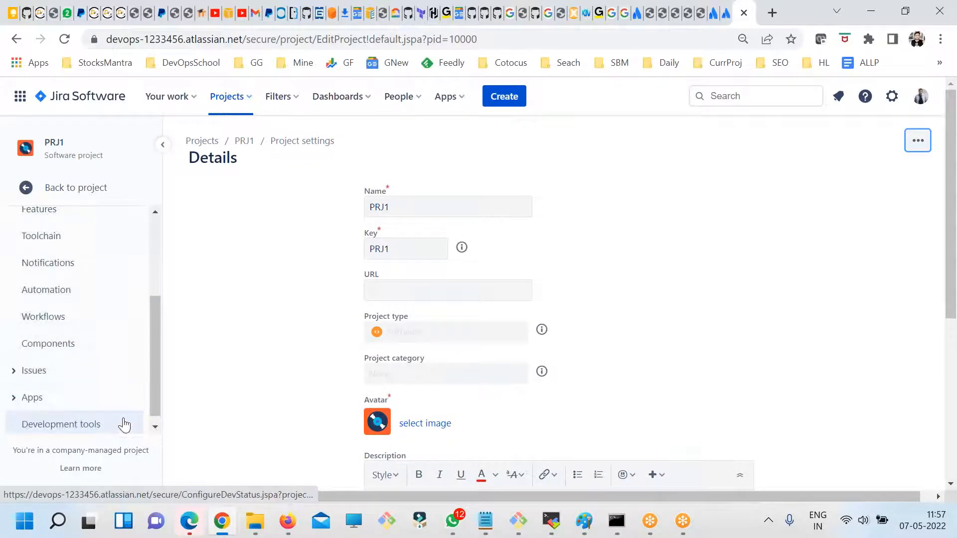
scroll(94, 321, up, 2)
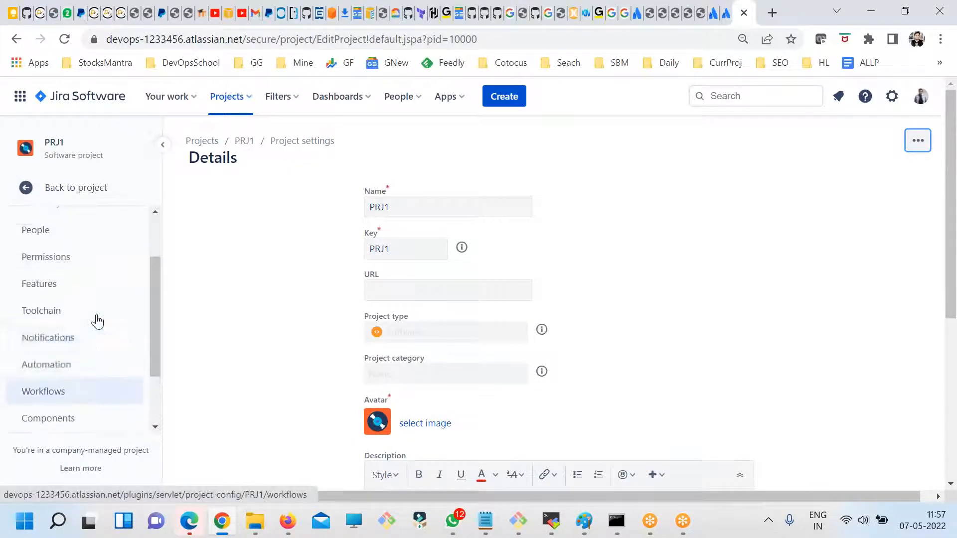
scroll(102, 343, up, 2)
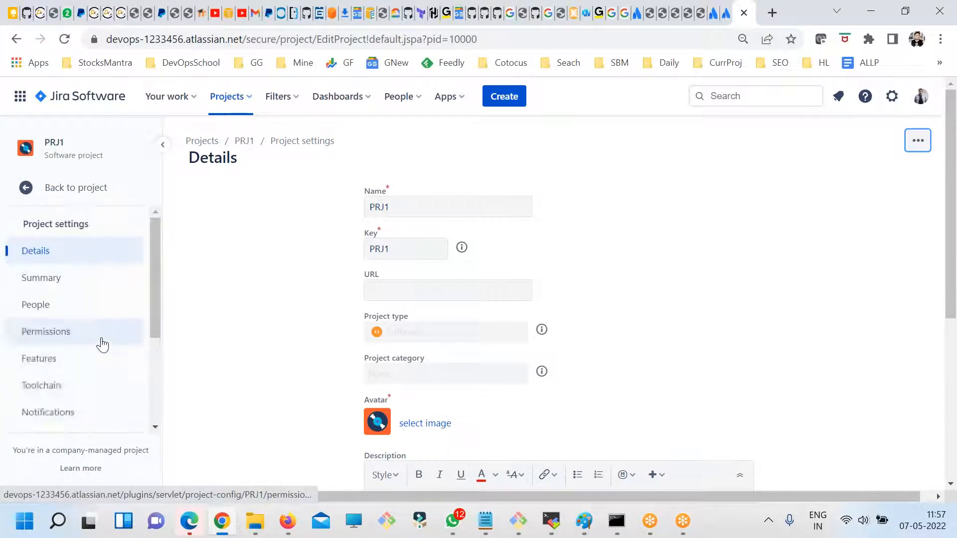
click(44, 280)
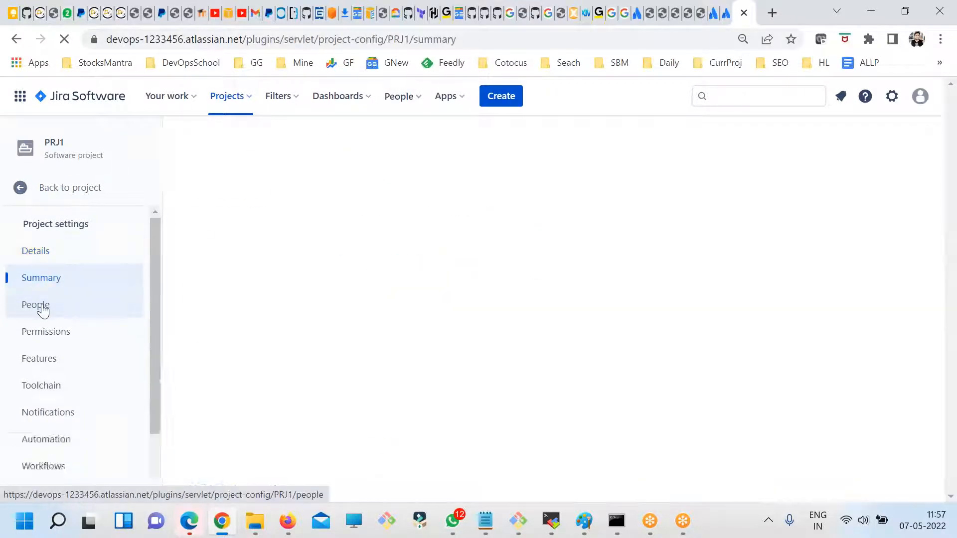
click(43, 308)
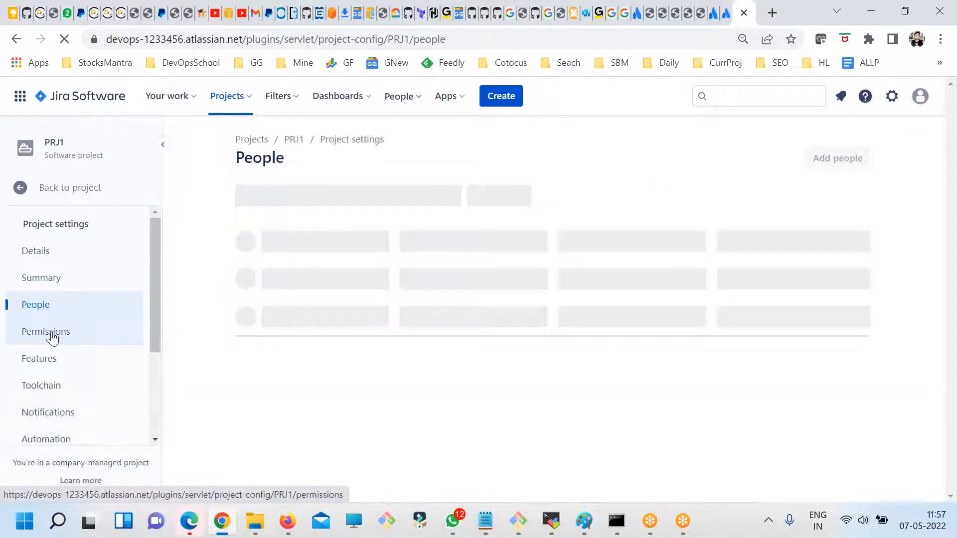
click(52, 337)
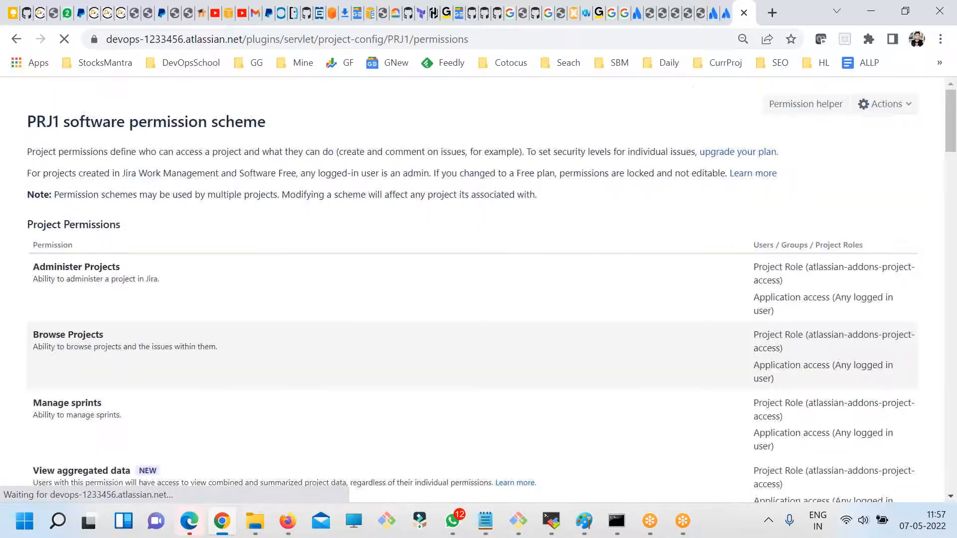
scroll(96, 354, down, 1)
scroll(96, 354, up, 1)
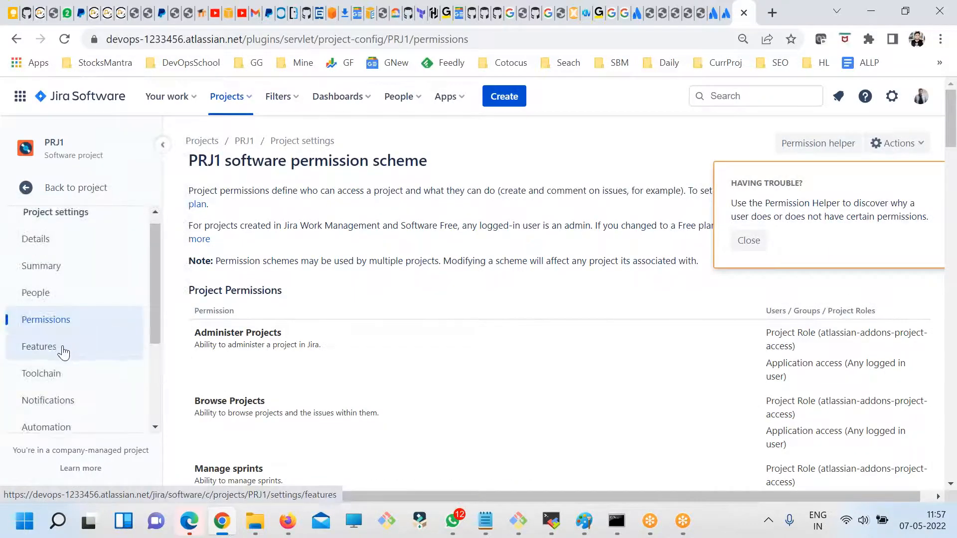
- Open the Types page under the project's Issues settings and review its issue type scheme
scroll(64, 356, down, 1)
scroll(69, 349, down, 1)
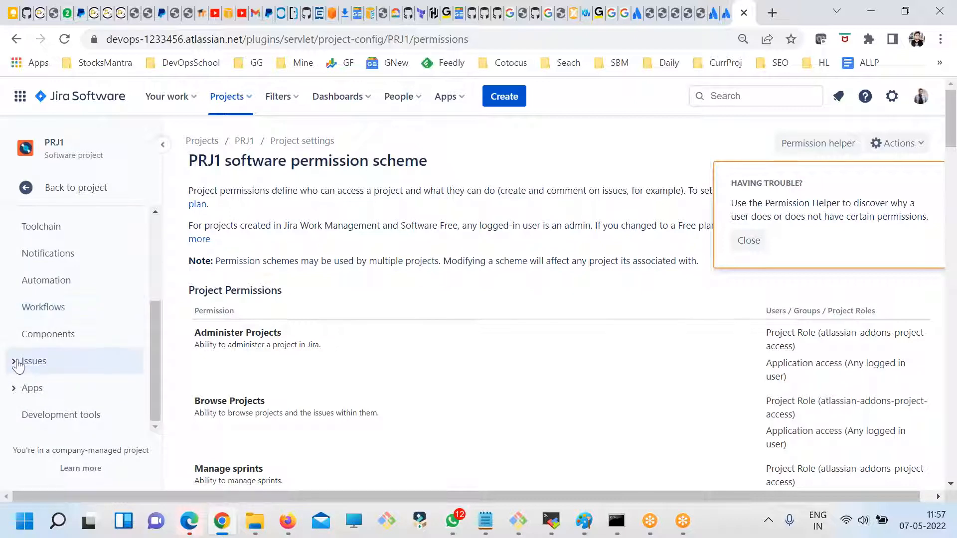
click(14, 365)
scroll(75, 353, down, 2)
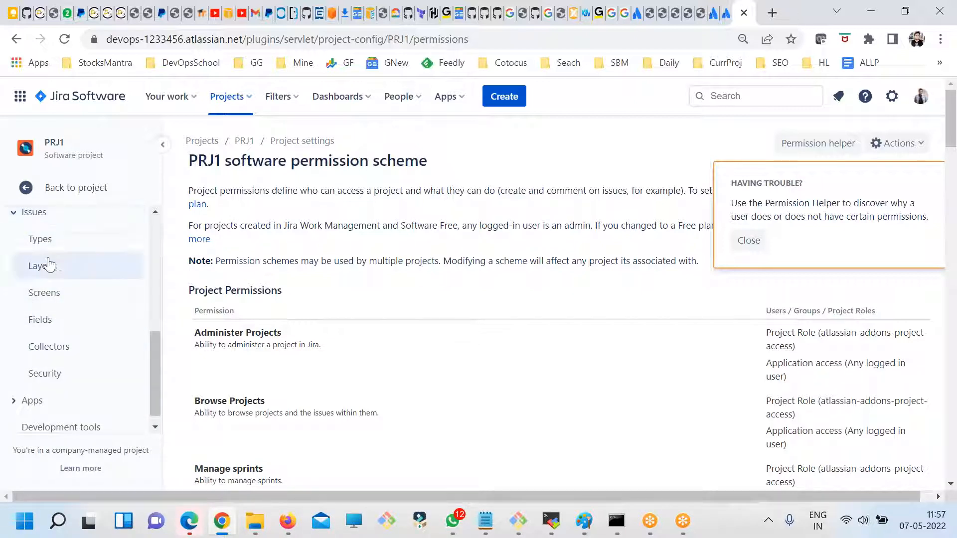
scroll(71, 331, up, 1)
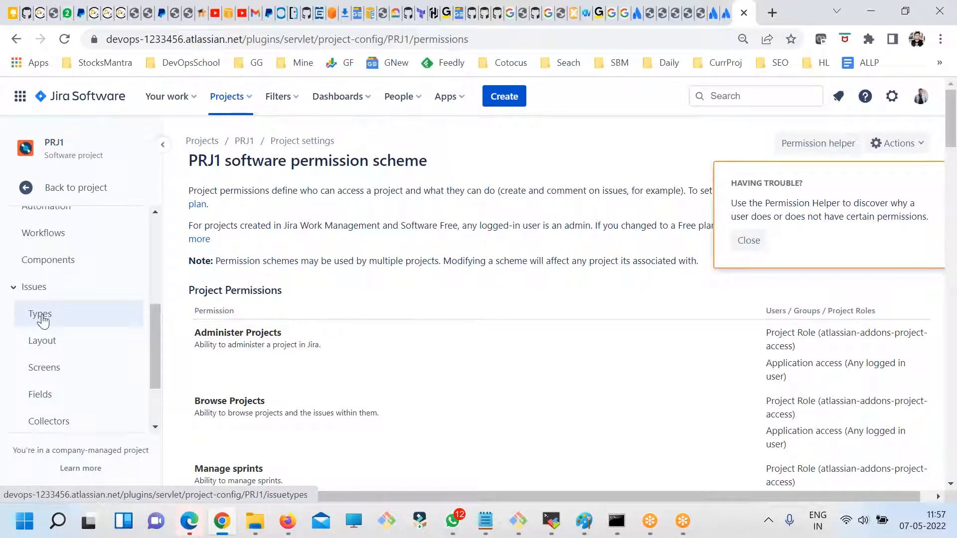
click(43, 321)
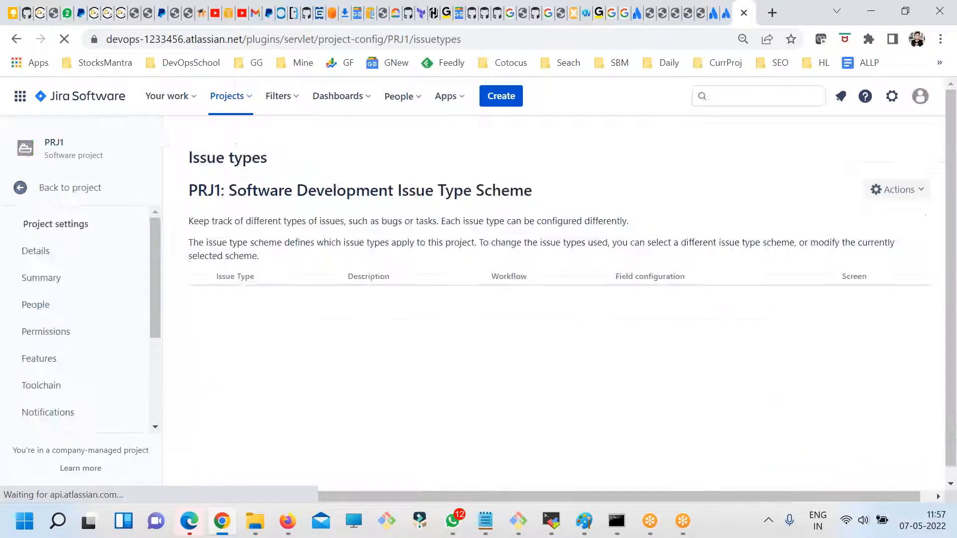
scroll(316, 350, down, 1)
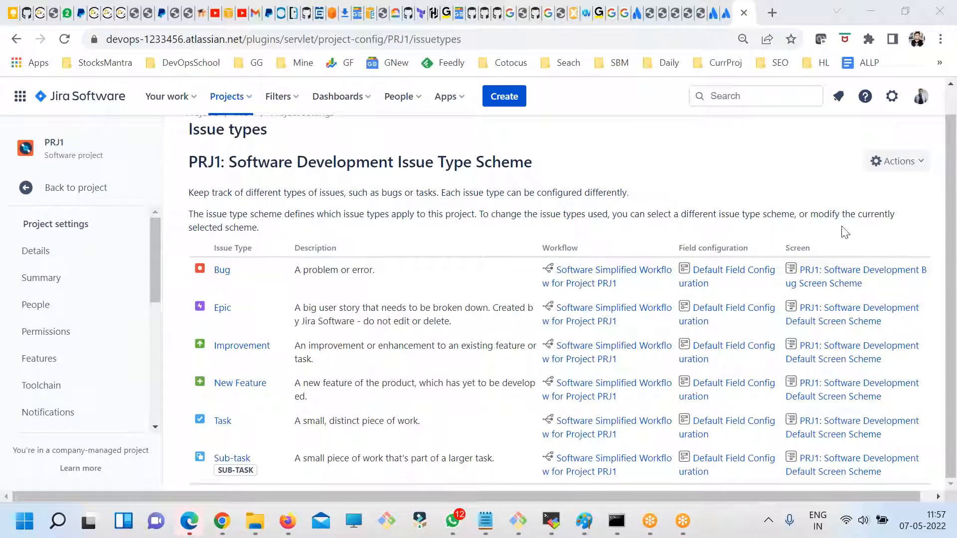
- Check the actions available for the PRJ1 issue type scheme, then open and dismiss a new issue form
click(917, 168)
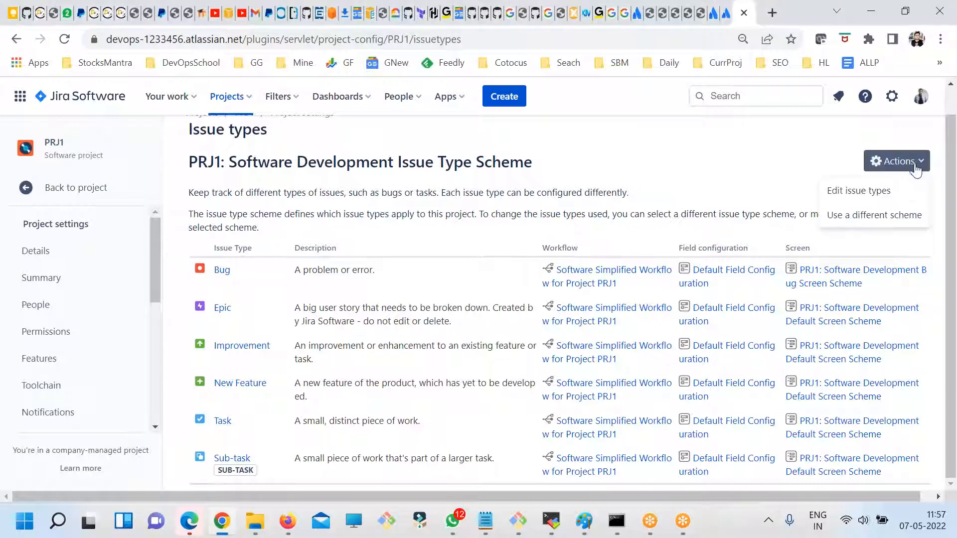
click(736, 187)
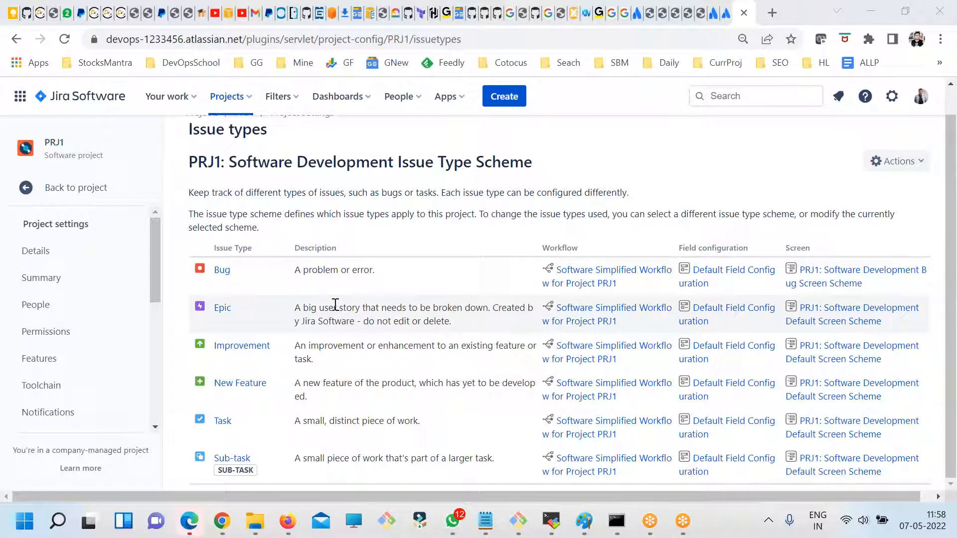
click(910, 166)
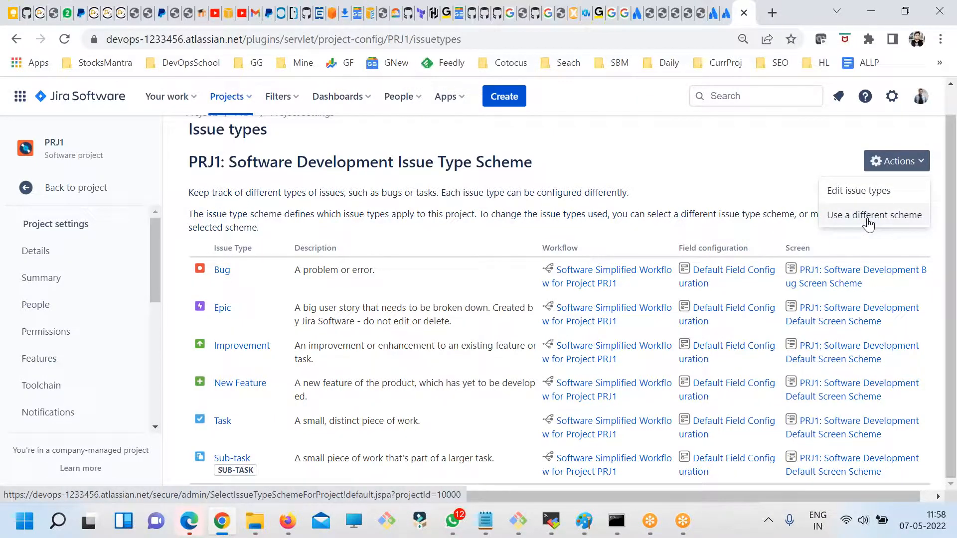
click(503, 96)
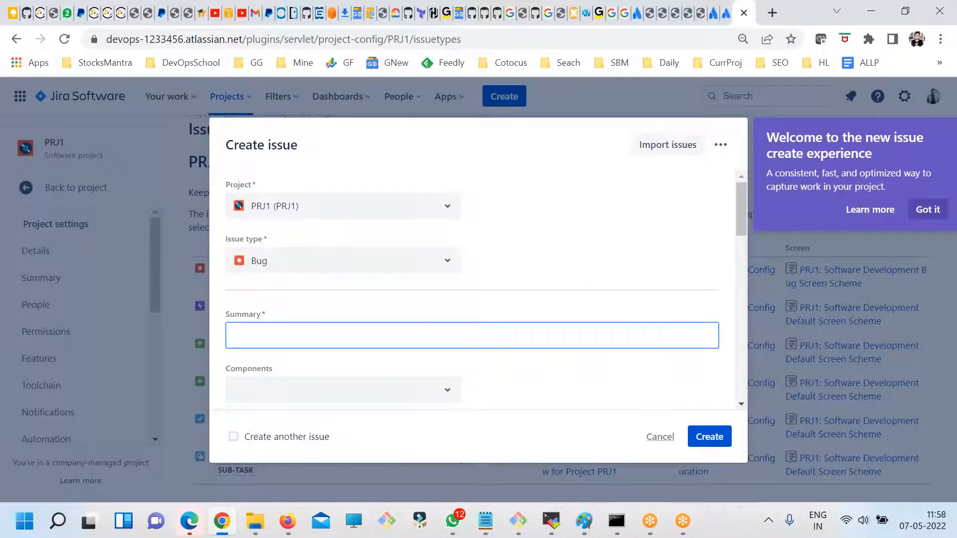
key(Escape)
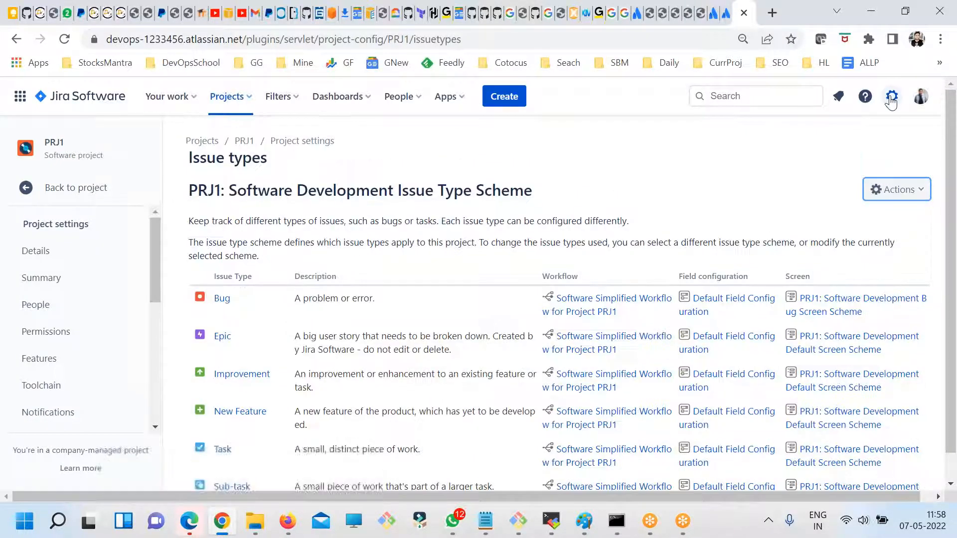
- Open the Issue types page in Jira's global Issues settings
click(891, 100)
scroll(725, 276, down, 3)
scroll(643, 270, up, 3)
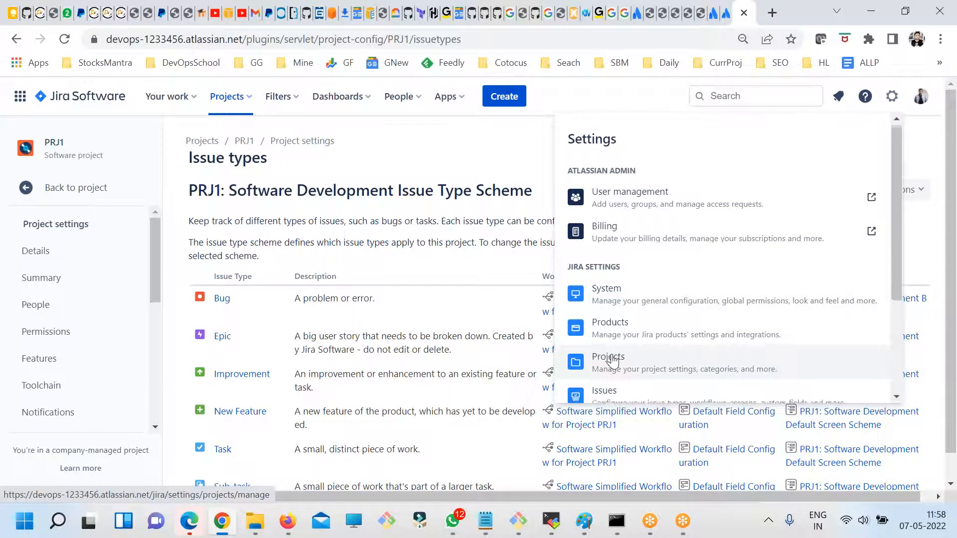
scroll(581, 359, down, 3)
click(578, 247)
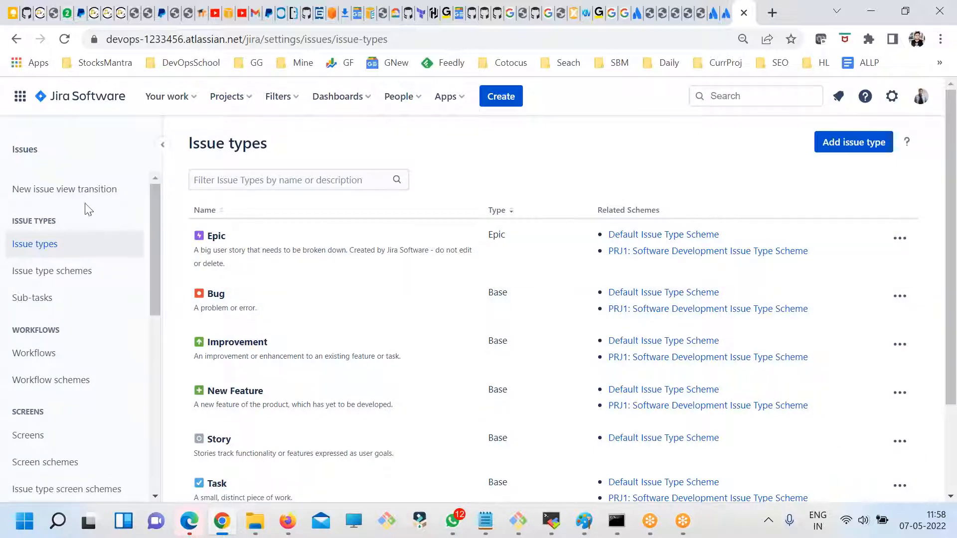
click(891, 97)
click(551, 225)
- Add a standard issue type named Feature with the description Feature
click(835, 146)
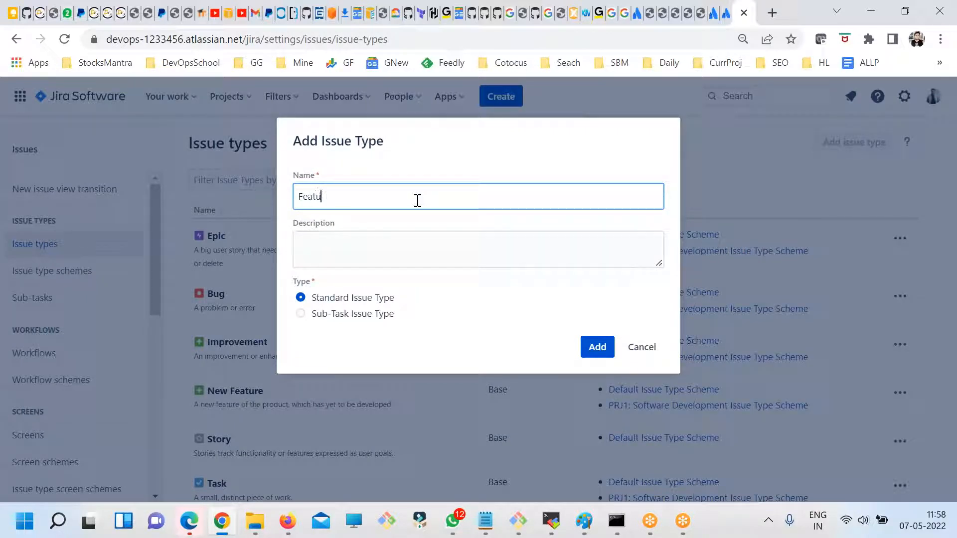
text(Feature)
double_click(426, 204)
click(485, 250)
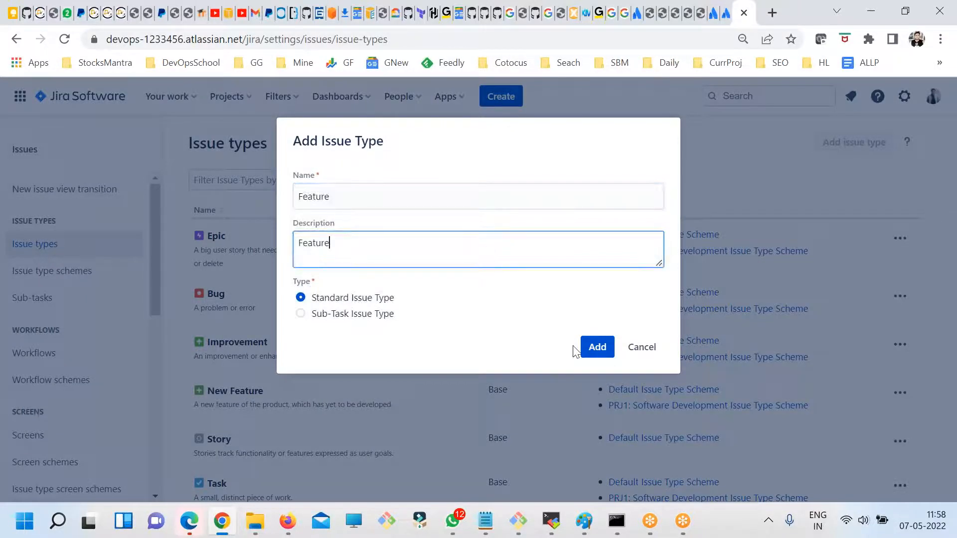
click(597, 349)
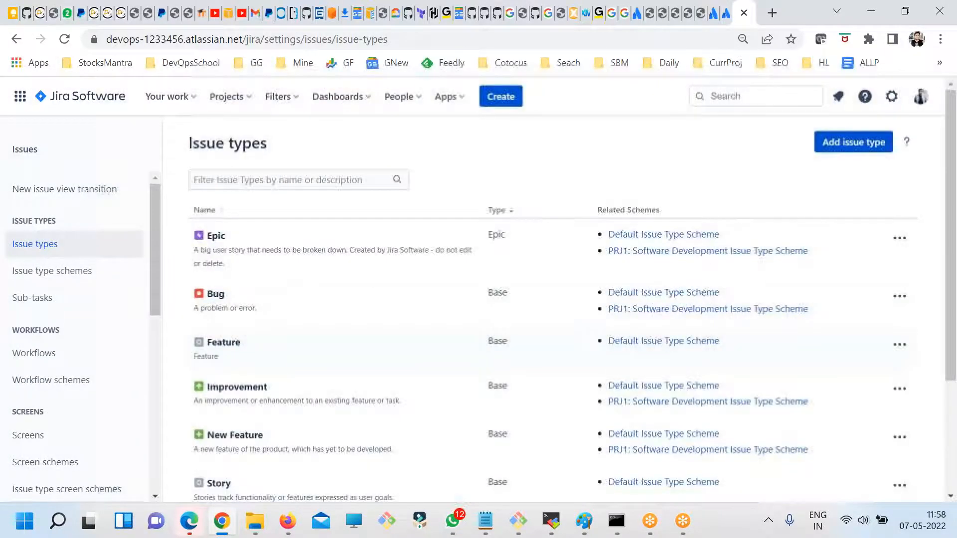
- Compare the related schemes of the Feature issue type with those of Epic, Bug and Story
drag(251, 344, 214, 343)
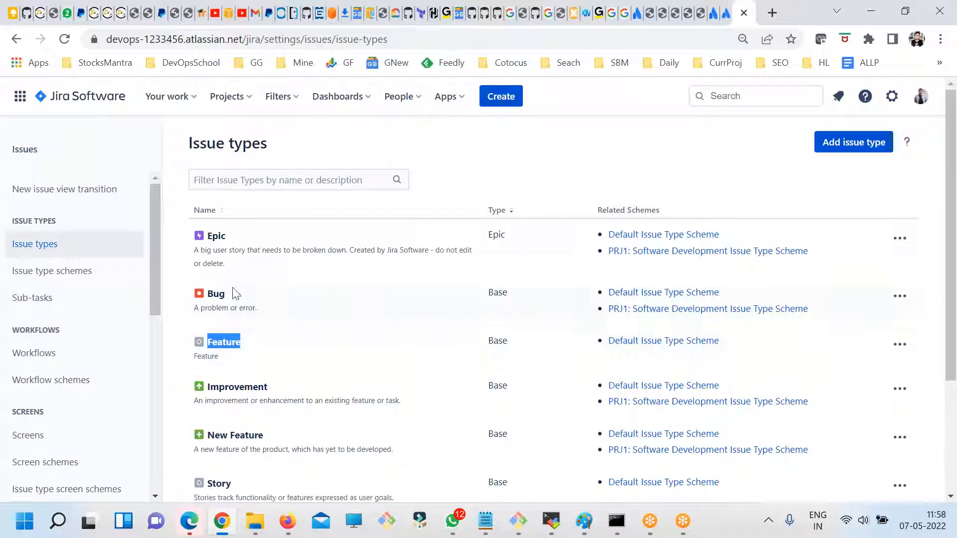
drag(230, 237, 216, 239)
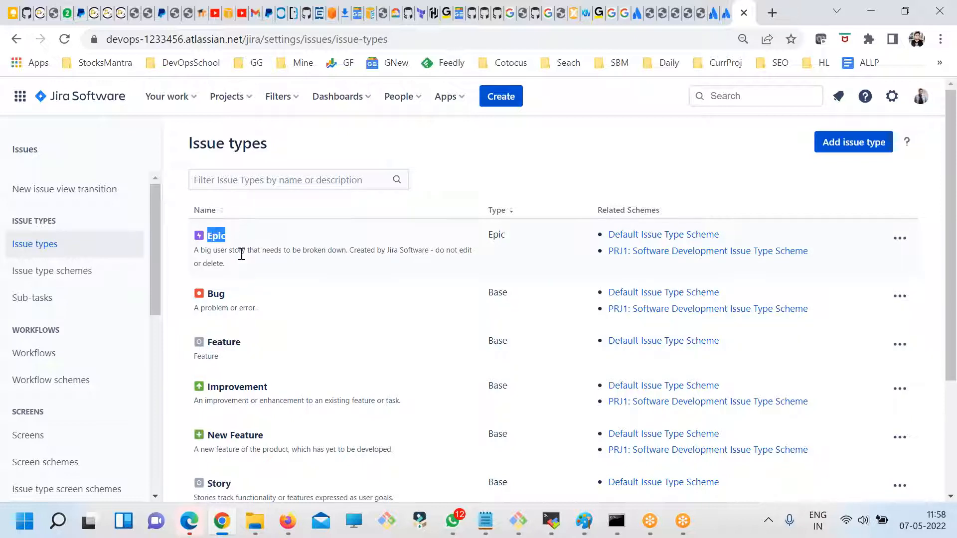
drag(817, 253, 607, 251)
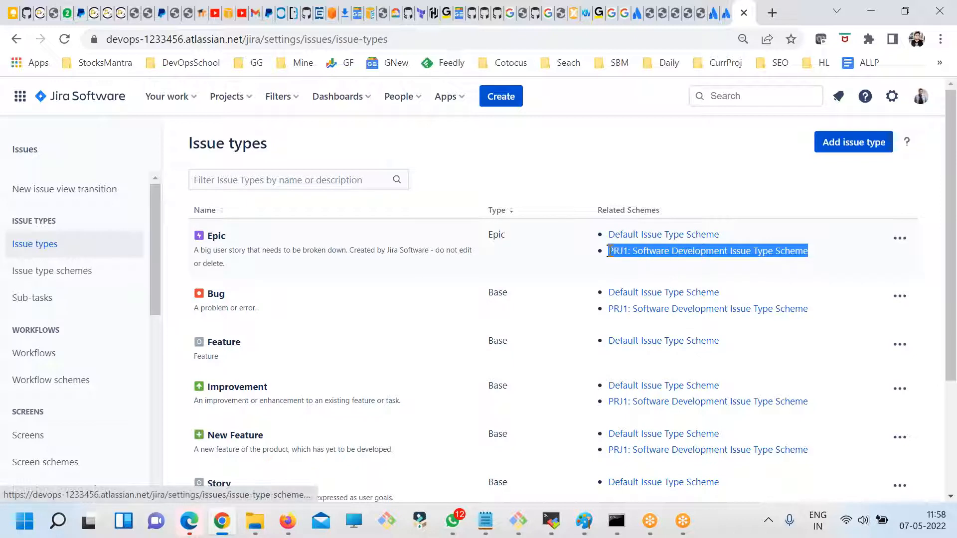
drag(235, 299, 199, 299)
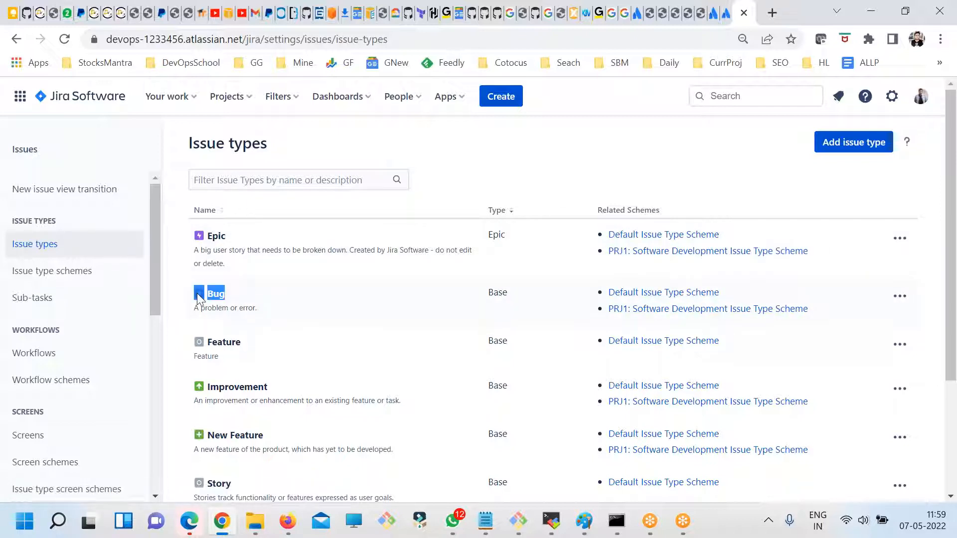
drag(817, 328, 629, 305)
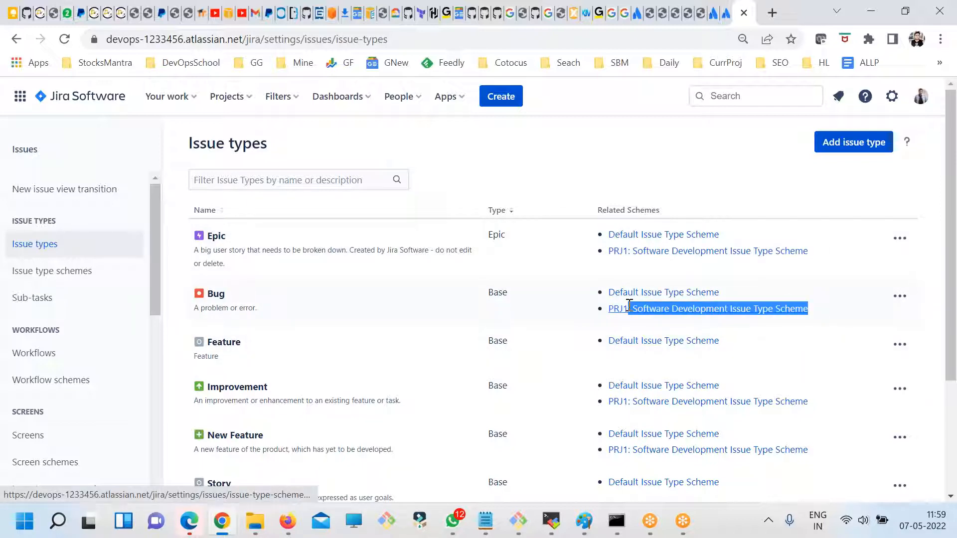
scroll(377, 378, down, 2)
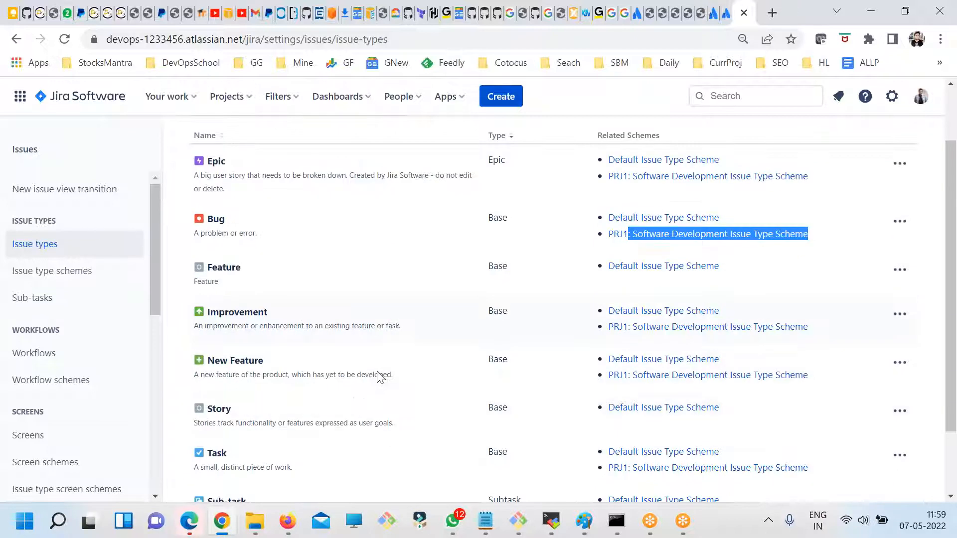
drag(234, 409, 208, 410)
drag(725, 409, 616, 410)
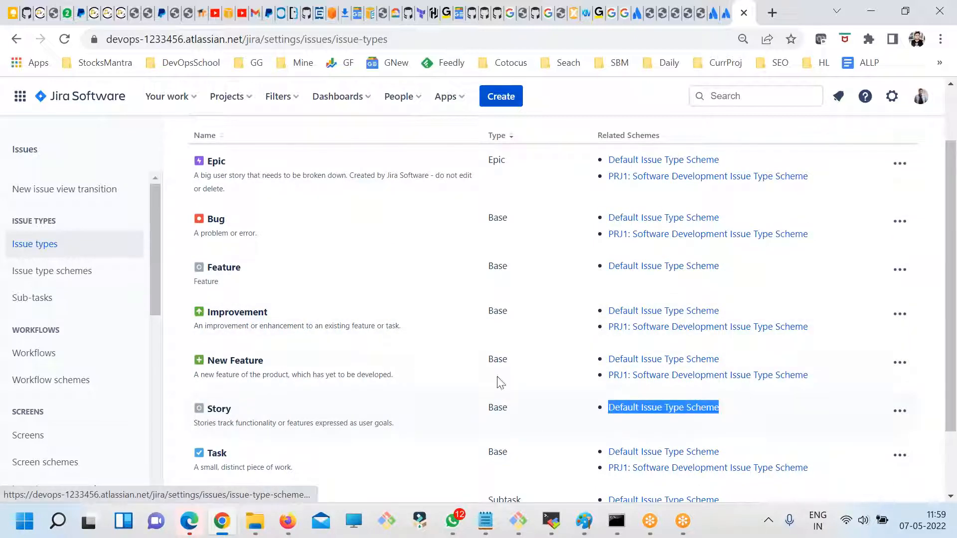
scroll(376, 359, up, 2)
drag(242, 343, 213, 344)
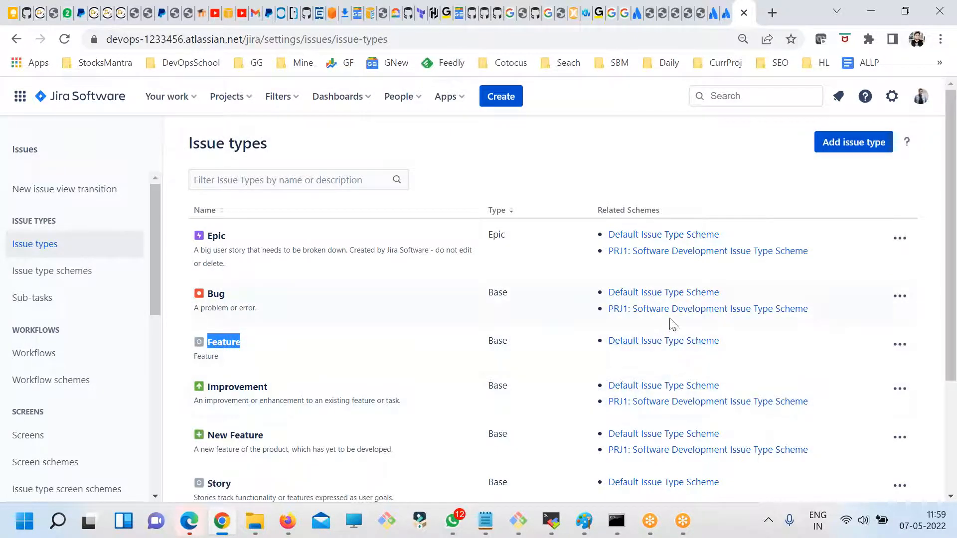
drag(811, 309, 611, 305)
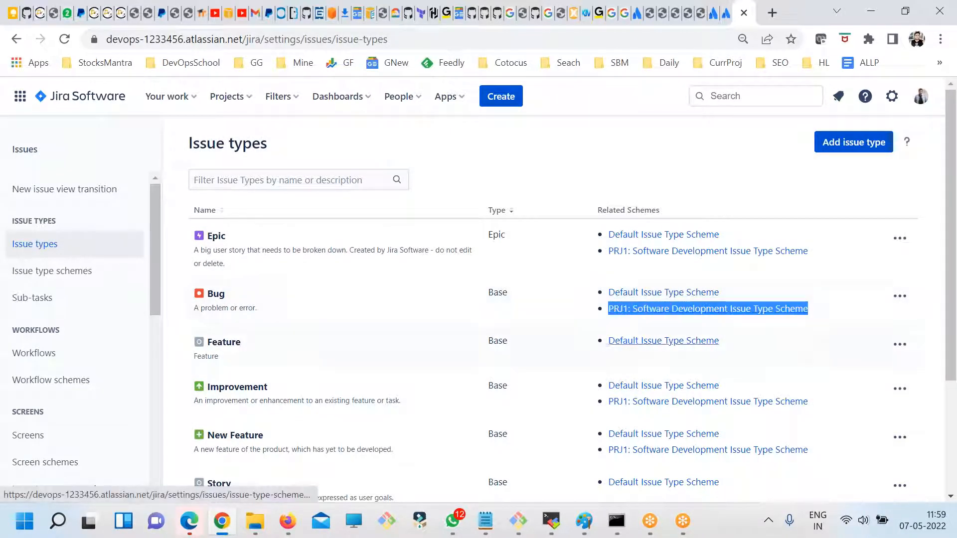
- Check the actions available for the Feature issue type, then open its edit form and leave it without changes
click(899, 344)
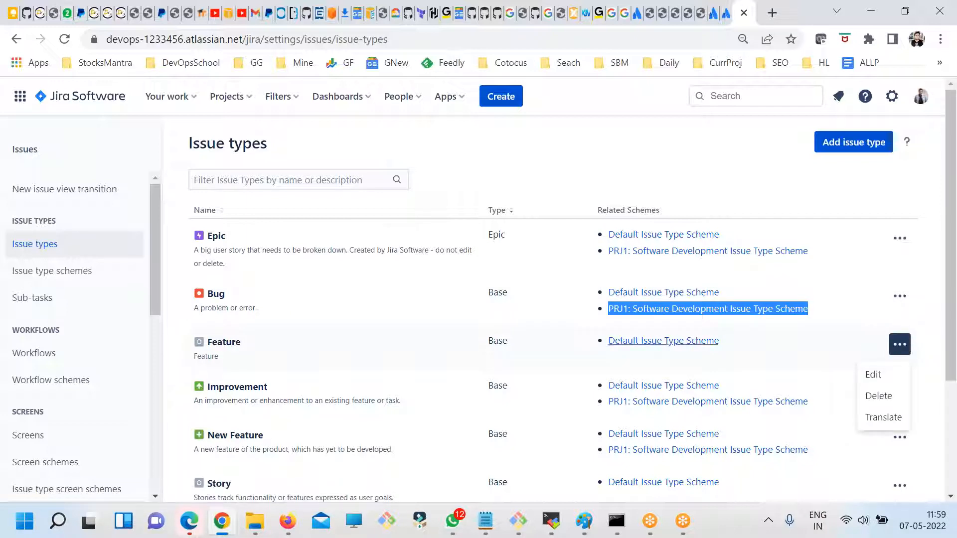
click(232, 344)
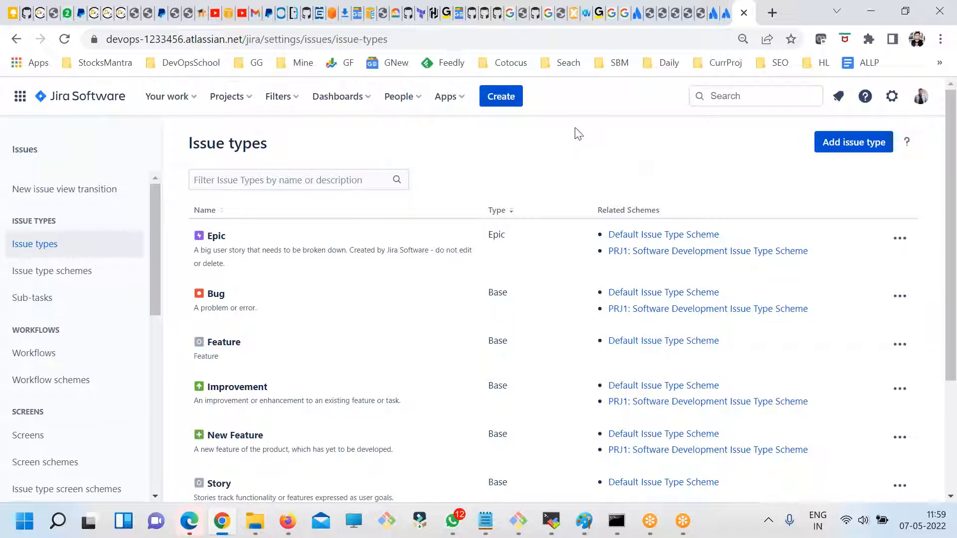
click(547, 12)
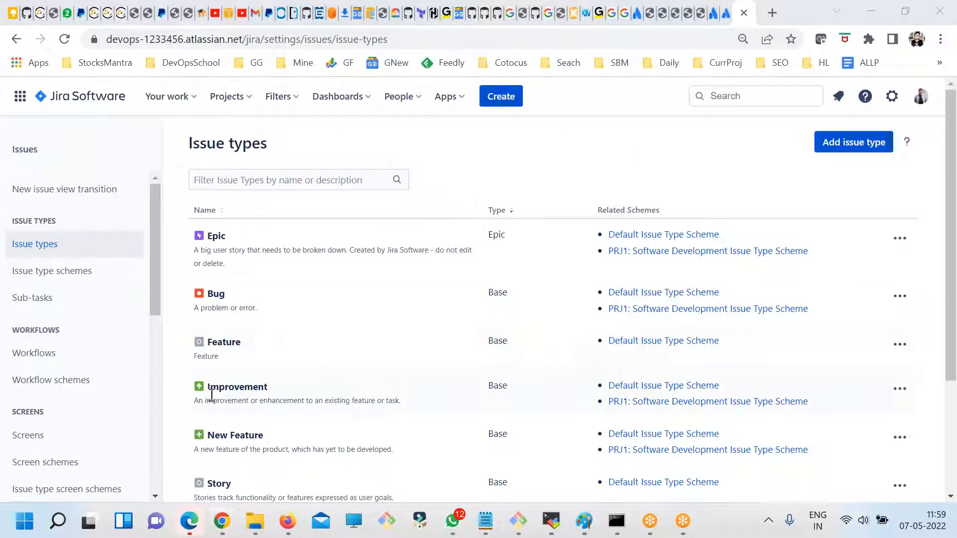
drag(241, 342, 224, 344)
click(900, 344)
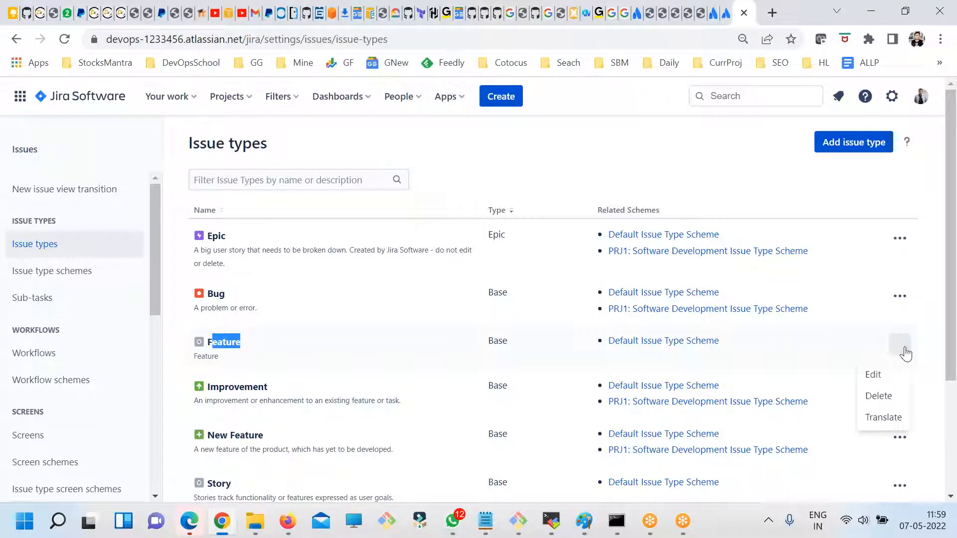
click(880, 375)
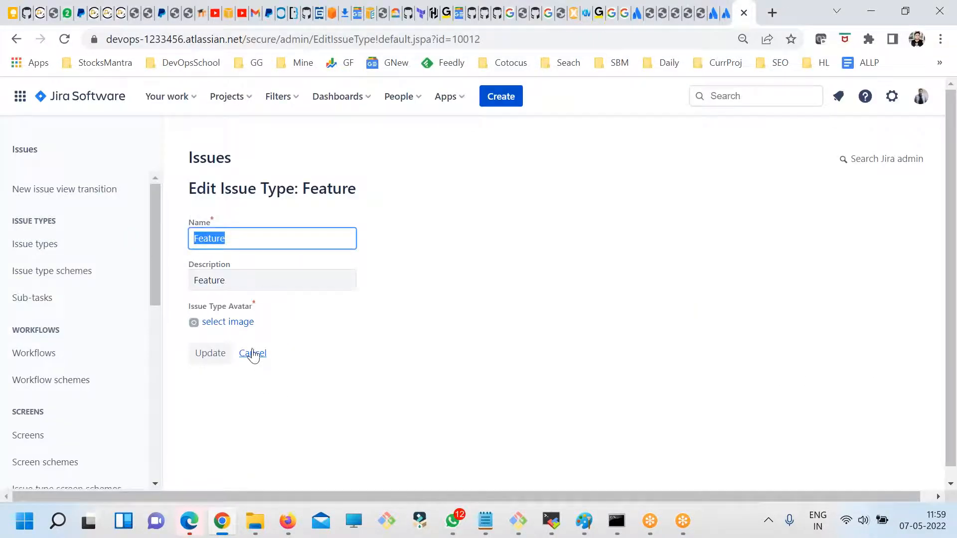
click(253, 353)
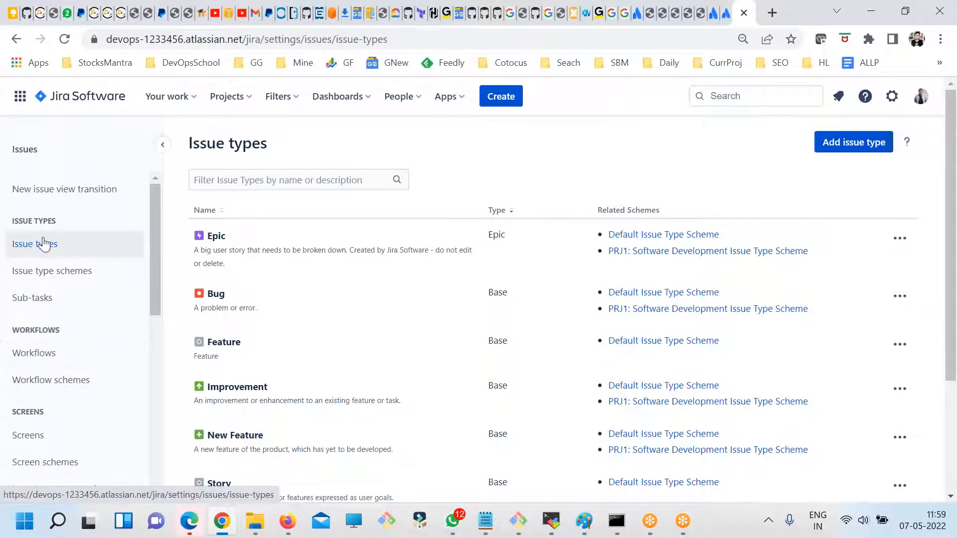
- Open the Issue type schemes page and review the issue types and project listed for the PRJ1 scheme
click(43, 281)
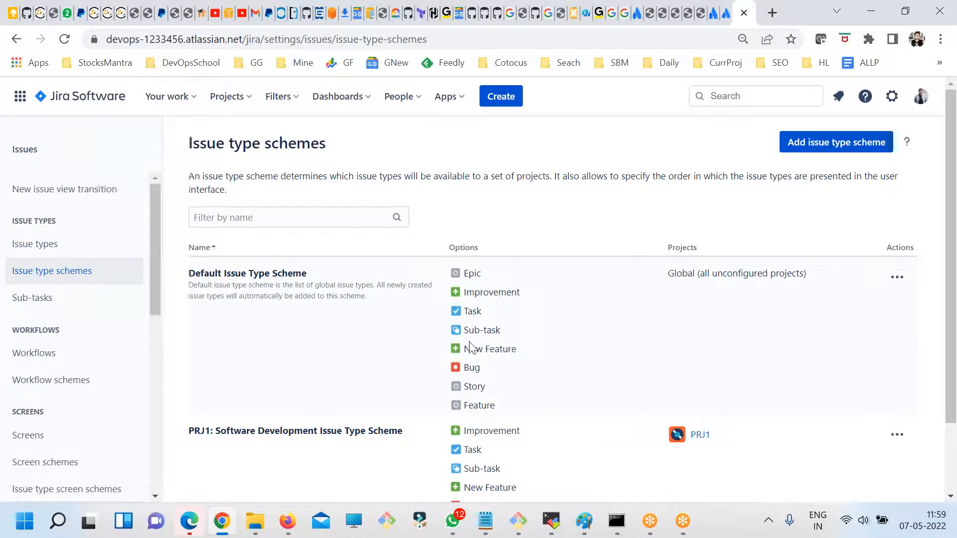
scroll(241, 406, down, 2)
drag(181, 358, 403, 356)
drag(483, 451, 452, 360)
drag(481, 451, 461, 356)
click(728, 382)
- View the project association page of the PRJ1: Software Development Issue Type Scheme and cancel out of it
click(895, 361)
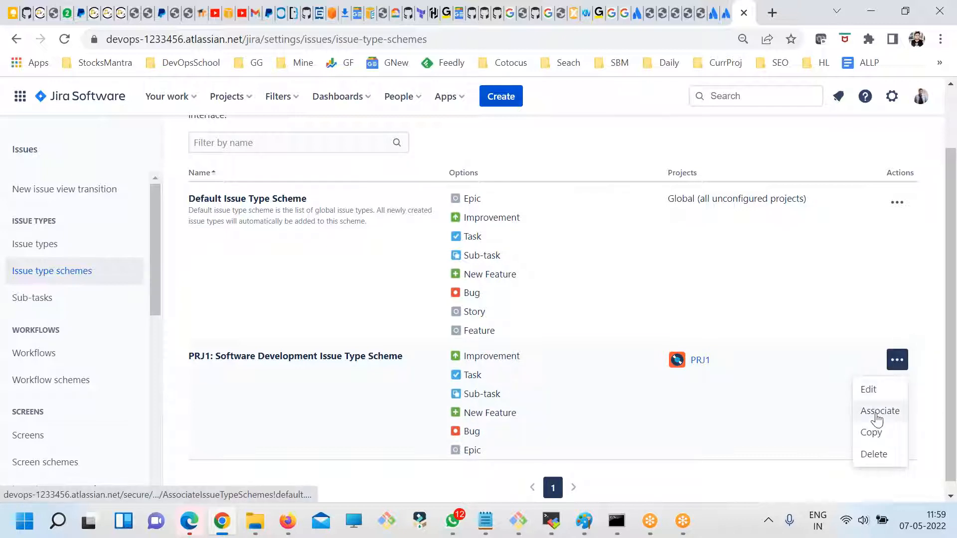
click(872, 411)
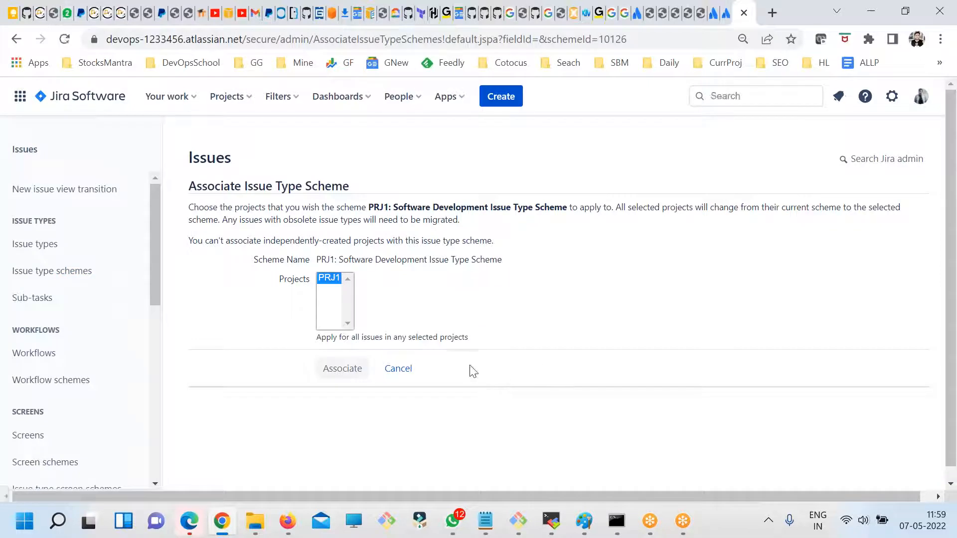
click(394, 373)
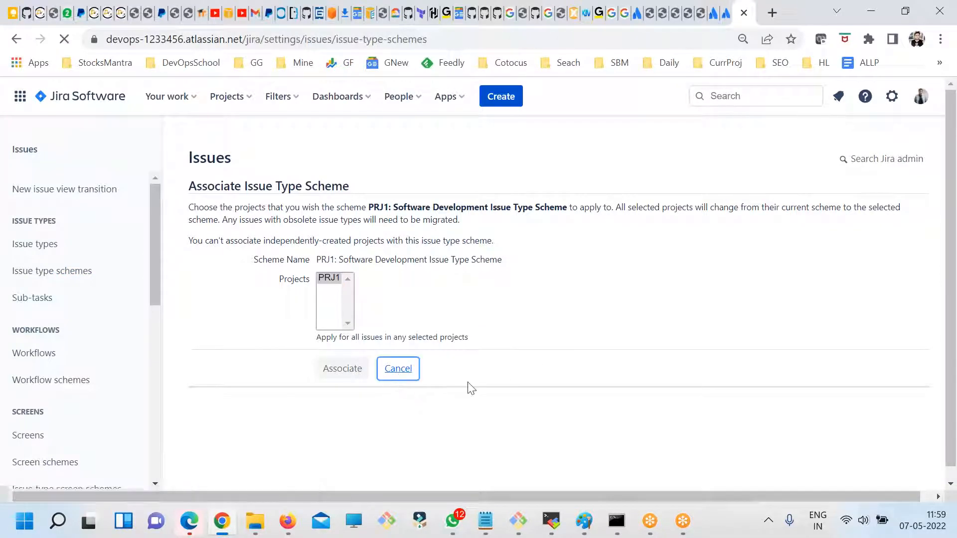
- Edit the PRJ1: Software Development Issue Type Scheme to include Feature, placed between Sub-task and New Feature, and save it
scroll(935, 427, down, 2)
click(897, 348)
click(867, 377)
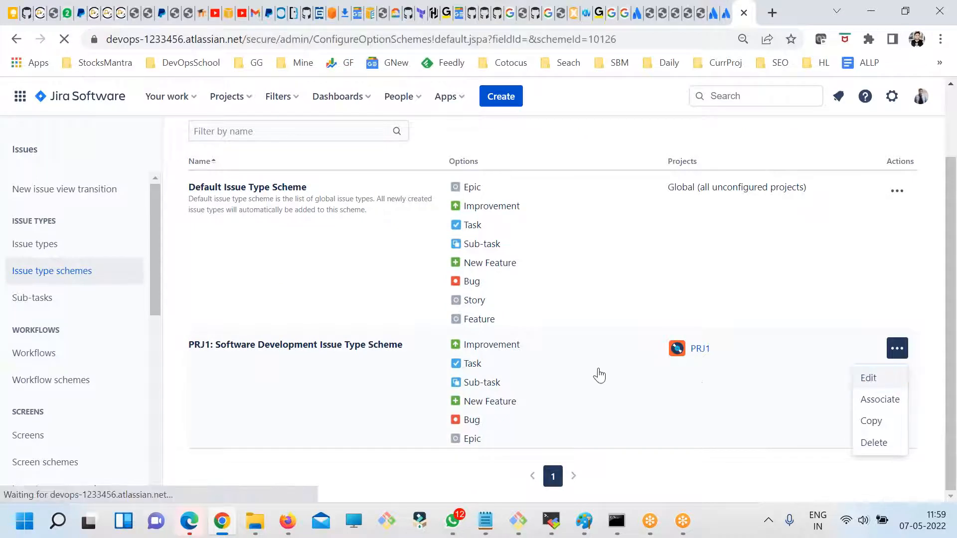
scroll(452, 362, down, 3)
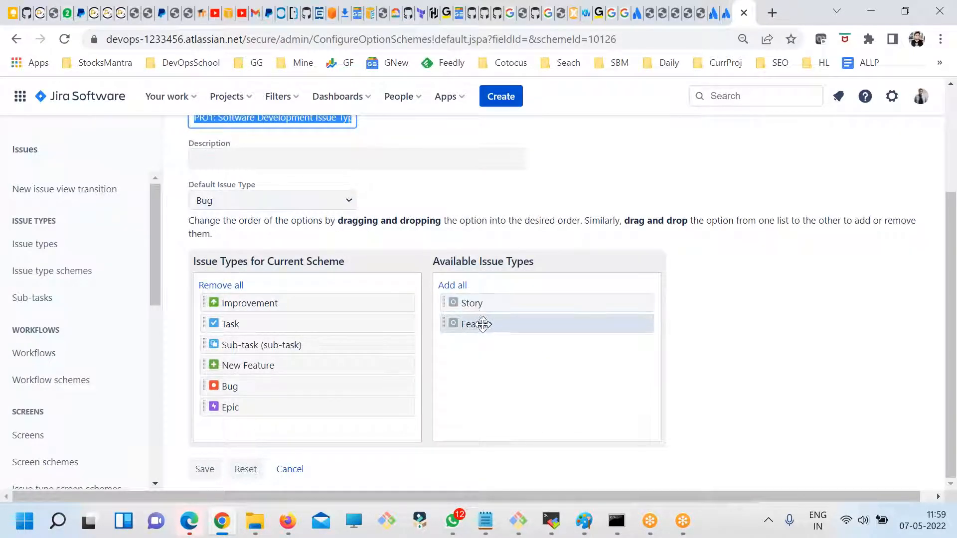
drag(463, 325, 252, 346)
scroll(450, 375, down, 1)
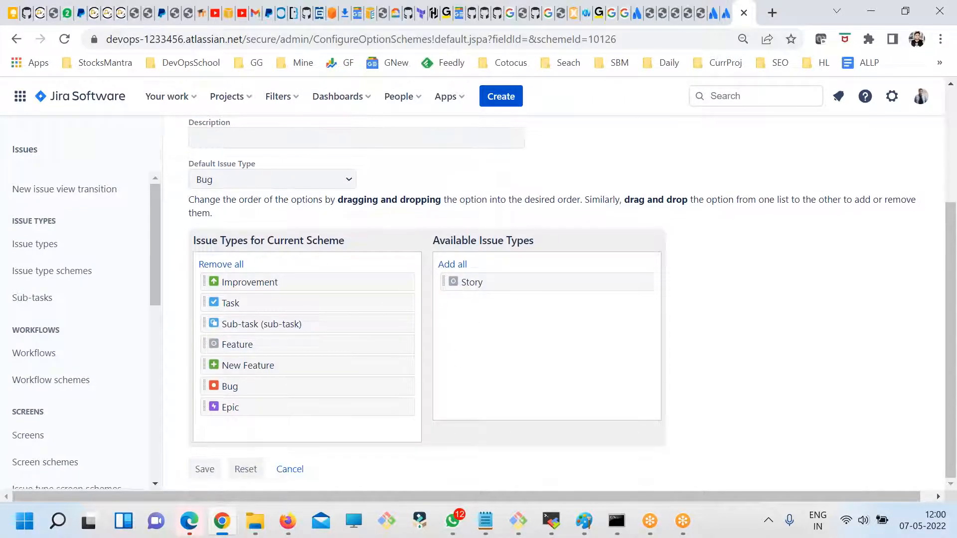
click(200, 472)
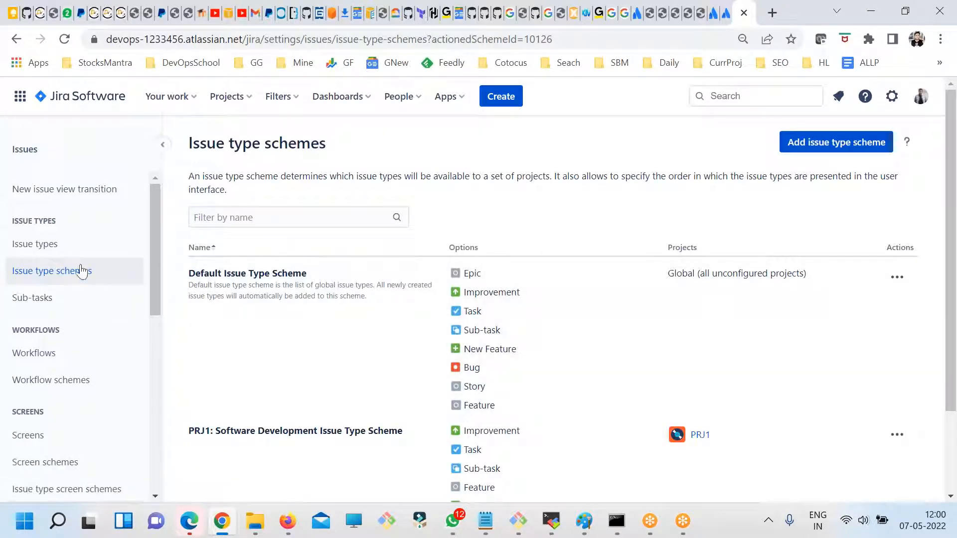
- Check the Feature issue type's related schemes, then review the PRJ1 scheme's issue types and available actions on the Issue type schemes page
click(37, 244)
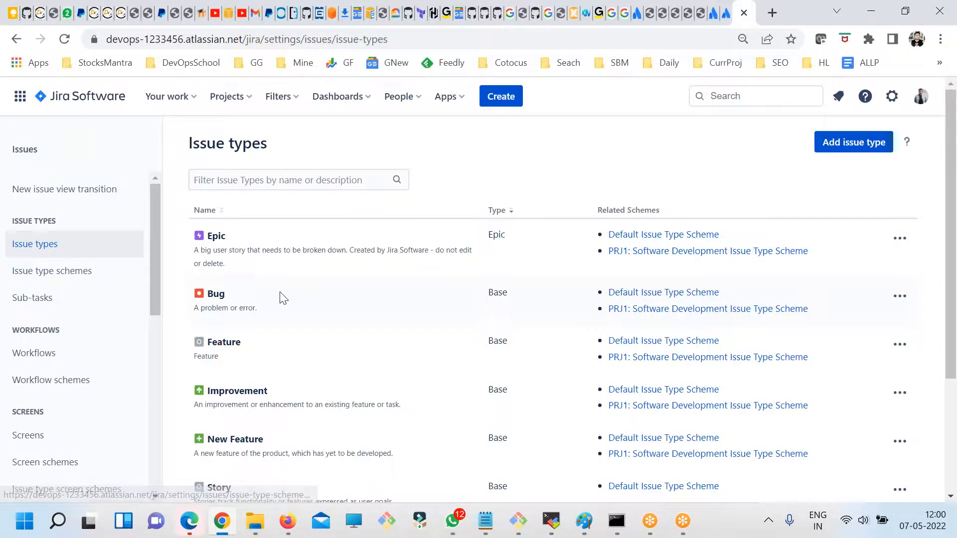
drag(241, 343, 211, 344)
click(39, 275)
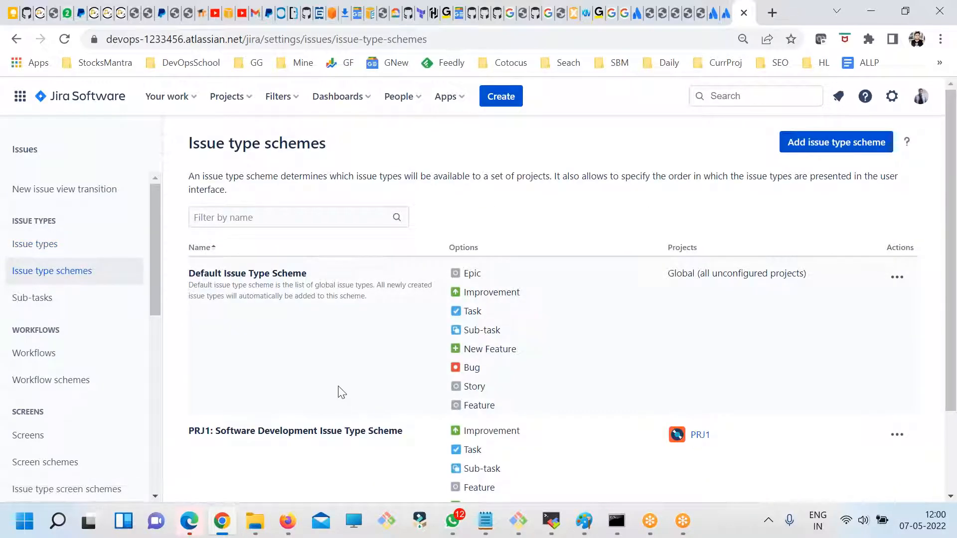
scroll(421, 396, down, 2)
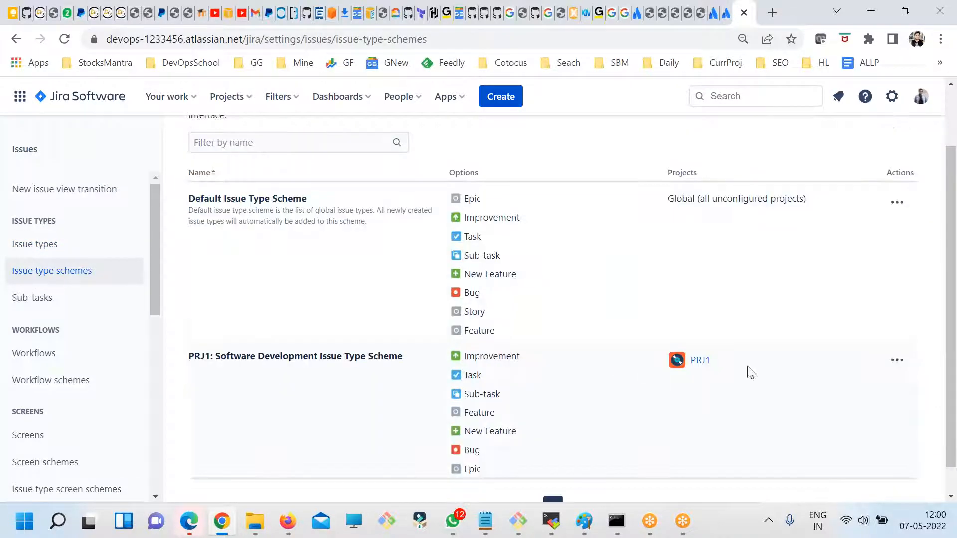
click(896, 359)
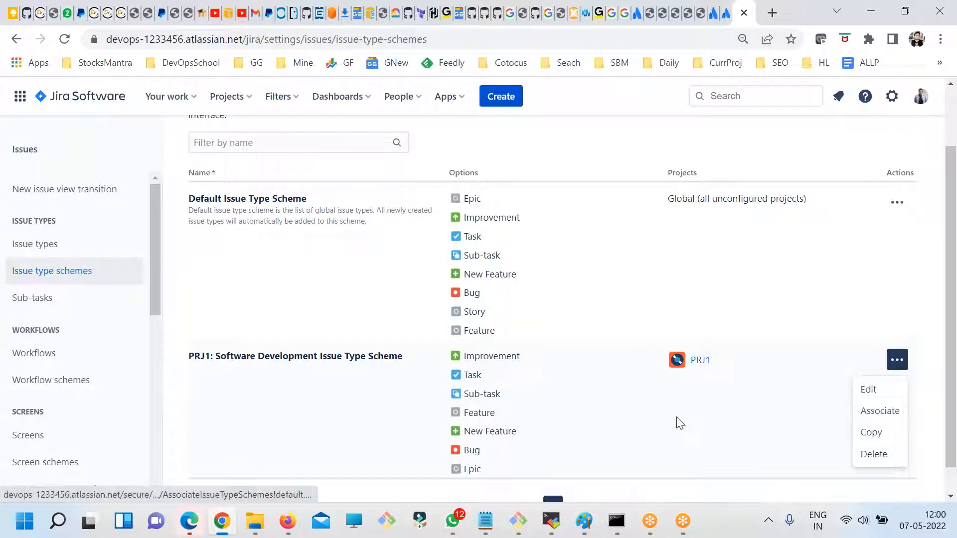
click(629, 371)
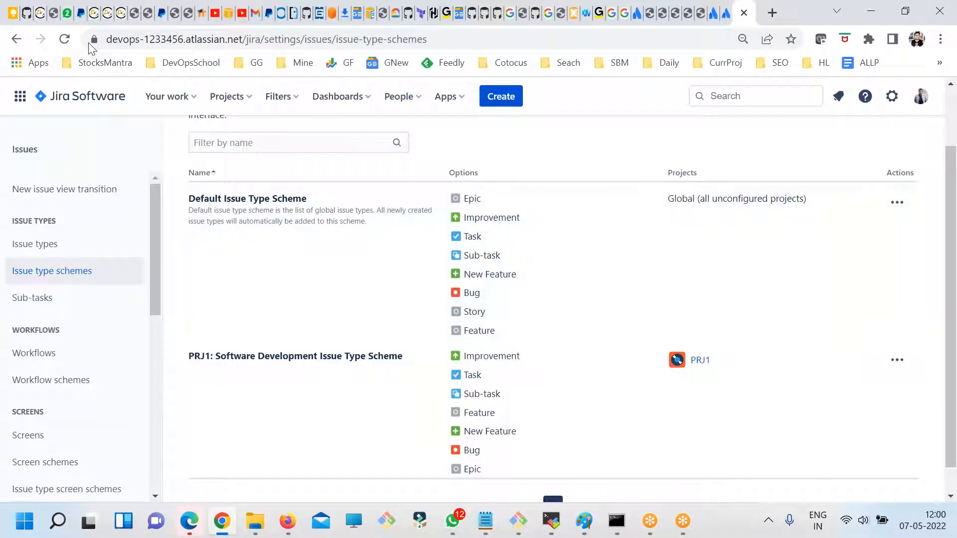
click(133, 79)
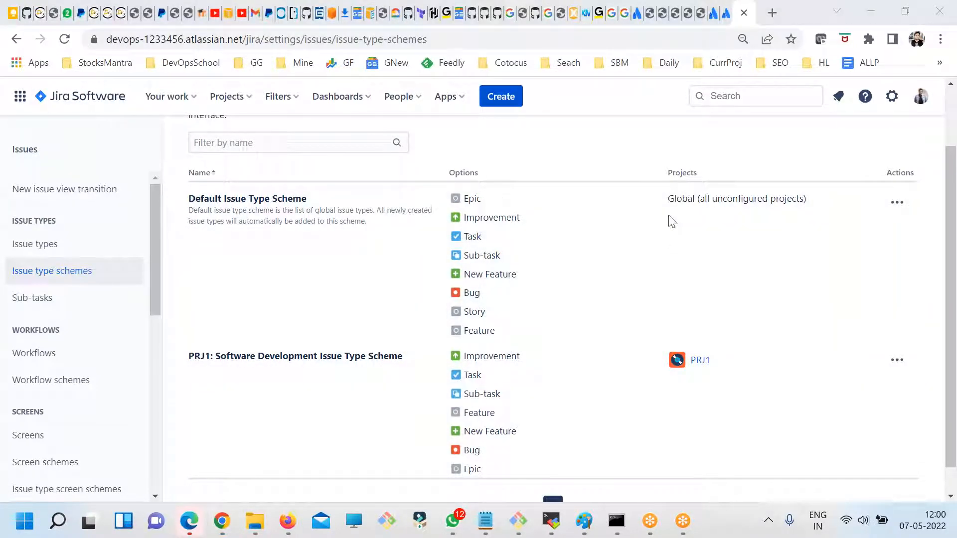
drag(515, 471, 412, 412)
click(418, 417)
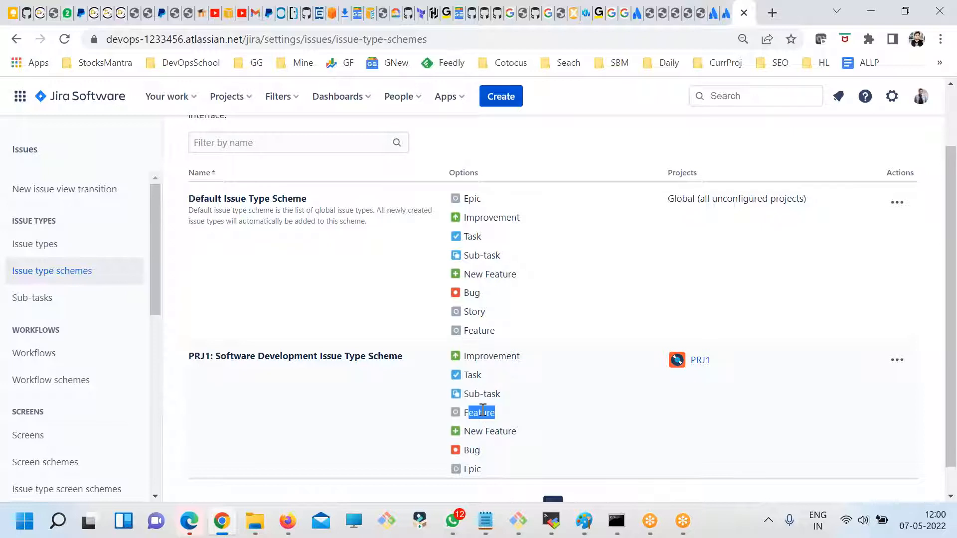
- Open a new issue form for PRJ1 and list the issue types it offers
click(500, 97)
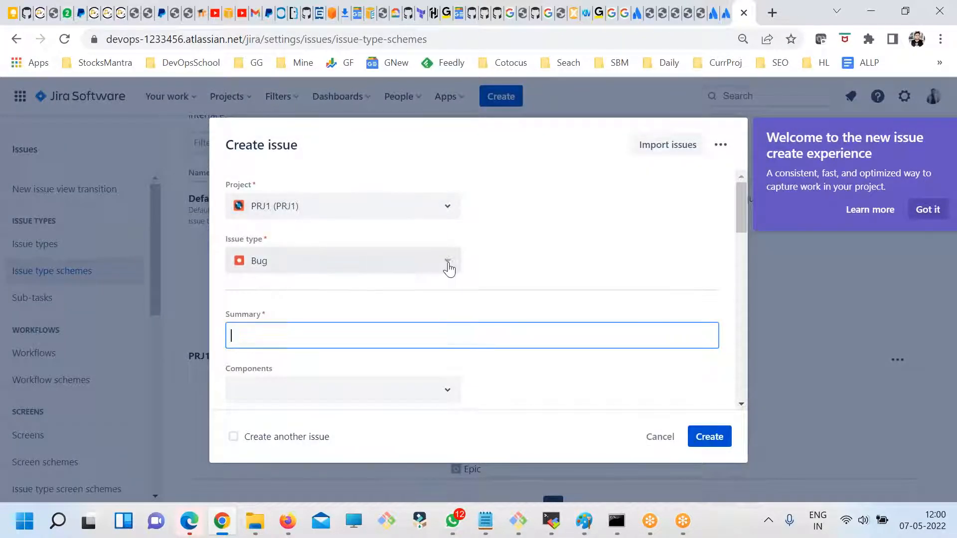
click(448, 270)
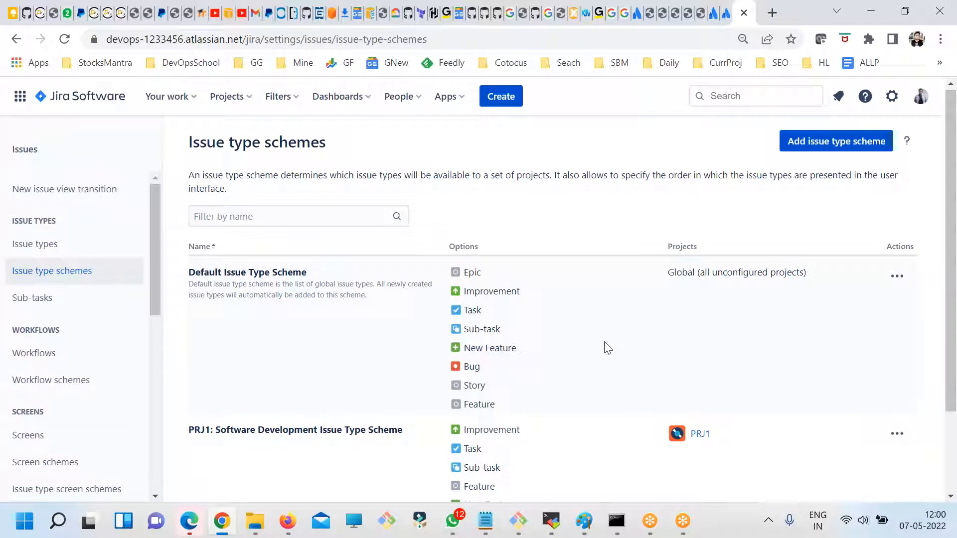
- Reorder the PRJ1: Software Development Issue Type Scheme with Feature first and Sub-task placed between Improvement and Task, and save it
scroll(604, 349, down, 1)
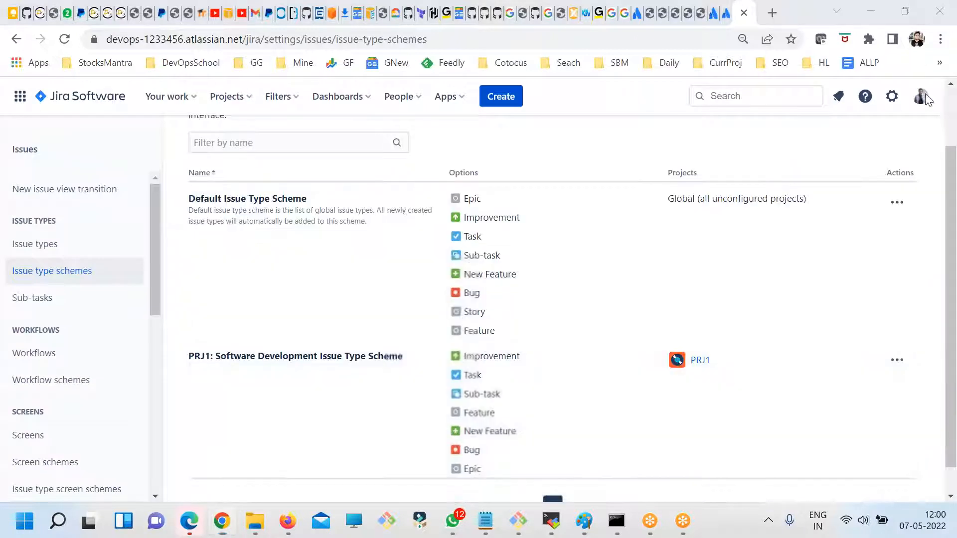
click(897, 359)
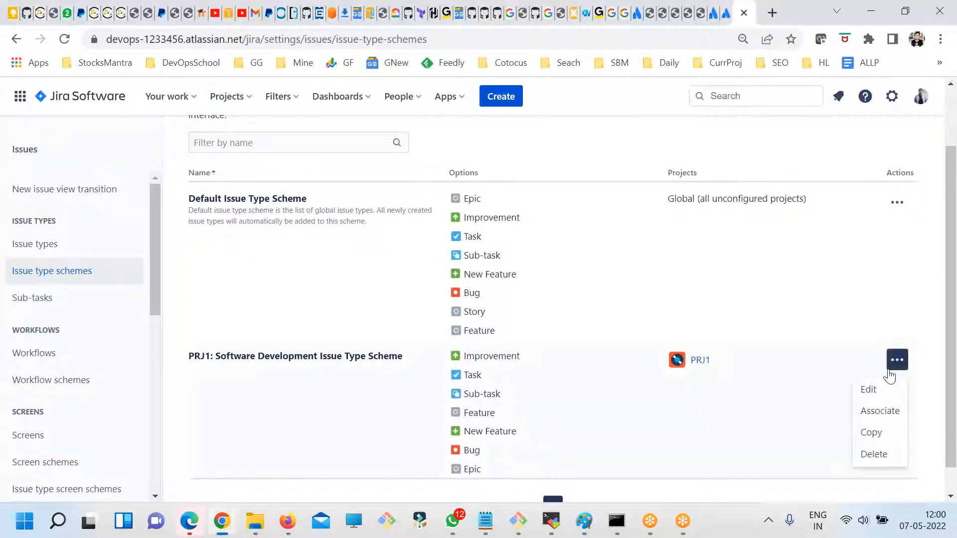
click(867, 390)
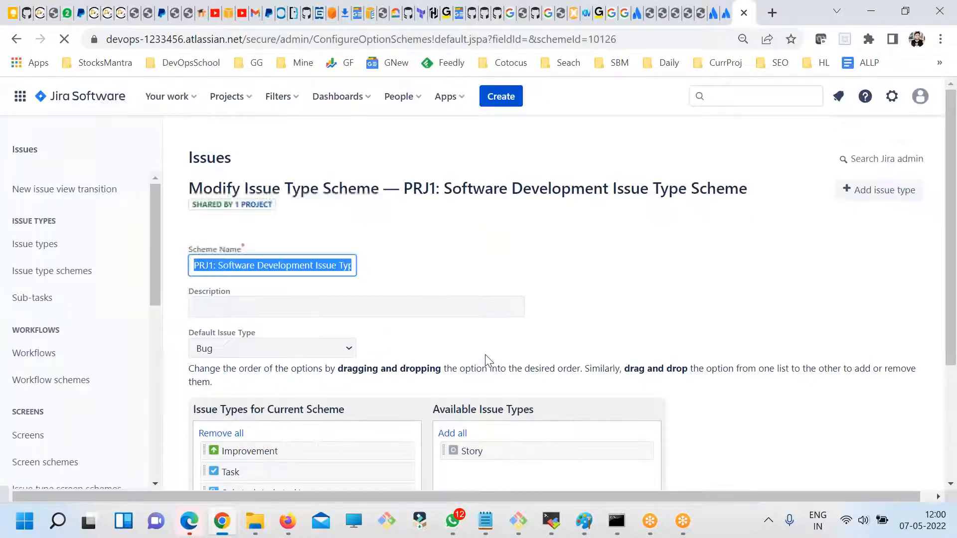
scroll(486, 363, down, 3)
drag(271, 363, 304, 324)
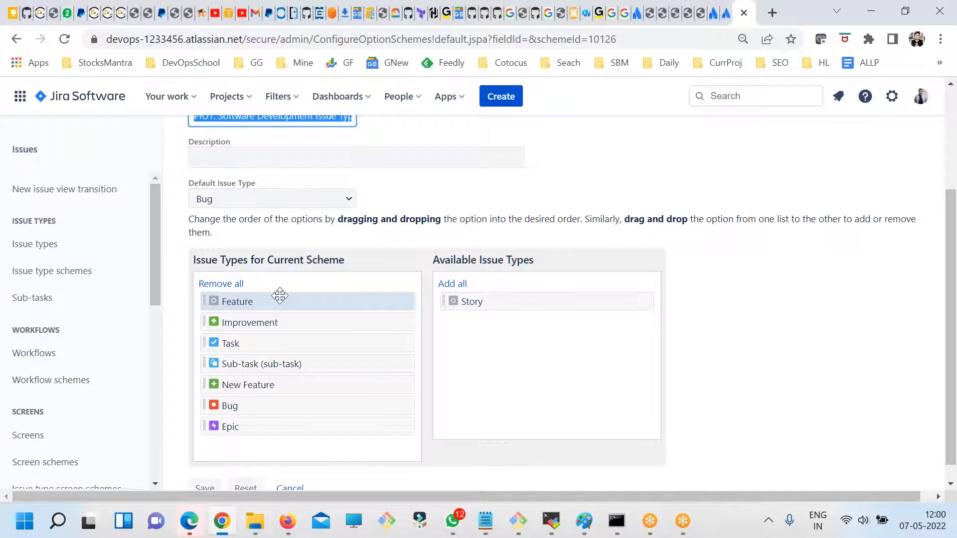
drag(312, 365, 305, 328)
scroll(344, 413, down, 1)
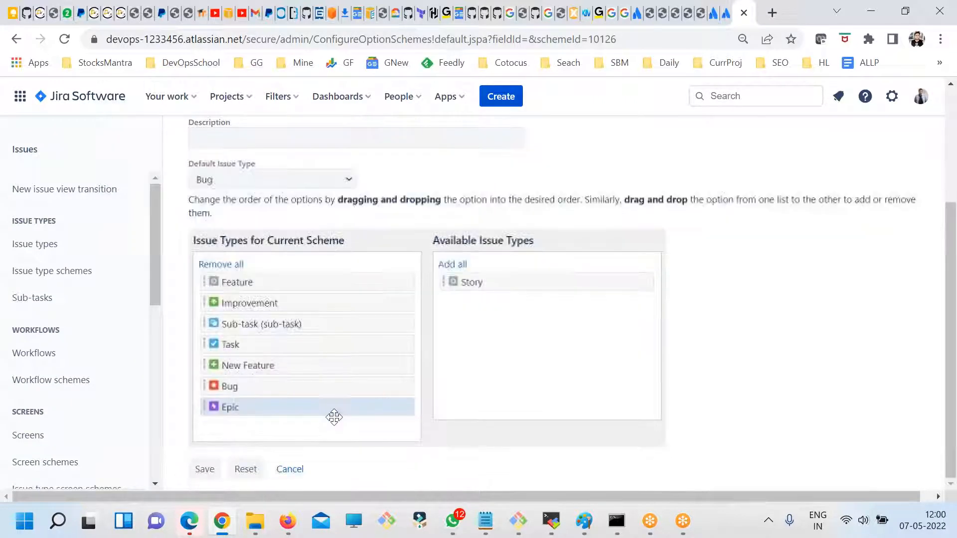
click(204, 470)
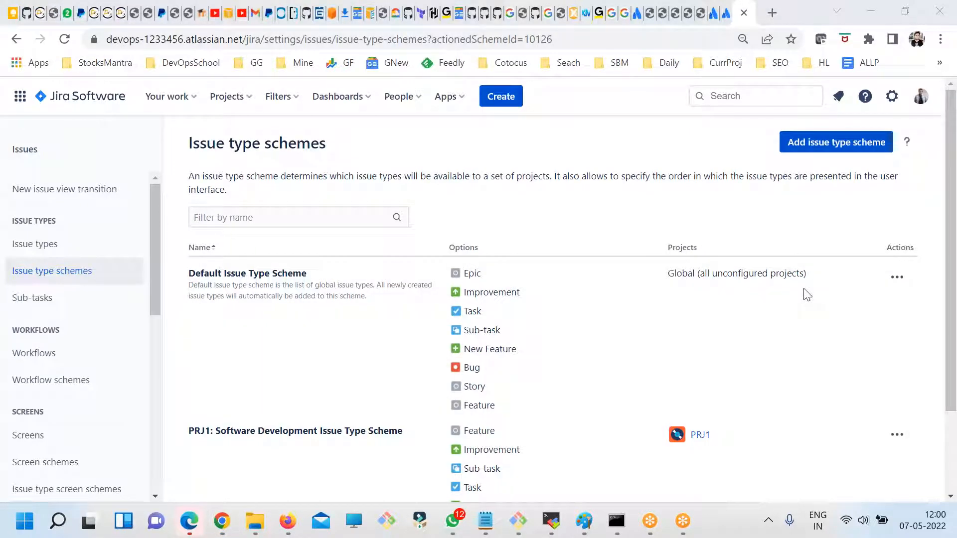
- Open a new issue form and check the selectable projects and the order of the issue types offered for PRJ1
click(518, 95)
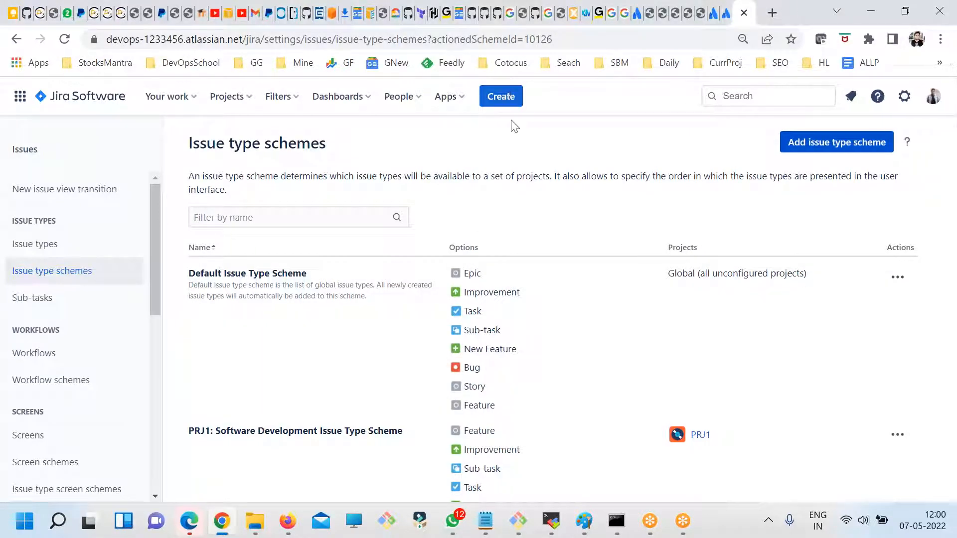
click(310, 265)
click(454, 231)
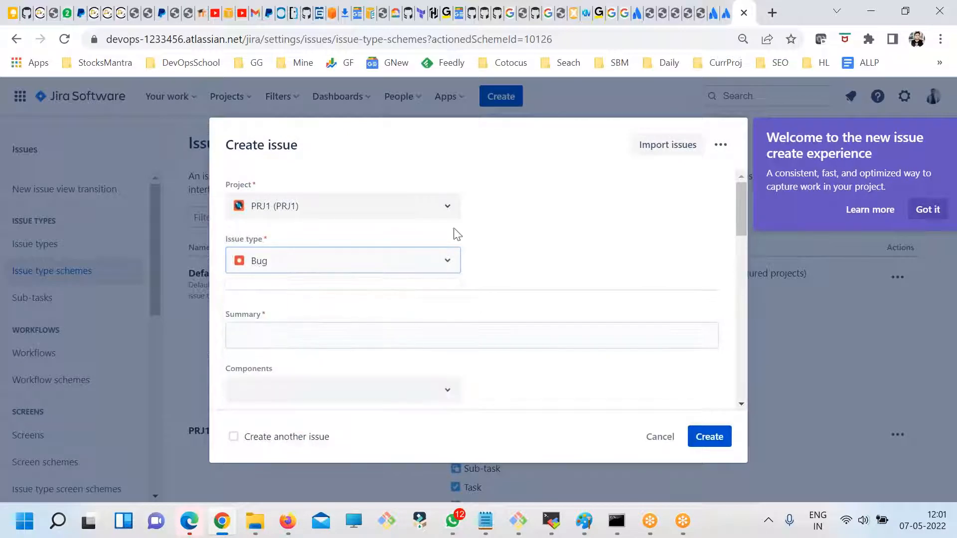
click(264, 201)
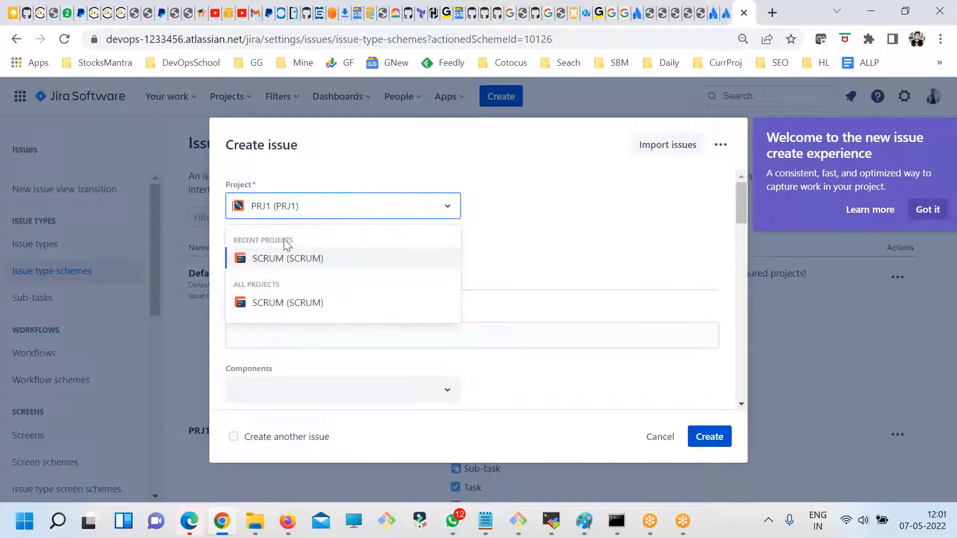
click(532, 263)
click(316, 264)
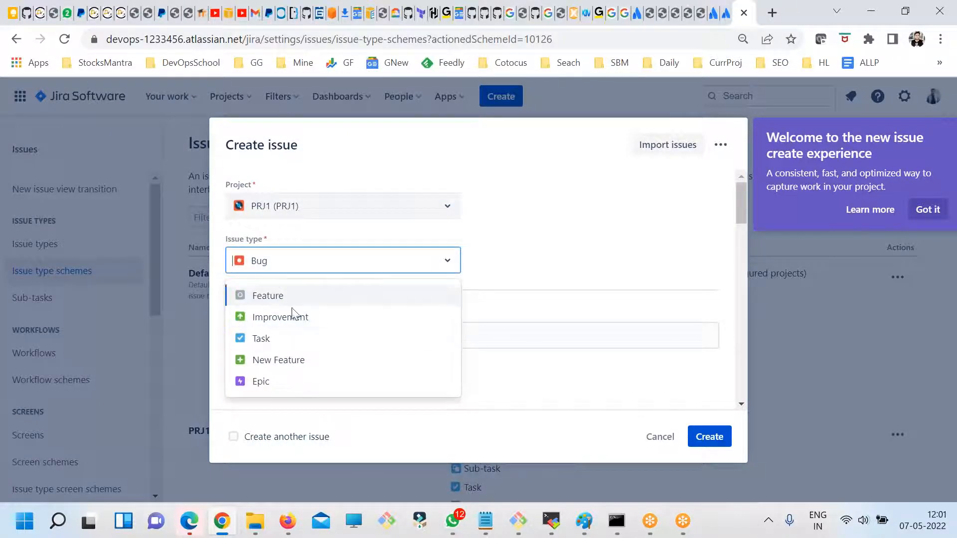
click(523, 234)
- Examine the PRJ1 Bug form's fields from Summary and Components through Fix versions, Priority, Assignee and Epic Link, and cancel the form
scroll(384, 299, down, 2)
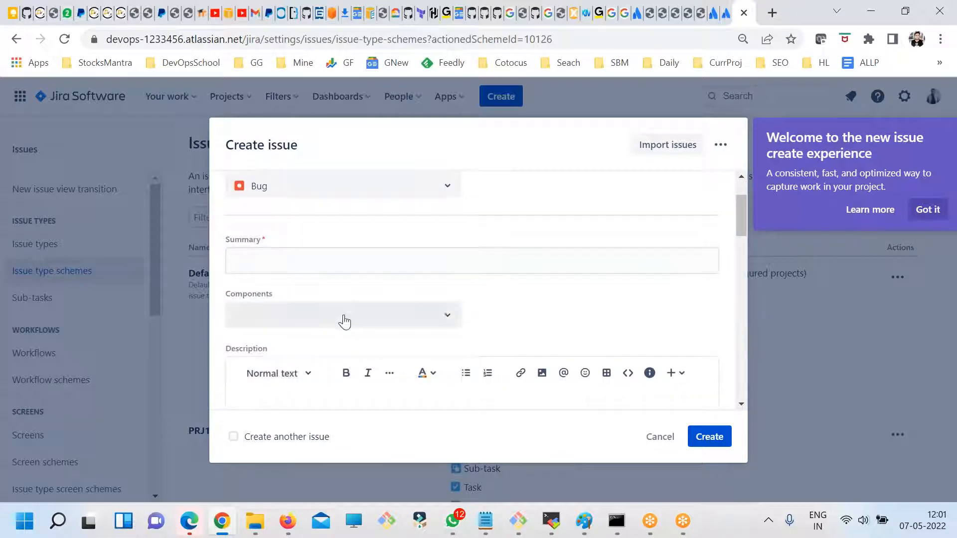
click(358, 319)
scroll(370, 325, down, 3)
scroll(354, 343, up, 2)
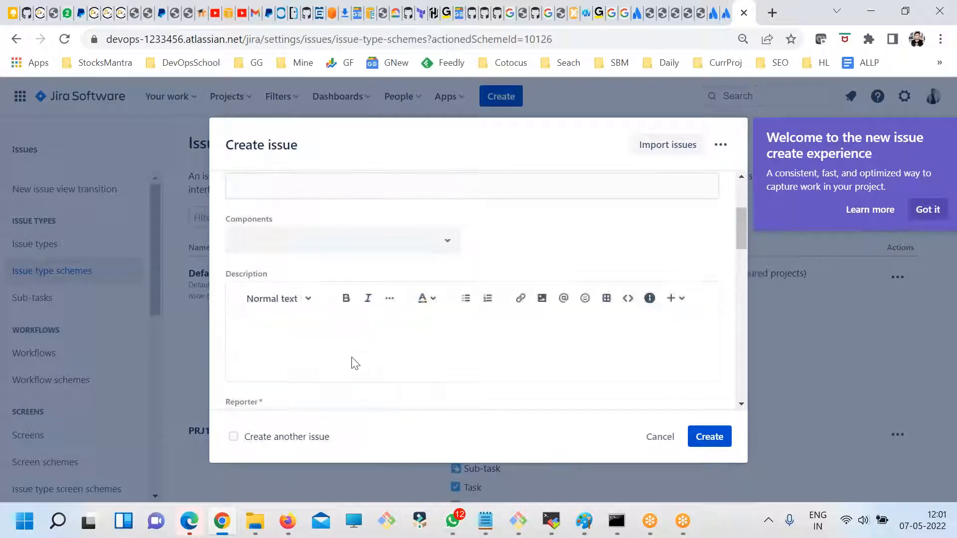
scroll(319, 334, down, 4)
scroll(398, 329, down, 2)
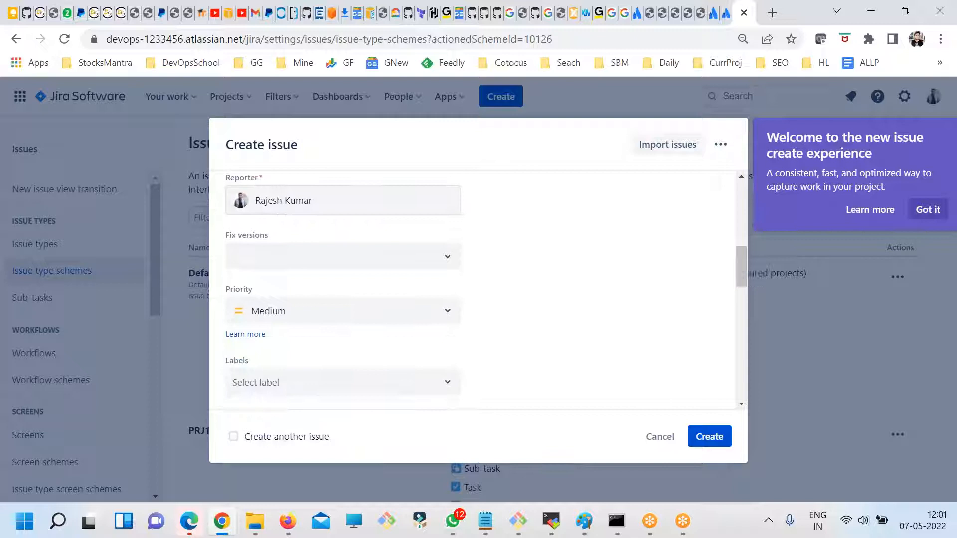
click(398, 256)
click(512, 303)
scroll(442, 341, down, 3)
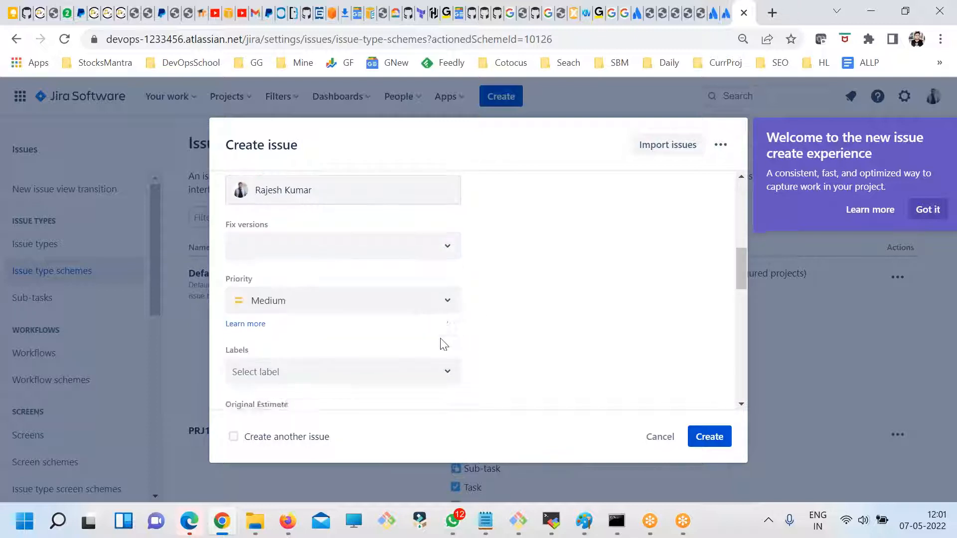
scroll(442, 338, up, 8)
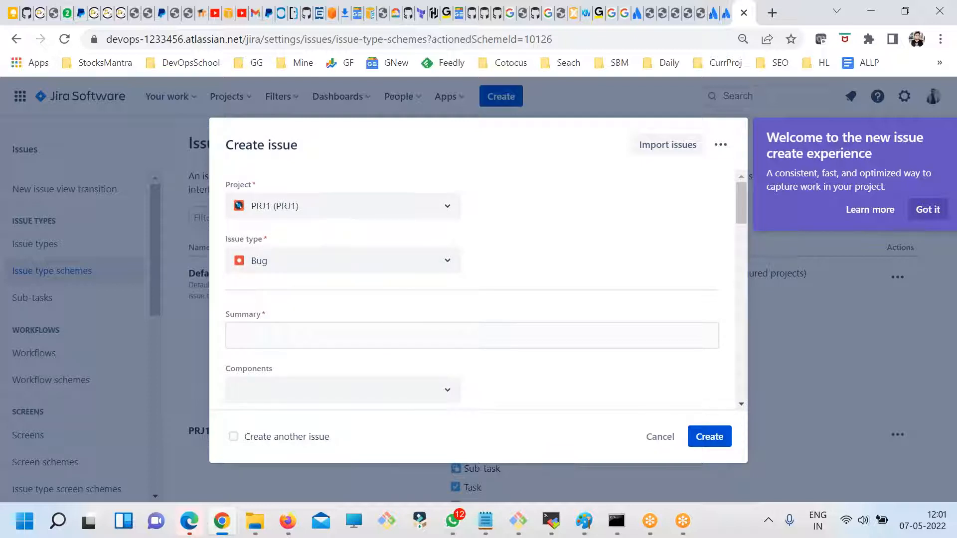
scroll(433, 286, down, 10)
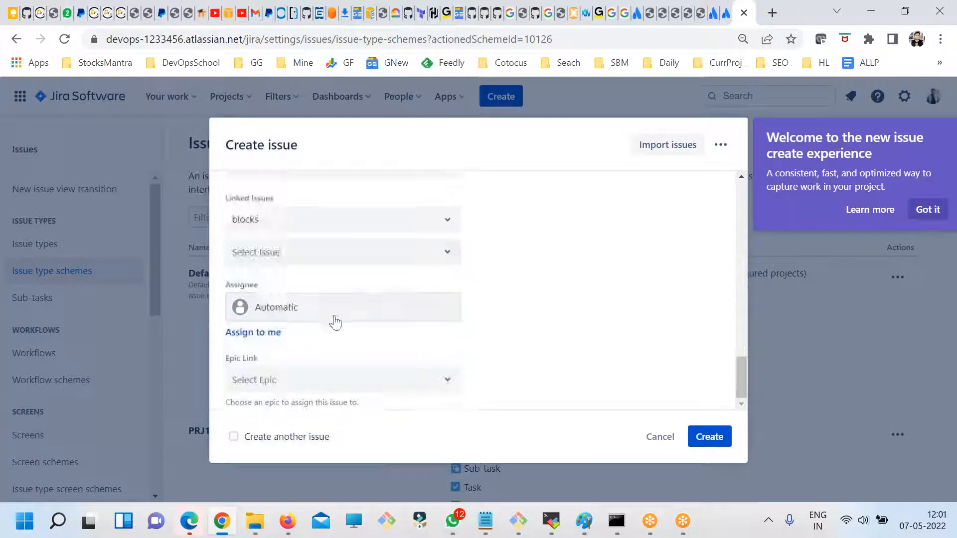
scroll(399, 320, up, 10)
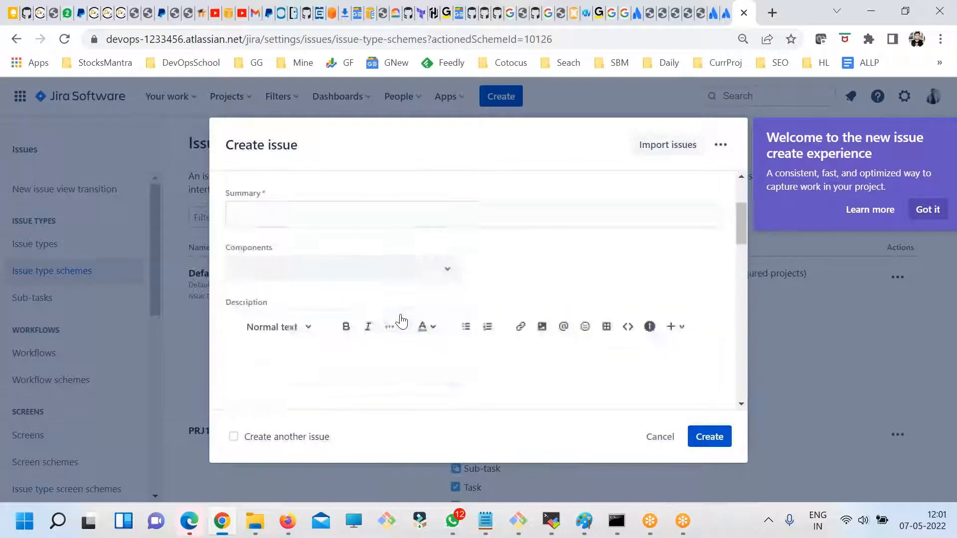
scroll(318, 262, down, 10)
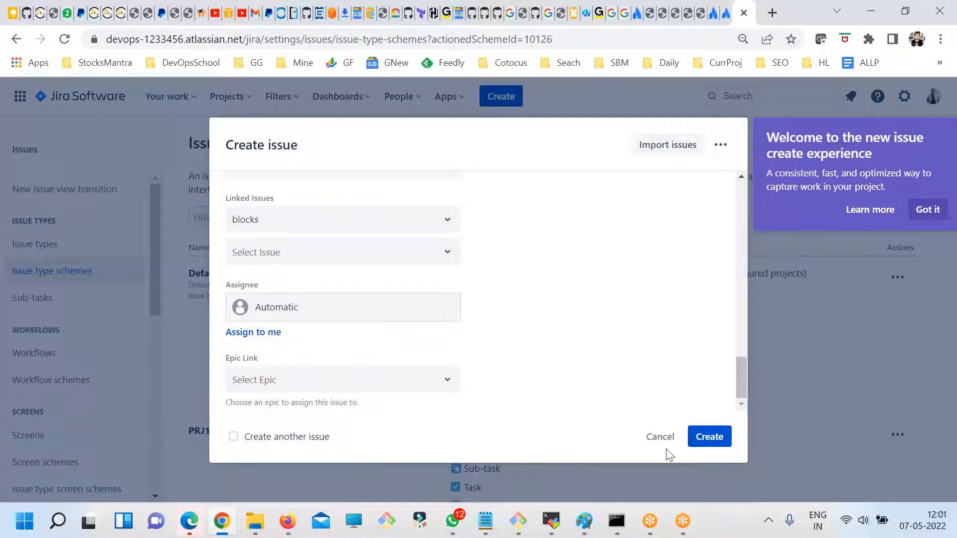
click(656, 439)
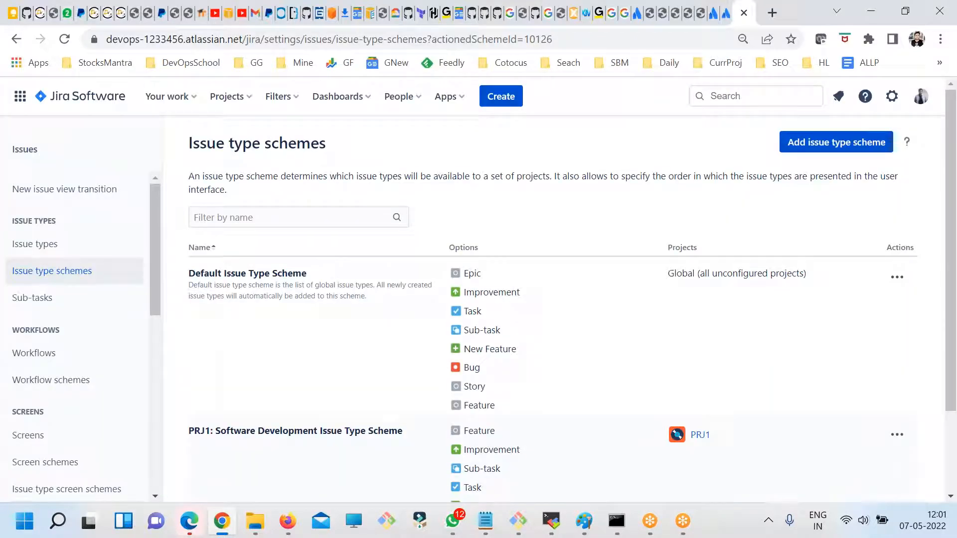
- Open the Jira System settings and review the available administration sections, from general configuration to mail and admin helper
click(891, 100)
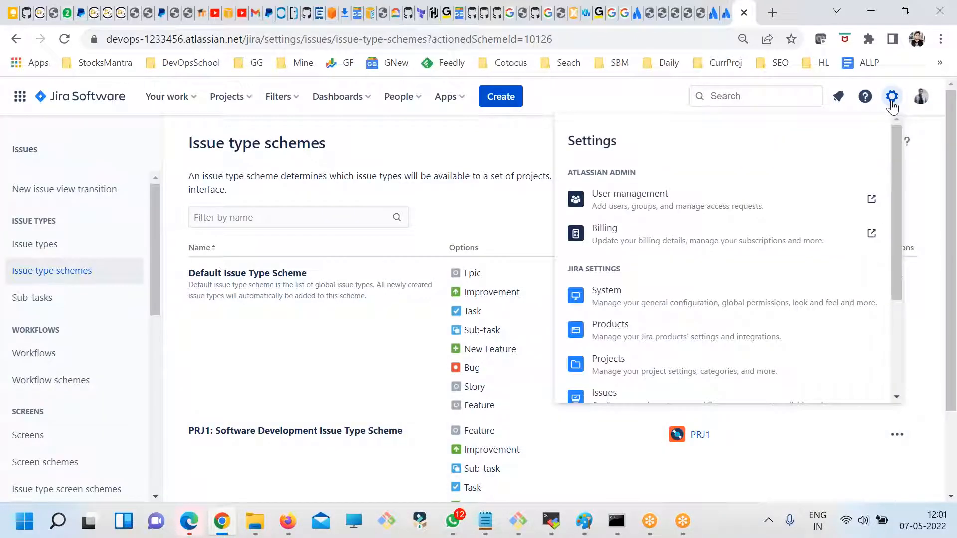
click(634, 300)
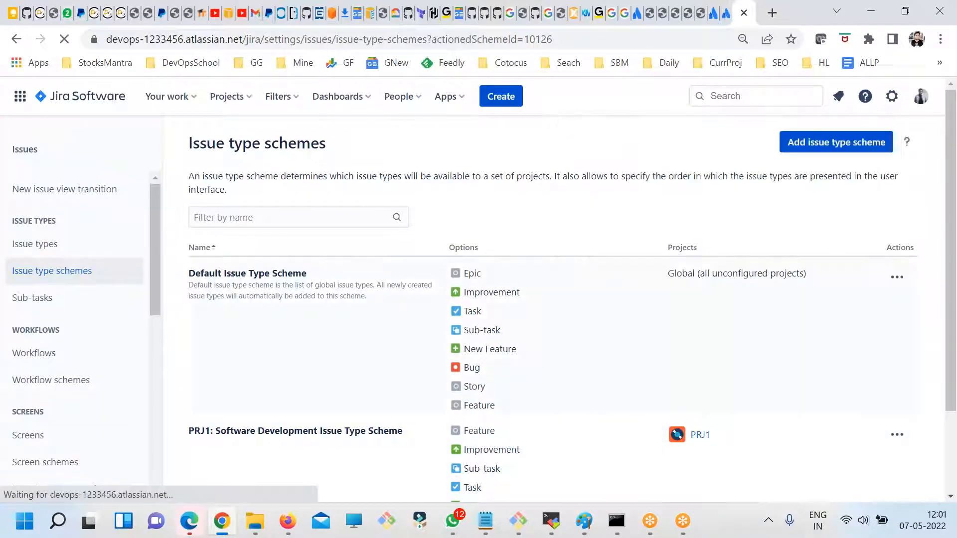
scroll(145, 314, down, 10)
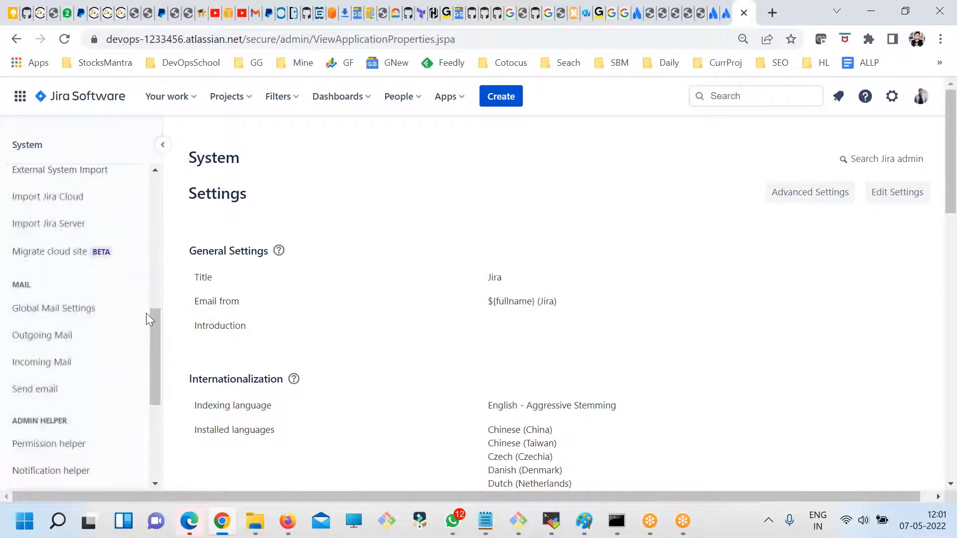
scroll(147, 317, down, 5)
scroll(152, 334, up, 15)
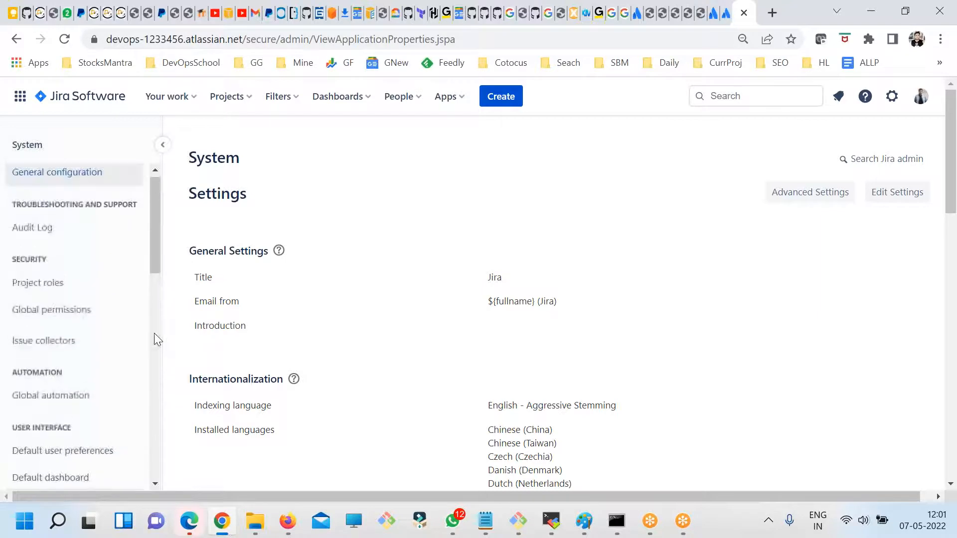
scroll(99, 378, down, 3)
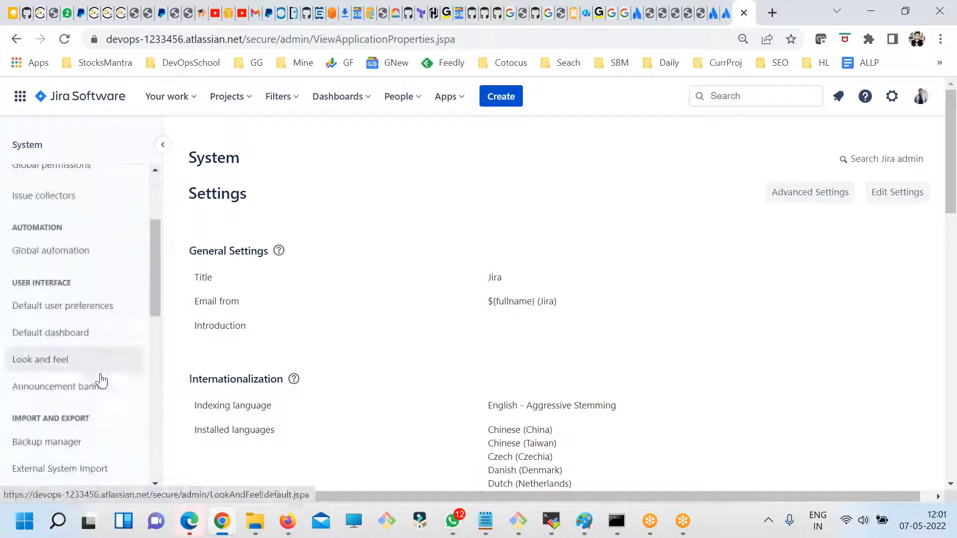
- Review the Jira settings categories and open the Issues settings at the issue types list
click(891, 96)
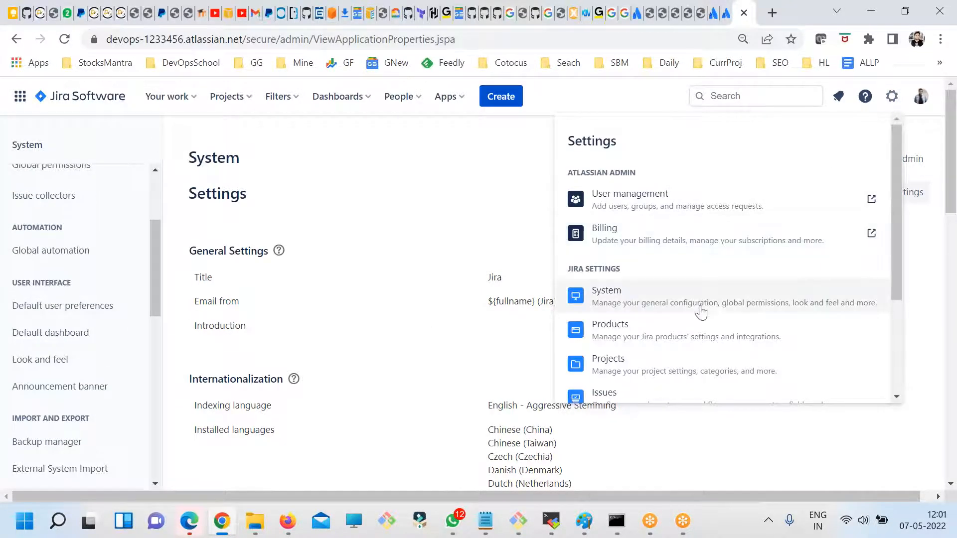
scroll(711, 308, down, 2)
scroll(681, 301, up, 2)
scroll(687, 303, down, 1)
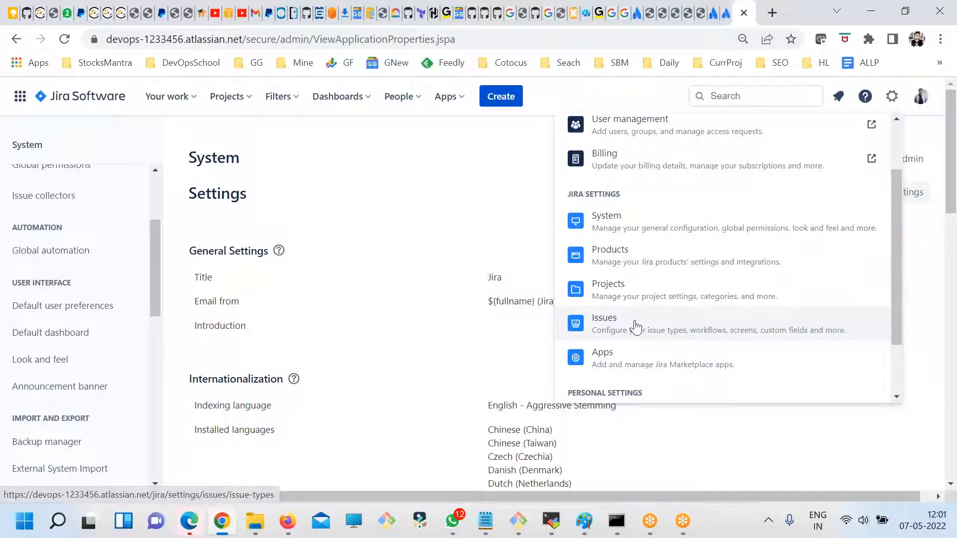
click(635, 326)
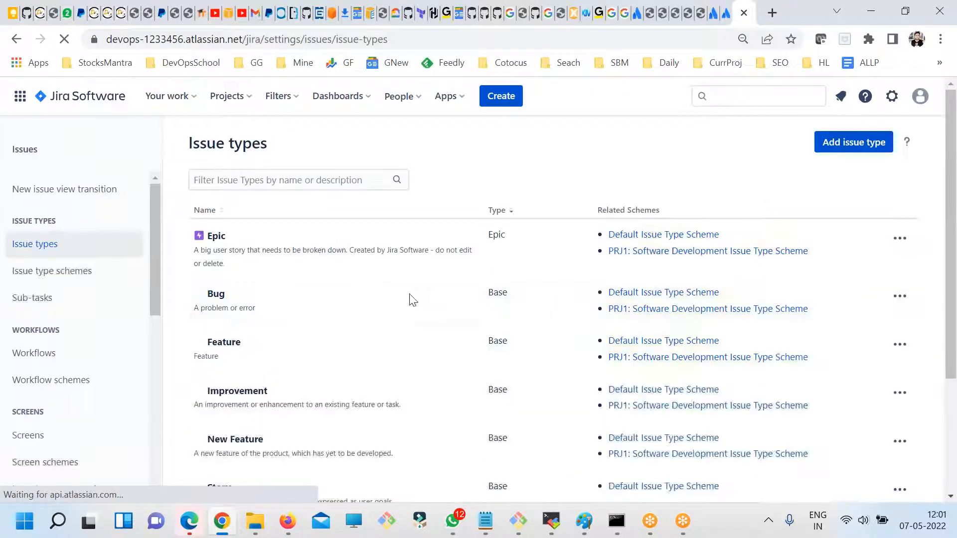
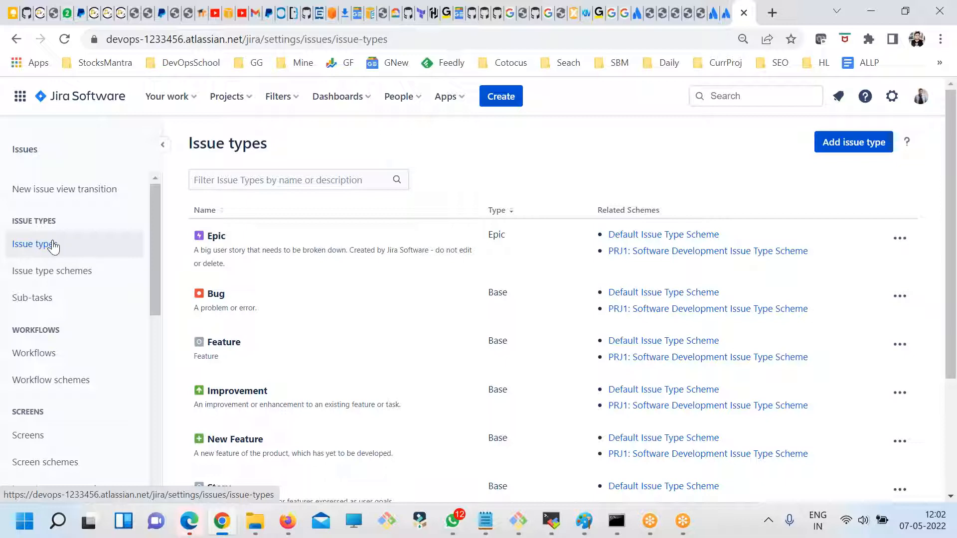
- Browse the issue settings and open the list of custom fields
scroll(86, 267, down, 2)
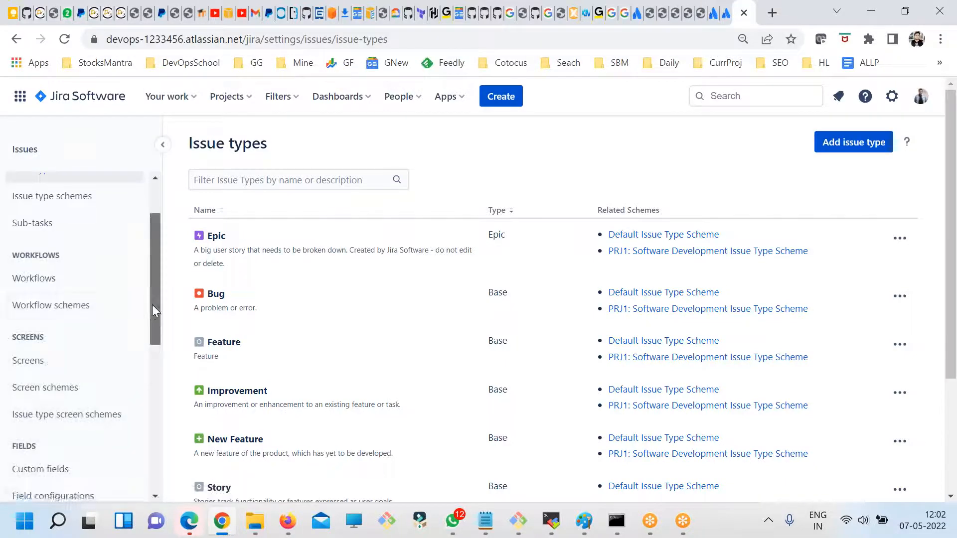
scroll(151, 304, up, 2)
scroll(64, 300, down, 3)
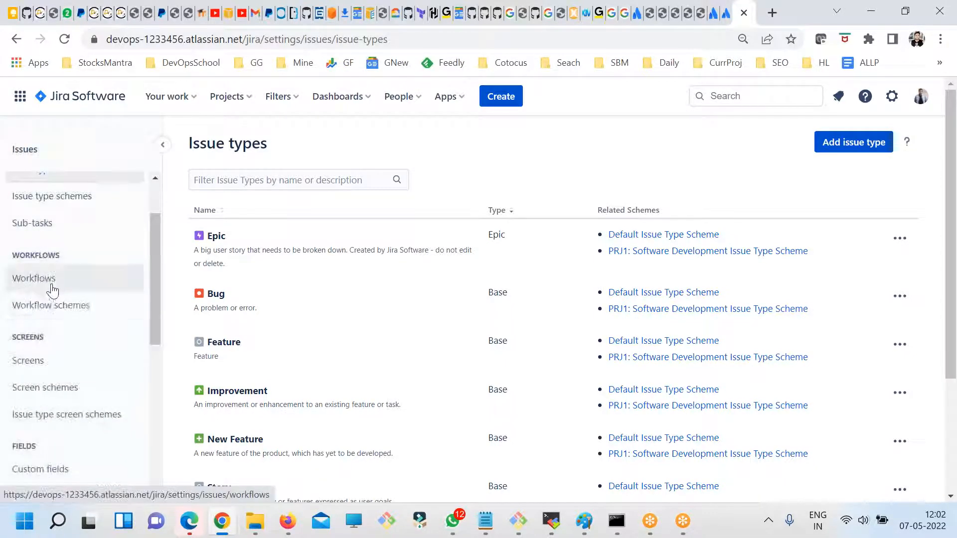
scroll(82, 288, up, 3)
scroll(56, 299, down, 3)
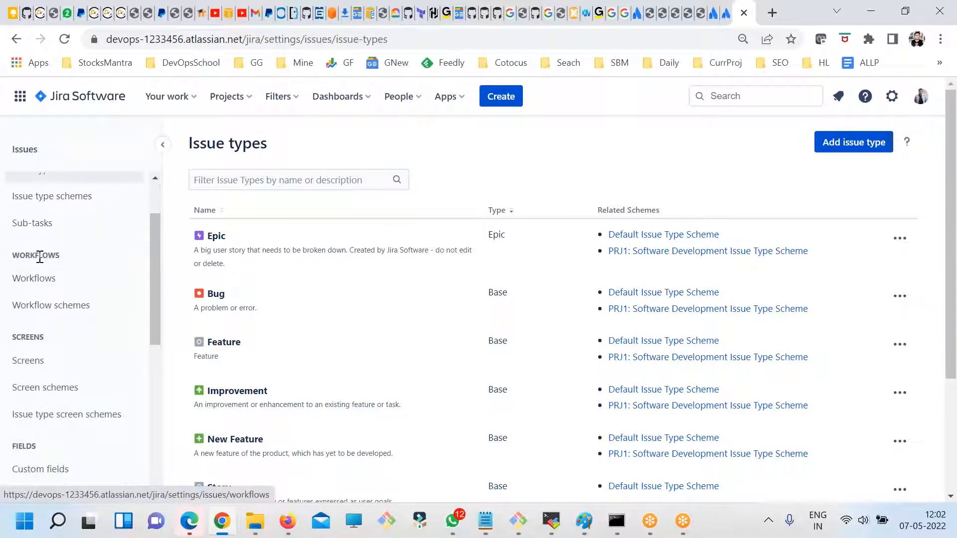
scroll(37, 272, down, 3)
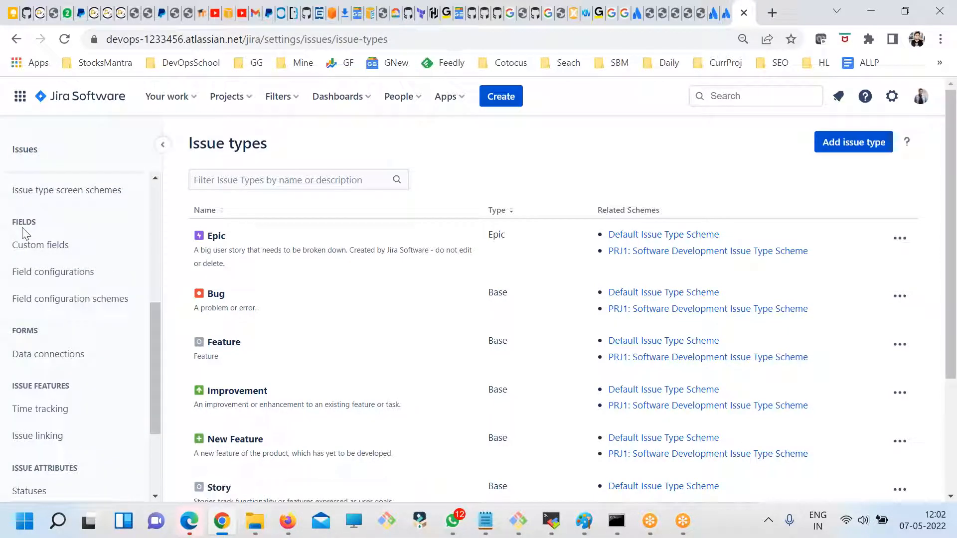
drag(24, 218, 47, 225)
click(33, 244)
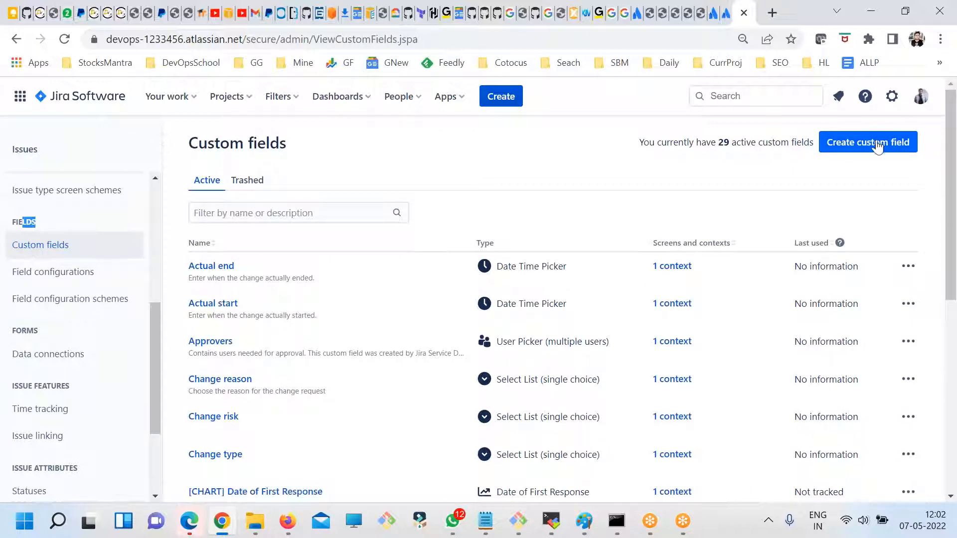
- Start a new custom field using the Select List (single choice) field type
click(870, 143)
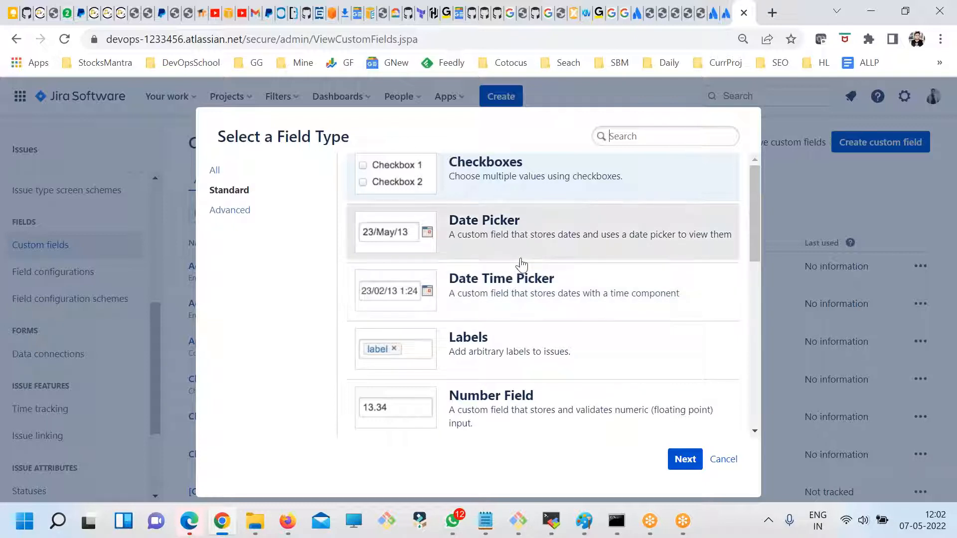
scroll(582, 387, down, 6)
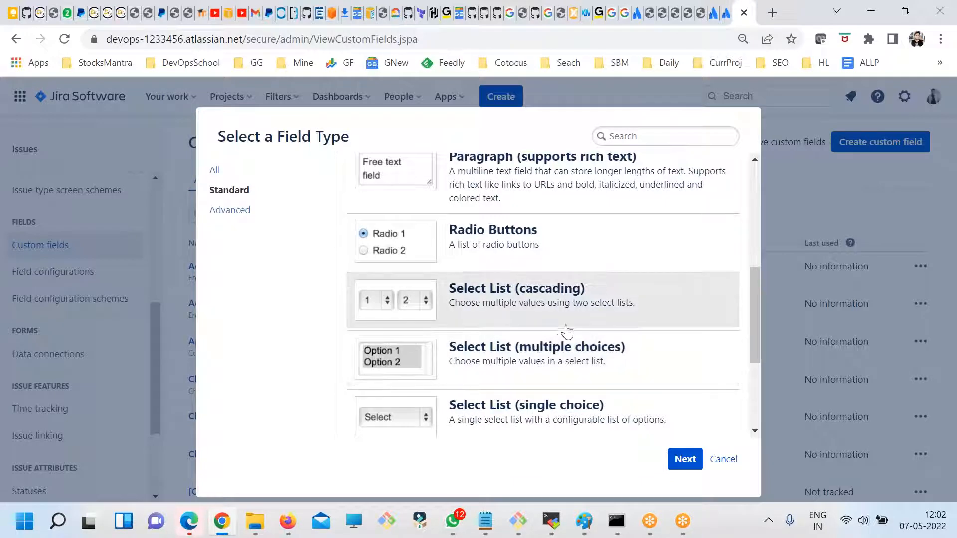
scroll(582, 335, down, 1)
click(682, 459)
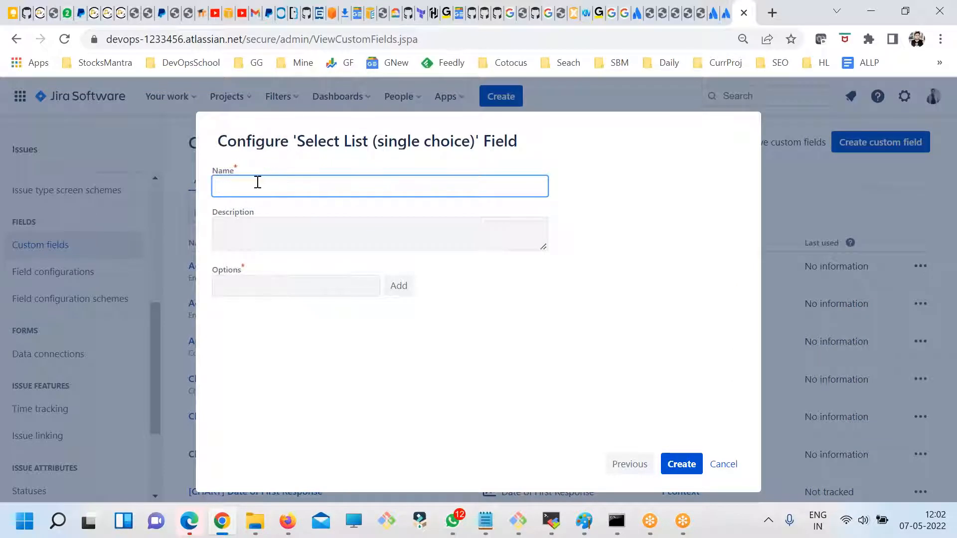
- Name the field Country, add the options India, USA and UK, and create it
text(Country)
click(314, 222)
click(335, 288)
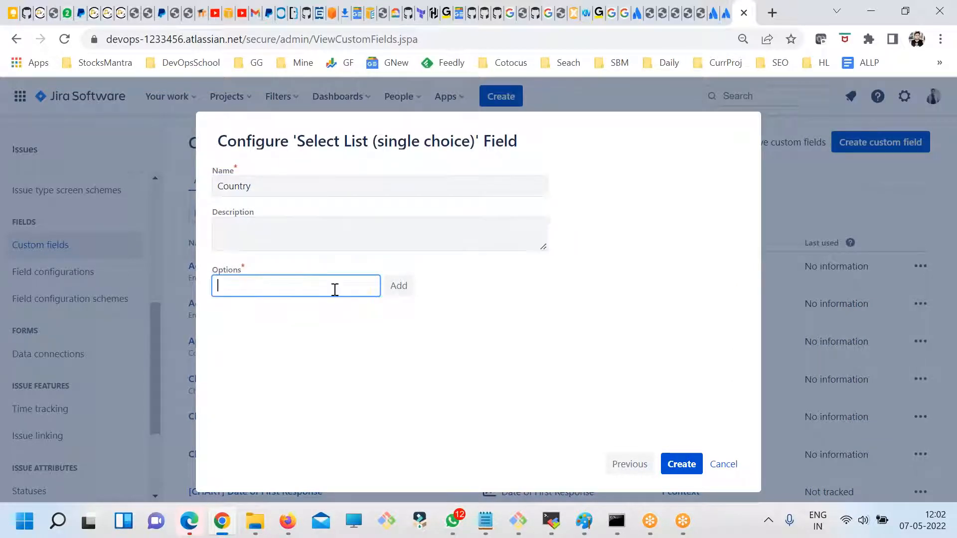
key(Return)
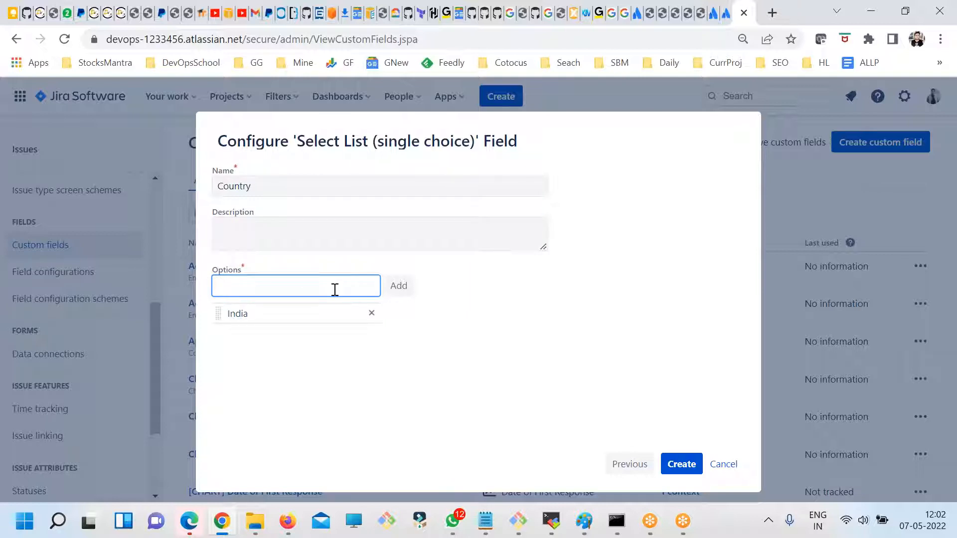
key(Return)
key(Return)
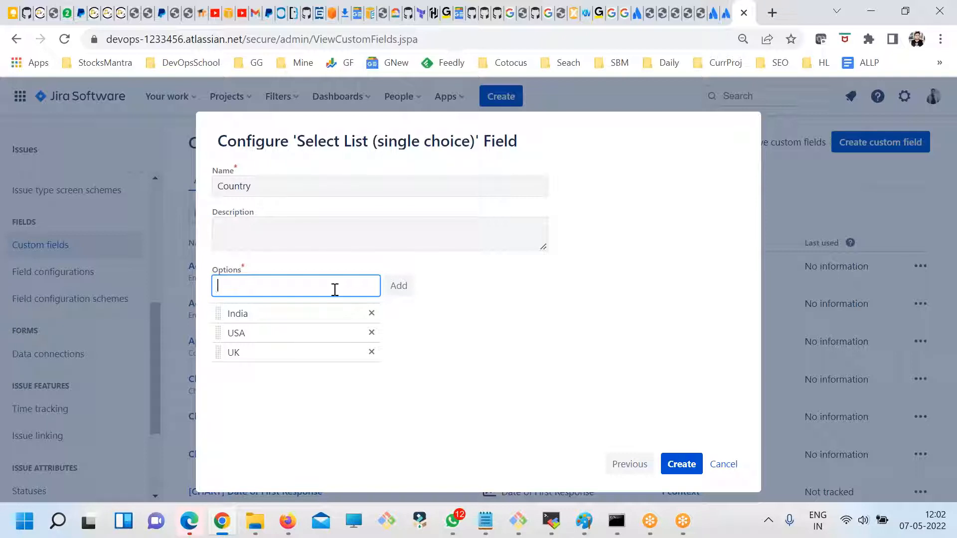
click(515, 342)
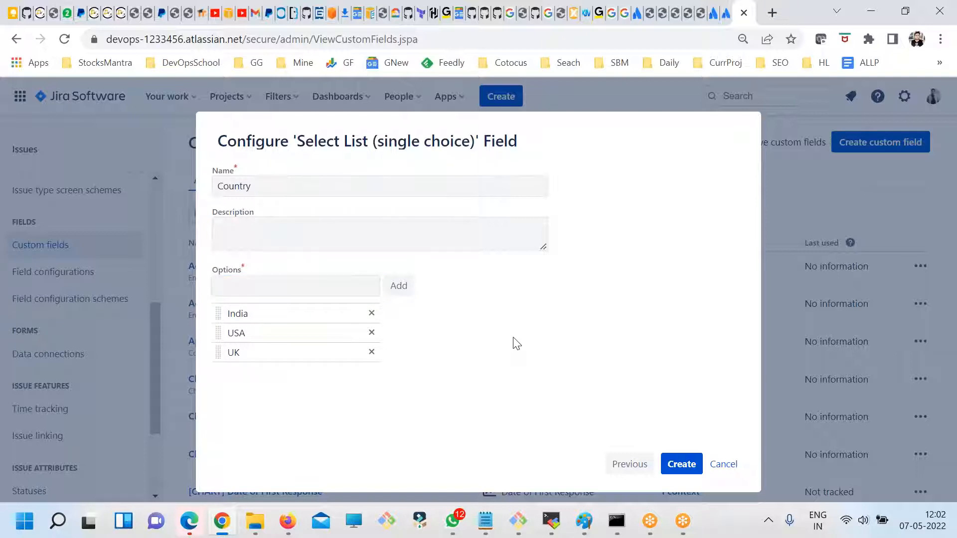
drag(425, 363, 213, 213)
click(501, 360)
click(682, 464)
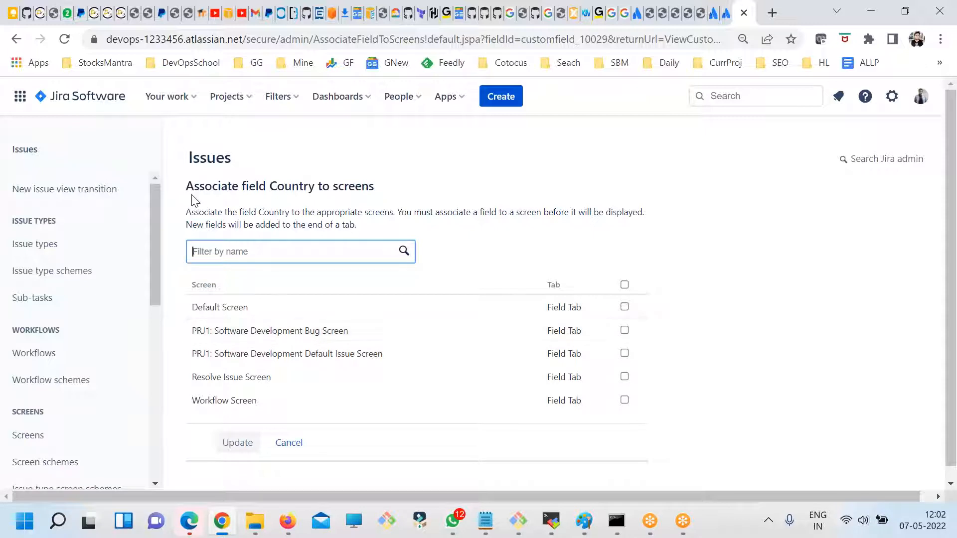
- Associate the Country field with all listed screens, including both PRJ1 Software Development screens, and save the association
drag(189, 186, 316, 189)
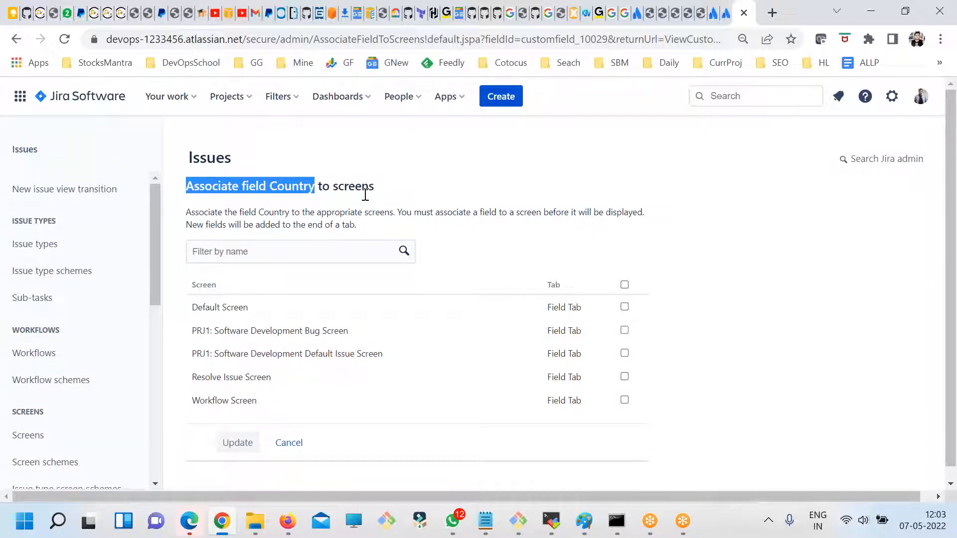
drag(375, 187, 312, 187)
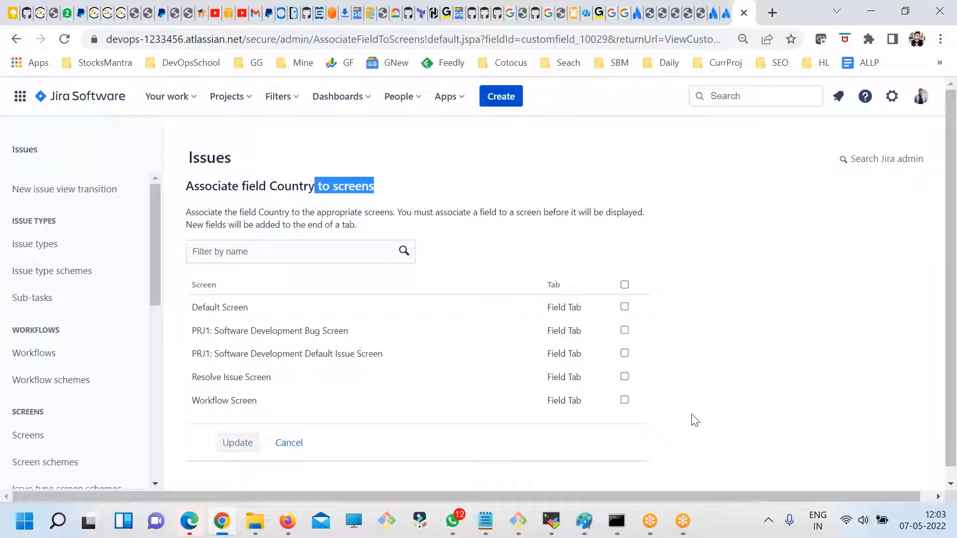
drag(192, 331, 229, 349)
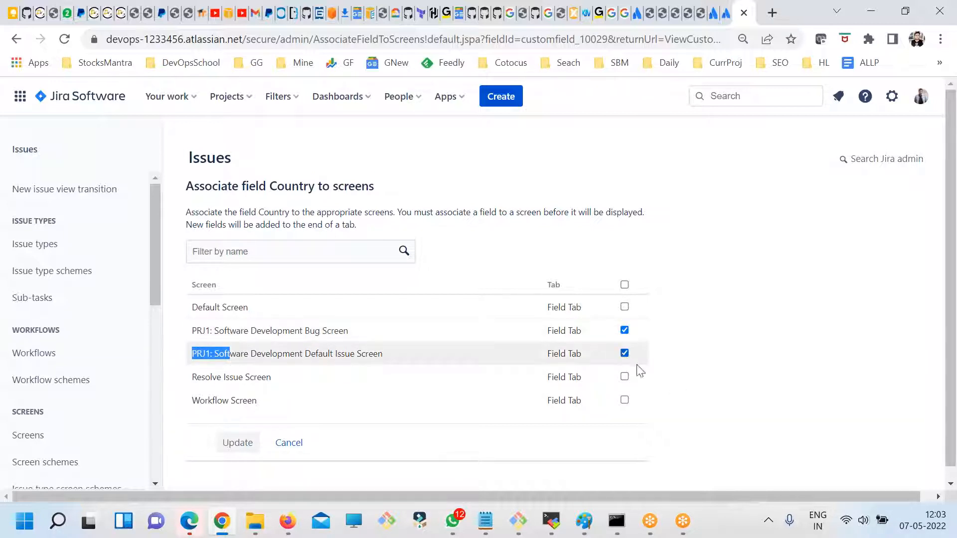
click(629, 305)
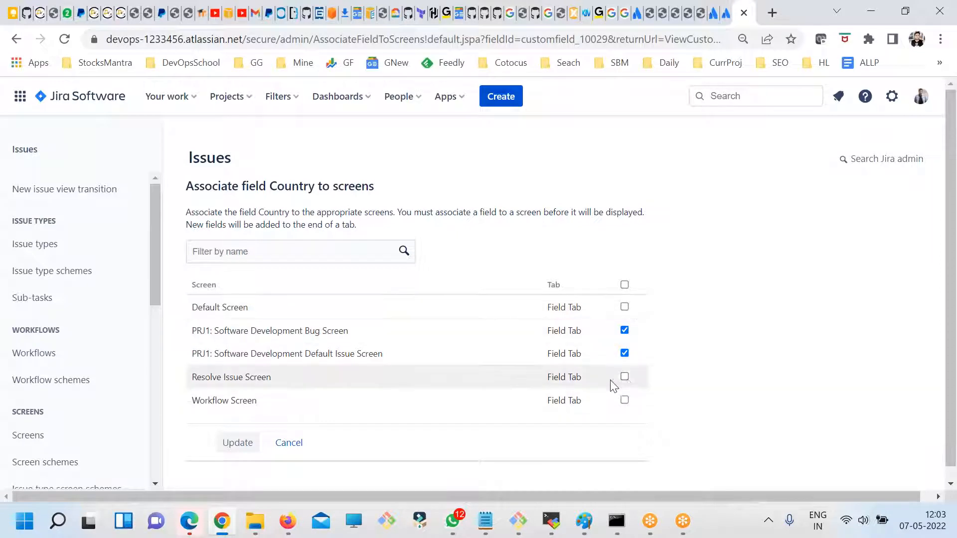
click(625, 399)
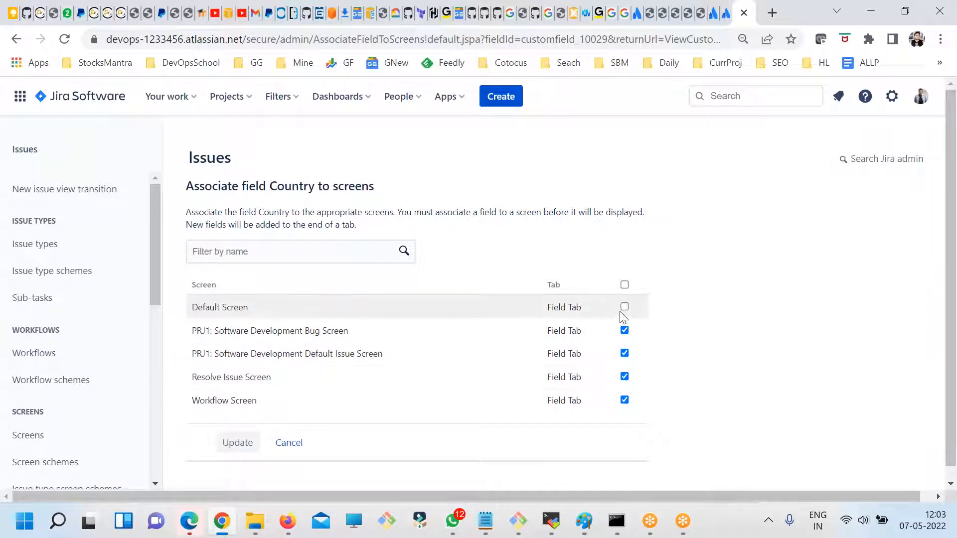
click(624, 306)
drag(202, 331, 380, 369)
click(669, 385)
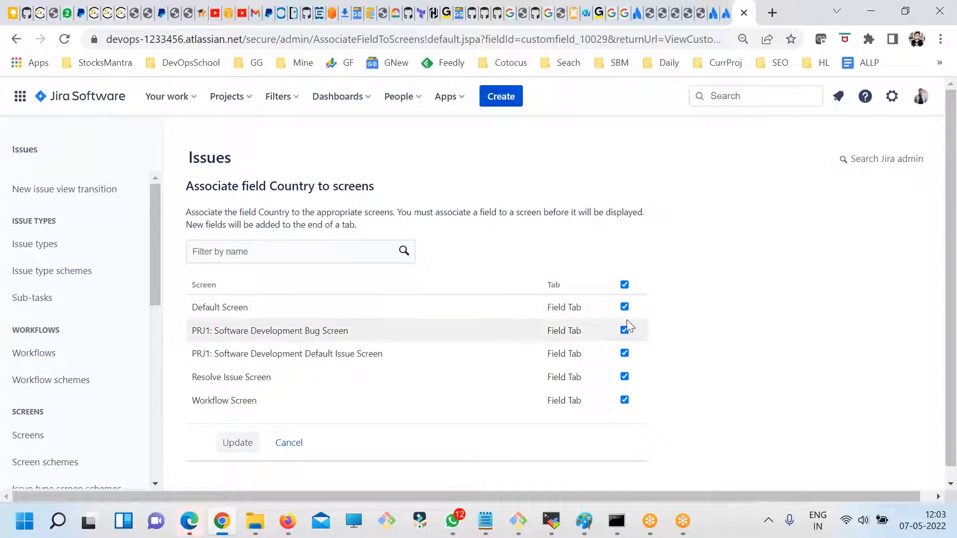
scroll(384, 391, down, 1)
click(233, 437)
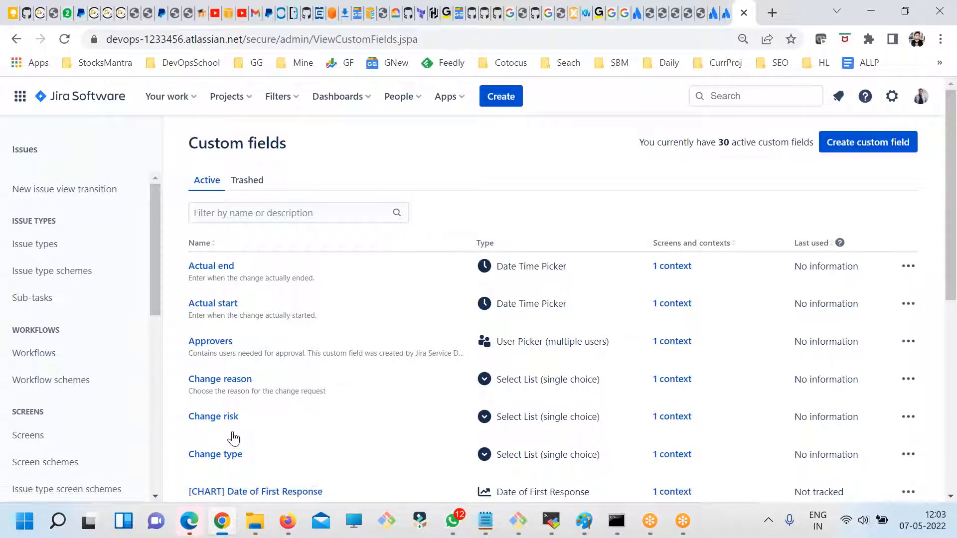
- Find Country in the custom fields list and review its type, screens, contexts and available actions
click(933, 228)
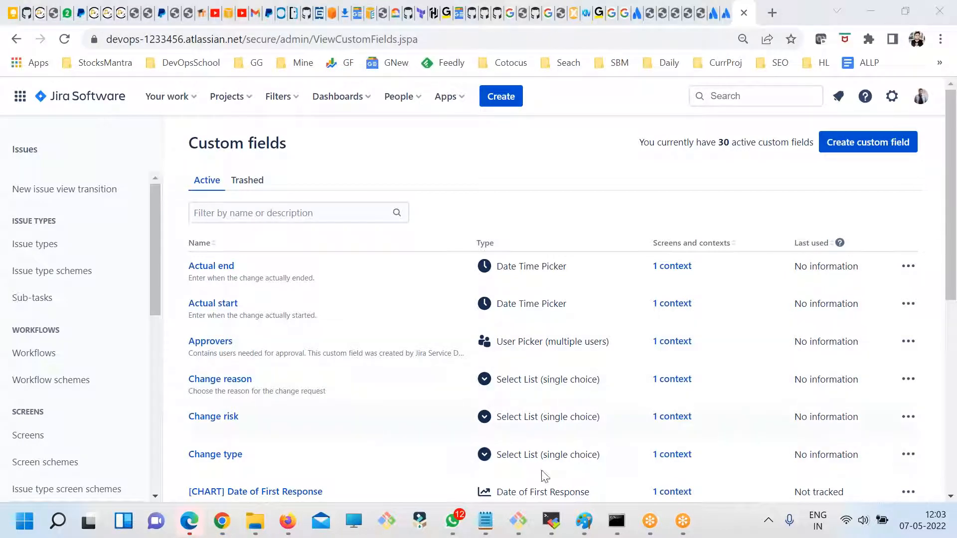
scroll(545, 477, down, 5)
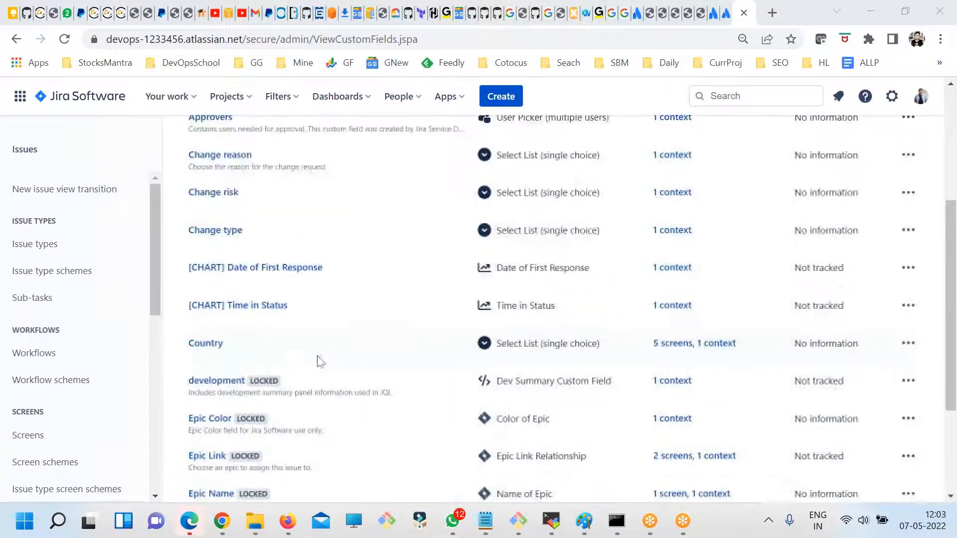
double_click(194, 342)
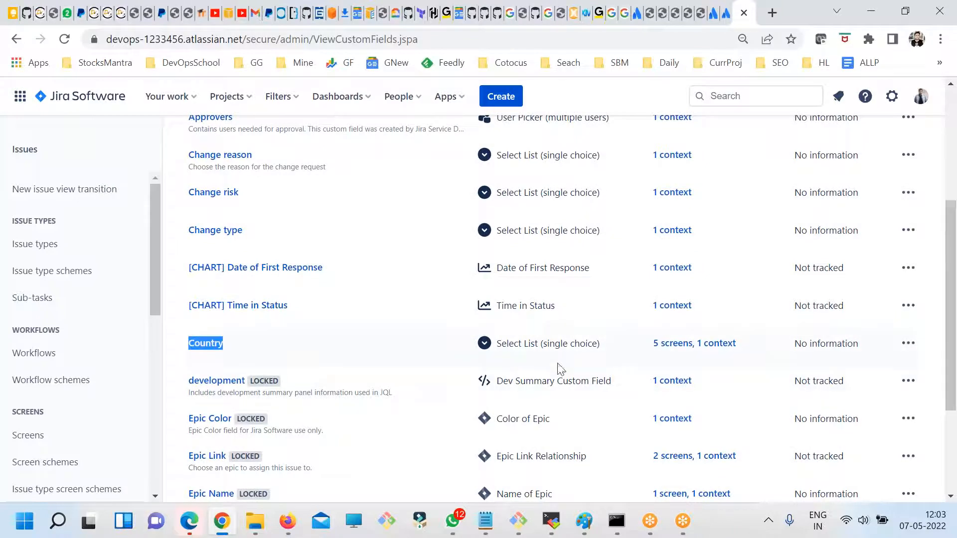
double_click(563, 343)
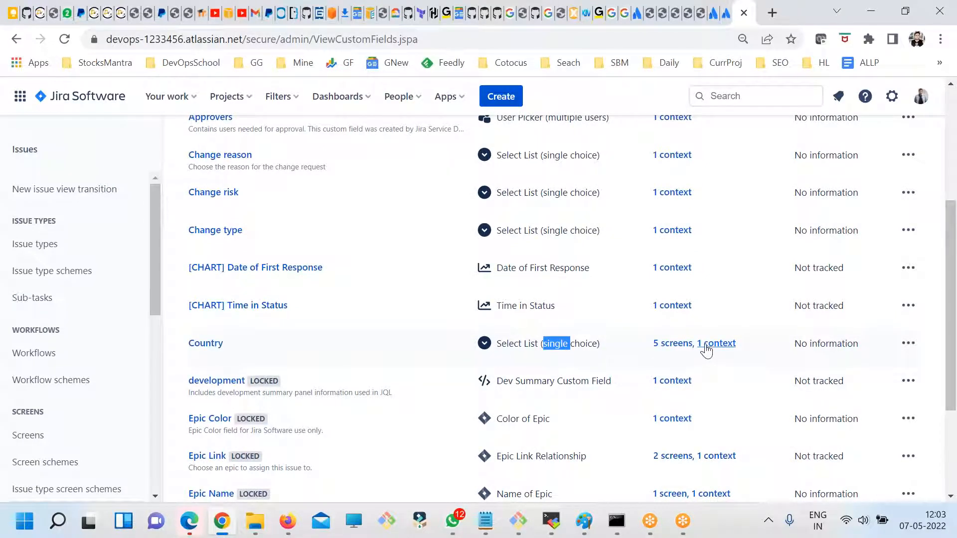
click(907, 343)
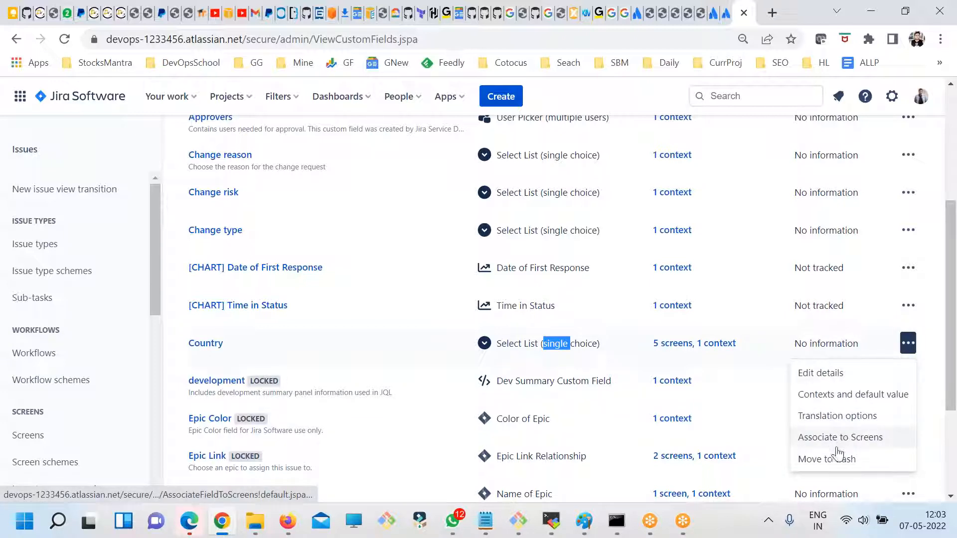
click(306, 354)
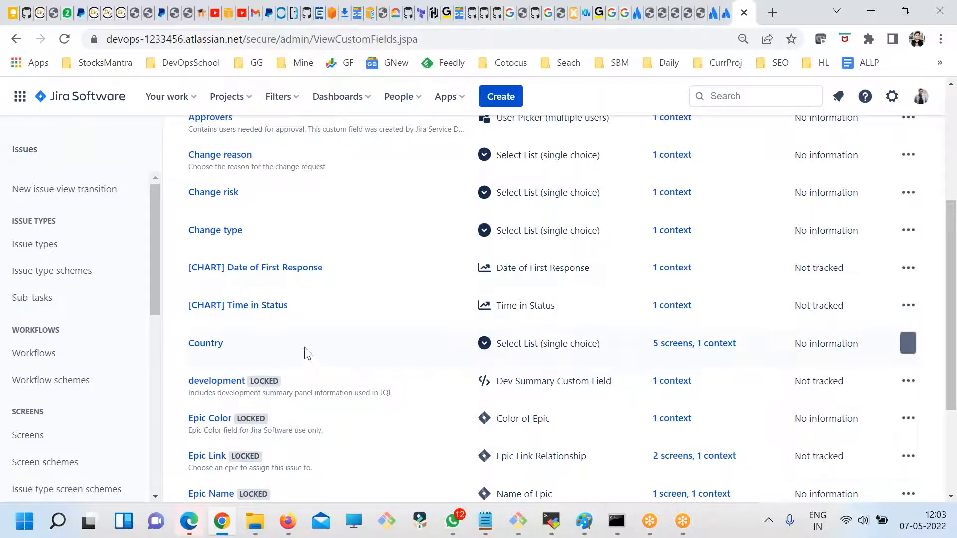
scroll(274, 367, up, 2)
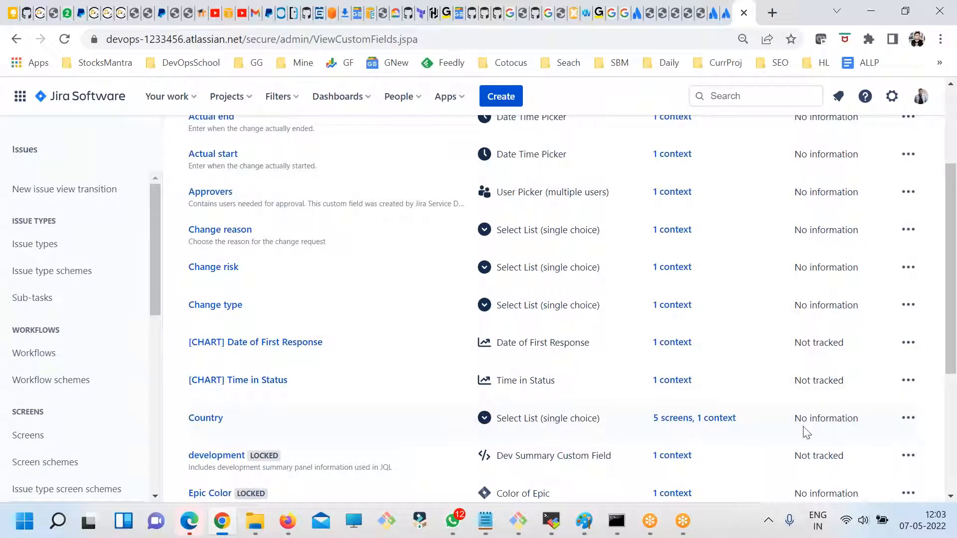
scroll(475, 421, up, 3)
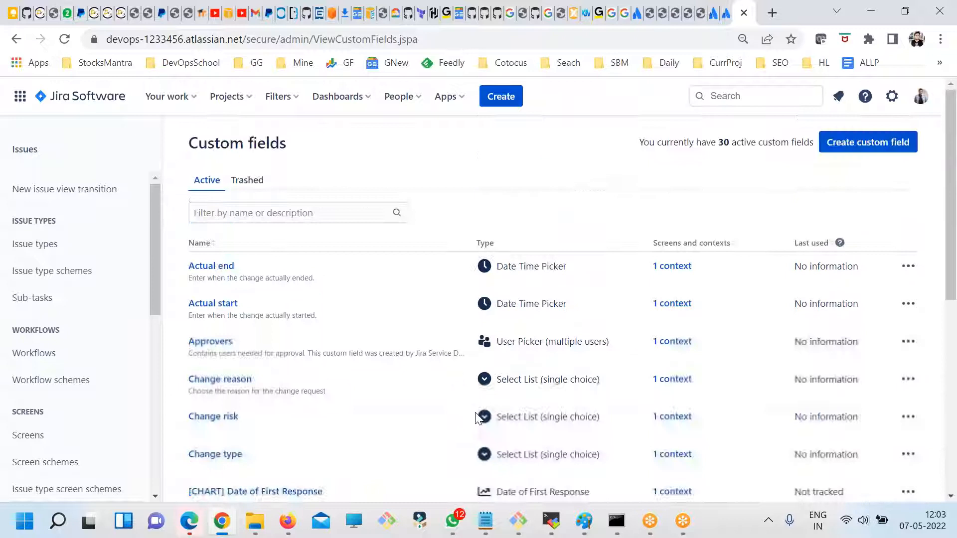
- View the Country field's editable details and return to the custom fields list without changes
click(937, 7)
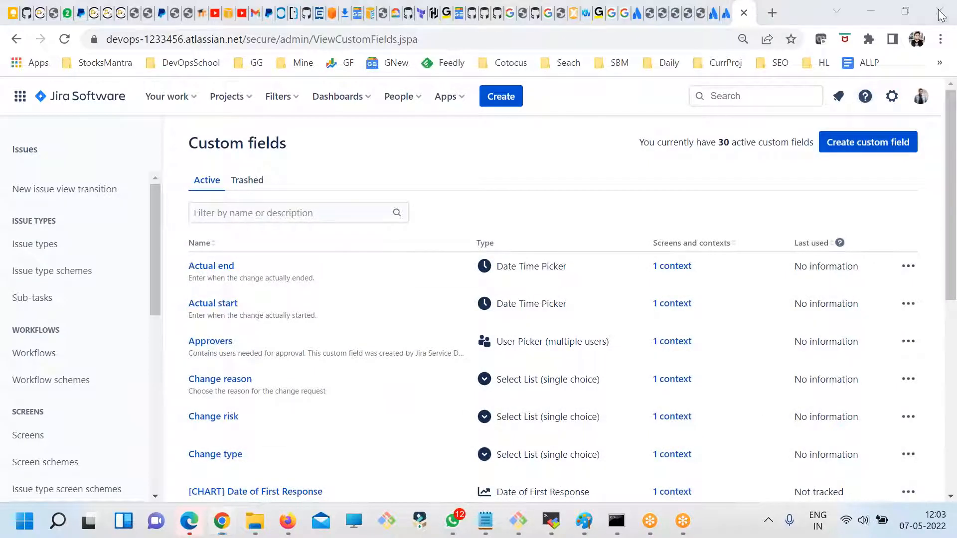
scroll(895, 382, down, 6)
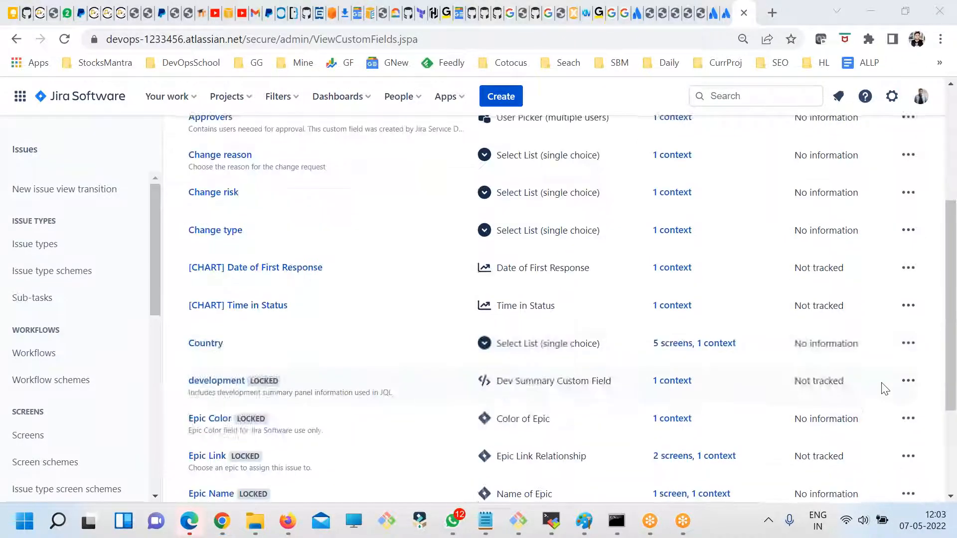
click(907, 271)
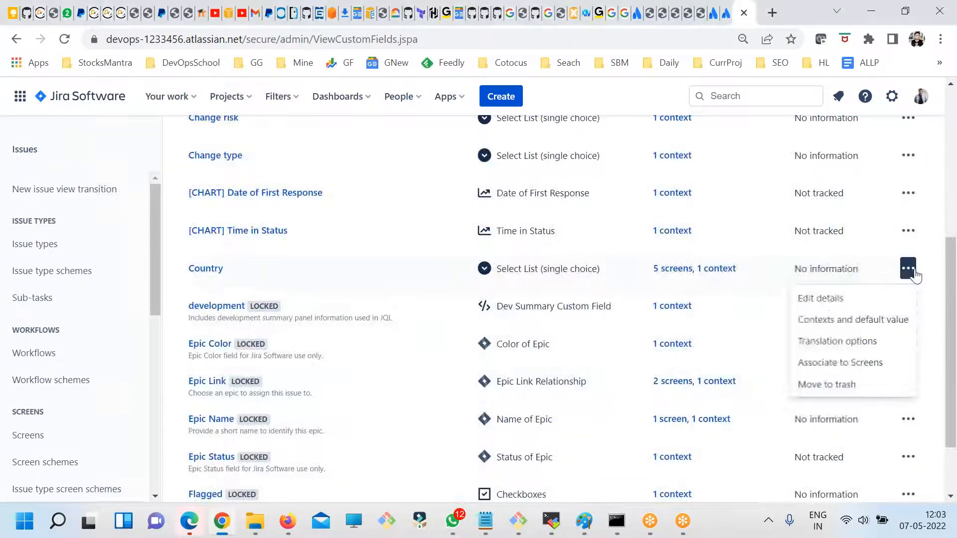
click(831, 299)
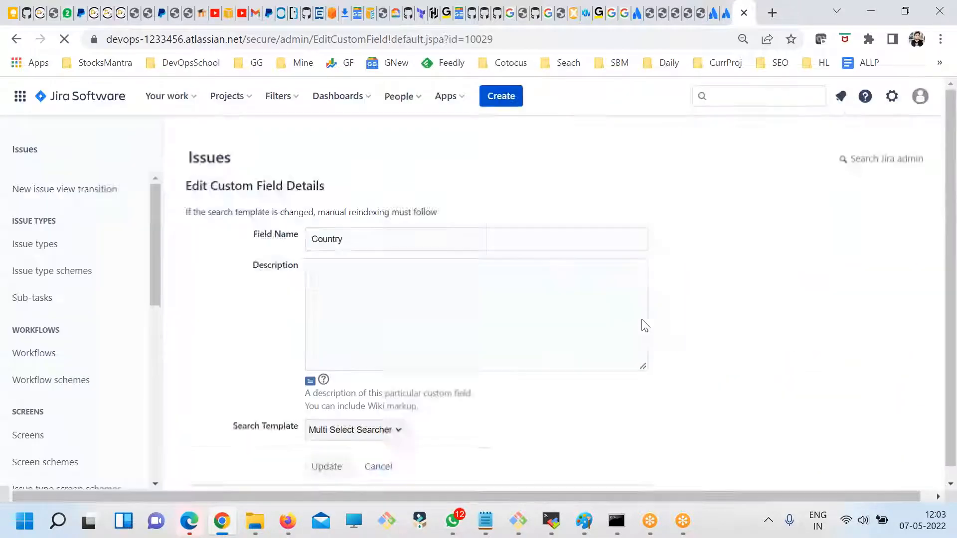
click(16, 43)
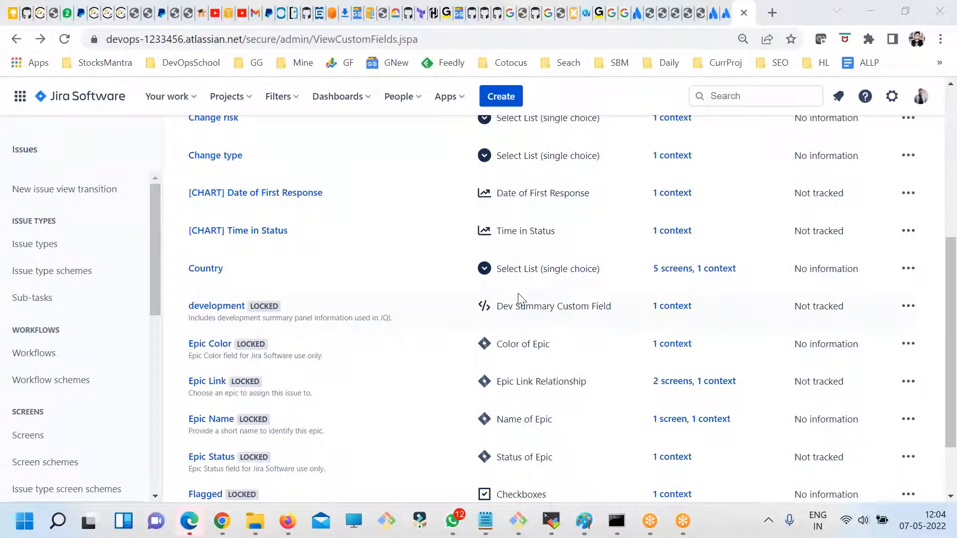
scroll(518, 298, up, 6)
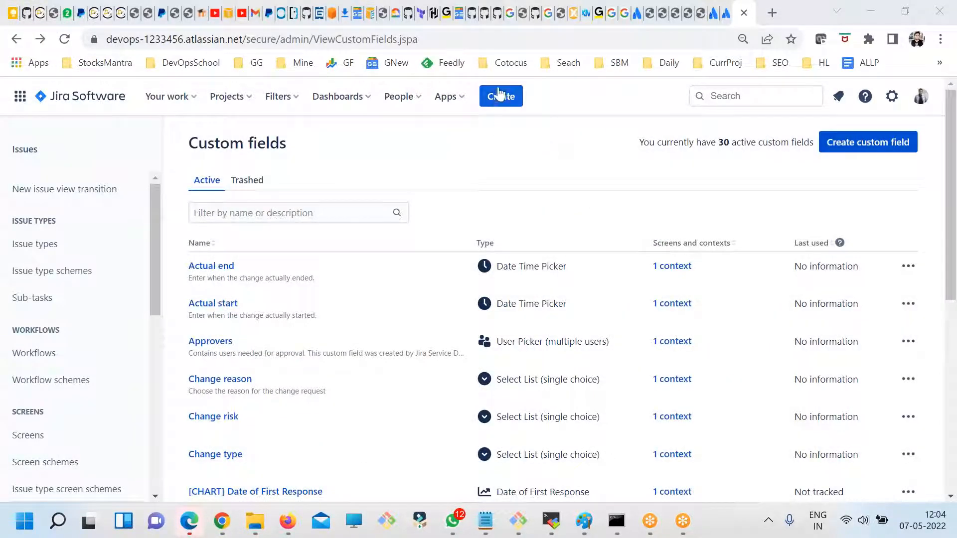
- Open the issue creation form, check the Country field and its list of options, and cancel without creating an issue
click(499, 95)
scroll(510, 272, down, 3)
scroll(511, 274, down, 10)
scroll(511, 285, down, 8)
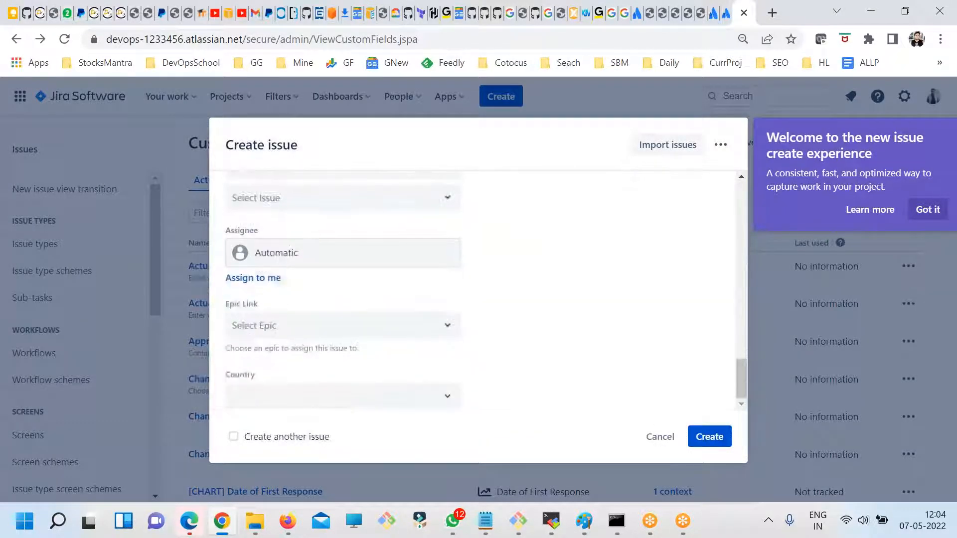
drag(262, 382, 236, 375)
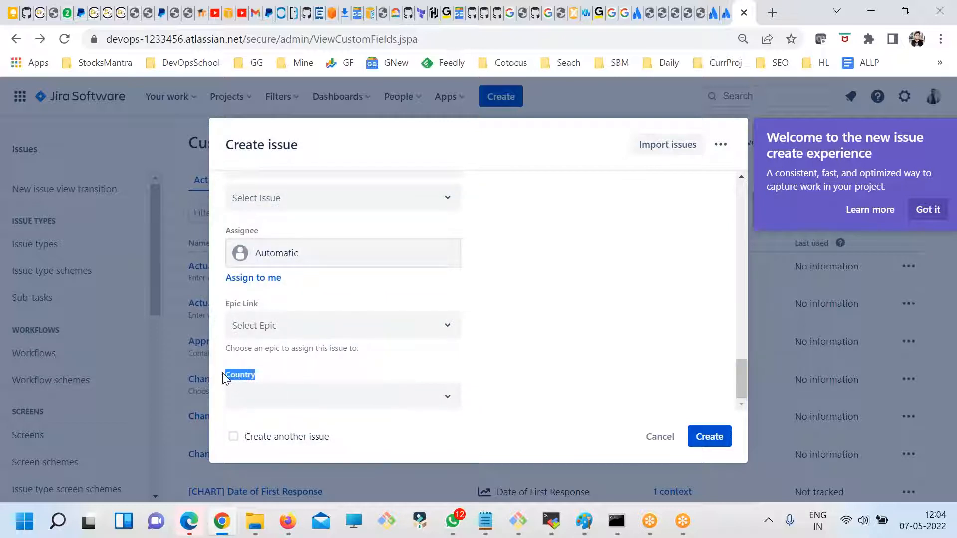
click(435, 404)
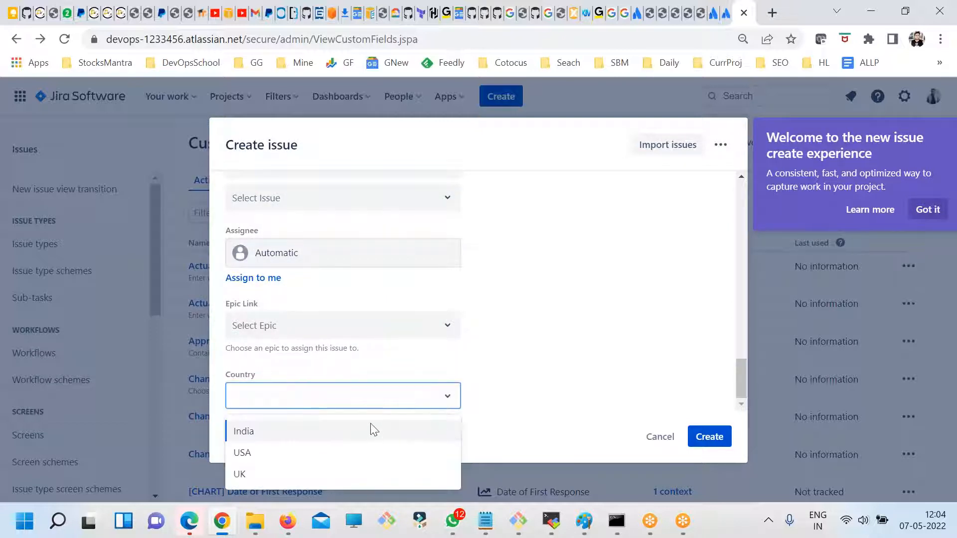
click(495, 395)
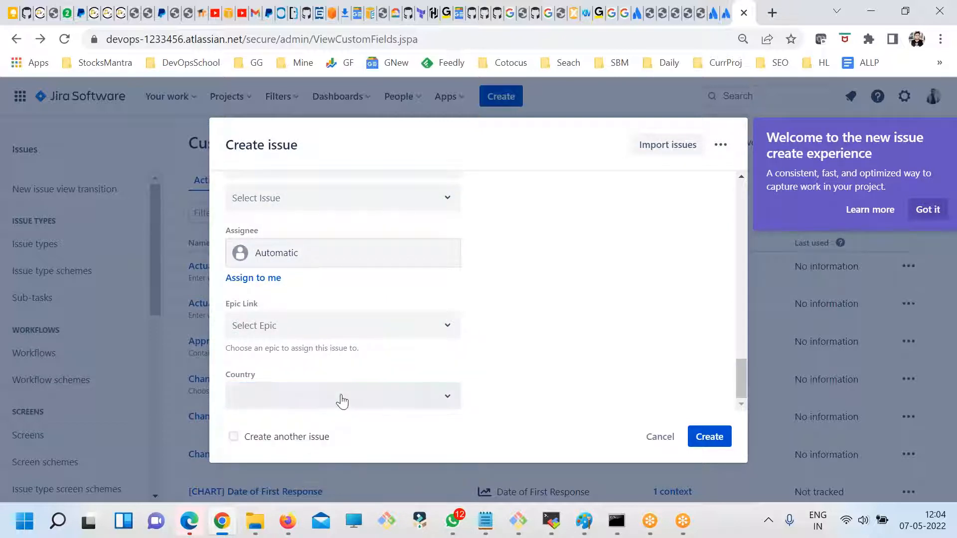
click(660, 437)
- Open the screen schemes, view the configuration of the PRJ1: Software Development Bug Screen Scheme, and return to the list
scroll(345, 388, down, 5)
scroll(272, 384, up, 1)
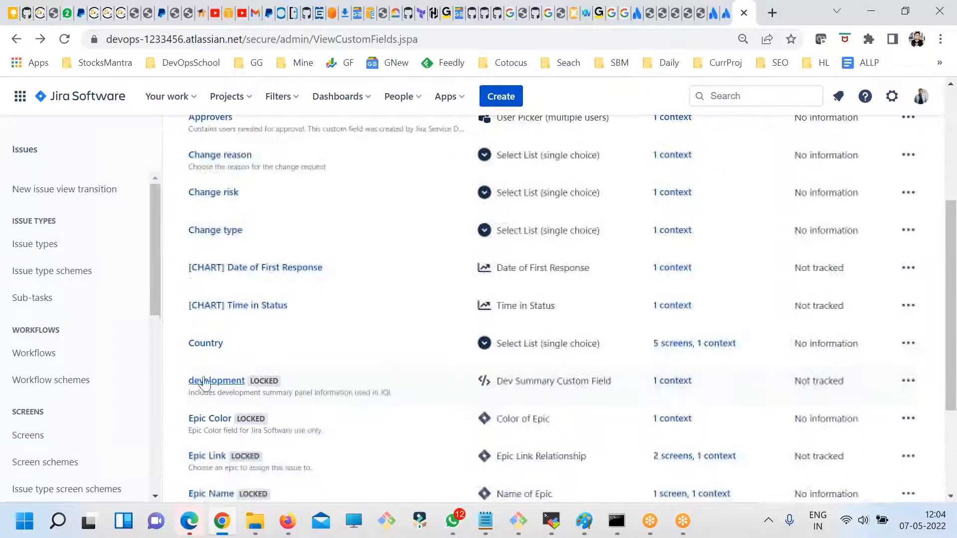
scroll(125, 332, down, 1)
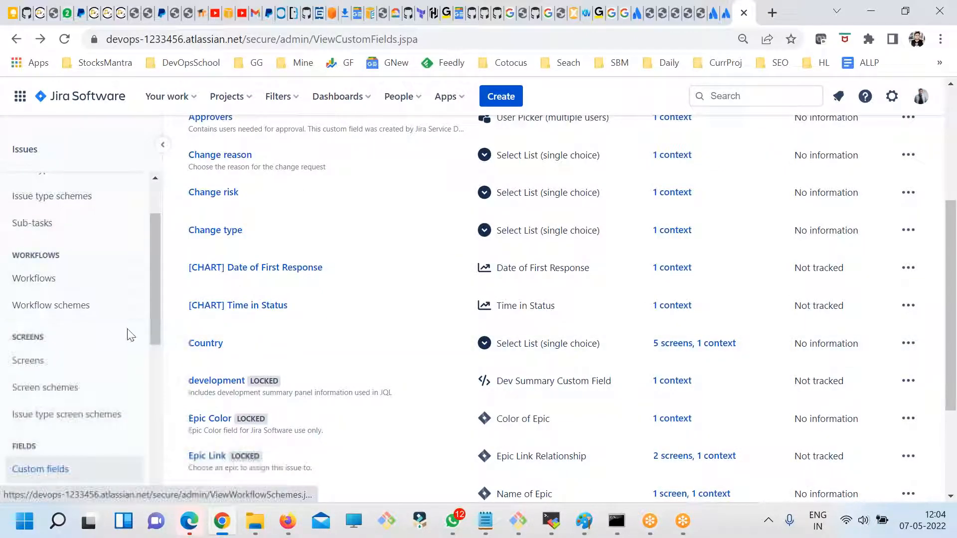
scroll(153, 331, down, 1)
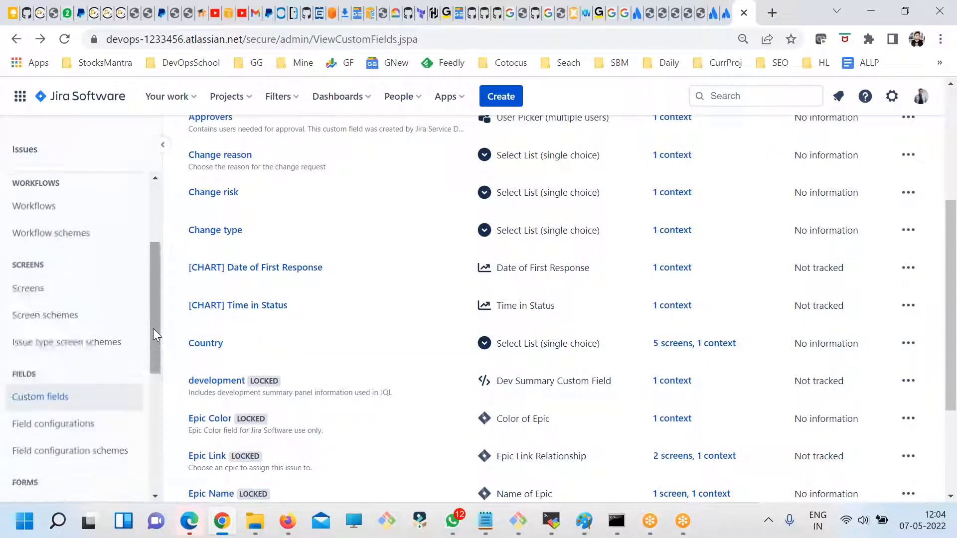
click(38, 310)
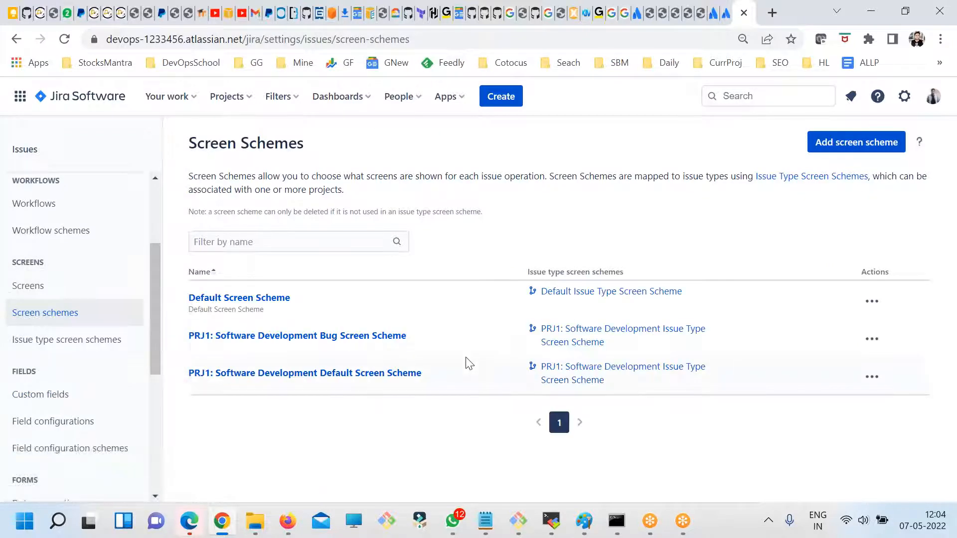
click(871, 339)
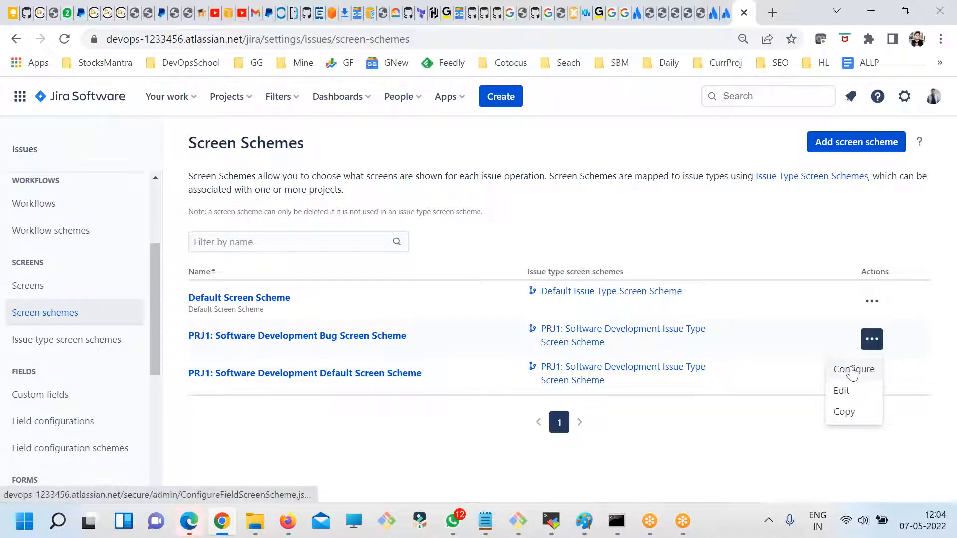
click(956, 52)
click(847, 371)
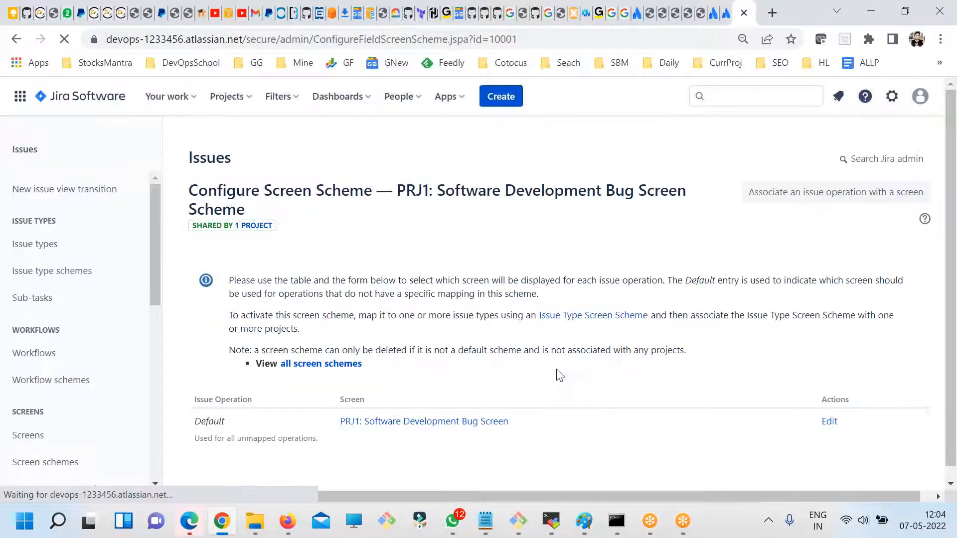
click(15, 41)
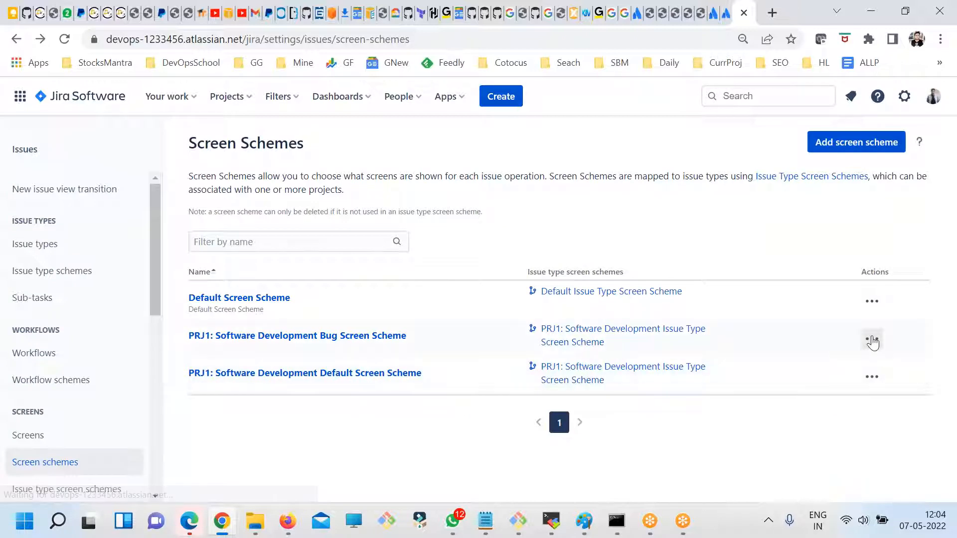
- View the editable name and description of the PRJ1: Software Development Bug Screen Scheme and leave without changes
click(871, 339)
click(841, 391)
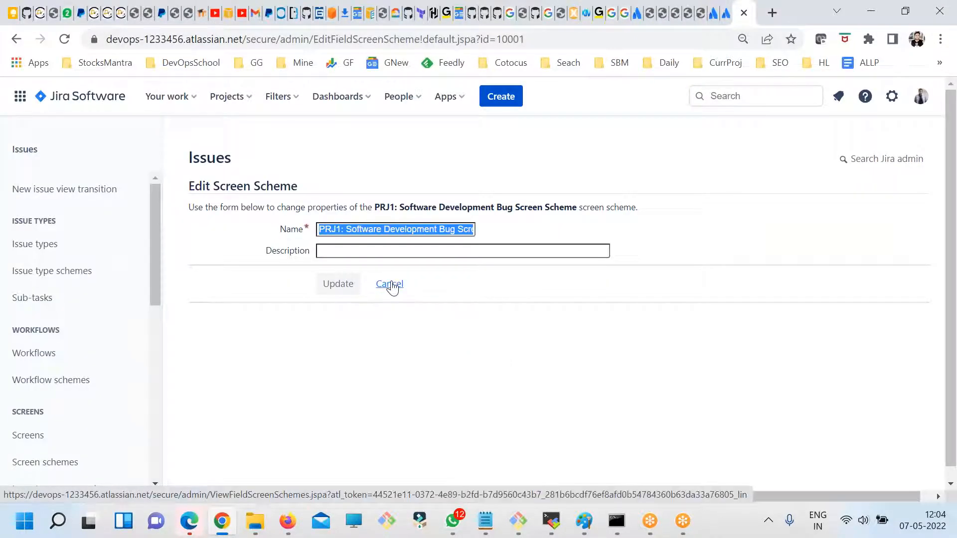
click(390, 285)
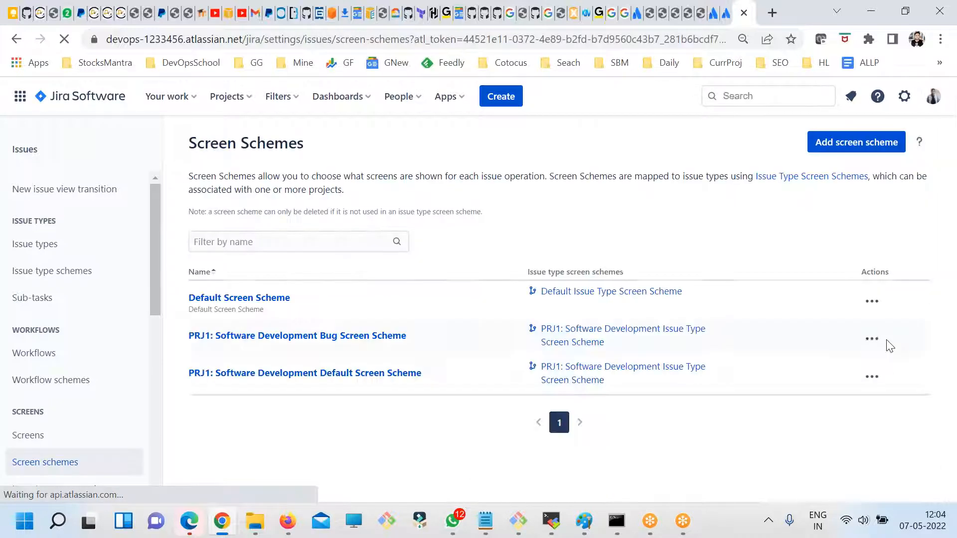
- Open the PRJ1: Software Development Bug Screen through its screen scheme and review which fields it contains
click(871, 339)
click(849, 371)
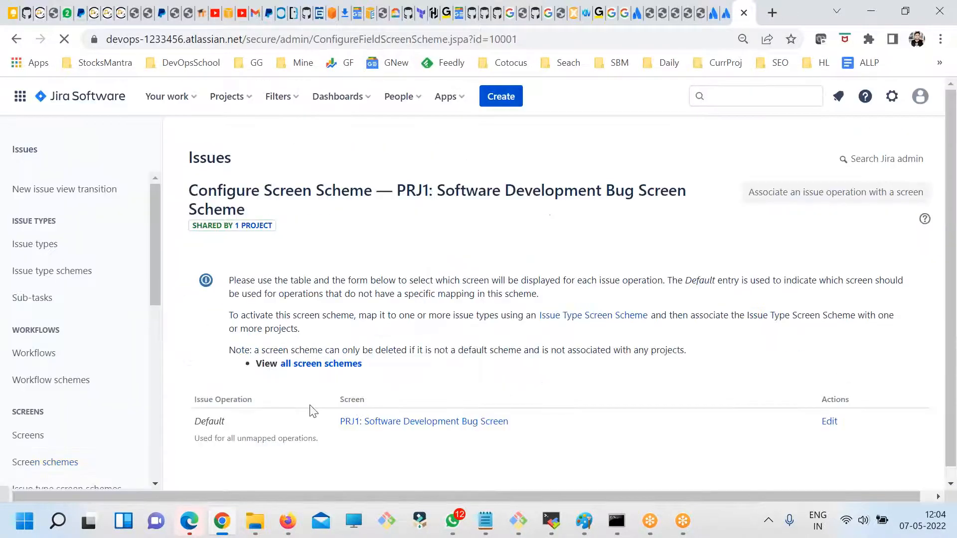
click(327, 368)
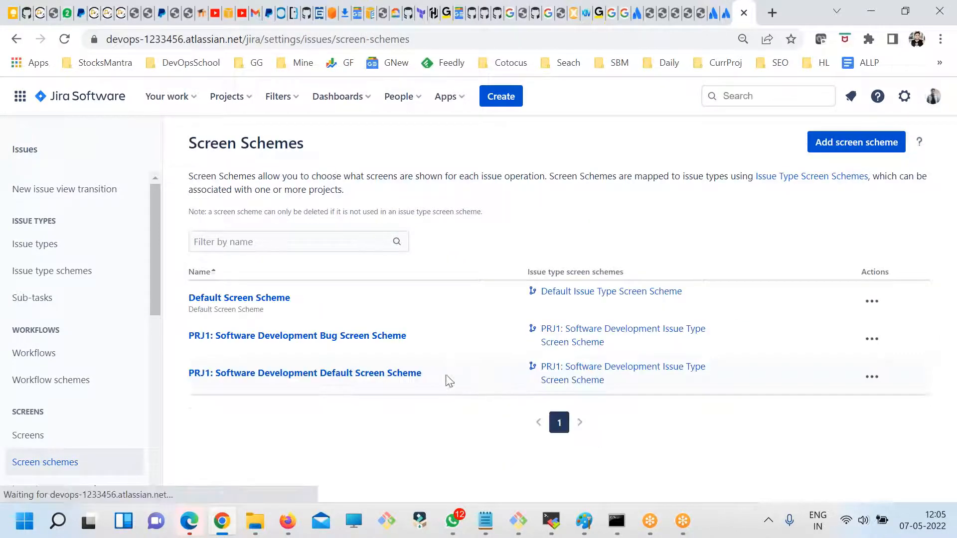
click(347, 339)
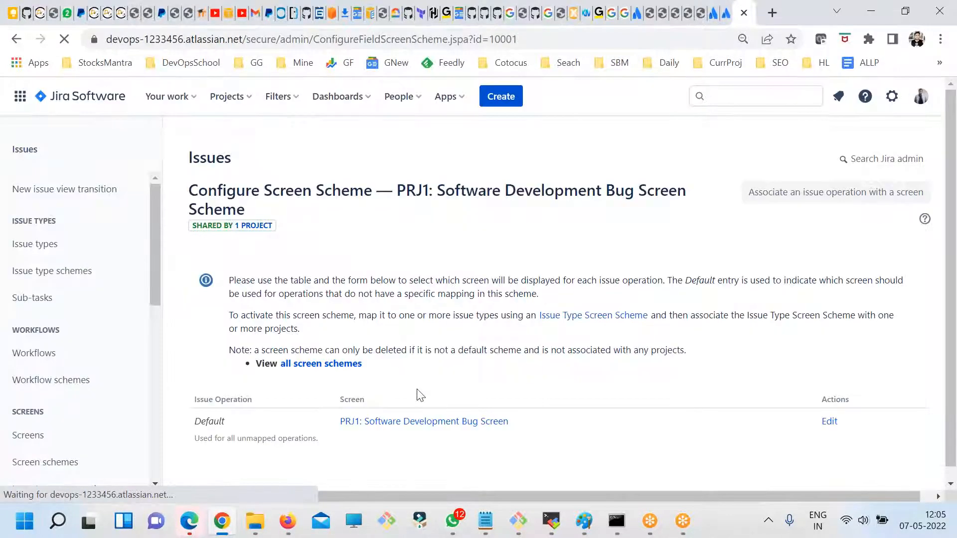
click(424, 409)
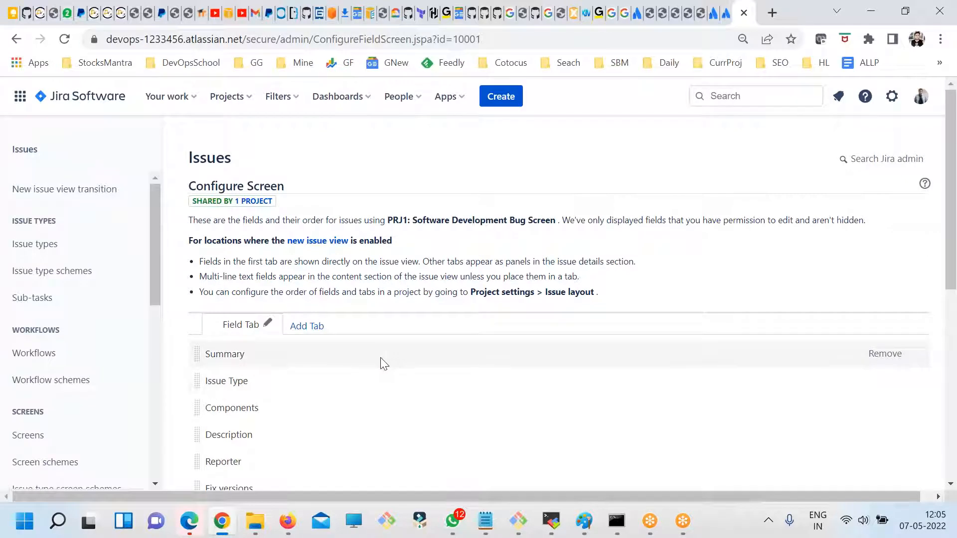
scroll(384, 364, down, 4)
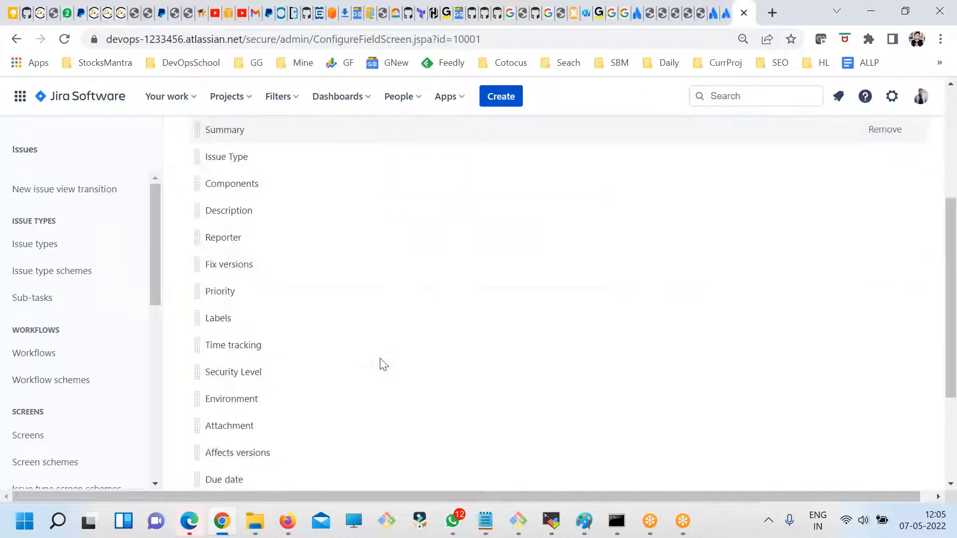
scroll(384, 364, up, 2)
scroll(383, 364, up, 3)
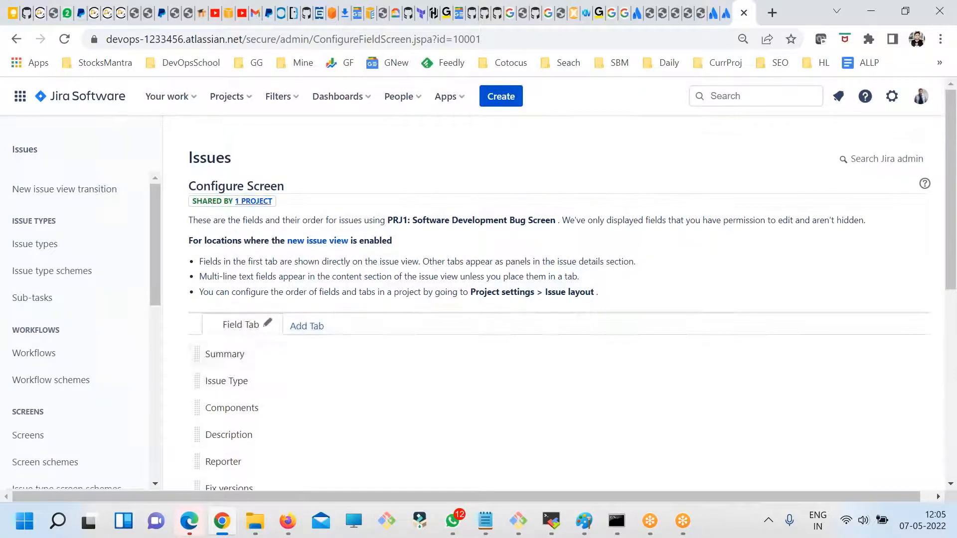
drag(418, 223, 530, 218)
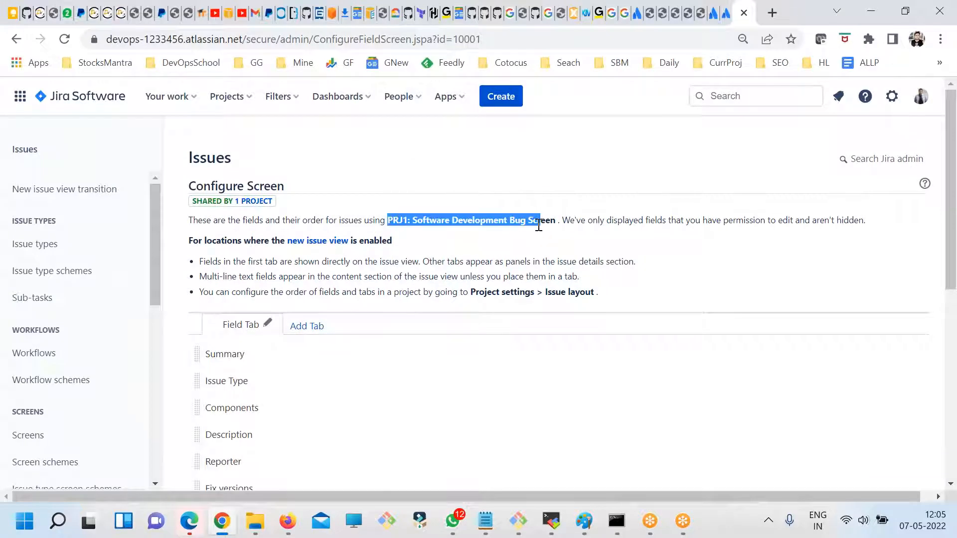
- Move the Country field up the Bug Screen's field order and place it directly between Issue Type and Components
scroll(299, 384, down, 3)
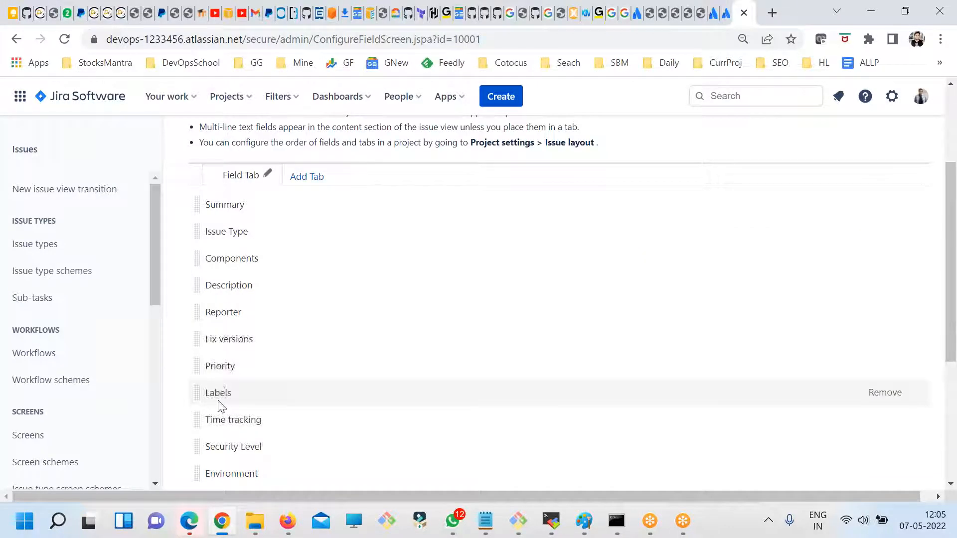
scroll(218, 398, down, 2)
scroll(209, 396, down, 2)
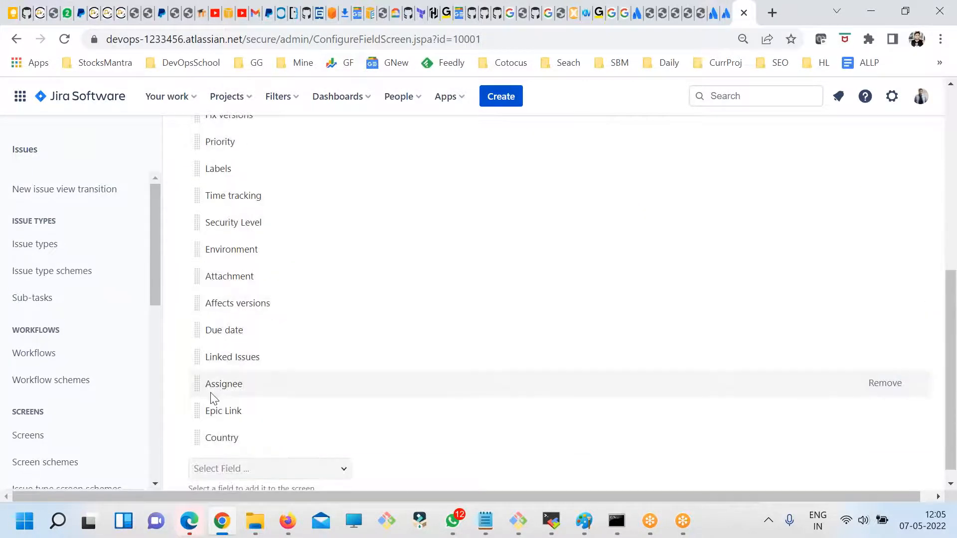
drag(196, 441, 194, 216)
scroll(199, 234, up, 5)
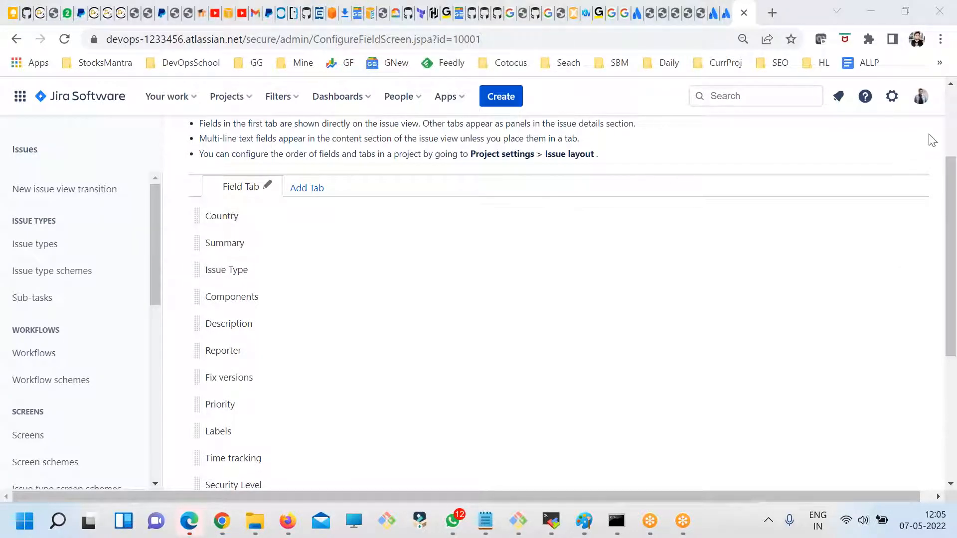
click(712, 155)
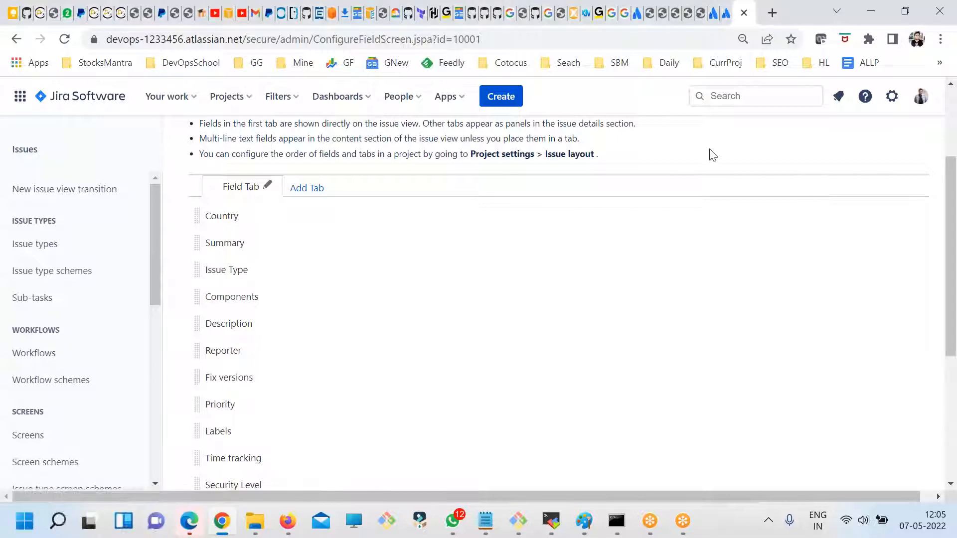
click(795, 7)
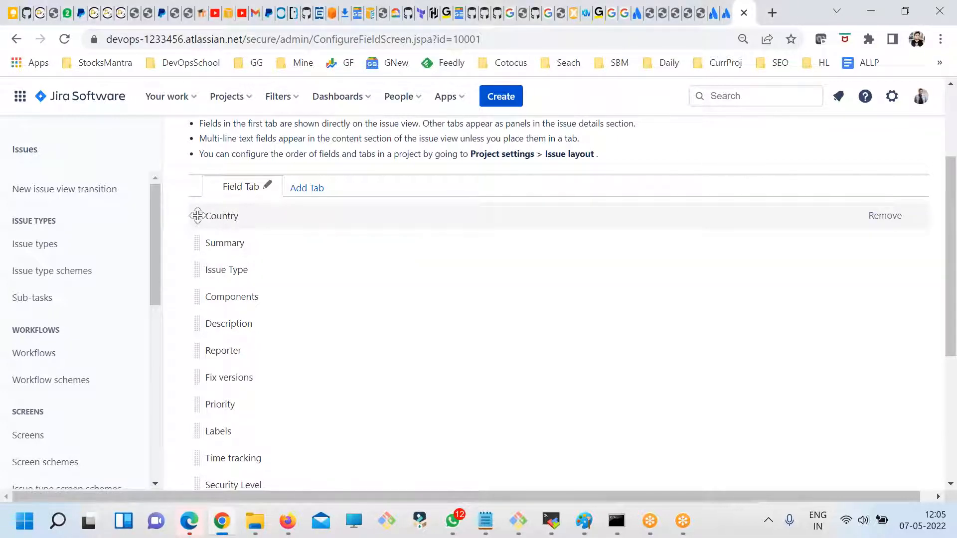
drag(197, 226, 193, 275)
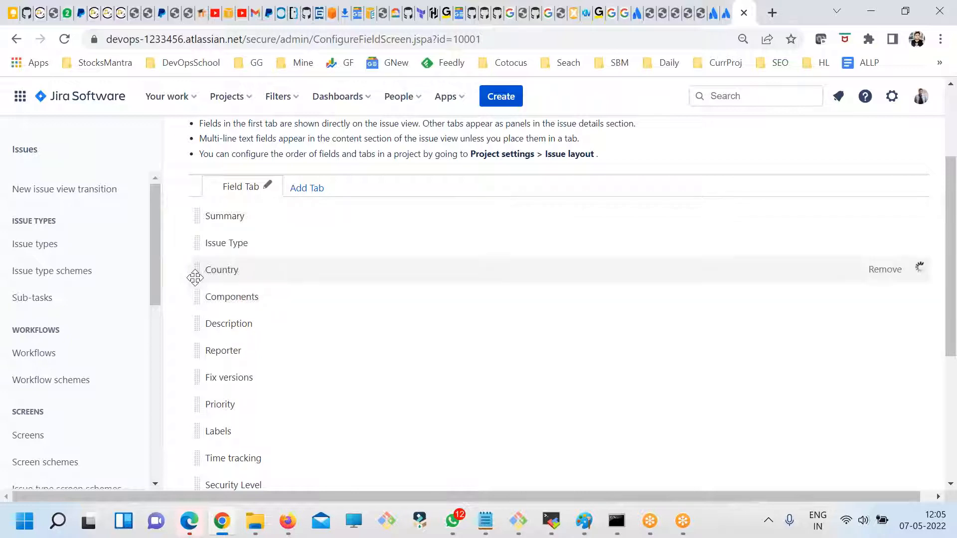
scroll(737, 348, down, 5)
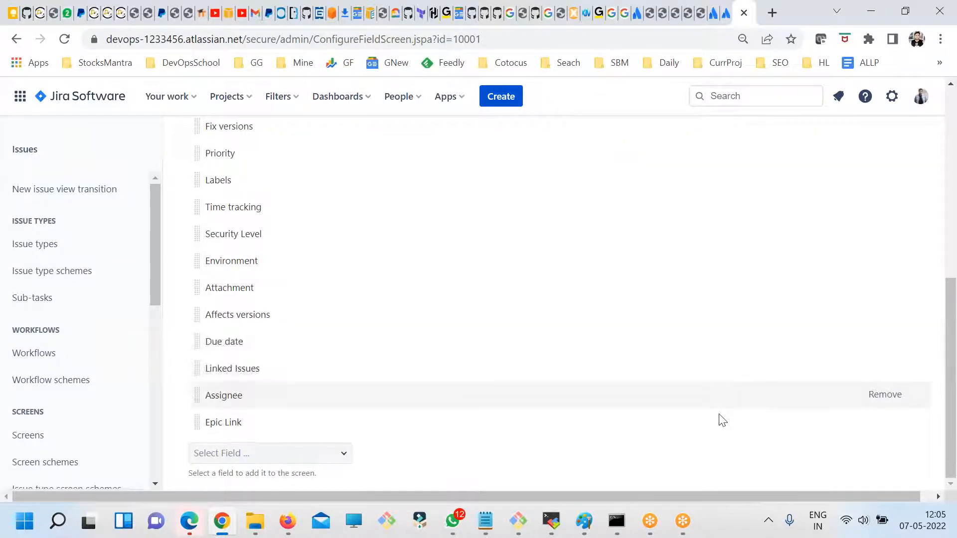
scroll(781, 444, up, 5)
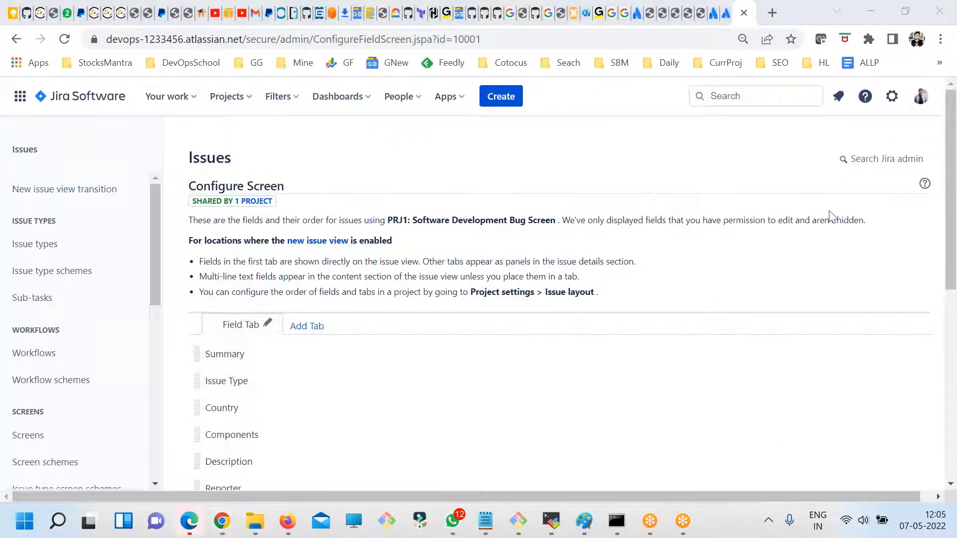
- Check the Country field's new position and options in the issue creation form, and cancel without creating an issue
click(500, 93)
scroll(518, 288, down, 3)
click(382, 242)
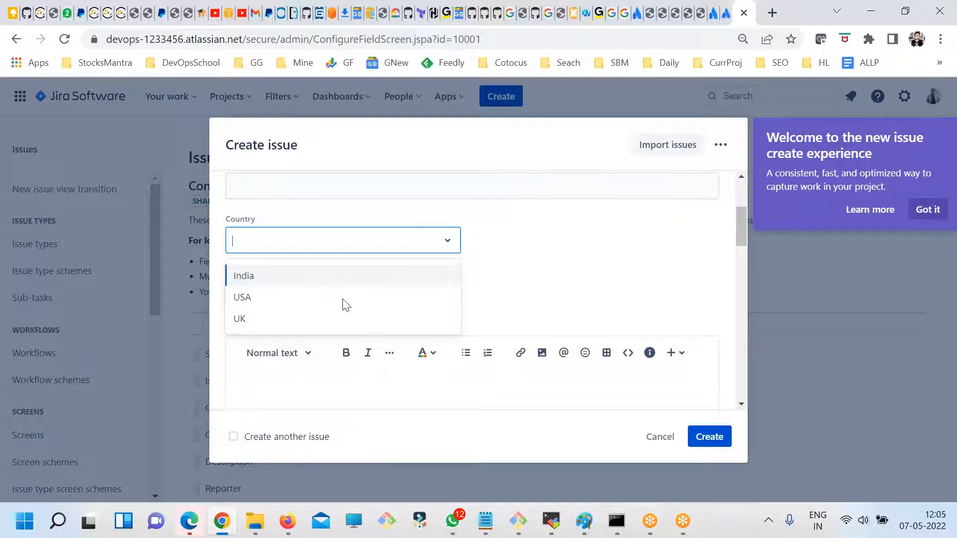
click(659, 436)
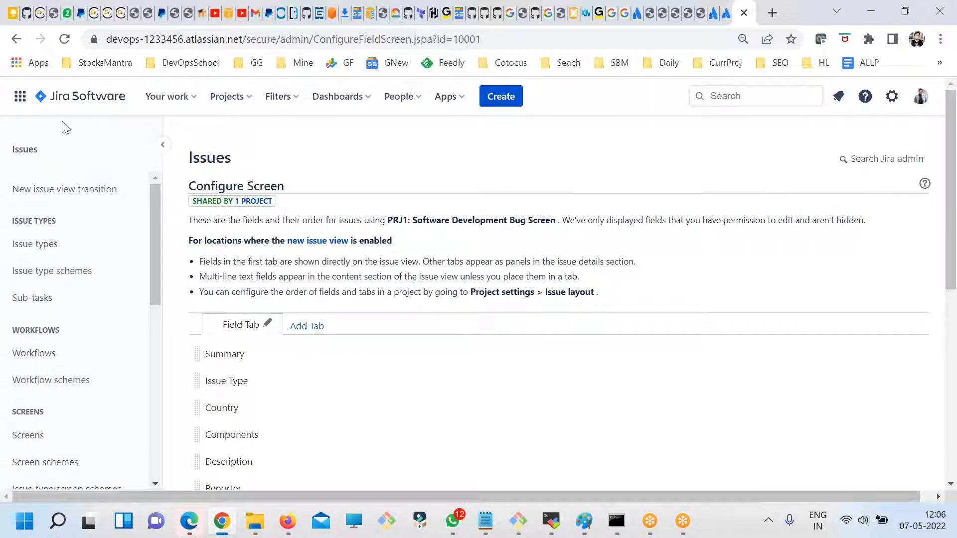
- Go to the PRJ1 project's issues and open "DevOpsSchool.com Login page is not working"
click(86, 96)
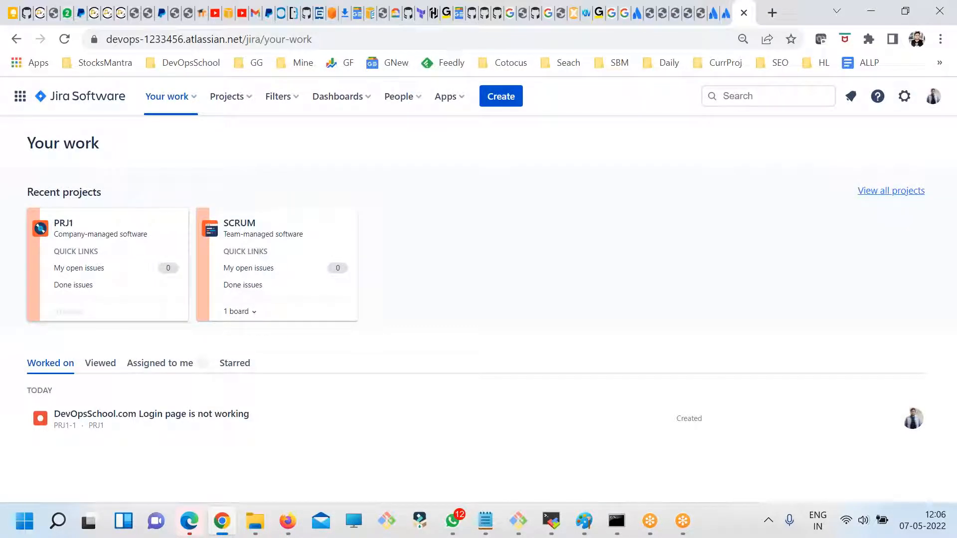
click(64, 222)
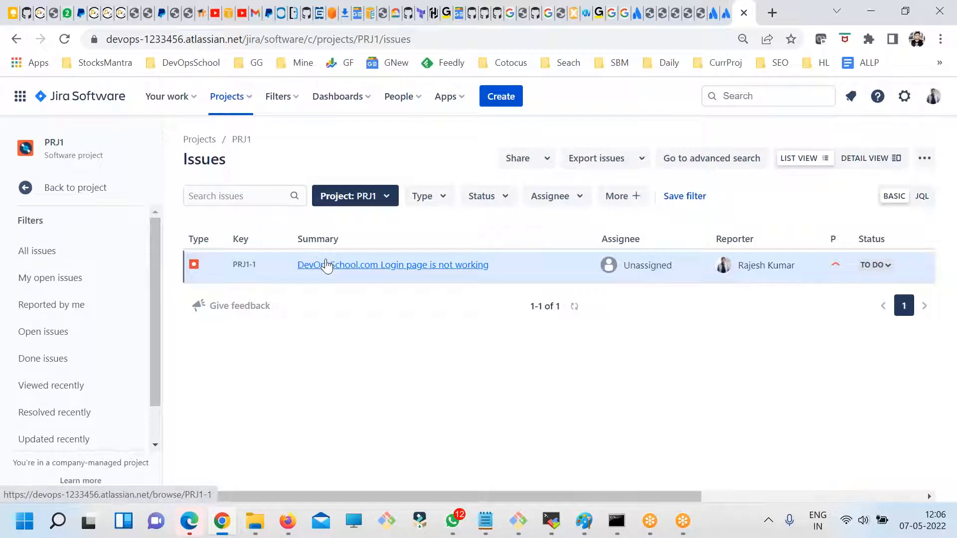
click(326, 266)
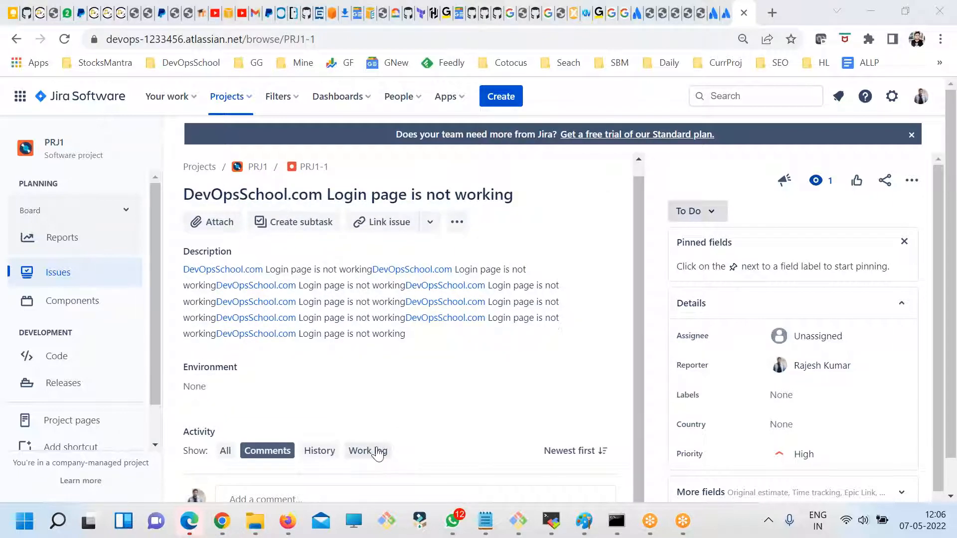
- Examine the issue's available actions and its Details fields, including Country, Labels and Priority
click(430, 237)
click(456, 238)
click(471, 254)
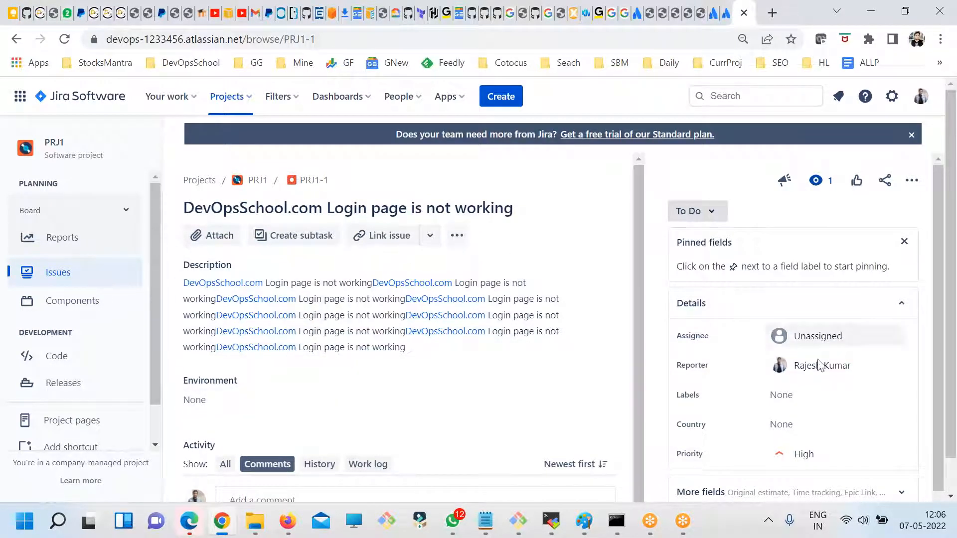
scroll(822, 402, down, 1)
scroll(818, 416, down, 1)
scroll(349, 289, up, 1)
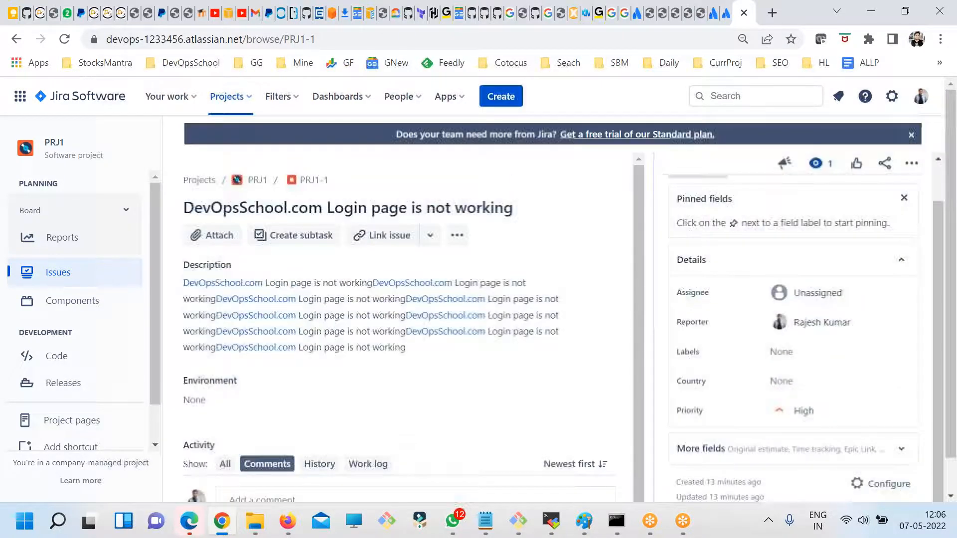
scroll(276, 431, down, 1)
scroll(324, 406, up, 1)
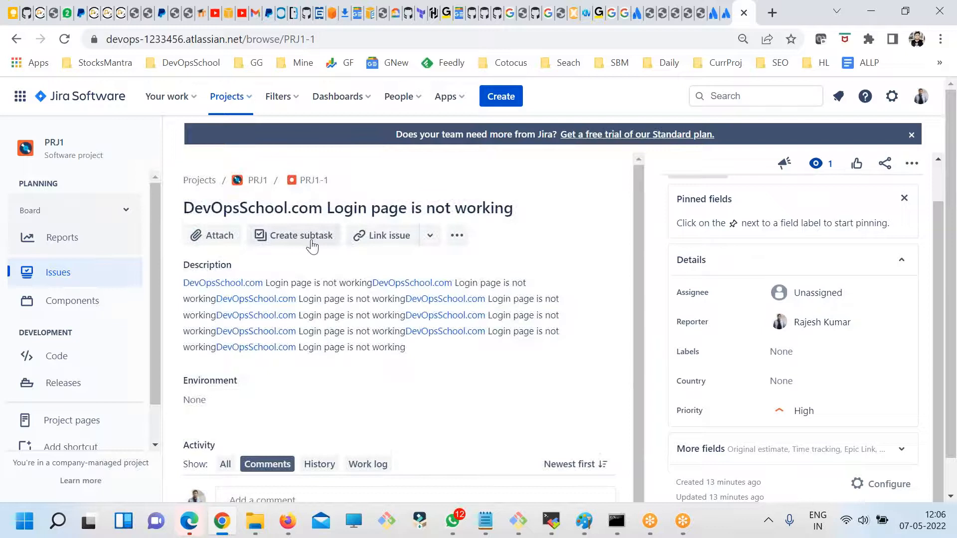
- Check the issue's additional actions and link options, and reopen issue PRJ1-1 on its own page
click(456, 236)
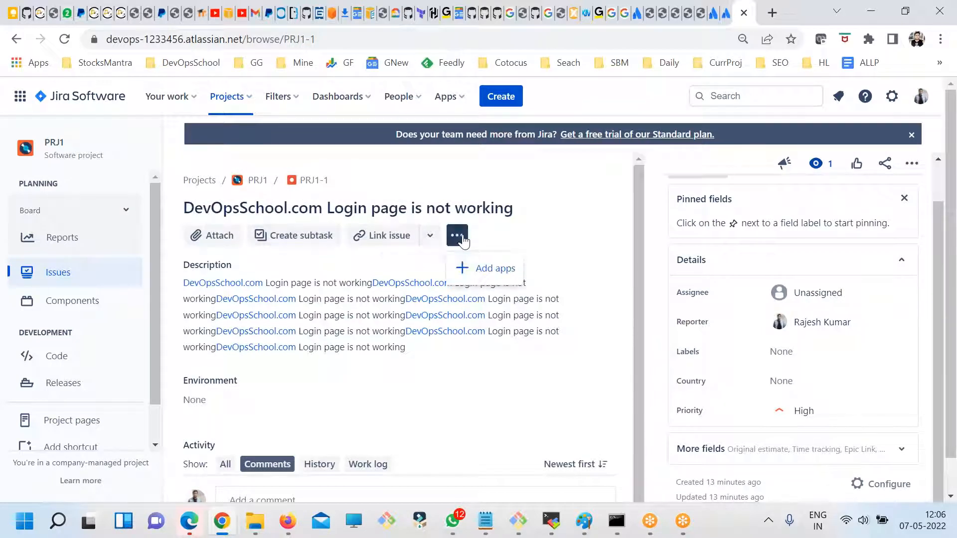
click(430, 237)
click(558, 242)
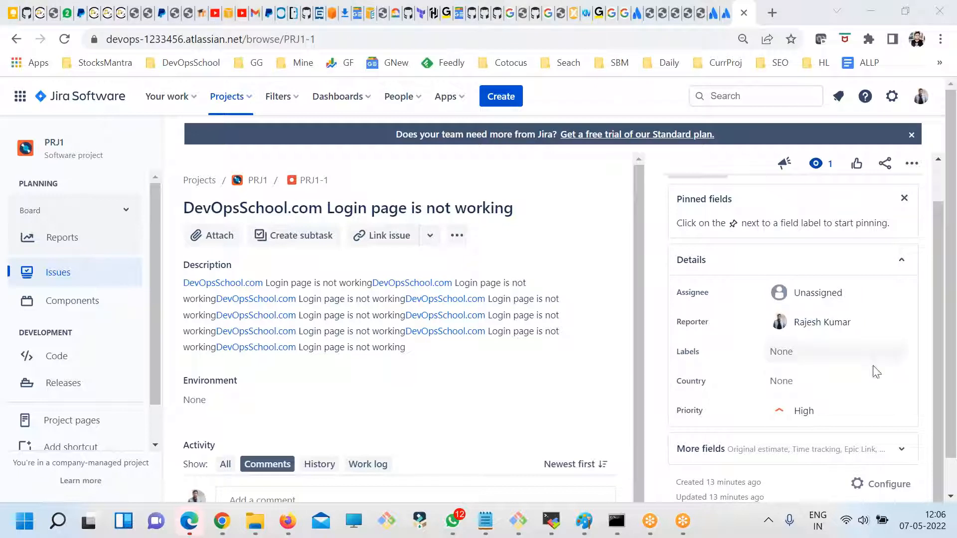
scroll(873, 378, down, 1)
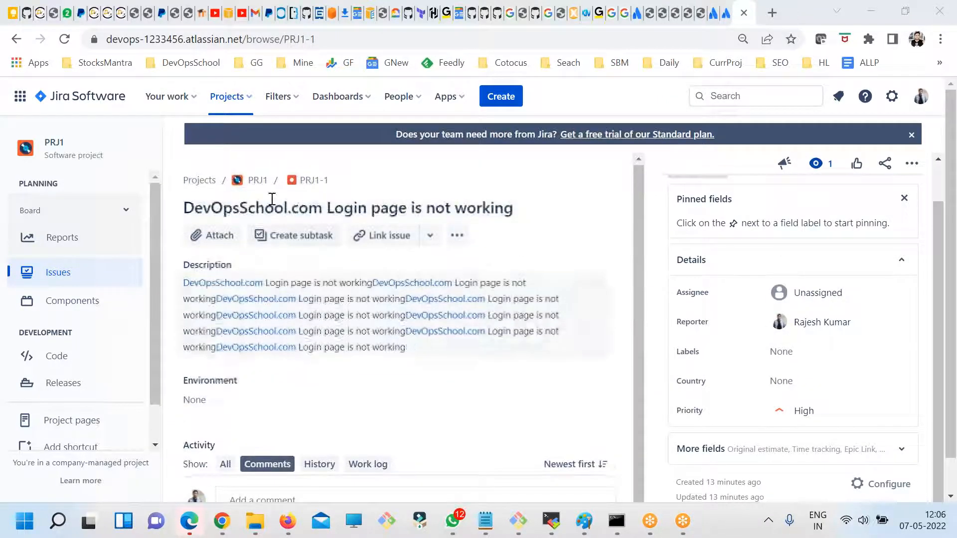
click(315, 184)
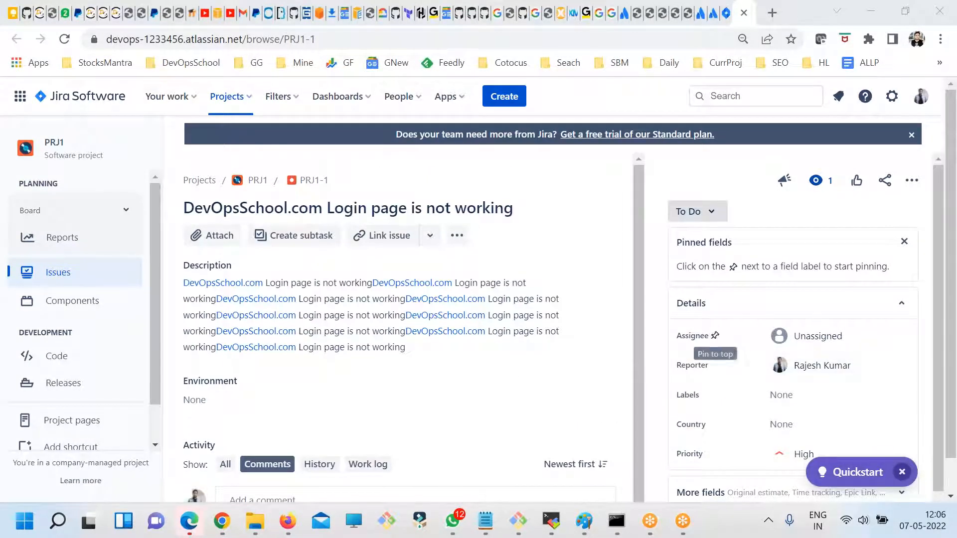
- Collapse the issue's Details section, examine the available status transitions and the workflow diagram, and close the diagram
click(716, 308)
click(715, 303)
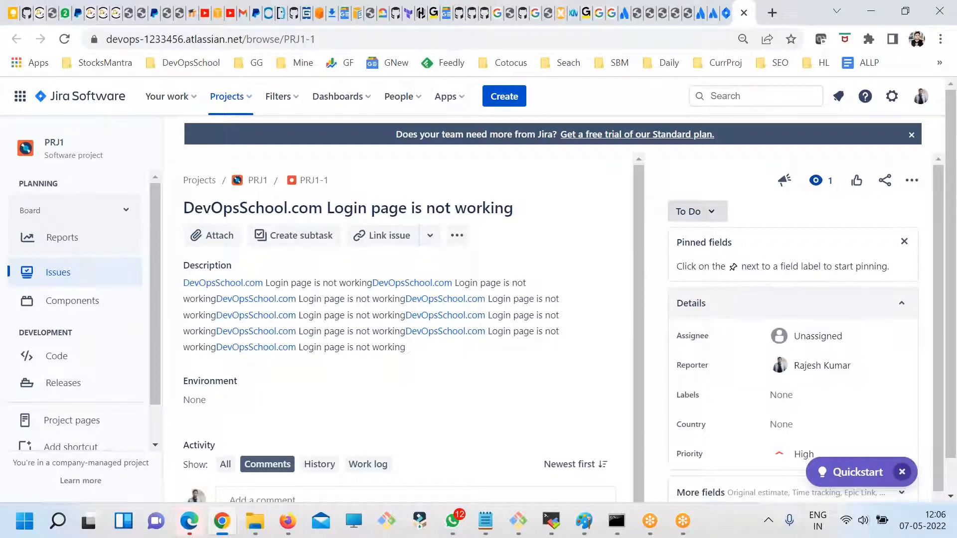
click(722, 314)
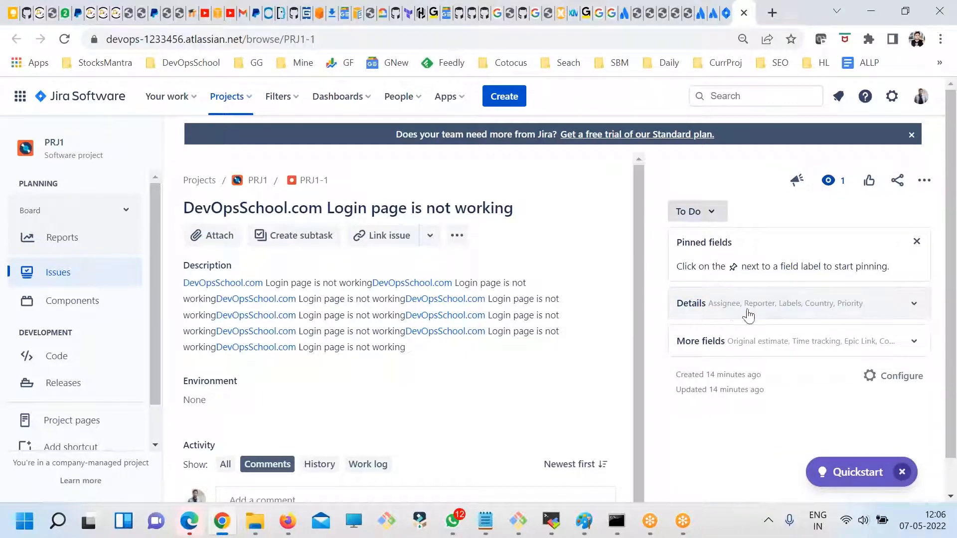
click(718, 217)
click(758, 215)
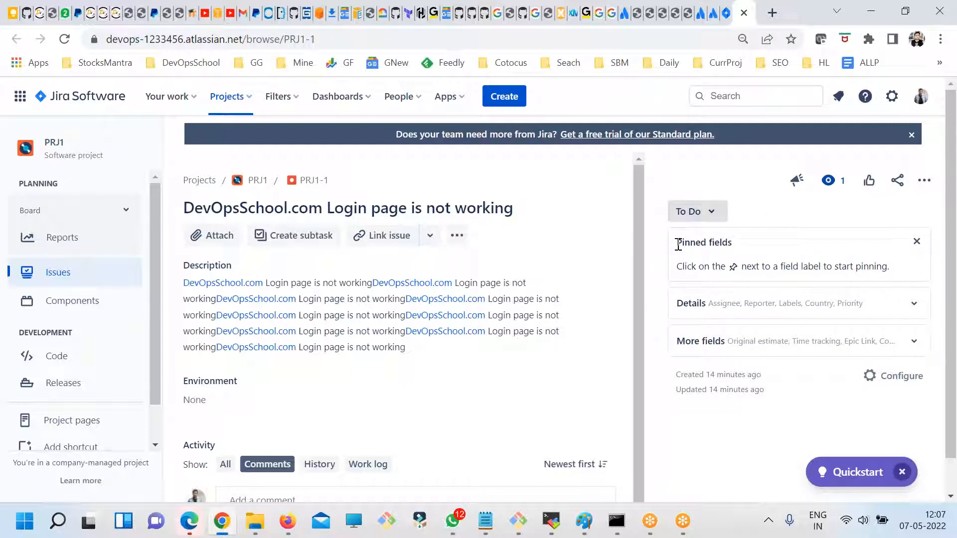
click(687, 212)
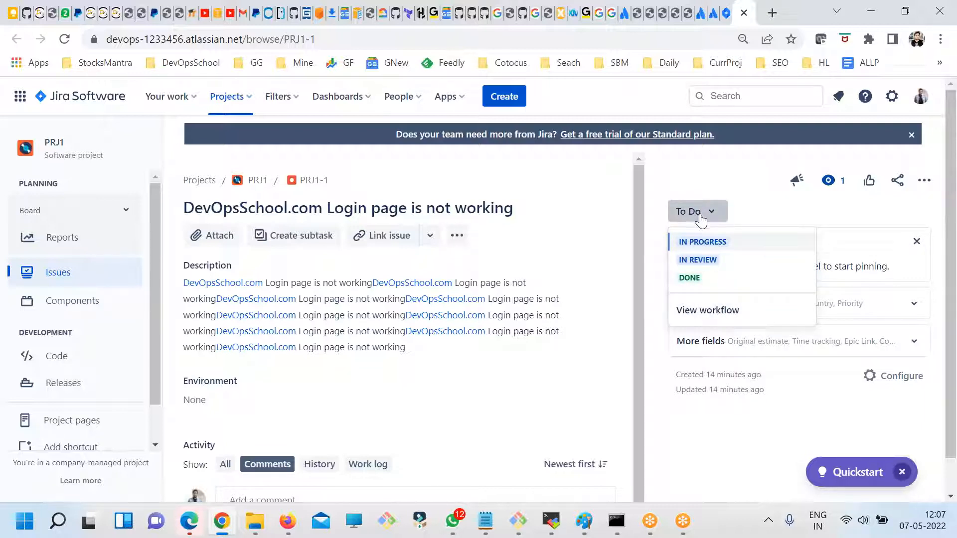
click(688, 311)
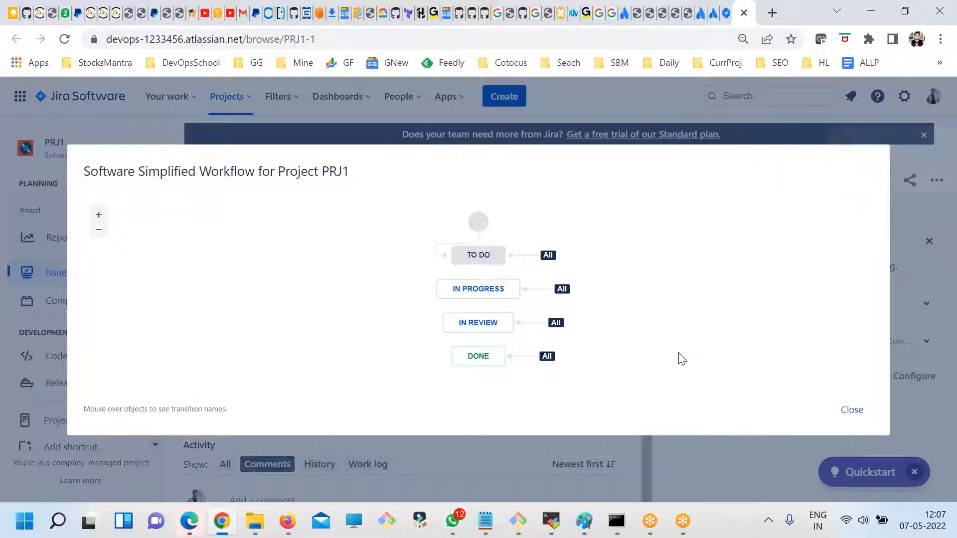
click(852, 410)
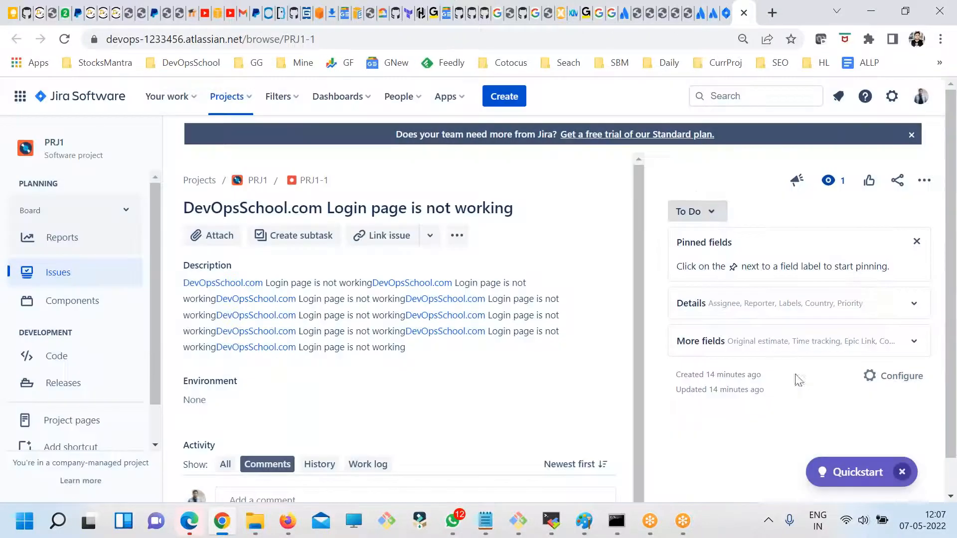
- Set the status of issue PRJ1-1 to Done and dismiss the Quickstart prompt
click(696, 211)
click(708, 280)
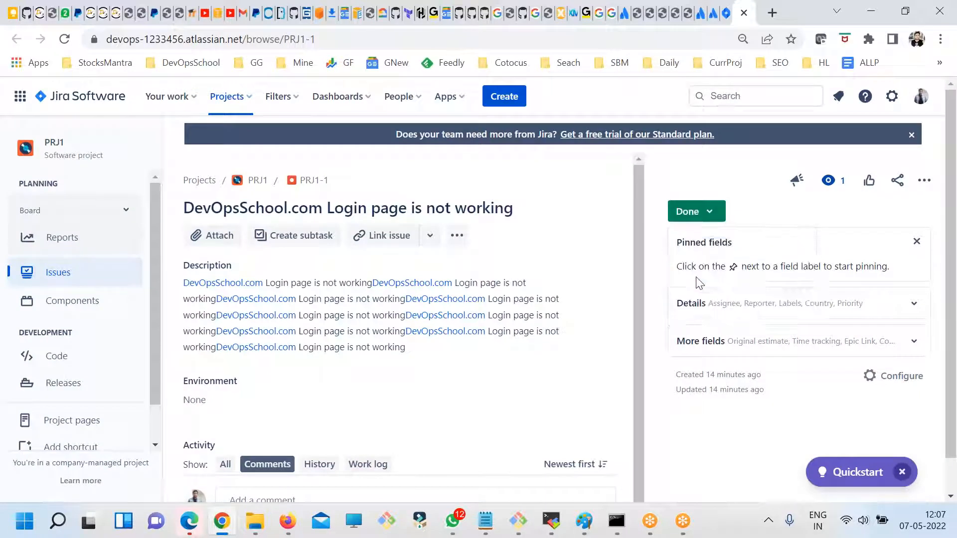
click(817, 71)
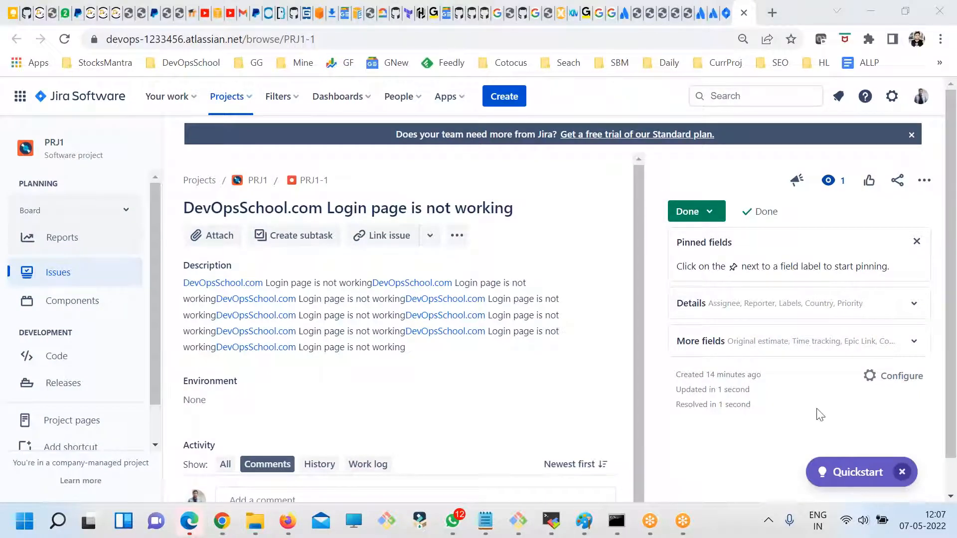
click(901, 472)
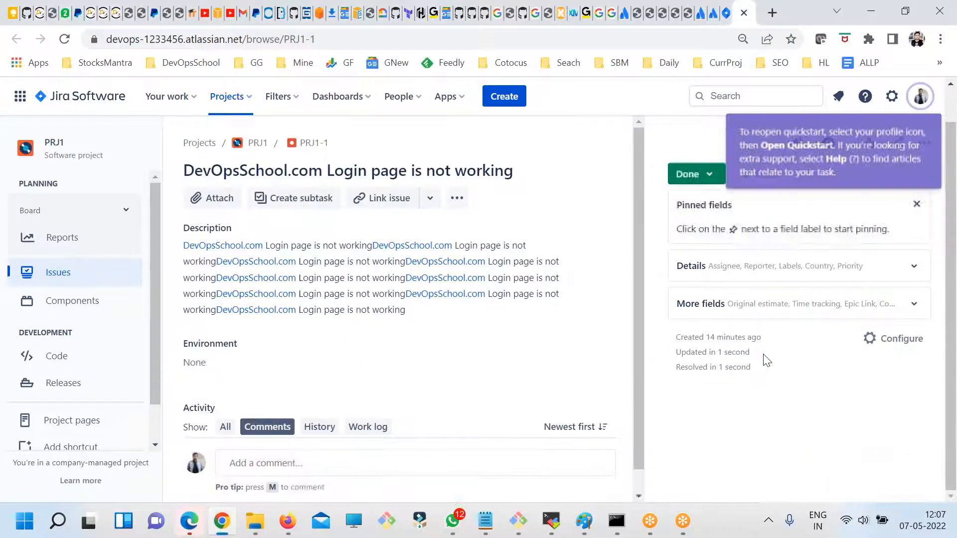
- Return to the PRJ1 issues list and view it with the All issues, My open issues and Done issues filters
click(50, 274)
click(42, 254)
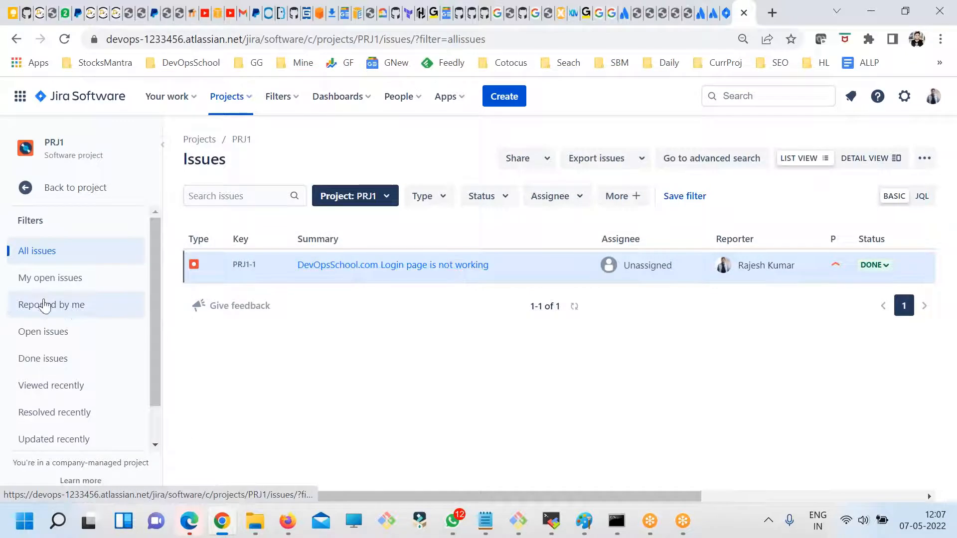
click(38, 279)
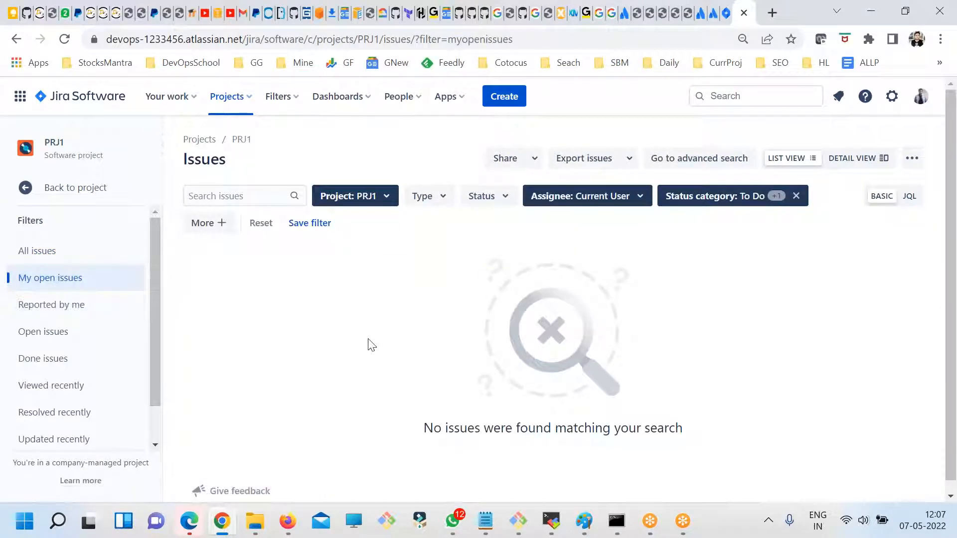
scroll(80, 404, down, 1)
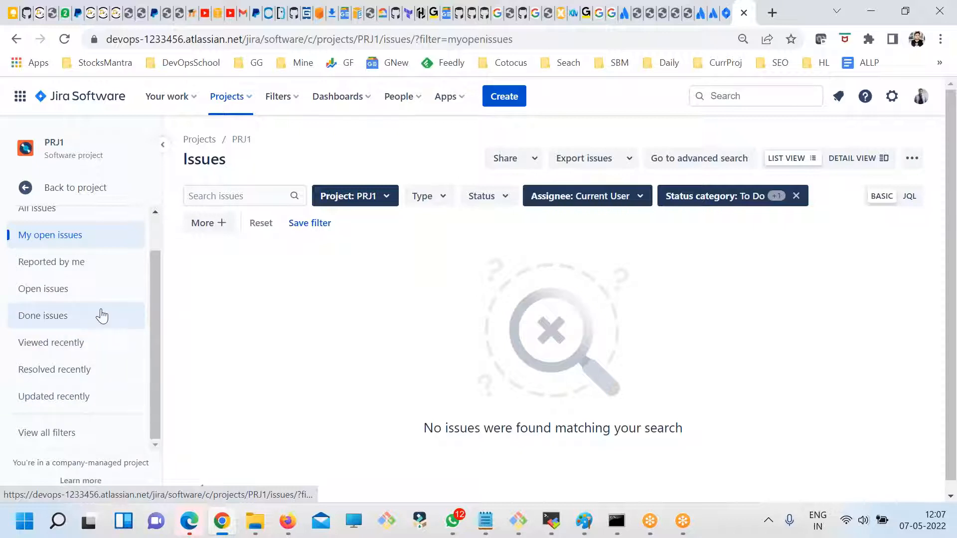
scroll(94, 423, down, 1)
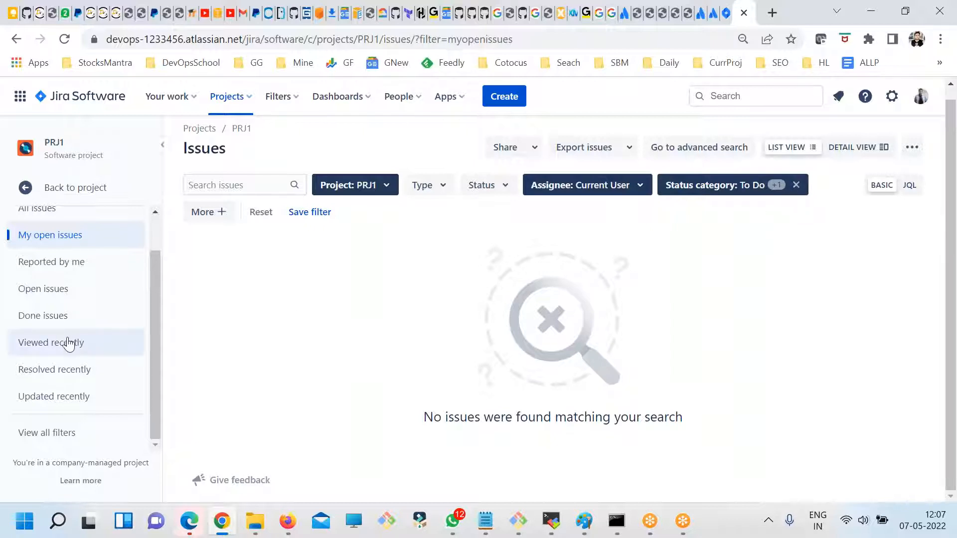
click(44, 316)
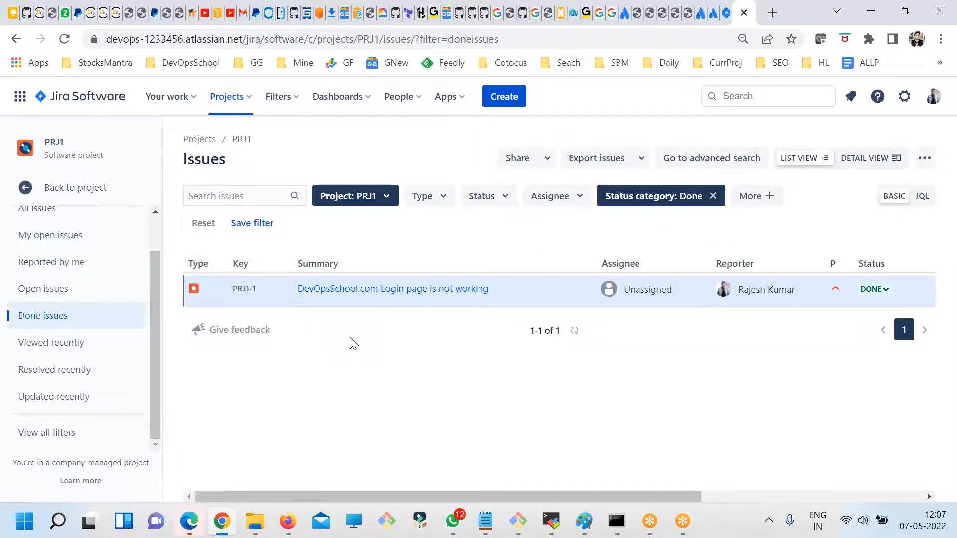
- Start a new PRJ1 Bug with the summary "DevOpsSchool Reg is not working", Country India and component DevOpsSchool-Chat
click(500, 102)
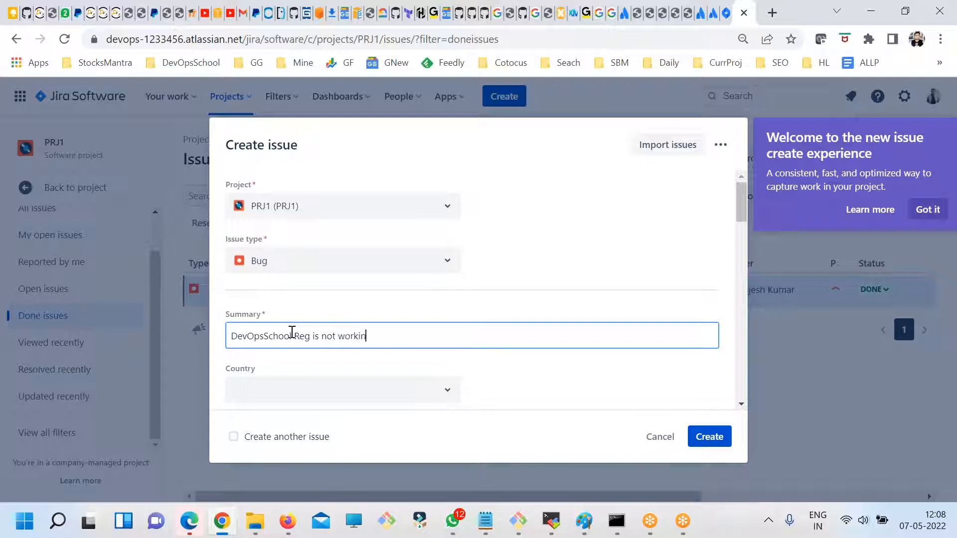
text(g)
key(ctrl+a)
key(ctrl+c)
scroll(324, 339, down, 1)
click(313, 315)
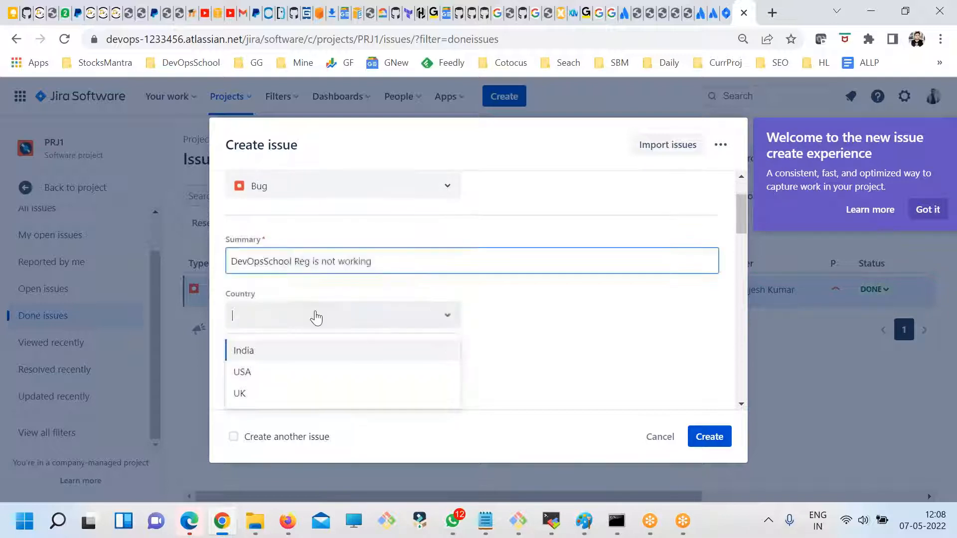
click(293, 351)
click(298, 372)
click(276, 426)
scroll(383, 390, down, 3)
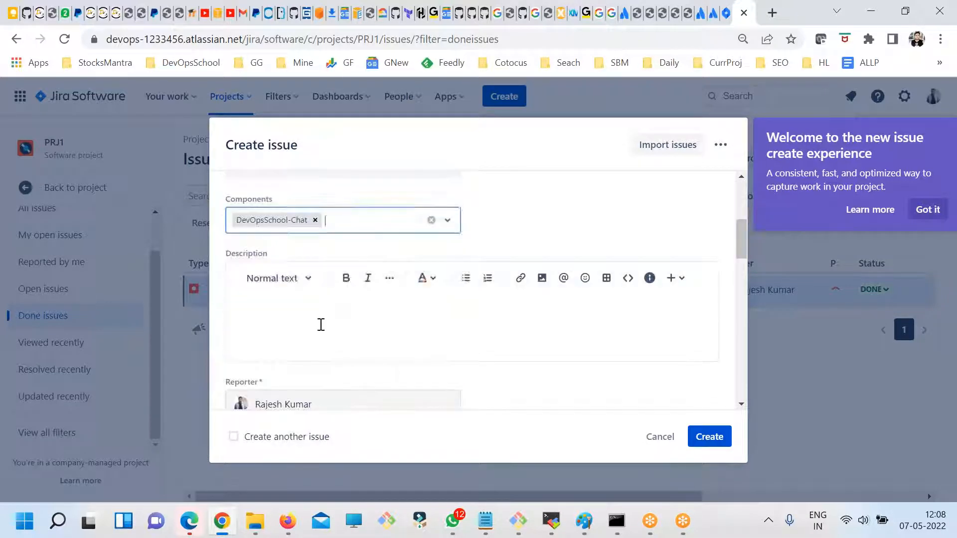
- Fill the new bug's Description with repeated copies of the summary text "DevOpsSchool Reg is not working"
click(320, 322)
key(ctrl+v)
key(ctrl+v)
key(ctrl+v)
key(ctrl+v)
key(ctrl+v)
key(ctrl+v)
key(ctrl+v)
key(ctrl+v)
key(ctrl+v)
- Set the new bug's fix version to DevOpsSchool 1.0 and create the issue
scroll(330, 339, down, 5)
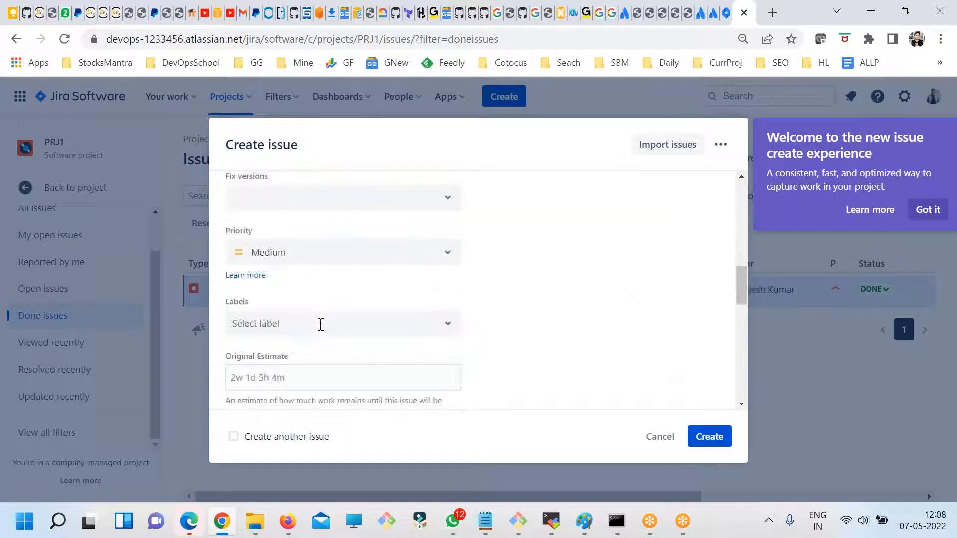
scroll(363, 324, up, 3)
click(304, 348)
click(303, 397)
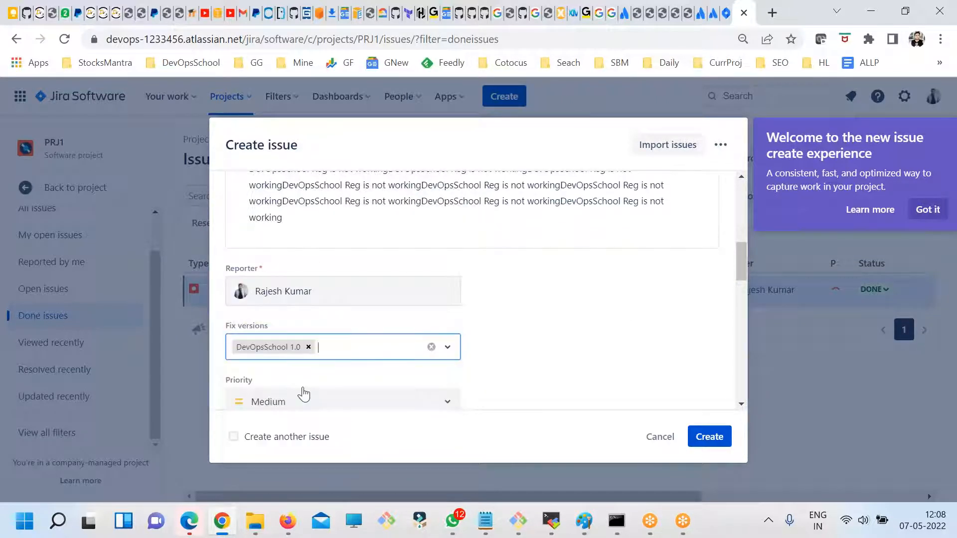
scroll(341, 348, down, 2)
scroll(519, 349, down, 12)
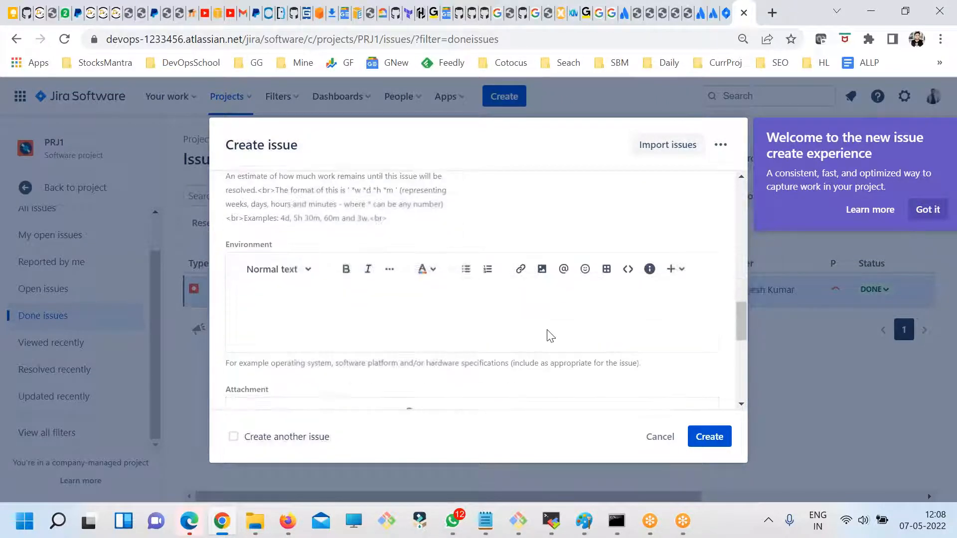
click(709, 436)
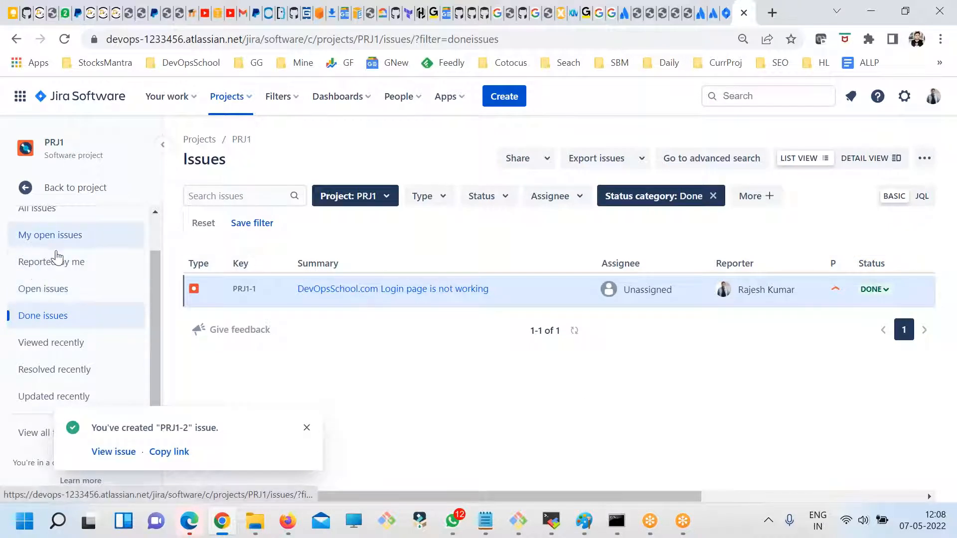
- Show all issues in PRJ1 and reload the list to check for the newly created bug
click(42, 218)
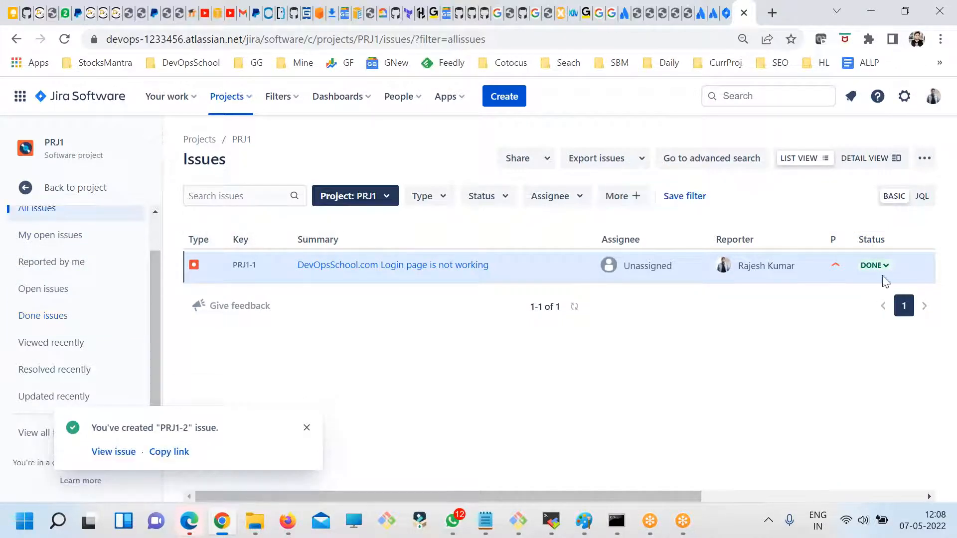
scroll(23, 269, up, 1)
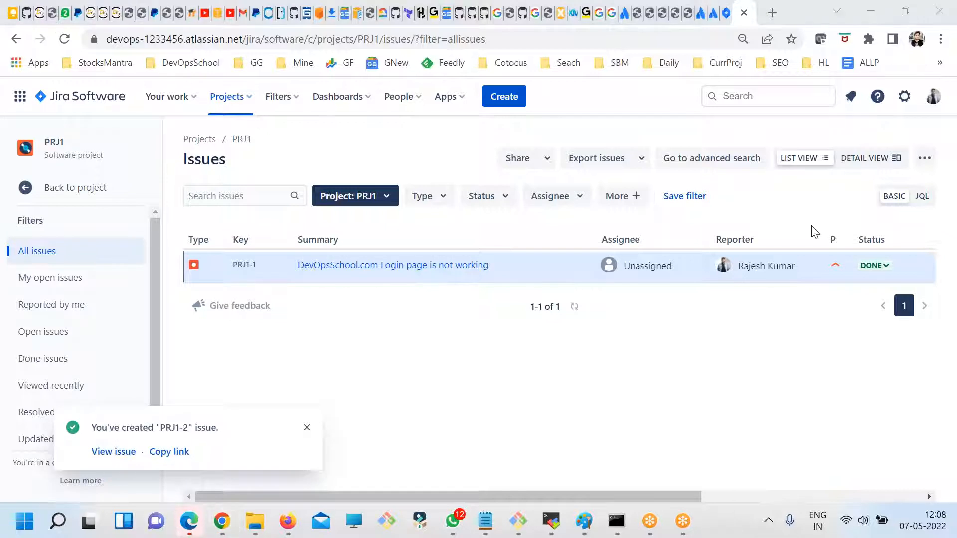
key(F5)
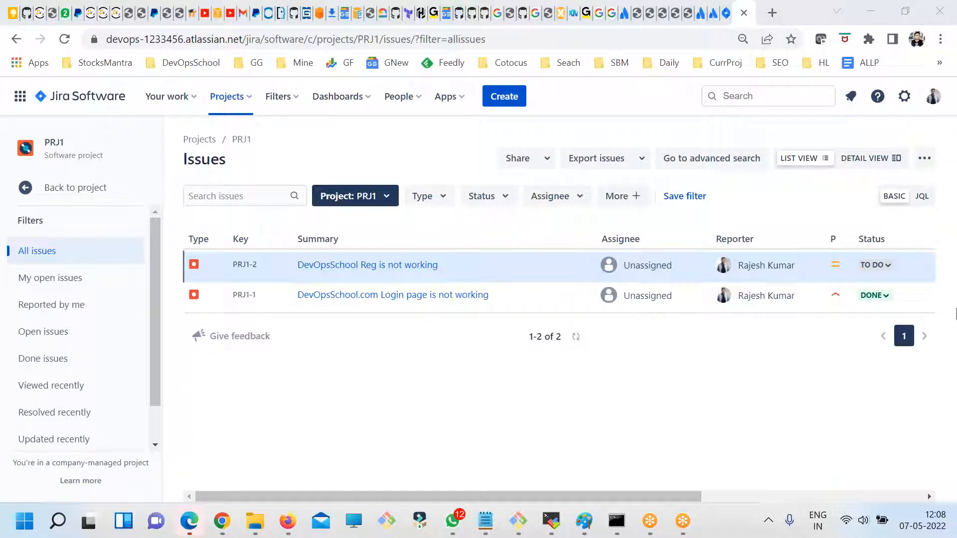
- View the workflow of "DevOpsSchool Reg is not working" from its status options, dismiss the zoom warning and close the diagram
click(881, 268)
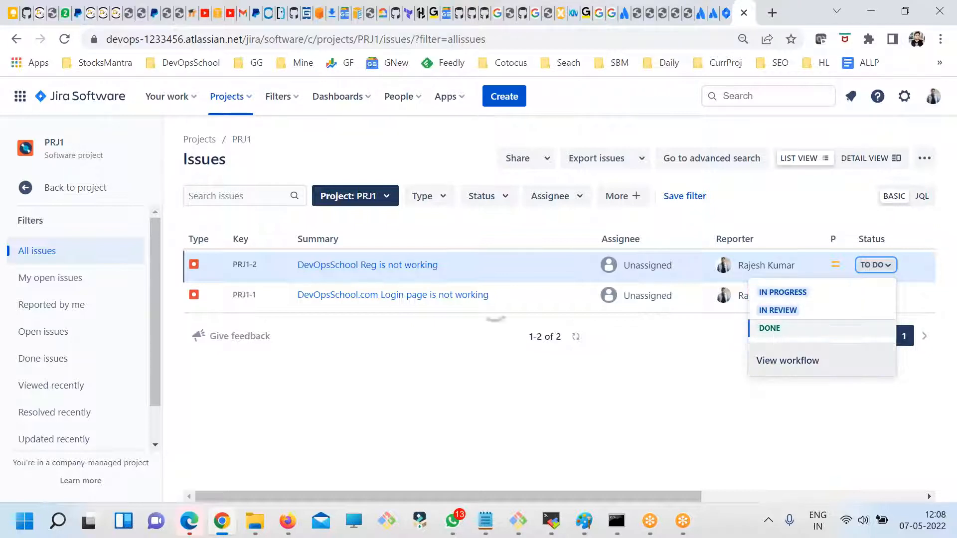
click(770, 362)
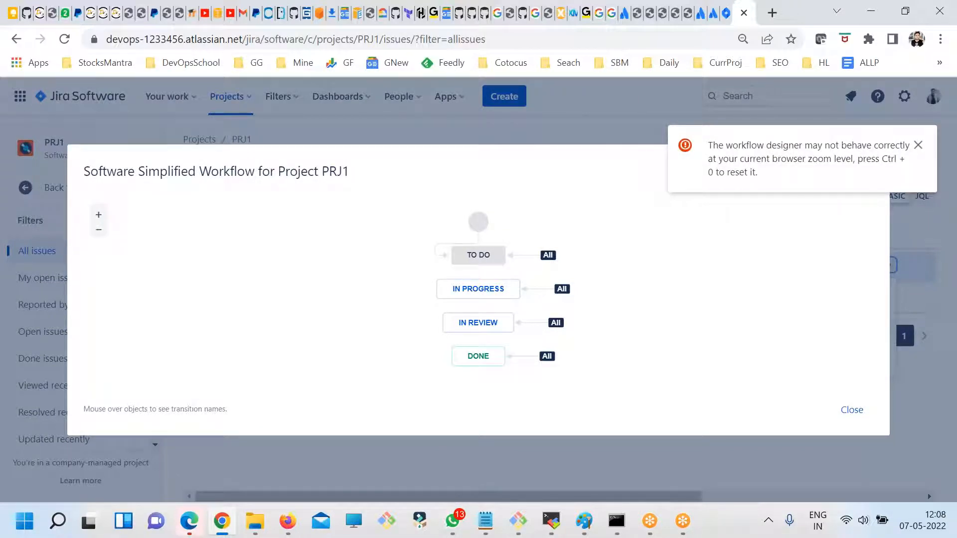
click(918, 145)
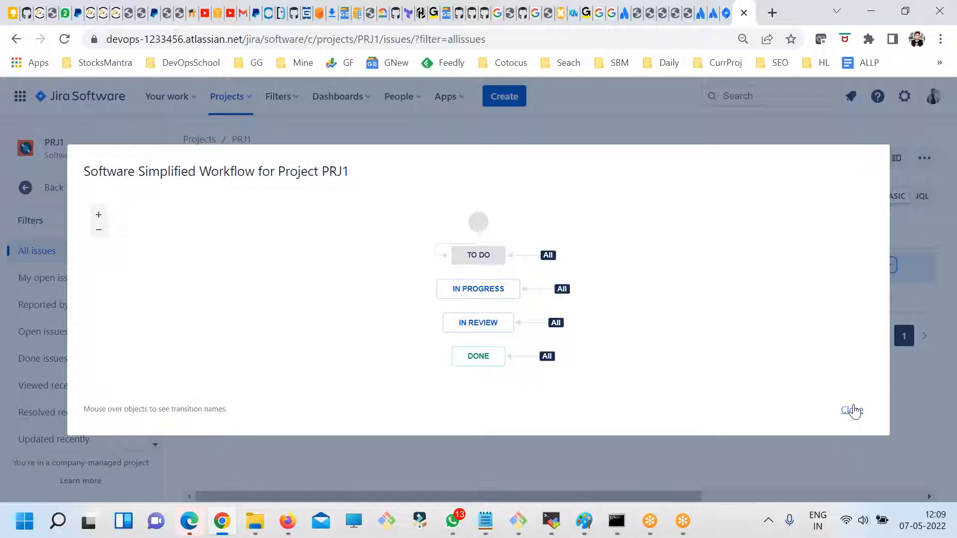
click(853, 410)
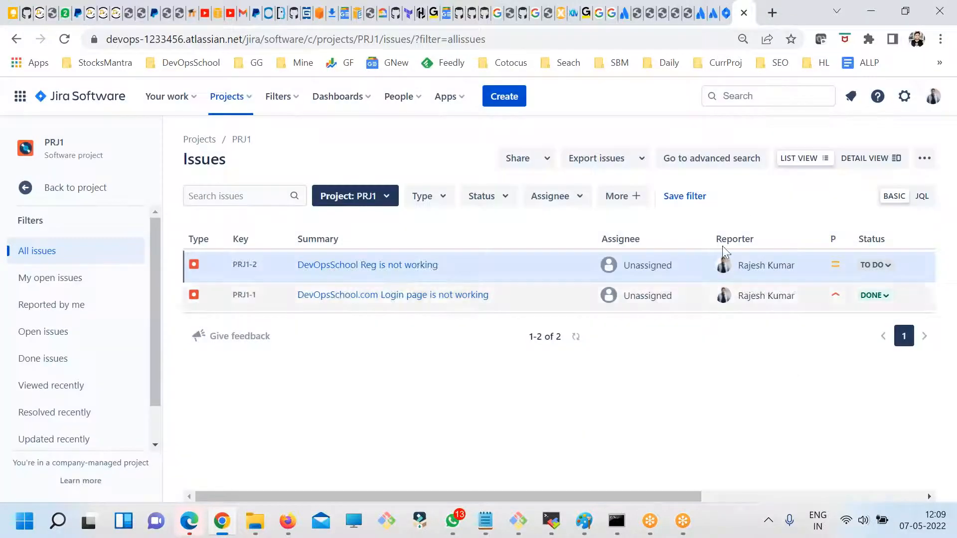
- Open the Jira administration settings for issues
click(904, 103)
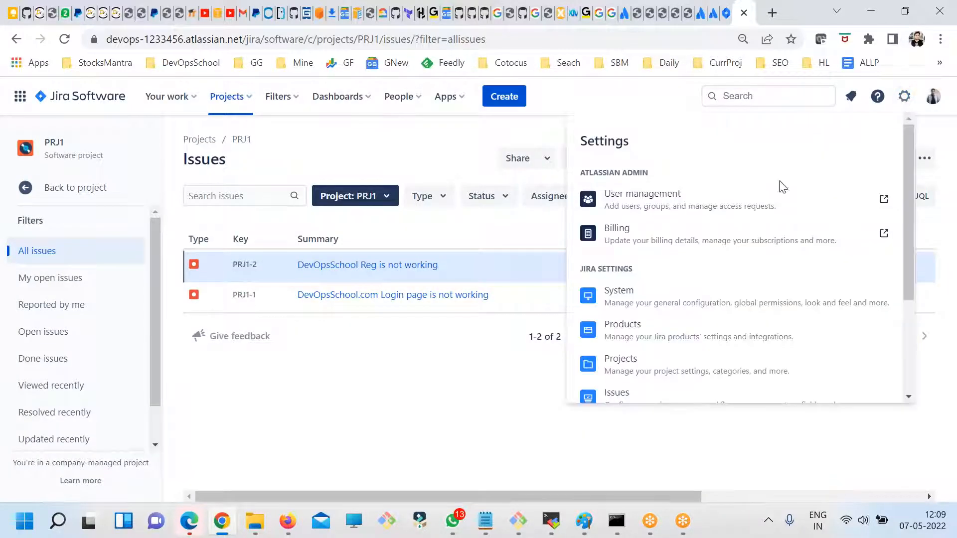
scroll(692, 314, down, 2)
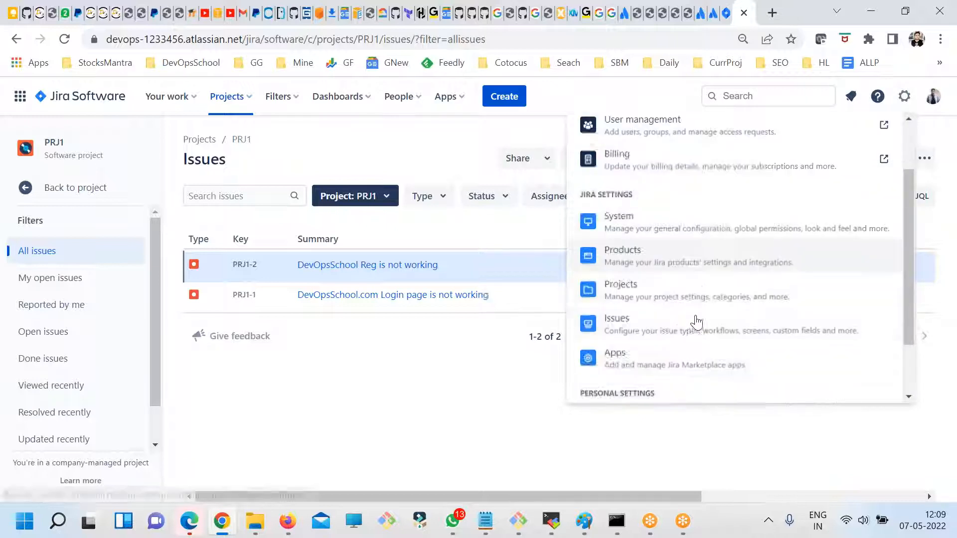
click(647, 328)
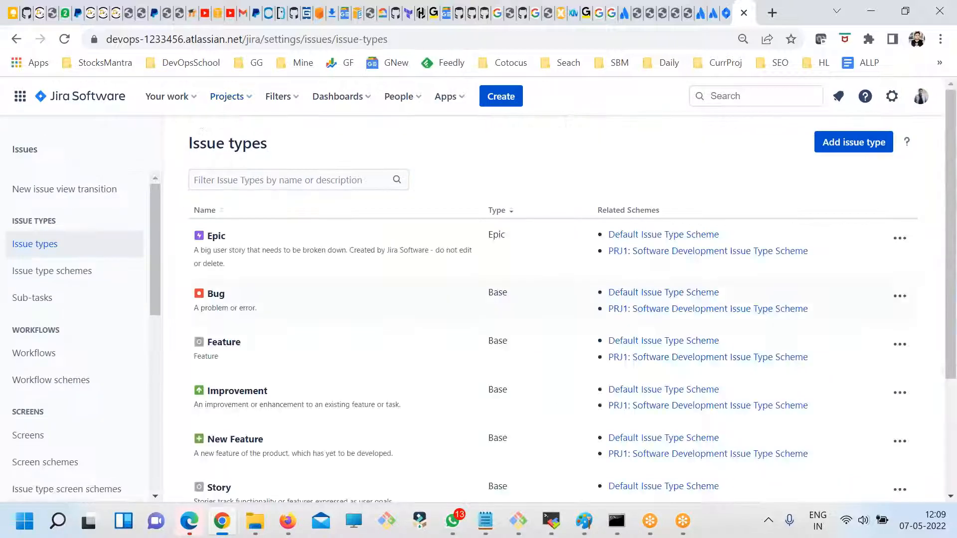
- Examine the issue settings sections for issue types, workflows, screens, fields and forms
scroll(67, 359, down, 2)
scroll(64, 289, up, 2)
drag(19, 220, 58, 221)
scroll(150, 321, down, 2)
drag(17, 337, 46, 337)
scroll(65, 377, down, 2)
drag(15, 372, 50, 386)
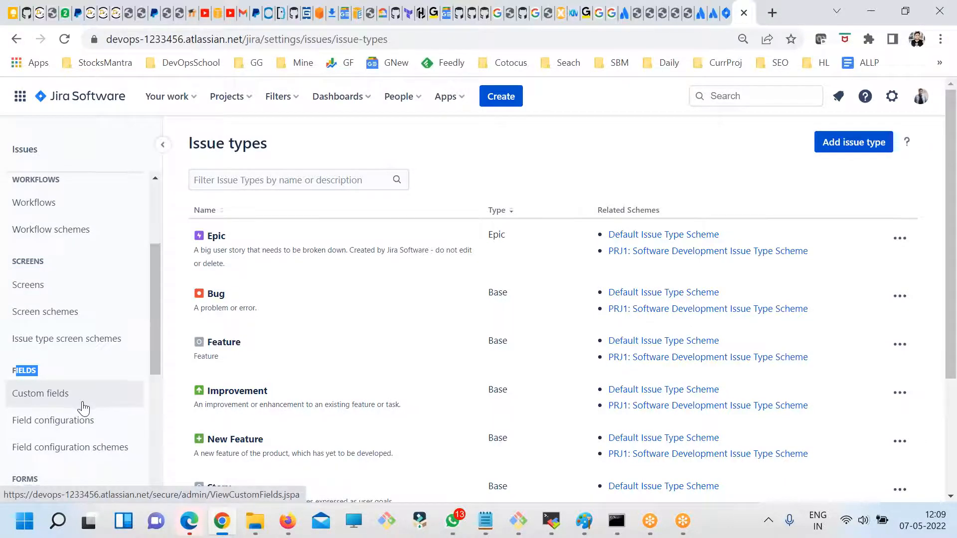
scroll(80, 406, down, 4)
scroll(119, 399, up, 6)
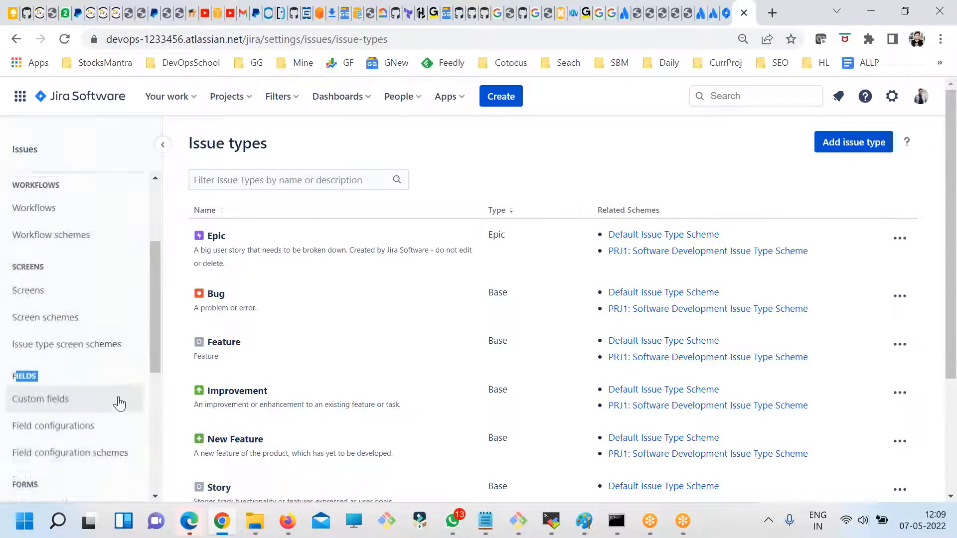
scroll(39, 349, up, 2)
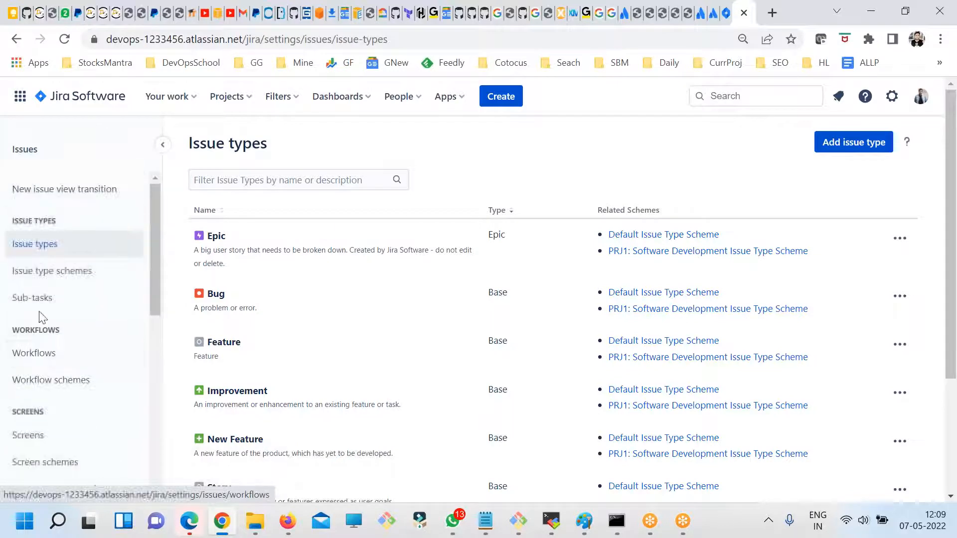
- Open the list of workflows and examine the PRJ1 workflow's name, available actions and workflow scheme
click(40, 354)
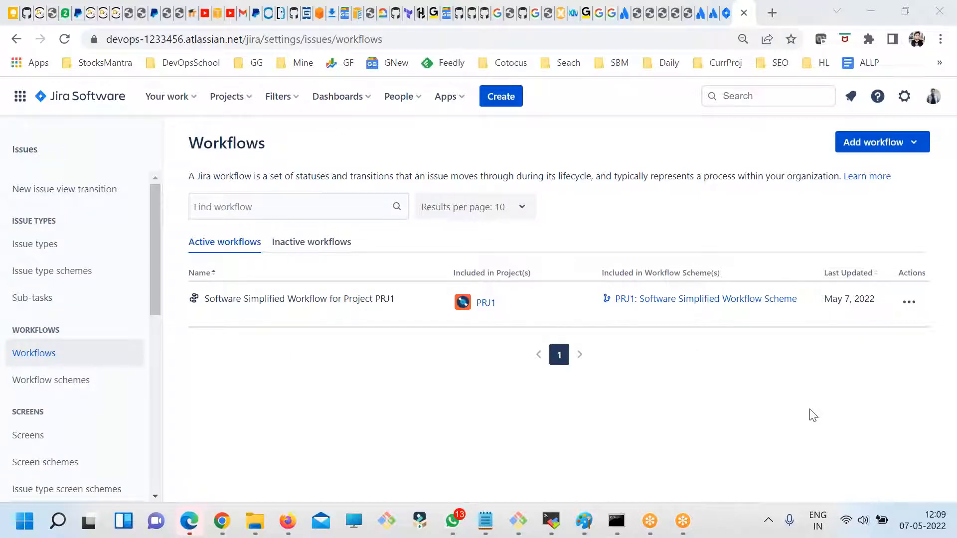
click(577, 5)
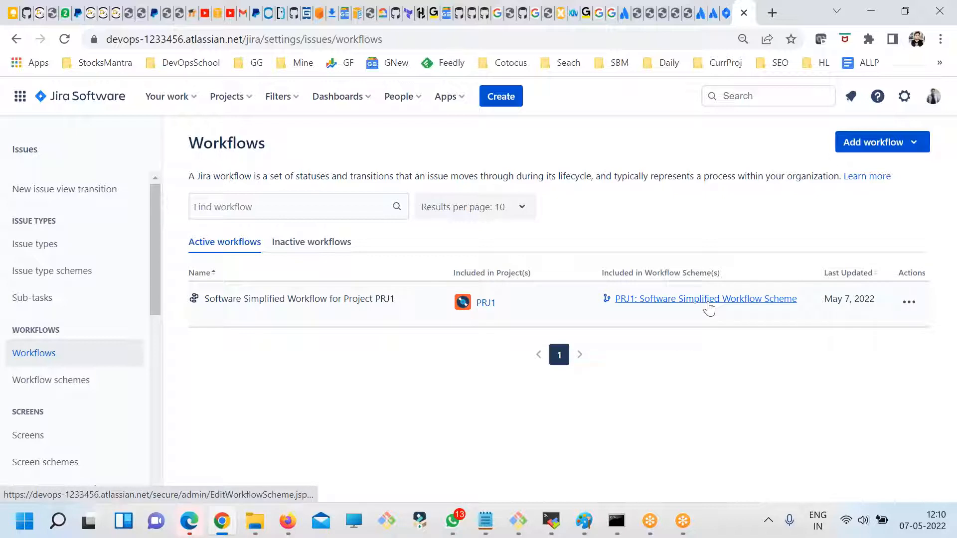
click(909, 301)
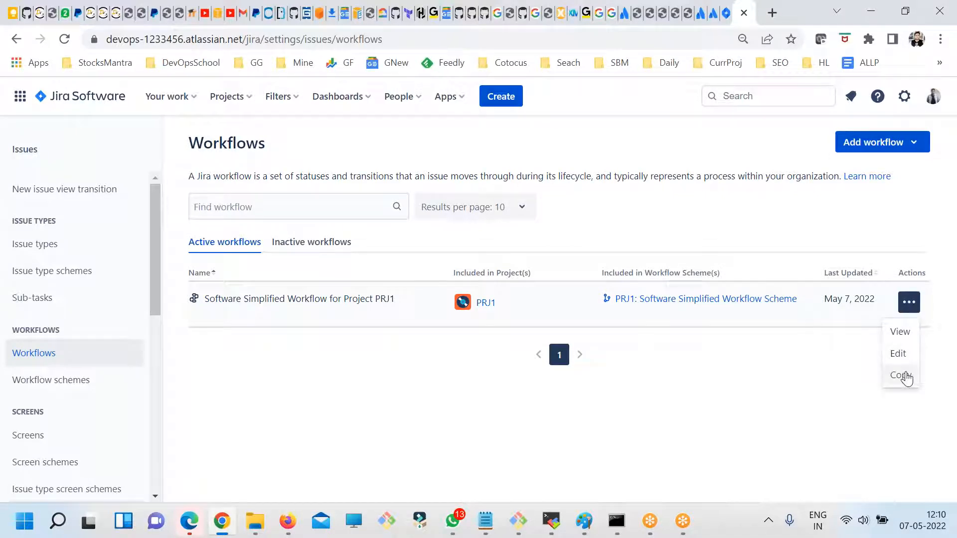
click(794, 401)
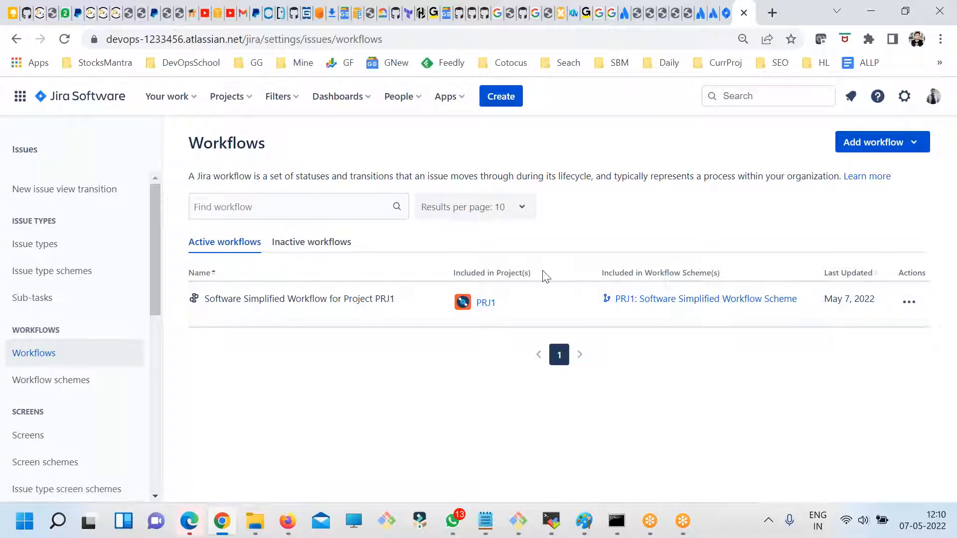
drag(215, 299, 386, 301)
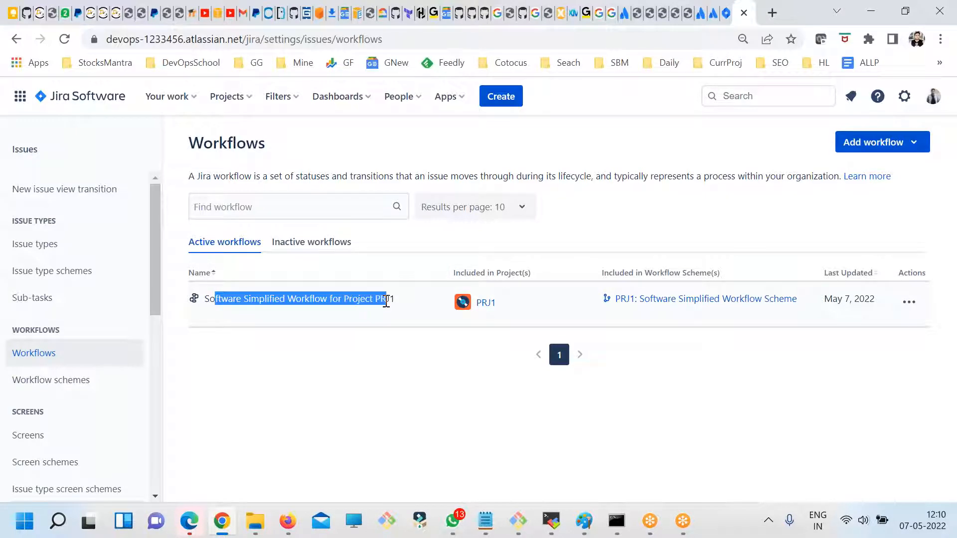
drag(645, 272, 742, 277)
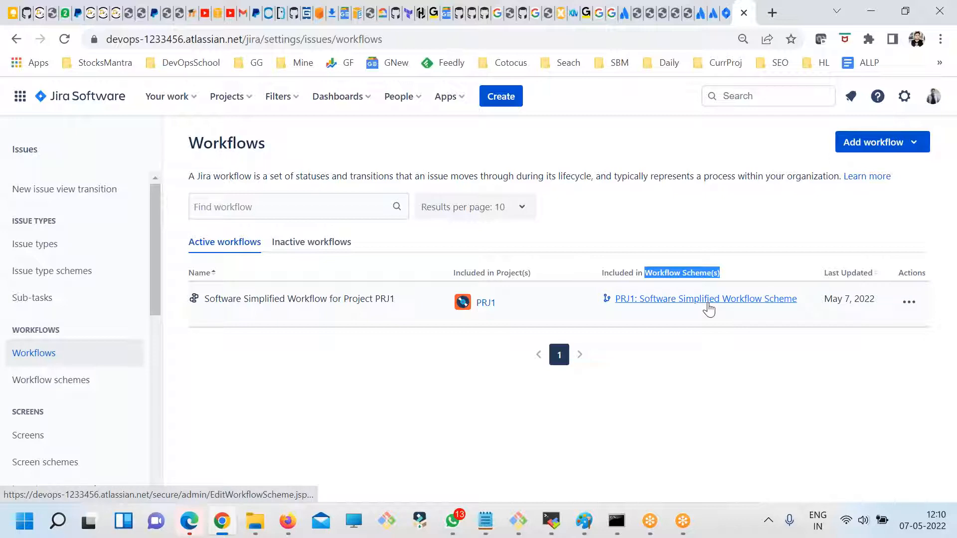
- Open Software Simplified Workflow for Project PRJ1 for editing and read the browser zoom warning
click(909, 302)
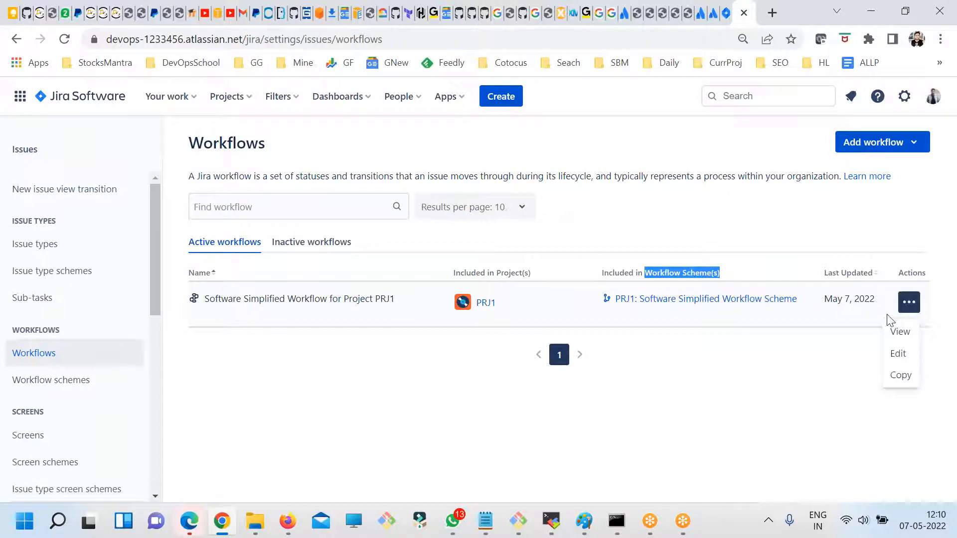
click(897, 353)
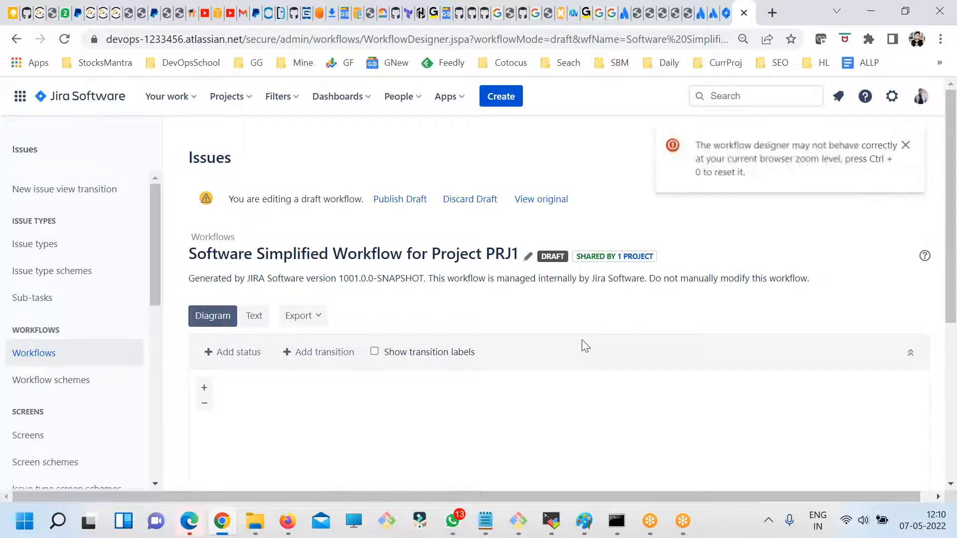
drag(762, 174, 711, 146)
click(799, 178)
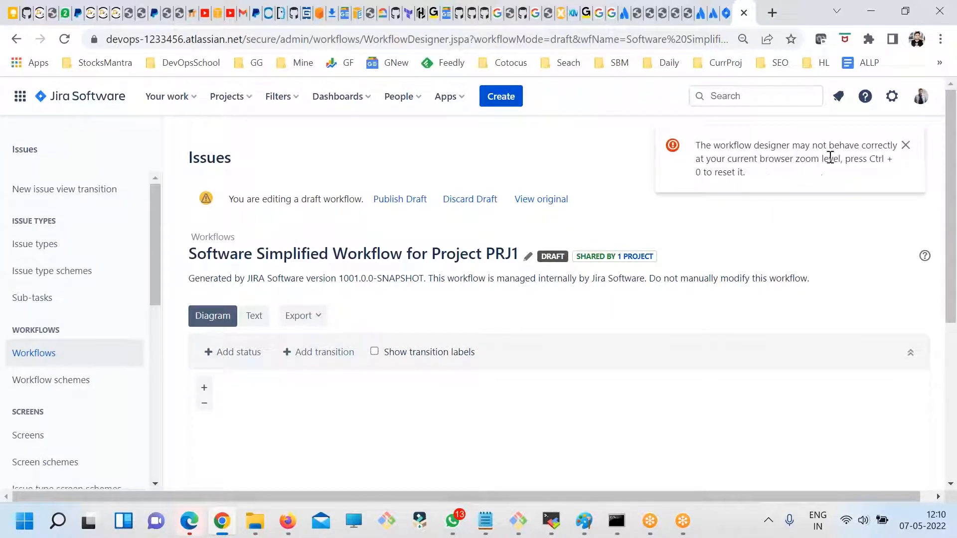
drag(747, 173, 695, 145)
click(745, 148)
drag(701, 163, 830, 164)
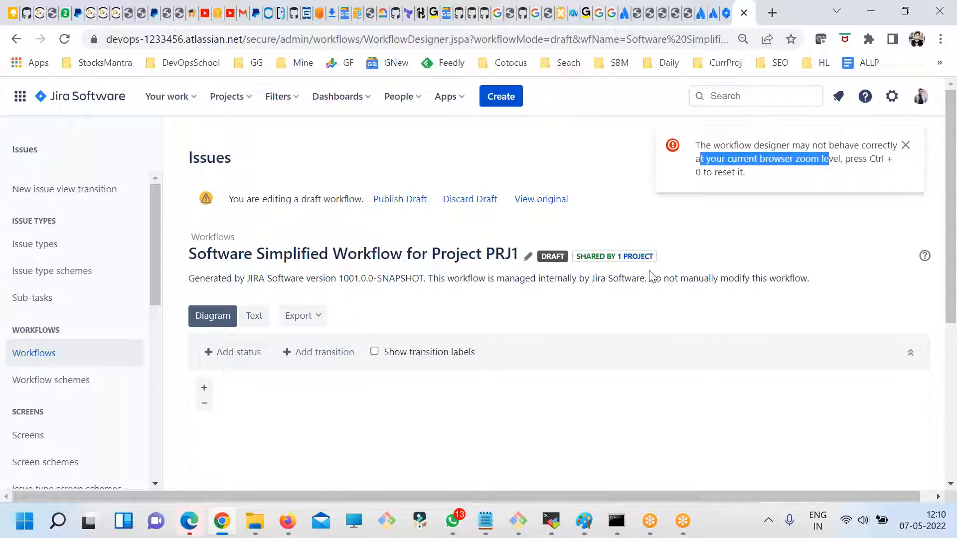
- Set the browser zoom back to its default level and examine the statuses in the workflow diagram
key(ctrl+minus)
key(ctrl+plus)
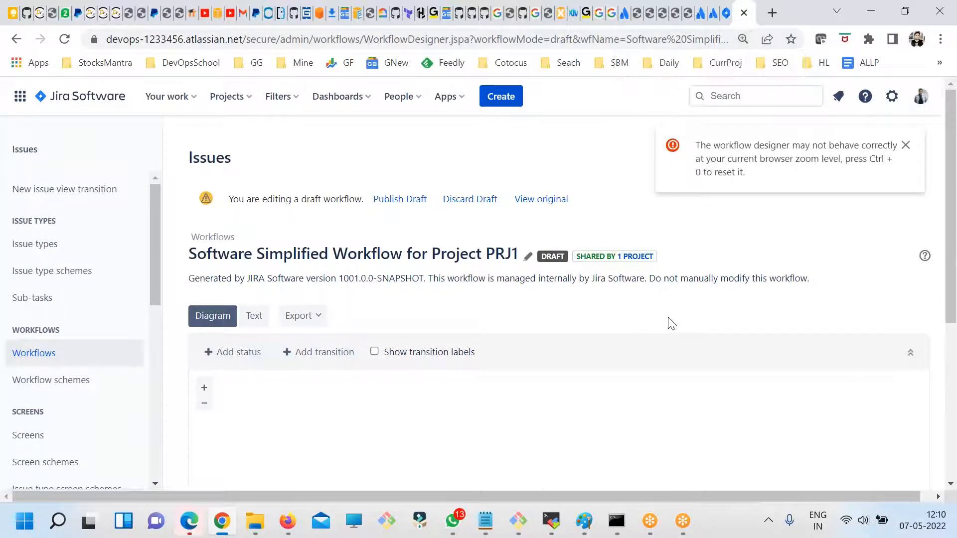
key(ctrl+plus)
key(ctrl+plus)
key(ctrl+minus)
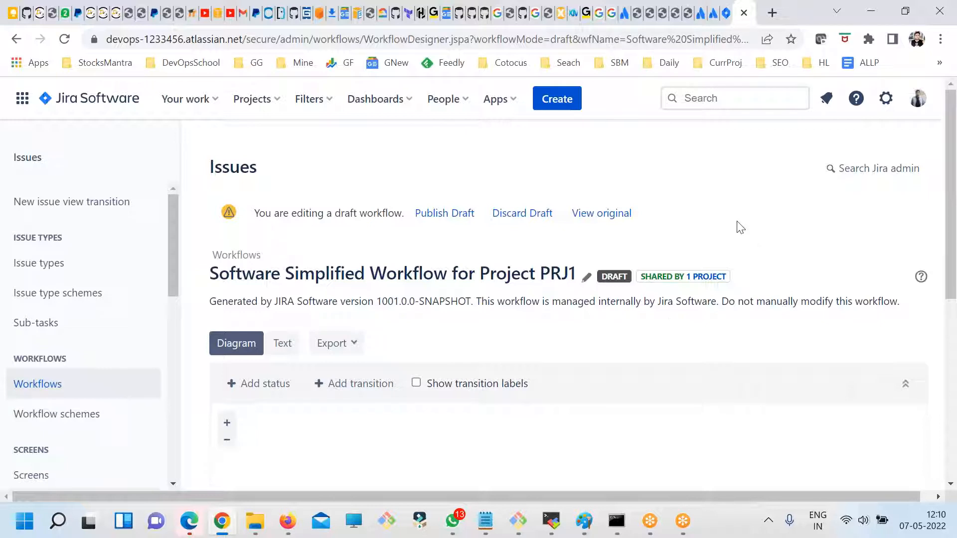
scroll(425, 352, down, 5)
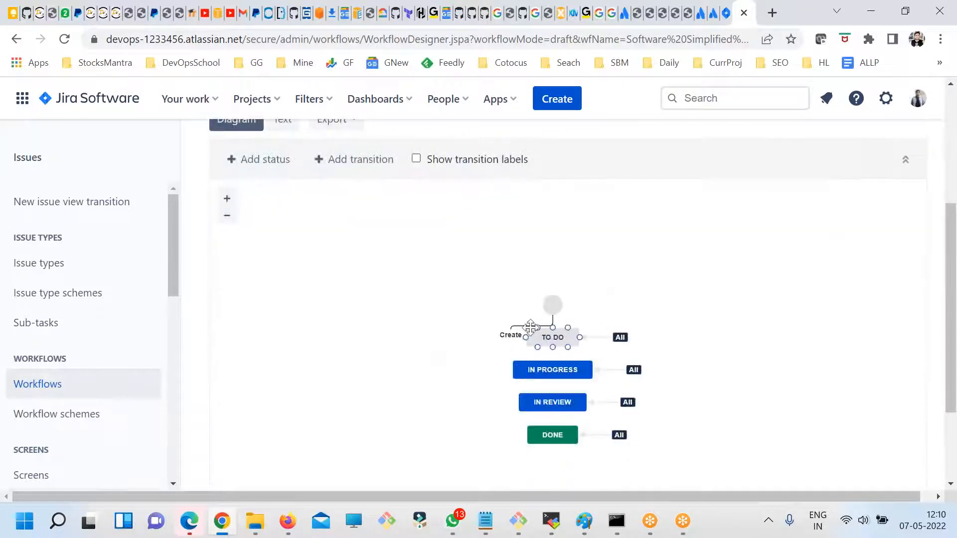
scroll(358, 272, up, 3)
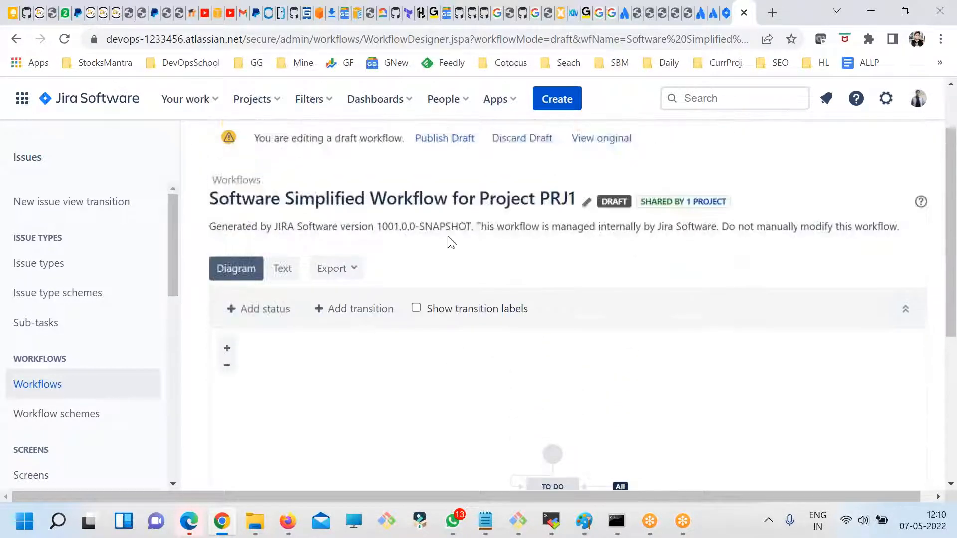
scroll(450, 328, down, 1)
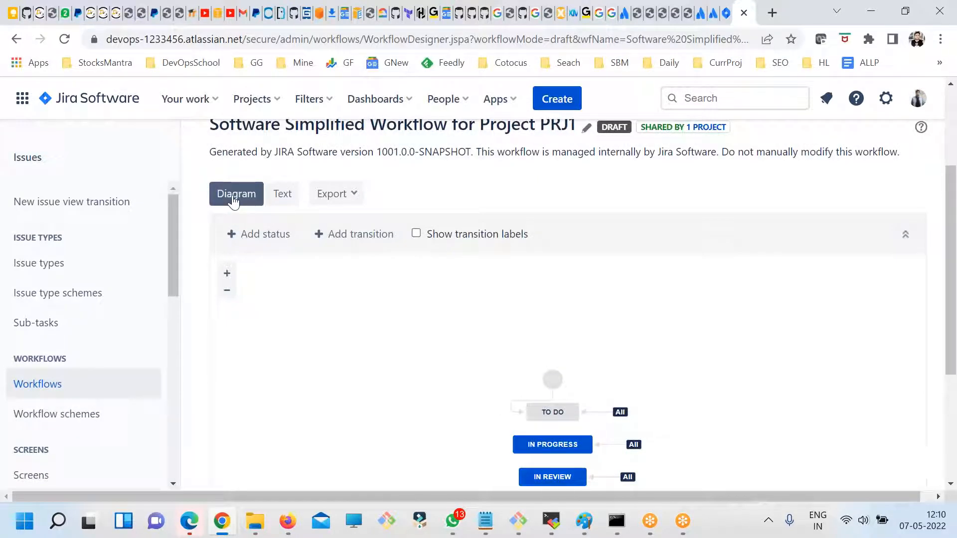
- Review the workflow's steps and transitions in text form and return to the diagram
click(281, 194)
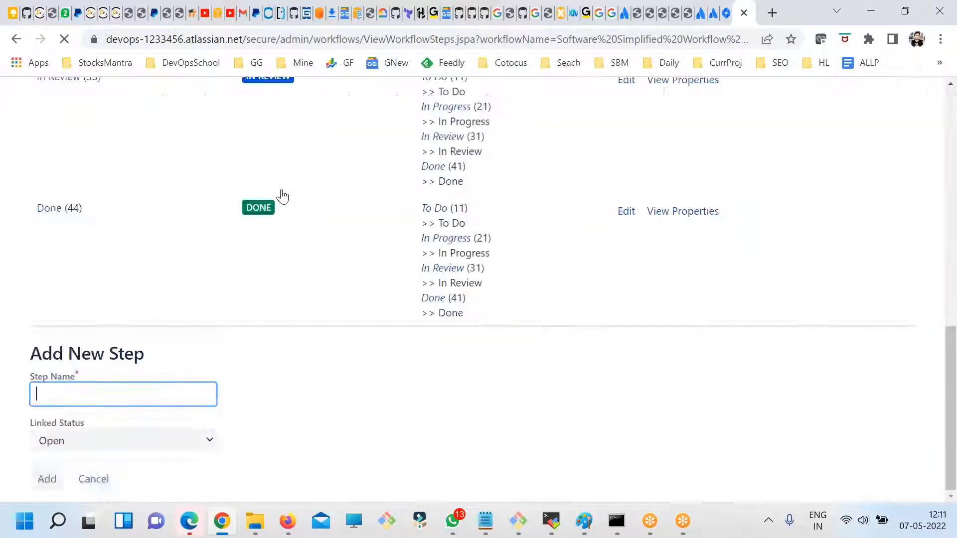
scroll(480, 349, up, 4)
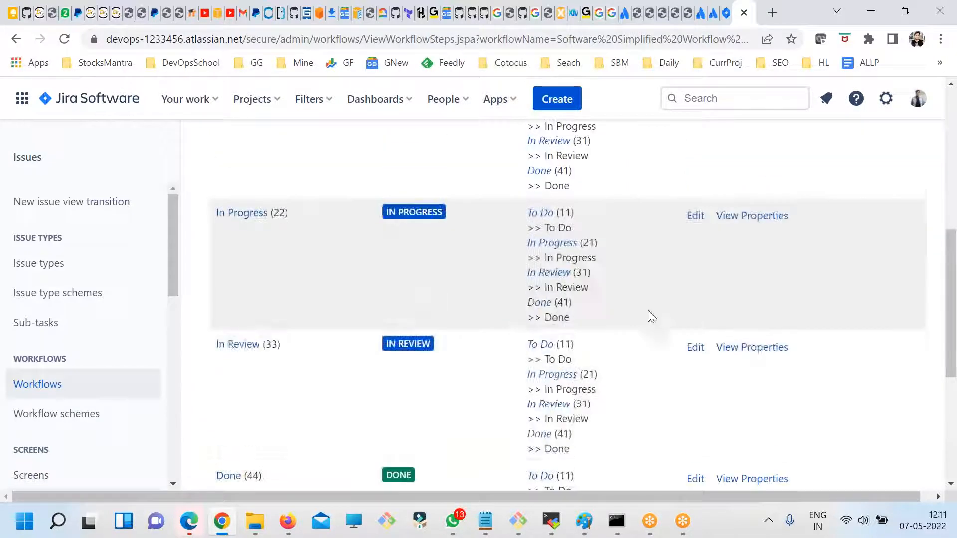
scroll(607, 426, up, 5)
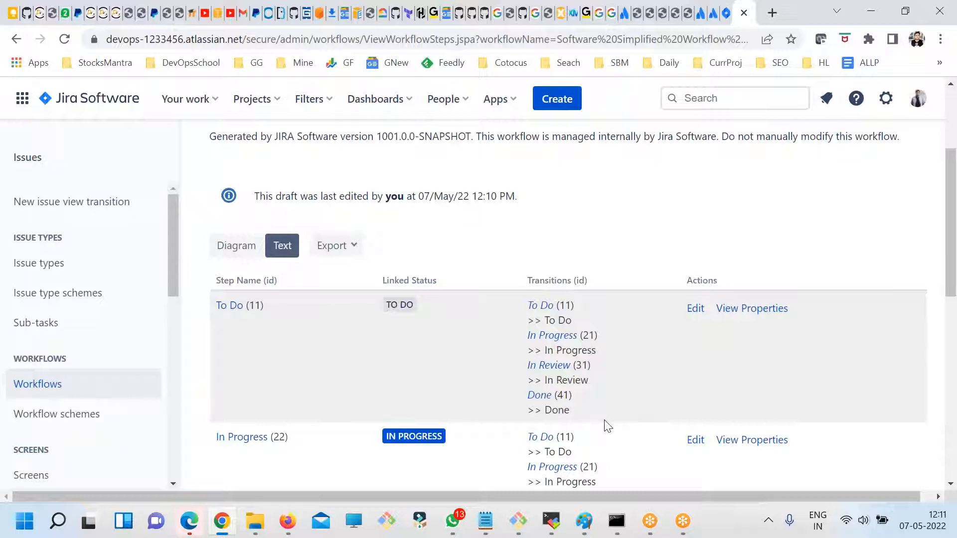
click(223, 247)
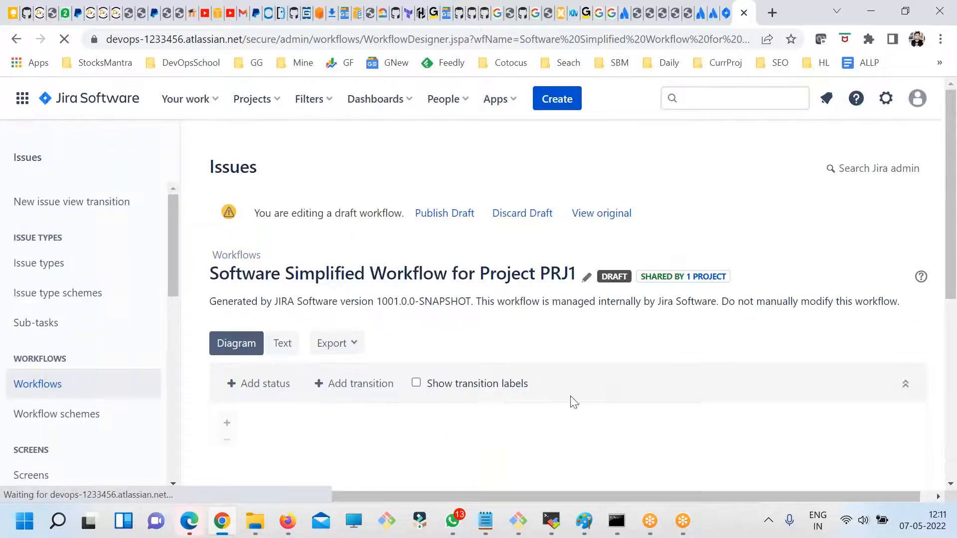
- View all statuses of the workflow diagram, trying 90% browser zoom and resetting it to the default
drag(952, 211, 952, 321)
scroll(937, 307, up, 2)
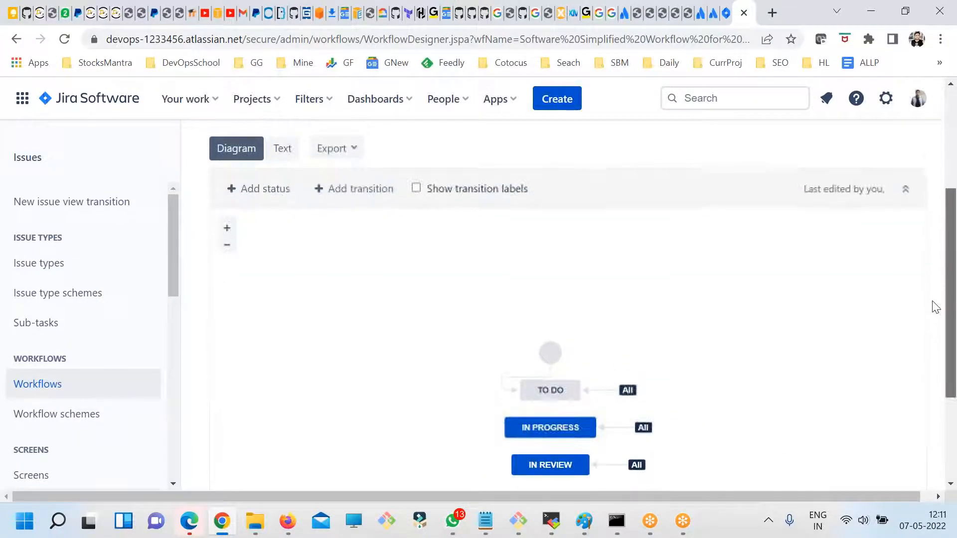
key(ctrl+minus)
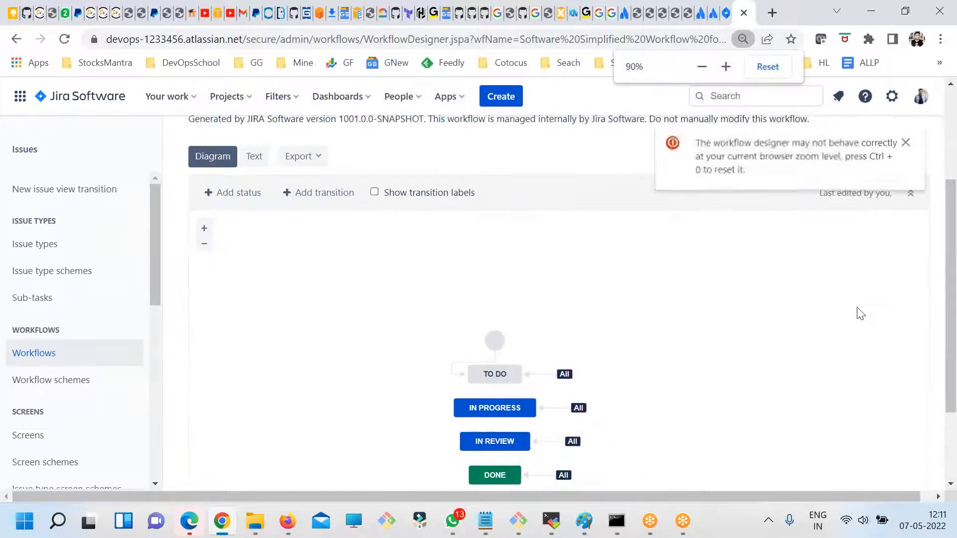
key(ctrl+0)
drag(947, 316, 946, 356)
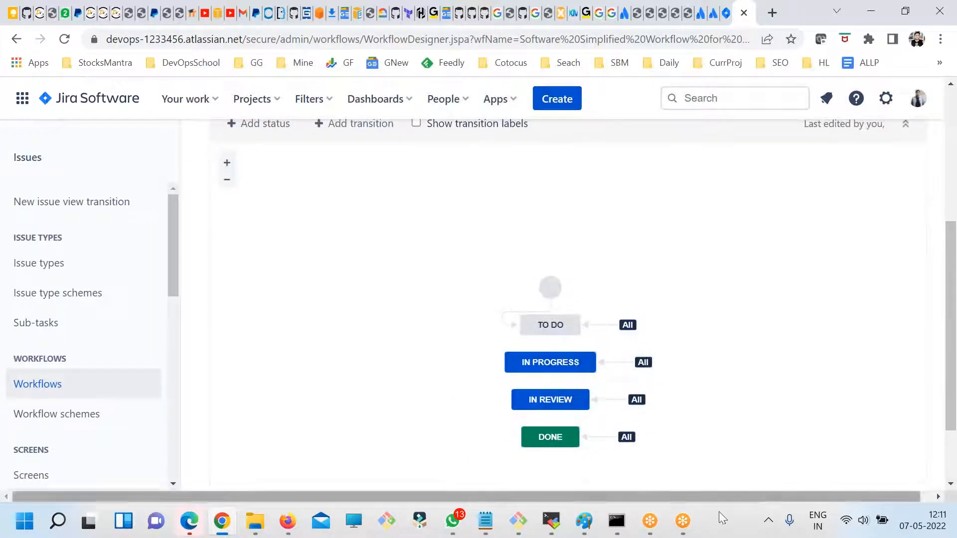
- Open the Snipping Tool and try to start a rectangular snip of the workflow diagram
click(52, 529)
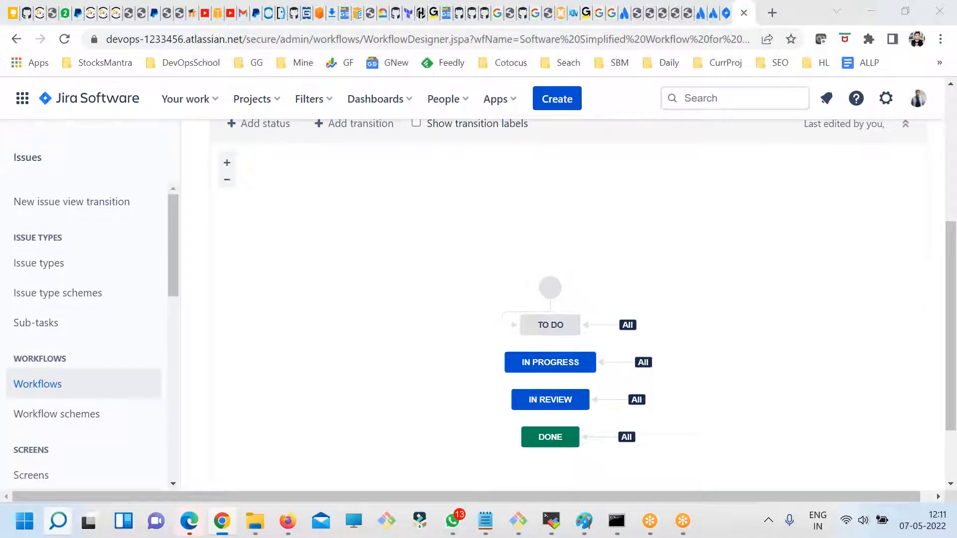
text(s)
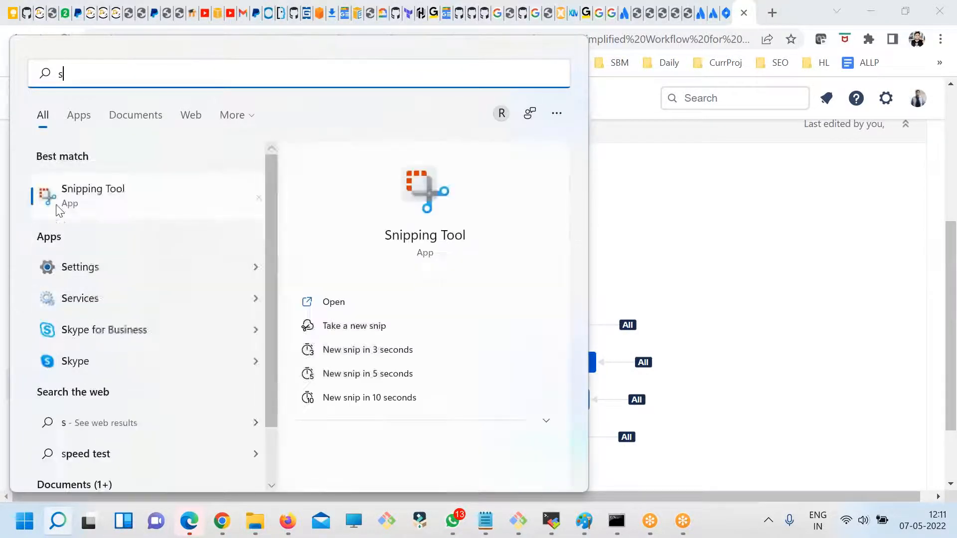
click(482, 301)
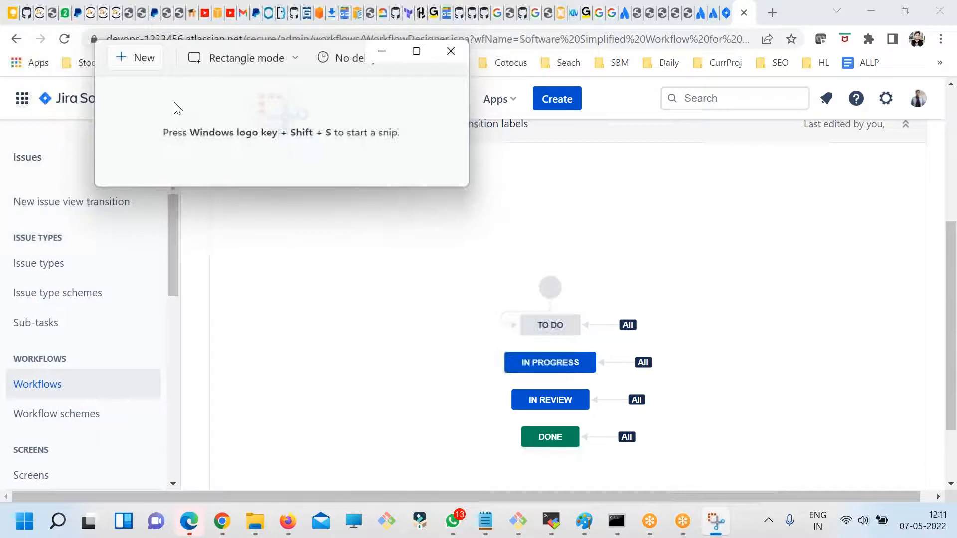
key(super+shift+s)
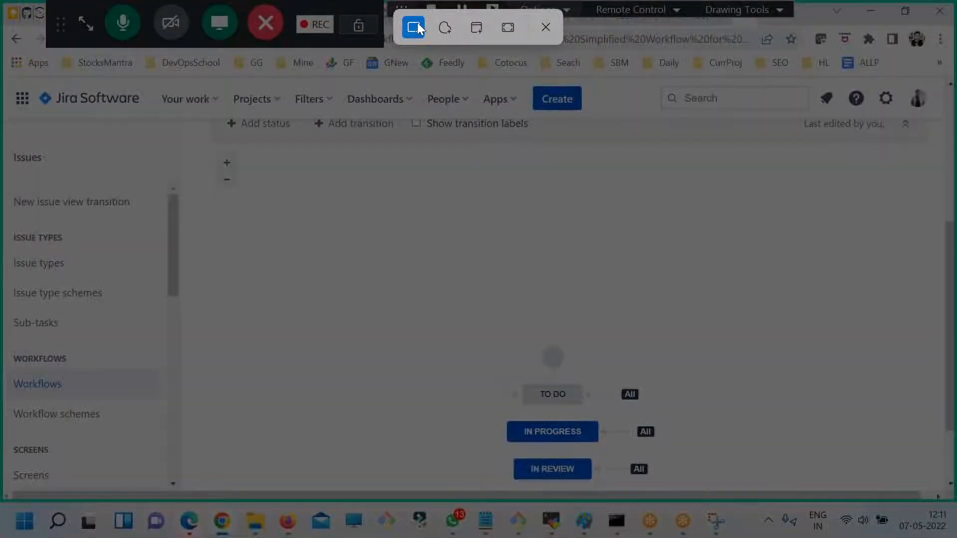
key(Escape)
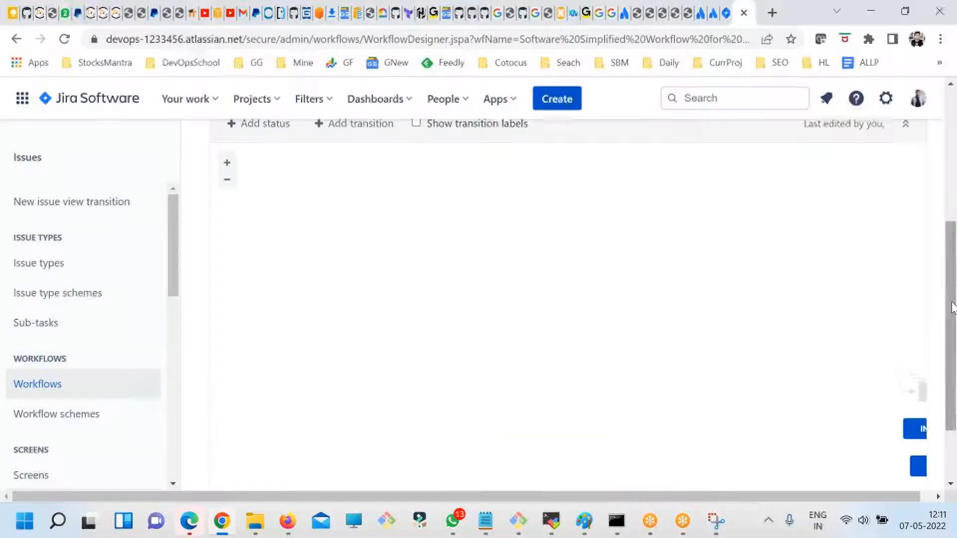
- Center the workflow diagram on its canvas and capture it with a rectangular snip in the Snipping Tool
click(561, 205)
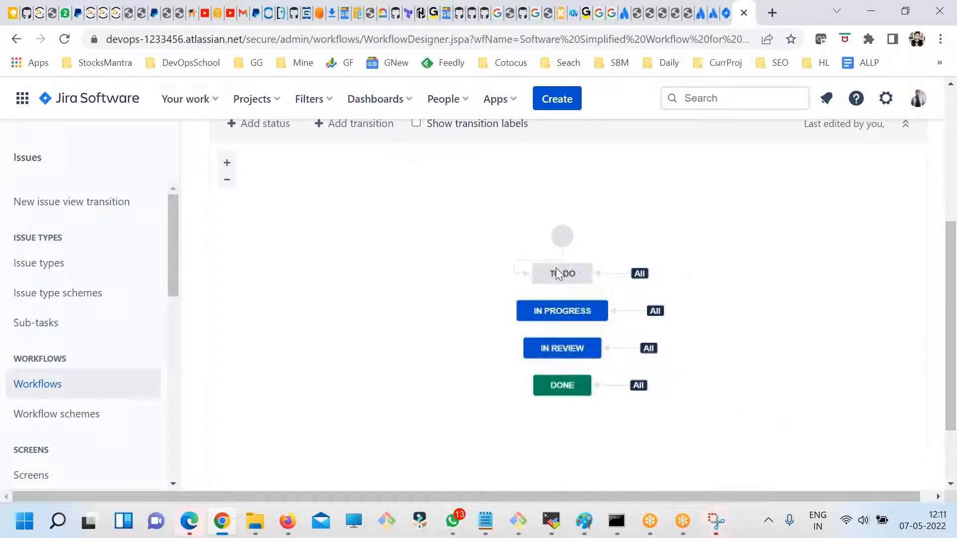
click(716, 521)
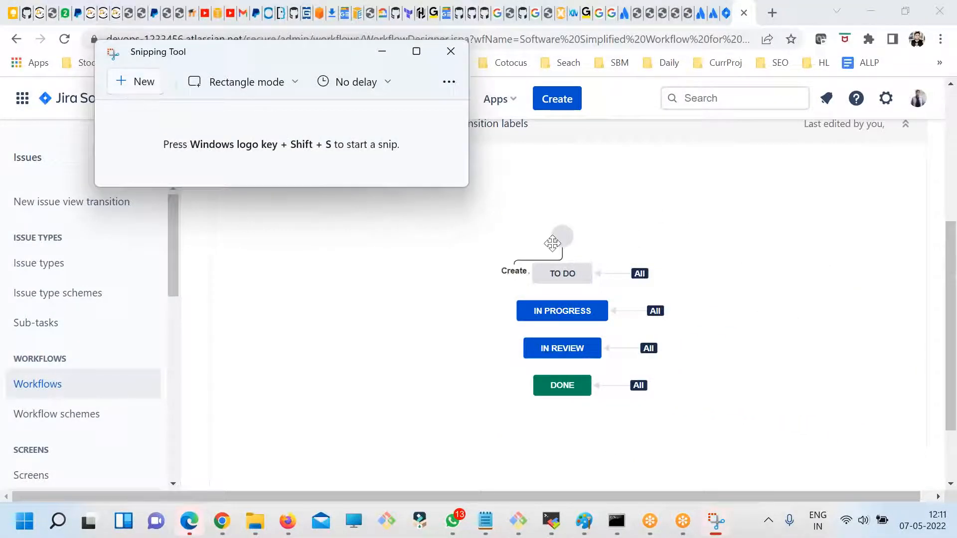
key(super+shift+s)
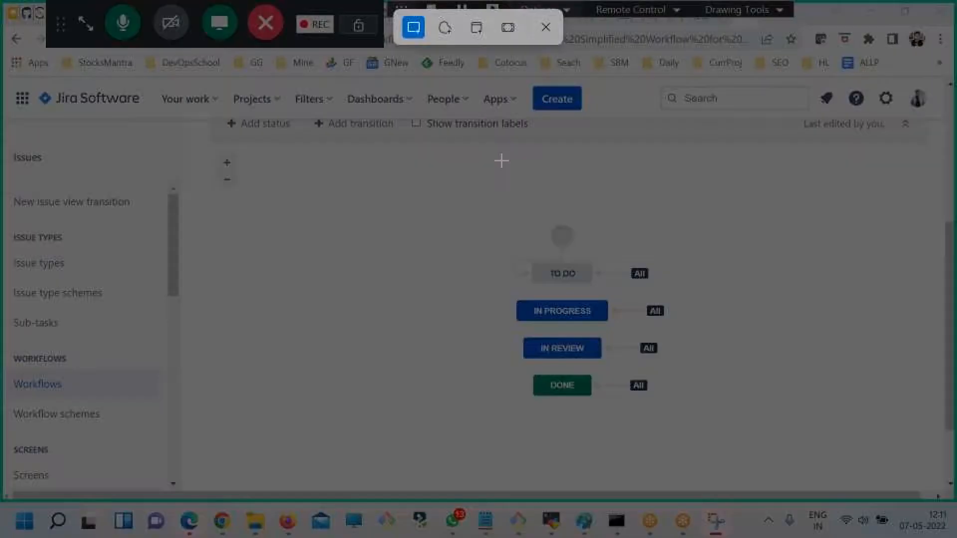
drag(455, 202, 877, 490)
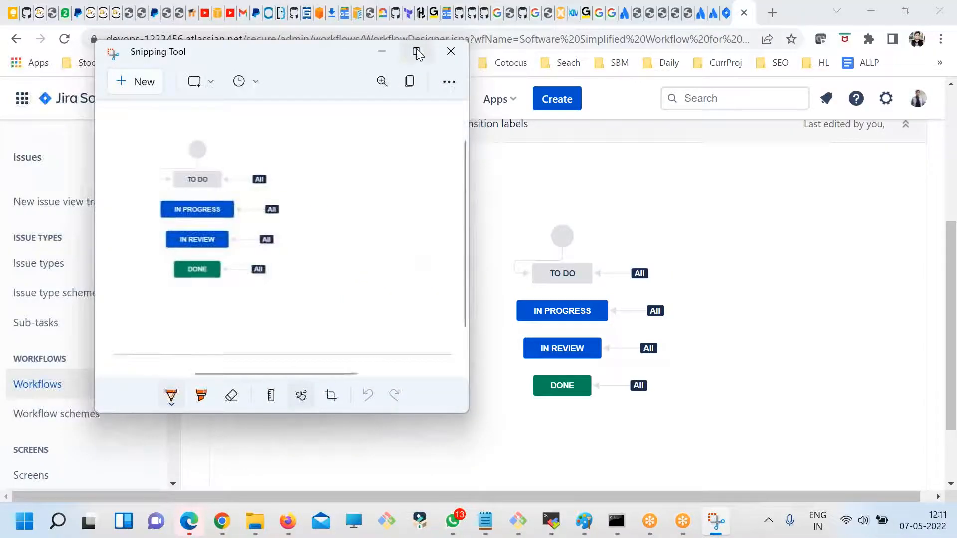
drag(314, 68, 576, 130)
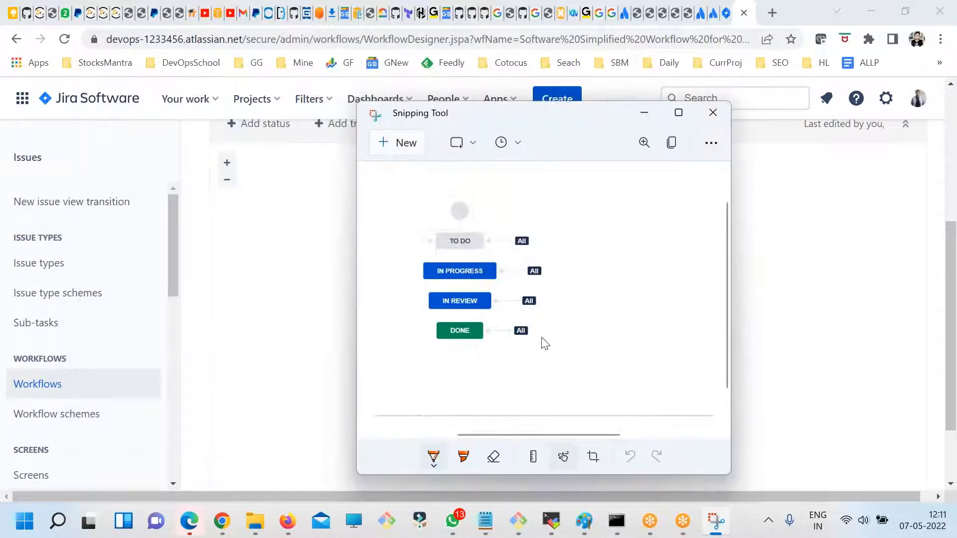
- Mark the start node and the To Do, In Progress, In Review and Done statuses on the snip with pen lines and the letter S
mouse_move(437, 240)
mouse_down()
mouse_move(401, 215)
mouse_move(369, 245)
mouse_up()
mouse_move(406, 271)
mouse_down()
mouse_move(436, 266)
mouse_move(384, 267)
mouse_move(367, 291)
mouse_up()
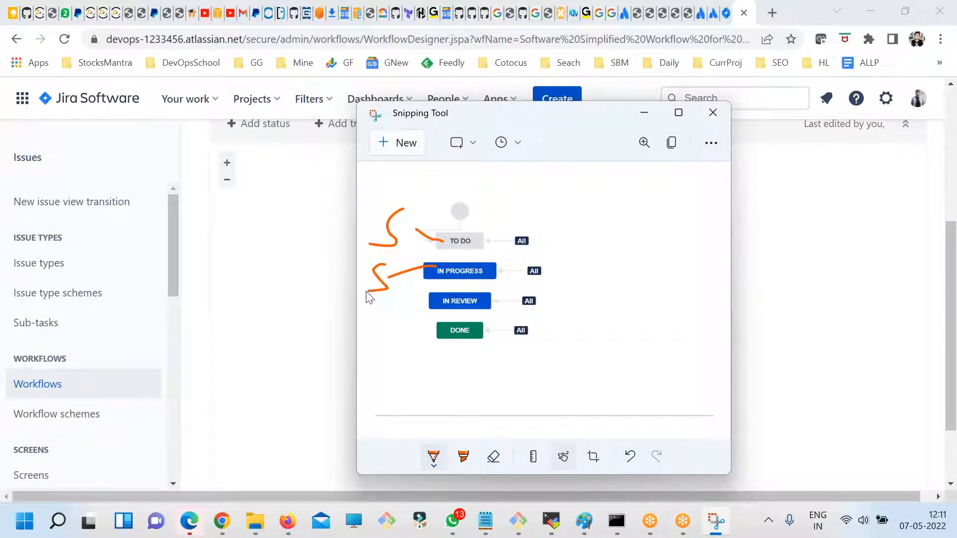
mouse_move(441, 300)
mouse_down()
mouse_move(389, 337)
mouse_move(418, 350)
mouse_move(371, 397)
mouse_up()
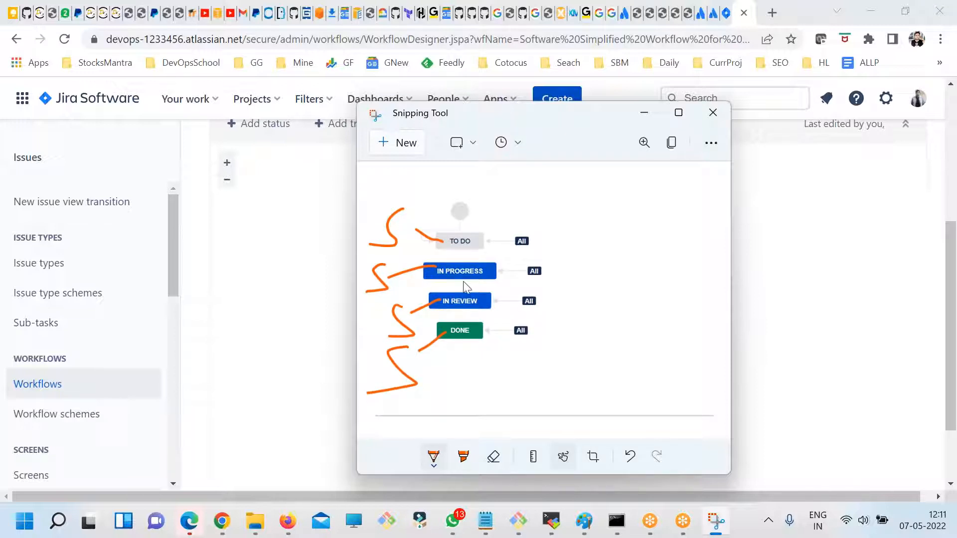
mouse_move(458, 204)
mouse_down()
mouse_move(508, 186)
mouse_move(519, 192)
mouse_move(509, 190)
mouse_up()
- Circle the statuses' All transitions and draw loops linking To Do and Done on the snip, then minimize the Snipping Tool
mouse_move(489, 248)
mouse_down()
mouse_move(533, 259)
mouse_move(543, 247)
mouse_move(508, 229)
mouse_move(482, 241)
mouse_up()
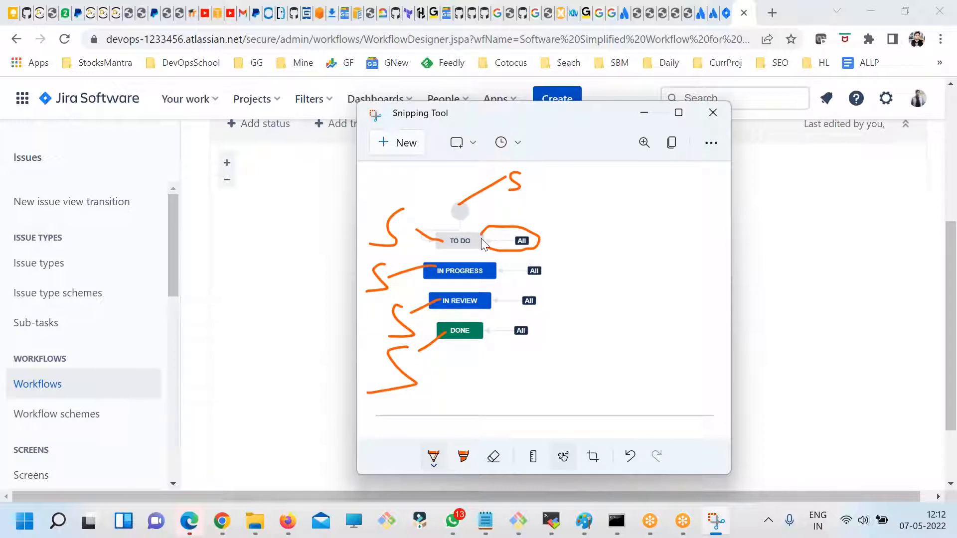
mouse_move(541, 260)
mouse_down()
mouse_move(518, 261)
mouse_move(497, 279)
mouse_move(545, 276)
mouse_move(500, 297)
mouse_move(499, 314)
mouse_move(536, 294)
mouse_up()
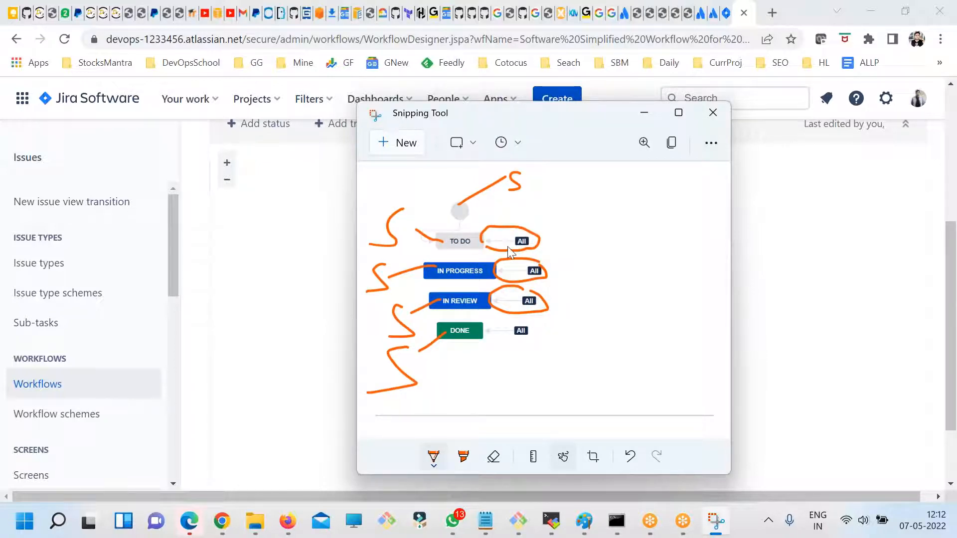
mouse_move(476, 333)
mouse_down()
mouse_move(665, 314)
mouse_move(466, 241)
mouse_move(503, 219)
mouse_move(595, 318)
mouse_move(390, 357)
mouse_up()
mouse_move(528, 199)
mouse_down()
mouse_move(511, 239)
mouse_move(553, 271)
mouse_move(527, 199)
mouse_up()
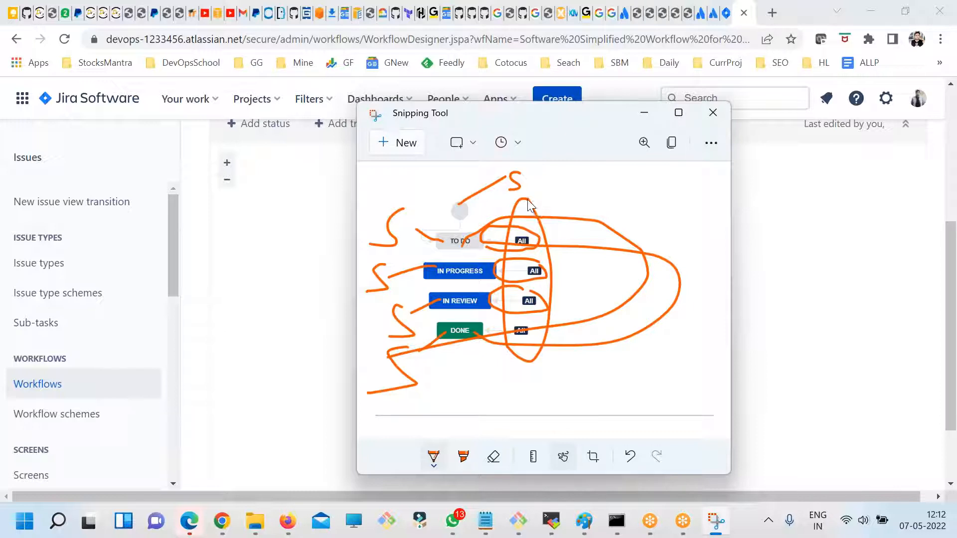
click(644, 113)
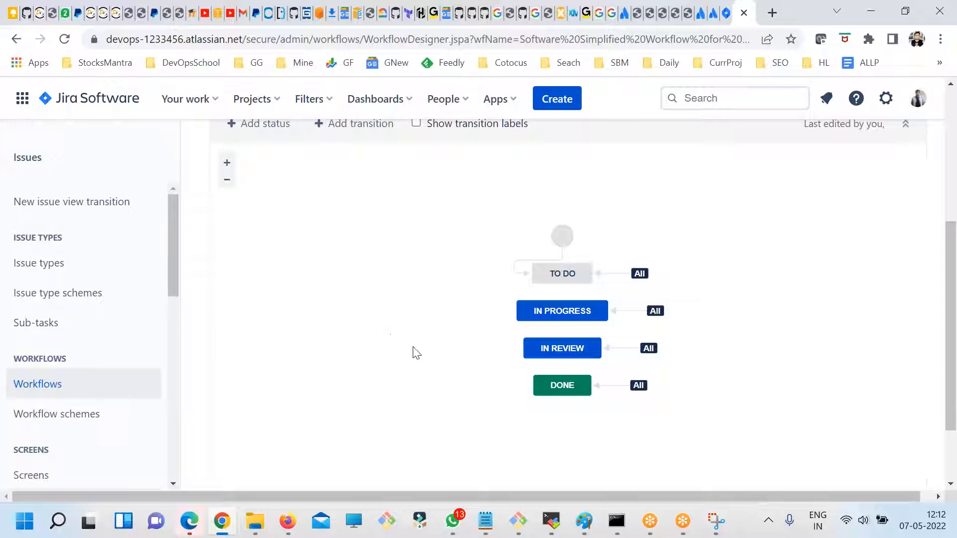
- Start adding a status to the PRJ1 workflow diagram and list the existing statuses
drag(951, 327, 949, 309)
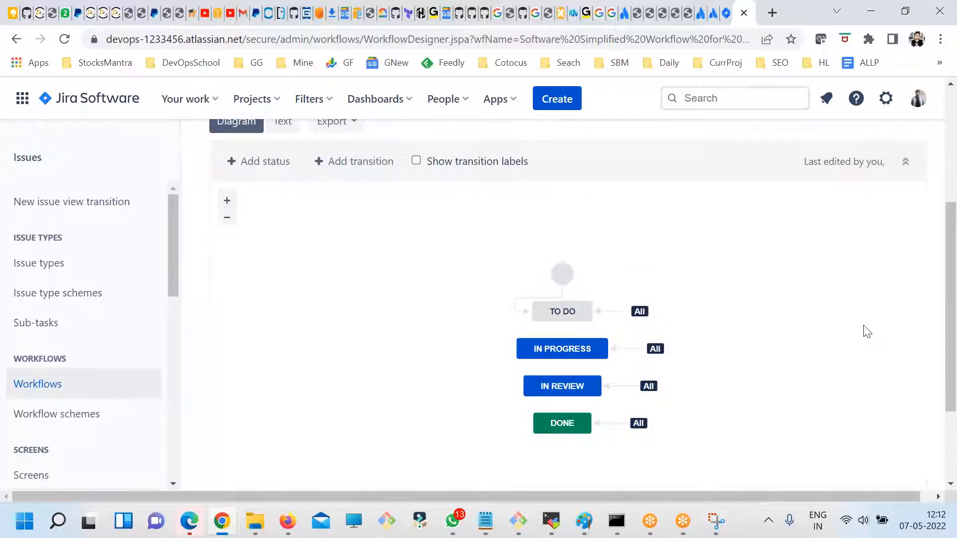
click(252, 164)
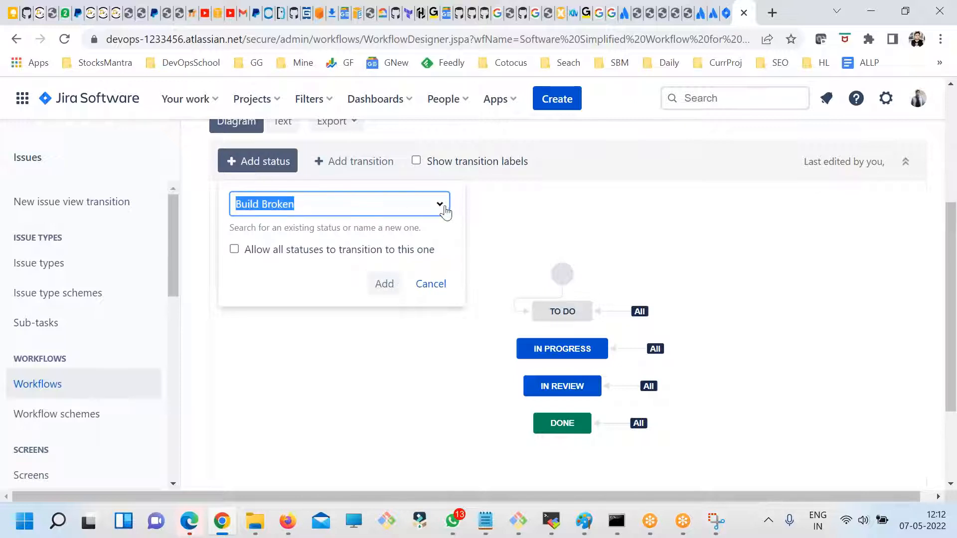
click(443, 205)
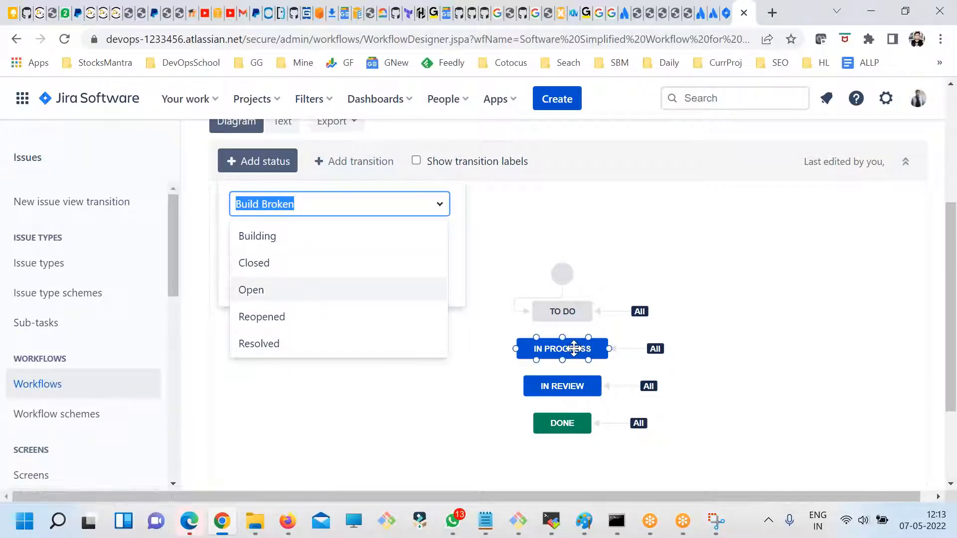
- Replace the suggested status name with On Hold and choose it as a new status
click(366, 207)
key(BackSpace)
key(BackSpace)
key(BackSpace)
key(BackSpace)
key(BackSpace)
key(BackSpace)
key(BackSpace)
key(BackSpace)
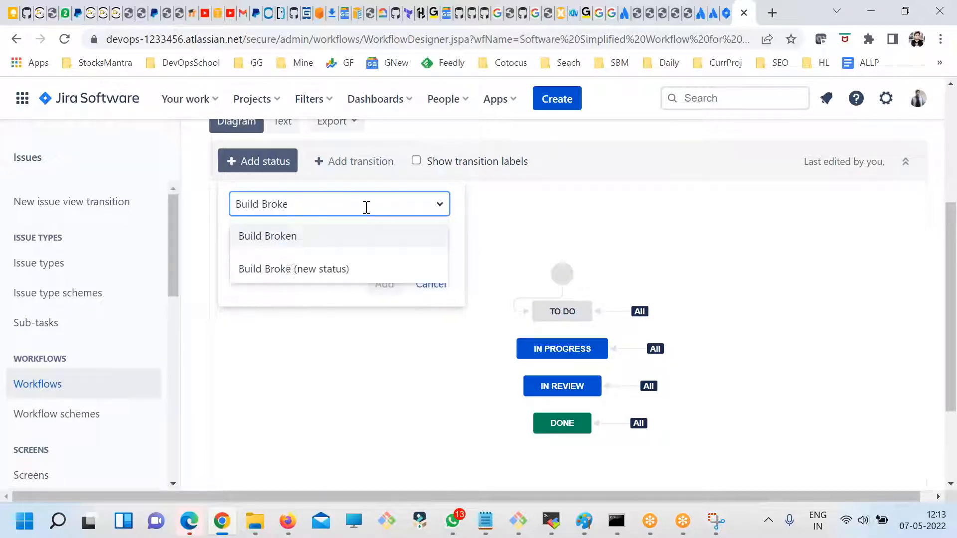
key(BackSpace)
key(BackSpace)
key(BackSpace)
key(BackSpace)
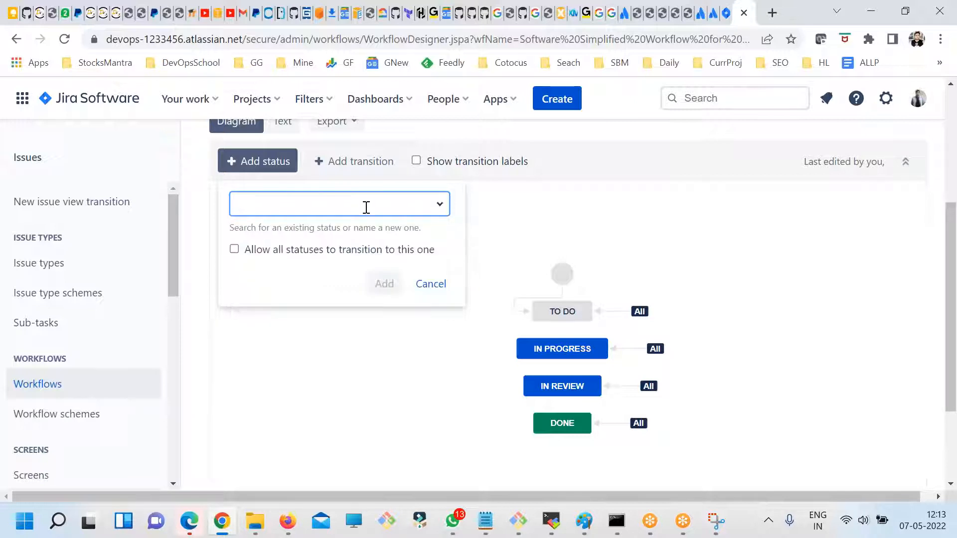
text(O)
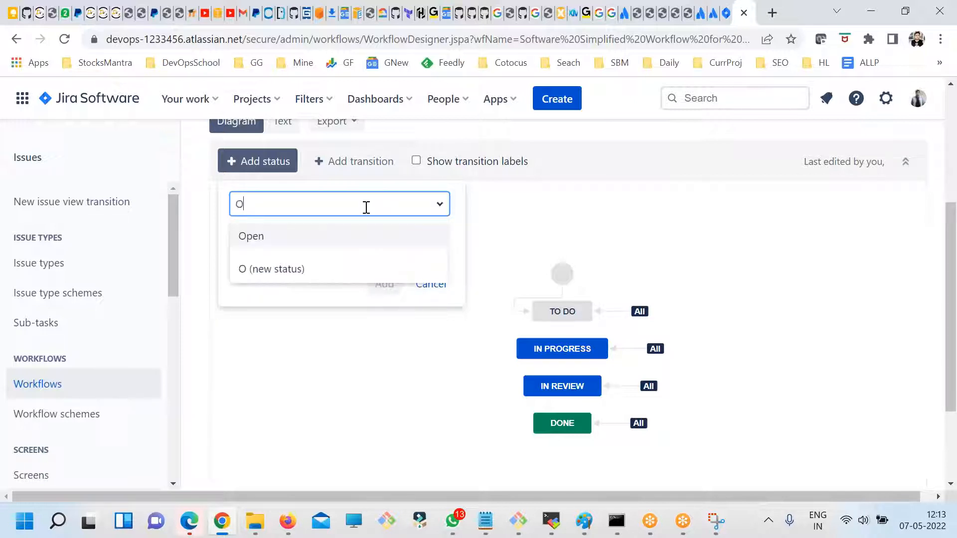
text(n HOld)
key(BackSpace)
key(BackSpace)
key(BackSpace)
text(old)
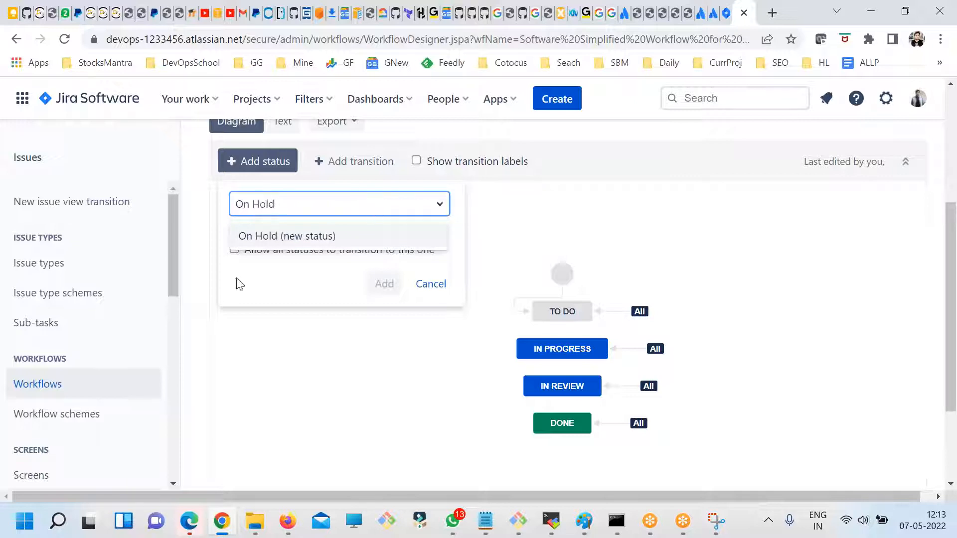
click(288, 236)
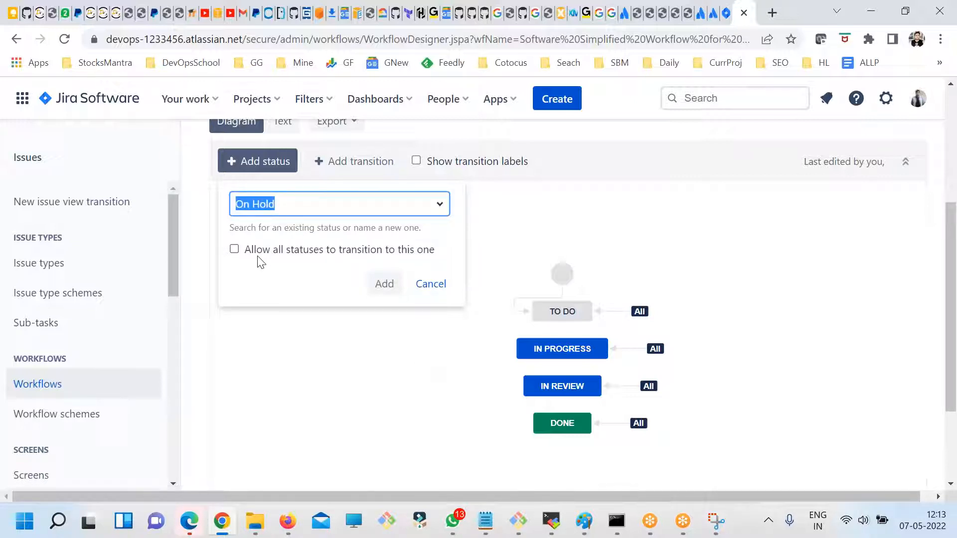
- Create the On Hold status in the To Do category, allow all statuses to transition to it, and place it up and left of the start node
drag(435, 252, 246, 255)
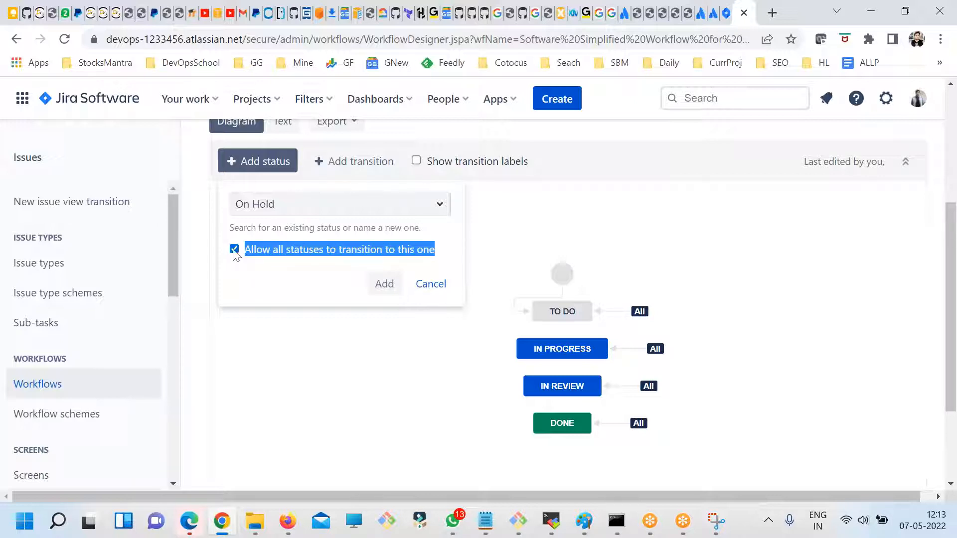
click(383, 283)
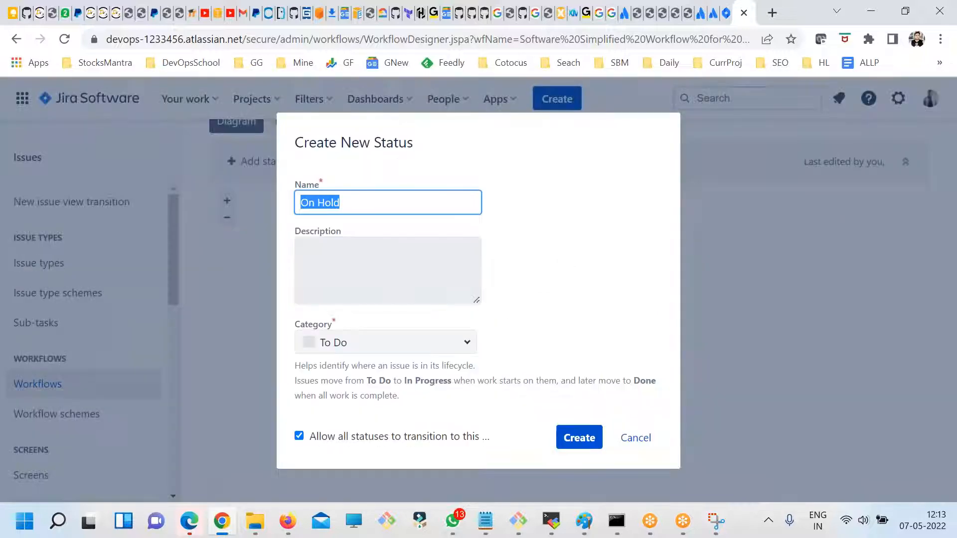
click(354, 210)
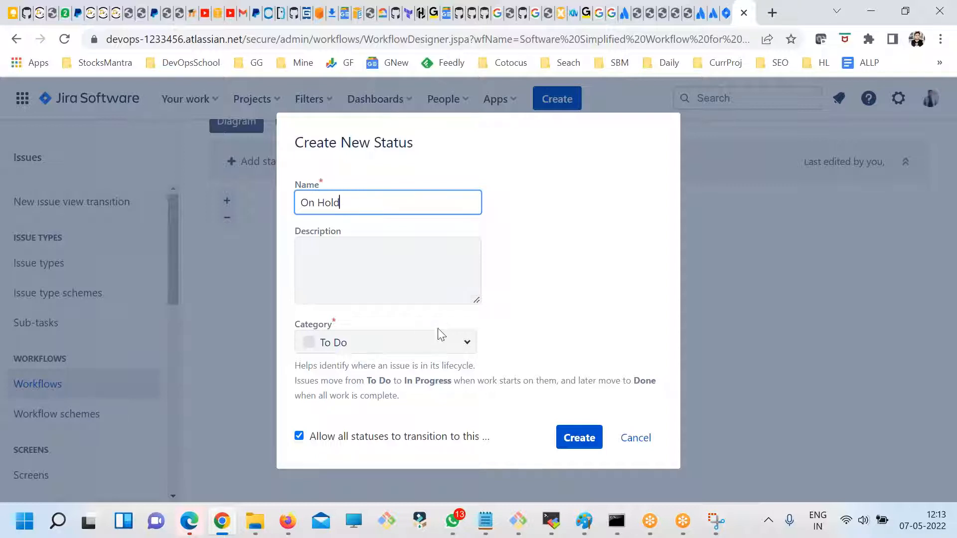
click(466, 353)
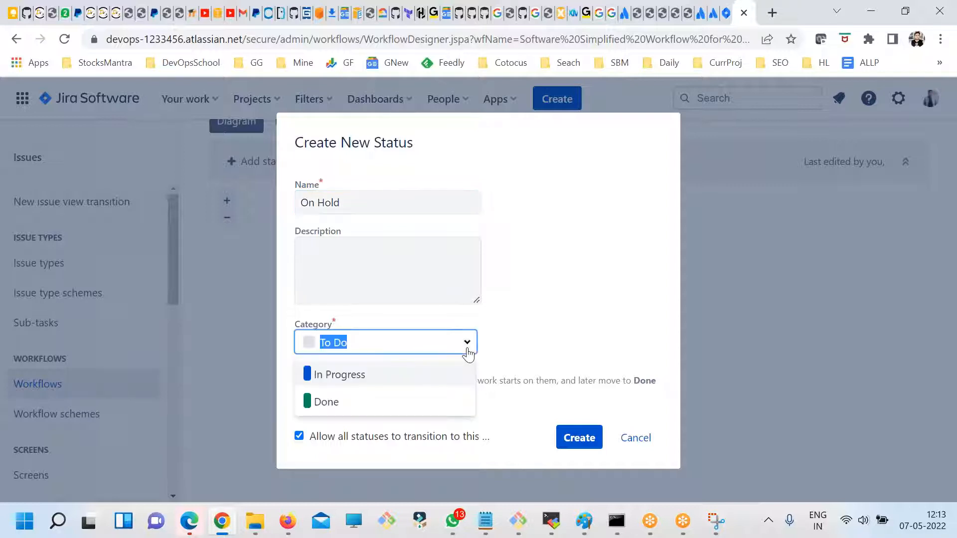
click(552, 343)
click(578, 437)
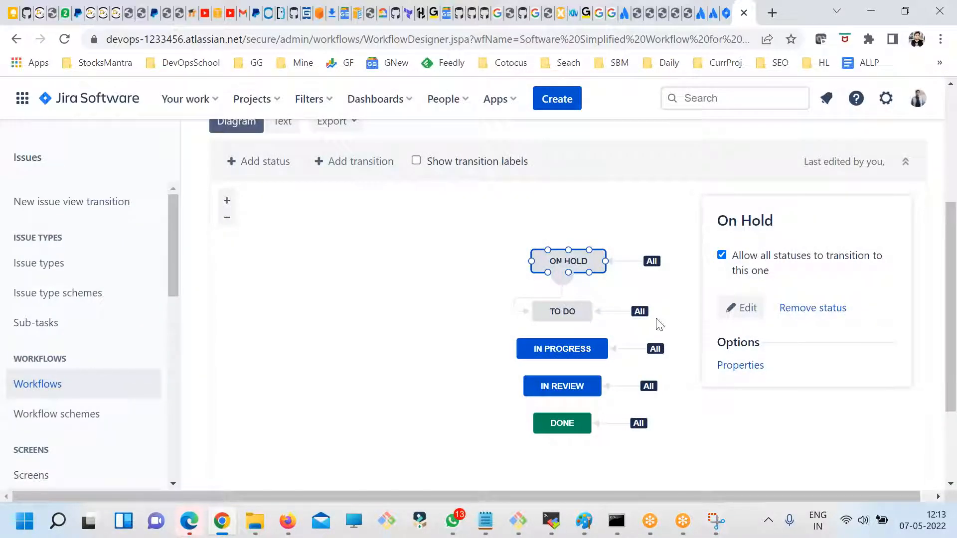
drag(548, 256, 437, 235)
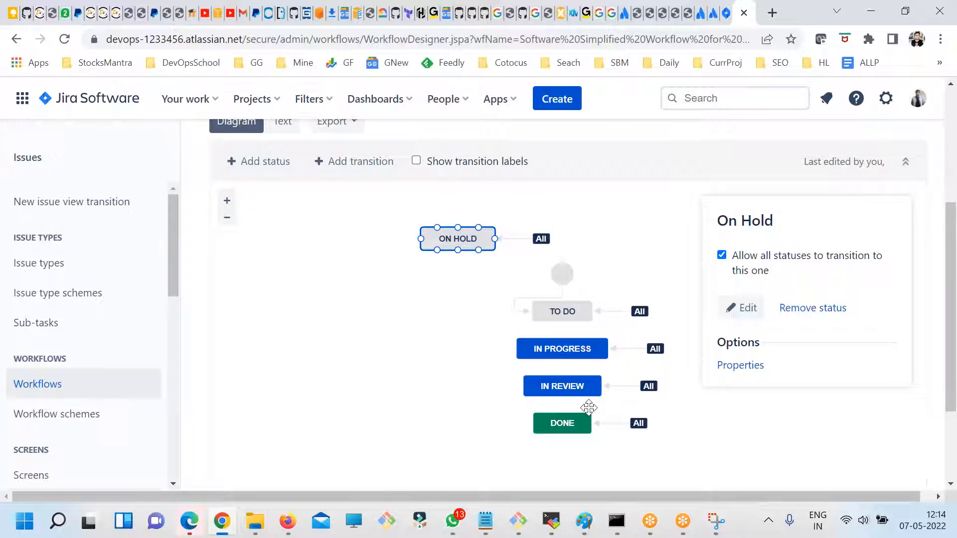
- Publish the draft PRJ1 workflow without saving a backup copy
scroll(835, 380, up, 3)
scroll(837, 380, down, 5)
scroll(837, 380, up, 6)
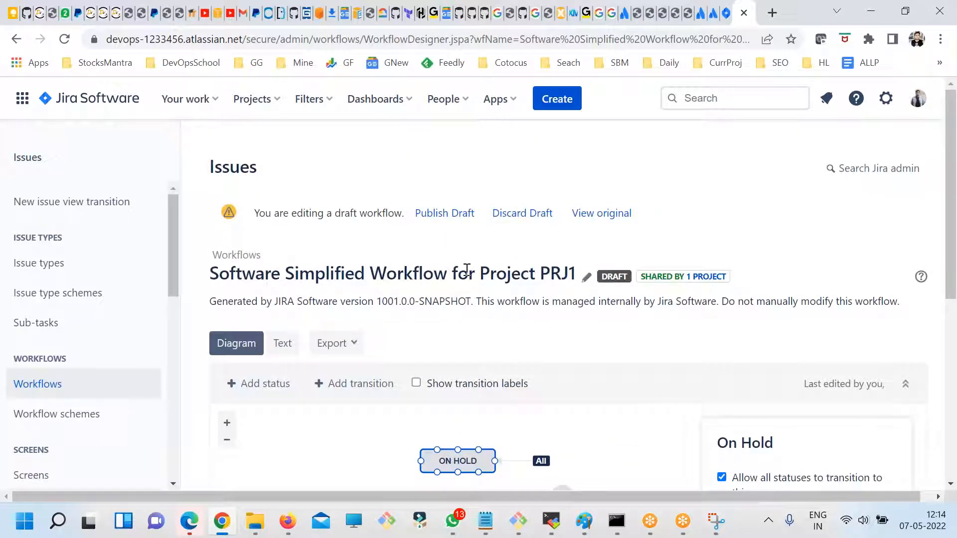
click(439, 216)
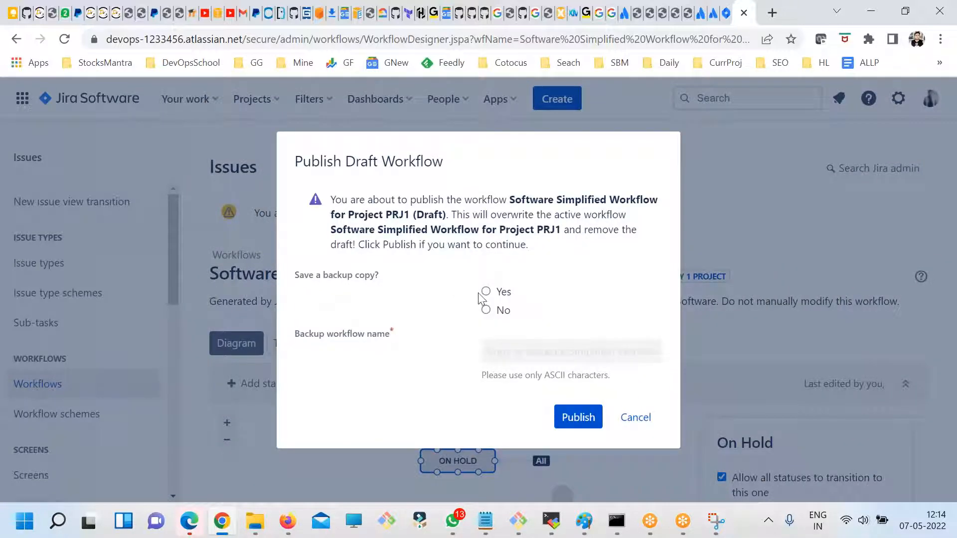
click(486, 311)
click(555, 417)
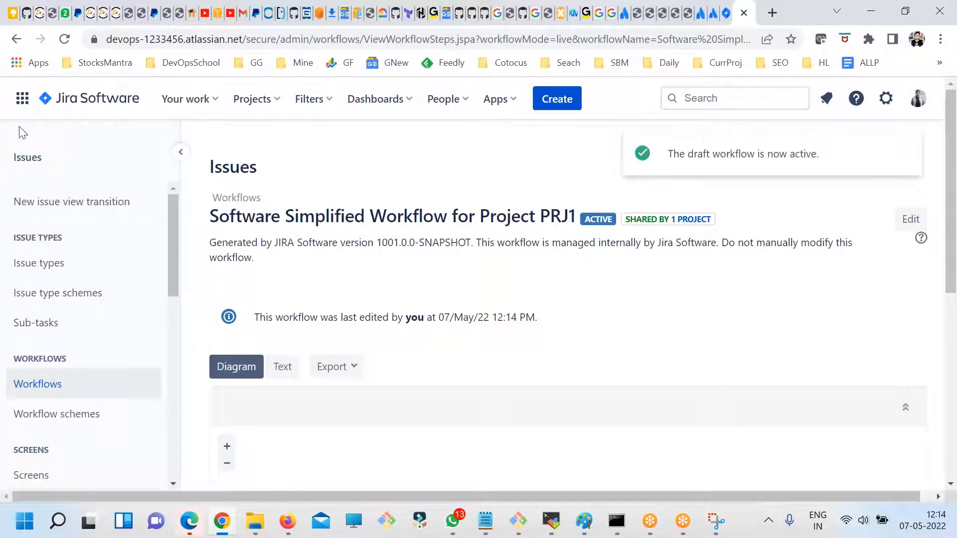
- Open the PRJ1 bug "DevOpsSchool Reg is not working", set its status to In Progress and check its available transitions
click(80, 100)
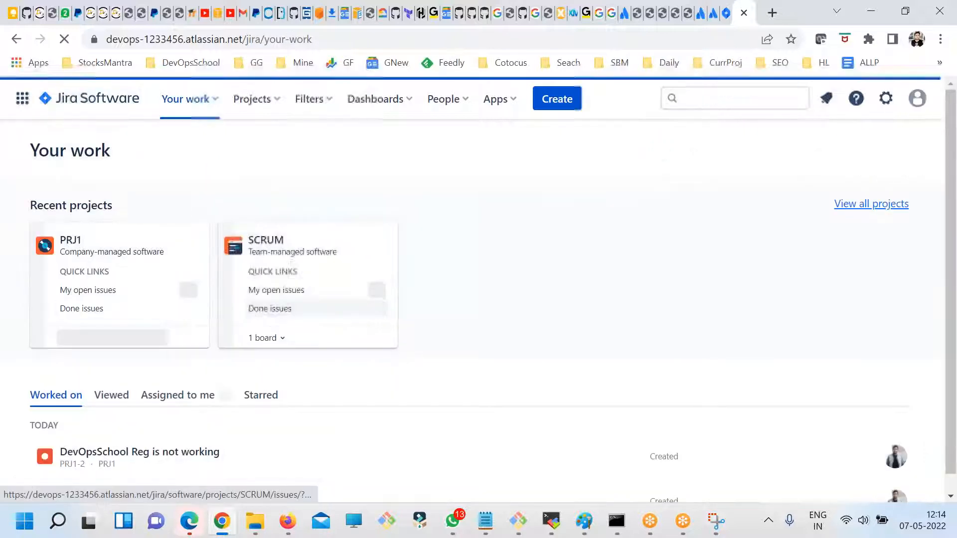
click(74, 241)
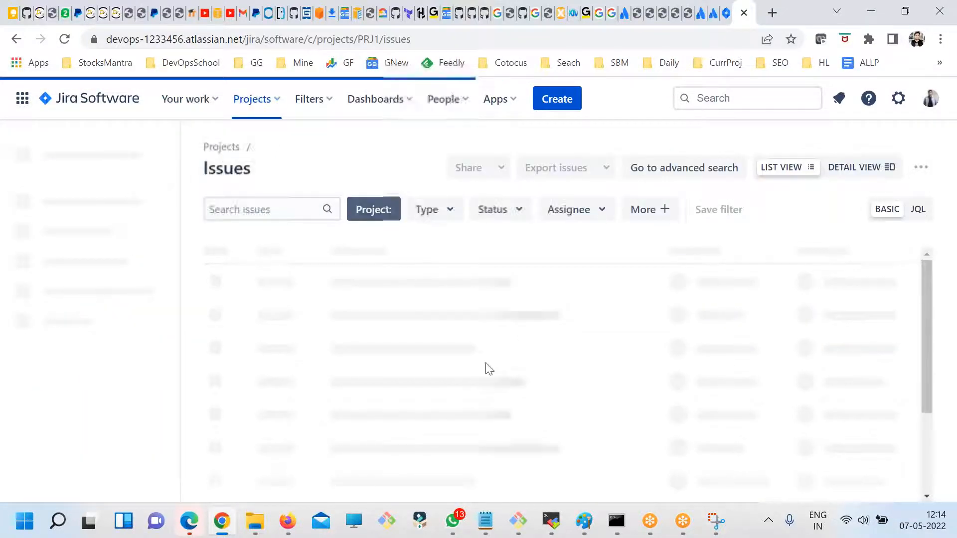
click(349, 286)
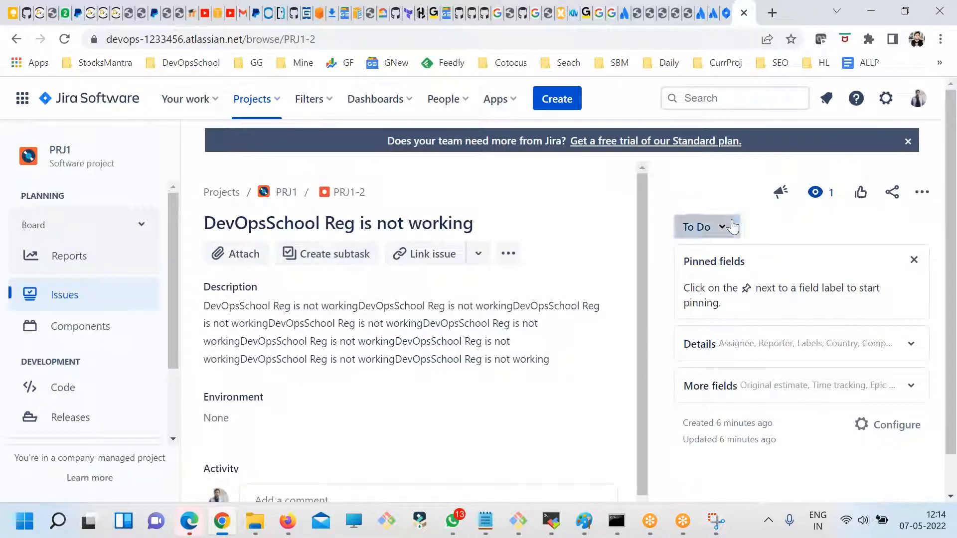
click(728, 230)
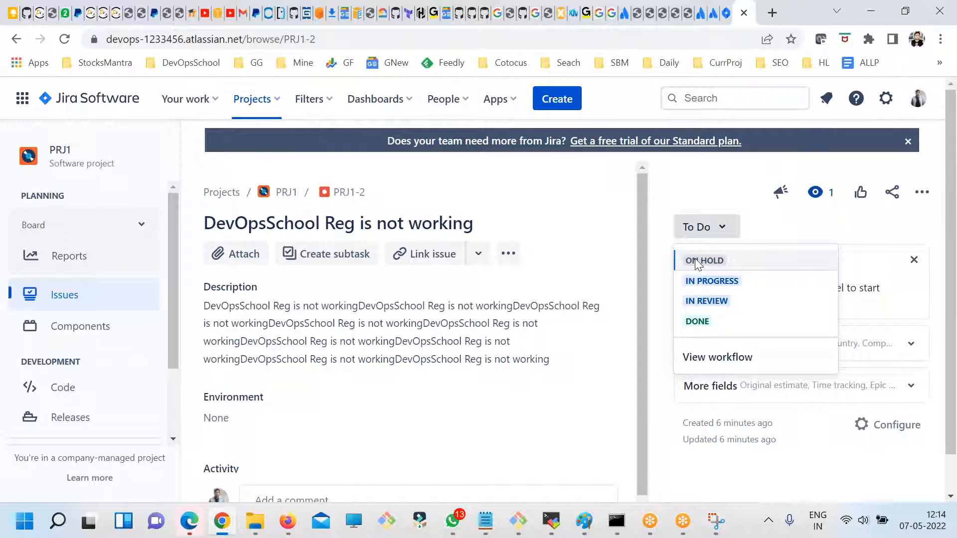
click(701, 283)
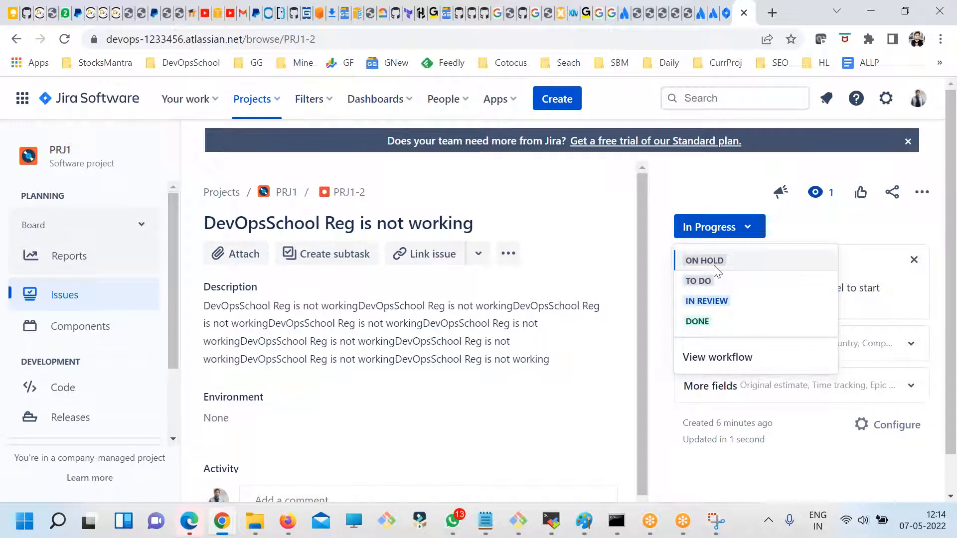
click(724, 225)
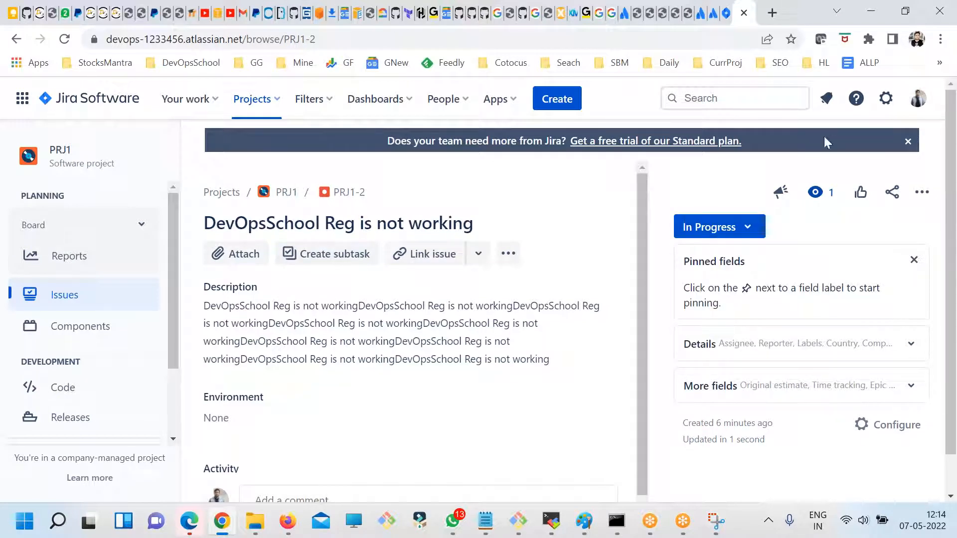
- Open Software Simplified Workflow for Project PRJ1 for editing from the Jira issue settings
click(887, 100)
scroll(620, 358, down, 3)
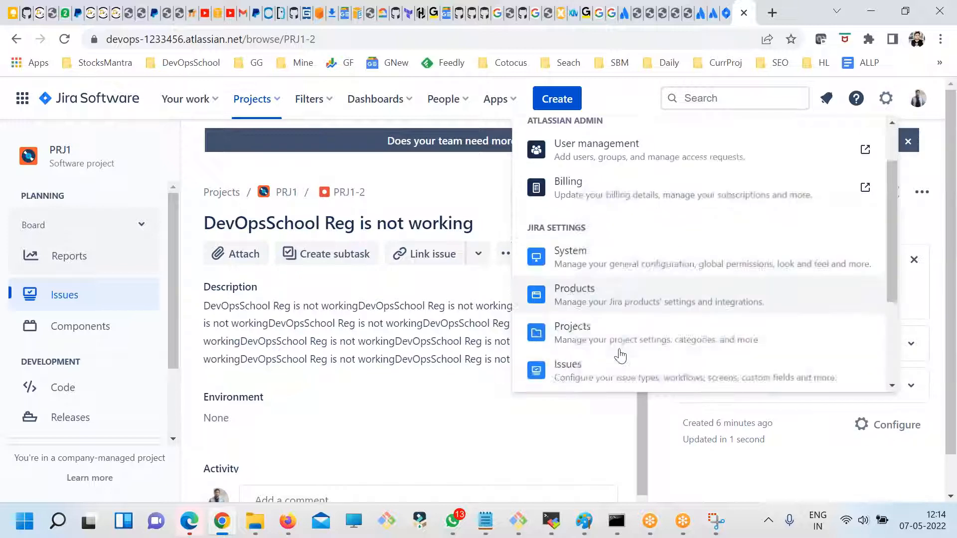
scroll(622, 369, down, 2)
scroll(615, 363, up, 3)
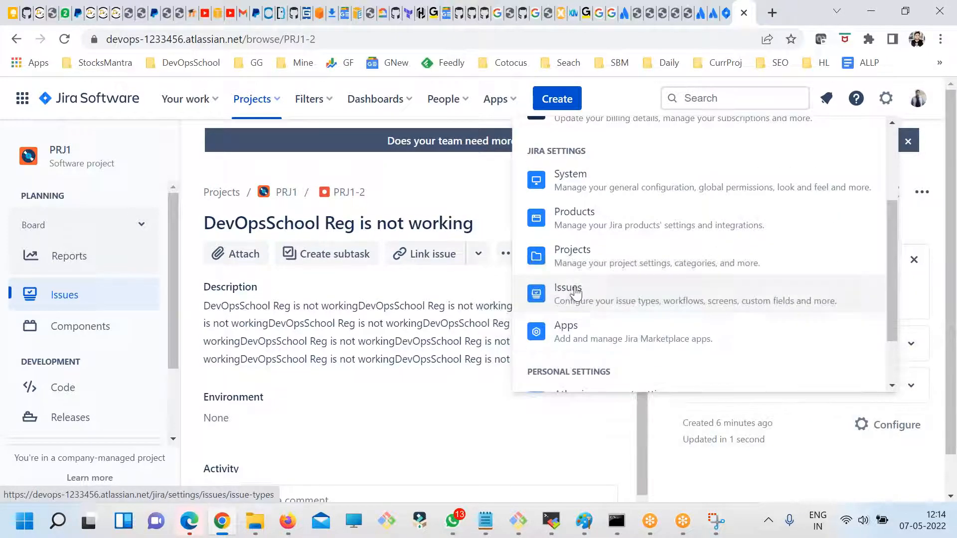
click(566, 288)
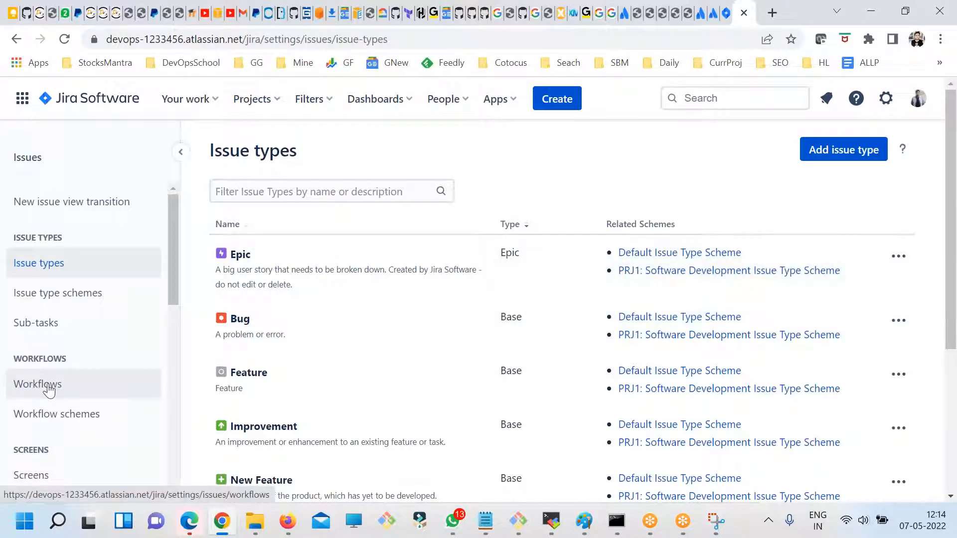
click(49, 388)
click(905, 350)
click(896, 400)
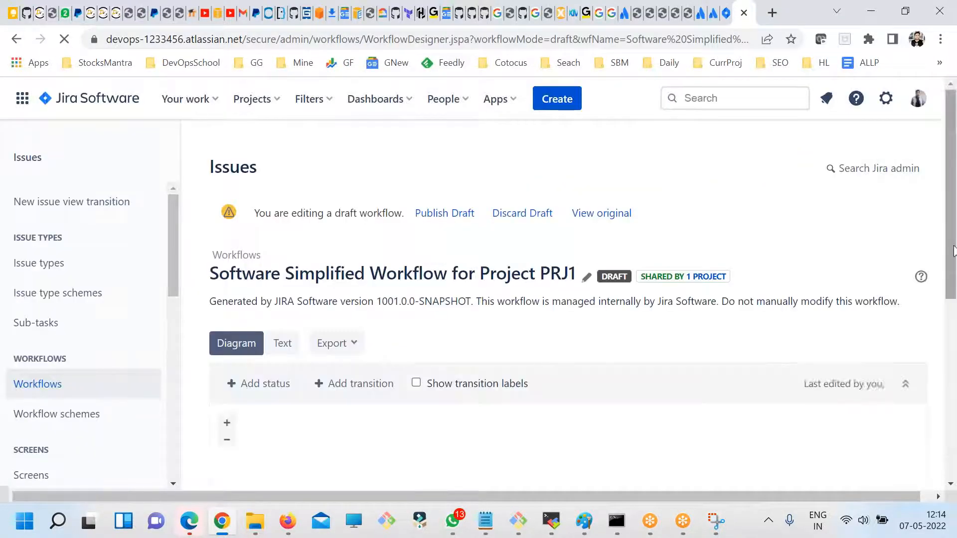
- Move the start node and the To Do status up and to the right in the workflow diagram, level with On Hold
scroll(951, 242, down, 5)
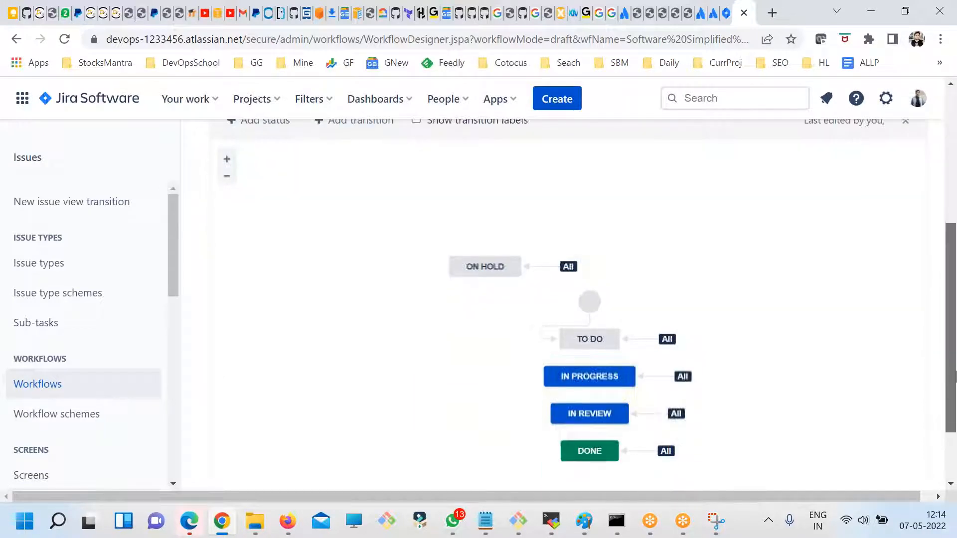
click(586, 372)
click(589, 303)
drag(591, 302, 666, 226)
drag(589, 339, 663, 272)
click(812, 397)
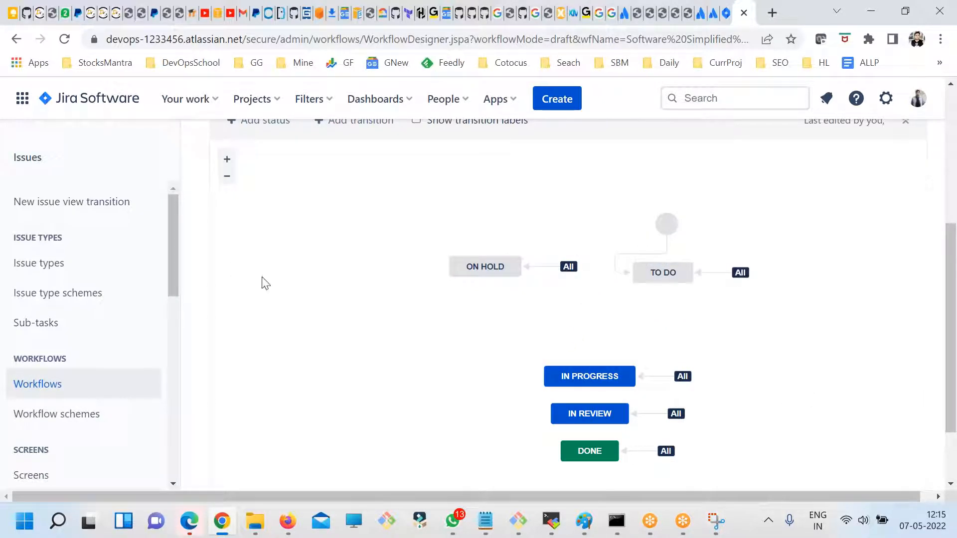
- Add a new status named Pending in the To Do category to the draft workflow, without allowing all statuses to transition to it
scroll(949, 324, up, 2)
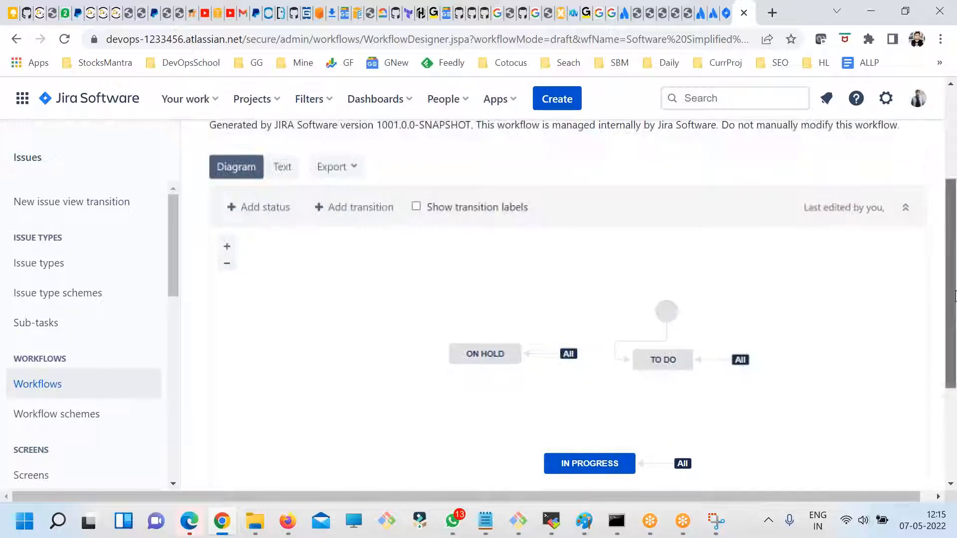
click(253, 208)
drag(329, 255, 222, 256)
triple_click(308, 251)
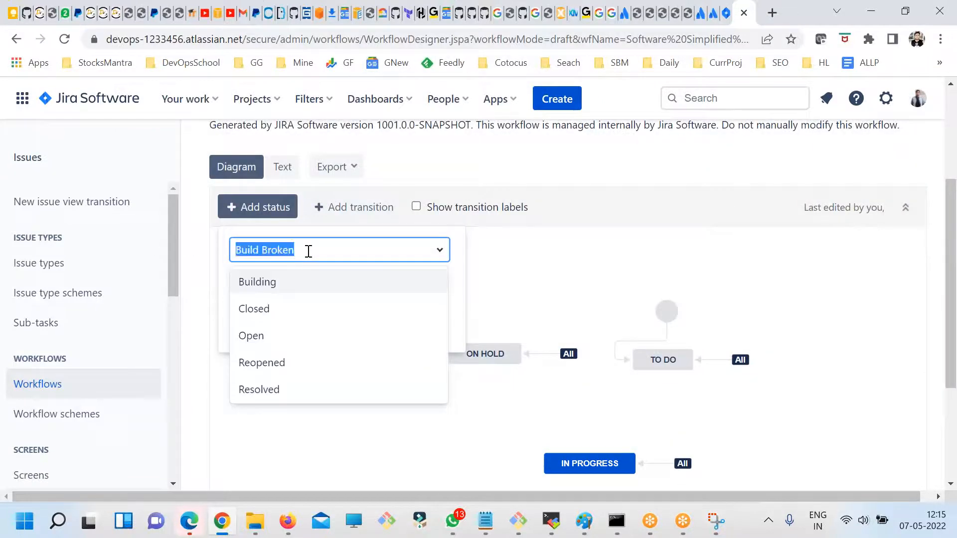
text(Pewnd)
key(BackSpace)
key(BackSpace)
key(BackSpace)
key(BackSpace)
text(ned)
key(BackSpace)
key(BackSpace)
key(BackSpace)
text(ending)
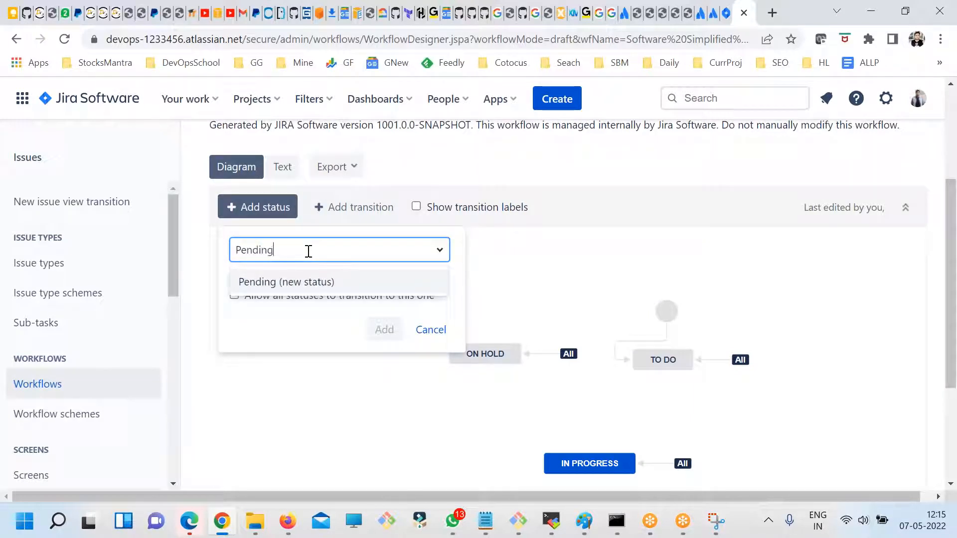
click(314, 281)
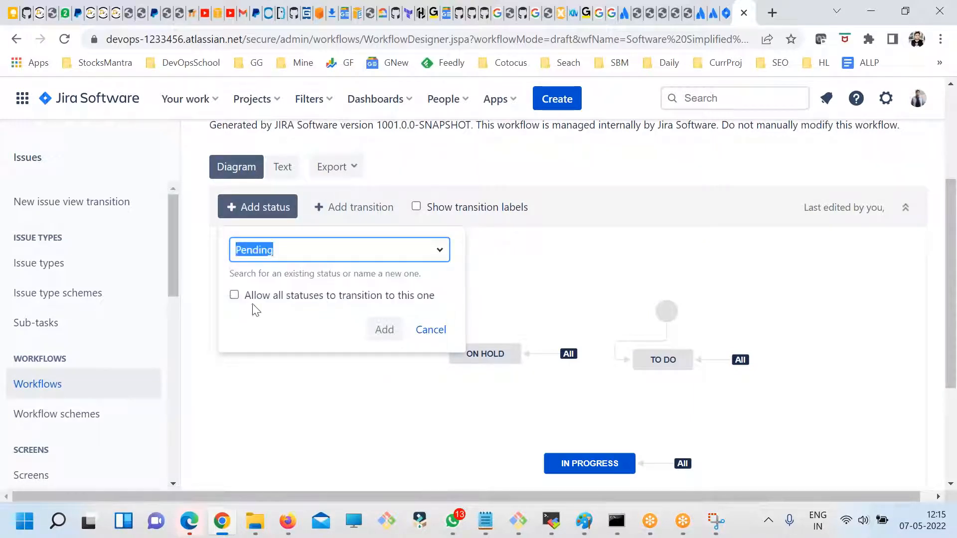
click(384, 330)
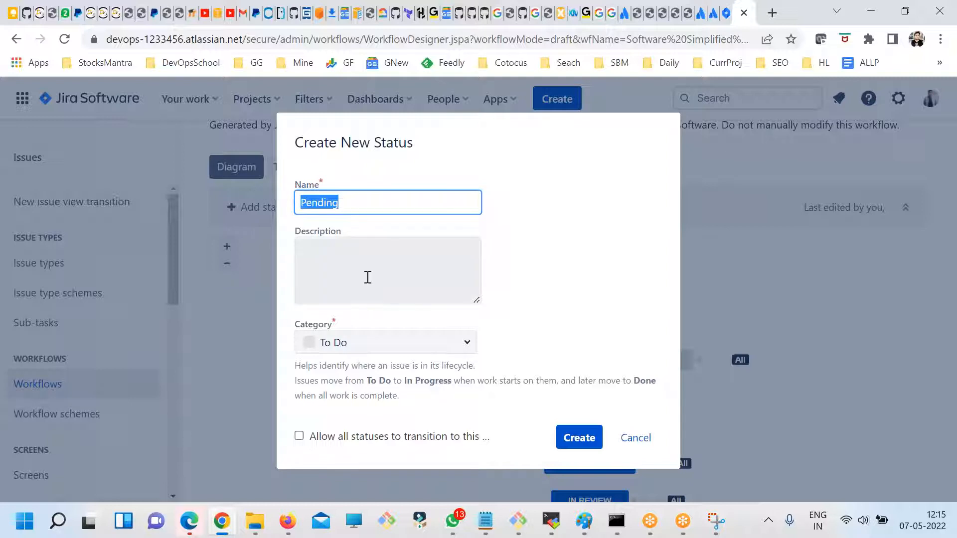
click(578, 437)
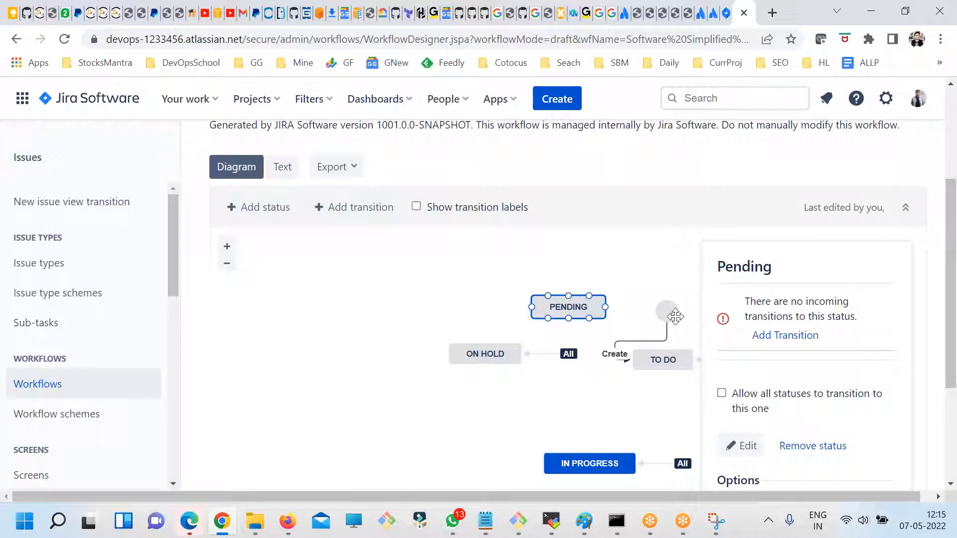
- Move the Pending status below On Hold in the workflow diagram
scroll(670, 314, down, 3)
drag(563, 150, 520, 252)
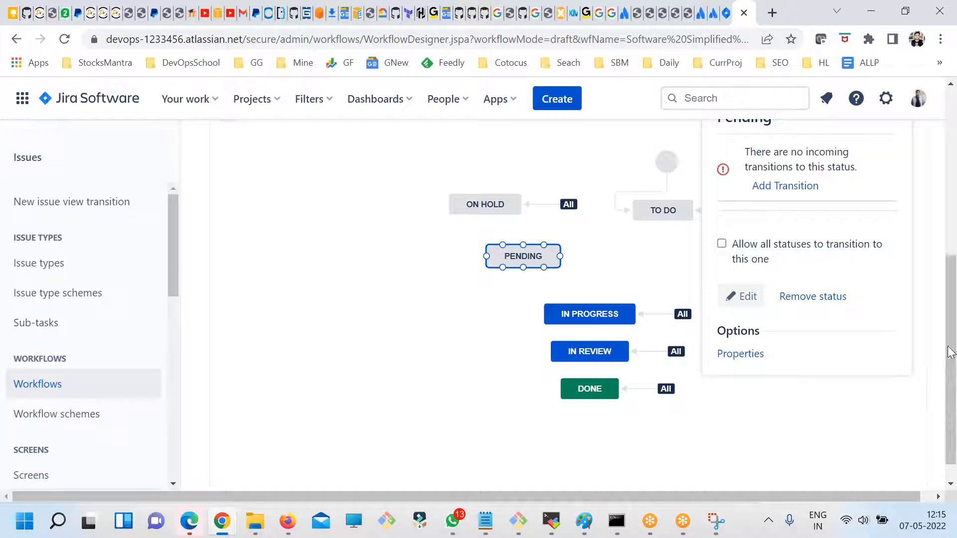
scroll(950, 352, up, 2)
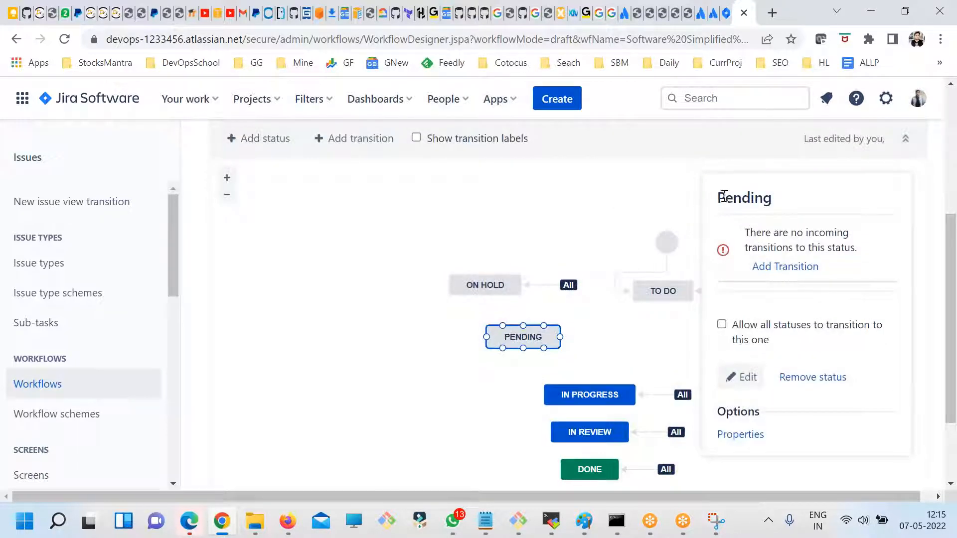
drag(724, 196, 765, 200)
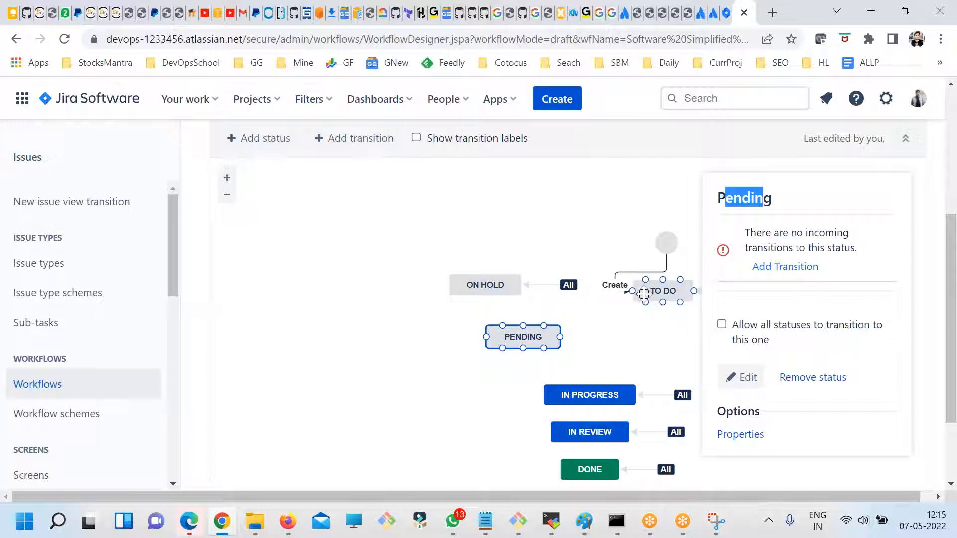
- Set up a new transition from To Do to Pending named ToDo2Pending
click(799, 268)
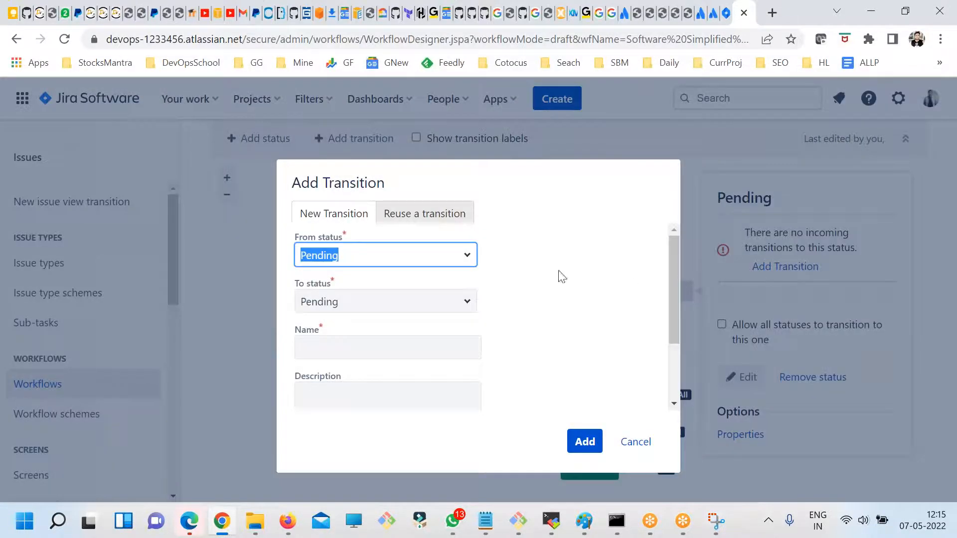
click(467, 259)
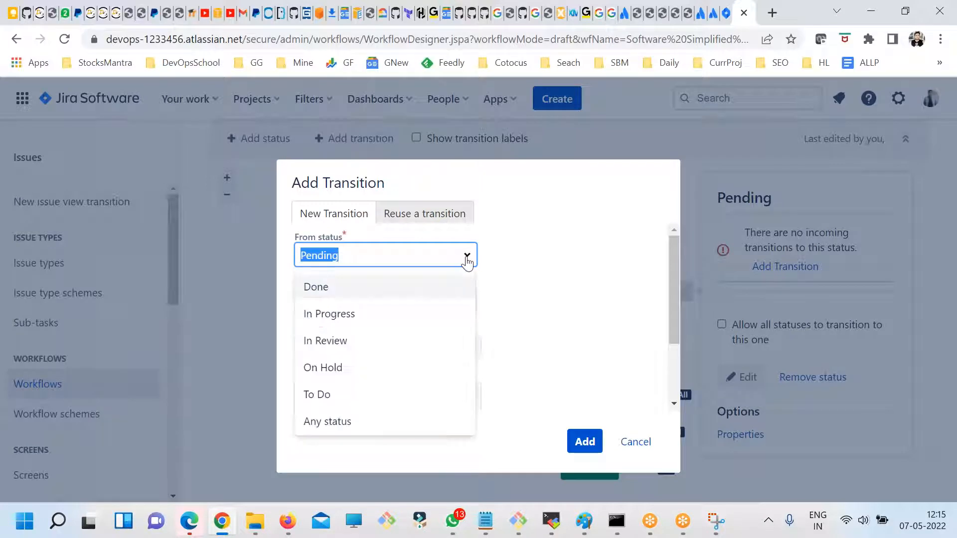
click(317, 394)
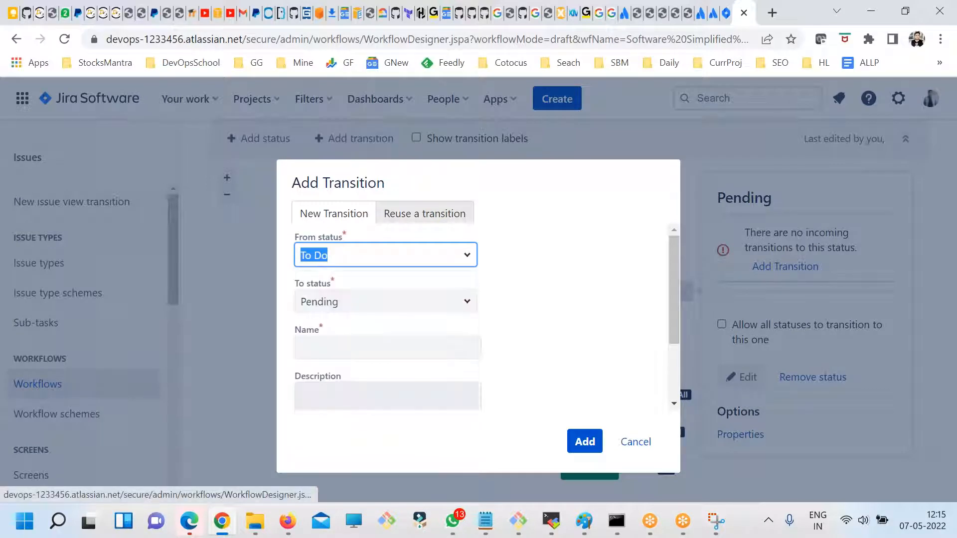
drag(304, 288, 367, 281)
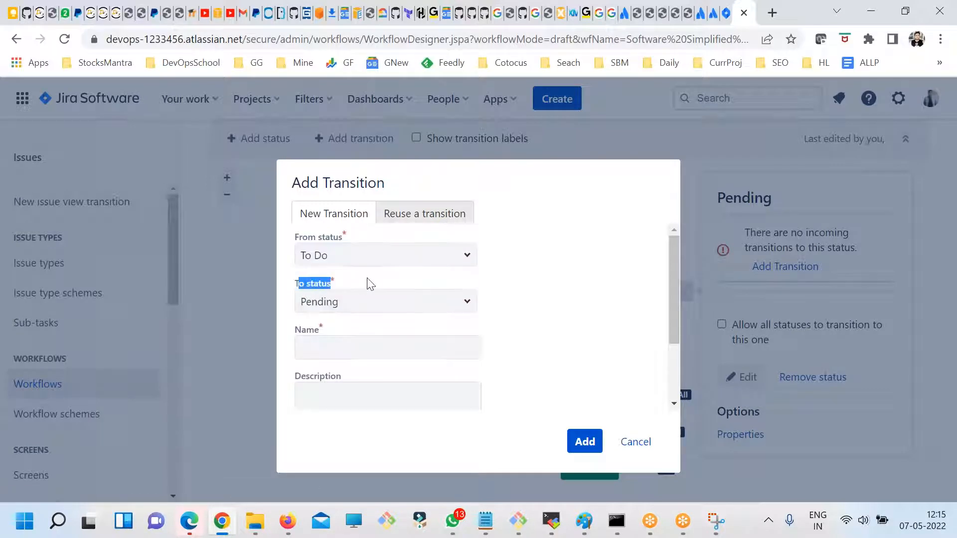
click(455, 299)
click(559, 299)
click(315, 347)
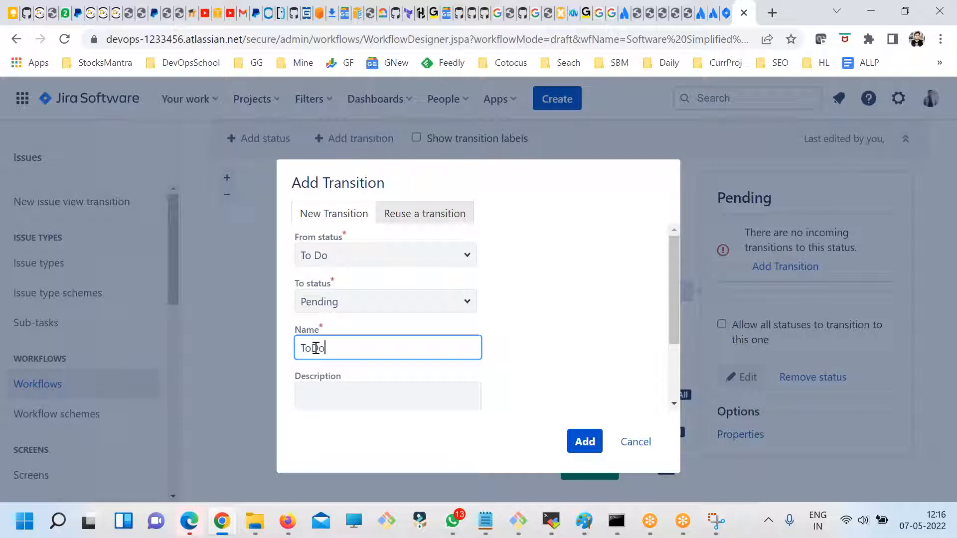
- Try to add the transition with the description ToDo2Pending and the PRJ1: Software Development Bug screen, and cancel the form
key(ctrl+a)
key(ctrl+c)
click(324, 405)
key(ctrl+v)
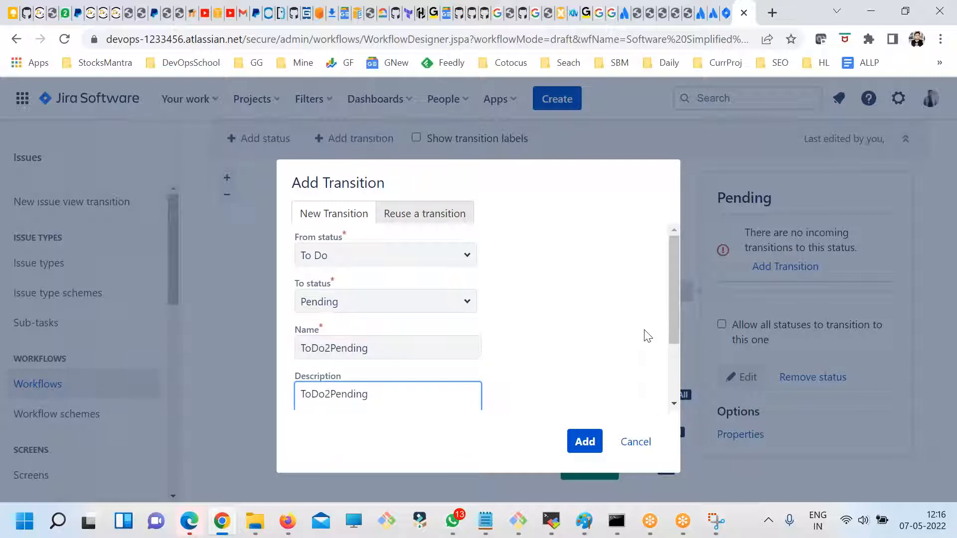
scroll(648, 336, down, 2)
click(467, 405)
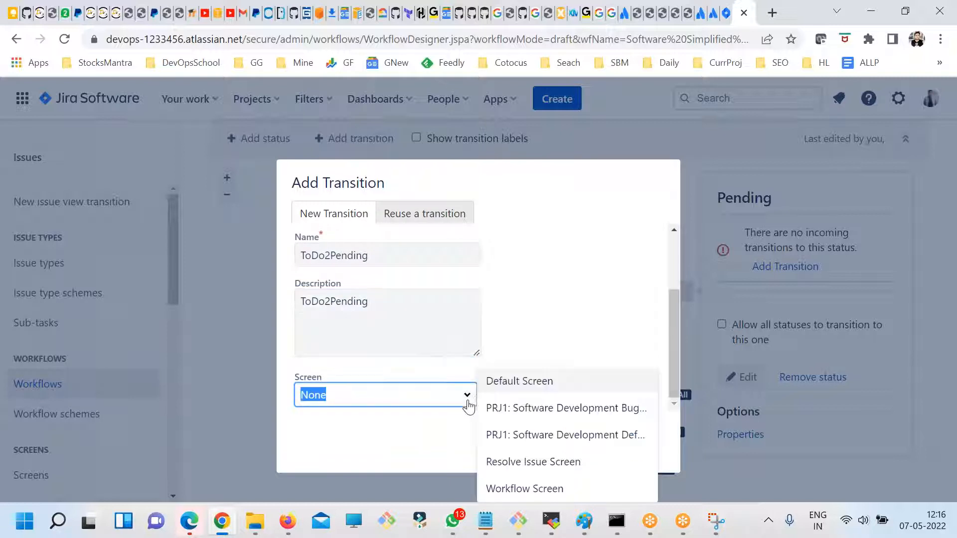
click(558, 409)
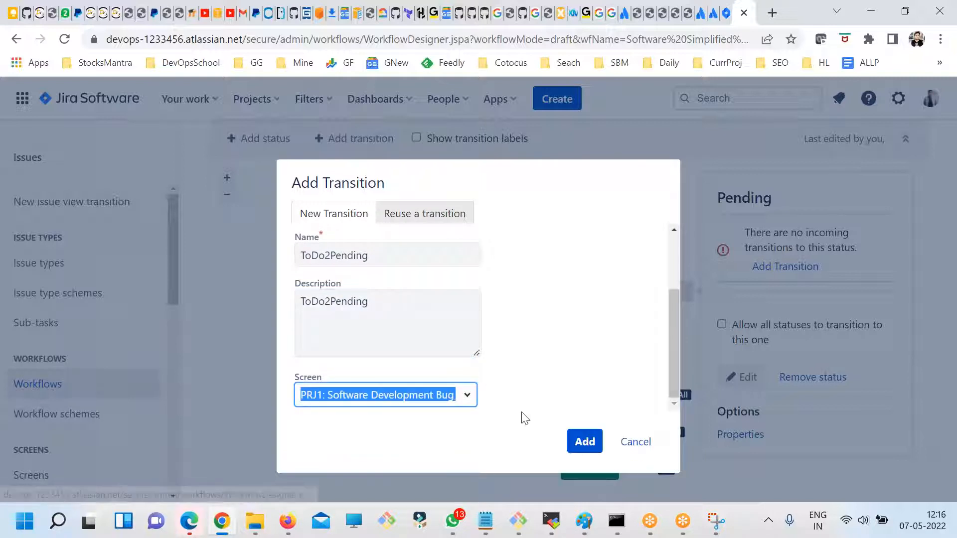
click(571, 445)
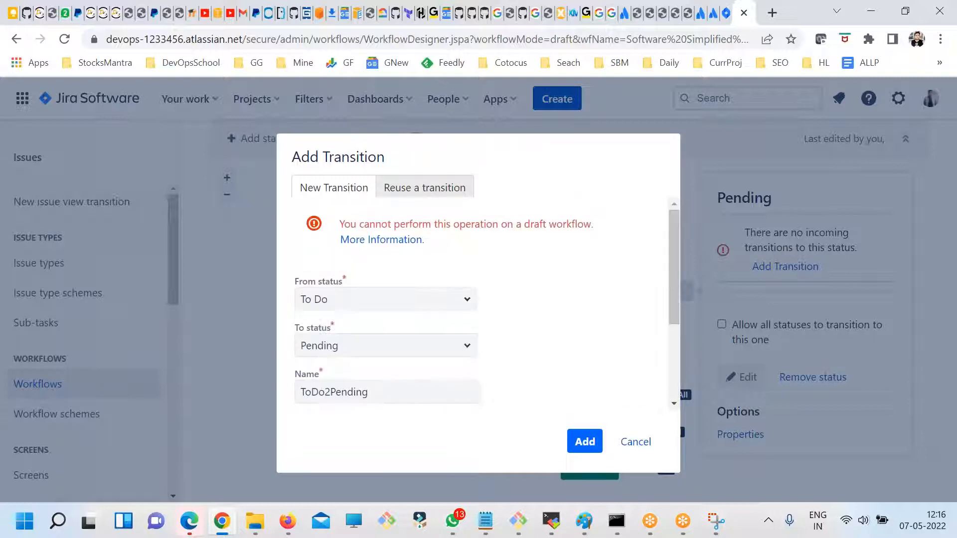
drag(355, 225, 541, 224)
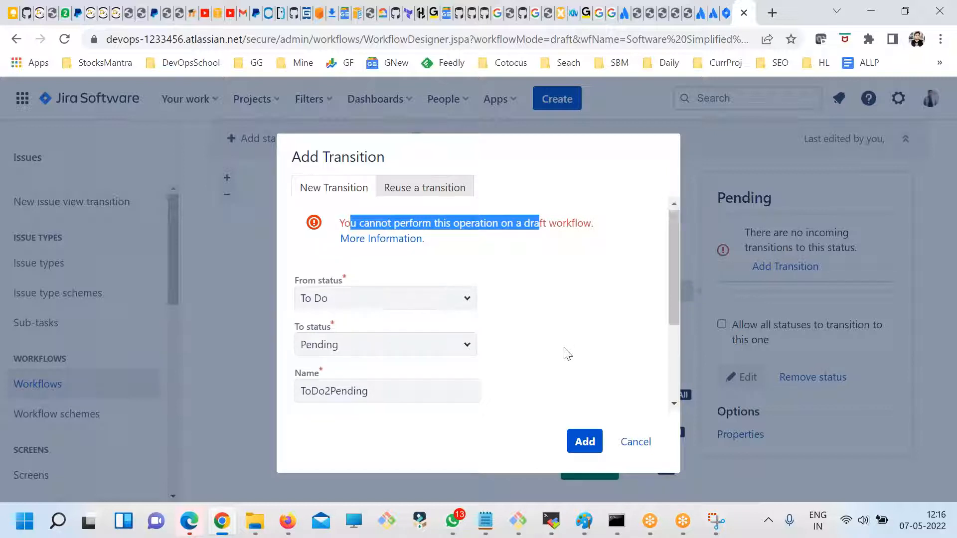
scroll(563, 355, down, 3)
scroll(562, 357, up, 2)
scroll(562, 357, up, 1)
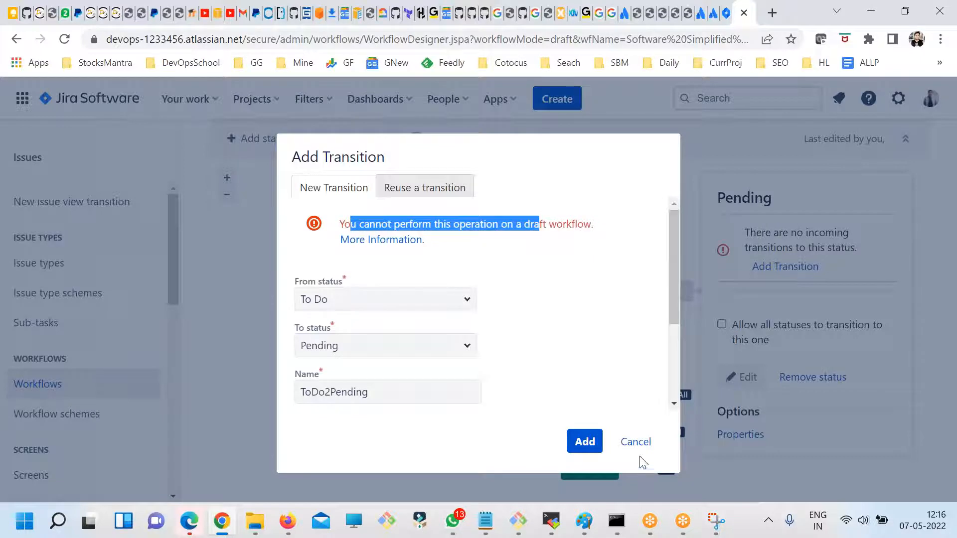
click(635, 441)
- Examine the draft workflow's publishing options and the Pending status's transition details
scroll(603, 252, up, 3)
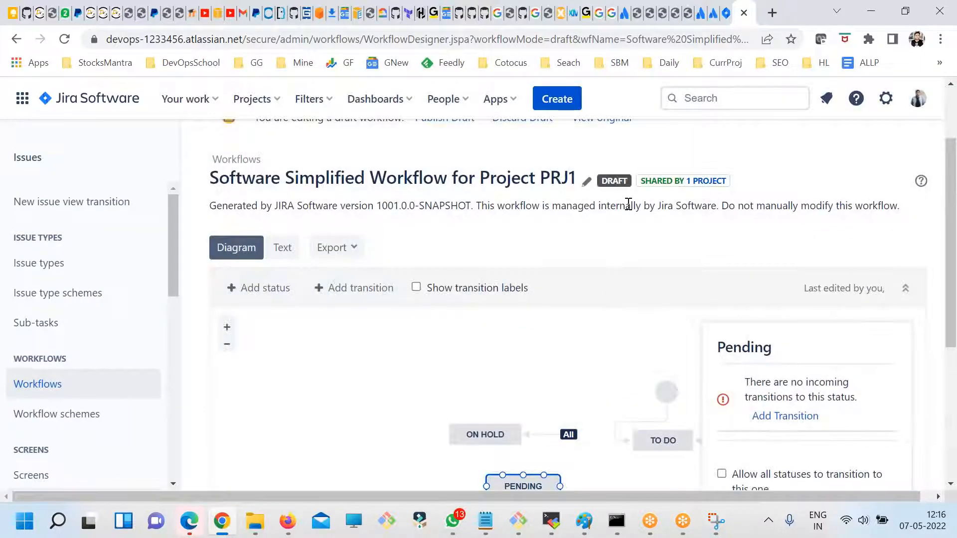
scroll(643, 278, up, 2)
scroll(606, 316, down, 3)
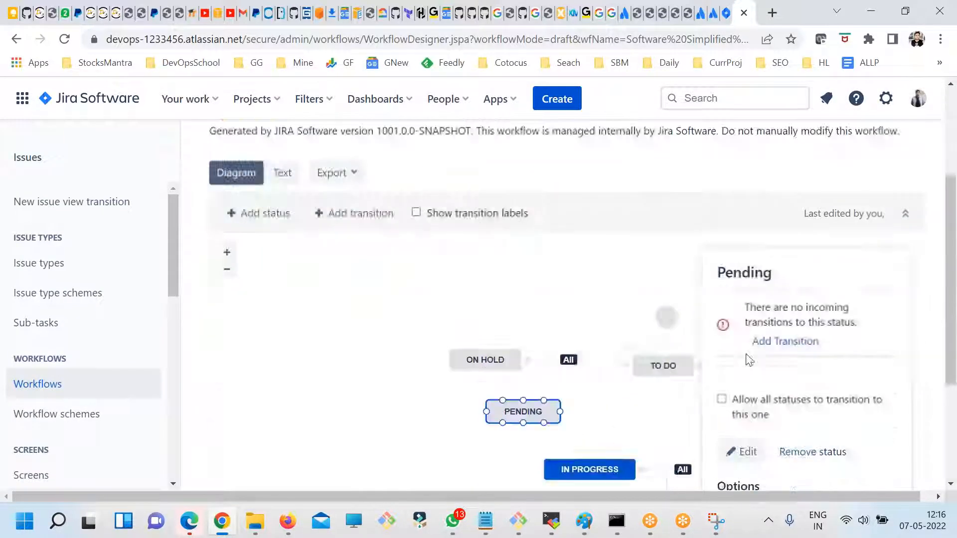
scroll(627, 267, up, 2)
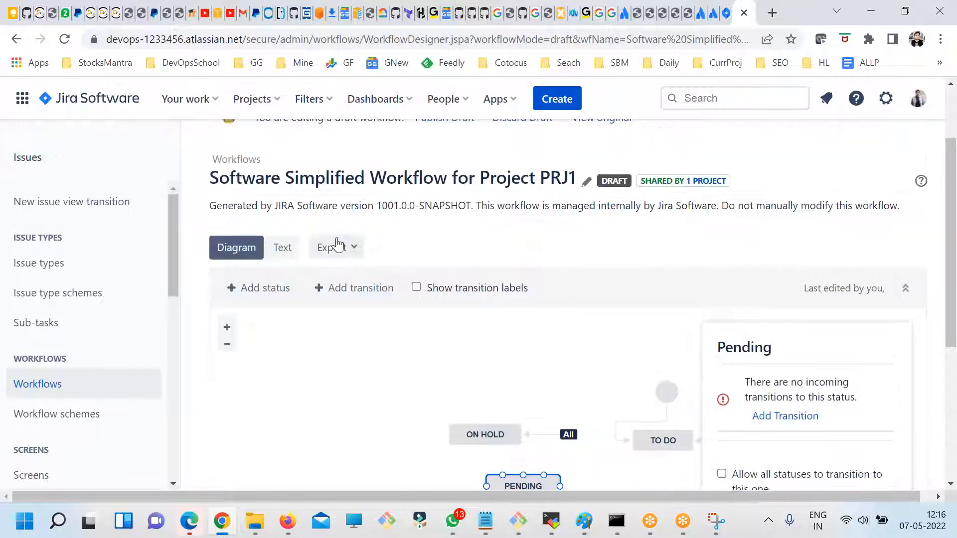
scroll(657, 252, up, 2)
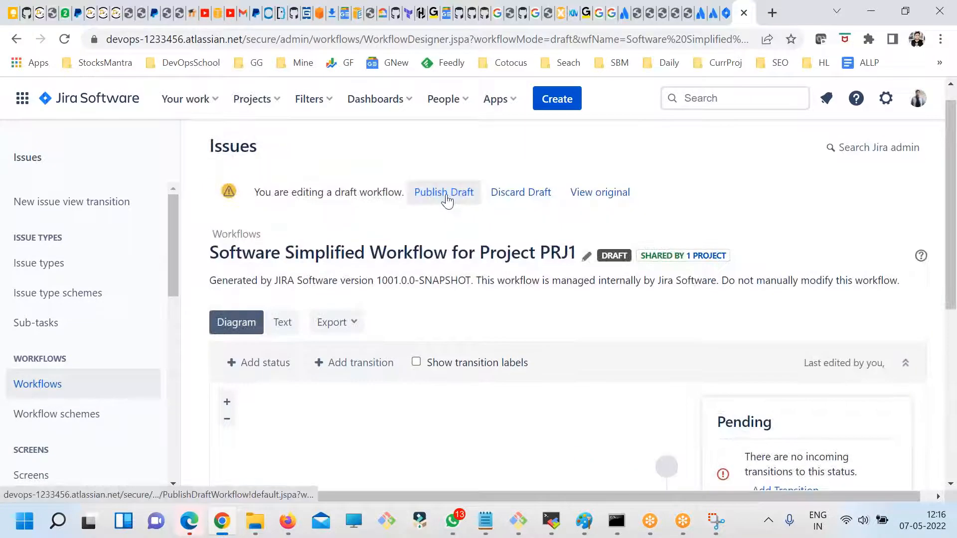
scroll(693, 340, down, 3)
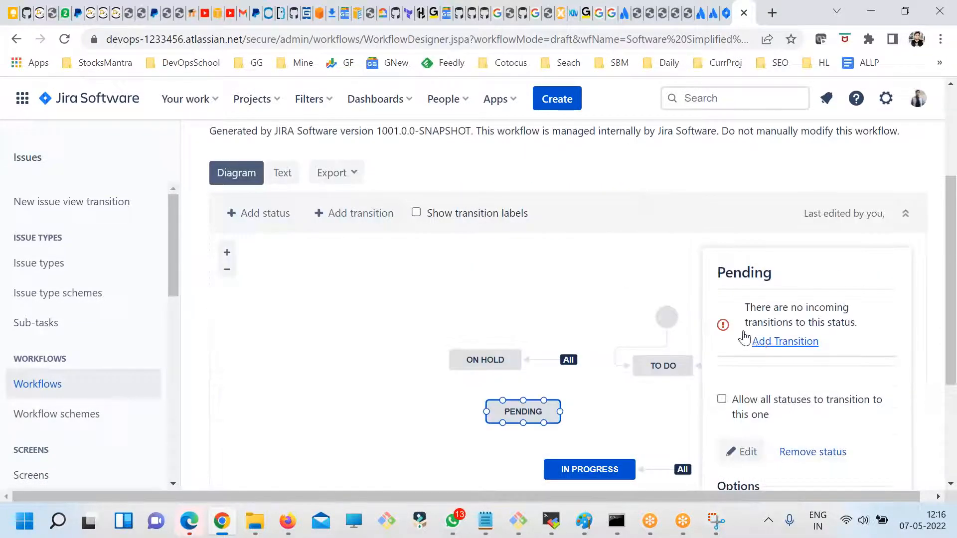
scroll(527, 324, up, 3)
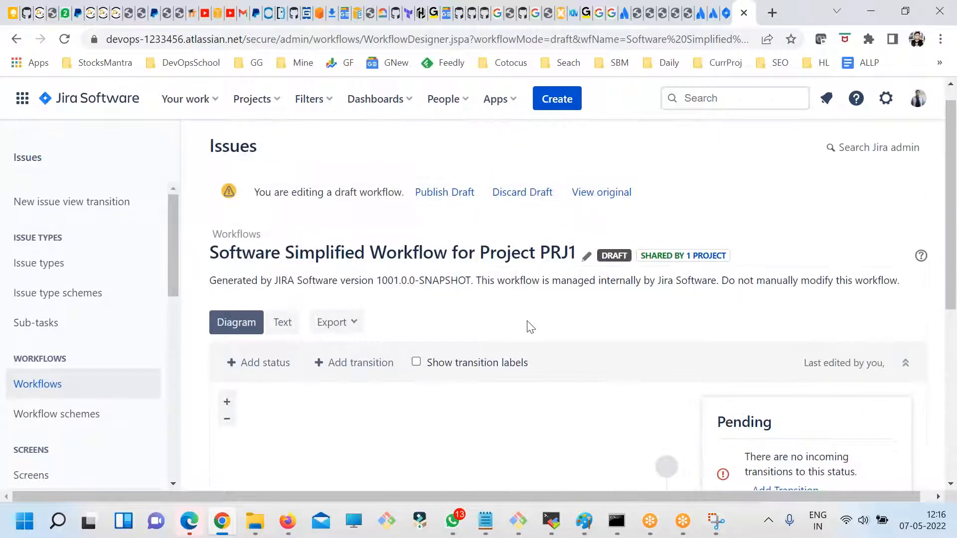
scroll(536, 337, down, 3)
- Try again to add a To Do to Pending transition named ToDo2Pending, leaving the description empty and the screen unset
click(784, 342)
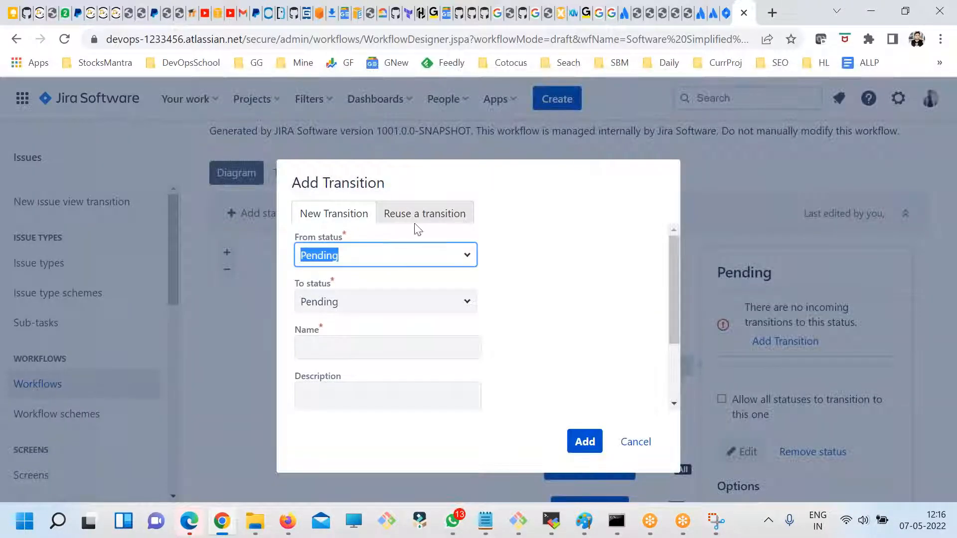
click(465, 256)
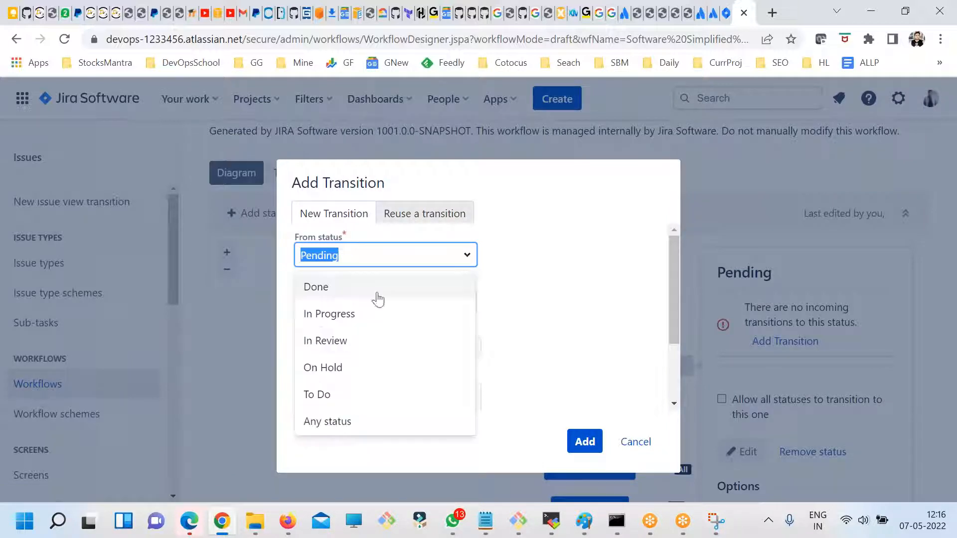
click(321, 395)
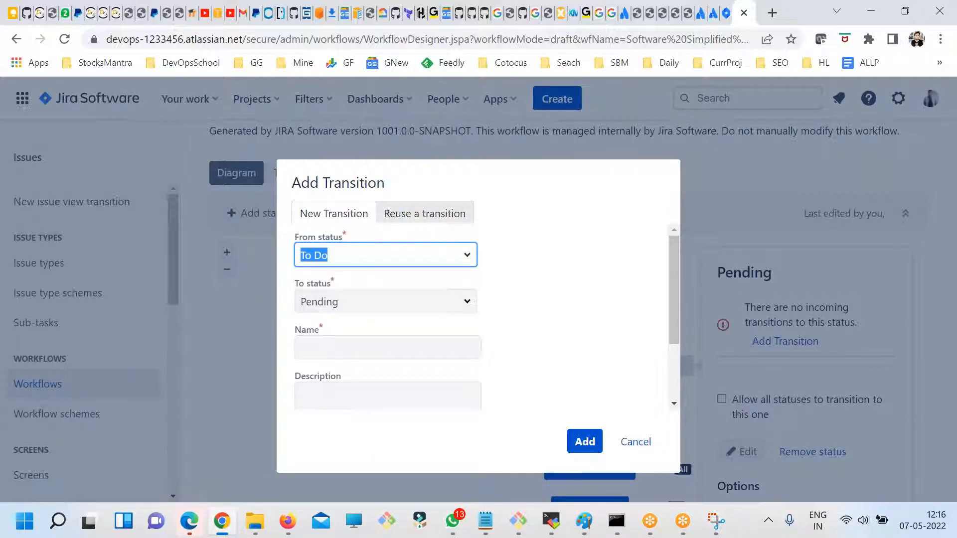
click(466, 302)
click(526, 305)
click(418, 346)
text(ToDo2Pending)
scroll(431, 375, down, 2)
click(393, 336)
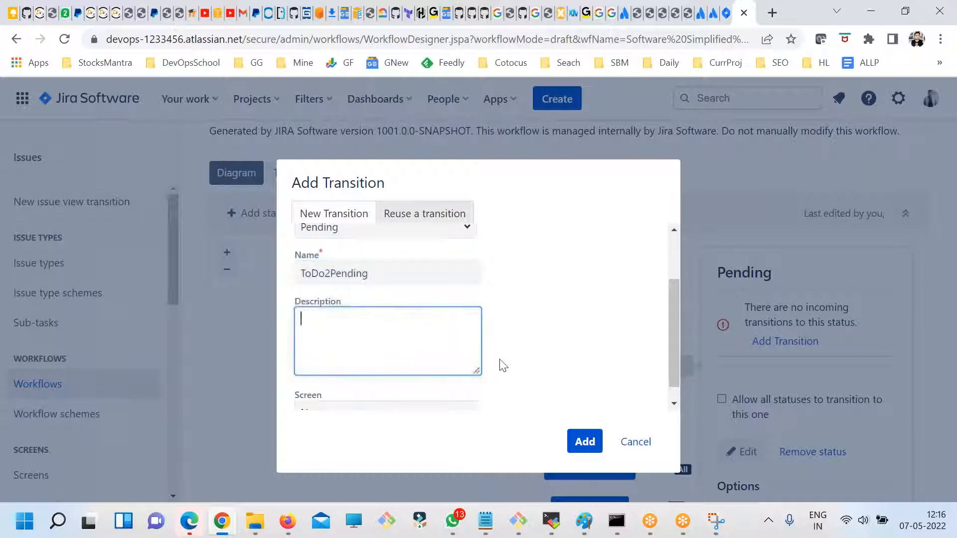
scroll(404, 378, down, 1)
click(584, 441)
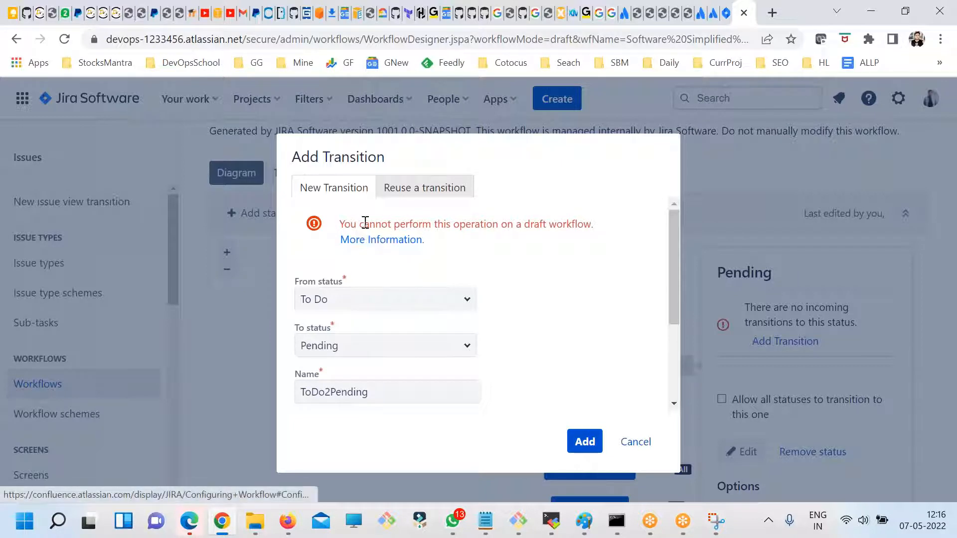
- Read the error message in the transition form and cancel the new transition
drag(363, 224, 472, 223)
click(477, 254)
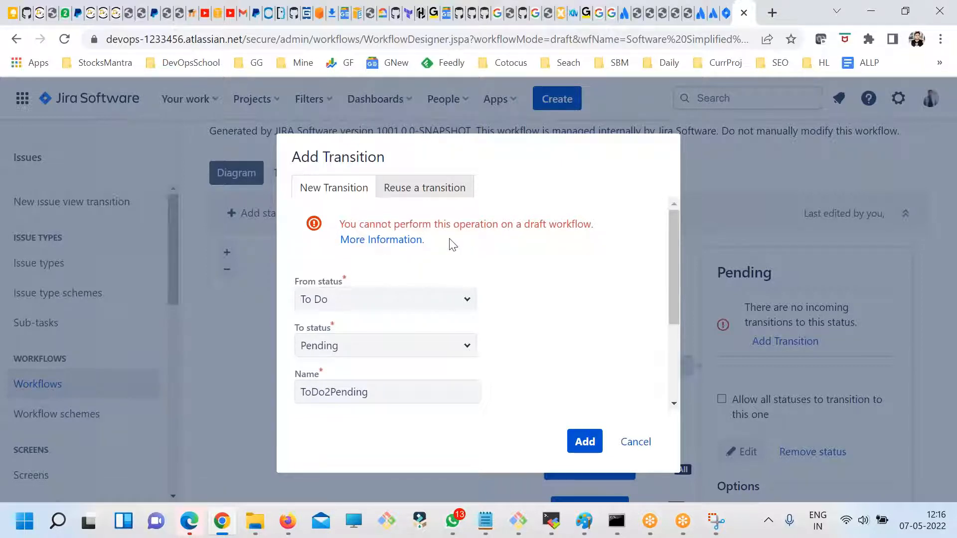
drag(350, 223, 438, 224)
double_click(466, 224)
click(562, 238)
click(624, 443)
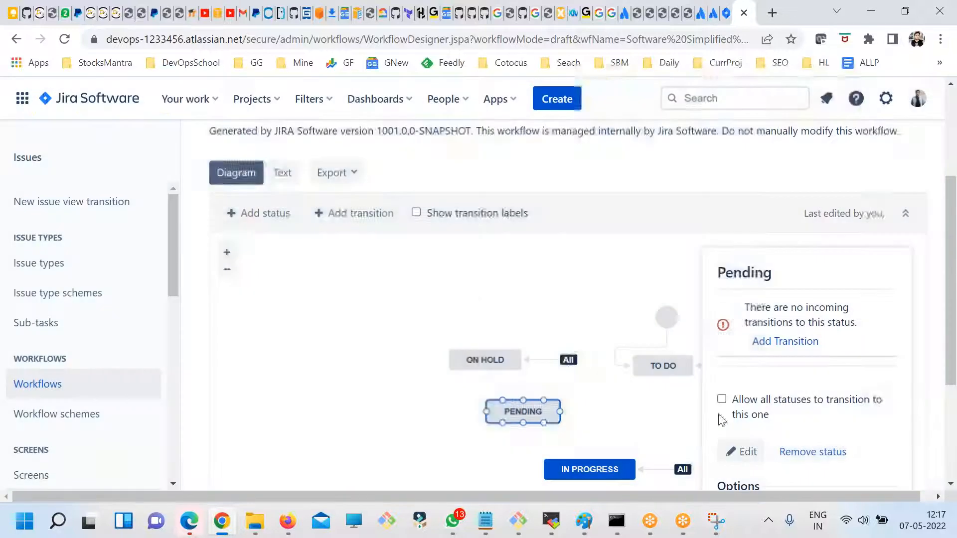
- Publish the PRJ1 draft workflow without saving a backup copy and check the Pending status in the published diagram
click(668, 270)
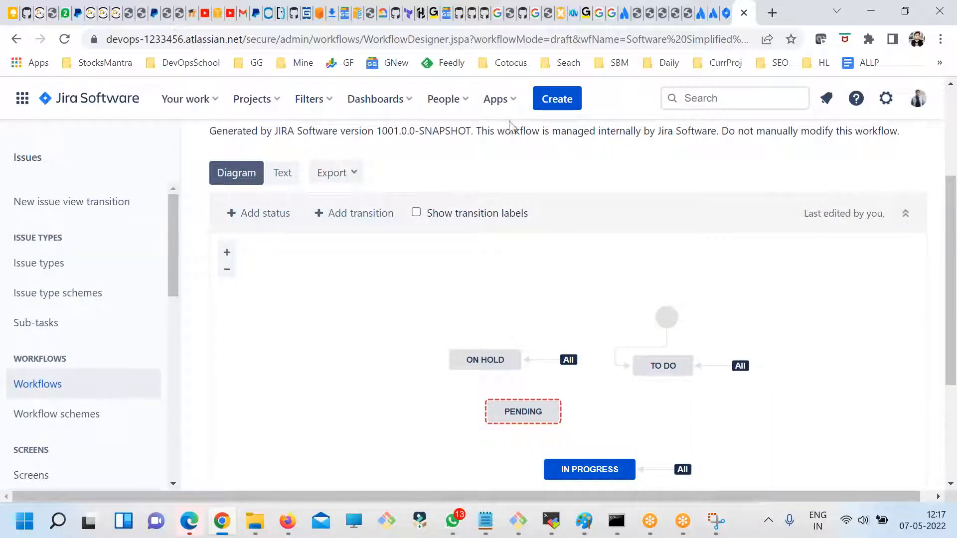
scroll(557, 284, up, 3)
click(443, 213)
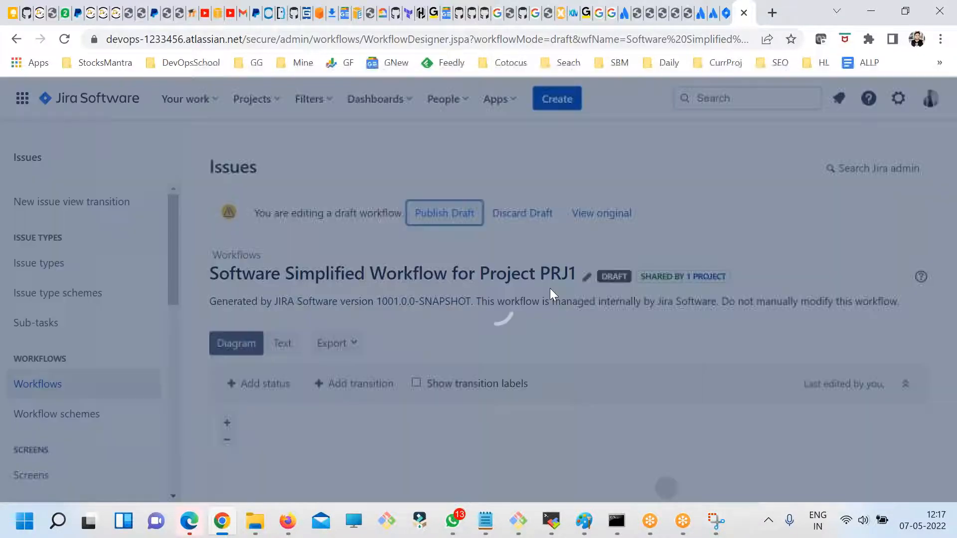
click(485, 310)
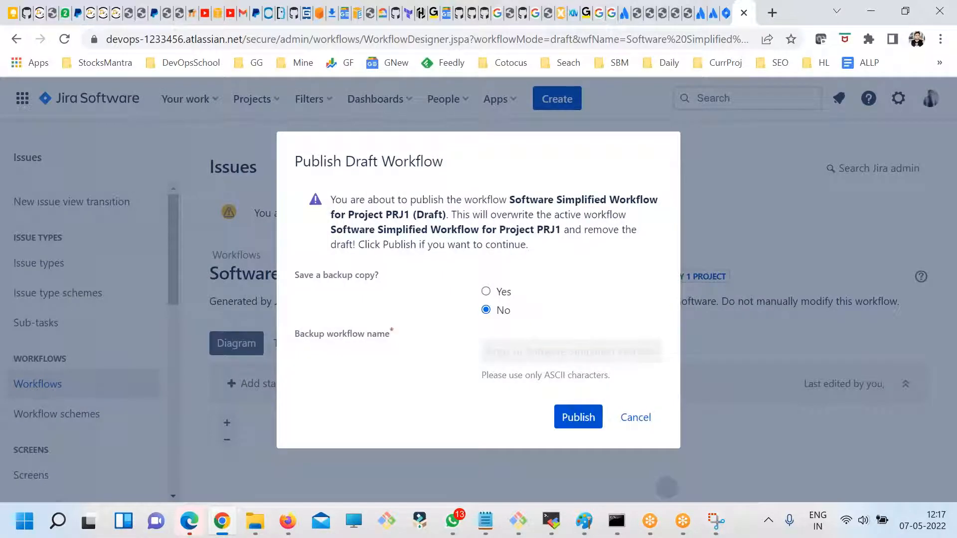
click(568, 417)
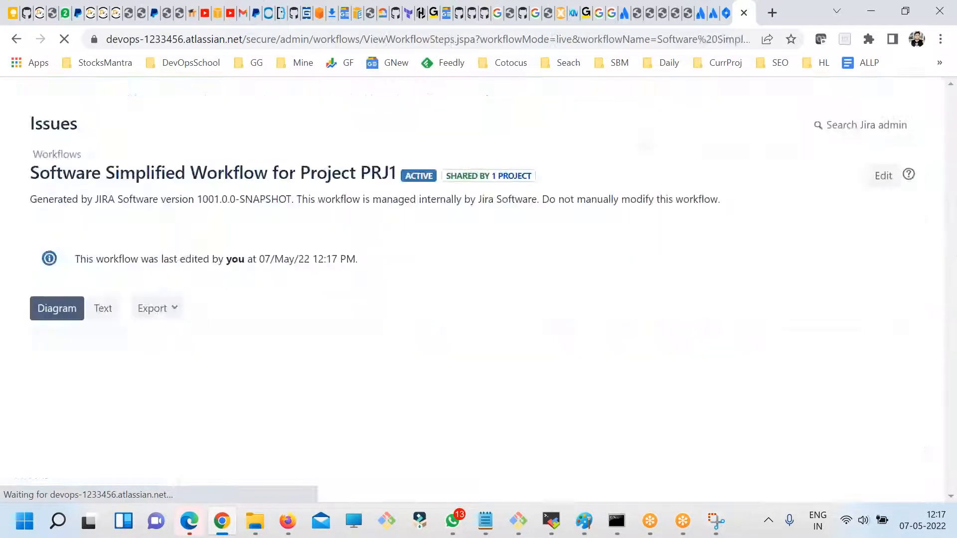
scroll(648, 389, down, 3)
scroll(654, 393, down, 3)
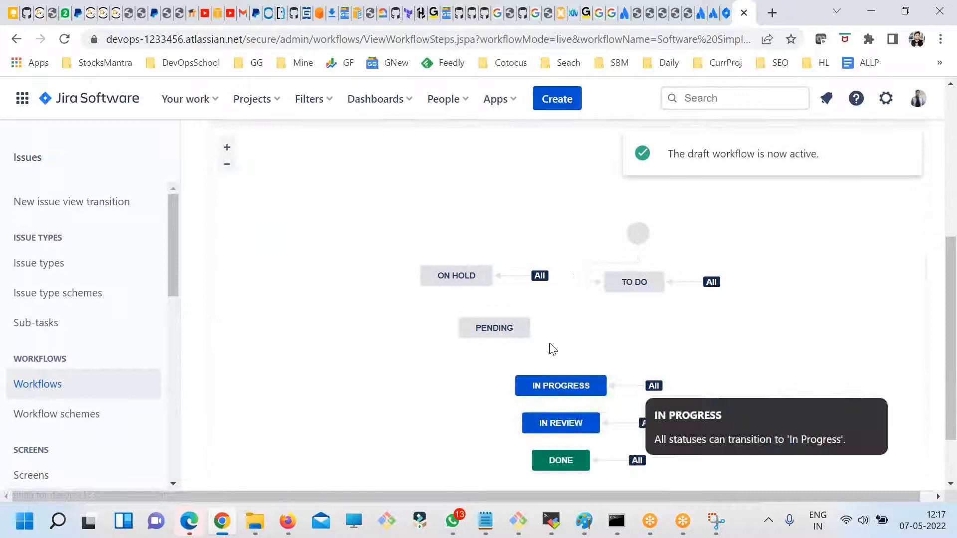
drag(512, 329, 511, 327)
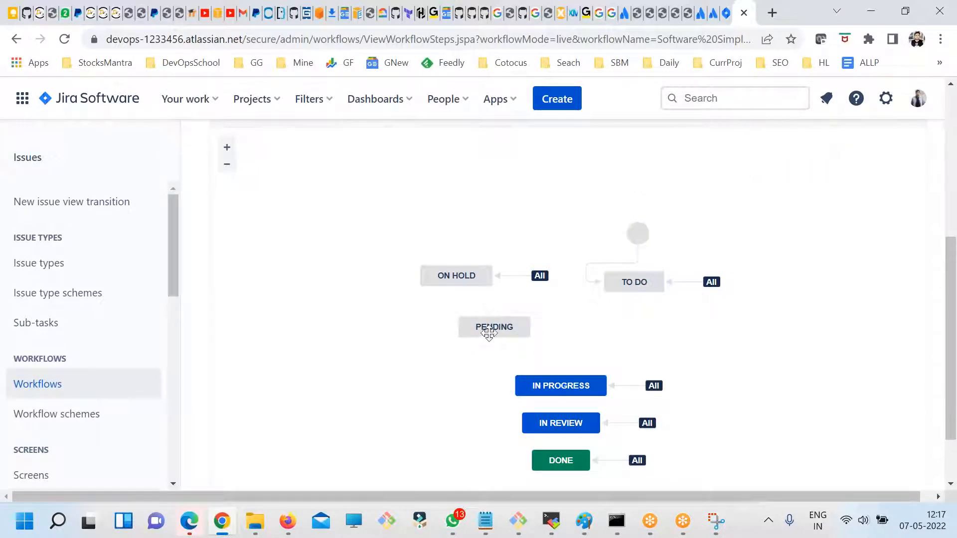
- Open the published PRJ1 workflow for editing as a draft and select the Pending status
scroll(501, 339, up, 3)
scroll(288, 249, up, 3)
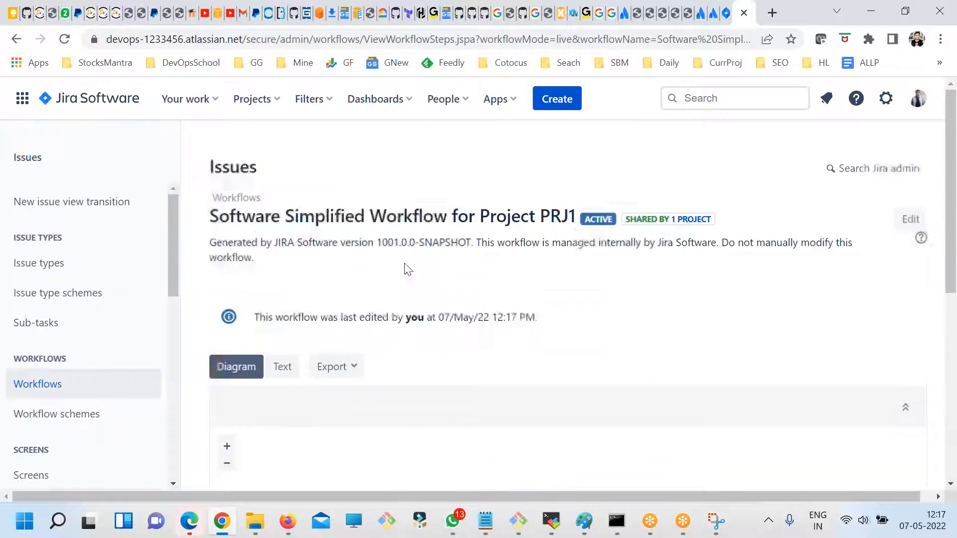
click(897, 220)
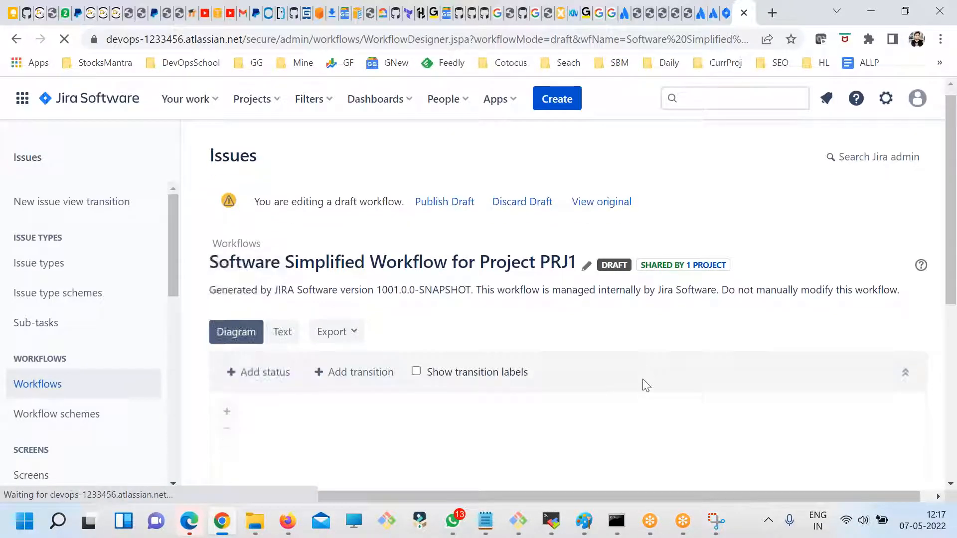
scroll(641, 379, down, 6)
click(485, 302)
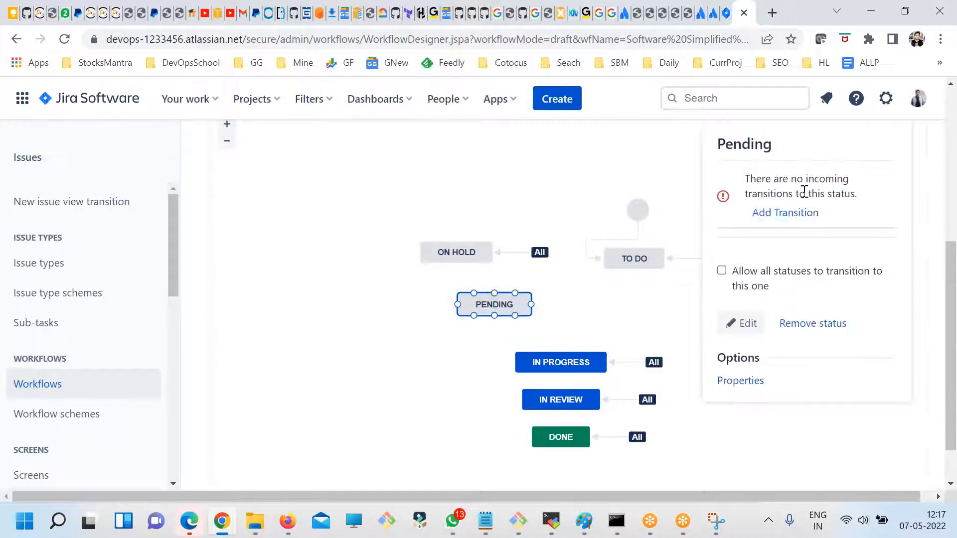
- Try to add a transition from To Do to Pending named ToDo2Pending, and cancel the form
click(789, 216)
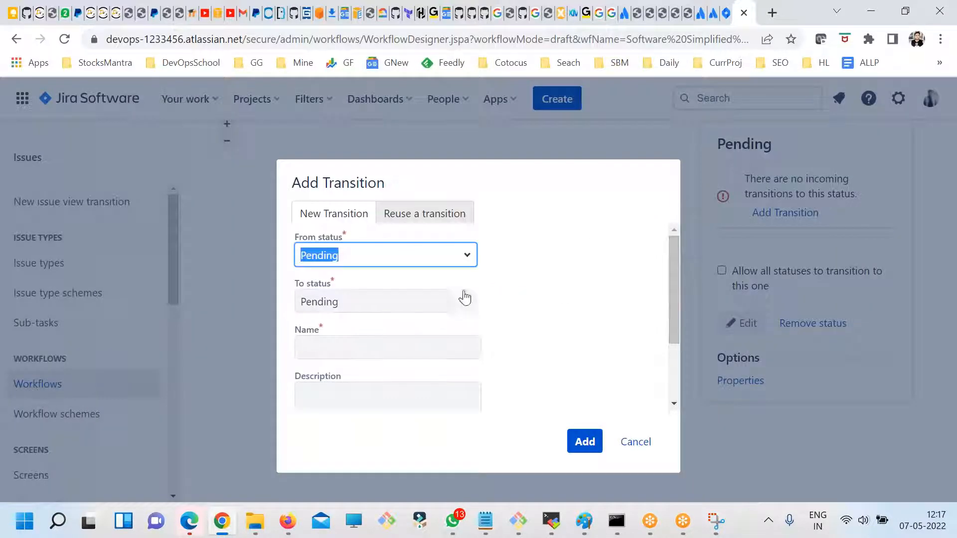
click(467, 257)
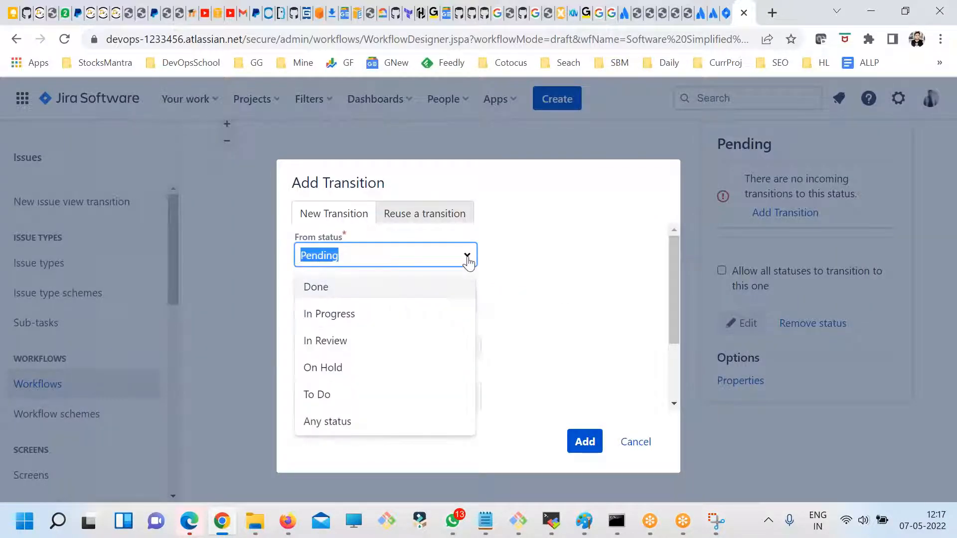
click(324, 395)
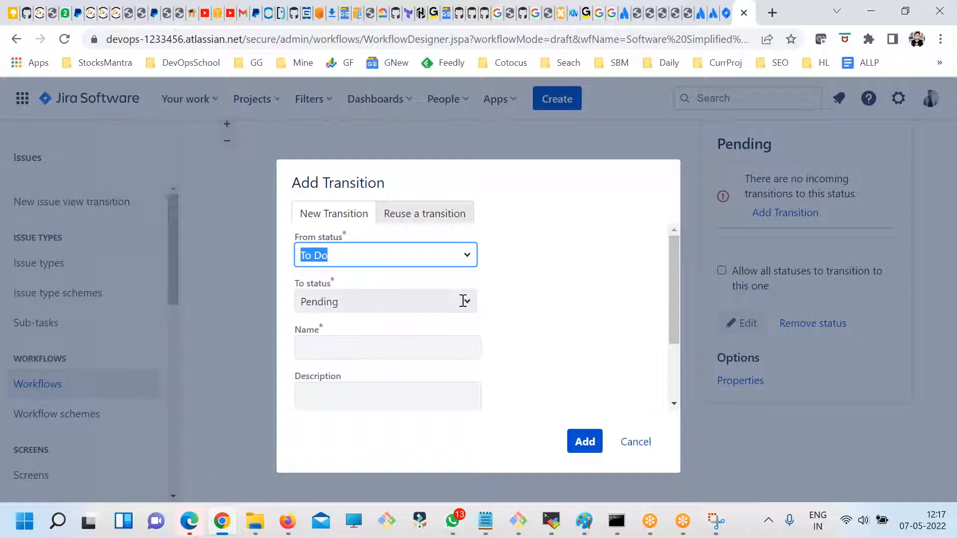
click(586, 442)
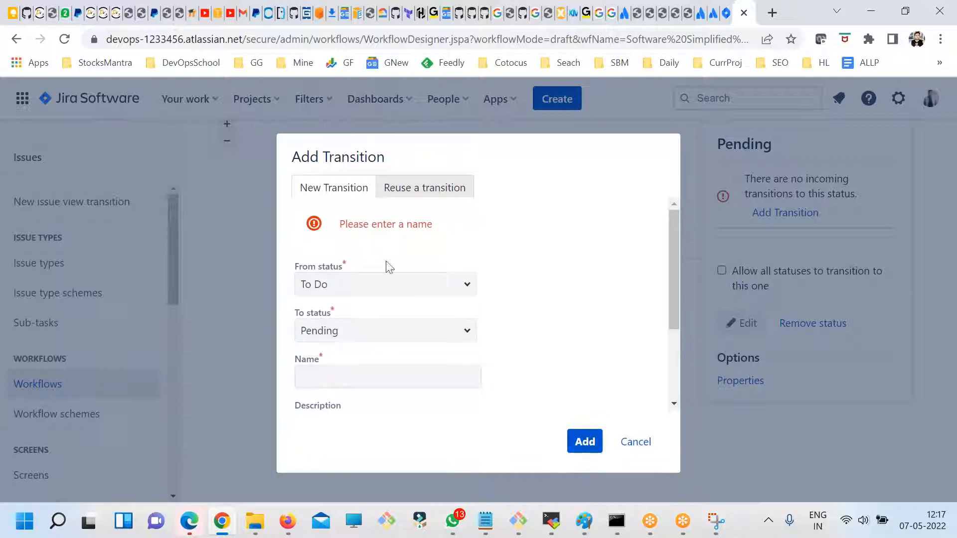
click(357, 372)
text(ToDo2Pending)
click(570, 442)
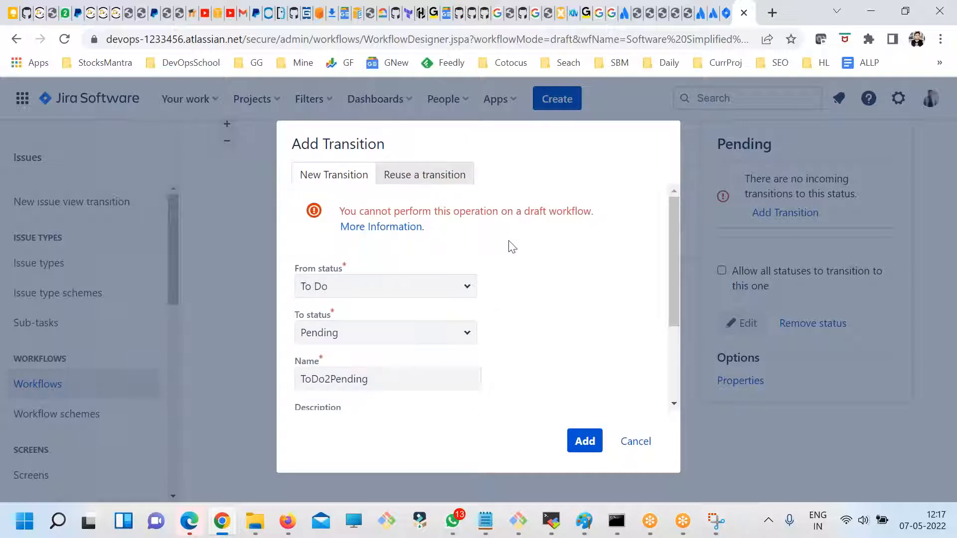
scroll(509, 357, down, 2)
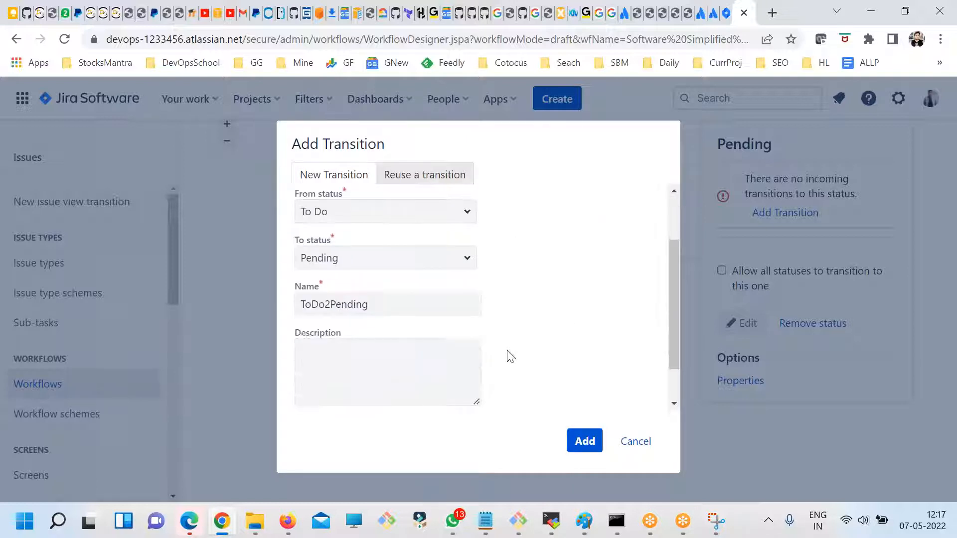
scroll(509, 356, up, 2)
click(632, 443)
- Select the To Do status and try to add a transition to Pending named ToDo2Pending1
click(642, 255)
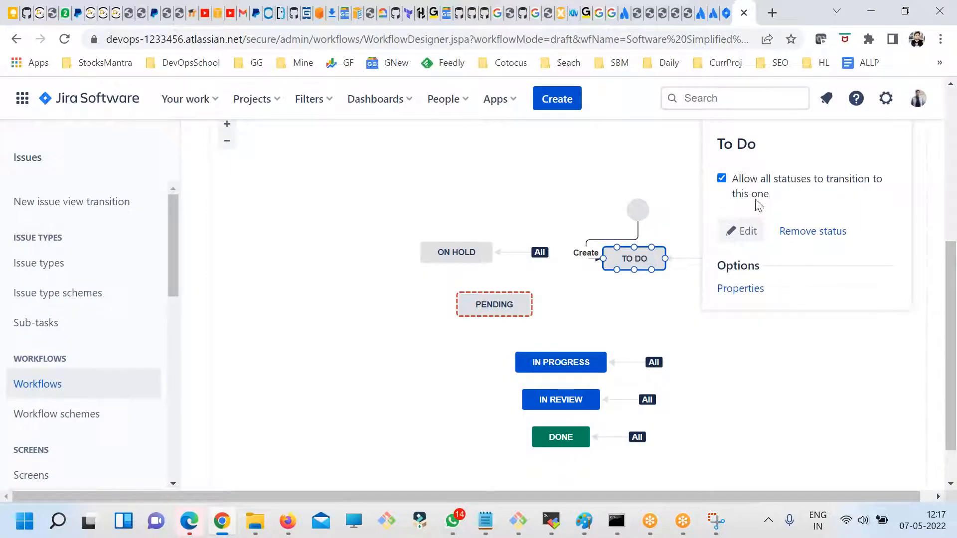
scroll(329, 229, up, 1)
click(335, 165)
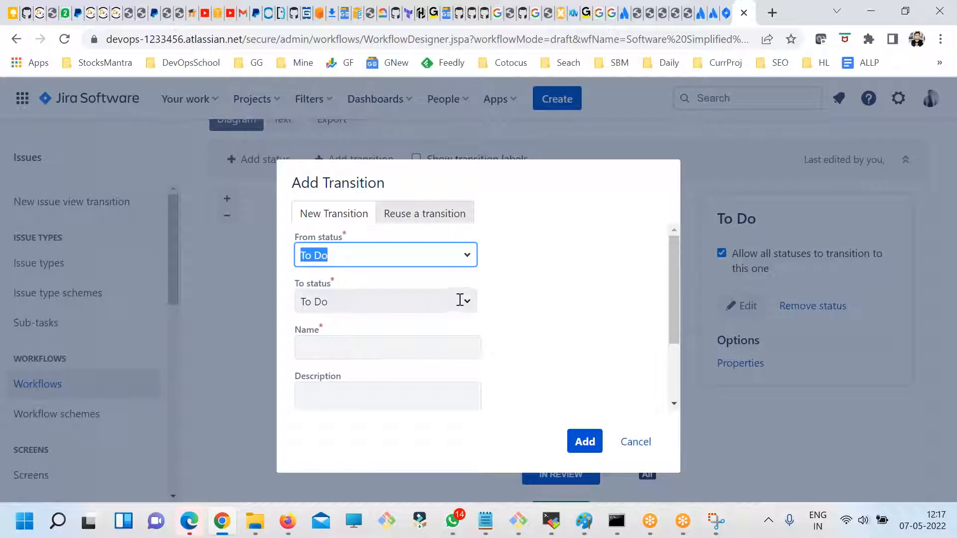
click(459, 300)
click(338, 441)
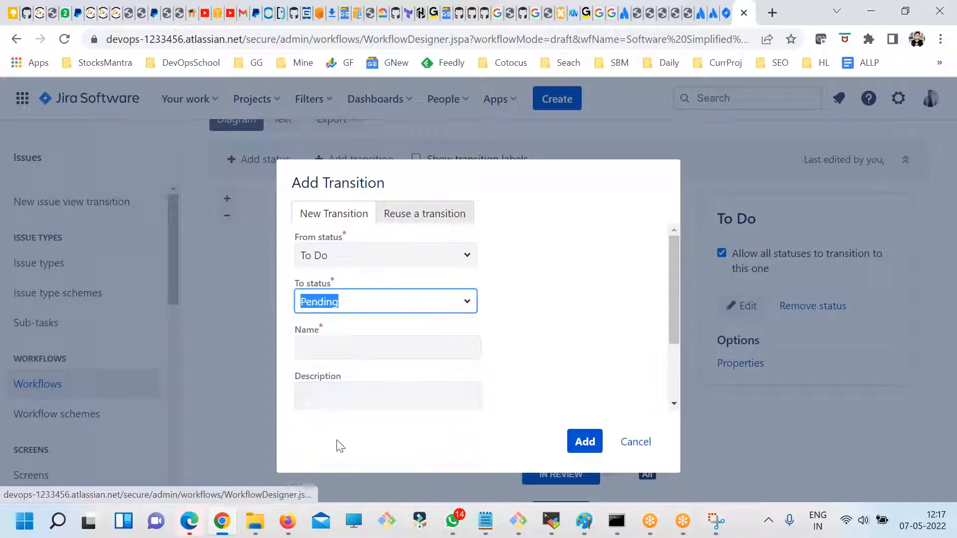
click(369, 348)
text(ToDo2Pending1)
key(ctrl+a)
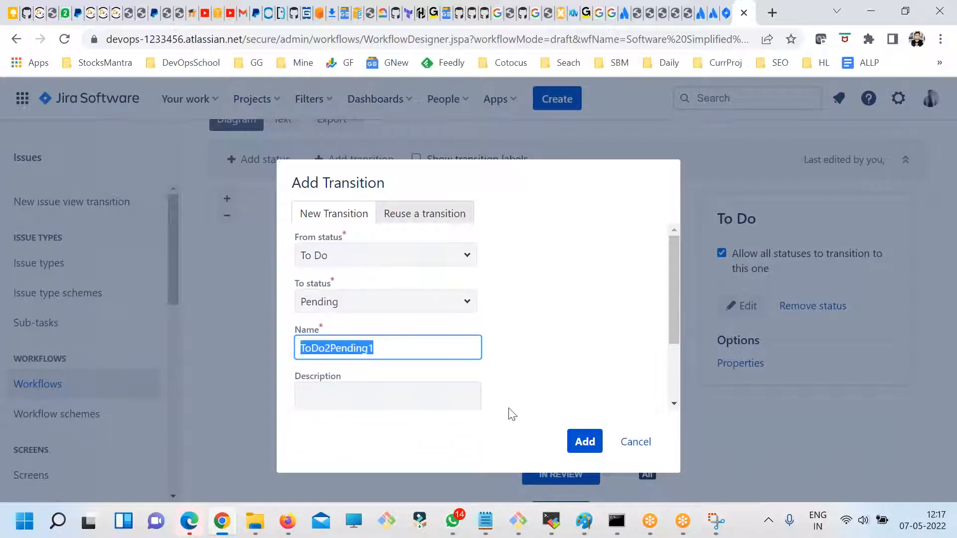
click(480, 398)
text(ToDo2Pending1)
click(581, 440)
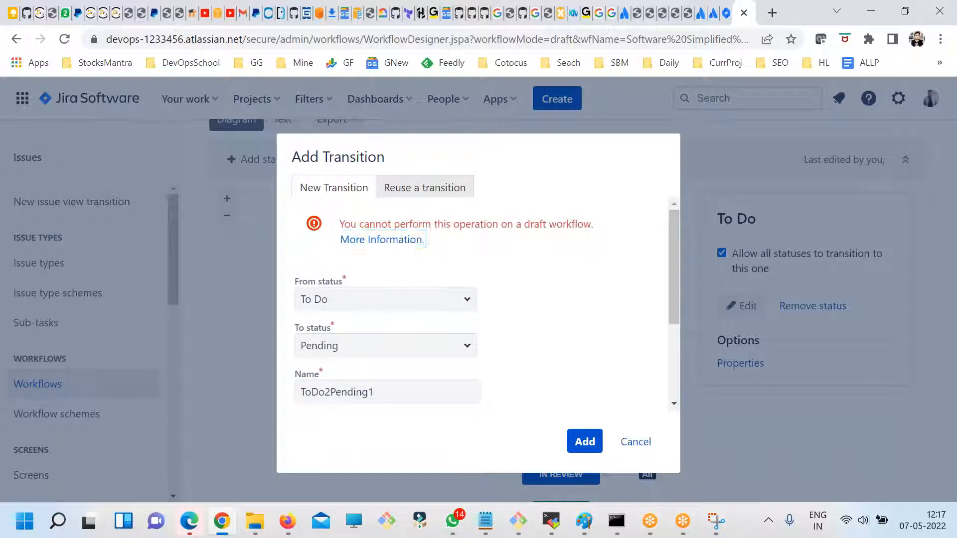
- Open the help page linked from the transition error and search it for "draft"
click(419, 240)
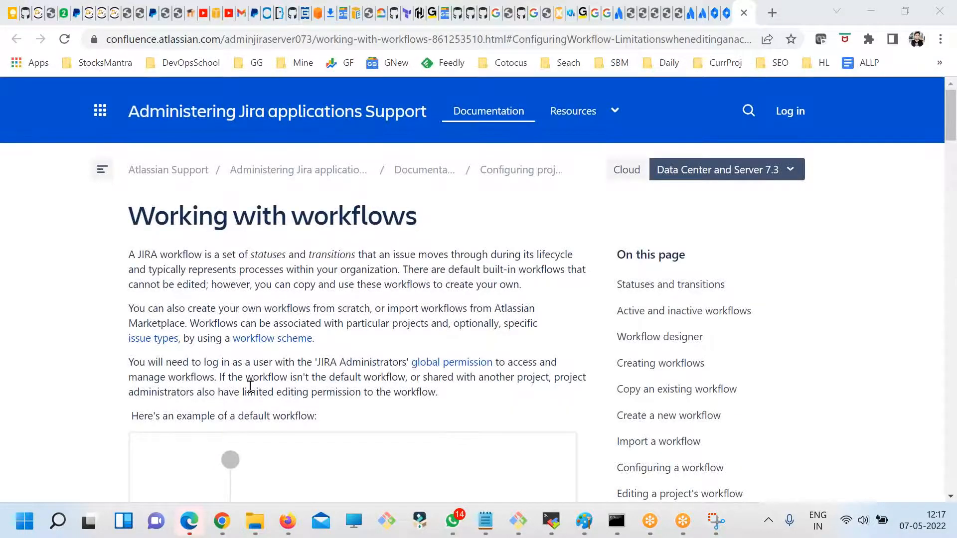
scroll(250, 387, down, 4)
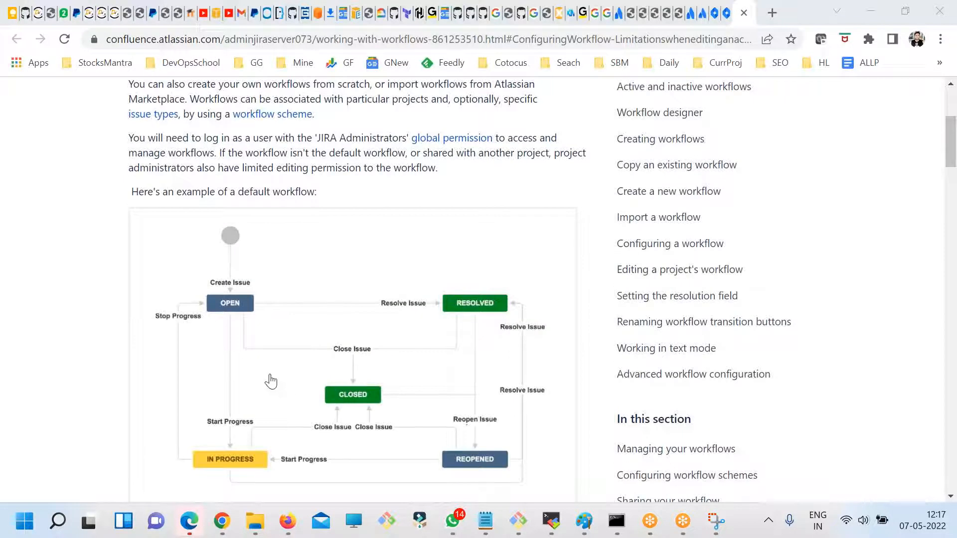
scroll(267, 352, down, 3)
scroll(267, 353, up, 3)
scroll(642, 328, up, 5)
key(ctrl+f)
text(draft)
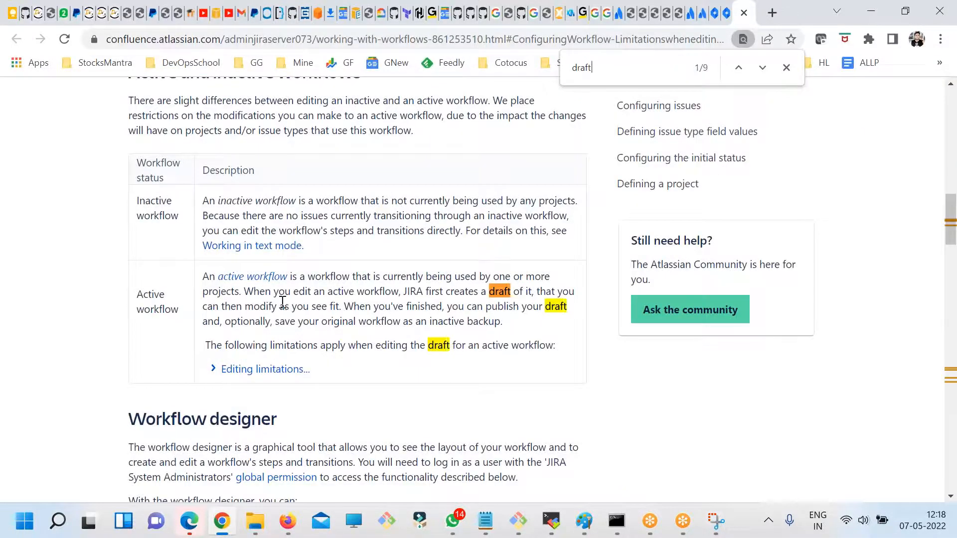
- Read the documentation's active workflow description about creating, modifying and publishing drafts and their editing limitations
drag(315, 277, 373, 295)
drag(432, 291, 540, 293)
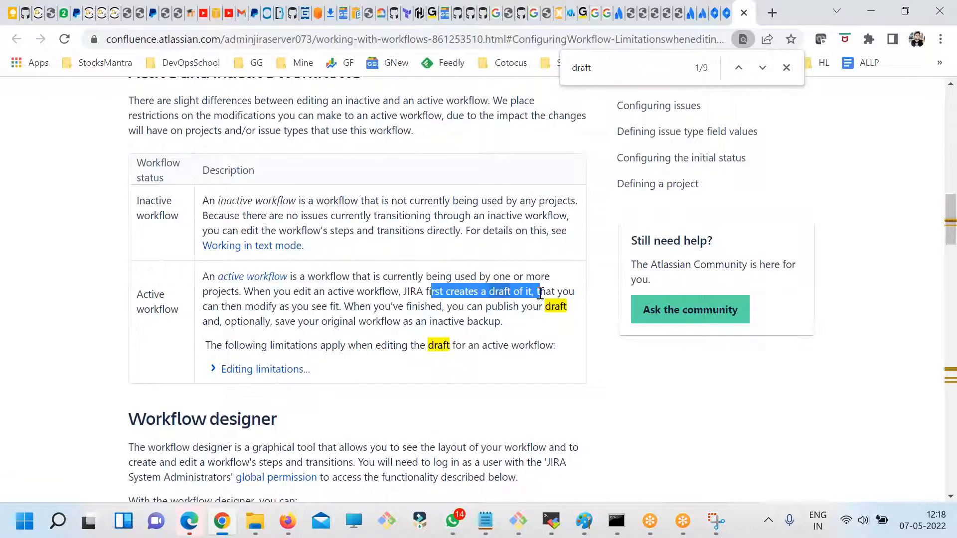
drag(208, 306, 458, 306)
drag(511, 322, 399, 293)
click(295, 344)
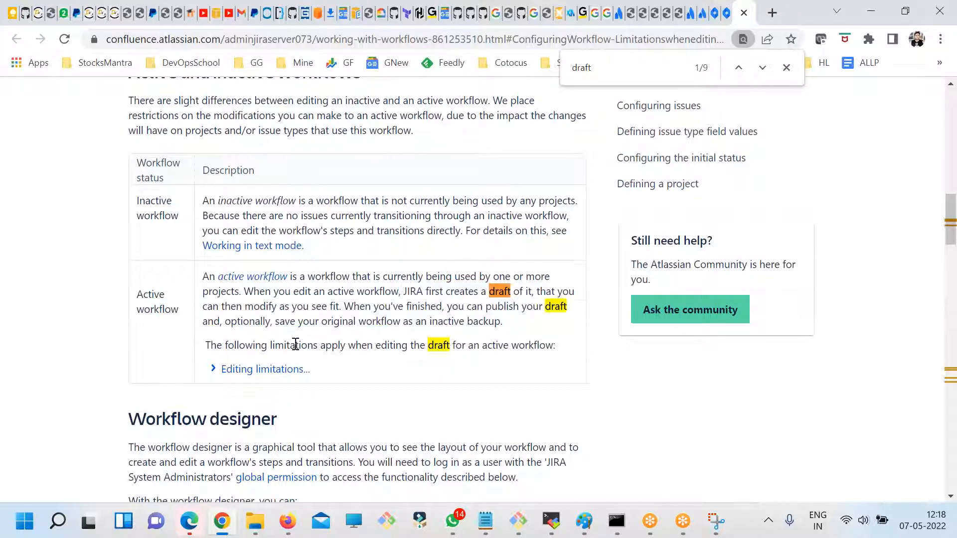
drag(253, 343, 442, 344)
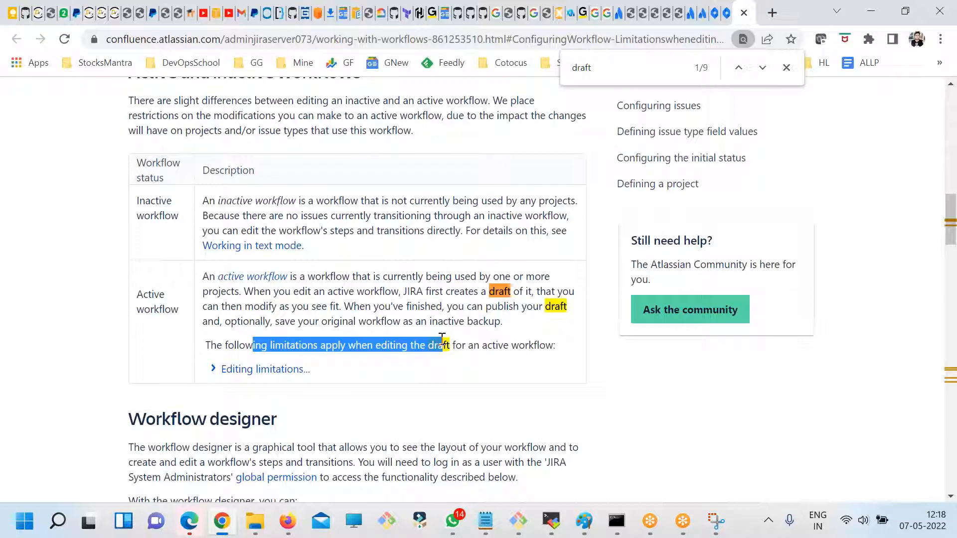
scroll(442, 337, down, 10)
- Return to the Jira transition form, reread its error message and cancel the new transition
key(ctrl+shift+Tab)
drag(374, 222, 461, 223)
click(464, 227)
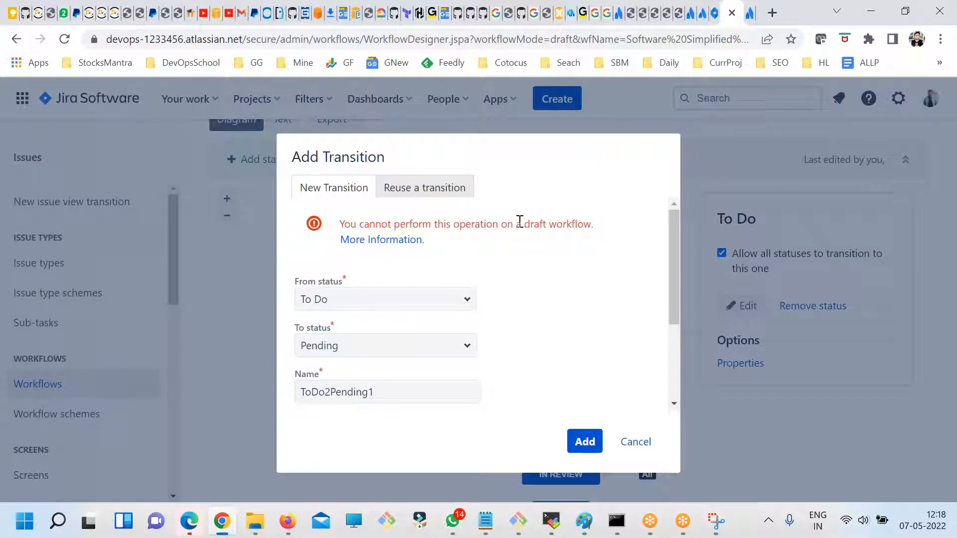
double_click(548, 223)
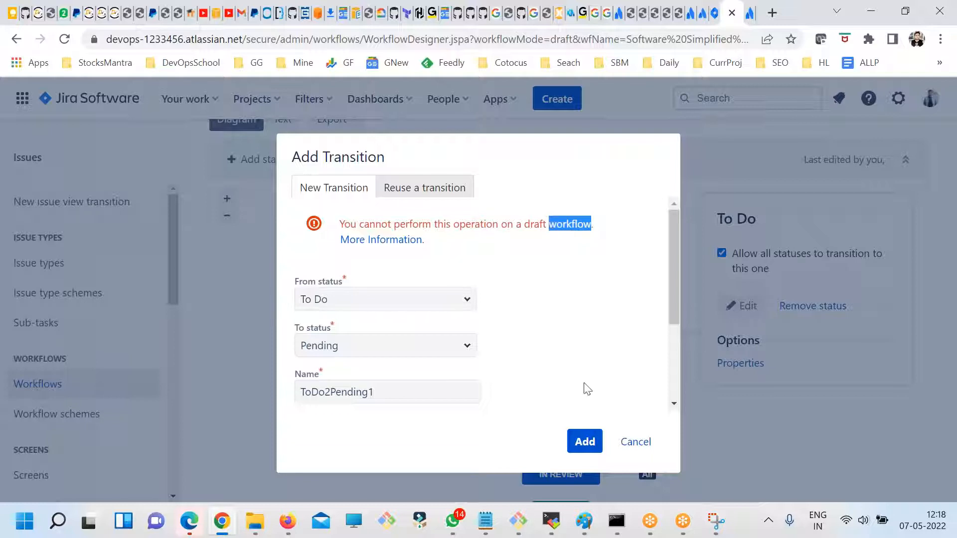
click(635, 450)
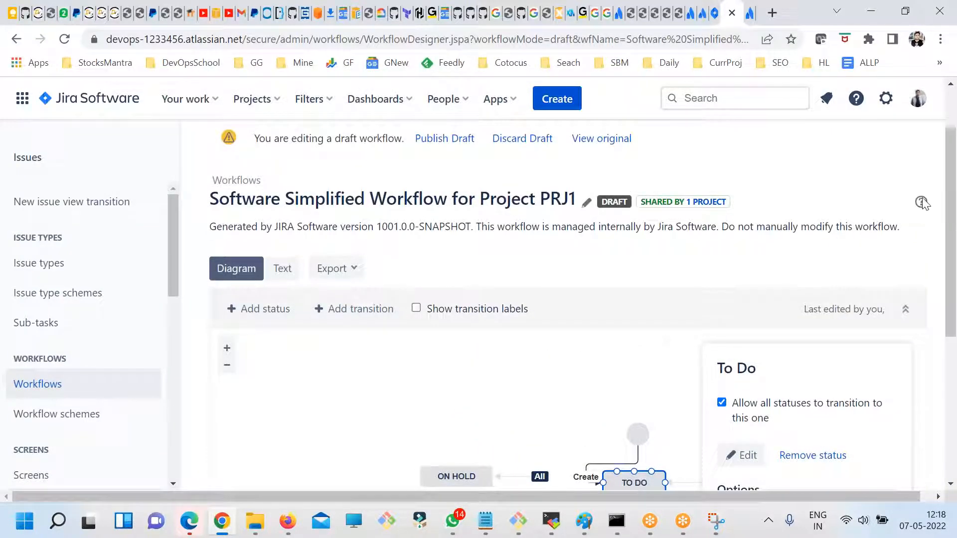
- Try to add a transition from To Do to To Do named dsadsad, and cancel the form
scroll(732, 294, down, 5)
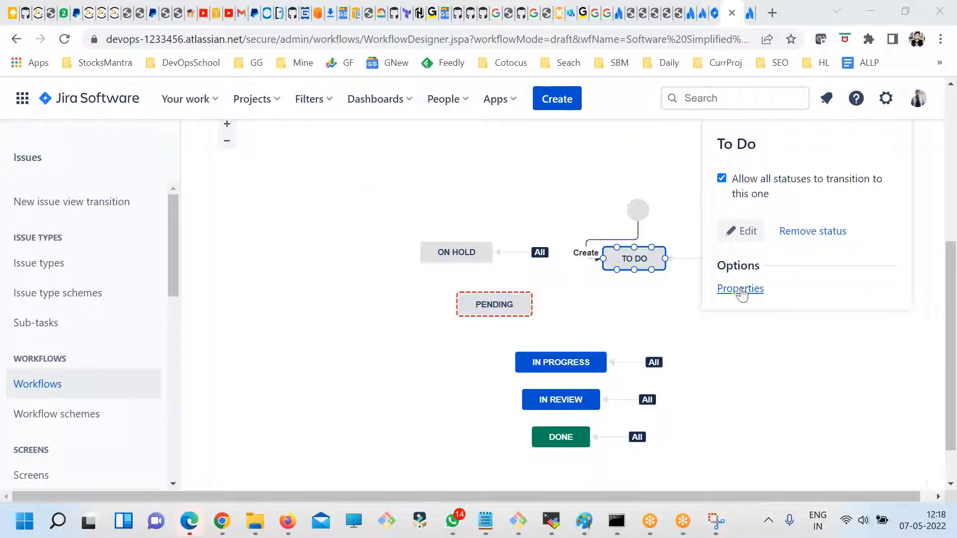
scroll(469, 343, up, 3)
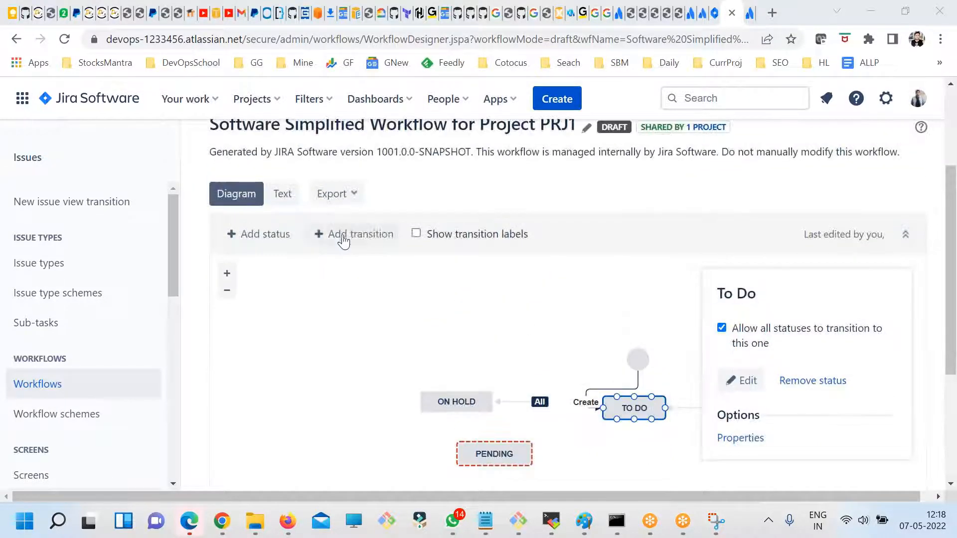
click(349, 234)
click(583, 441)
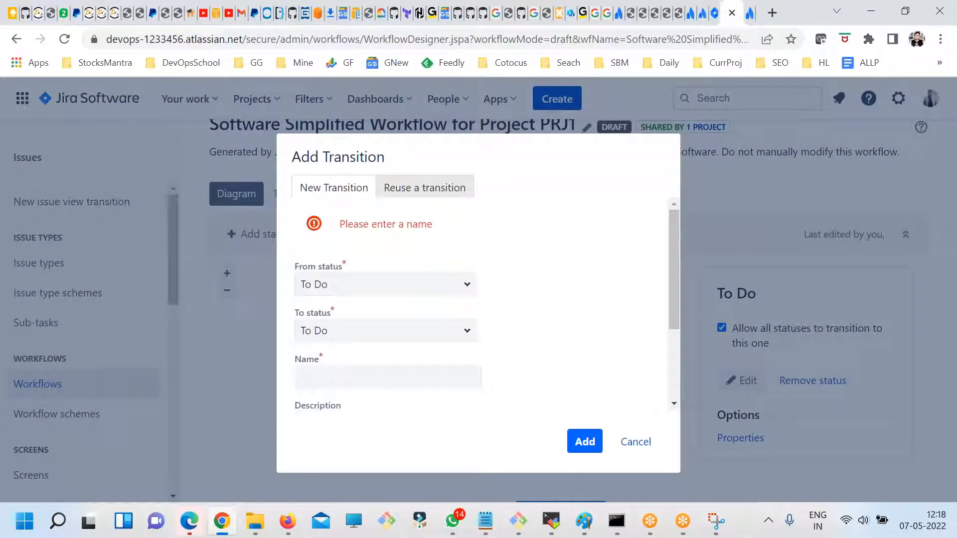
click(354, 377)
text(dsadsad)
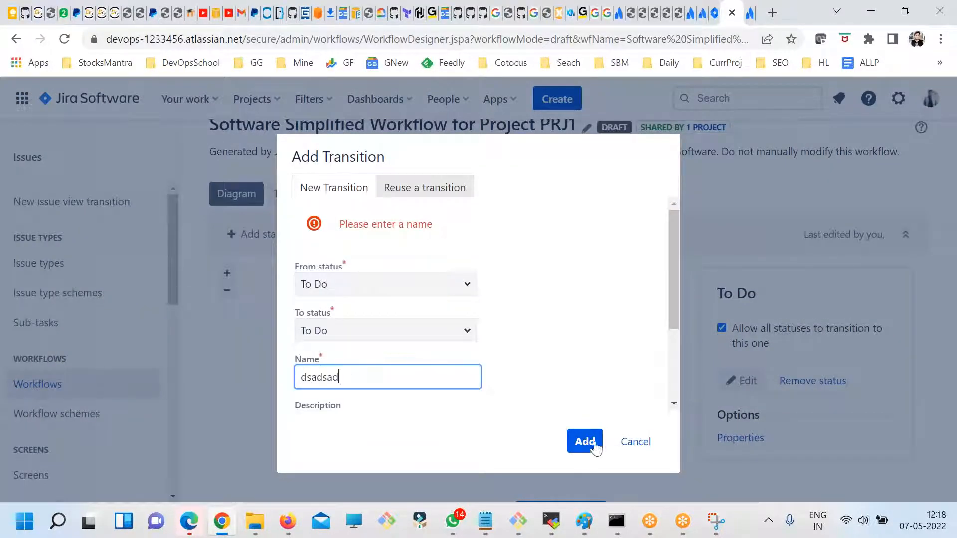
click(593, 444)
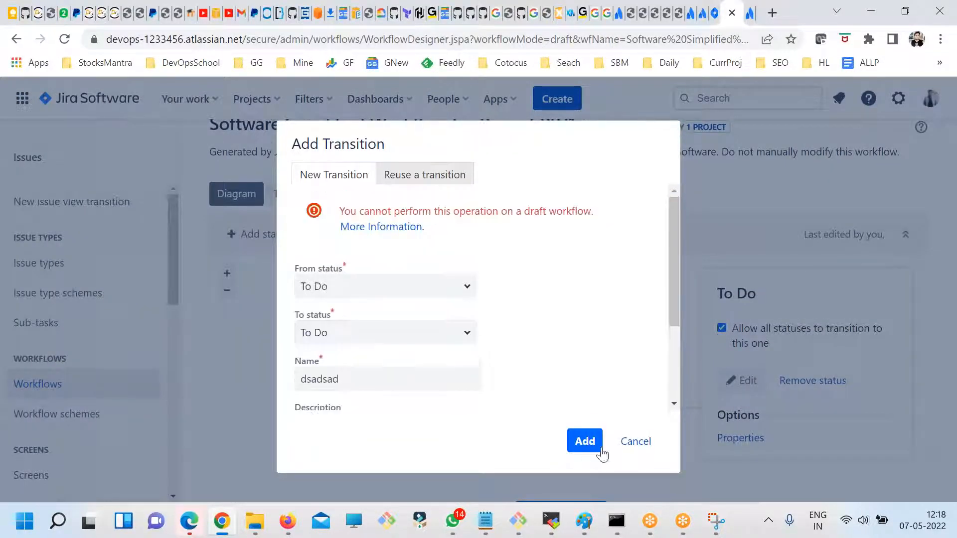
click(635, 443)
scroll(641, 341, up, 3)
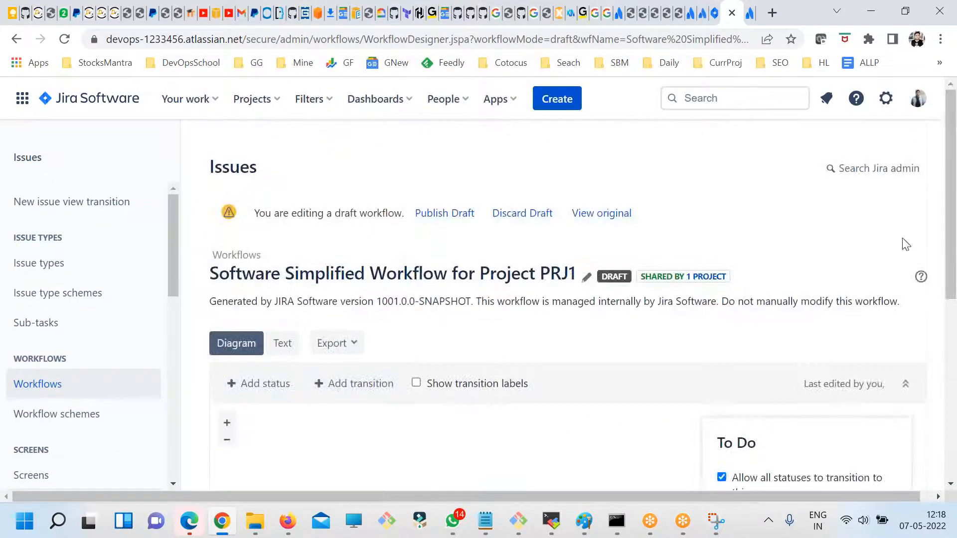
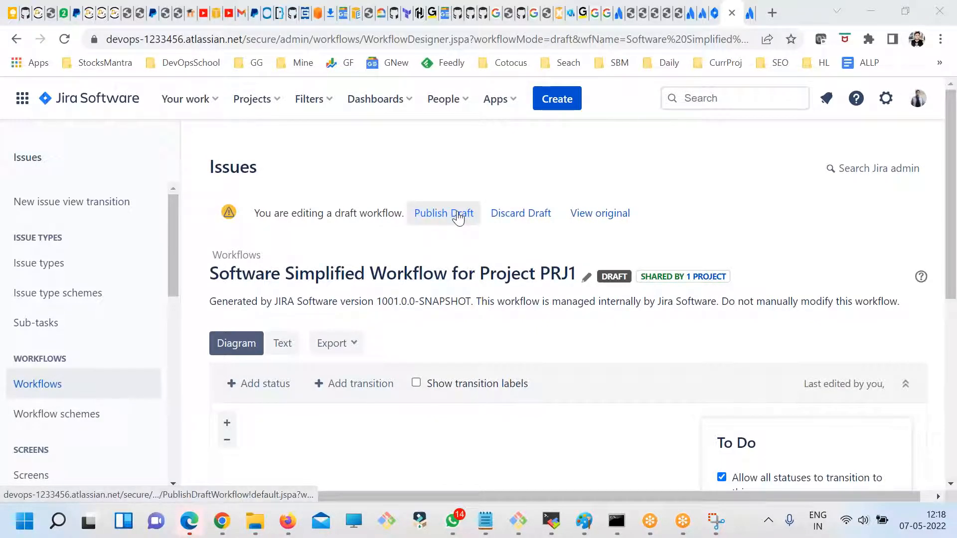
- Publish the draft of the Software Simplified Workflow for Project PRJ1 without saving a backup copy
scroll(775, 378, down, 5)
scroll(777, 376, up, 3)
scroll(762, 419, down, 3)
scroll(704, 387, up, 5)
click(450, 214)
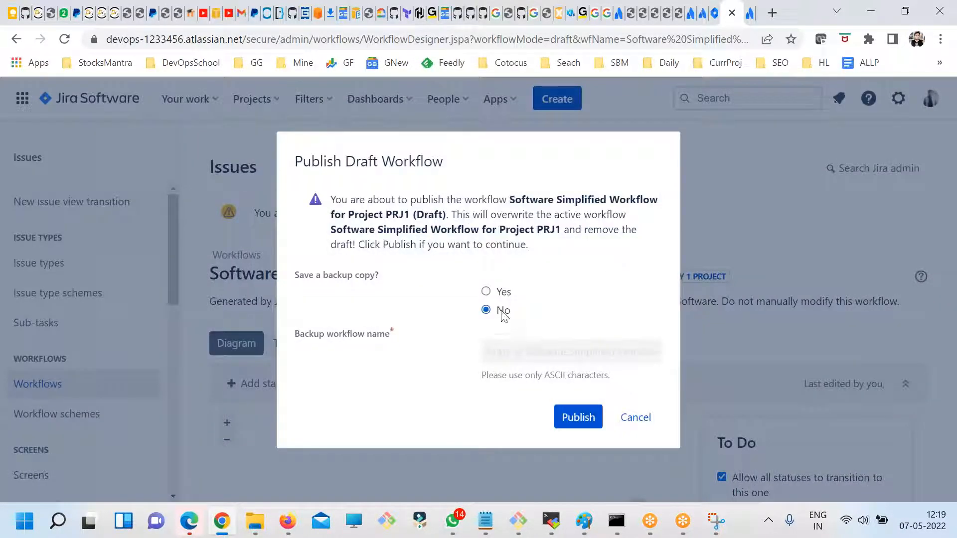
click(568, 417)
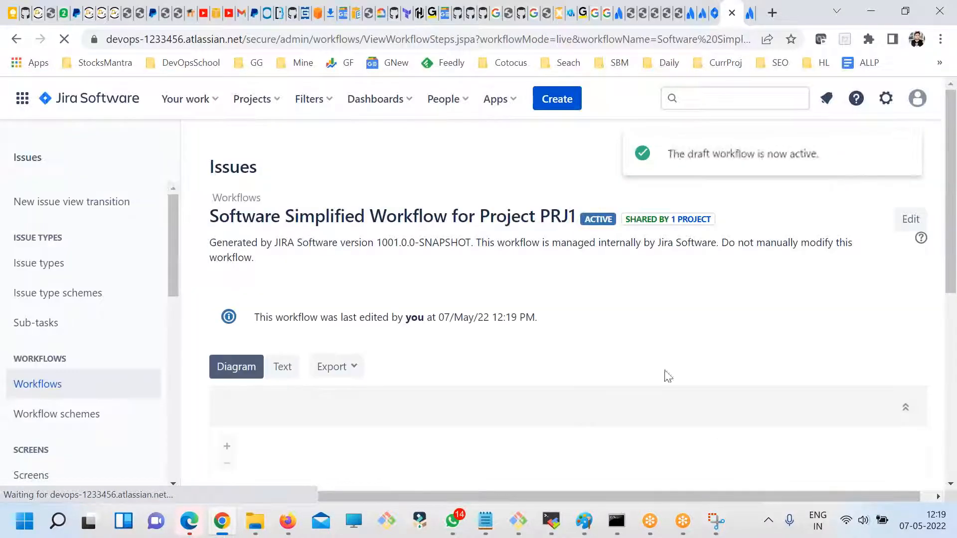
- Review the published PRJ1 workflow diagram and reopen the workflow for editing
scroll(580, 370, down, 3)
scroll(578, 376, down, 3)
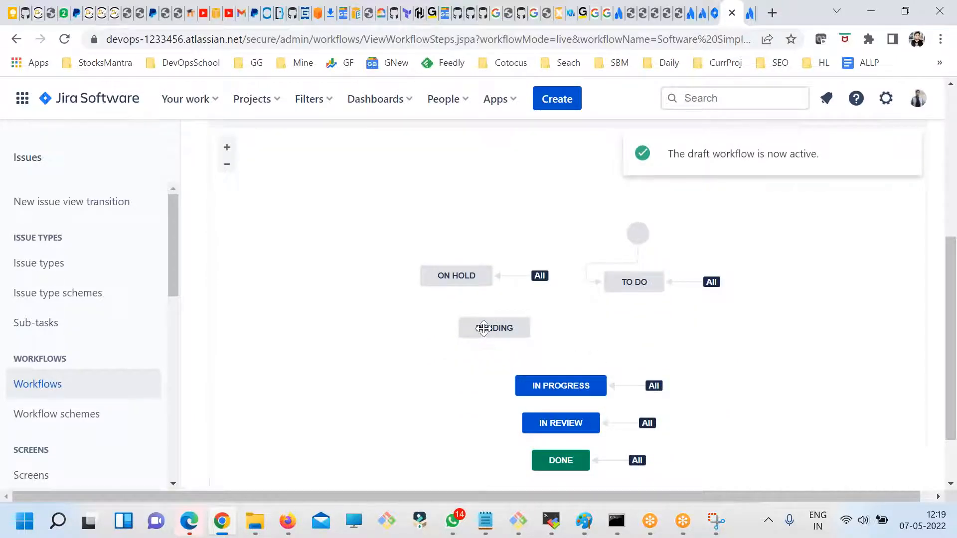
scroll(484, 328, up, 5)
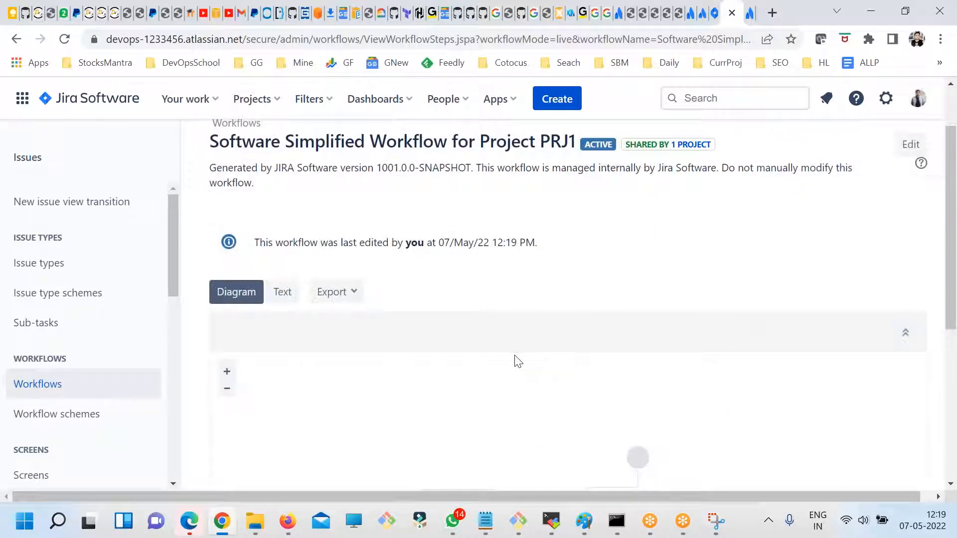
scroll(568, 336, up, 2)
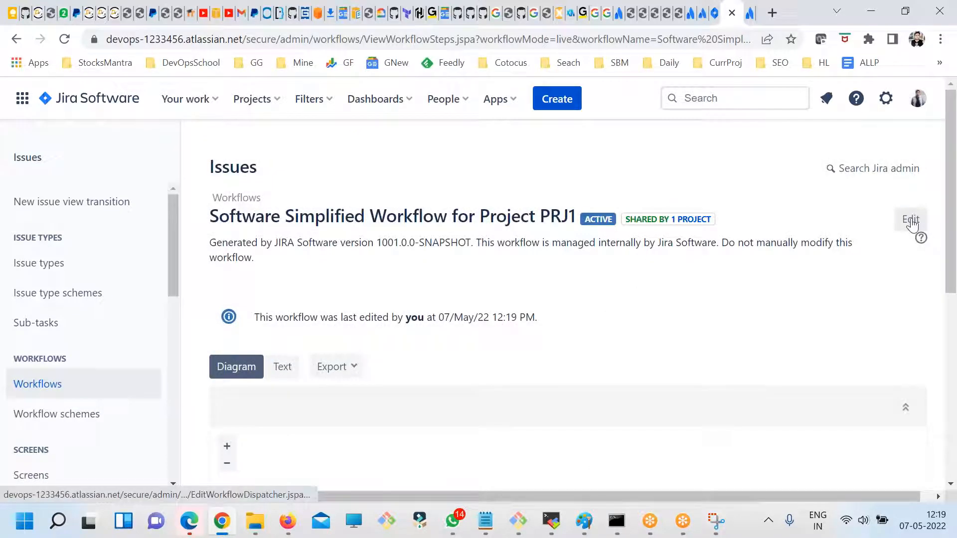
scroll(661, 394, down, 4)
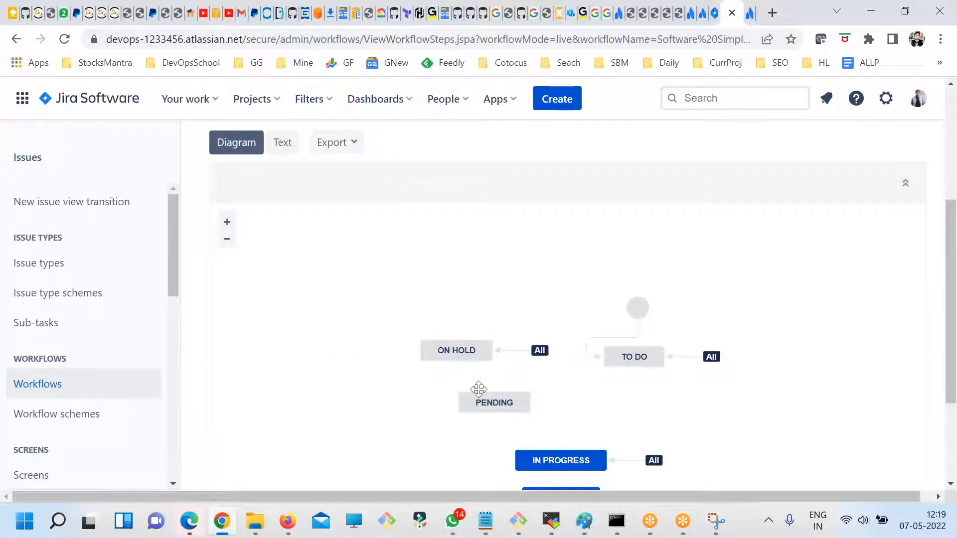
scroll(486, 395, up, 4)
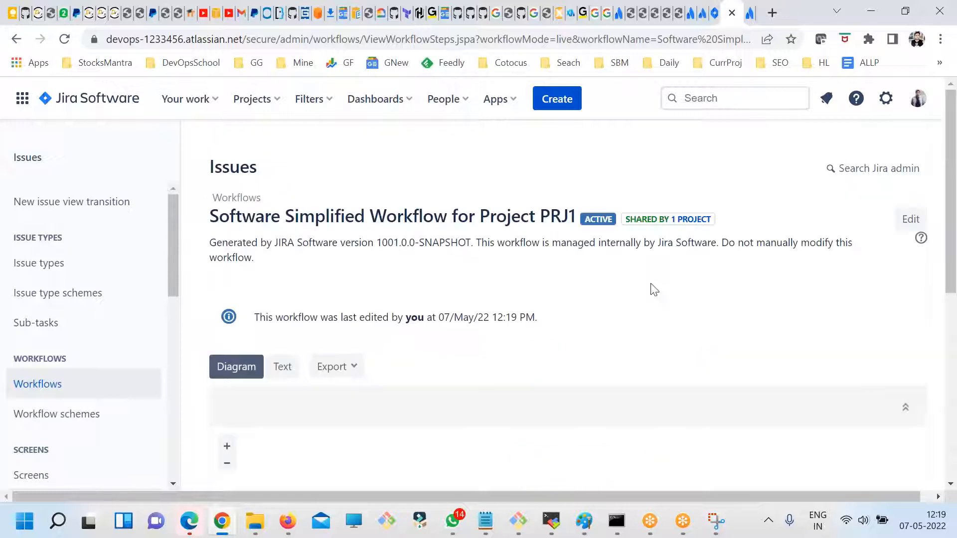
click(910, 220)
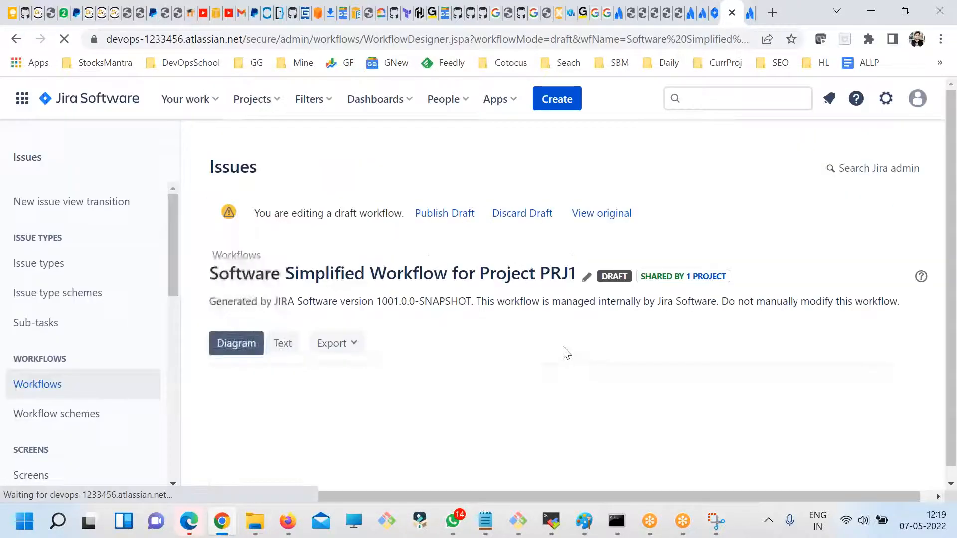
- Try to add a transition from Pending to Pending named wqaeqw, and cancel the form
scroll(591, 386, down, 3)
scroll(591, 386, down, 1)
click(522, 378)
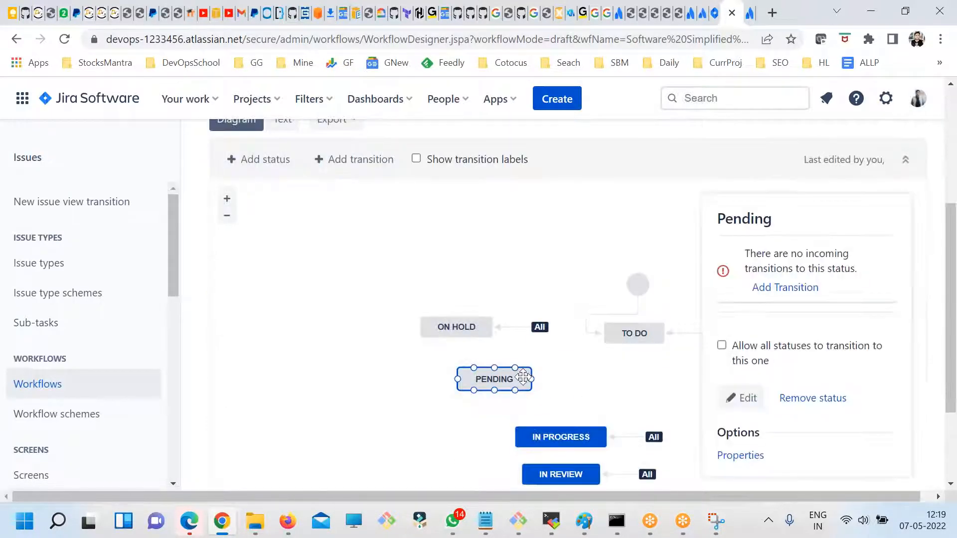
click(798, 293)
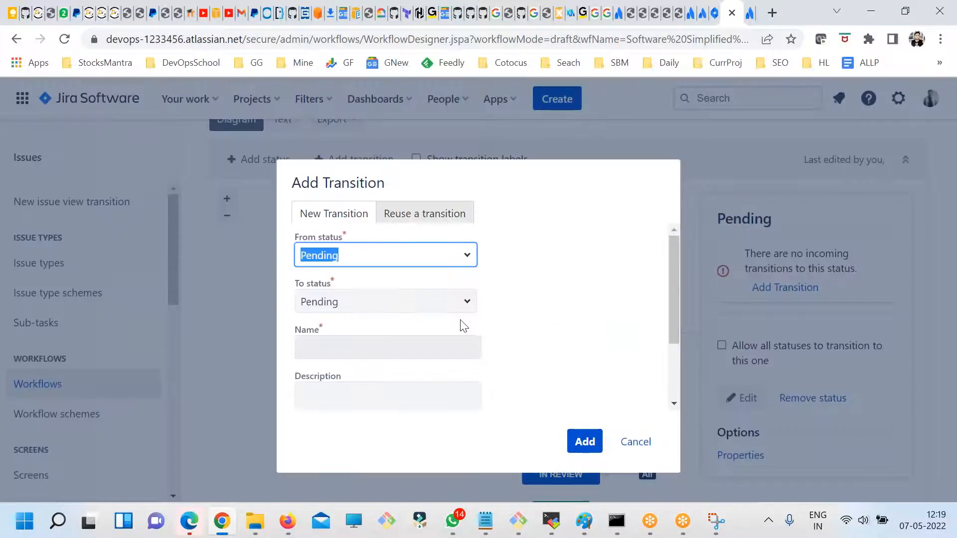
click(583, 441)
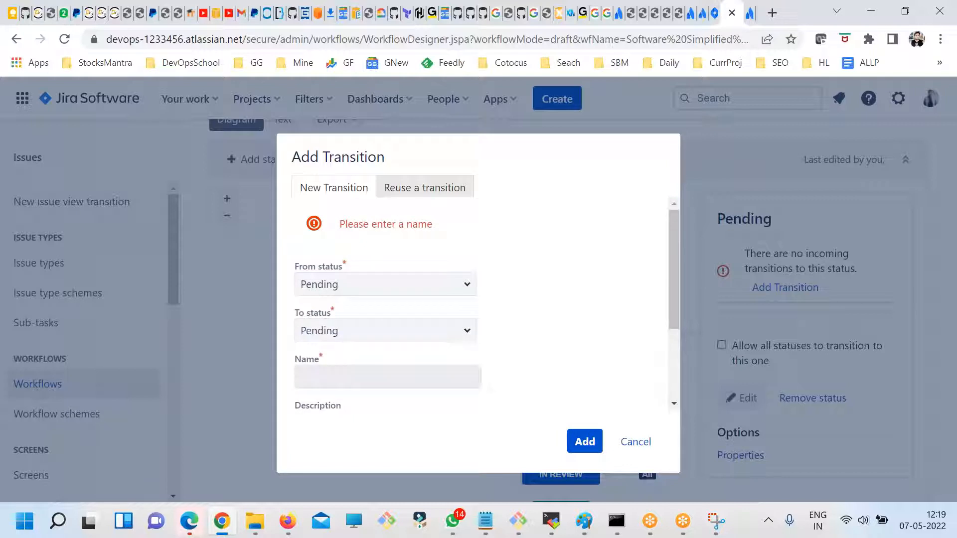
click(365, 380)
text(wqaeqw)
click(584, 444)
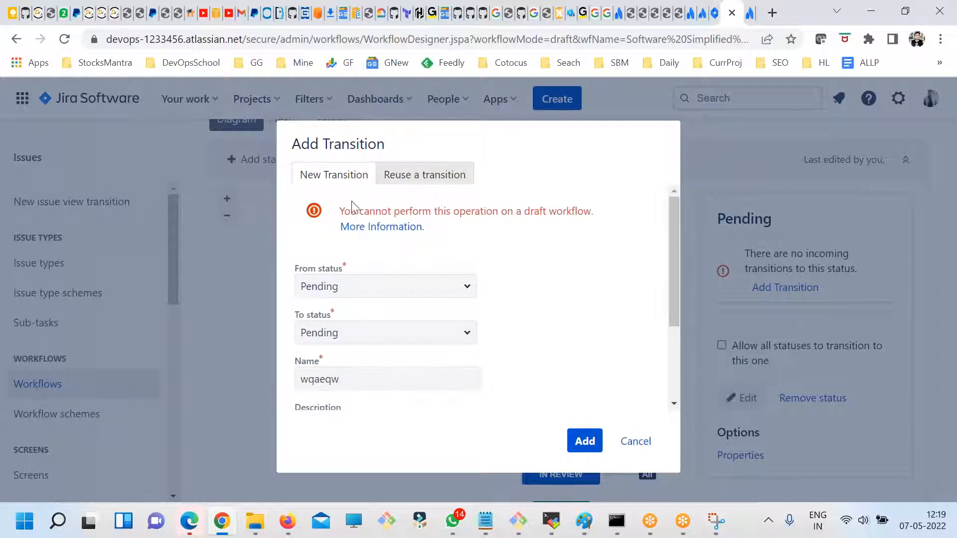
drag(357, 211, 493, 207)
click(550, 210)
click(635, 442)
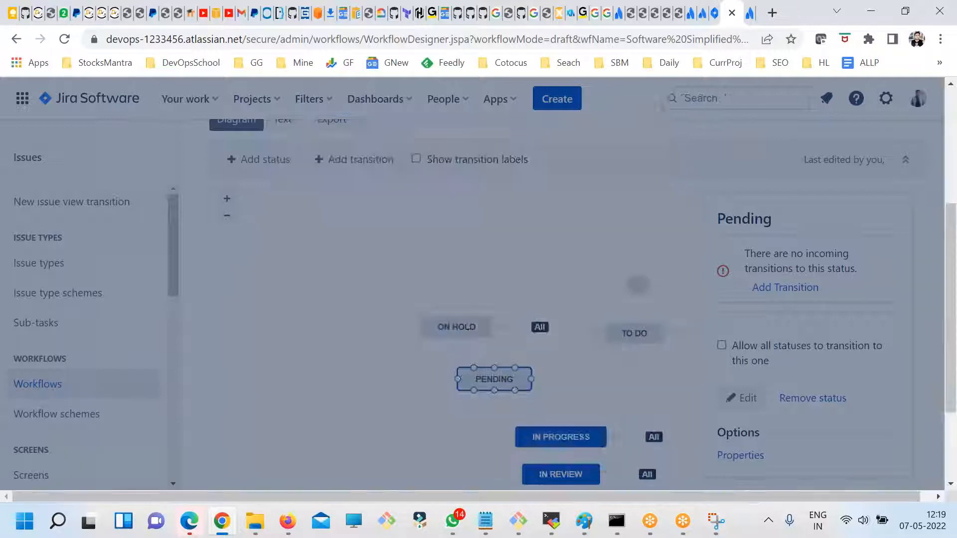
- Show the draft workflow as text and examine the linked statuses and transitions of each step
scroll(674, 366, up, 3)
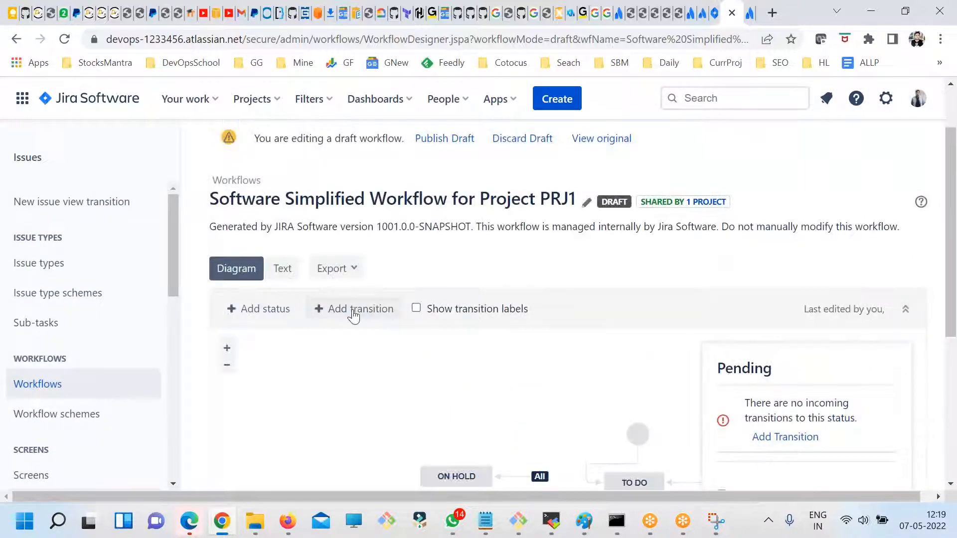
click(285, 269)
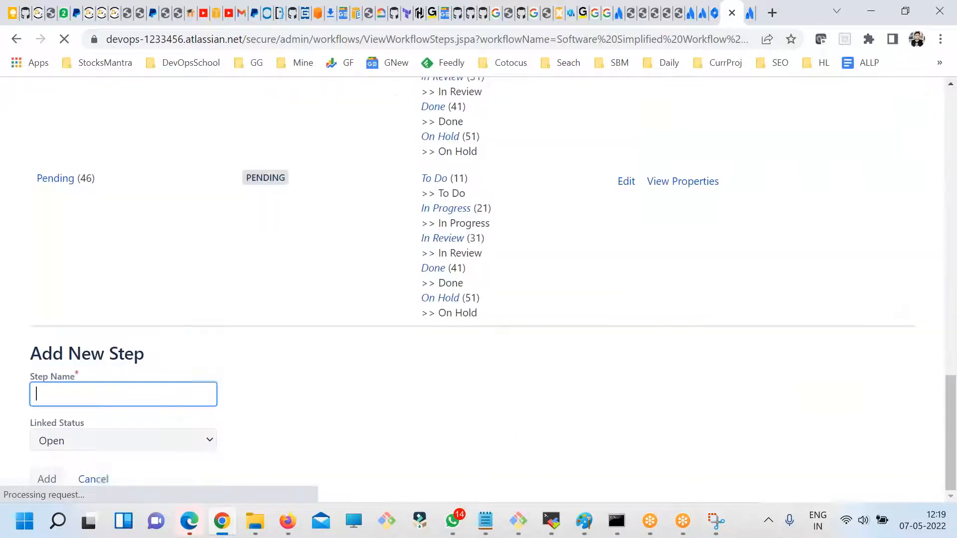
scroll(330, 316, up, 9)
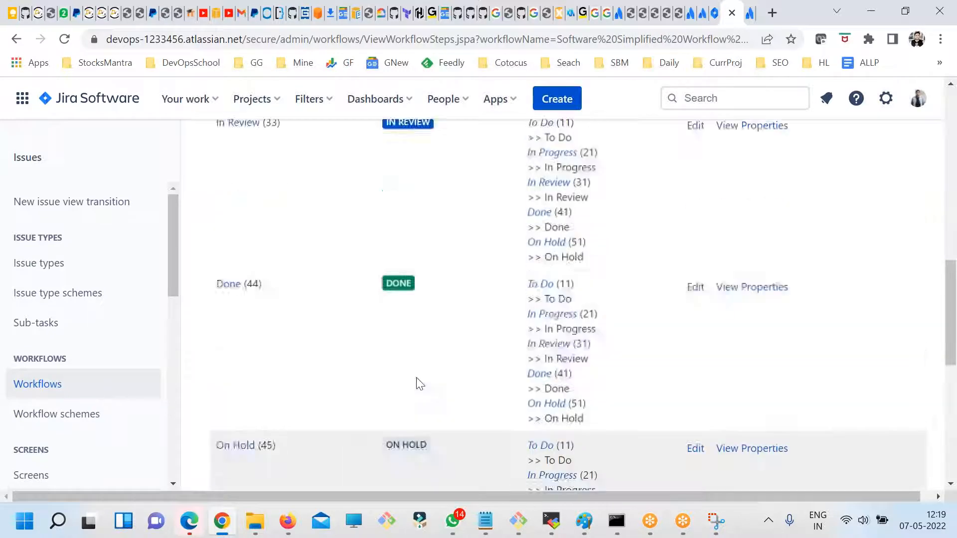
scroll(319, 371, up, 6)
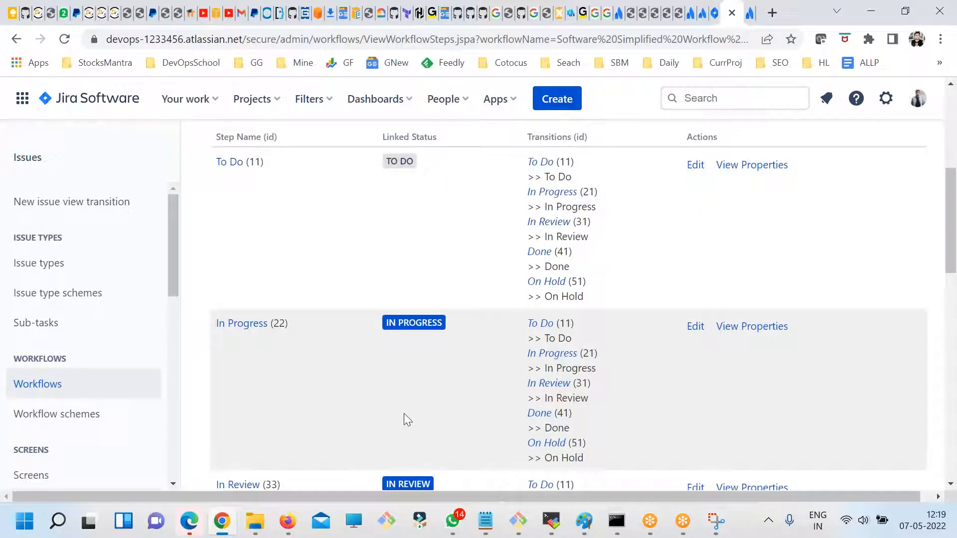
scroll(406, 418, down, 2)
scroll(414, 375, up, 3)
scroll(401, 388, down, 8)
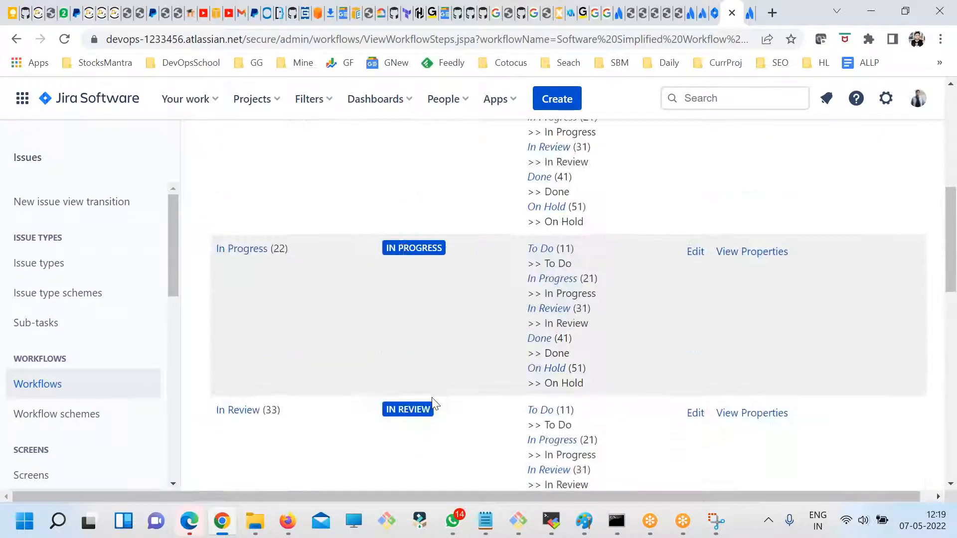
scroll(435, 405, down, 6)
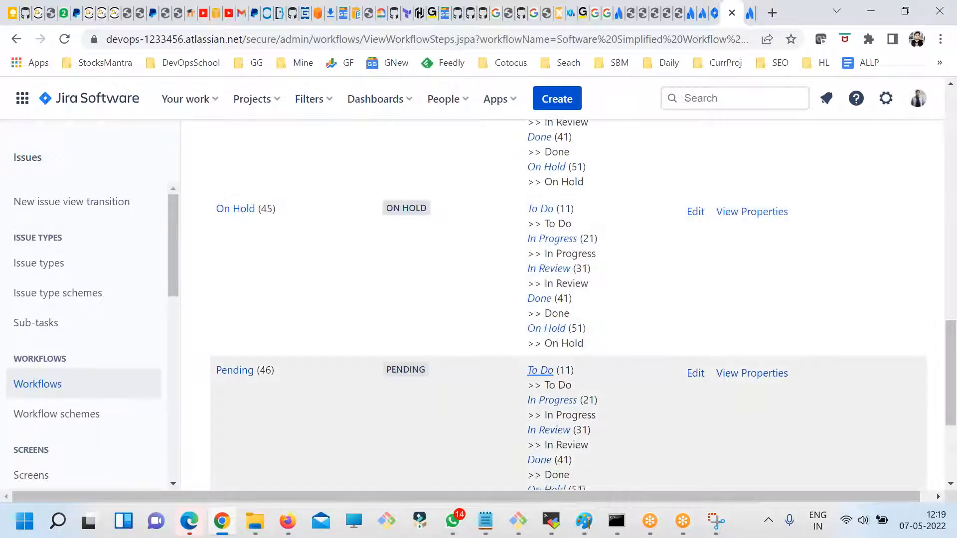
scroll(633, 327, down, 2)
- Check the Pending step's edit form and its properties page, and return to the workflow step list
click(695, 300)
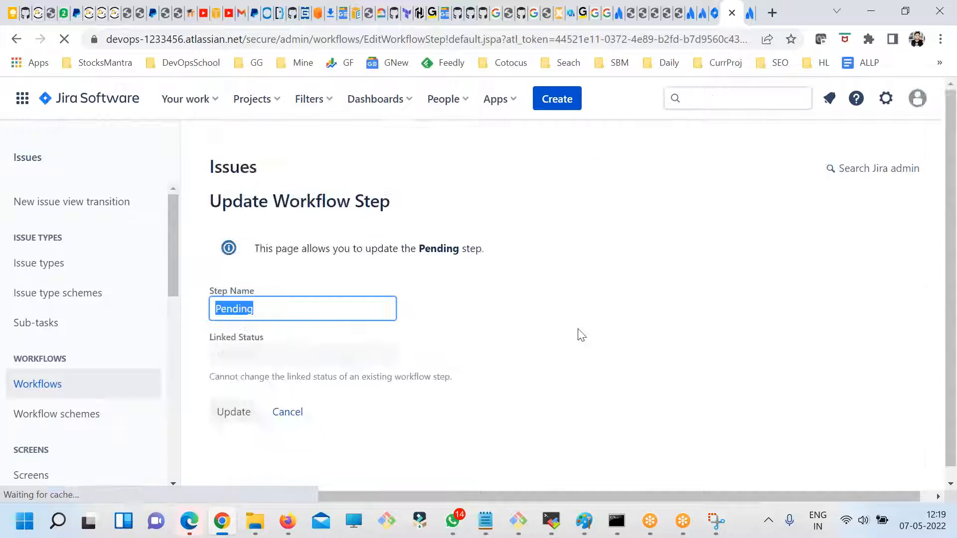
click(285, 421)
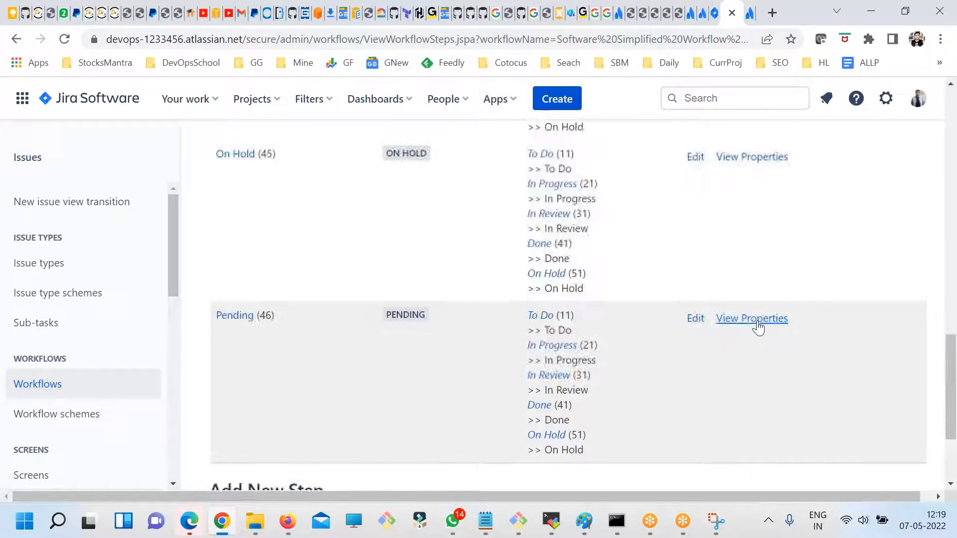
click(754, 320)
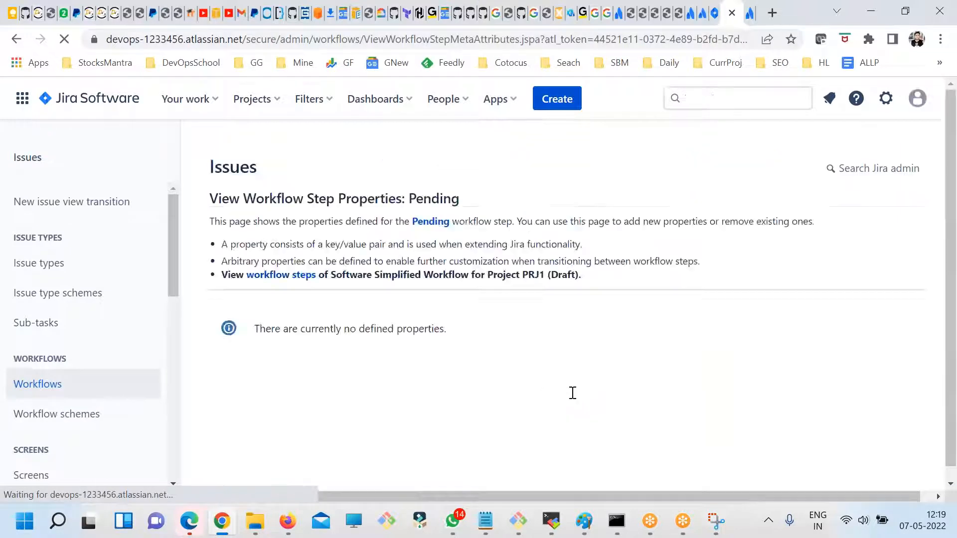
click(17, 39)
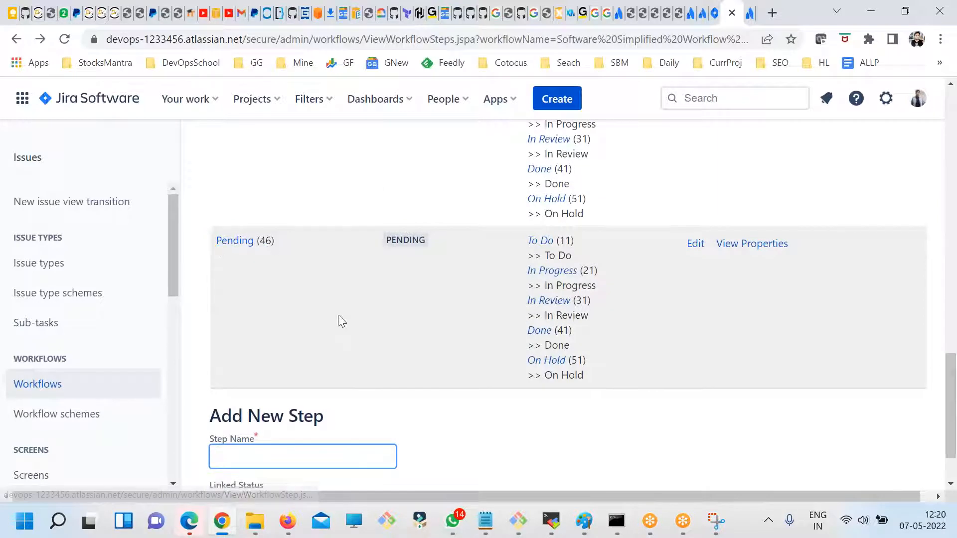
- Compare the transitions listed for the Pending step with those of the On Hold step
click(303, 429)
click(538, 421)
scroll(543, 413, up, 2)
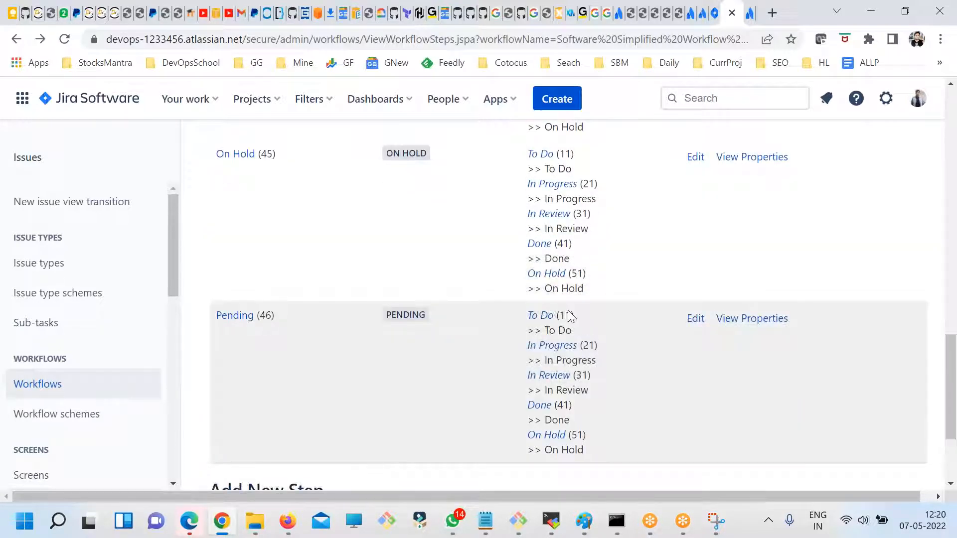
scroll(585, 350, down, 1)
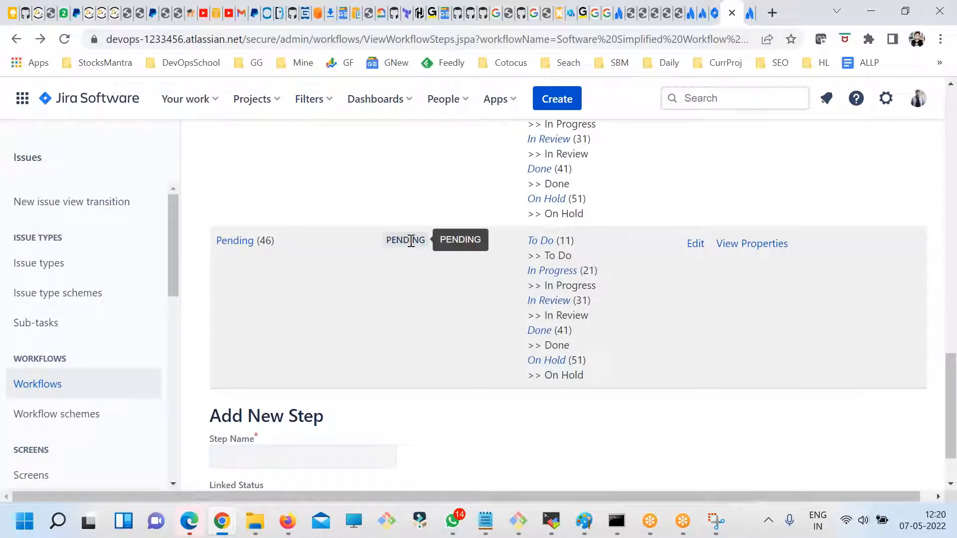
scroll(546, 249, up, 6)
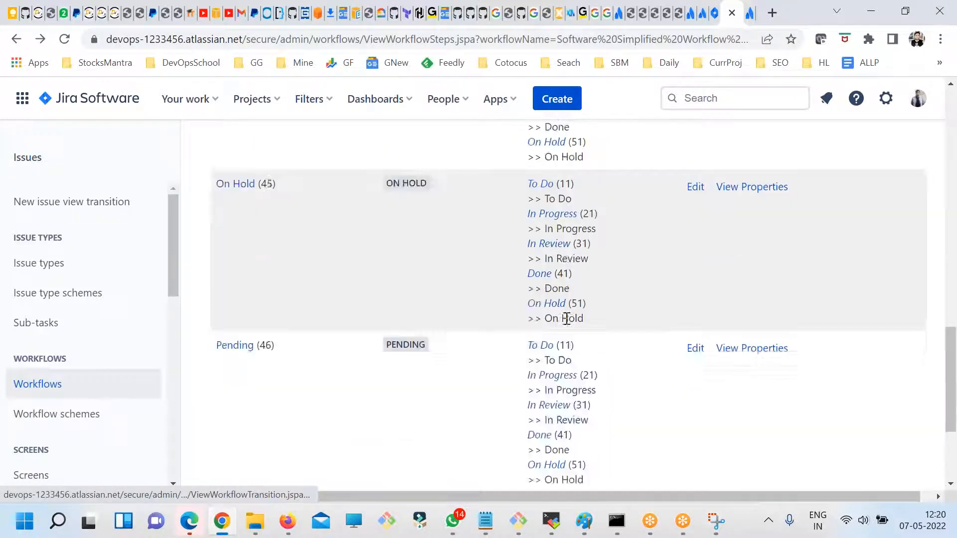
- Examine the To Do transition's details and its target step, and open and cancel that step's edit form
scroll(501, 330, up, 6)
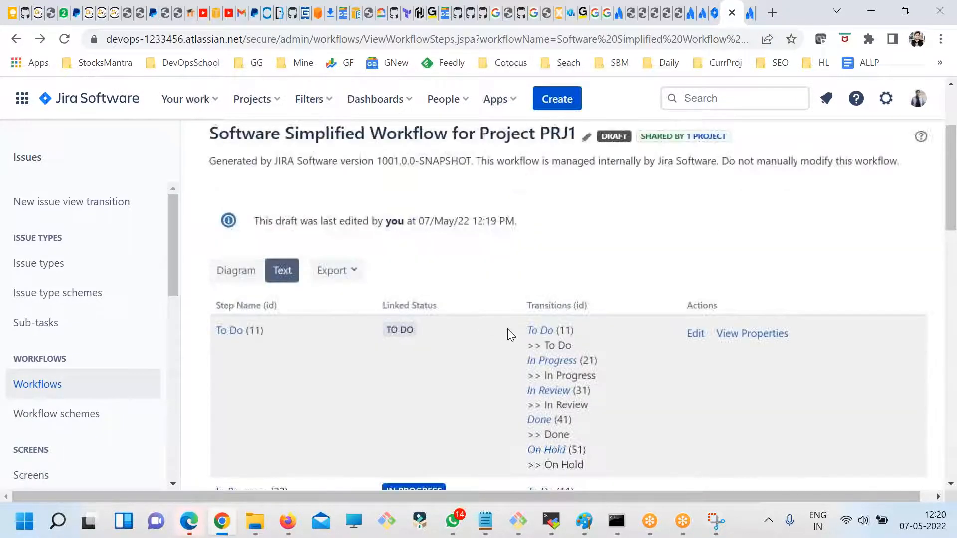
click(535, 332)
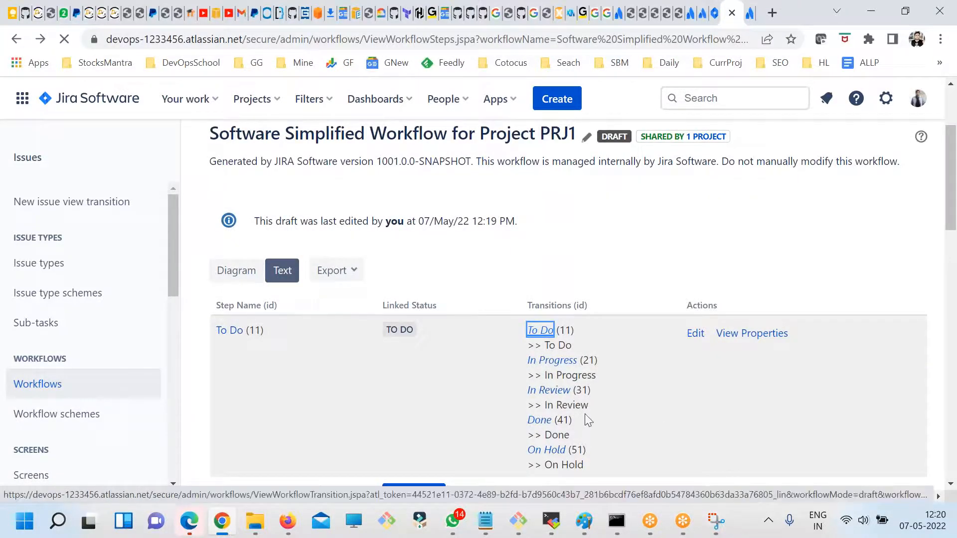
scroll(554, 399, down, 4)
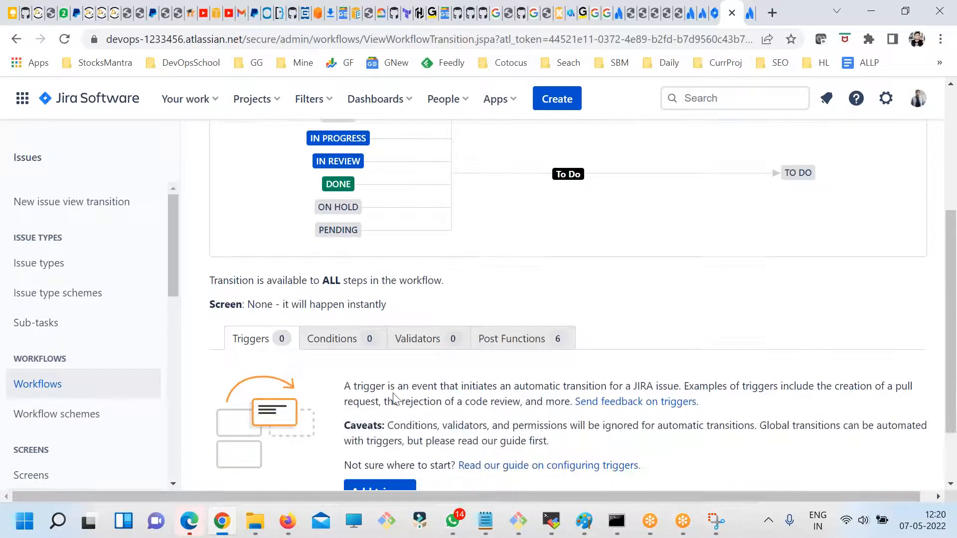
scroll(394, 397, up, 3)
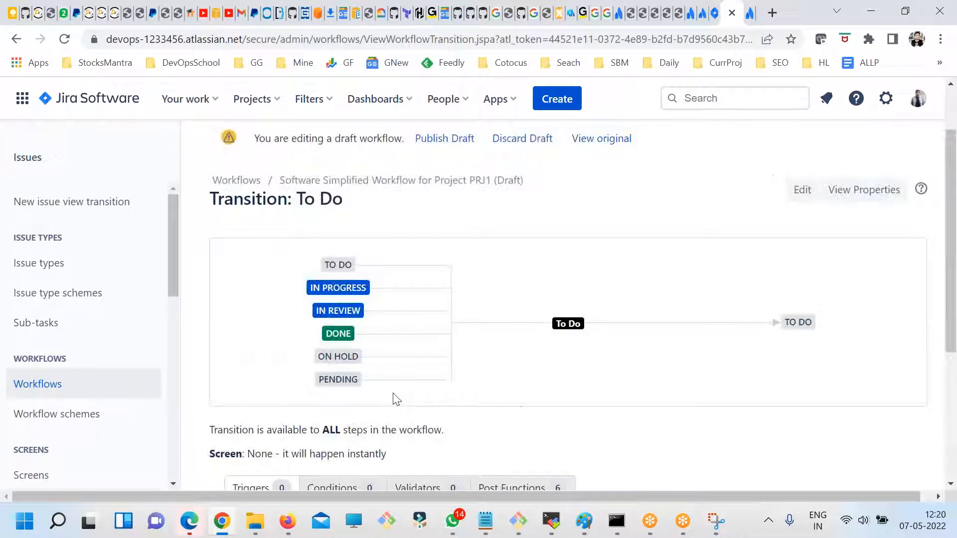
click(797, 322)
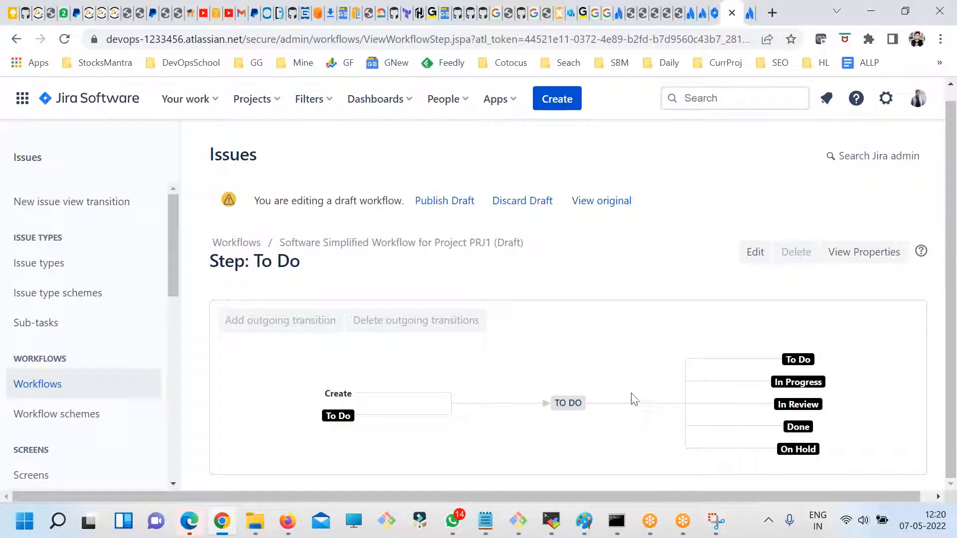
click(755, 252)
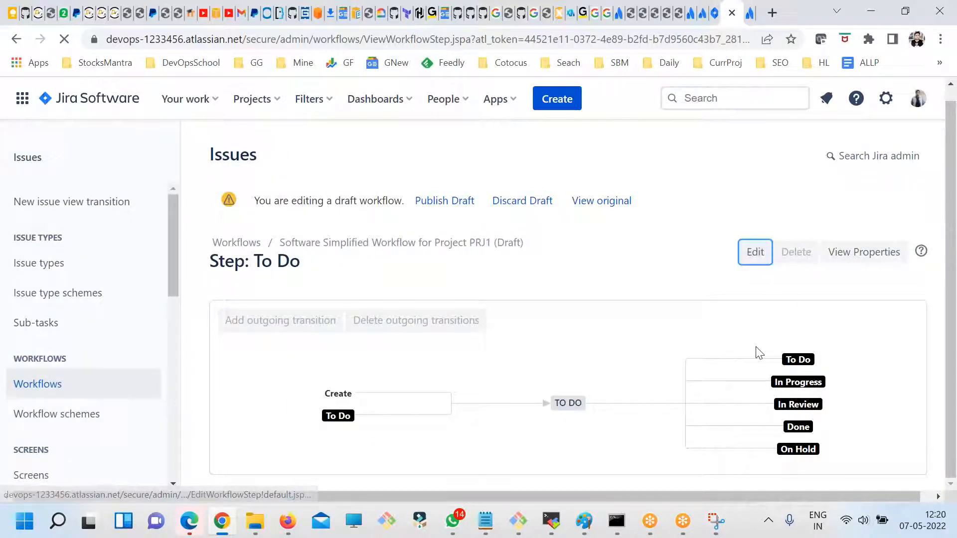
click(287, 414)
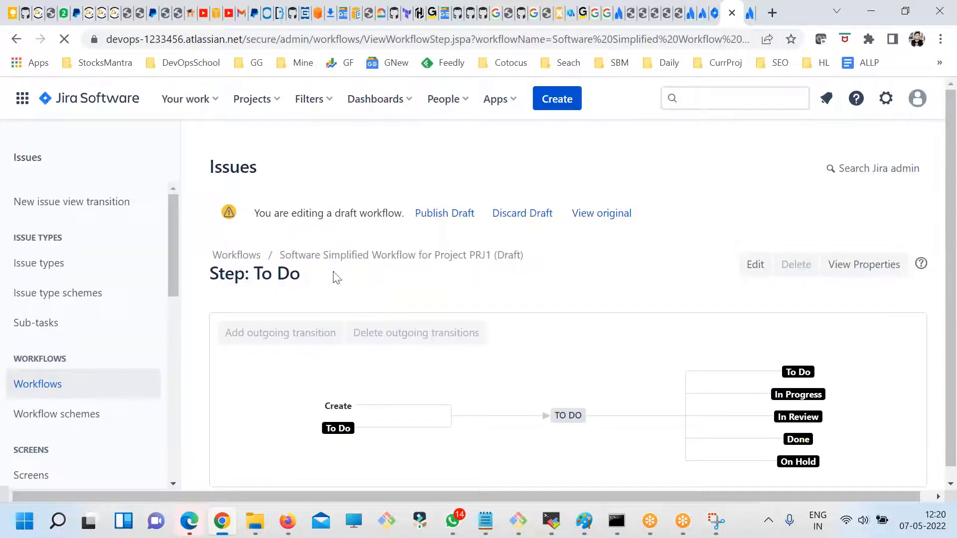
- Discard the draft of the PRJ1 workflow and confirm the removal
click(535, 213)
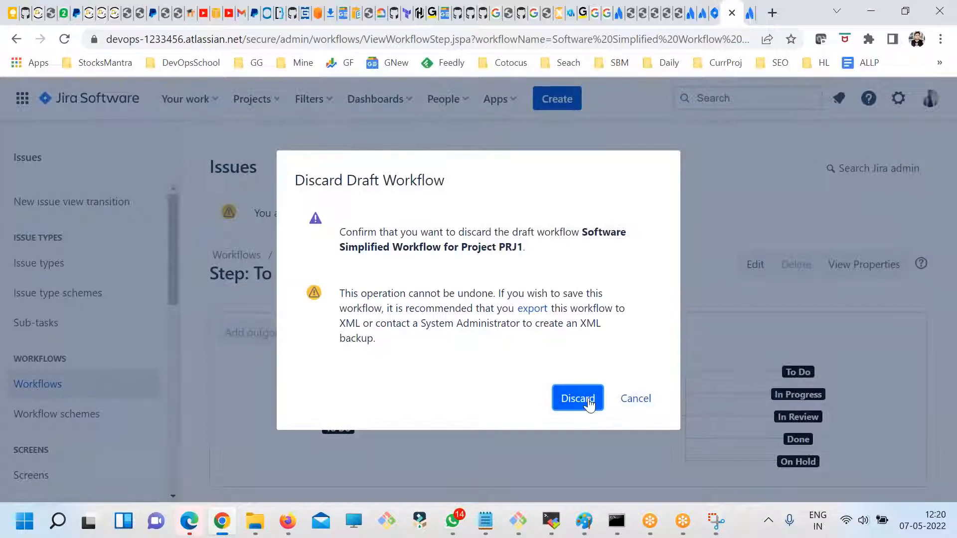
click(579, 399)
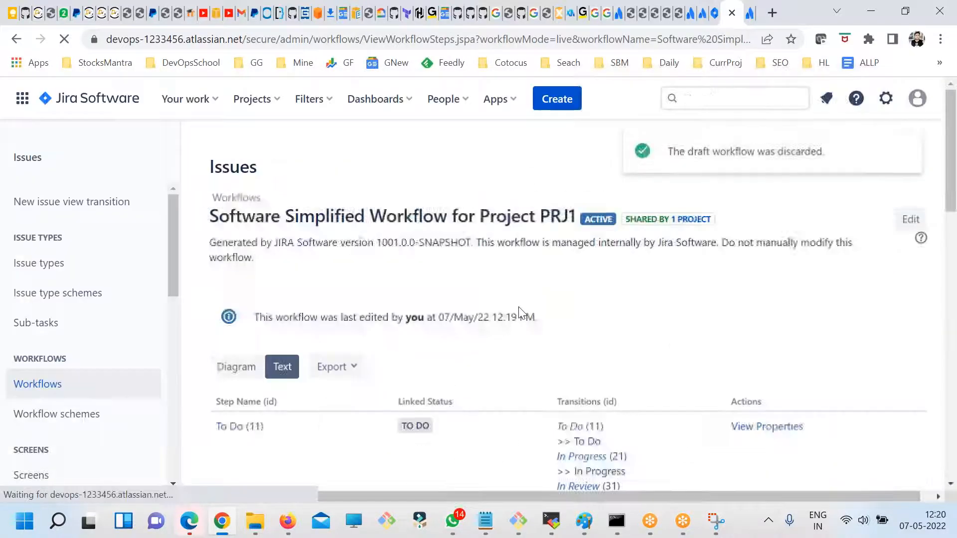
- Reopen the PRJ1 workflow for editing and show the draft as a diagram
scroll(479, 333, down, 3)
scroll(478, 333, up, 3)
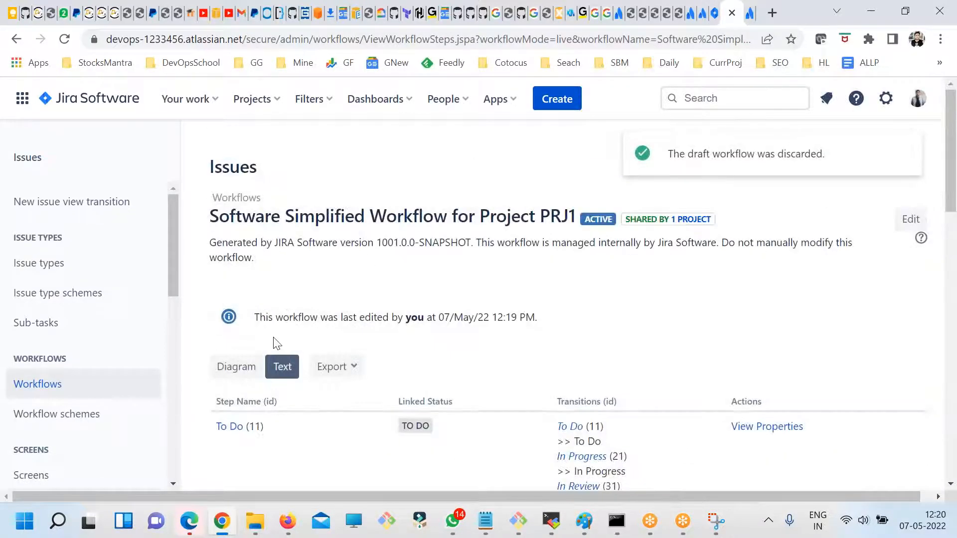
click(910, 219)
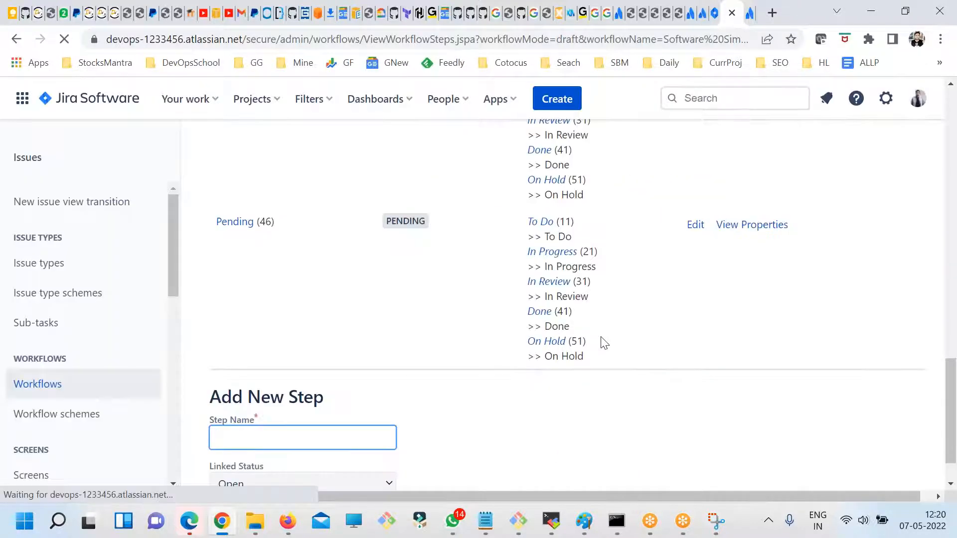
scroll(600, 341, up, 20)
click(234, 401)
scroll(656, 355, down, 5)
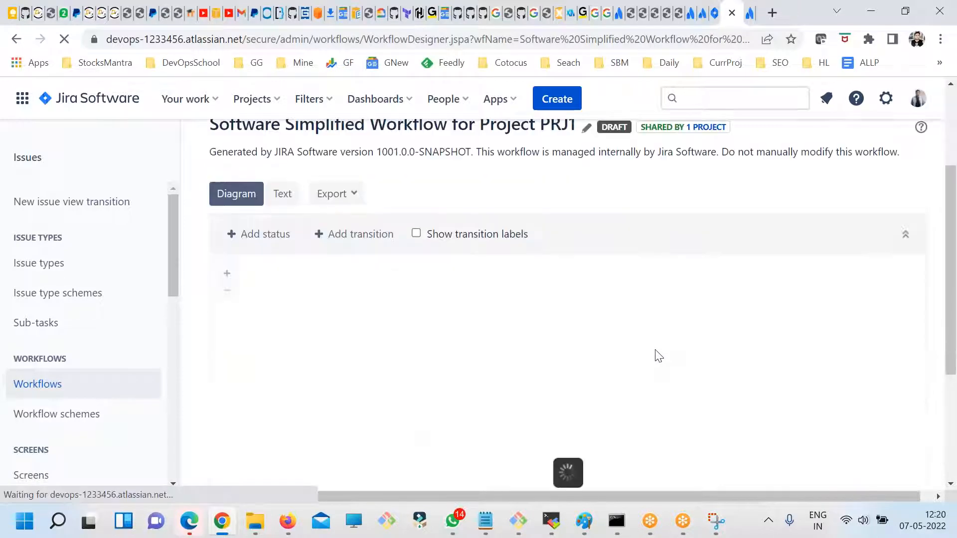
scroll(415, 347, up, 1)
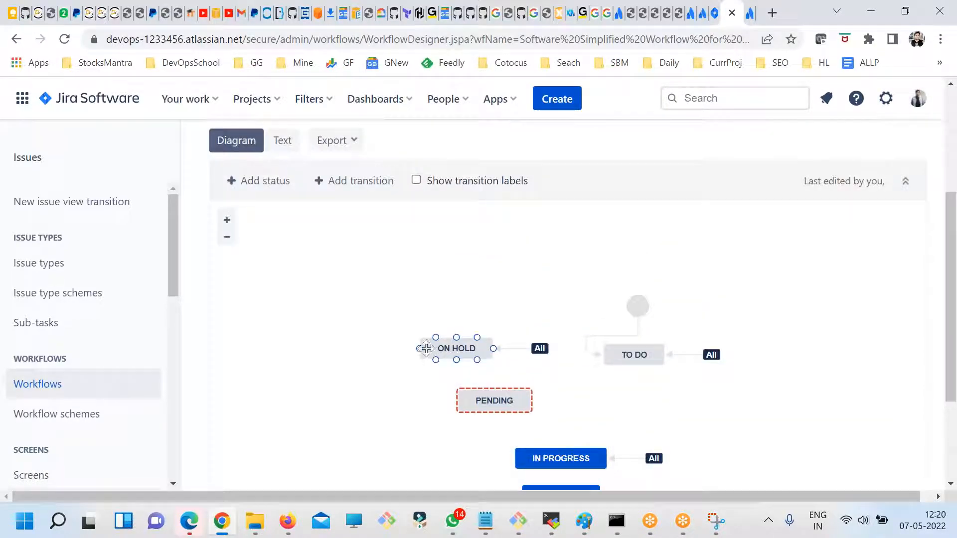
- Check the Pending status's details in the diagram and its properties page, and return to the workflow designer
click(521, 401)
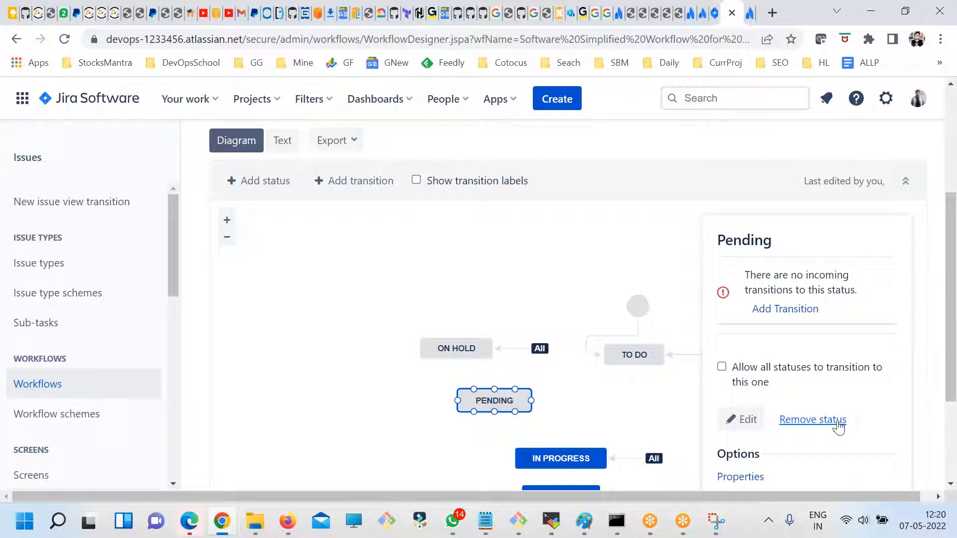
scroll(820, 400, down, 1)
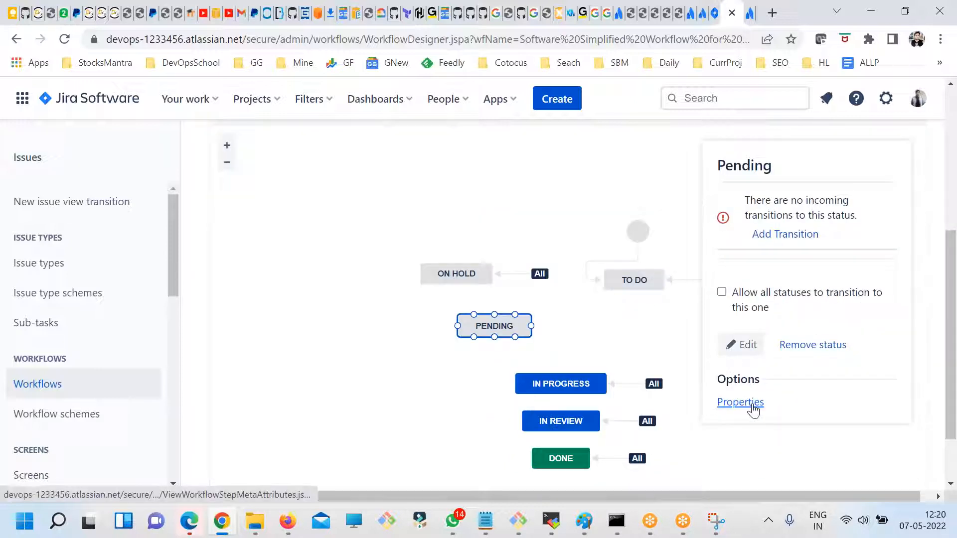
click(741, 402)
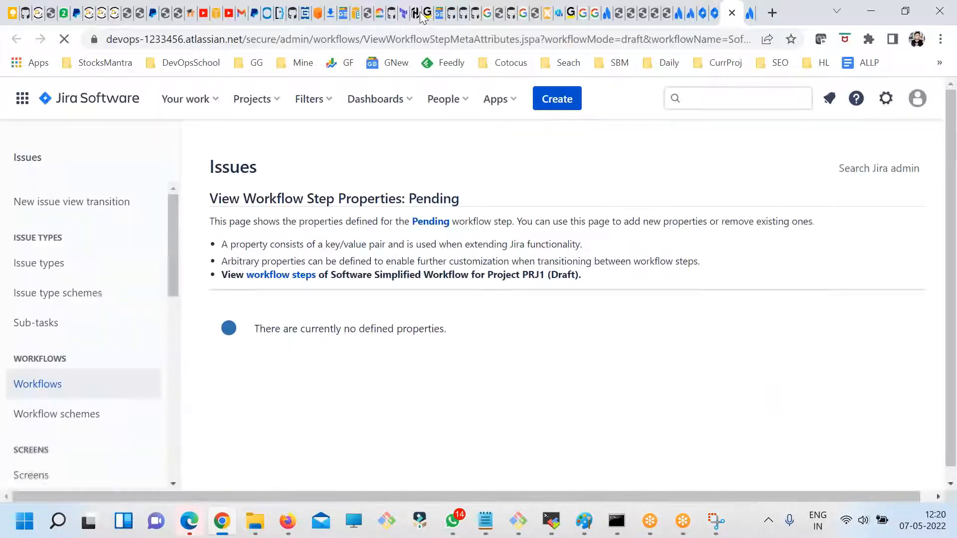
click(714, 15)
- Try to reuse an existing transition for going from To Do to Pending
click(758, 234)
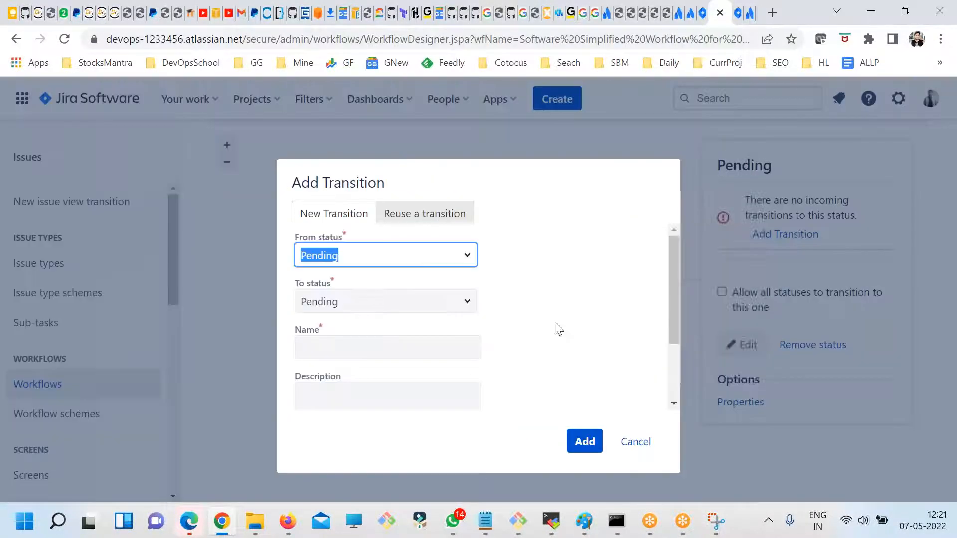
click(399, 220)
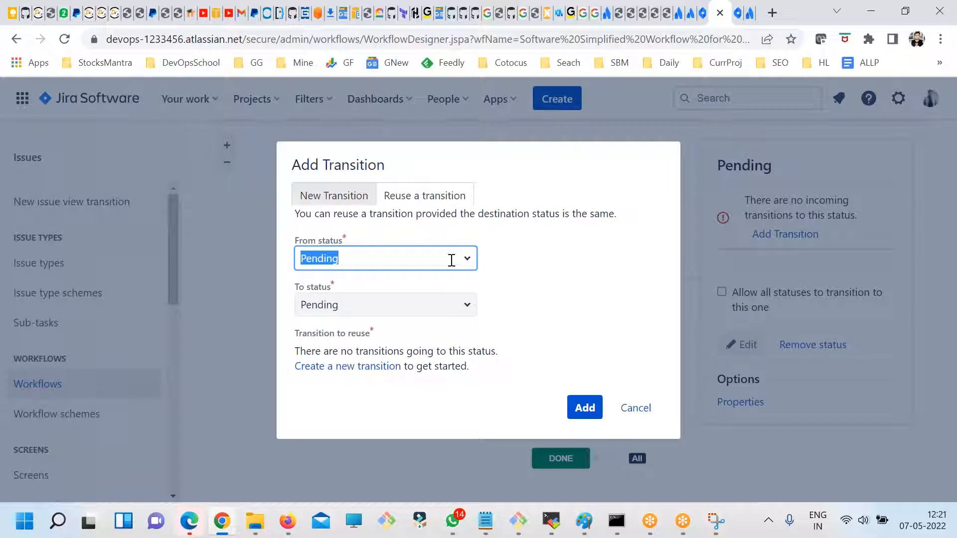
click(344, 198)
click(405, 196)
drag(357, 353, 382, 340)
click(464, 259)
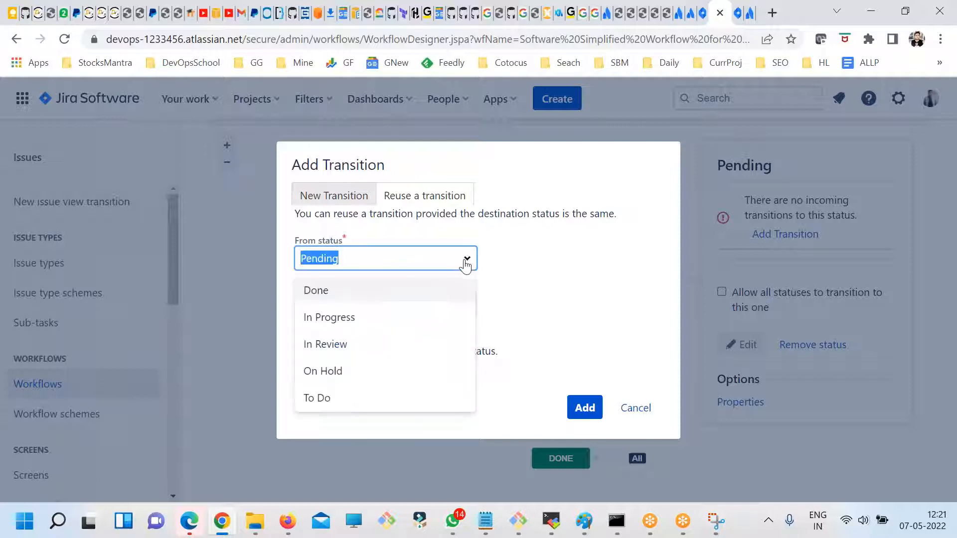
click(348, 398)
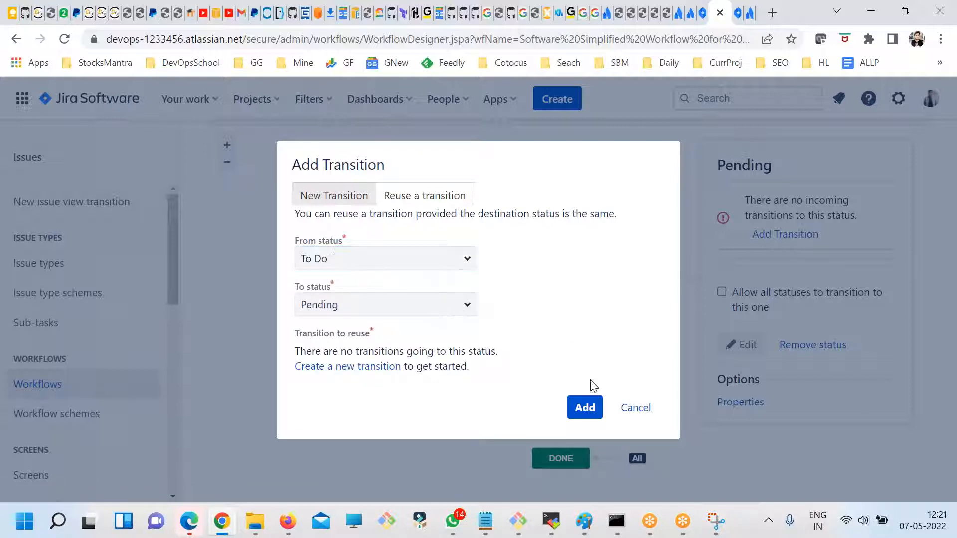
click(587, 409)
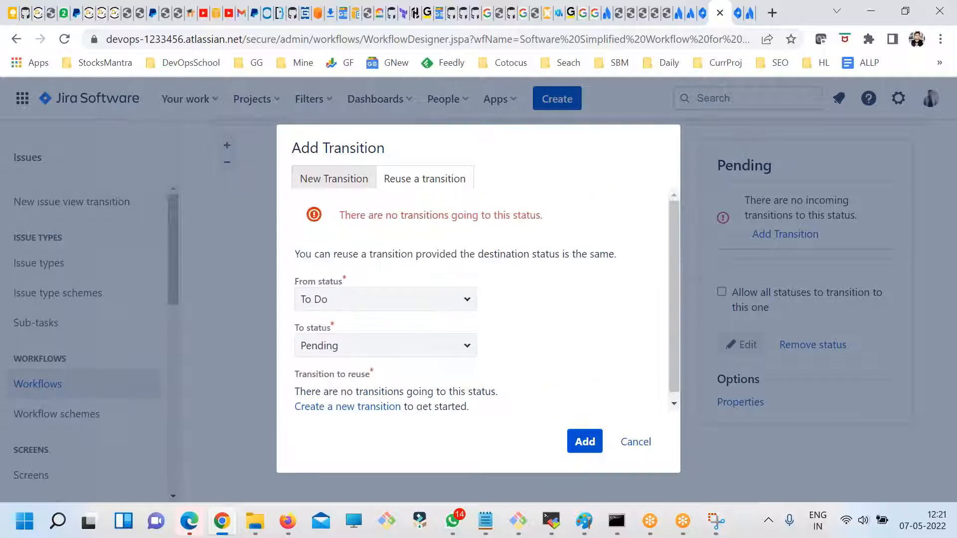
drag(406, 215, 512, 215)
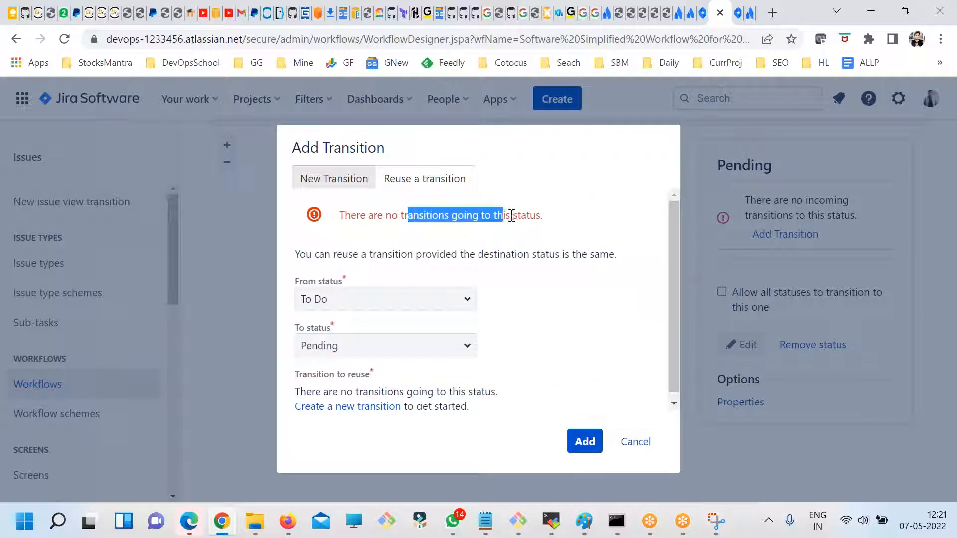
- Set up a new transition instead, with To Do as the source status and Pending as the target
click(338, 182)
click(460, 214)
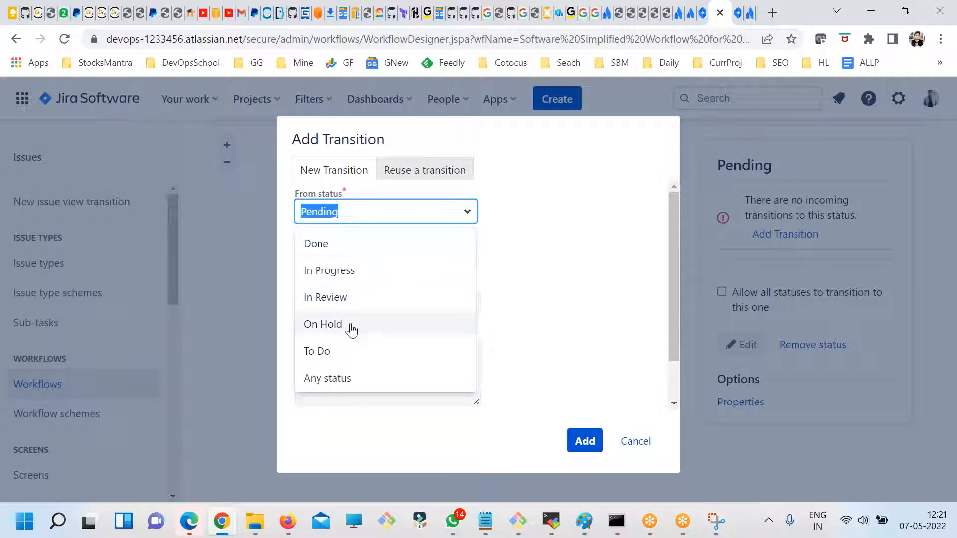
click(335, 349)
click(466, 259)
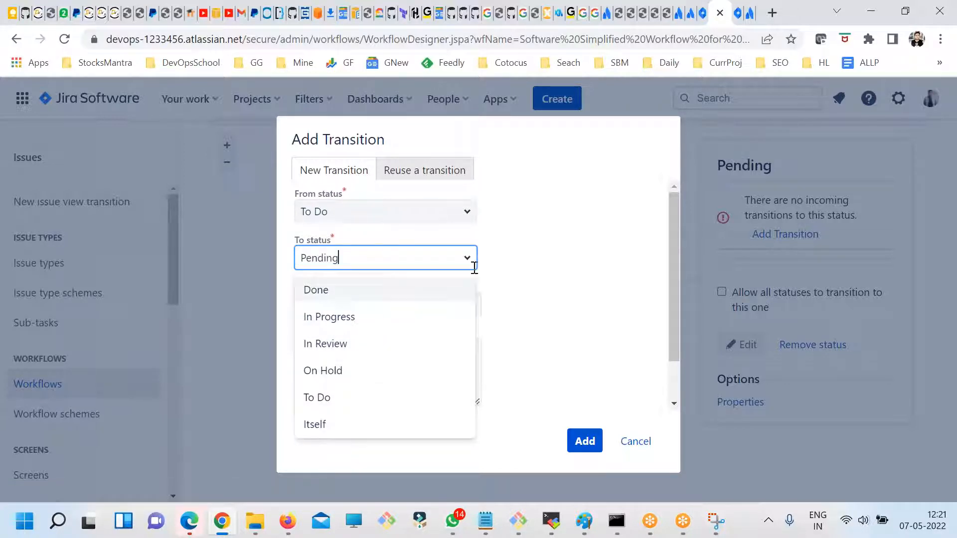
click(363, 350)
- Name the transition "dsadasad", describe it as "dsadsad", choose the PRJ1 Software Development default screen, and try to add it
click(338, 304)
text(dsadasad)
click(403, 357)
text(ds)
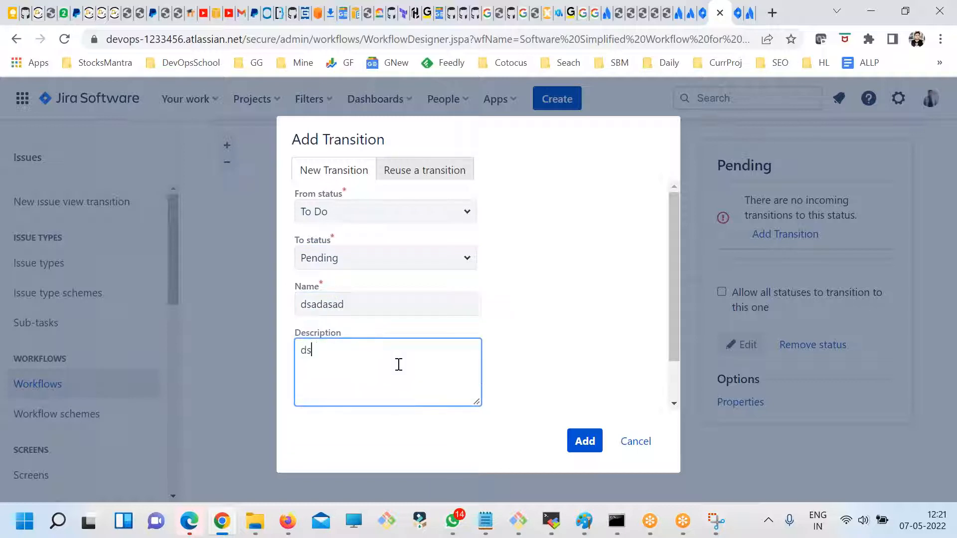
scroll(409, 369, down, 1)
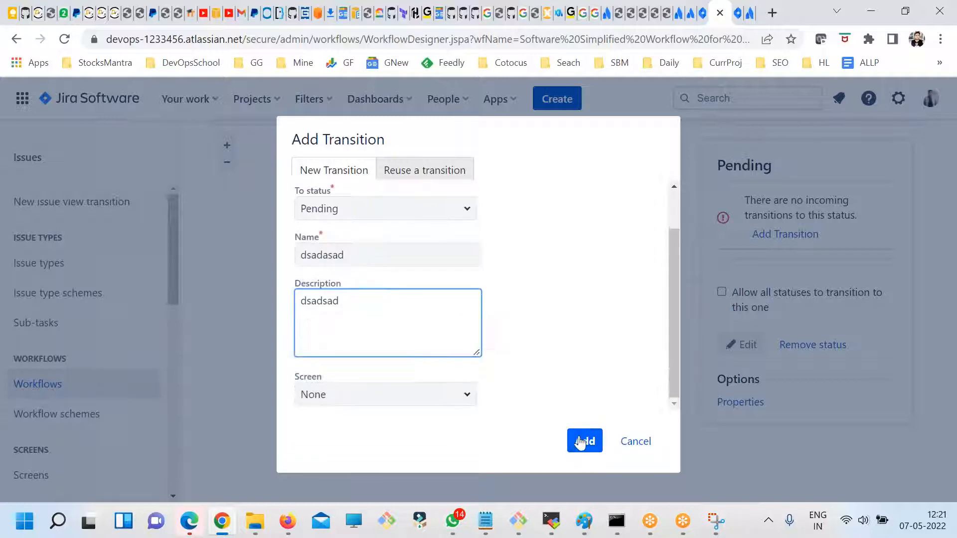
click(466, 405)
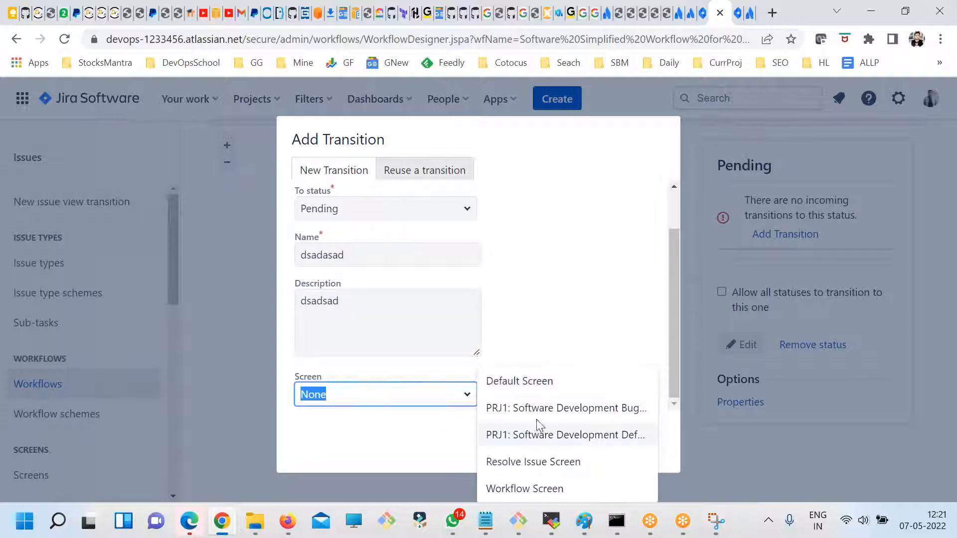
click(535, 443)
click(573, 443)
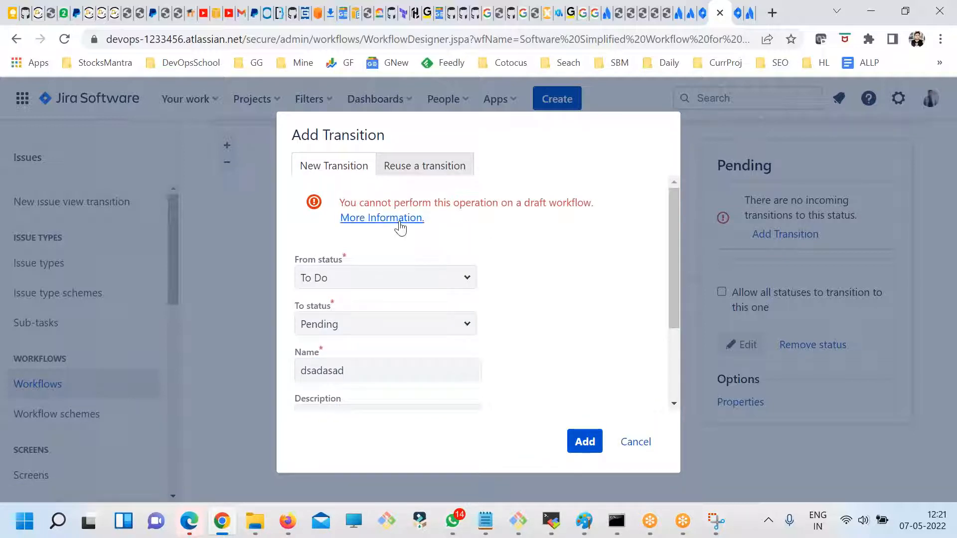
- Open the documentation linked from the draft workflow error in a separate page, and return to the Add Transition dialog
right_click(400, 227)
click(433, 237)
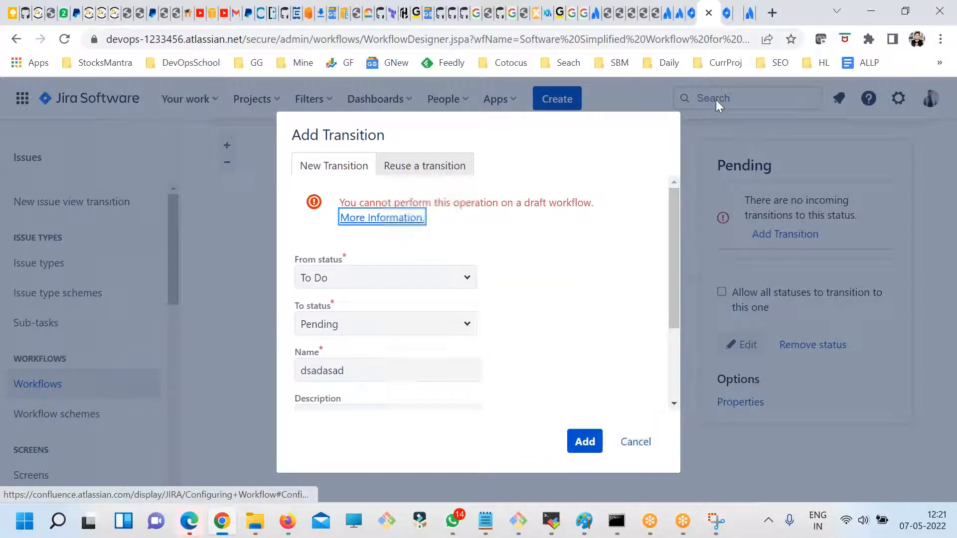
click(736, 18)
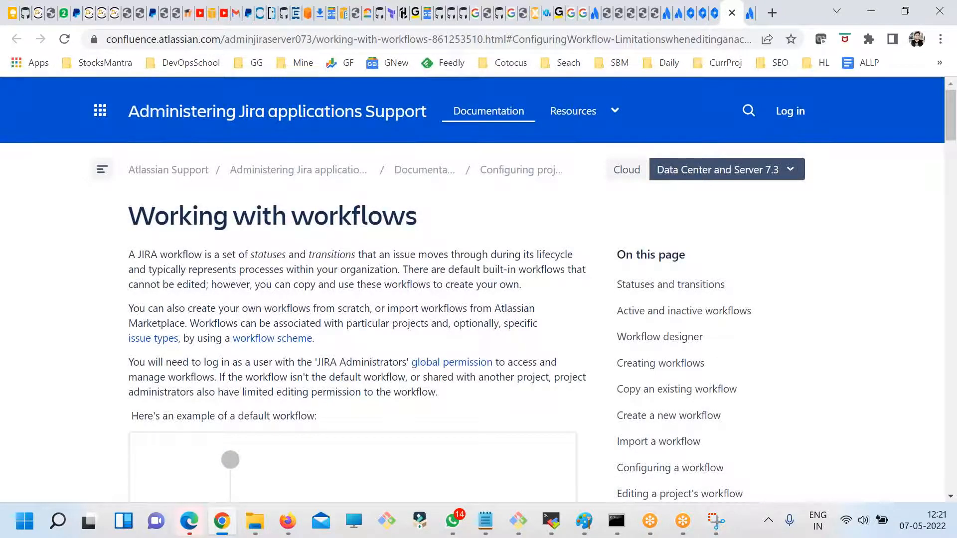
click(702, 15)
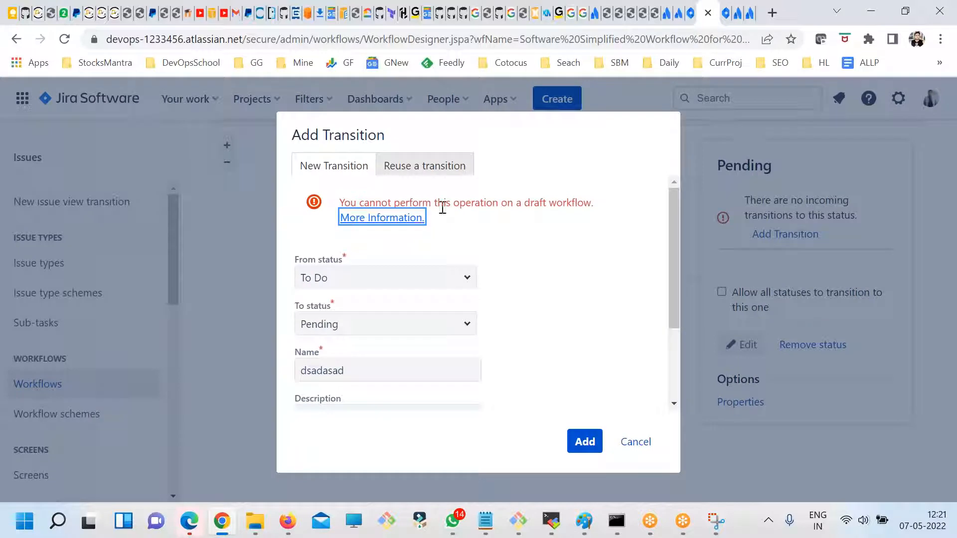
- Search Google for the exact error text "You cannot perform this operation on a draft workflow."
drag(342, 198, 595, 197)
key(ctrl+c)
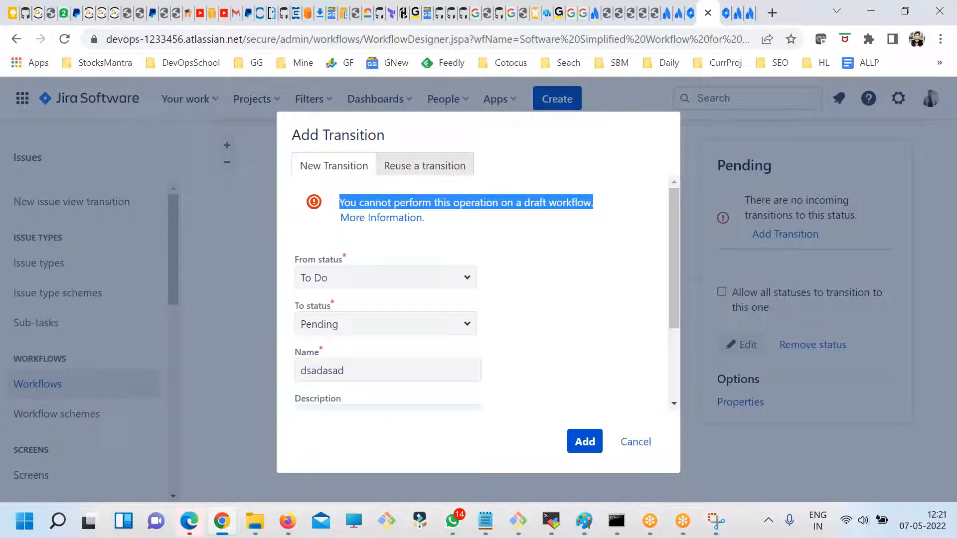
click(772, 13)
text(")
key(ctrl+v)
text(")
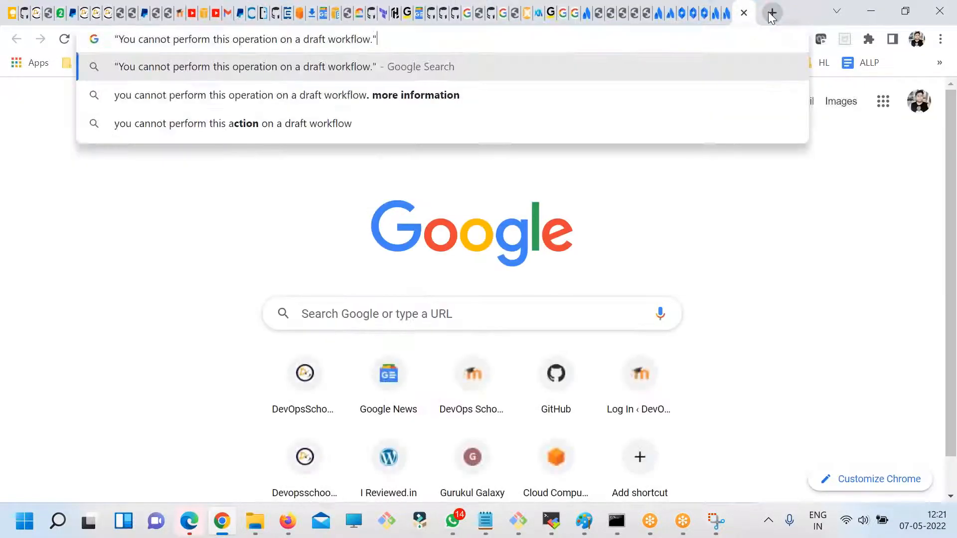
key(Return)
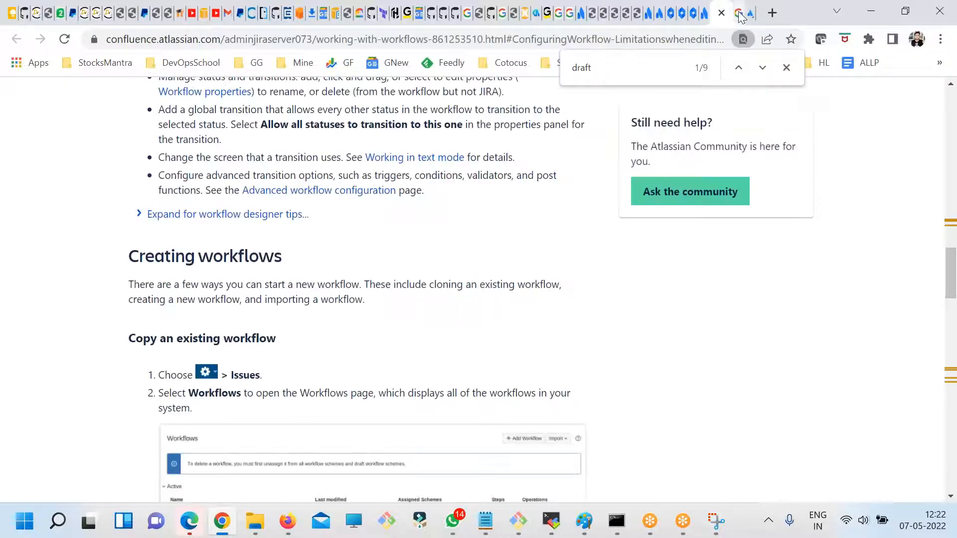
- From the search results, open the Atlassian Community article on editing a workflow that shows this draft error
click(740, 16)
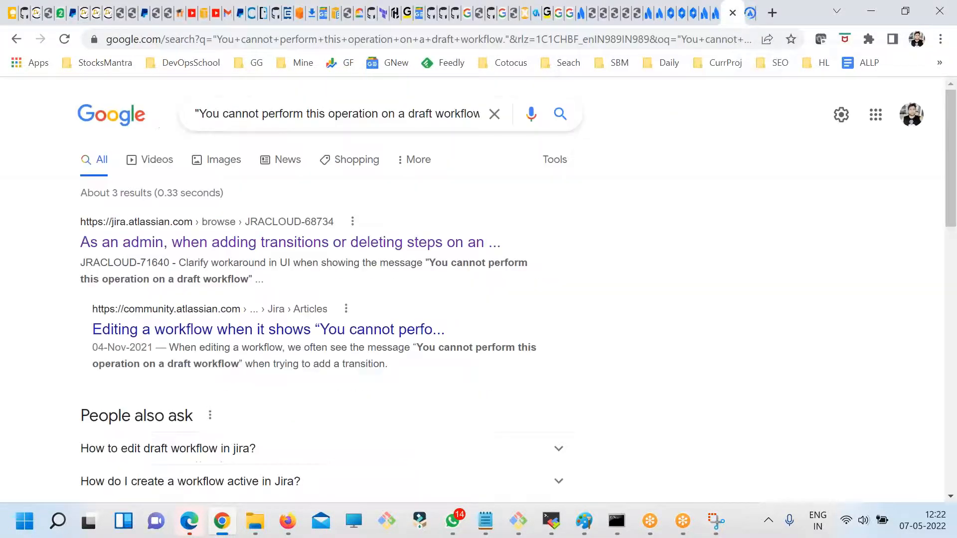
right_click(305, 330)
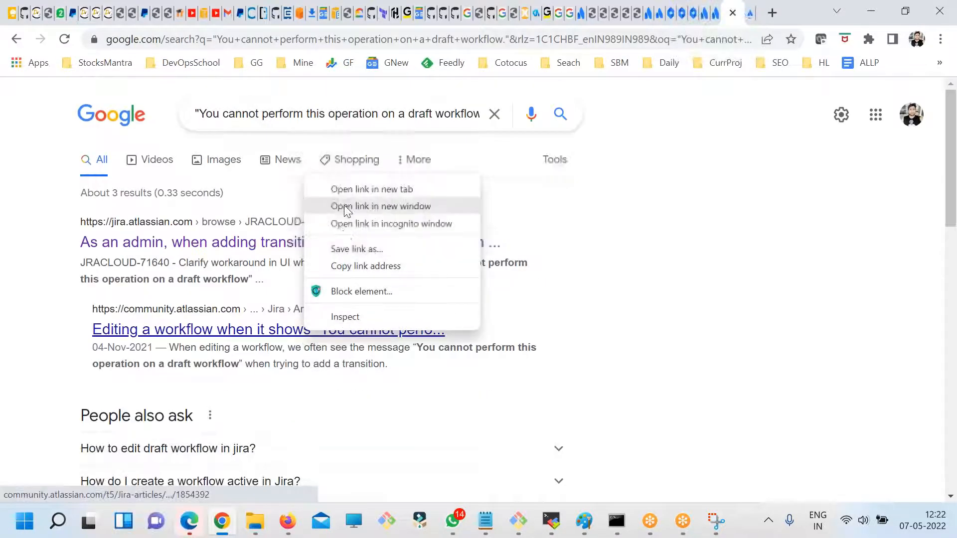
click(342, 185)
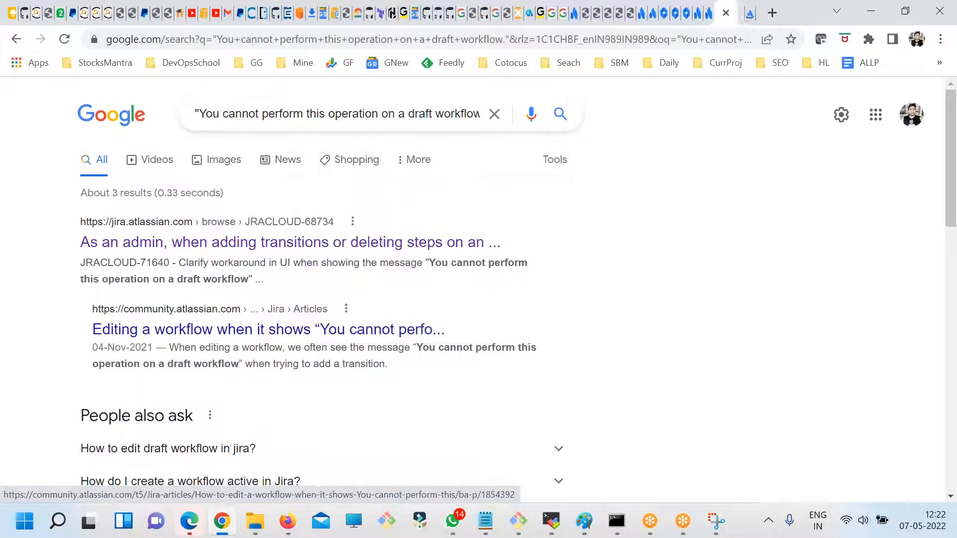
click(743, 14)
- Read the article's introduction on the cause of the draft workflow error, and dismiss the badge notification
scroll(495, 319, down, 12)
scroll(103, 279, up, 3)
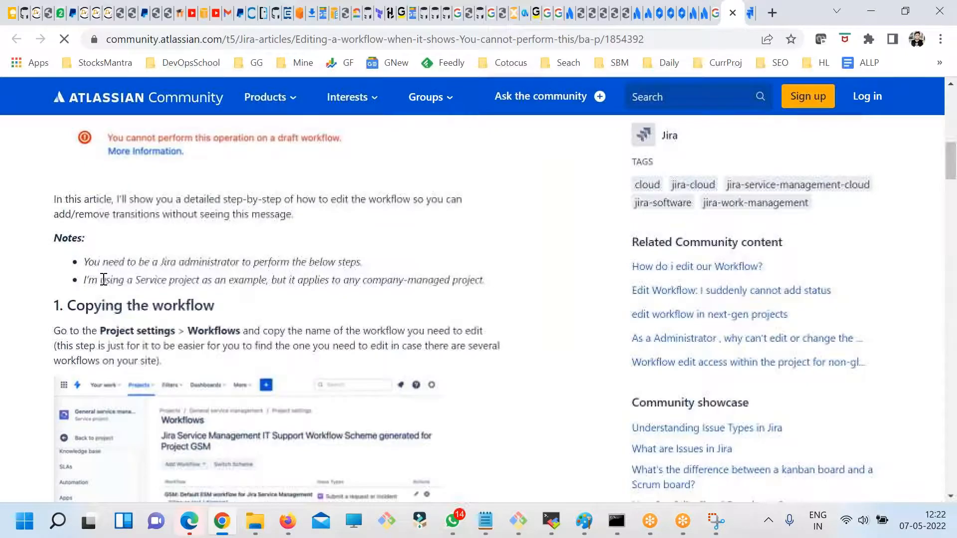
scroll(248, 329, up, 6)
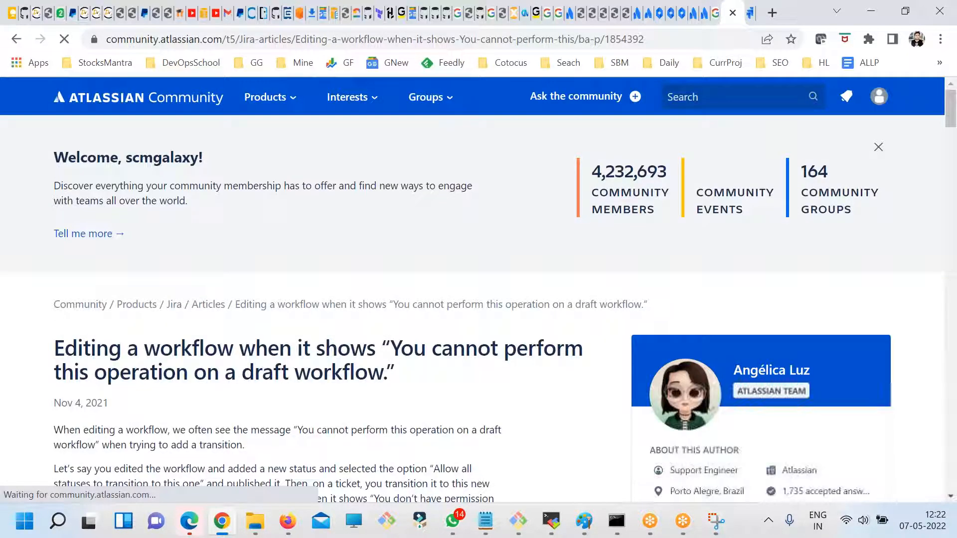
drag(121, 341, 324, 345)
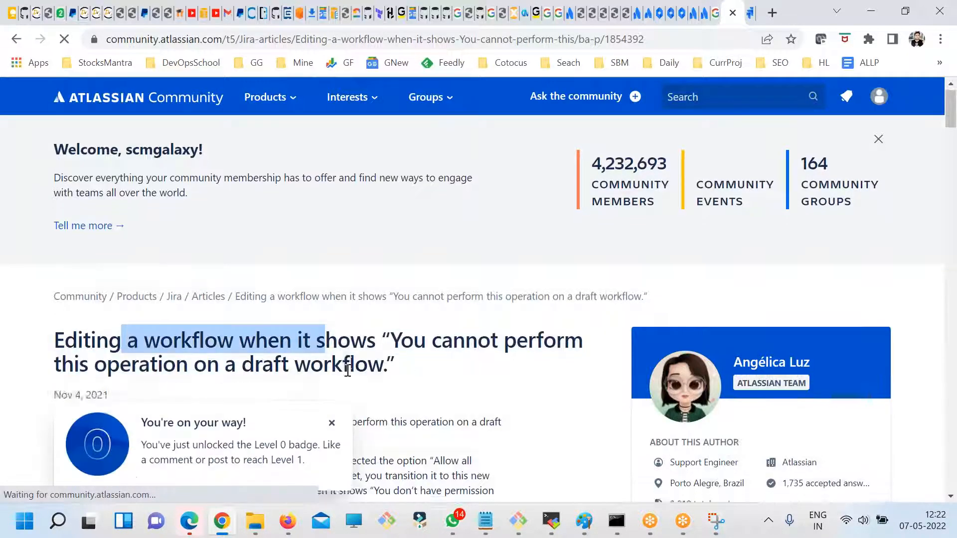
scroll(294, 385, down, 4)
click(331, 423)
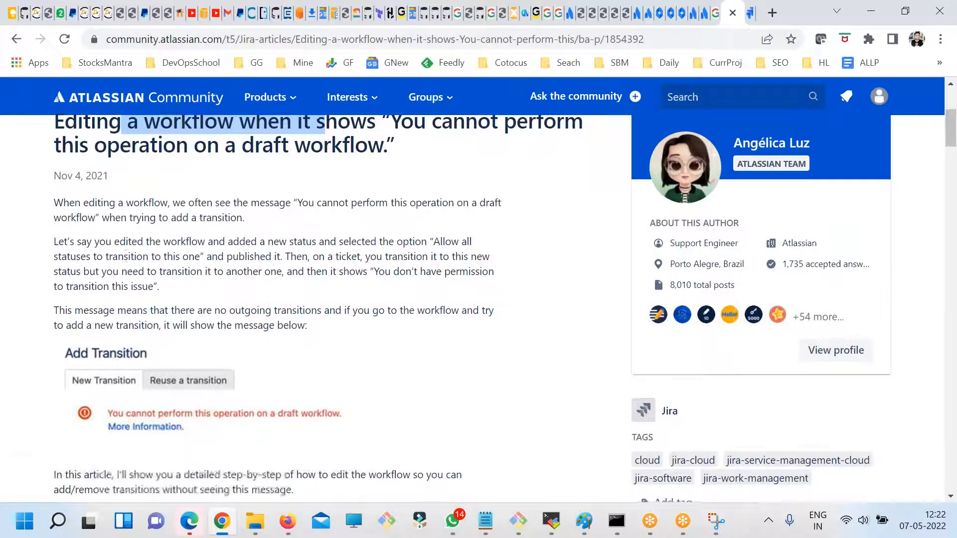
- Examine the article's instructions for copying the workflow and editing the inactive copy
scroll(247, 252, down, 6)
triple_click(286, 293)
scroll(283, 350, down, 7)
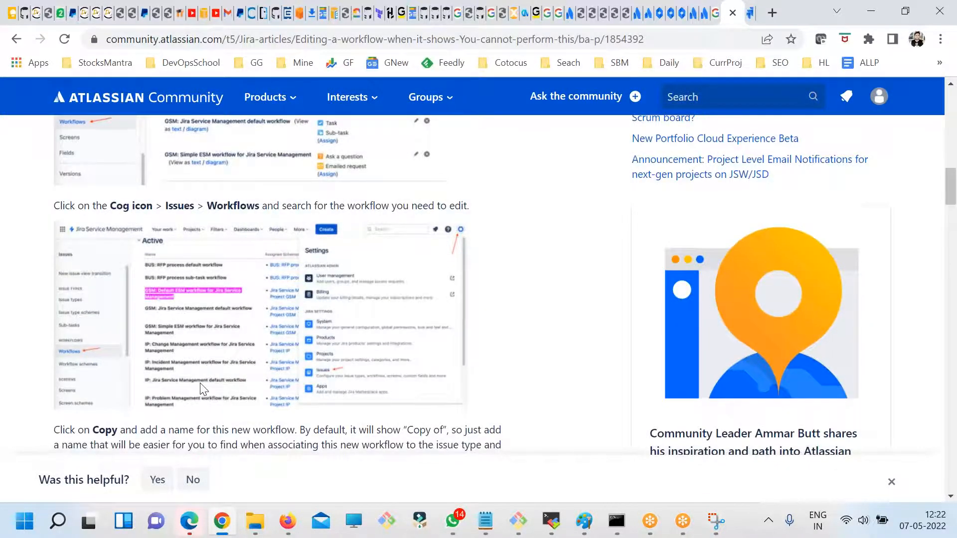
scroll(191, 357, down, 6)
drag(94, 350, 218, 357)
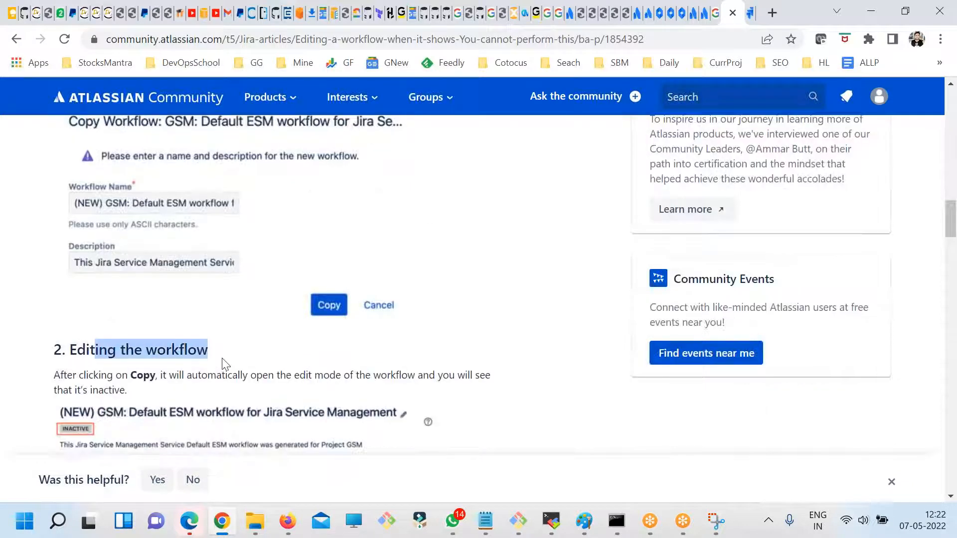
scroll(222, 360, down, 4)
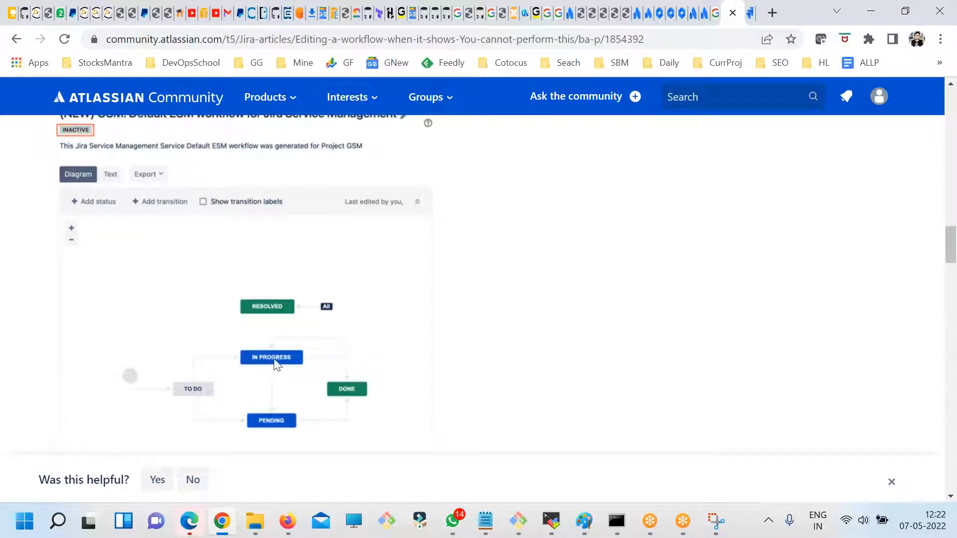
- Examine the article's sections on editing the inactive workflow copy and associating the new workflow with issue types
scroll(274, 364, down, 3)
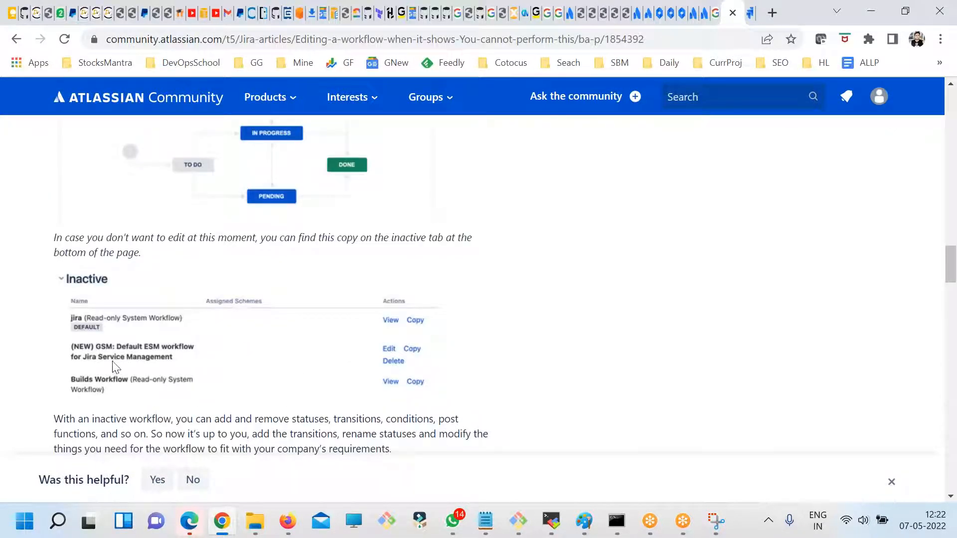
scroll(181, 402, down, 3)
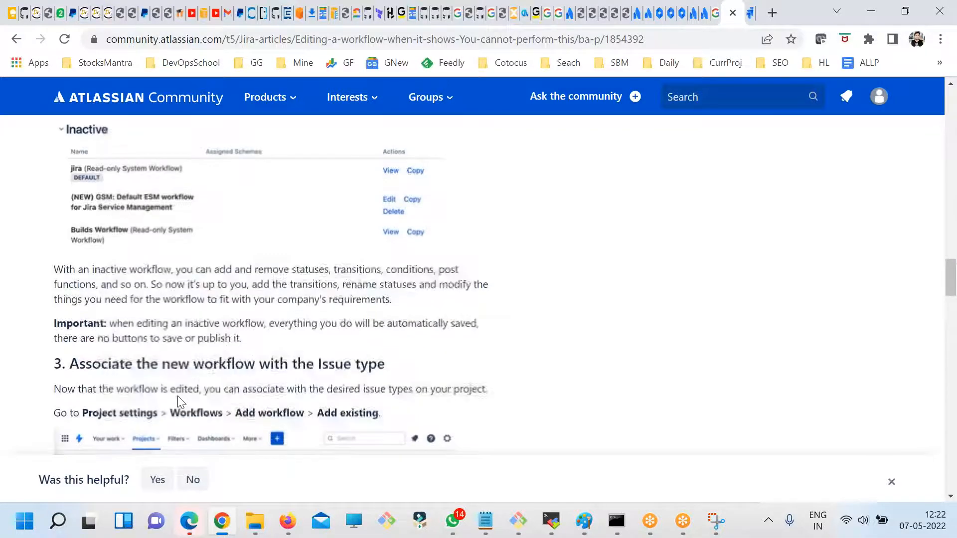
drag(114, 273, 174, 270)
scroll(228, 330, down, 4)
scroll(270, 366, down, 1)
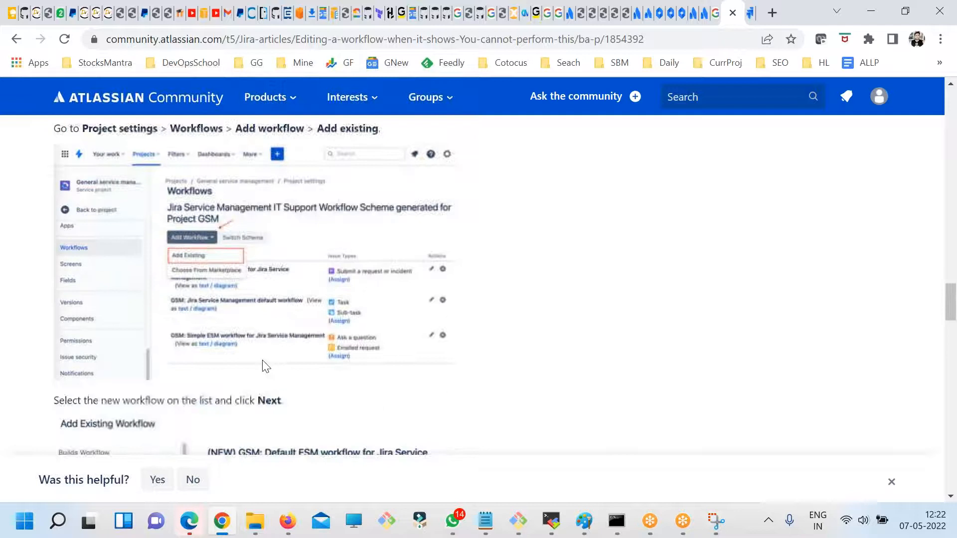
scroll(363, 359, down, 3)
scroll(386, 398, down, 1)
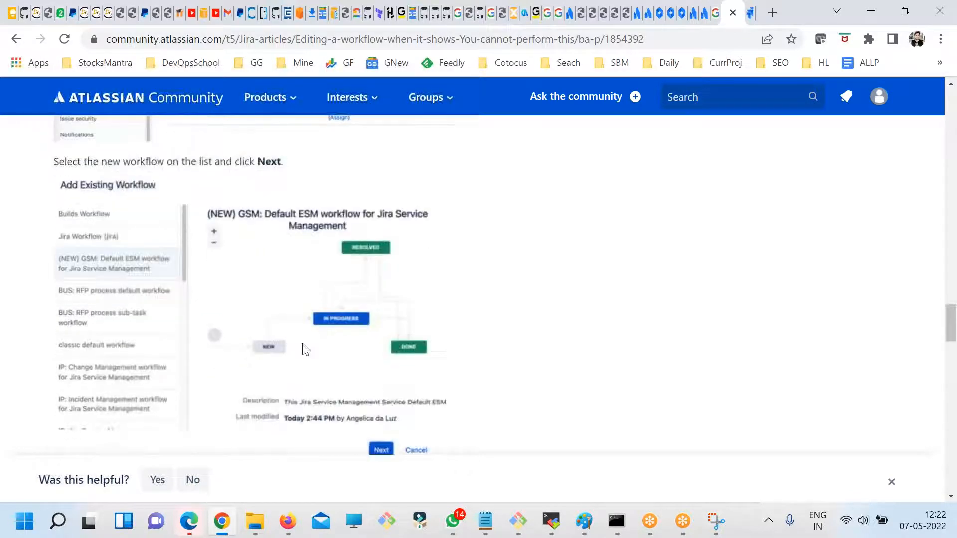
scroll(303, 347, up, 4)
scroll(259, 329, up, 15)
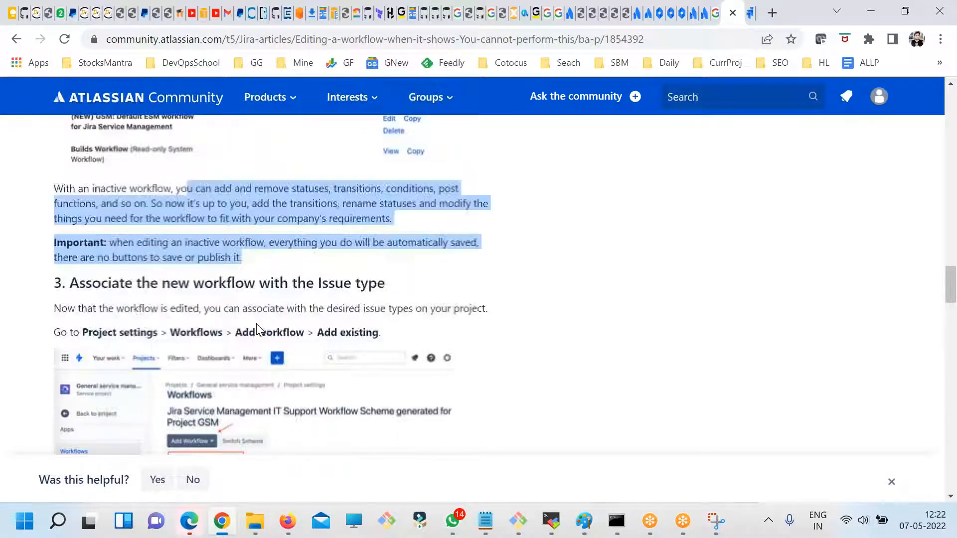
scroll(259, 329, up, 1)
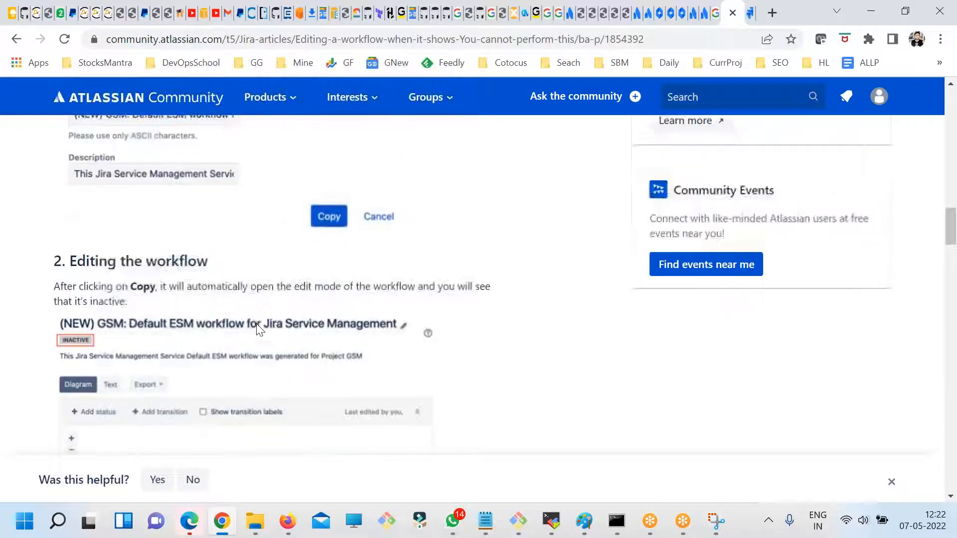
- Return to the PRJ1 workflow in Jira, closing the Working with workflows documentation page, and publish its draft
click(693, 14)
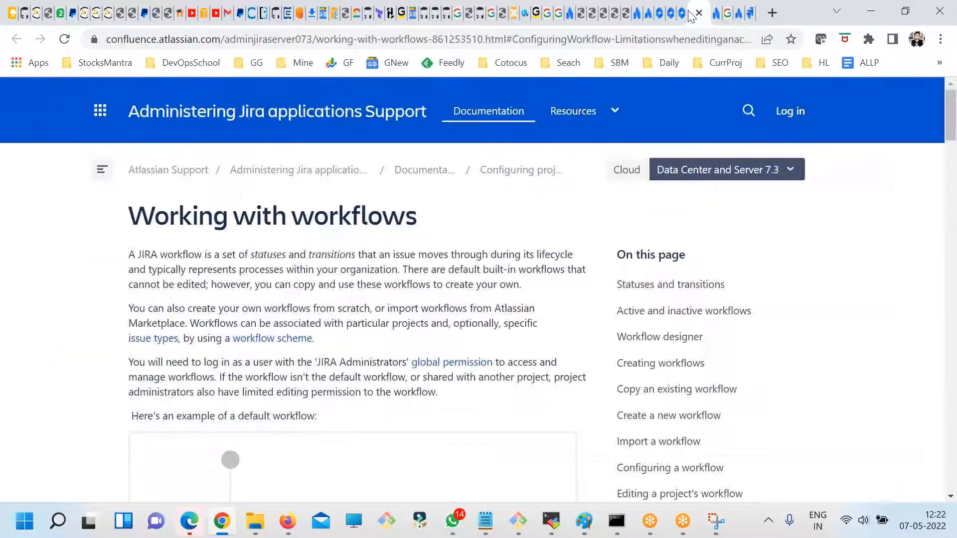
click(698, 13)
click(670, 13)
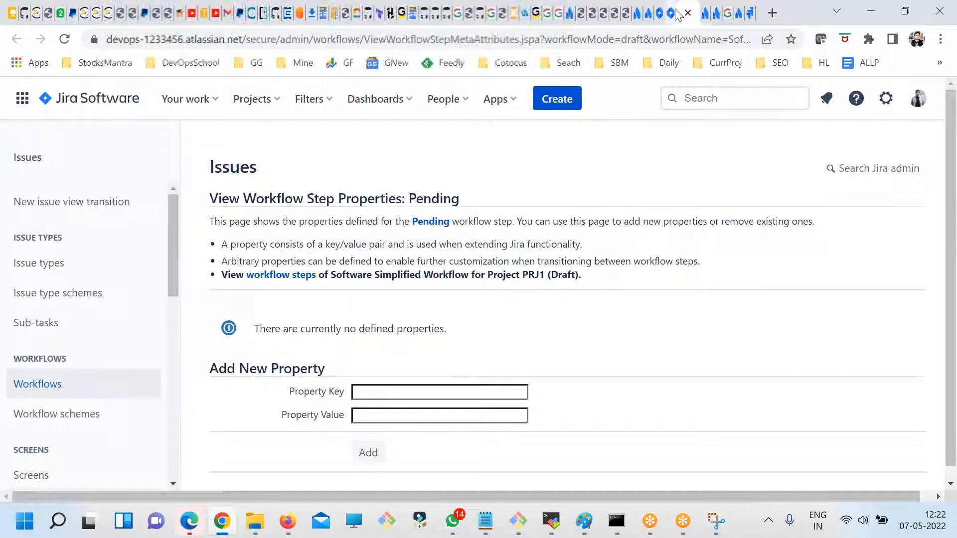
click(635, 441)
scroll(600, 311, up, 6)
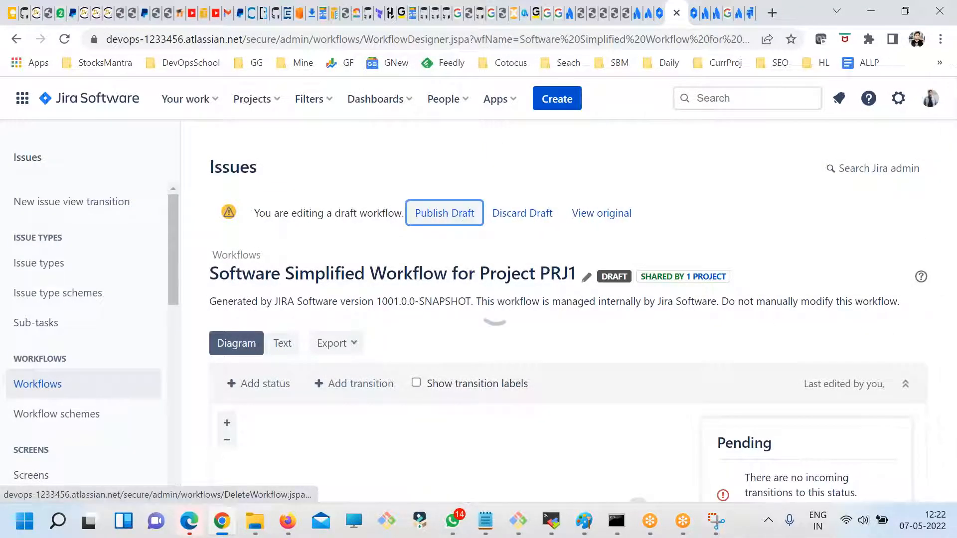
click(451, 213)
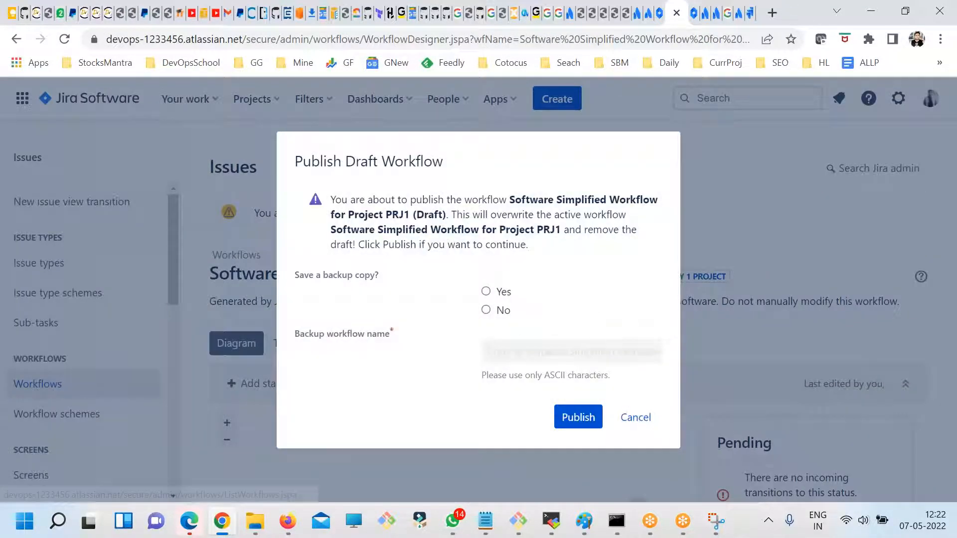
click(573, 424)
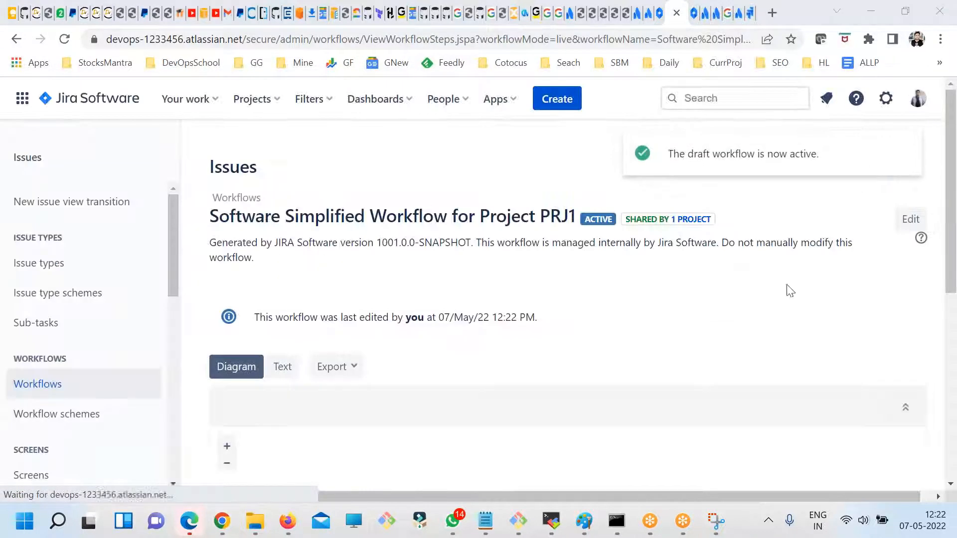
- Copy the active PRJ1 workflow, naming the copy with the administrator's first name followed by WF
click(53, 387)
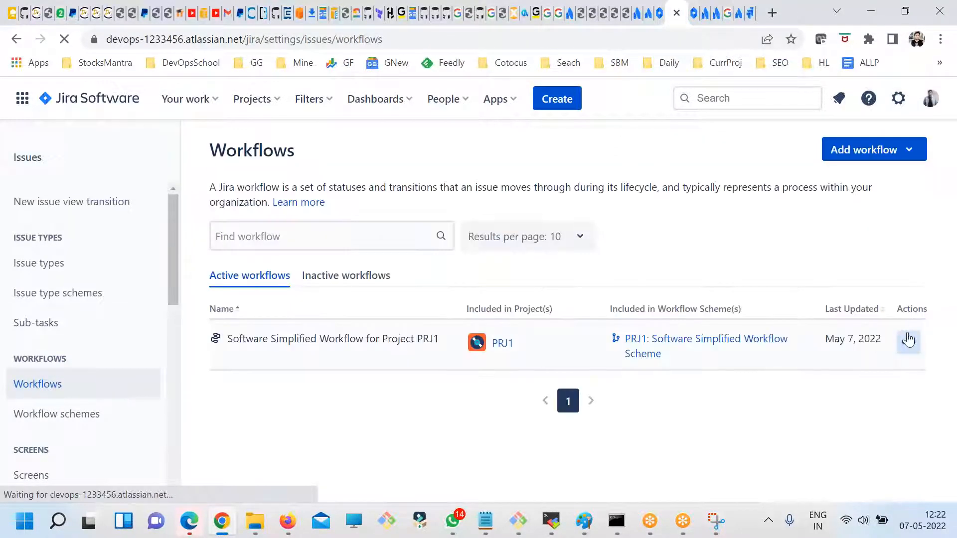
click(907, 342)
click(898, 423)
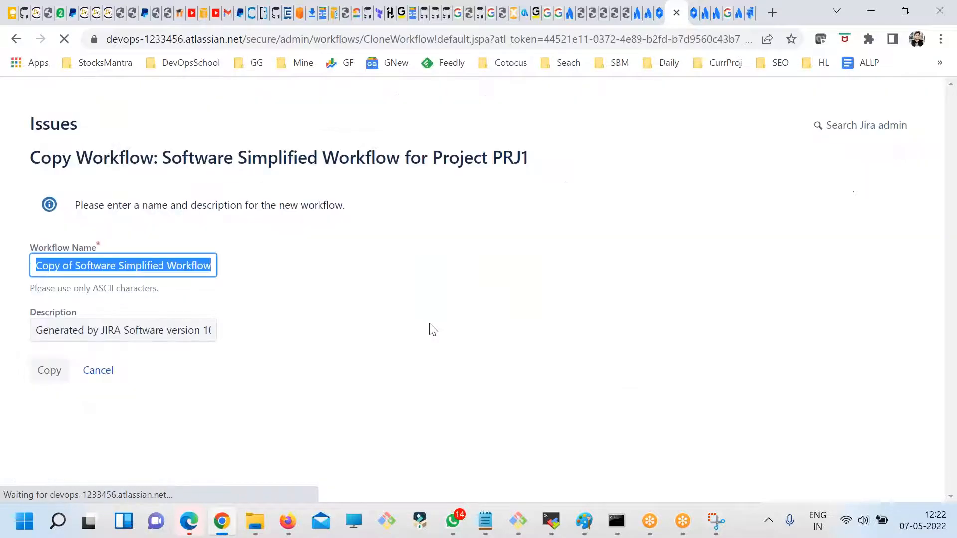
text(RajeshWF)
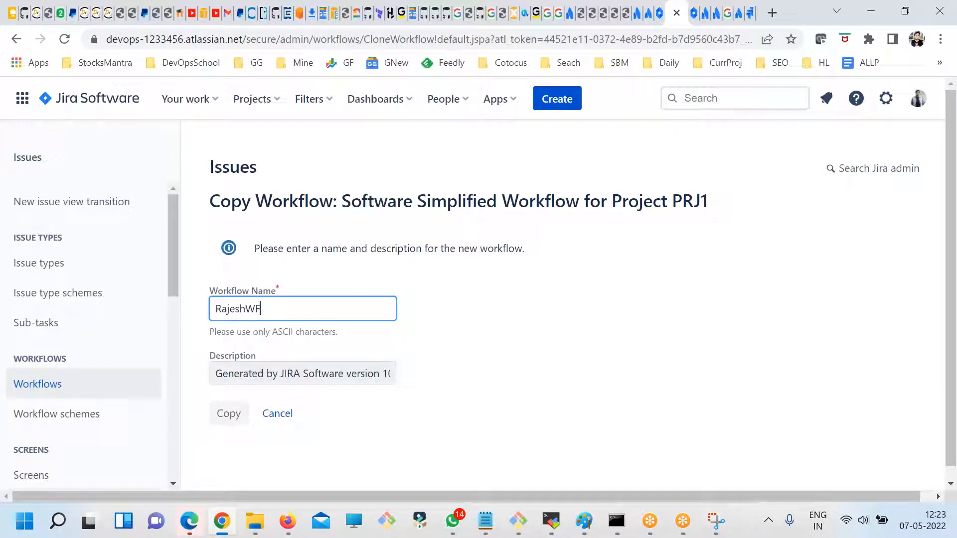
click(235, 413)
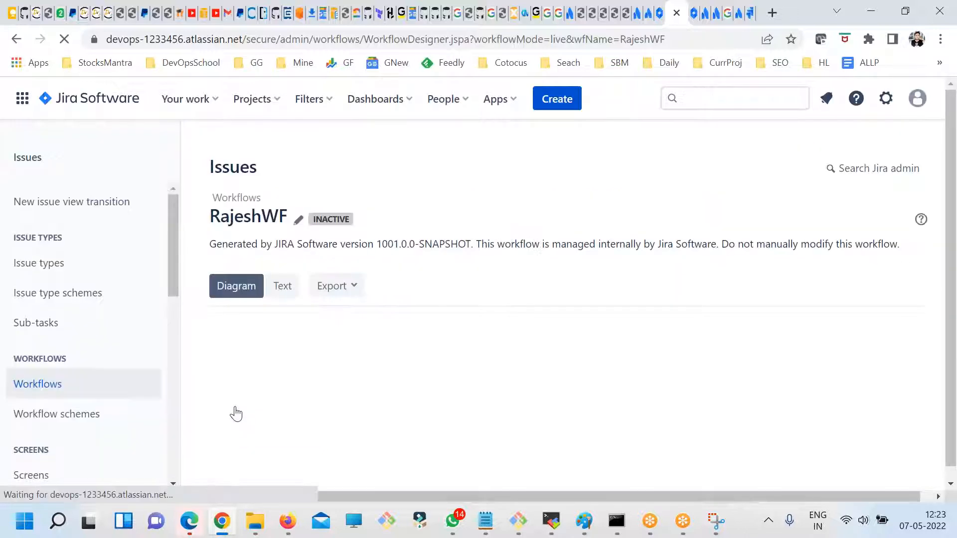
- Add a transition named sdad from To Do to Pending in the copied workflow
scroll(478, 353, down, 3)
click(504, 393)
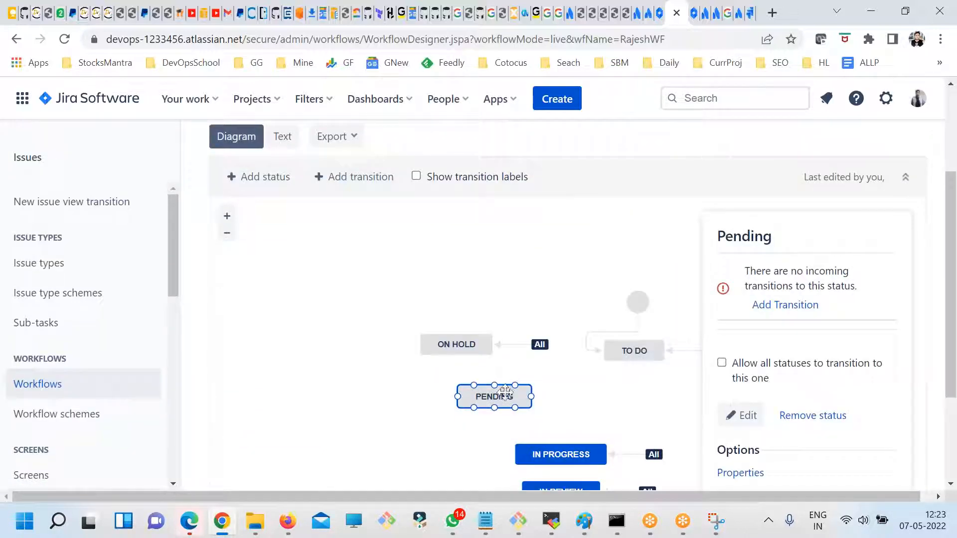
click(793, 305)
click(451, 255)
click(460, 257)
click(468, 261)
click(319, 393)
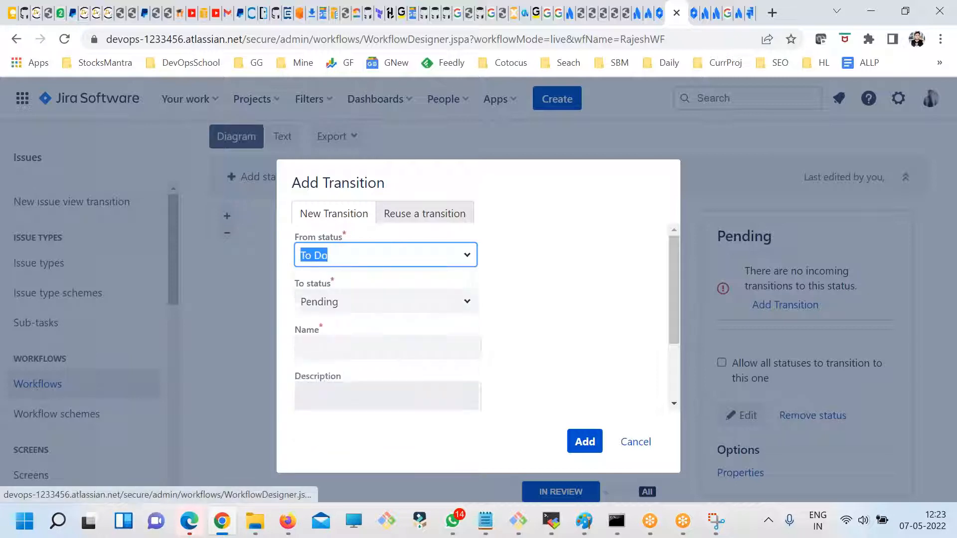
click(453, 307)
click(583, 442)
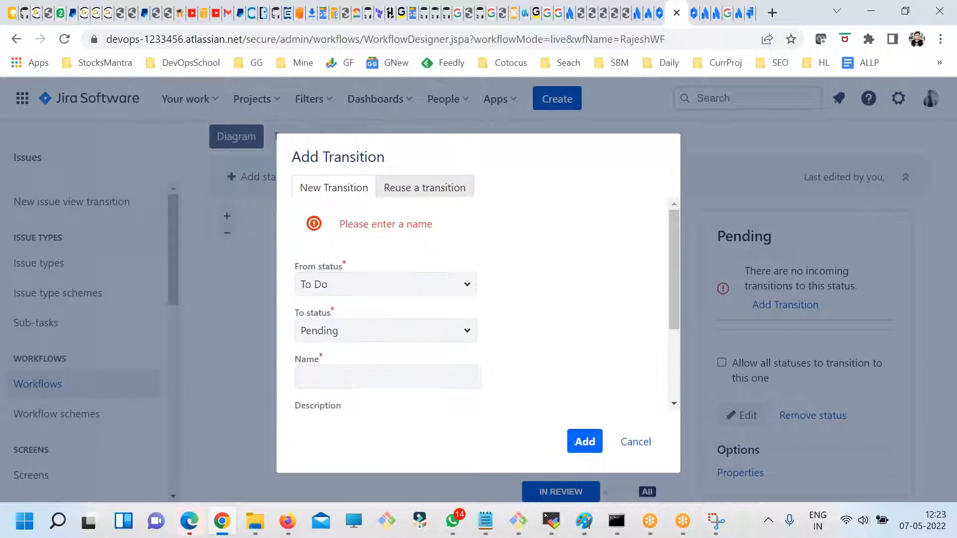
click(474, 387)
text(sd)
click(585, 443)
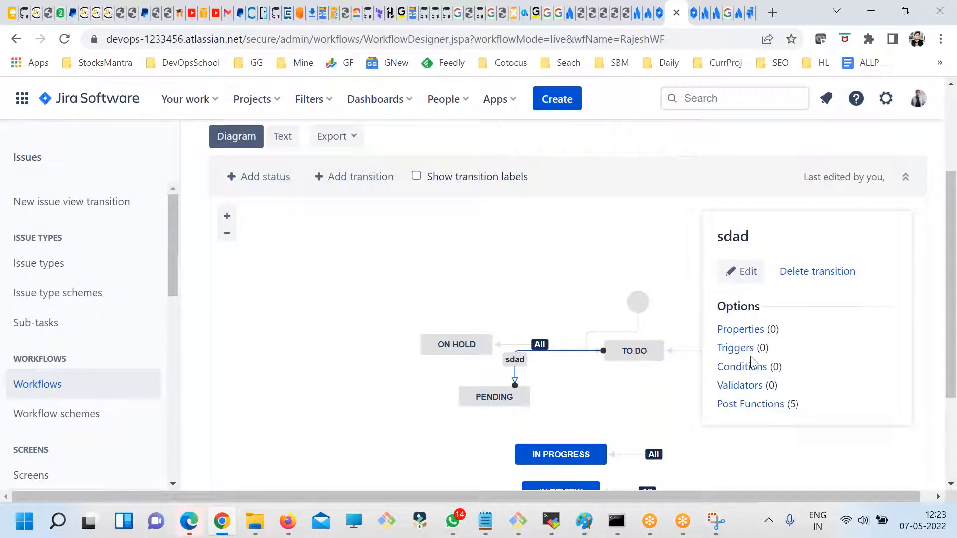
- Rearrange the workflow diagram, moving Pending down and to the left of In Progress and On Hold up above To Do
scroll(752, 366, down, 2)
scroll(756, 369, up, 5)
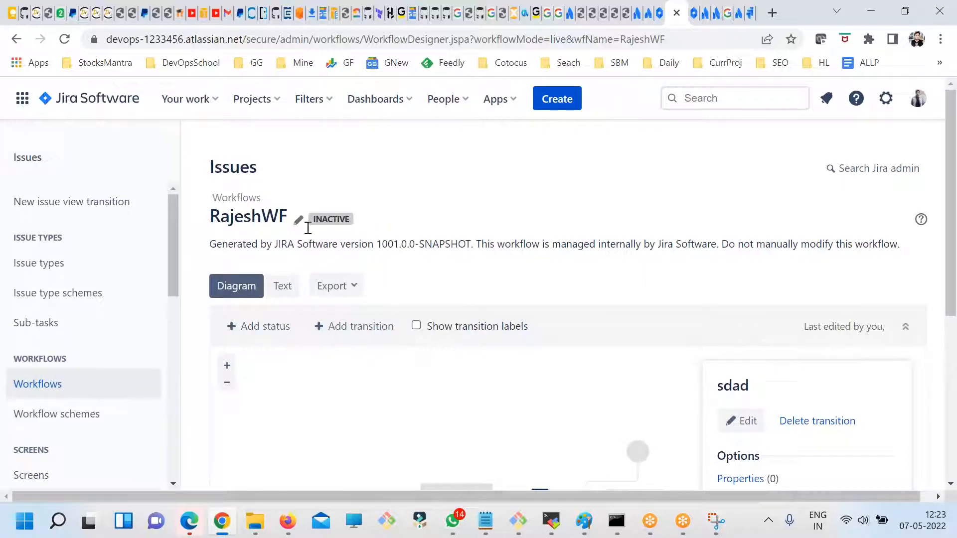
scroll(647, 369, down, 5)
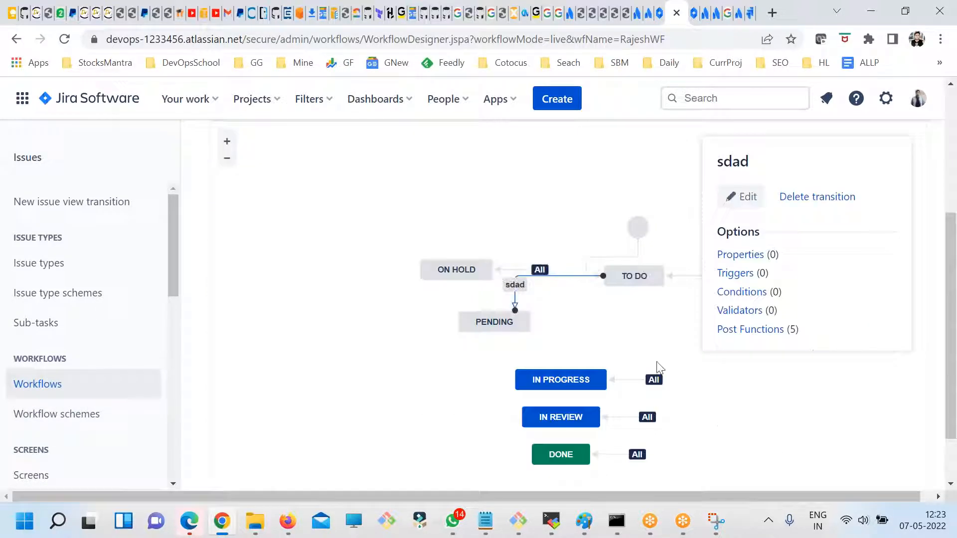
drag(492, 316, 328, 383)
drag(474, 269, 434, 189)
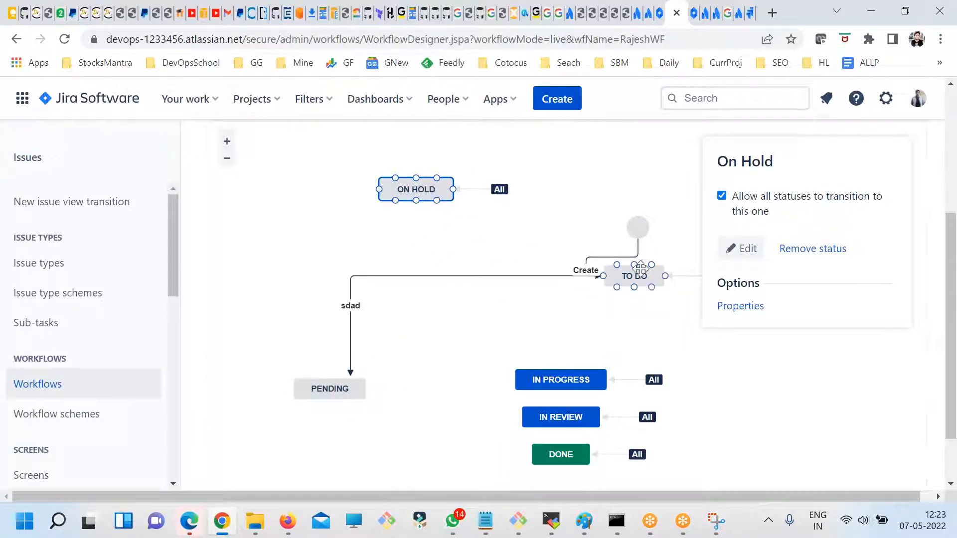
- Inspect which transitions lead into the Pending, On Hold, In Progress, In Review and Done statuses of the copied workflow
click(335, 387)
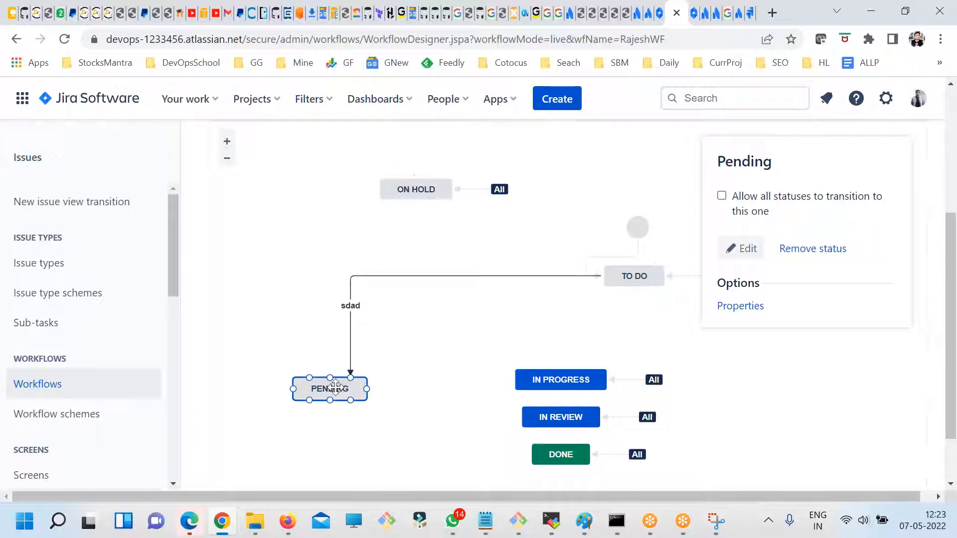
click(421, 191)
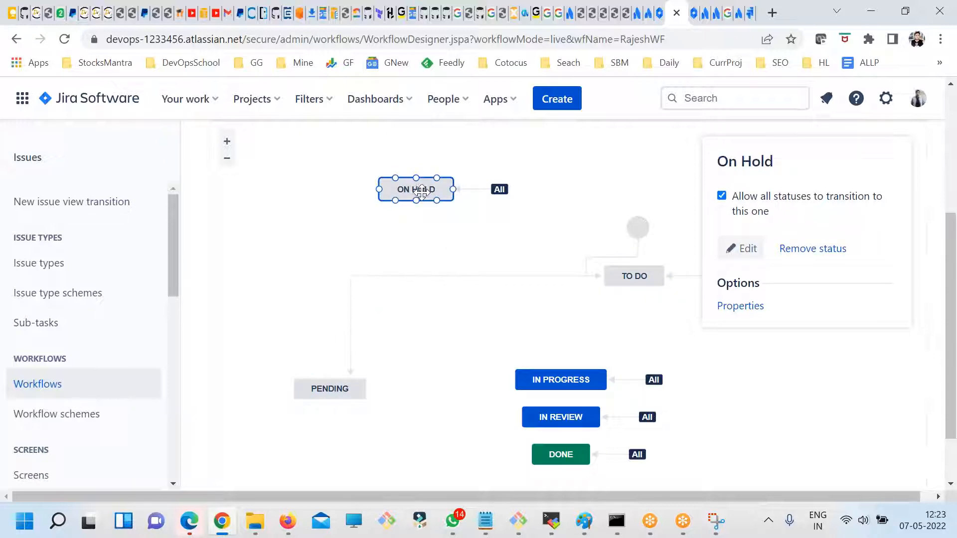
click(577, 383)
mouse_move(653, 380)
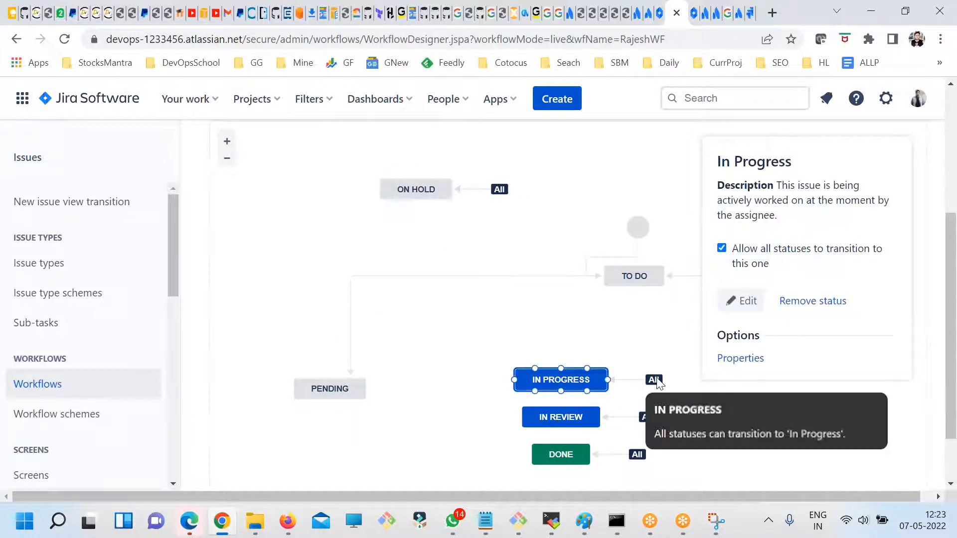
click(557, 418)
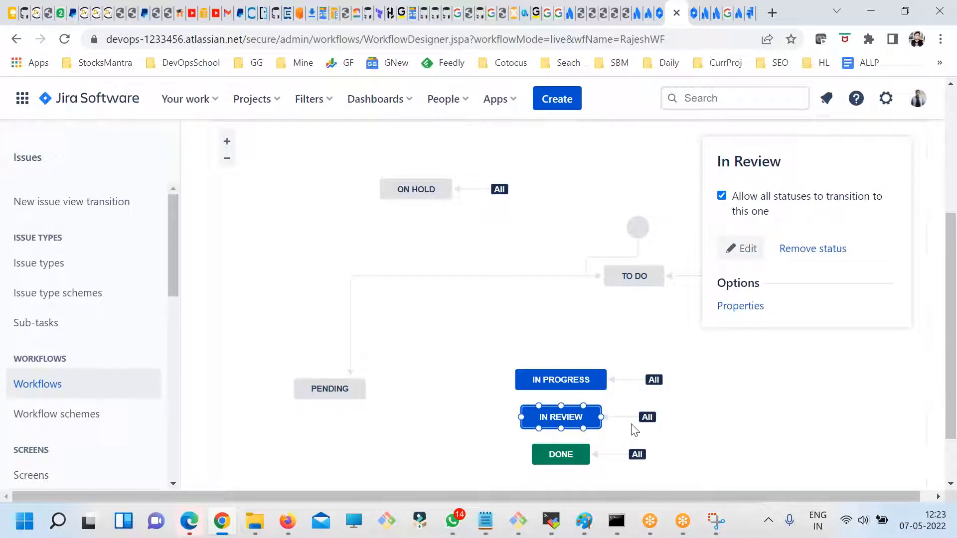
click(565, 450)
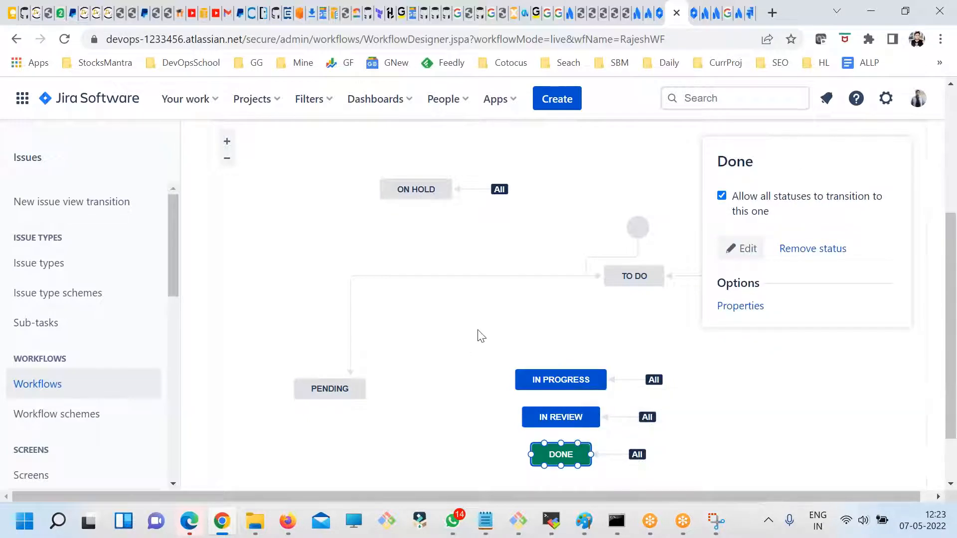
scroll(479, 336, down, 2)
scroll(488, 395, up, 3)
click(326, 467)
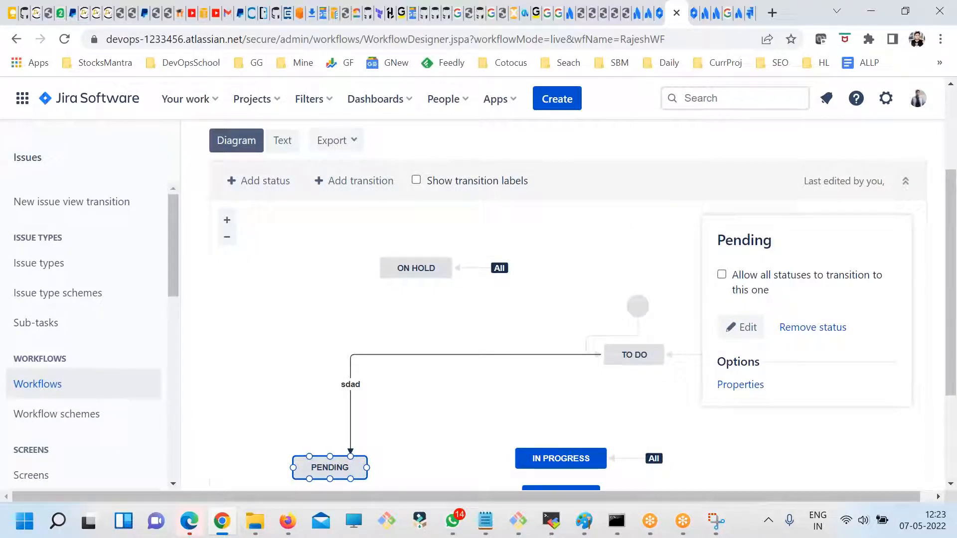
scroll(437, 282, up, 3)
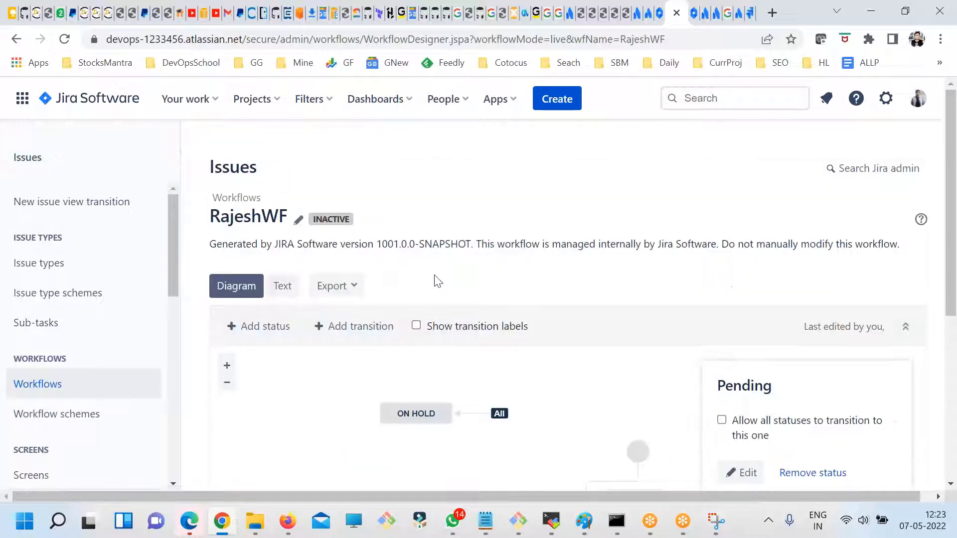
- Review the active and inactive workflow schemes and the workflows assigned to them
click(99, 418)
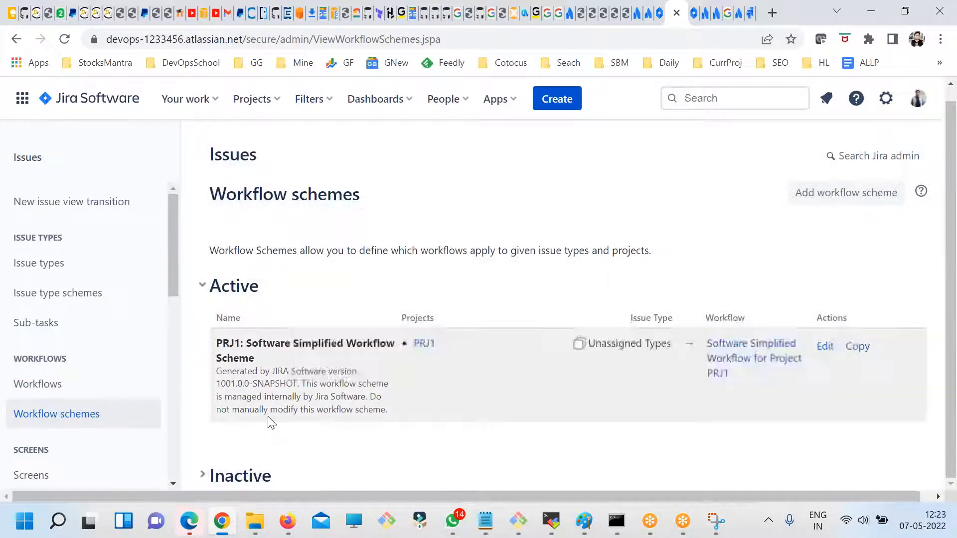
click(203, 287)
click(203, 287)
click(215, 475)
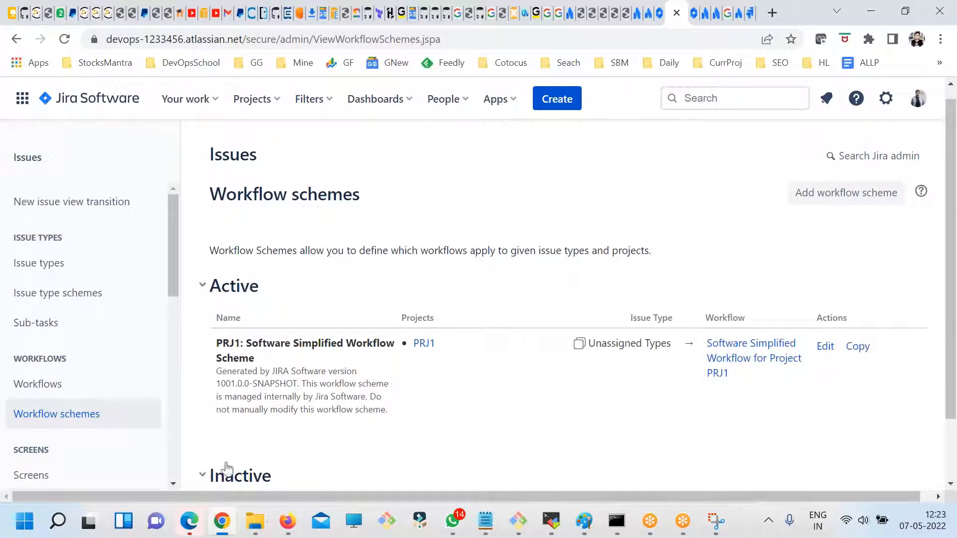
scroll(274, 438, down, 2)
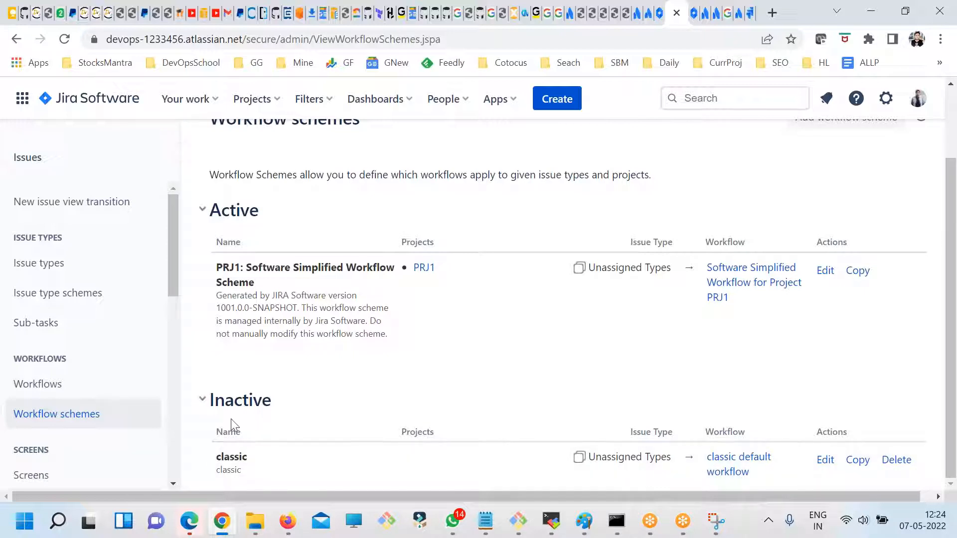
- List the inactive workflows and locate the copied workflow among them
click(38, 385)
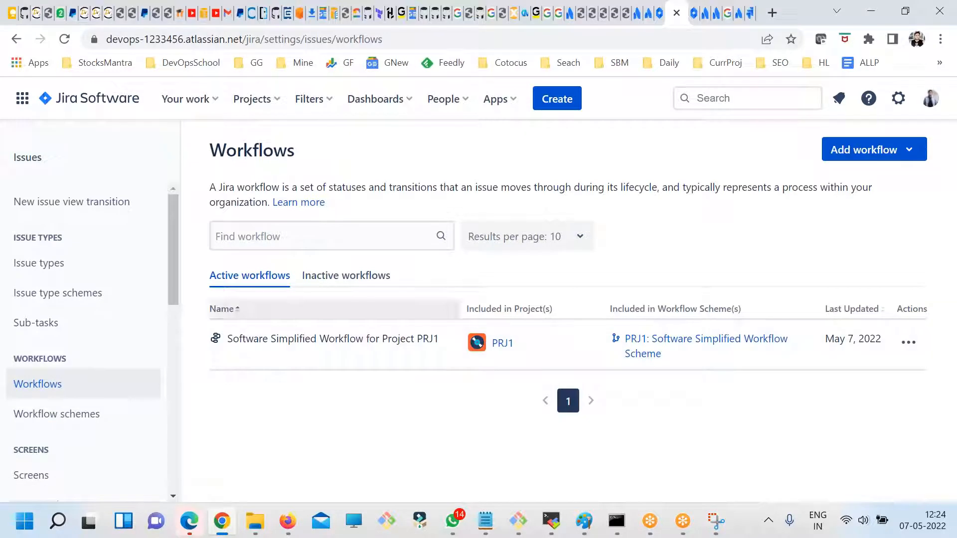
click(305, 278)
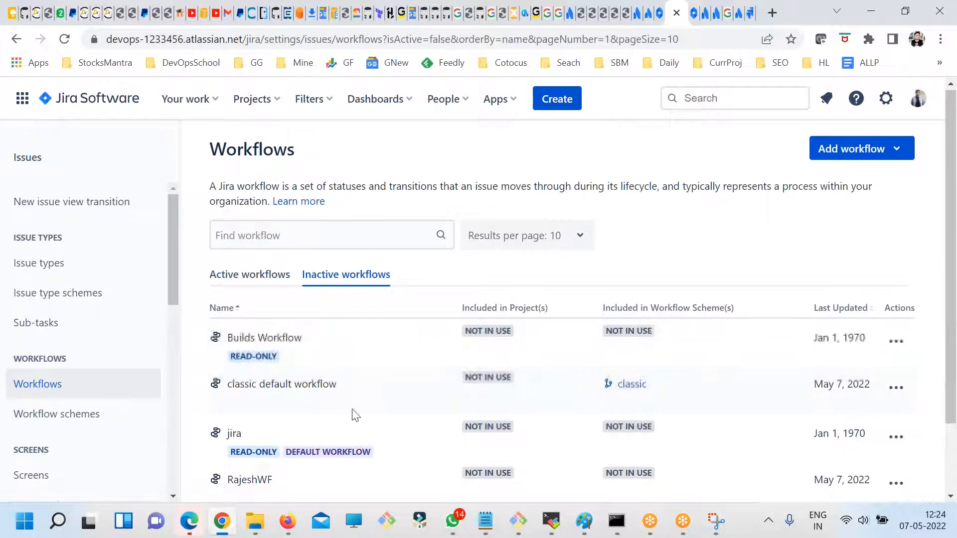
scroll(255, 395, down, 2)
mouse_move(240, 396)
mouse_down()
mouse_move(209, 401)
mouse_move(228, 399)
mouse_up()
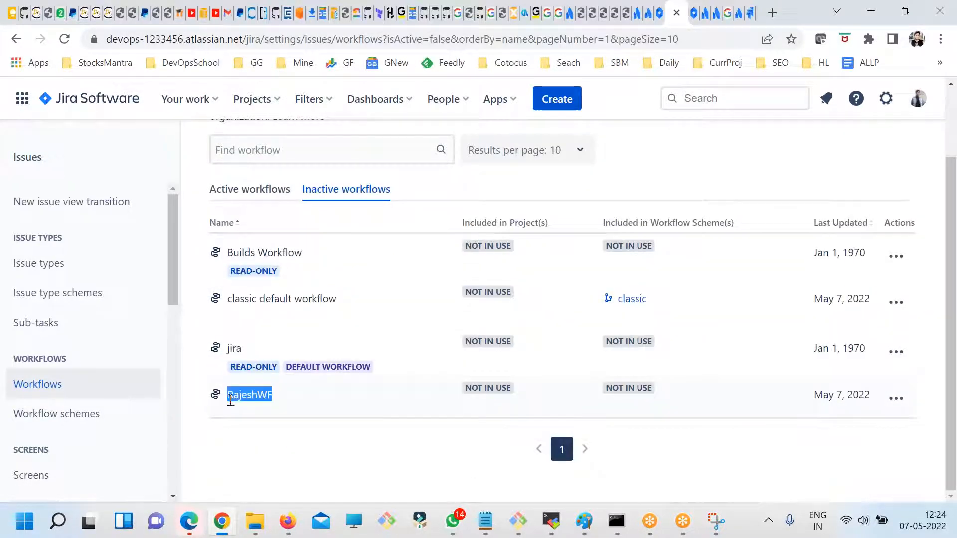
- Check the copied workflow's usage and available actions, and compare the inactive and active workflow lists
click(460, 399)
drag(689, 396, 618, 386)
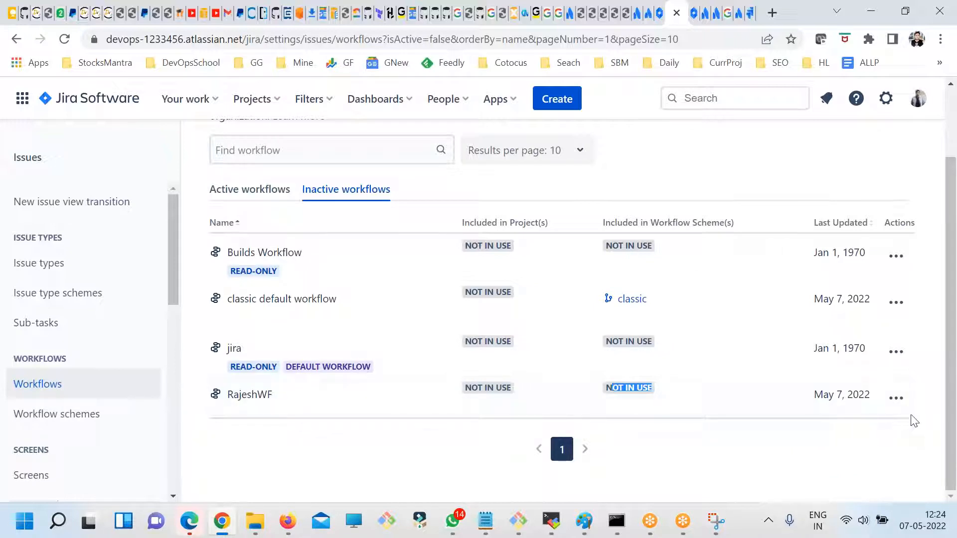
click(895, 397)
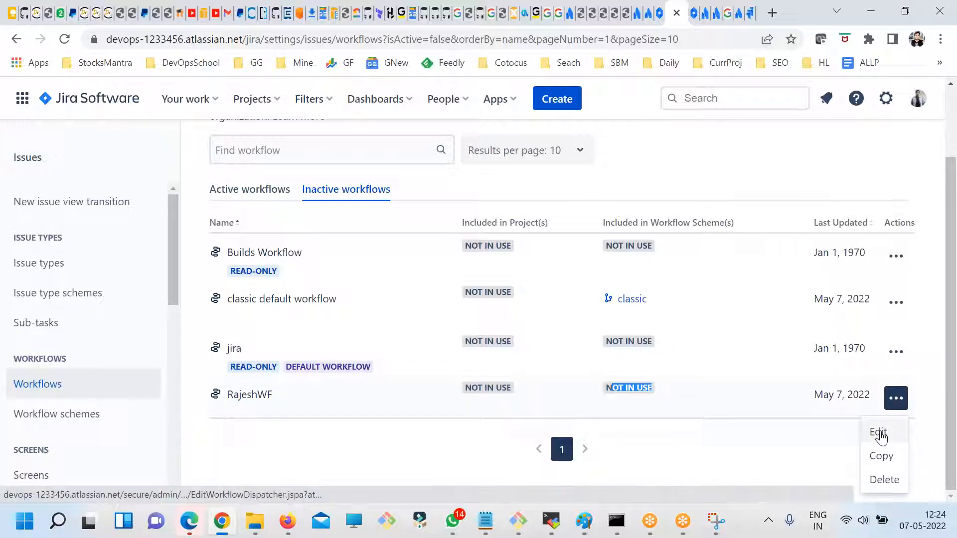
click(250, 189)
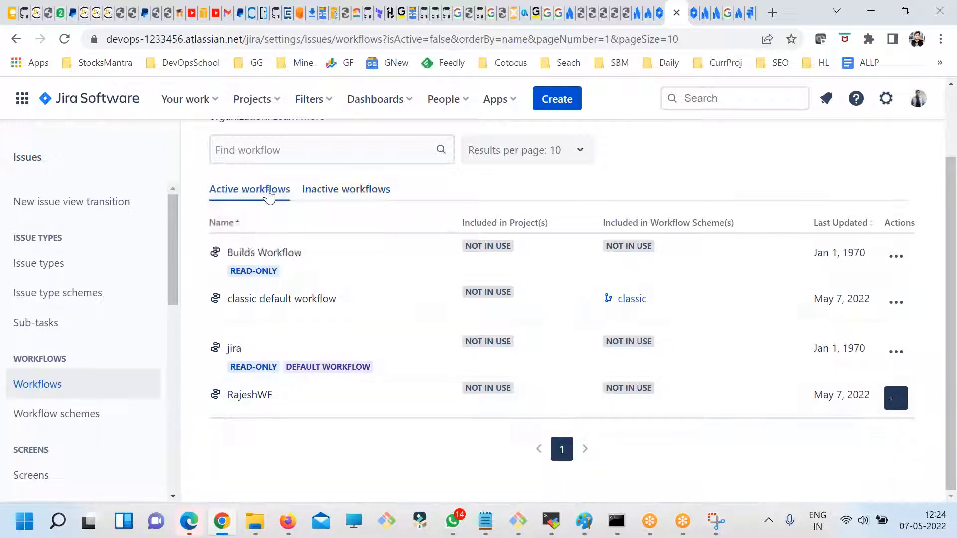
drag(514, 344, 495, 344)
click(327, 274)
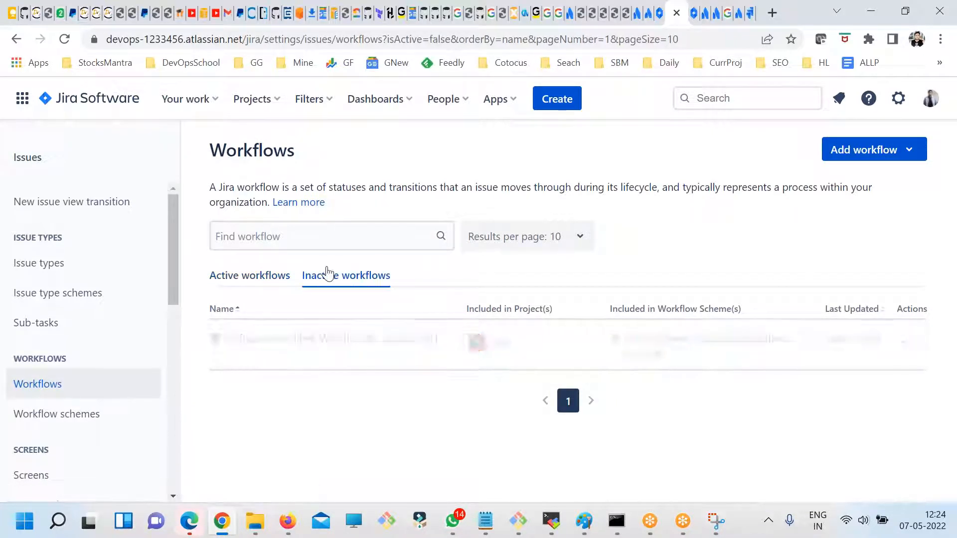
scroll(706, 421, down, 2)
click(251, 191)
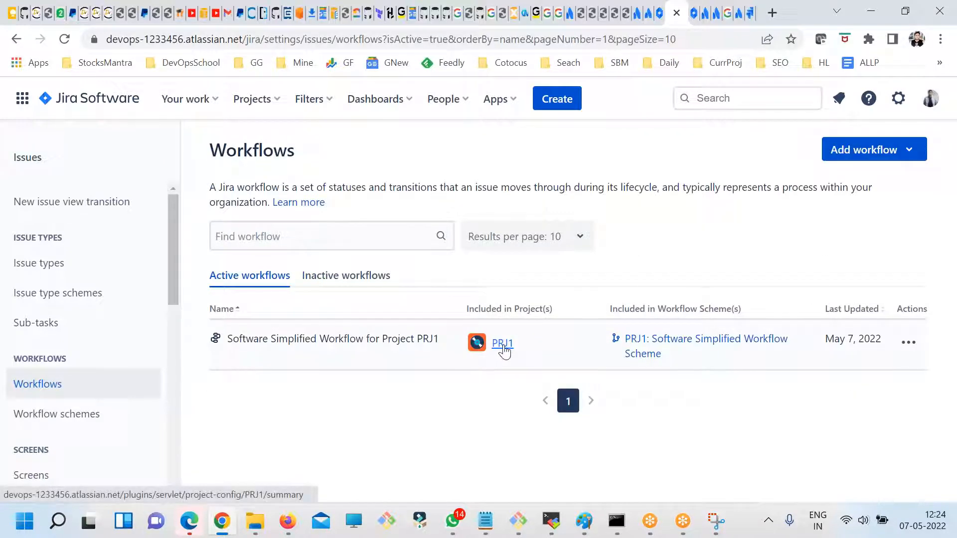
- Open the PRJ1 project's settings summary, dismiss the features announcement and examine the Workflows section
click(501, 343)
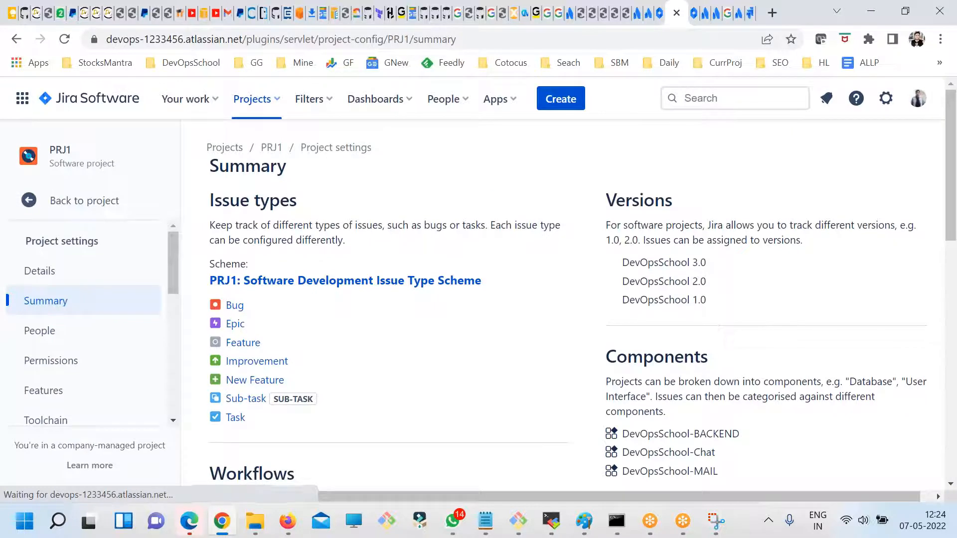
scroll(324, 413, down, 2)
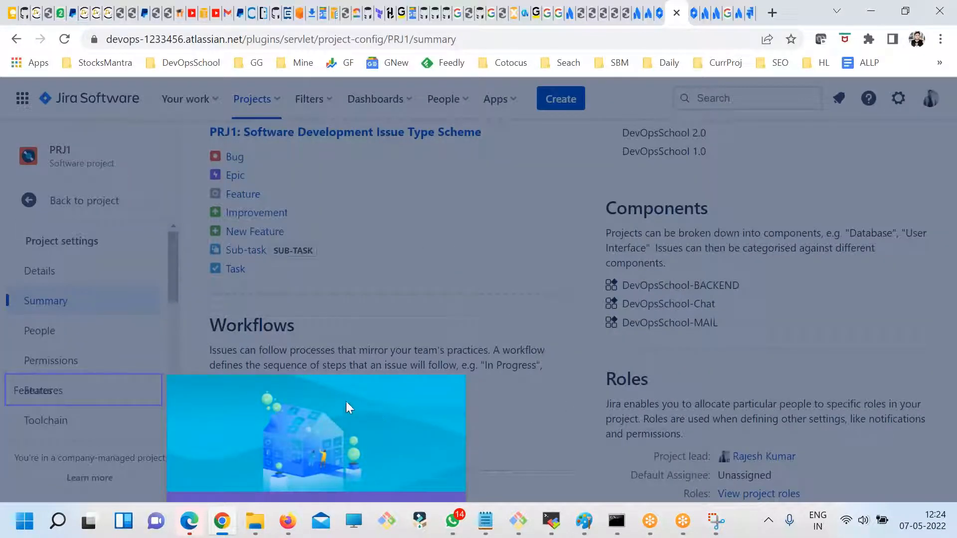
click(64, 40)
key(ctrl+minus)
key(ctrl+minus)
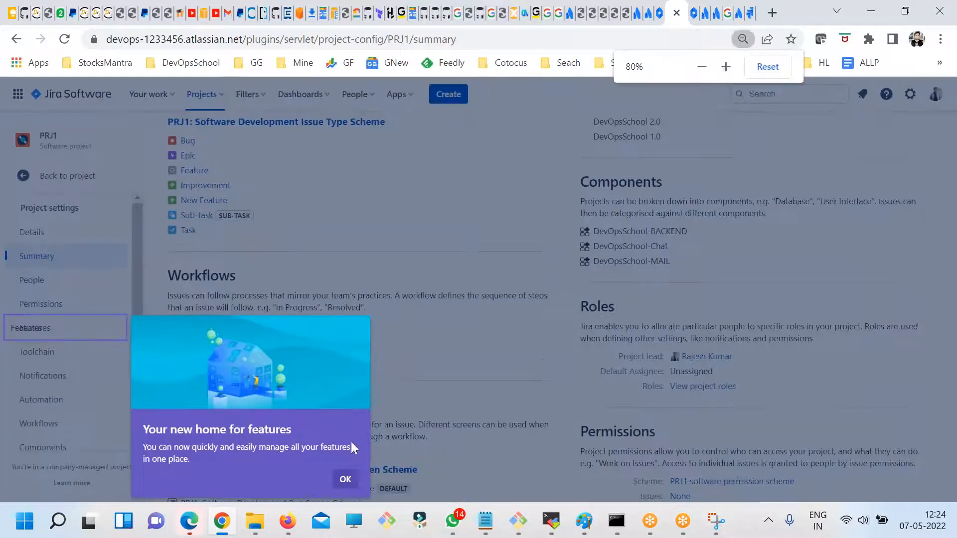
click(345, 479)
scroll(331, 466, down, 2)
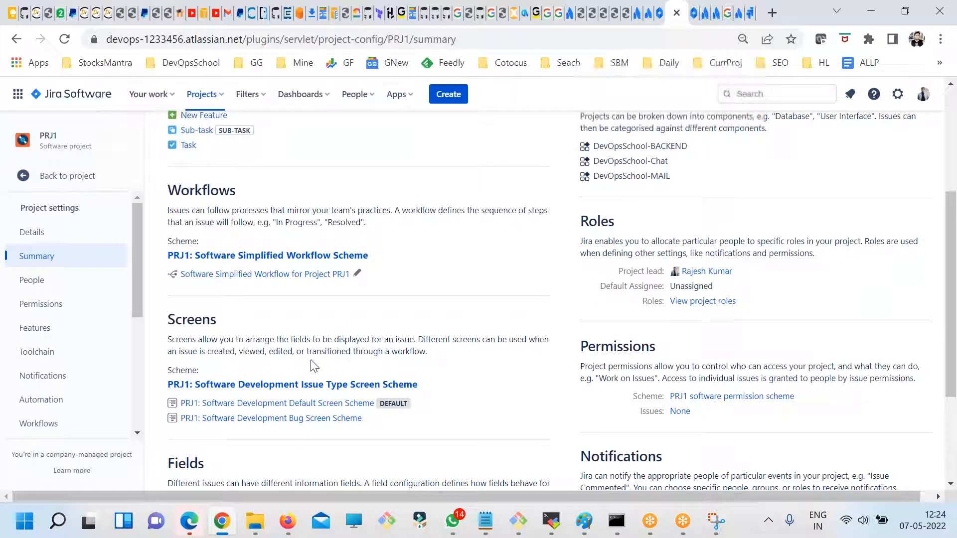
key(ctrl+plus)
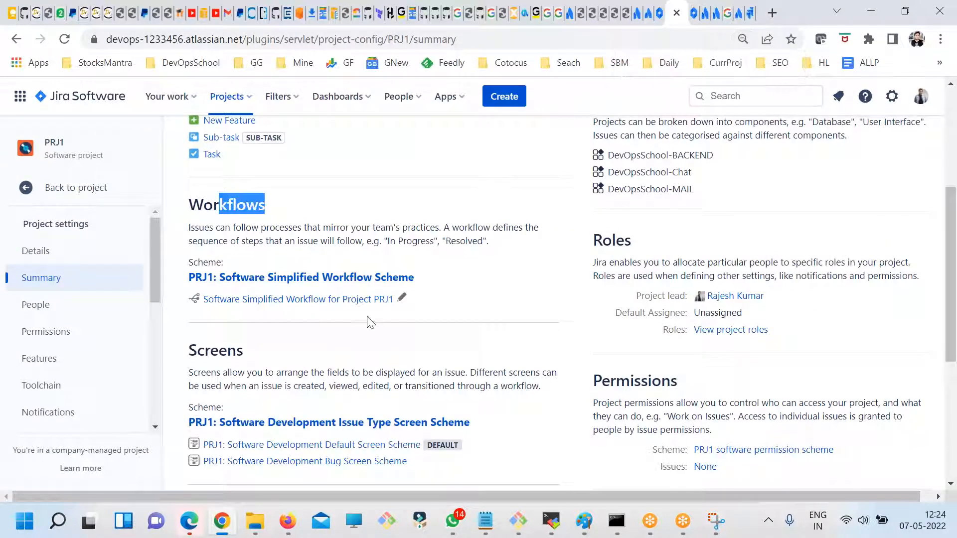
- View the draft of the Software Simplified Workflow for Project PRJ1 in the workflow designer, and return to the project summary
click(400, 298)
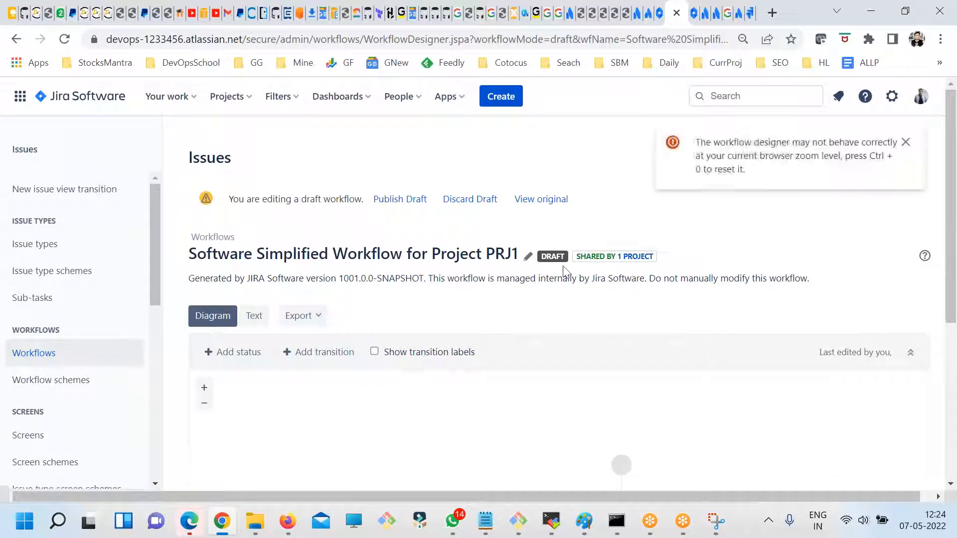
scroll(728, 335, down, 5)
scroll(733, 355, up, 5)
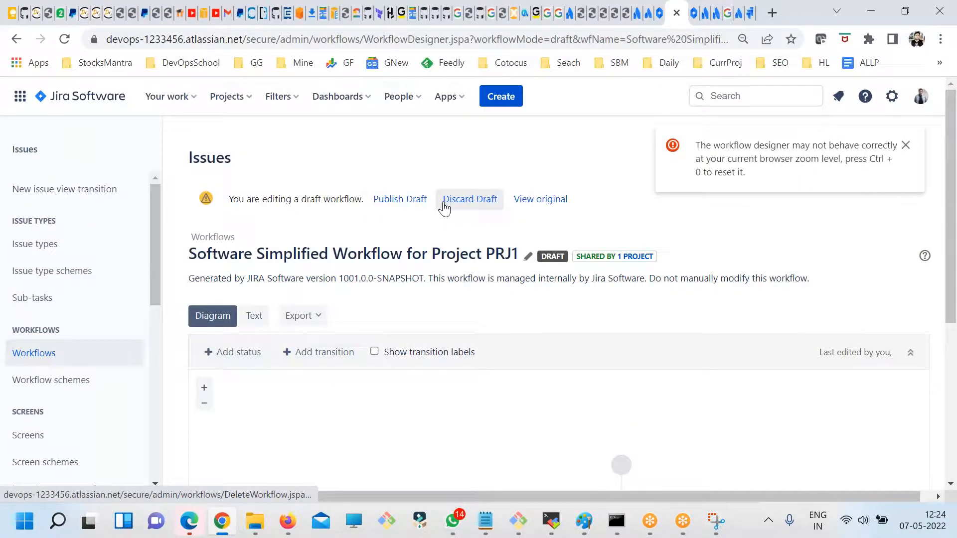
click(16, 39)
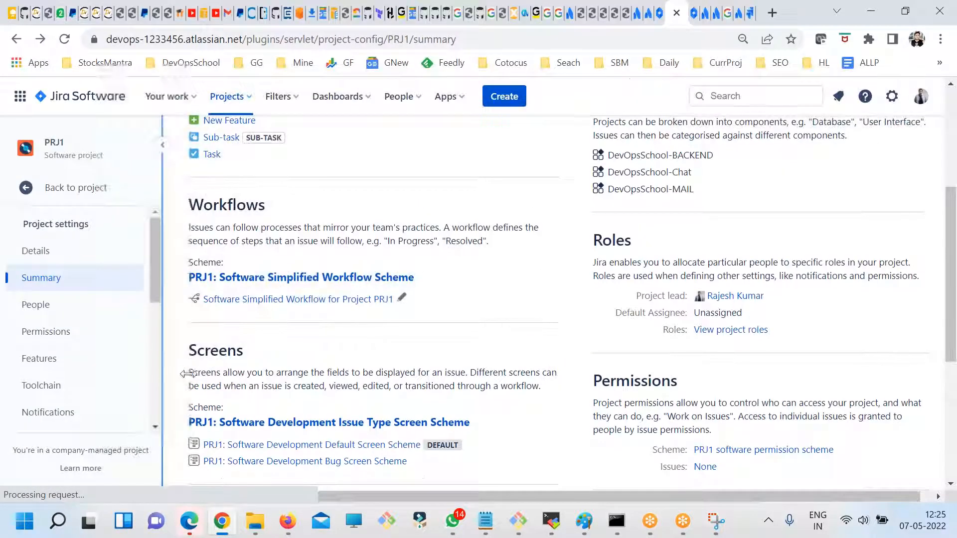
- Look through the PRJ1 summary and the project settings categories for workflow and screen configuration
scroll(390, 457, down, 2)
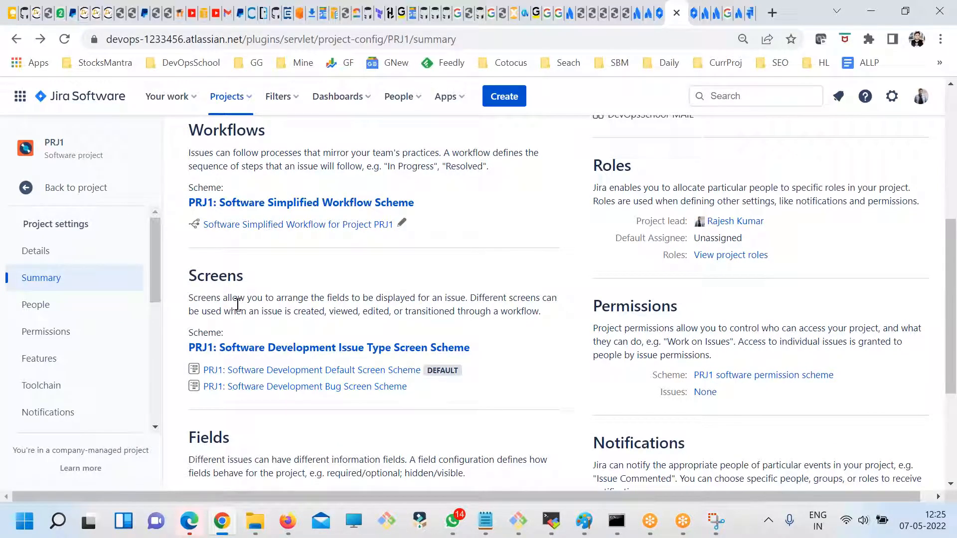
scroll(238, 304, up, 1)
scroll(94, 355, down, 4)
scroll(103, 386, up, 4)
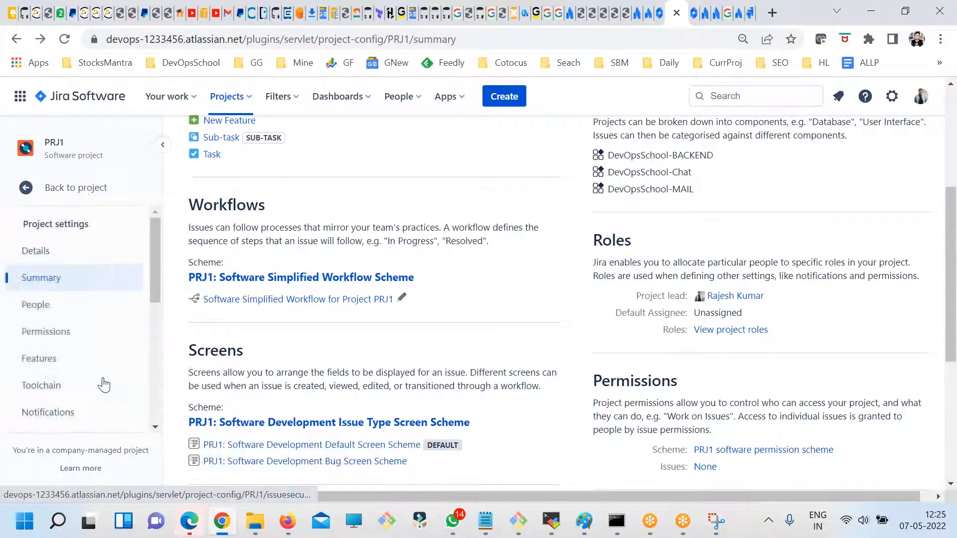
scroll(114, 364, down, 3)
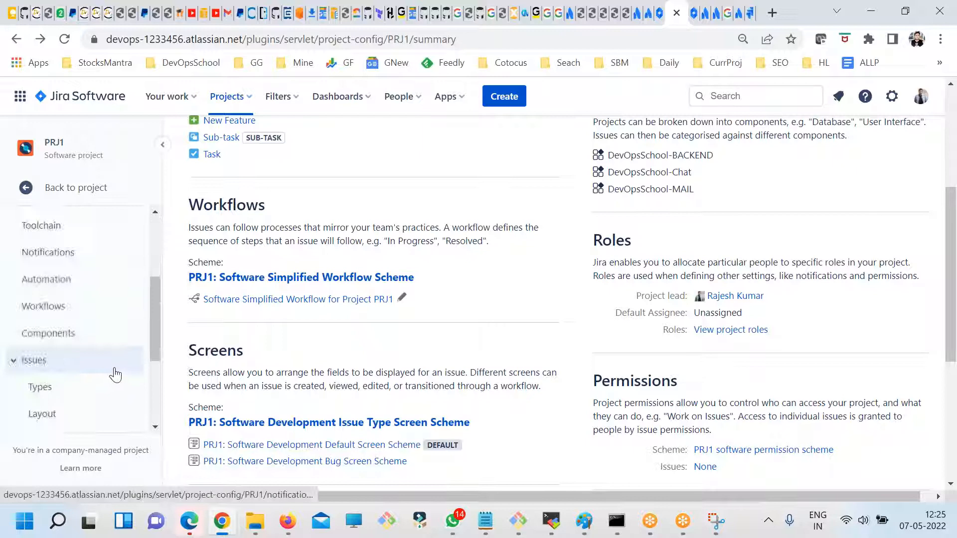
scroll(112, 379, down, 3)
scroll(110, 391, up, 7)
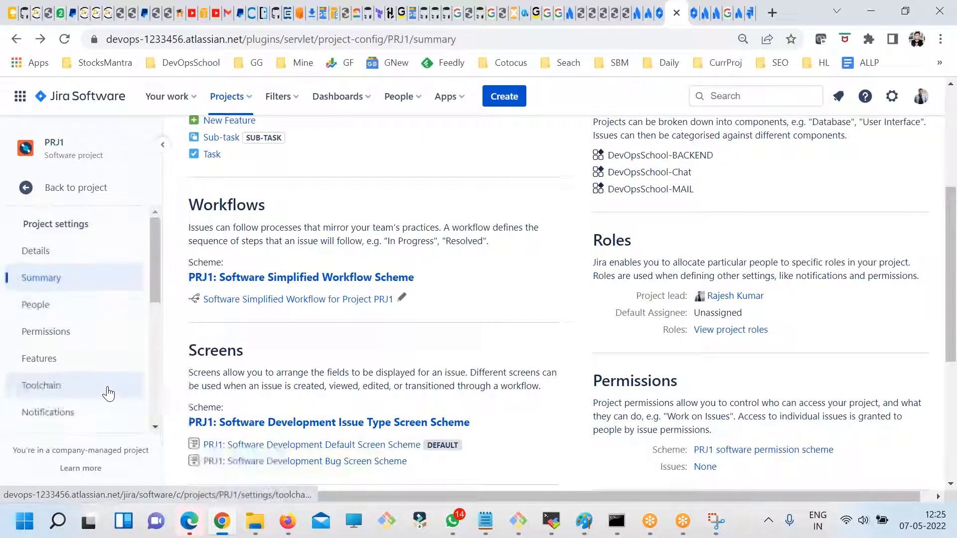
scroll(124, 378, down, 6)
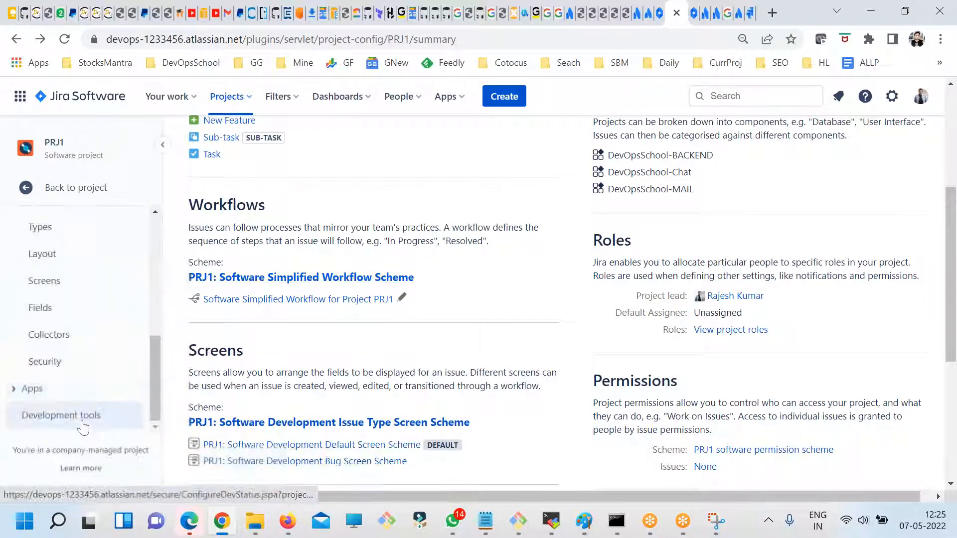
- Go to the global issue administration and open the configuration of the PRJ1: Software Development Issue Type Screen Scheme
click(891, 96)
scroll(624, 298, down, 2)
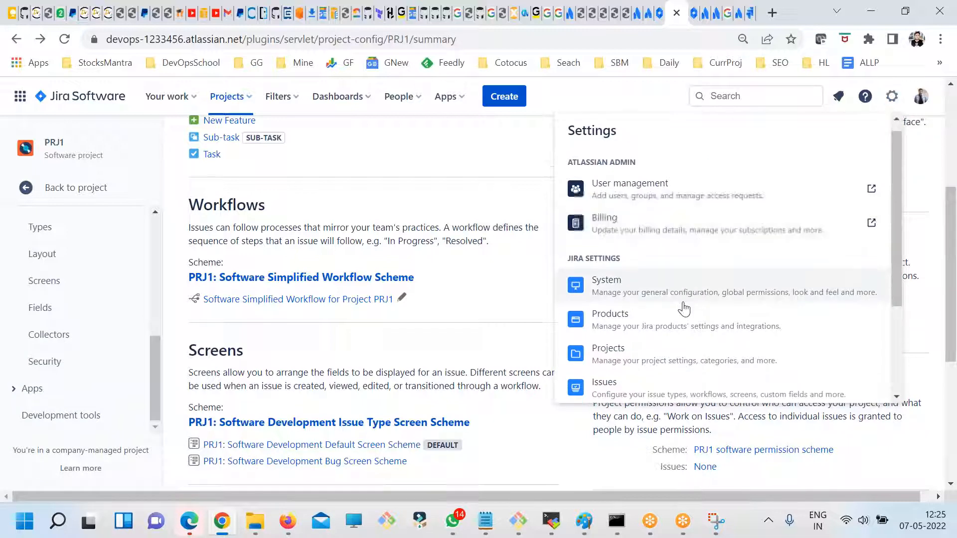
click(623, 329)
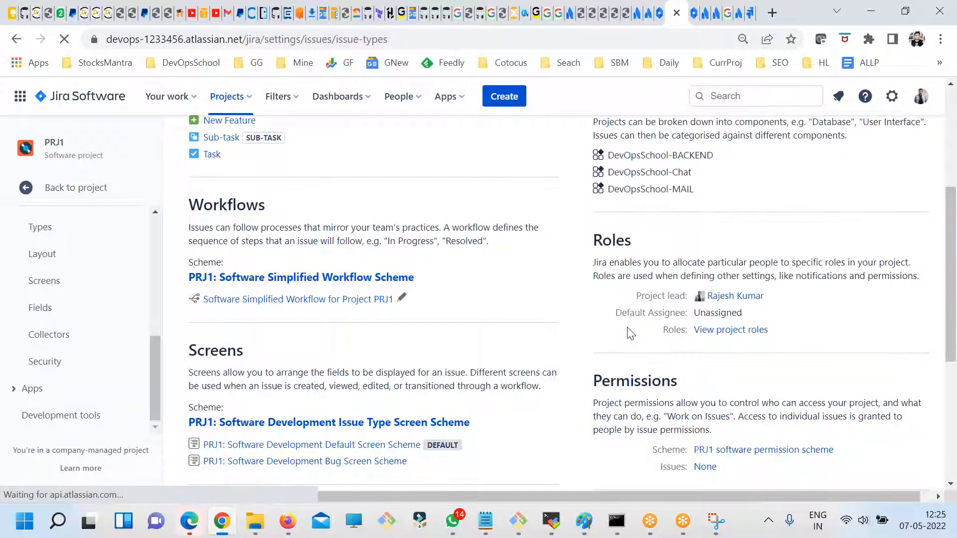
scroll(75, 331, down, 3)
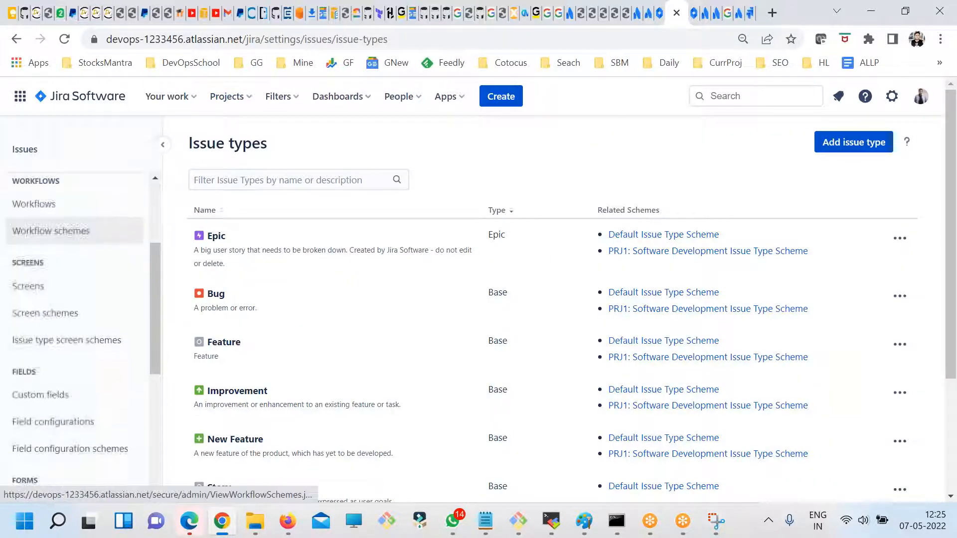
click(40, 341)
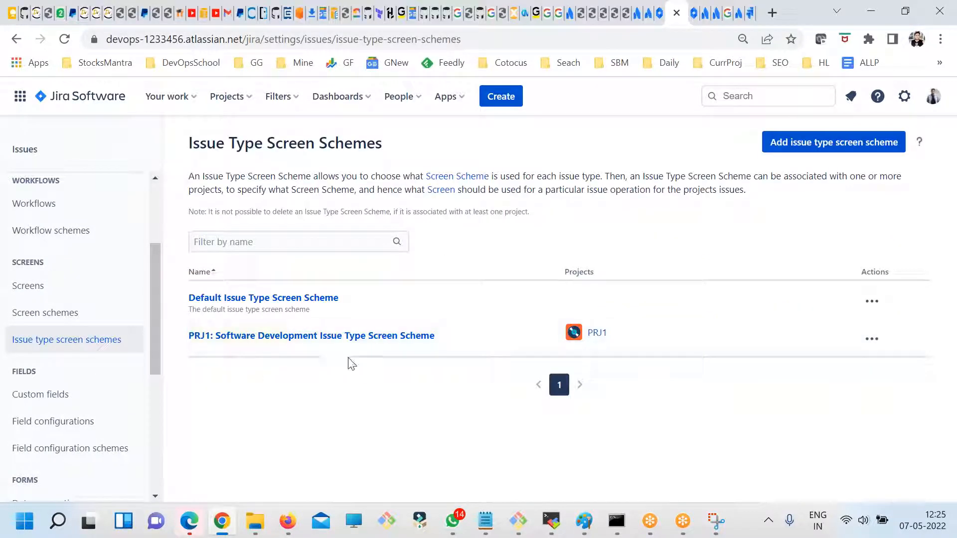
click(872, 339)
click(855, 370)
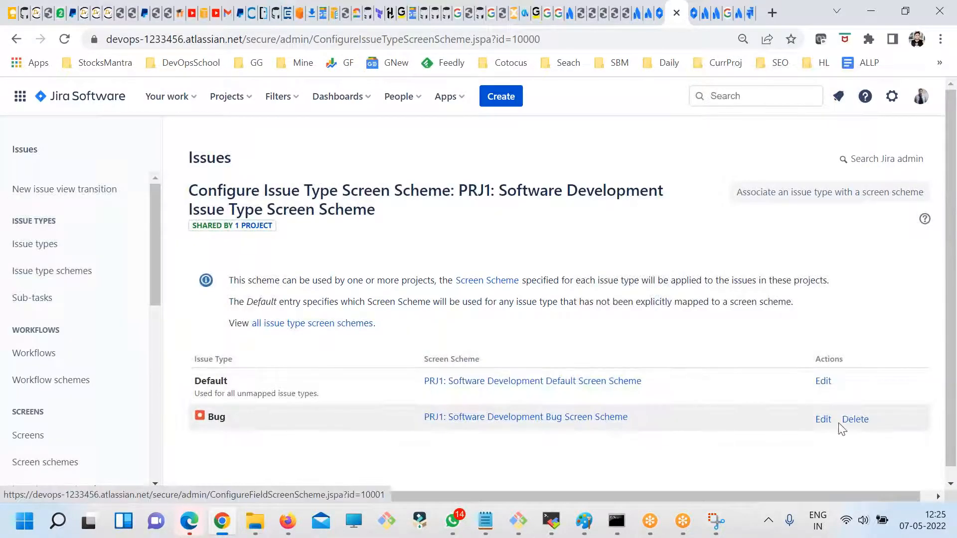
- View the edit forms of the Default and Bug screen scheme entries, leaving each without changes
click(823, 381)
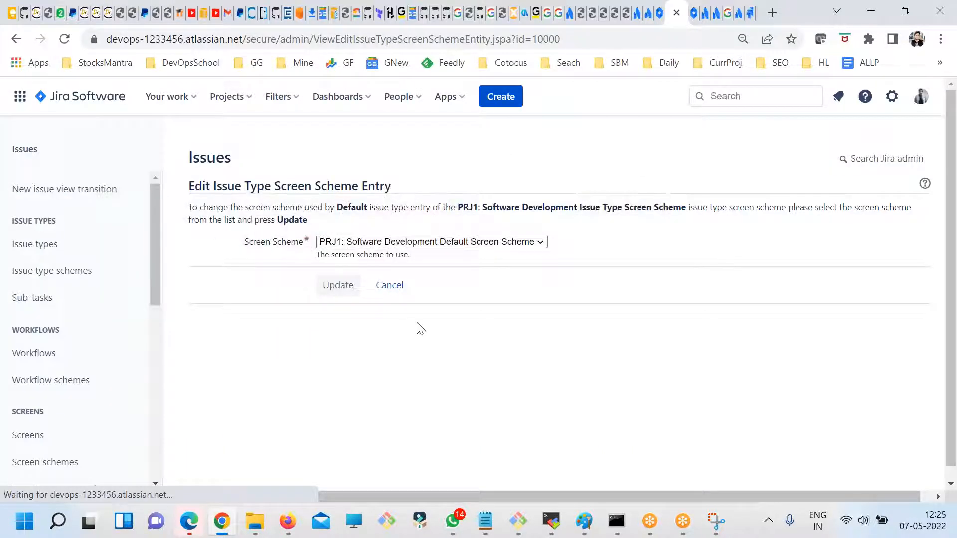
click(389, 285)
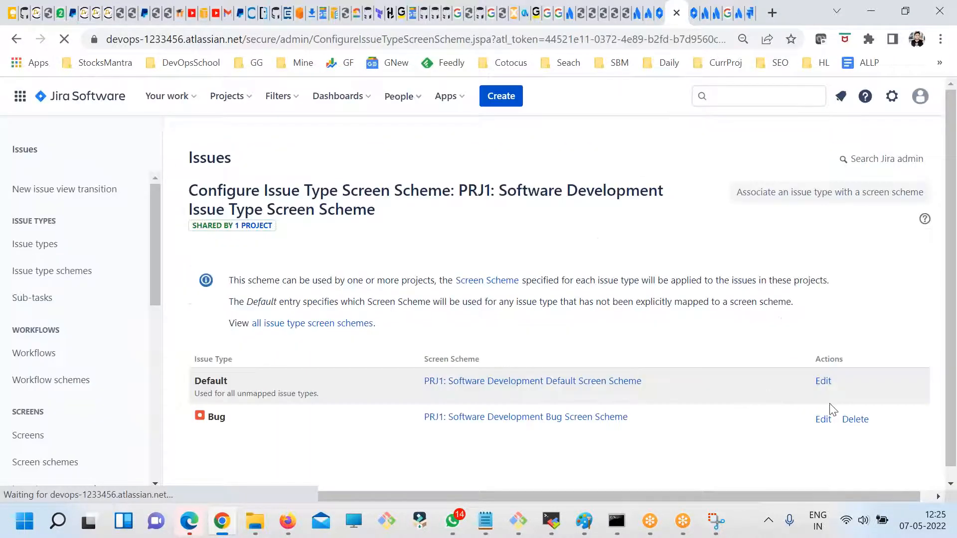
click(823, 406)
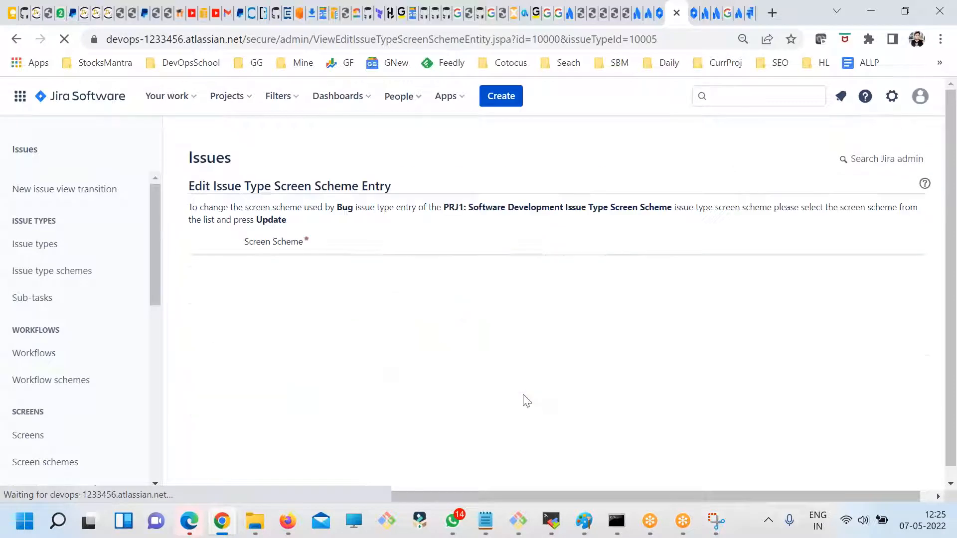
click(389, 285)
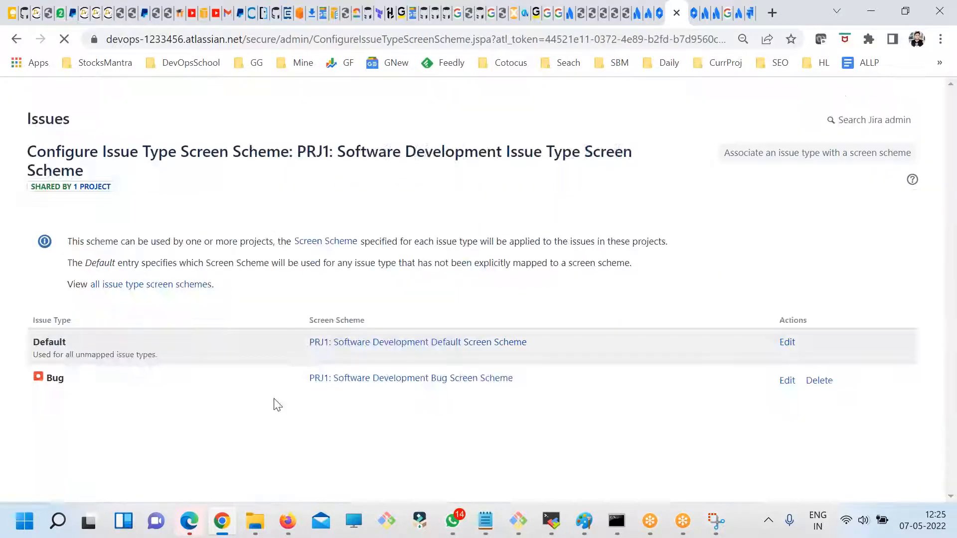
- Open the configuration of the PRJ1: Software Development Bug Screen Scheme and examine its screen mapping
scroll(92, 429, down, 4)
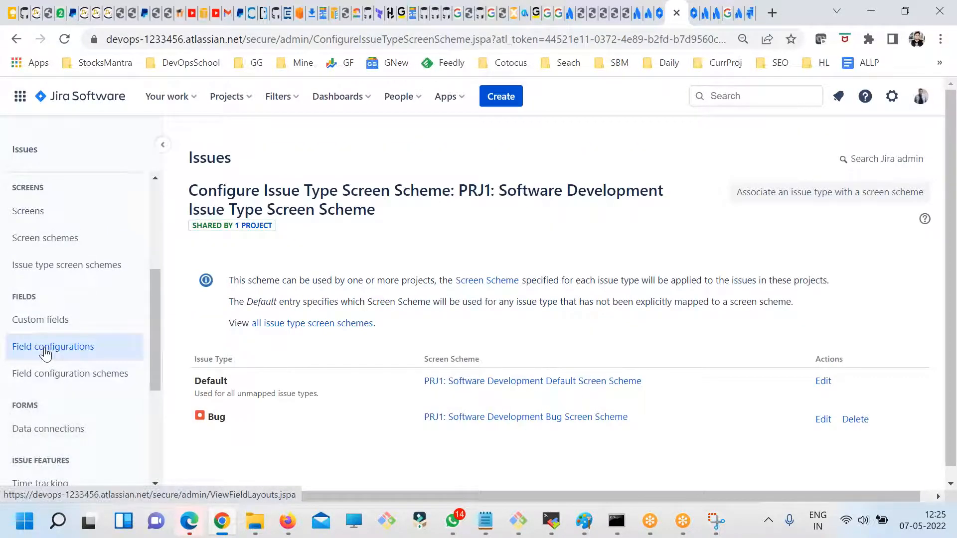
scroll(100, 331, up, 2)
click(46, 320)
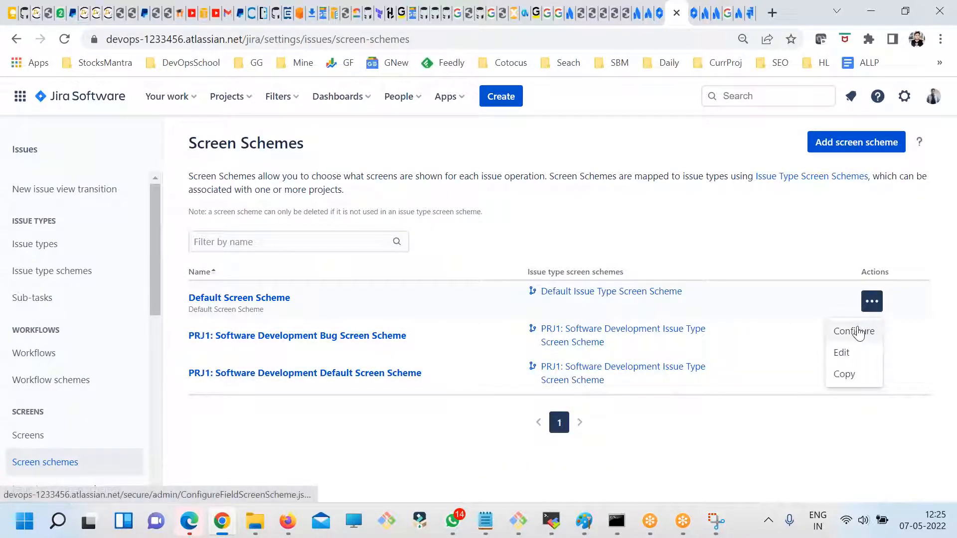
click(828, 335)
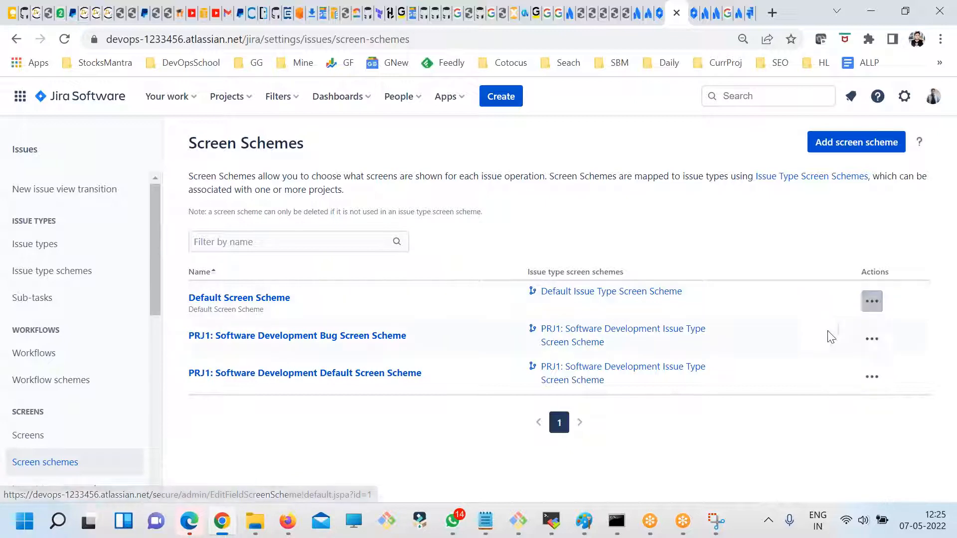
click(870, 340)
click(839, 379)
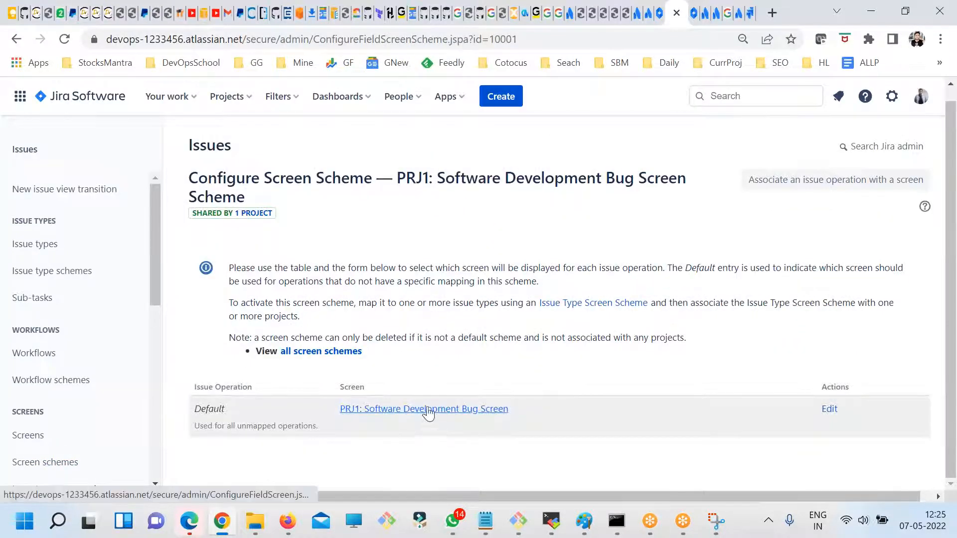
drag(341, 387, 374, 396)
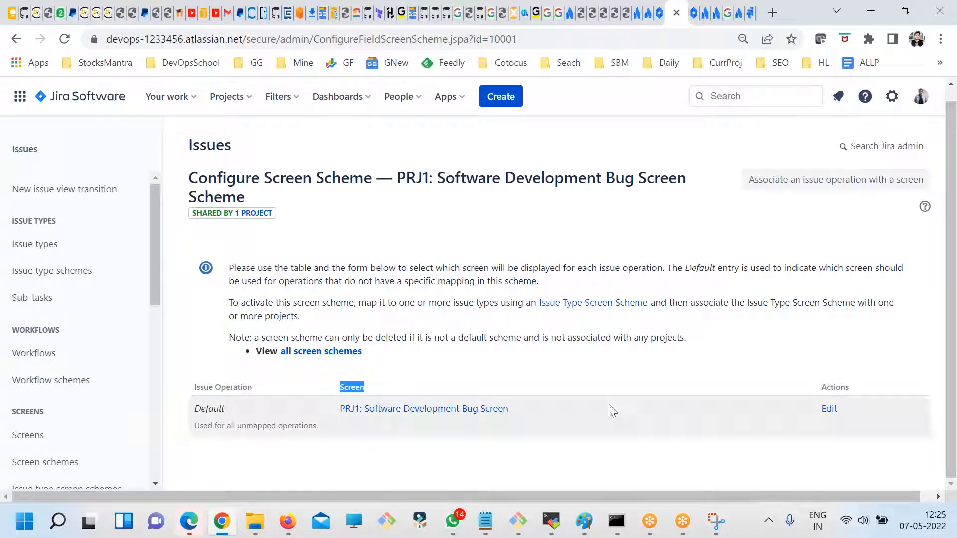
- Inspect the screens selectable for the Default issue operation of the bug screen scheme, and cancel the edit
click(828, 409)
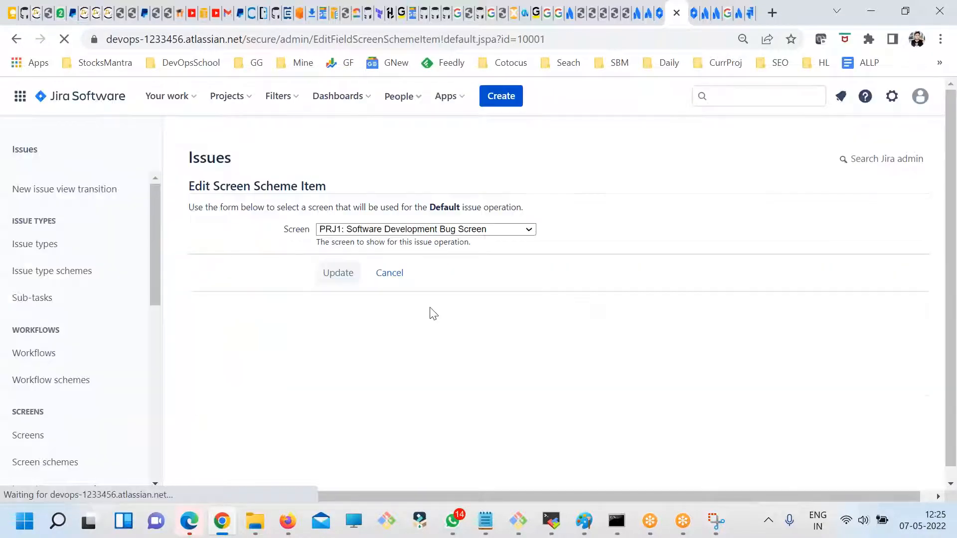
click(423, 230)
click(406, 252)
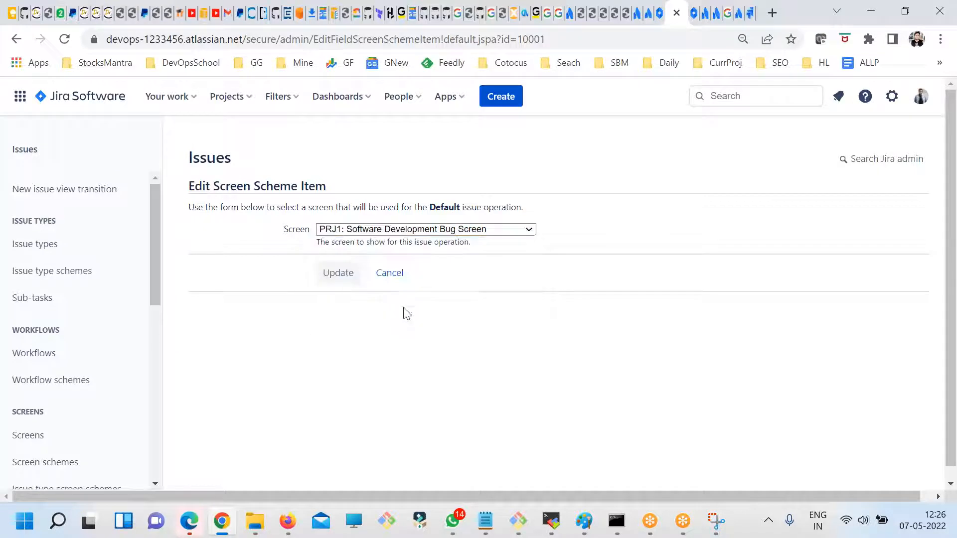
click(373, 230)
click(406, 348)
click(389, 272)
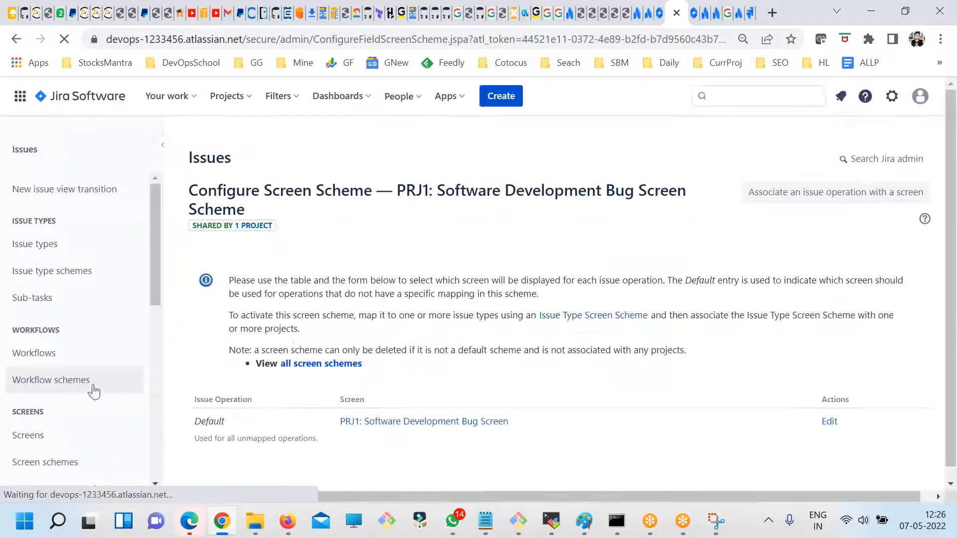
- Open the global list of workflow schemes and examine both its active and inactive entries
scroll(89, 399, down, 3)
scroll(75, 381, up, 2)
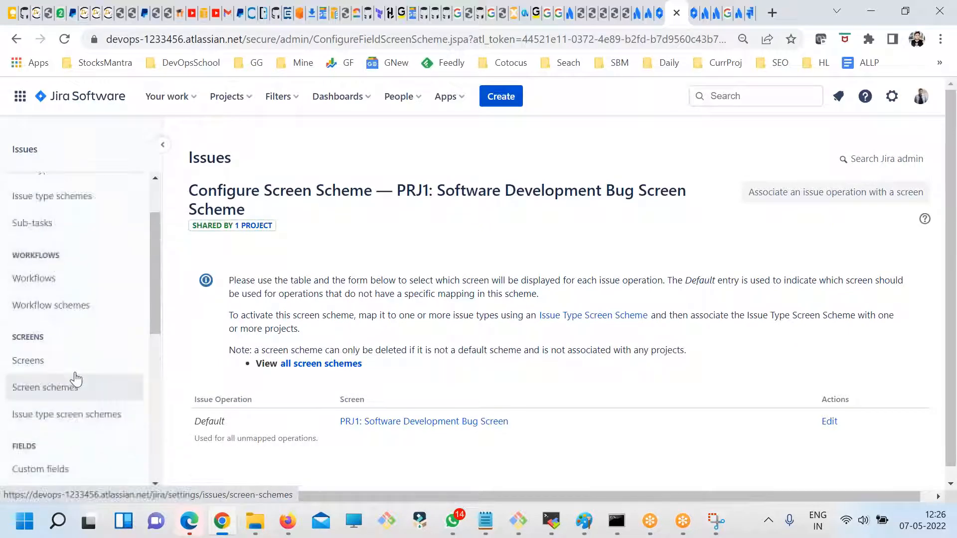
click(48, 315)
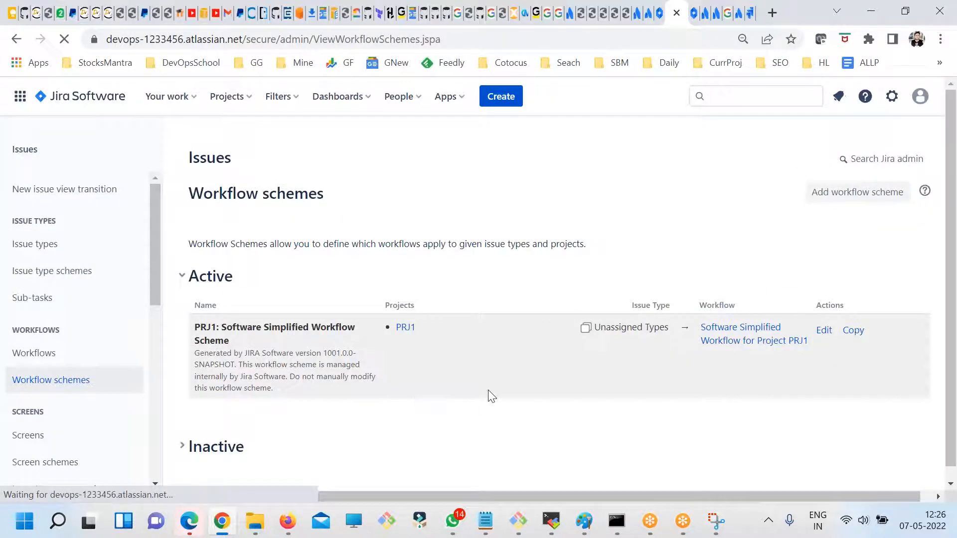
scroll(406, 404, down, 1)
click(200, 442)
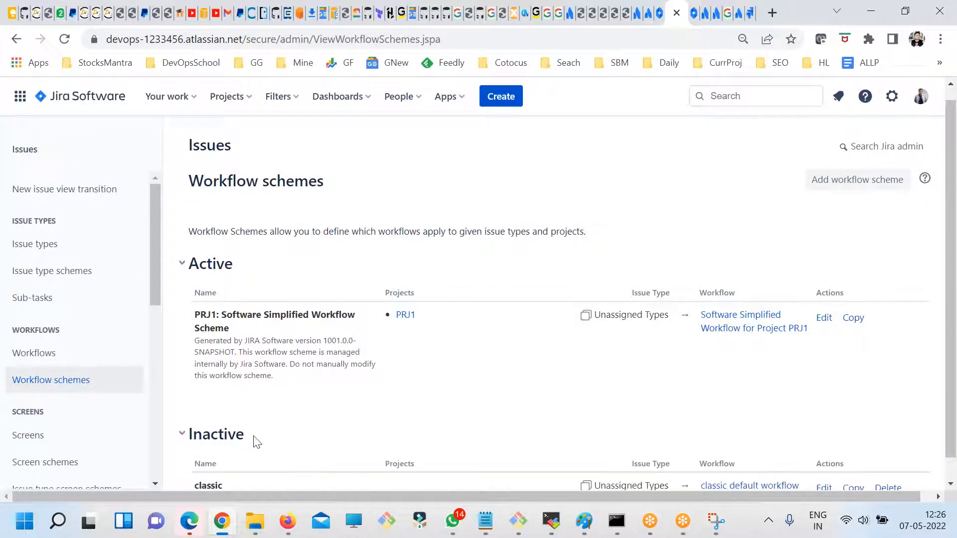
scroll(252, 440, down, 1)
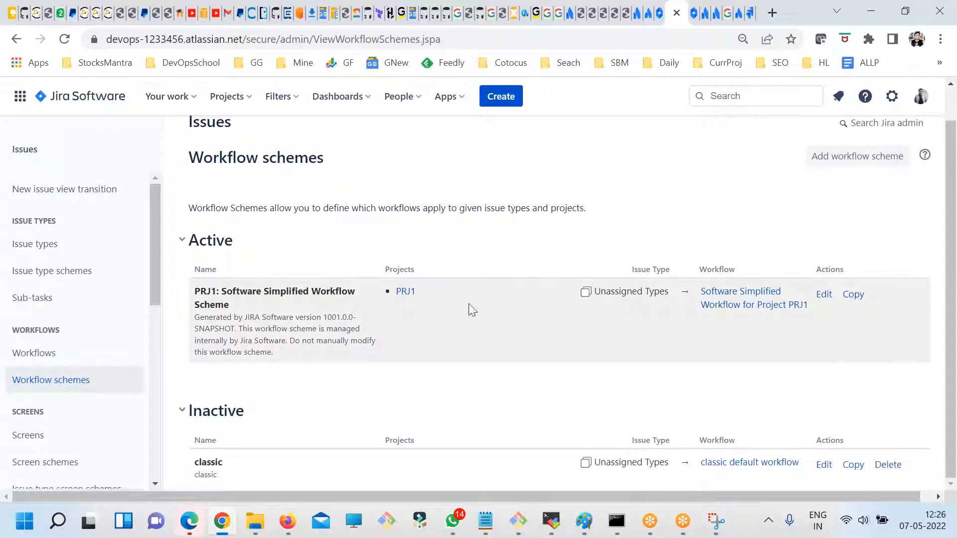
- Inspect the issue type assignment of the PRJ1: Software Simplified Workflow Scheme, and cancel it without changes
click(823, 296)
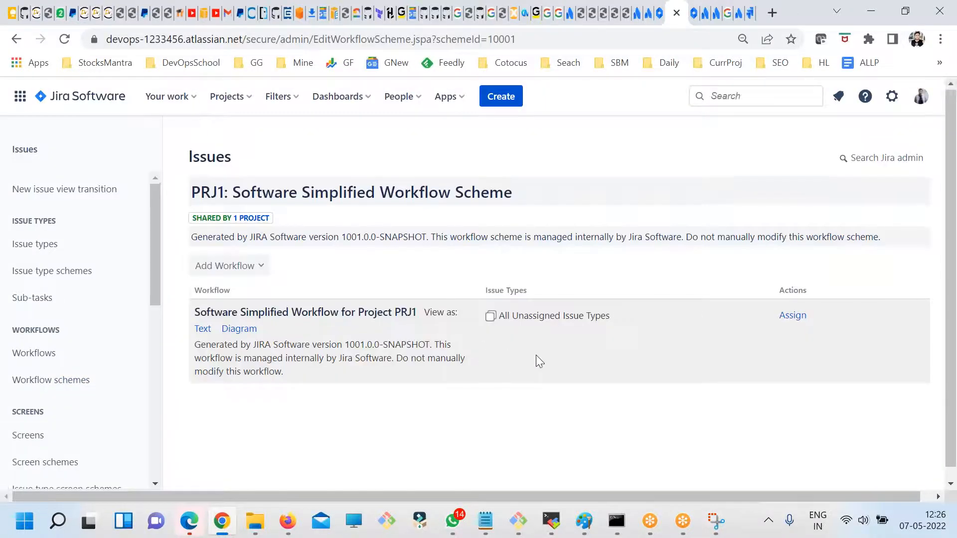
scroll(498, 354, down, 1)
click(791, 305)
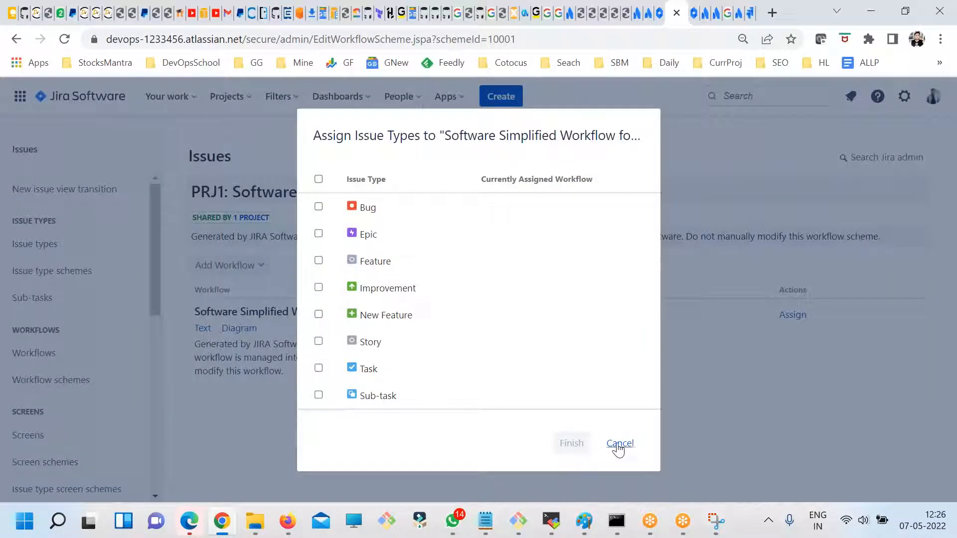
click(618, 444)
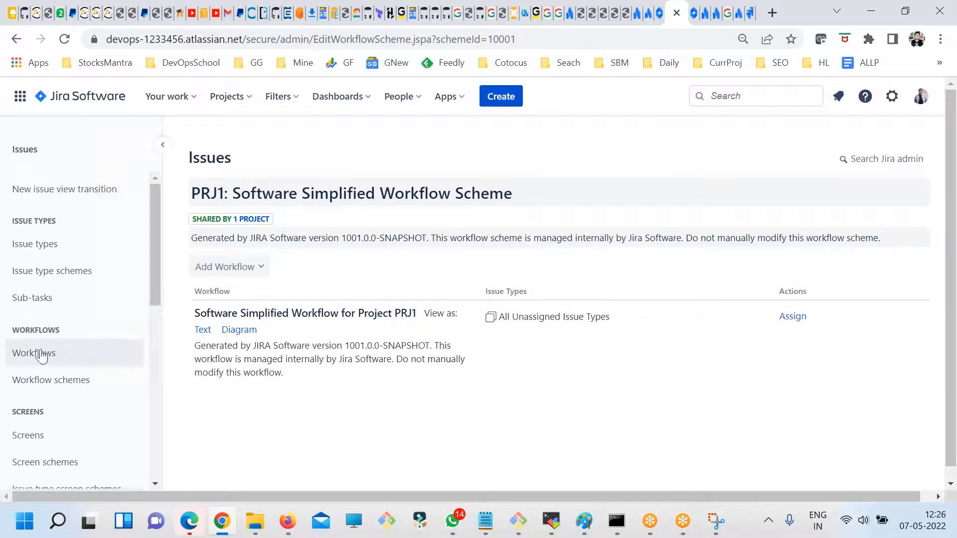
- List the inactive workflows and check whether the custom copy is included in any project or workflow scheme
click(43, 355)
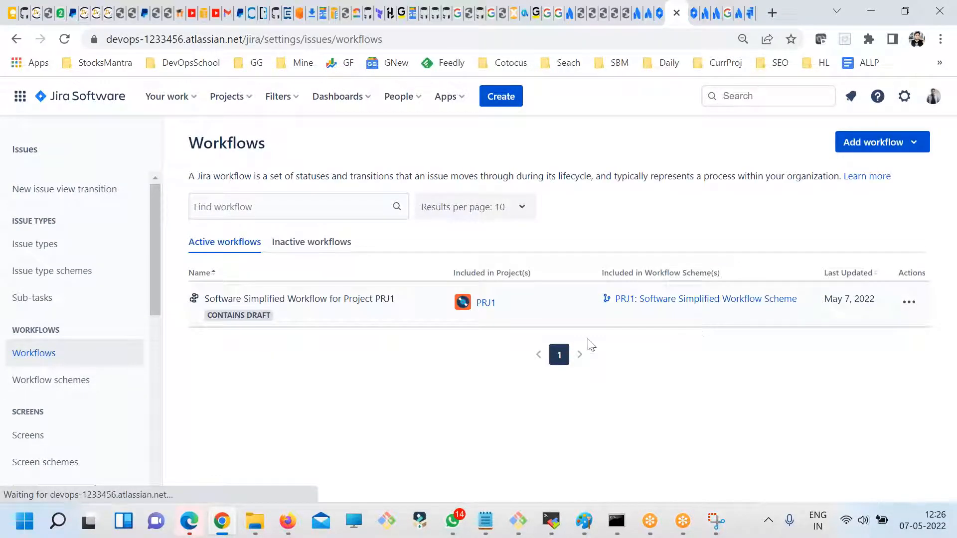
click(323, 247)
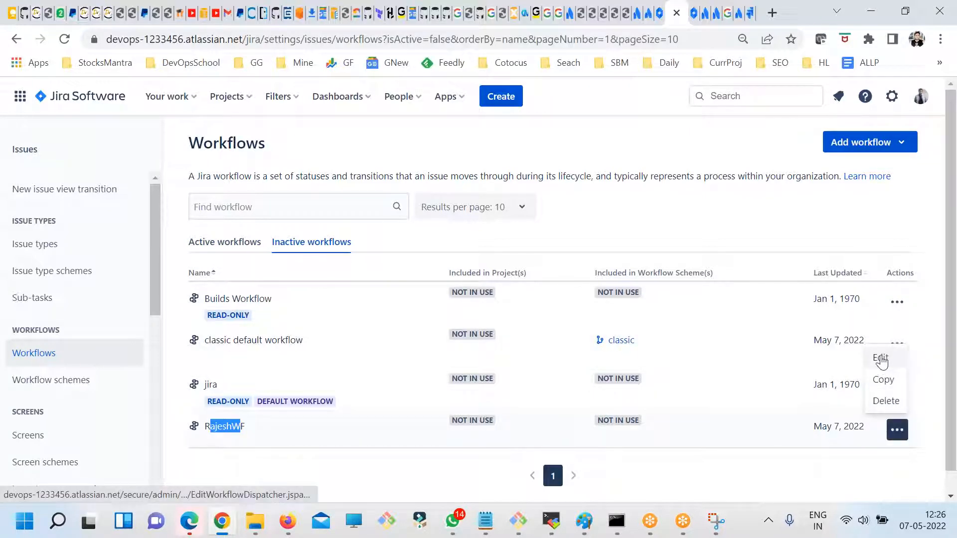
double_click(226, 424)
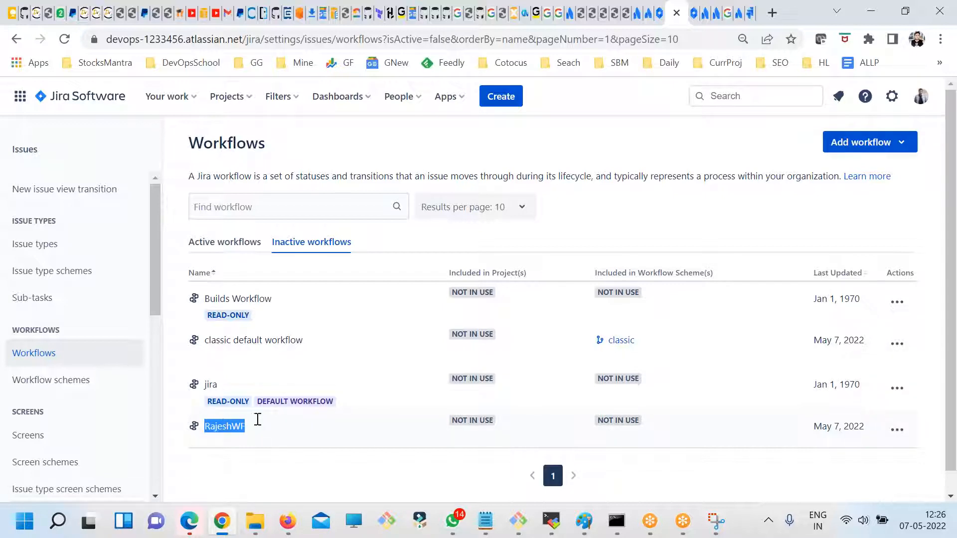
click(907, 143)
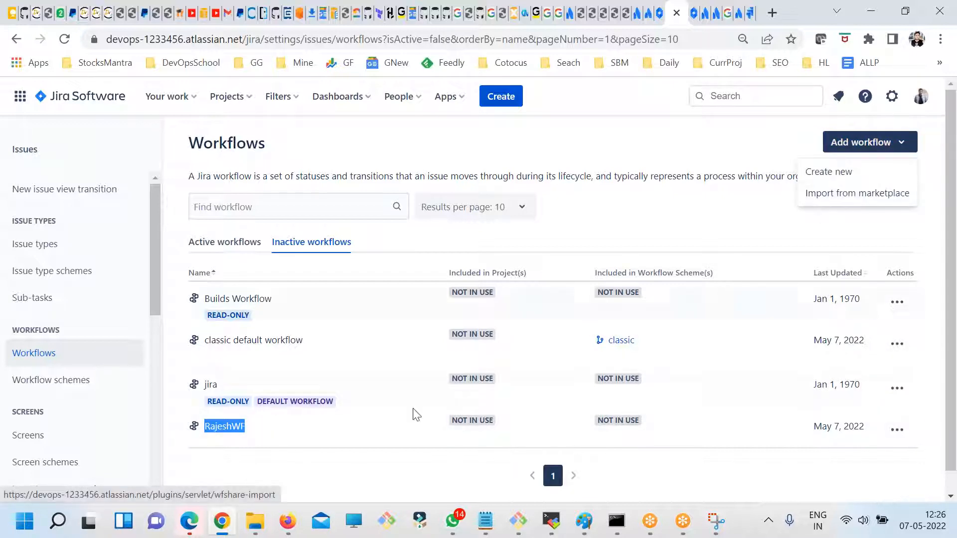
click(227, 426)
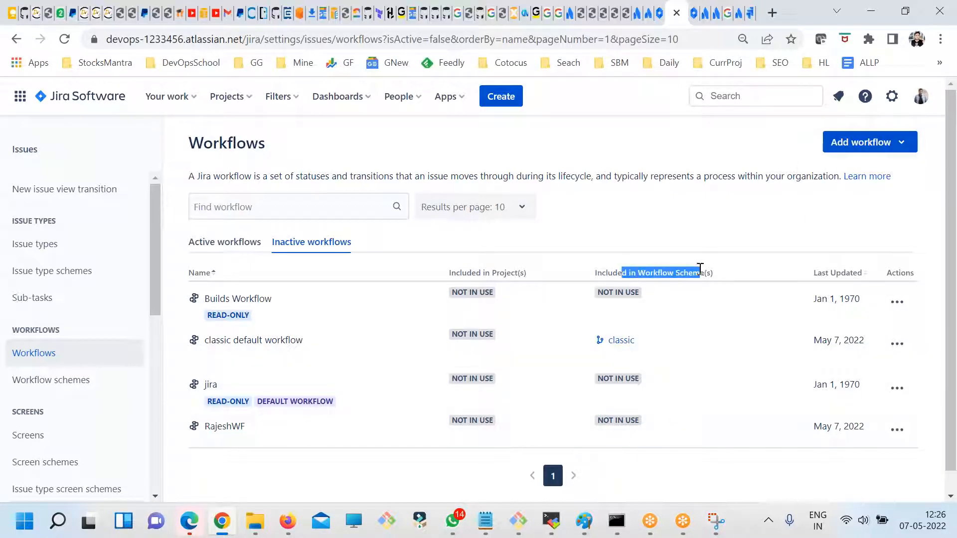
- Go from the active workflows to the PRJ1 project settings and open the project's Workflows page
click(229, 243)
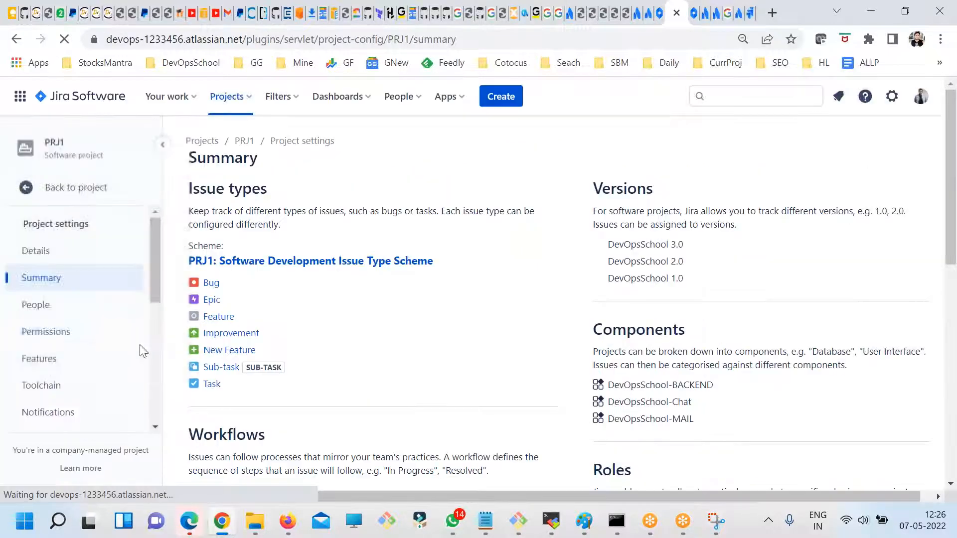
scroll(110, 419, down, 6)
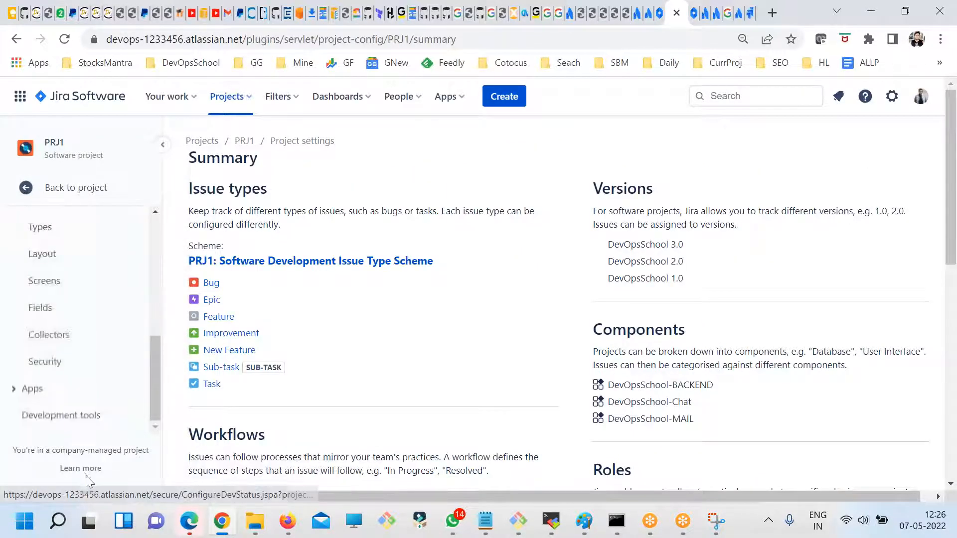
scroll(95, 399, up, 6)
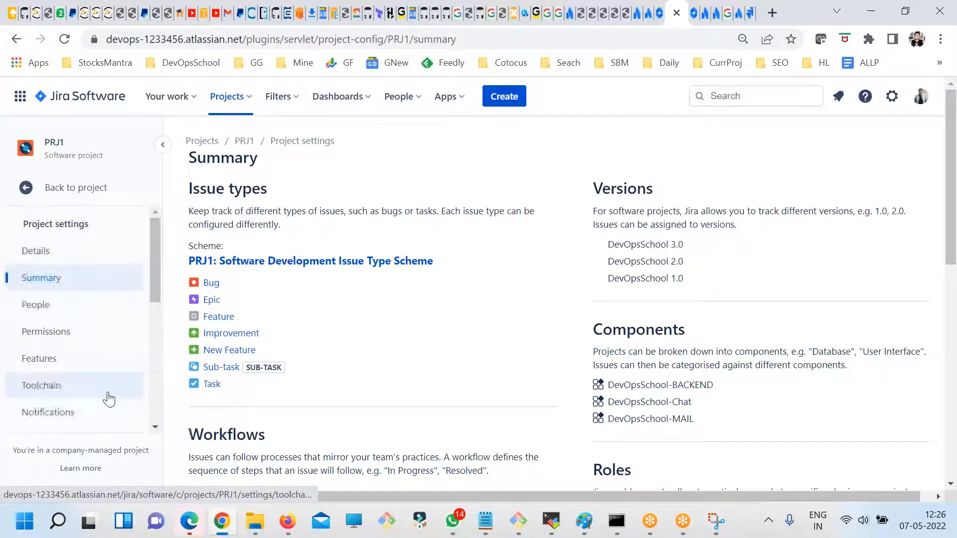
scroll(107, 398, down, 5)
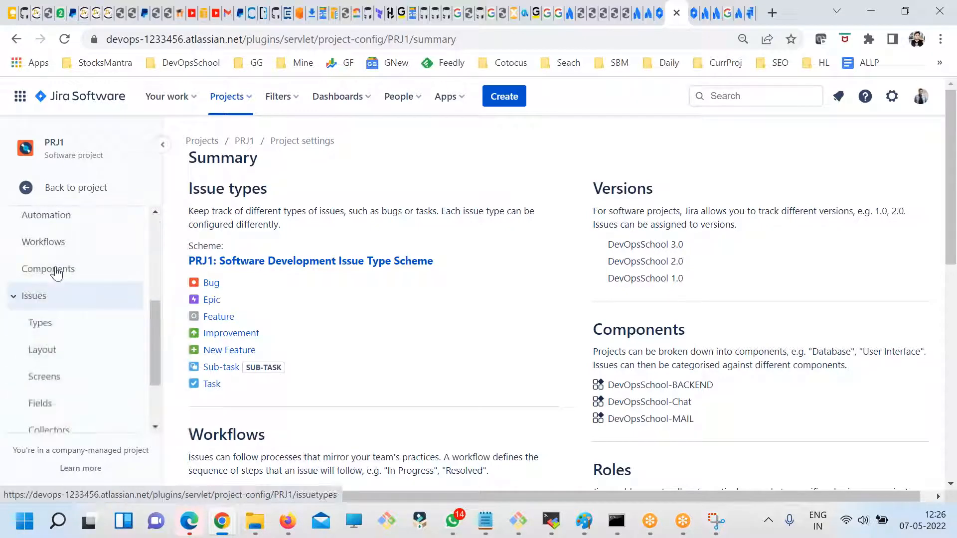
click(55, 243)
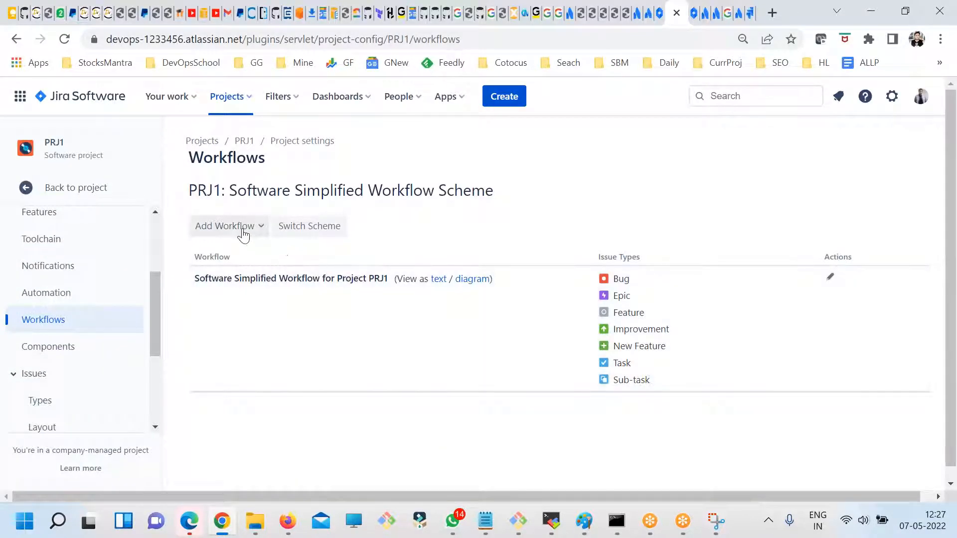
- Add the existing custom workflow copy to PRJ1's workflow scheme and assign all issue types to it
click(249, 233)
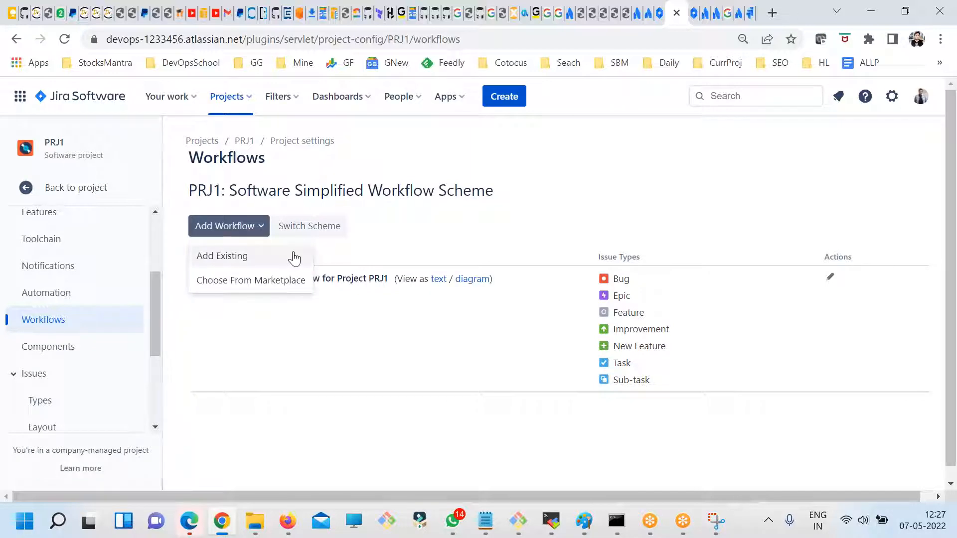
click(481, 39)
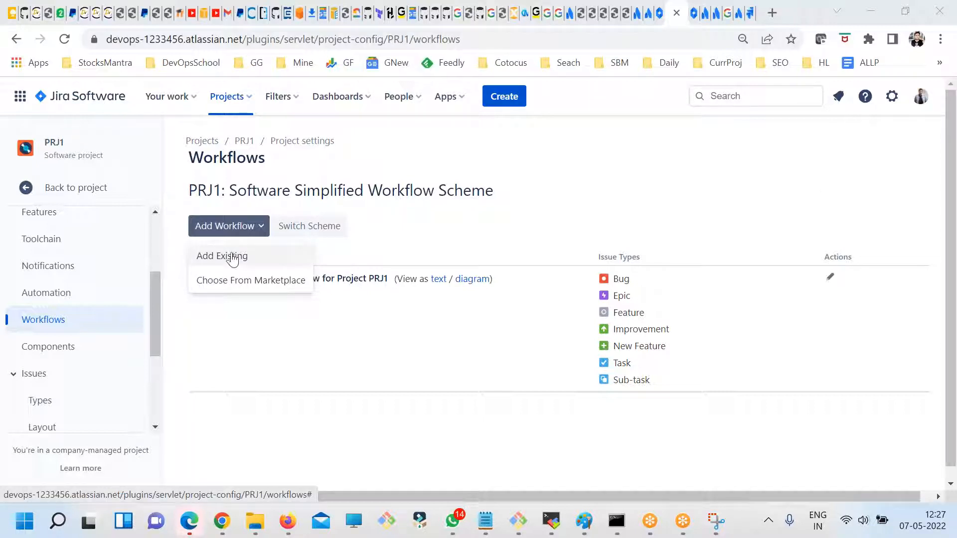
click(232, 256)
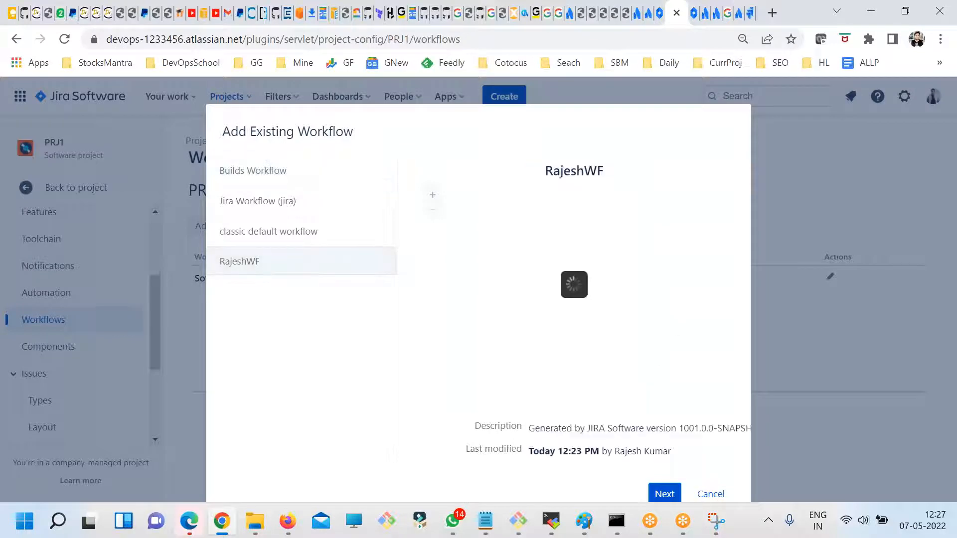
key(ctrl+minus)
click(632, 442)
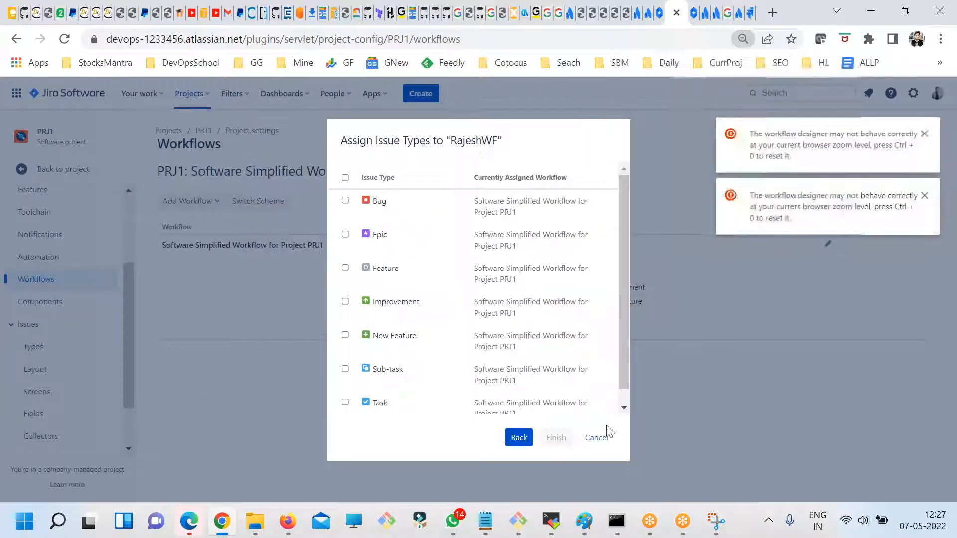
click(345, 178)
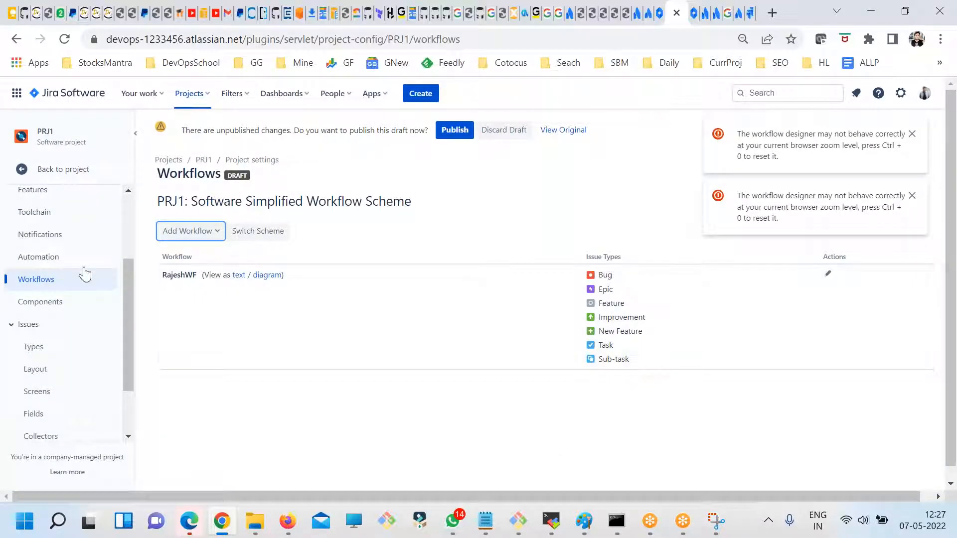
- Publish the draft of the PRJ1 workflow scheme and migrate the project's issues to the new workflow
scroll(80, 259, up, 3)
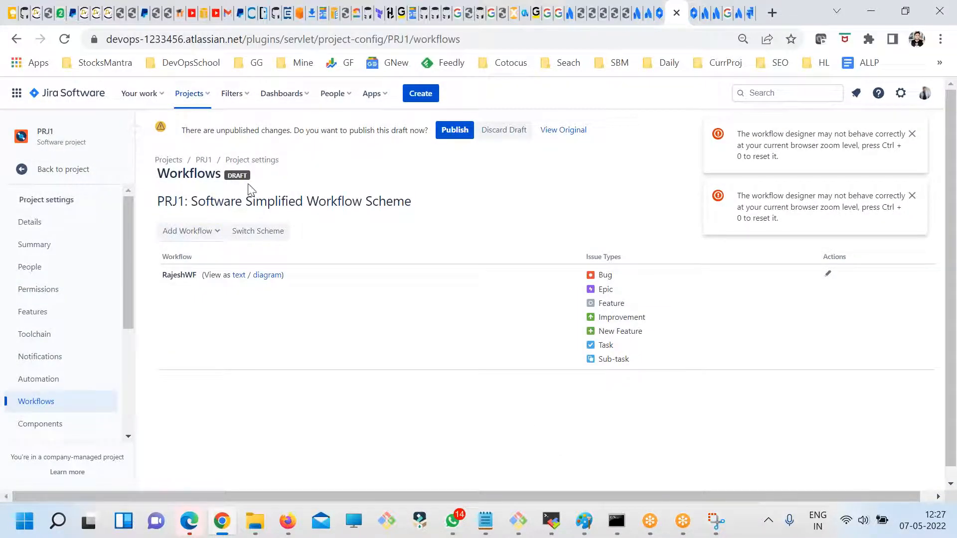
click(444, 138)
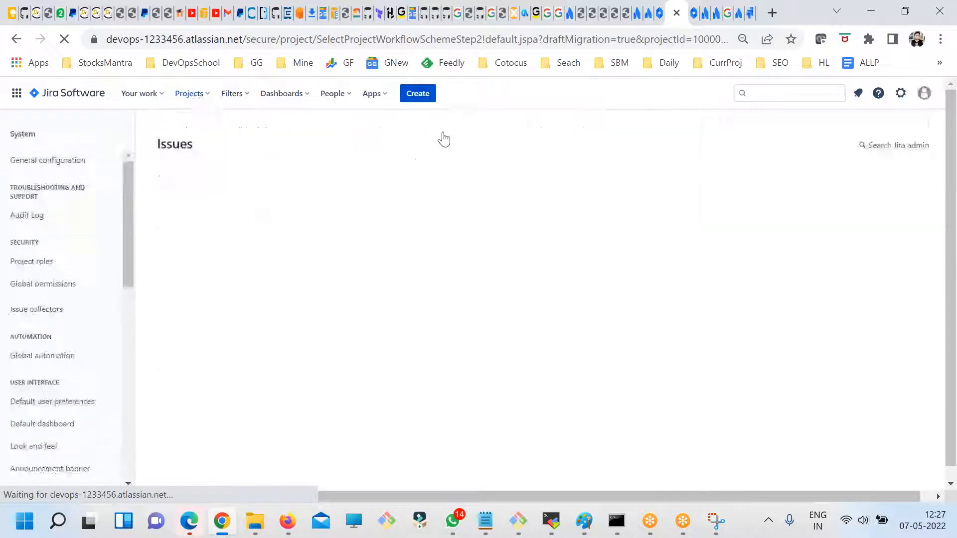
click(180, 265)
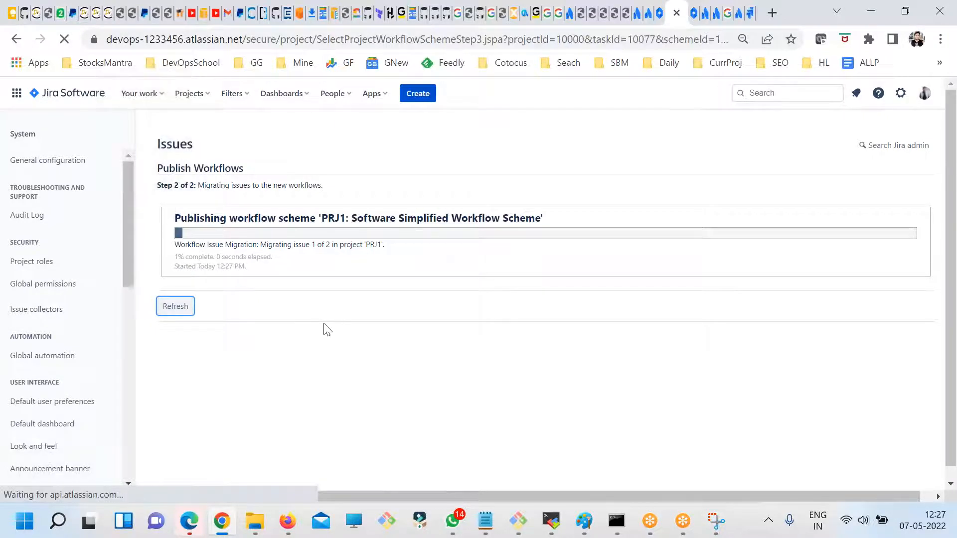
- Open the PRJ1 issue "DevOpsSchool Reg is not working" from the project's issue list and dismiss the introduction message
click(70, 94)
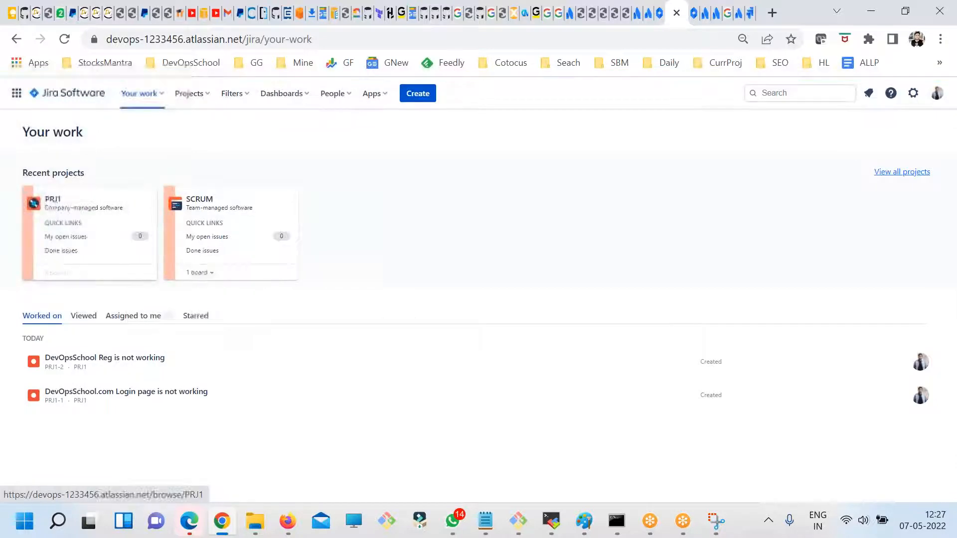
click(61, 204)
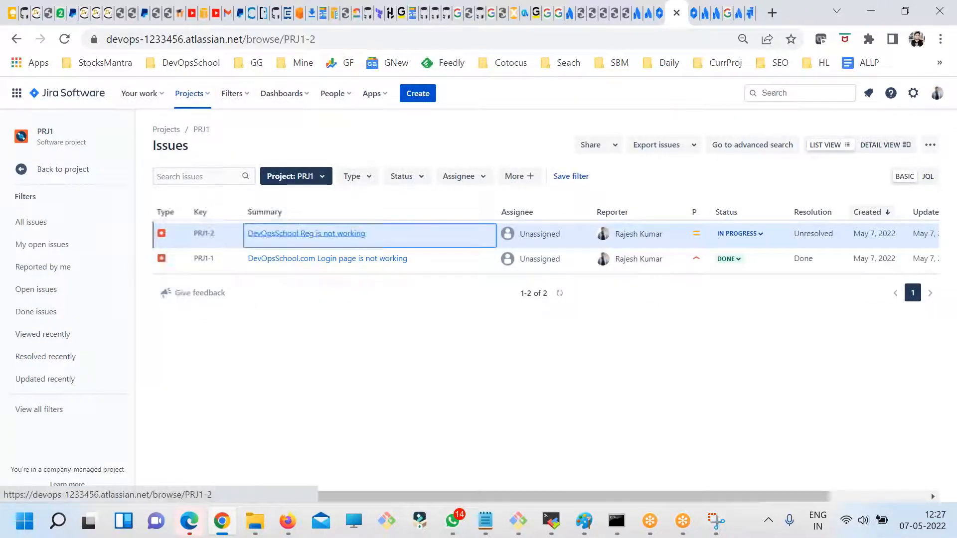
click(279, 235)
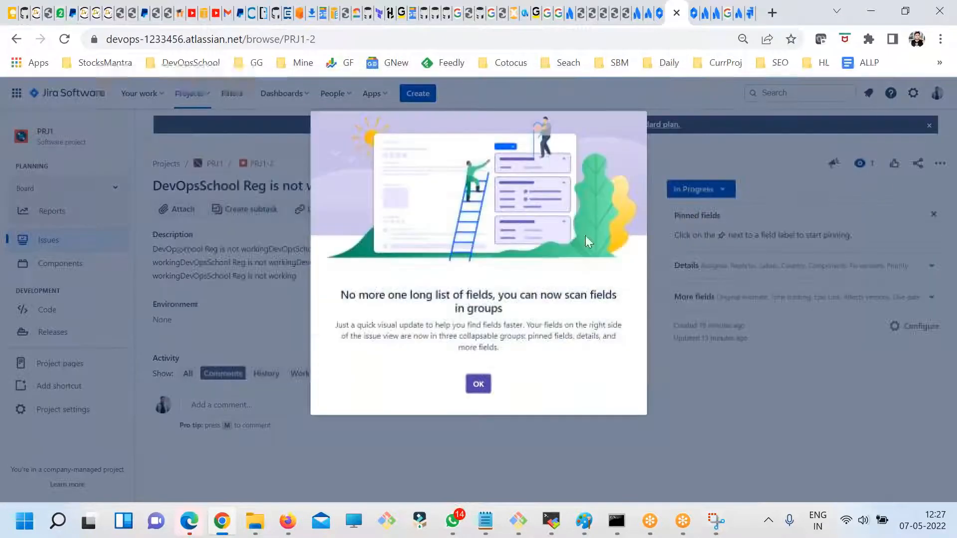
click(476, 384)
- Review the issue's available statuses and its workflow diagram, and close the diagram
click(719, 192)
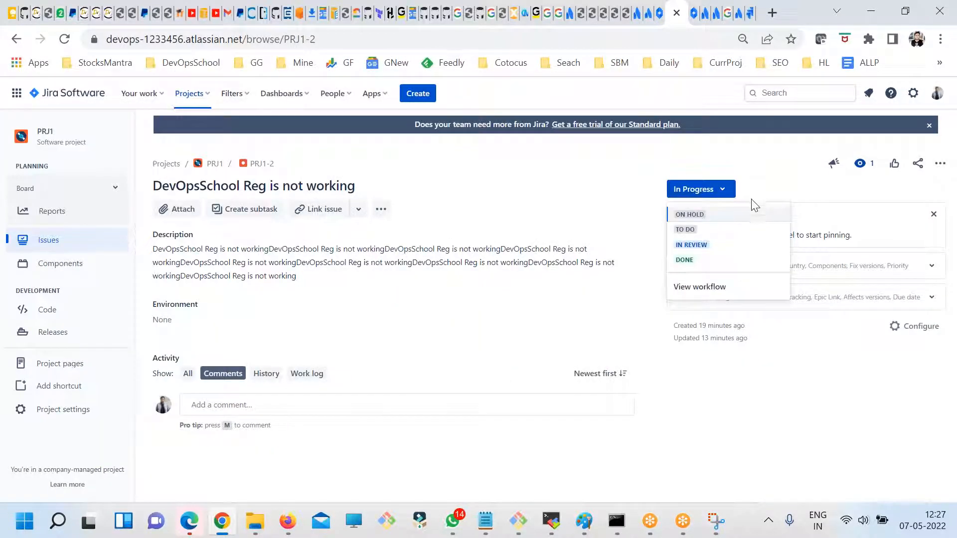
click(705, 289)
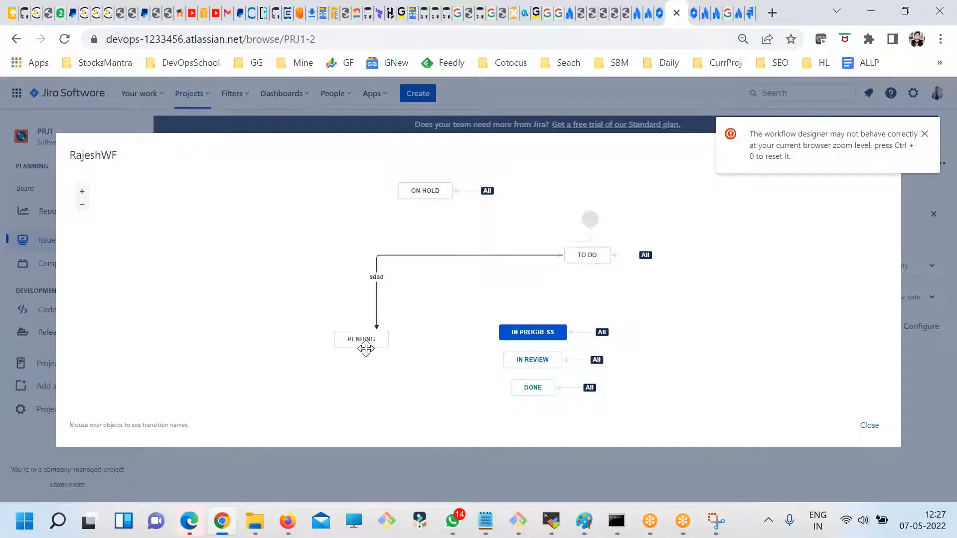
click(924, 133)
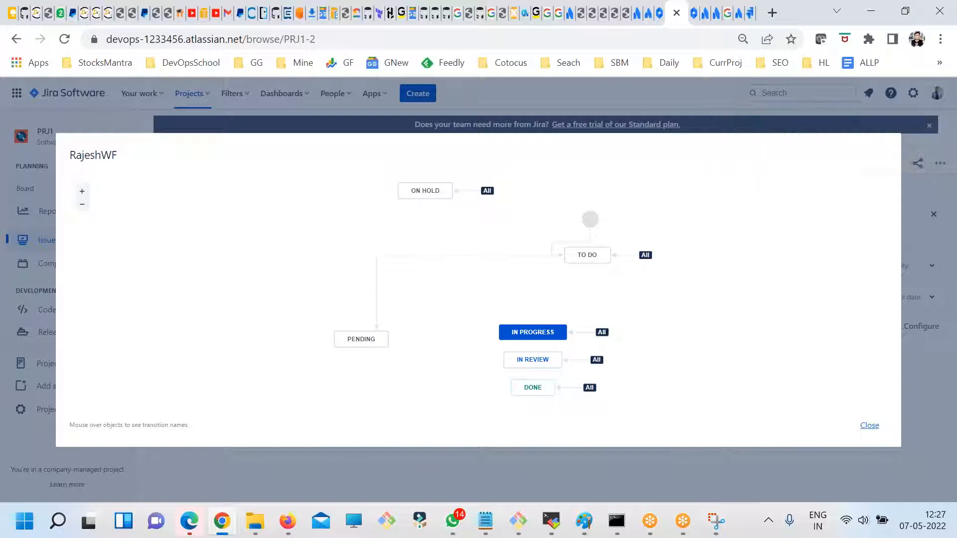
key(Escape)
- Move the issue to To Do and examine the transitions offered from that status
click(704, 192)
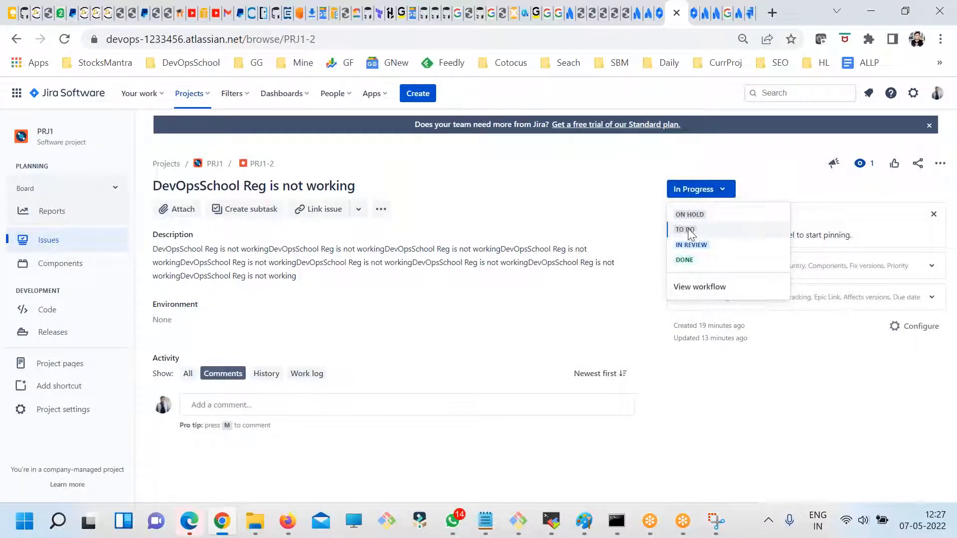
click(685, 230)
click(706, 191)
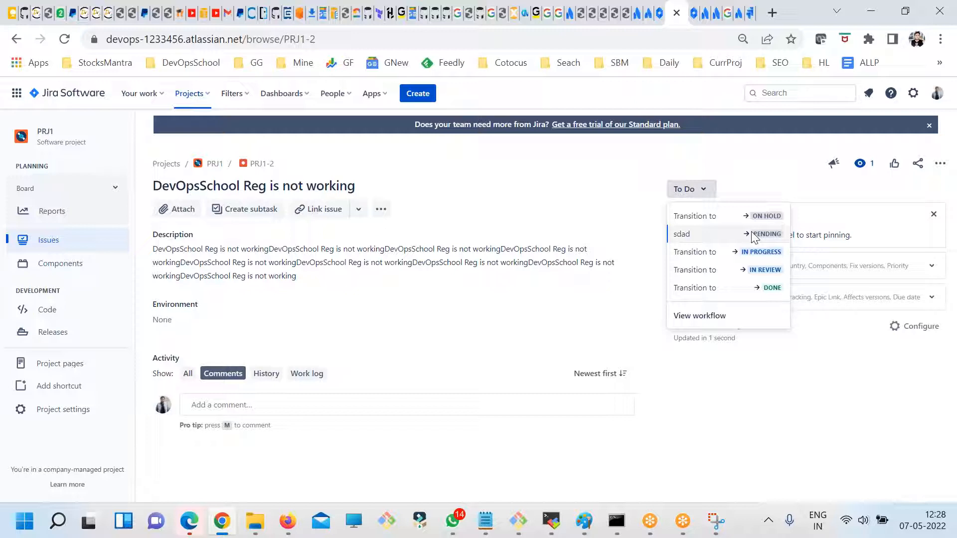
drag(553, 185, 151, 188)
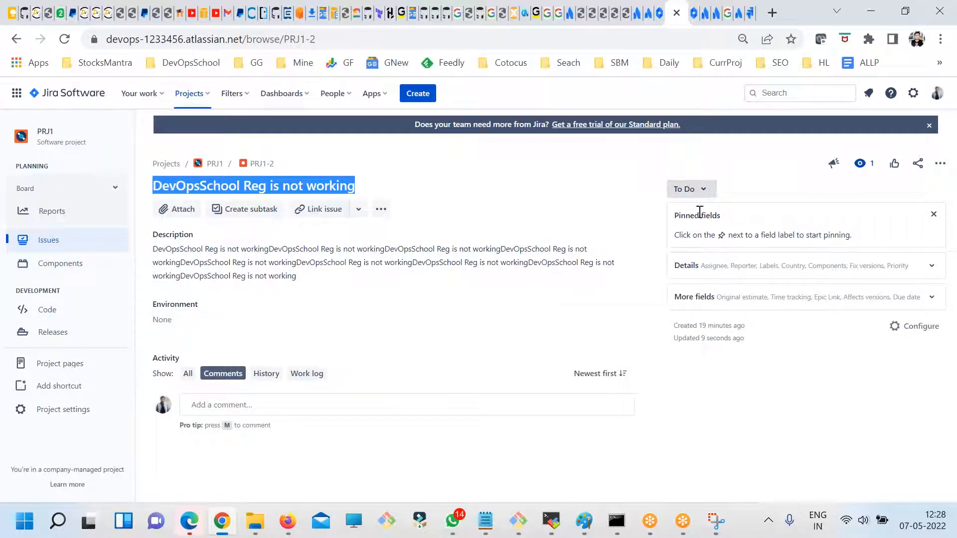
- Open Jira's issue settings and review the configuration areas for workflows, screens, fields, issue features and attributes
click(913, 93)
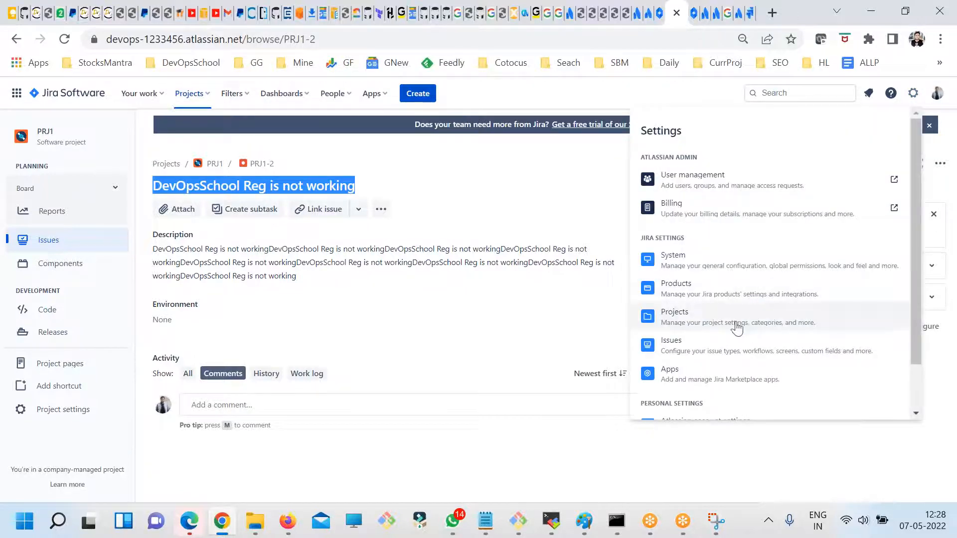
scroll(699, 299, down, 1)
click(699, 299)
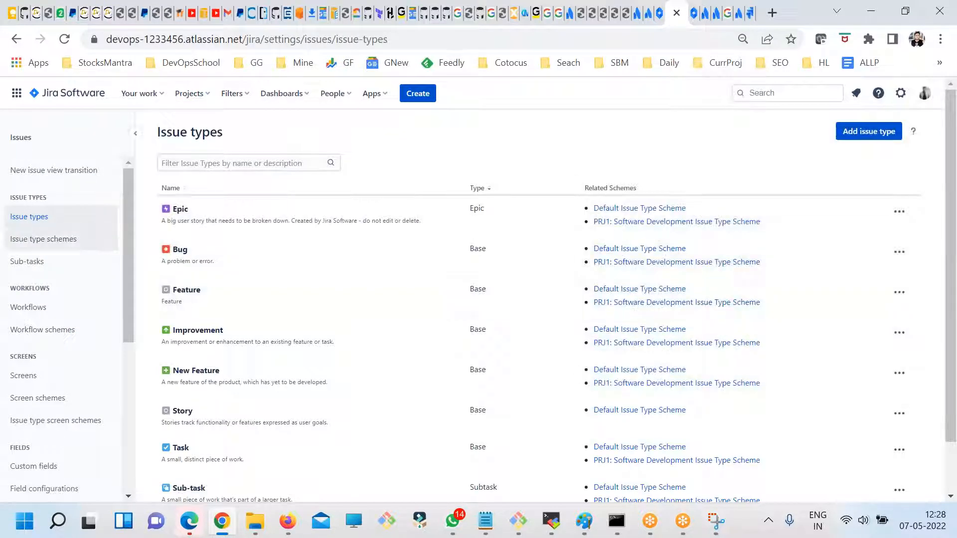
scroll(64, 316, down, 2)
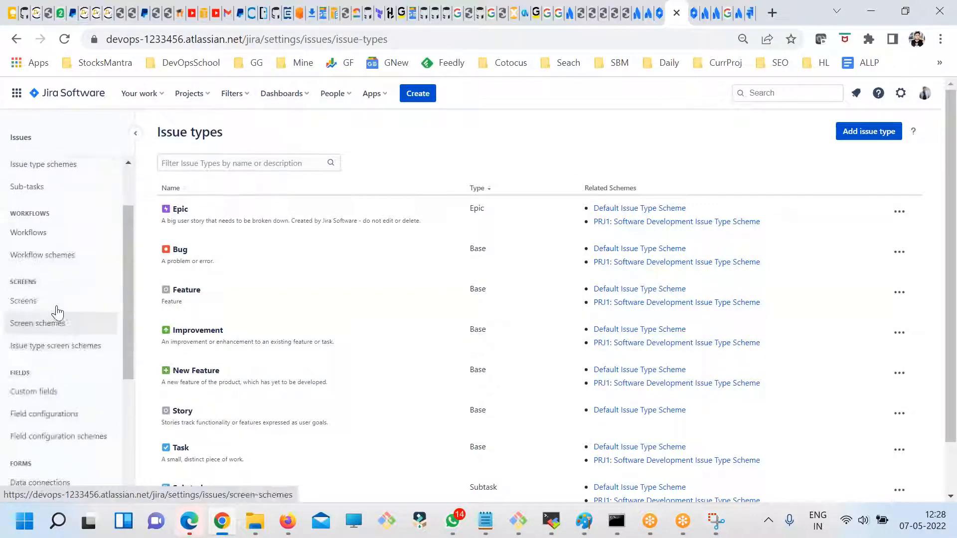
scroll(59, 325, down, 3)
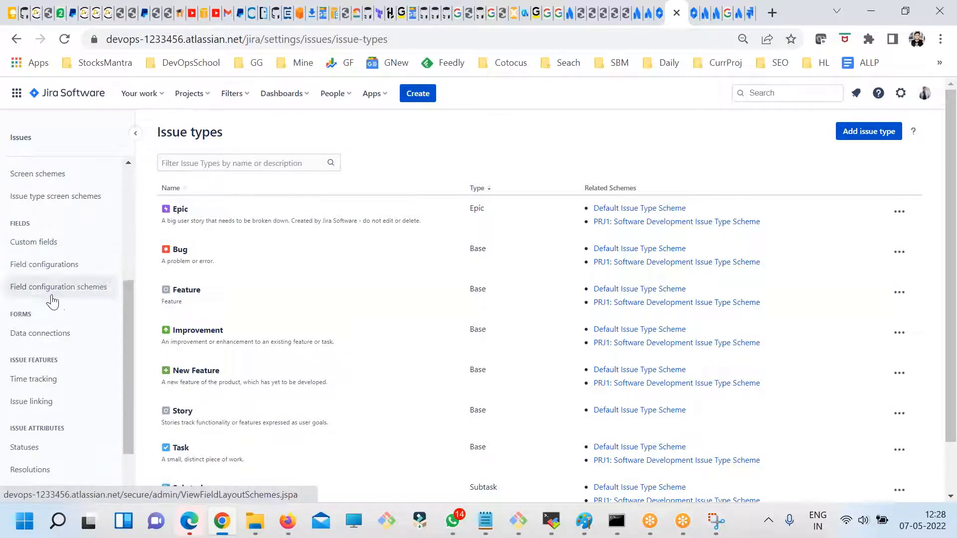
scroll(54, 304, down, 2)
scroll(68, 329, up, 5)
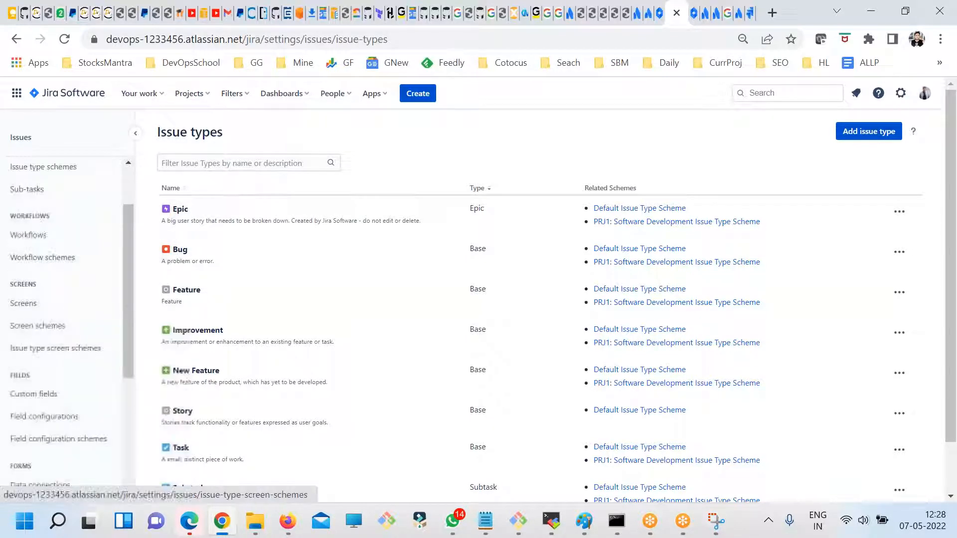
scroll(94, 297, up, 2)
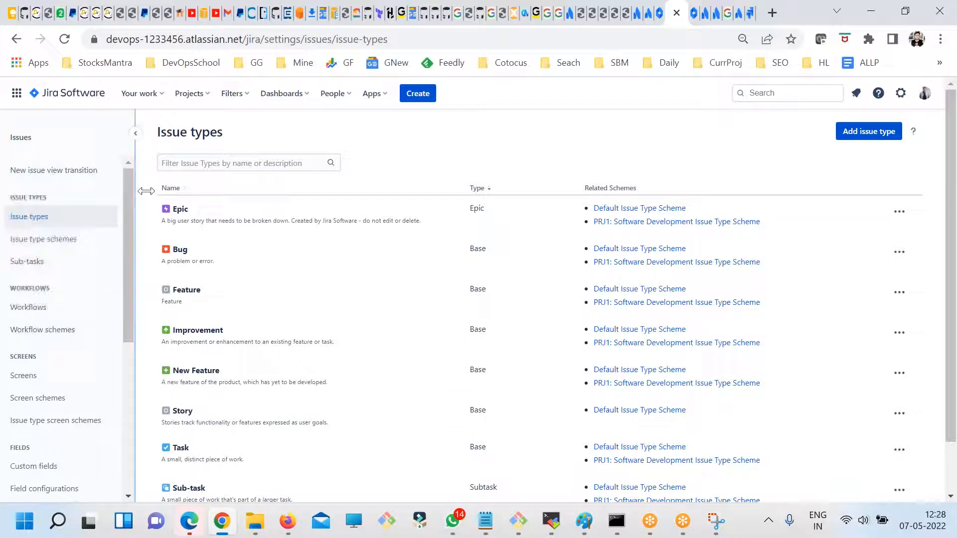
drag(128, 315, 153, 429)
scroll(85, 374, down, 3)
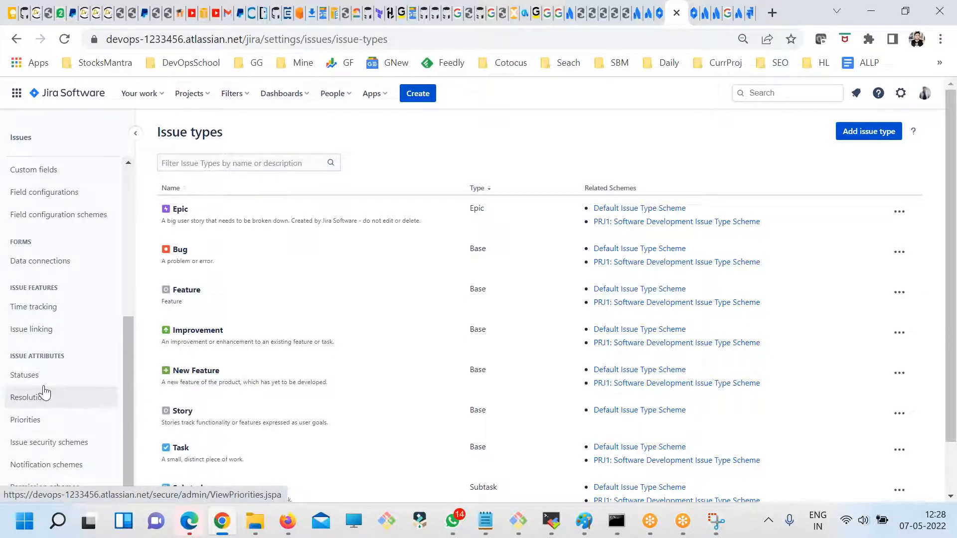
scroll(65, 424, up, 6)
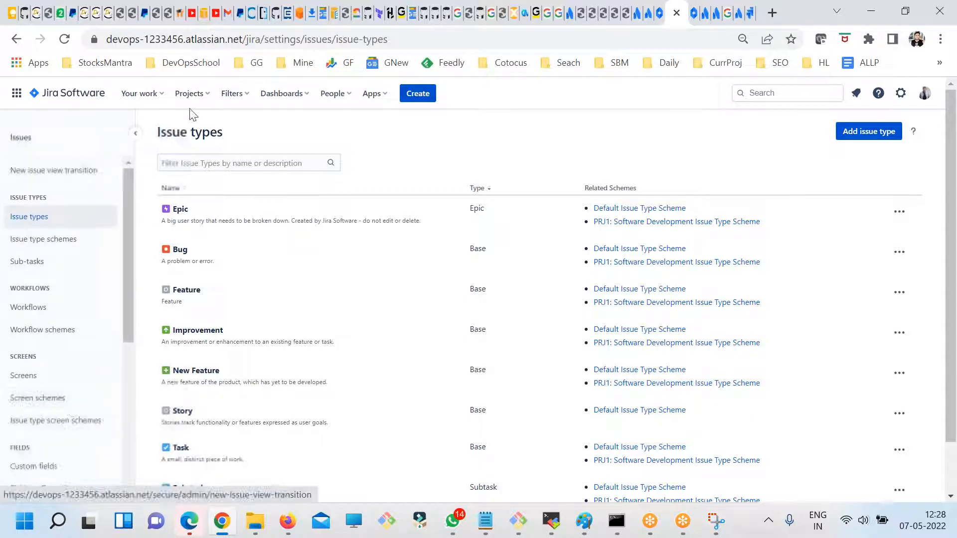
- Switch to the SCRUM project and open its backlog
click(190, 94)
click(207, 152)
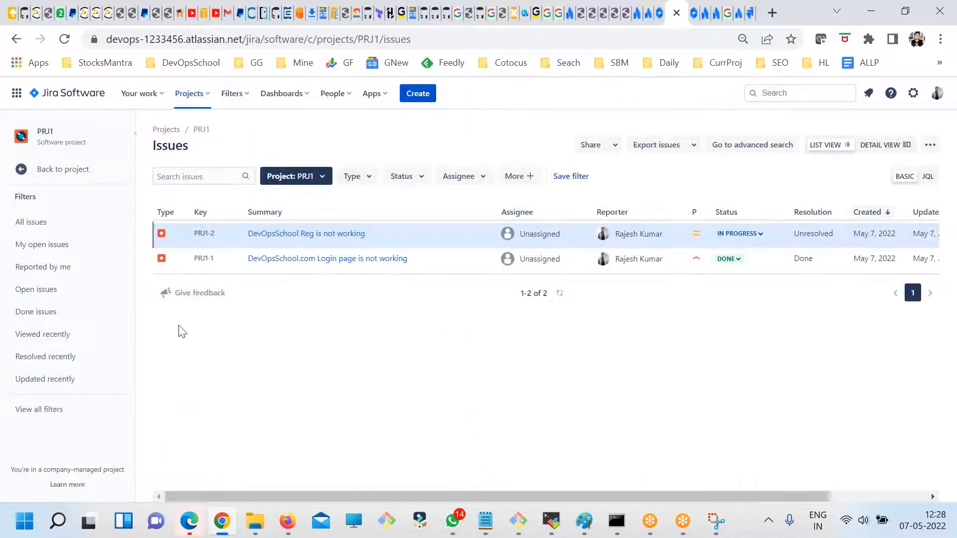
click(190, 94)
click(235, 172)
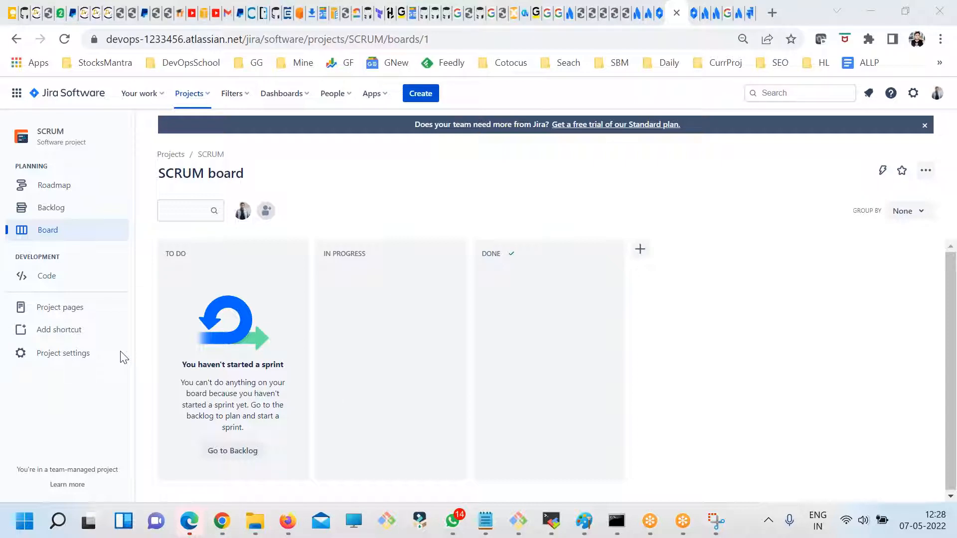
click(53, 208)
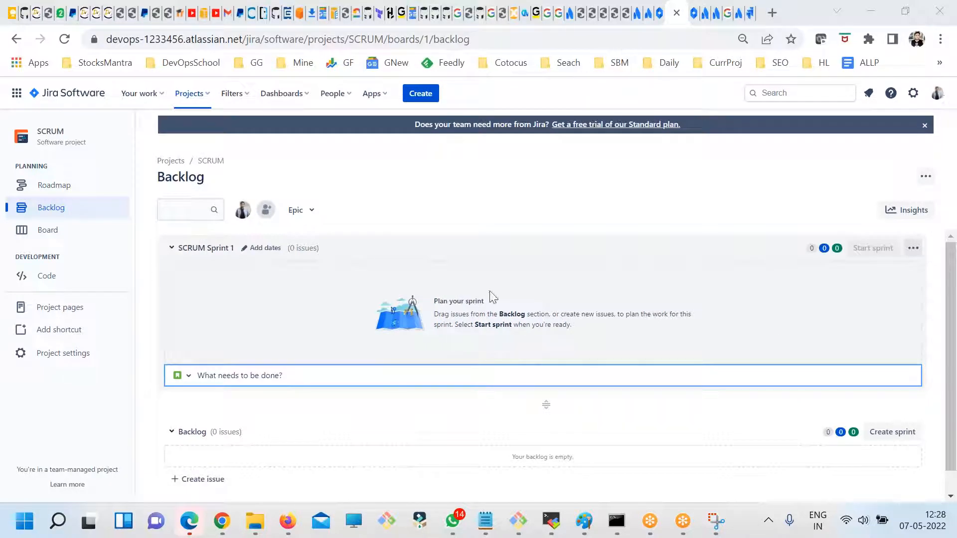
scroll(474, 329, down, 1)
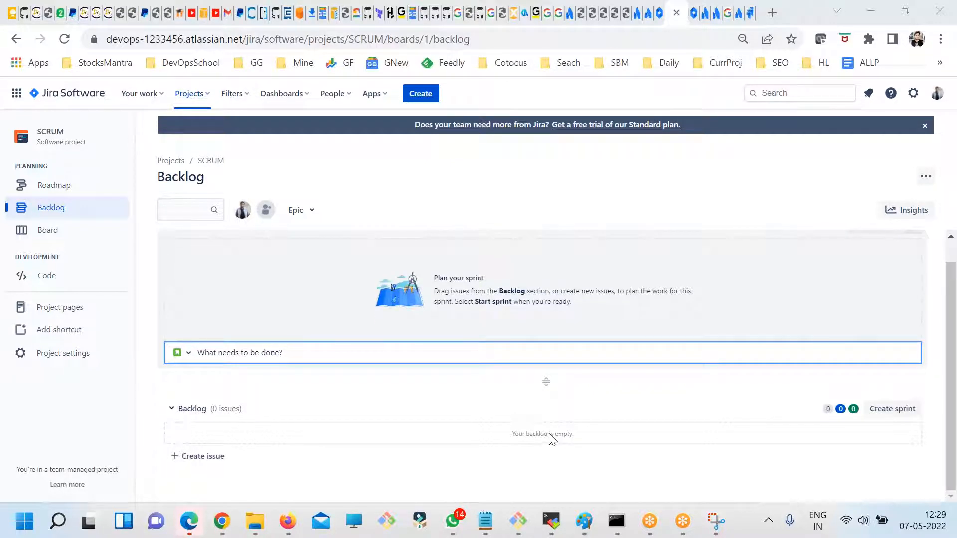
- Create a story named "DevOpsSchool iSsues 1" in the SCRUM backlog
click(217, 456)
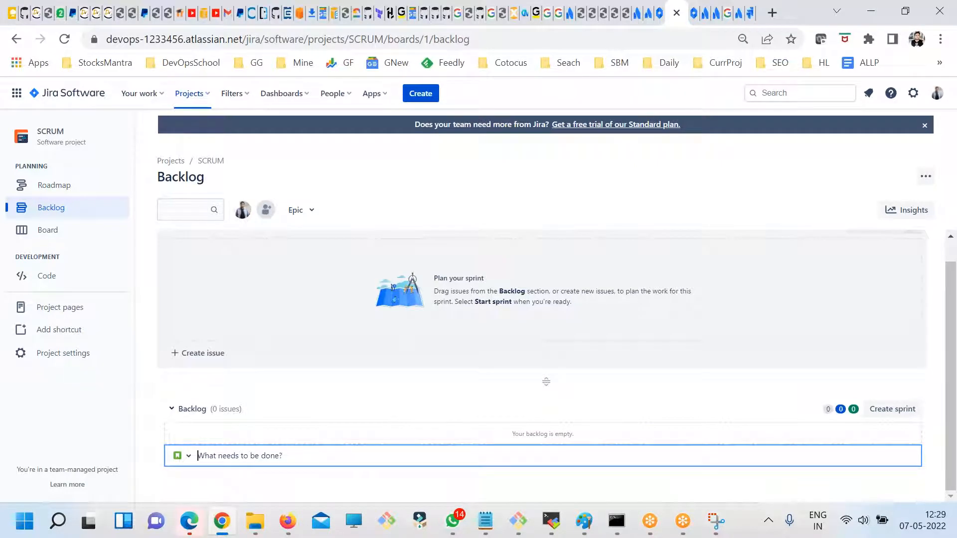
text(DevOpsSchool iSsues 1)
key(ctrl+a)
key(ctrl+c)
key(Return)
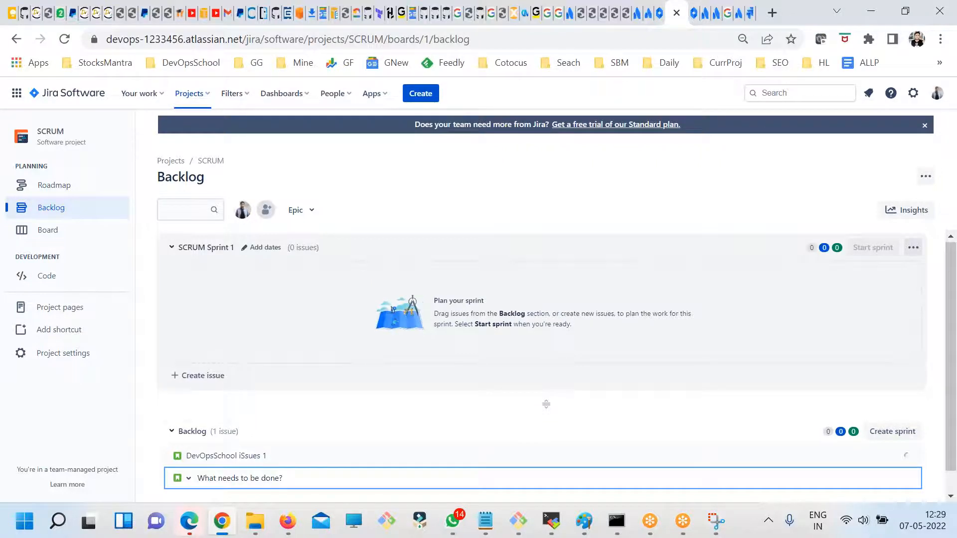
- Add two more stories to the backlog, both named "DevOpsSchool iSsues 2"
key(ctrl+v)
text(2)
key(Return)
key(ctrl+v)
text(2)
key(Return)
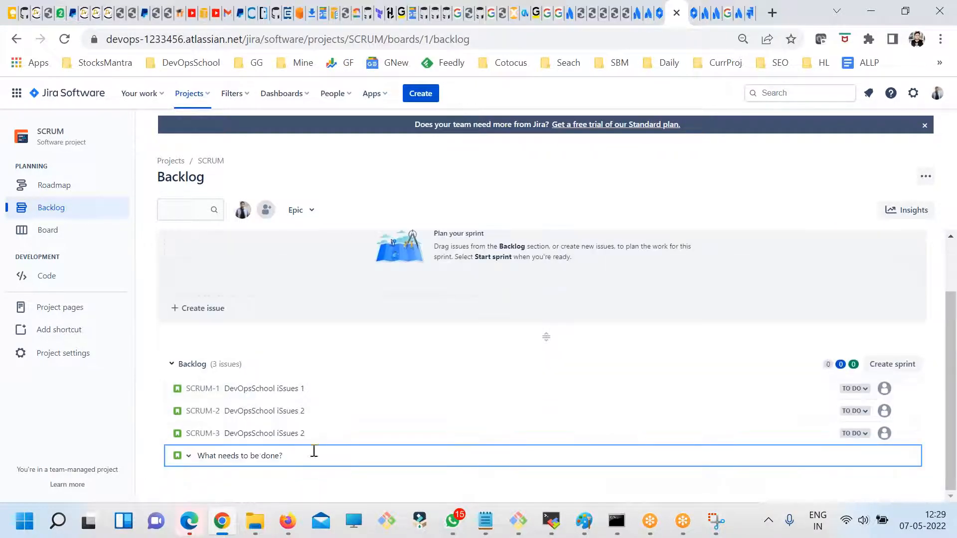
- Add three stories to the backlog: one named "DevOpsSchool iSsues 4" and two named "DevOpsSchool iSsues 5"
key(ctrl+v)
text(14)
key(Return)
key(ctrl+v)
text(5)
key(Return)
key(ctrl+v)
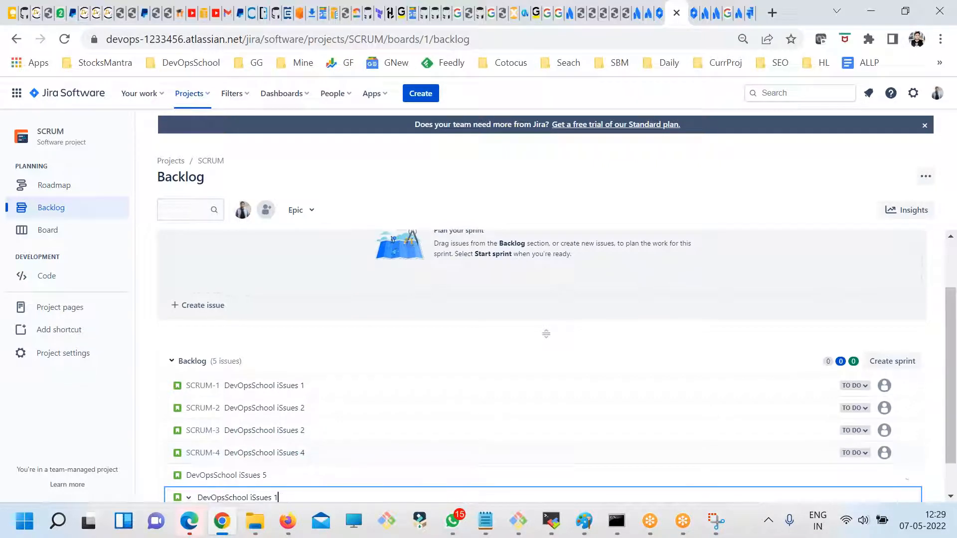
text(5)
key(Return)
- Add four more backlog stories named "DevOpsSchool iSsues 6", "DevOpsSchool iSsues 7", "DevOpsSchool iSsues 8" and "DevOpsSchool iSsues 9"
key(ctrl+v)
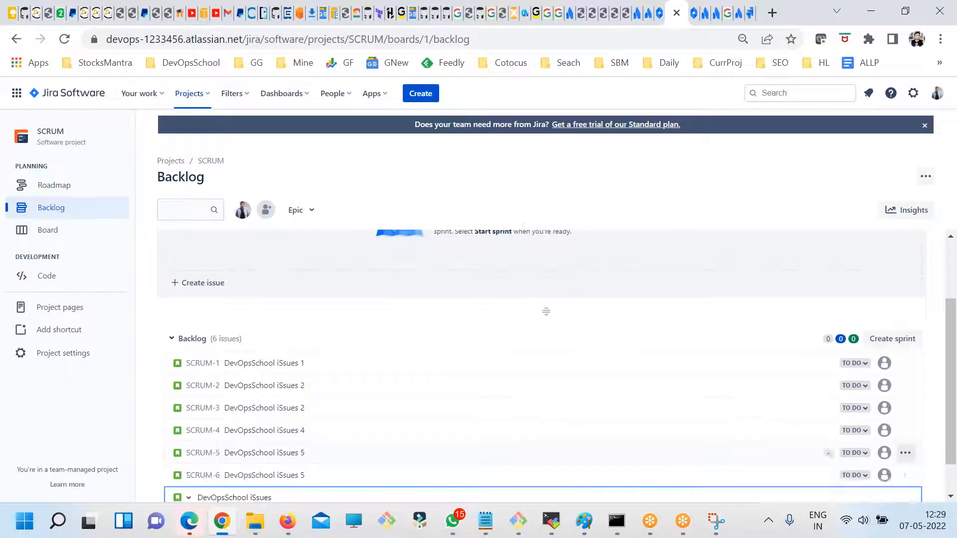
text(6)
key(Return)
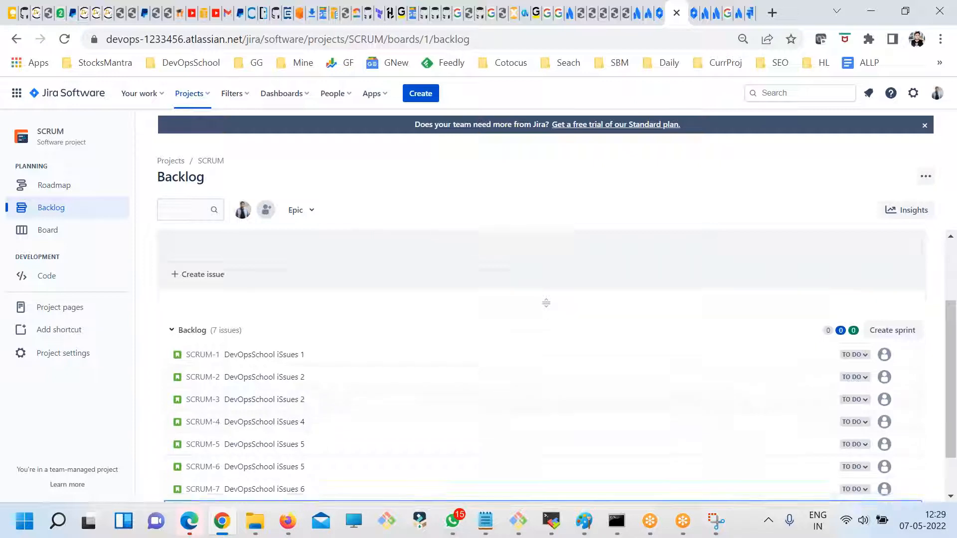
key(ctrl+v)
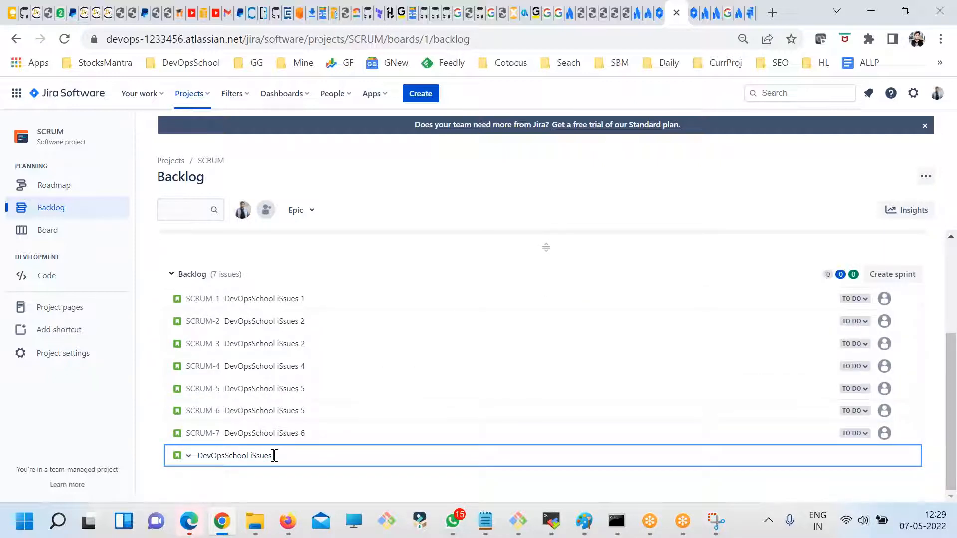
text(7)
key(Return)
key(ctrl+v)
text(8)
key(Return)
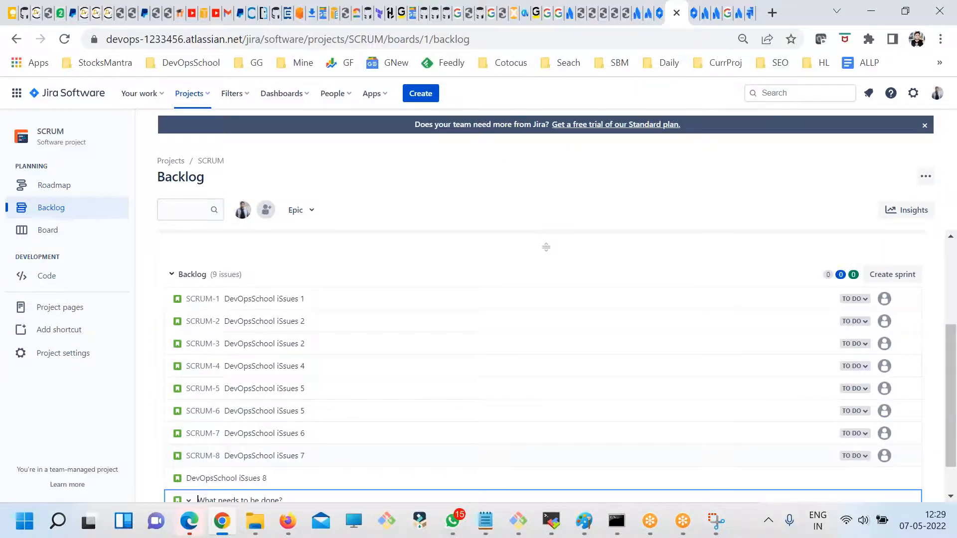
key(ctrl+v)
text(9)
key(Return)
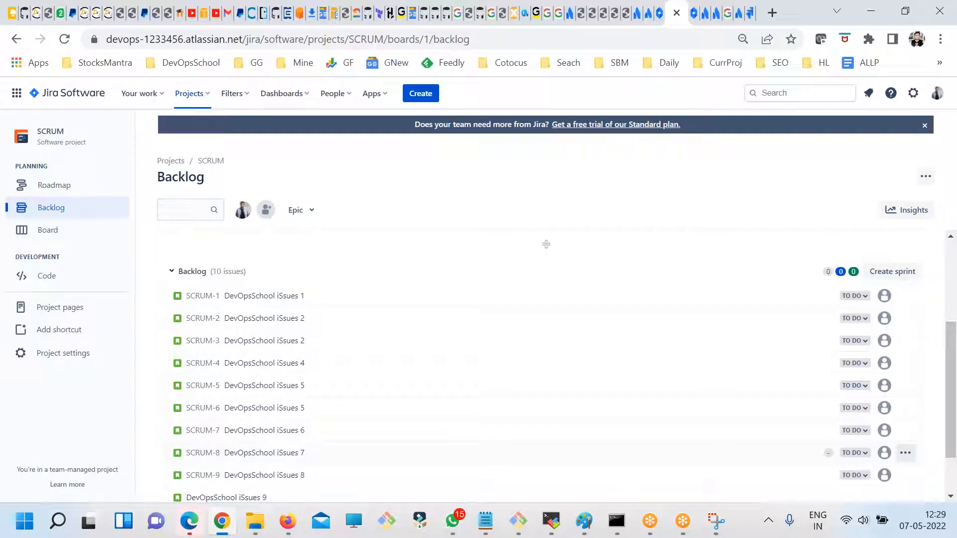
- Review the SCRUM Sprint 1 section and the list of stories in the backlog
scroll(378, 336, up, 5)
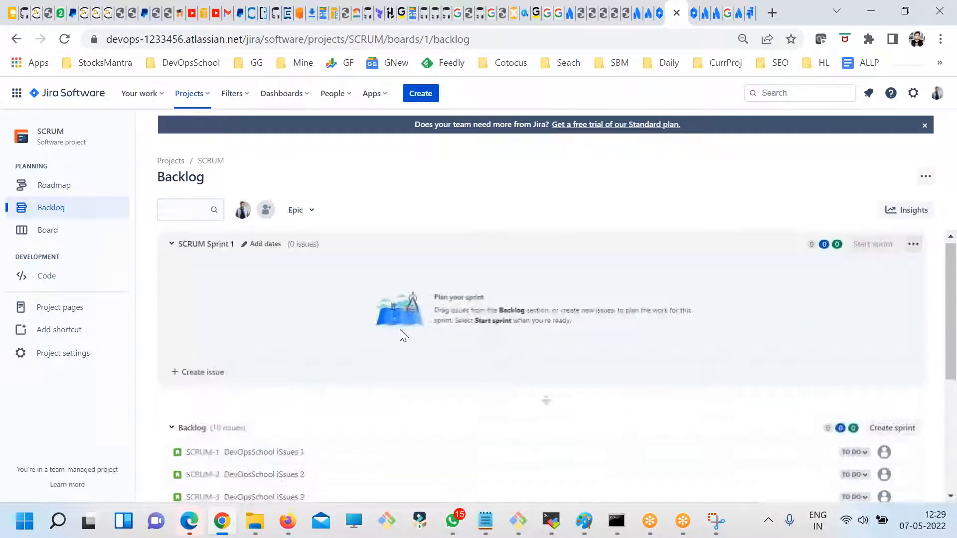
click(939, 84)
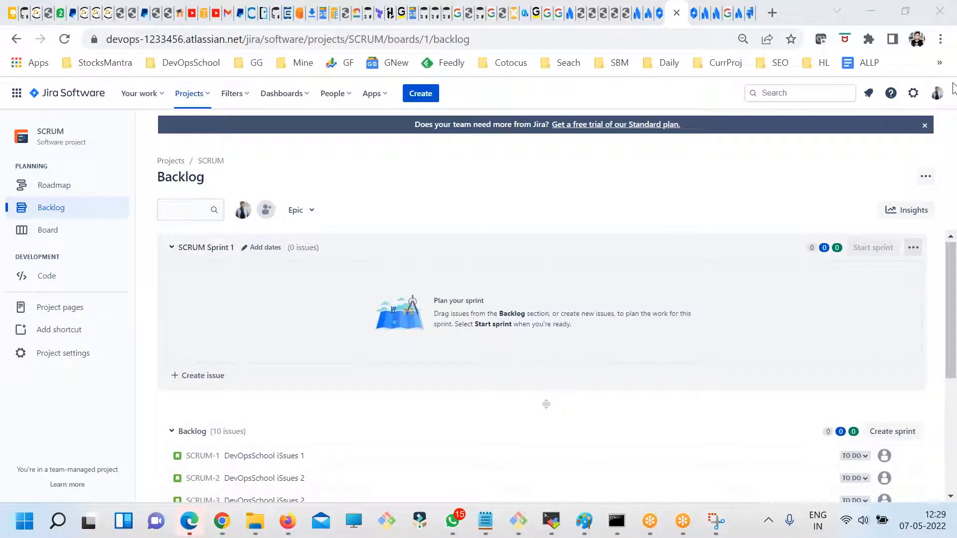
click(68, 216)
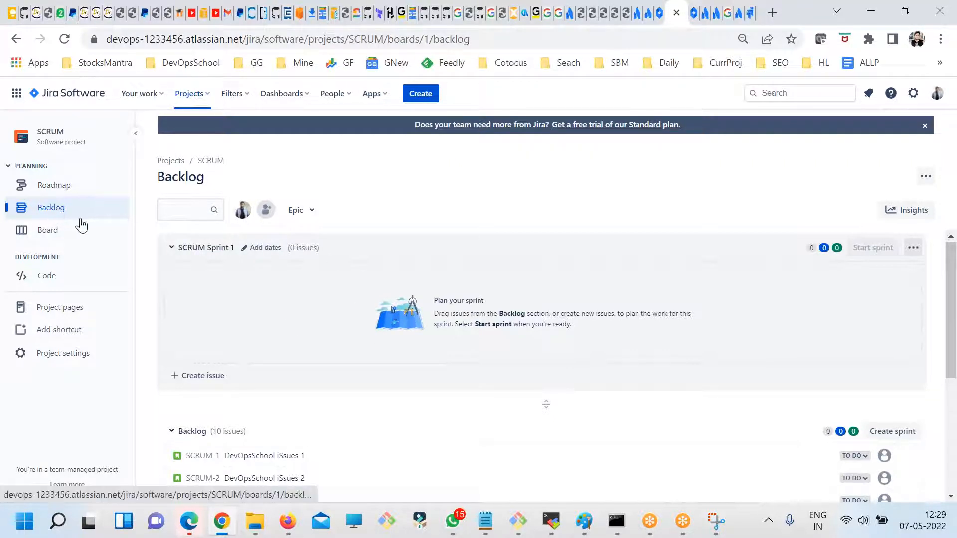
scroll(339, 371, down, 3)
scroll(253, 289, up, 2)
scroll(253, 289, down, 3)
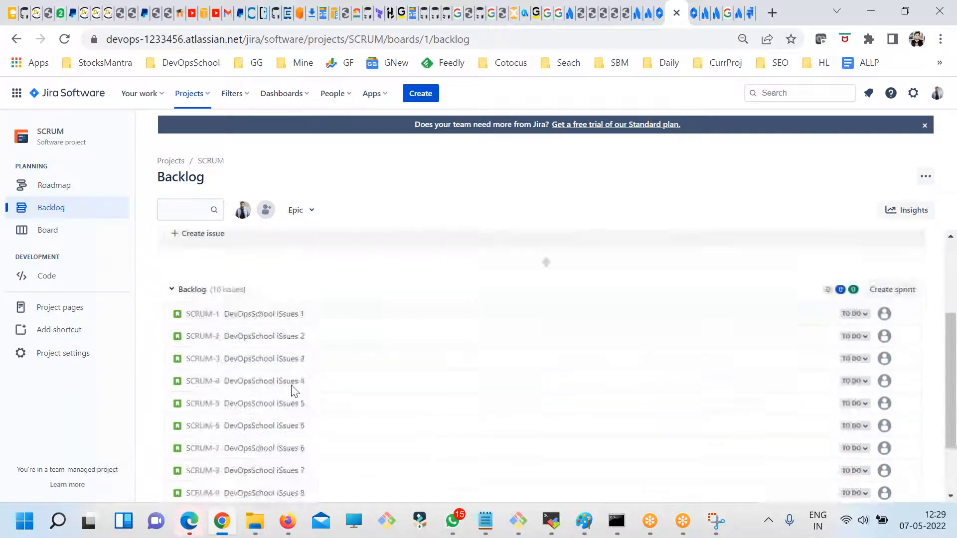
scroll(440, 419, up, 2)
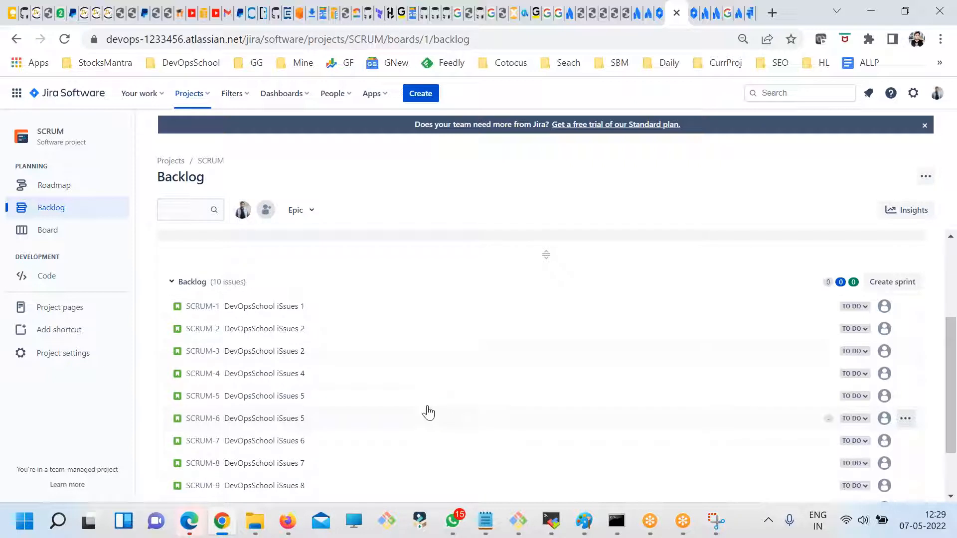
- Examine the SCRUM board, its additional board options and the project's roadmap
click(52, 232)
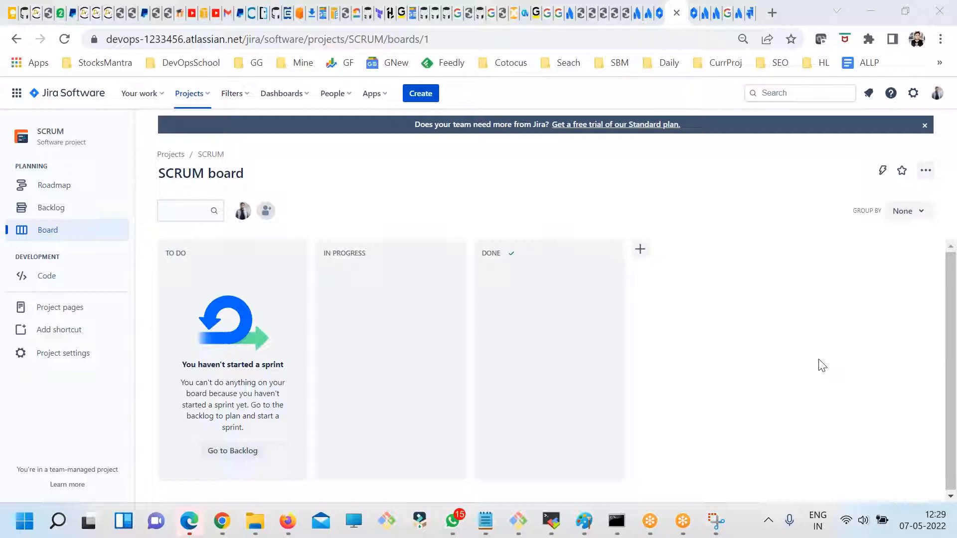
click(926, 171)
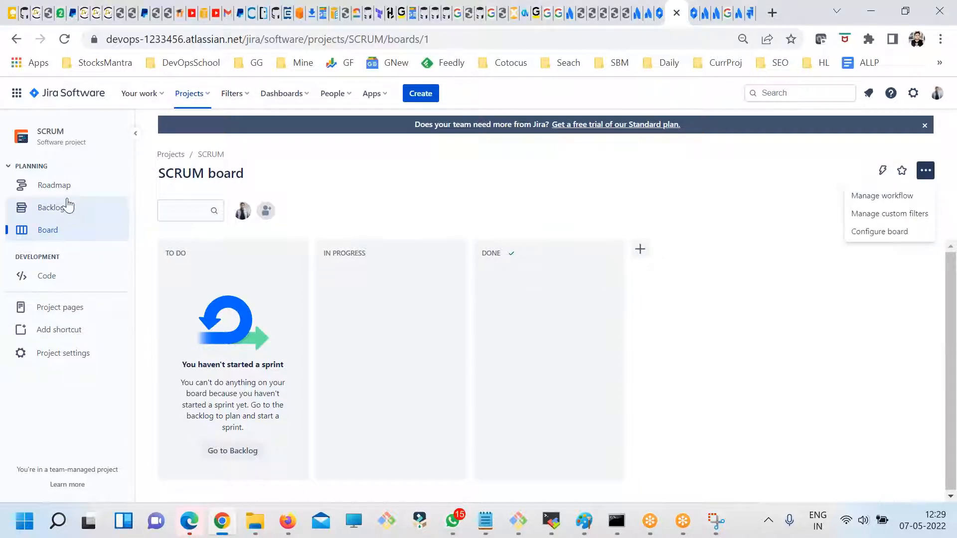
click(54, 186)
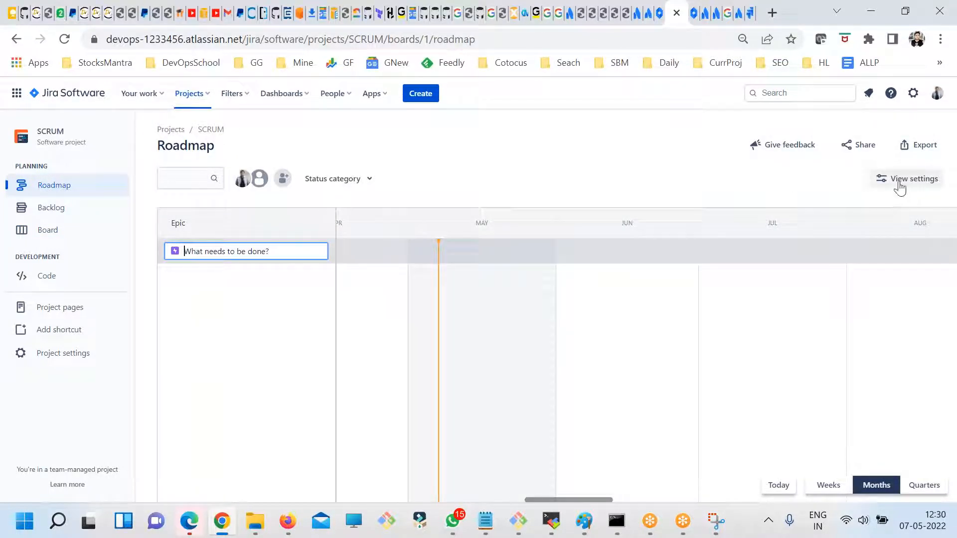
click(48, 231)
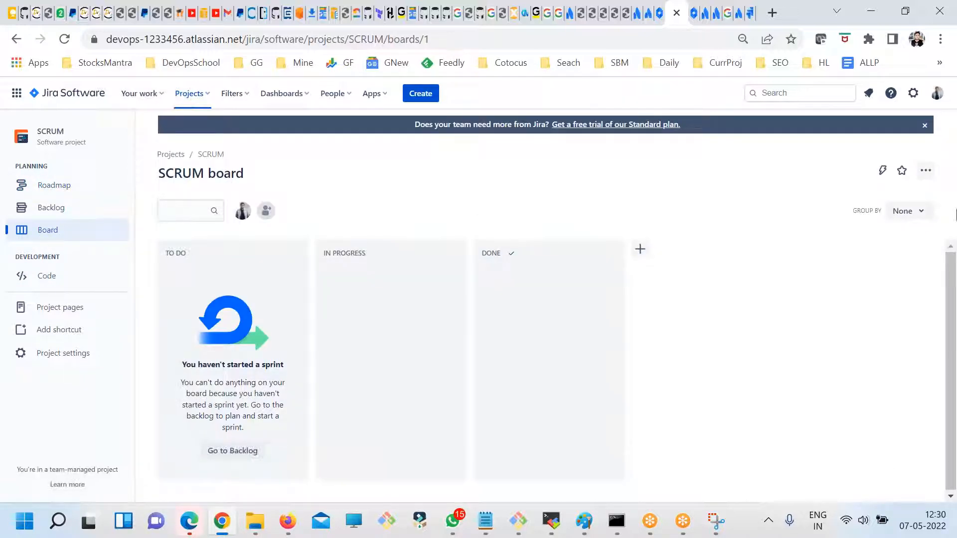
click(925, 169)
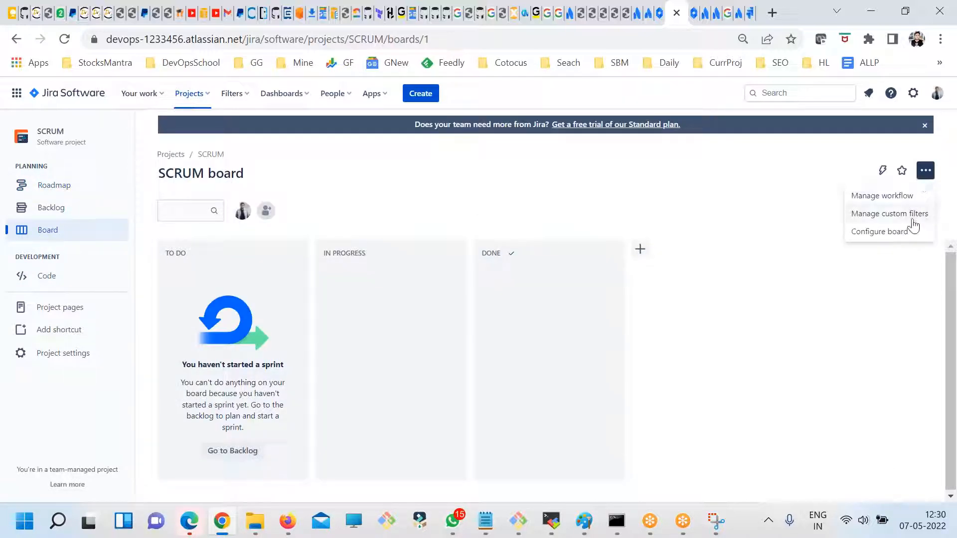
click(460, 214)
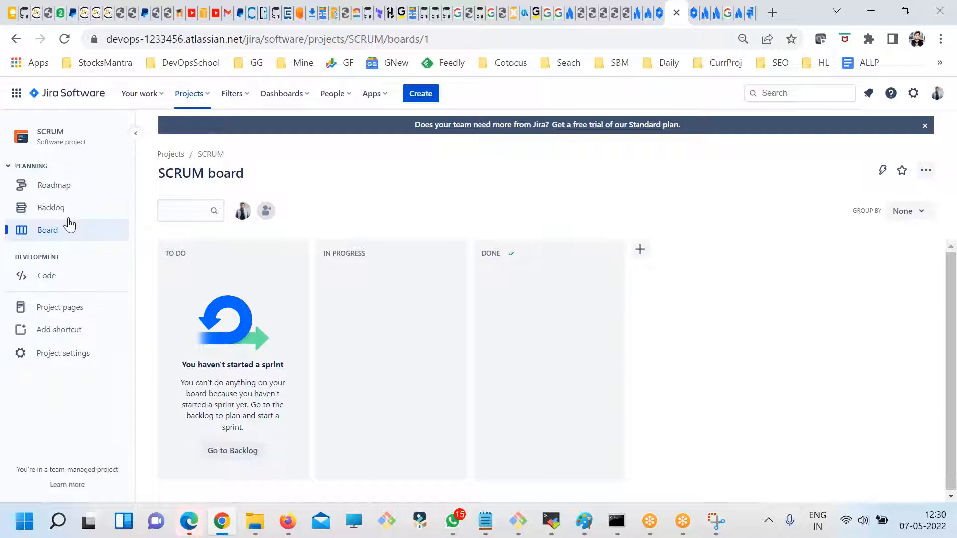
- Return to the backlog and collapse and expand the SCRUM Sprint 1 section to inspect it
click(56, 208)
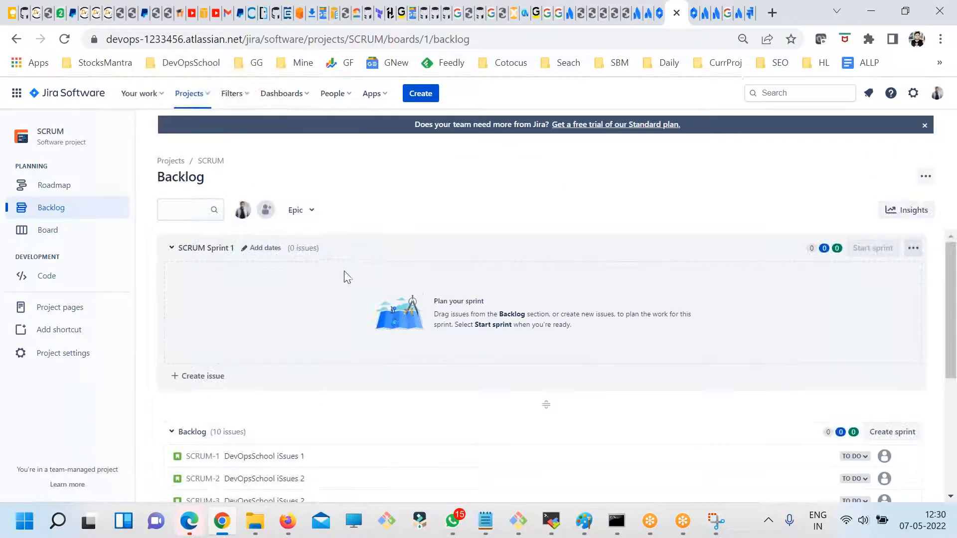
click(170, 251)
click(170, 252)
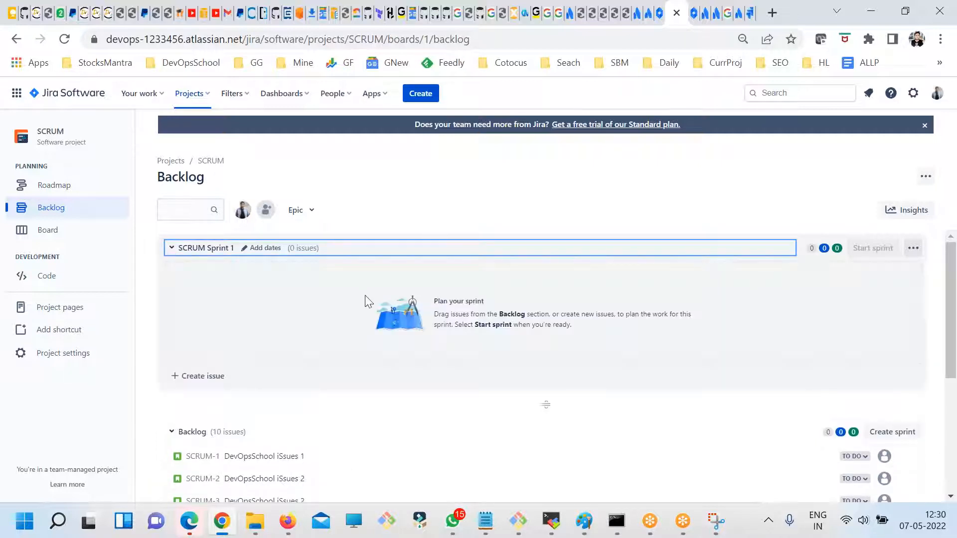
click(631, 26)
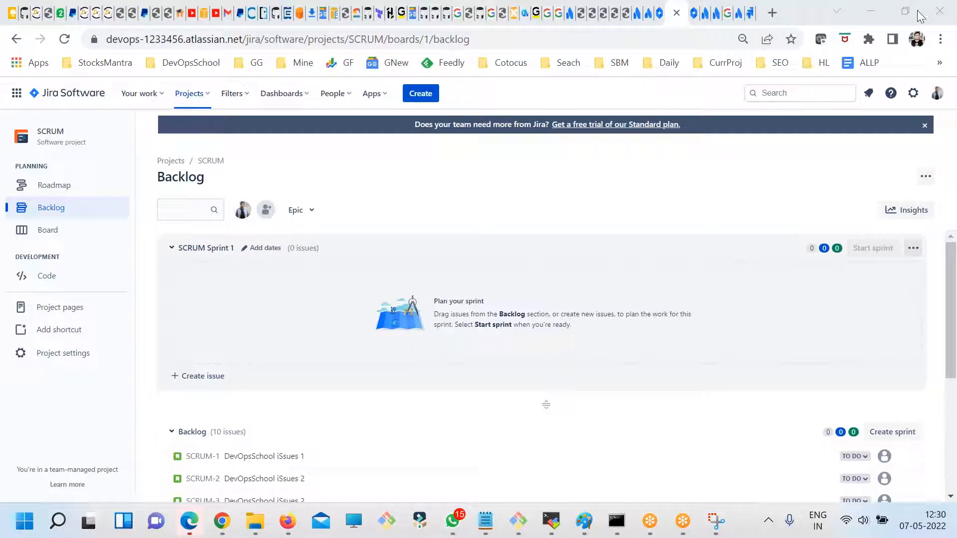
- Edit SCRUM Sprint 1 to set its duration to 2 weeks and save the update
click(260, 249)
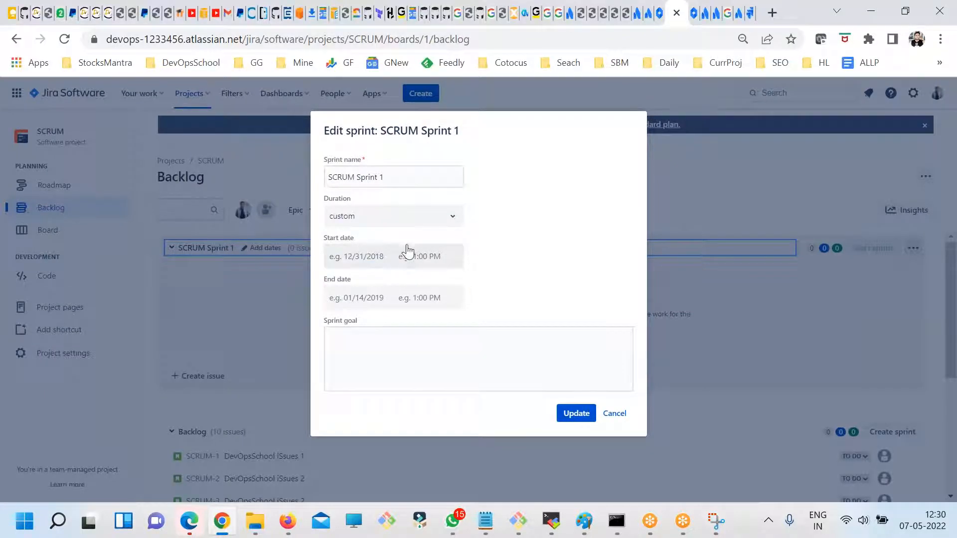
click(441, 218)
click(381, 264)
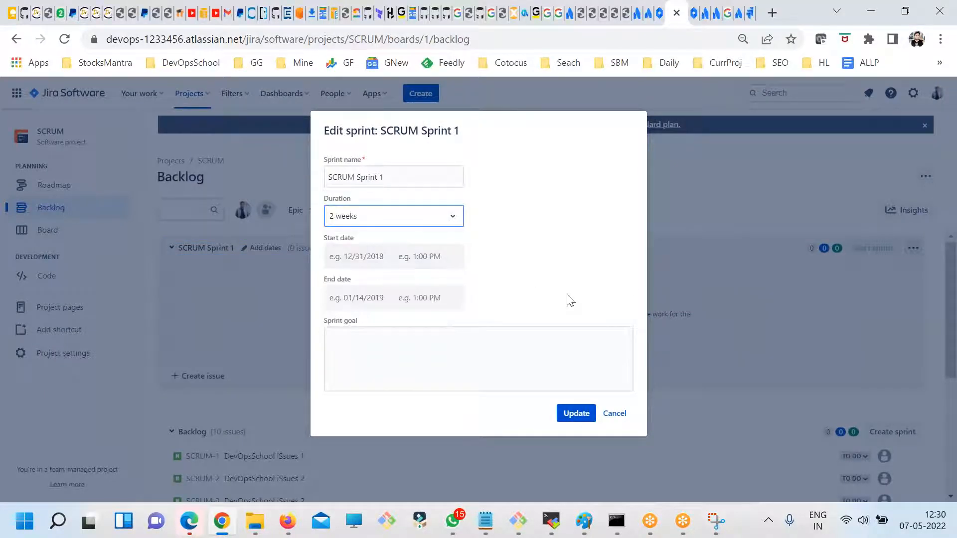
click(574, 413)
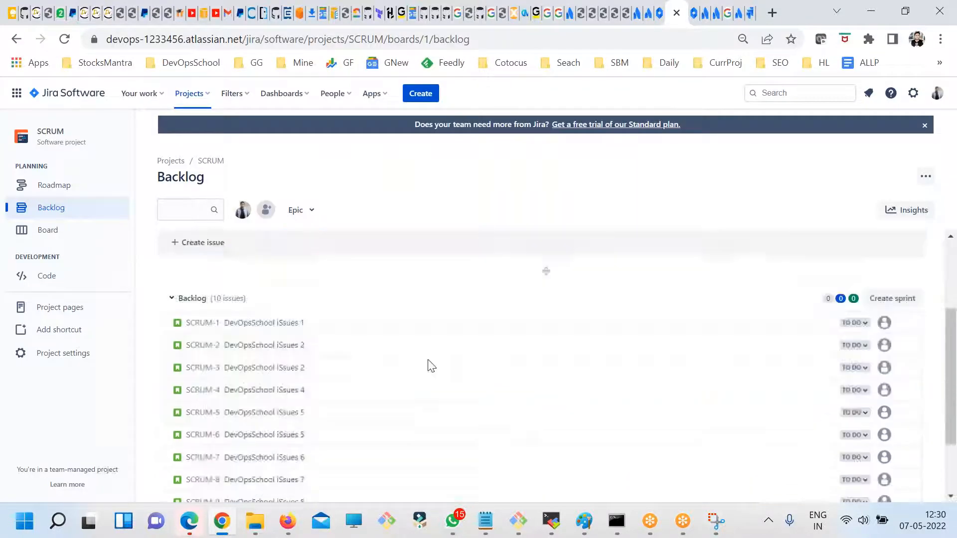
- Move the five stories SCRUM-1 to SCRUM-5 from the backlog into SCRUM Sprint 1
drag(284, 462, 249, 245)
scroll(274, 307, down, 2)
drag(274, 365, 264, 274)
drag(261, 394, 260, 319)
drag(265, 423, 457, 466)
drag(349, 424, 304, 295)
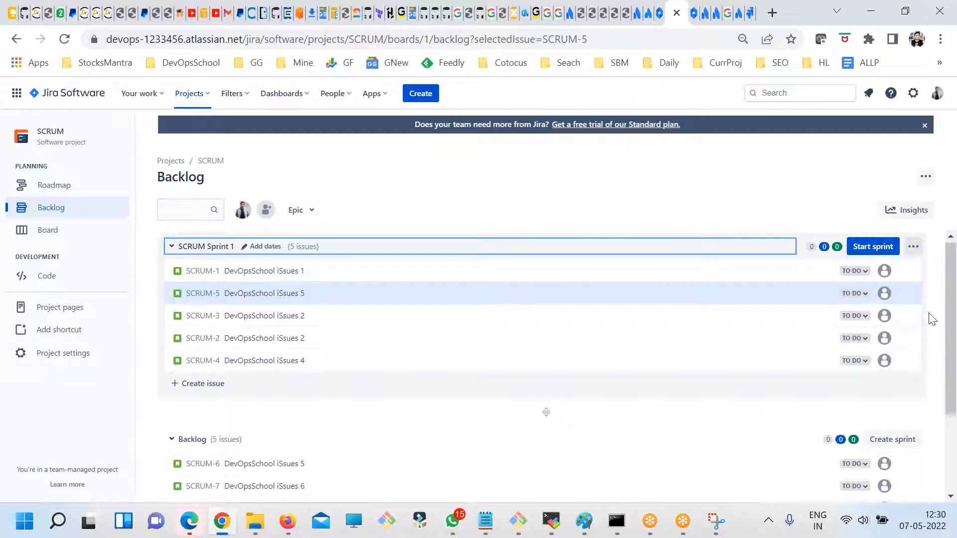
- Start SCRUM Sprint 1 with a duration of 2 weeks and dismiss the notification on the sprint board
click(865, 247)
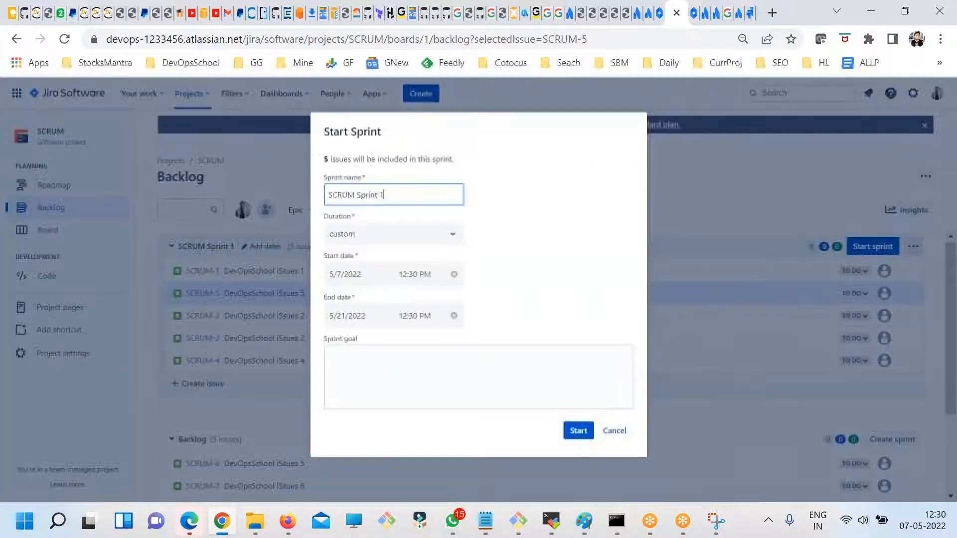
drag(386, 195, 300, 199)
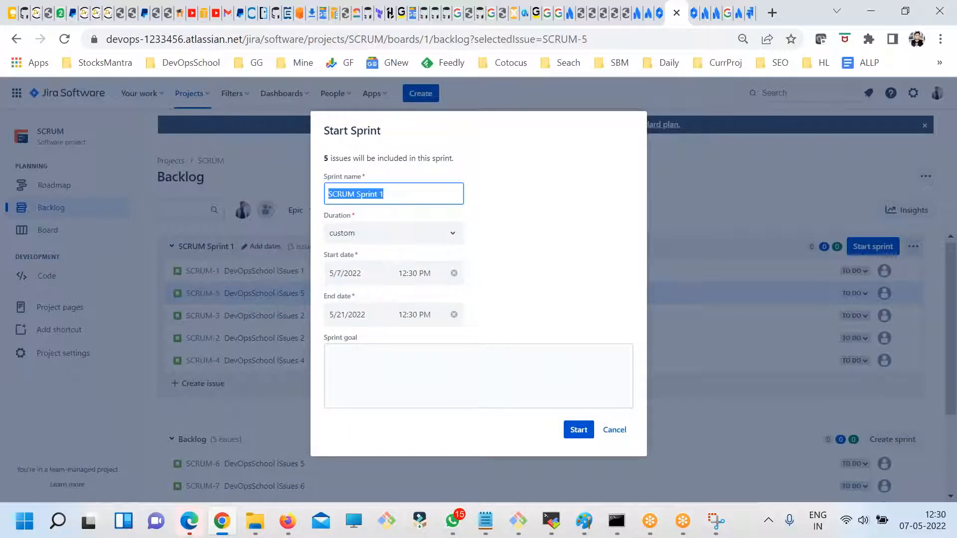
click(389, 235)
click(355, 278)
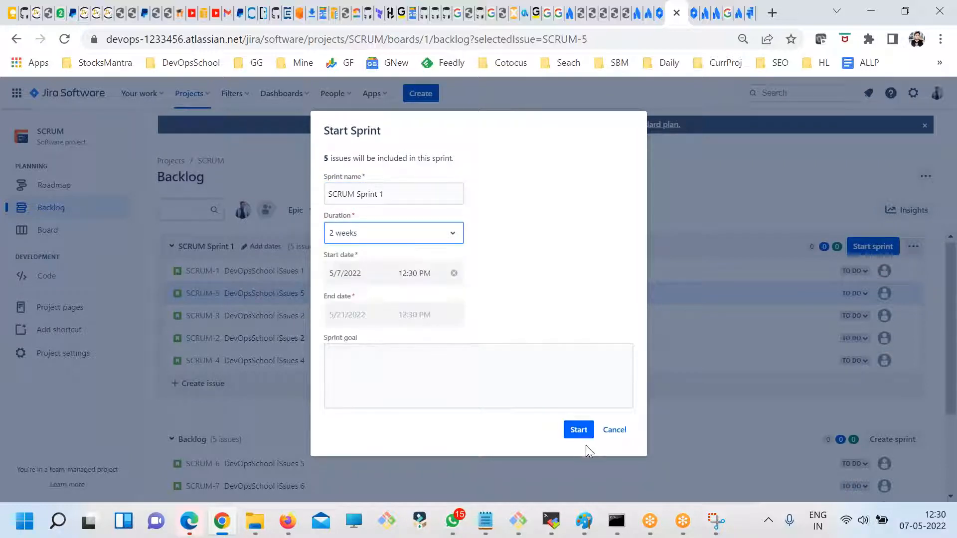
click(581, 435)
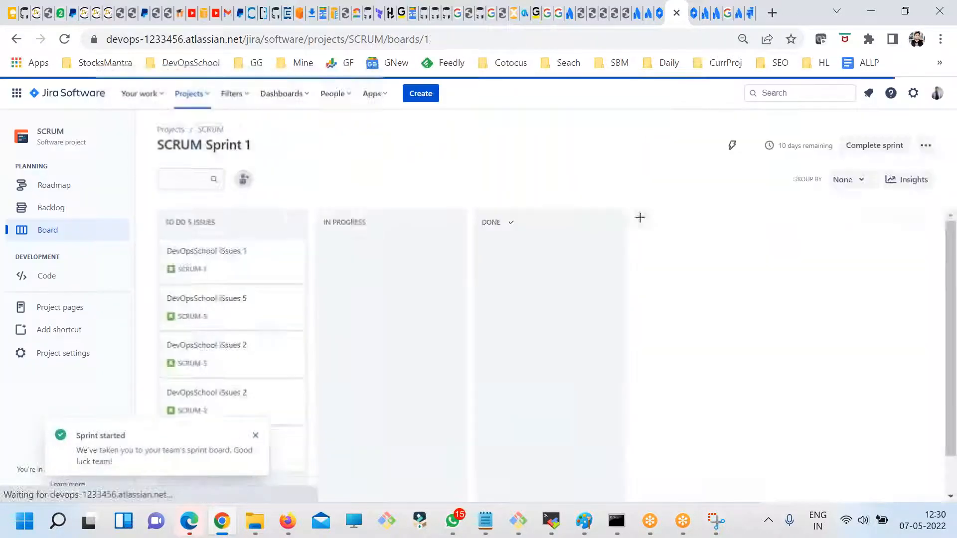
click(634, 25)
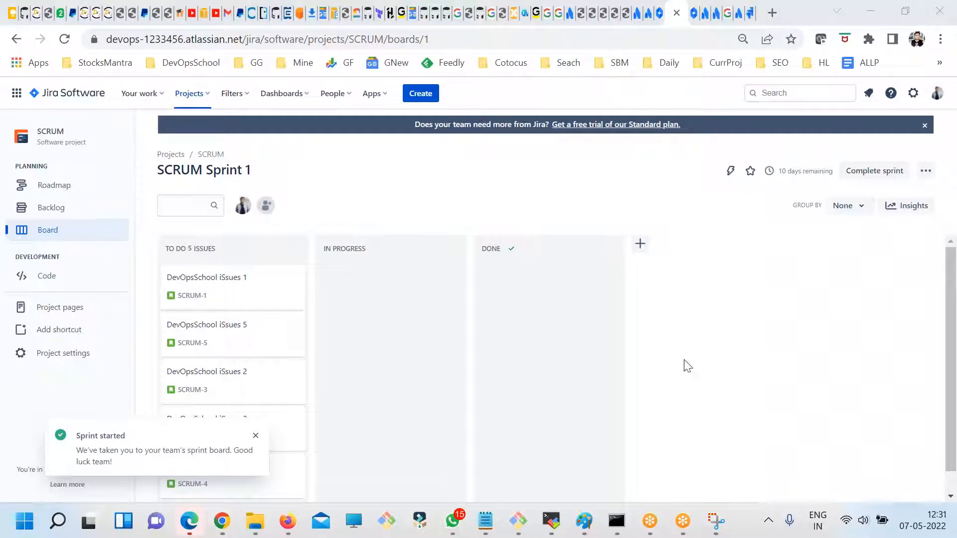
click(257, 438)
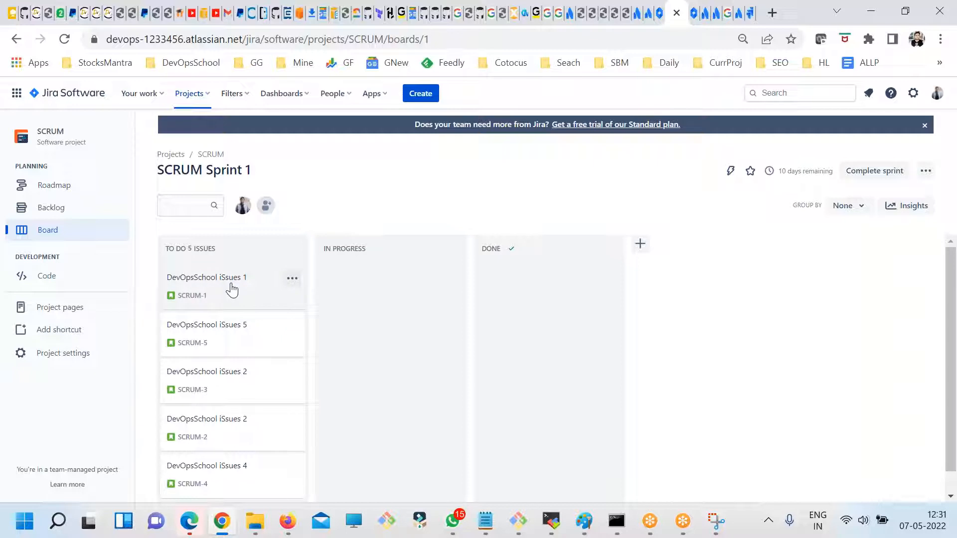
- On the sprint board, move SCRUM-1 and SCRUM-2 to In Progress, and SCRUM-3 and SCRUM-4 to Done
drag(245, 293, 379, 297)
drag(263, 335, 558, 344)
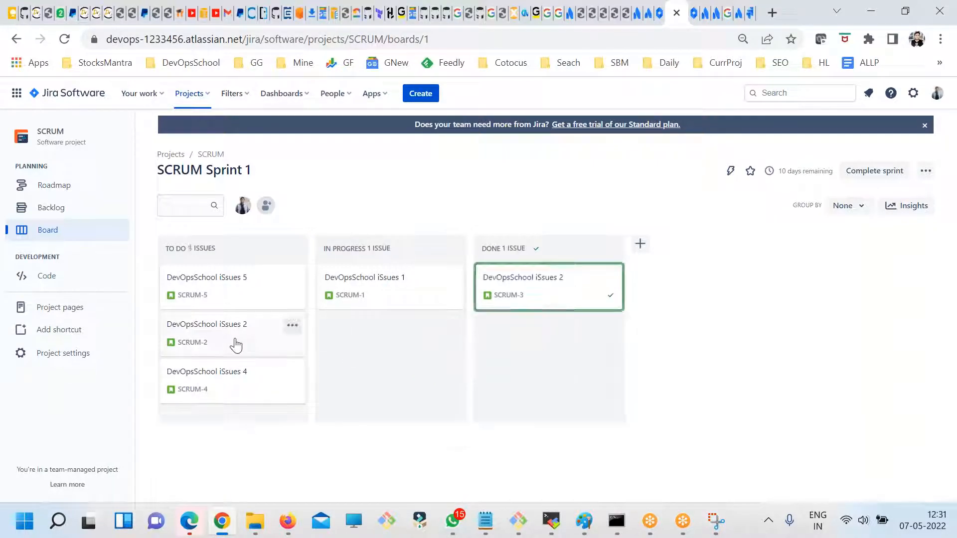
drag(223, 340, 428, 364)
drag(273, 349, 553, 344)
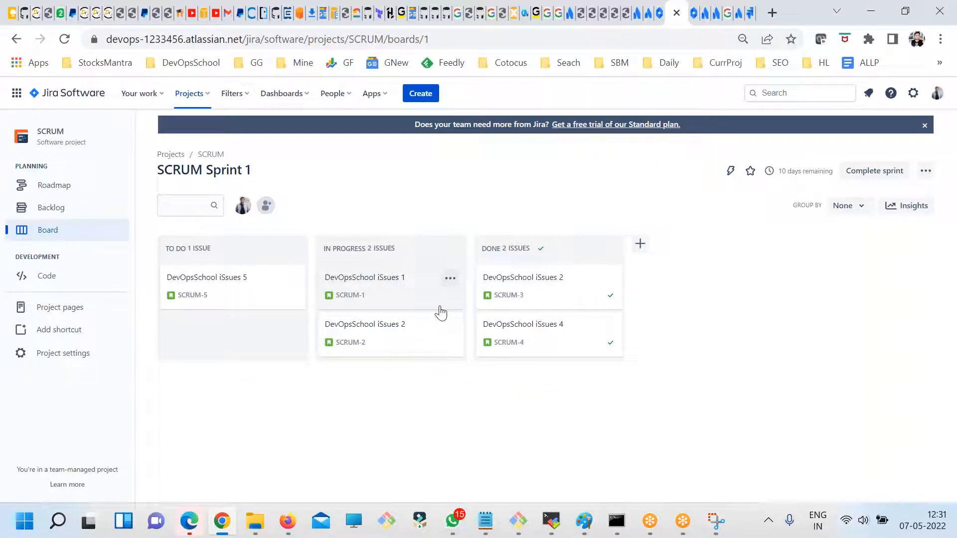
- Move SCRUM-5 to In Progress, and SCRUM-1 and SCRUM-2 from In Progress to Done
drag(388, 319, 443, 345)
drag(419, 286, 573, 299)
drag(397, 347, 556, 353)
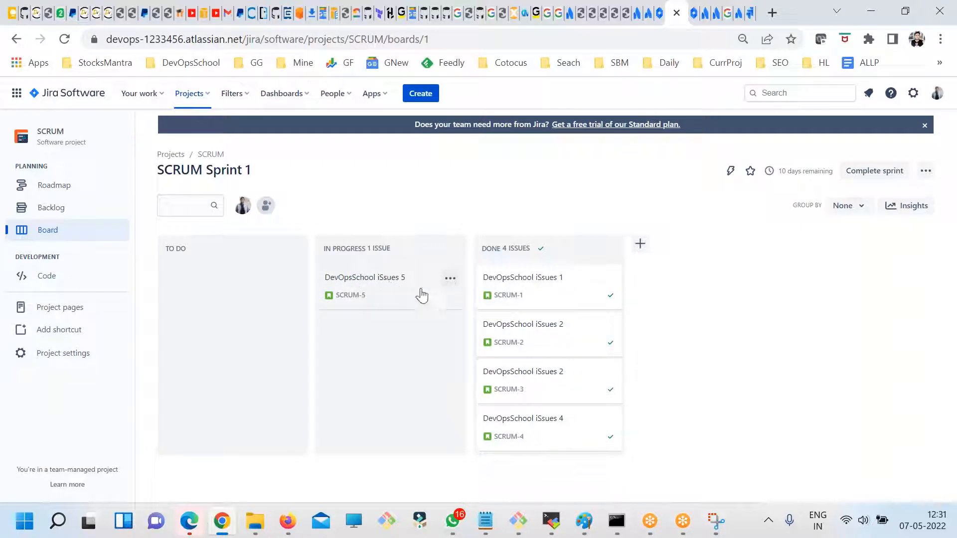
- Complete SCRUM Sprint 1, moving its open issues to a new sprint
click(884, 175)
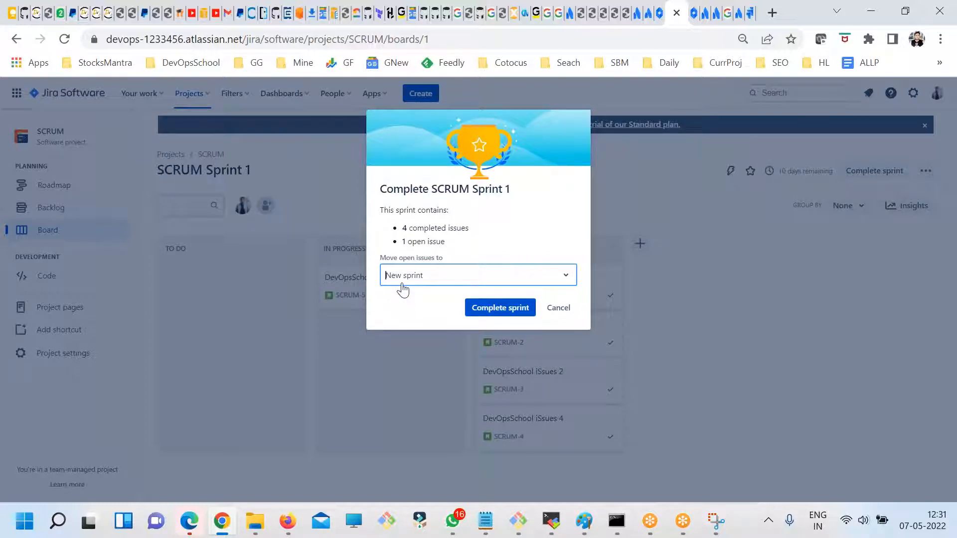
click(499, 309)
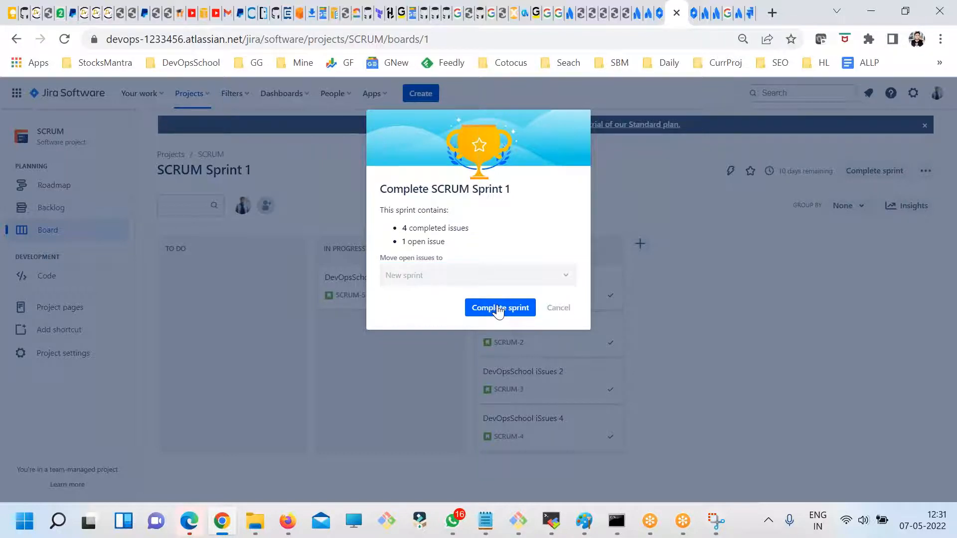
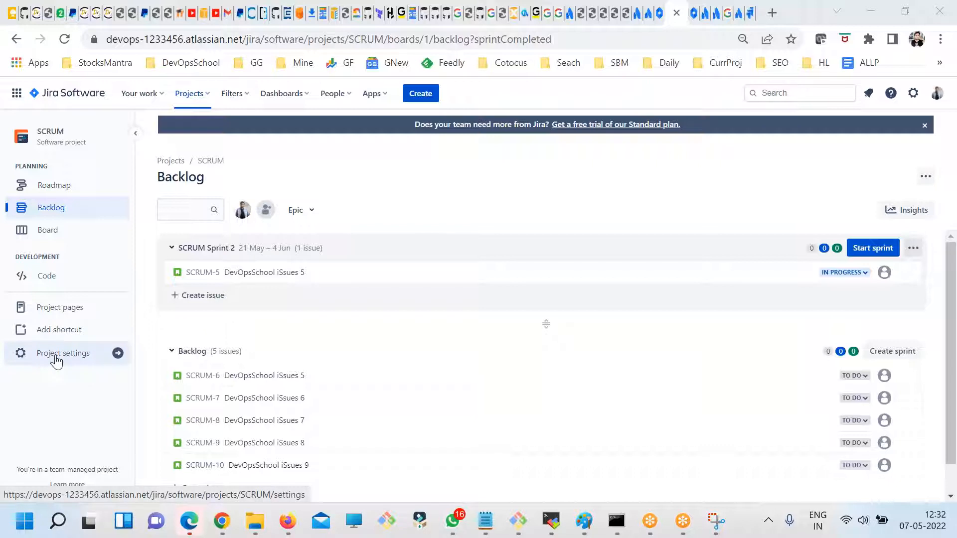
- Look through the SCRUM project's board, backlog, roadmap, code and project pages views
click(42, 232)
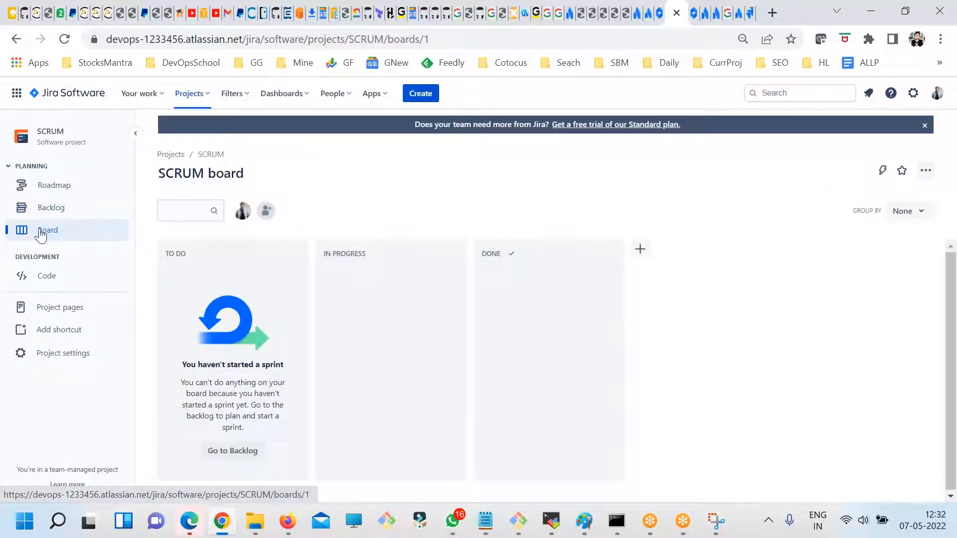
click(52, 208)
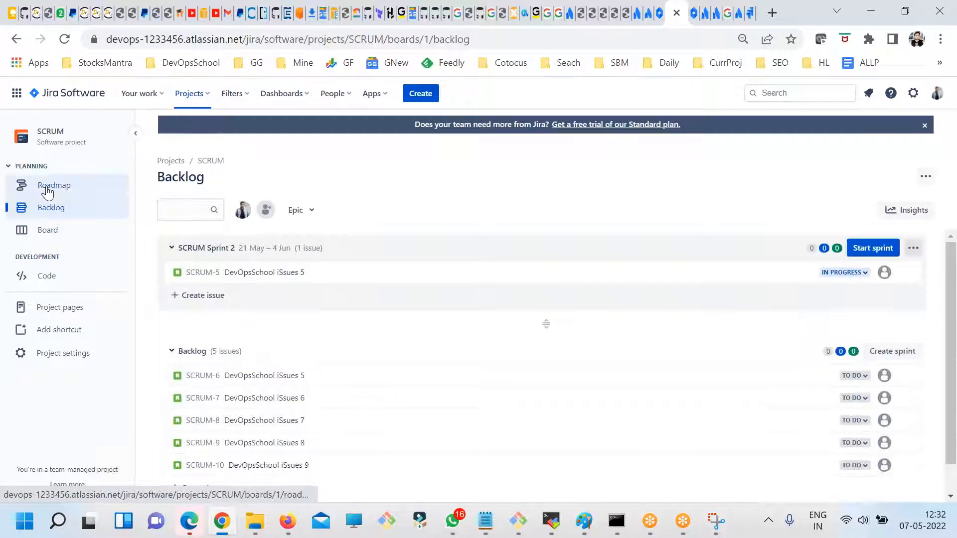
click(49, 187)
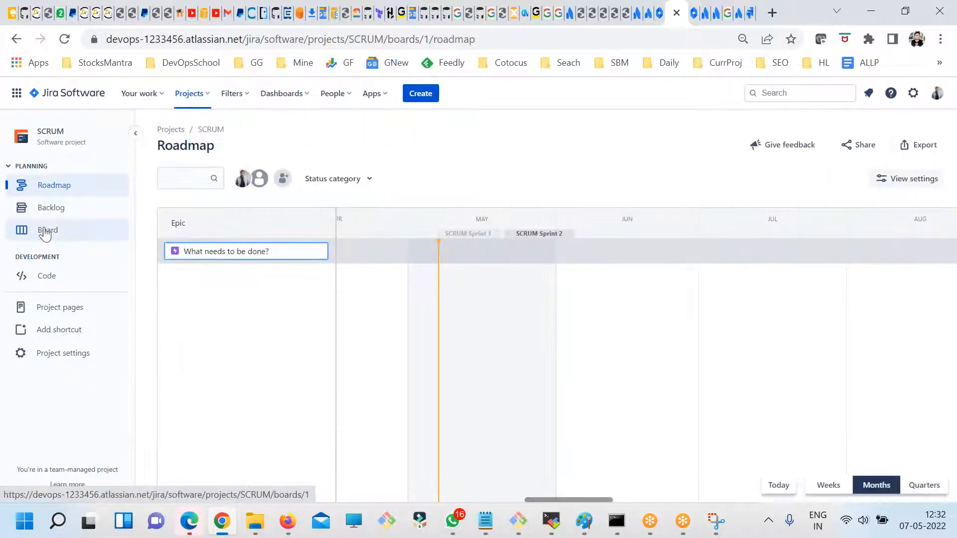
click(45, 232)
click(44, 275)
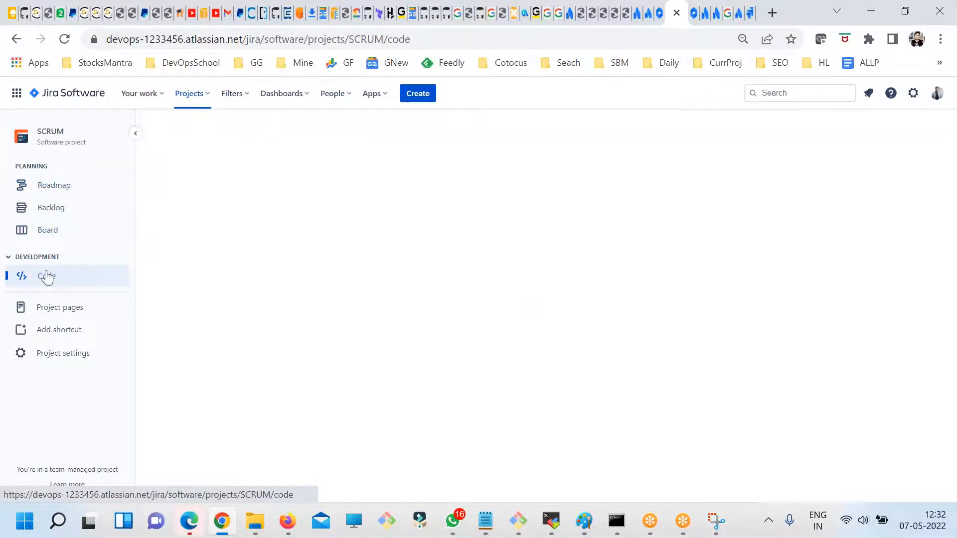
click(56, 310)
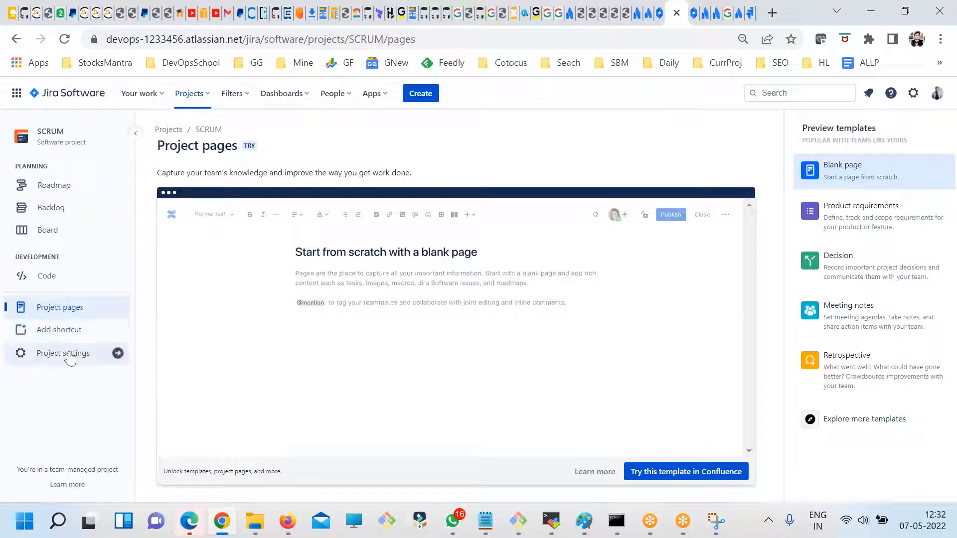
click(956, 48)
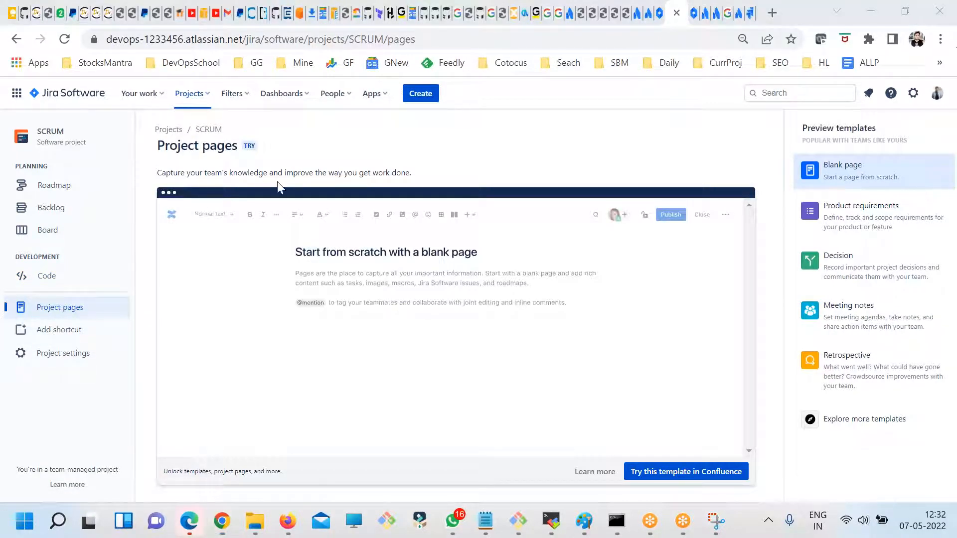
- Examine the SCRUM project's settings details, including the Apps section, and return to the project board
click(51, 354)
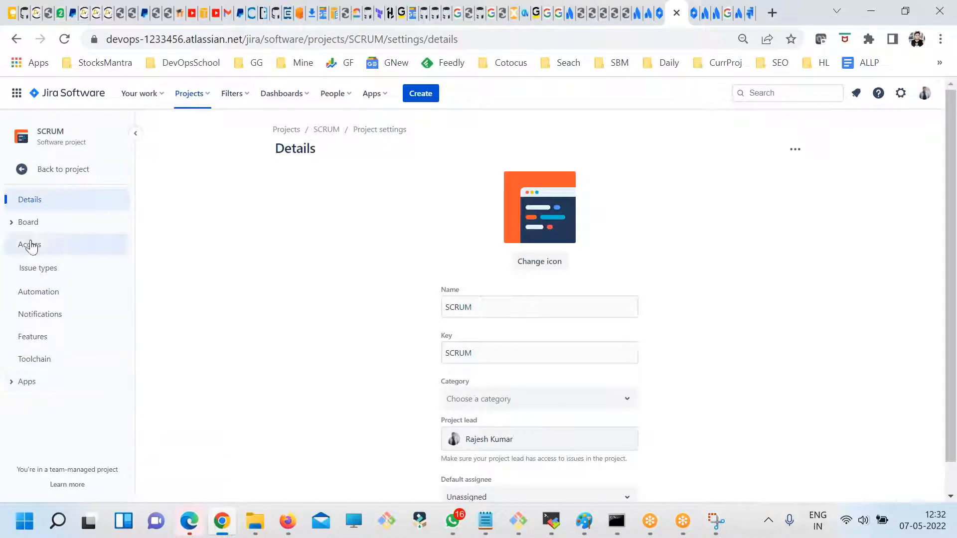
click(11, 388)
click(11, 388)
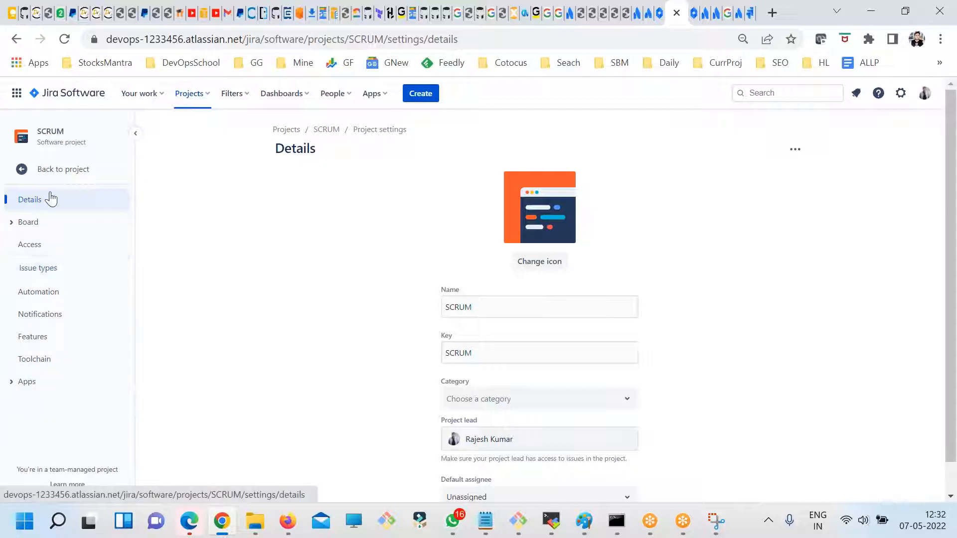
click(65, 169)
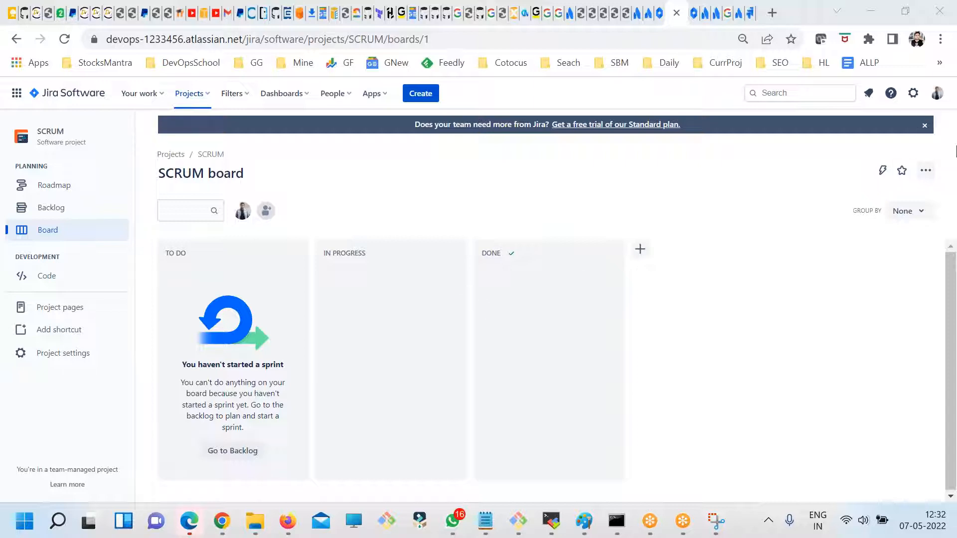
- Open Atlassian user management from the Jira settings, finish the introductory tour and look over the user list
click(913, 95)
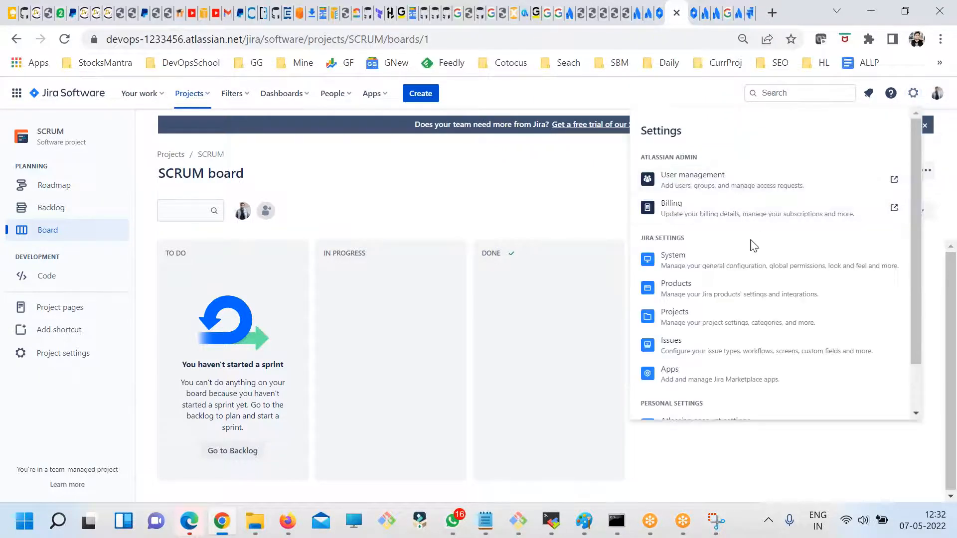
click(675, 182)
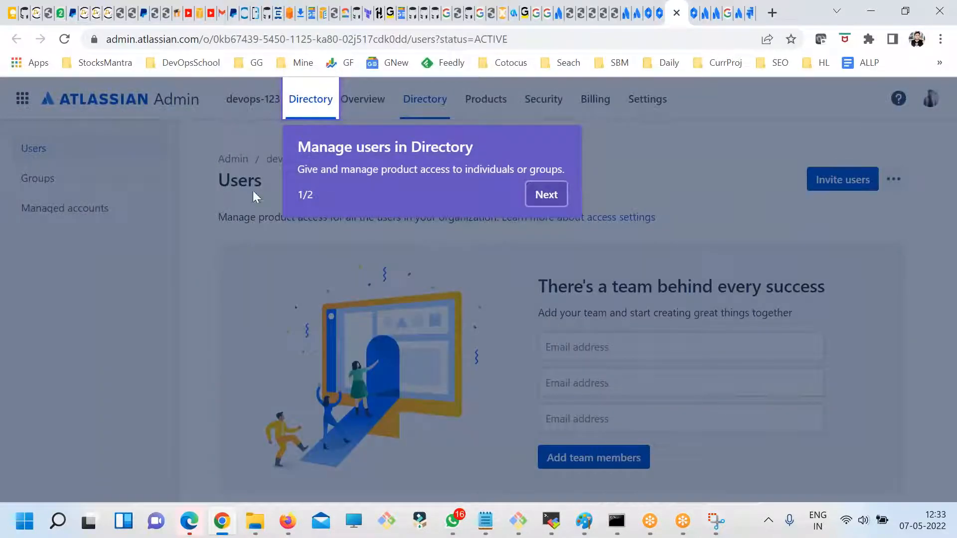
click(547, 194)
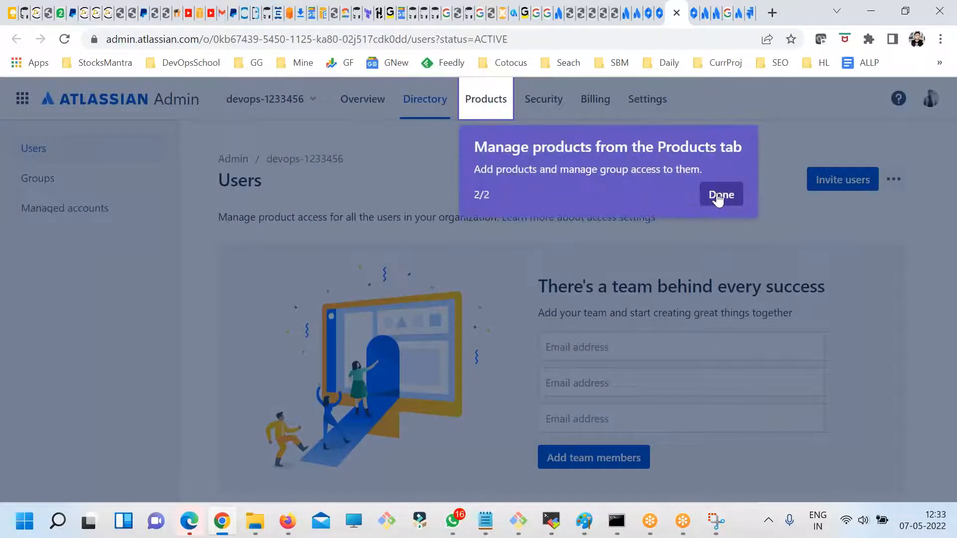
click(715, 196)
scroll(598, 352, down, 5)
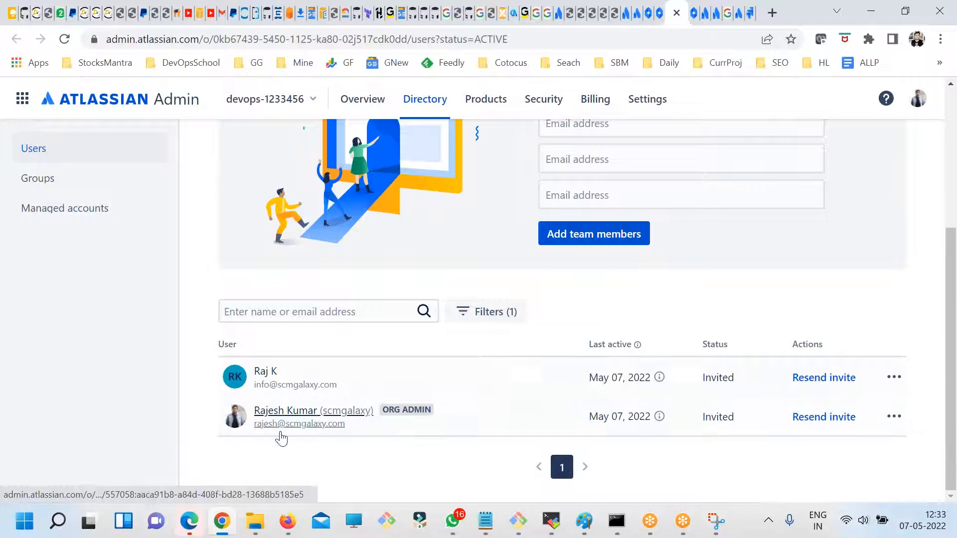
scroll(326, 441, up, 5)
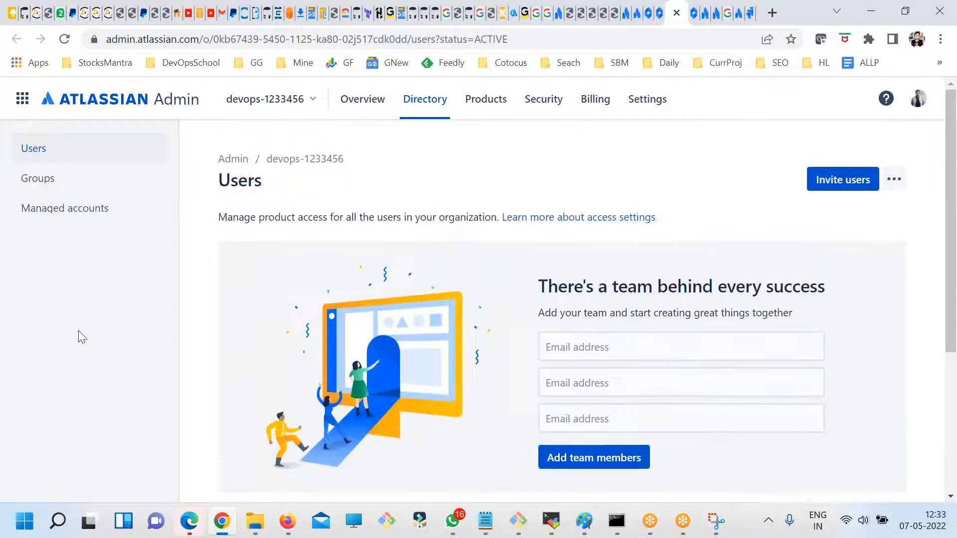
- Create a directory group named Dev with the organization admin as its member
click(29, 182)
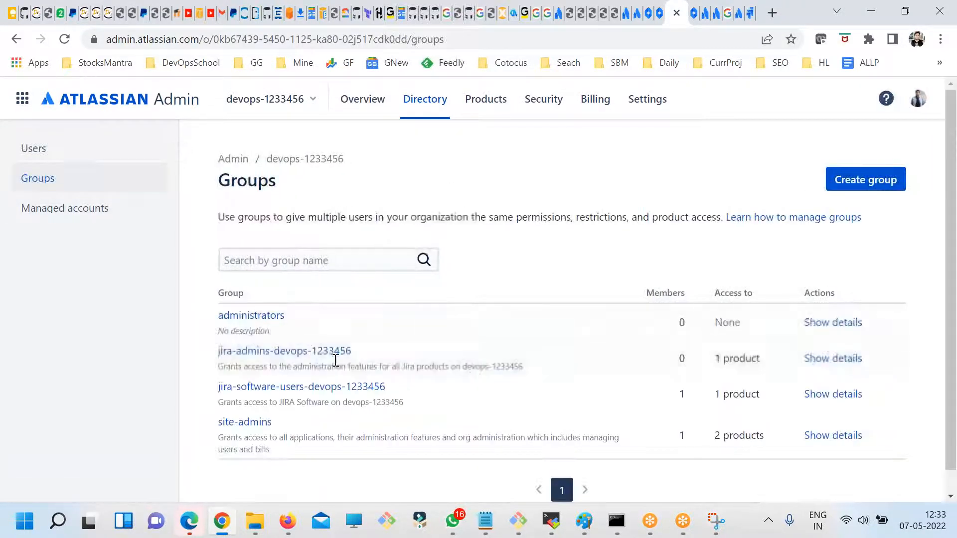
scroll(947, 129, down, 1)
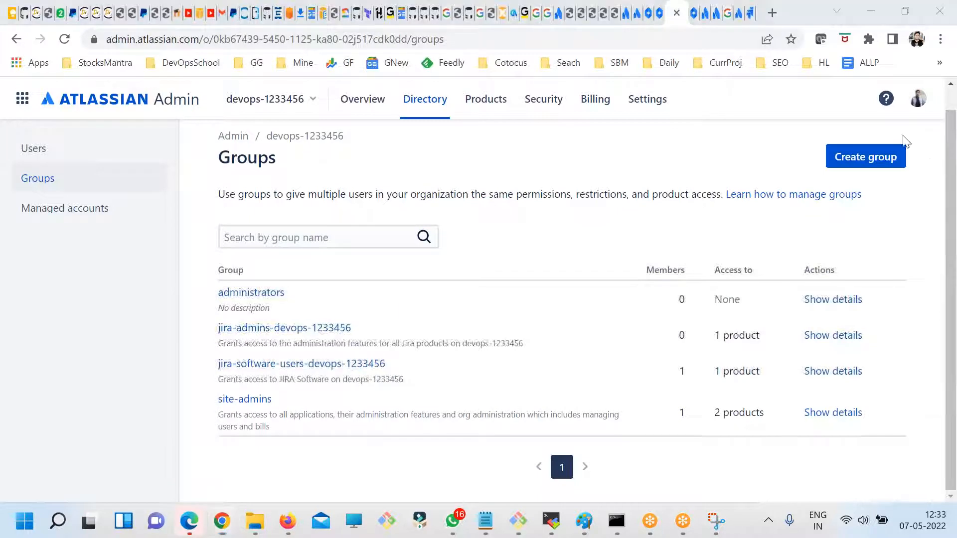
click(534, 231)
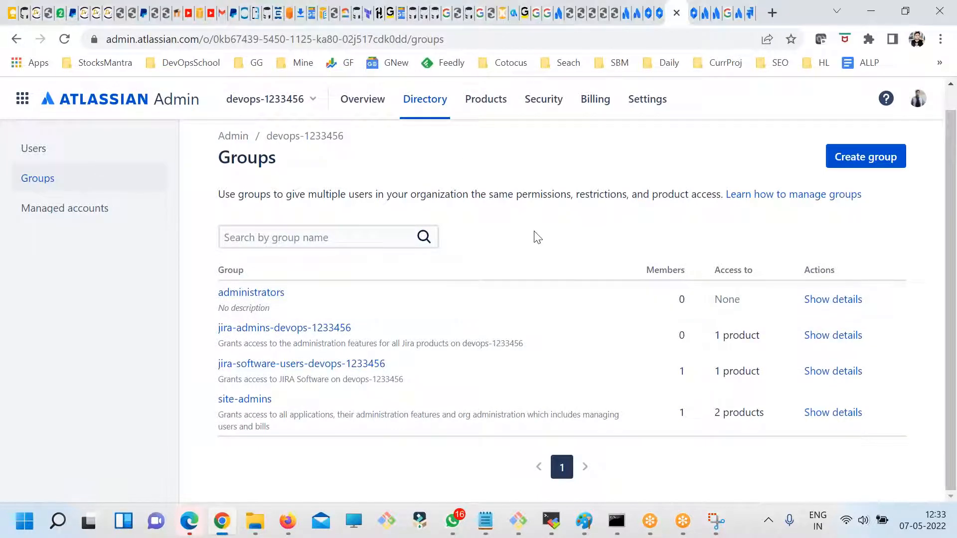
click(854, 165)
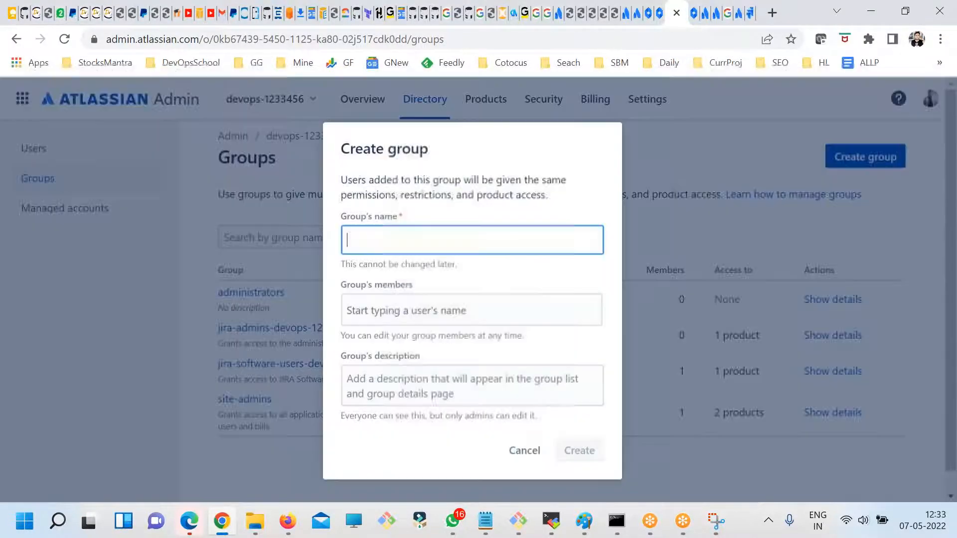
text(Dev)
key(ctrl+a)
click(495, 310)
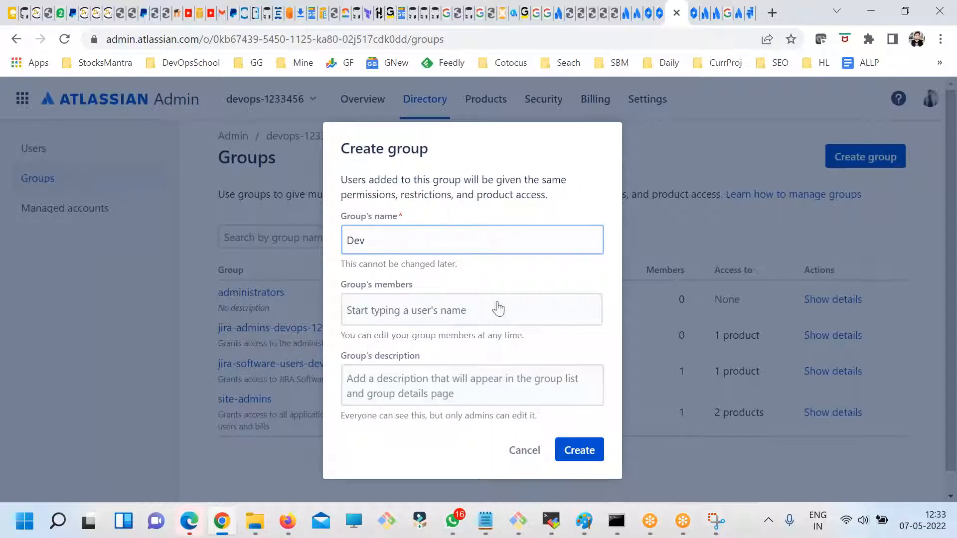
click(439, 401)
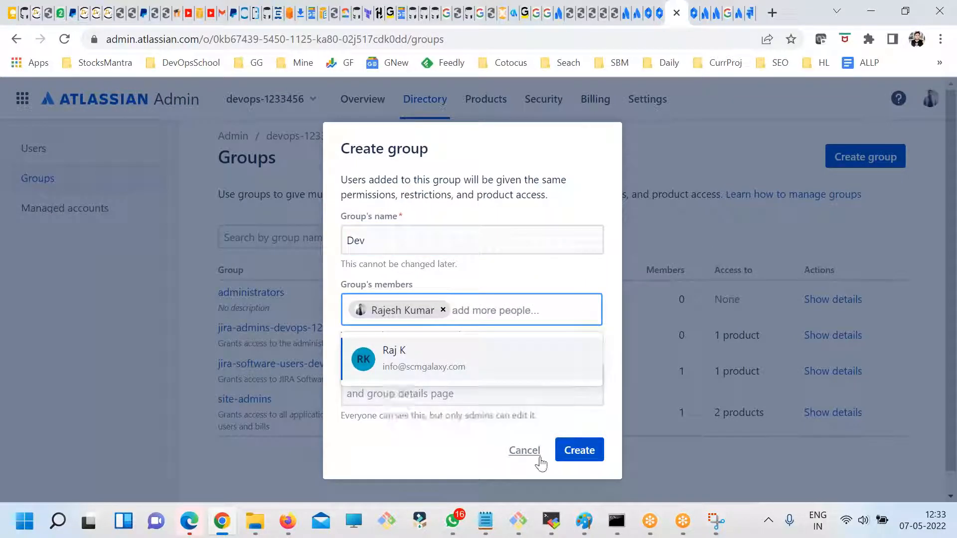
click(427, 459)
click(578, 450)
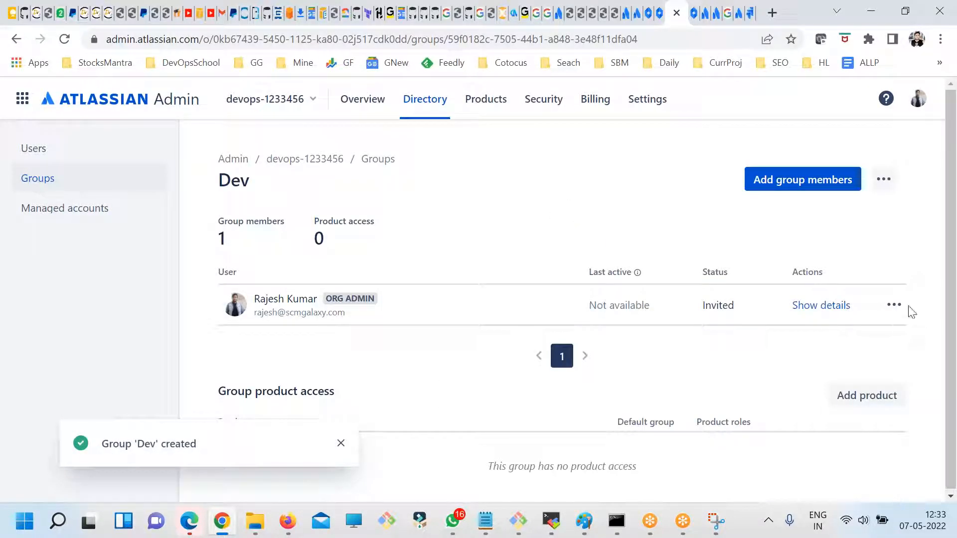
- View the member's available actions and the add-members form of the Dev group, closing it without adding anyone
click(893, 304)
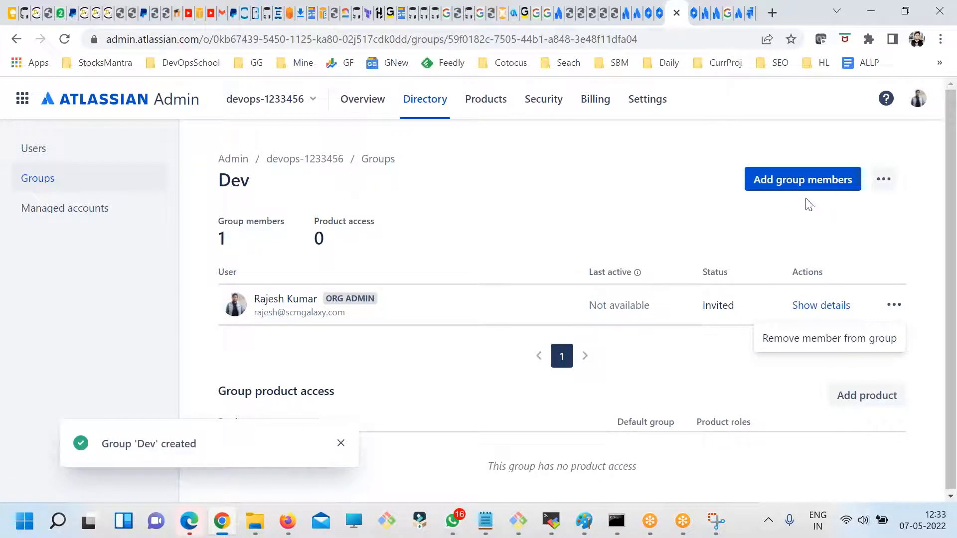
click(821, 183)
click(520, 274)
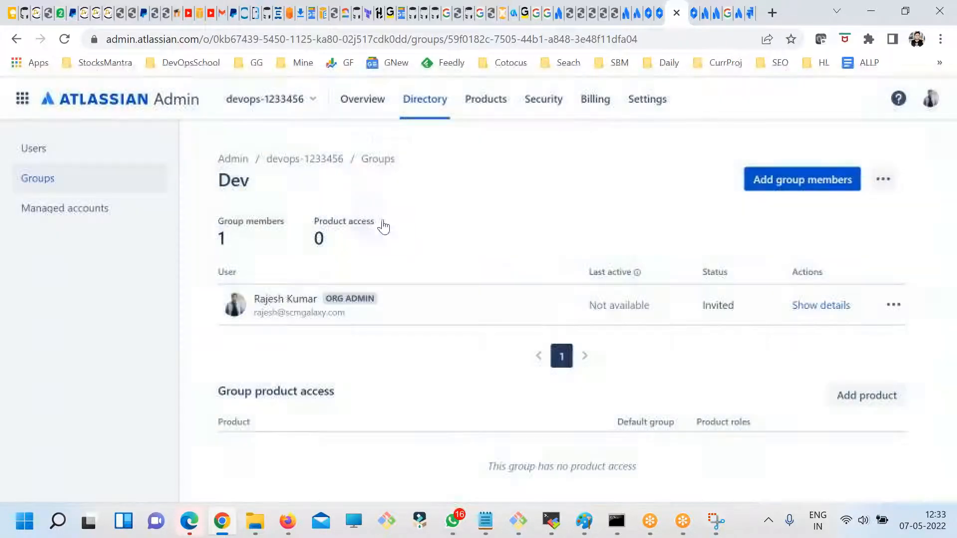
- Return to the groups list and compare the product access of the Dev, Jira admin, Jira software user and site-admin groups
click(44, 189)
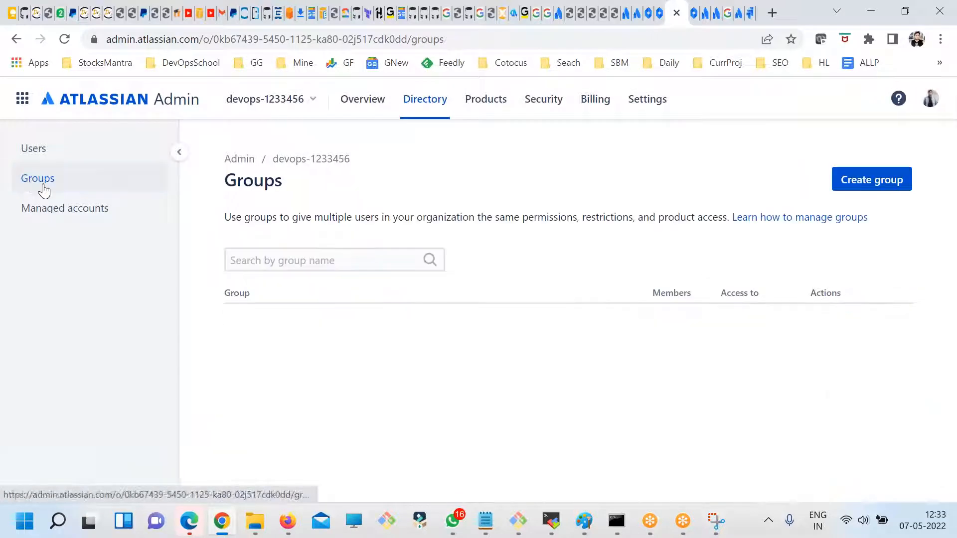
scroll(352, 362, down, 1)
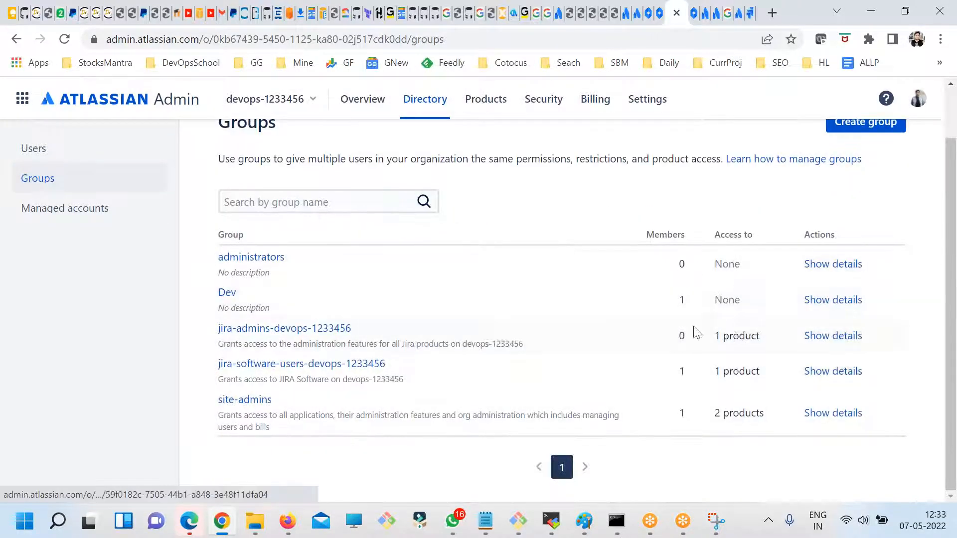
double_click(727, 296)
drag(748, 310, 707, 306)
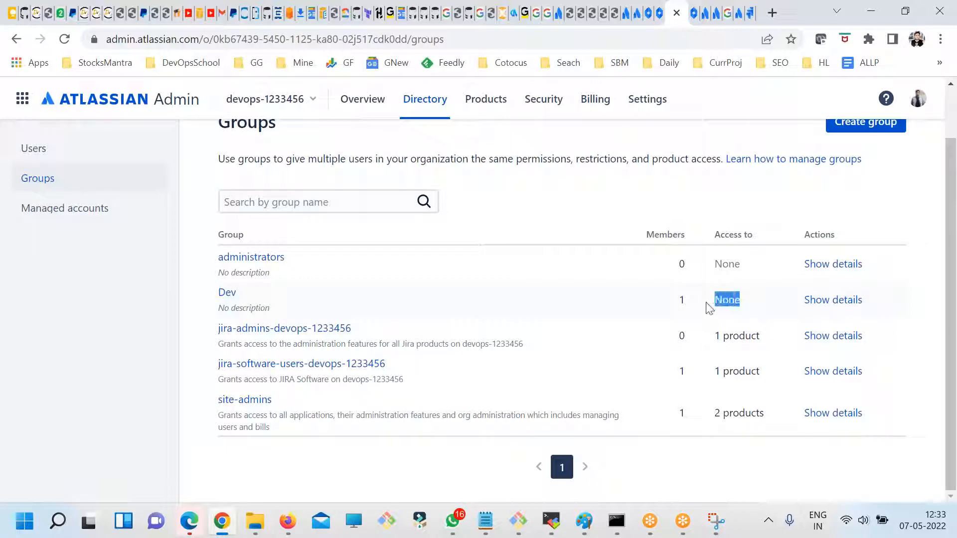
click(830, 120)
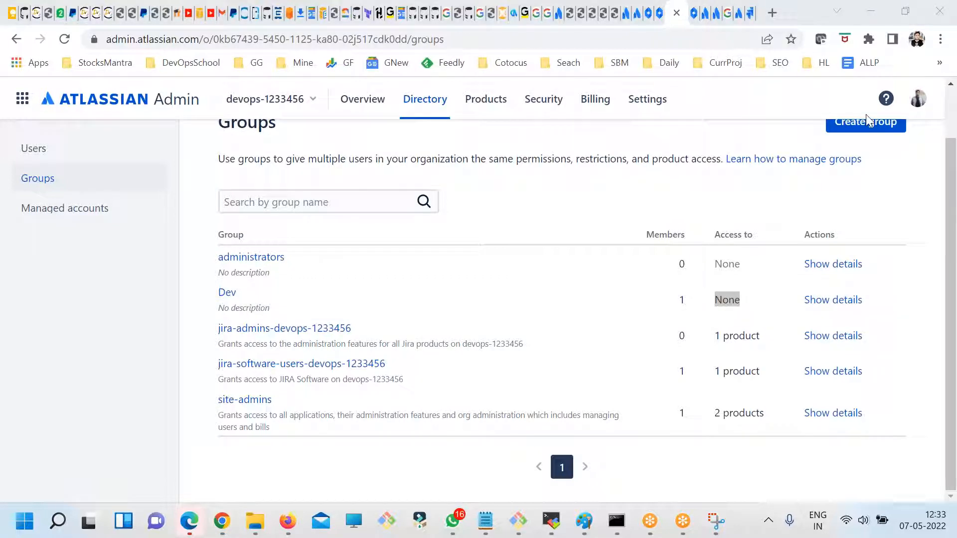
drag(761, 342, 713, 337)
drag(772, 368, 710, 369)
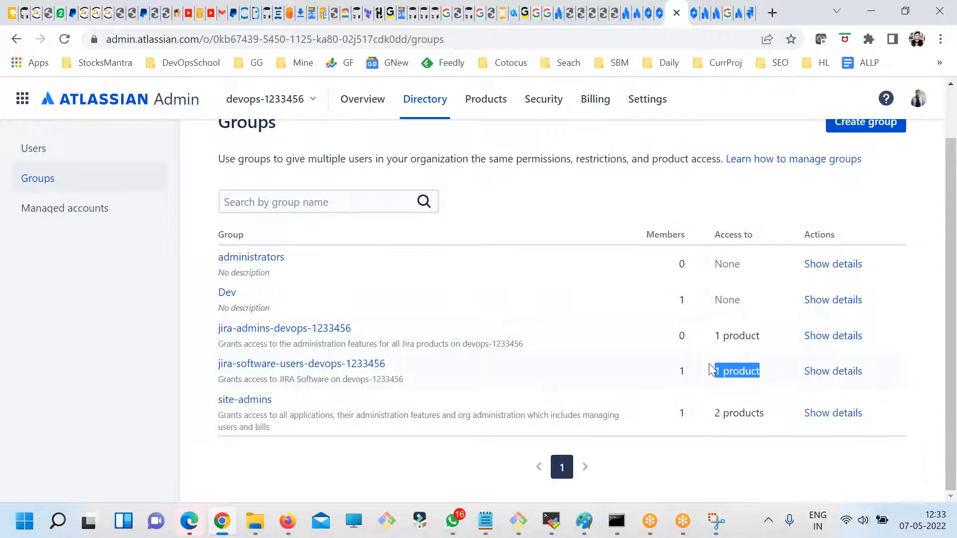
drag(759, 414, 709, 420)
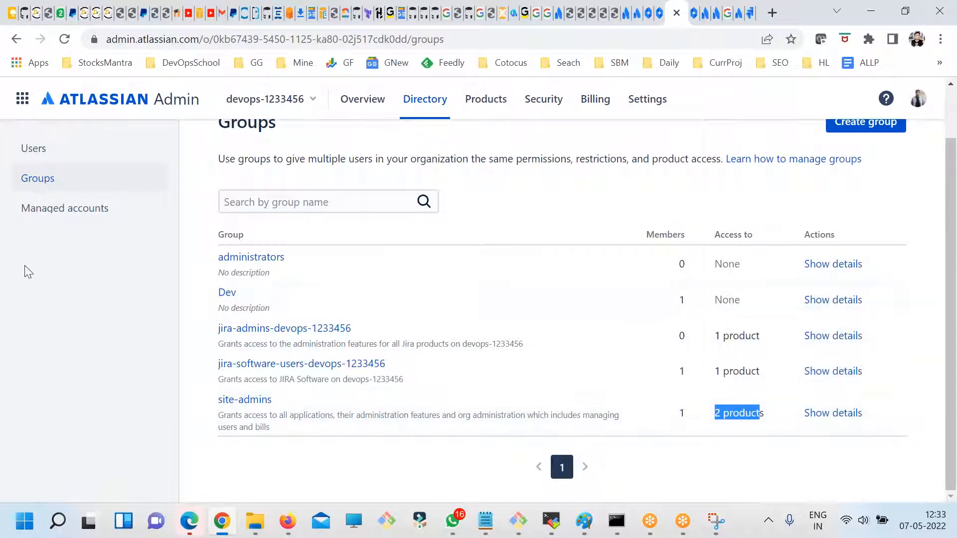
- Check the users and managed accounts pages, read the domain verification notice, and return to the groups list
click(30, 152)
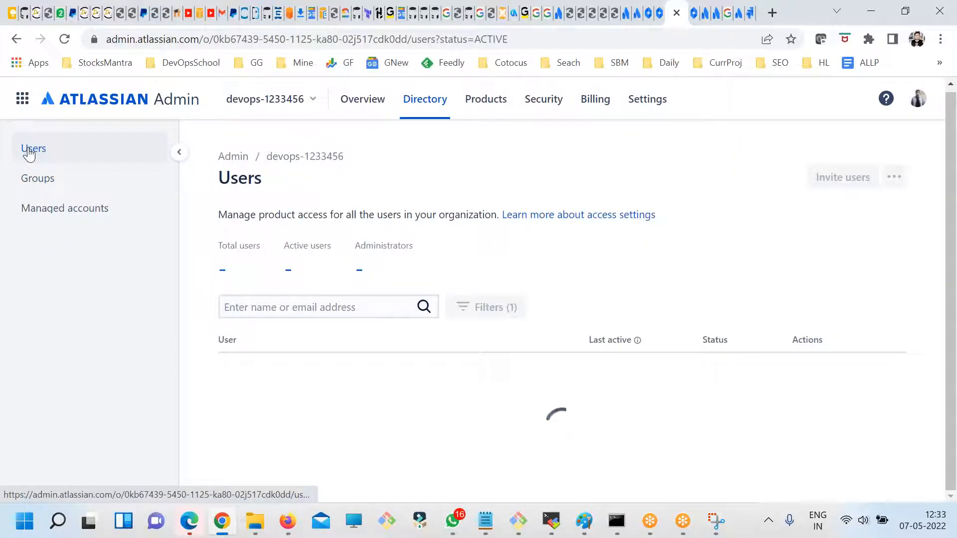
click(51, 181)
click(90, 218)
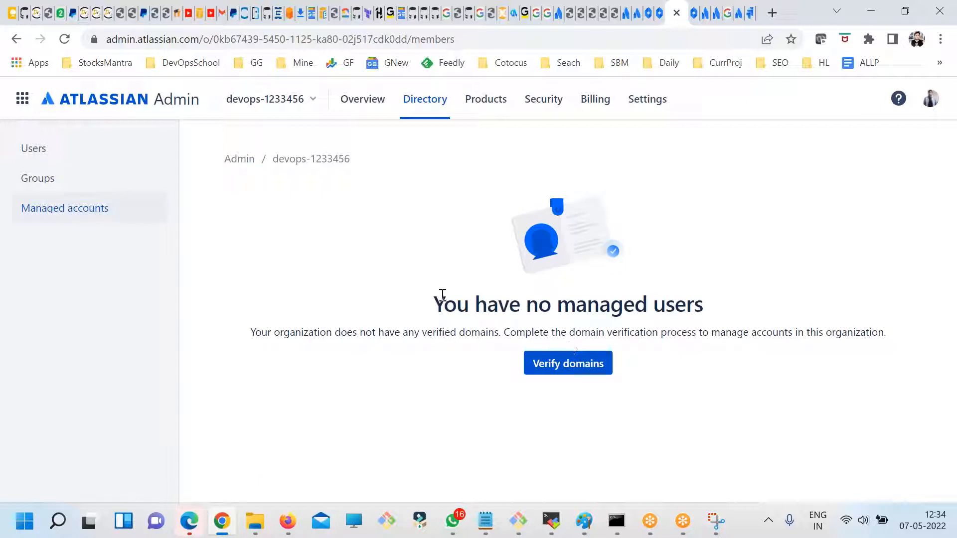
drag(442, 295, 792, 312)
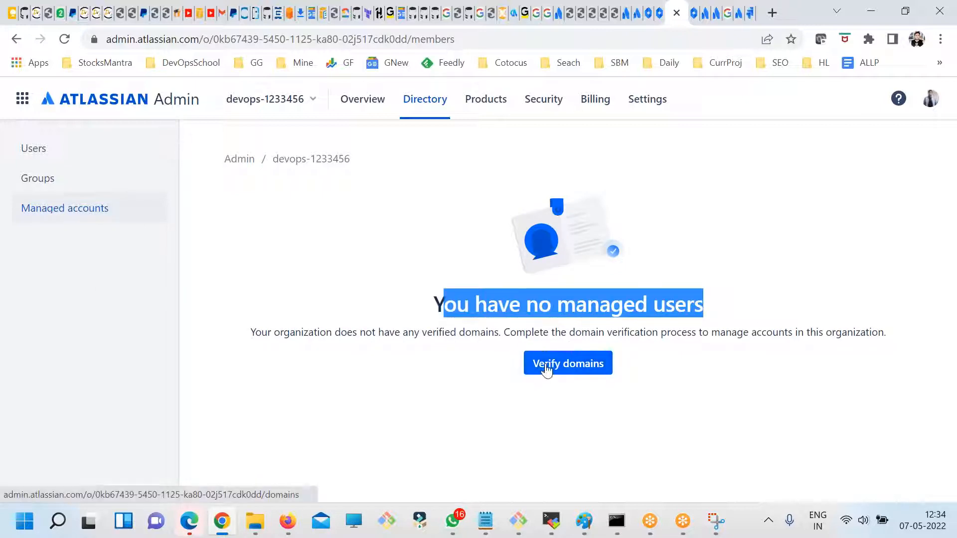
drag(400, 331, 658, 338)
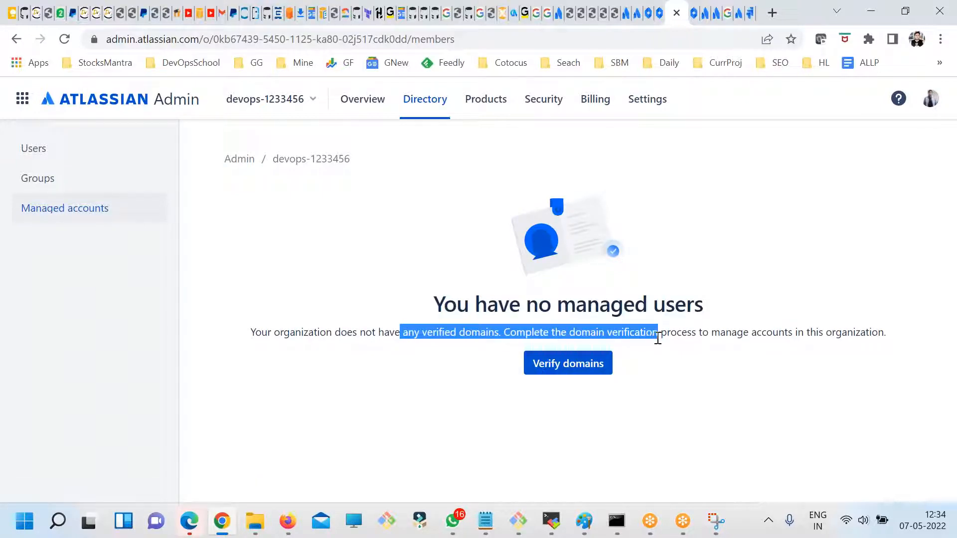
drag(742, 334, 360, 330)
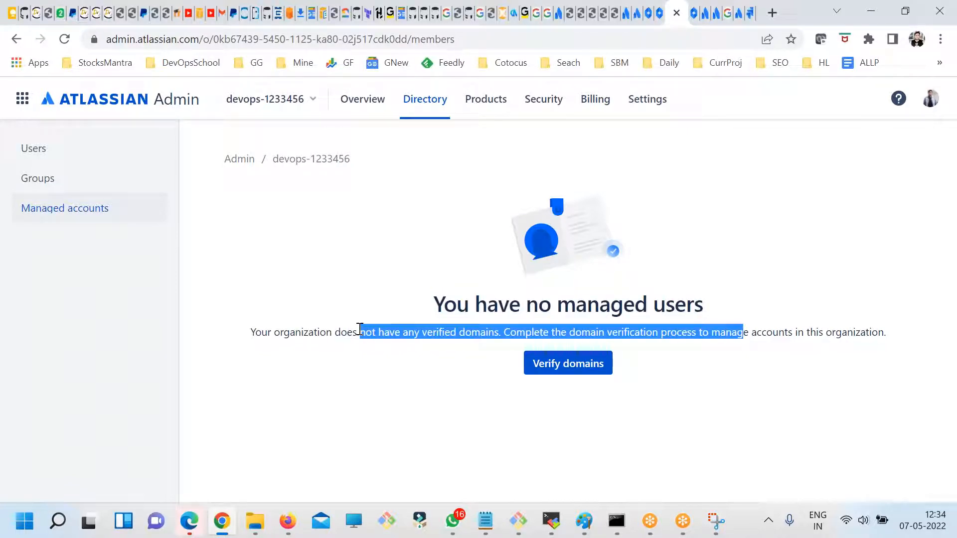
click(62, 180)
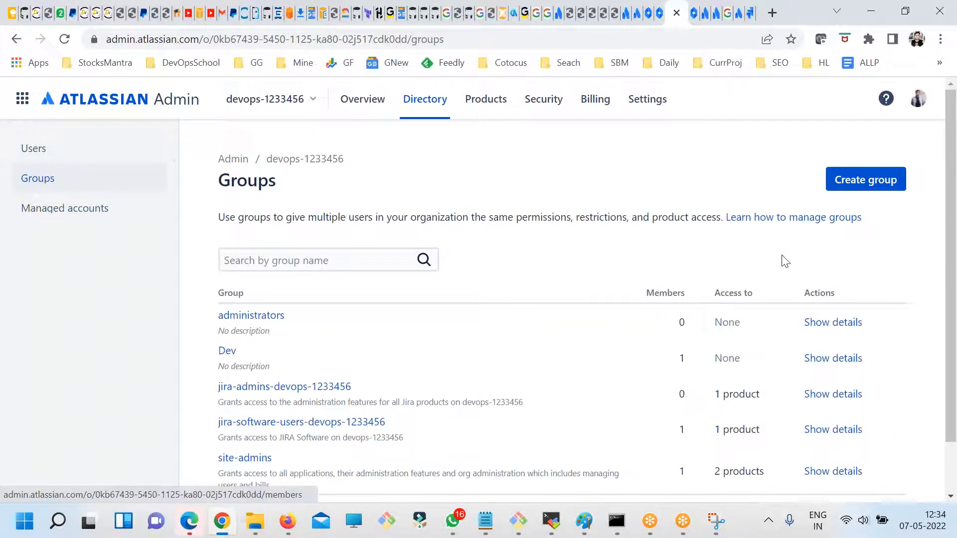
- View the Dev group's members and product access, and check the available help options
scroll(746, 380, down, 1)
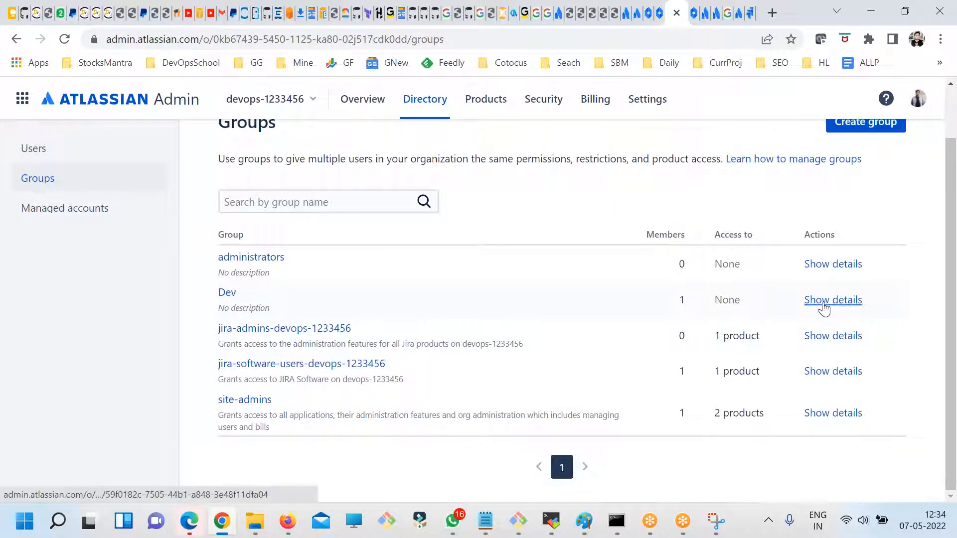
click(823, 303)
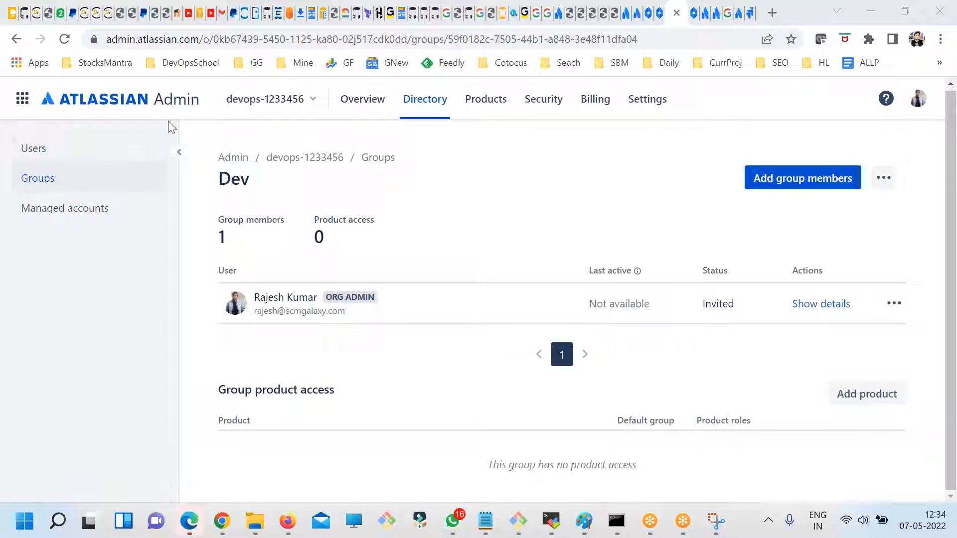
click(924, 97)
click(886, 101)
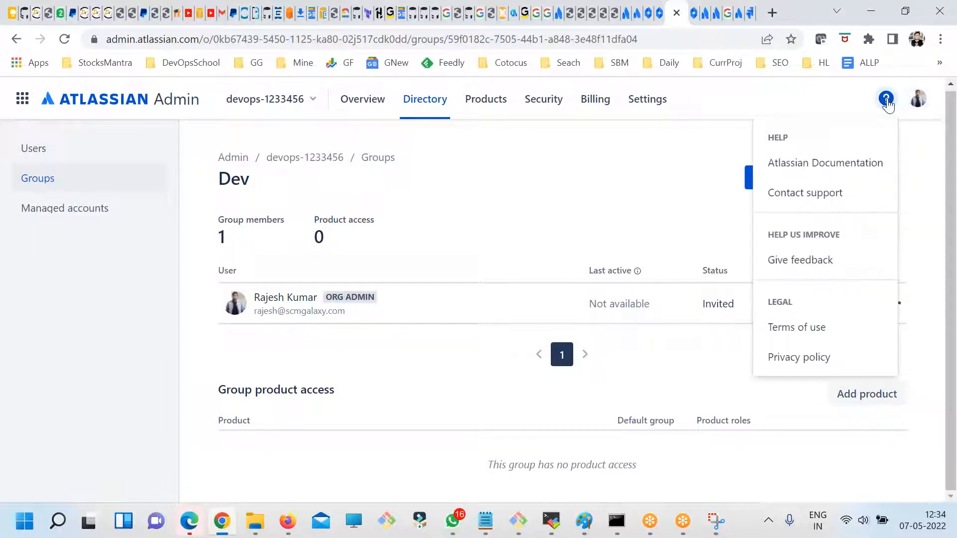
- Check the organization's settings details, then return to the organizations list and open the devops-1233456 organization
click(647, 99)
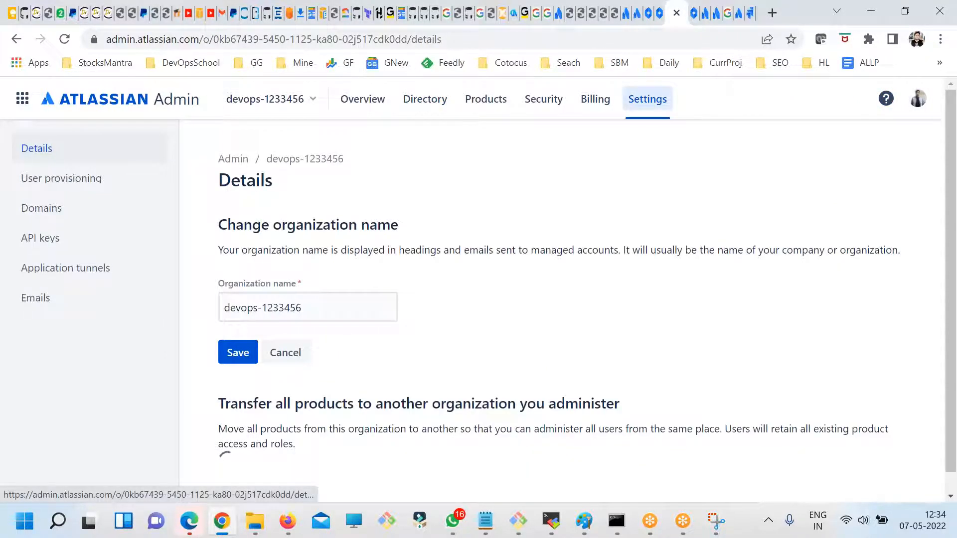
click(101, 101)
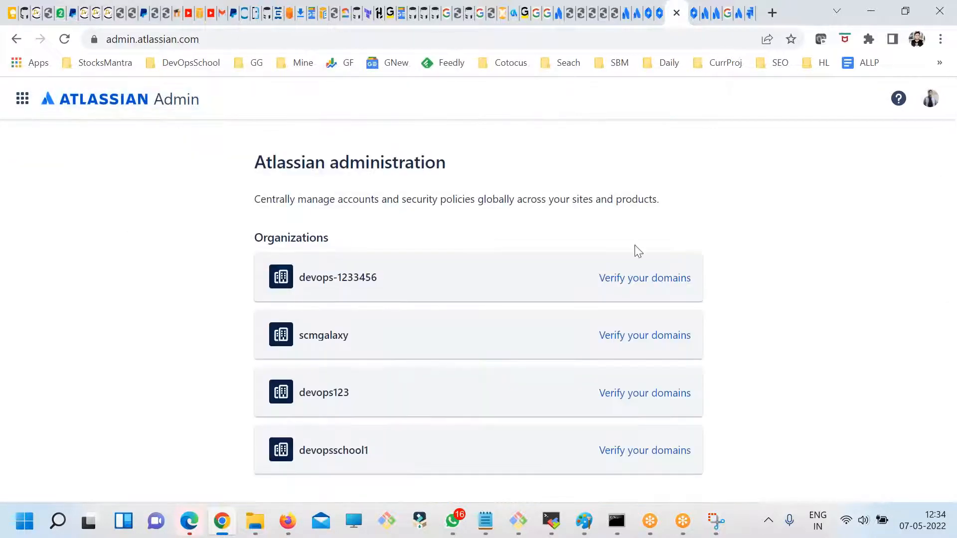
scroll(330, 371, down, 3)
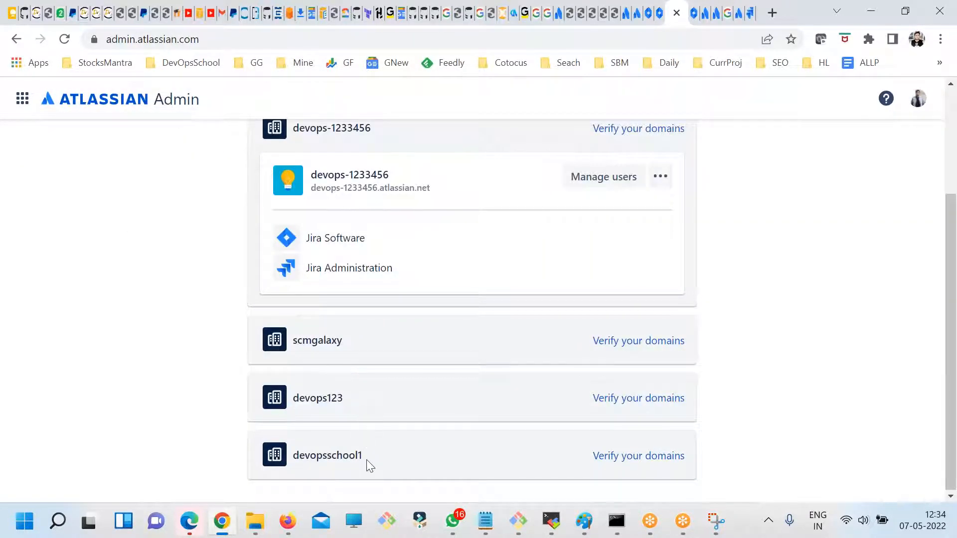
scroll(324, 322, up, 3)
click(320, 279)
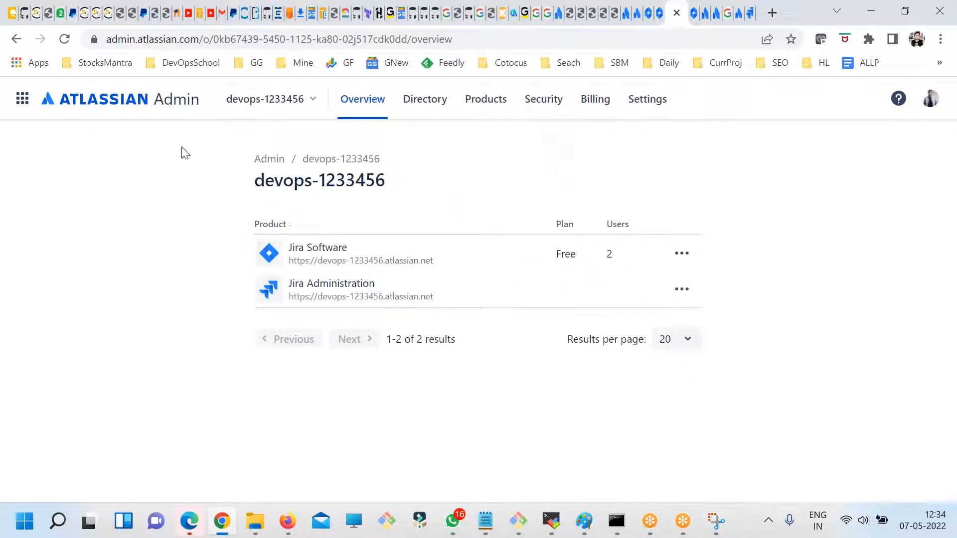
- Review the switchable organizations and the security, settings, billing, products and directory pages, ending on the devops-1233456 overview
click(278, 110)
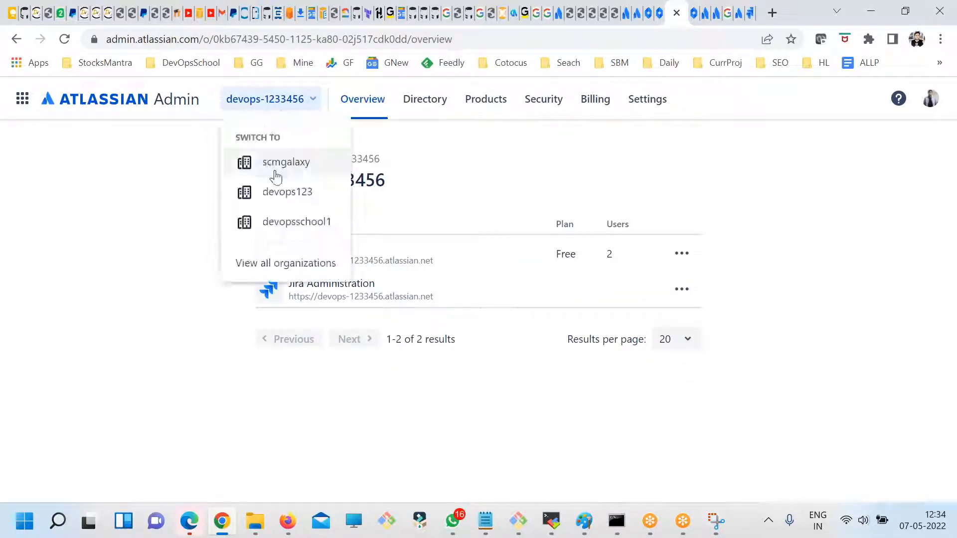
click(220, 202)
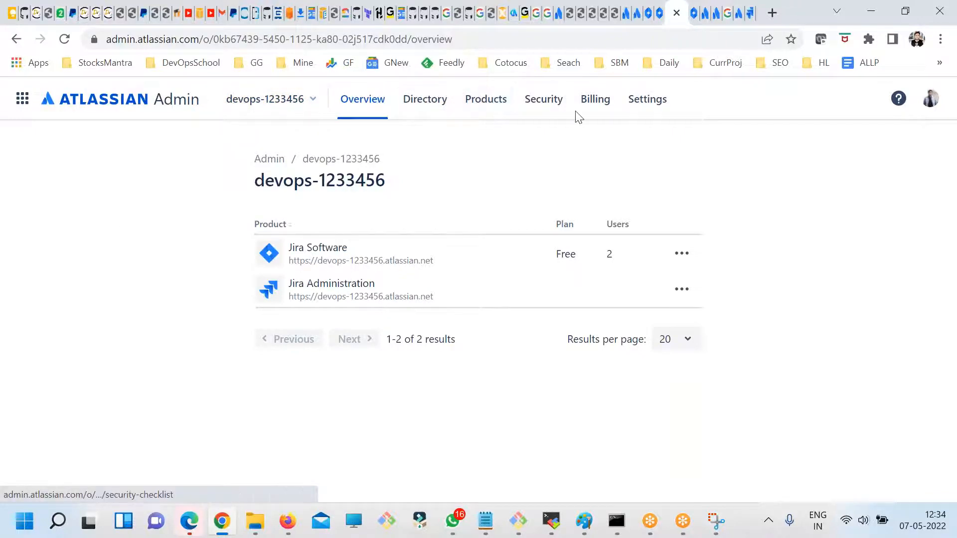
click(554, 108)
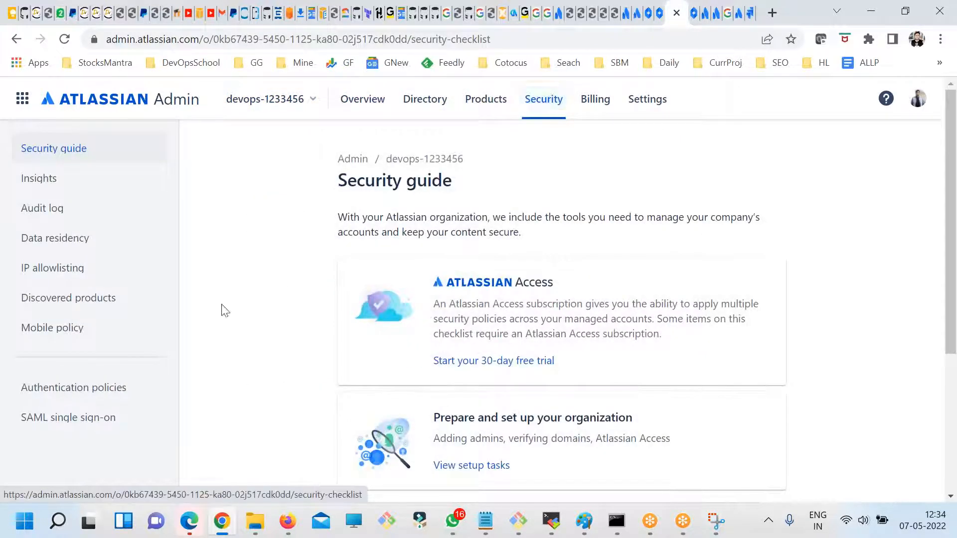
click(650, 107)
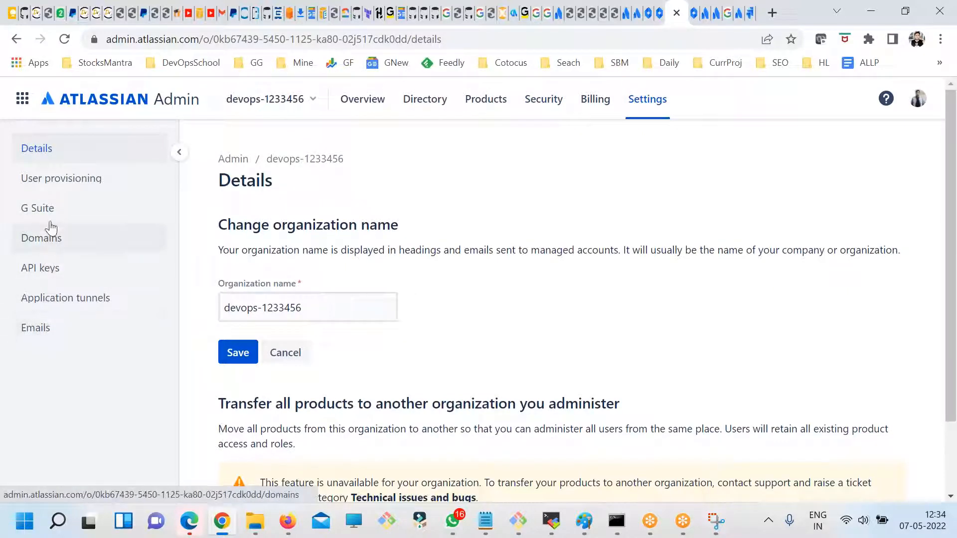
click(594, 104)
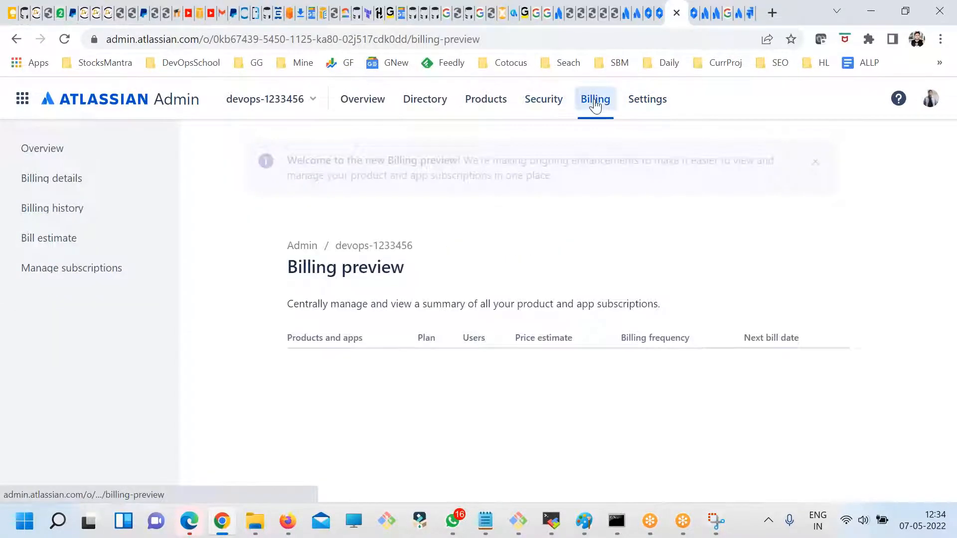
click(546, 107)
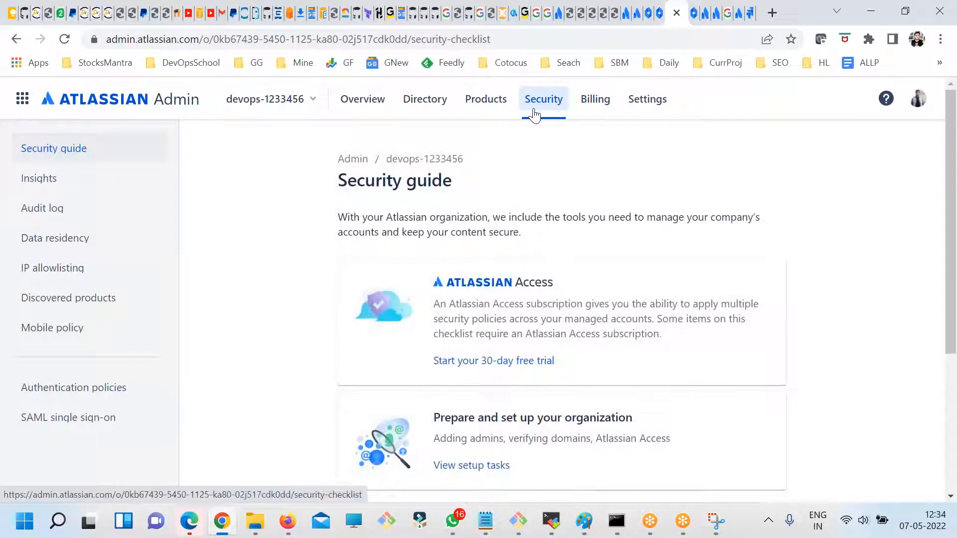
click(491, 104)
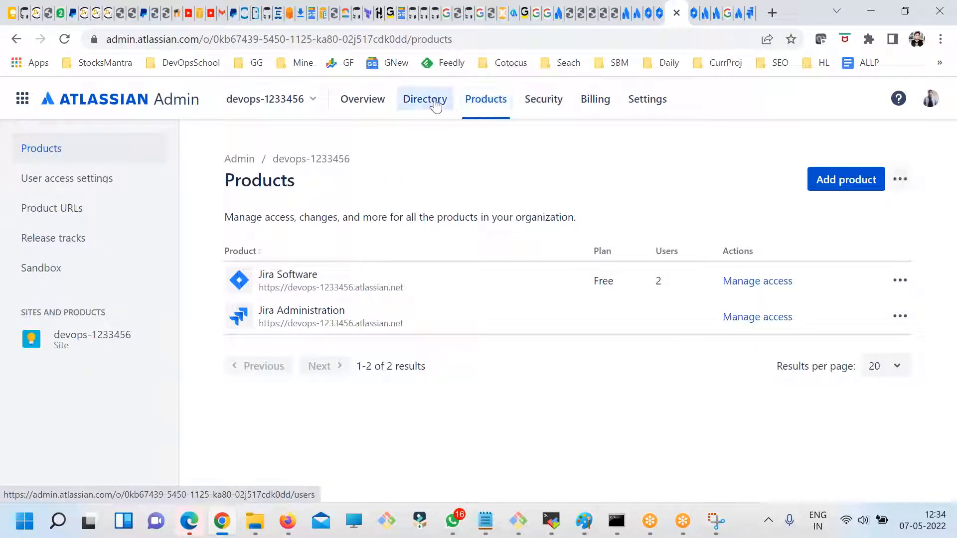
click(436, 104)
click(362, 102)
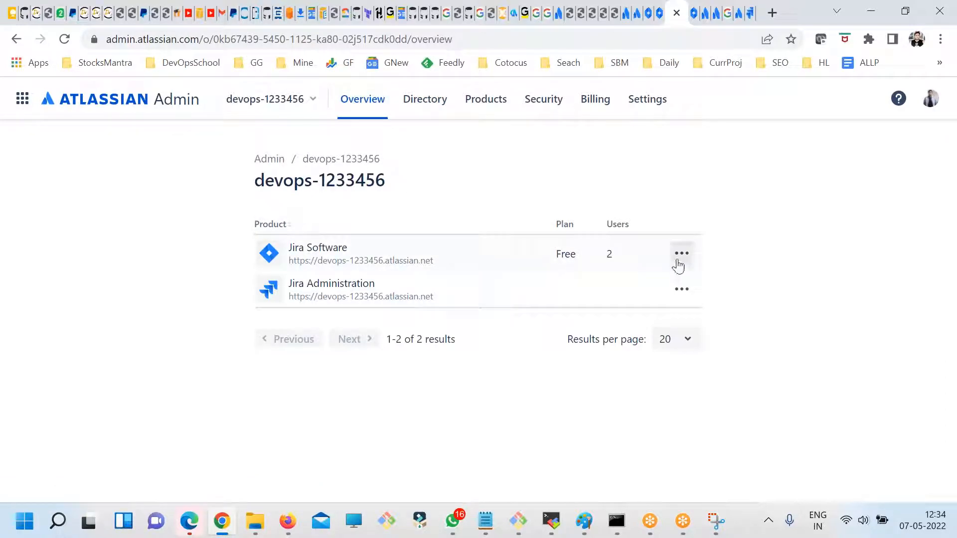
- View the account options, then shorten the page address to admin.atlassian.com to load the administration home page
click(929, 104)
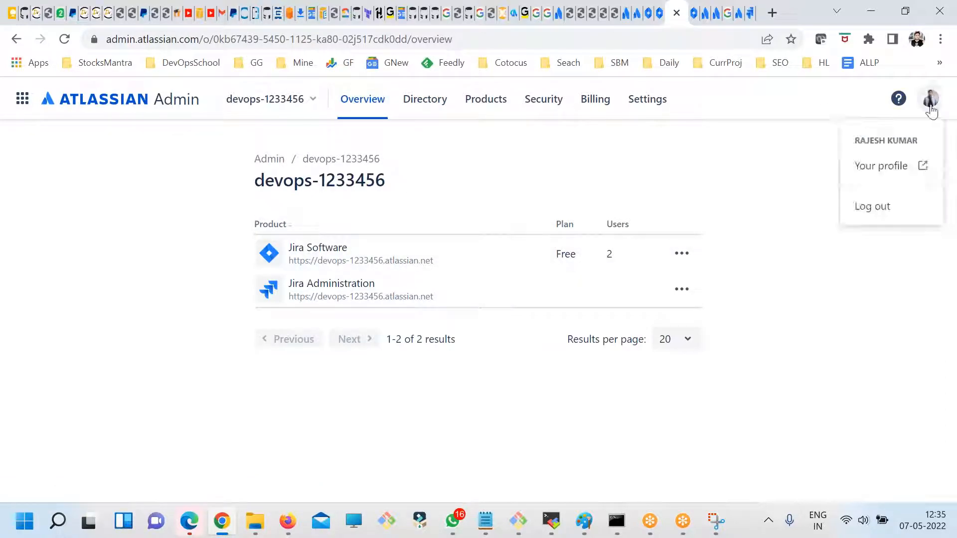
click(370, 147)
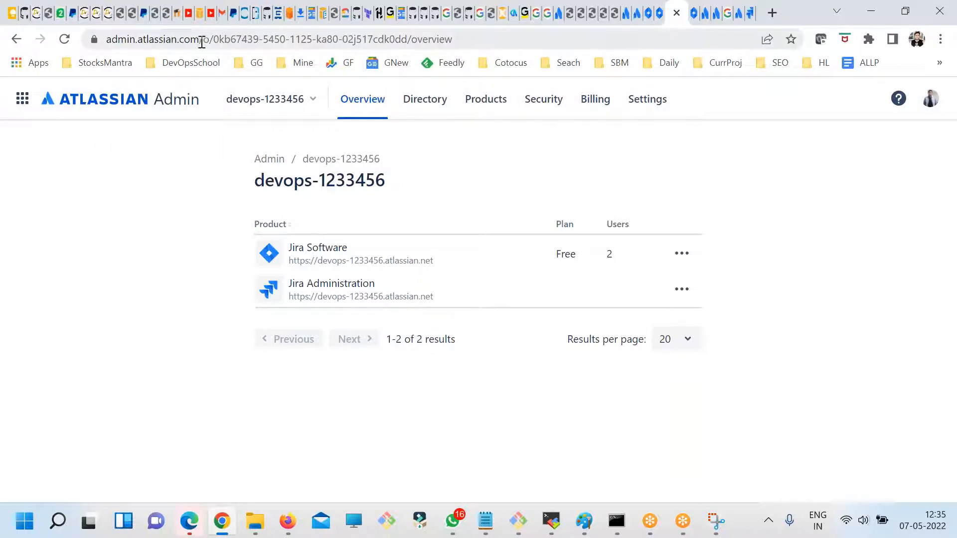
drag(208, 39, 454, 40)
key(BackSpace)
key(Return)
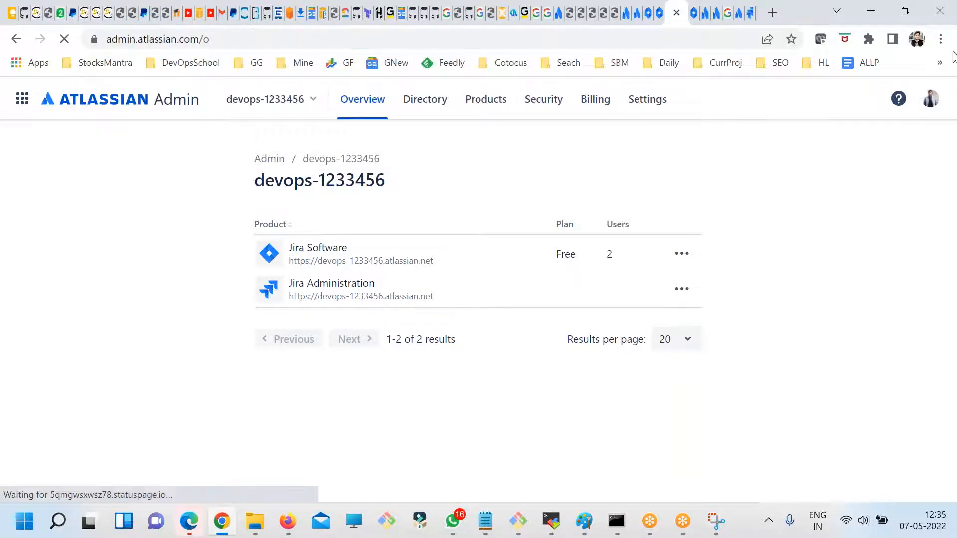
double_click(206, 41)
key(BackSpace)
key(Return)
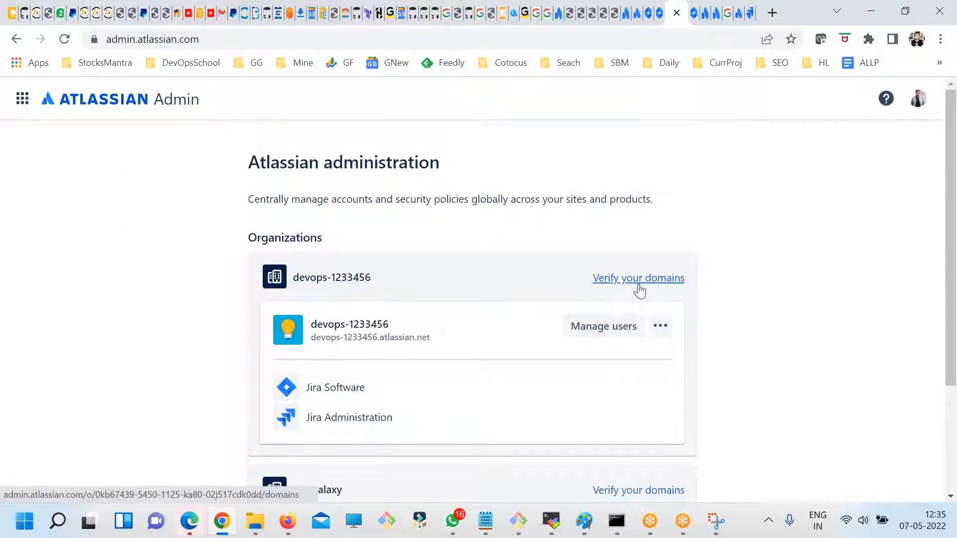
- View the devops-1233456 overview, return to the organizations list, check its site's management options and open the site's users page
click(314, 285)
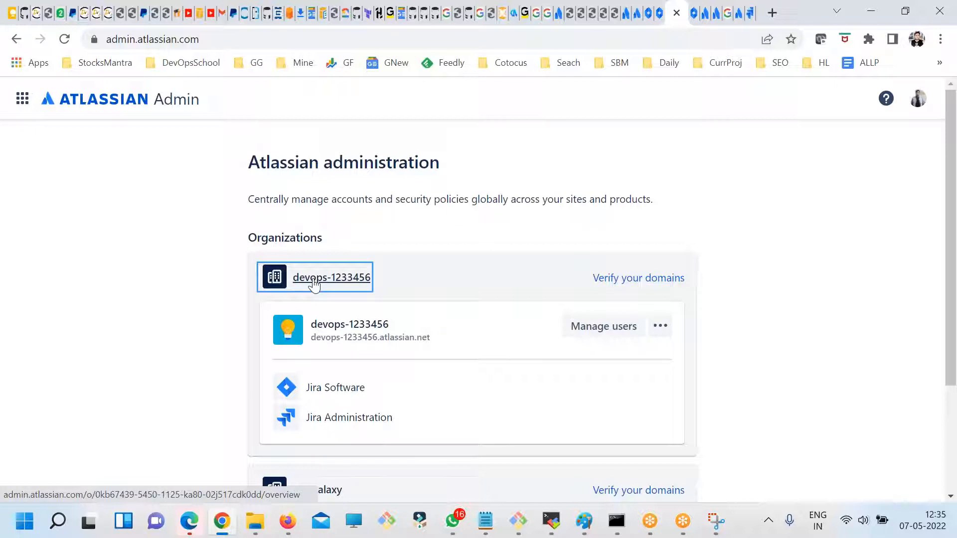
click(319, 280)
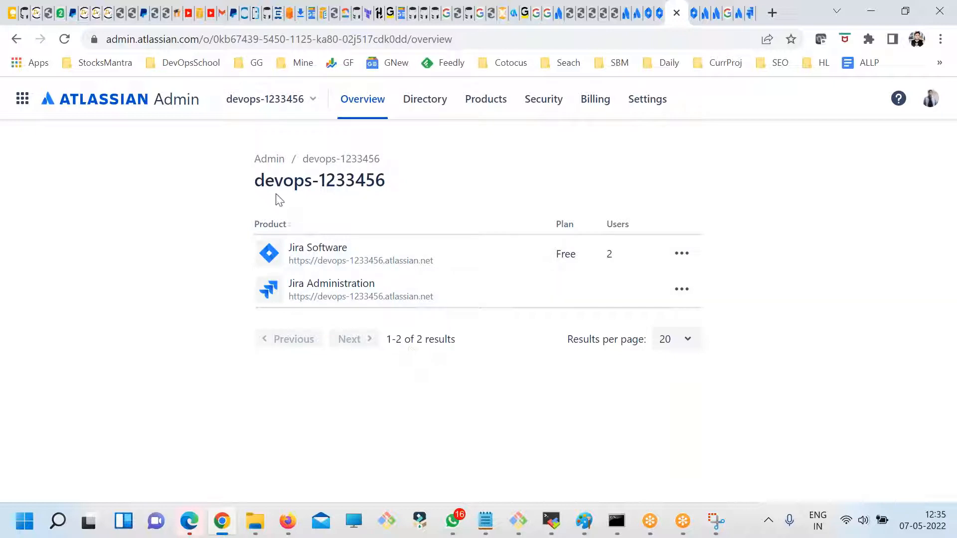
click(279, 161)
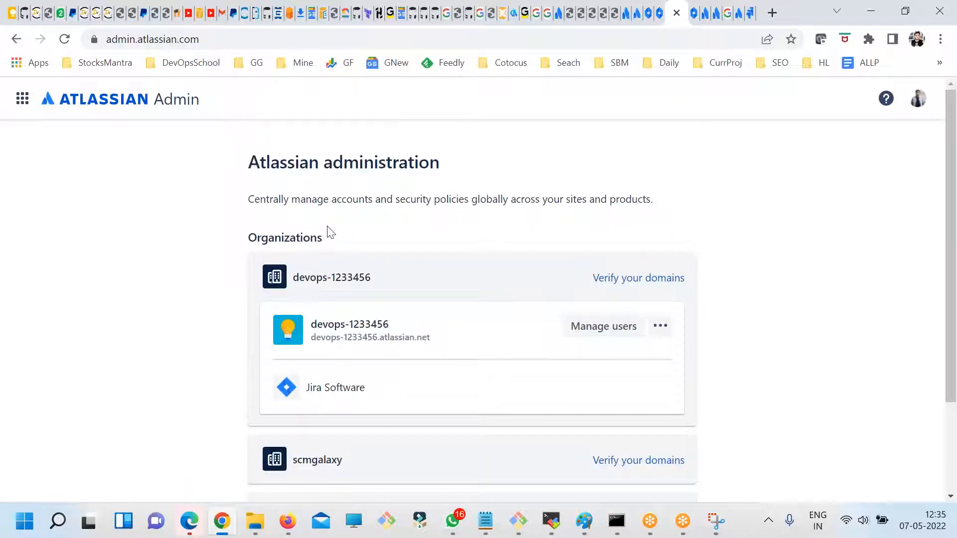
click(660, 326)
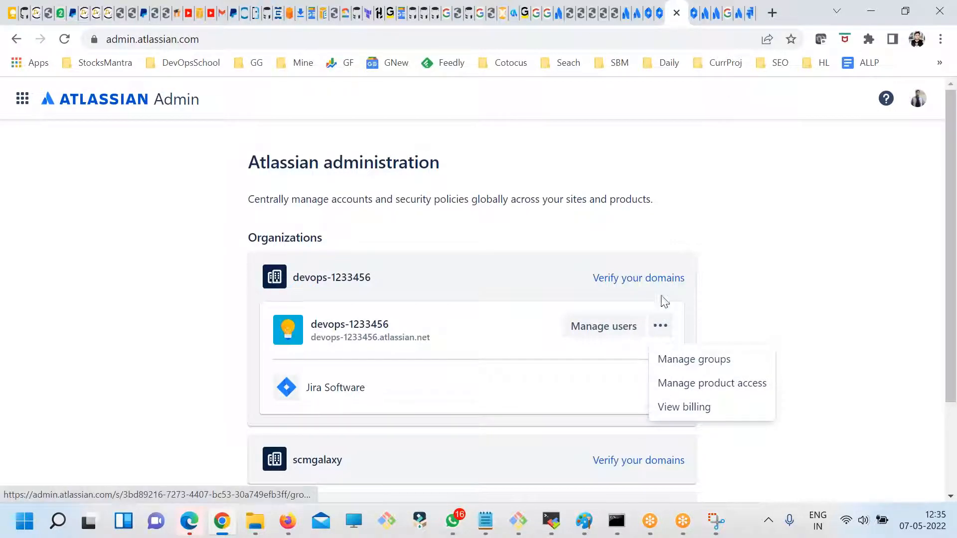
click(321, 333)
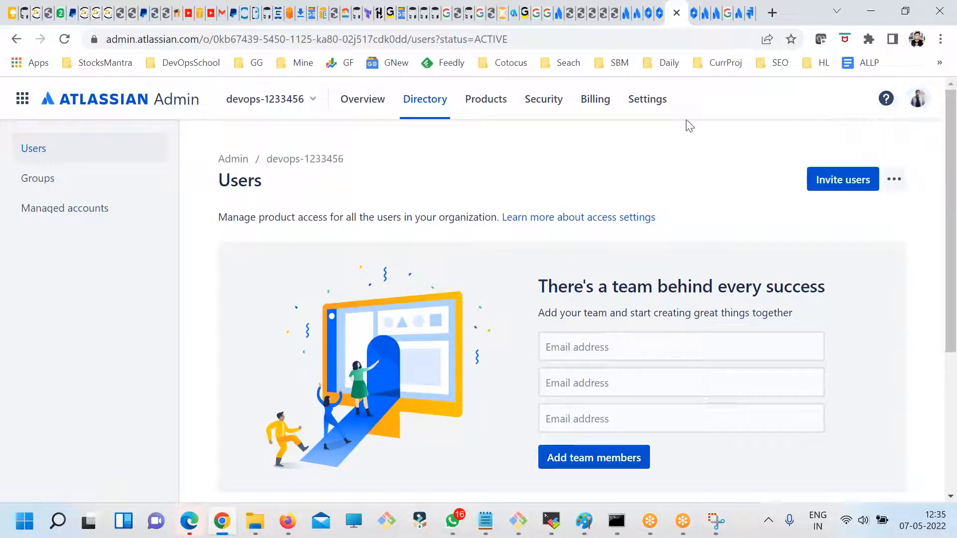
- Return to the full list of organizations and review the organizations and the products they contain
click(316, 103)
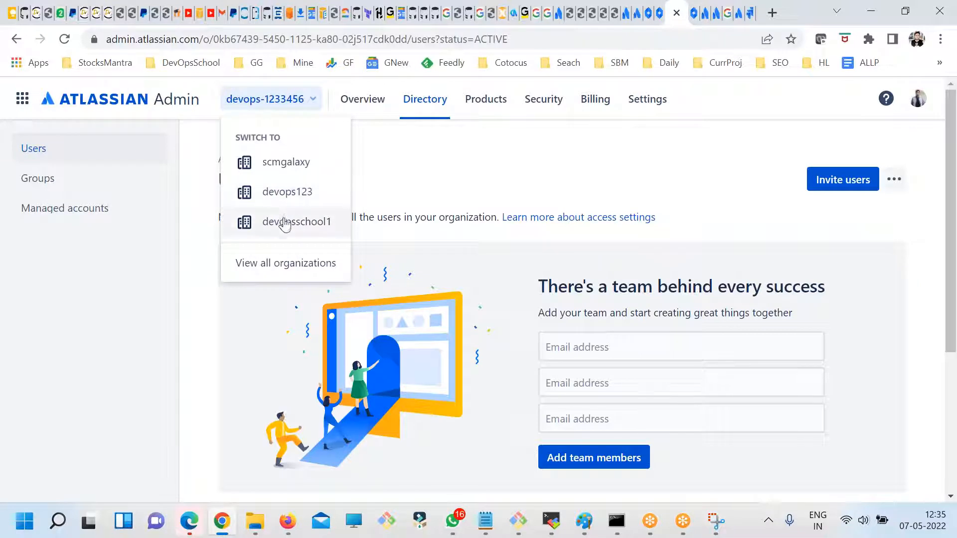
click(282, 264)
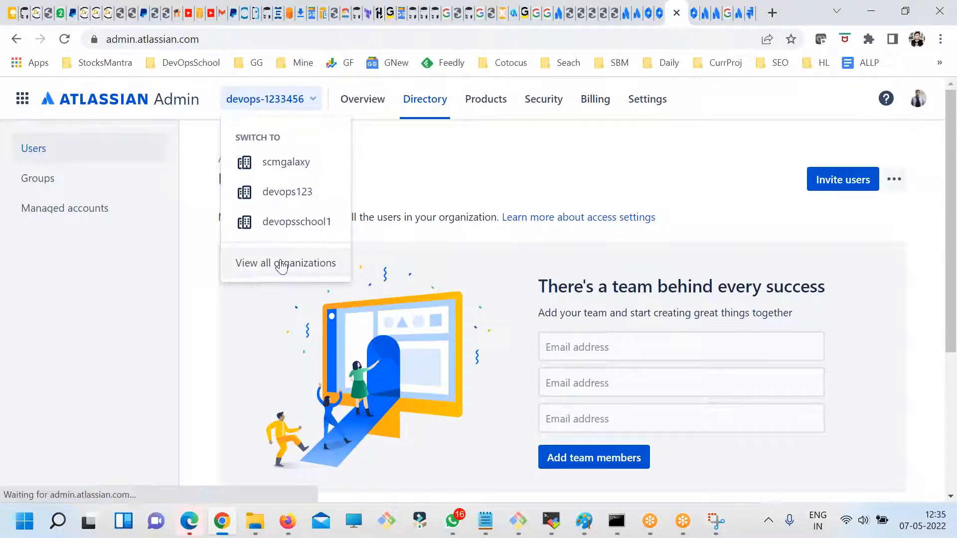
drag(320, 278, 563, 275)
scroll(811, 333, down, 3)
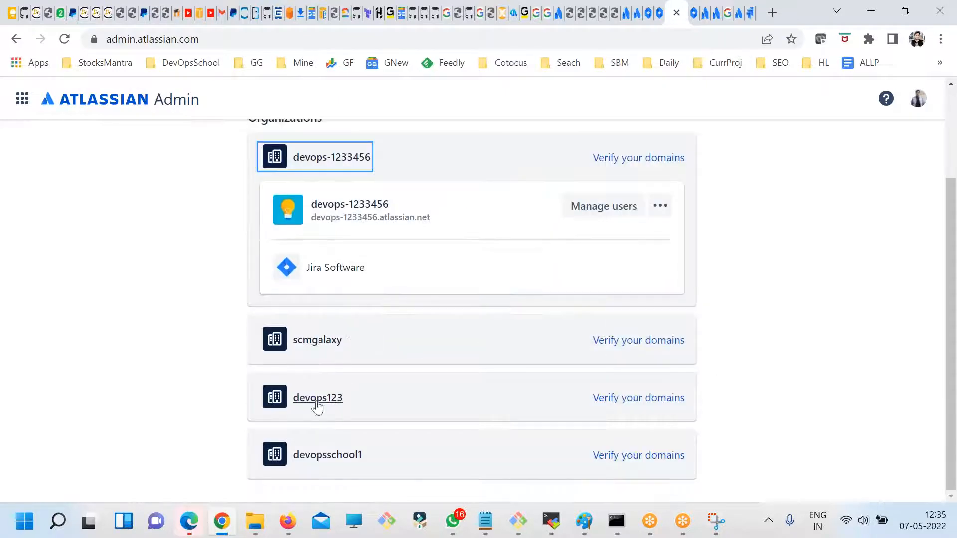
scroll(321, 456, up, 1)
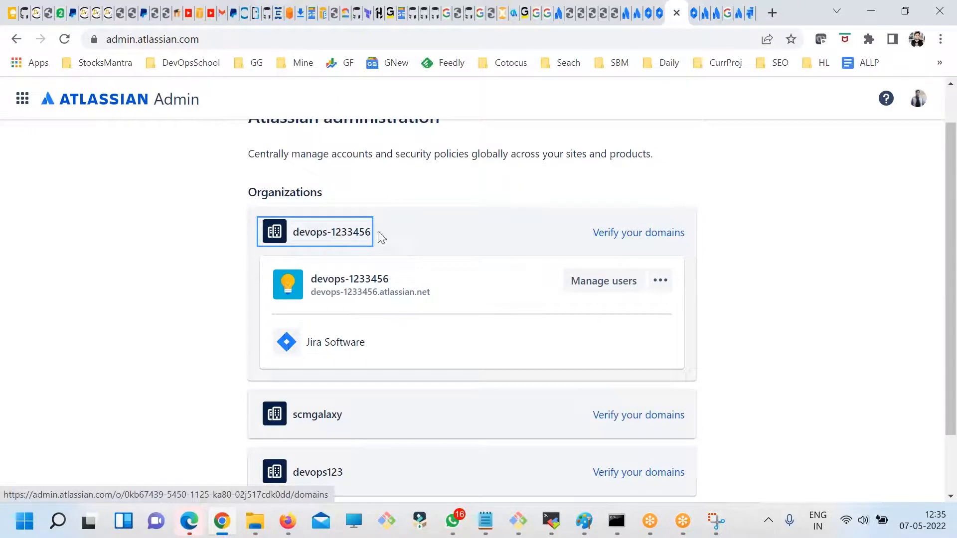
- Open the devops-1233456 organization and go to the Jira settings of its Jira Administration product
click(337, 234)
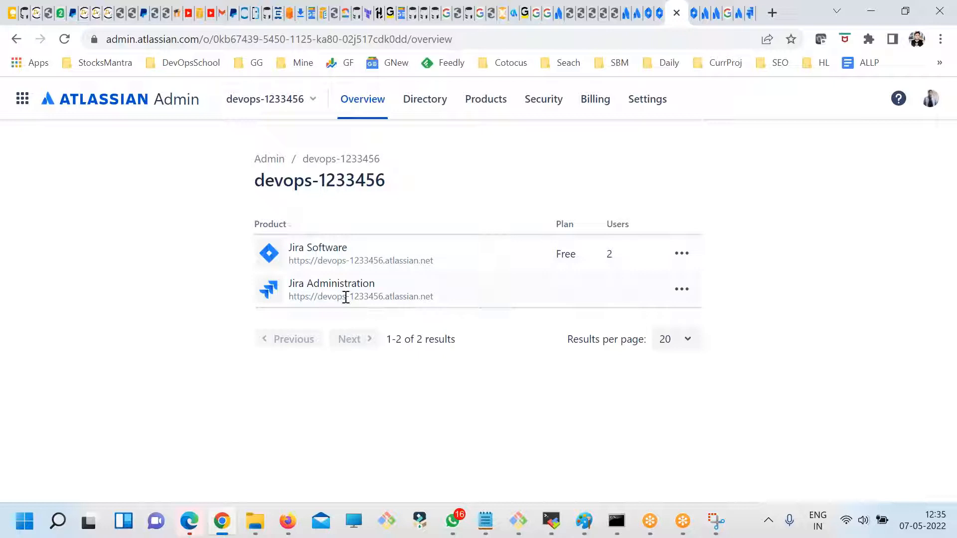
click(681, 290)
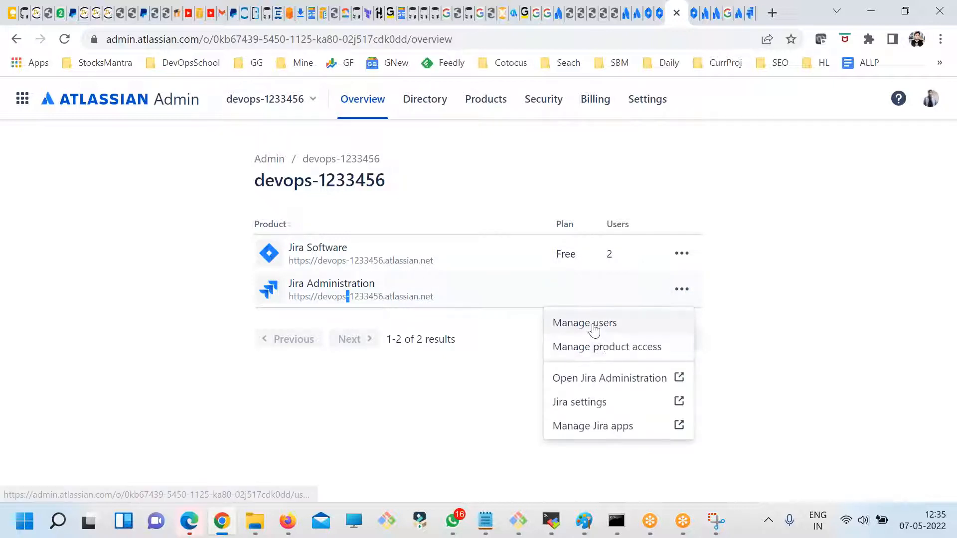
click(568, 405)
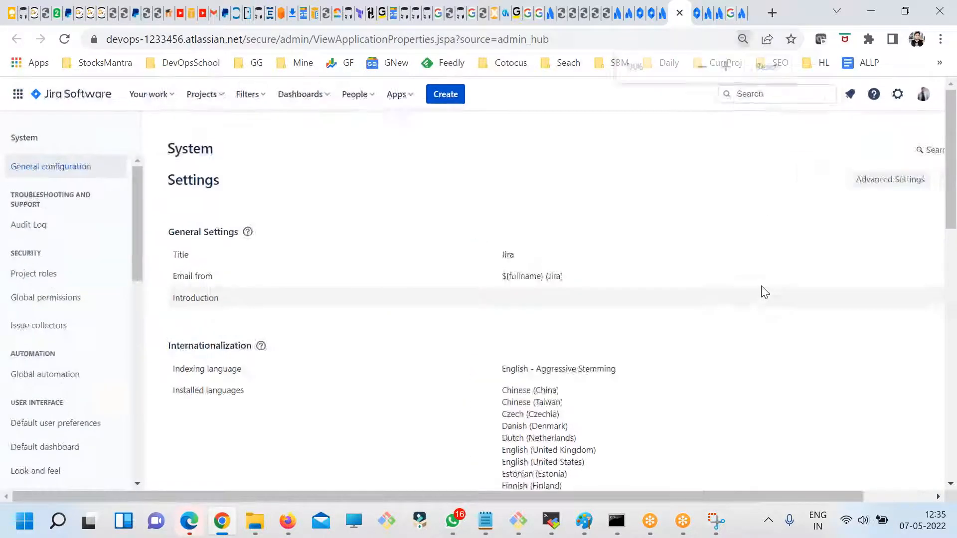
key(ctrl+plus)
- Review the Jira settings categories, open the System settings and examine the global permissions down to the Grant Permission section
click(891, 95)
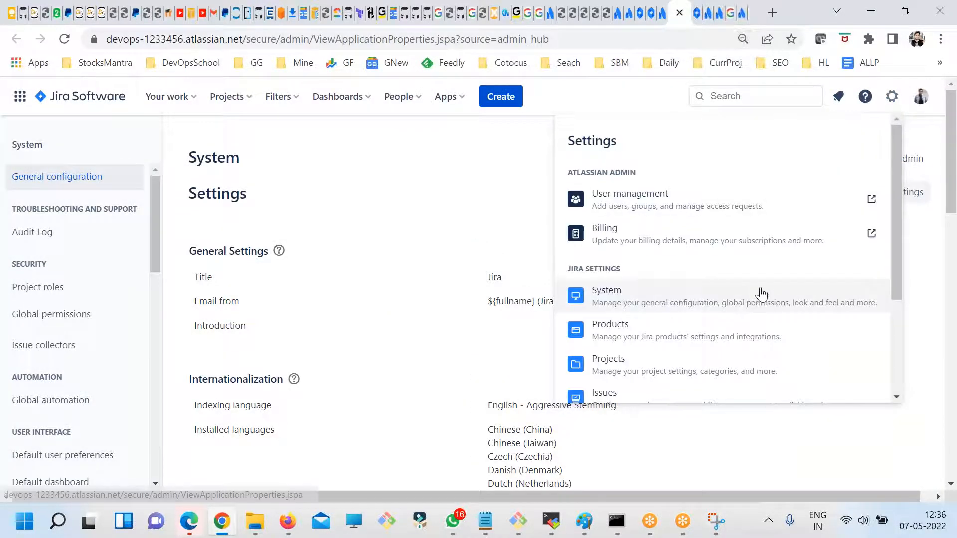
scroll(749, 307, down, 2)
scroll(673, 284, up, 2)
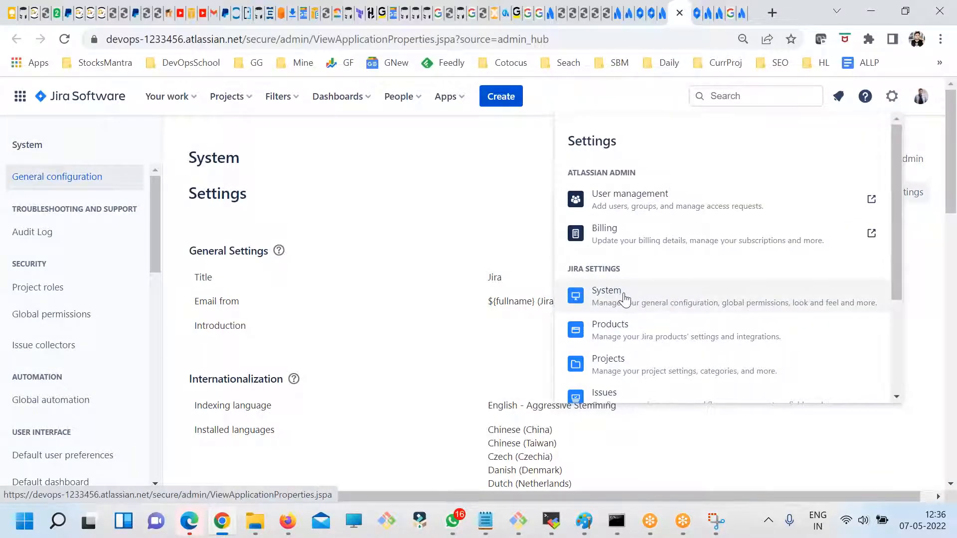
scroll(620, 298, down, 3)
click(614, 218)
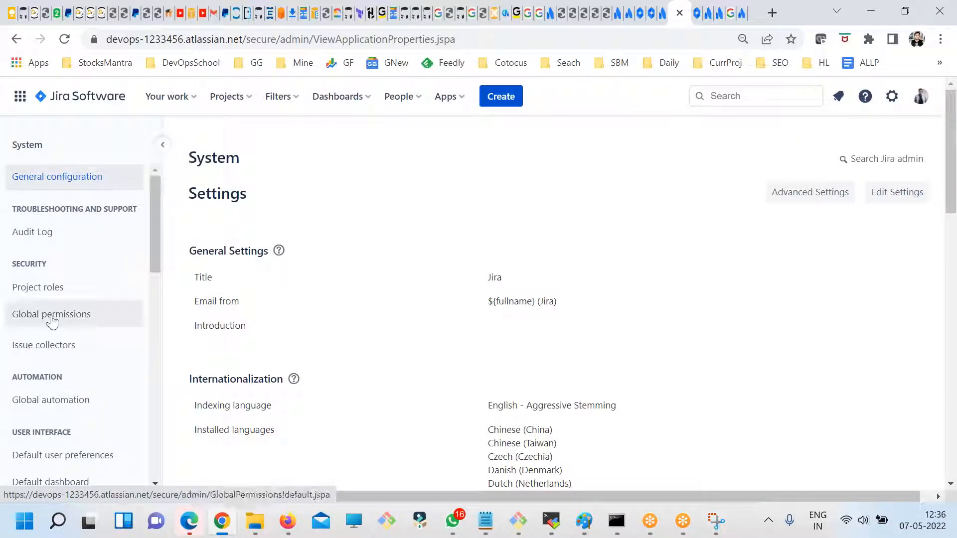
click(80, 315)
scroll(456, 321, down, 10)
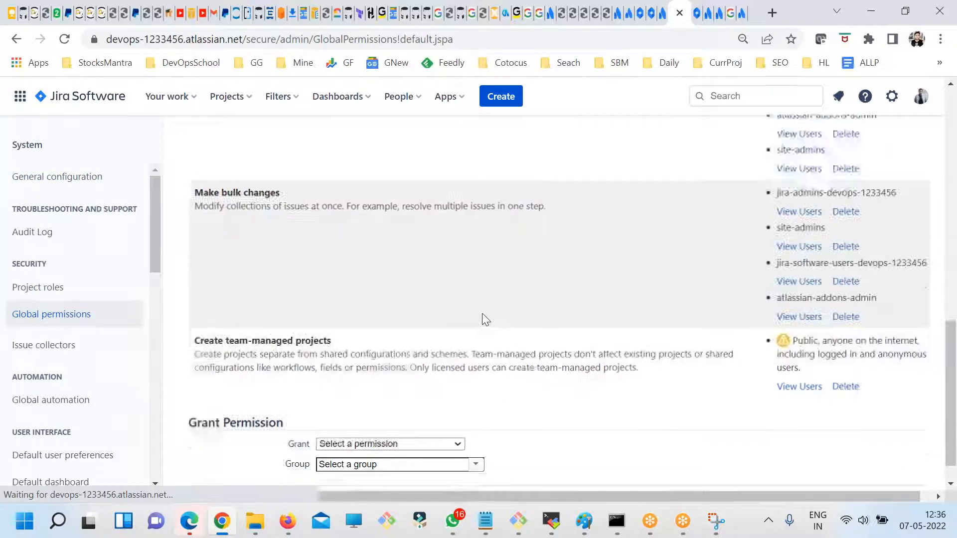
- Grant the Browse users and groups global permission to the Dev group and check its entry in the Jira permissions list
drag(197, 390, 193, 396)
click(402, 410)
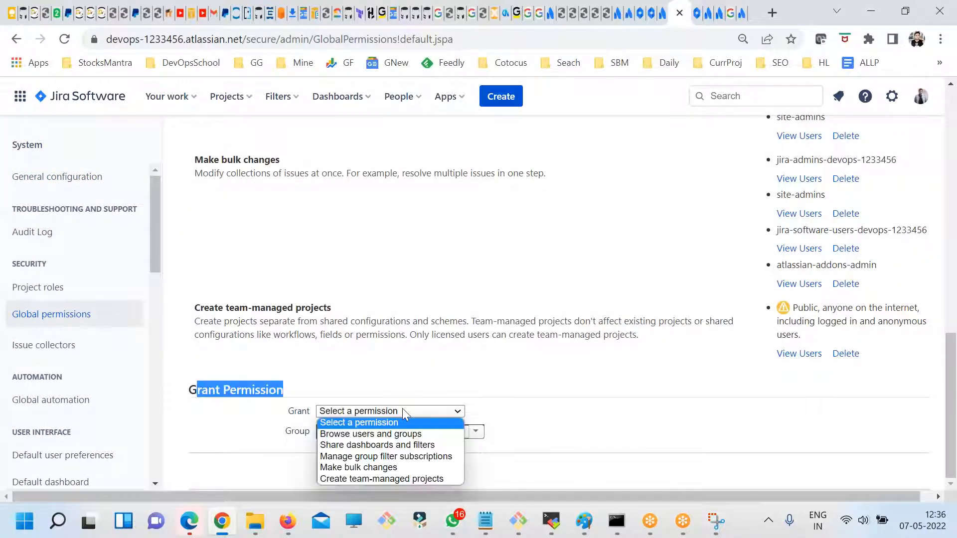
click(389, 433)
click(476, 434)
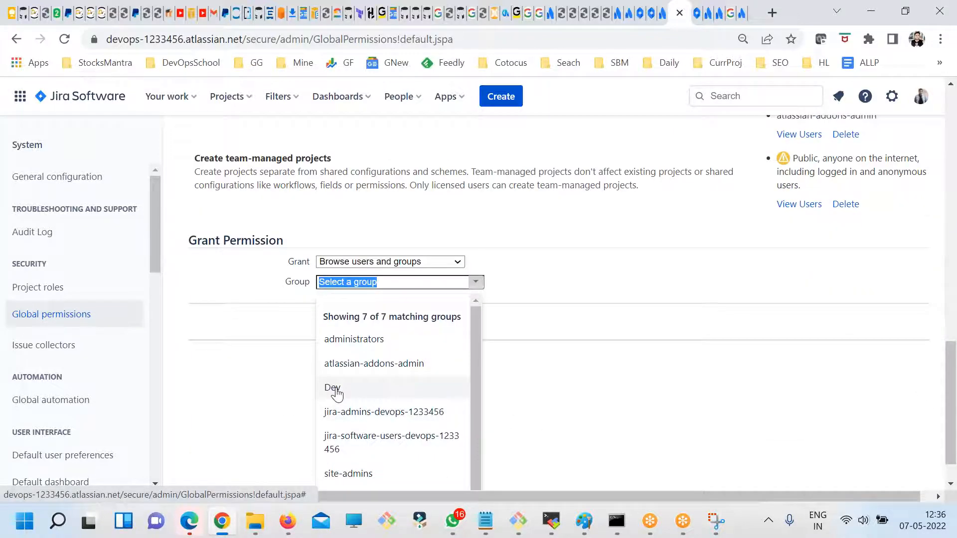
click(332, 388)
click(332, 472)
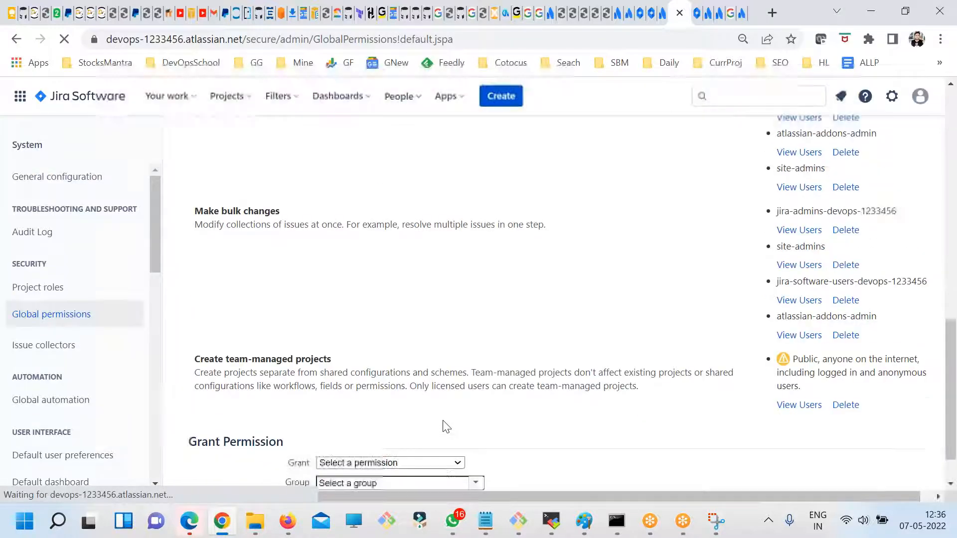
scroll(277, 301, up, 3)
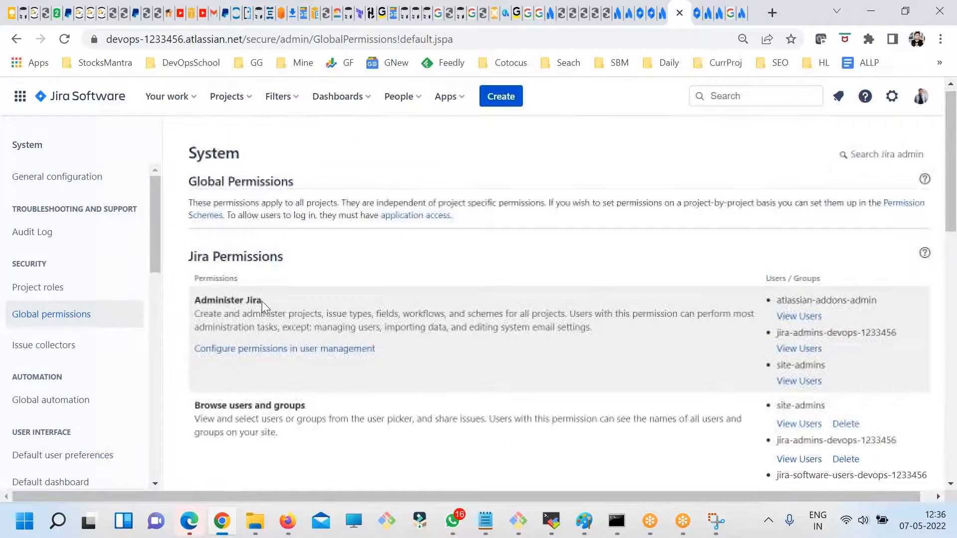
scroll(262, 301, down, 2)
drag(207, 270, 315, 260)
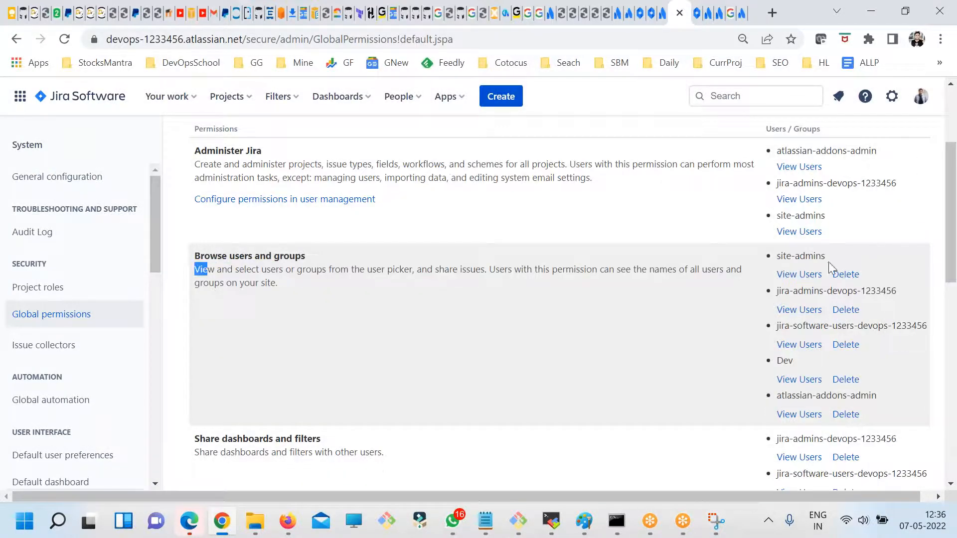
- Grant the Create team-managed projects global permission to the Dev group
scroll(211, 373, down, 10)
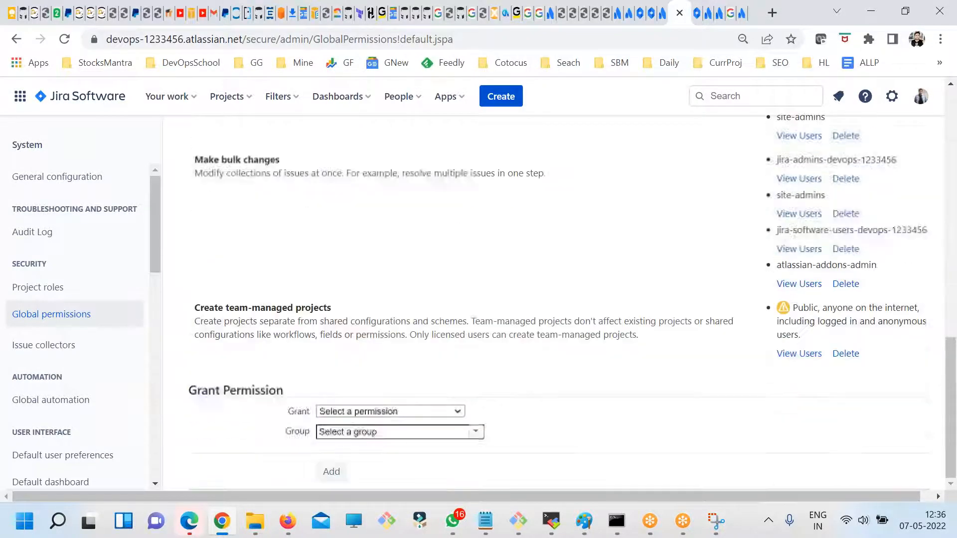
click(367, 412)
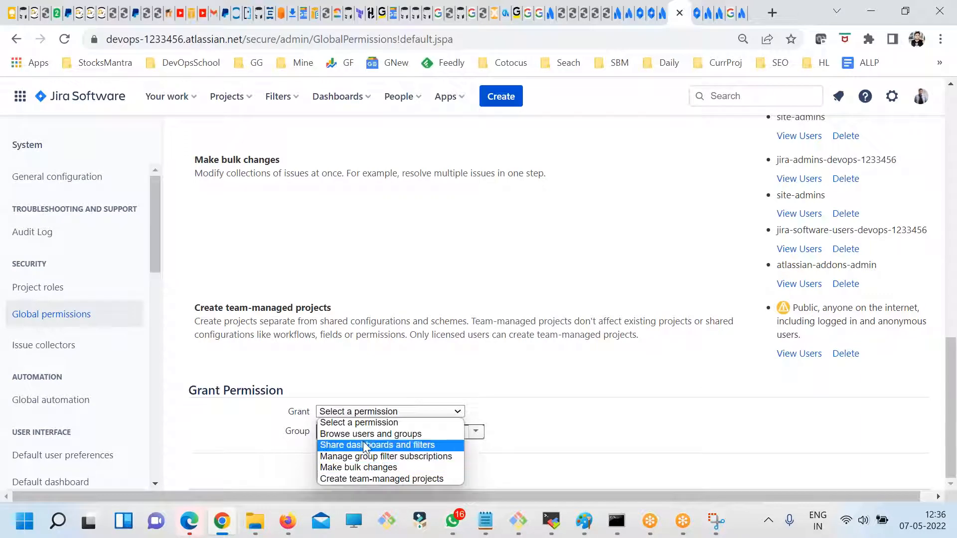
click(357, 424)
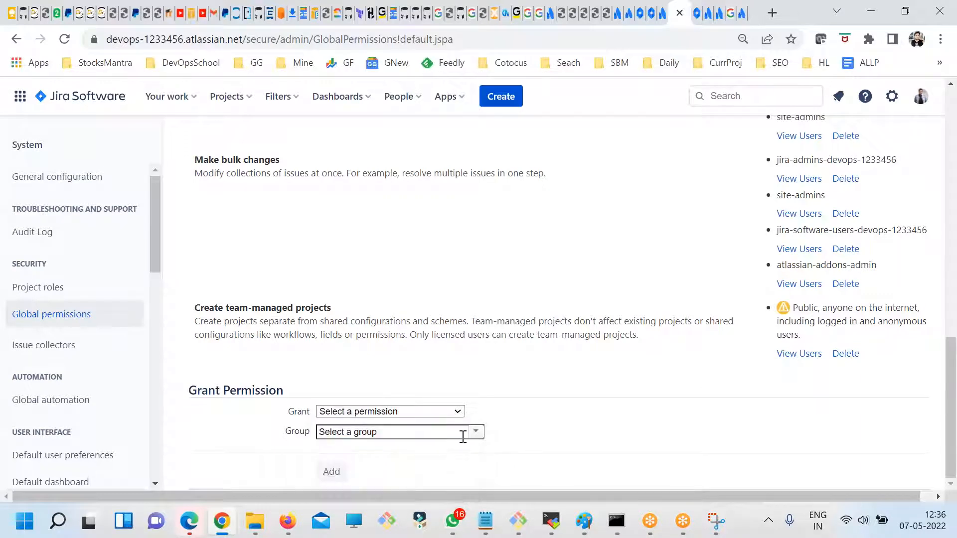
click(458, 412)
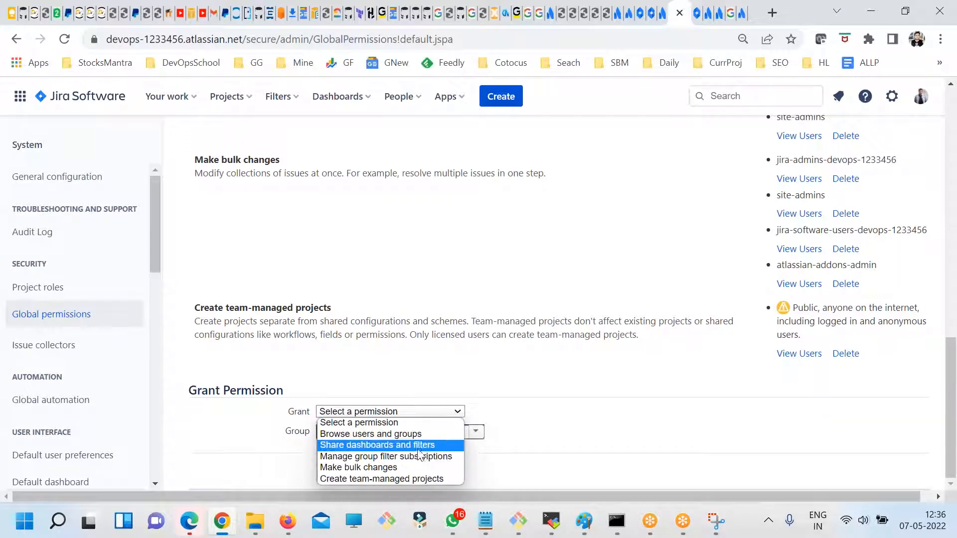
click(387, 478)
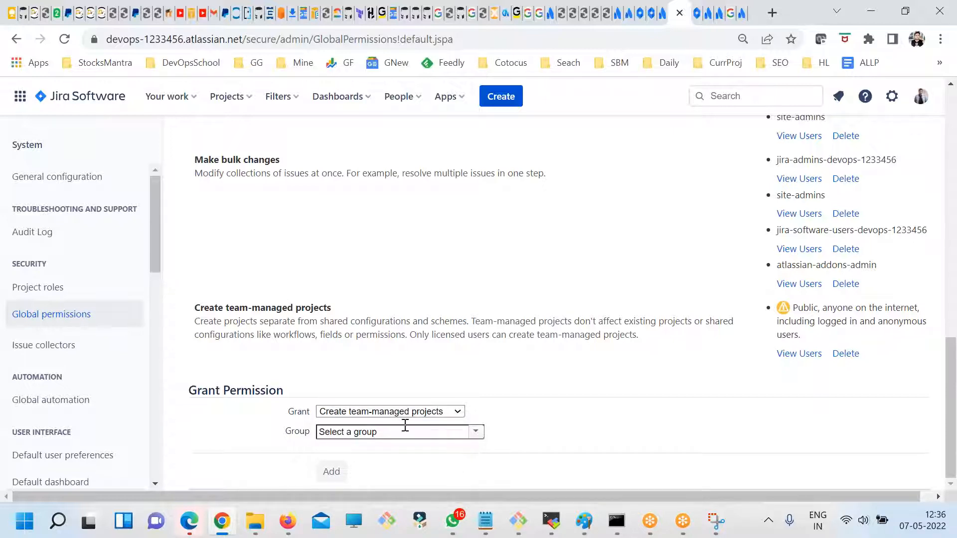
click(473, 438)
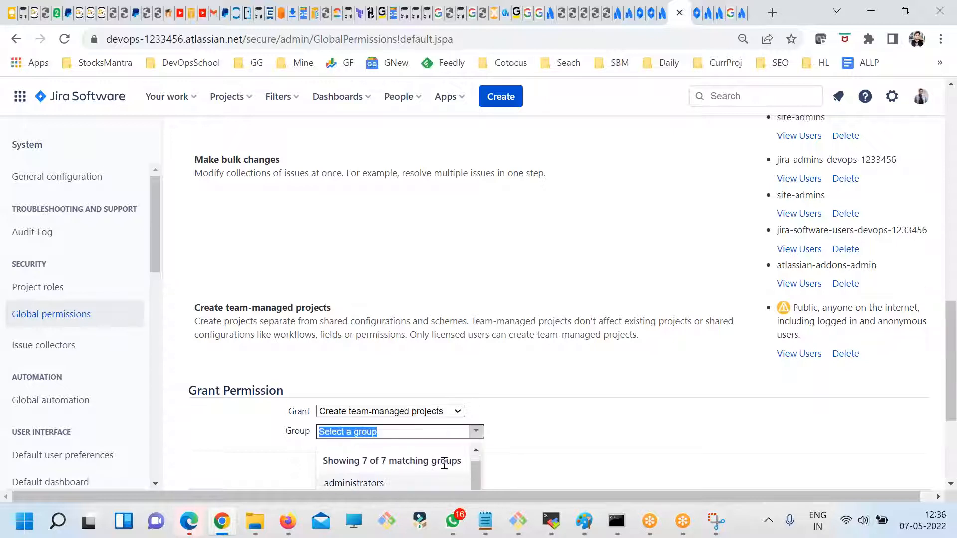
scroll(478, 459, down, 4)
click(332, 339)
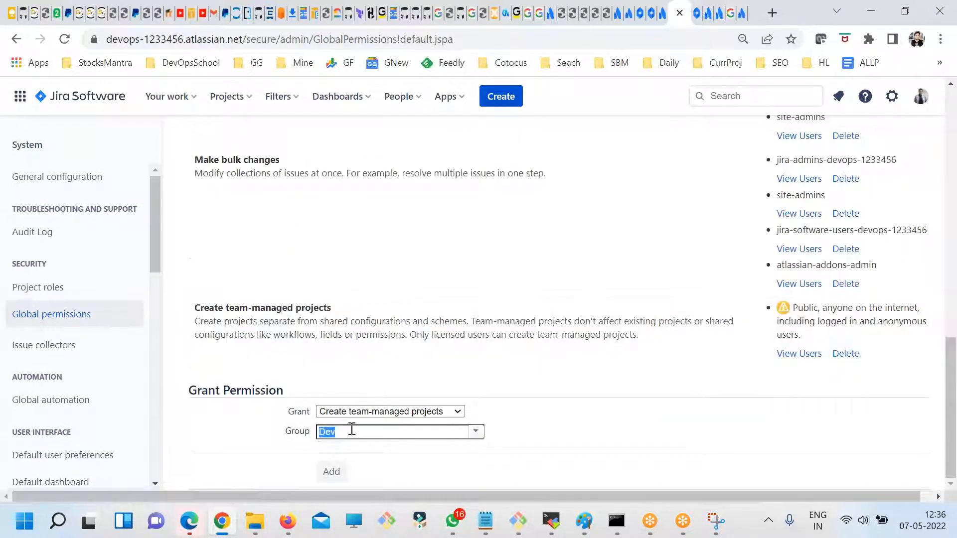
click(334, 471)
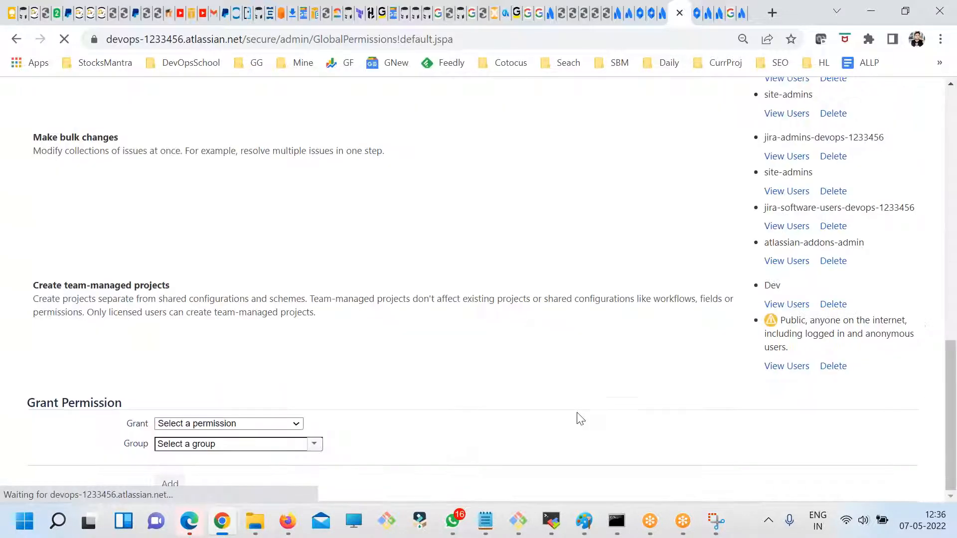
- Review the Administer Jira and Browse users and groups entries among the Jira permissions
scroll(272, 361, up, 10)
scroll(282, 360, up, 3)
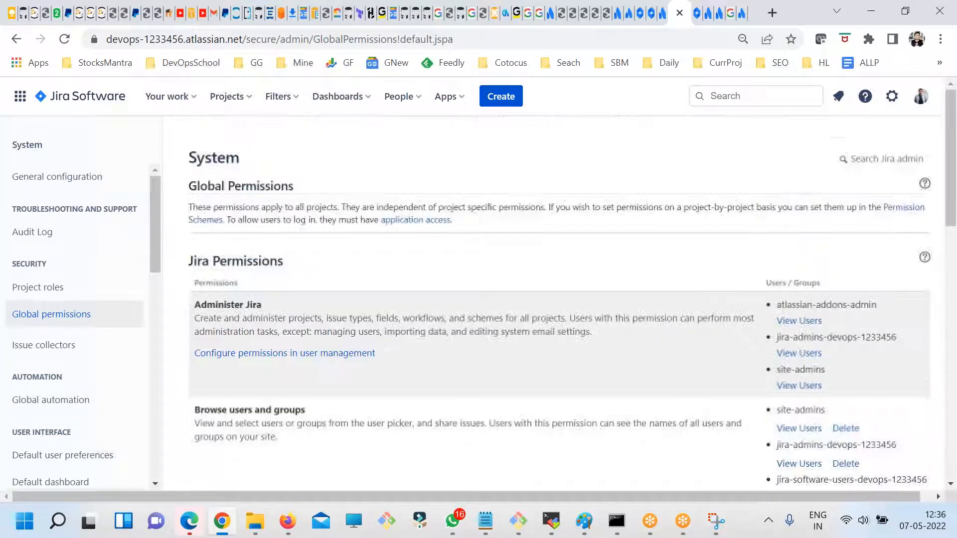
mouse_move(213, 307)
mouse_down()
mouse_move(282, 309)
mouse_move(199, 309)
mouse_up()
click(268, 312)
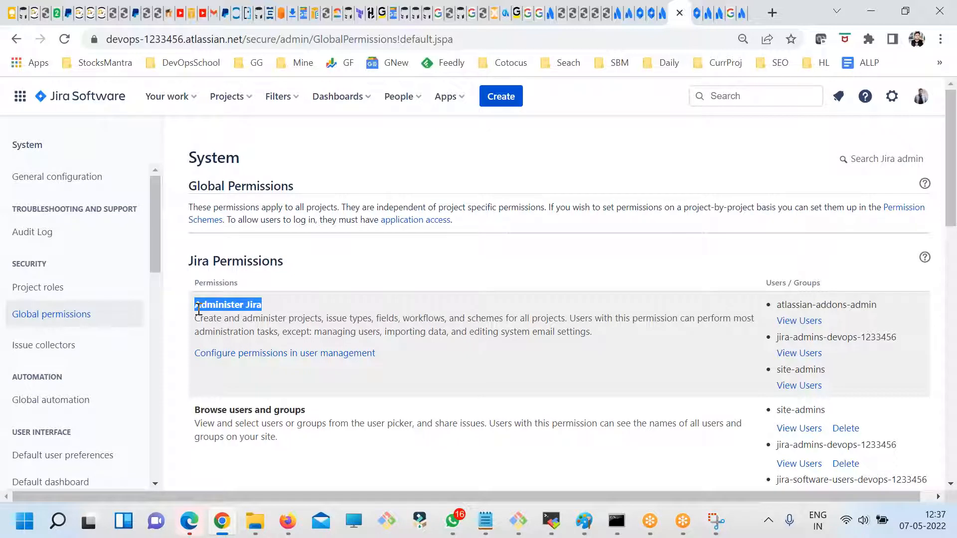
click(257, 305)
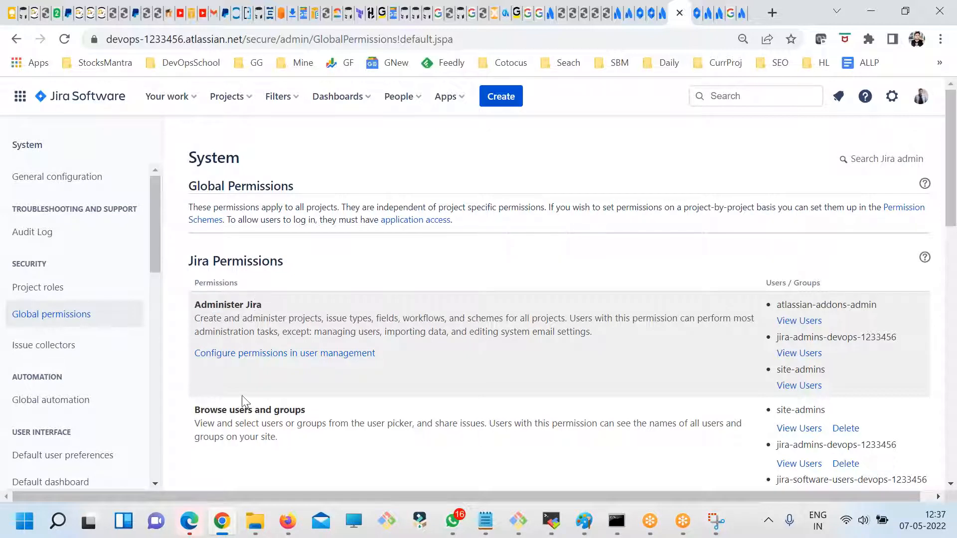
drag(217, 409, 283, 410)
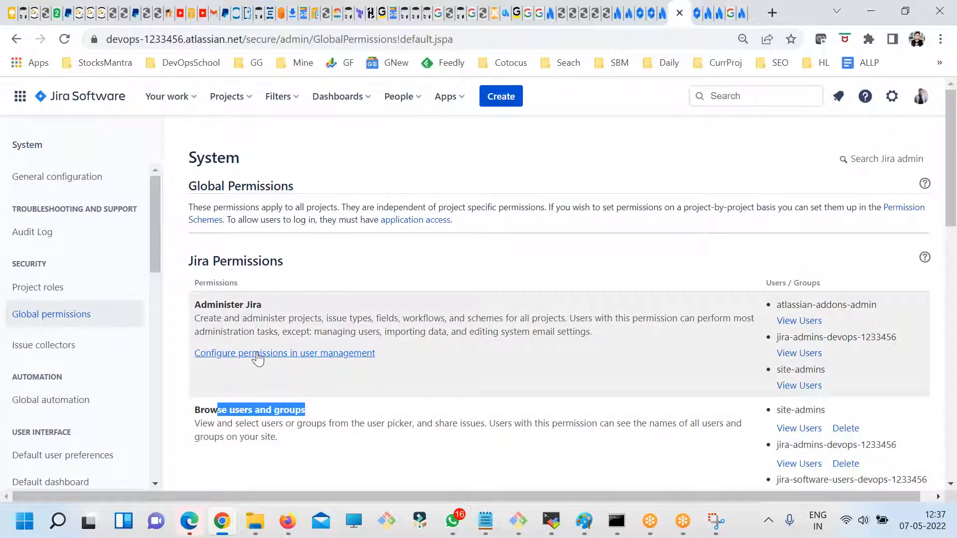
- Follow Administer Jira's link for configuring permissions in user management, view the organization's Products page and return to the global permissions
click(257, 353)
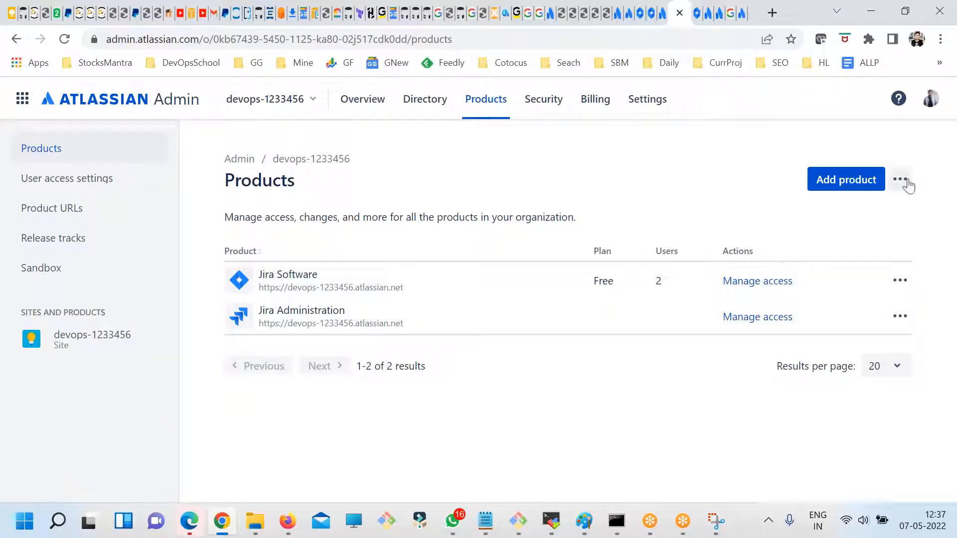
drag(274, 180, 408, 182)
click(408, 183)
click(16, 39)
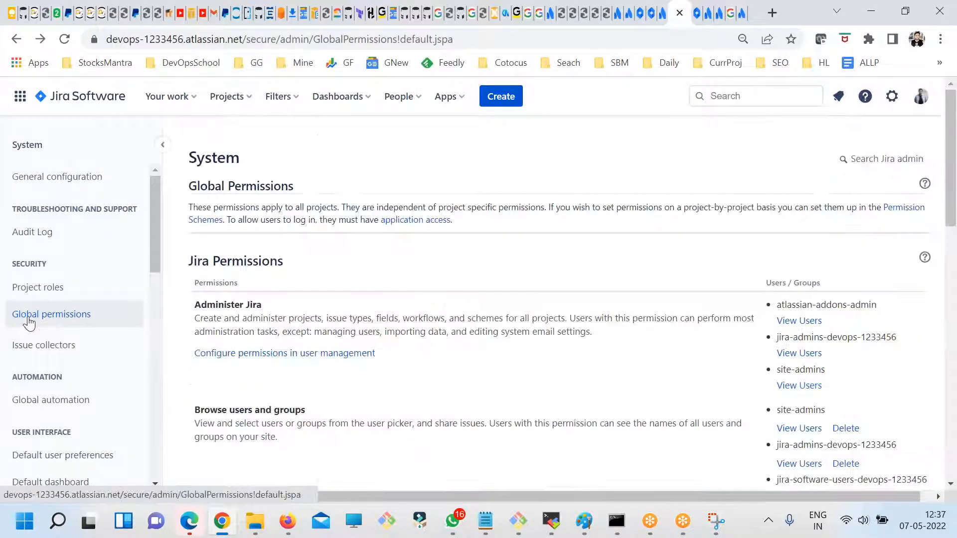
- Go to the System category of the Jira settings and review the general and internationalization settings
click(891, 97)
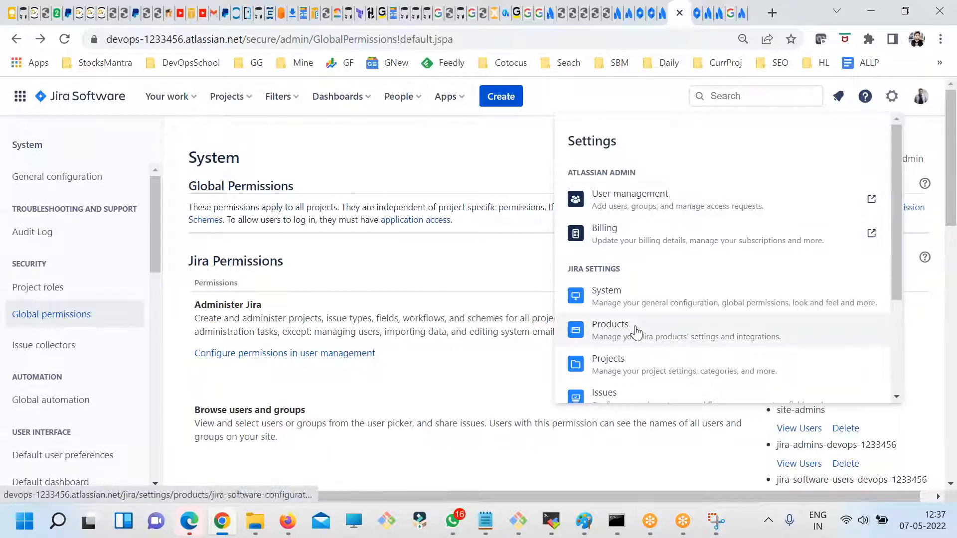
scroll(622, 279, down, 2)
scroll(647, 264, up, 2)
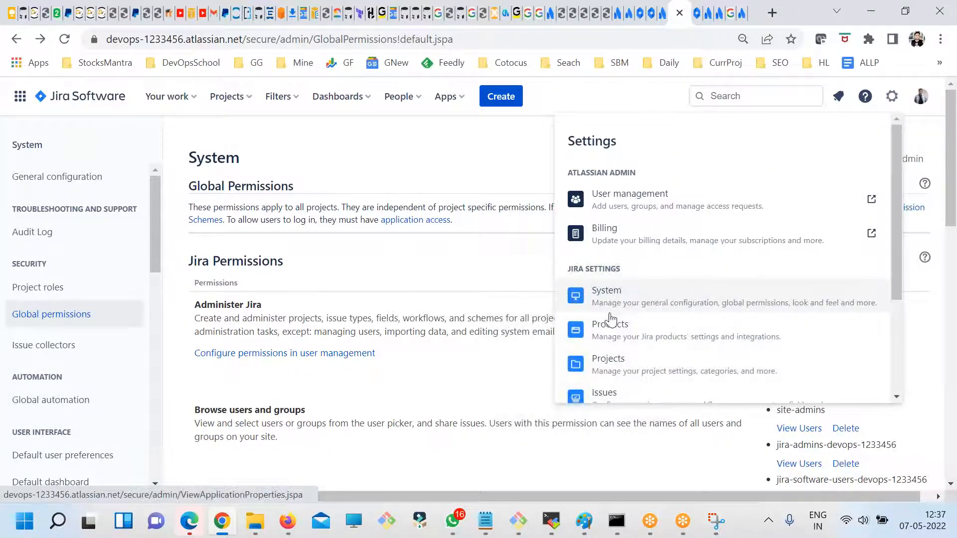
click(607, 295)
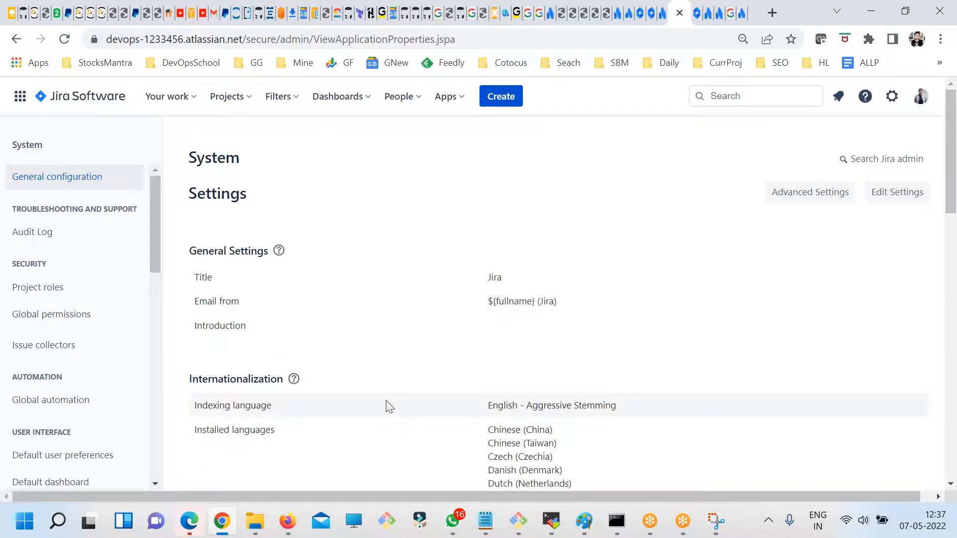
scroll(241, 356, down, 5)
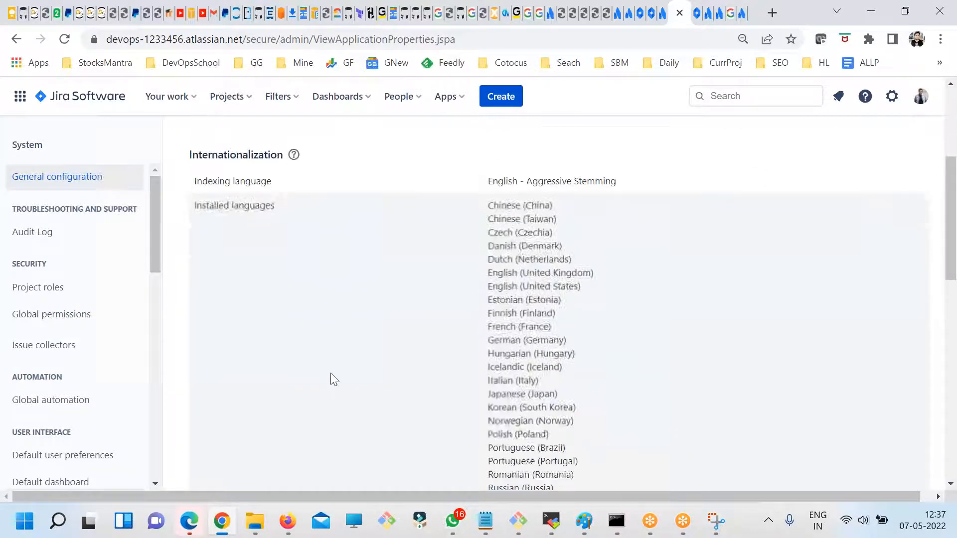
scroll(331, 379, down, 3)
- Look through the import, export and mail system settings, then open the Send email page and read its notice
scroll(133, 349, down, 5)
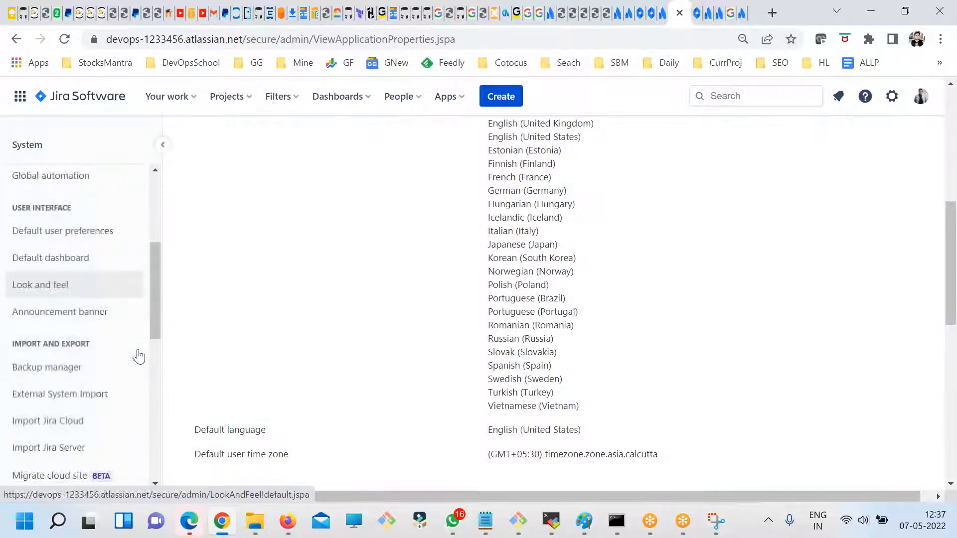
scroll(133, 353, down, 3)
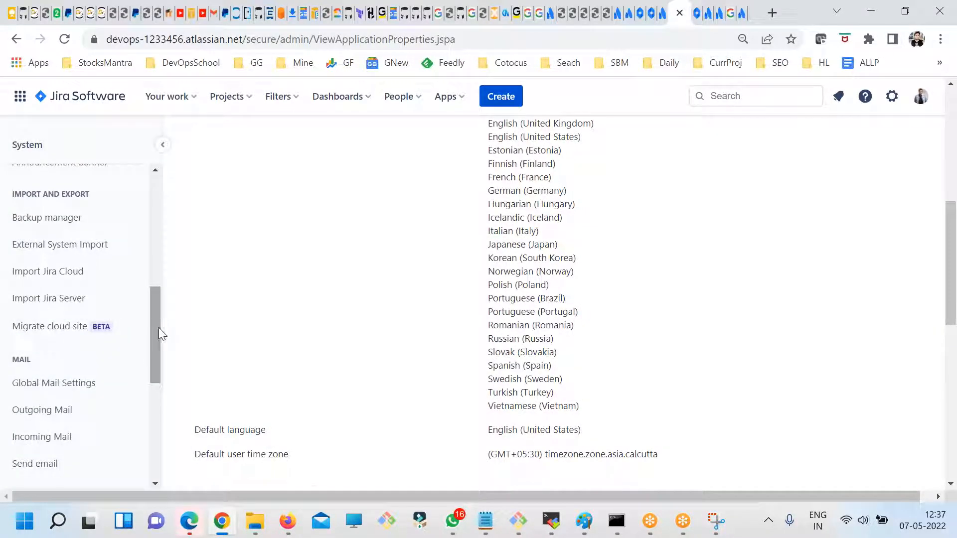
scroll(156, 339, down, 1)
mouse_move(157, 339)
mouse_down()
mouse_move(157, 385)
mouse_move(153, 315)
mouse_move(153, 350)
mouse_up()
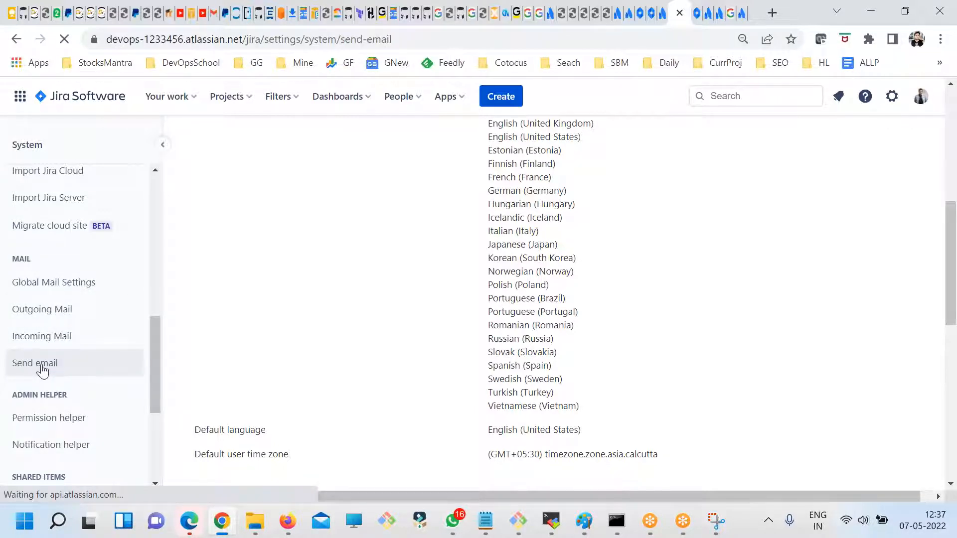
mouse_move(559, 388)
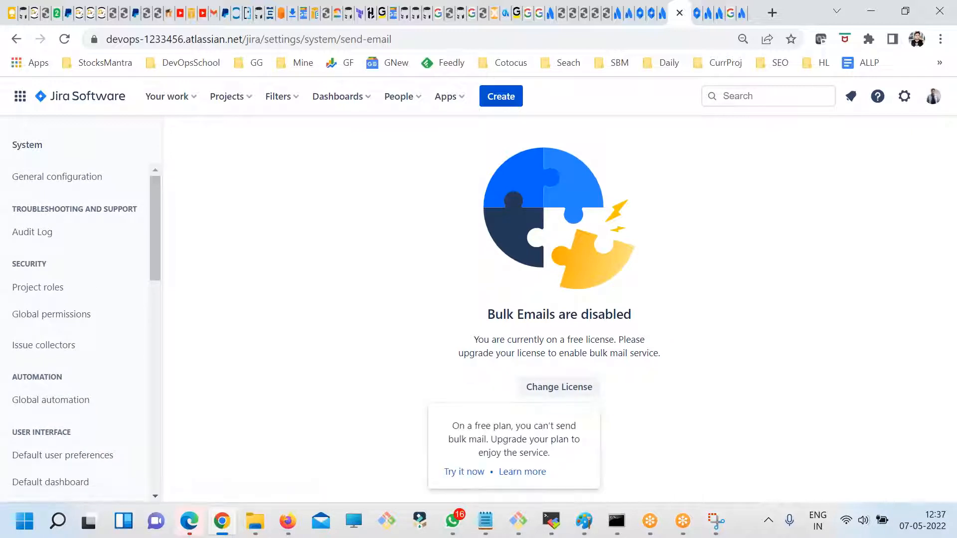
drag(492, 313, 598, 314)
- Look through the remaining system settings categories, including Mail, Admin Helper, Shared Items and Advanced
scroll(84, 389, down, 6)
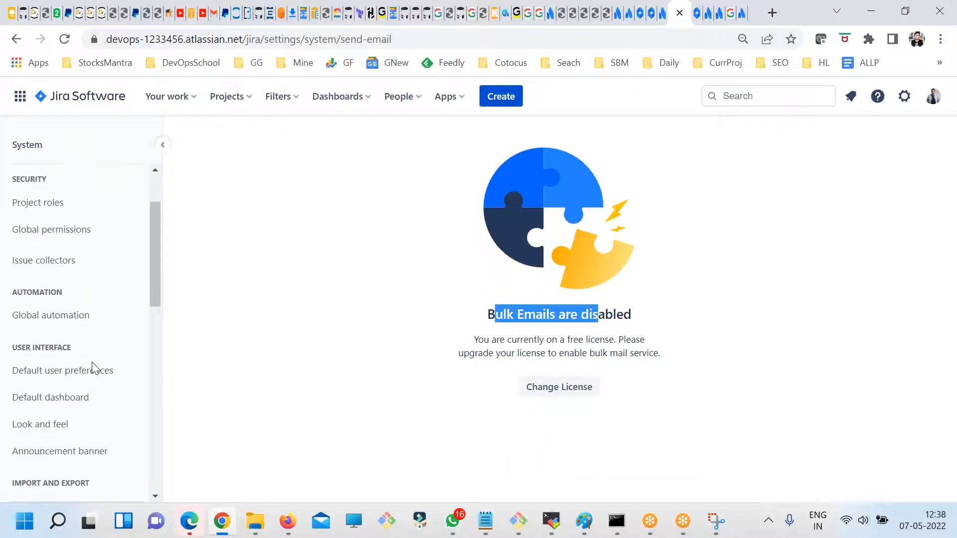
scroll(97, 438, down, 3)
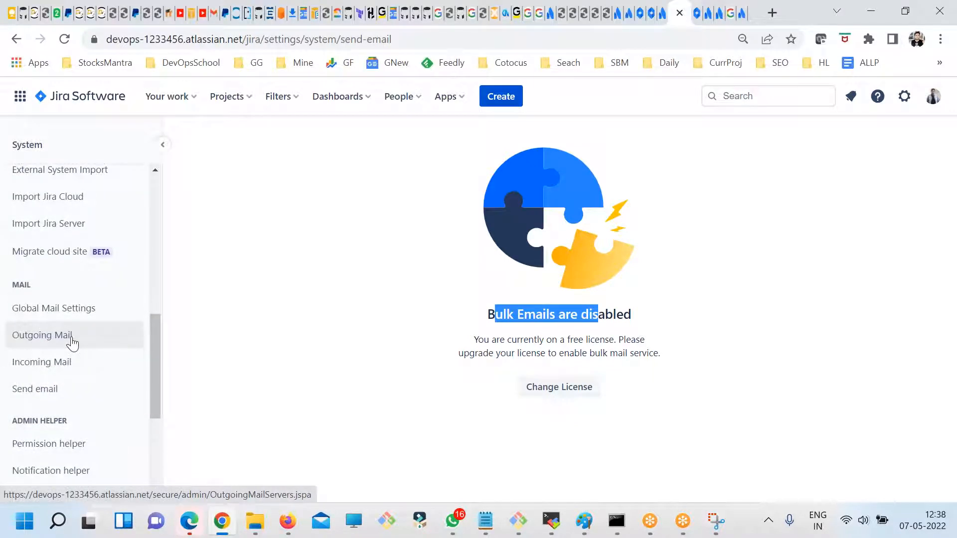
scroll(86, 382, down, 2)
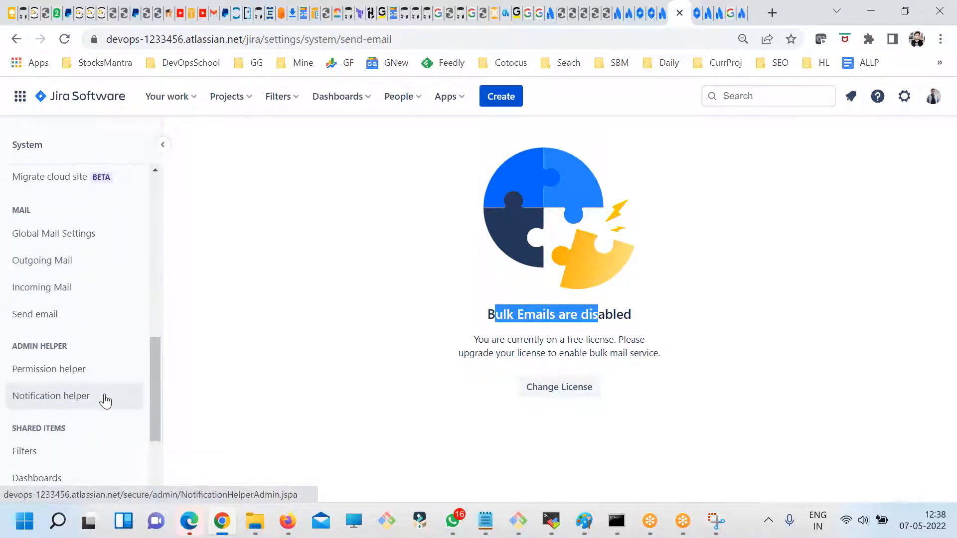
scroll(115, 410, down, 2)
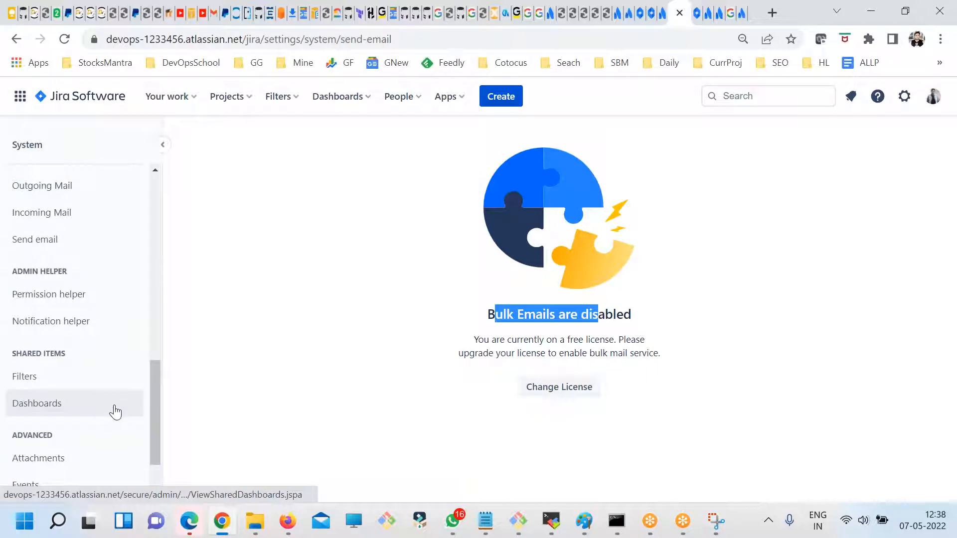
scroll(115, 409, up, 2)
click(441, 388)
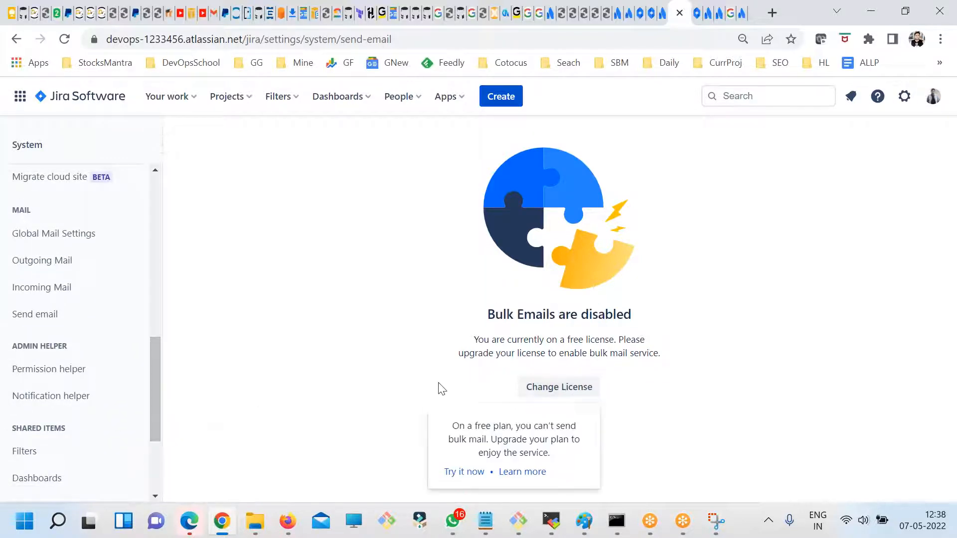
- Open the Incoming Mail settings and review the configured mail servers and mail handlers
scroll(89, 342, up, 2)
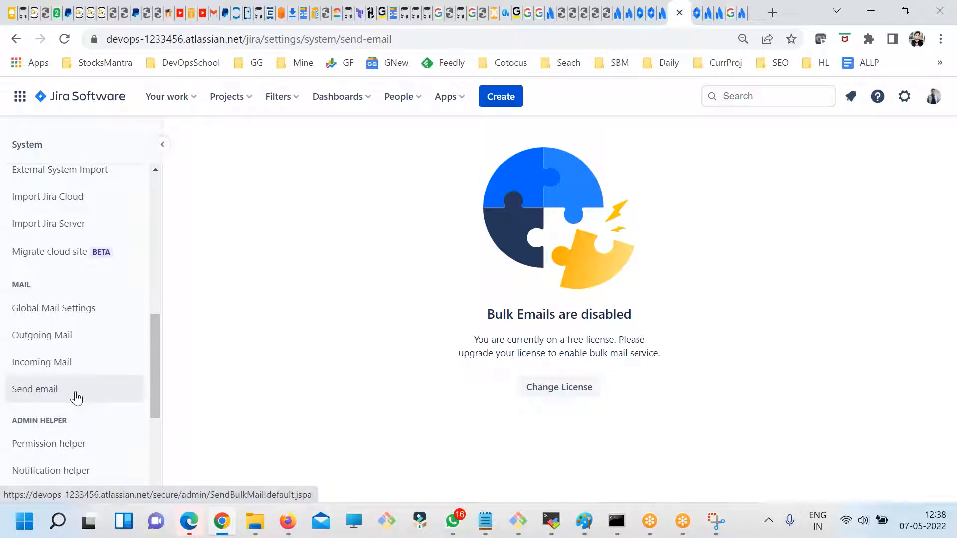
click(55, 367)
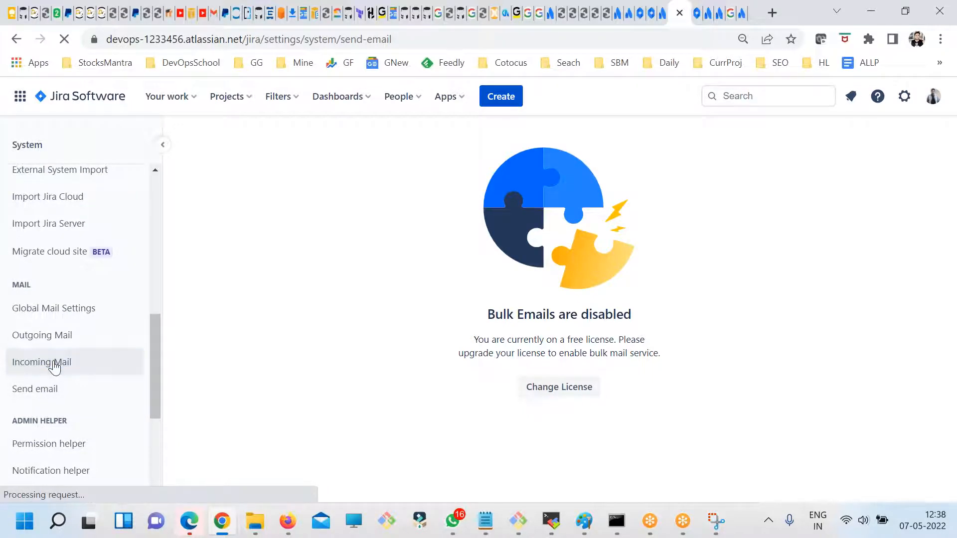
scroll(315, 361, down, 2)
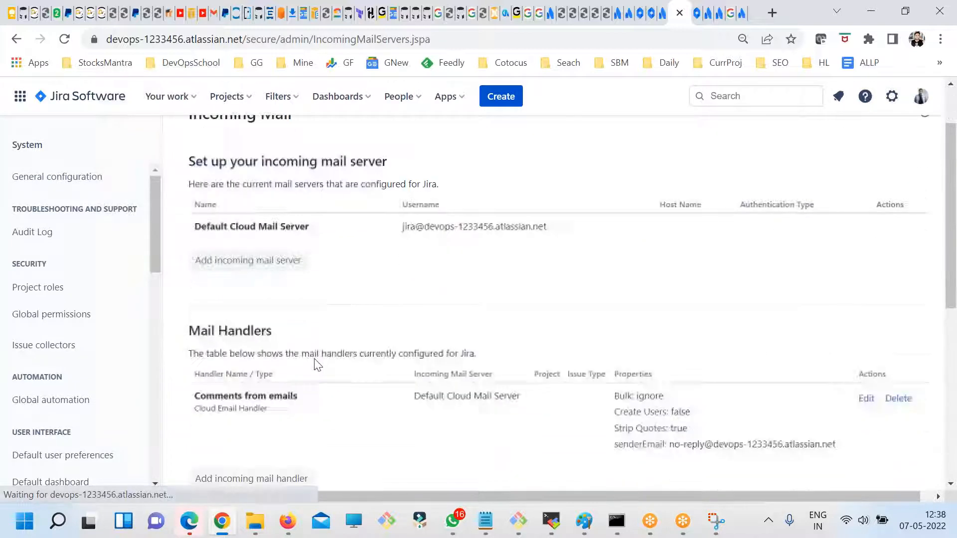
- Read the mail handlers, DMARC authentication and advanced configuration sections of the Incoming Mail page, plus the default mail server's username
scroll(258, 349, down, 4)
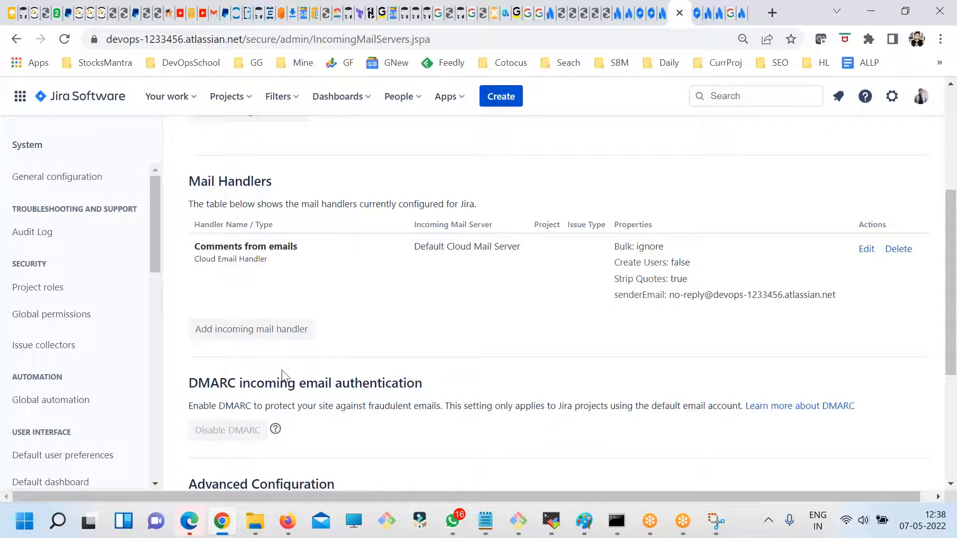
scroll(286, 418, down, 3)
drag(254, 256, 450, 256)
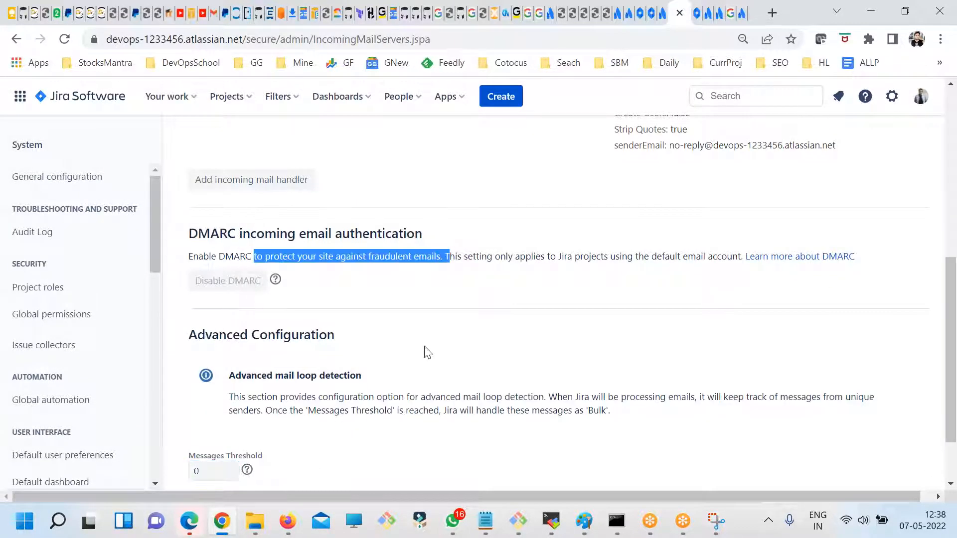
scroll(408, 375, down, 2)
scroll(314, 409, up, 10)
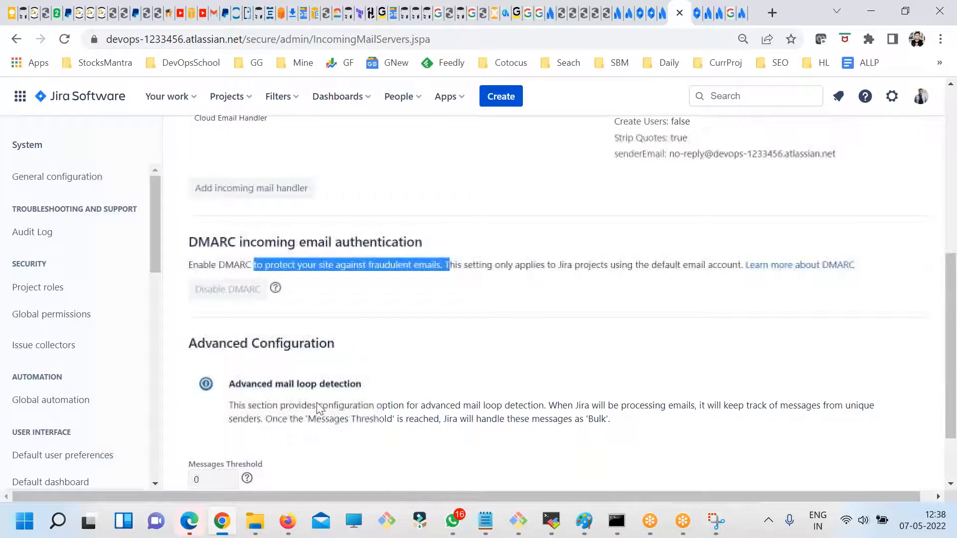
drag(402, 299, 544, 297)
click(406, 329)
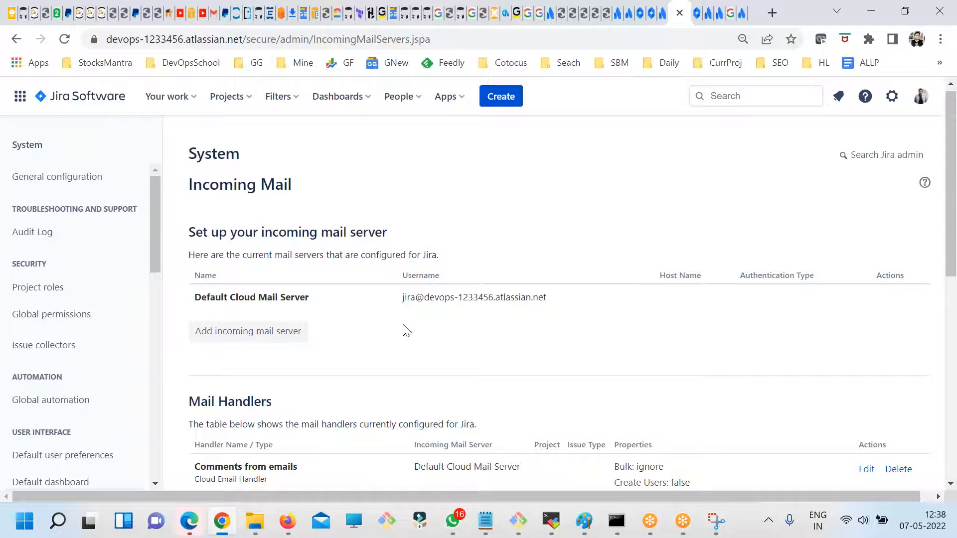
- Open the form for adding an incoming mail server, look over its fields and provider choice, and cancel it
drag(219, 232, 385, 233)
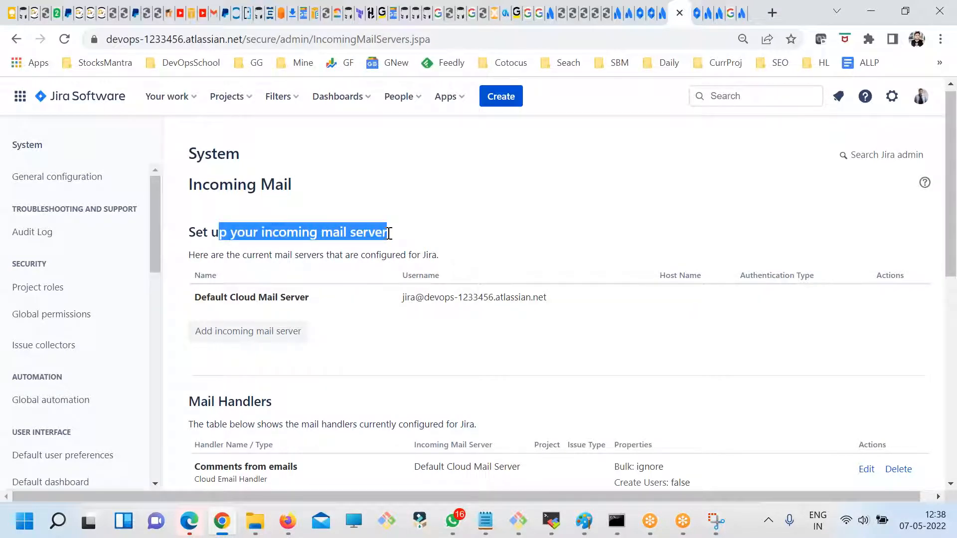
click(262, 331)
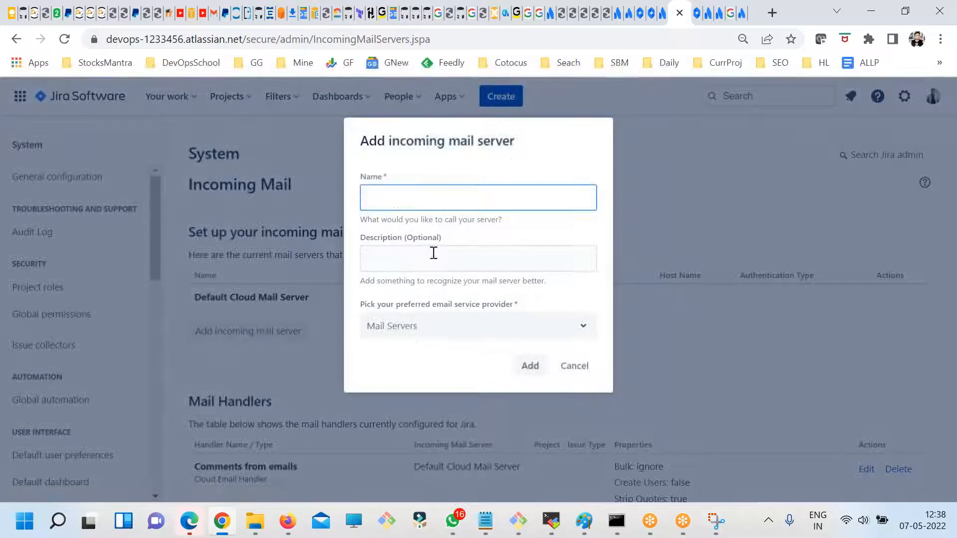
click(411, 268)
click(441, 329)
click(441, 331)
click(572, 366)
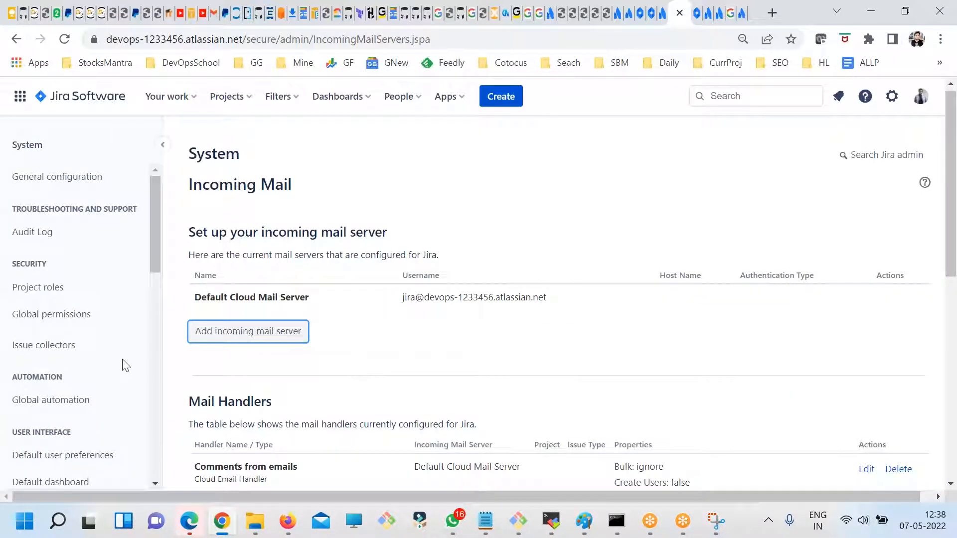
- Locate Incoming Mail among the system settings and review the section on setting up the incoming mail server
scroll(125, 365, down, 8)
scroll(118, 380, up, 5)
scroll(92, 403, down, 6)
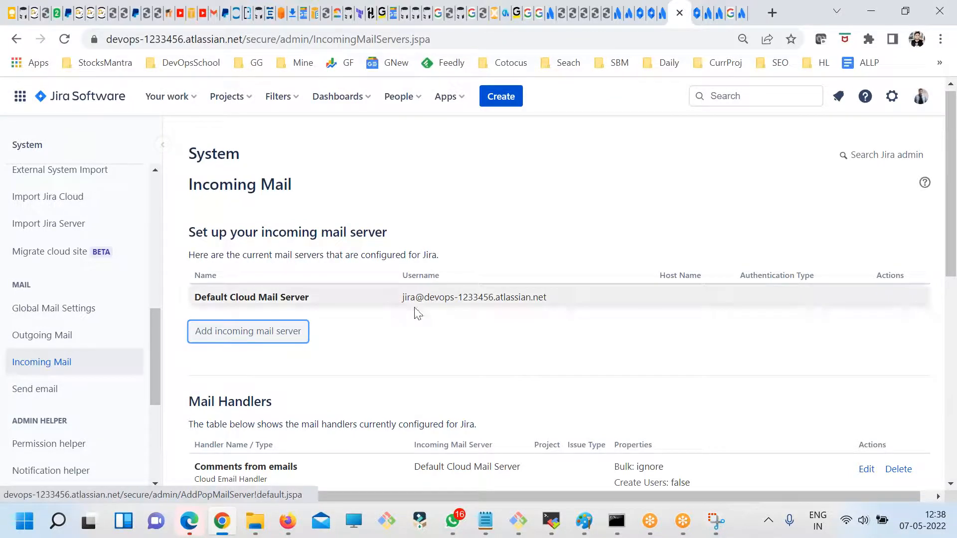
drag(388, 232, 271, 231)
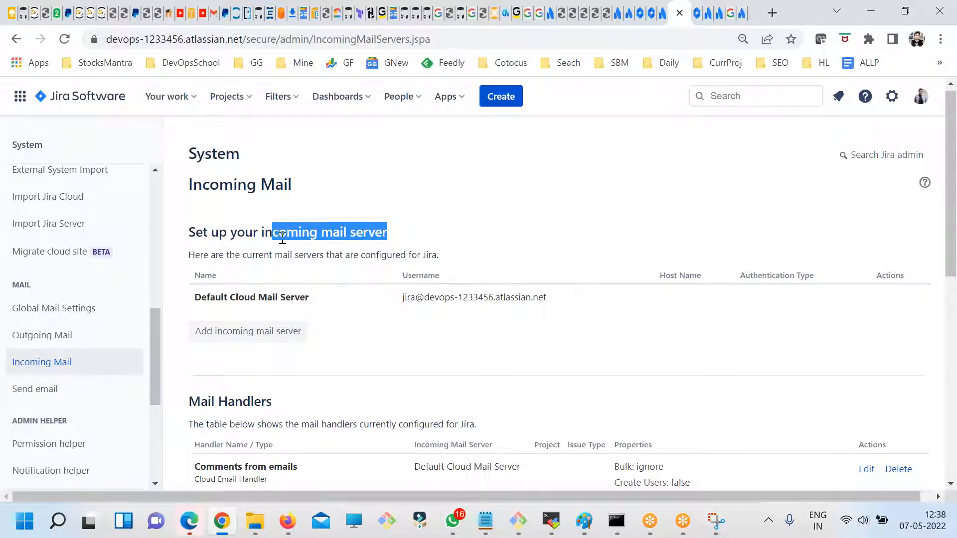
click(441, 339)
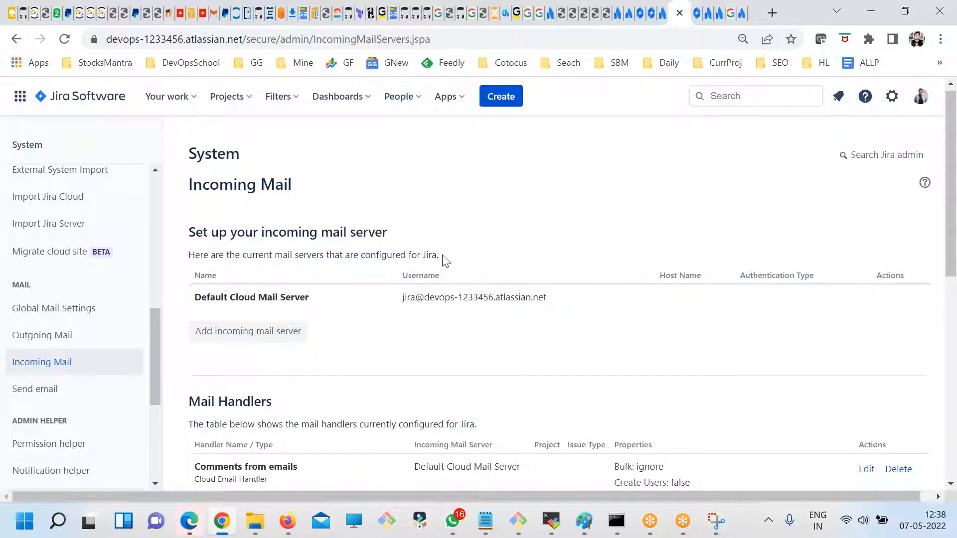
drag(442, 256, 350, 255)
scroll(387, 335, down, 1)
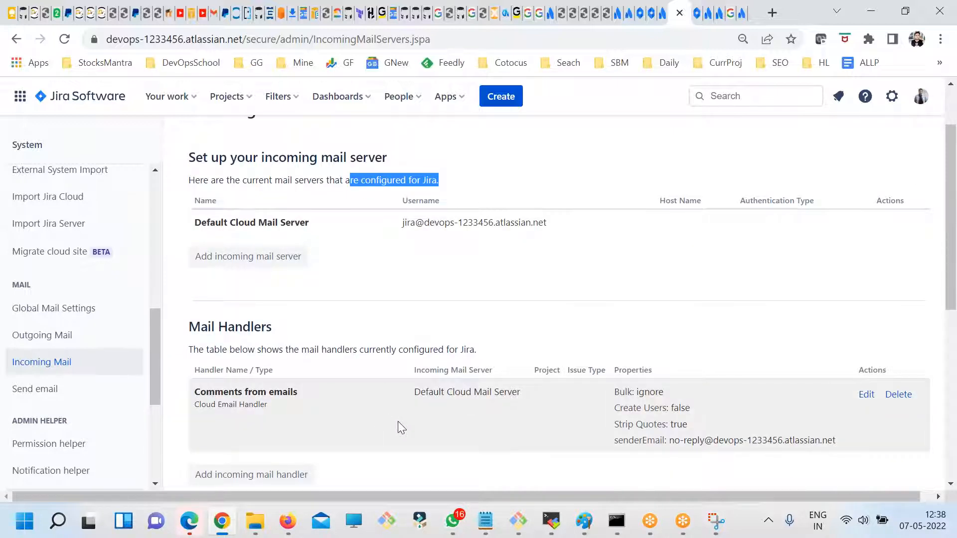
- Review the mail handlers, DMARC and advanced mail loop detection sections, and return to the default mail server's address
scroll(397, 423, down, 1)
drag(207, 251, 272, 251)
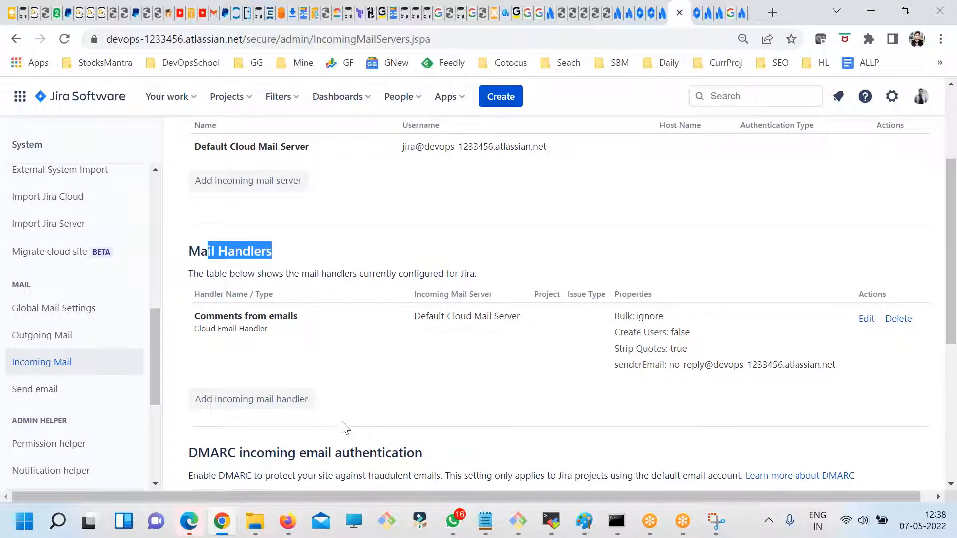
scroll(299, 404, down, 1)
drag(248, 378, 331, 378)
scroll(279, 384, down, 2)
drag(242, 371, 357, 397)
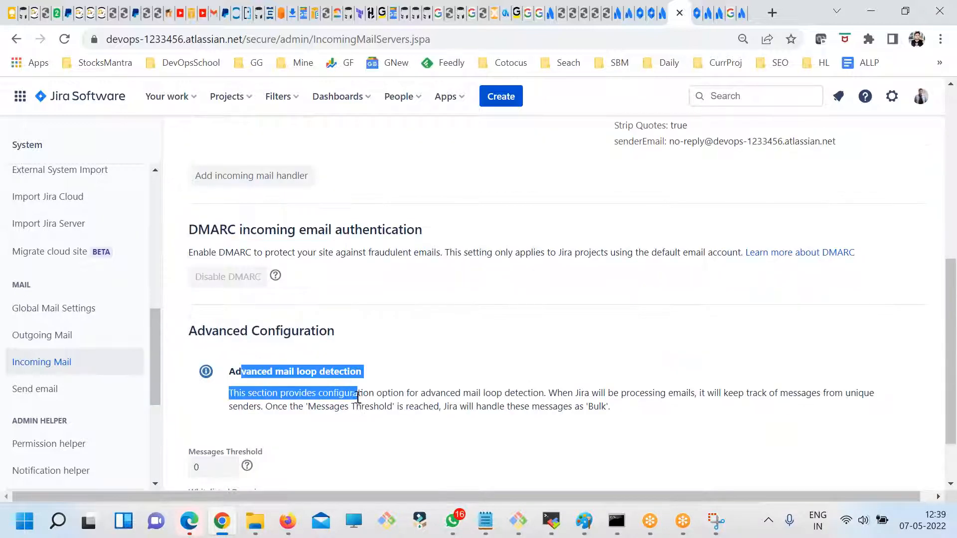
scroll(374, 406, up, 6)
drag(415, 302, 528, 305)
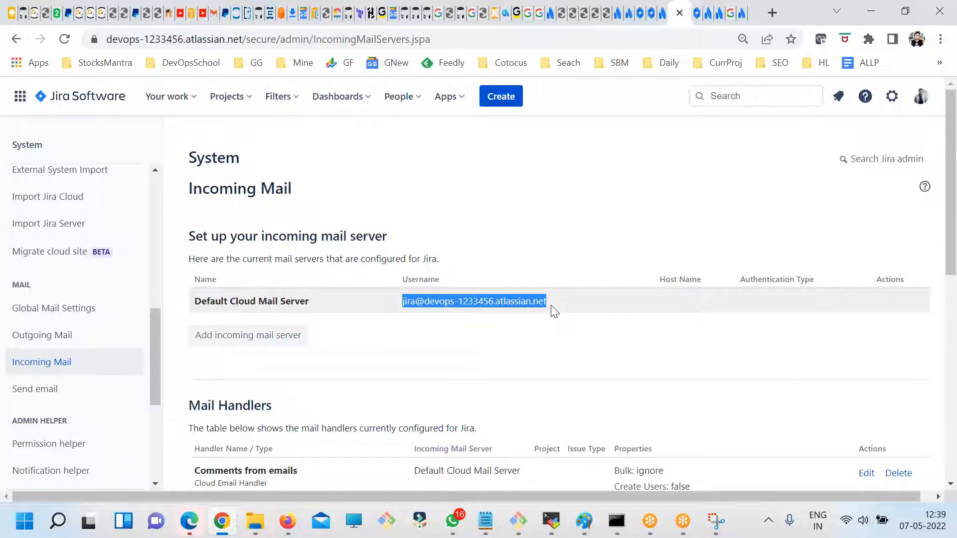
- Try to add an incoming mail server named rrrrrrrr with Microsoft as the email service provider, and cancel the form
click(254, 341)
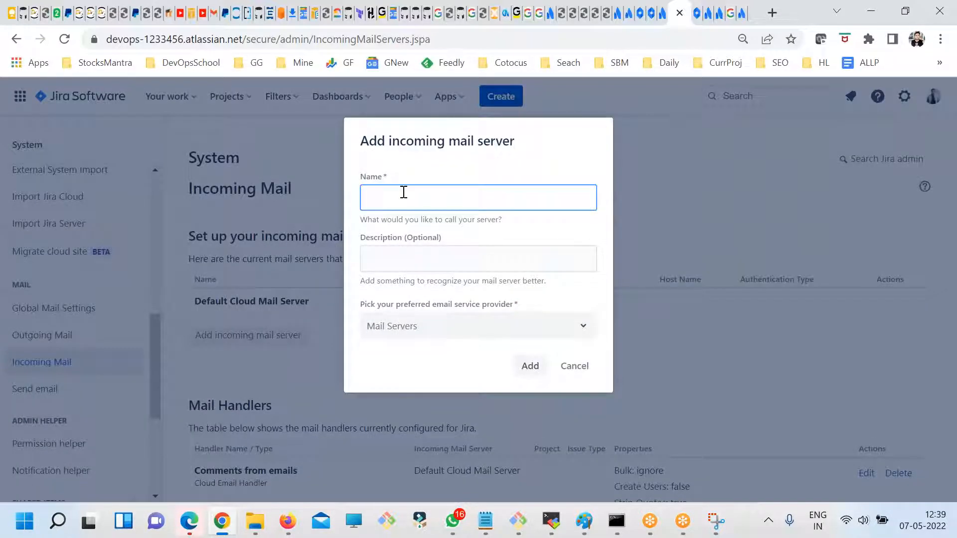
click(456, 259)
click(454, 322)
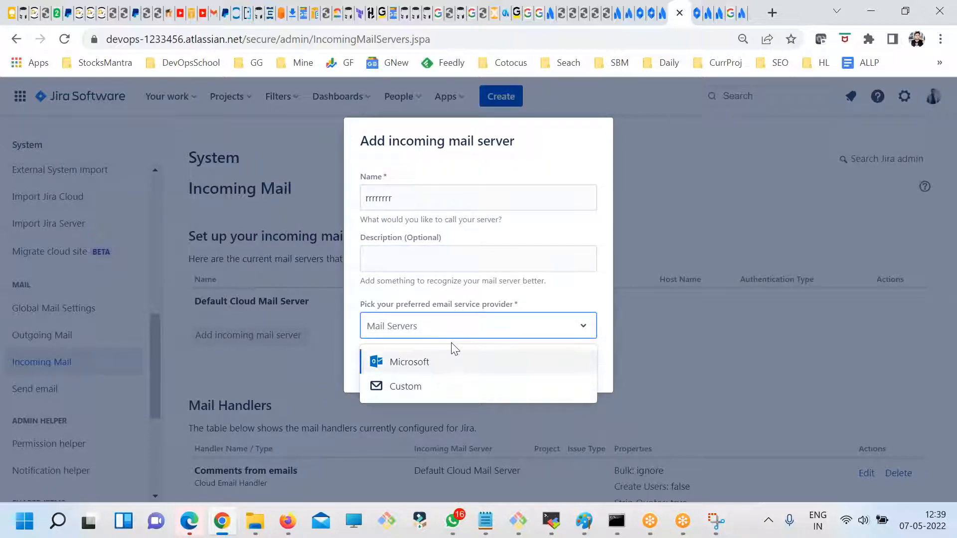
click(472, 307)
click(543, 333)
click(436, 371)
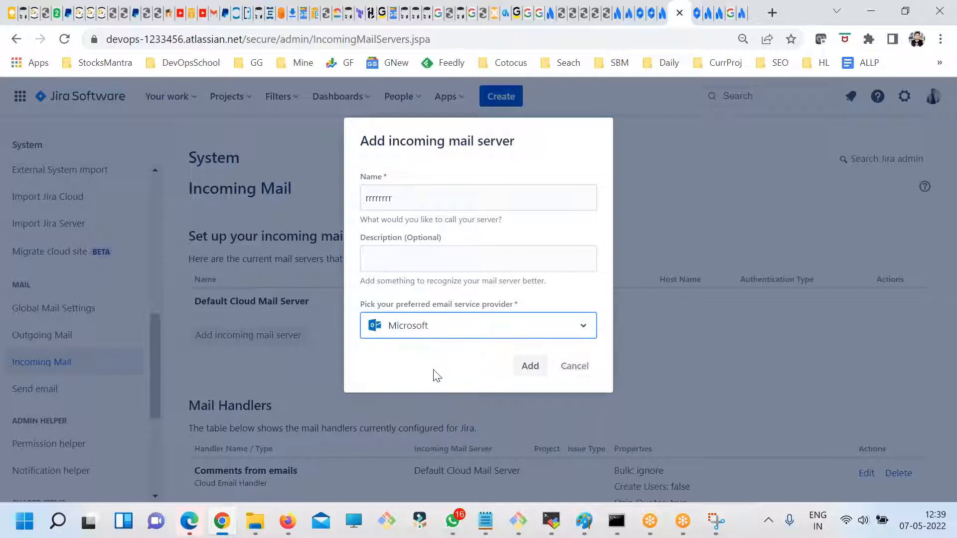
click(527, 367)
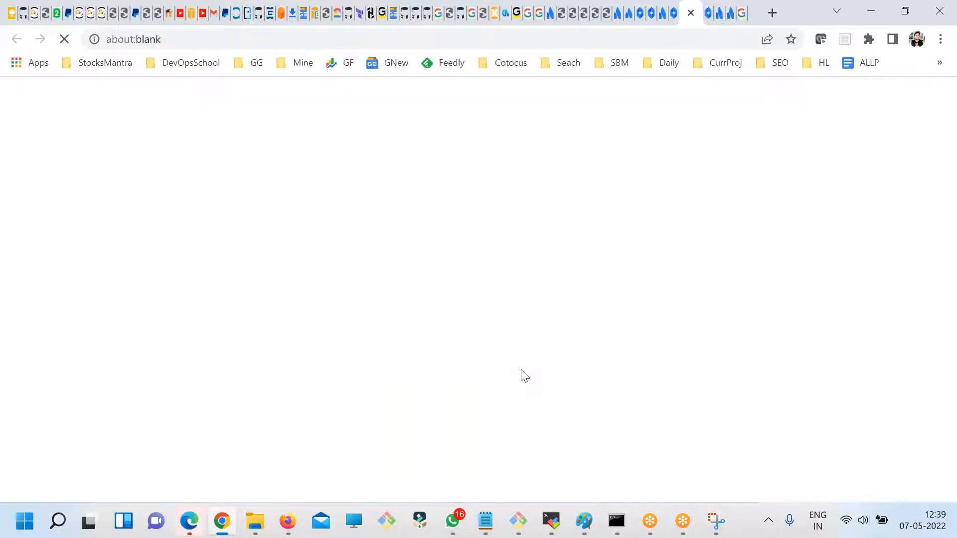
click(955, 306)
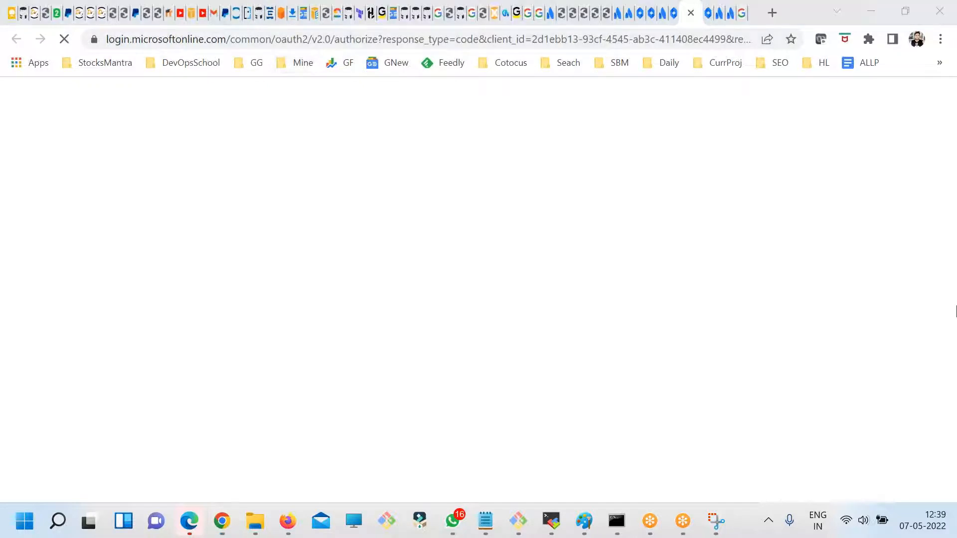
click(675, 10)
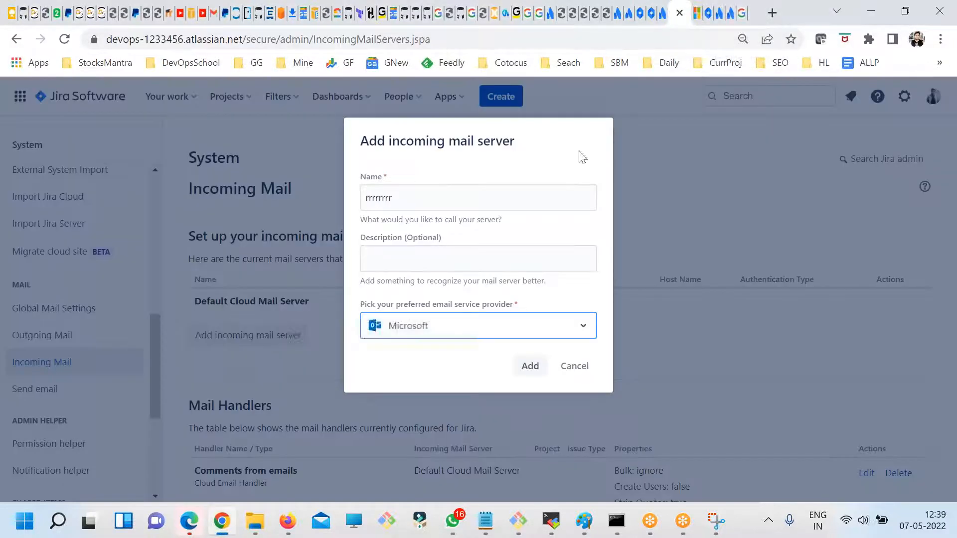
click(583, 365)
- Examine the Default Cloud Mail Server entry, its username address and the incoming mail server setup description
drag(546, 301, 424, 312)
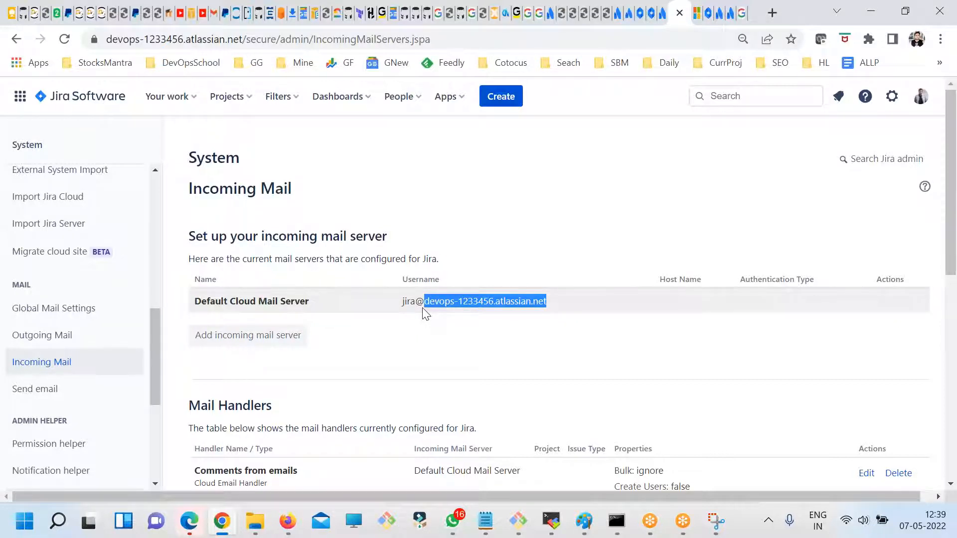
click(317, 313)
double_click(313, 309)
drag(568, 303, 418, 302)
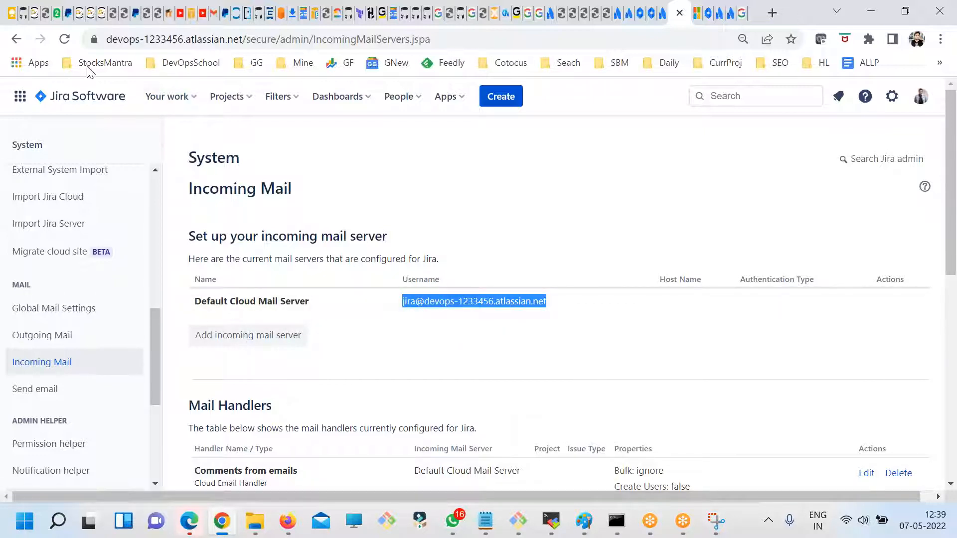
click(416, 336)
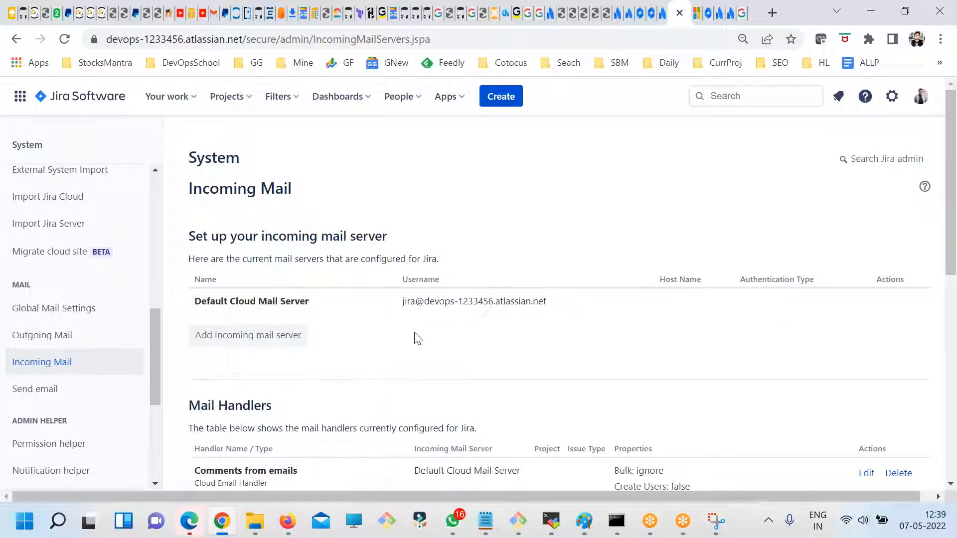
drag(404, 302, 424, 303)
drag(260, 235, 438, 256)
click(452, 258)
drag(364, 259, 453, 261)
drag(219, 237, 402, 238)
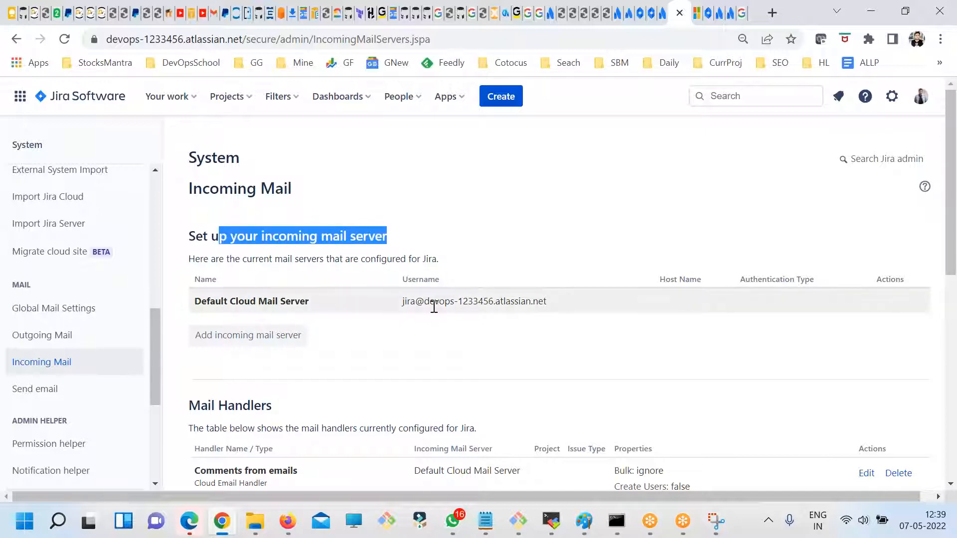
drag(511, 302, 387, 312)
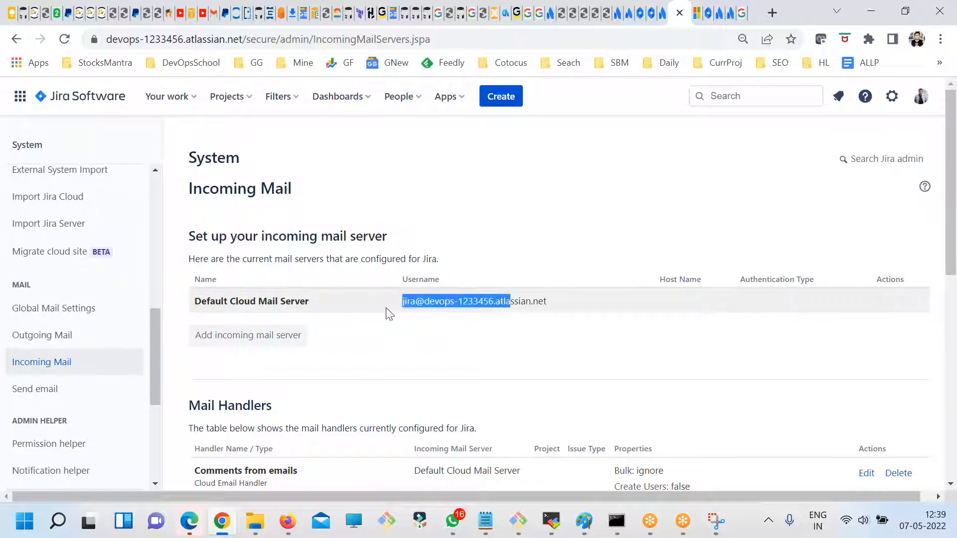
- Open the Outgoing Mail settings and check the outgoing mail status
scroll(449, 339, down, 3)
click(67, 338)
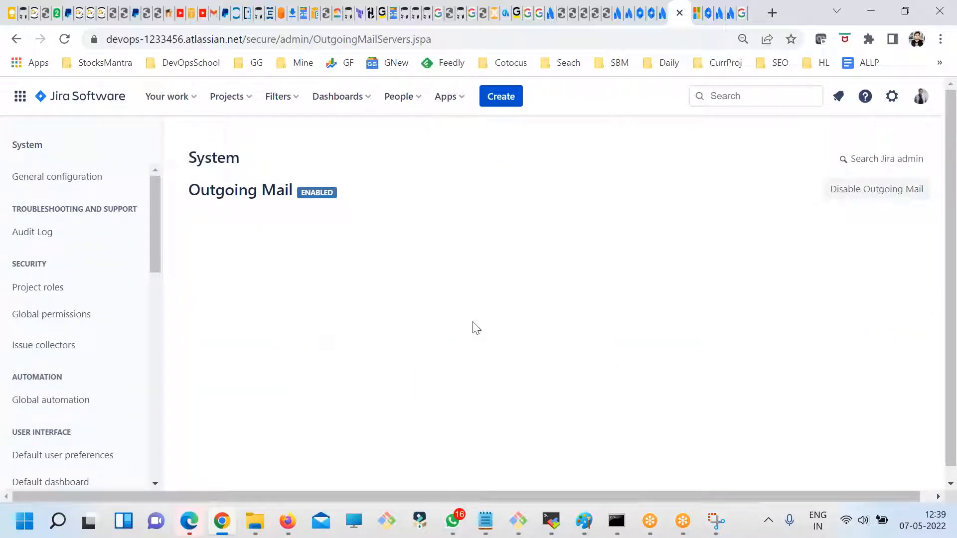
scroll(480, 331, down, 1)
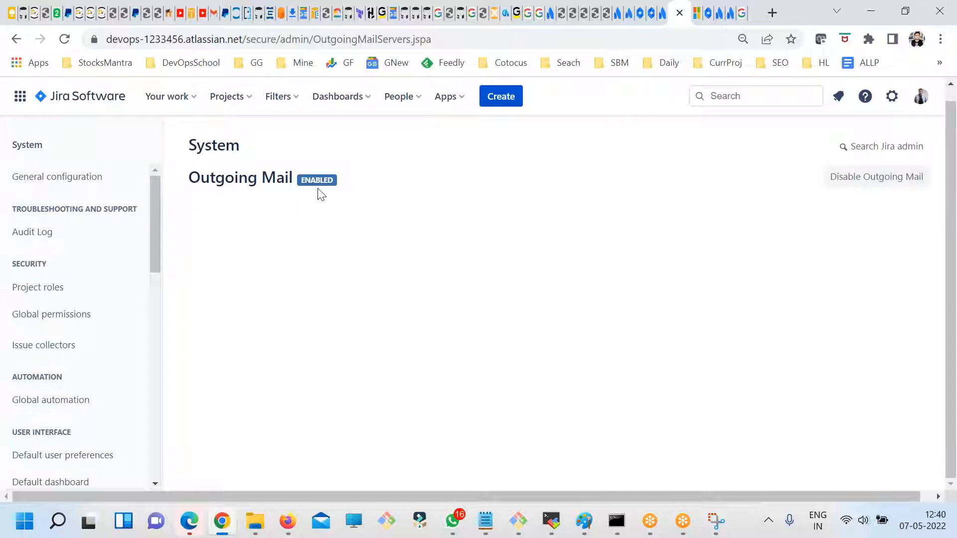
drag(219, 179, 319, 173)
click(303, 183)
scroll(130, 324, up, 1)
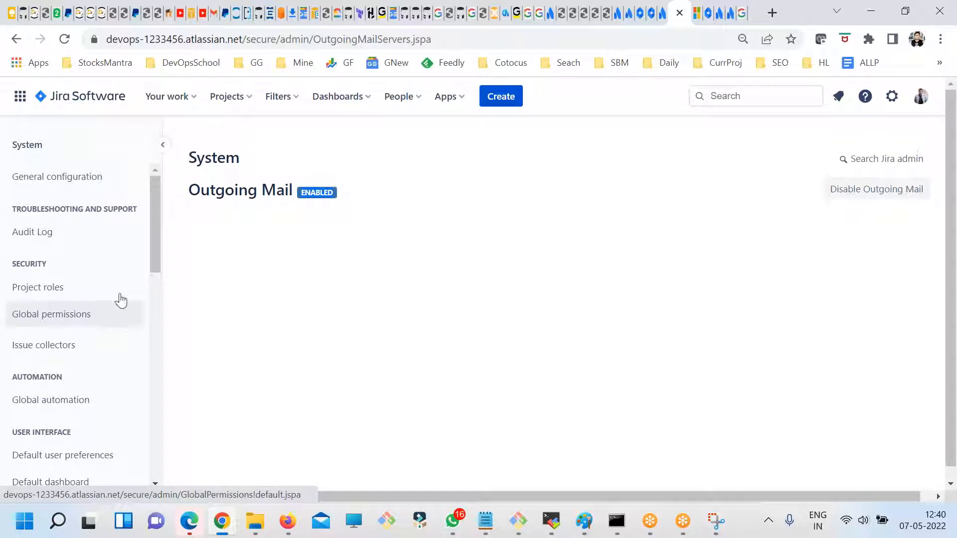
- Look through the system settings categories from Security to Mail while checking the Outgoing Mail status and its disable option
scroll(132, 279, down, 1)
scroll(134, 299, down, 3)
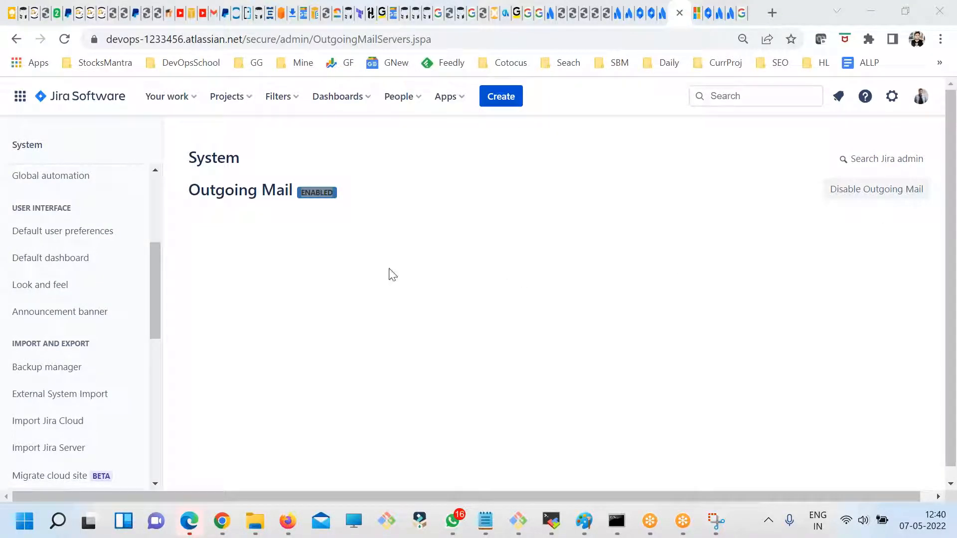
drag(216, 191, 298, 192)
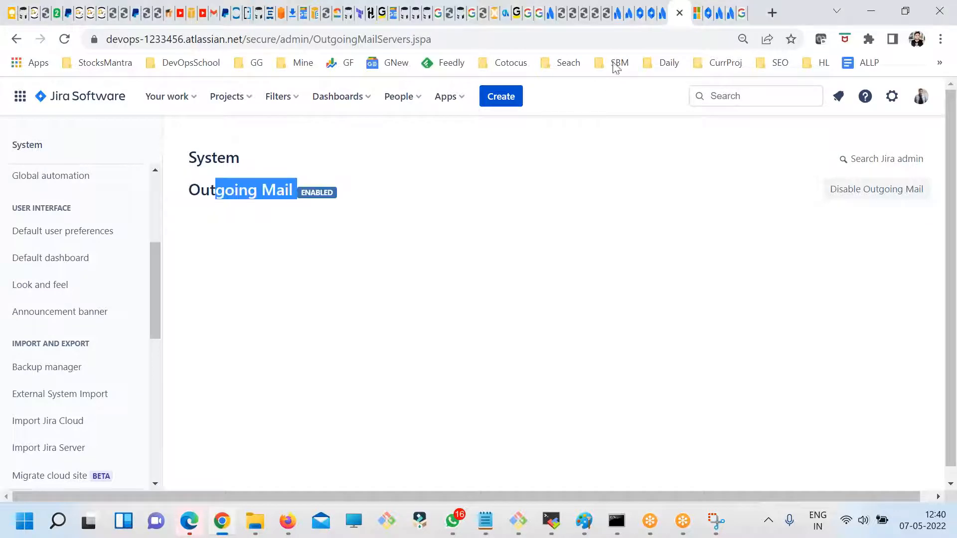
scroll(157, 268, up, 3)
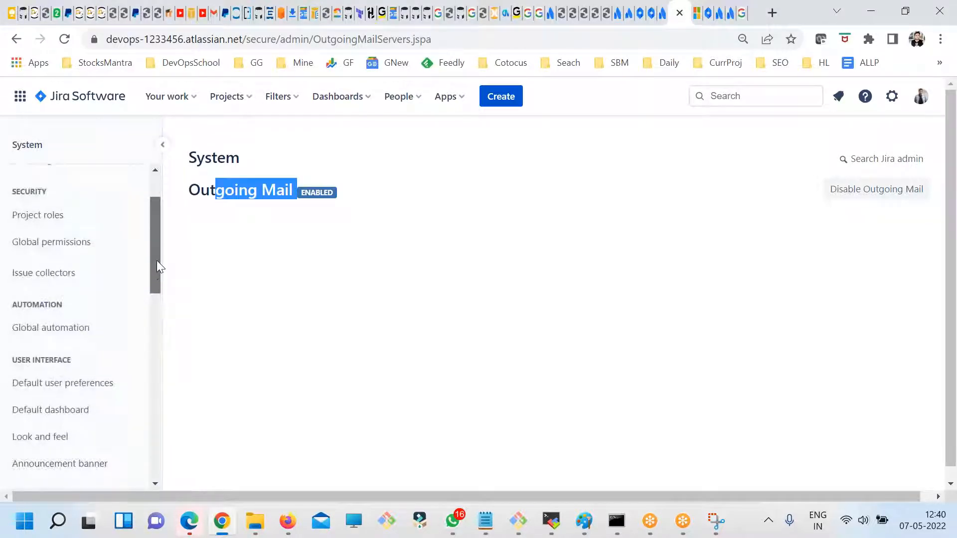
click(372, 198)
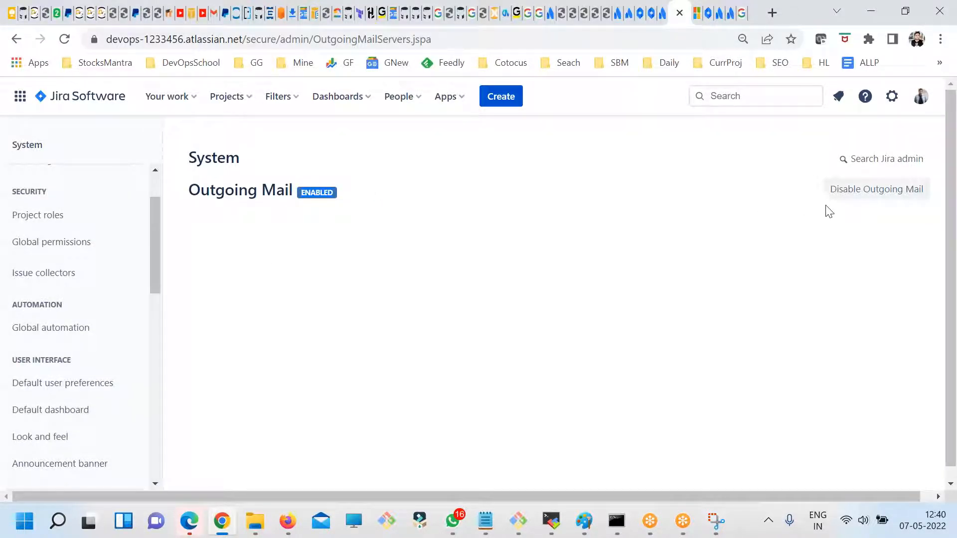
scroll(152, 255, up, 1)
scroll(130, 336, down, 4)
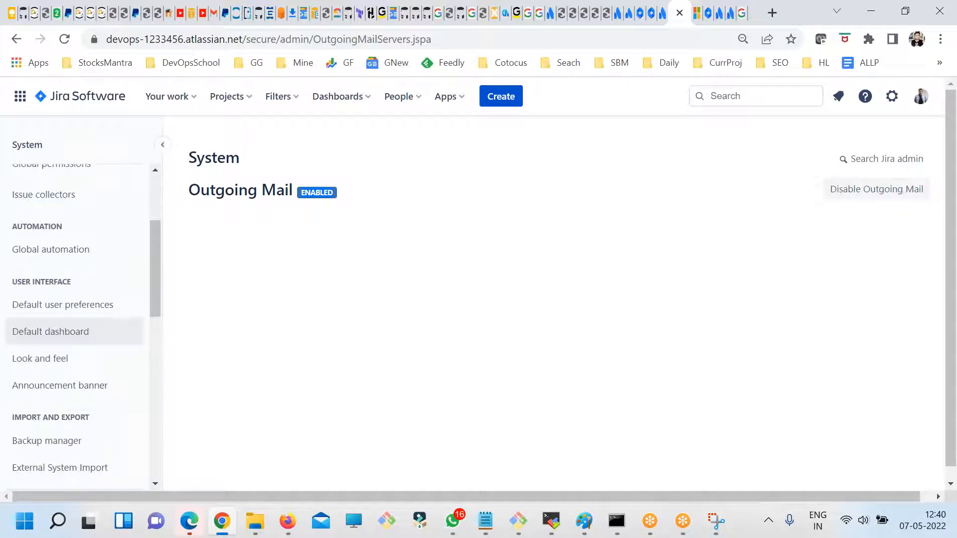
scroll(129, 349, down, 2)
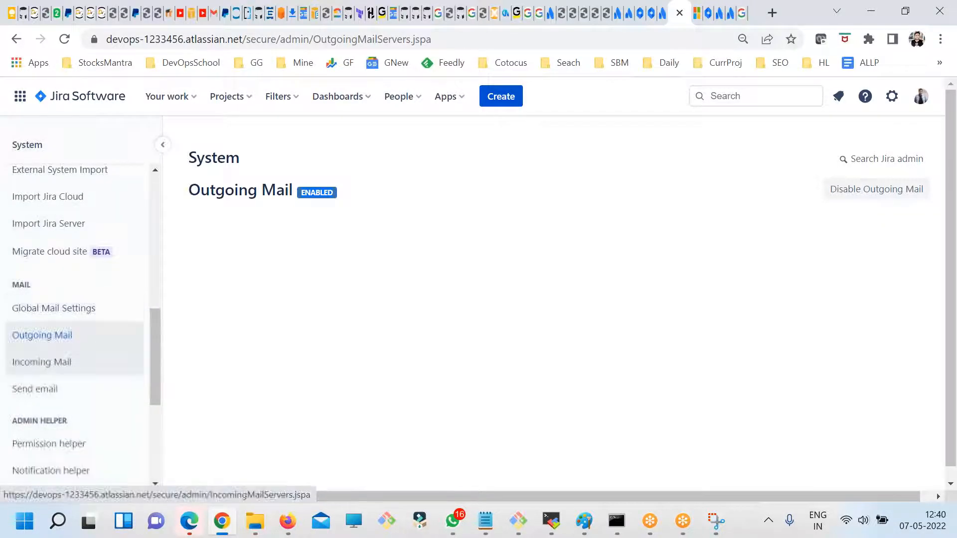
scroll(94, 328, up, 1)
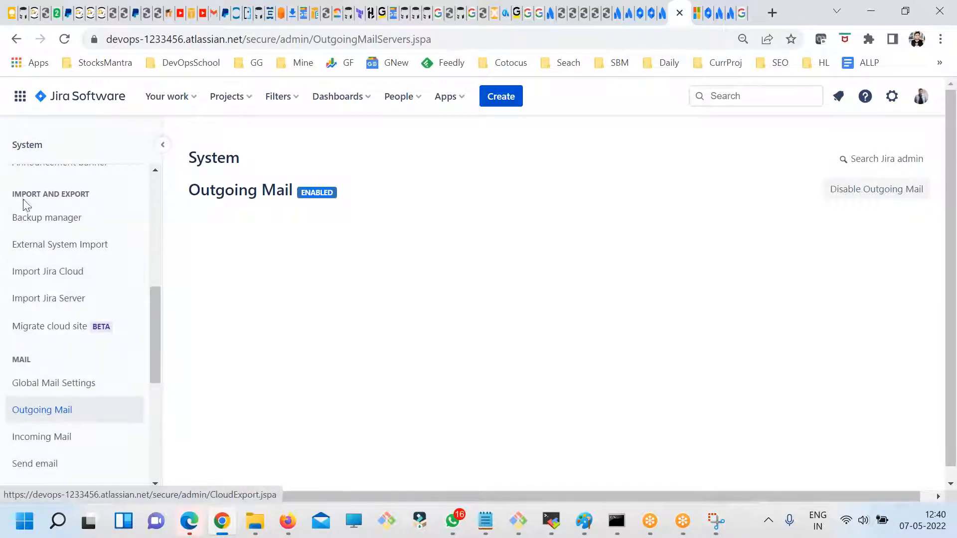
- Look through the system settings categories from Import and Export down to Advanced, and return to the start of the list
drag(15, 195, 107, 198)
click(57, 193)
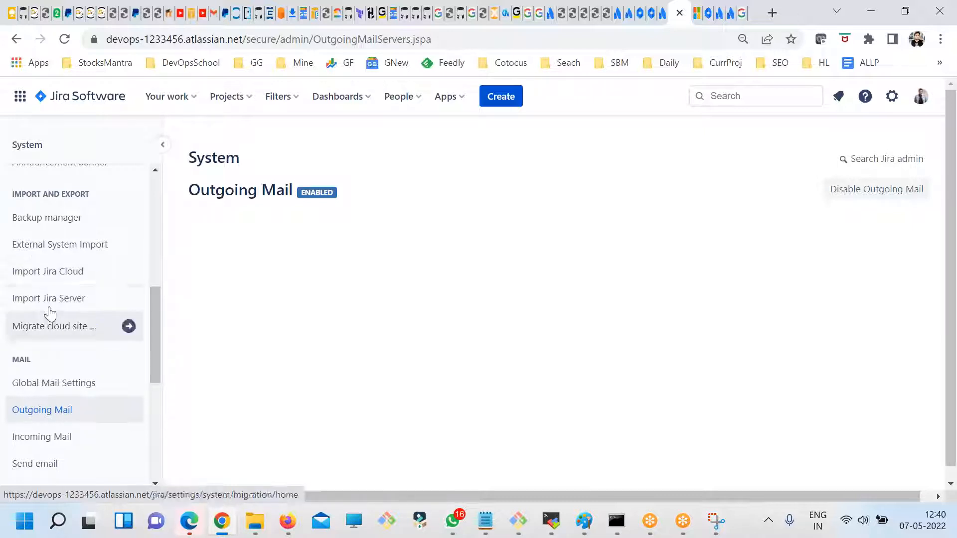
scroll(113, 334, down, 3)
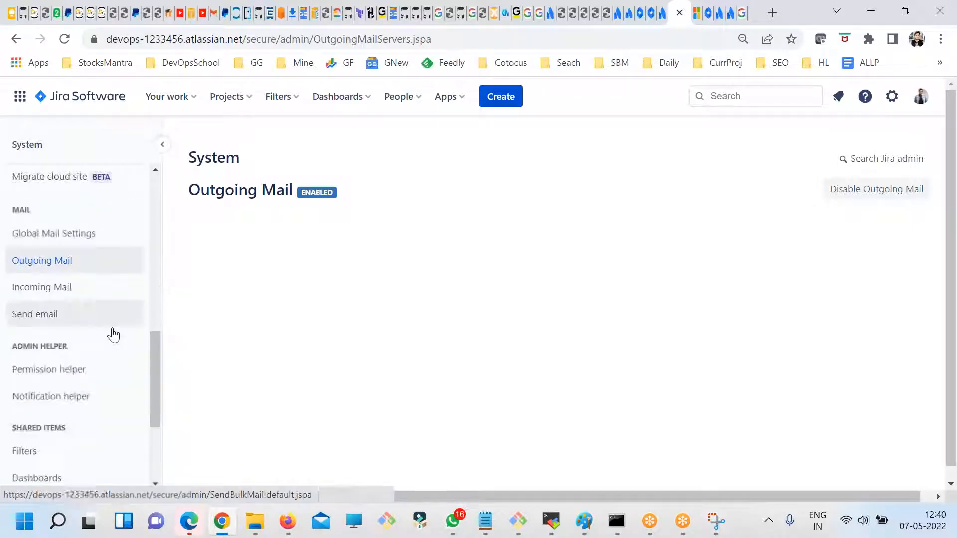
scroll(88, 240, down, 2)
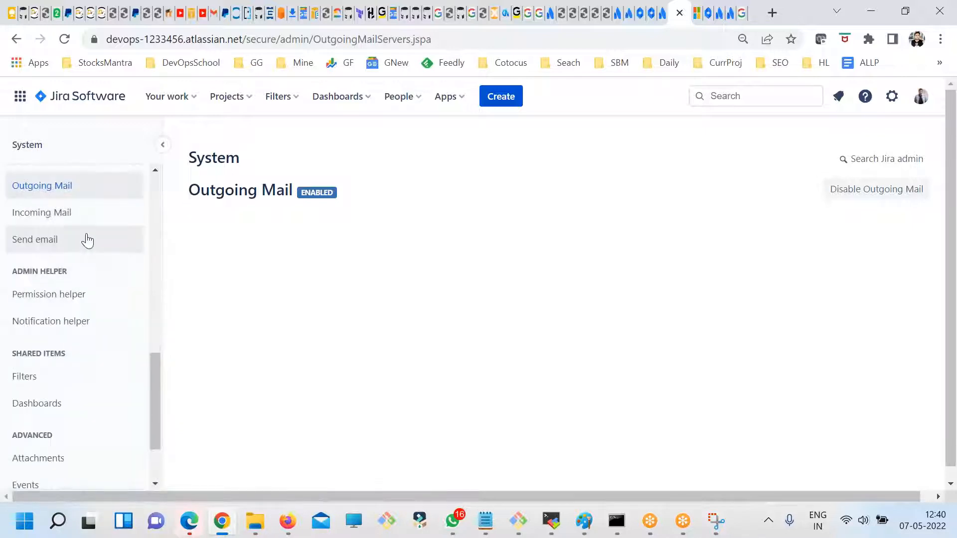
scroll(100, 342, down, 2)
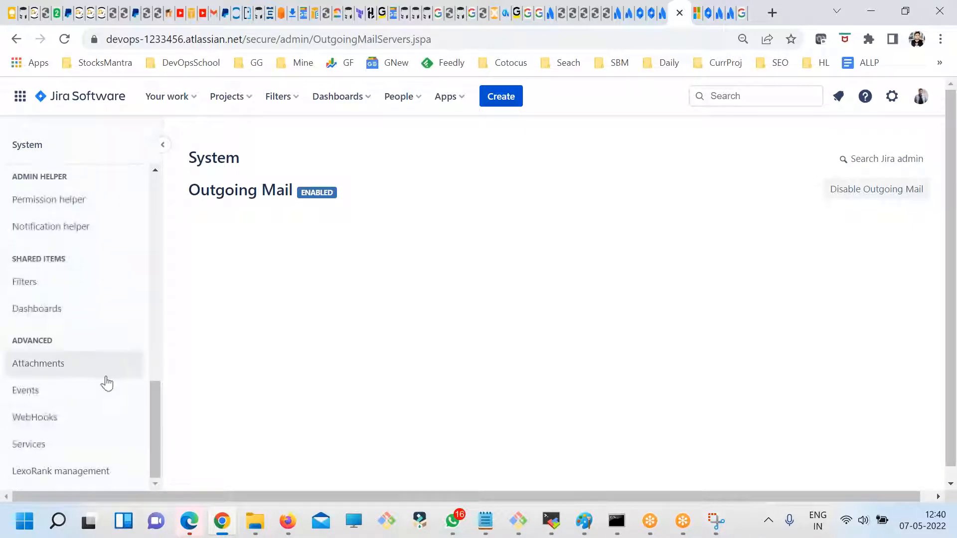
scroll(82, 441, up, 2)
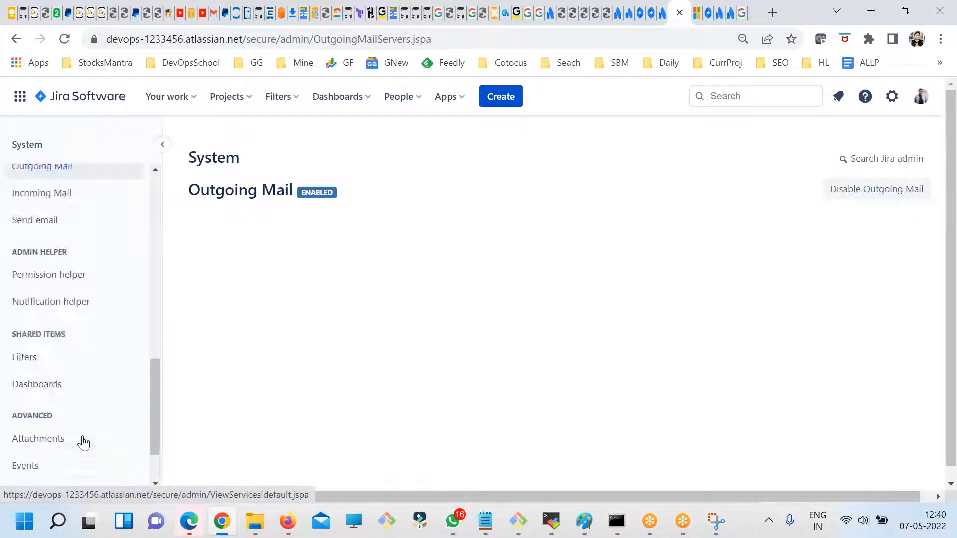
scroll(83, 443, up, 8)
scroll(152, 259, up, 2)
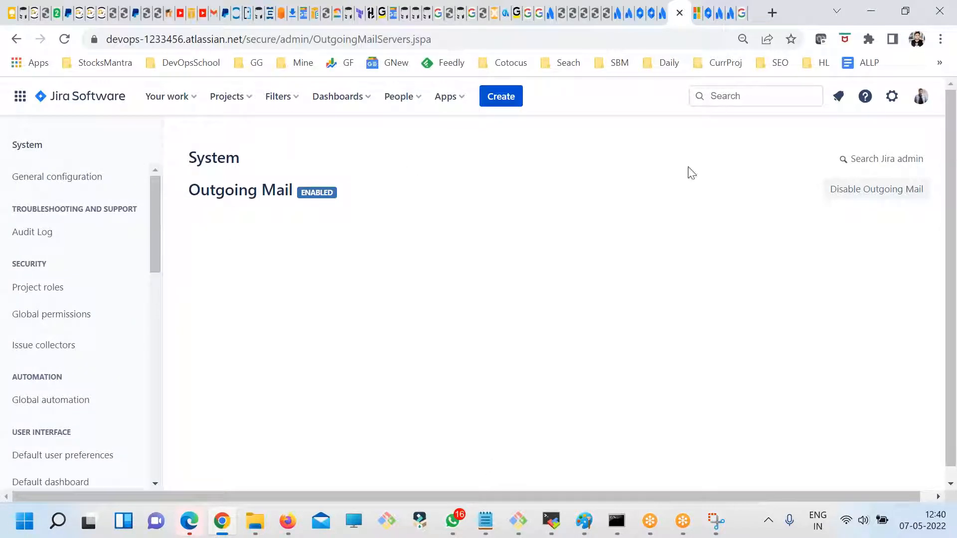
- Open the SCRUM project from the Your work page and go to its project settings details
click(167, 96)
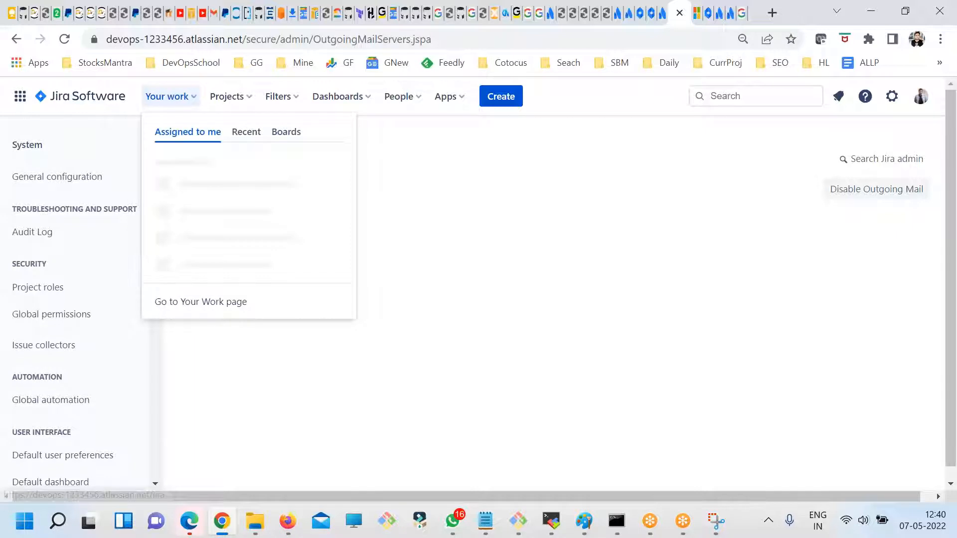
click(76, 97)
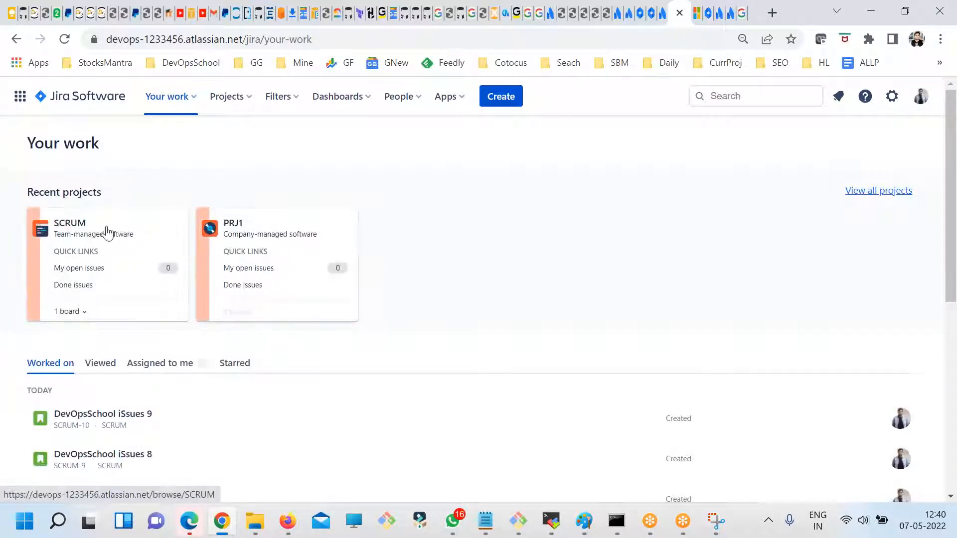
click(107, 231)
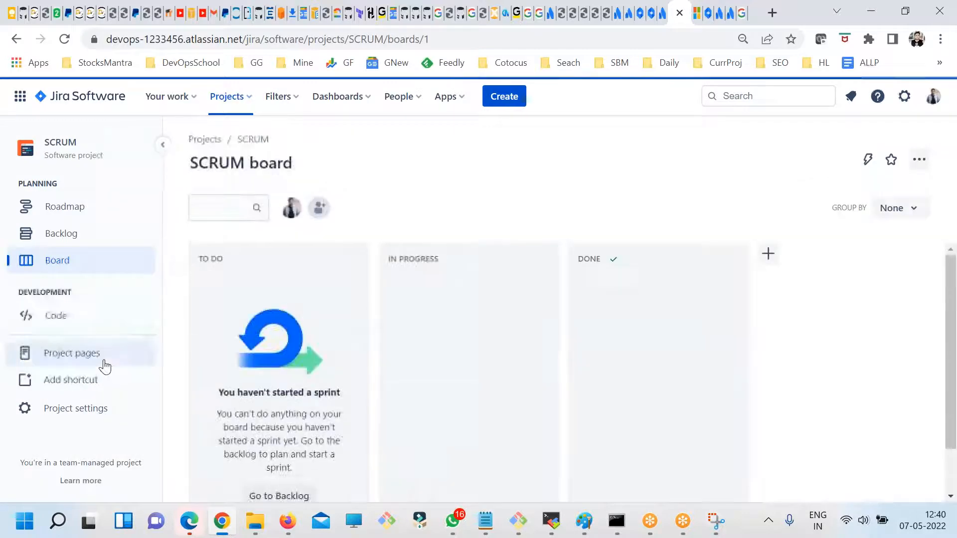
click(71, 418)
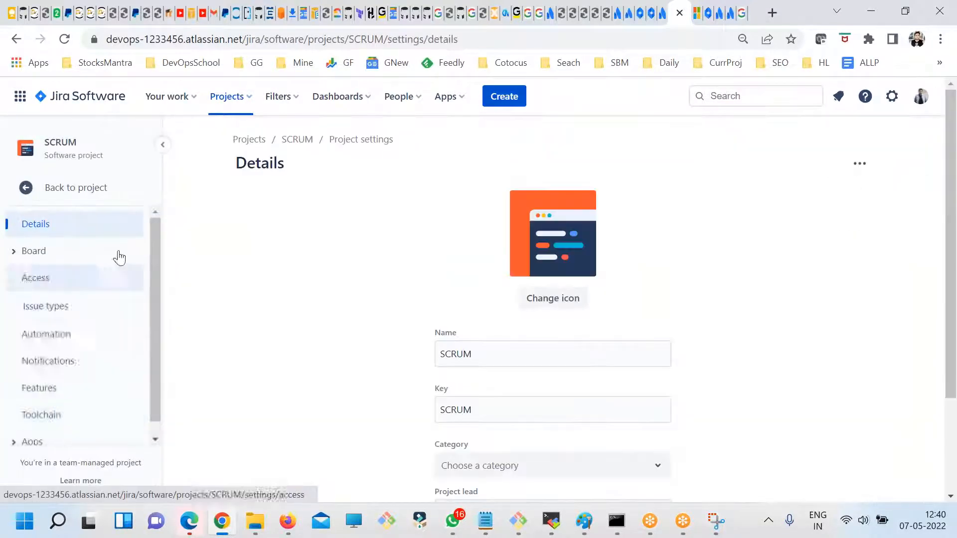
- Expand the Board and Apps groups in the SCRUM project settings to examine their options
click(15, 253)
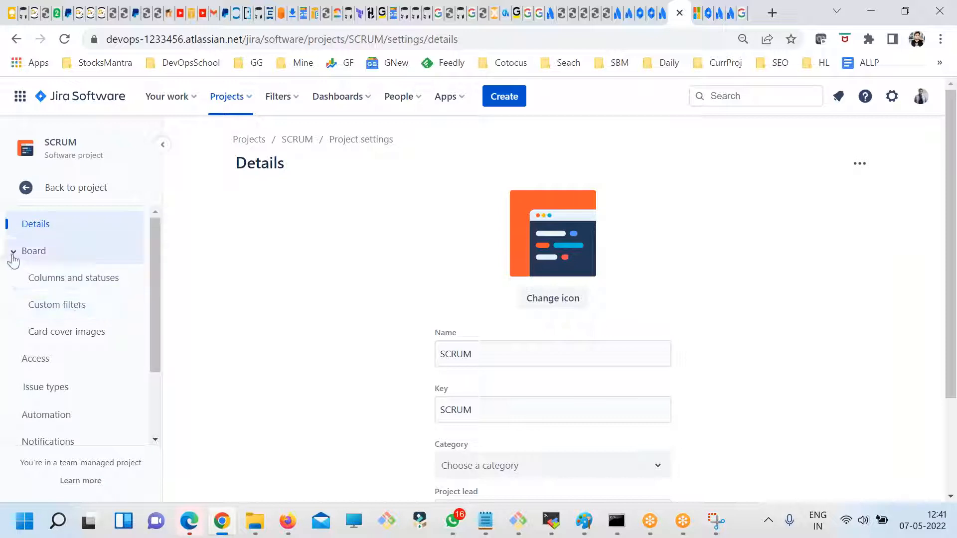
click(13, 257)
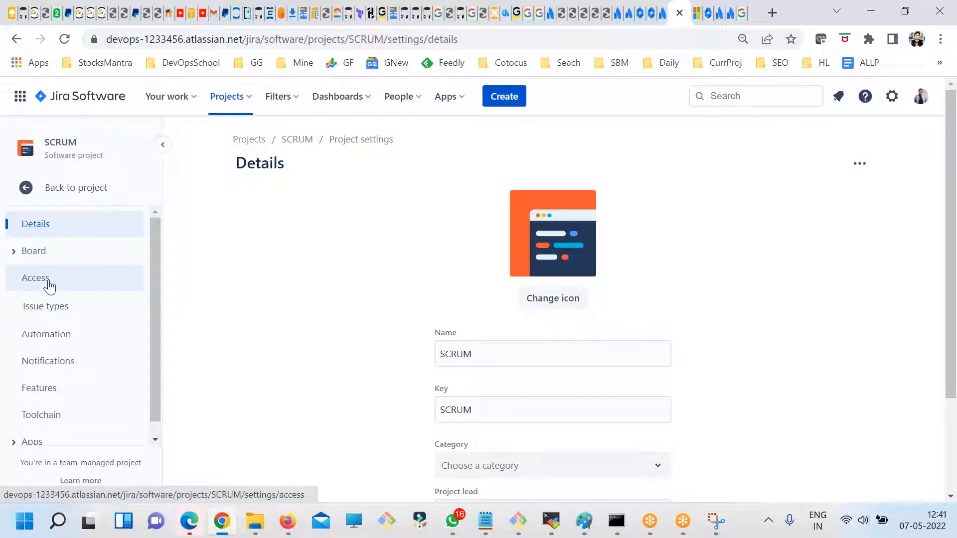
scroll(115, 389, down, 1)
click(22, 428)
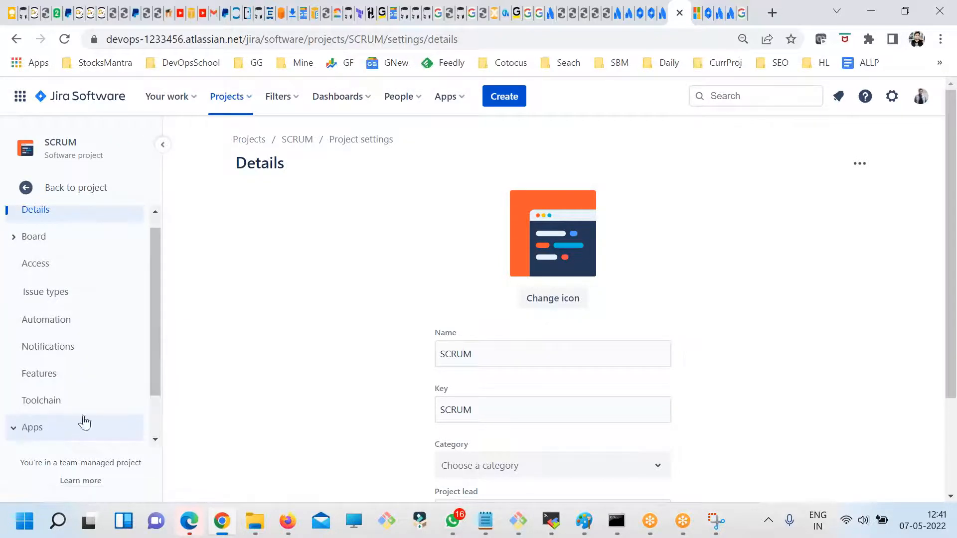
scroll(85, 422, down, 2)
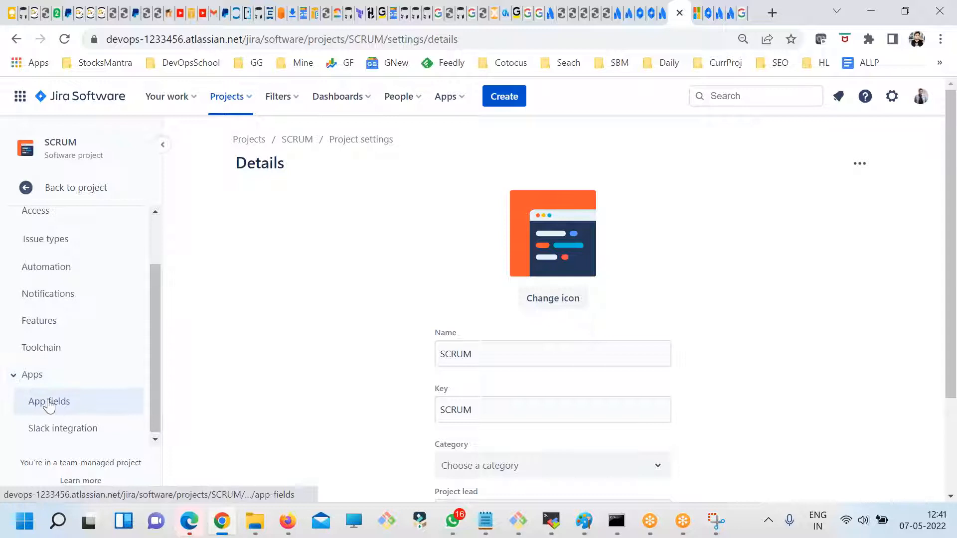
scroll(49, 406, up, 3)
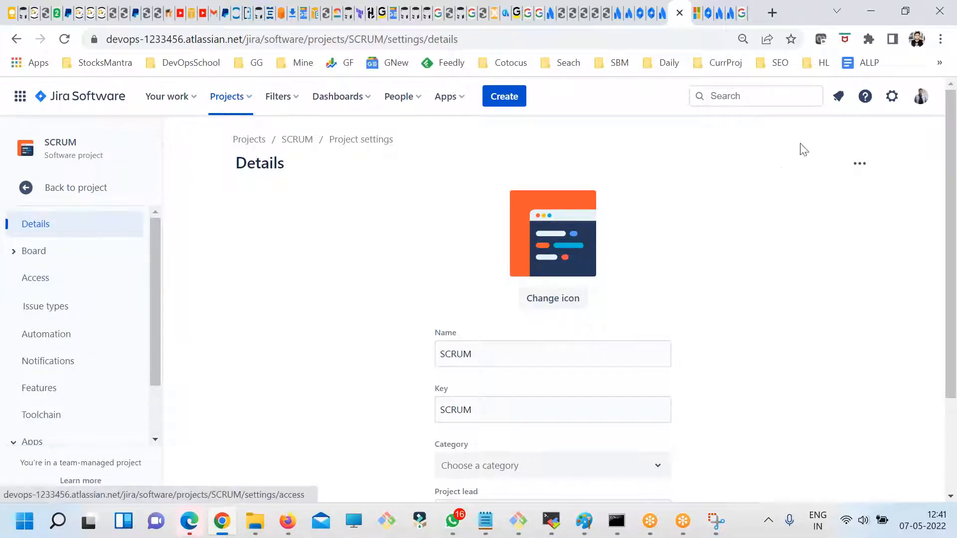
- Open the Jira Apps settings and browse the new and noteworthy Marketplace apps
click(891, 96)
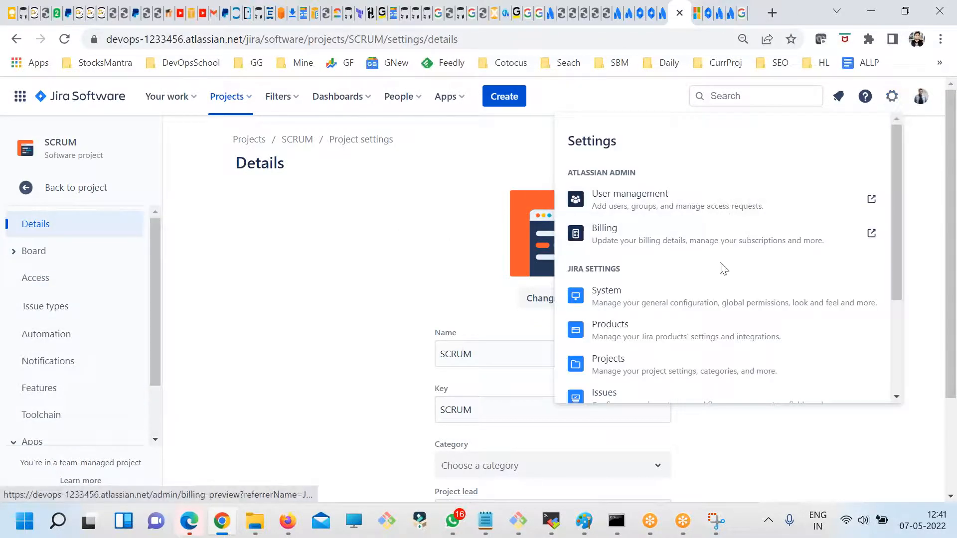
scroll(723, 269, down, 2)
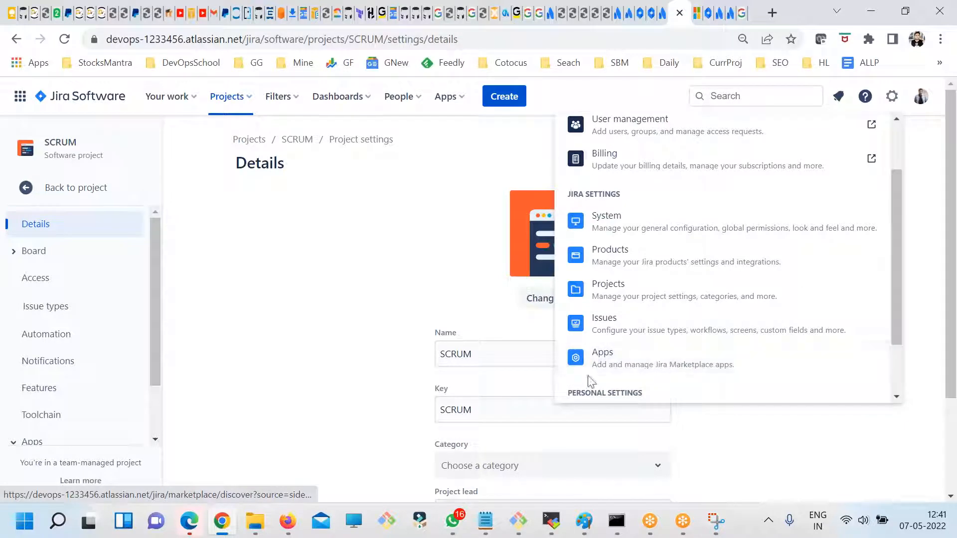
click(652, 370)
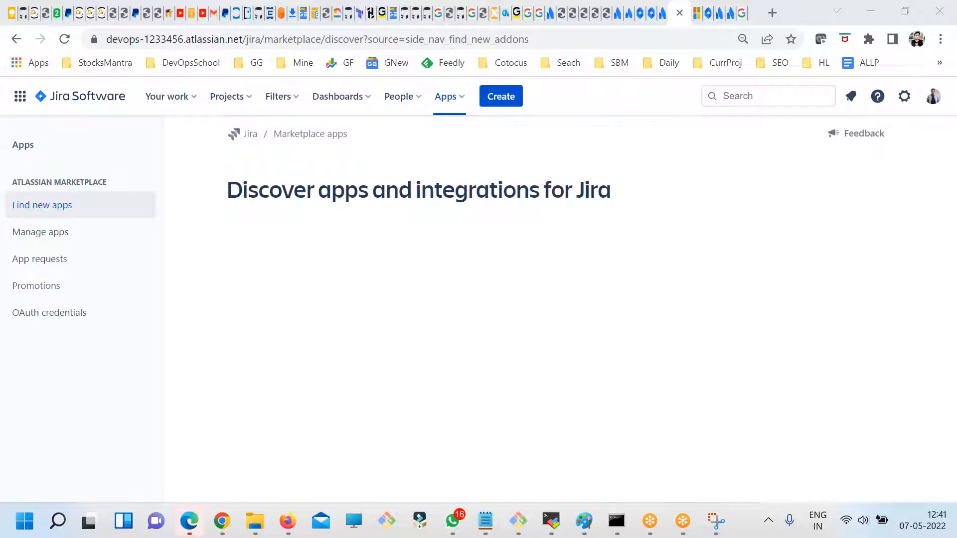
scroll(416, 326, down, 3)
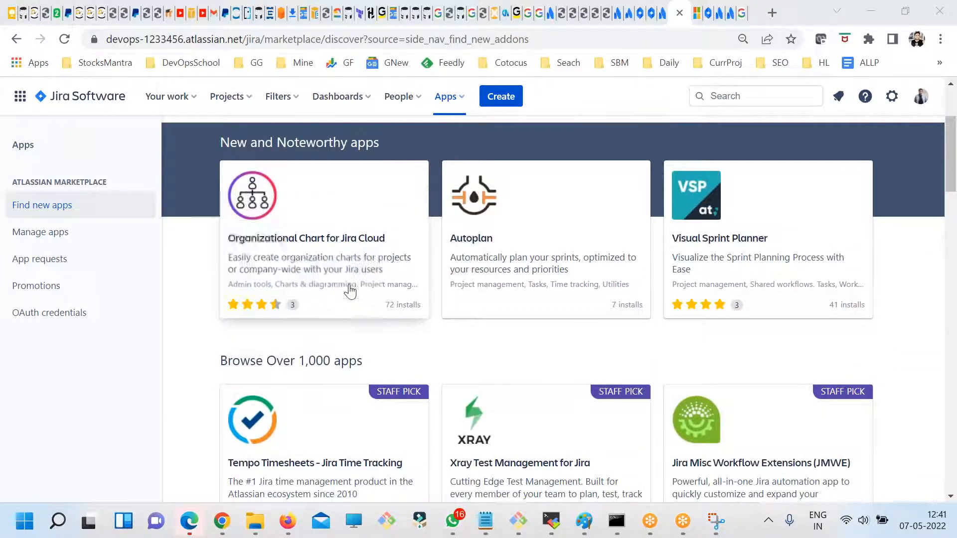
scroll(628, 331, down, 3)
scroll(626, 331, up, 4)
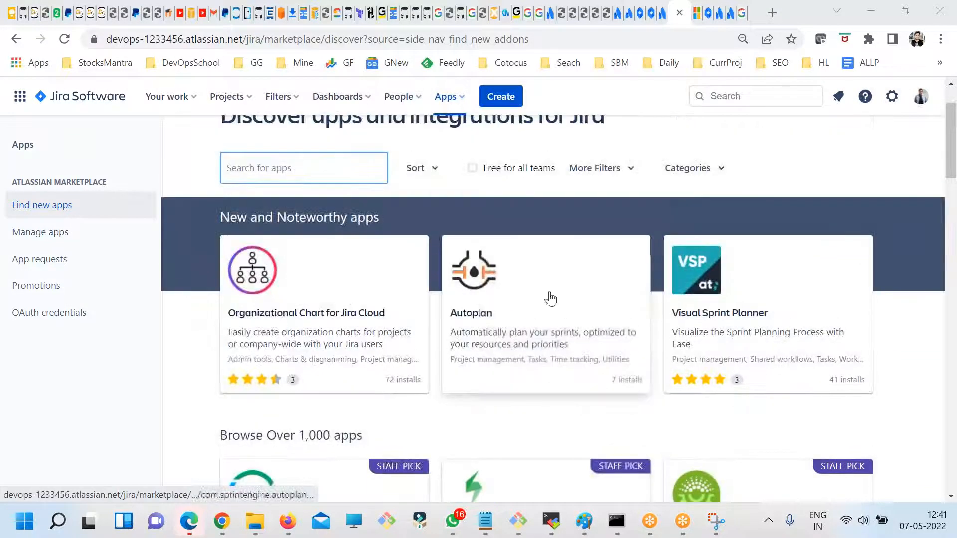
- Filter the Marketplace apps to those free for all teams and browse the filtered list
click(472, 169)
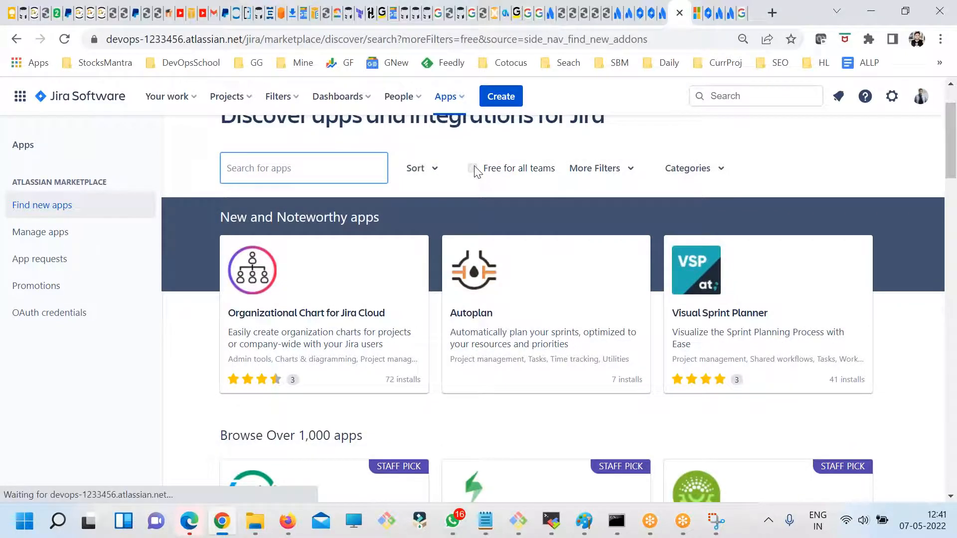
scroll(547, 343, down, 1)
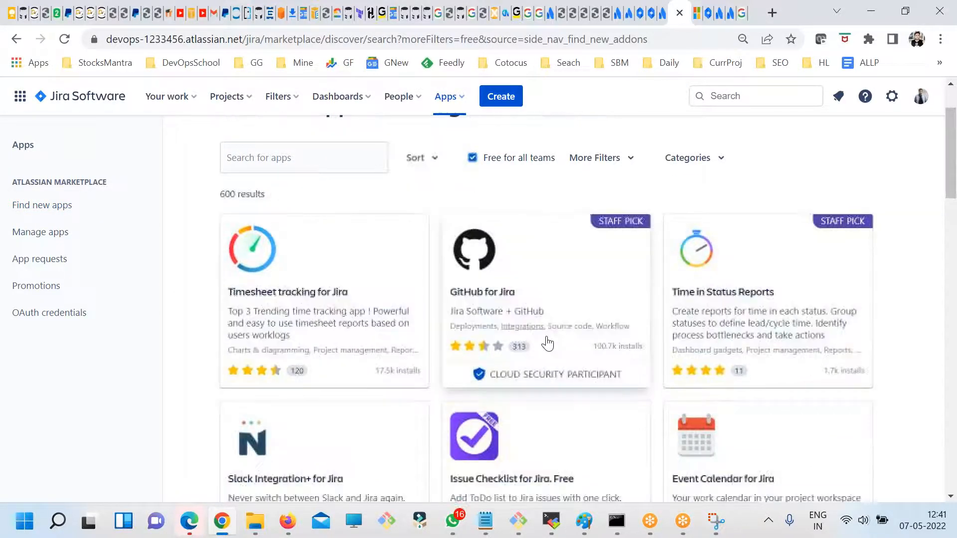
scroll(547, 343, down, 18)
scroll(584, 355, up, 20)
scroll(282, 209, down, 6)
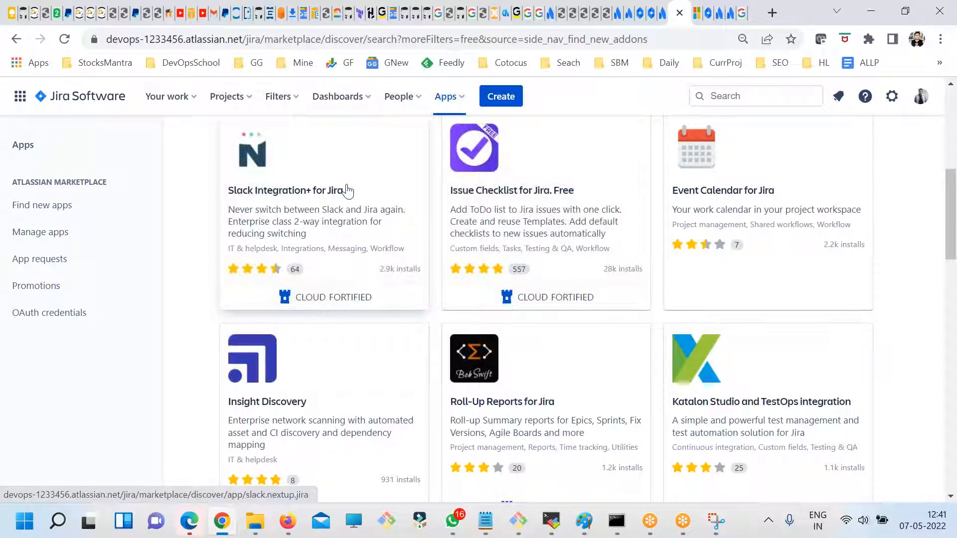
- Open the Slack Integration+ for Jira app page and review its overview
click(339, 210)
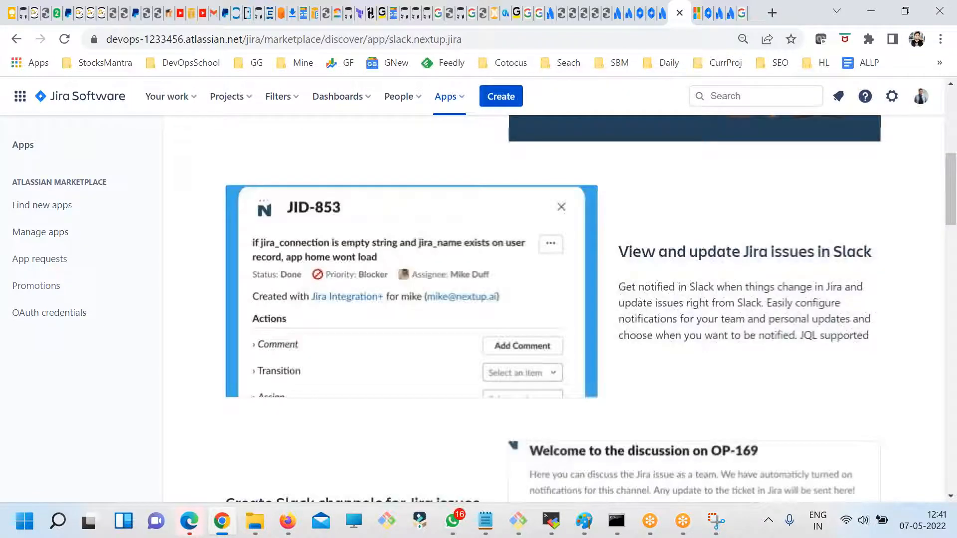
scroll(833, 317, down, 4)
scroll(737, 348, up, 5)
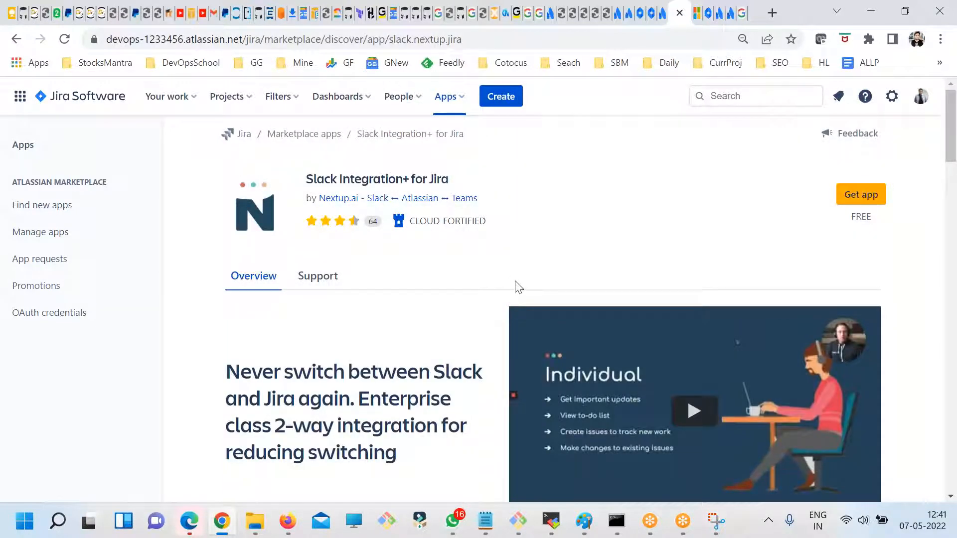
- Examine the support resources and contact options of the Slack Integration+ for Jira app
click(891, 96)
scroll(663, 379, down, 3)
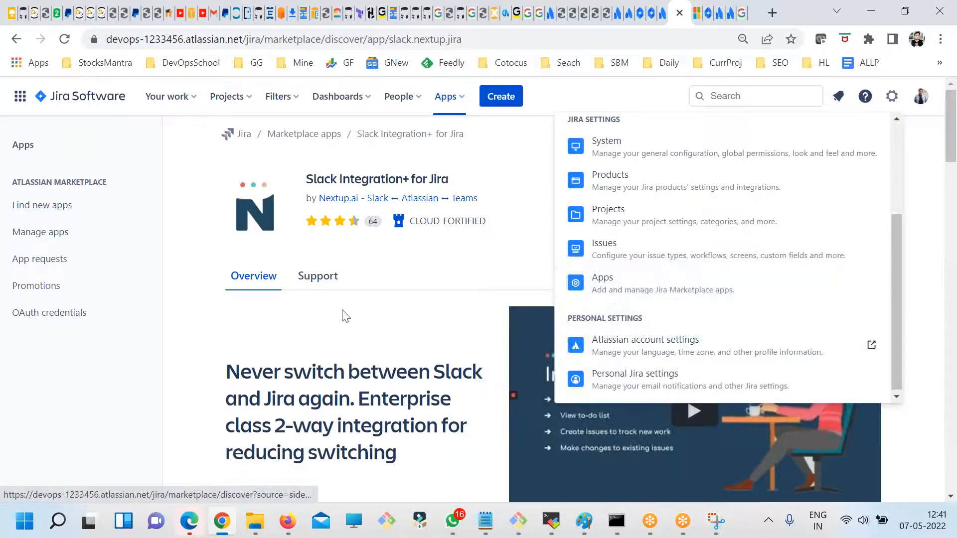
click(334, 298)
click(321, 283)
scroll(398, 327, down, 2)
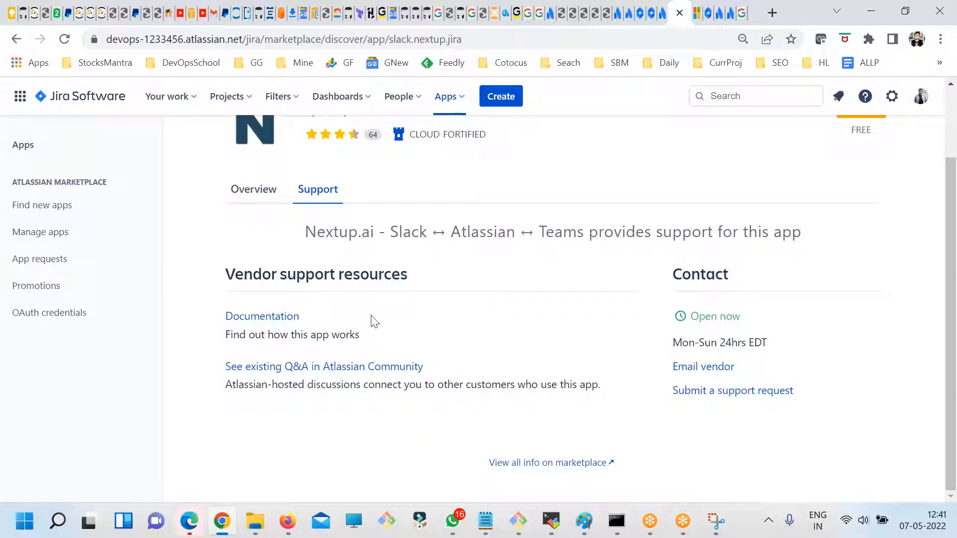
scroll(452, 347, up, 2)
- Open the Jira Projects settings to view the Manage projects list
click(891, 95)
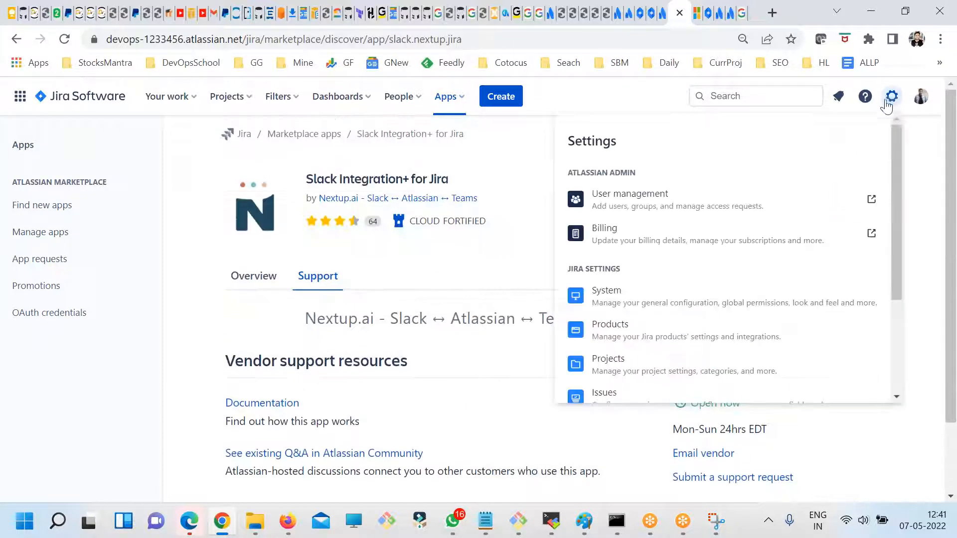
scroll(683, 289, down, 3)
scroll(664, 314, up, 2)
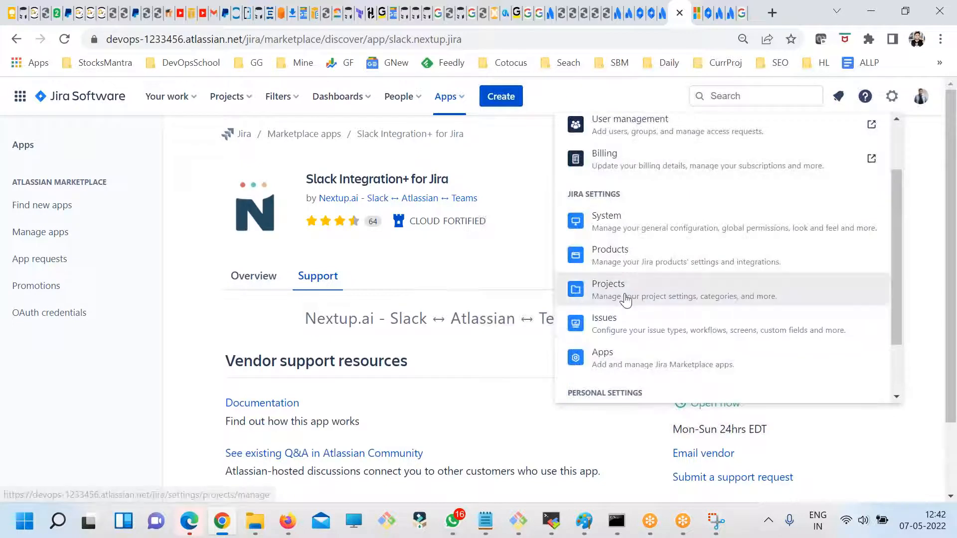
click(618, 298)
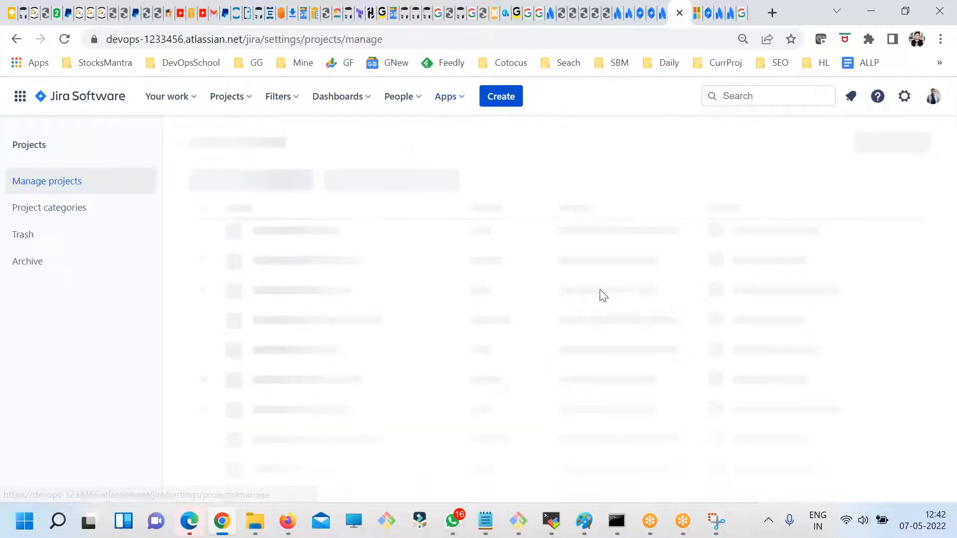
- Open the Jira Products settings and read the parallel sprints option for company-managed projects
click(904, 97)
scroll(688, 337, down, 2)
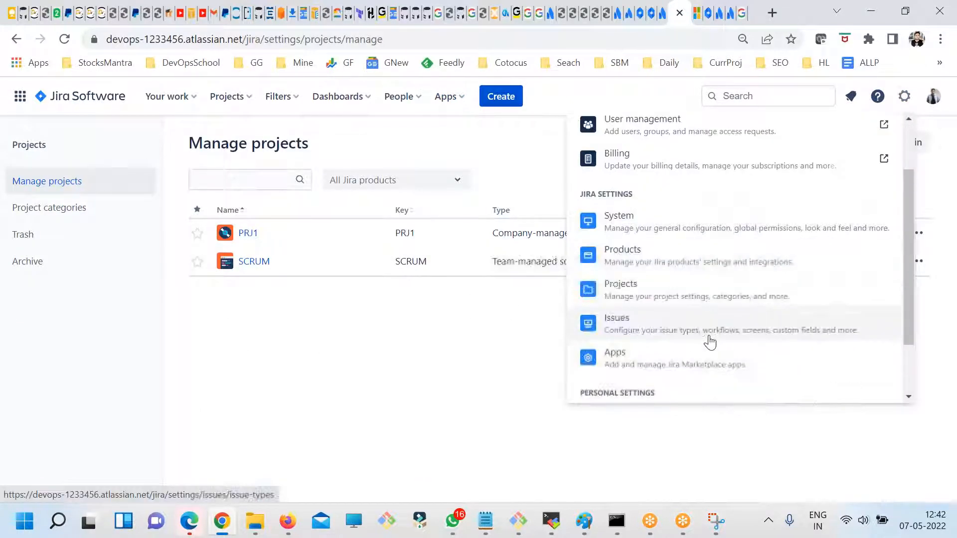
click(639, 263)
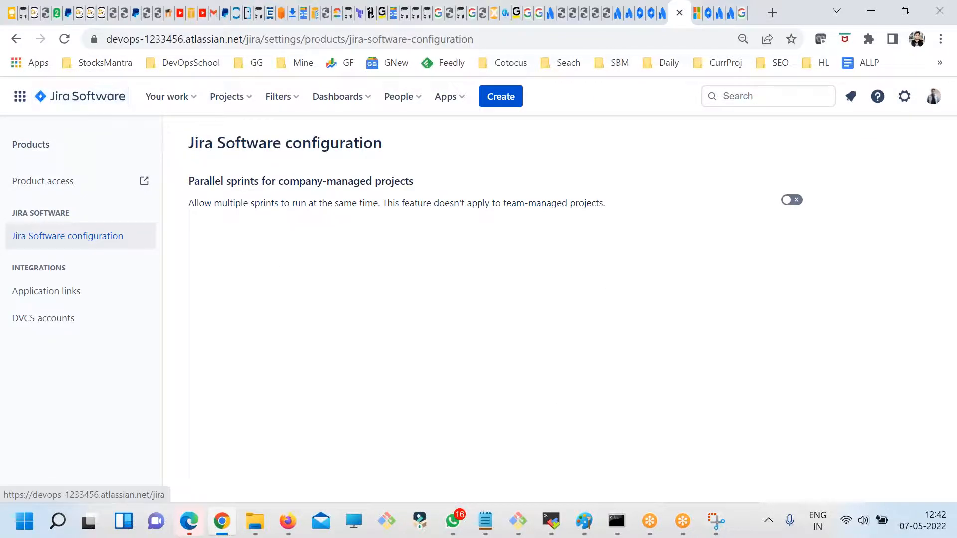
drag(517, 203, 217, 182)
click(286, 256)
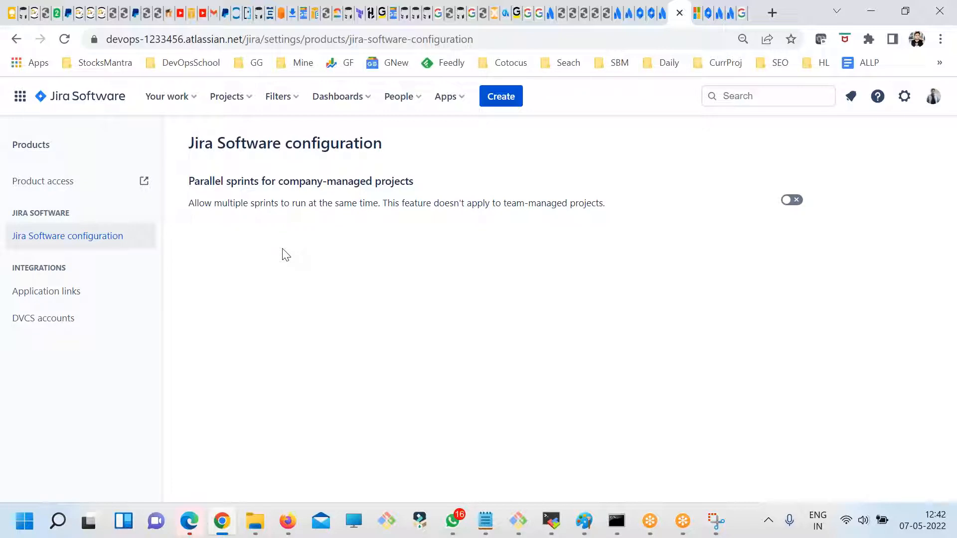
- Look over the Jira settings categories and return to the Your work home page
click(904, 96)
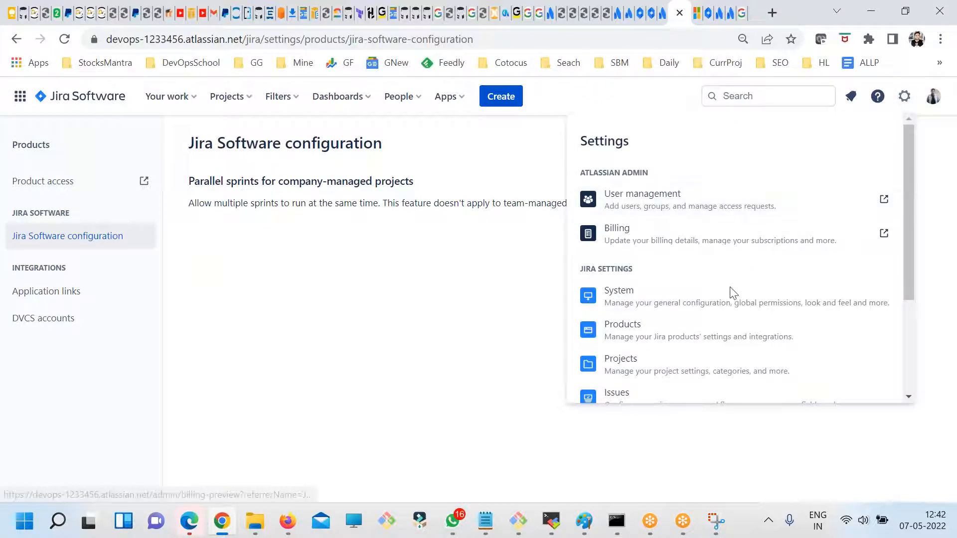
scroll(732, 293, down, 3)
scroll(652, 391, up, 2)
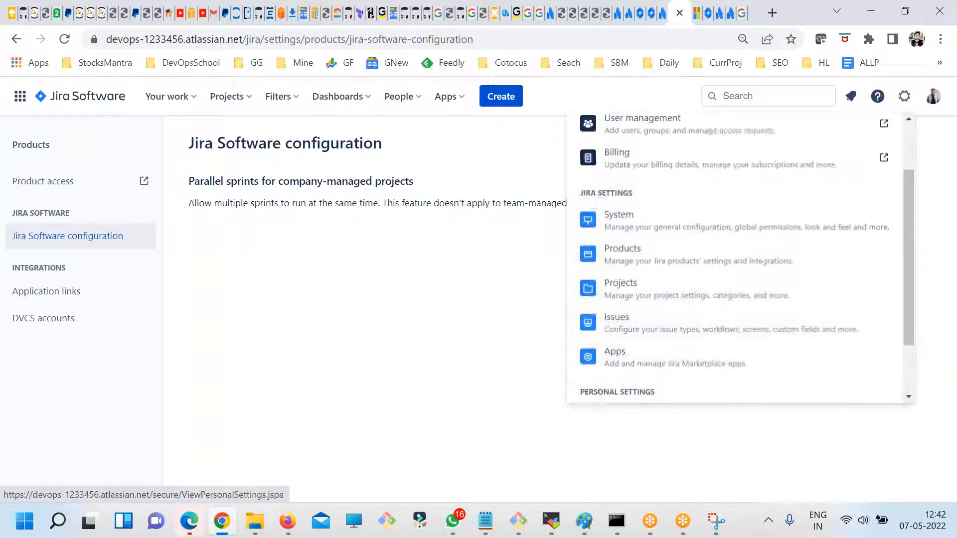
scroll(694, 199, up, 2)
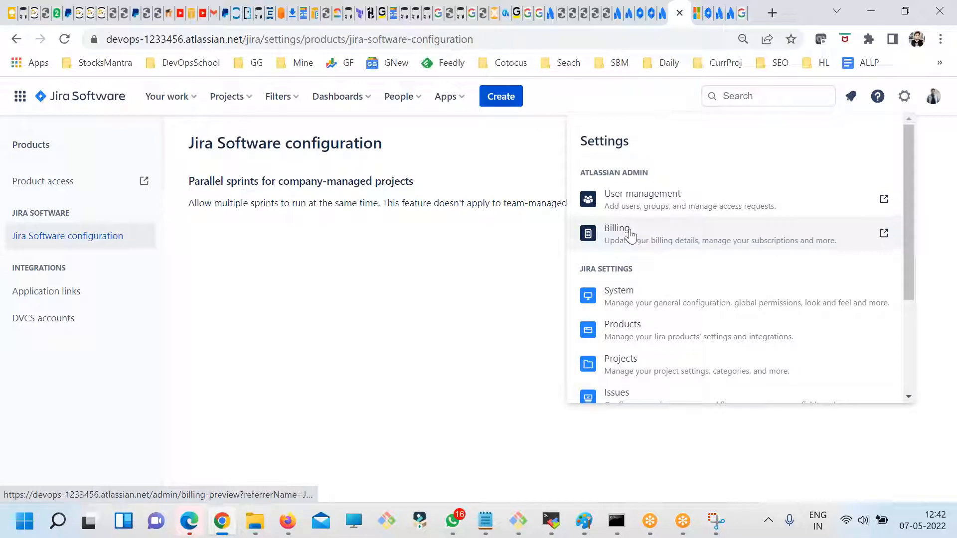
click(375, 309)
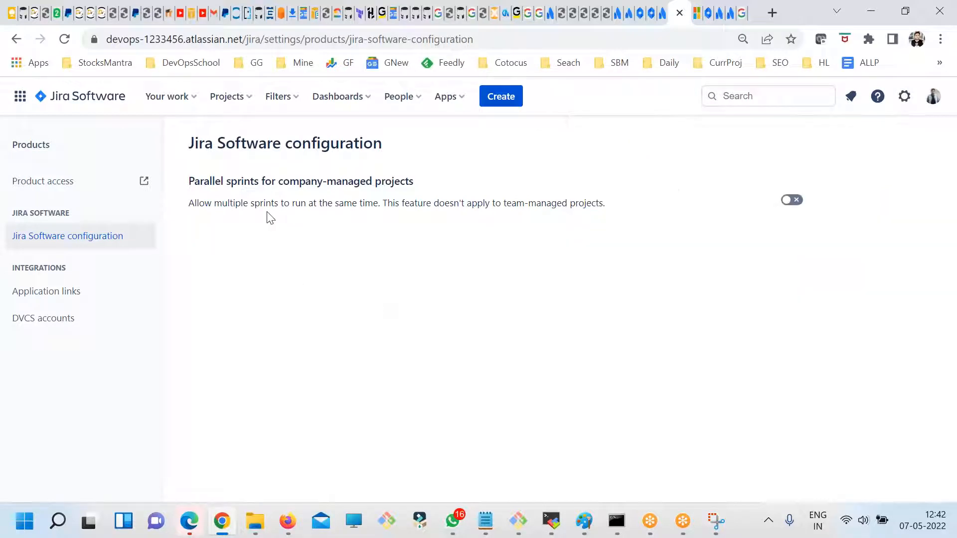
click(70, 95)
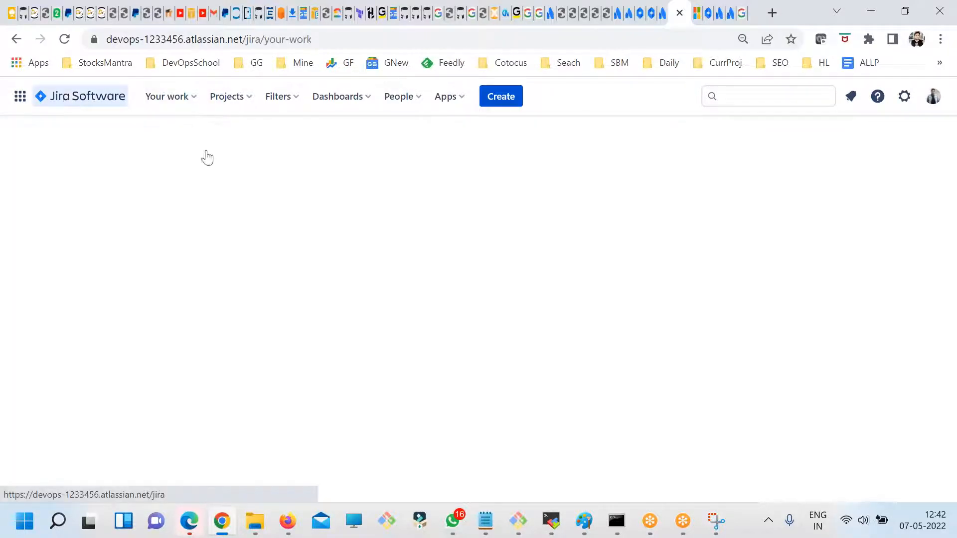
- Switch to the fdsfsdf.txt notes in Notepad and paste question 5 on Jira query basics and question 6 on admin privileges
click(486, 522)
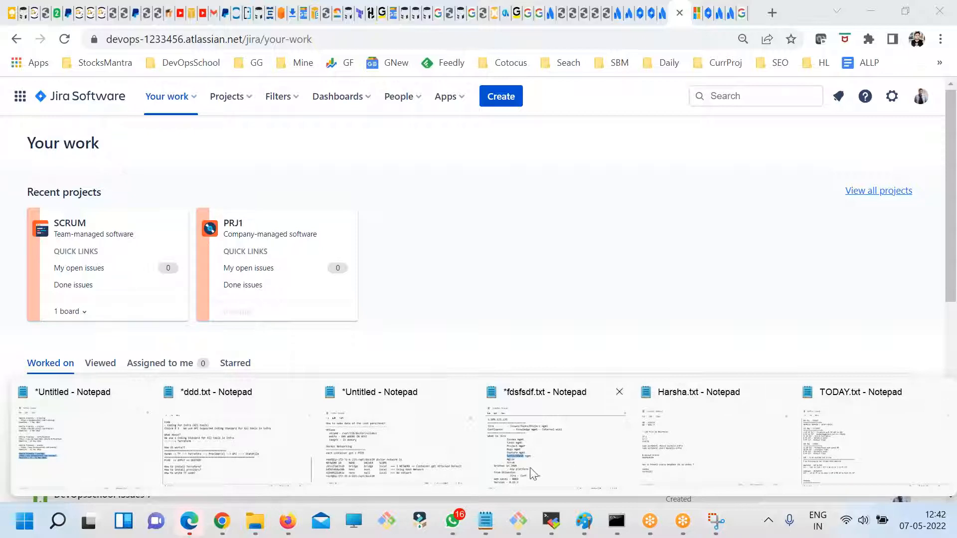
click(552, 462)
scroll(352, 395, down, 15)
drag(316, 352, 84, 285)
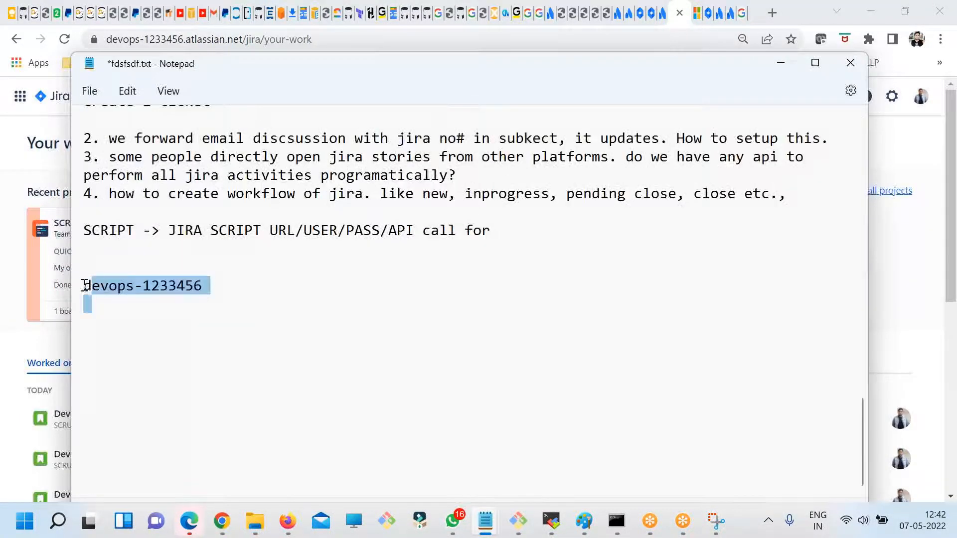
click(295, 309)
text(5. want to know some basics of Jira queries..)
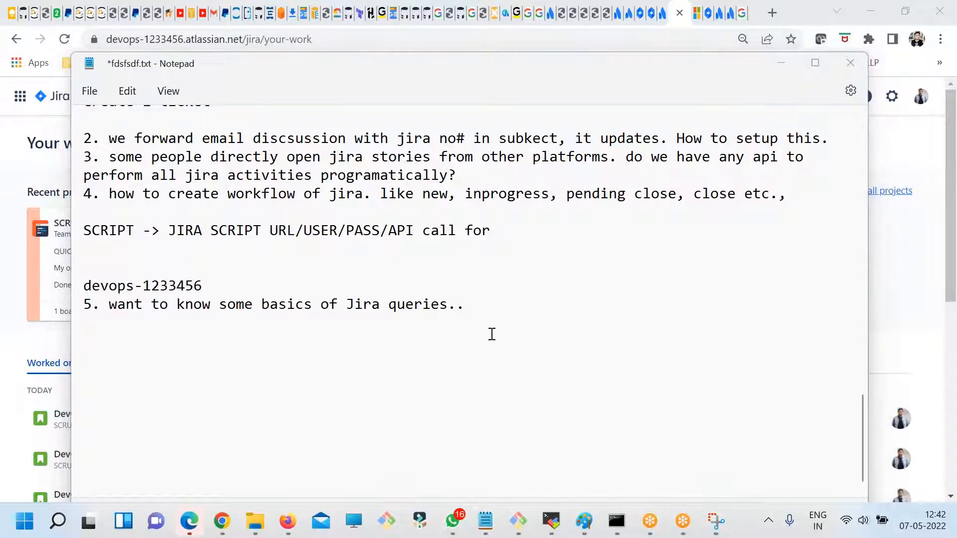
text(6. this worflow creation, project name addition, release verions addition - can be done by only admin , or any role we can create and add this privilege?)
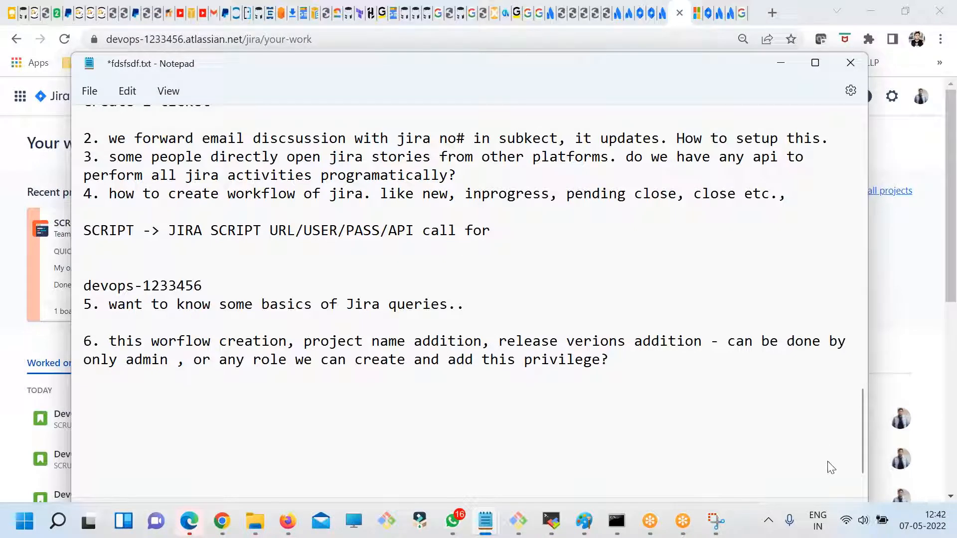
- Paste the question on whether adding team members is controllable per Jira host or per project below question 6
click(823, 511)
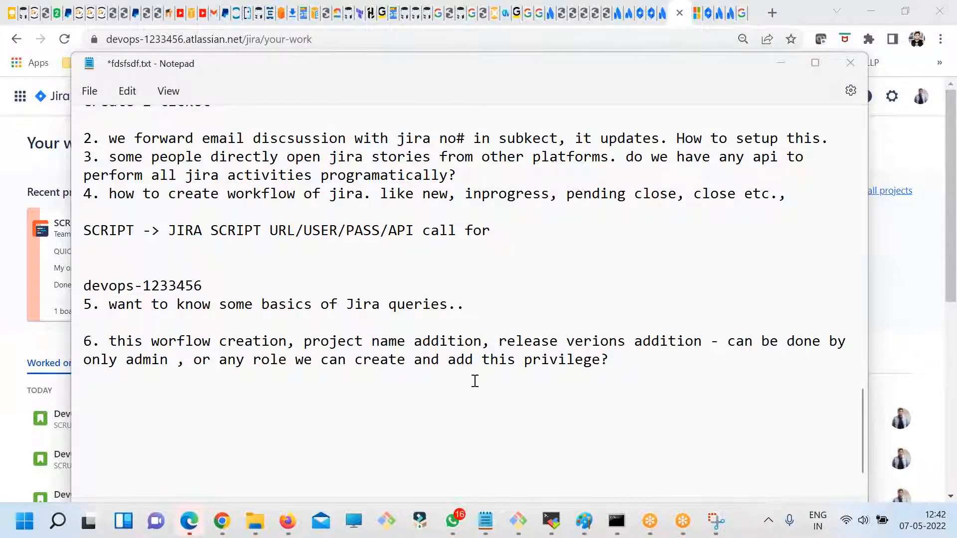
click(619, 367)
text(adding new team member to jira. is it controllable overall jira host or specific jira project ?)
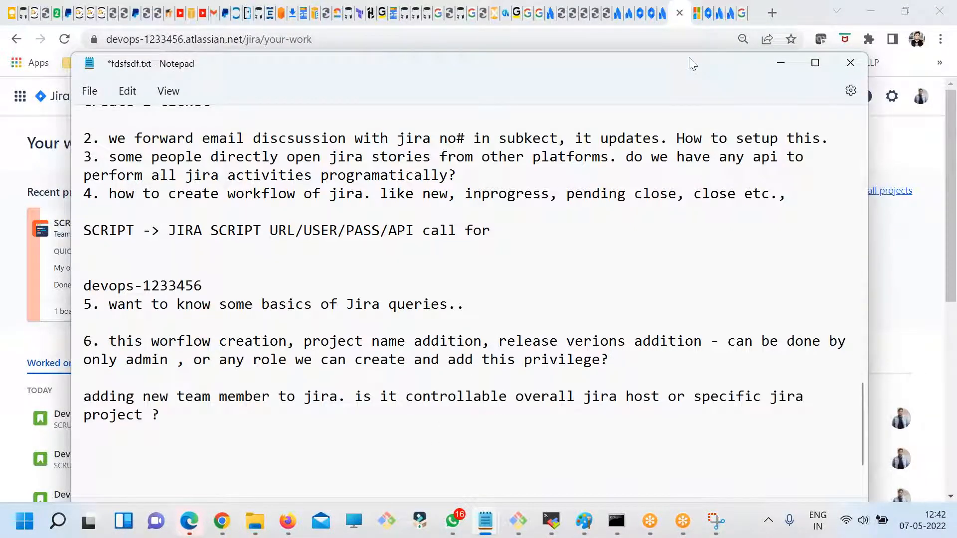
- Reread question 1 on opening Jira tickets by email and look through the settings categories in Jira for it
scroll(540, 224, up, 5)
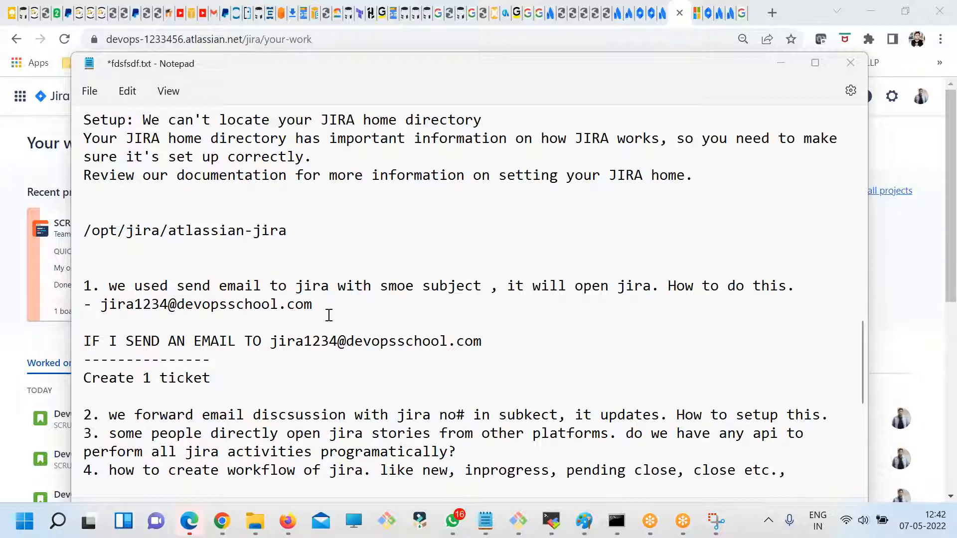
click(273, 304)
drag(313, 304, 83, 286)
click(222, 523)
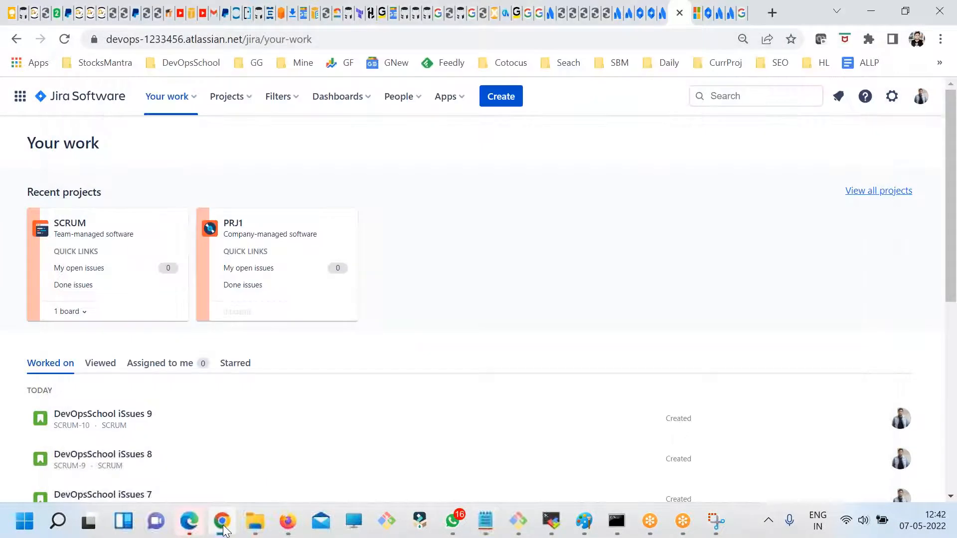
click(892, 96)
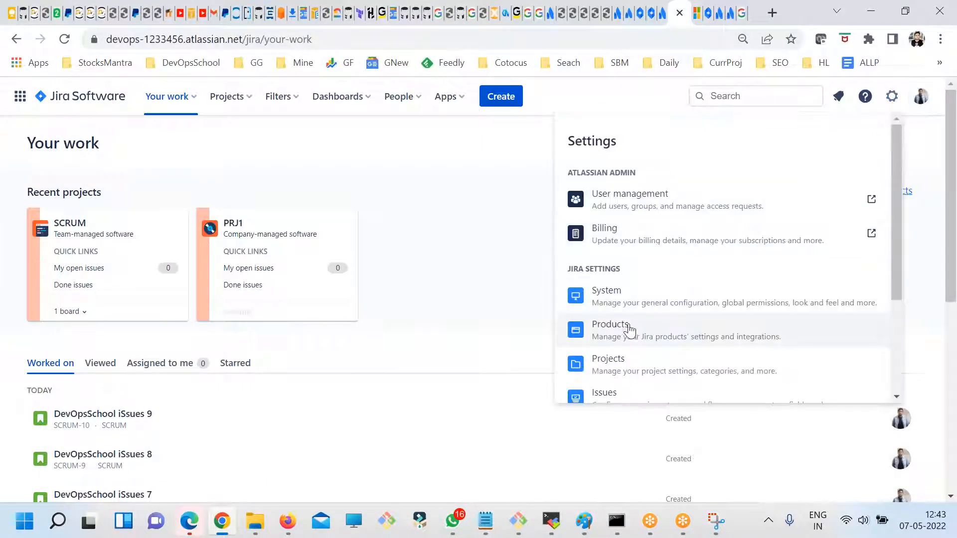
scroll(628, 333, down, 2)
- Return to the Notepad notes and highlight question 1 and the email address beneath it
key(alt+Tab)
double_click(308, 313)
drag(317, 306, 95, 294)
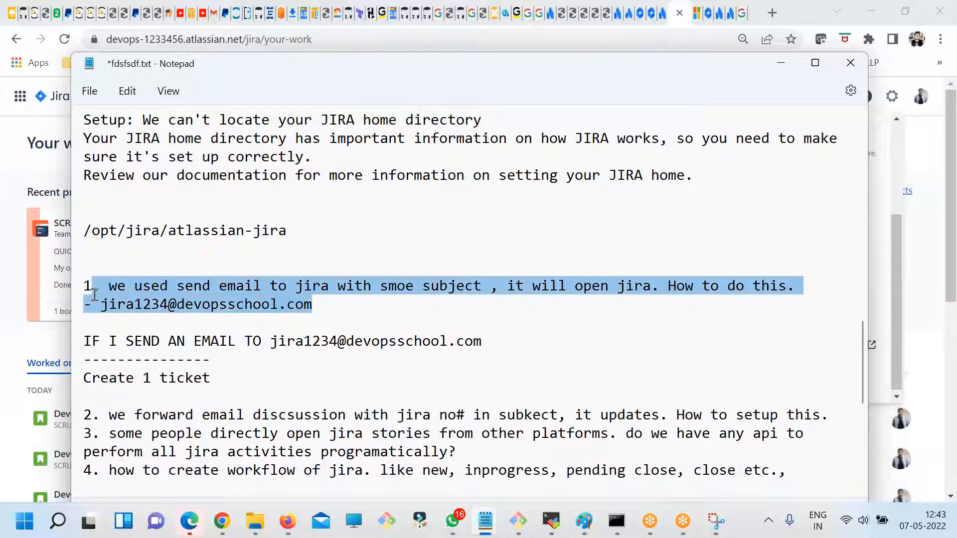
click(215, 340)
drag(344, 298, 102, 297)
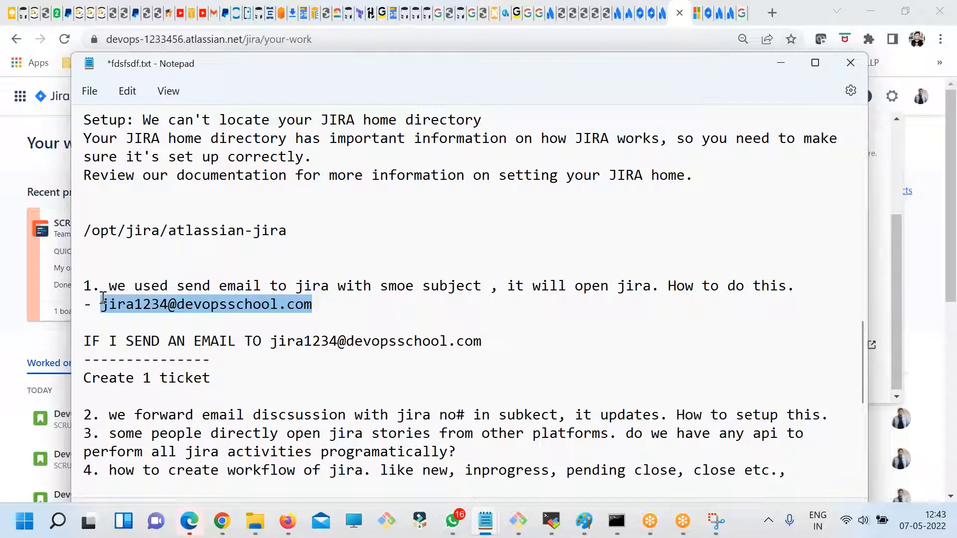
- Read through question 2 on forwarding email discussions with a Jira number, and insert a blank line after it
scroll(304, 356, down, 2)
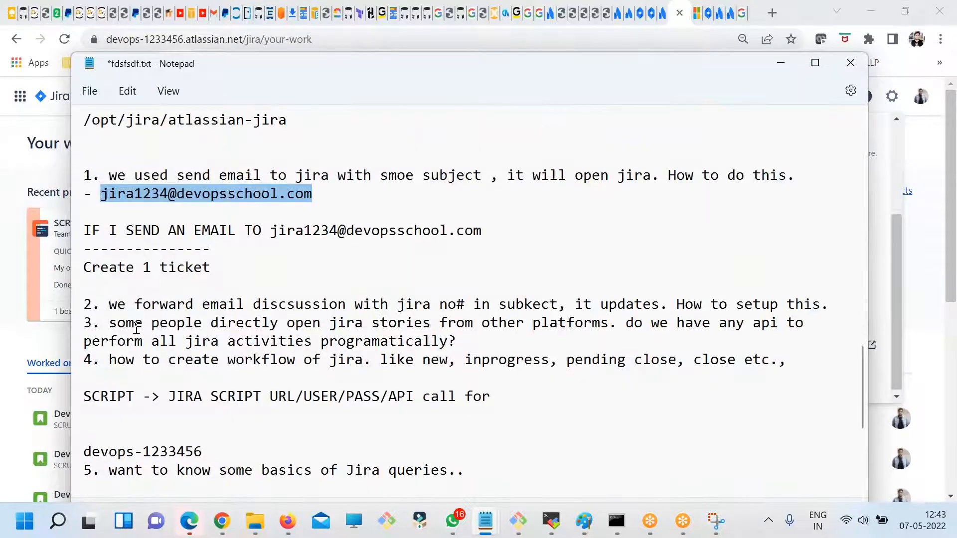
double_click(181, 304)
double_click(246, 305)
click(328, 304)
drag(473, 302, 419, 301)
click(550, 300)
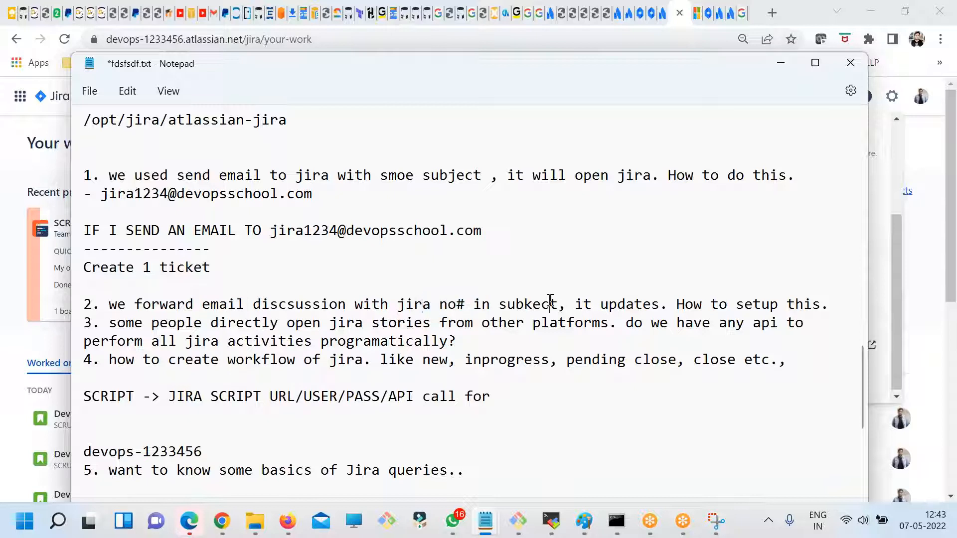
double_click(604, 301)
click(732, 309)
click(846, 312)
key(Return)
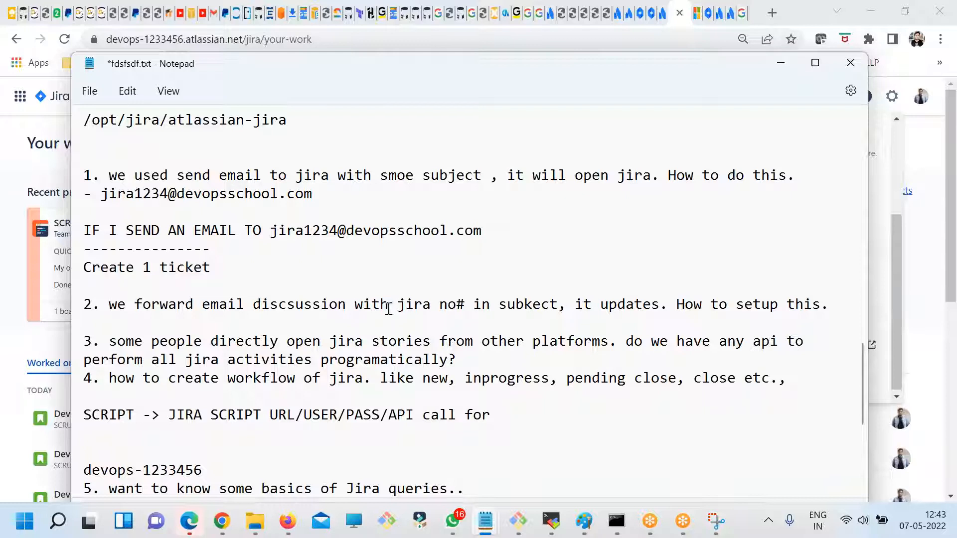
- Highlight the ticket email address under question 1 and the full text of question 2 while comparing them
double_click(168, 305)
click(264, 301)
scroll(264, 215, up, 1)
drag(313, 249, 79, 248)
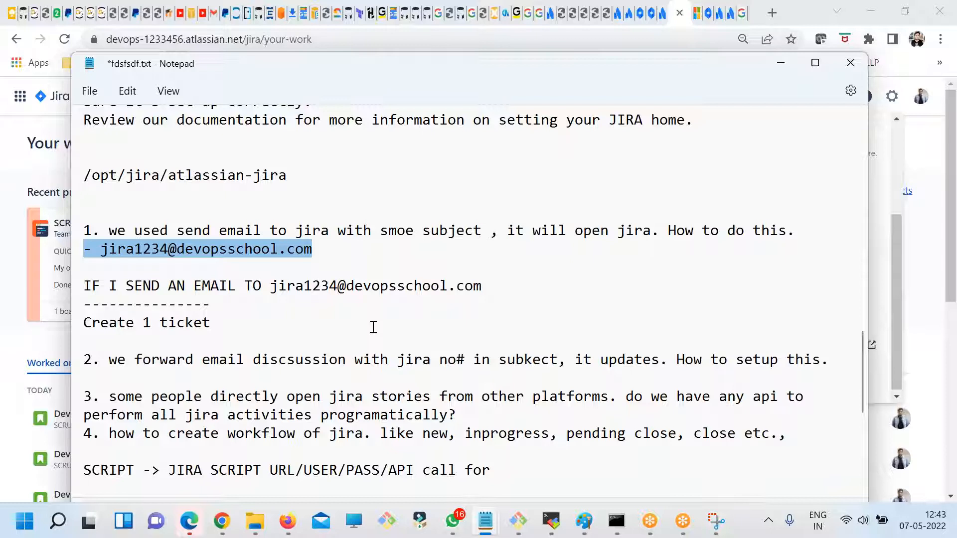
drag(823, 359, 120, 358)
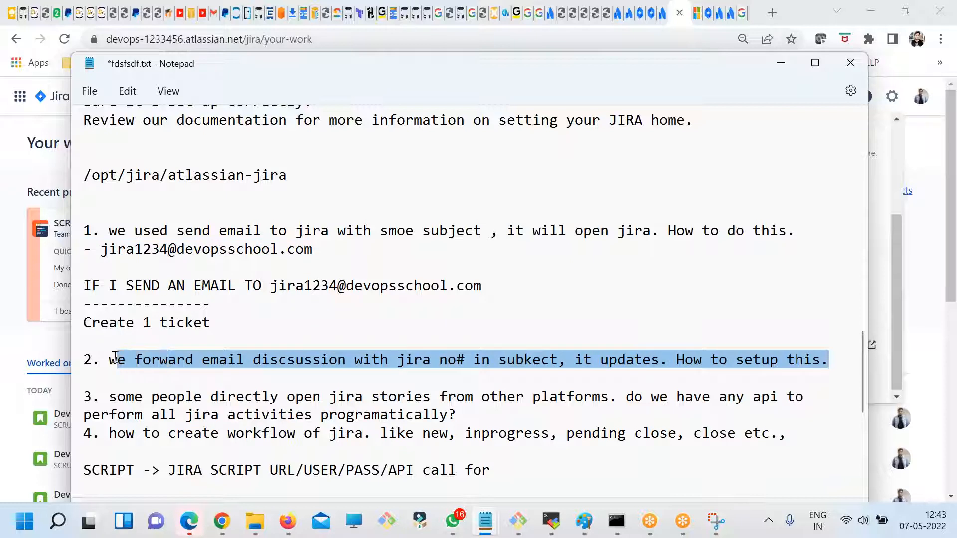
click(225, 377)
scroll(225, 377, down, 1)
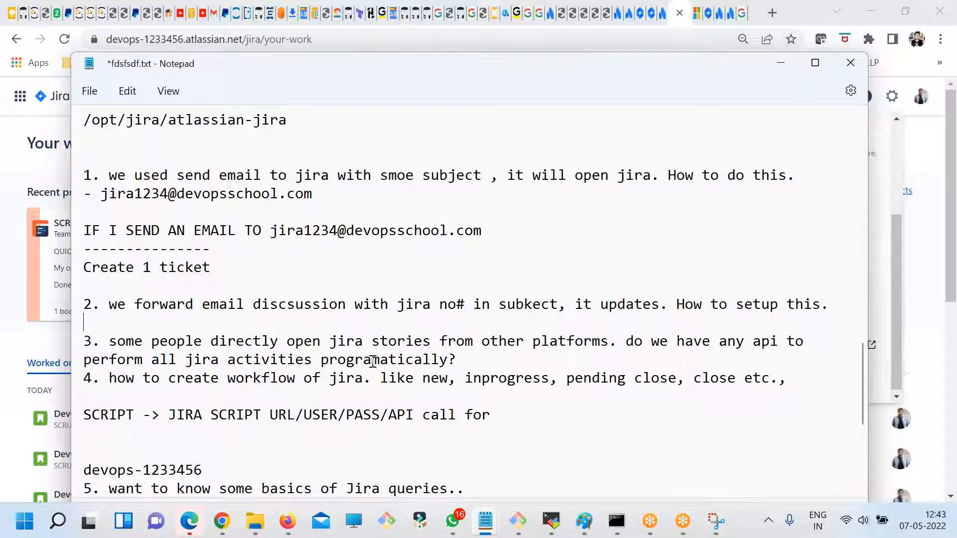
- Read through question 3 on performing Jira activities through an API, and insert a blank line after it
drag(463, 360, 104, 340)
click(202, 359)
drag(818, 313, 303, 290)
click(133, 341)
double_click(412, 344)
click(497, 342)
double_click(590, 343)
drag(633, 341, 811, 365)
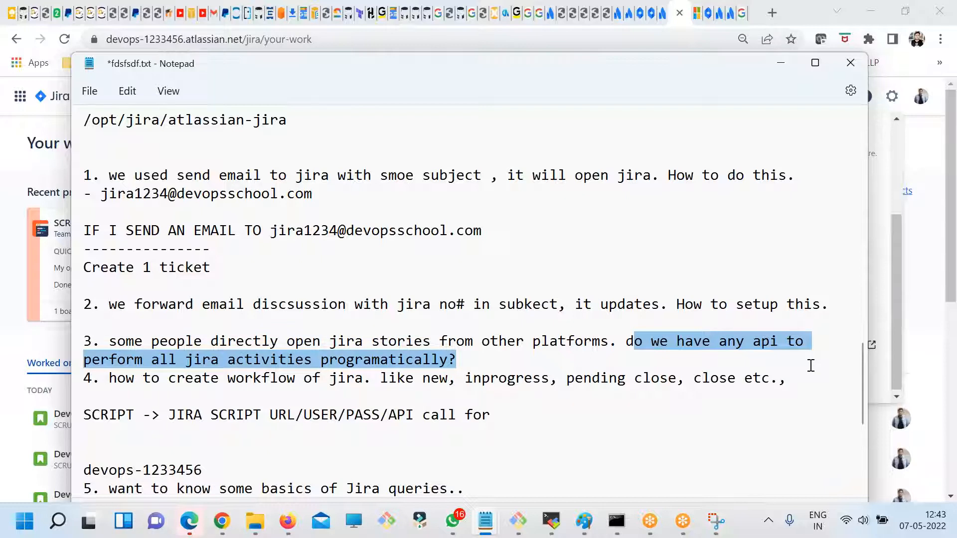
click(475, 359)
key(Return)
drag(468, 362, 58, 342)
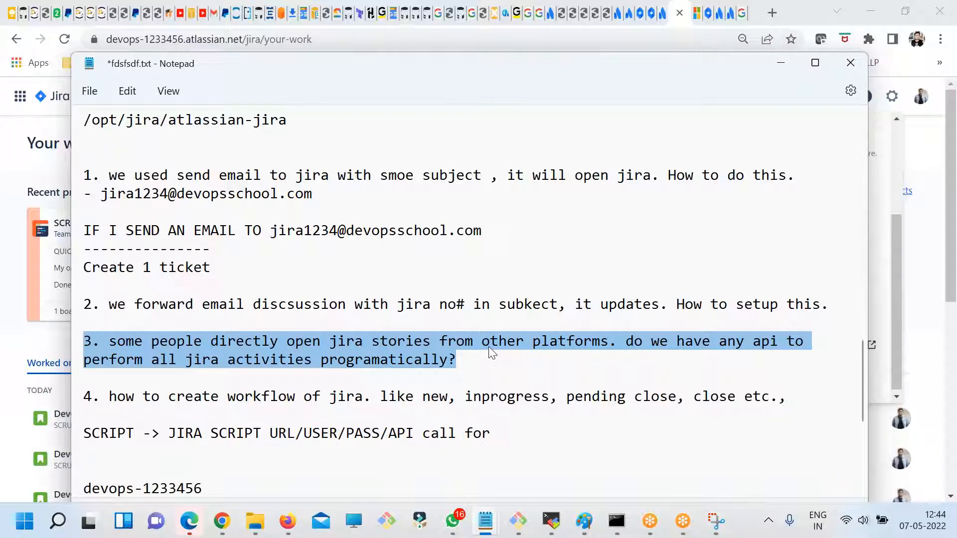
click(456, 359)
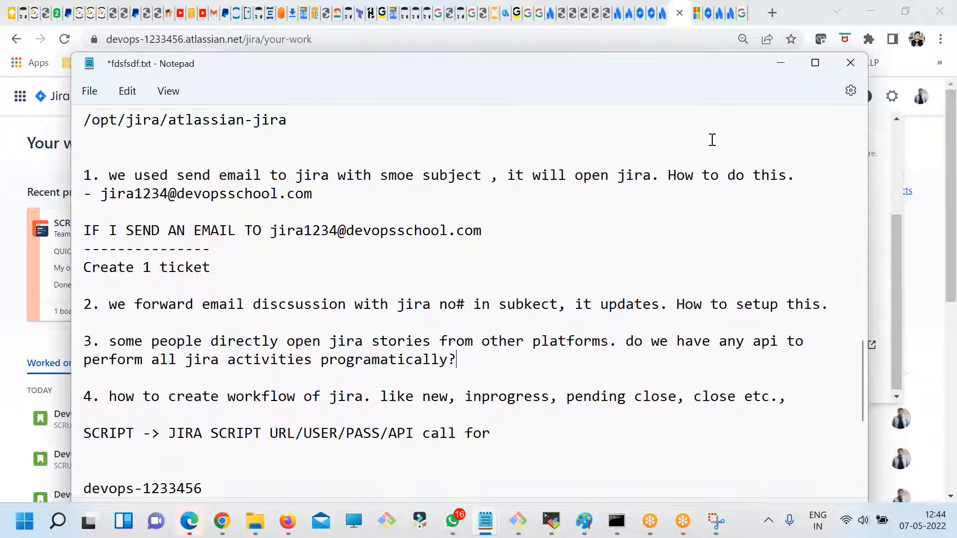
- Switch to the Google tab in Chrome and search for "jira api"
click(742, 10)
click(344, 44)
text(j)
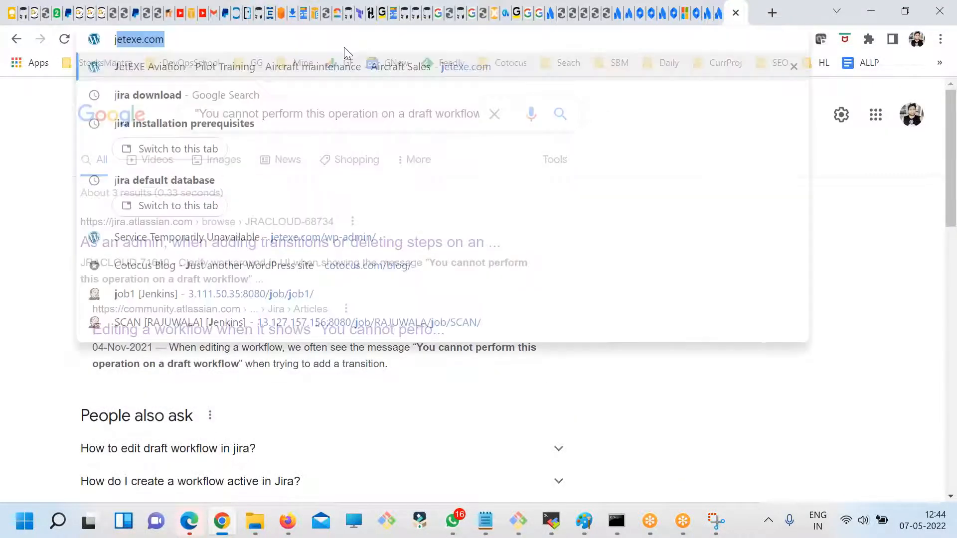
text(ira api)
key(Return)
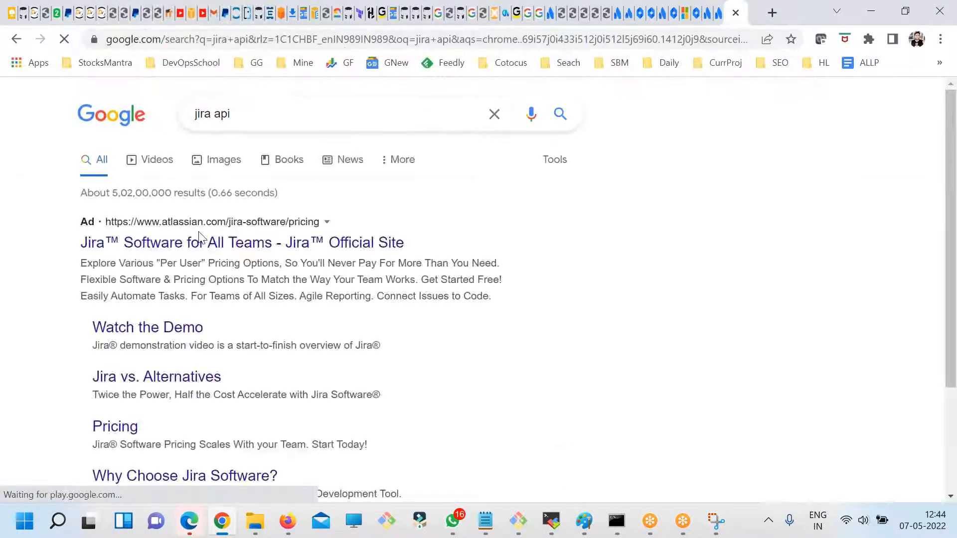
- Open the Jira Cloud platform REST API documentation on Atlassian Developer from the search results
scroll(297, 319, down, 5)
right_click(197, 329)
click(231, 182)
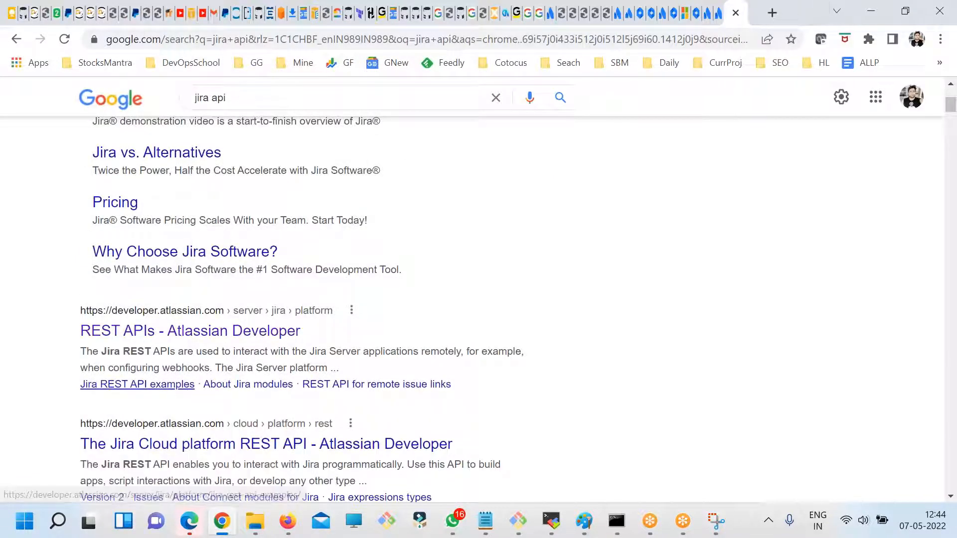
scroll(213, 378, down, 1)
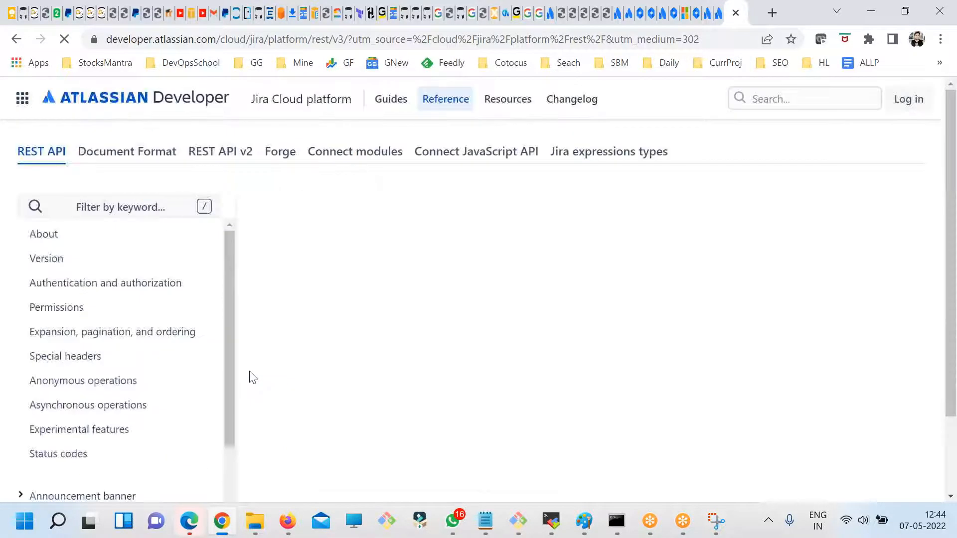
- Examine the version, authentication and authorization, and permissions sections of the Jira REST API v3 documentation
scroll(385, 359, down, 4)
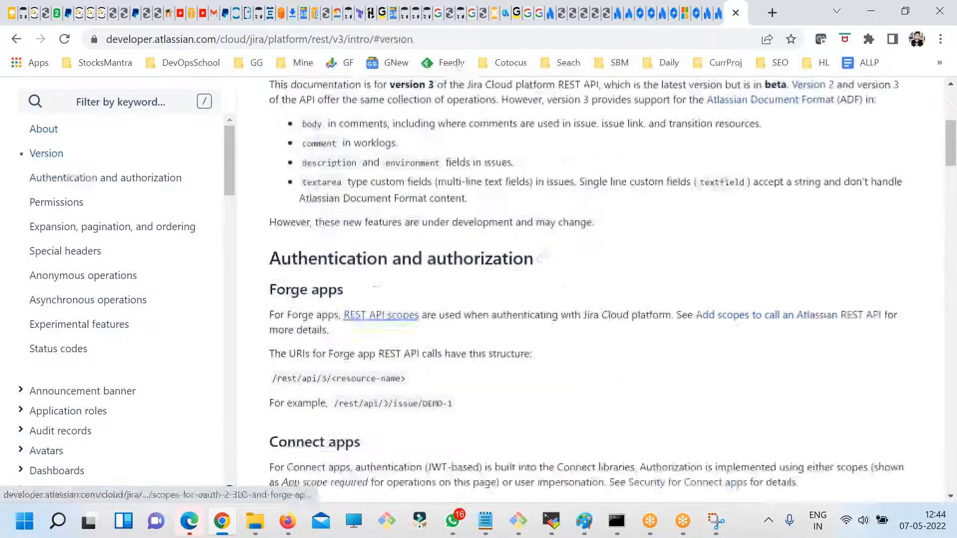
drag(294, 170, 349, 202)
scroll(458, 301, down, 6)
drag(271, 360, 279, 337)
scroll(392, 368, down, 3)
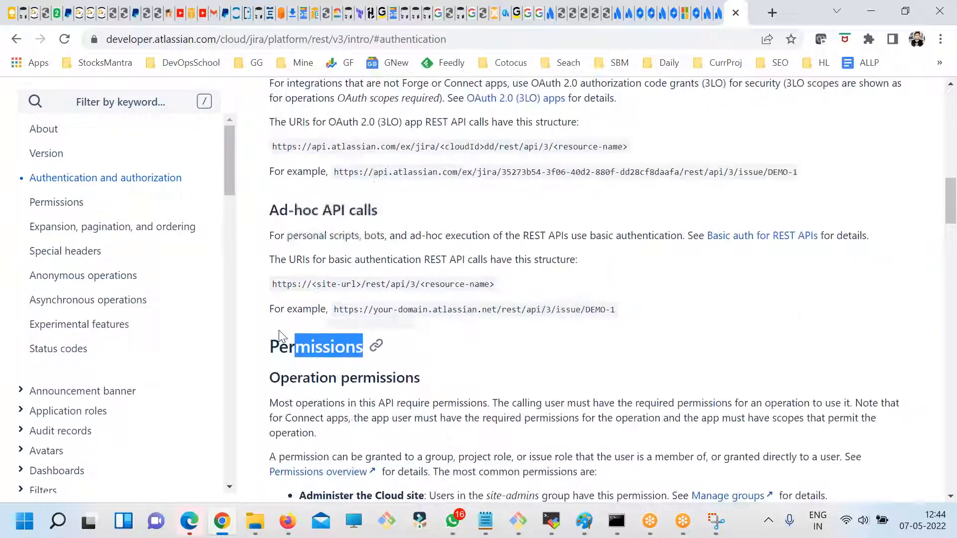
scroll(382, 378, up, 3)
scroll(382, 379, down, 13)
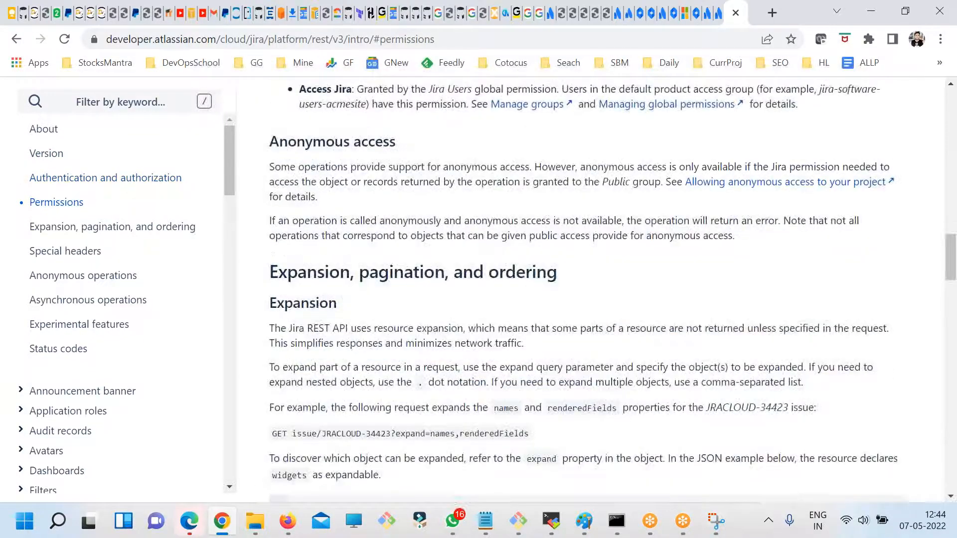
- Examine the expansion, pagination and ordering section with its JSON example, and continue to the special headers section
scroll(382, 379, down, 3)
scroll(376, 361, down, 4)
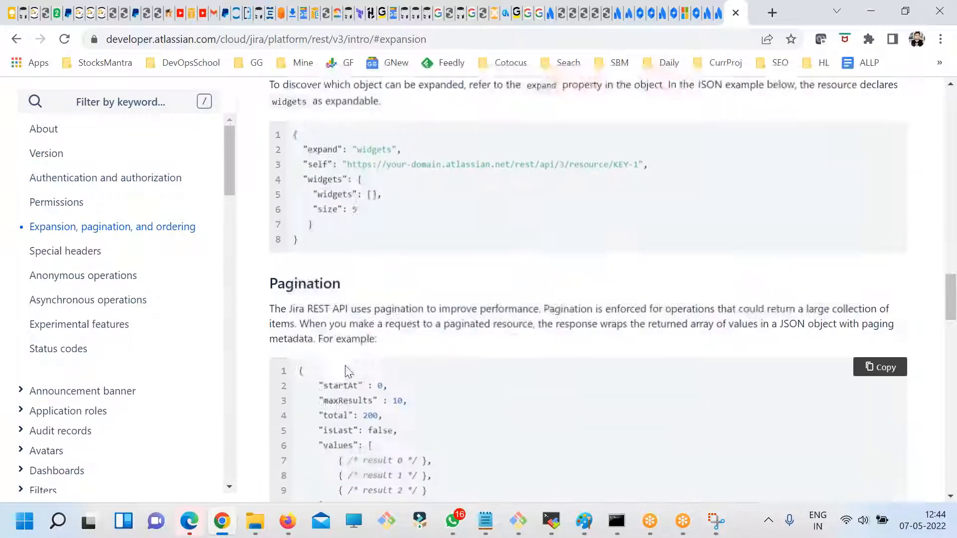
scroll(391, 379, down, 2)
scroll(394, 387, up, 4)
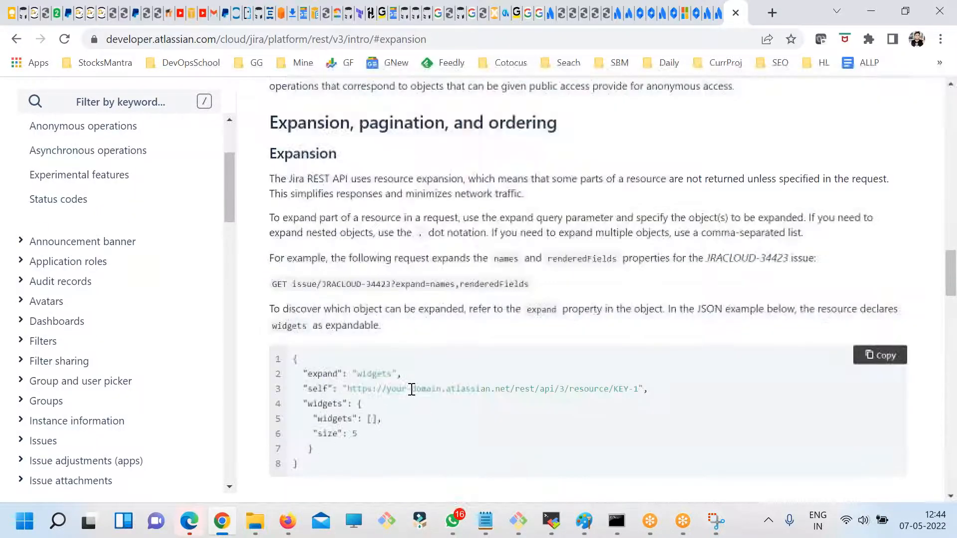
drag(363, 418, 305, 358)
scroll(386, 394, down, 9)
scroll(386, 395, down, 4)
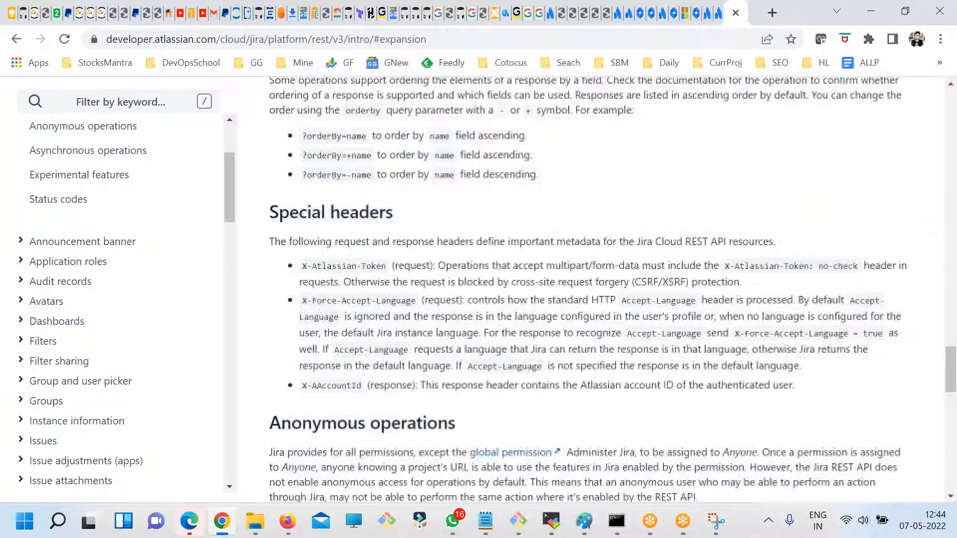
- Examine the special headers, anonymous and asynchronous operations, experimental features and status codes sections of the REST API documentation
scroll(387, 394, down, 10)
scroll(209, 357, up, 8)
scroll(134, 321, up, 3)
scroll(58, 367, down, 3)
scroll(25, 323, down, 3)
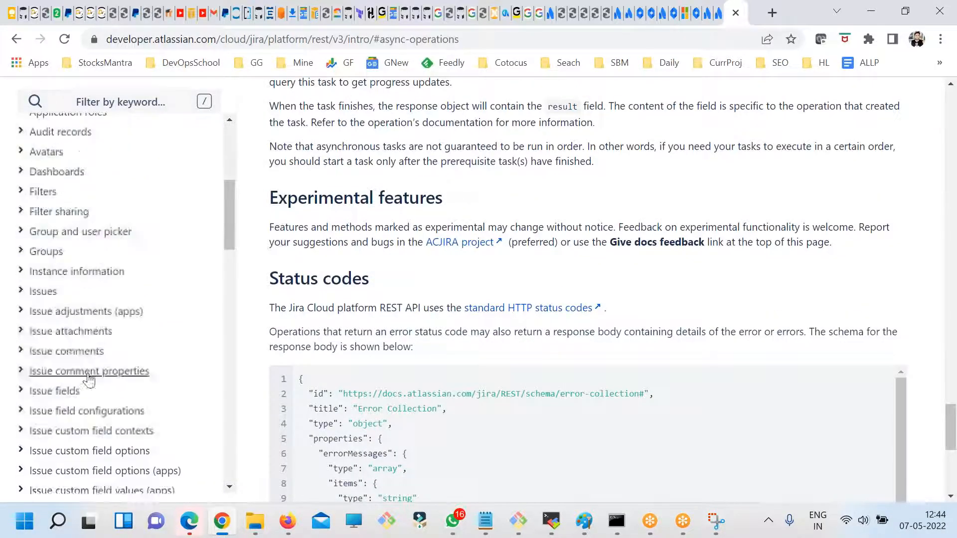
- Expand the Issues group of REST API operations and open the Create issue reference
click(19, 292)
scroll(107, 356, down, 1)
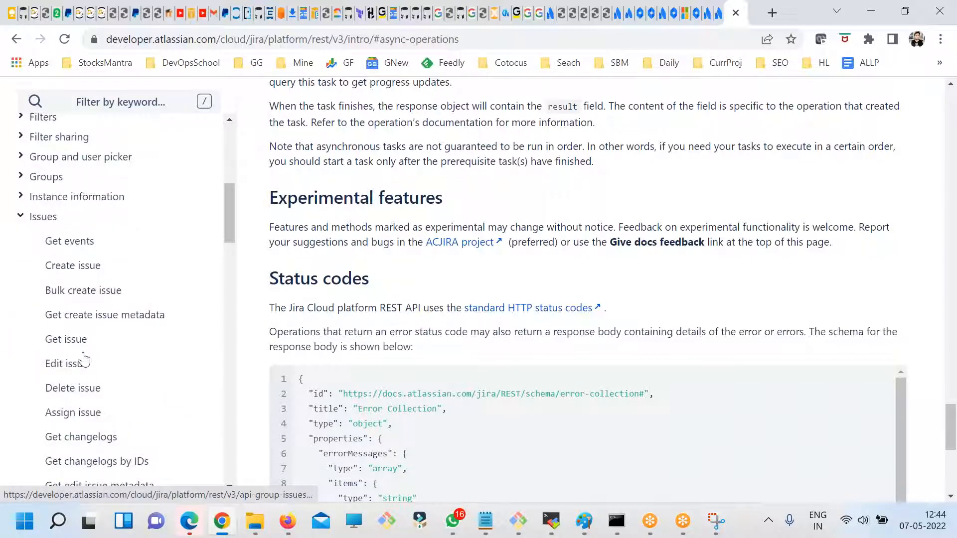
scroll(90, 377, down, 1)
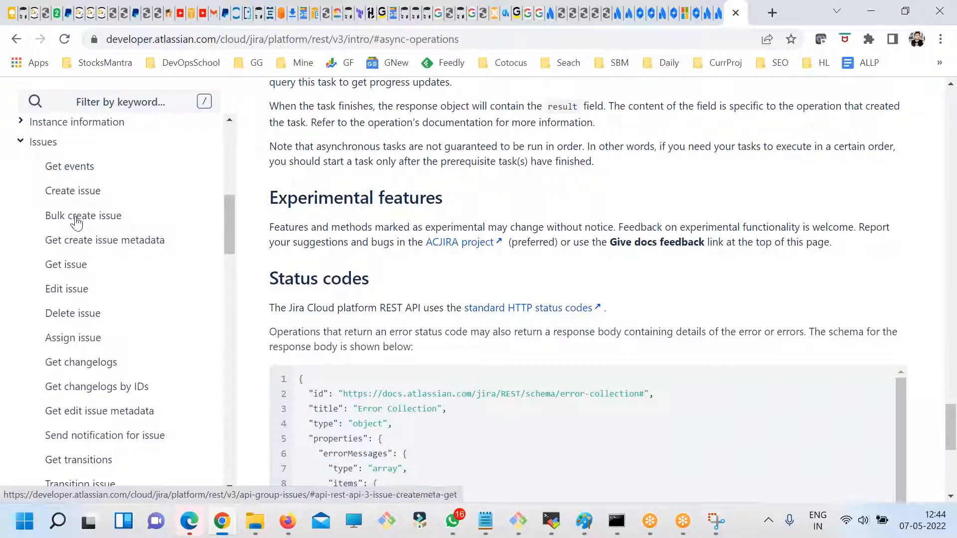
click(77, 196)
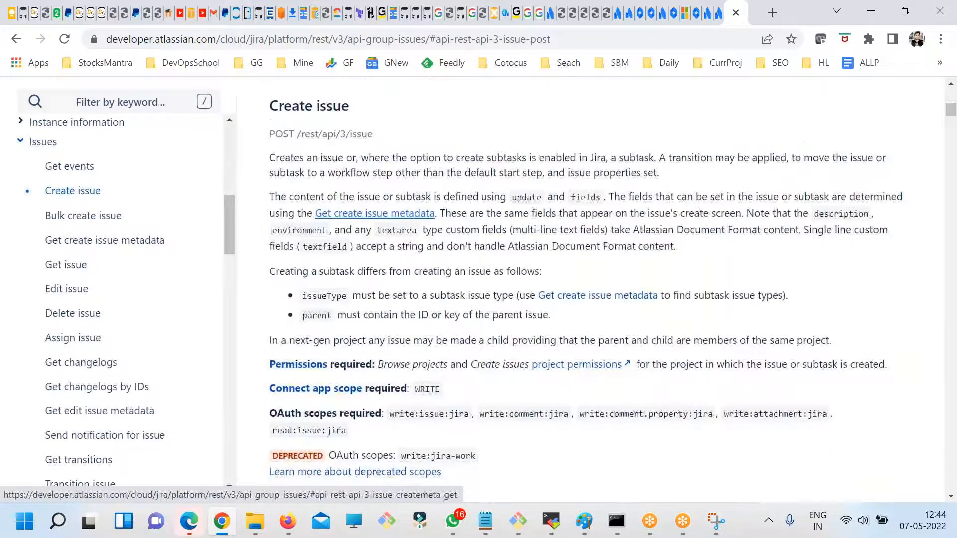
- Examine the Forge example for Create issue, including the summary, parent and issue type fields in its request body
scroll(448, 345, down, 5)
scroll(449, 346, down, 15)
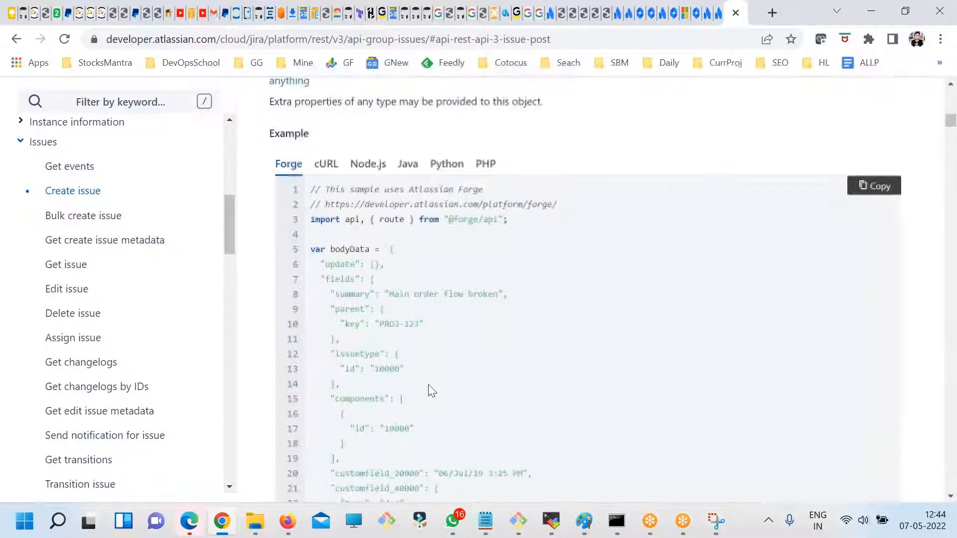
scroll(382, 422, down, 5)
scroll(408, 402, up, 5)
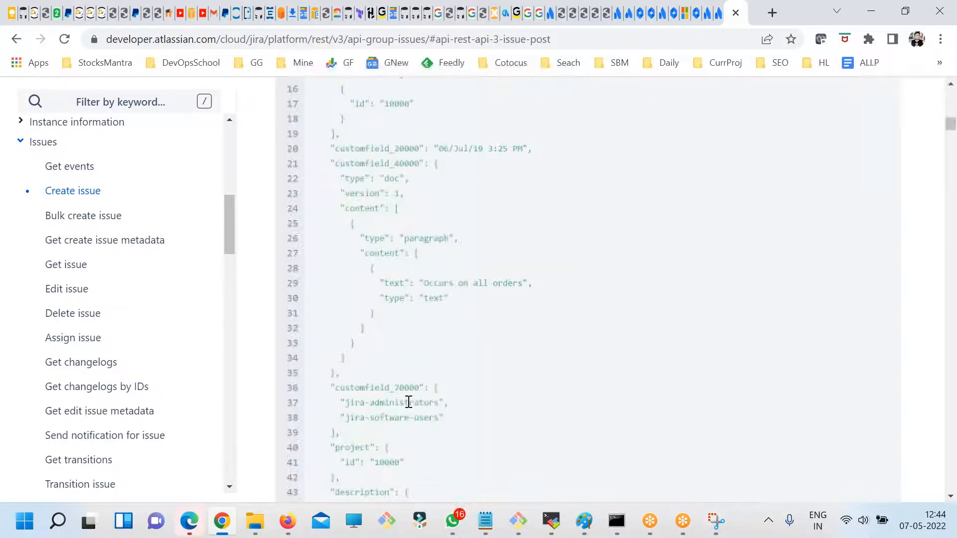
scroll(350, 289, up, 3)
drag(350, 287, 408, 340)
click(438, 361)
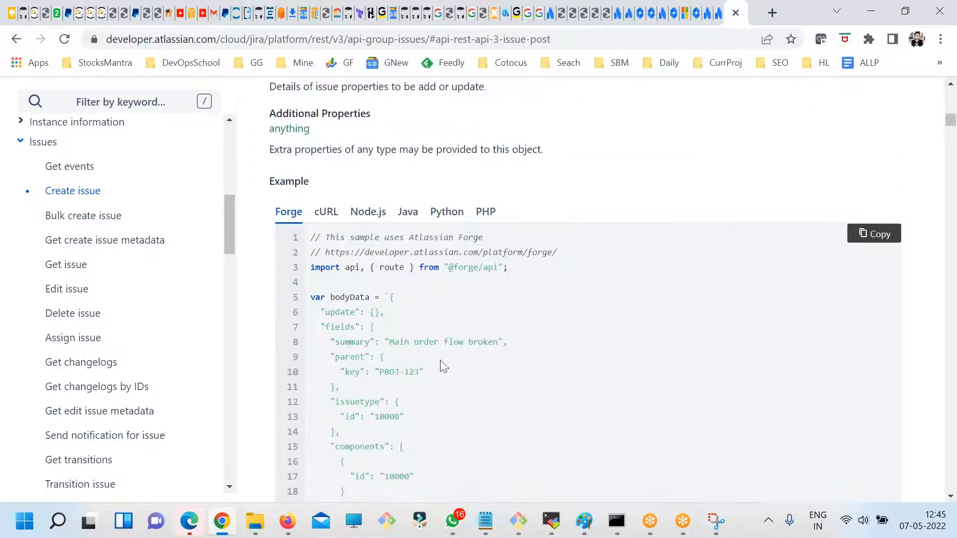
- Go back to the Get events operation and highlight its example JSON response
scroll(443, 366, up, 3)
scroll(445, 371, up, 12)
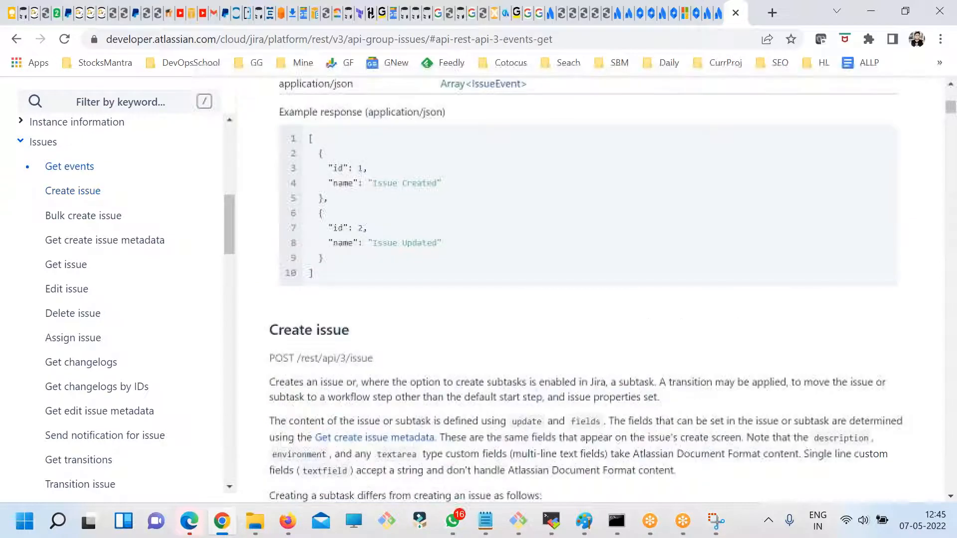
scroll(353, 359, up, 1)
drag(353, 359, 322, 225)
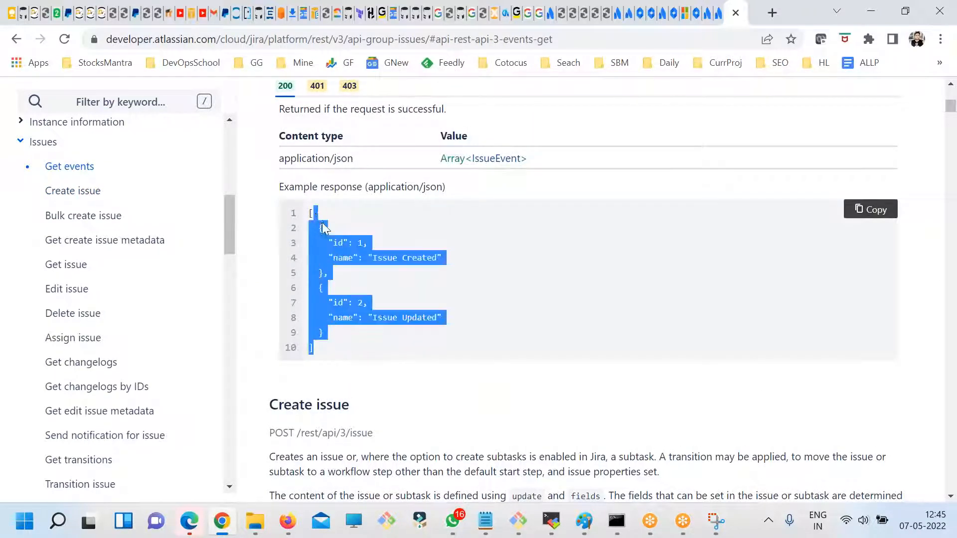
click(367, 274)
drag(337, 261, 447, 283)
click(447, 283)
drag(427, 359, 309, 214)
click(402, 286)
scroll(487, 344, up, 8)
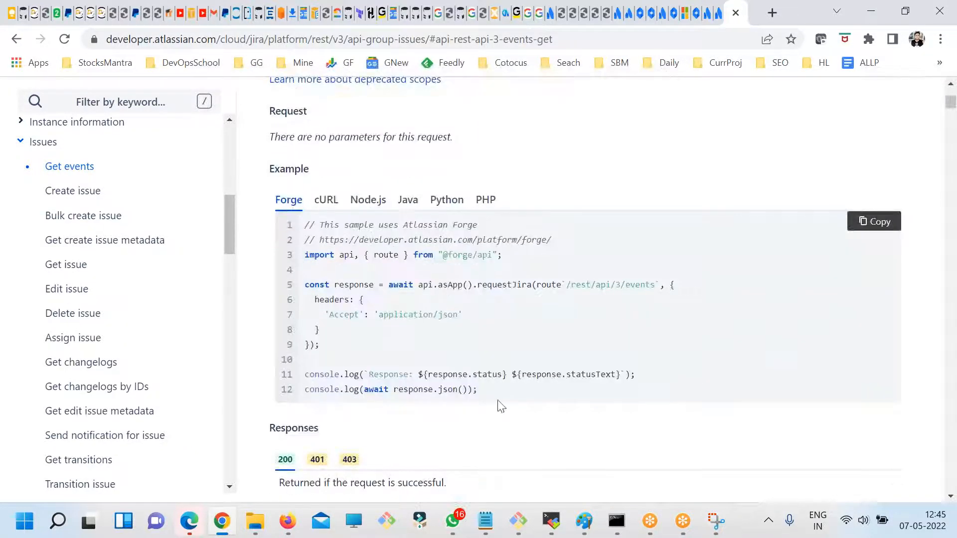
- Compare the Get events request samples in Forge, cURL, Node.js, Java, Python and PHP
drag(488, 397, 311, 225)
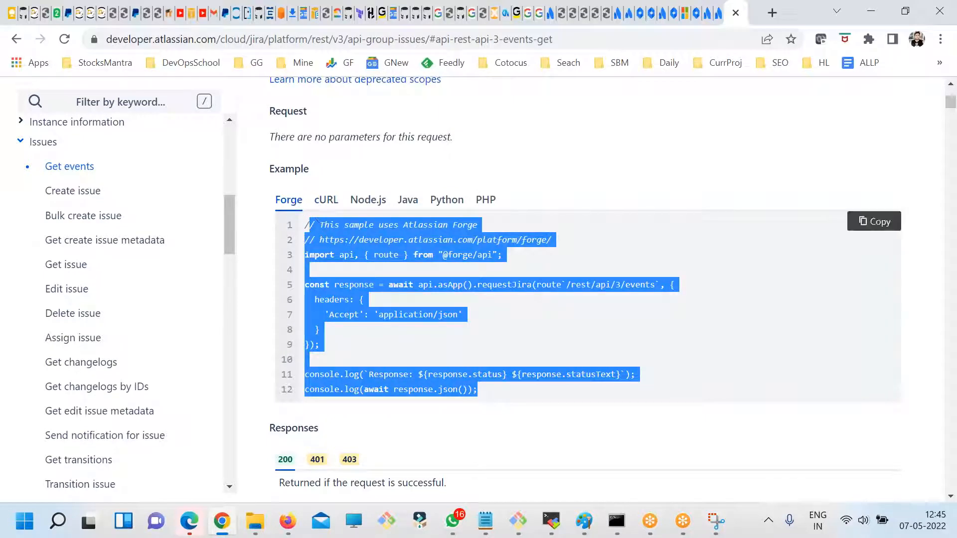
click(326, 201)
drag(521, 275, 301, 224)
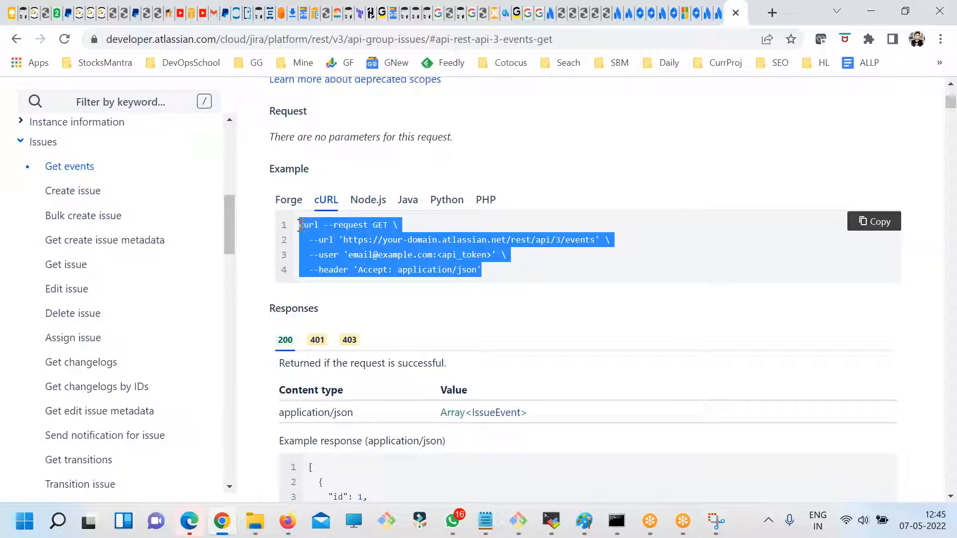
click(361, 204)
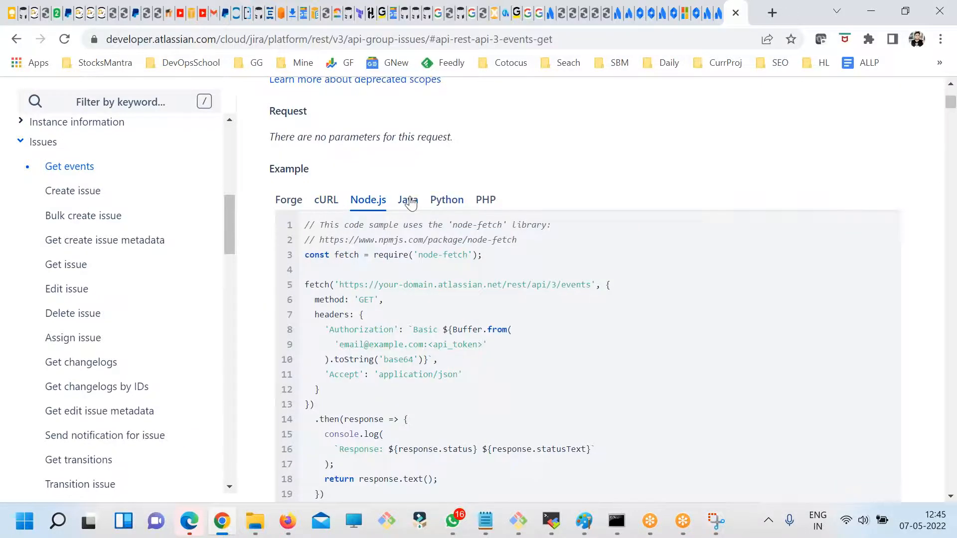
click(407, 199)
drag(463, 309, 450, 207)
click(446, 200)
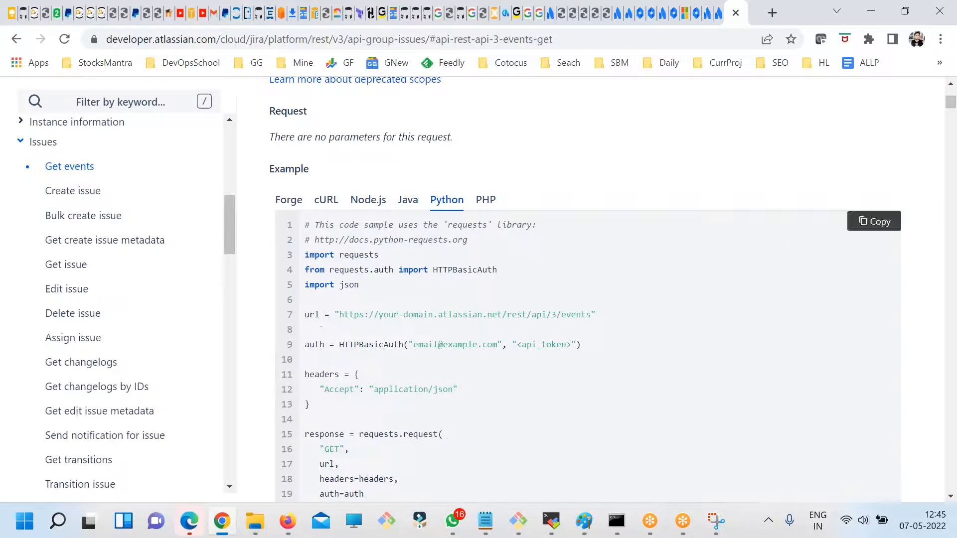
drag(369, 291, 381, 207)
click(486, 201)
drag(396, 285, 314, 225)
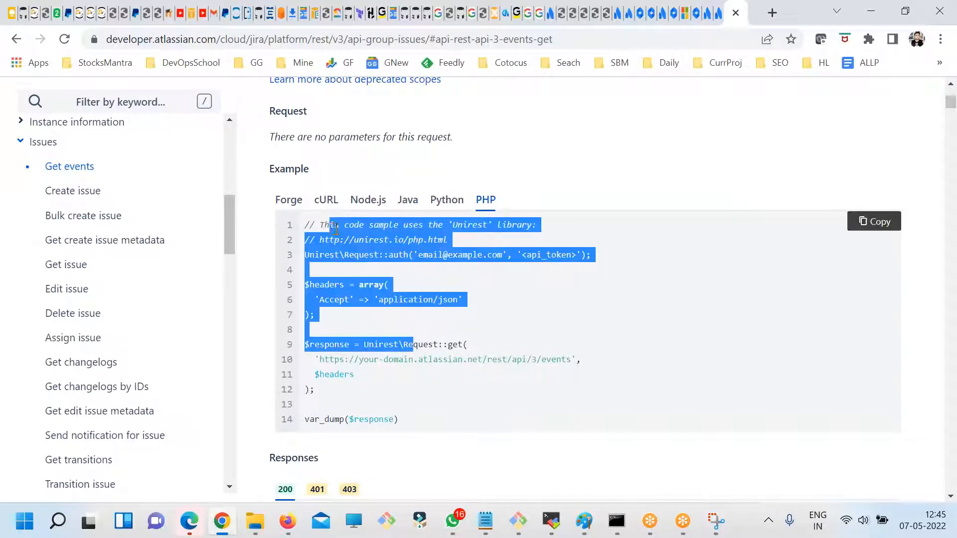
- Show the cURL sample for Get events again and highlight its API token placeholder
click(325, 200)
drag(532, 269, 436, 253)
click(411, 250)
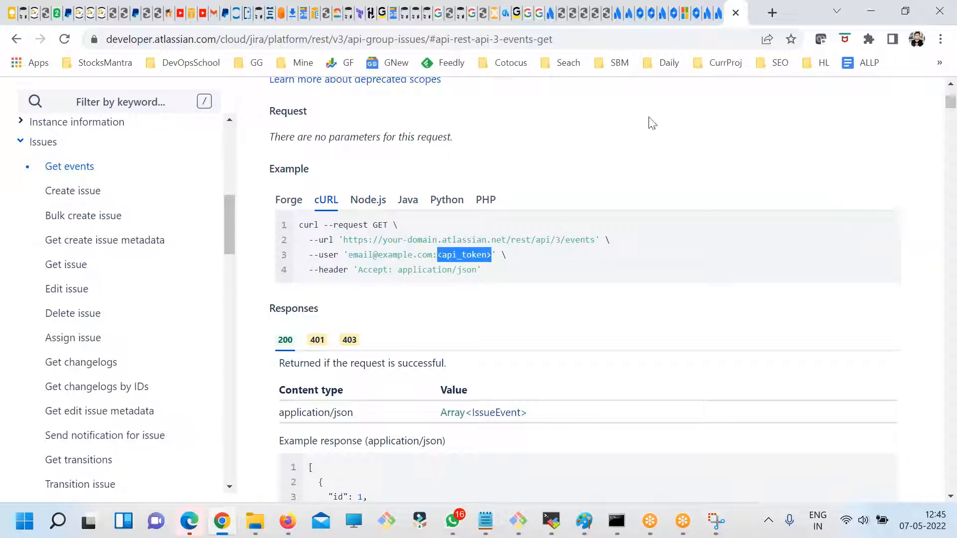
- From the Jira site, open the Atlassian account's security settings and highlight the API token section
click(706, 17)
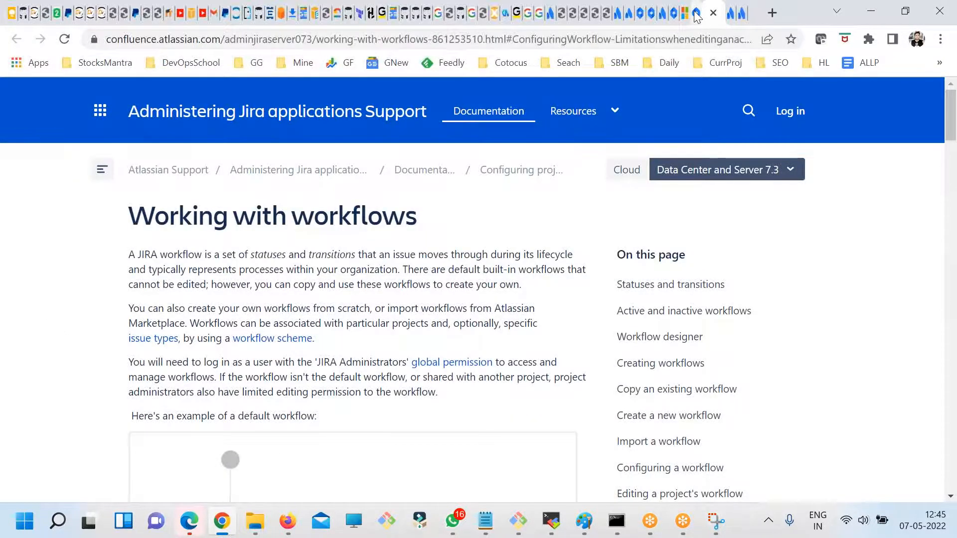
click(696, 14)
click(920, 96)
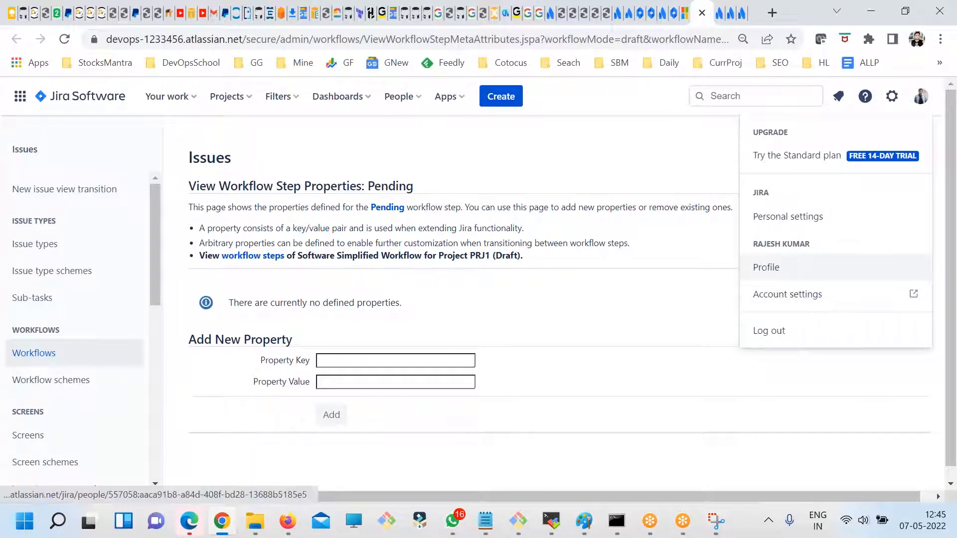
click(783, 294)
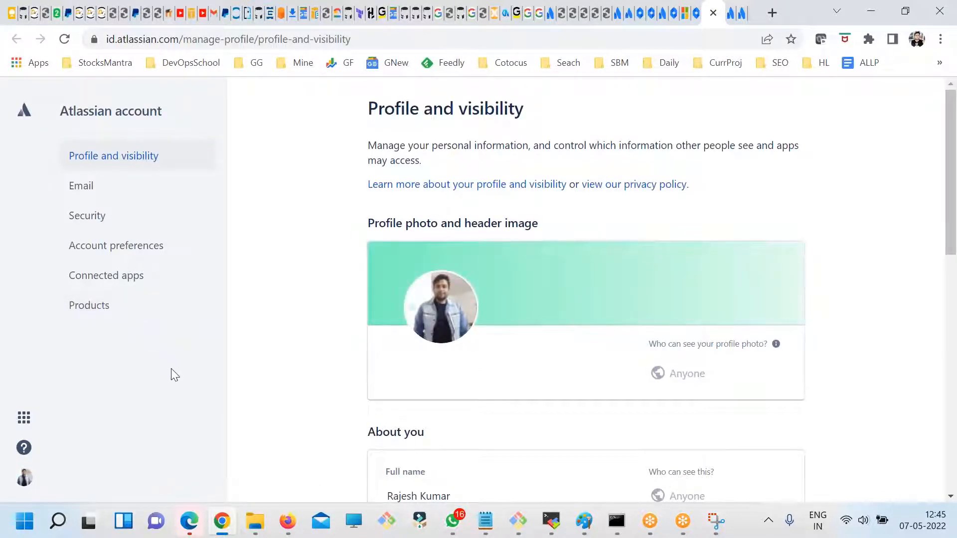
click(85, 217)
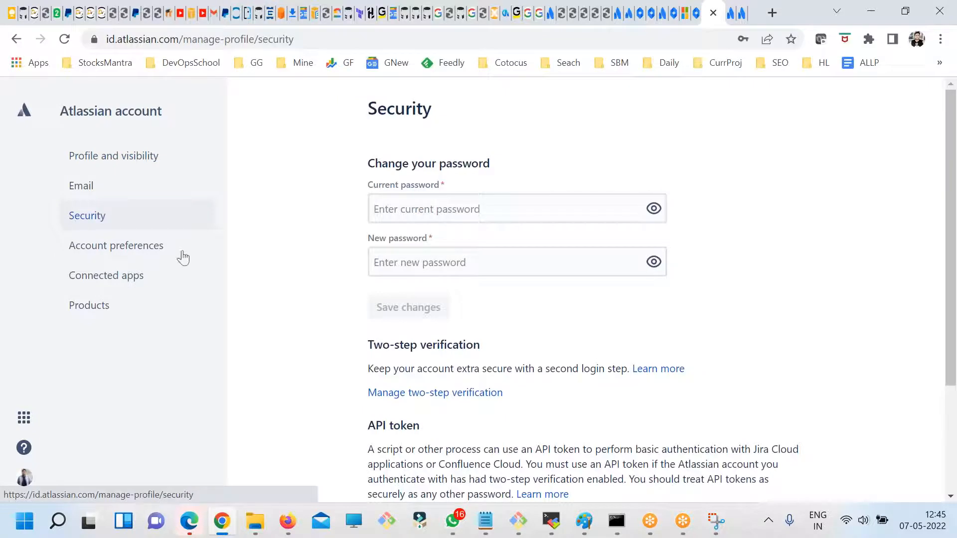
scroll(774, 370, down, 3)
drag(420, 278, 373, 272)
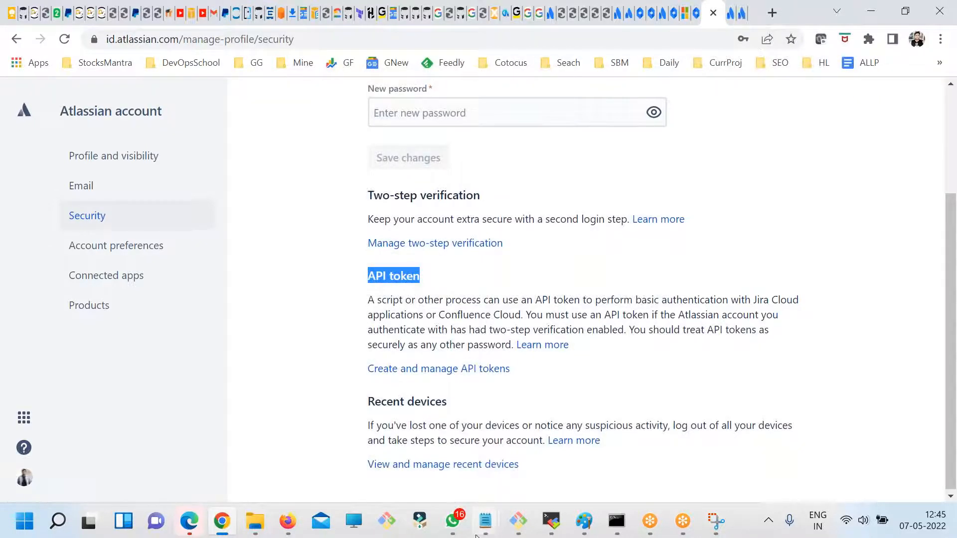
- Switch to the fdsfsdf.txt notes in Notepad and review question 3 on the API and question 4 on creating a workflow
click(486, 521)
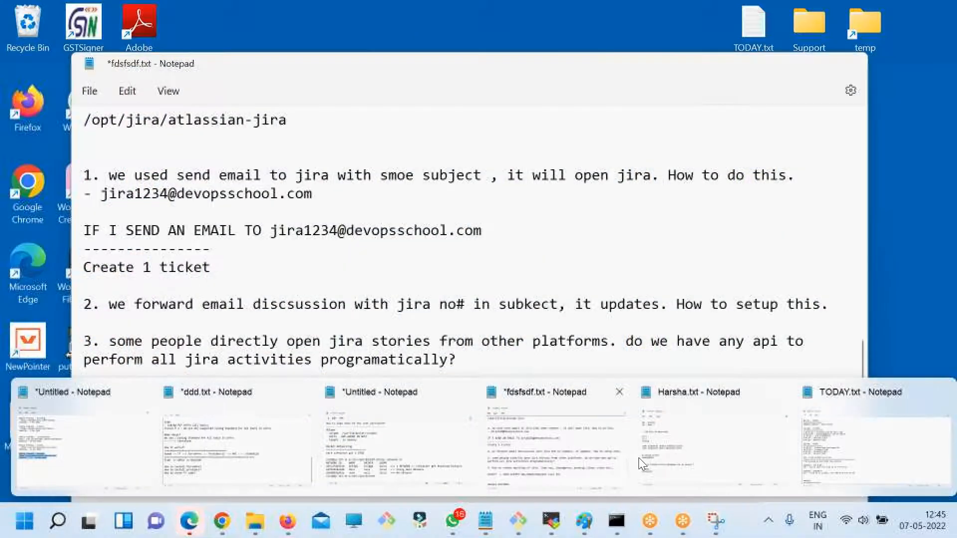
click(638, 457)
scroll(369, 416, down, 2)
drag(83, 230, 787, 288)
click(297, 302)
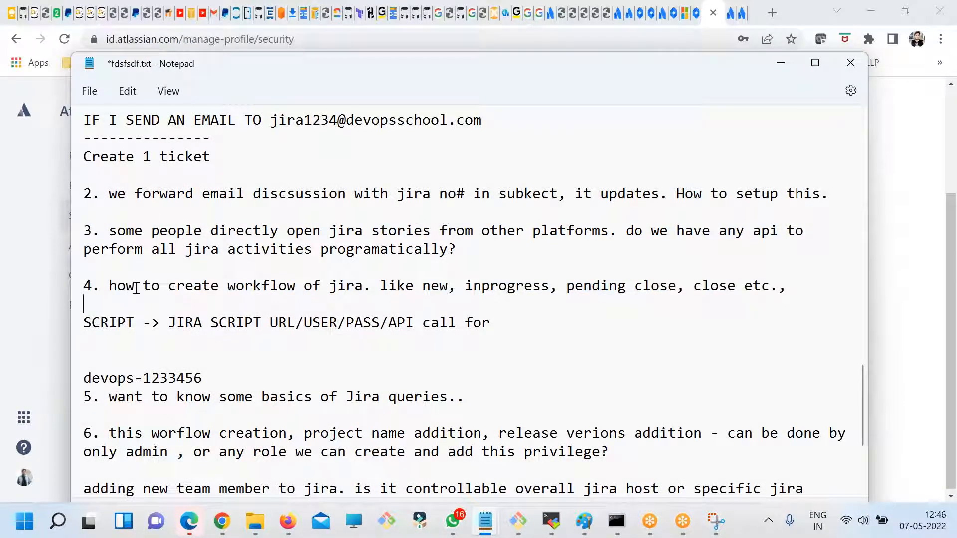
double_click(339, 286)
double_click(431, 286)
double_click(553, 286)
click(566, 287)
drag(753, 301, 446, 286)
- Highlight "Jira queries" in question 5 of the notes, and return to the Atlassian account page in Chrome
scroll(212, 343, down, 2)
drag(447, 286, 363, 285)
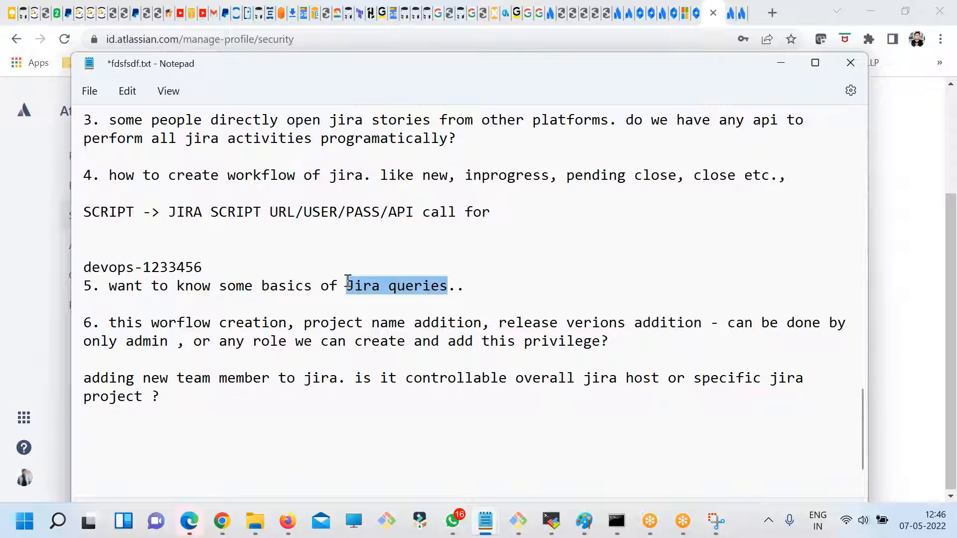
drag(473, 286, 346, 286)
click(224, 522)
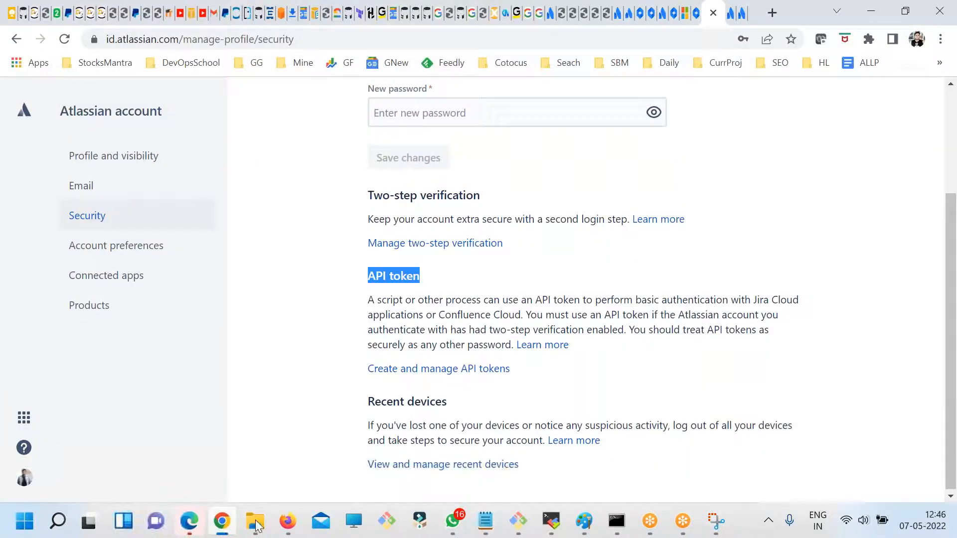
key(alt+Tab)
click(471, 286)
drag(471, 287, 339, 286)
click(428, 305)
key(alt+Tab)
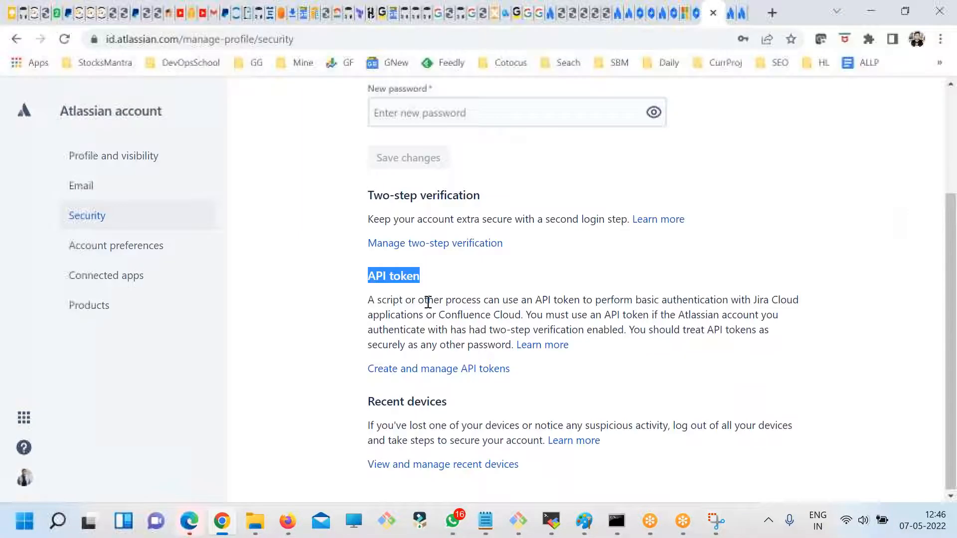
- Open a new blank Paint canvas through mspaint and choose the pencil with dark red as the colour
click(582, 522)
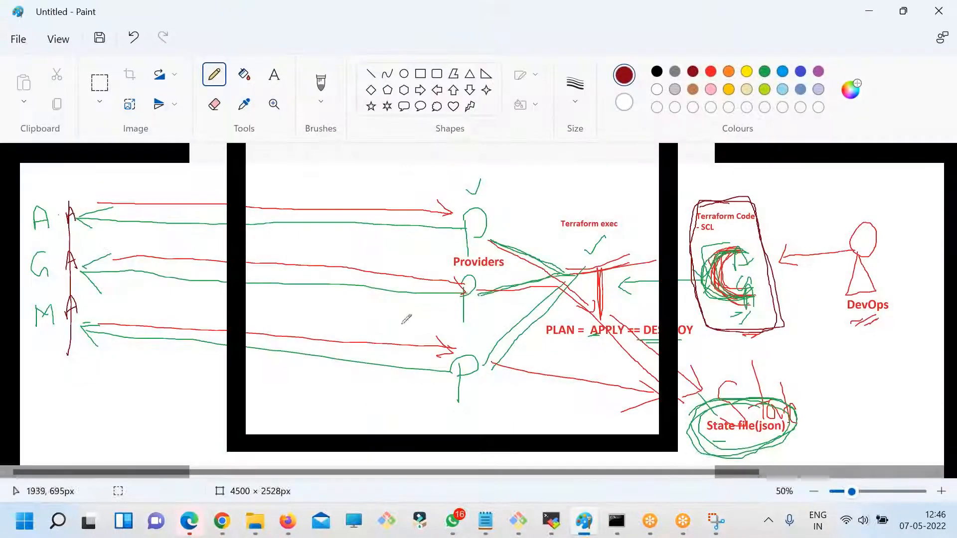
key(super+r)
text(ms)
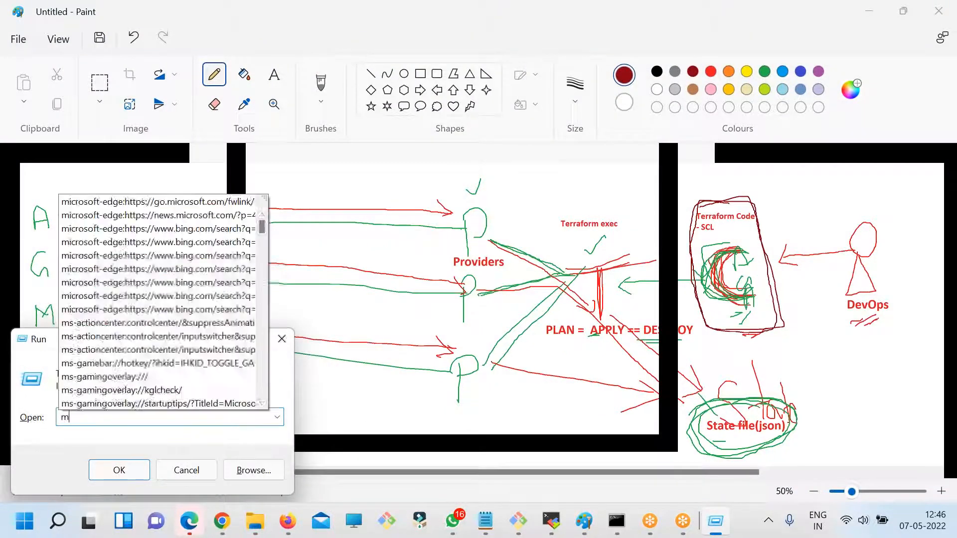
text(paint)
key(Return)
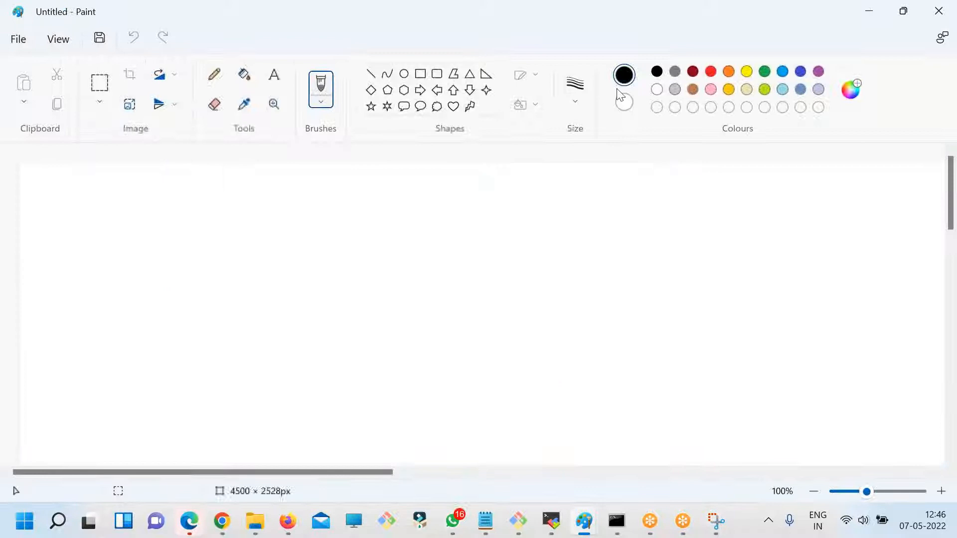
click(215, 75)
click(693, 73)
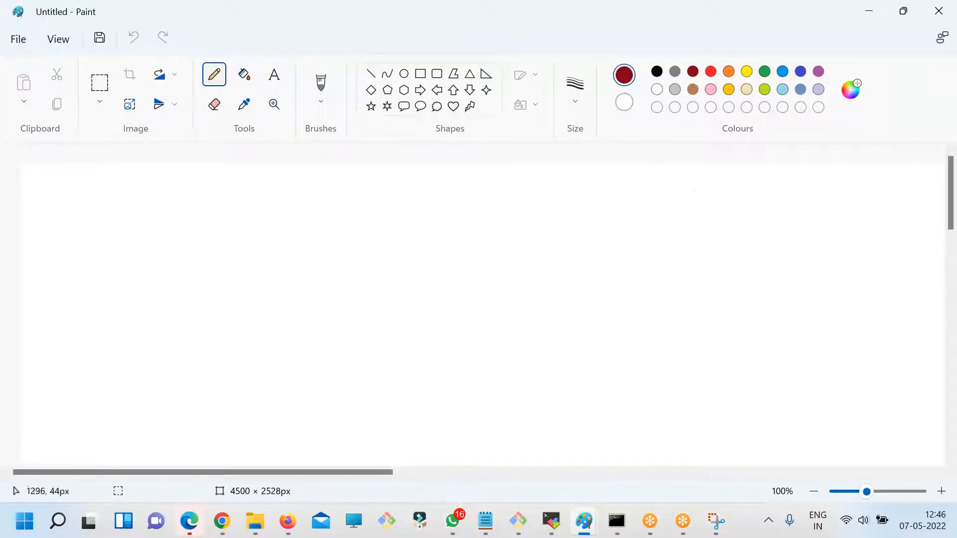
- Sketch a large circle with handwritten letters inside and a line linking it to a handwritten "WB" label
mouse_move(582, 247)
mouse_down()
mouse_move(615, 352)
mouse_move(623, 238)
mouse_up()
mouse_move(587, 281)
mouse_down()
mouse_move(592, 307)
mouse_move(638, 272)
mouse_move(587, 313)
mouse_up()
drag(477, 310, 262, 319)
drag(187, 300, 246, 309)
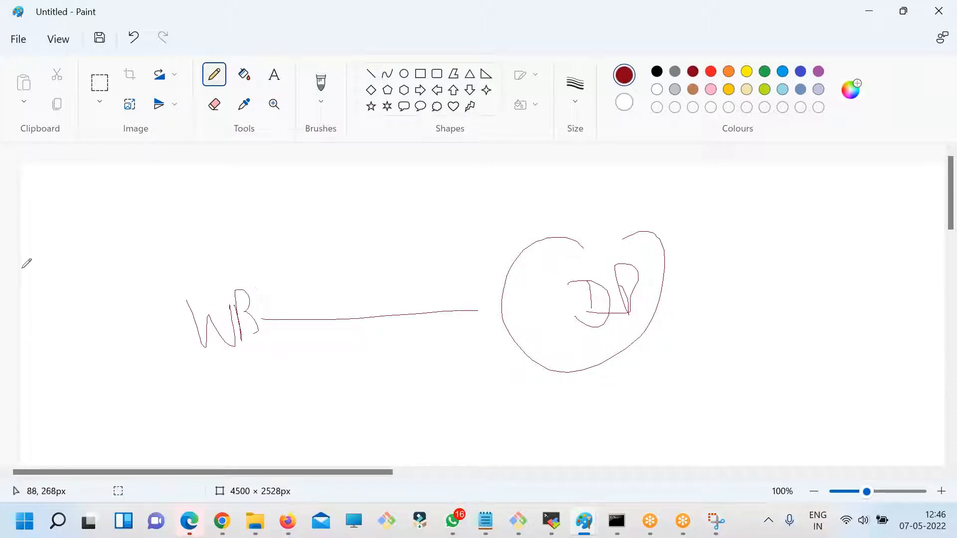
- Sketch a stick figure with arrows leading through "WB" into the circle, and a second figure on the circle's other side
mouse_move(63, 240)
mouse_down()
mouse_move(211, 307)
mouse_move(537, 312)
mouse_up()
drag(482, 290, 536, 313)
drag(536, 313, 468, 317)
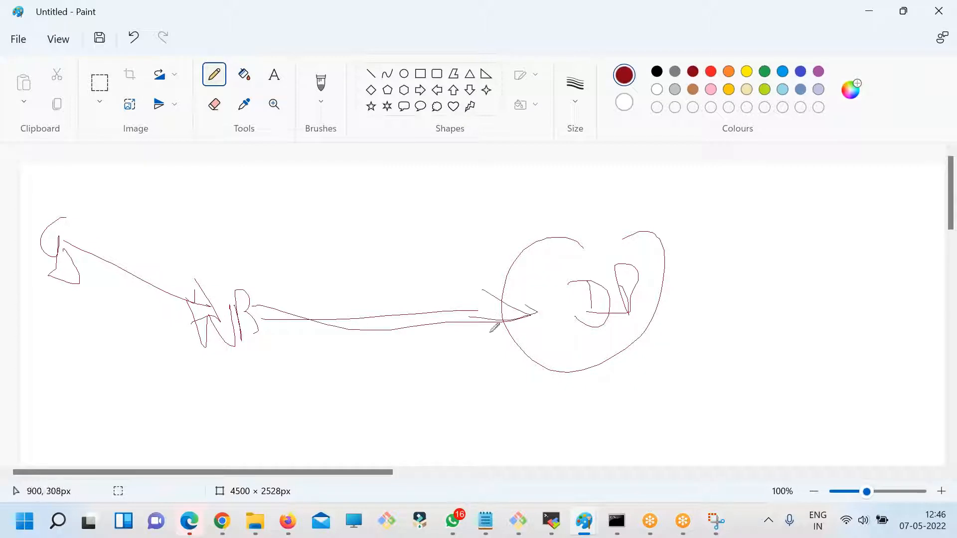
drag(849, 174, 864, 166)
mouse_move(846, 205)
mouse_down()
mouse_move(531, 290)
mouse_move(778, 322)
mouse_up()
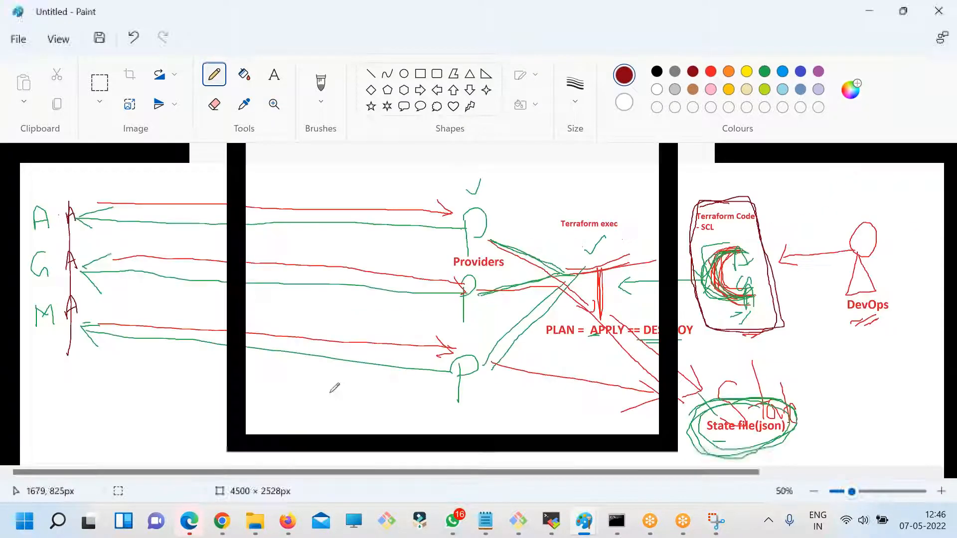
- Switch back to Chrome and return to Jira's workflow step properties page for the Pending status
click(222, 521)
click(444, 299)
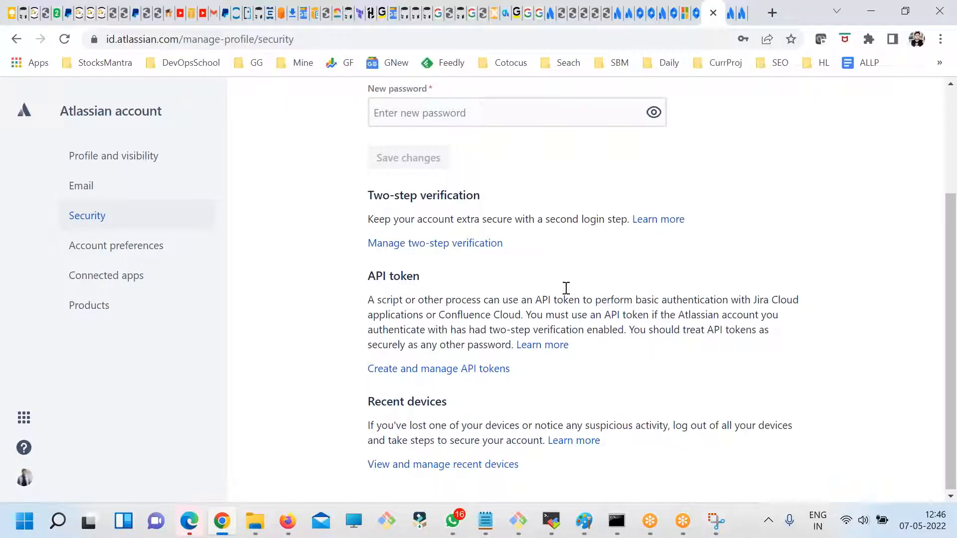
click(729, 12)
click(700, 14)
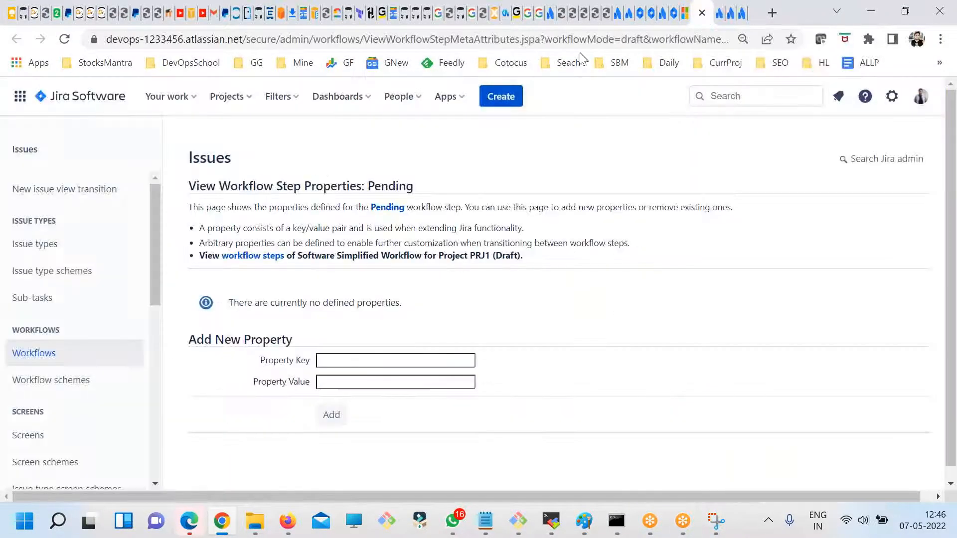
- Open the Your Work page and view the issues of project PRJ1
click(184, 99)
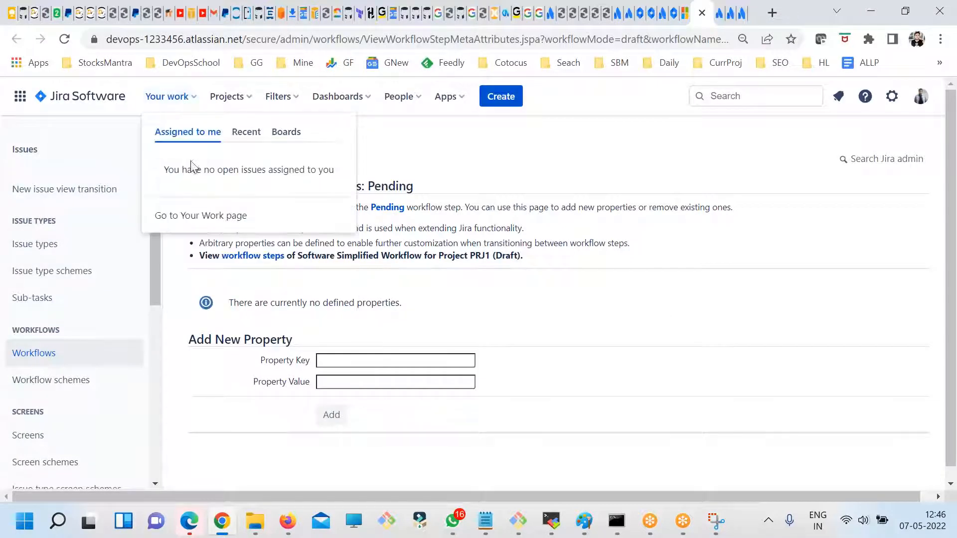
click(87, 96)
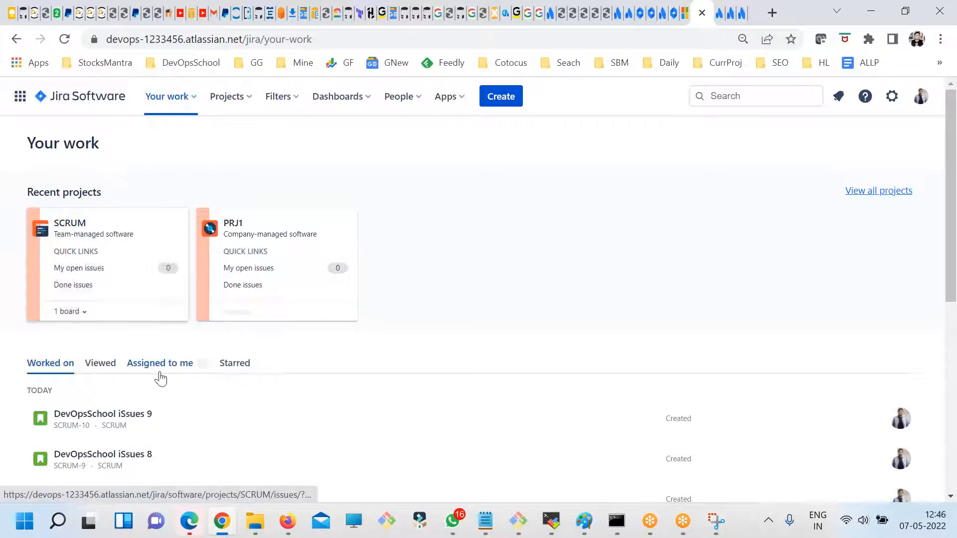
click(229, 98)
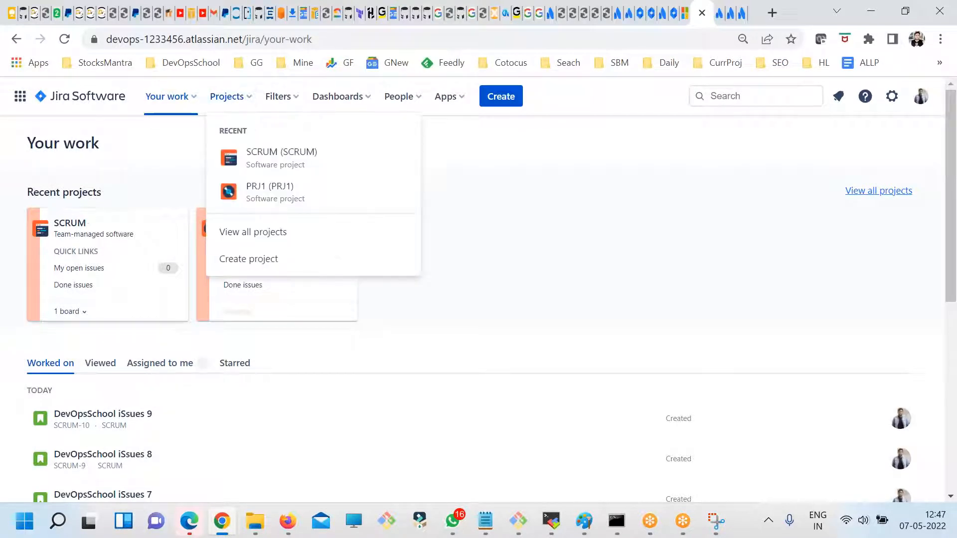
click(192, 188)
click(246, 228)
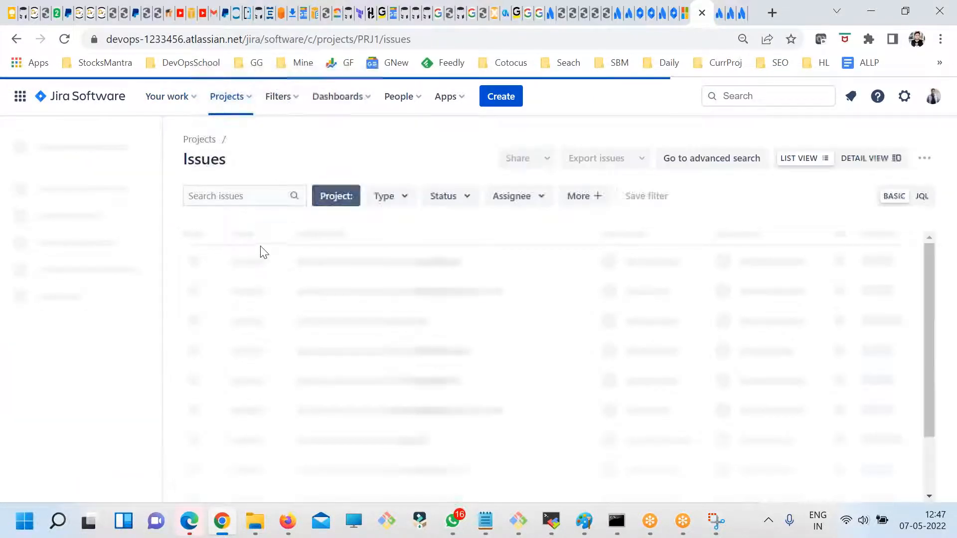
- Open the advanced issue search and filter it to project PRJ1 and issue type Bug
click(286, 96)
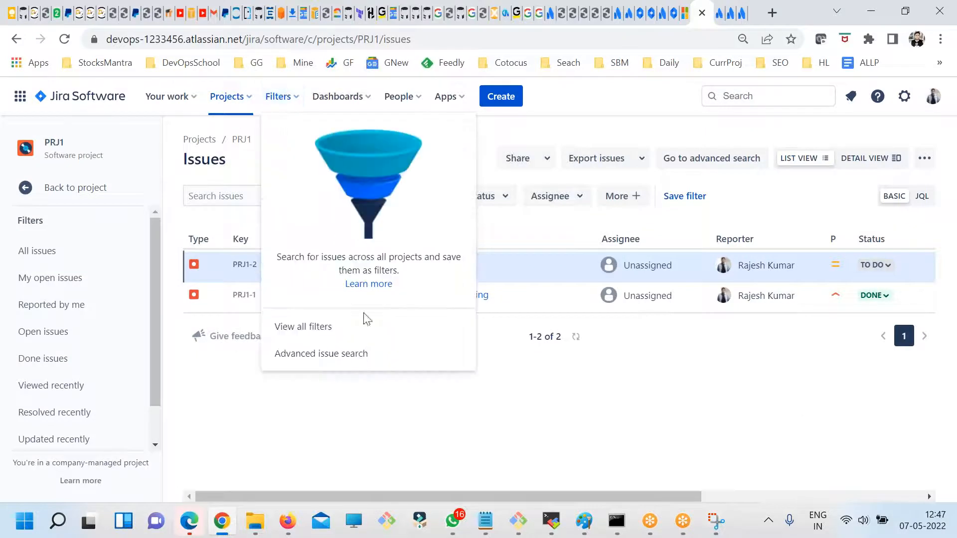
click(309, 356)
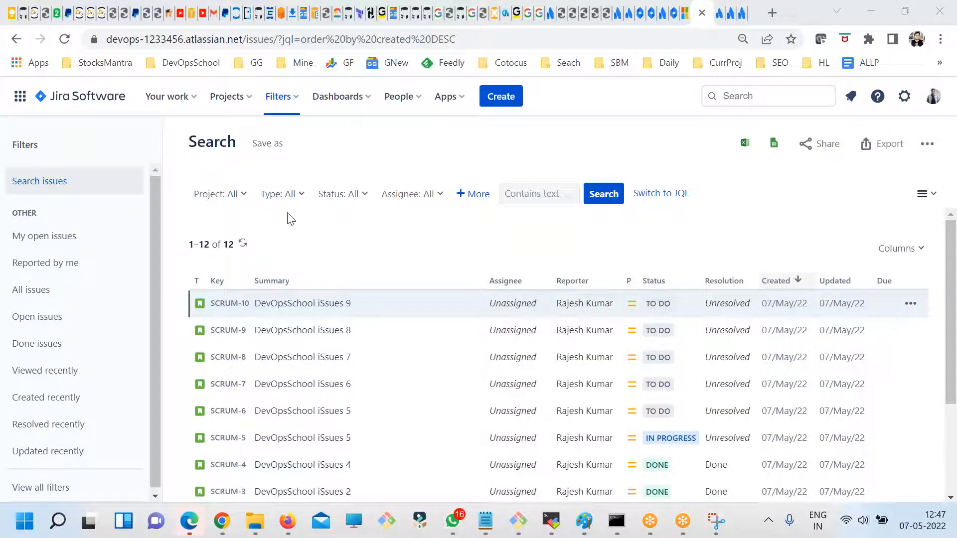
click(243, 200)
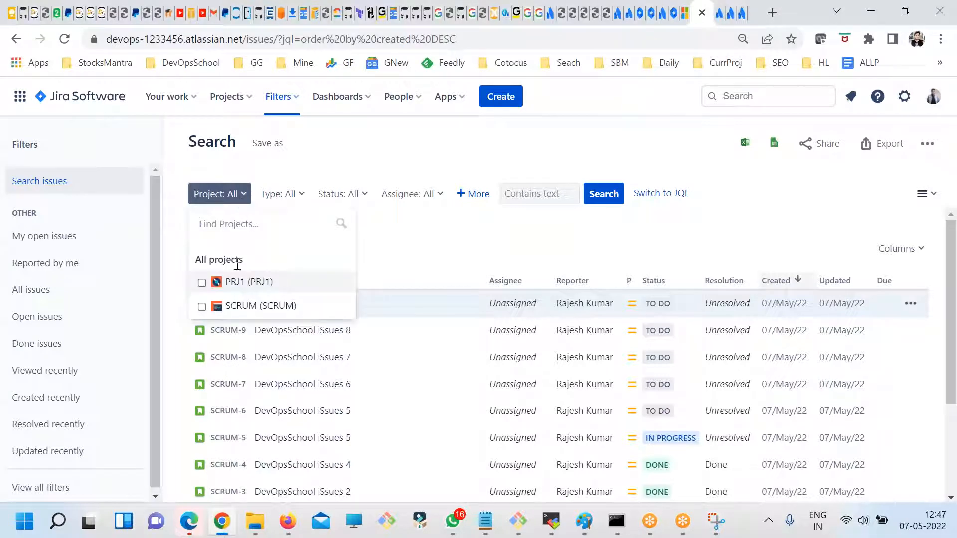
click(252, 198)
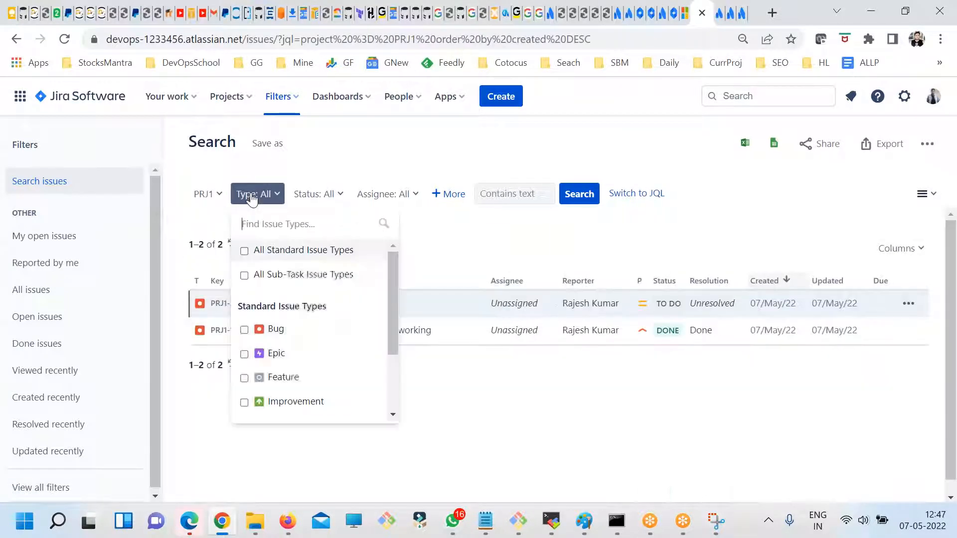
click(274, 329)
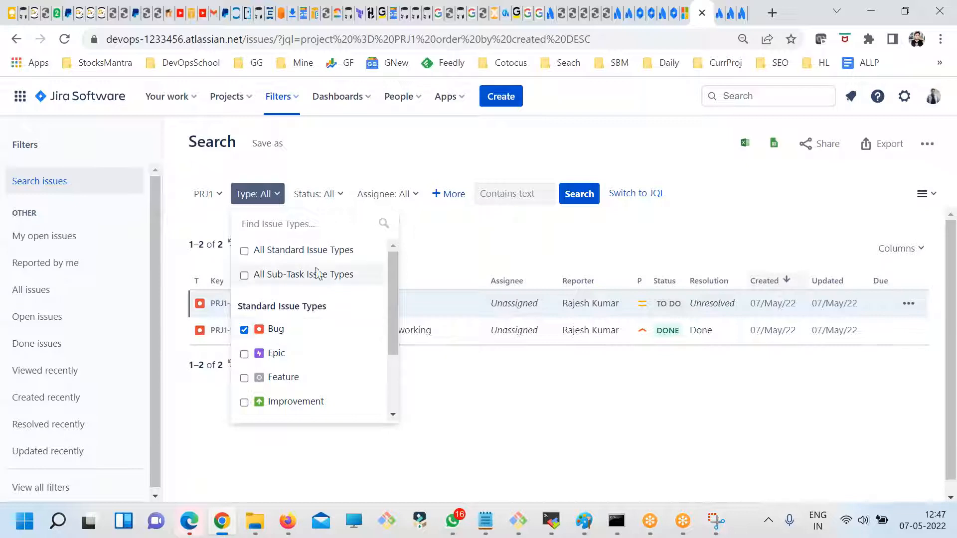
- Filter the issue search further by status To Do and assignee Current User
click(311, 199)
click(309, 375)
click(360, 193)
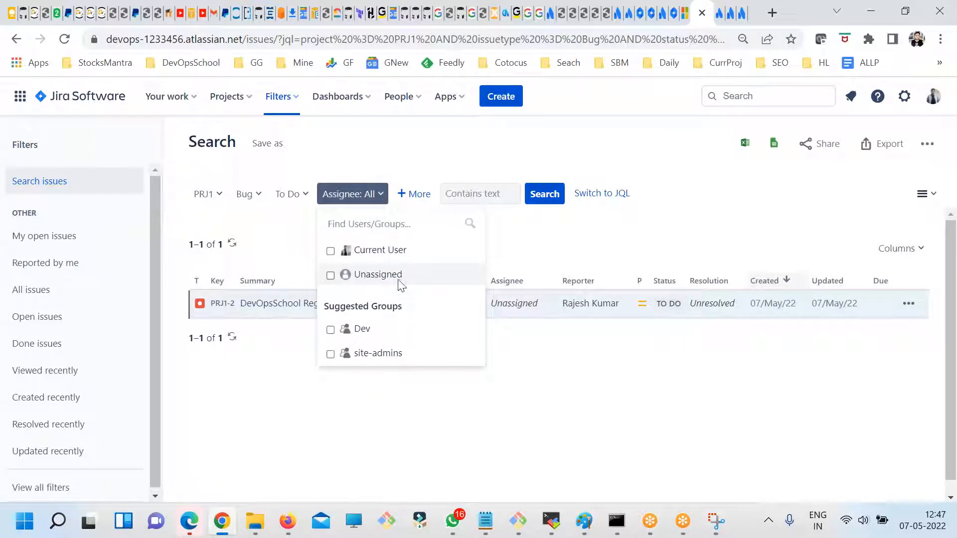
click(377, 251)
click(548, 241)
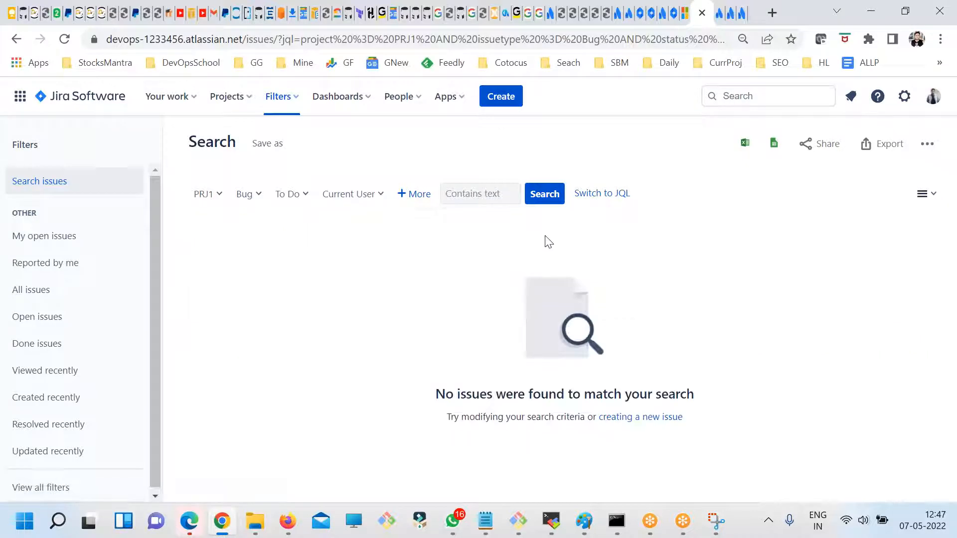
- Add All Standard Issue Types and All Sub-Task Issue Types to the search's issue type filter
click(357, 202)
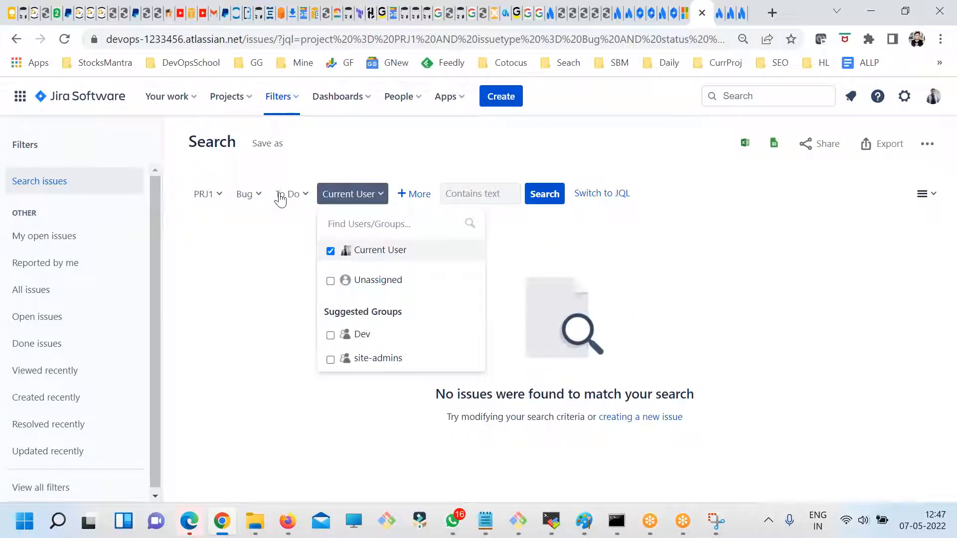
click(256, 199)
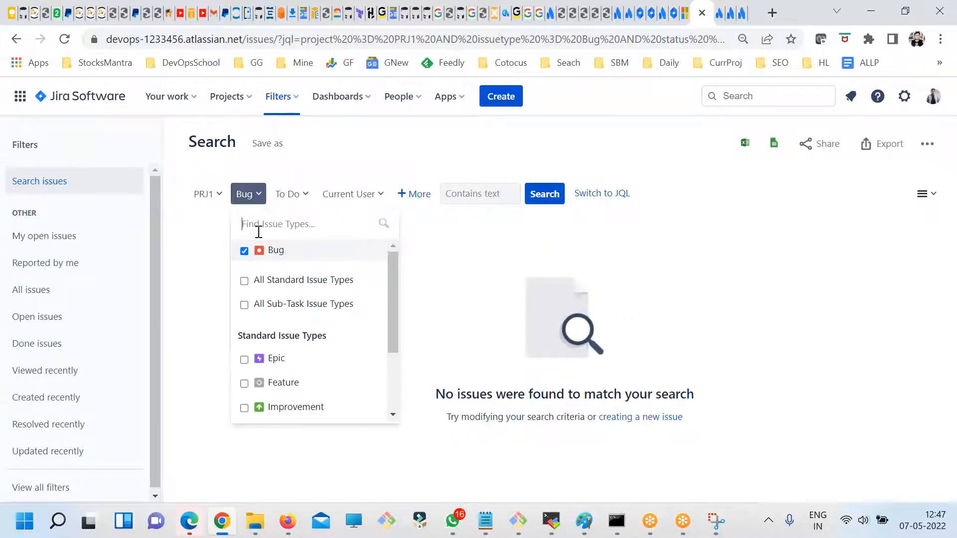
click(244, 280)
click(244, 304)
click(591, 233)
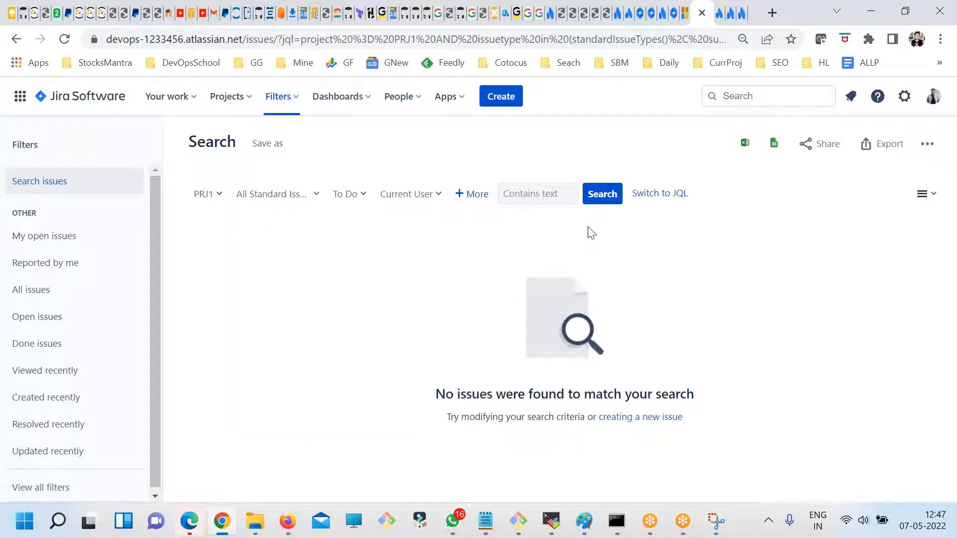
- Clear the issue type selections and the Current User assignee from the filters, and rerun the search
click(281, 197)
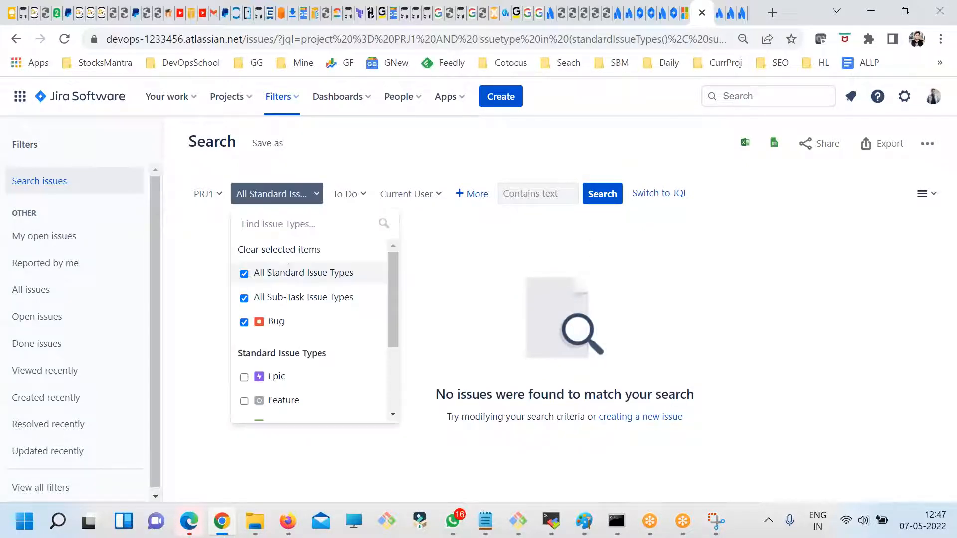
click(244, 273)
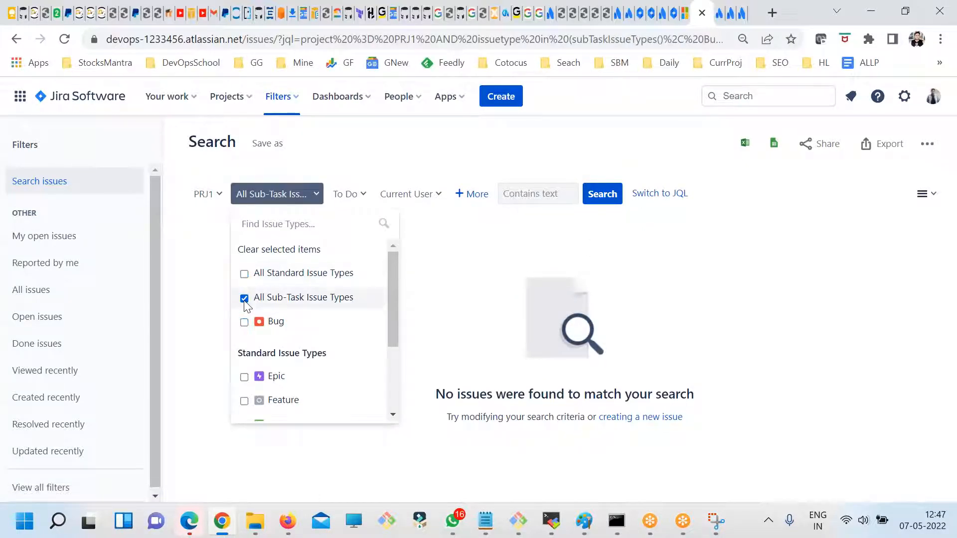
click(244, 298)
click(442, 305)
click(573, 194)
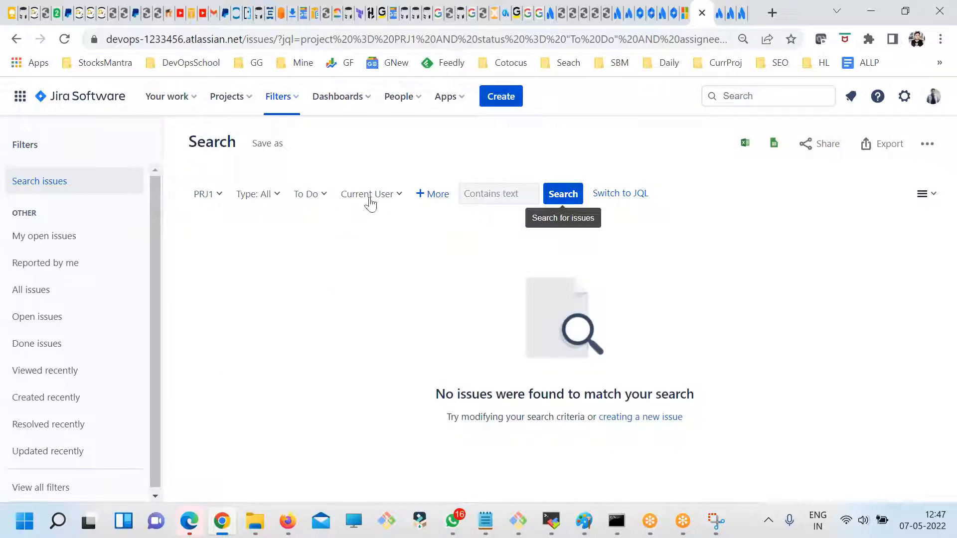
click(362, 195)
click(349, 251)
click(562, 195)
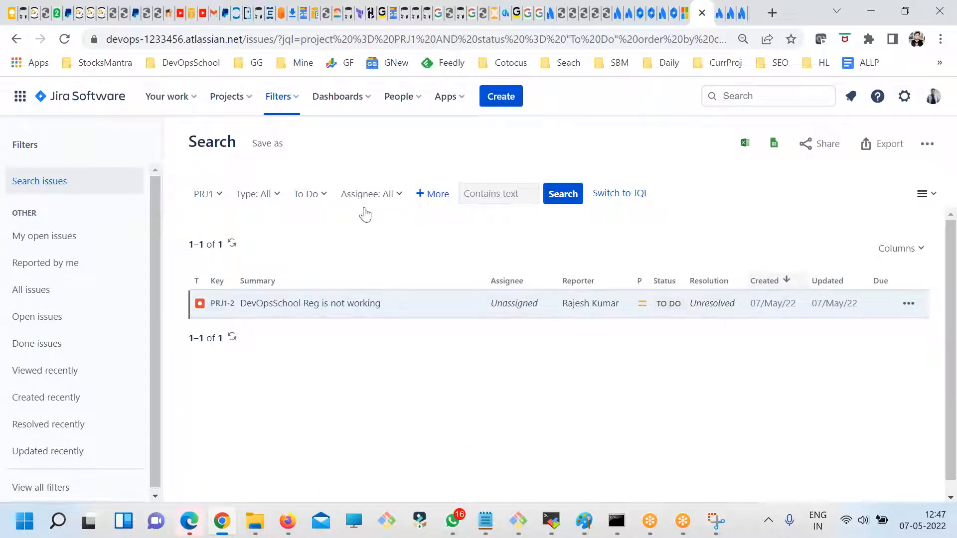
- Switch the search to JQL, compare it with the basic view, and highlight the whole generated query
drag(650, 200, 598, 198)
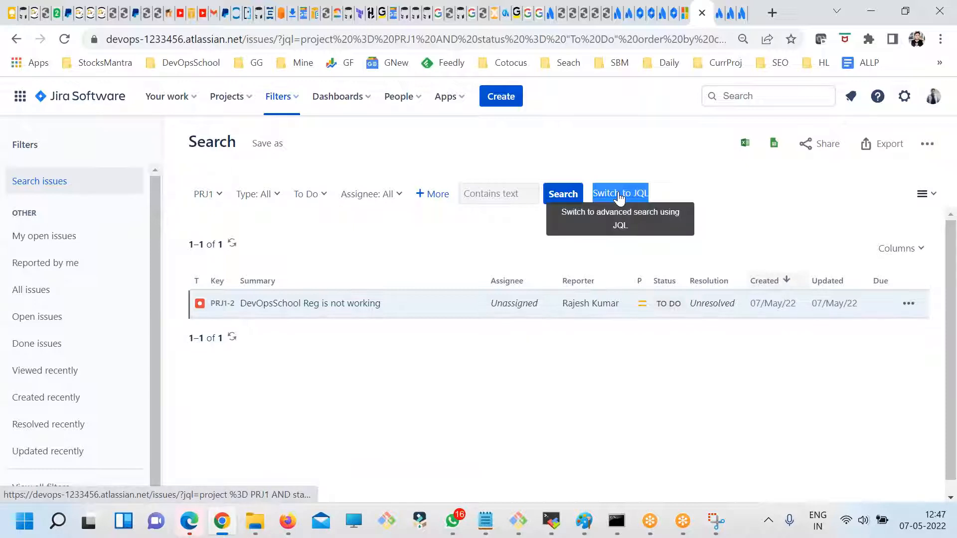
drag(665, 200, 594, 193)
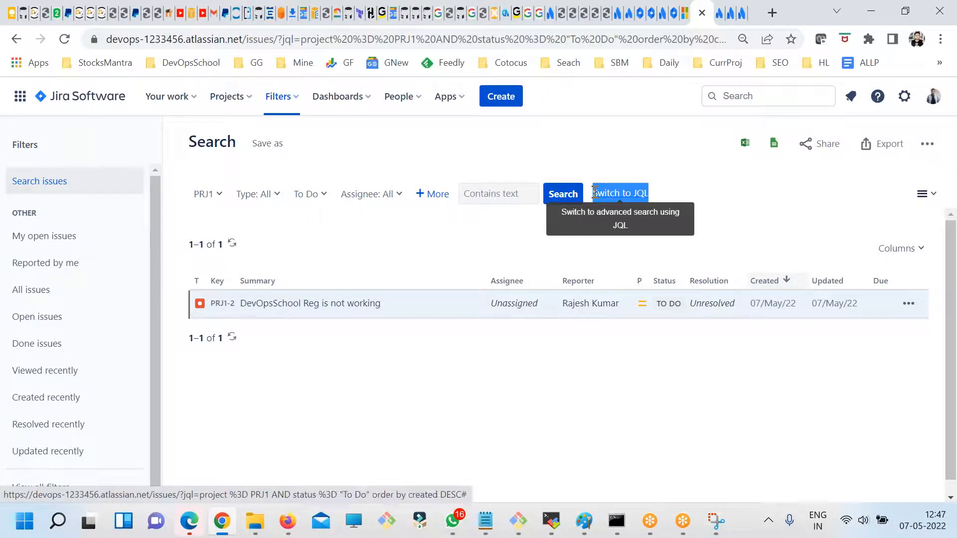
click(662, 210)
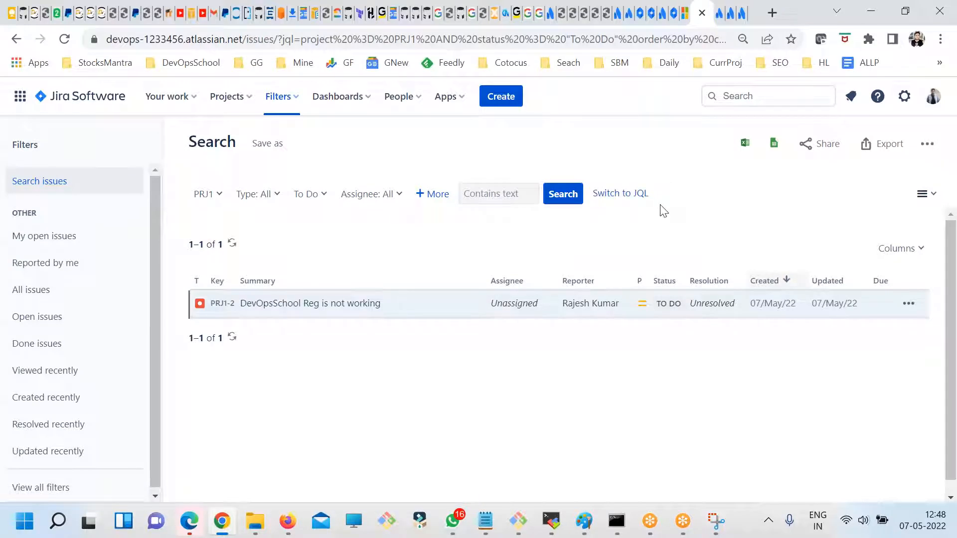
click(620, 193)
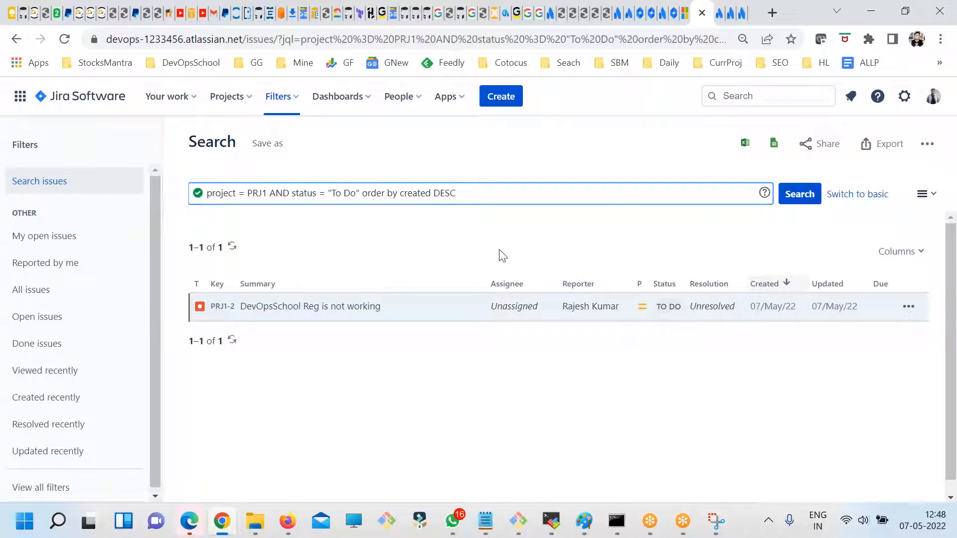
drag(473, 192, 196, 193)
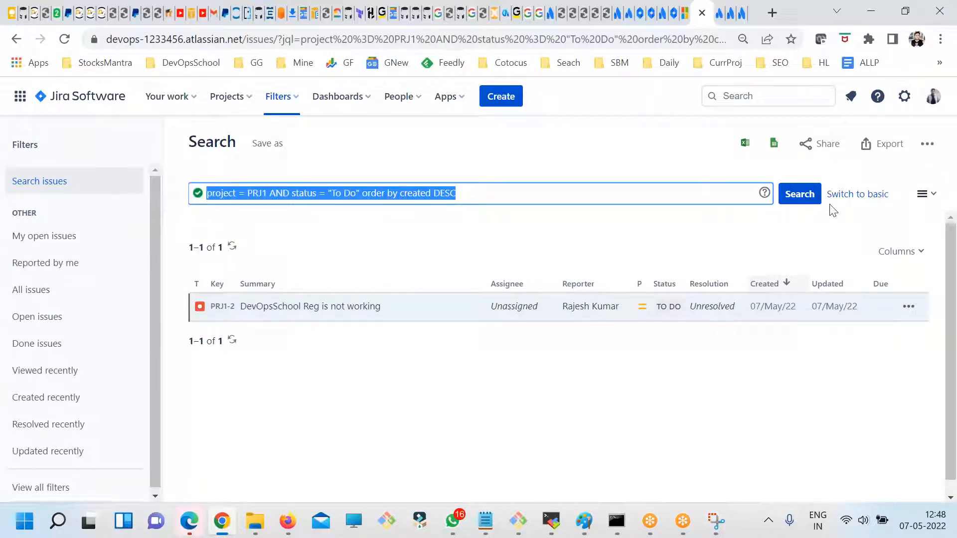
click(856, 194)
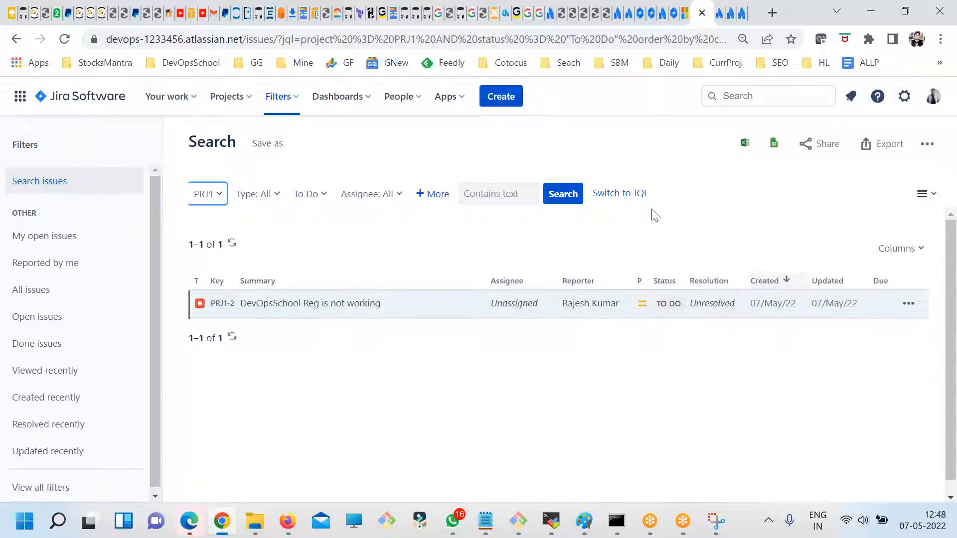
click(619, 193)
triple_click(261, 194)
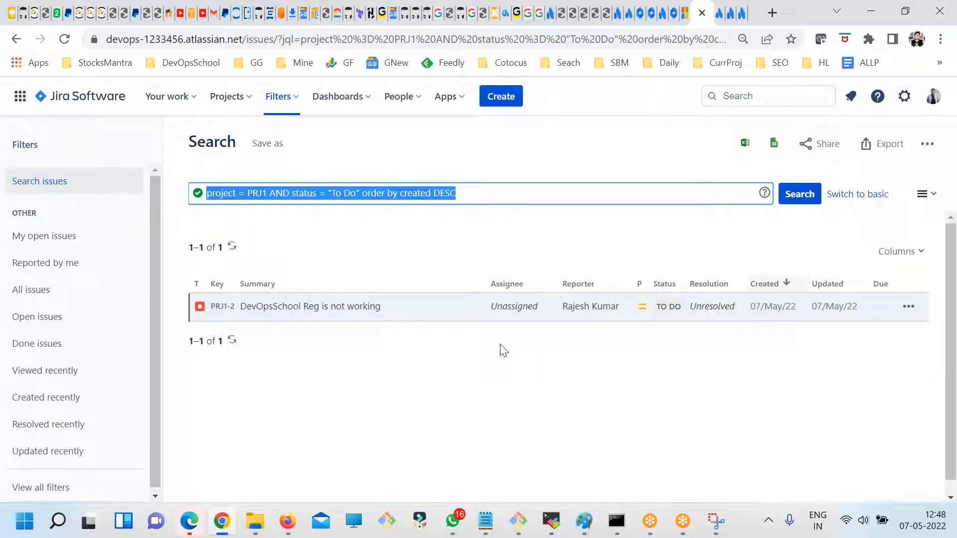
- Search Google for "jira JQl" in a new tab and open Atlassian's article on advanced search with Jira Query Language
click(556, 23)
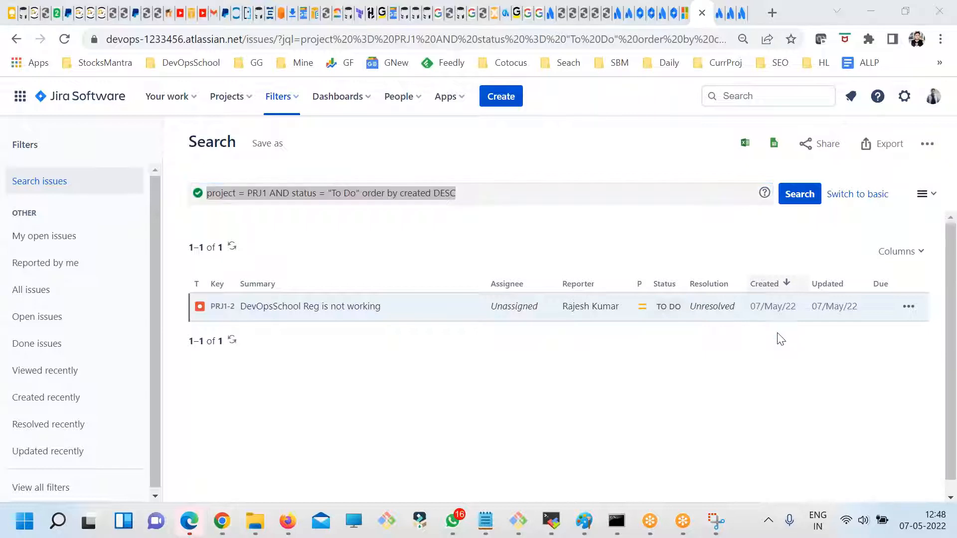
click(772, 13)
text(j)
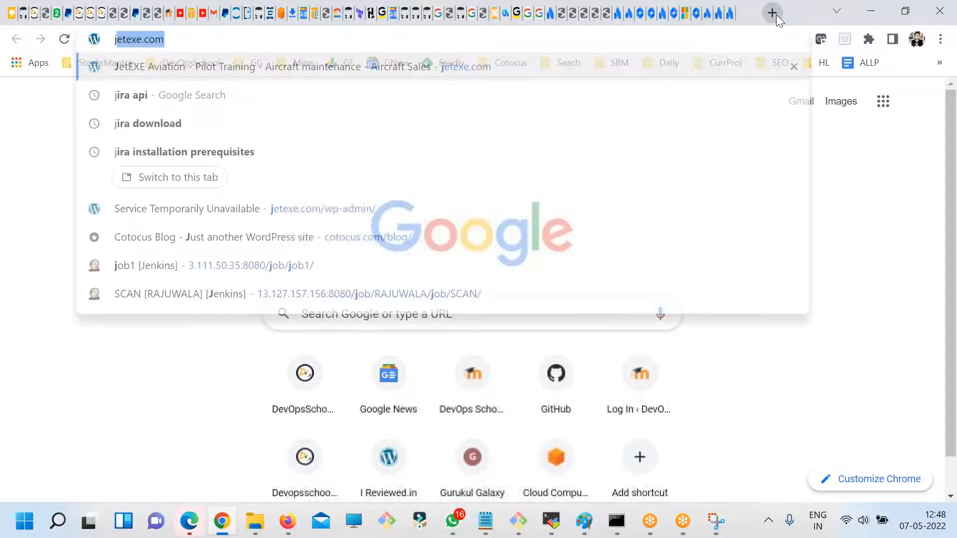
text(ira JQ)
key(BackSpace)
text(Ql)
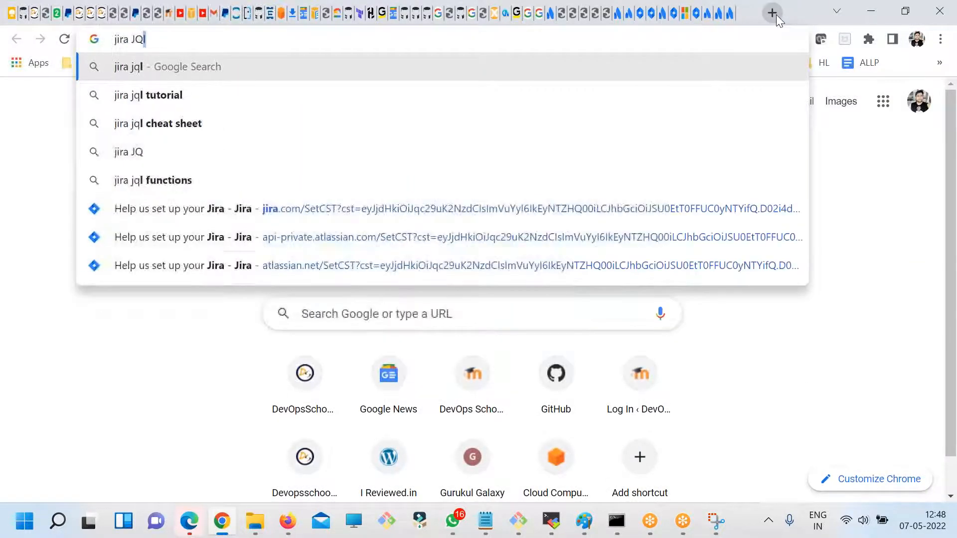
key(Return)
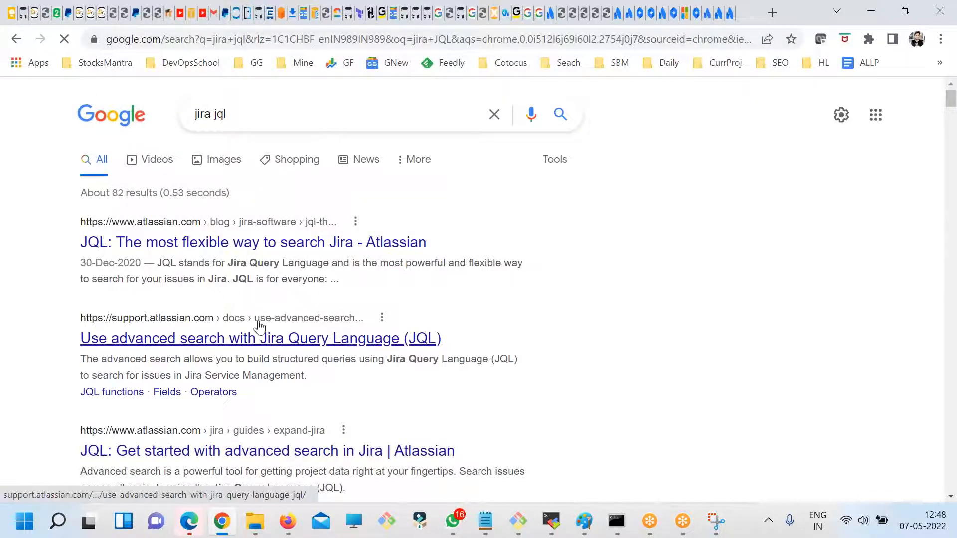
click(366, 341)
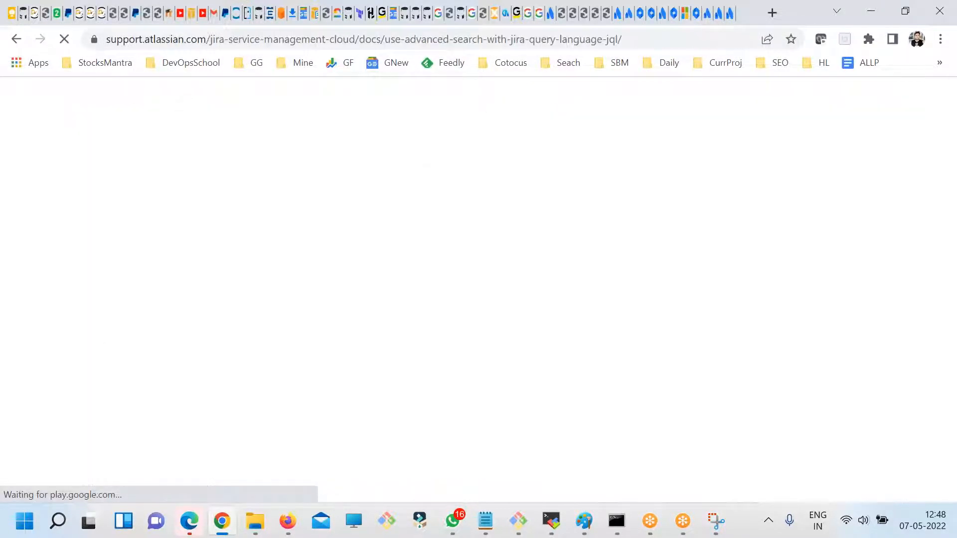
- Examine the example queries in the article's Constructing JQL queries section
scroll(328, 289, down, 5)
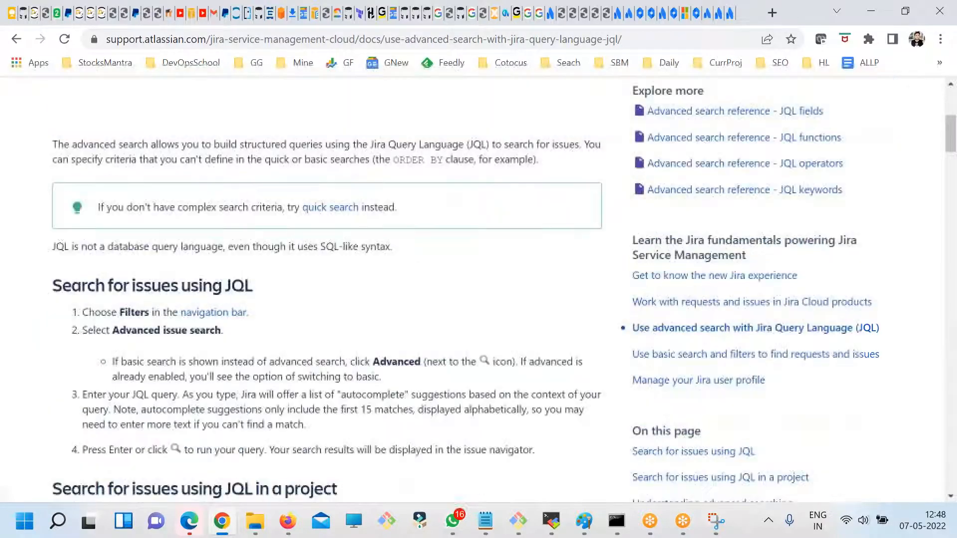
scroll(314, 327, down, 15)
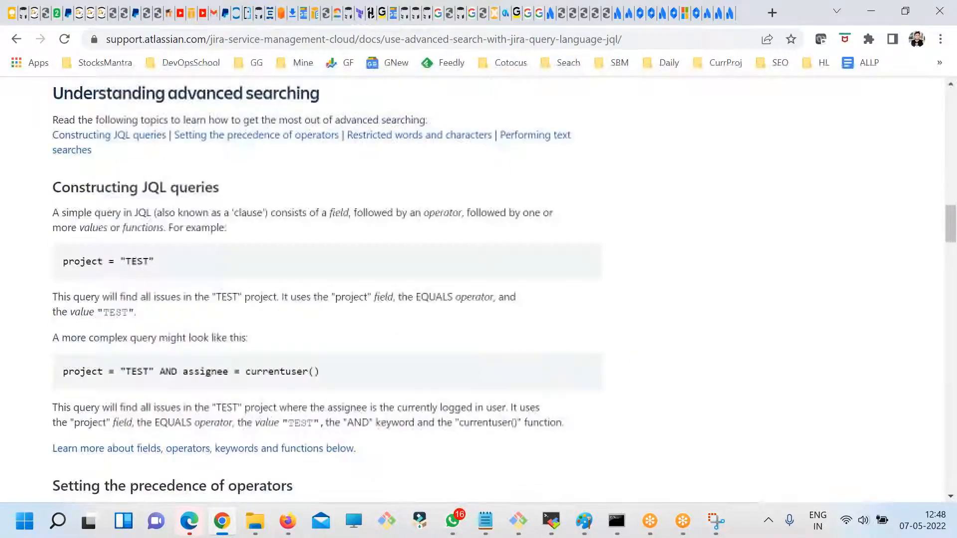
drag(63, 371, 273, 370)
drag(212, 297, 63, 260)
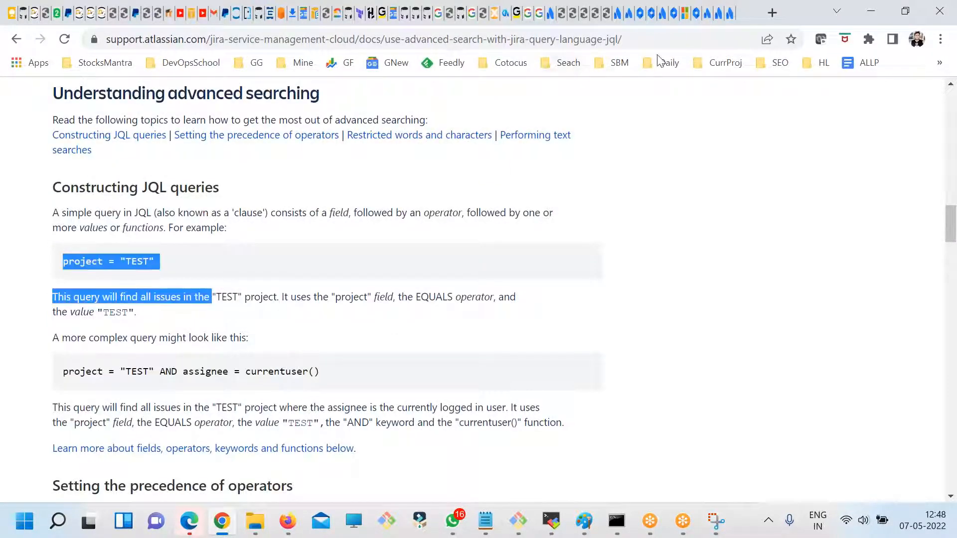
- Return to the Jira issue search and highlight its full JQL query
click(720, 13)
click(701, 14)
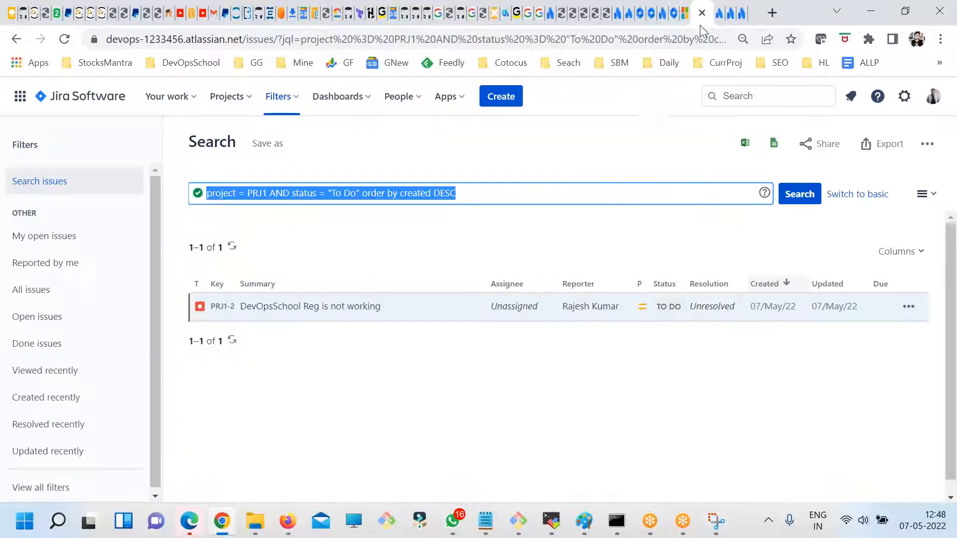
triple_click(493, 193)
triple_click(497, 193)
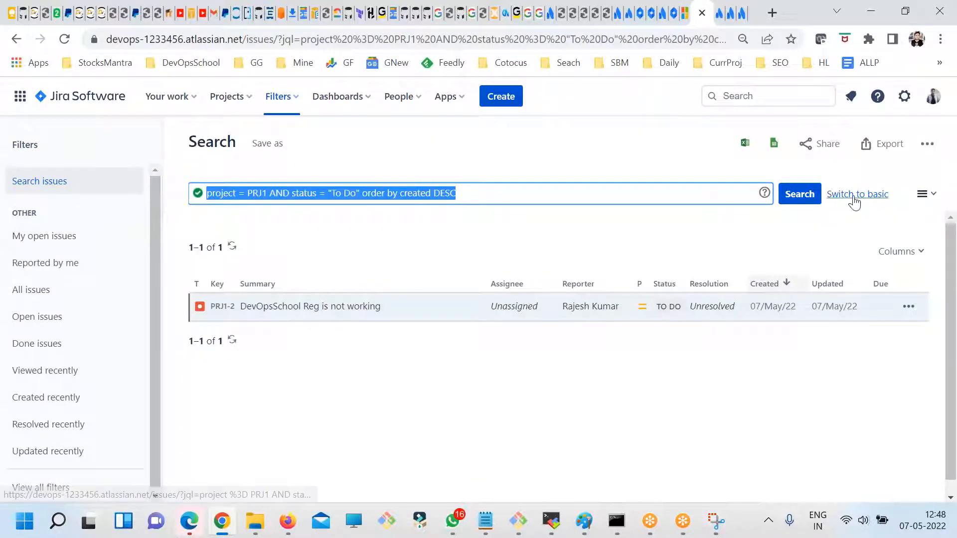
- Run the JQL search for PRJ1 issues with status "To Do" and highlight the whole query
click(815, 195)
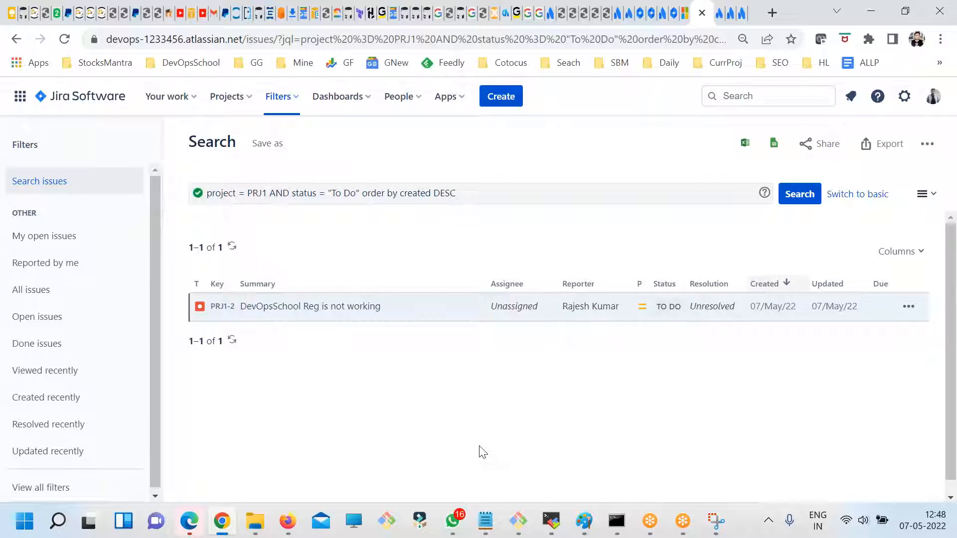
click(495, 193)
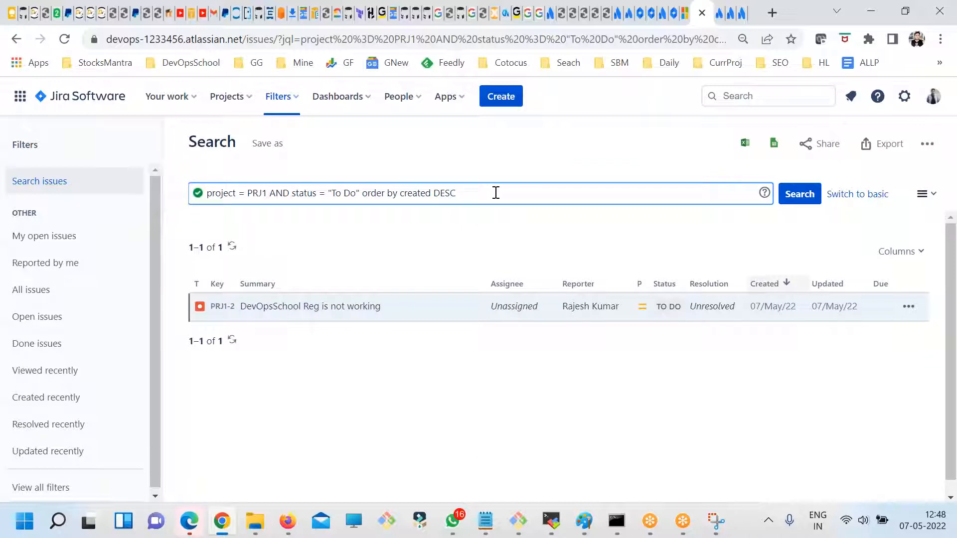
key(ctrl+a)
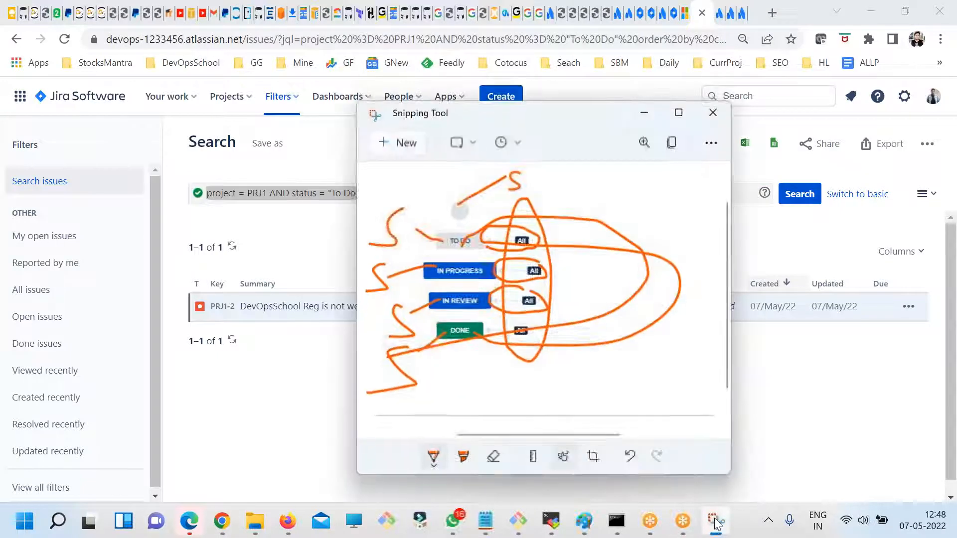
- Switch to Paint and extend the freehand diagram with branches and labels radiating from the central circle above, below and to the lower right
mouse_move(584, 522)
click(694, 460)
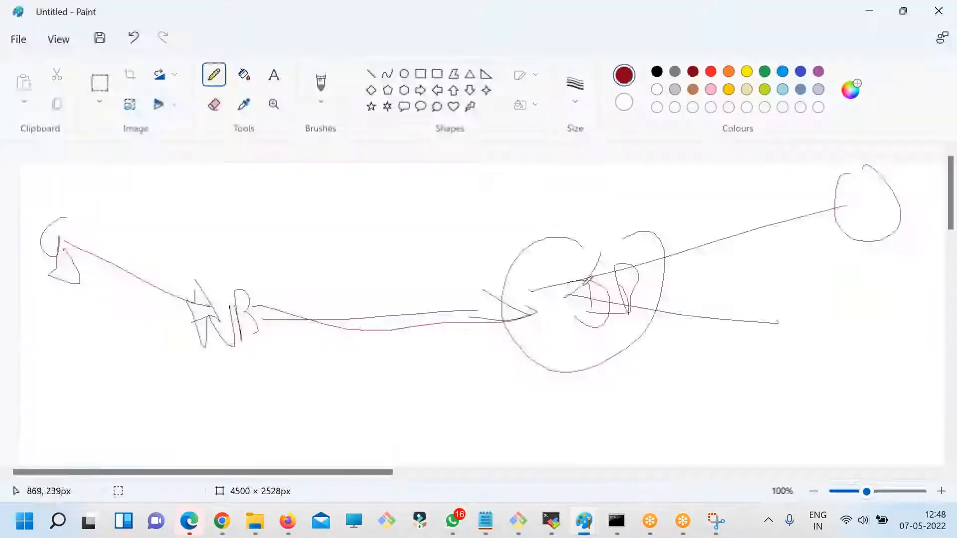
mouse_move(548, 360)
mouse_down()
mouse_move(572, 249)
mouse_move(494, 192)
mouse_up()
mouse_move(481, 177)
mouse_down()
mouse_move(484, 191)
mouse_move(535, 181)
mouse_up()
drag(565, 308, 680, 368)
drag(741, 341, 803, 354)
mouse_move(635, 335)
mouse_down()
mouse_move(846, 368)
mouse_move(905, 344)
mouse_up()
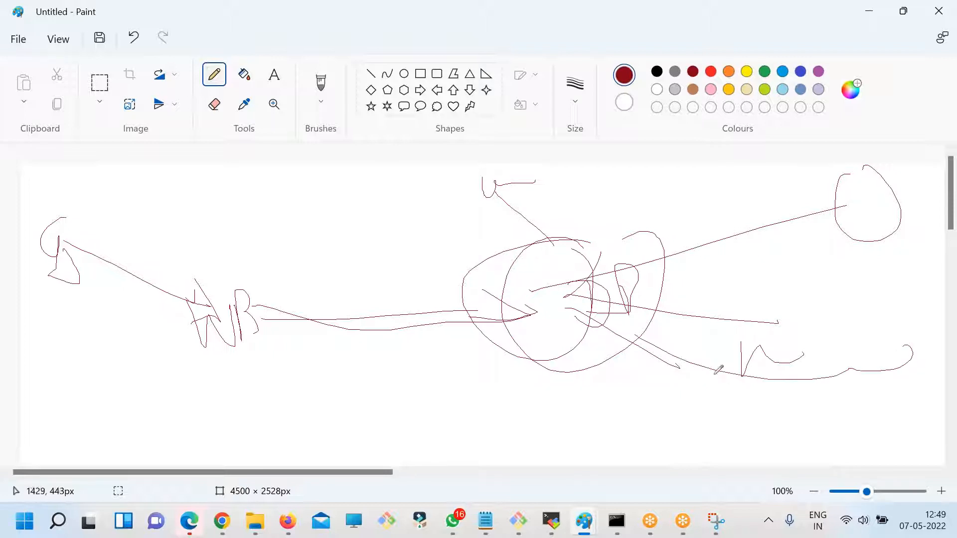
mouse_move(566, 278)
mouse_down()
mouse_move(360, 189)
mouse_move(374, 186)
mouse_move(387, 210)
mouse_up()
drag(564, 341, 557, 422)
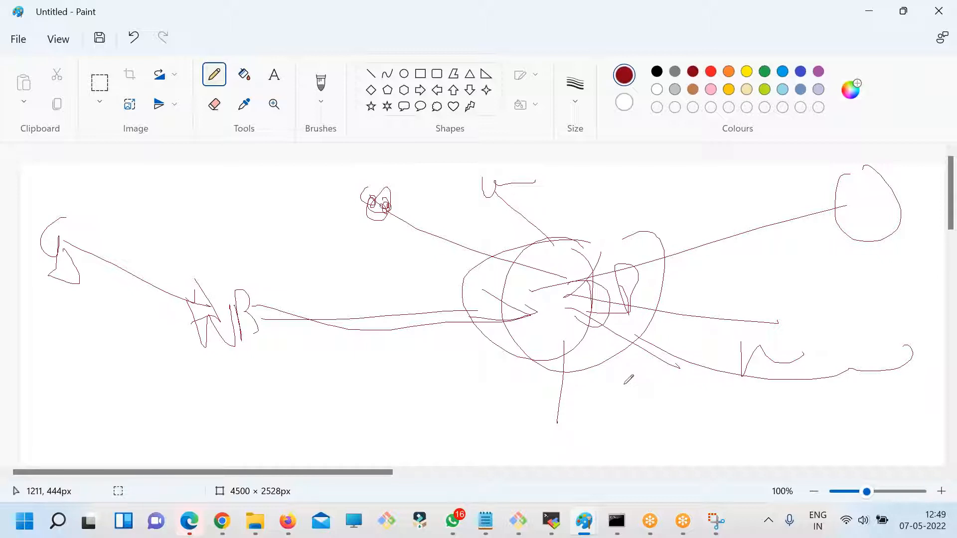
- Emphasise the central node of the Paint diagram with several overlapping freehand circles
key(alt+Tab)
- Clear the query highlight in the Jira issue search and switch back to the Paint diagram
key(alt+Tab)
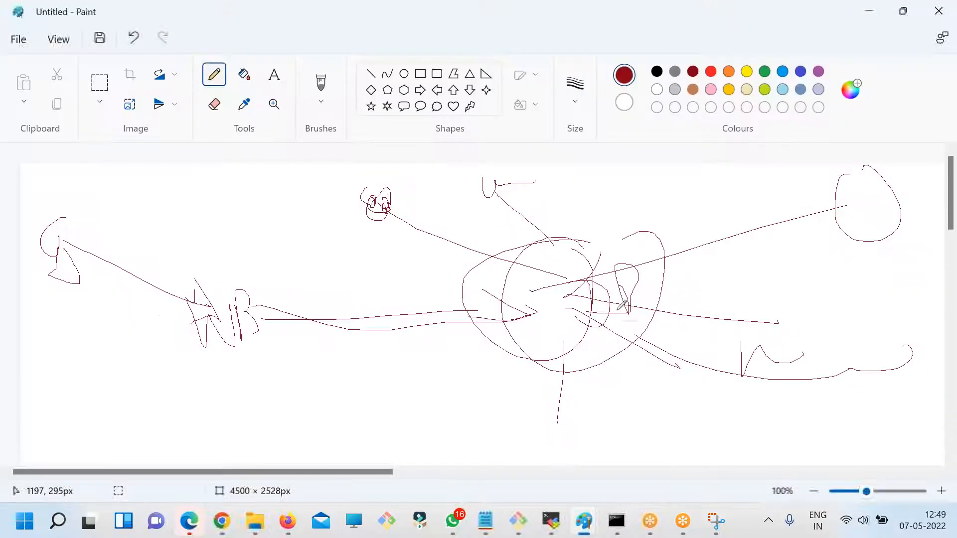
mouse_move(578, 231)
mouse_down()
mouse_move(555, 282)
mouse_move(668, 292)
mouse_move(627, 239)
mouse_move(474, 315)
mouse_up()
key(alt+Tab)
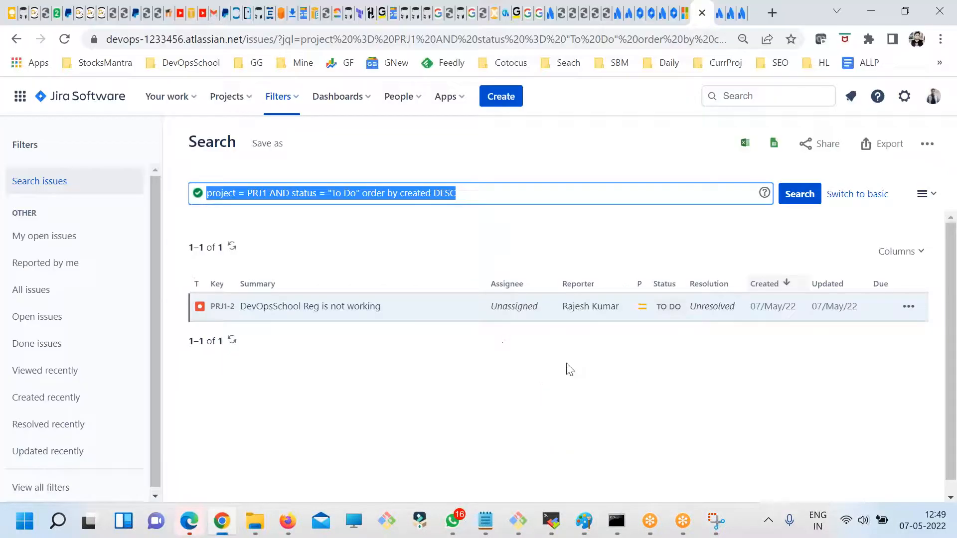
click(513, 178)
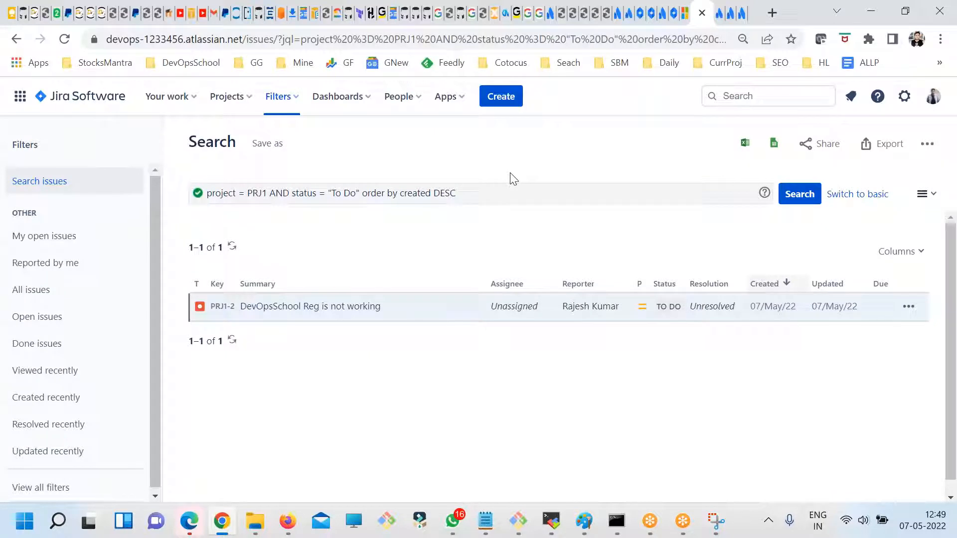
key(alt+Tab)
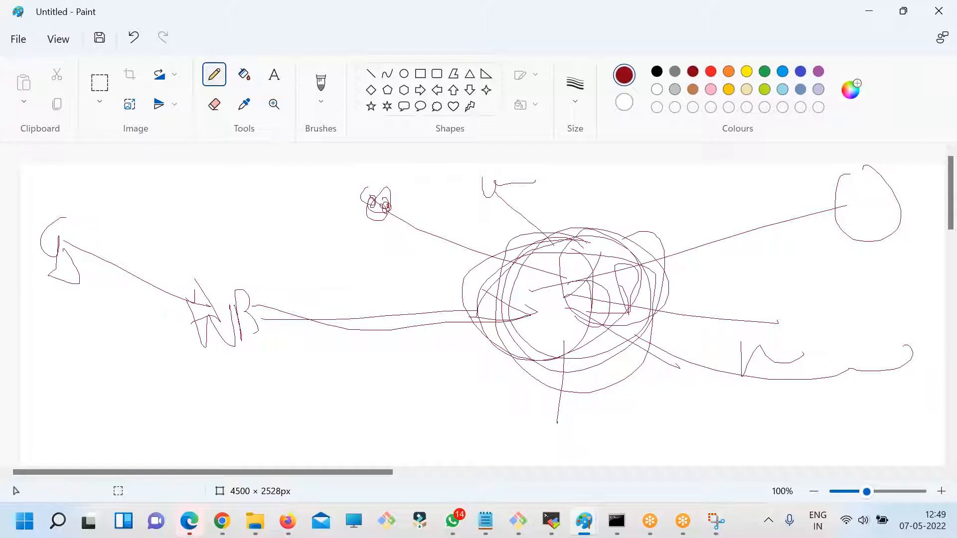
- Switch to the fdsfsdf.txt notes in Notepad and highlight parts of question 6 on workflow, project and release version privileges
mouse_move(481, 532)
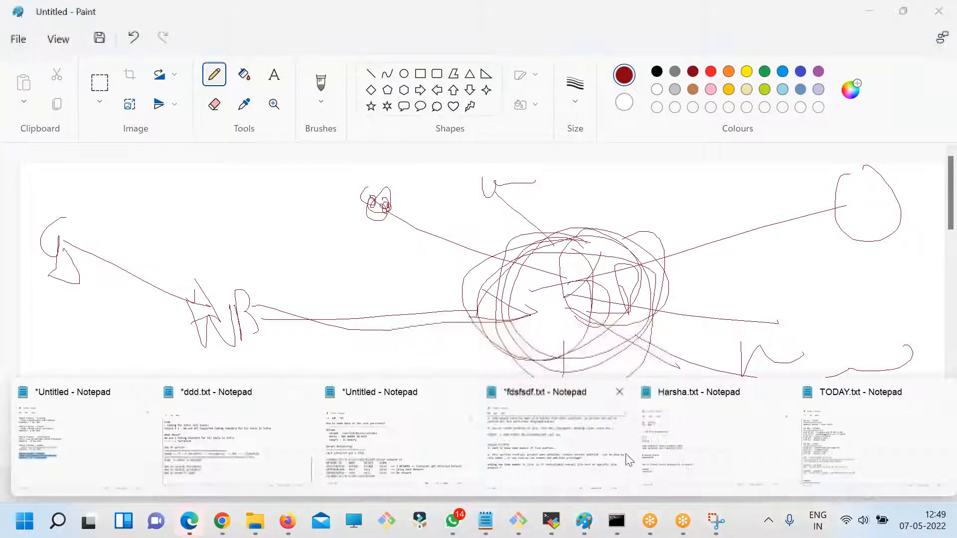
click(570, 447)
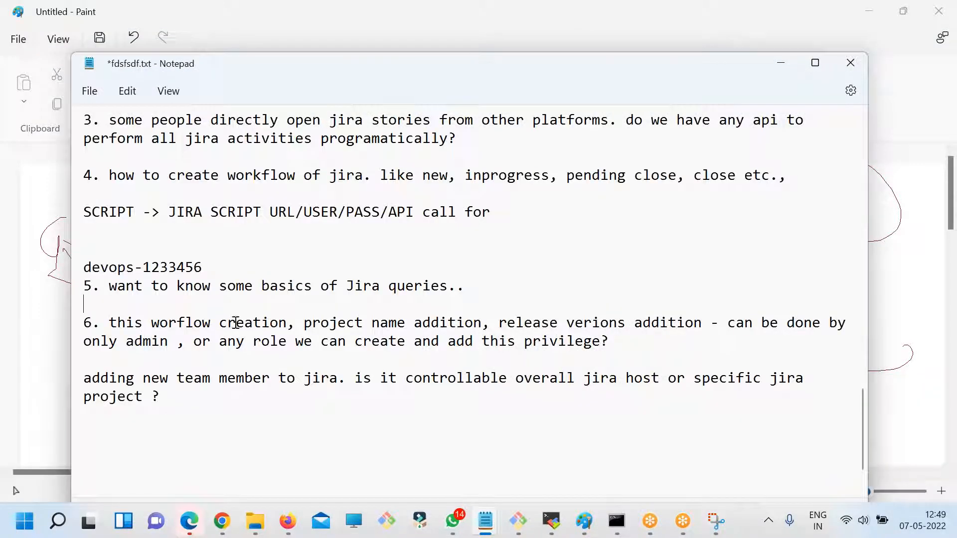
drag(252, 325, 269, 328)
click(278, 322)
click(321, 323)
drag(458, 323, 390, 320)
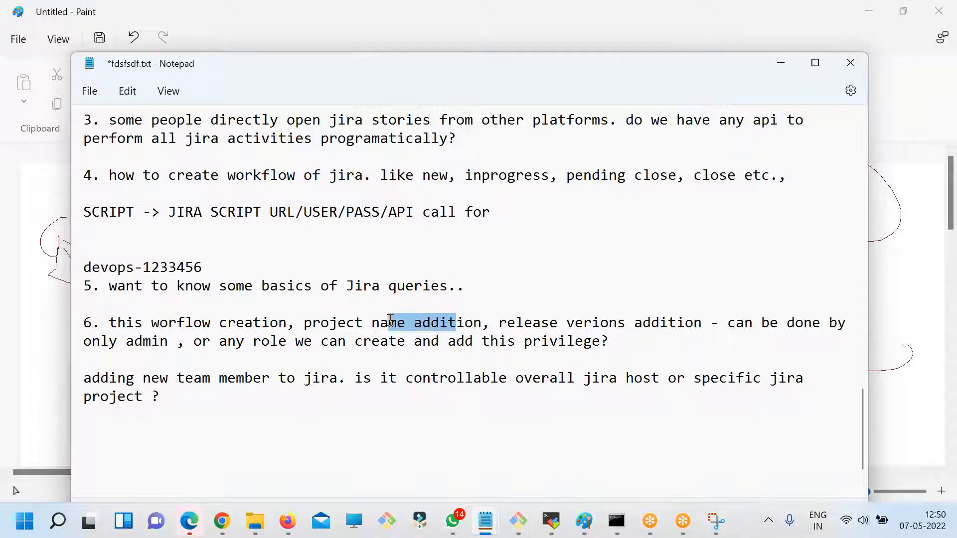
drag(531, 324, 363, 323)
drag(648, 351, 261, 295)
click(312, 352)
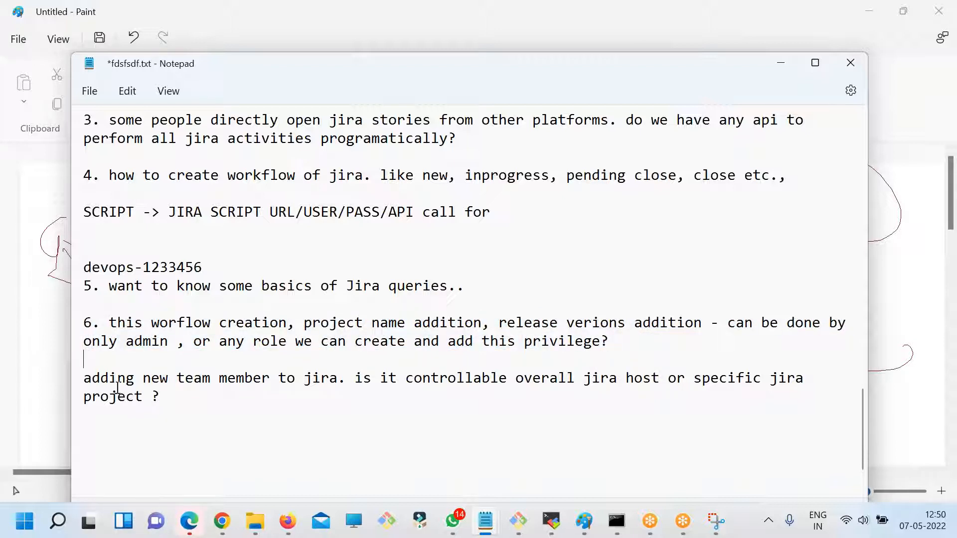
- Highlight the question about whether adding new team members is controlled per Jira host or per project
drag(106, 377, 273, 369)
drag(397, 377, 76, 355)
click(143, 398)
drag(182, 401, 79, 358)
click(282, 403)
drag(283, 403, 78, 352)
click(180, 403)
- Switch to Jira in Chrome, open the Project roles page of the System settings, and examine the roles and the form for adding one
click(222, 520)
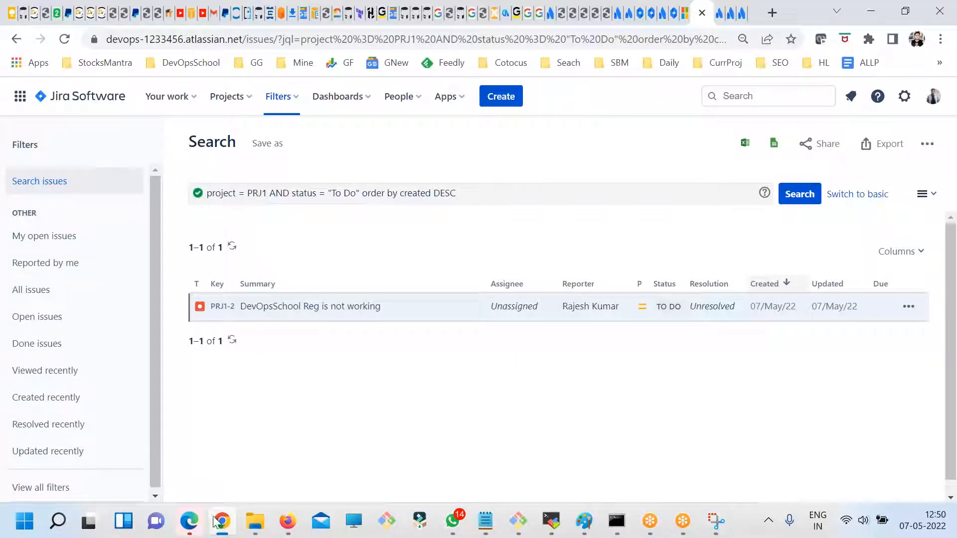
click(904, 97)
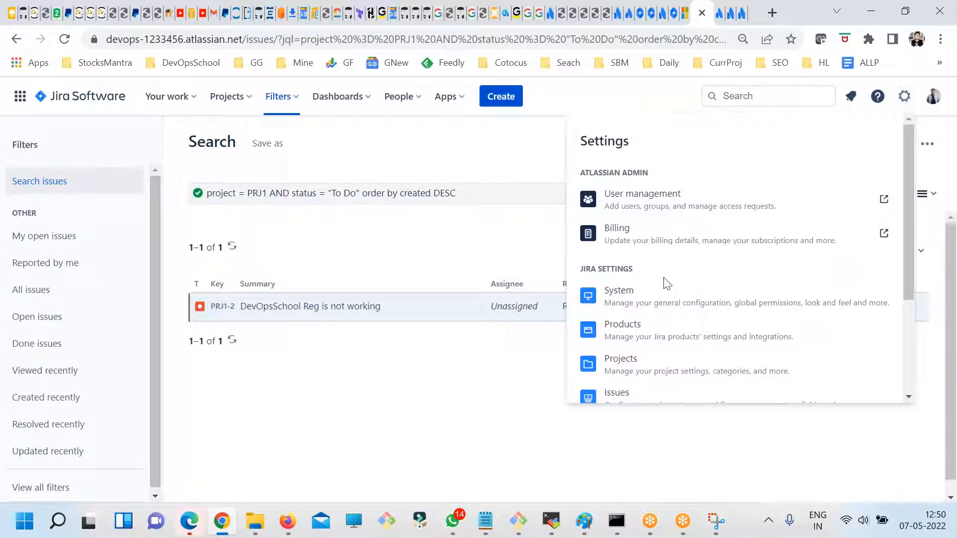
scroll(674, 304, down, 1)
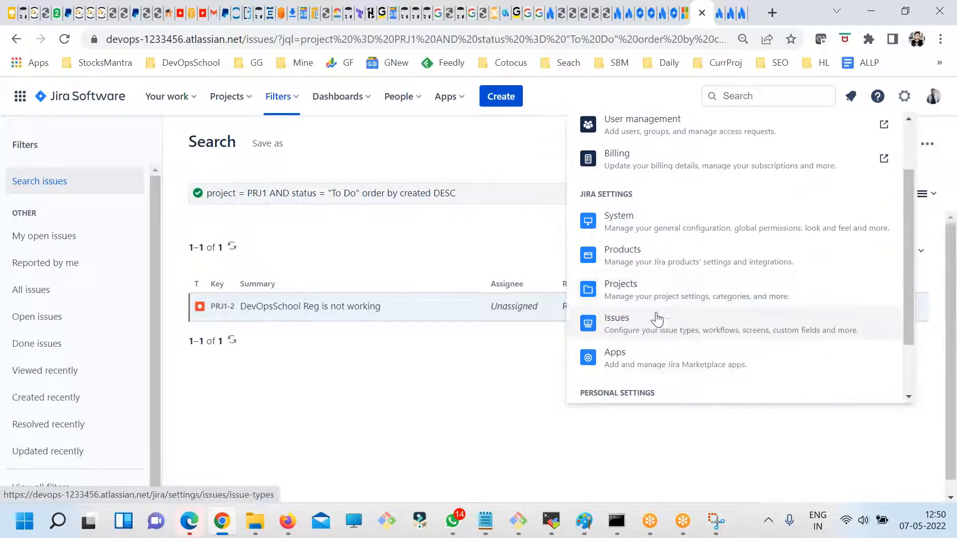
scroll(659, 301, up, 2)
click(641, 301)
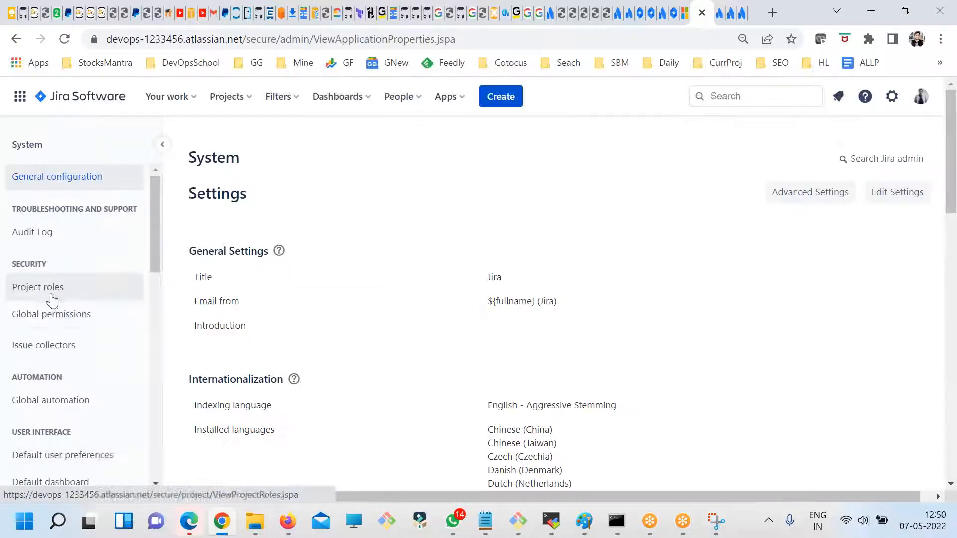
click(44, 295)
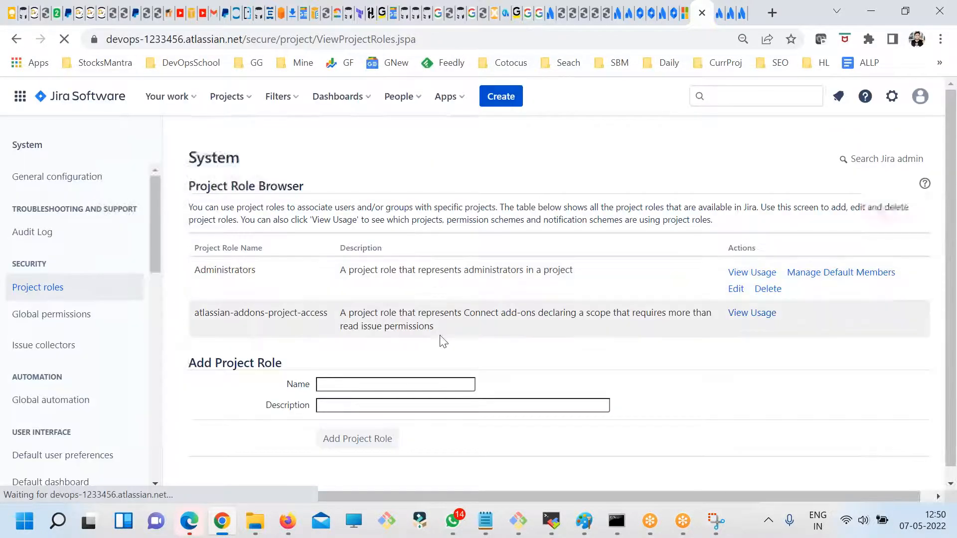
drag(206, 270, 239, 270)
drag(202, 326, 315, 314)
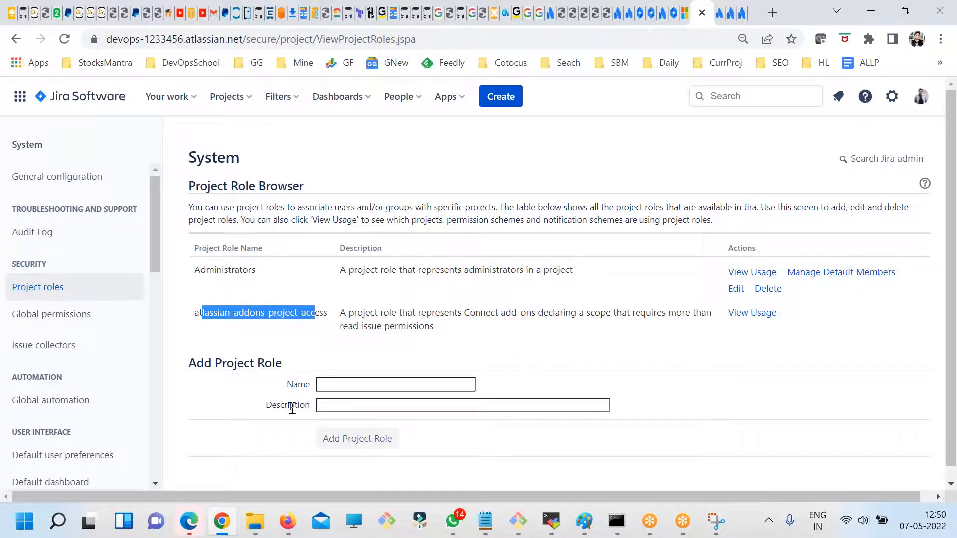
click(342, 385)
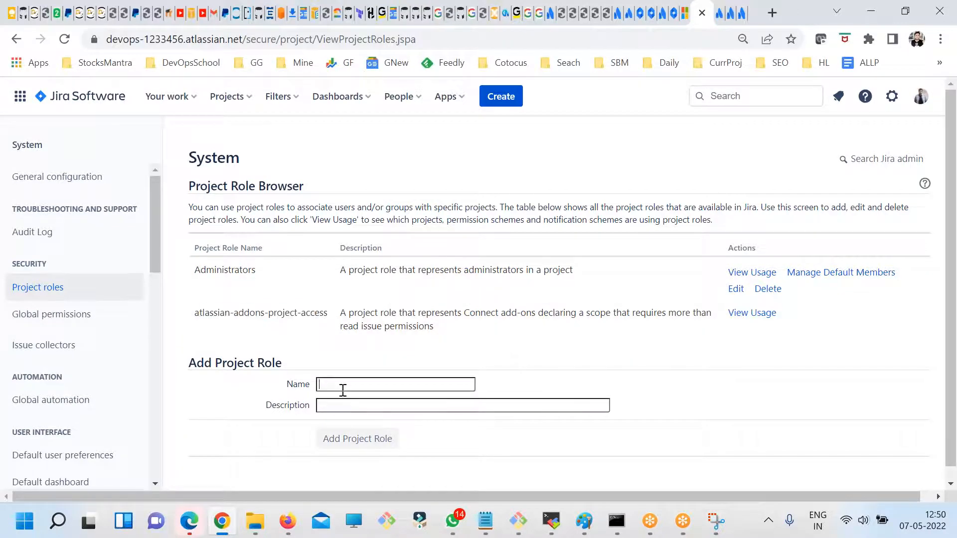
- Look through the Global permissions and their assigned groups, and return to the Project roles page
click(63, 315)
scroll(444, 320, down, 9)
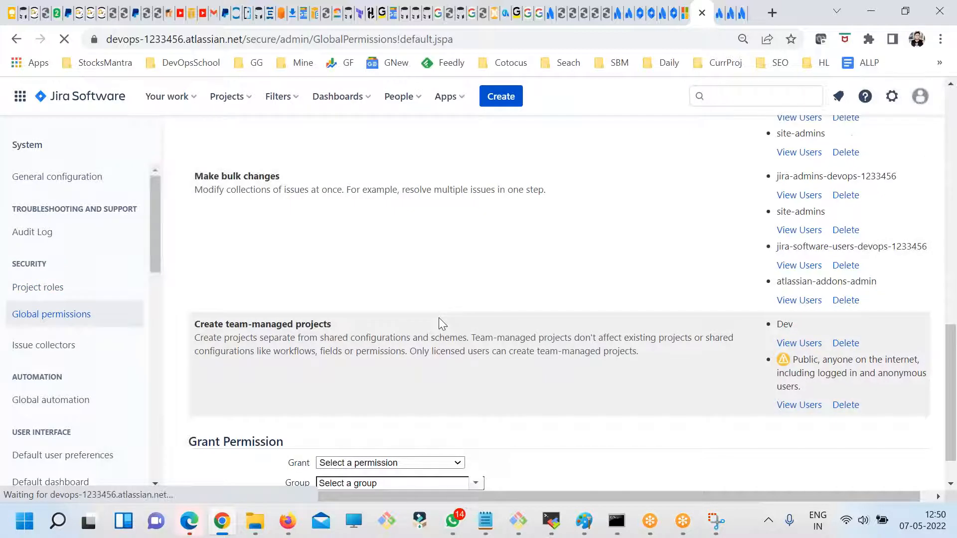
scroll(427, 396, up, 2)
scroll(429, 404, up, 3)
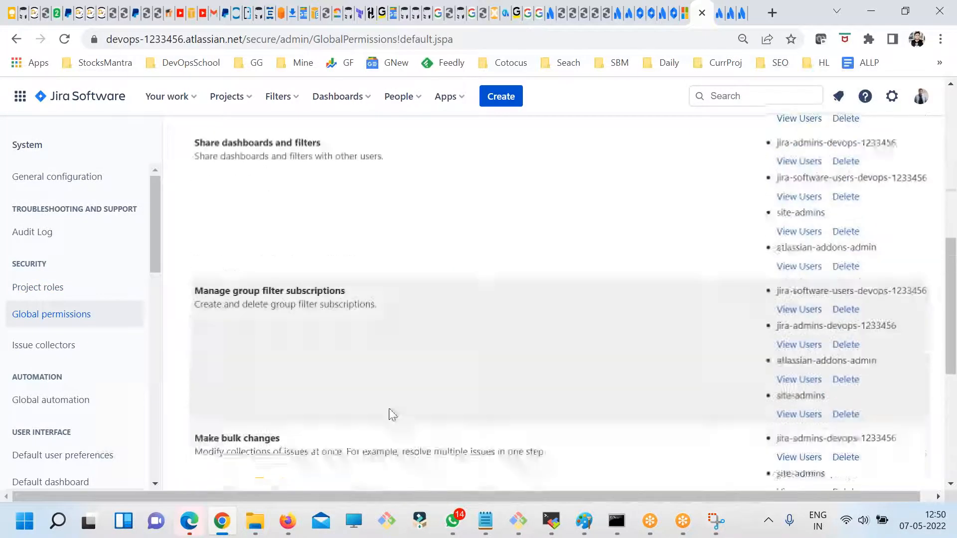
click(40, 294)
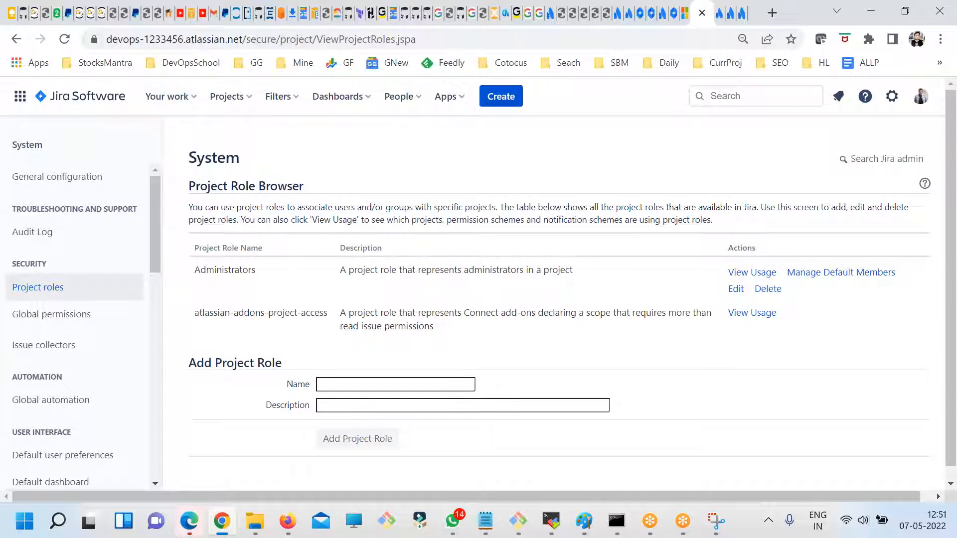
drag(239, 39, 100, 38)
click(275, 39)
drag(183, 59, 91, 63)
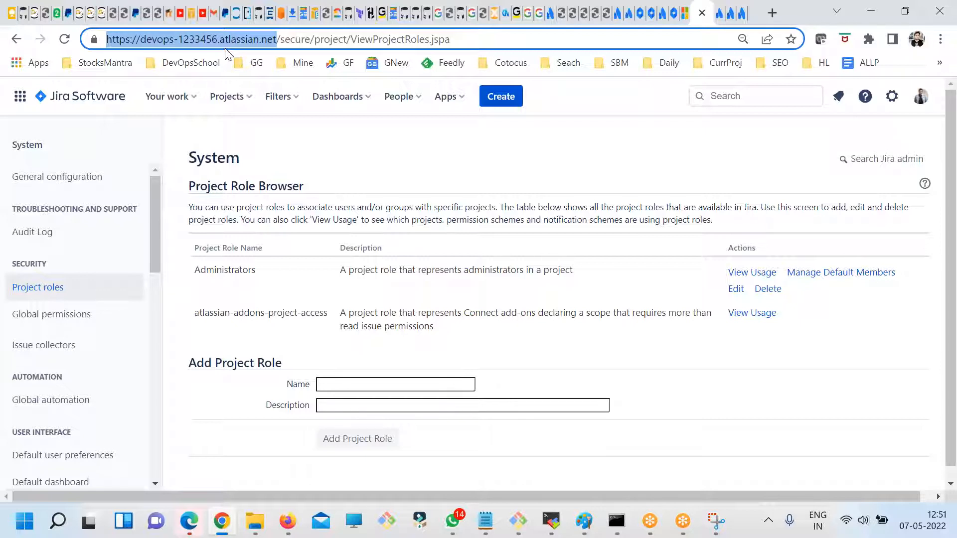
click(677, 13)
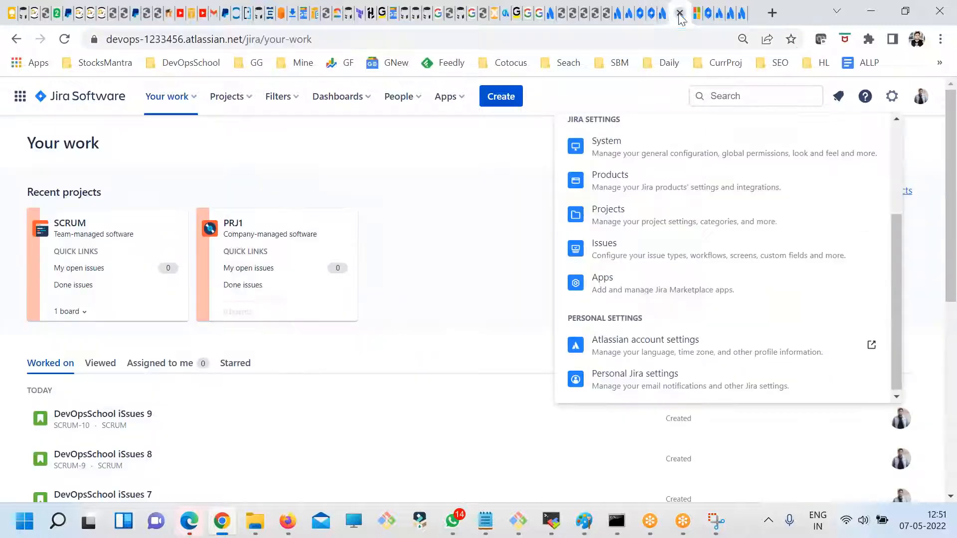
click(741, 14)
click(716, 15)
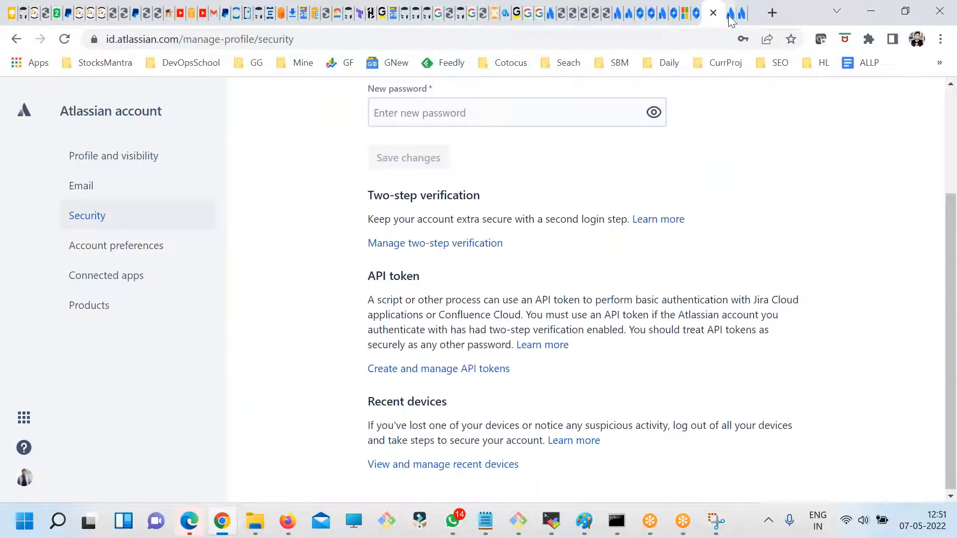
click(731, 16)
- Return to Jira's Your work page and open User management from the settings
click(685, 14)
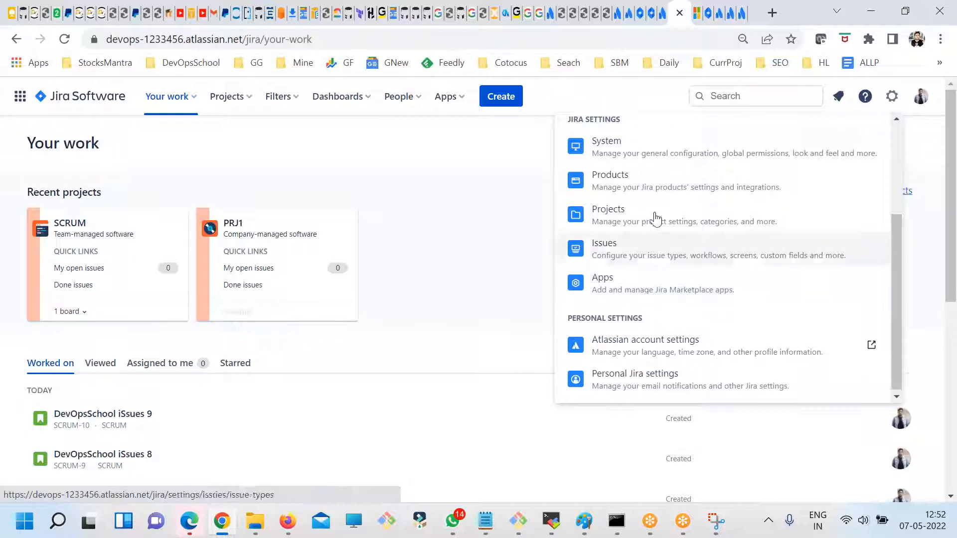
click(893, 98)
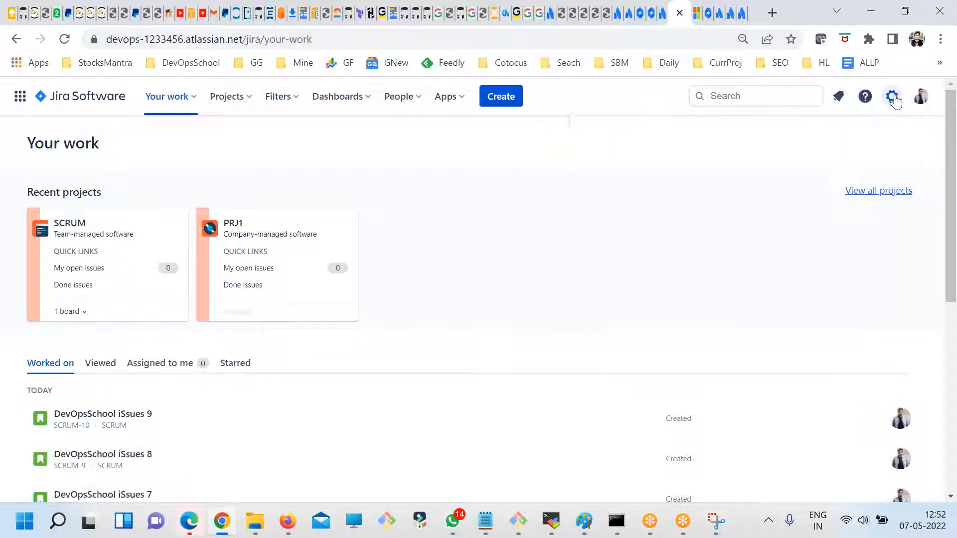
click(892, 97)
scroll(648, 269, down, 3)
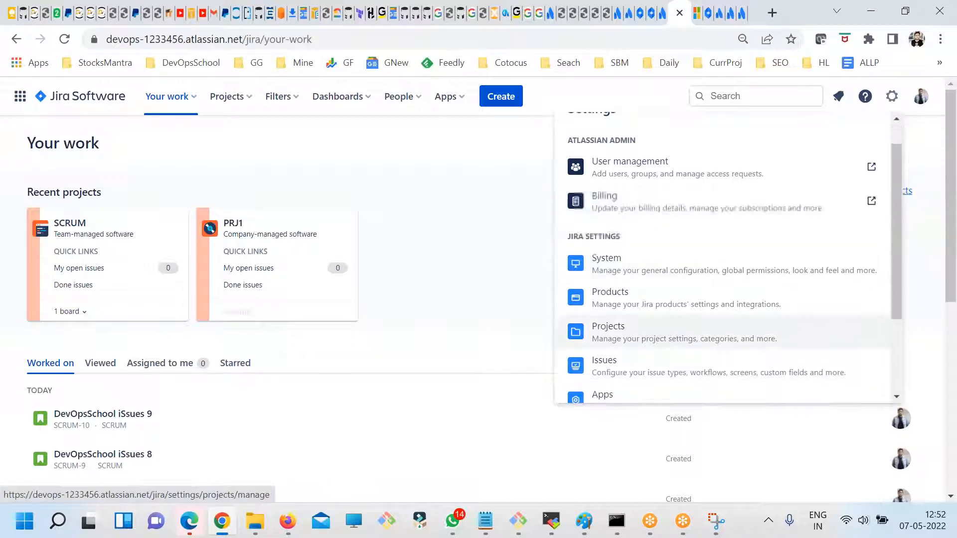
scroll(648, 269, up, 2)
scroll(695, 259, up, 1)
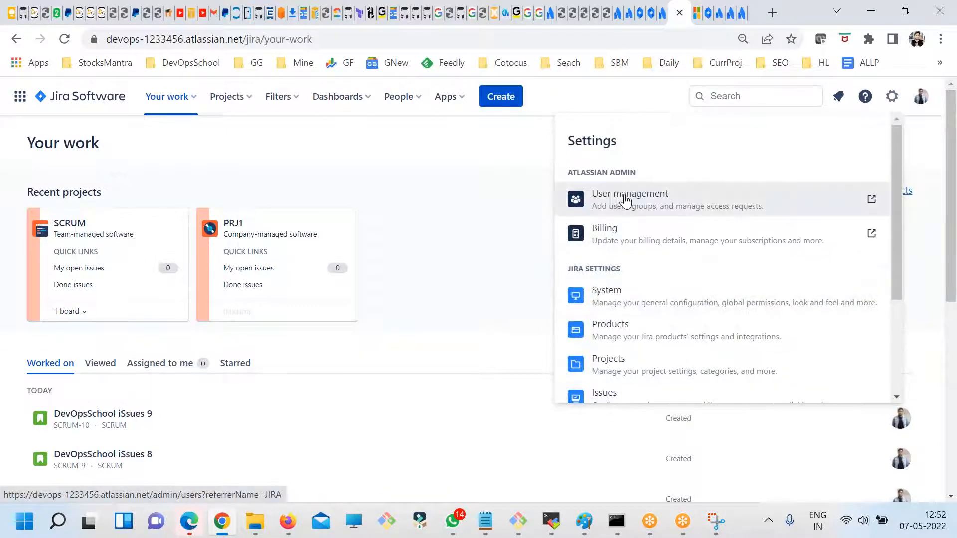
click(603, 193)
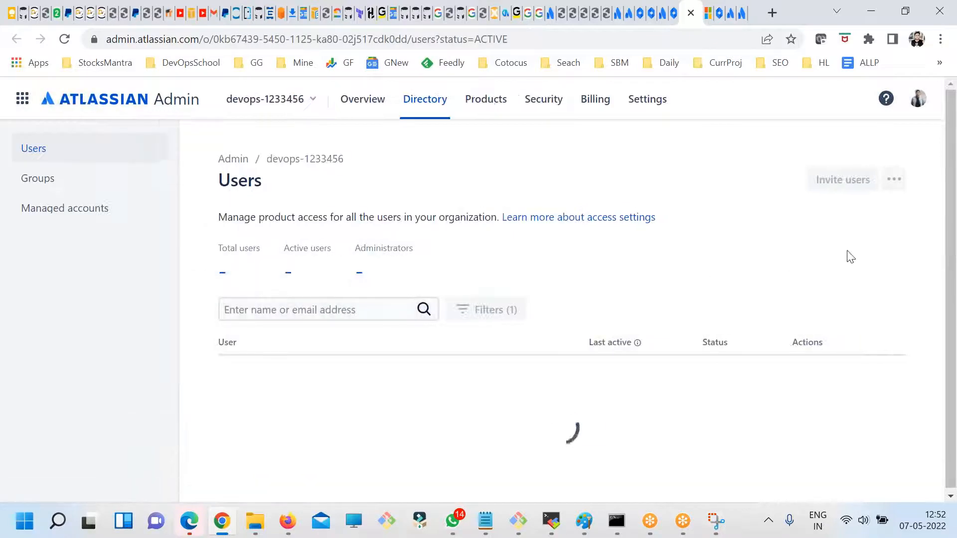
- View the form for inviting users, close it without inviting anyone, and check the list of other organizations
click(840, 180)
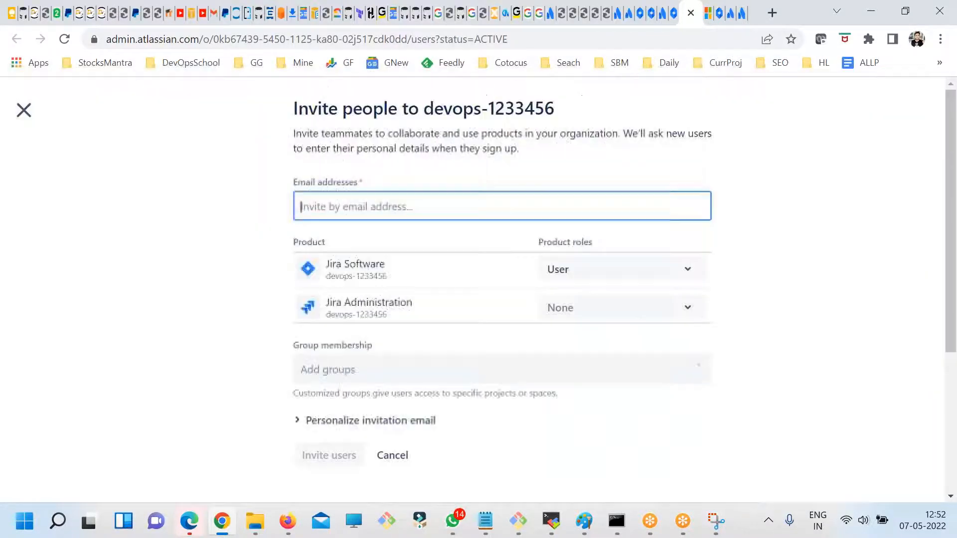
click(23, 110)
scroll(662, 342, down, 1)
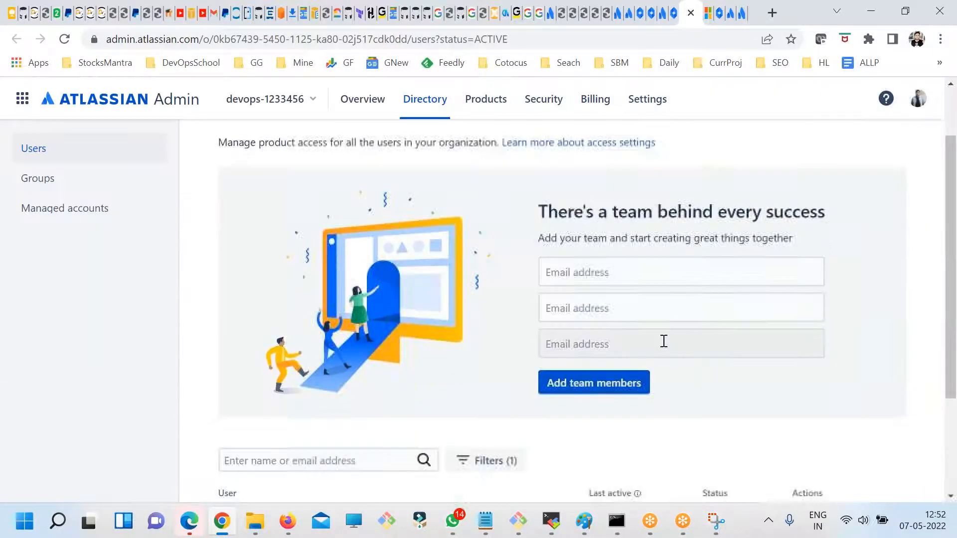
scroll(597, 327, up, 1)
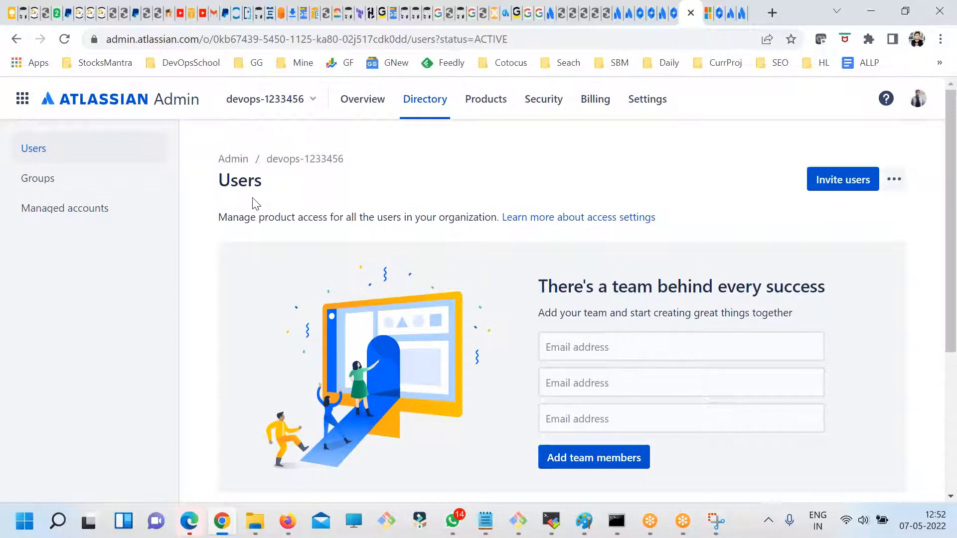
click(303, 102)
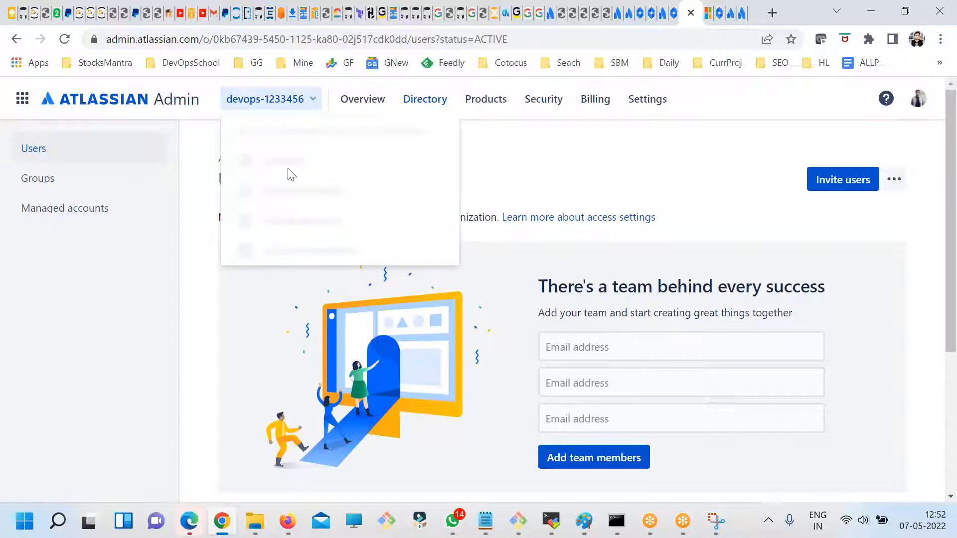
click(137, 316)
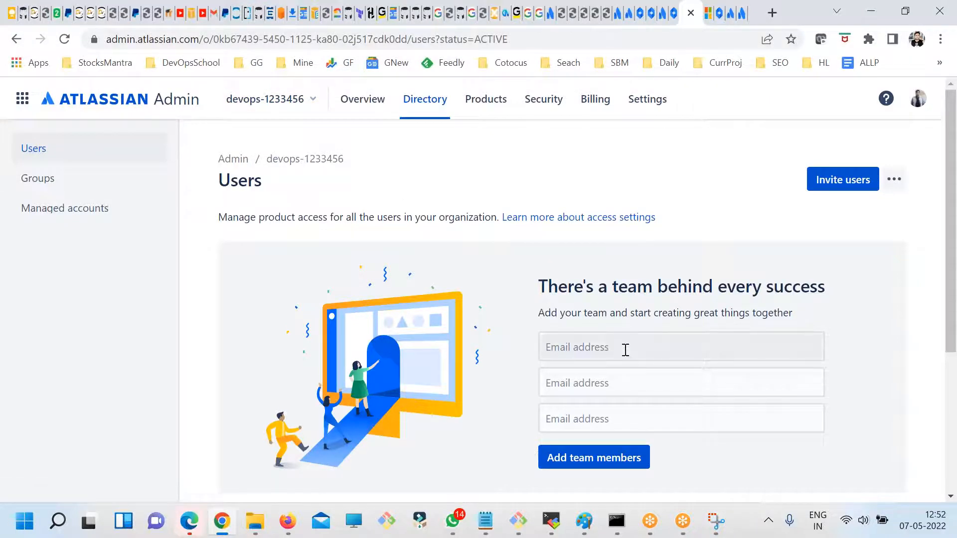
- Highlight the first listed user's invitation status and show the actions available for that user
scroll(348, 366, down, 4)
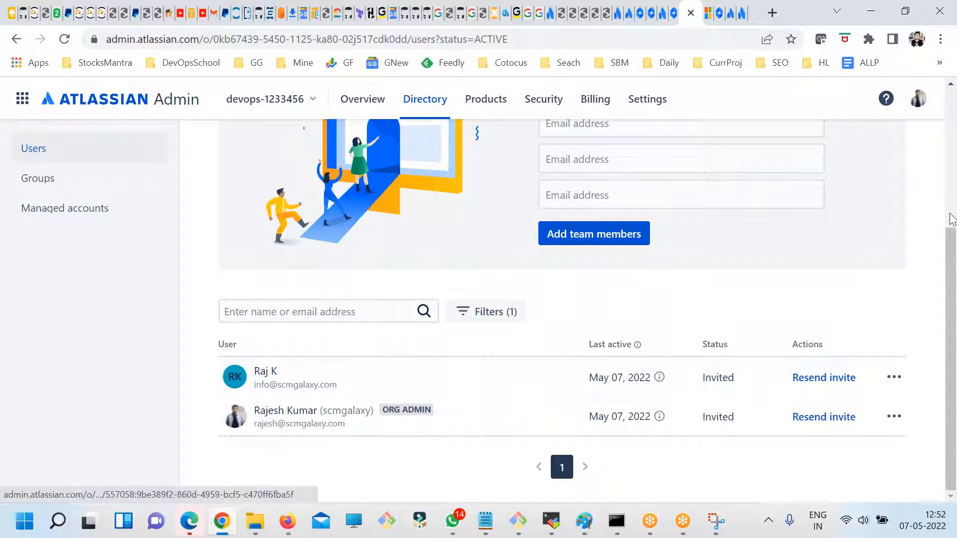
double_click(743, 383)
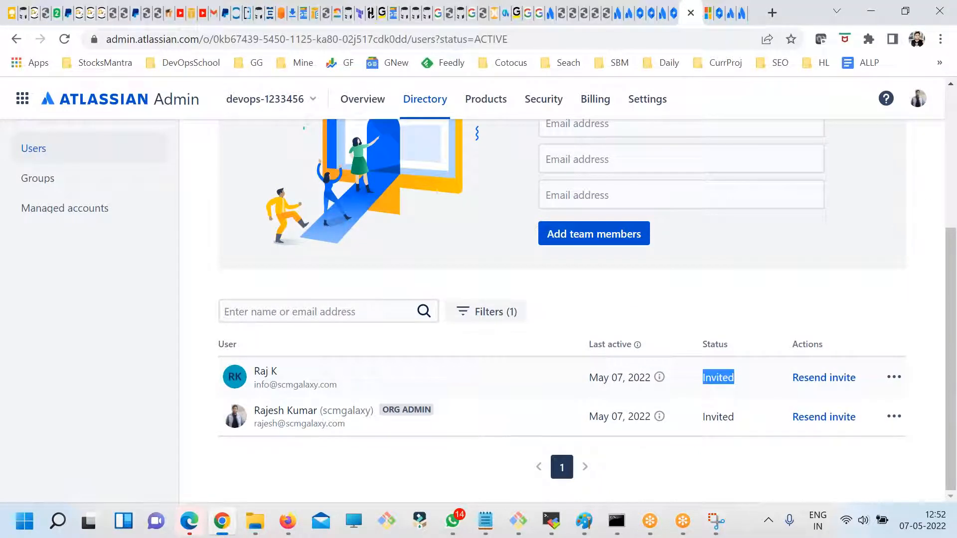
click(893, 380)
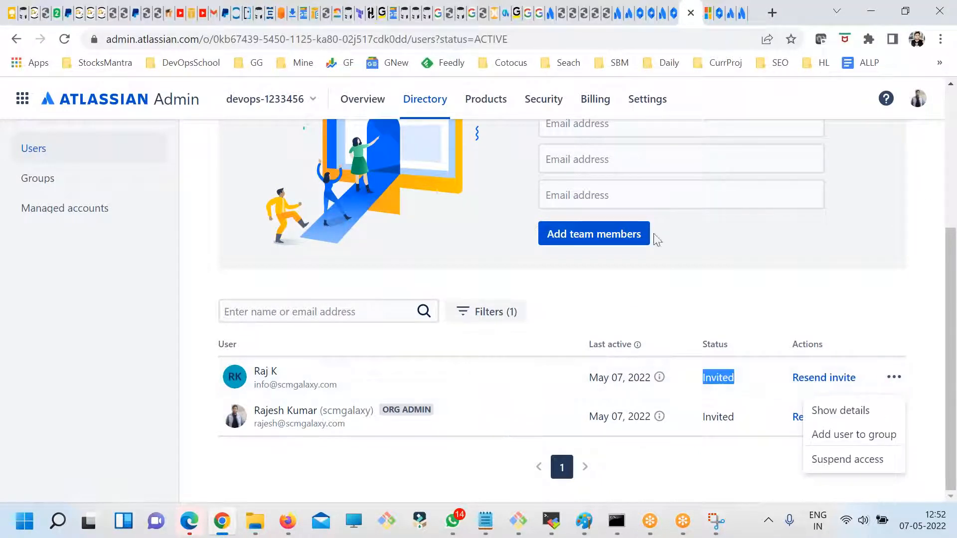
click(574, 27)
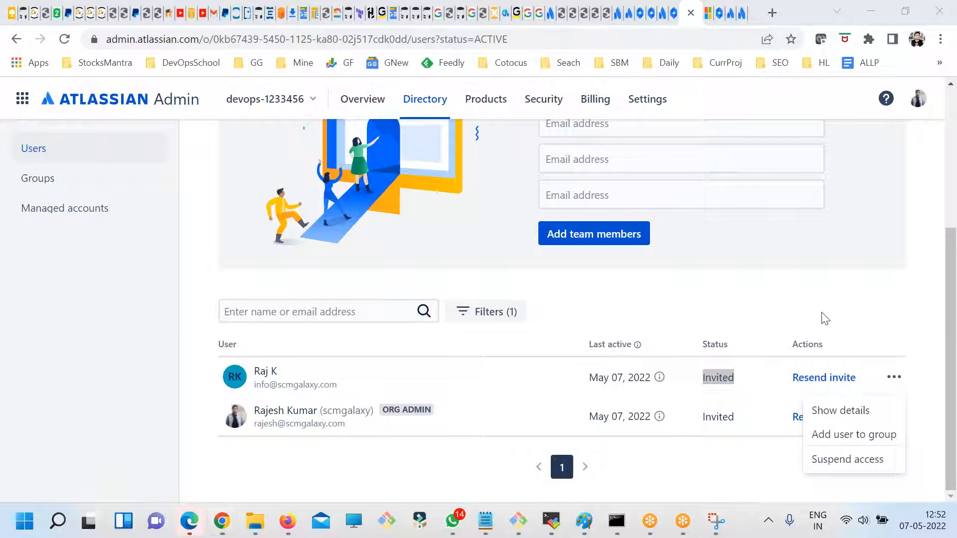
- Check the organization switcher and the help options of the Users directory, and go back one page
click(273, 106)
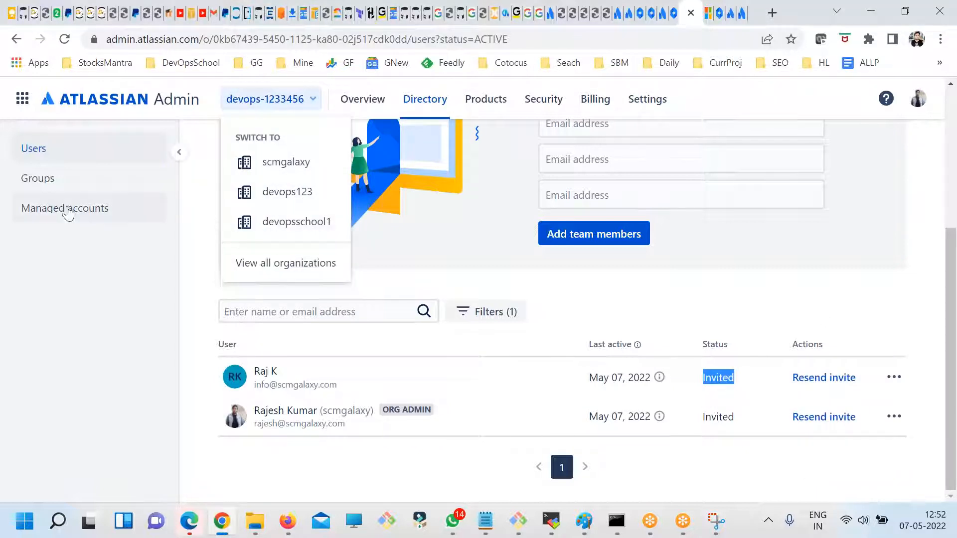
click(885, 99)
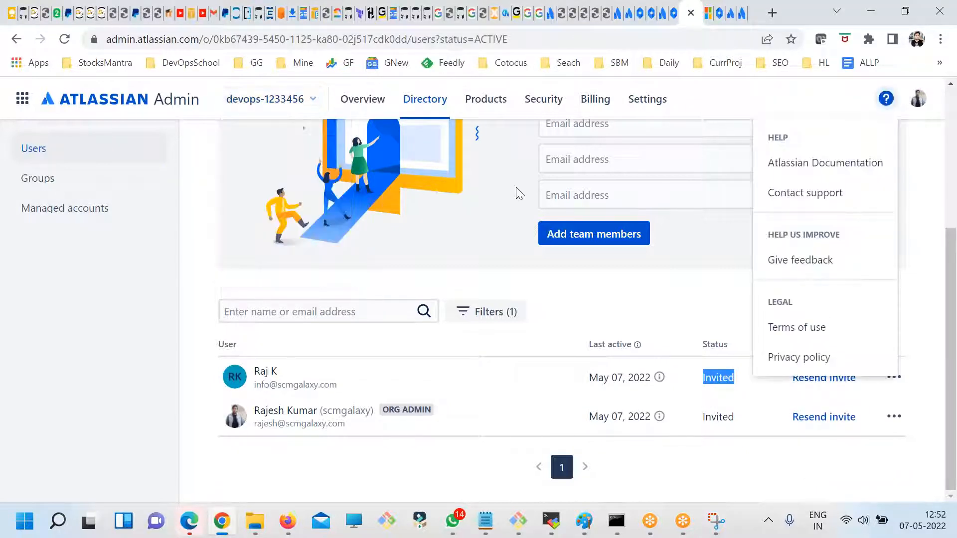
click(16, 39)
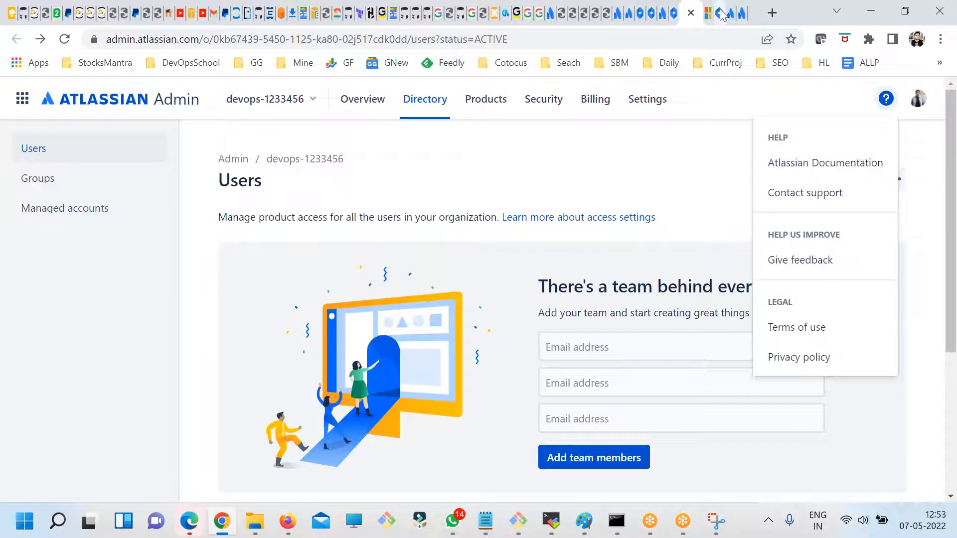
- Close the Atlassian Admin page, open the PRJ1 project from Jira's project list, and look through its issue filters
click(691, 13)
click(890, 98)
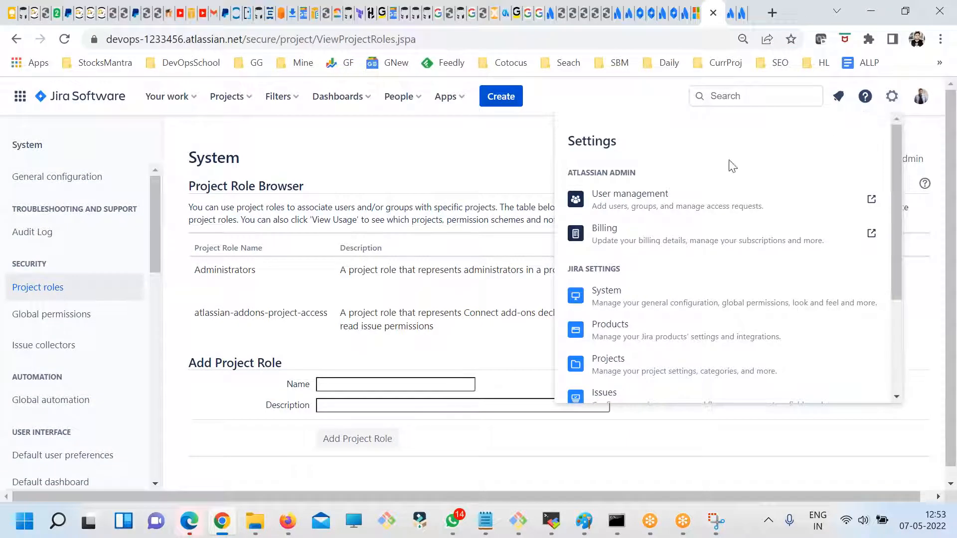
click(225, 97)
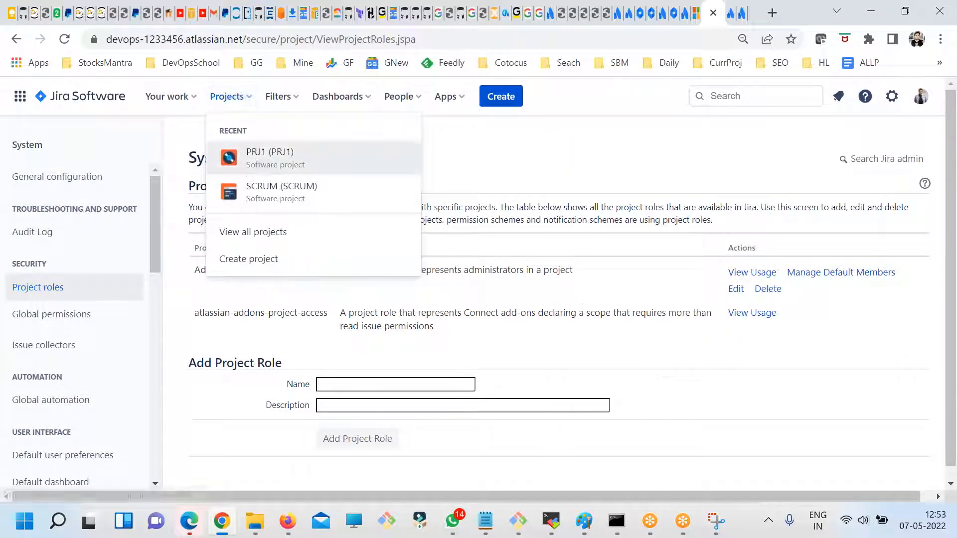
click(273, 171)
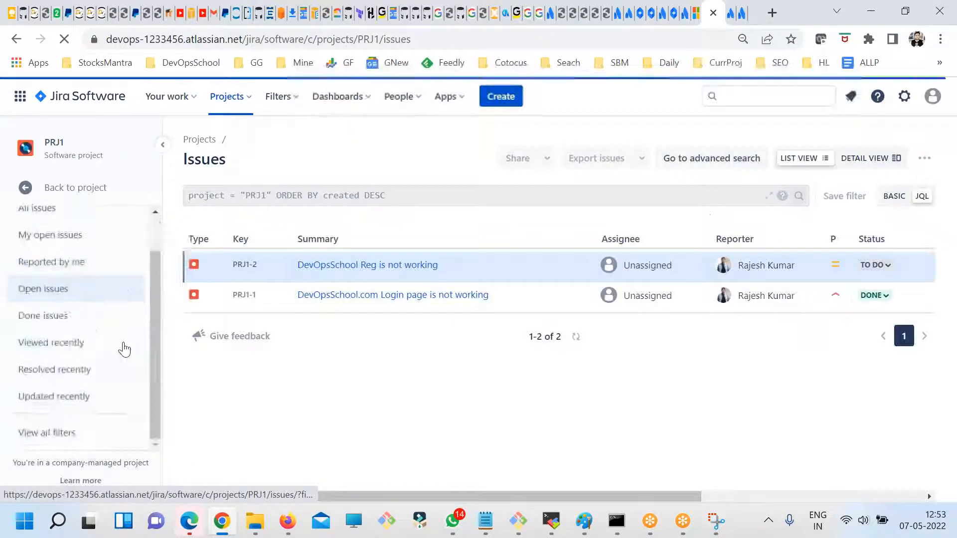
scroll(127, 433, down, 1)
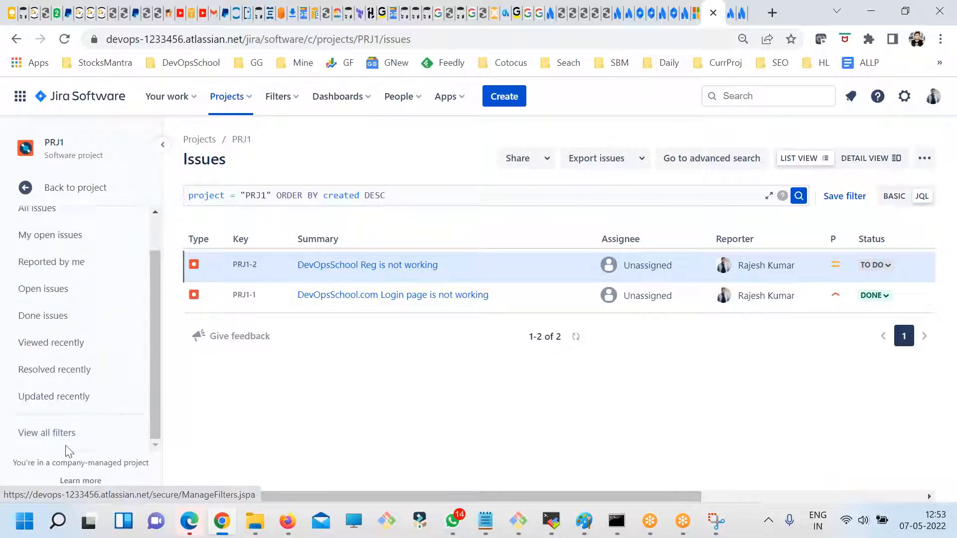
scroll(108, 373, up, 1)
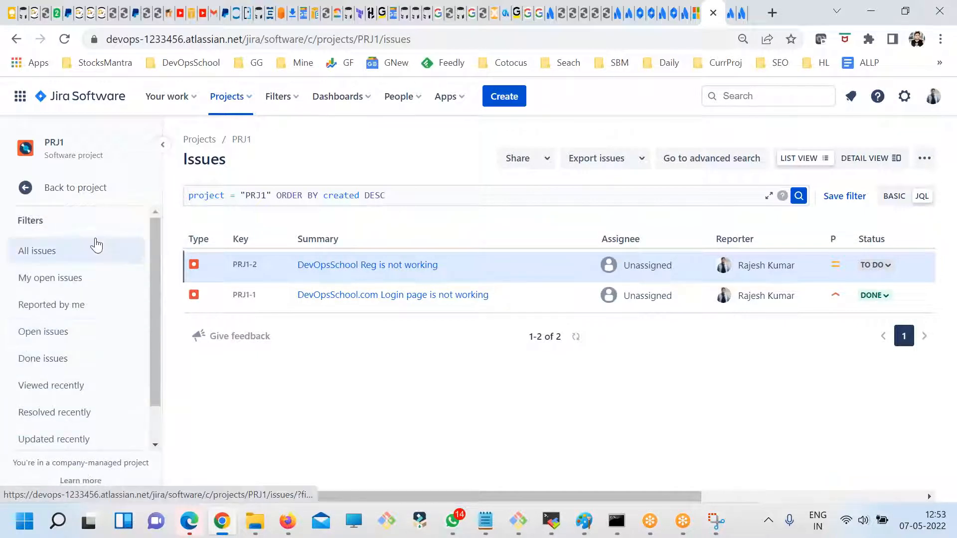
- Go back to the PRJ1 project navigation and open the People page in its project settings
click(60, 187)
scroll(119, 349, down, 2)
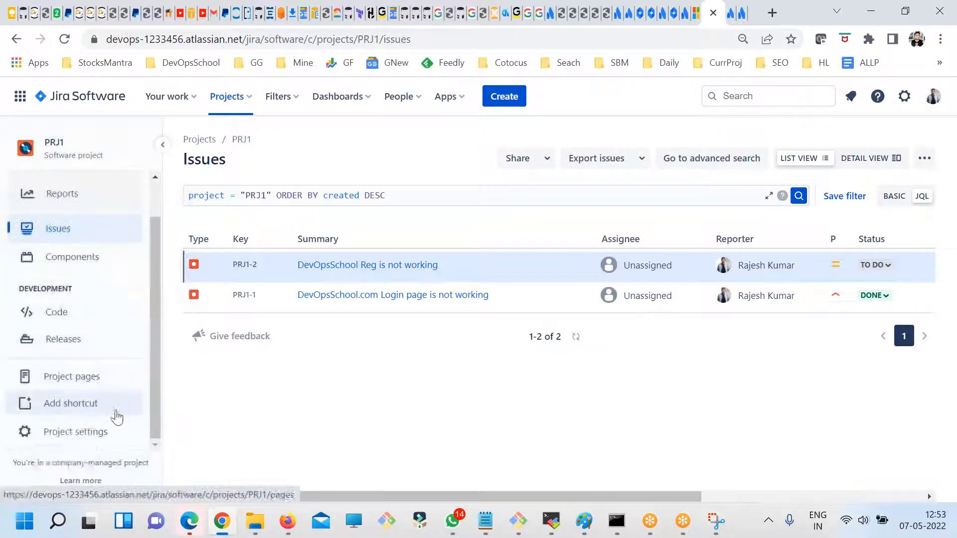
click(120, 432)
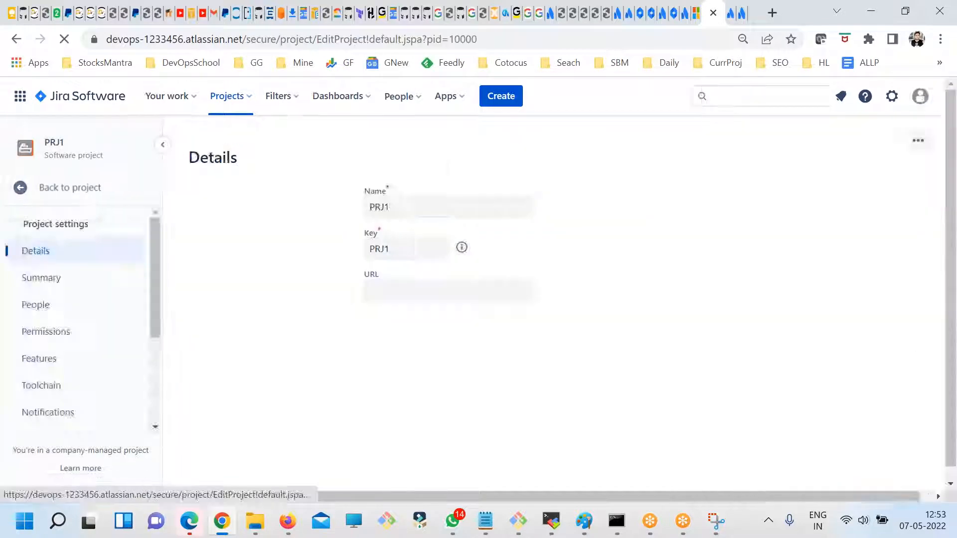
click(75, 313)
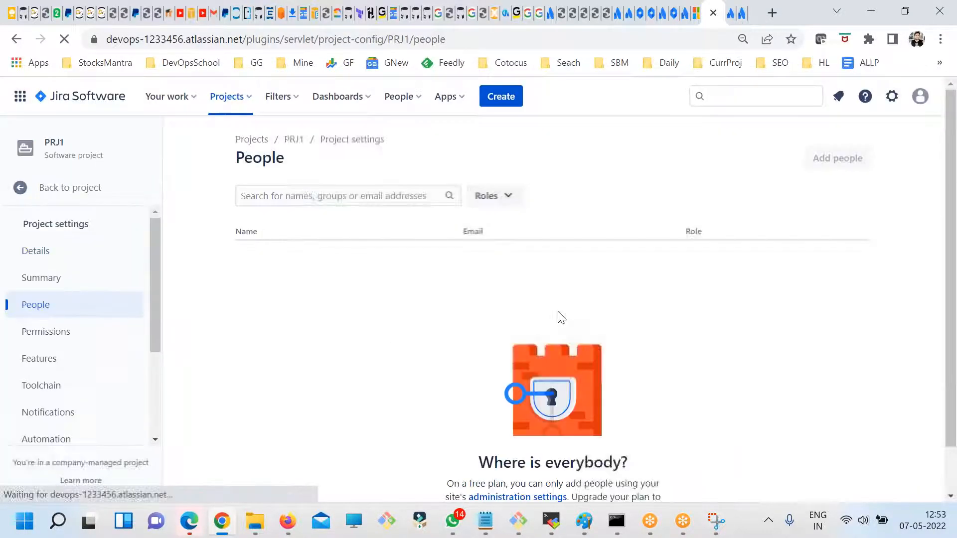
scroll(544, 324, down, 1)
scroll(399, 215, up, 1)
- Search the project's people by a first name and by "info", clear the search, and highlight the note about adding people
click(341, 195)
text(rajesgh)
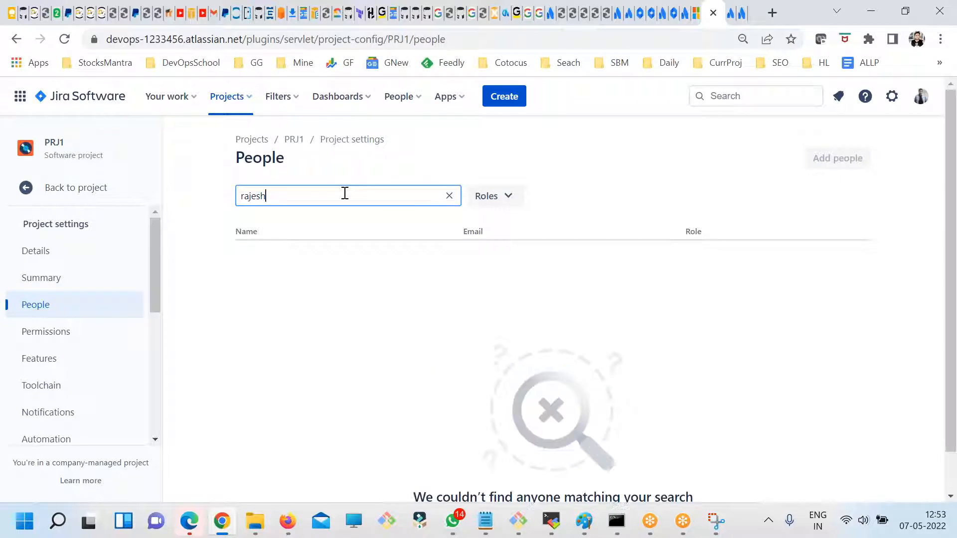
click(510, 197)
drag(329, 192, 188, 194)
text(info)
key(ctrl+a)
key(BackSpace)
mouse_move(865, 158)
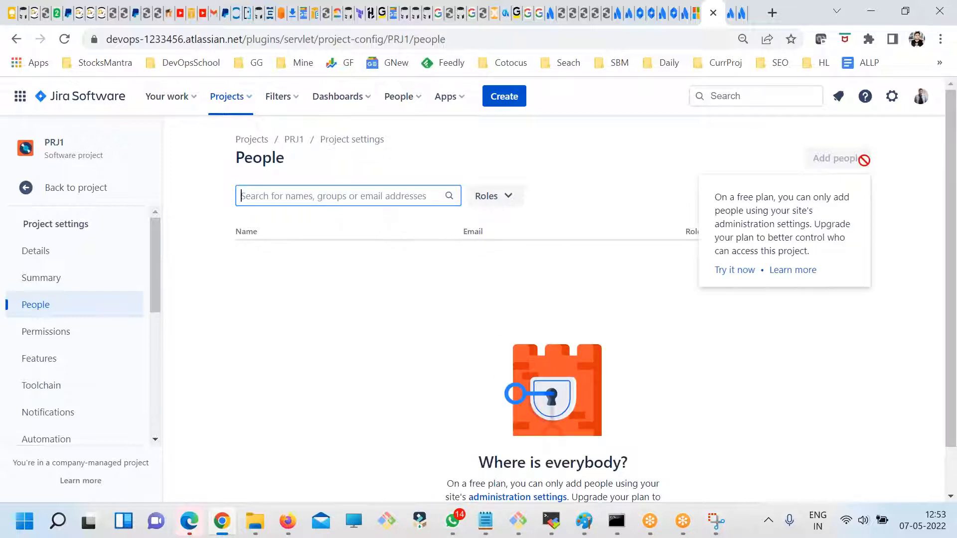
drag(720, 197, 857, 271)
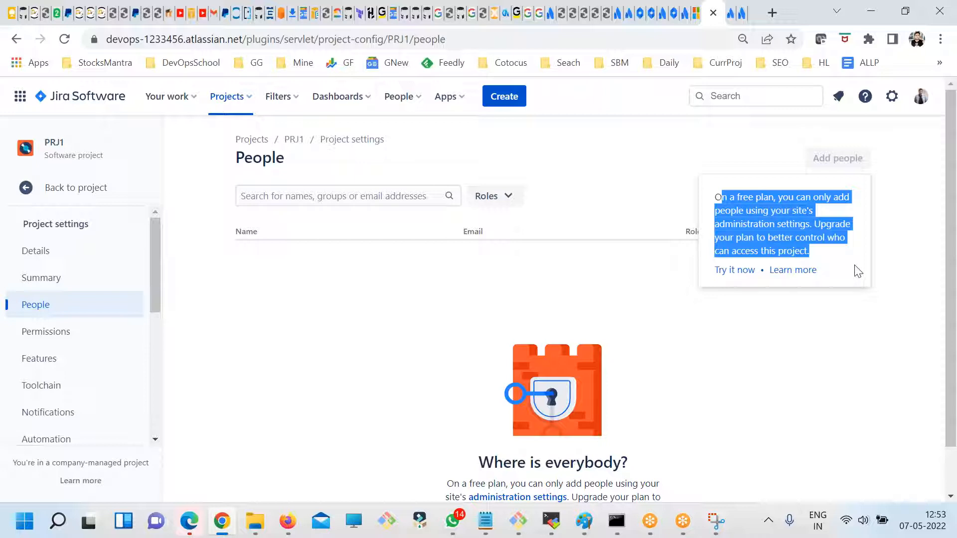
- Open the PRJ1 issue "DevOpsSchool Reg is not working" from Your work and dismiss the new issue view tour
click(61, 109)
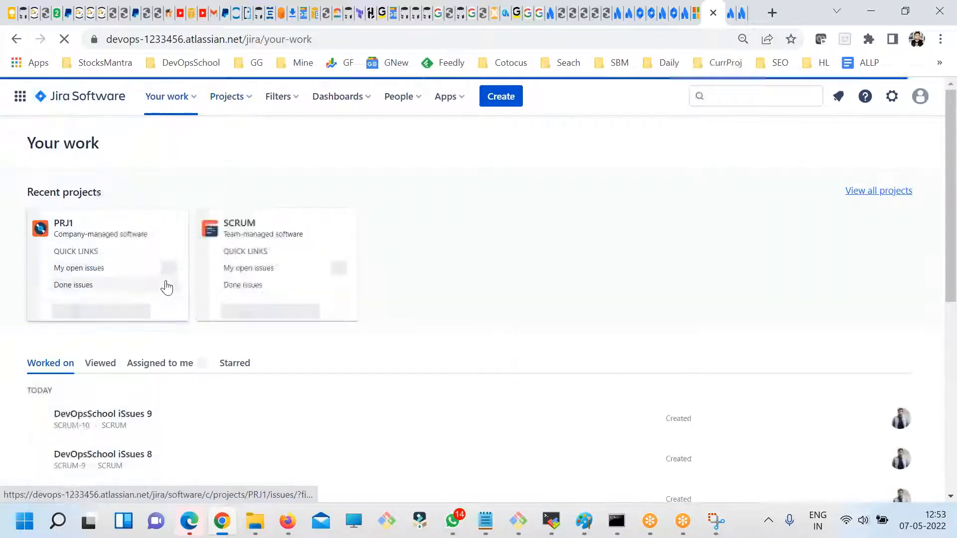
click(64, 223)
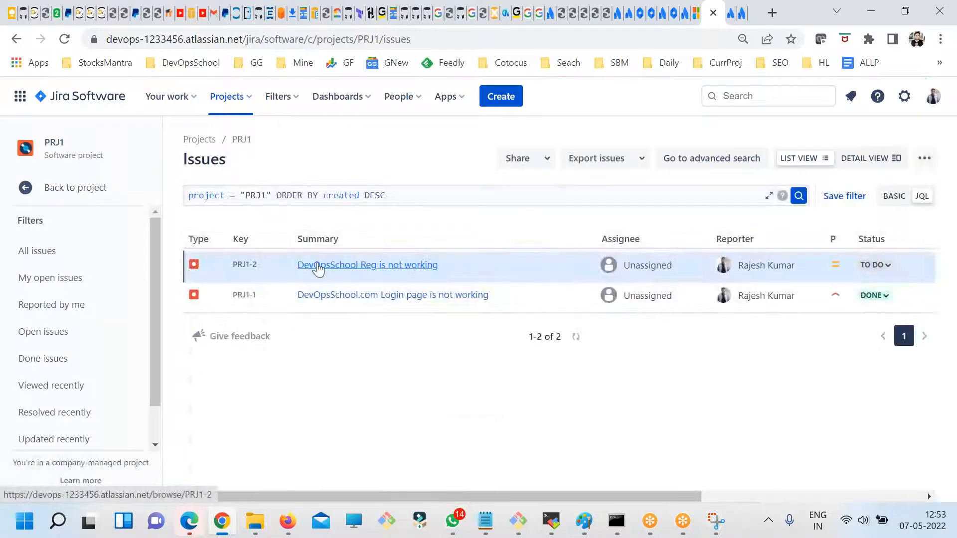
click(318, 267)
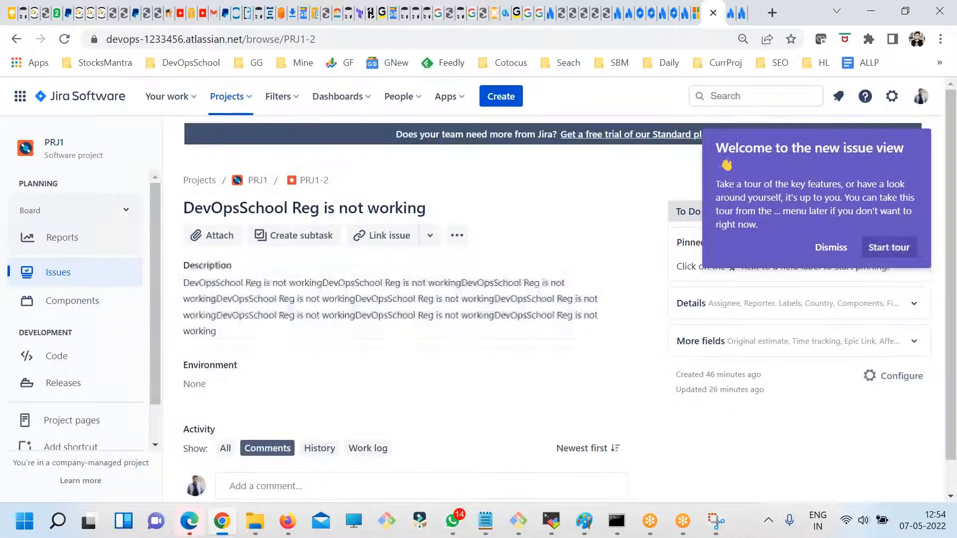
click(831, 249)
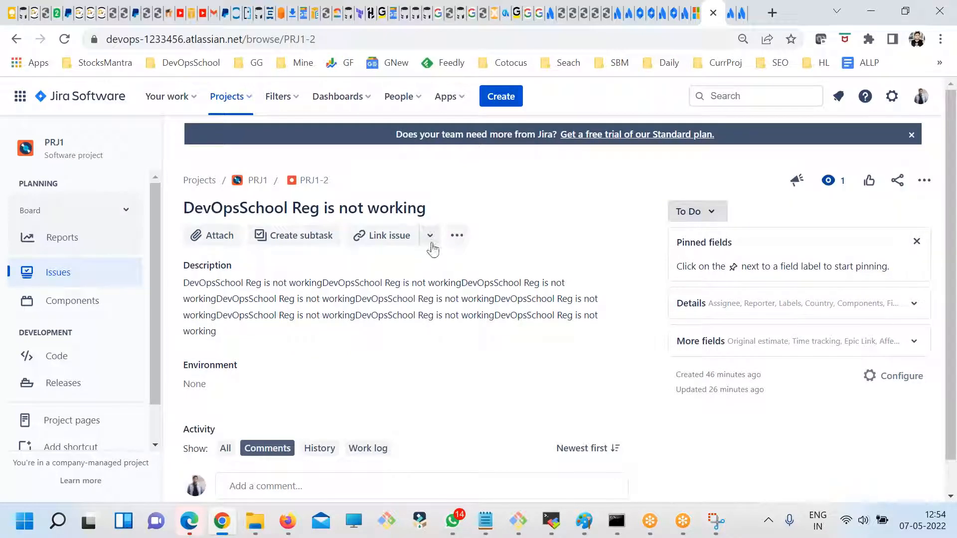
- Expand the Details and More fields sections of issue PRJ1-2 to review its fields
scroll(680, 327, down, 1)
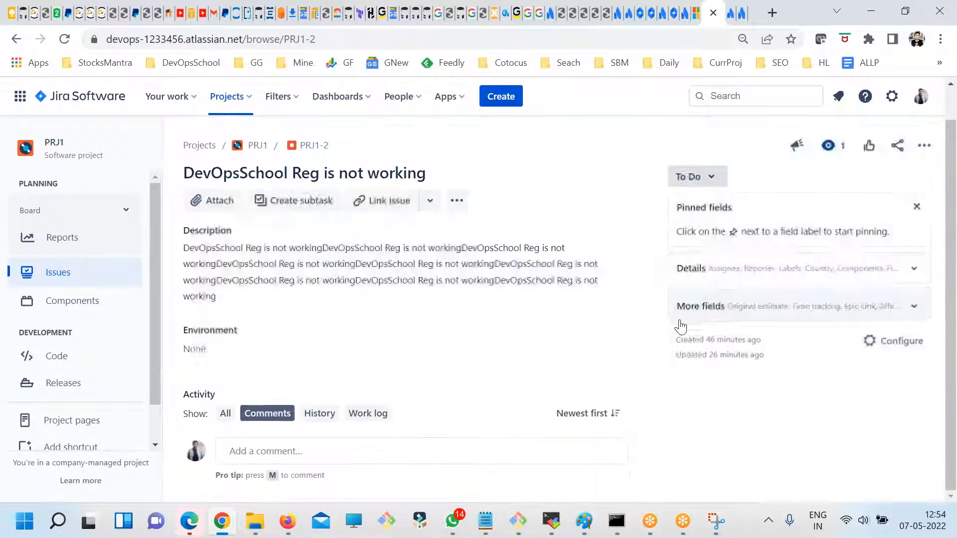
click(690, 269)
scroll(702, 369, down, 2)
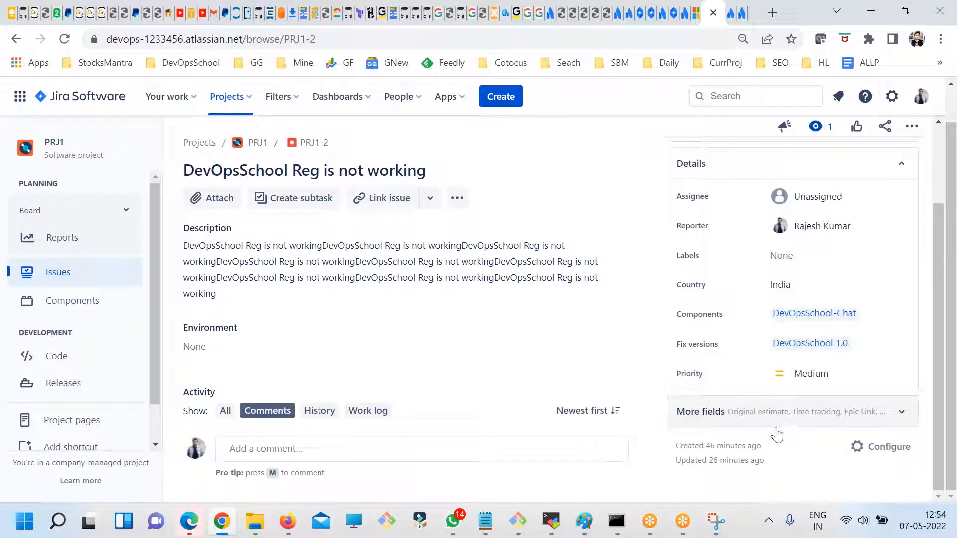
click(775, 427)
scroll(784, 431, down, 3)
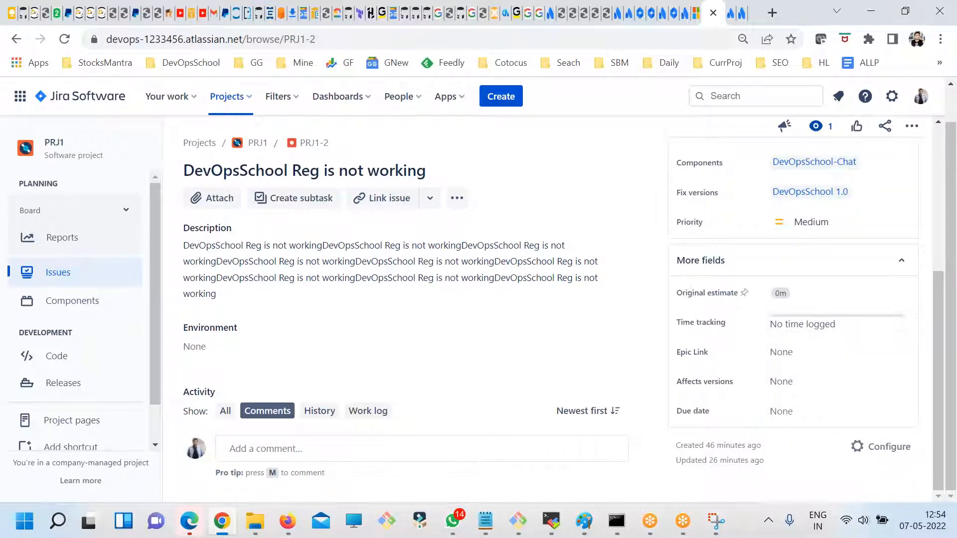
- Show how the issue's Original estimate, Due date and Environment fields are edited, without entering any values
click(779, 293)
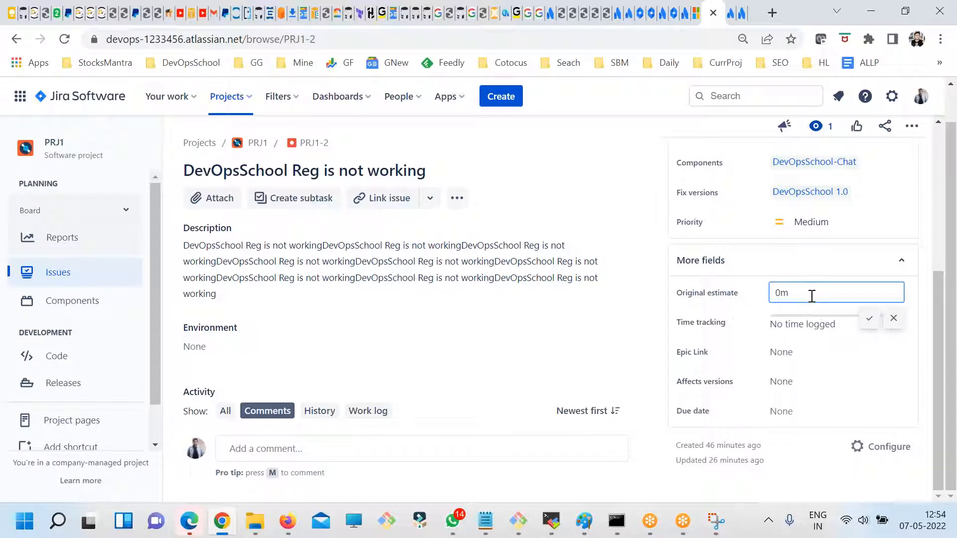
click(892, 319)
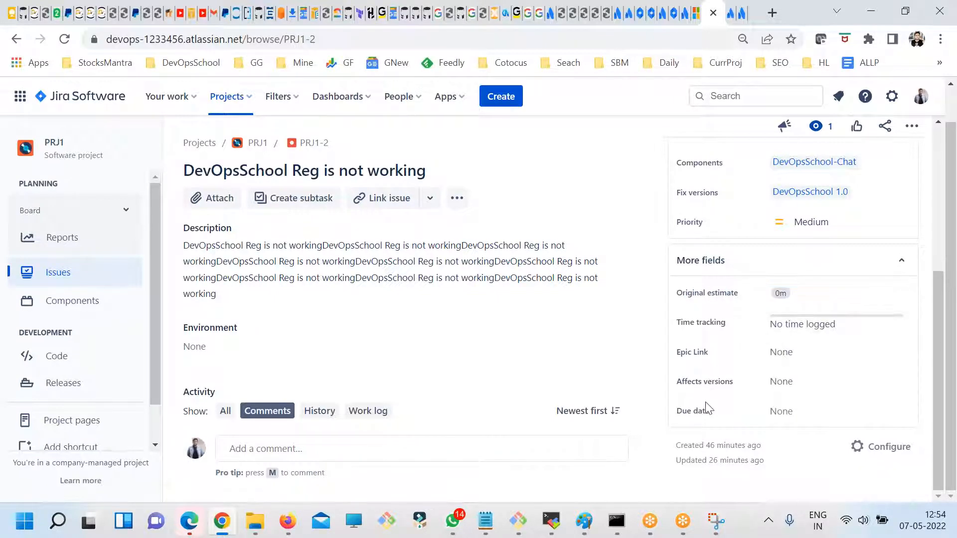
click(781, 411)
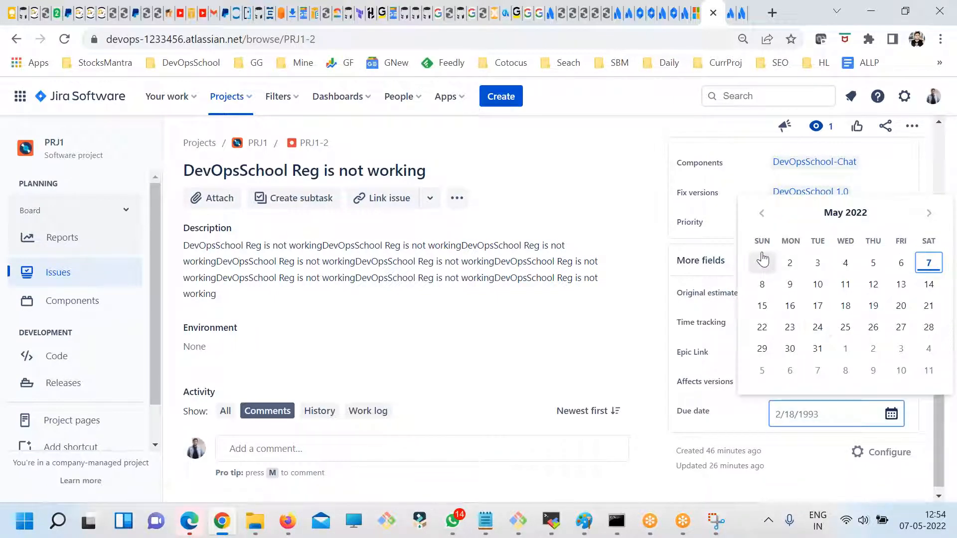
click(624, 349)
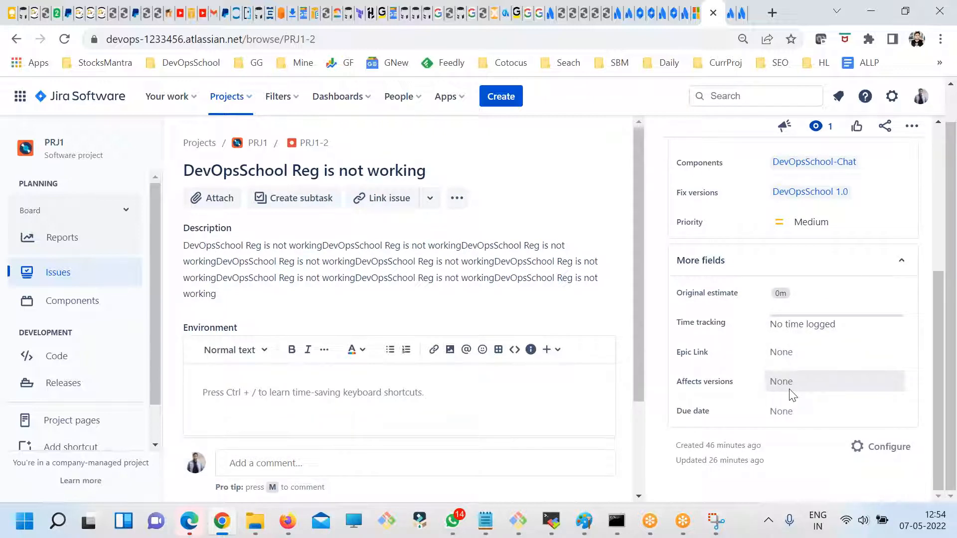
scroll(792, 394, up, 2)
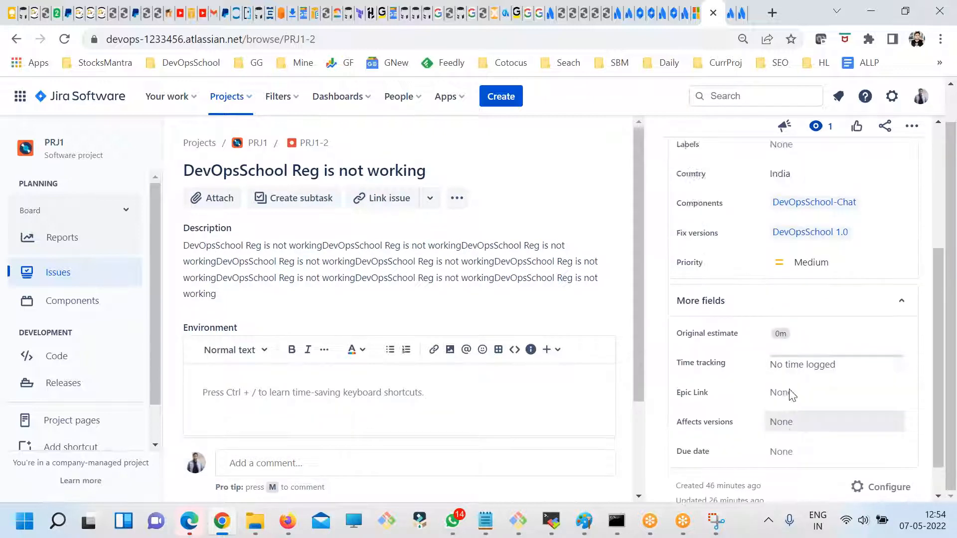
scroll(793, 387, down, 2)
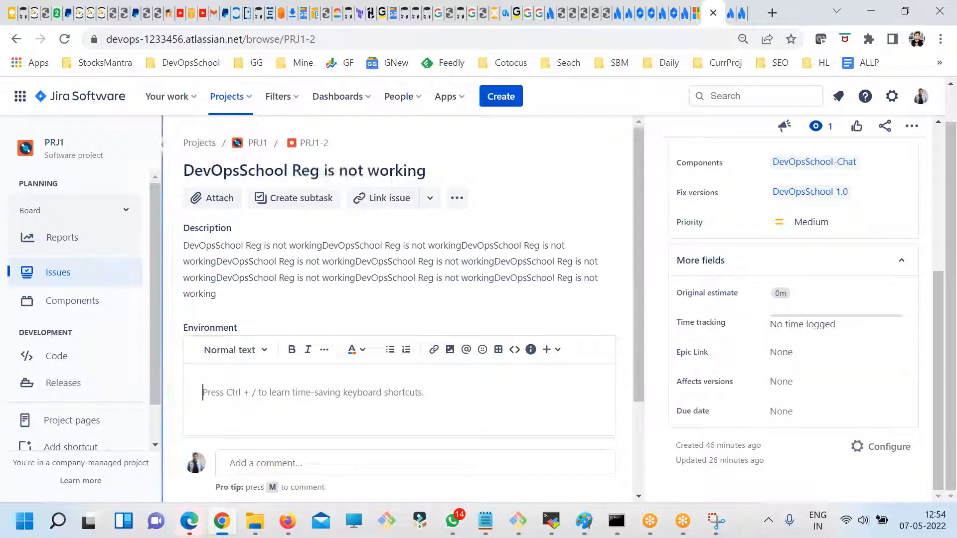
- Open the SCRUM project's backlog from Your work and view the details of issue SCRUM-6
click(115, 102)
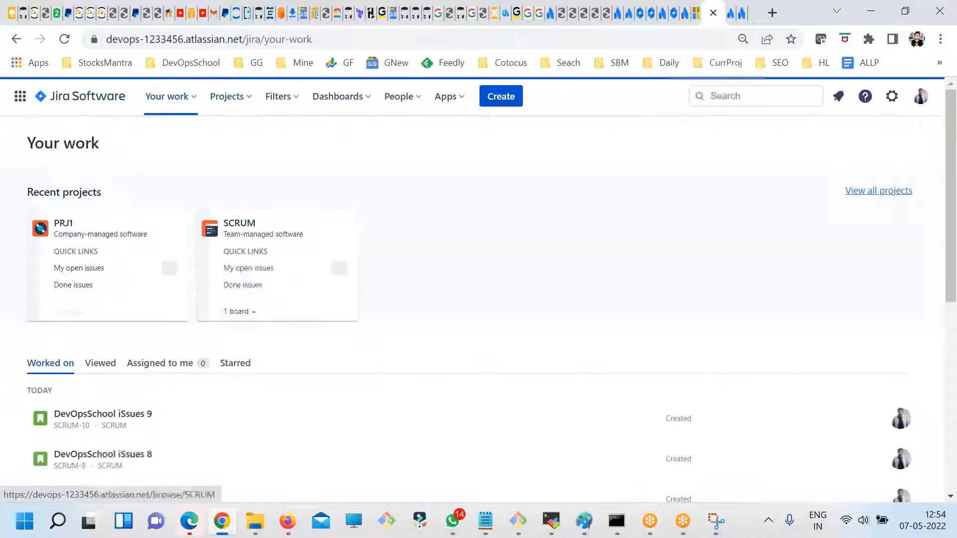
click(242, 227)
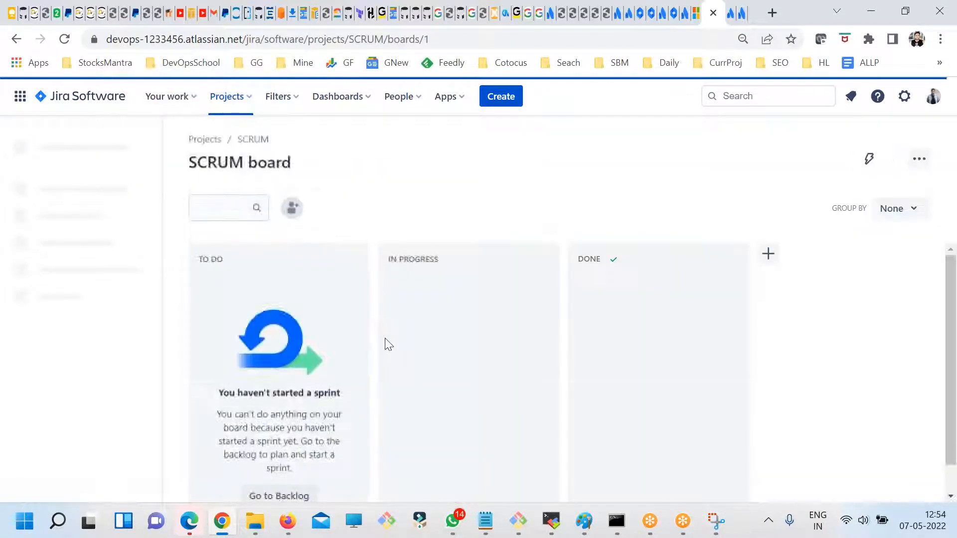
click(60, 238)
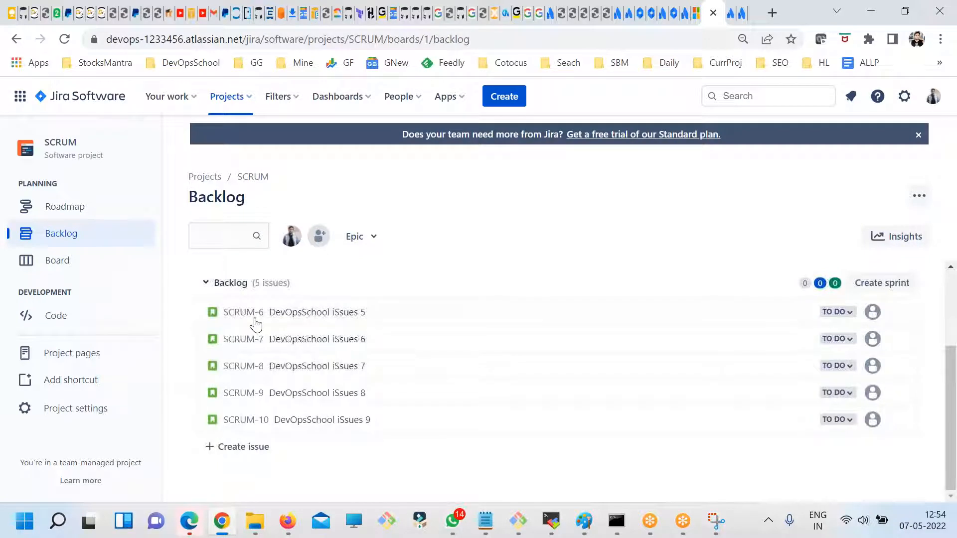
click(256, 319)
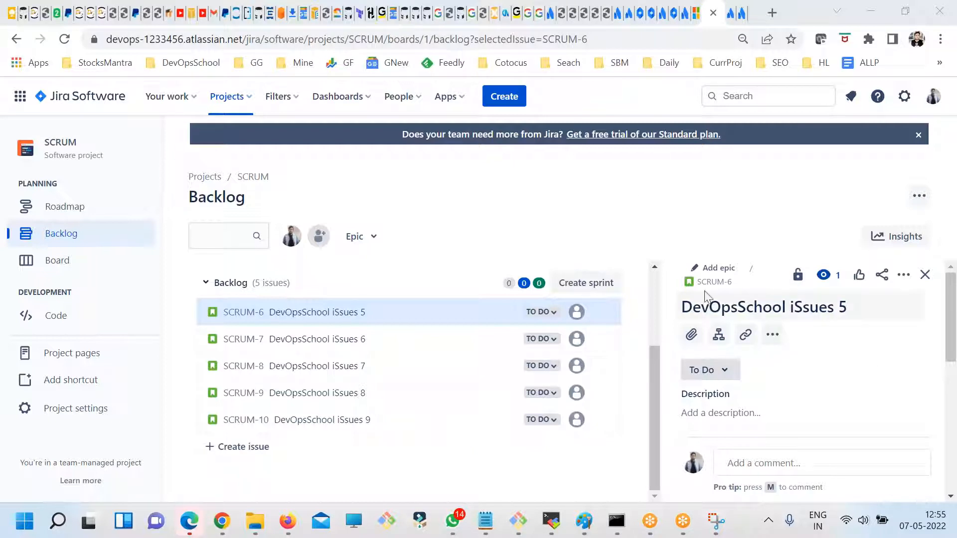
scroll(811, 380, down, 4)
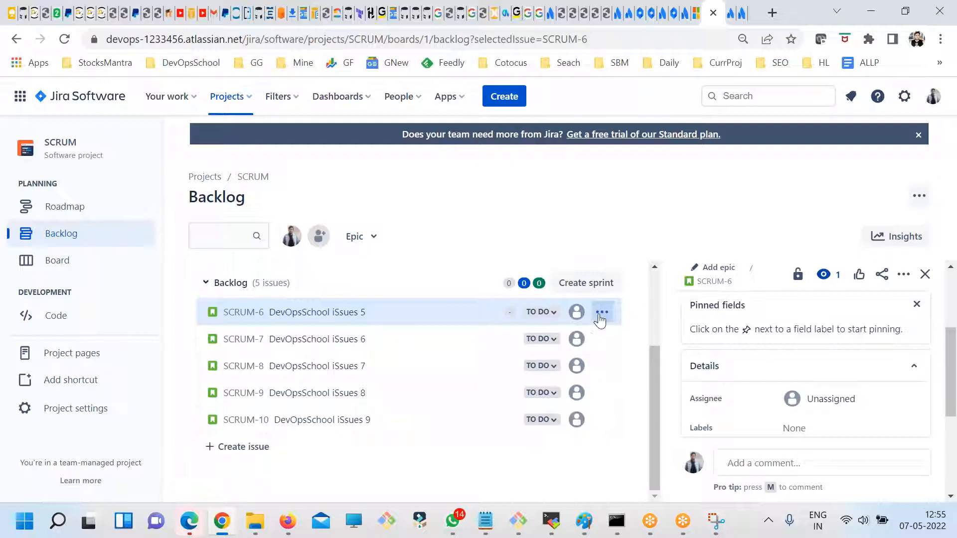
- Check the available actions and the viewing restriction note for SCRUM-6, and close the issue details
click(601, 315)
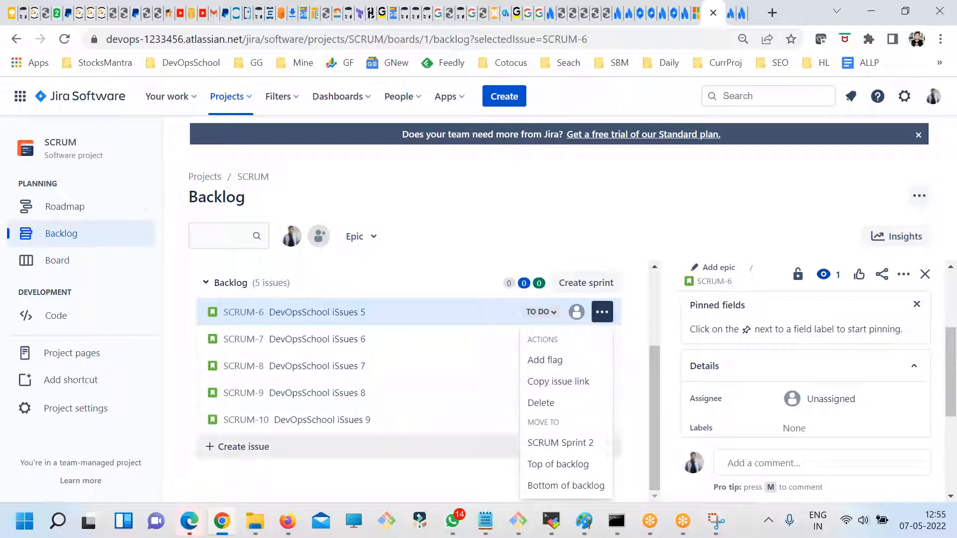
click(256, 318)
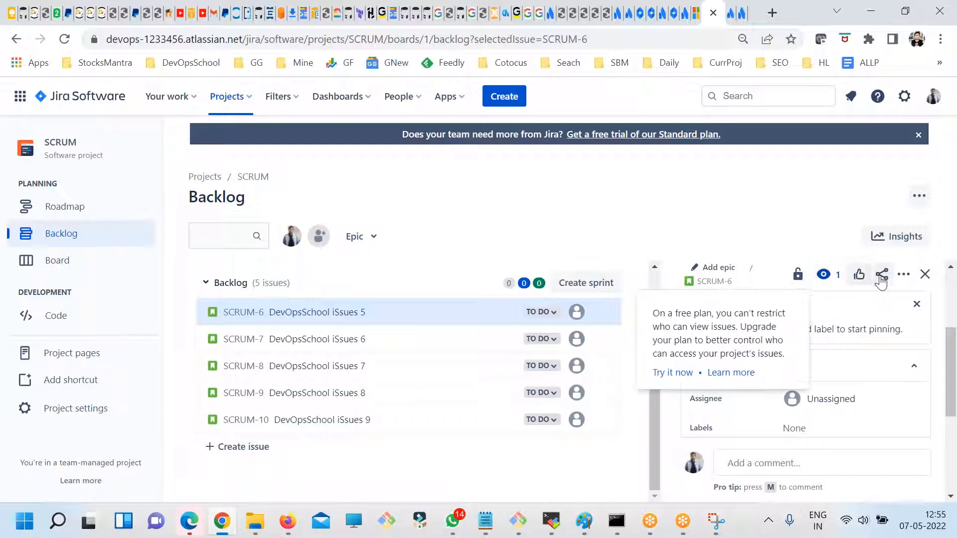
click(903, 274)
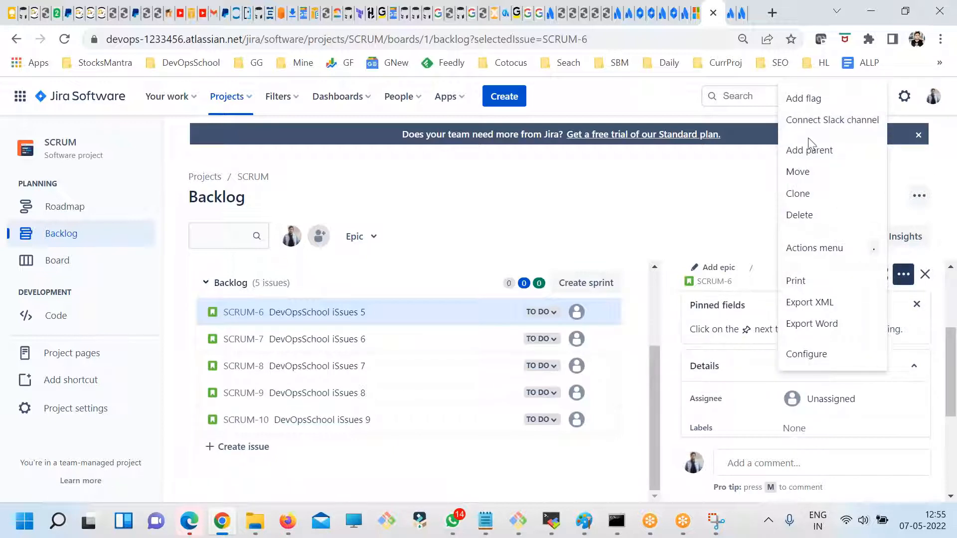
click(719, 221)
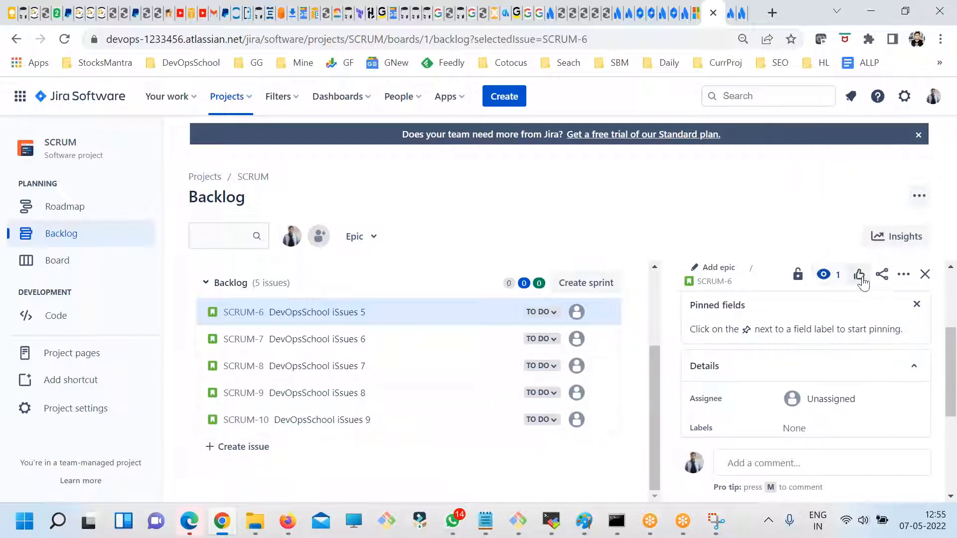
mouse_move(797, 275)
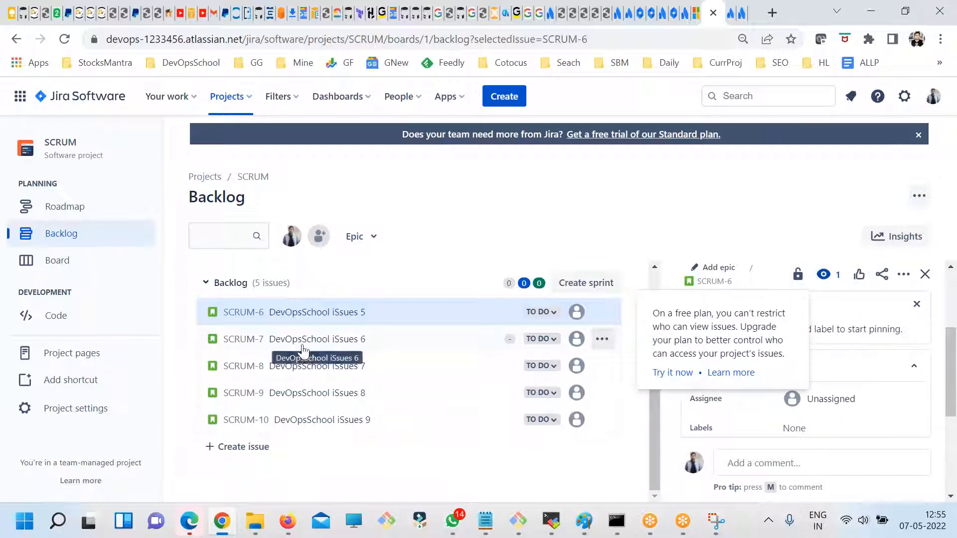
click(925, 274)
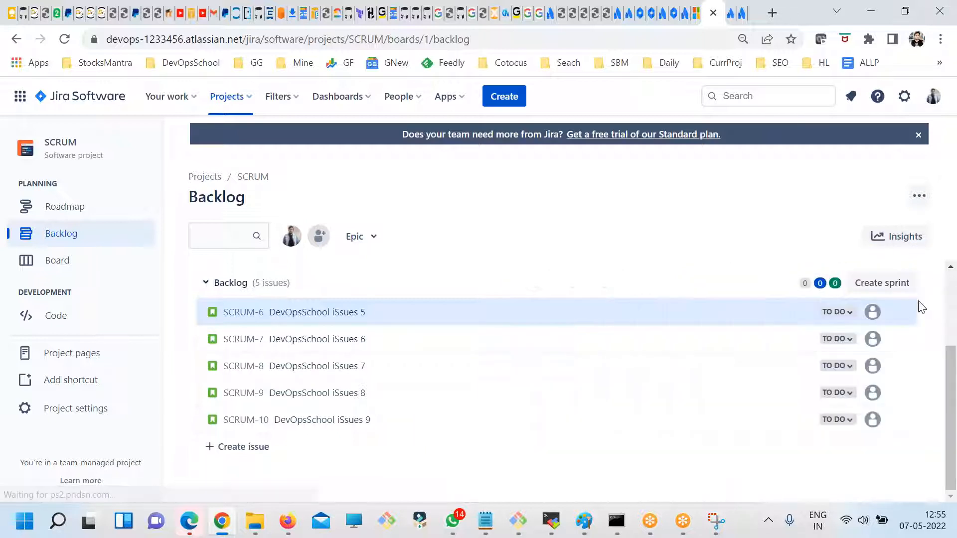
- Open the details of issue SCRUM-6 from the backlog and review its fields, highlighting the Story point estimate label
click(306, 314)
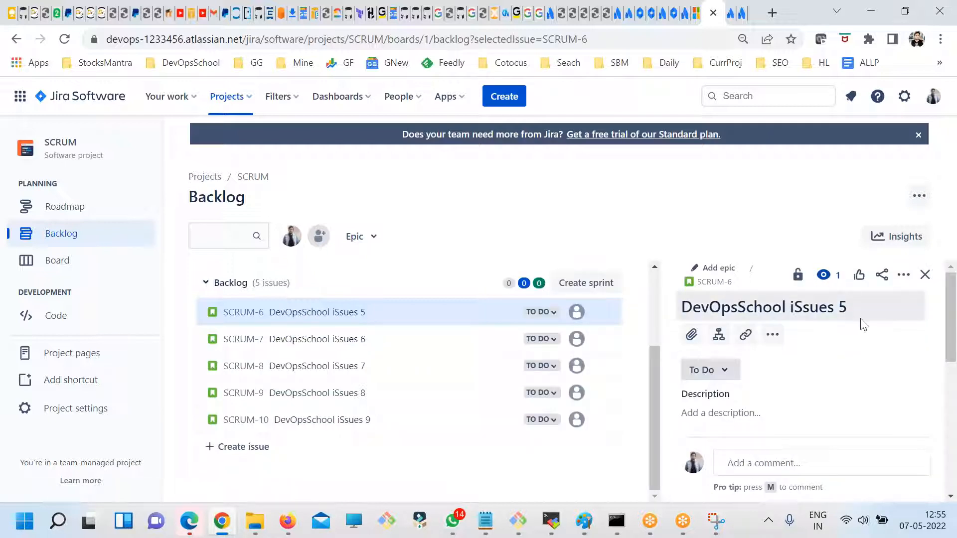
scroll(871, 428, down, 5)
scroll(852, 428, down, 2)
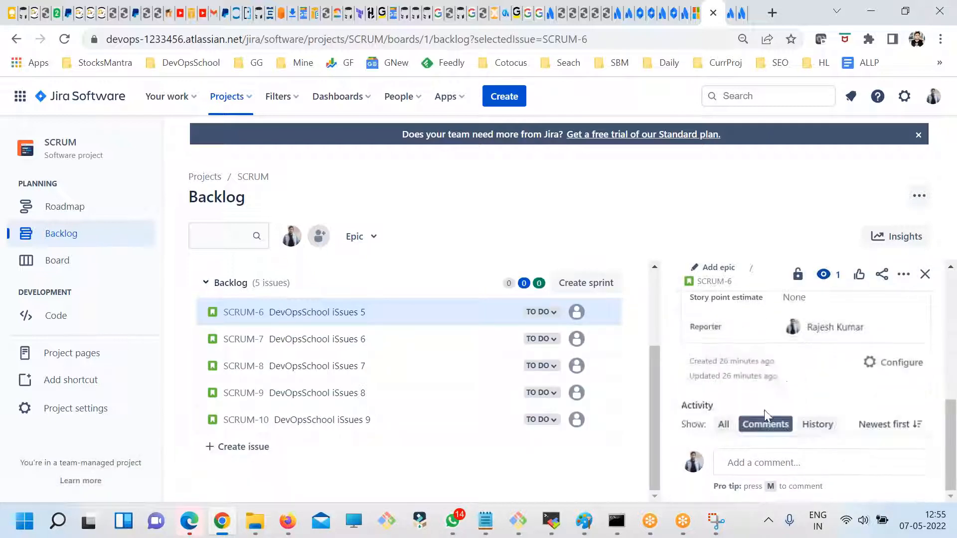
scroll(787, 414, up, 4)
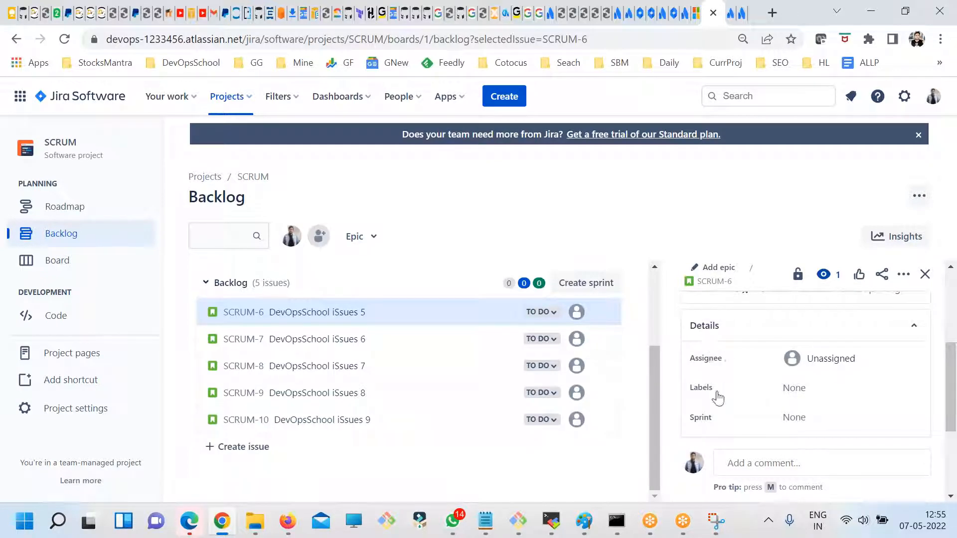
scroll(718, 397, down, 2)
drag(705, 372, 758, 371)
drag(693, 372, 756, 377)
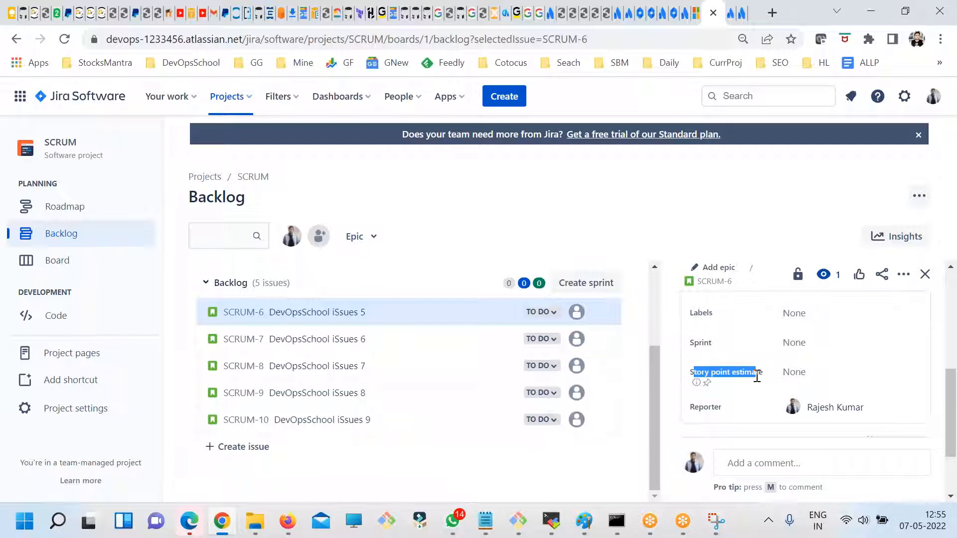
scroll(807, 394, down, 2)
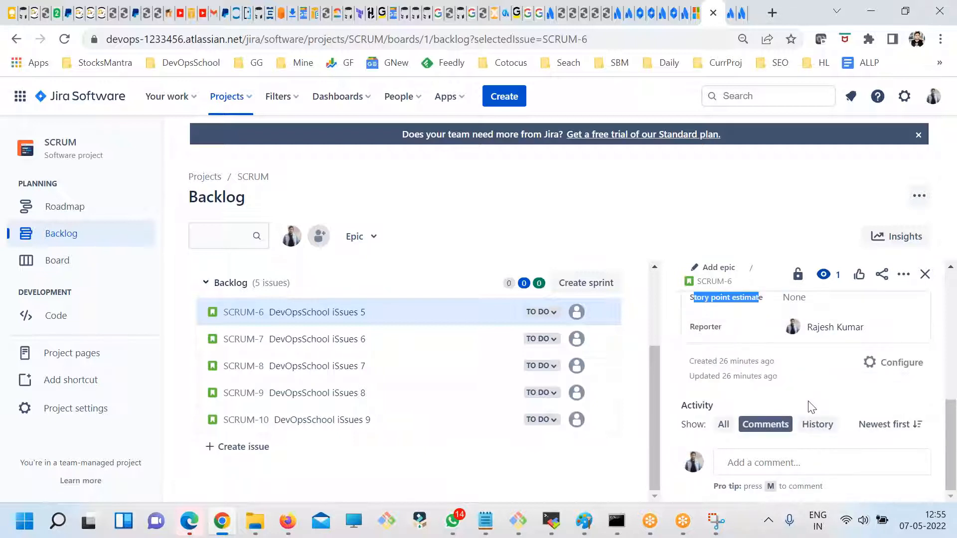
scroll(829, 412, up, 2)
- Review the actions available in the SCRUM-6 details and the issue's viewing restriction note
click(904, 274)
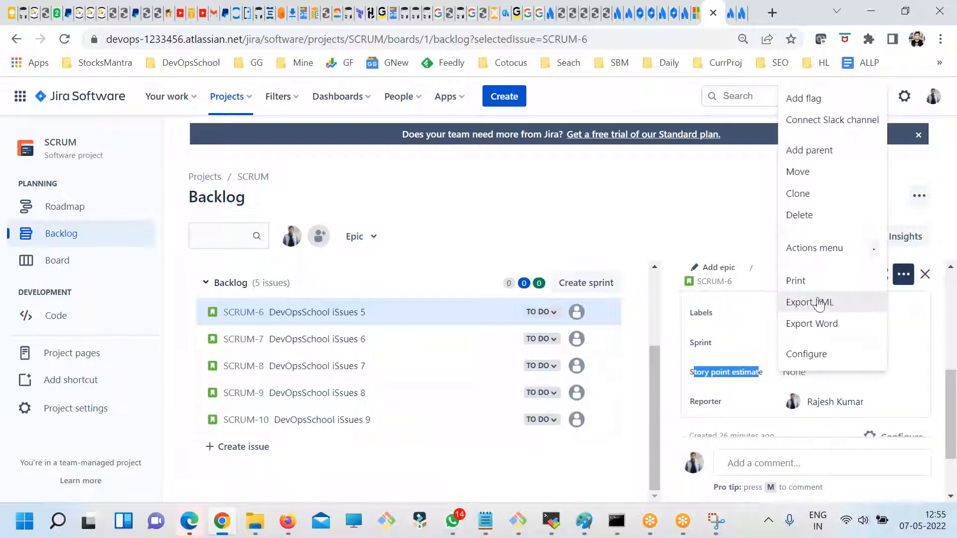
click(643, 217)
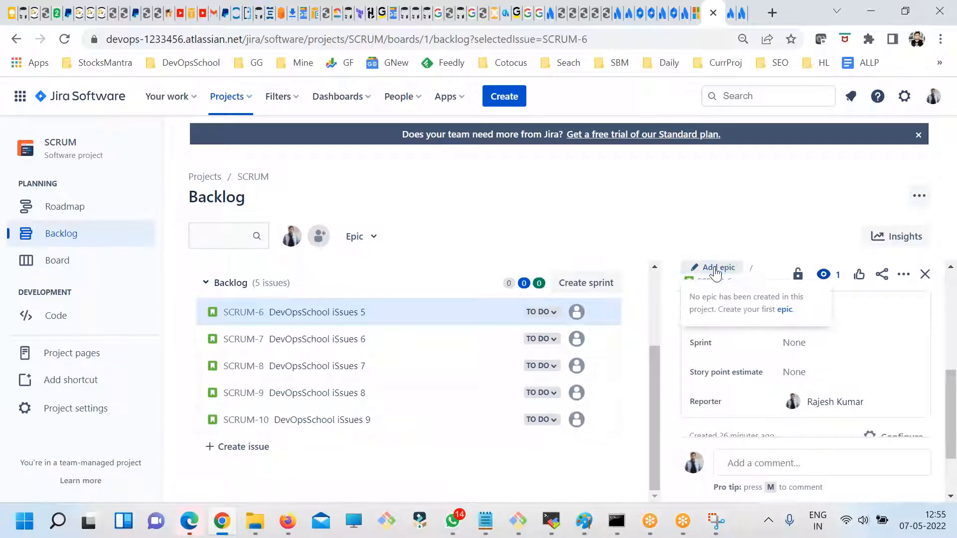
click(798, 274)
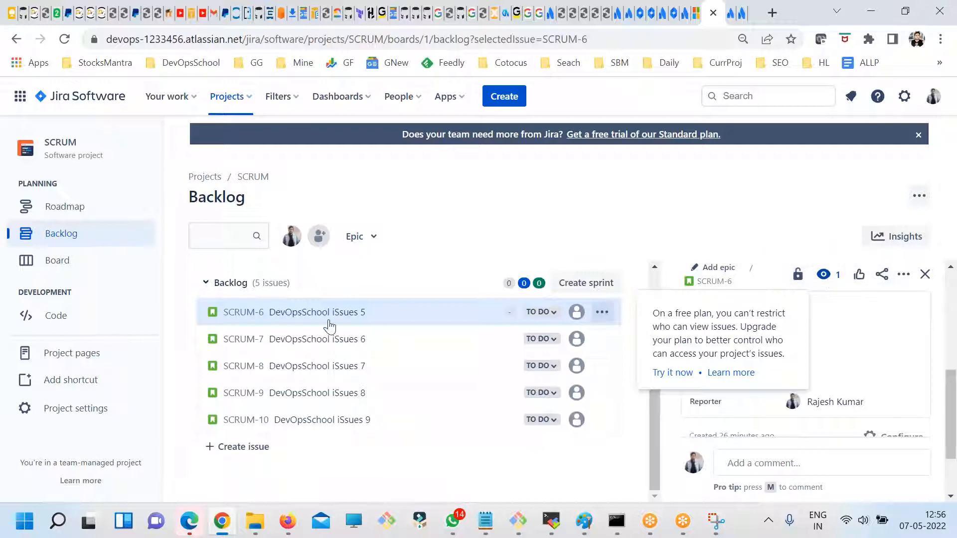
- Examine the actions and move targets offered for SCRUM-6 in the backlog list, without choosing any
click(601, 311)
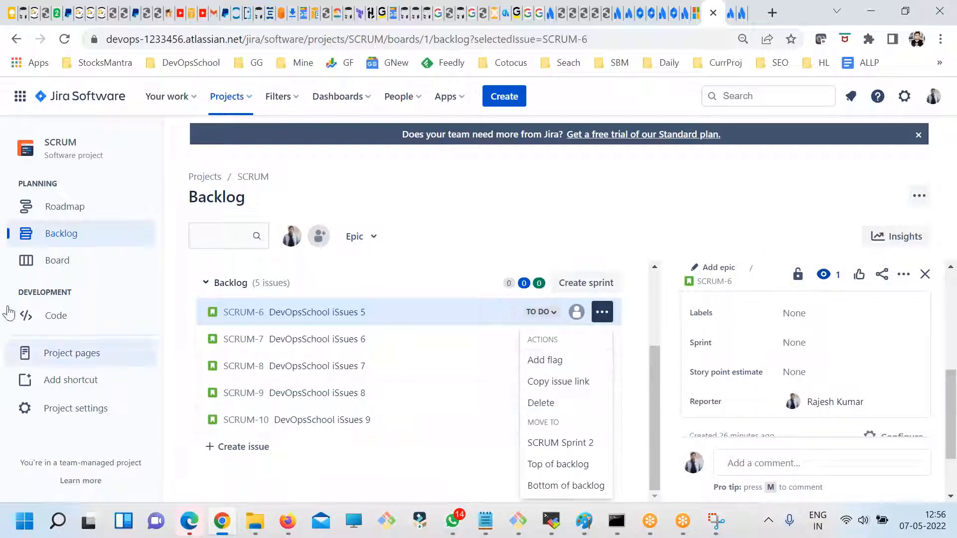
click(58, 233)
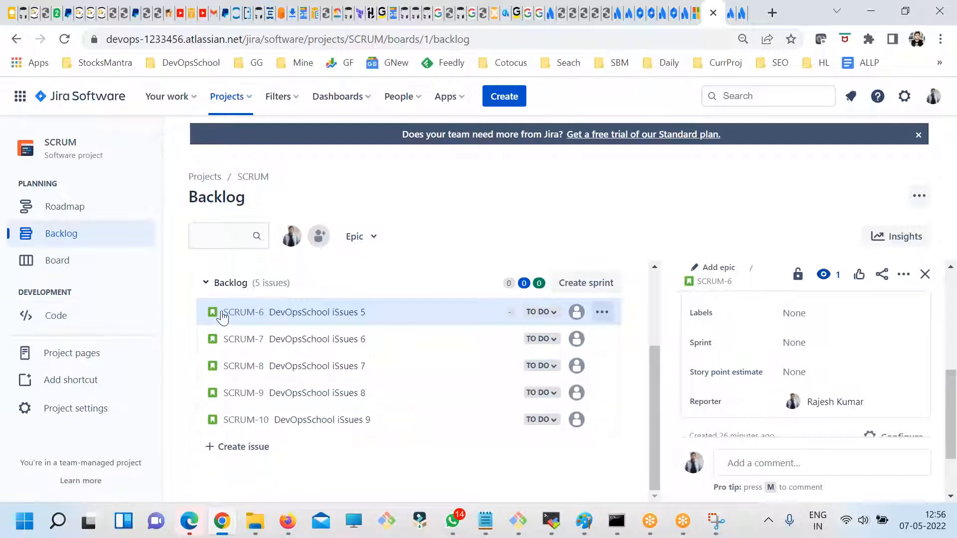
click(216, 313)
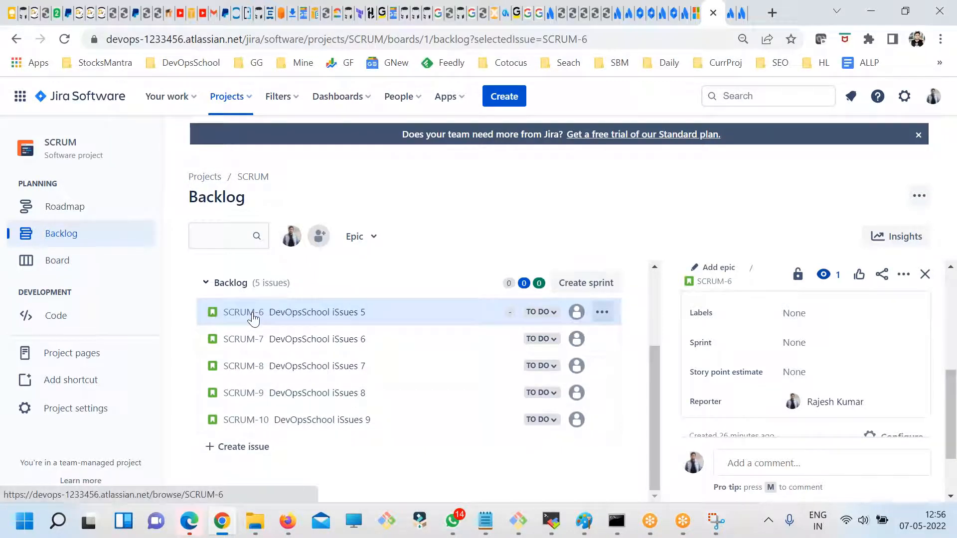
click(602, 313)
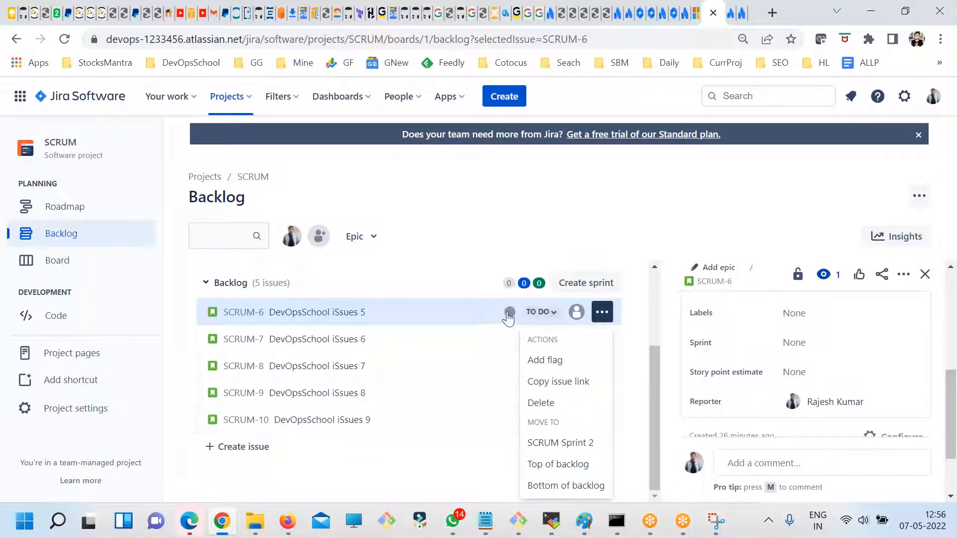
click(344, 315)
- Open SCRUM-6 on its own full page and review its Details fields
click(726, 283)
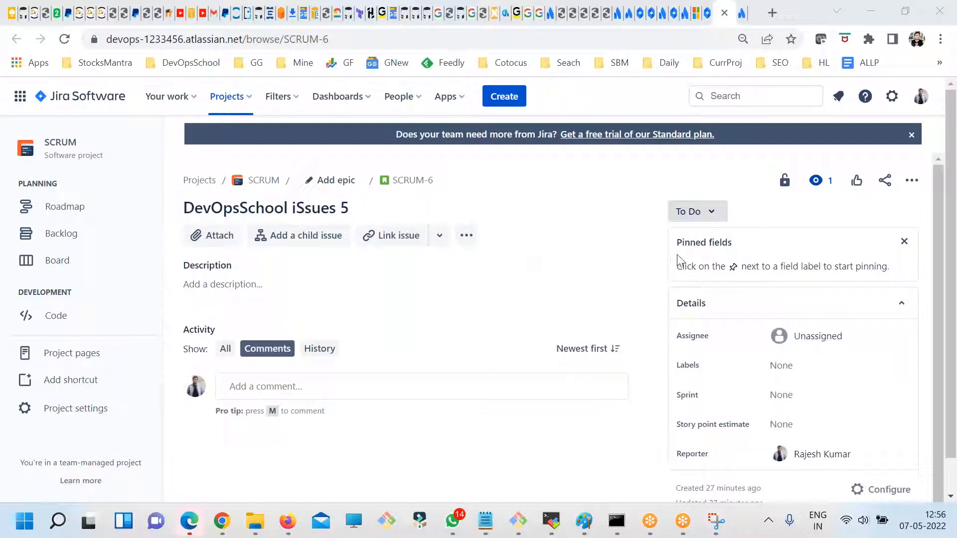
scroll(785, 383, down, 1)
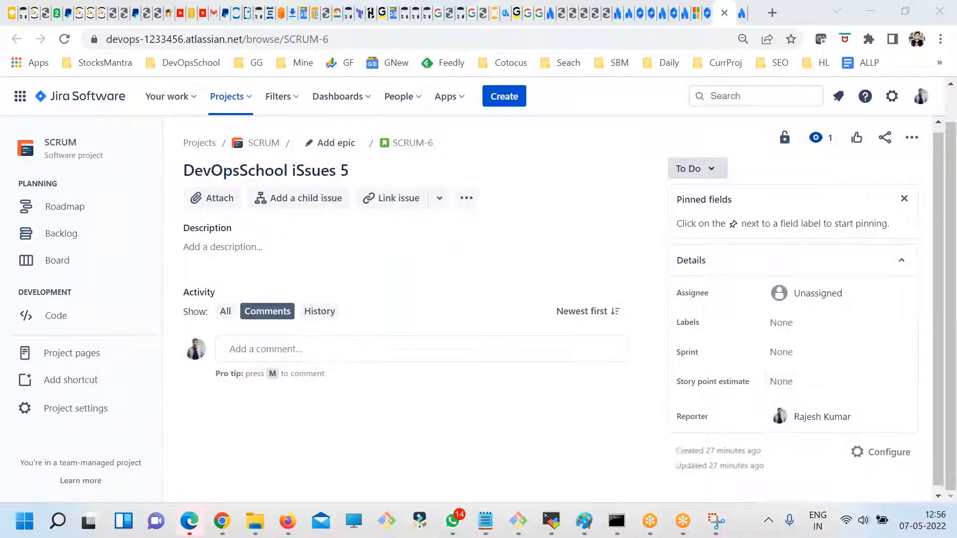
scroll(468, 339, up, 1)
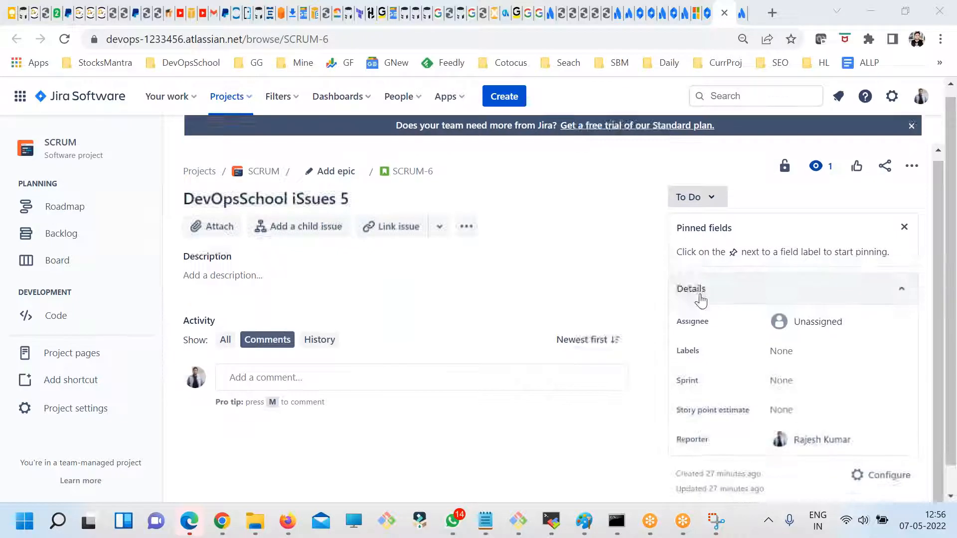
scroll(698, 297, down, 1)
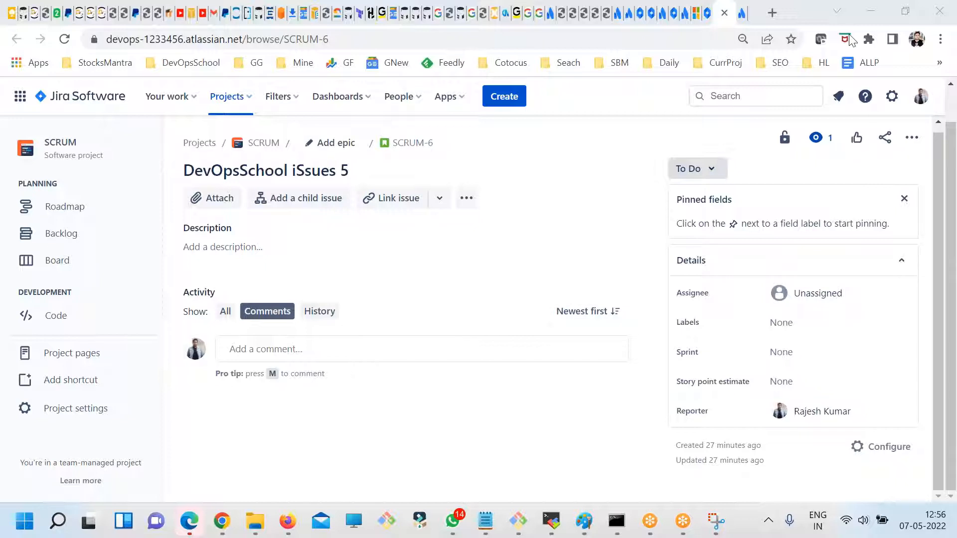
- Check the additional actions and the sprint choices for SCRUM-6, without selecting any of them
click(466, 198)
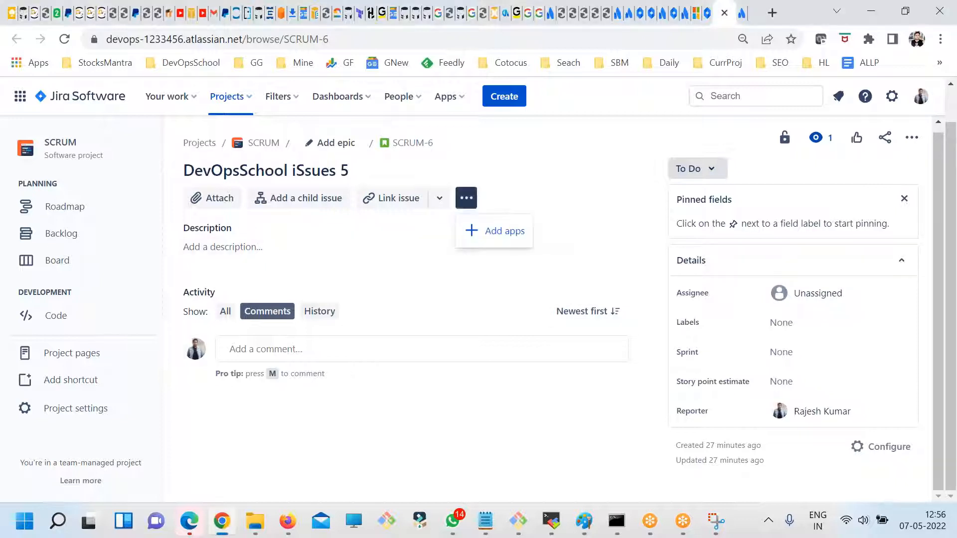
click(912, 138)
click(502, 410)
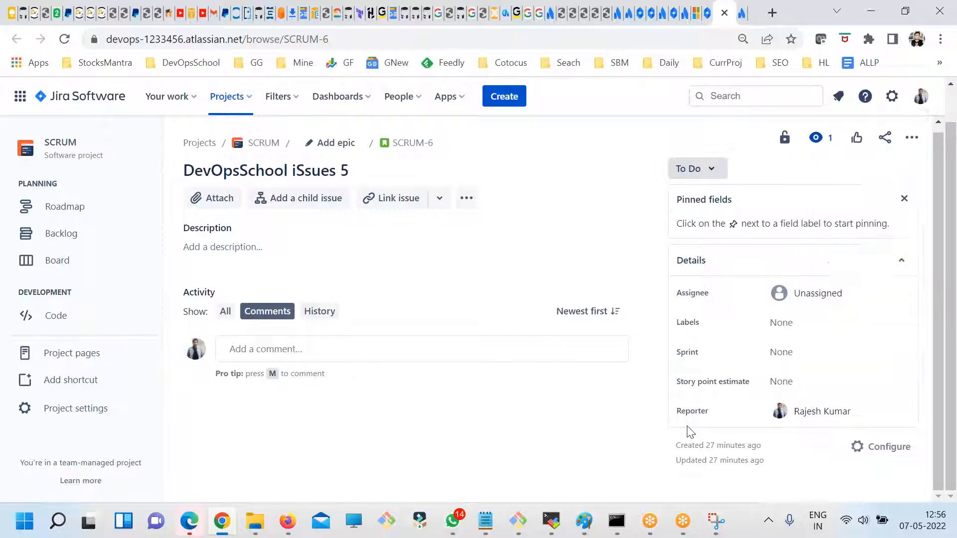
click(780, 354)
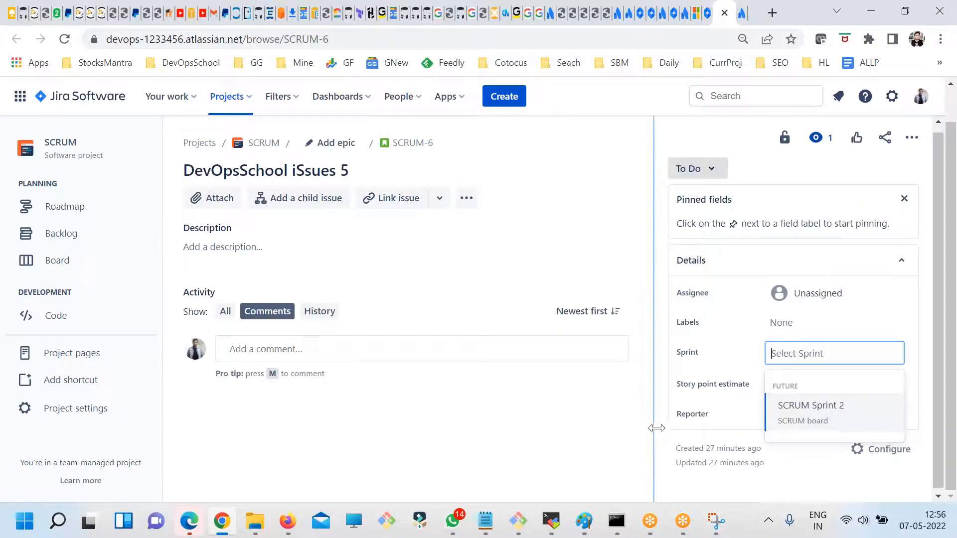
click(516, 404)
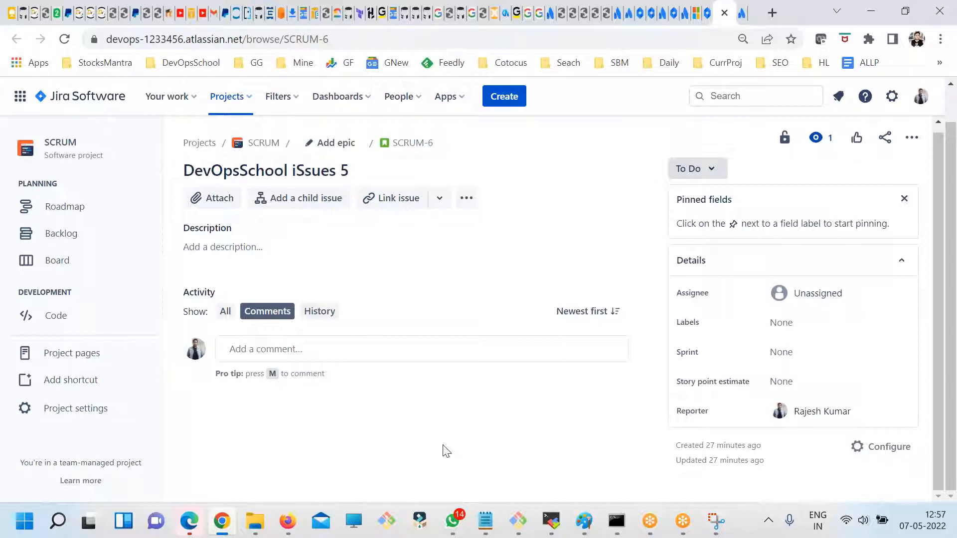
- Open the summary of SCRUM-6 for editing and select its full text, without changing it
click(927, 98)
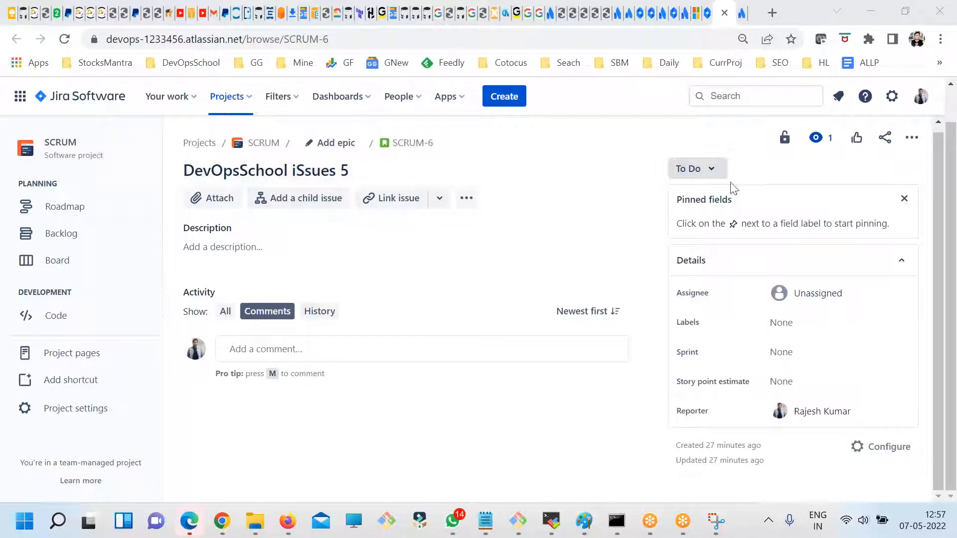
drag(232, 170, 432, 175)
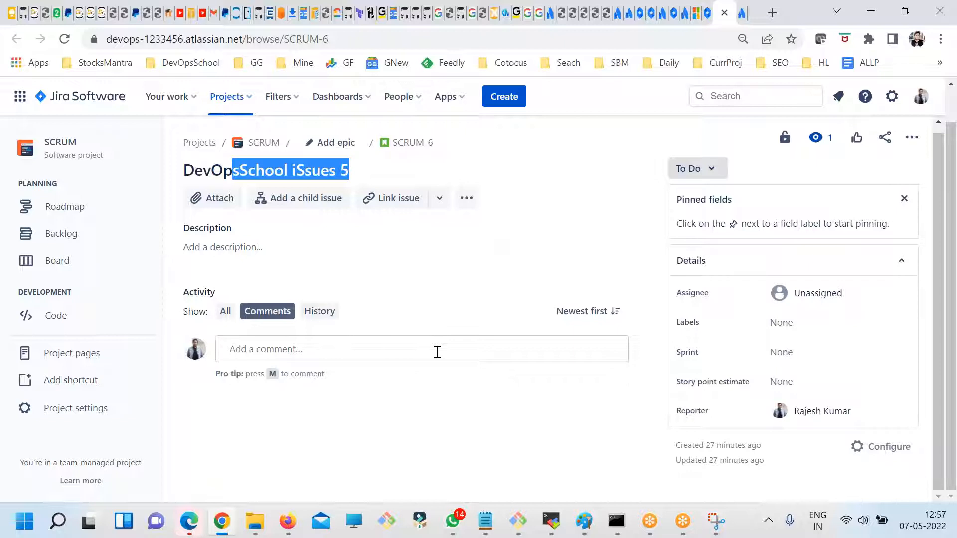
click(382, 175)
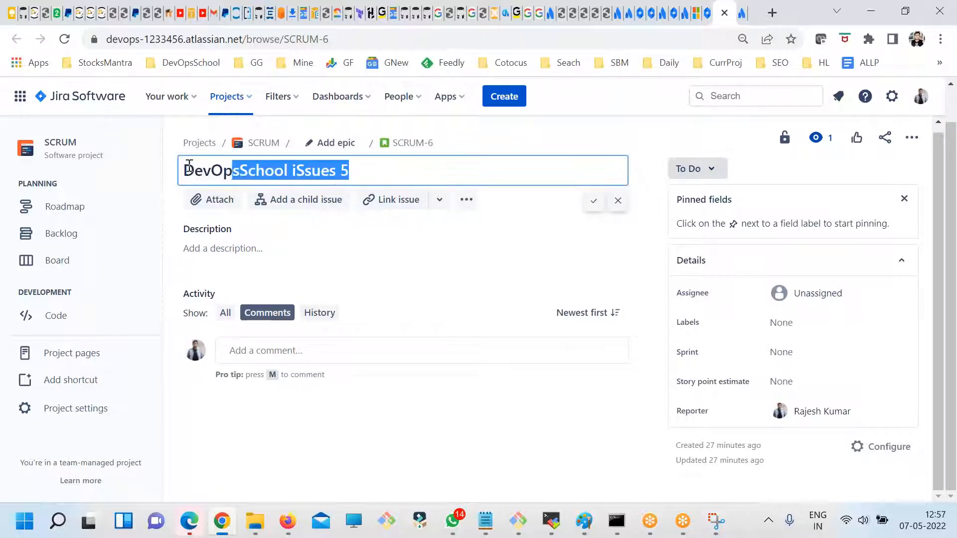
drag(188, 166, 172, 165)
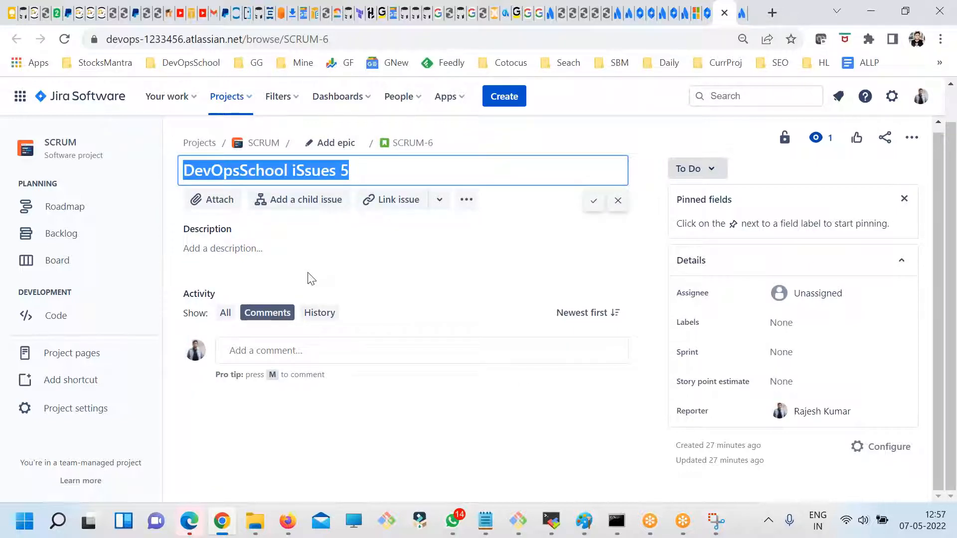
click(395, 454)
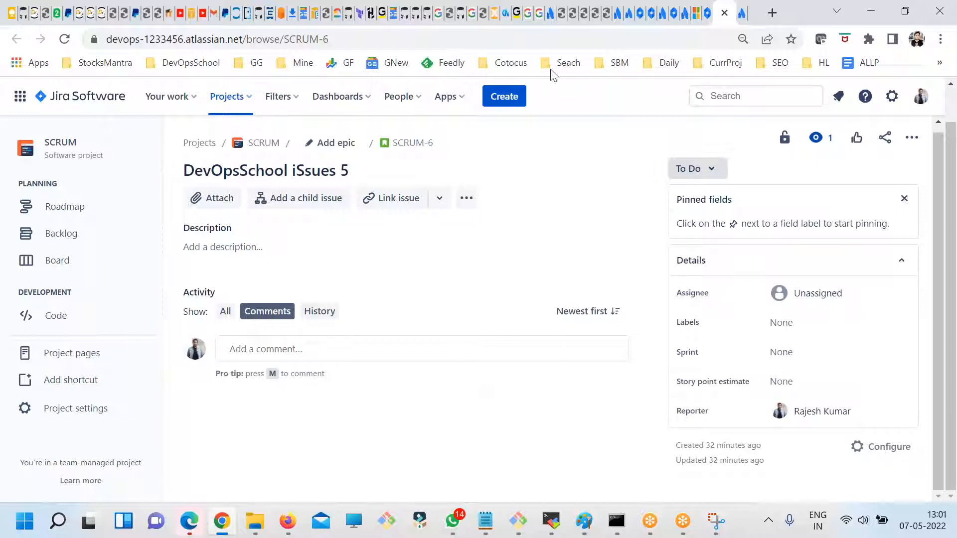
- Switch to the server terminal, highlight the root filesystem's usage in the df -kh output, and return to the Jira issue
click(518, 521)
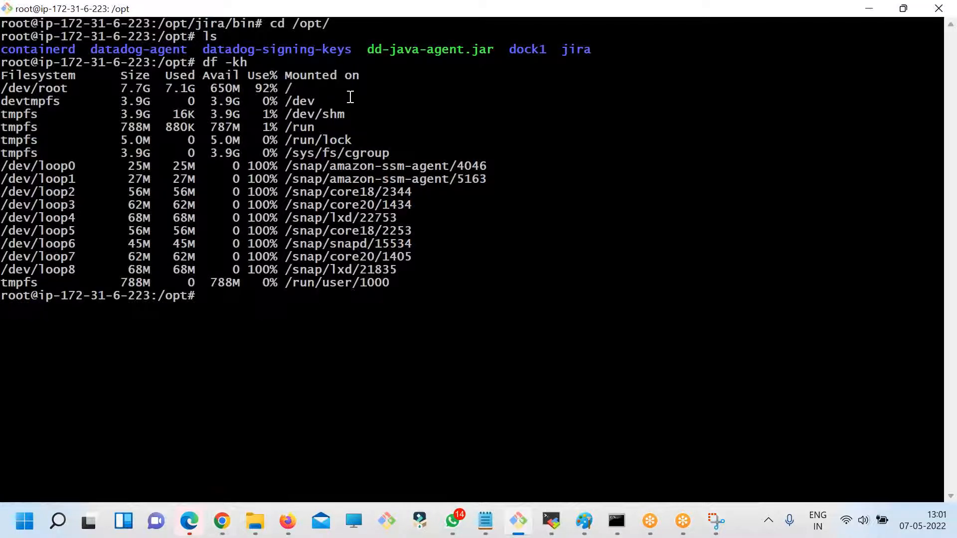
drag(245, 97, 163, 87)
key(alt+Tab)
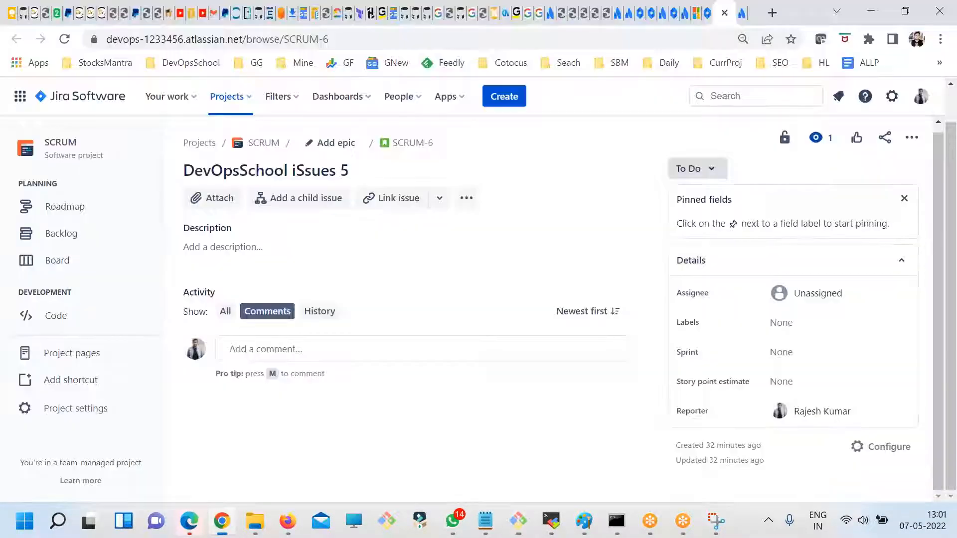
key(alt+Tab)
drag(235, 79, 387, 142)
click(339, 120)
drag(292, 90, 191, 89)
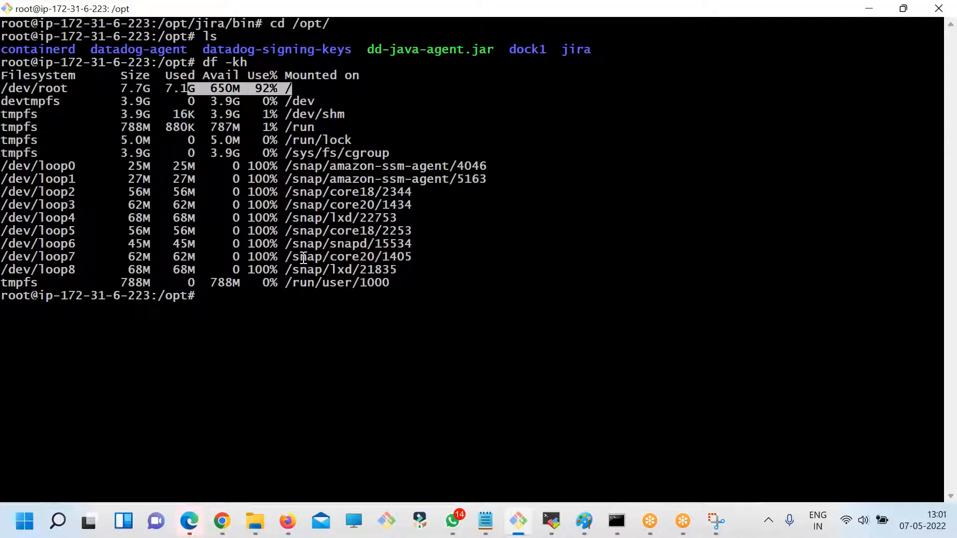
key(alt+Tab)
key(alt+Tab)
drag(296, 90, 172, 88)
drag(298, 89, 154, 88)
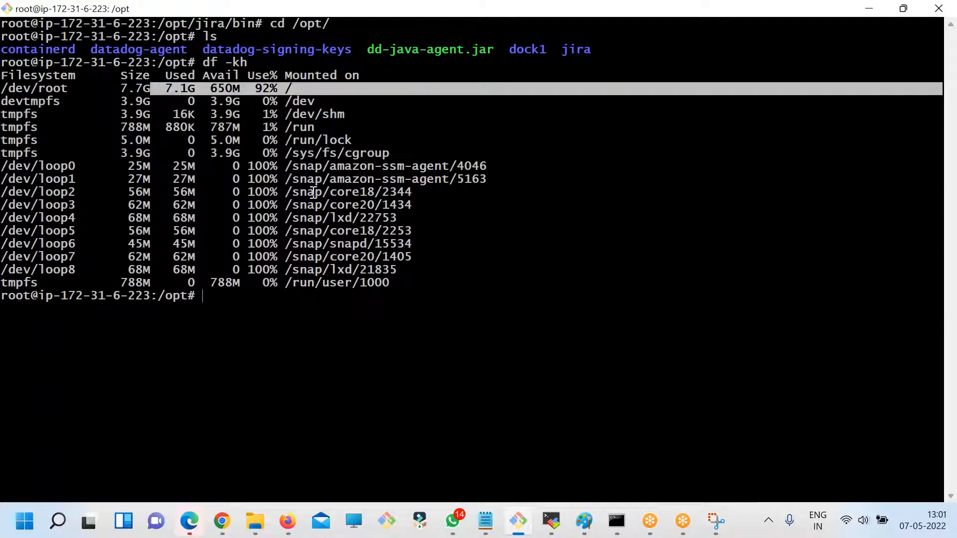
key(alt+Tab)
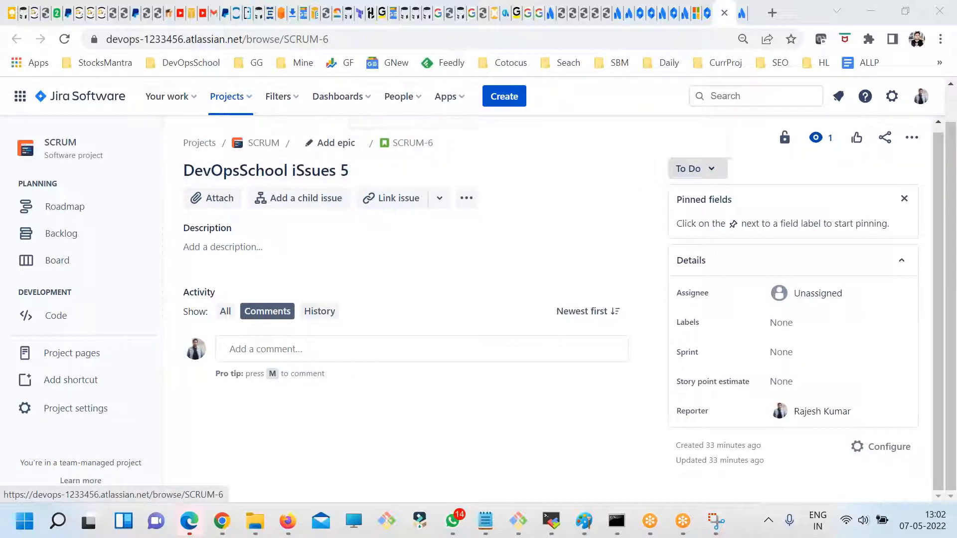
- Check the viewing restriction note of SCRUM-6 and the list of issues assigned under Your work
click(784, 137)
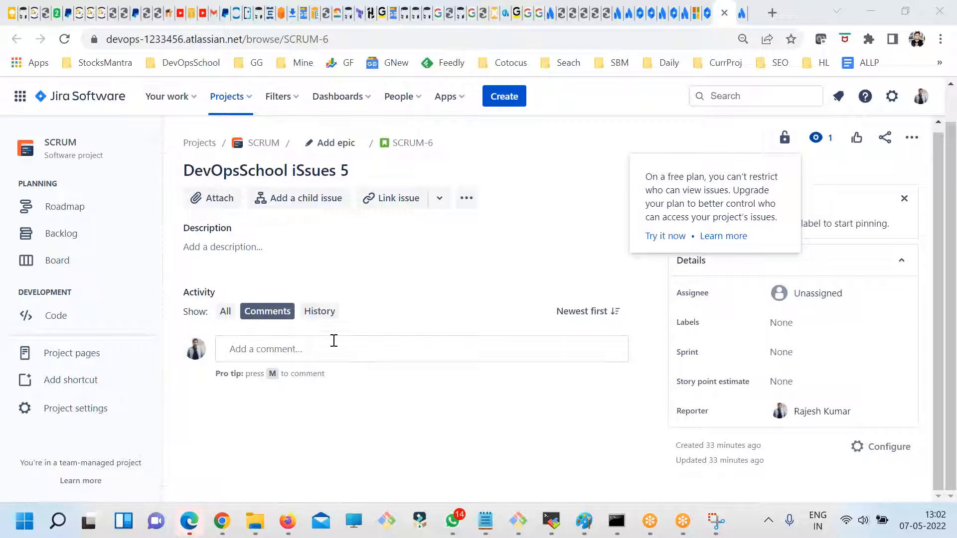
click(366, 417)
click(636, 25)
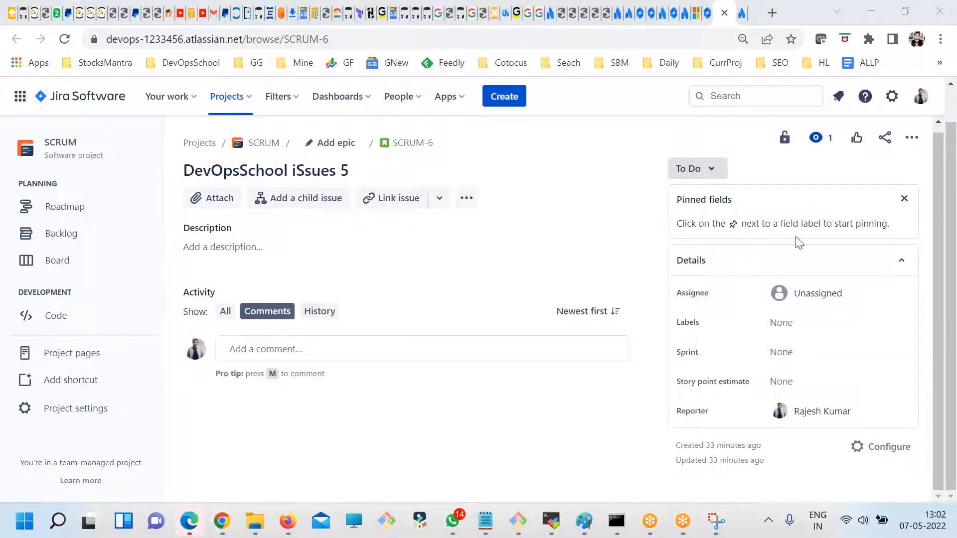
click(169, 97)
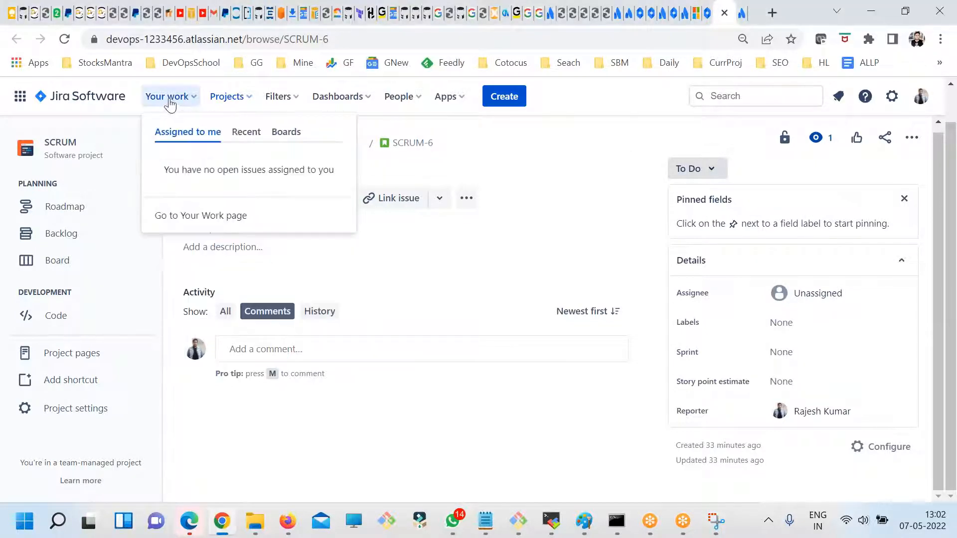
click(293, 449)
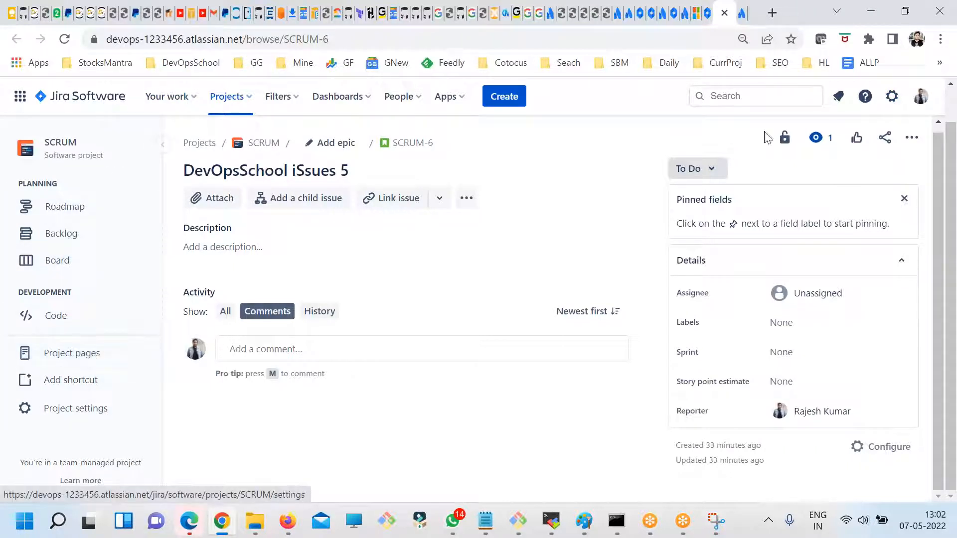
- Open the site's billing preview from the Jira settings and highlight the plan of the Jira Software subscription
click(892, 98)
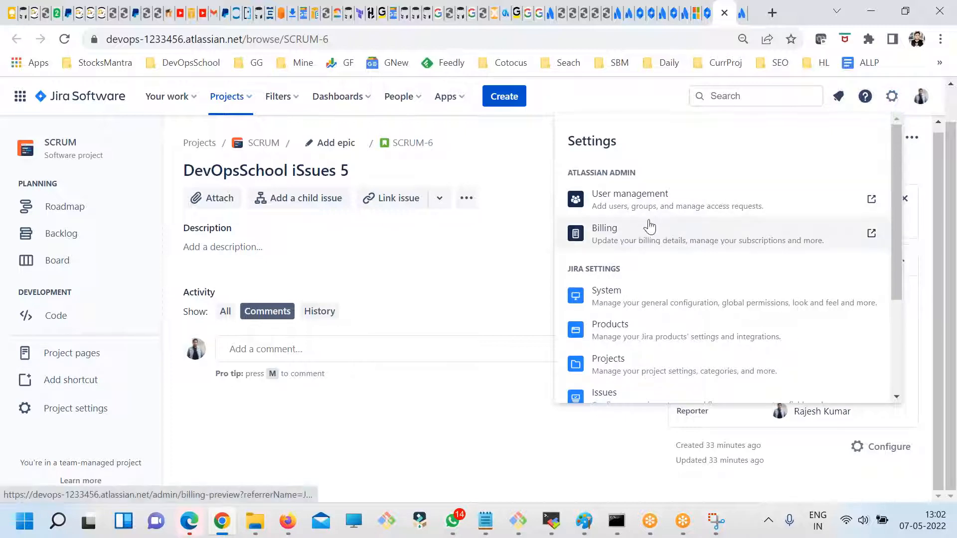
click(620, 241)
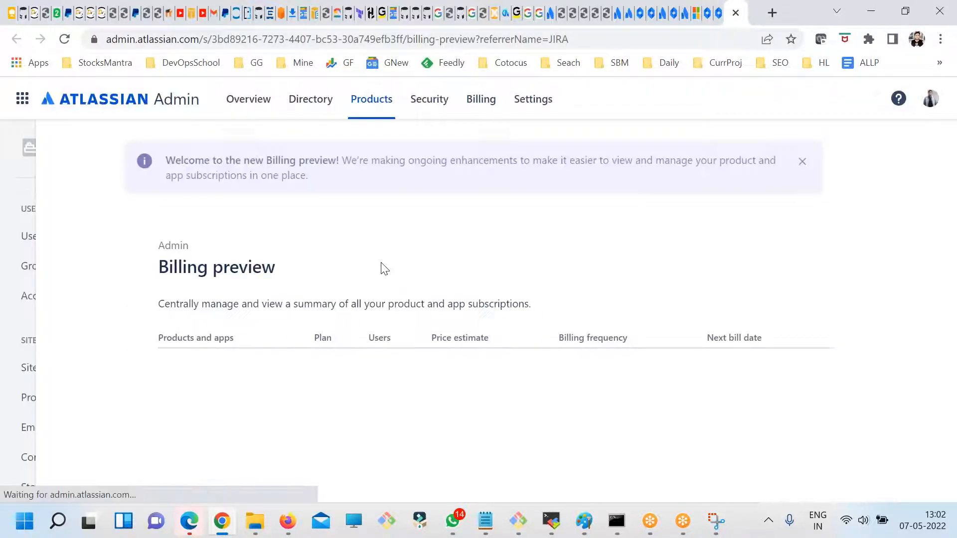
scroll(541, 380, down, 1)
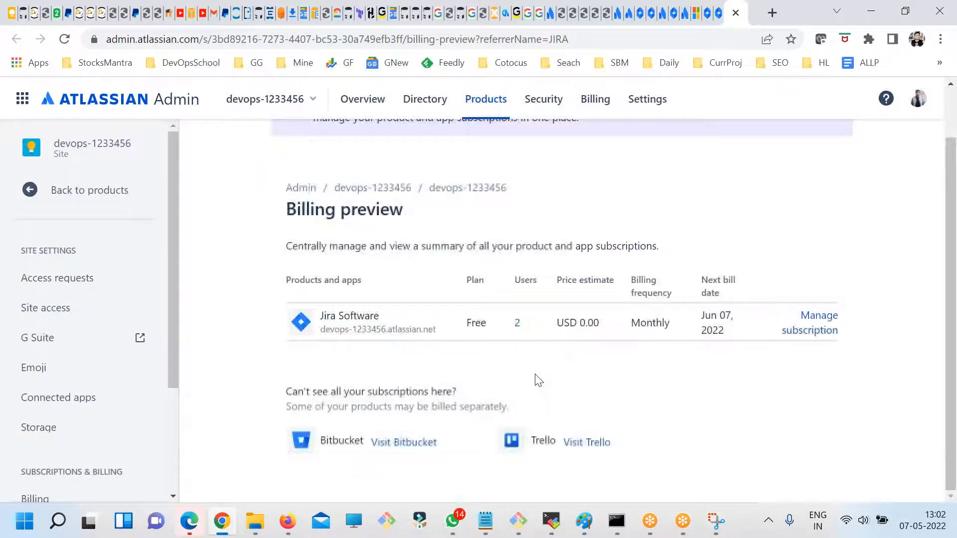
double_click(465, 325)
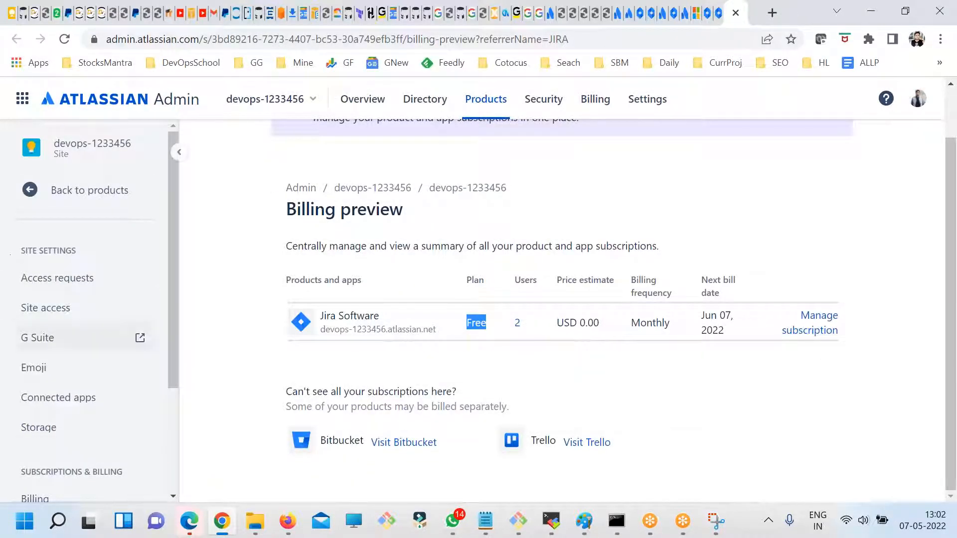
scroll(143, 398, down, 3)
scroll(140, 412, up, 3)
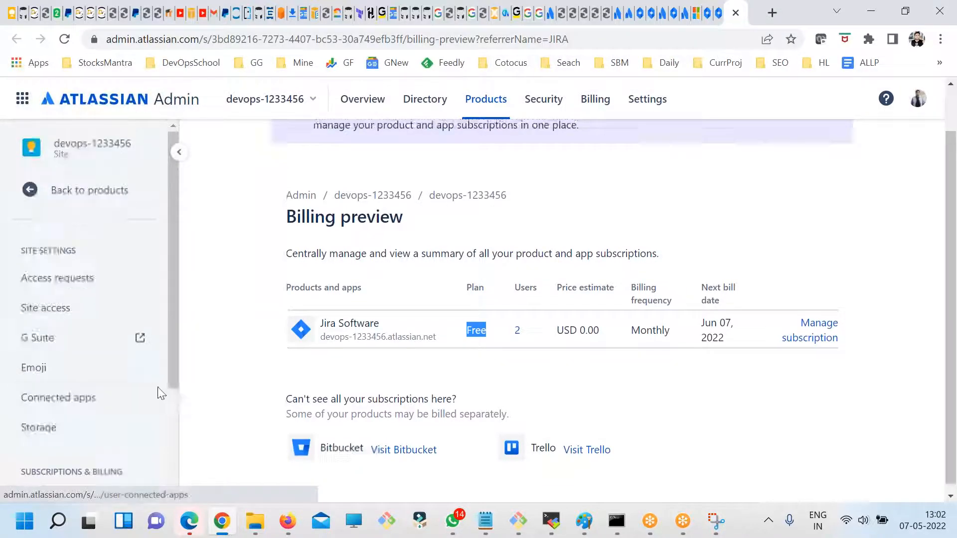
scroll(387, 254, up, 1)
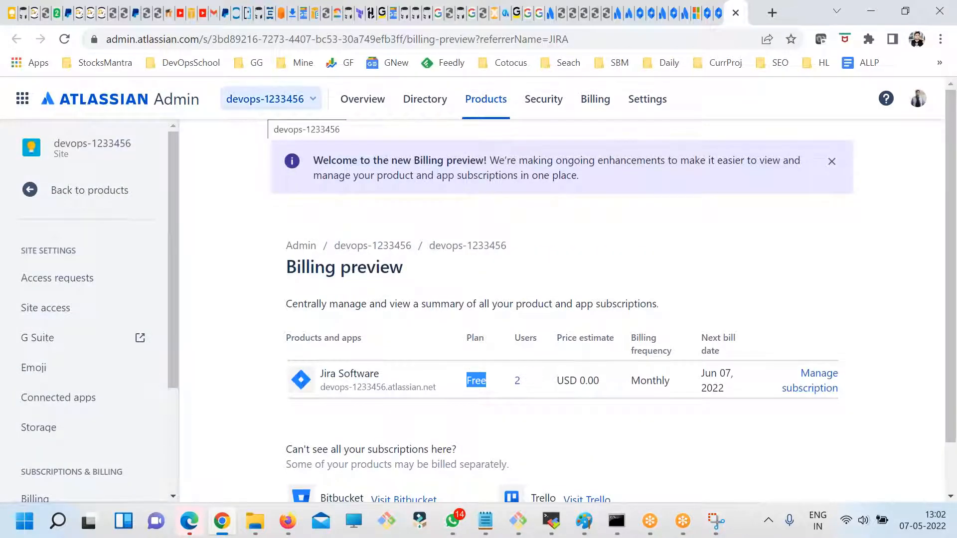
- Review the organizations on the Atlassian administration home page and open group management for the devops-1233456 site
click(261, 106)
click(187, 289)
click(85, 106)
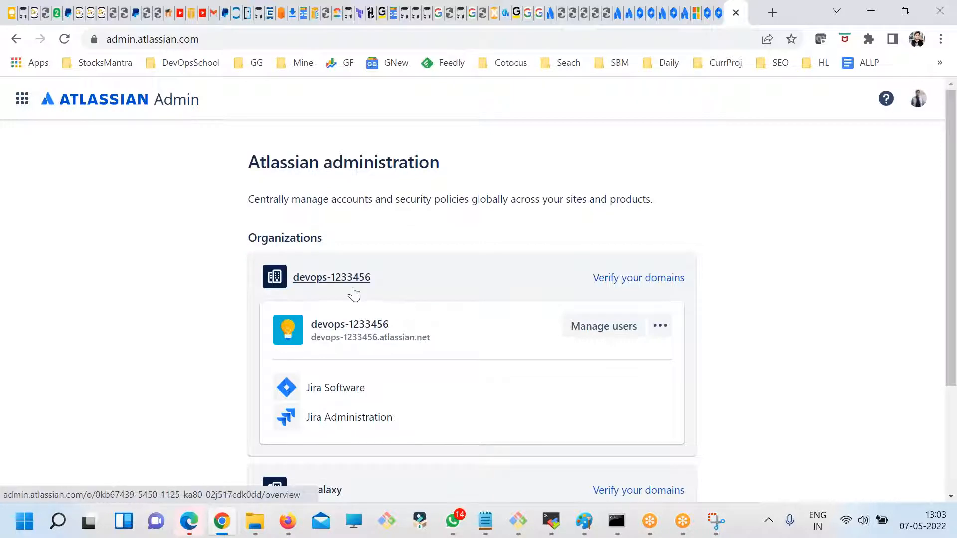
scroll(613, 391, down, 3)
scroll(596, 384, up, 3)
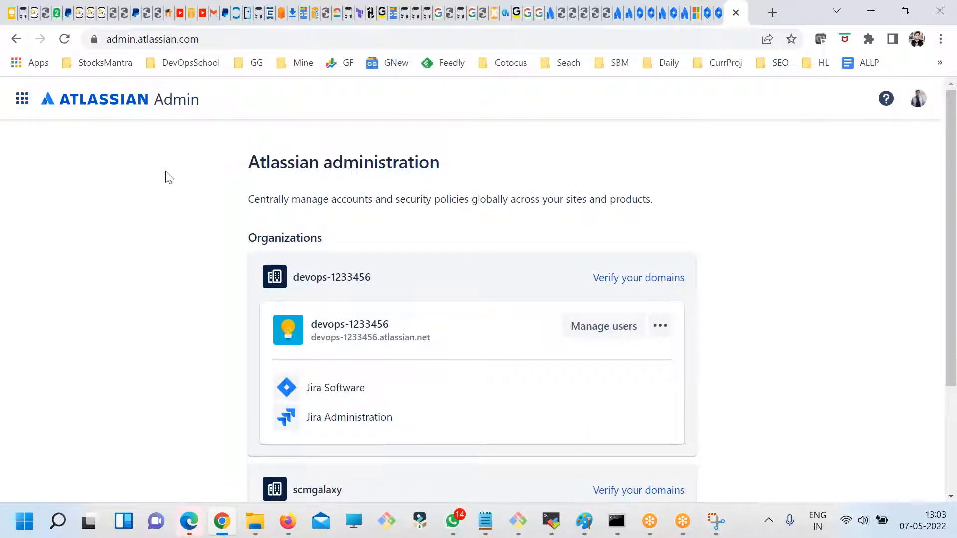
click(659, 328)
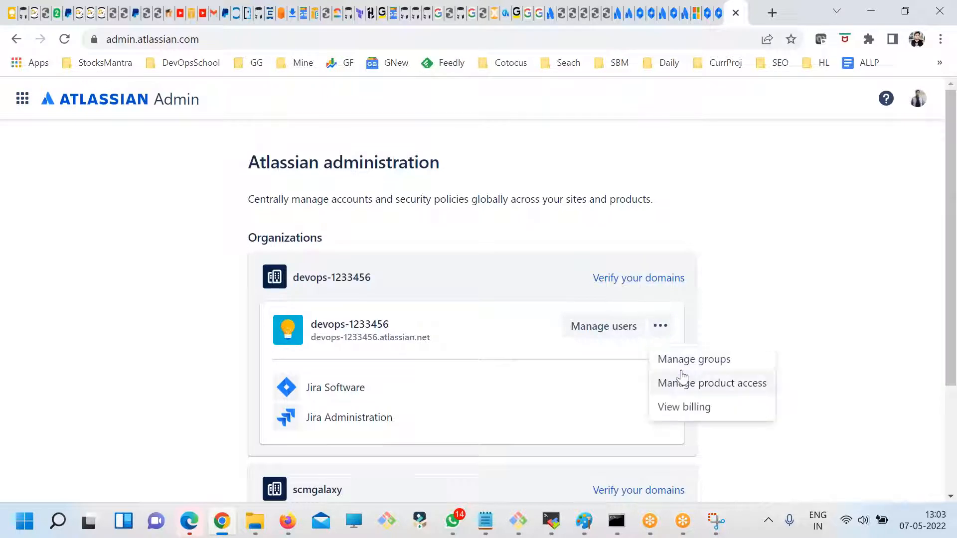
click(670, 361)
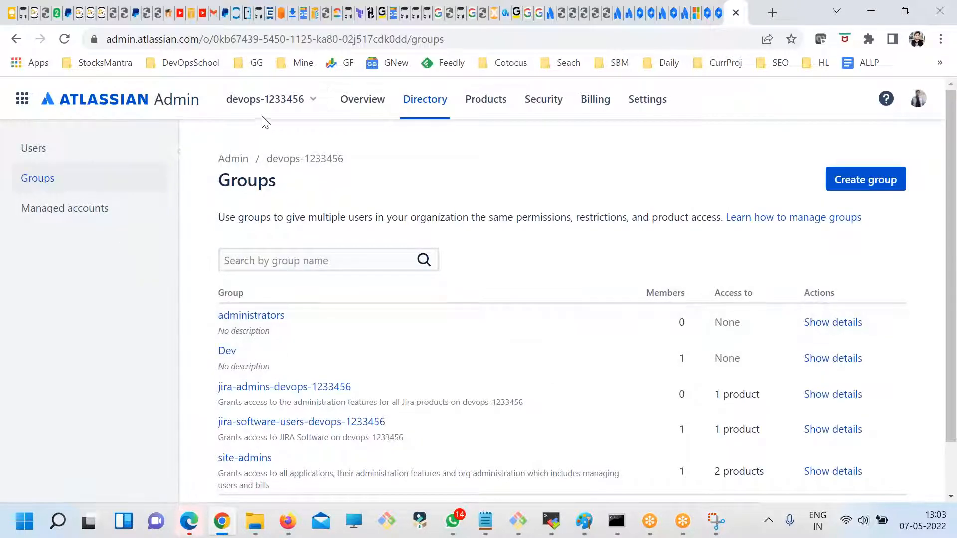
- Switch to the devopsschool1 organization and highlight the overview text about subscribing to Atlassian Access for single sign-on and password policy
click(269, 99)
click(299, 222)
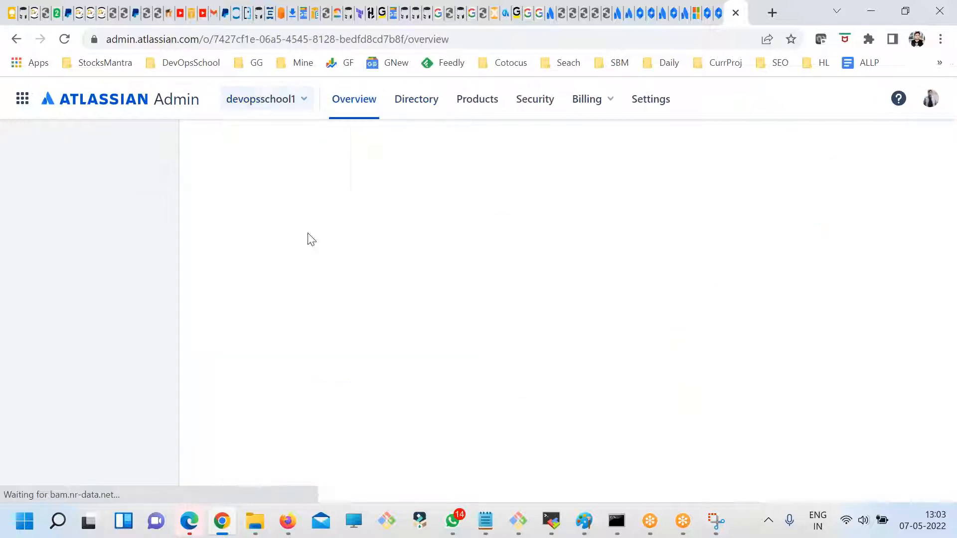
scroll(438, 367, down, 5)
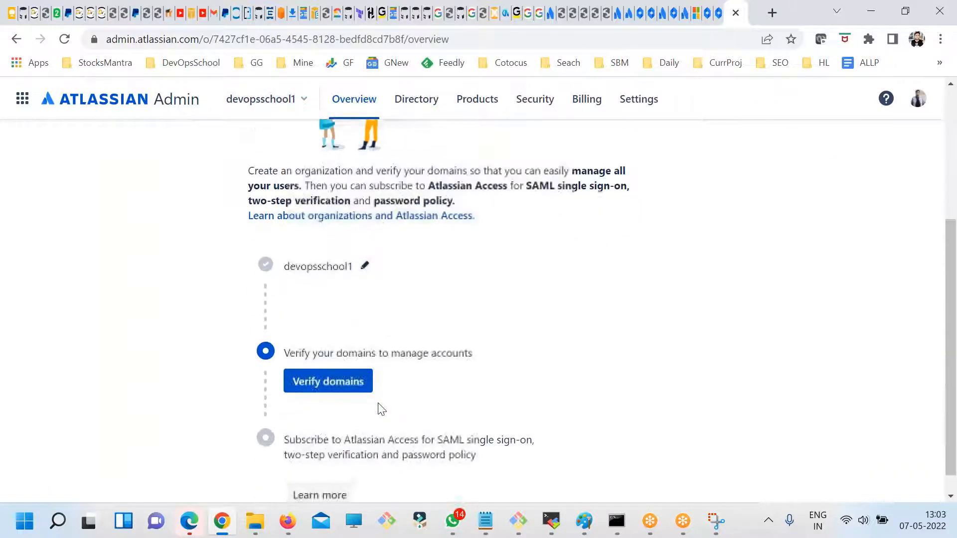
scroll(347, 348, up, 3)
drag(372, 310, 454, 326)
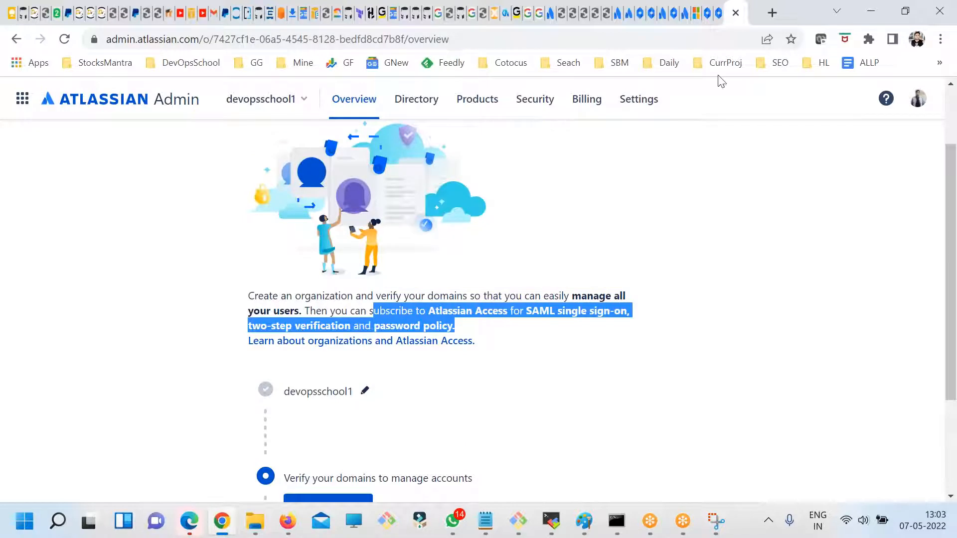
- Search Google for "jira reports" in a new tab and refine the query to "jira cloud reports"
click(770, 14)
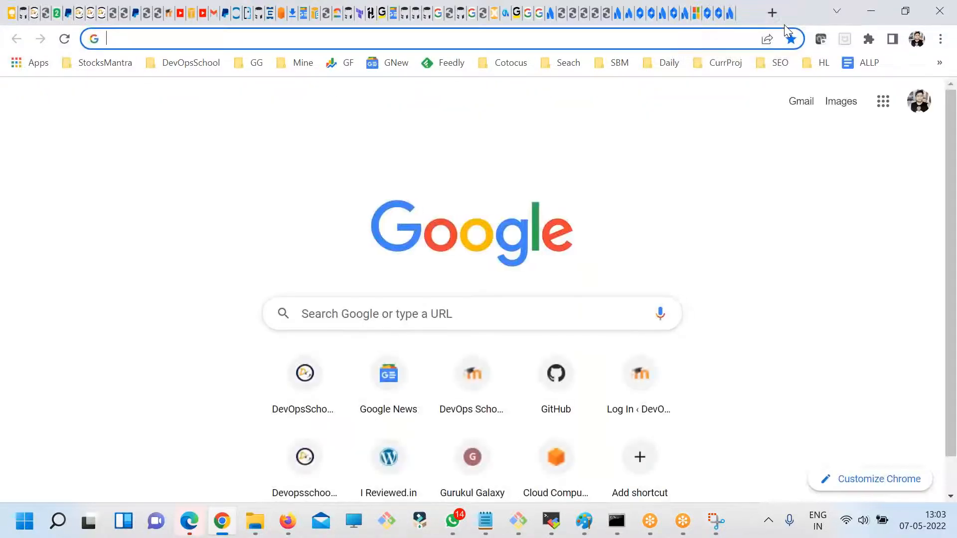
text(jira reports)
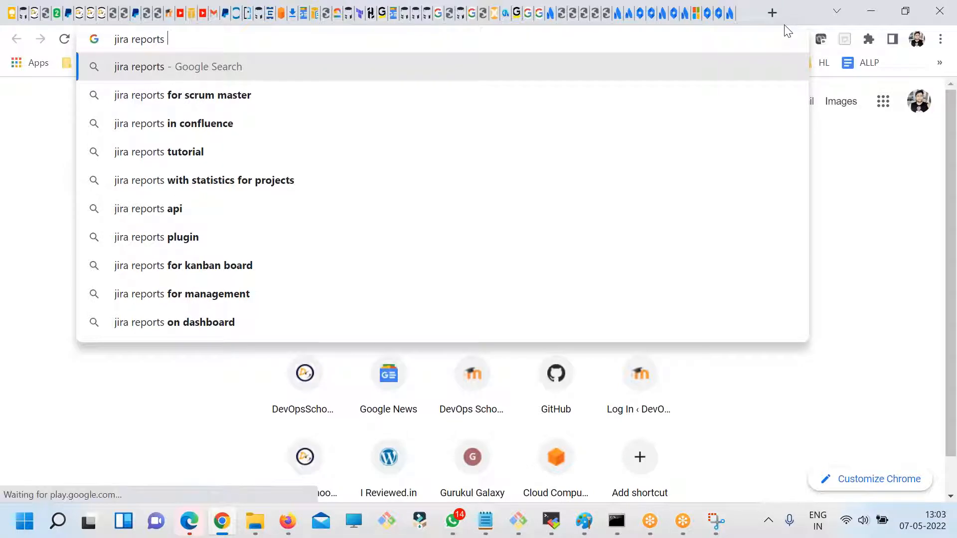
key(Return)
click(229, 114)
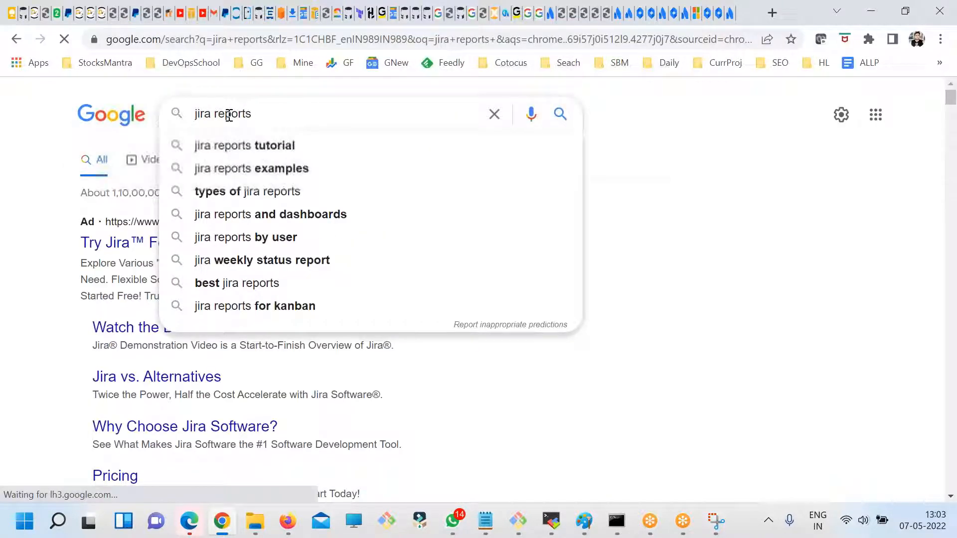
click(213, 114)
text(ckl)
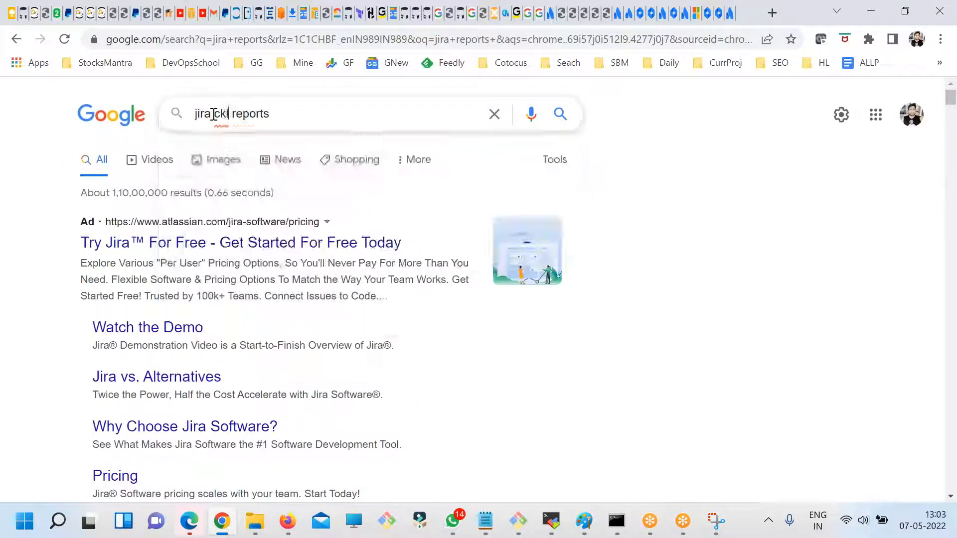
key(BackSpace)
key(BackSpace)
text(loud)
key(Return)
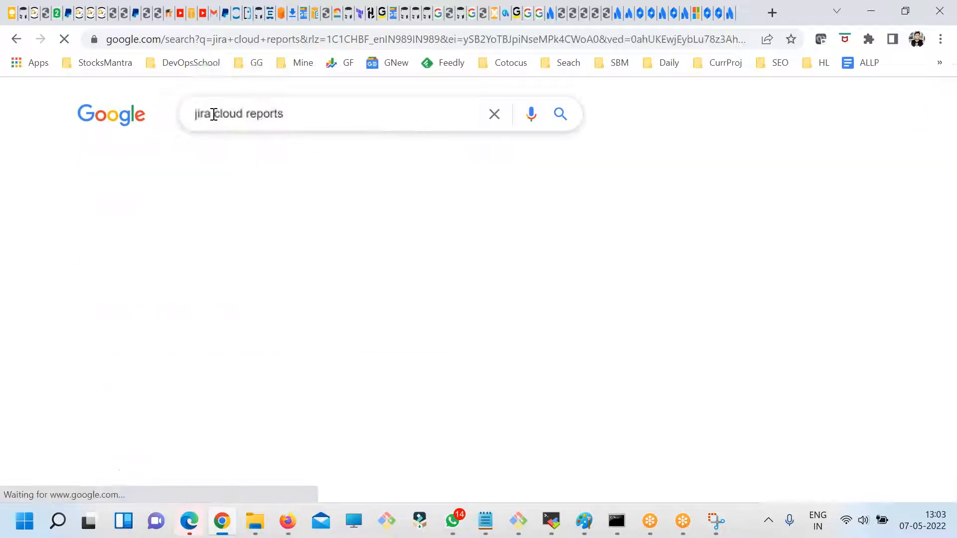
- Open the Atlassian Support result "Generate a report | Jira Software Cloud" in a separate tab
scroll(250, 357, down, 5)
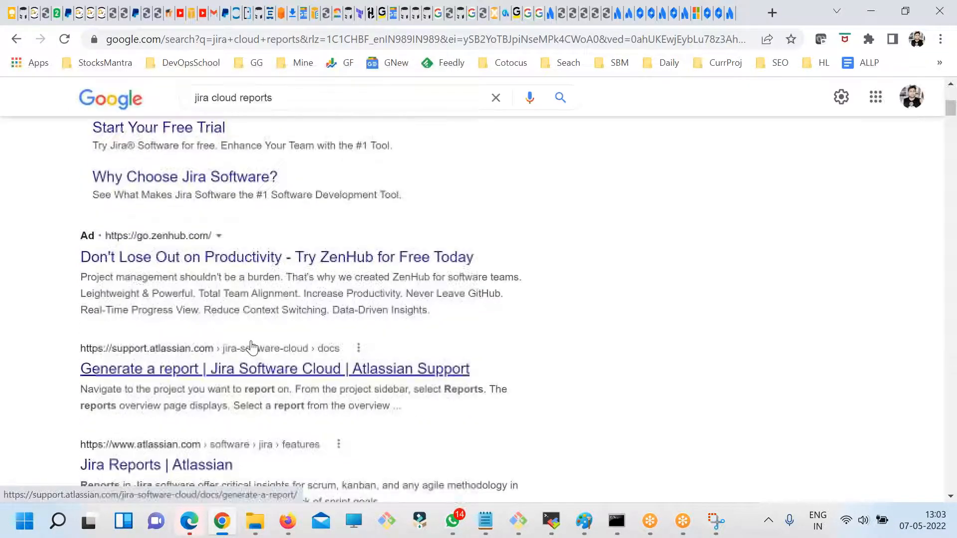
scroll(252, 347, down, 3)
right_click(239, 218)
click(433, 207)
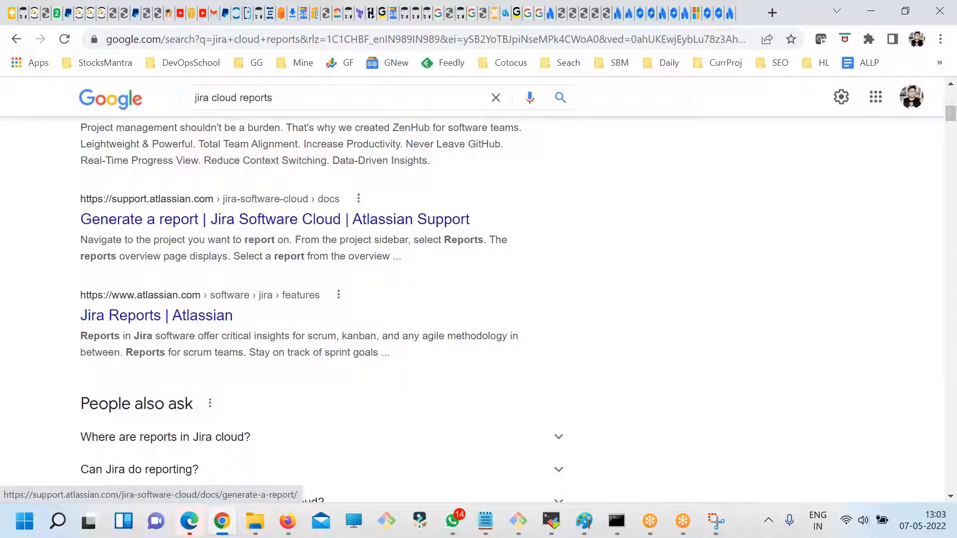
- Close the leftover Jira, Atlassian account, documentation and Google search tabs up to the "Generate a report" support page
click(711, 14)
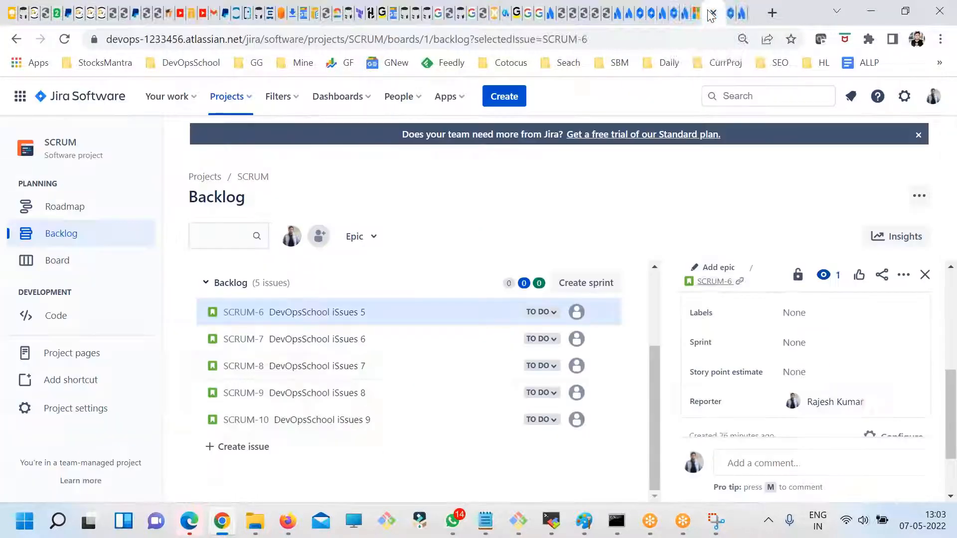
click(711, 13)
click(712, 12)
click(712, 13)
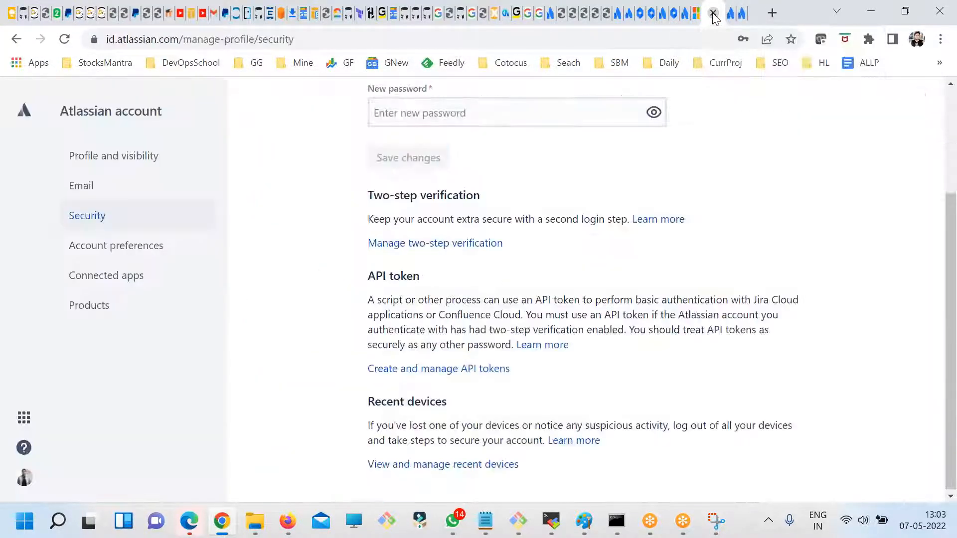
click(712, 13)
key(ctrl+f)
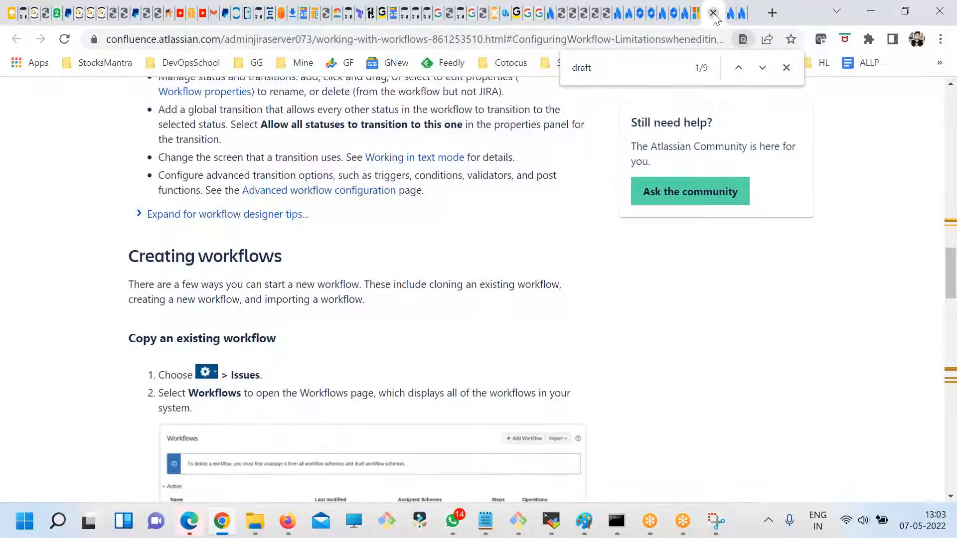
click(713, 13)
click(713, 13)
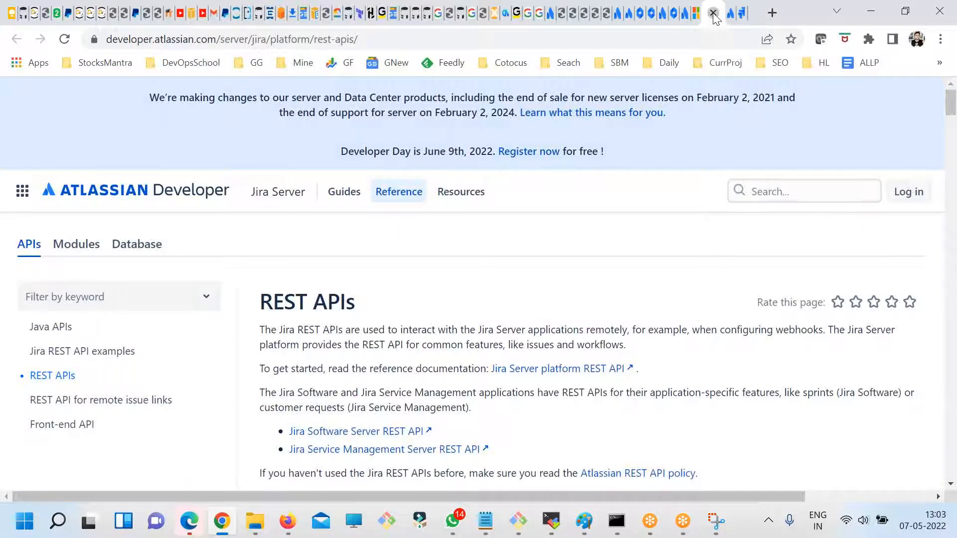
click(712, 13)
click(712, 13)
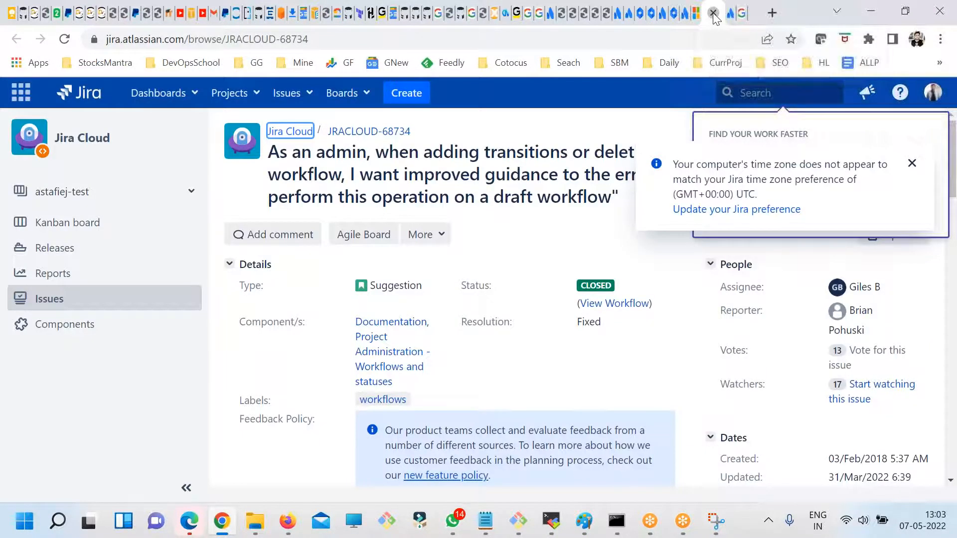
click(713, 13)
click(712, 13)
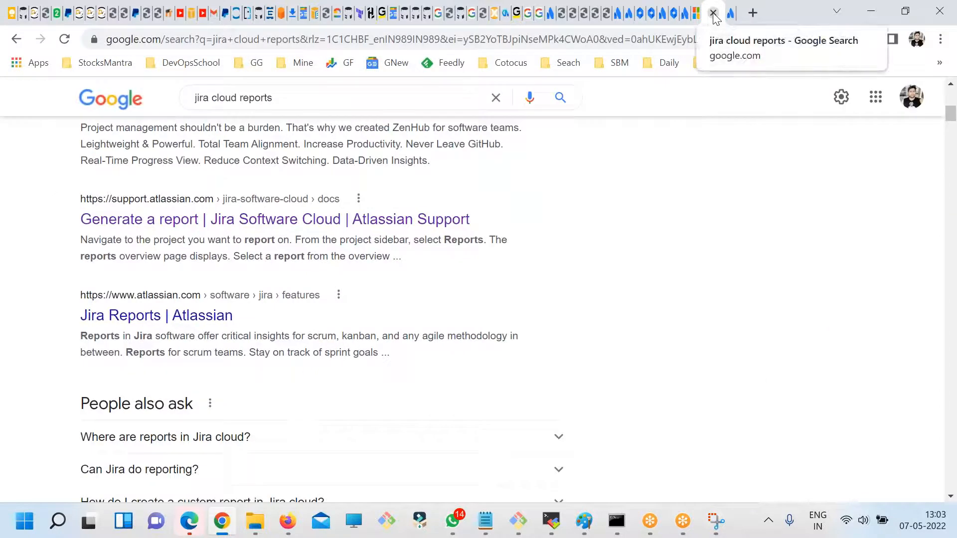
click(713, 13)
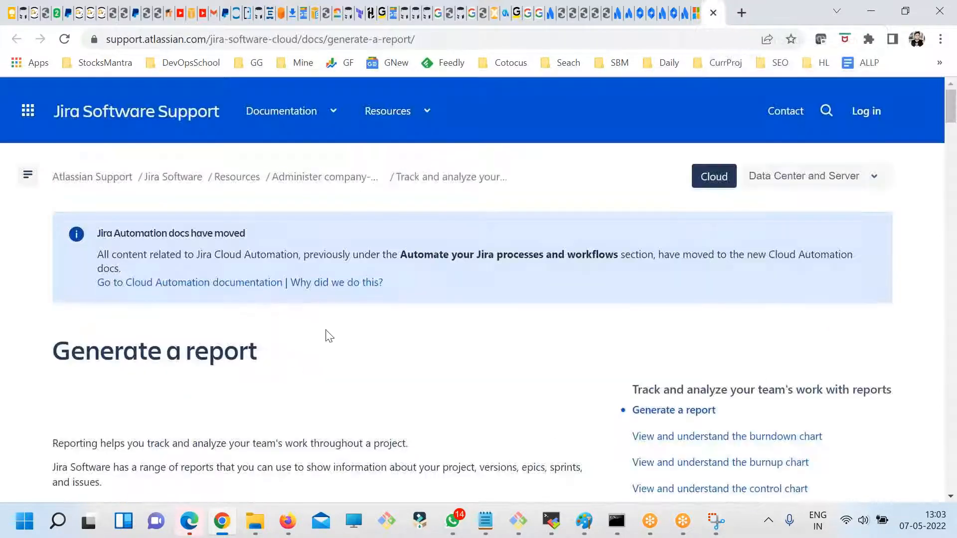
- Read the "Generating a report" instructions, highlighting the steps for navigating to the project and selecting Reports from its sidebar
scroll(325, 335, down, 5)
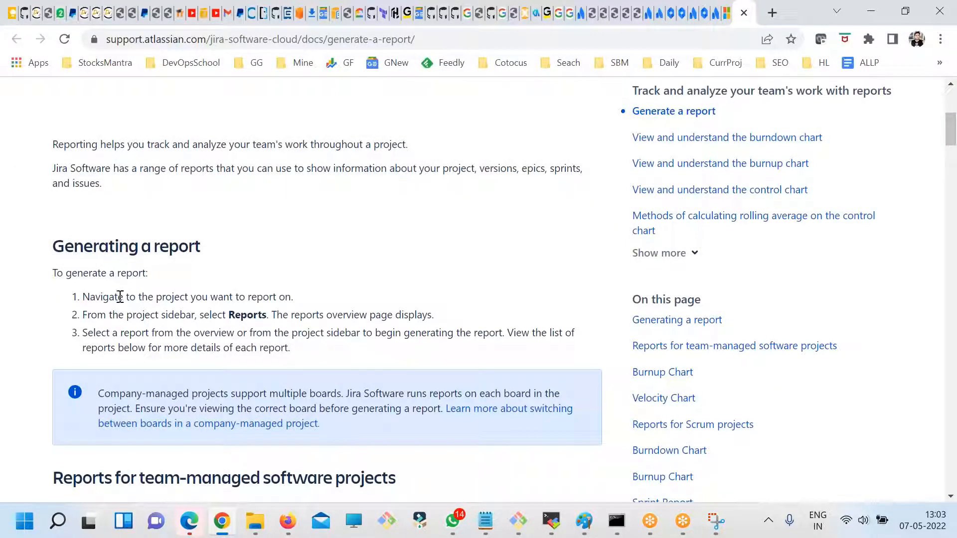
drag(88, 297, 205, 297)
drag(96, 314, 163, 323)
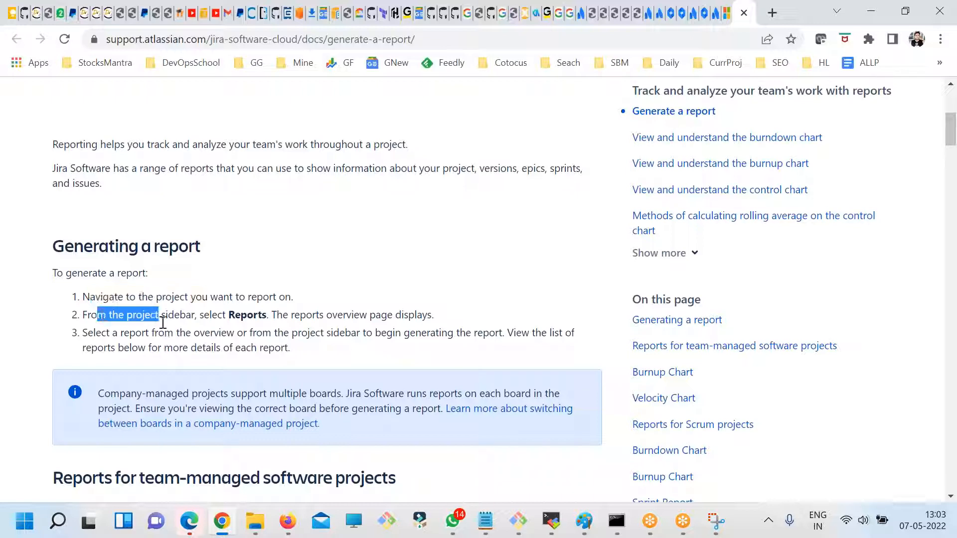
double_click(243, 315)
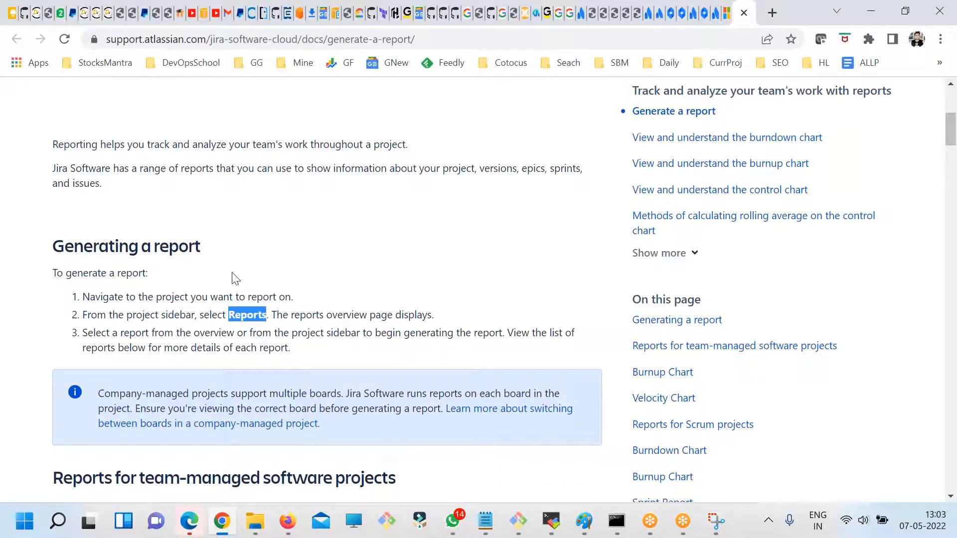
scroll(232, 273, down, 3)
scroll(232, 273, up, 2)
scroll(329, 279, up, 3)
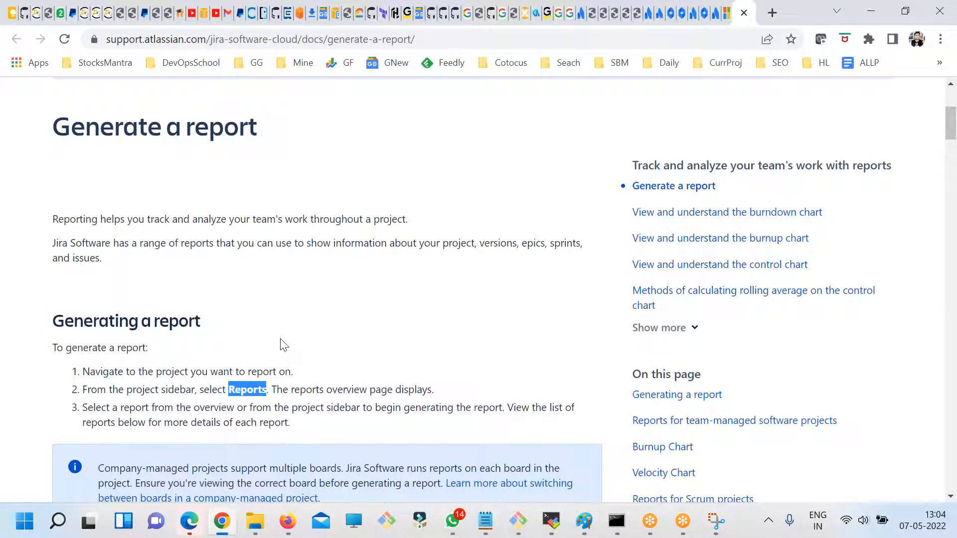
- Return to Jira's Your work page, open the company-managed project PRJ1 and go to its Reports
click(706, 15)
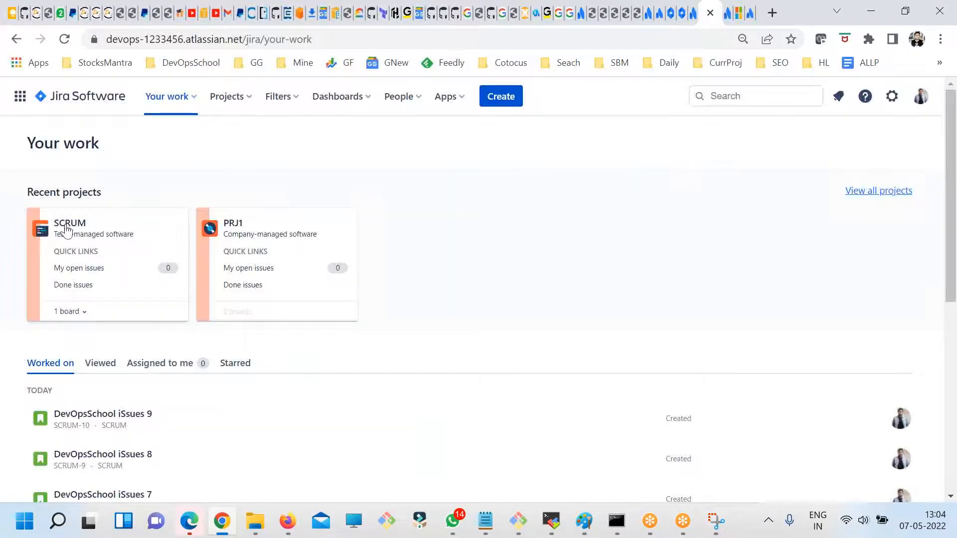
click(235, 228)
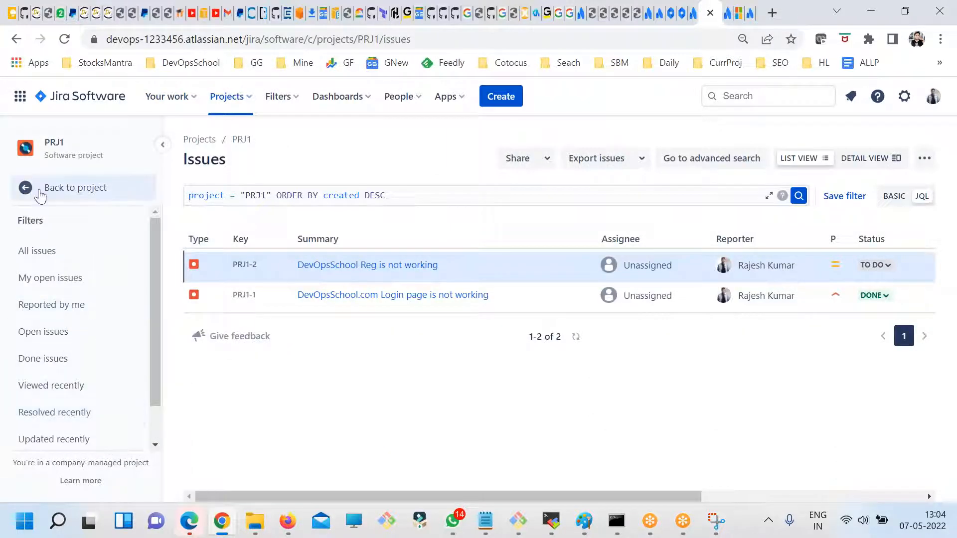
click(23, 188)
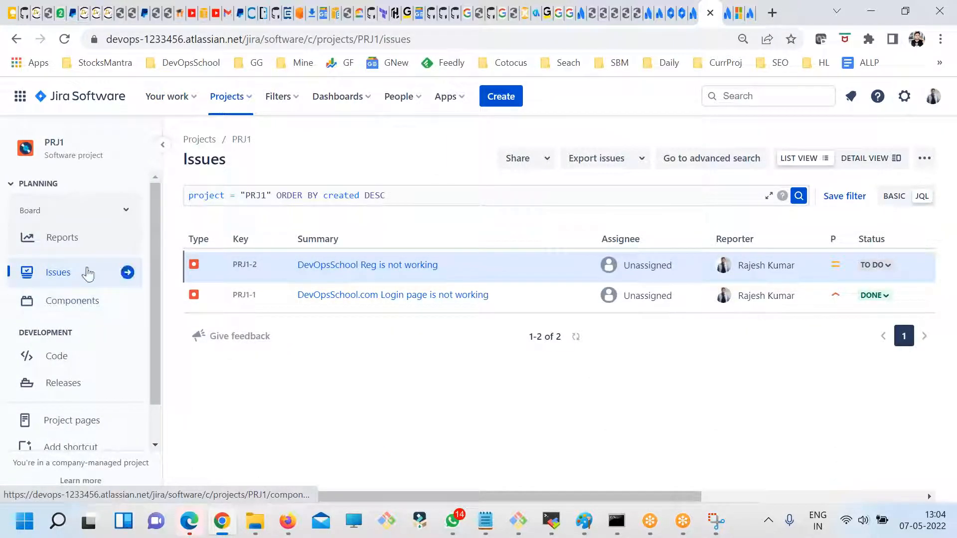
click(71, 236)
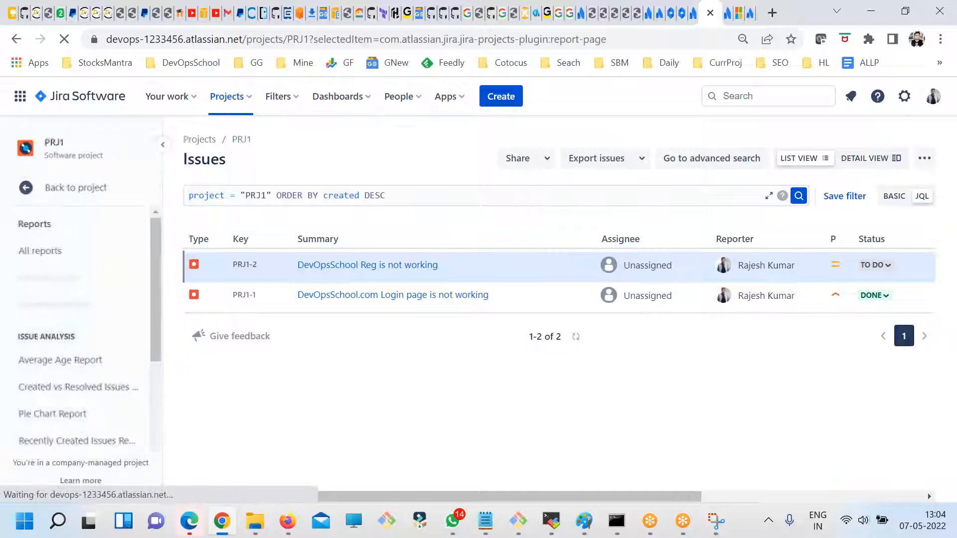
- Look over PRJ1's All reports overview and open the SCRUM project's board from the full project list
scroll(417, 334, down, 11)
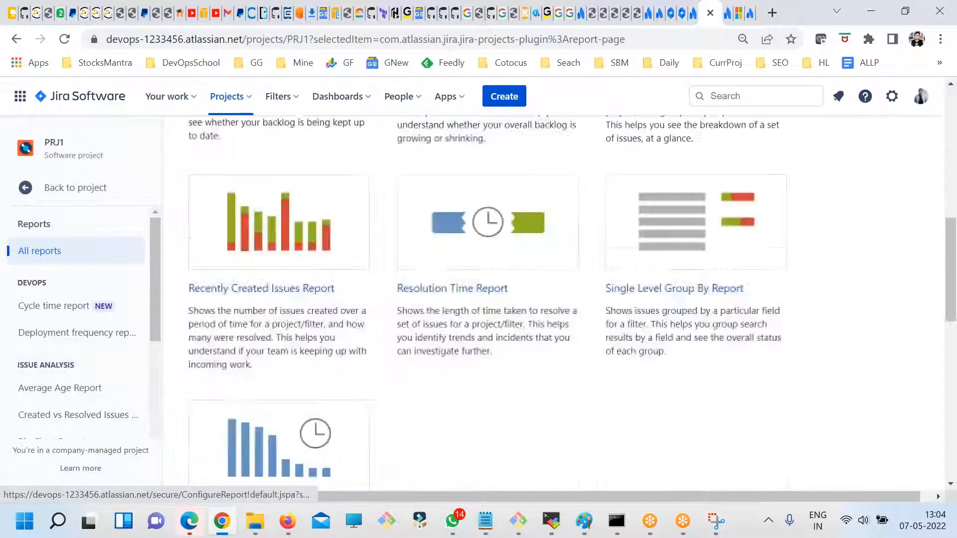
scroll(416, 333, up, 10)
click(230, 96)
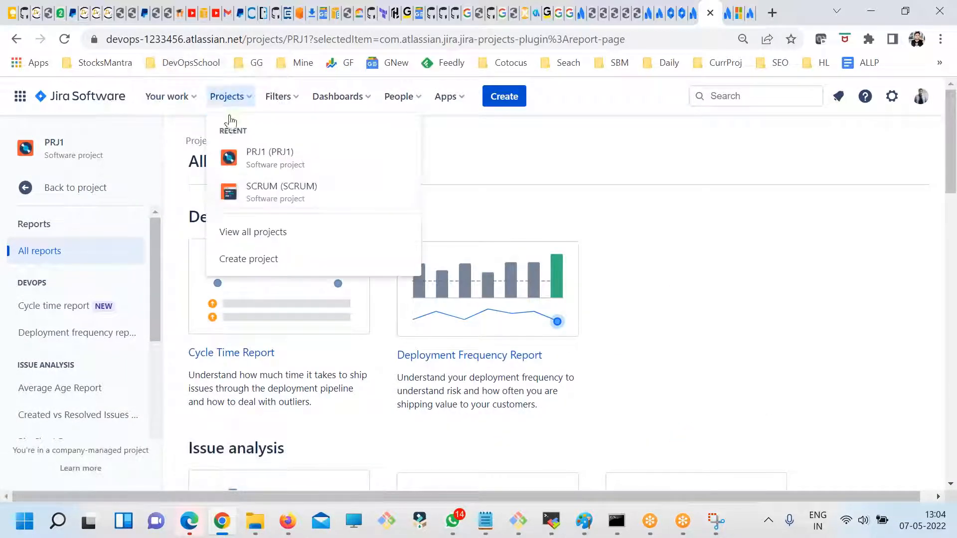
click(259, 231)
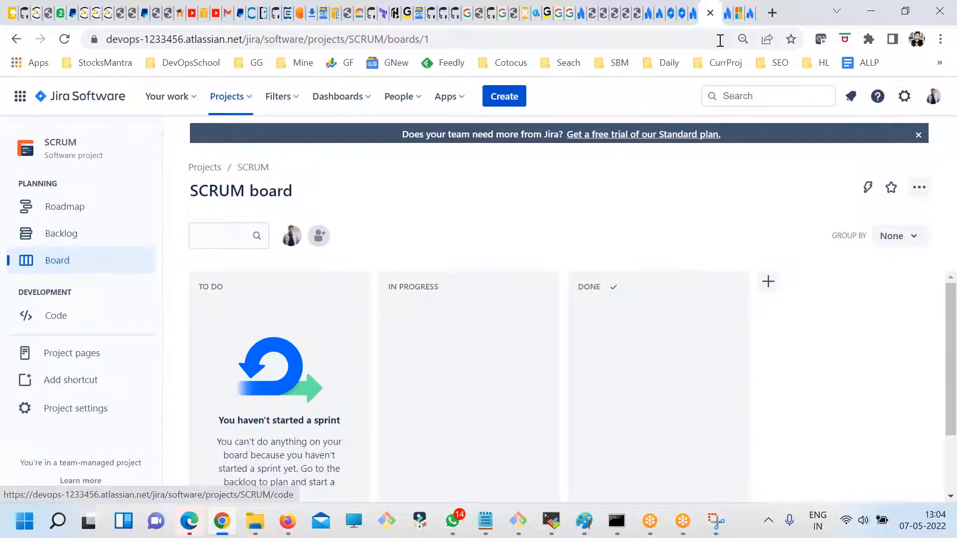
- Review the report types for team-managed, Scrum and Kanban projects in the "Generate a report" support article
click(751, 15)
scroll(382, 344, down, 10)
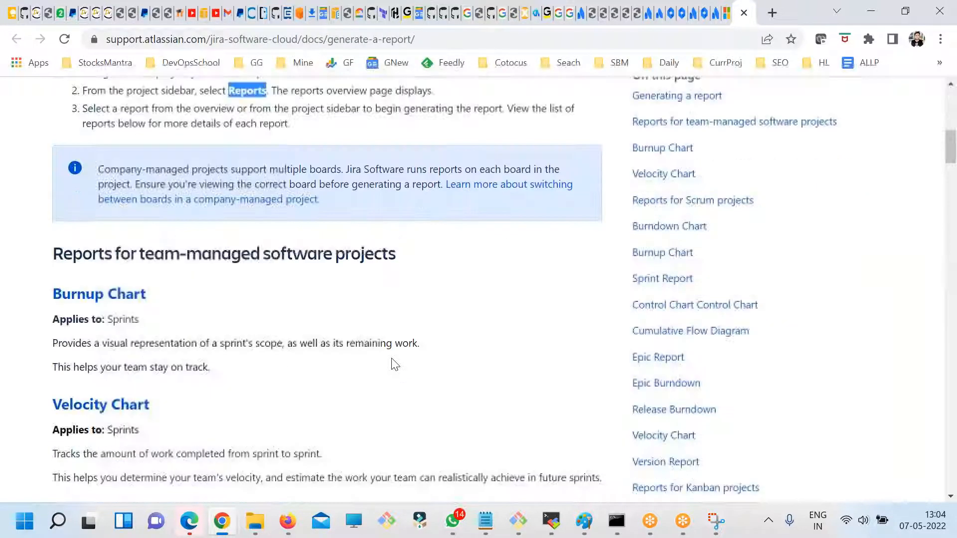
scroll(298, 352, down, 4)
scroll(314, 402, down, 15)
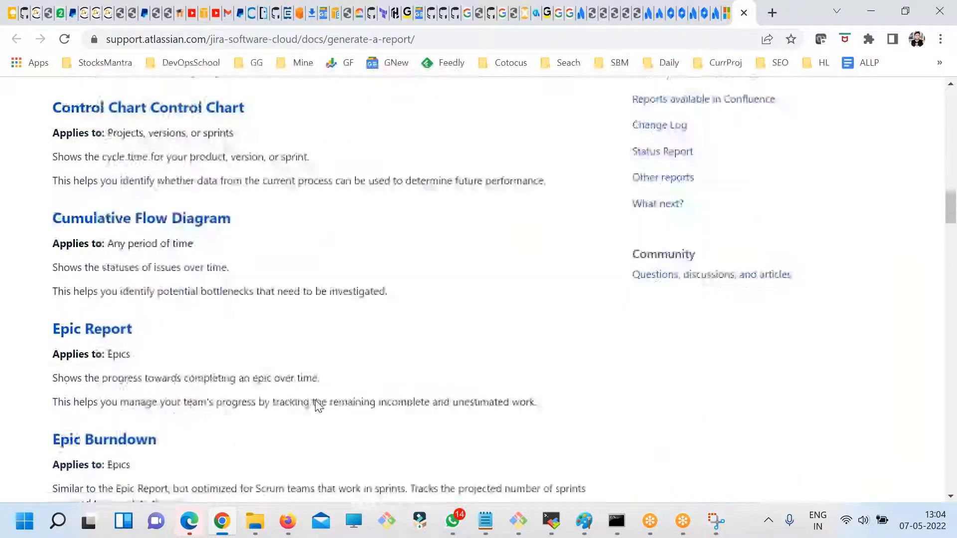
- Return from the support article to the Jira page showing the SCRUM board
click(715, 13)
click(738, 16)
click(733, 14)
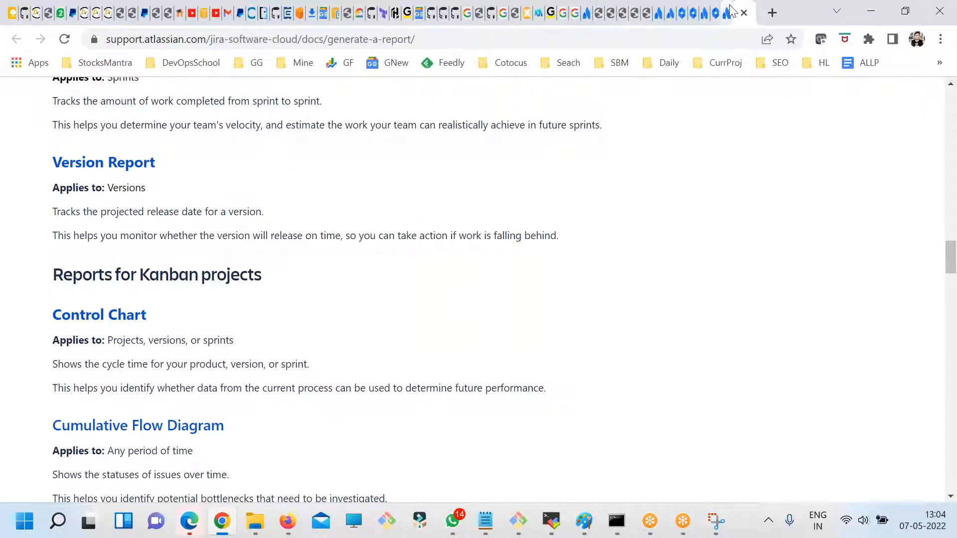
click(720, 13)
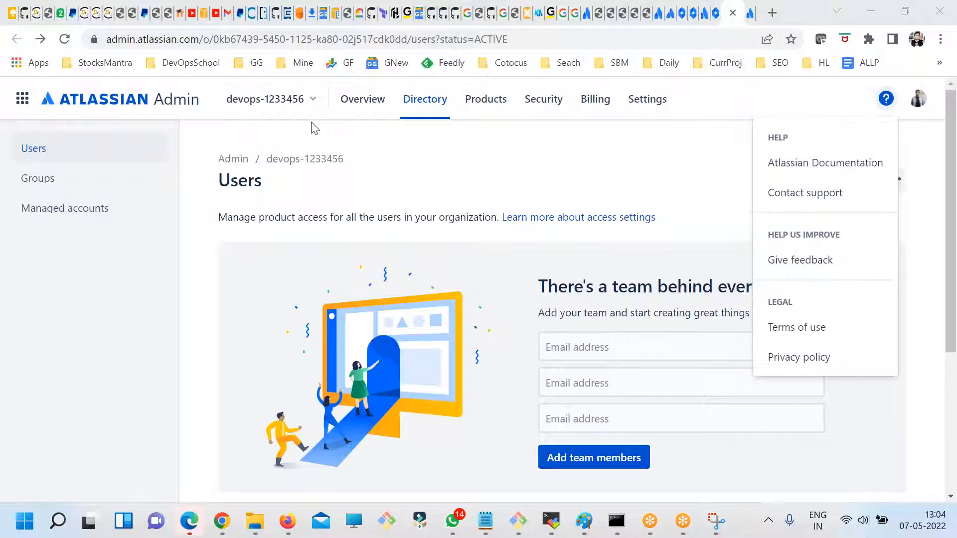
click(716, 13)
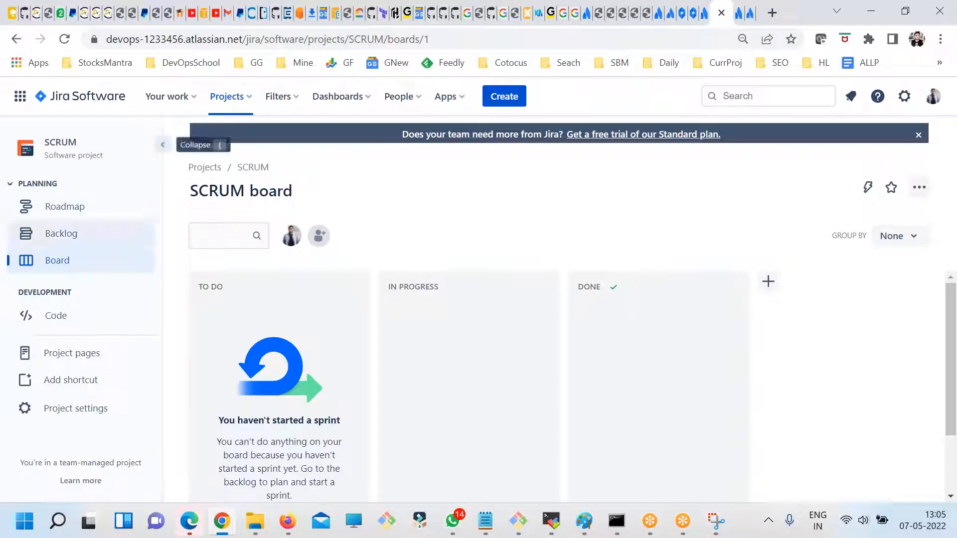
- Open the SCRUM project's backlog and display issue SCRUM-5, "DevOpsSchool iSsues 5", on its own page
click(227, 96)
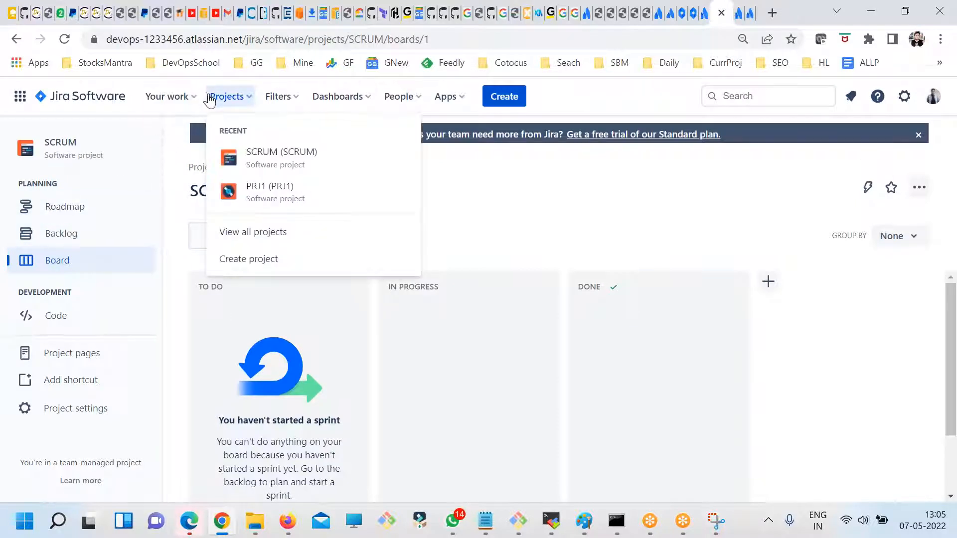
click(167, 96)
click(231, 98)
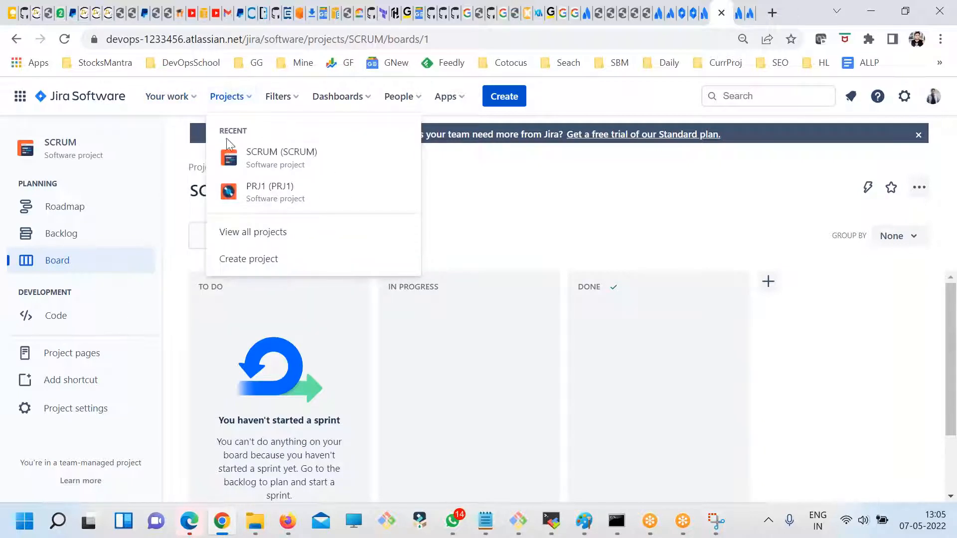
click(261, 154)
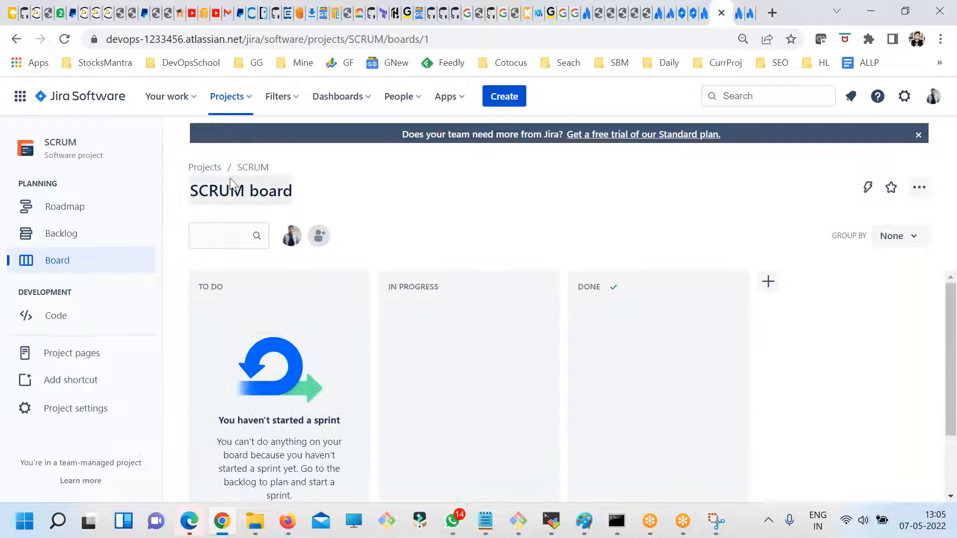
click(71, 233)
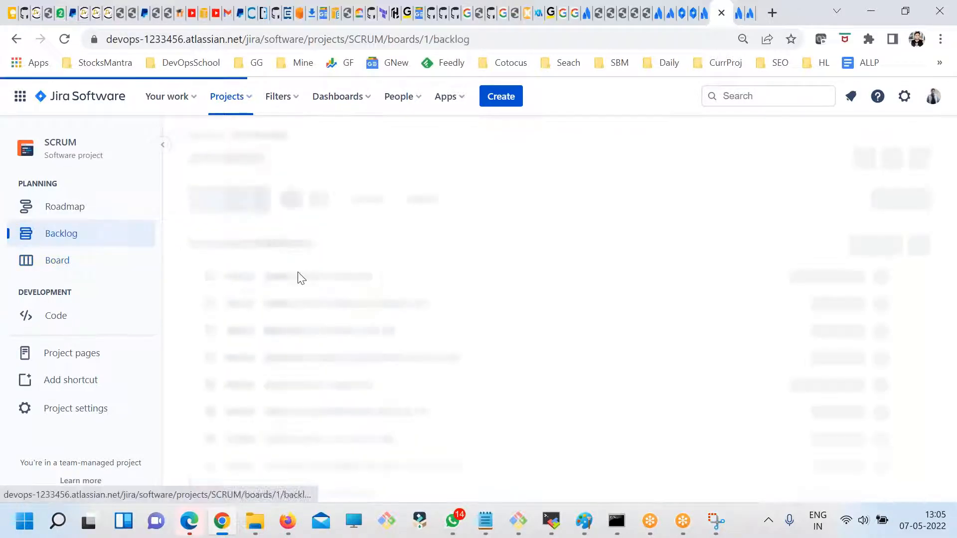
click(244, 313)
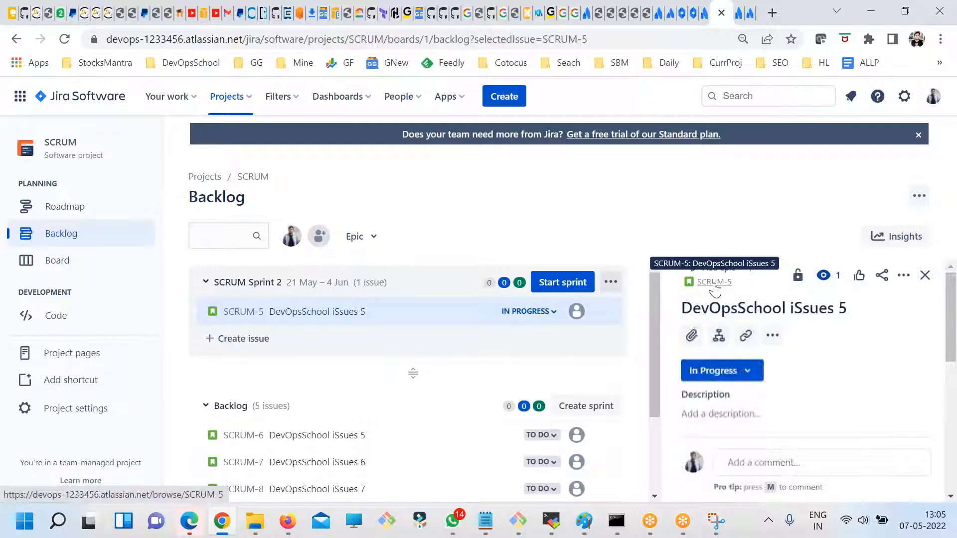
click(711, 281)
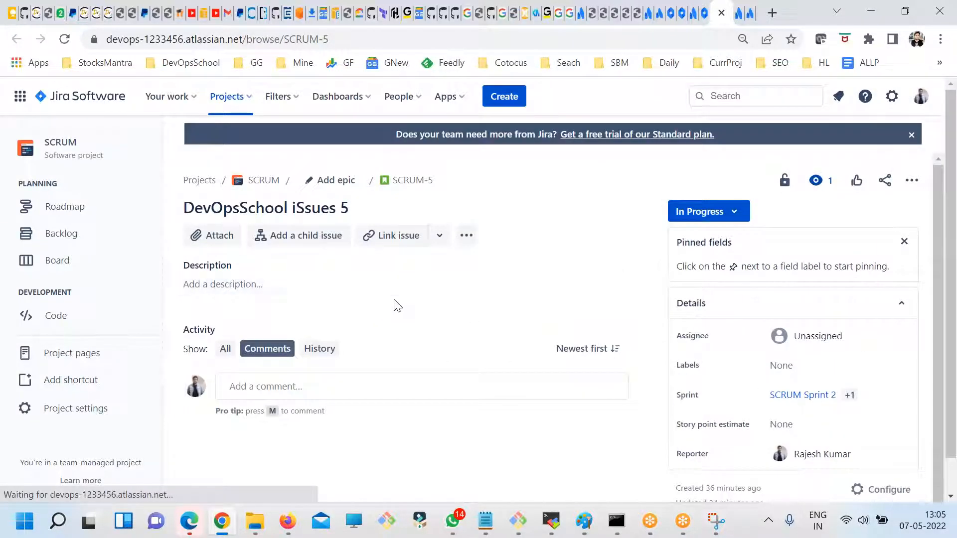
- Show SCRUM-5's activity history and look through its recorded changes
click(265, 355)
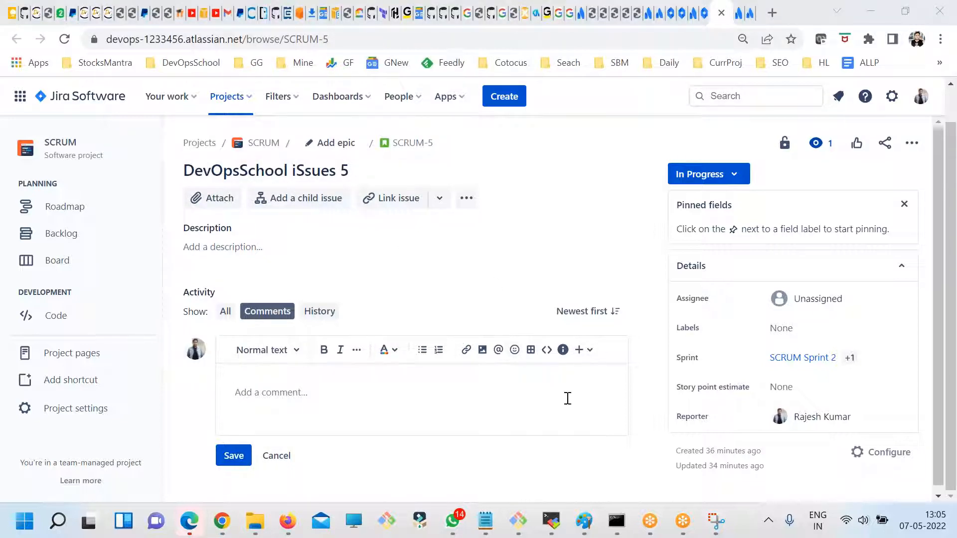
click(318, 397)
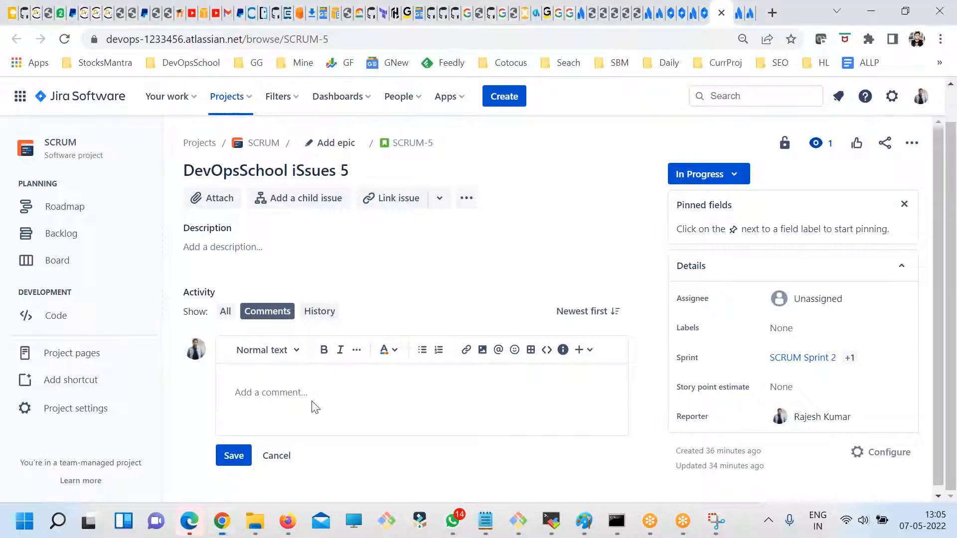
click(318, 313)
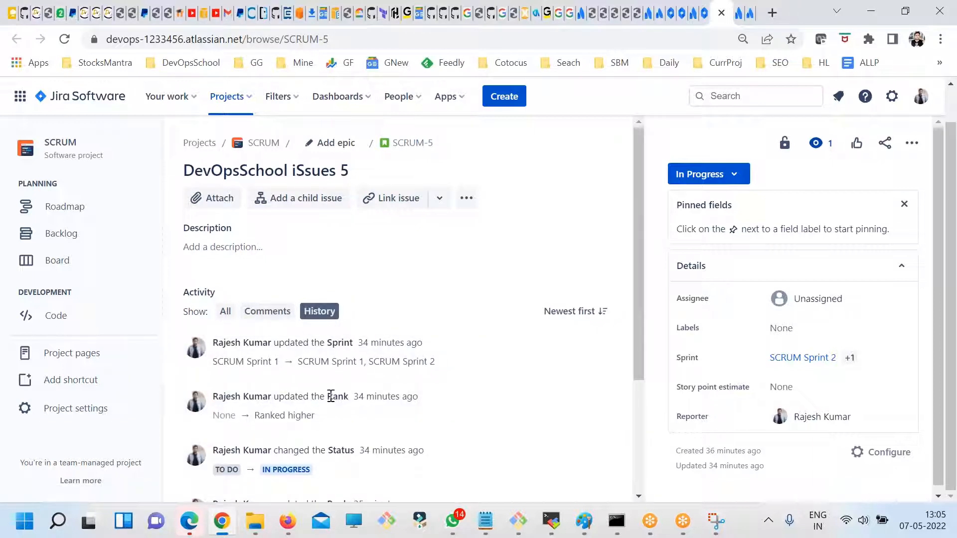
scroll(331, 396, down, 2)
- Add a two-line comment to SCRUM-5 reading "fdslzfkjhsdf" and "lkfdjsd;fds", and save it
click(270, 240)
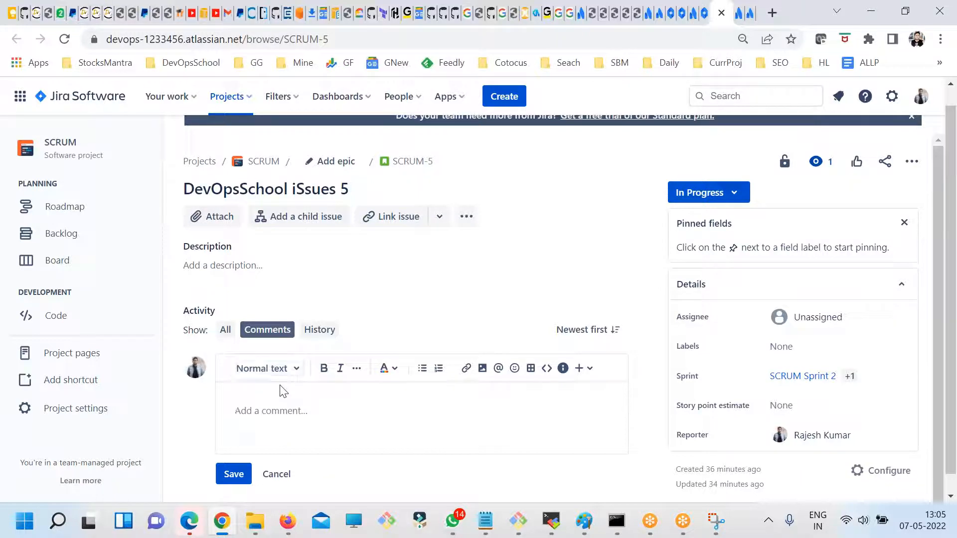
text(fdslzfkjhsdf)
key(Return)
text(lkfdjsd;fds)
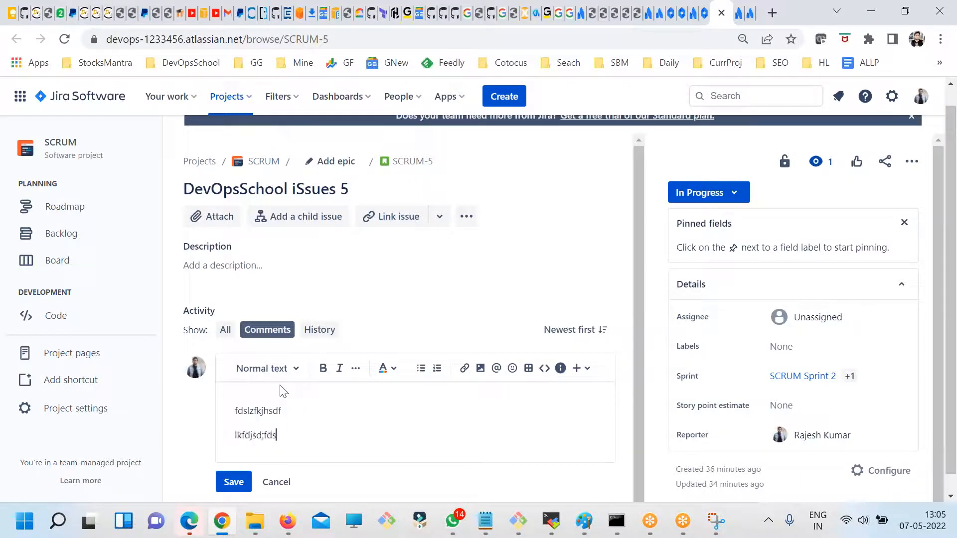
click(234, 482)
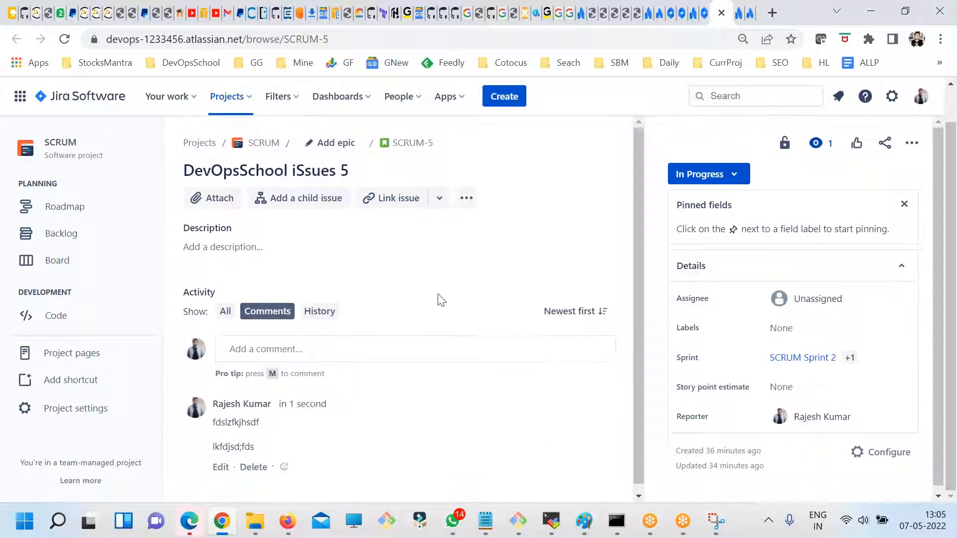
- Check which additional actions are offered for issue SCRUM-5, including its app options
click(466, 202)
click(550, 264)
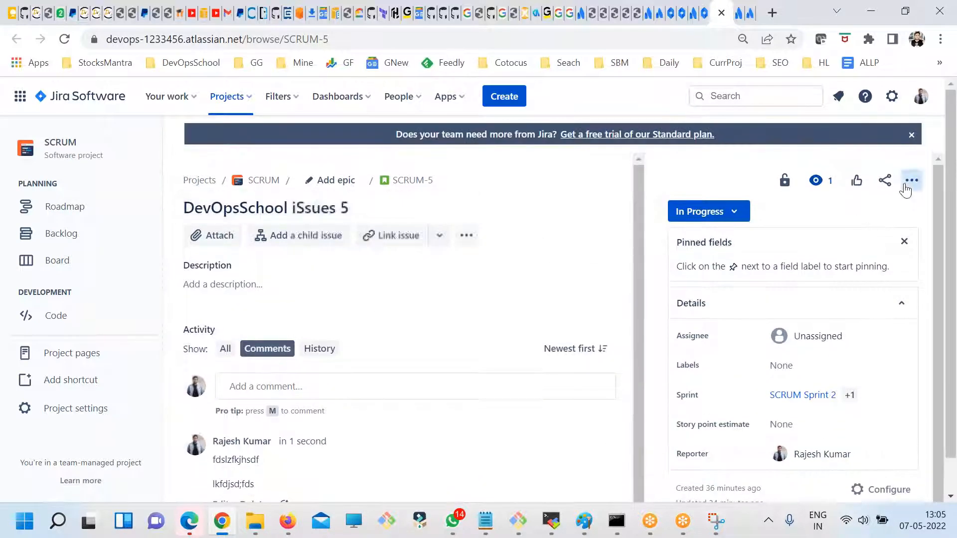
click(910, 182)
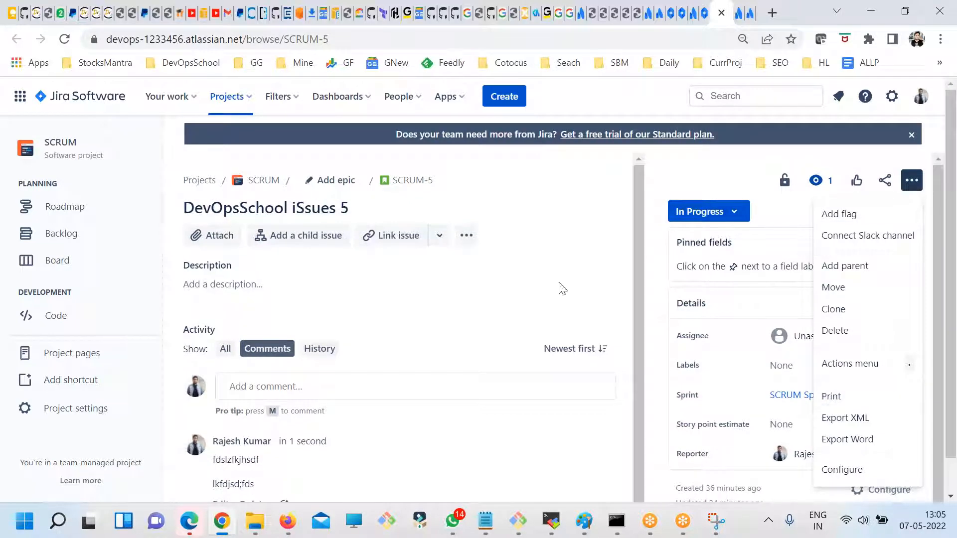
click(541, 274)
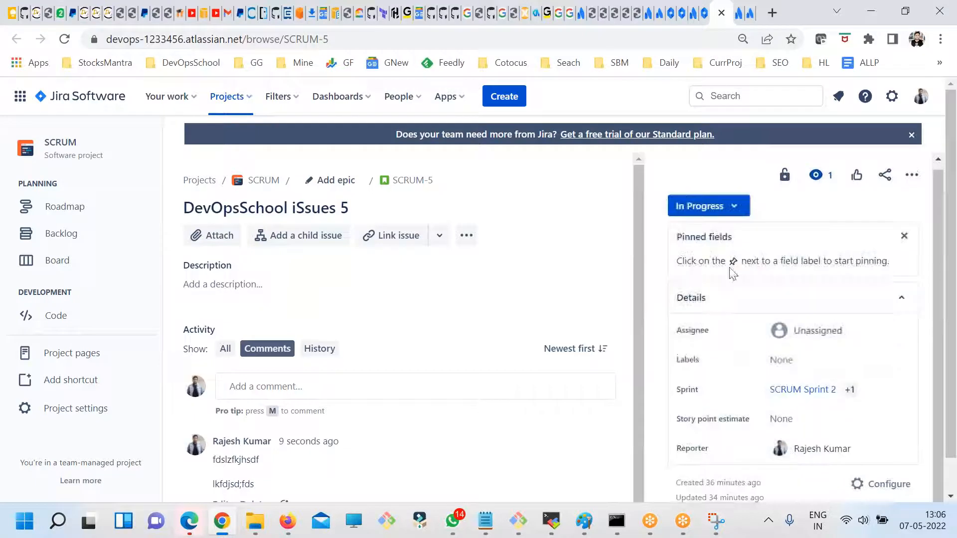
click(466, 237)
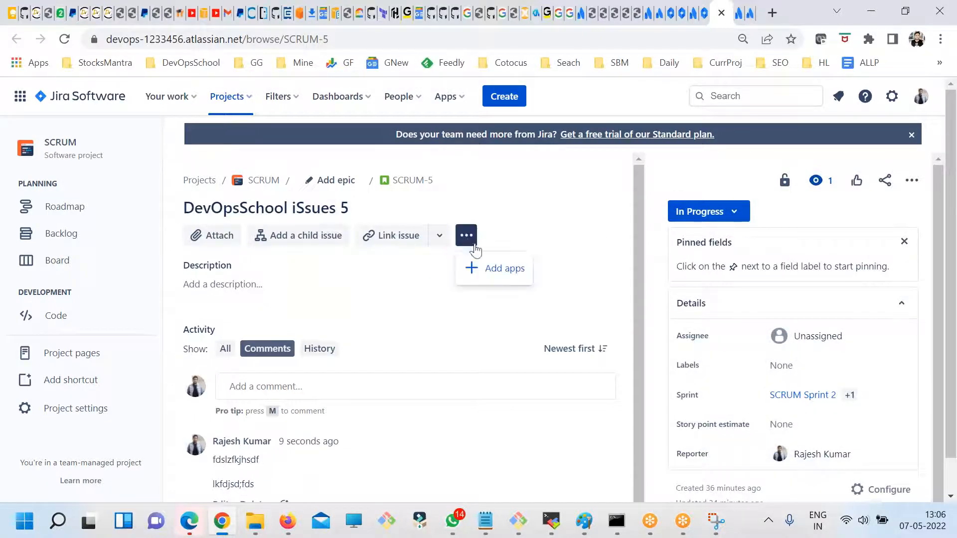
- Give SCRUM-5 a multi-line description with the lines "desfsdgfs", "ffds", "fsd", "f", "ds", "fds" and "f", and save it
click(379, 288)
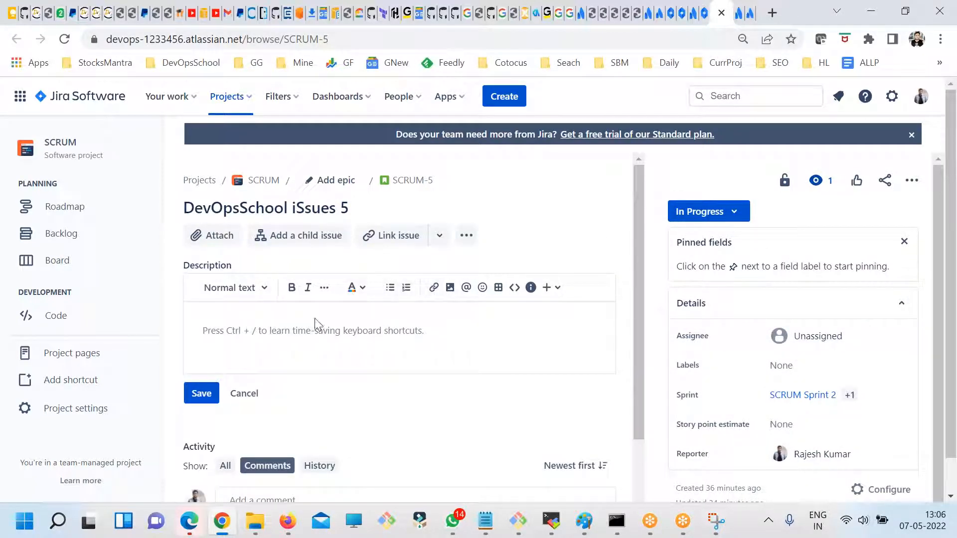
text(desfsdgfs)
key(Return)
text(ffds)
key(Return)
text(fsd)
key(Return)
text(f ds)
key(Return)
text(fds)
key(Return)
text(f)
scroll(379, 289, down, 5)
click(204, 272)
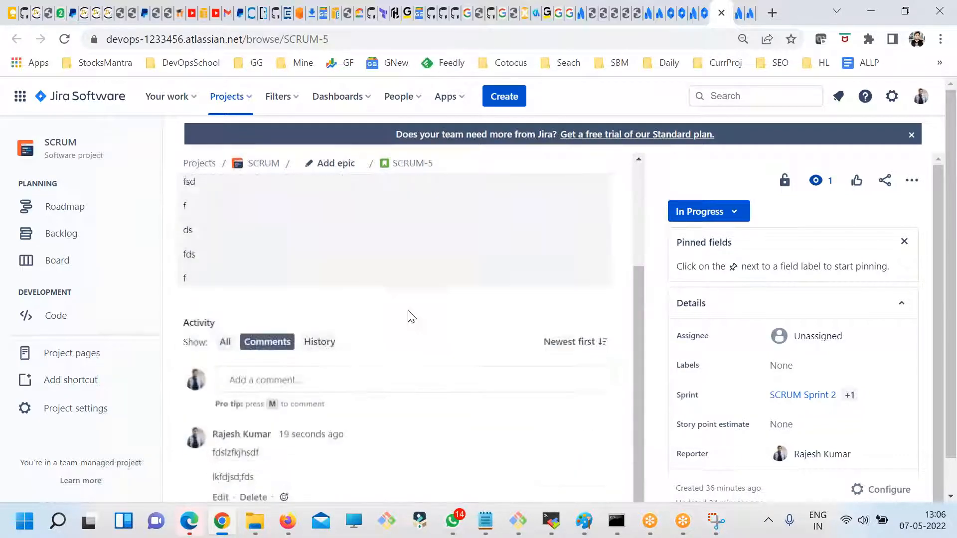
- Examine SCRUM-5's change history from its creation to the description update, highlighting entries that show who changed which field and when
click(319, 341)
scroll(450, 341, down, 5)
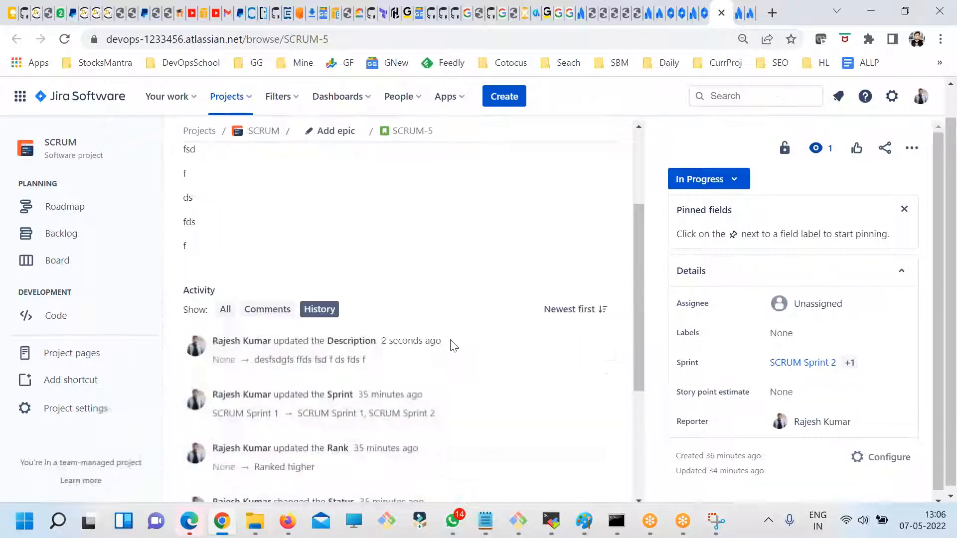
scroll(338, 272, down, 2)
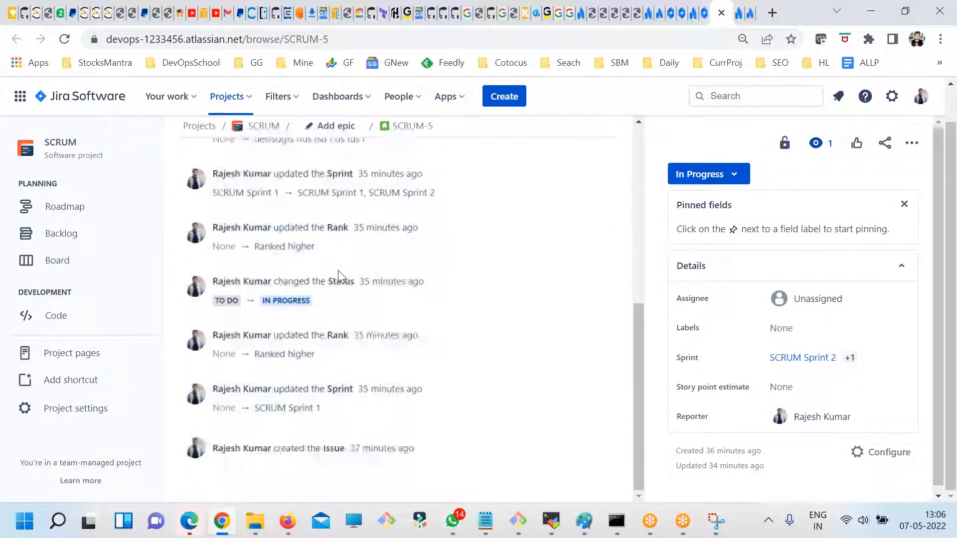
drag(294, 227, 309, 375)
drag(378, 448, 311, 439)
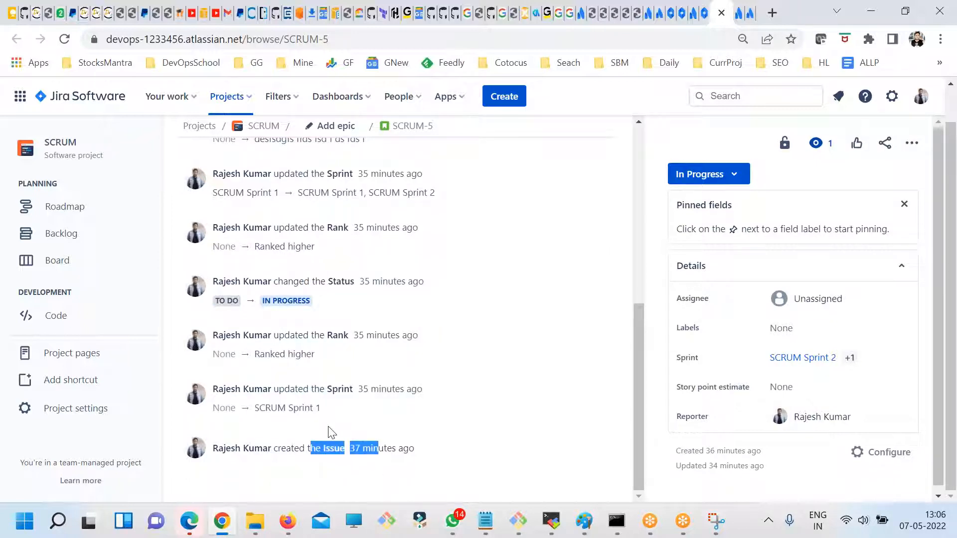
scroll(389, 435, up, 3)
drag(371, 390, 298, 339)
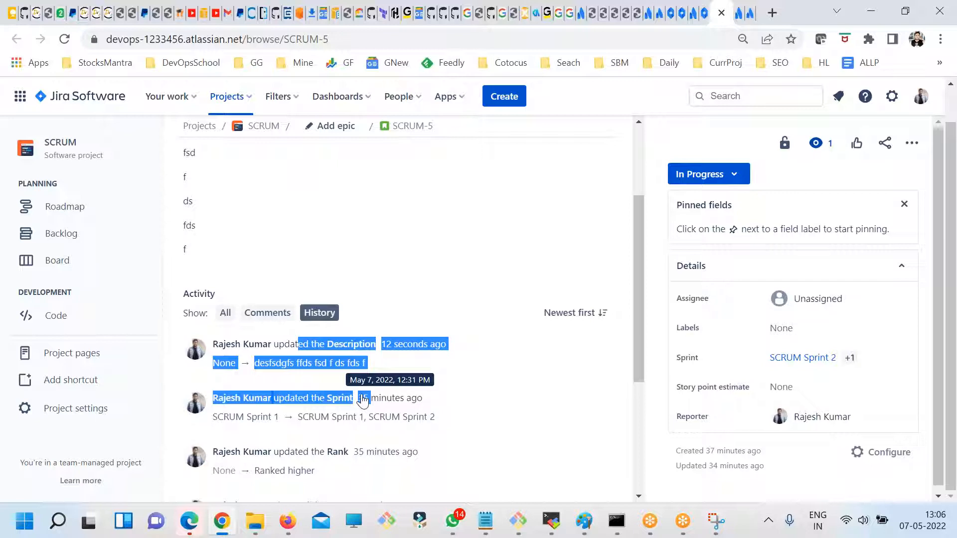
click(416, 259)
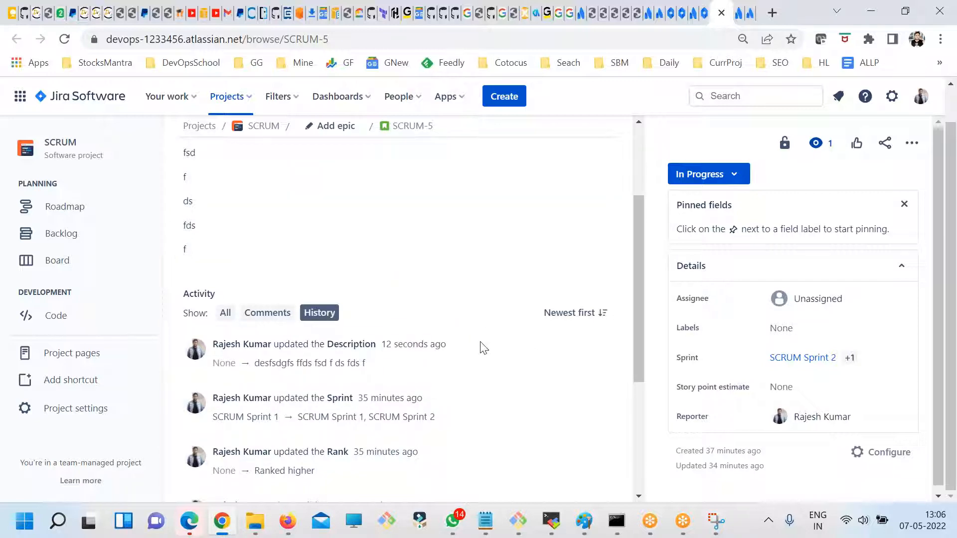
scroll(482, 347, up, 3)
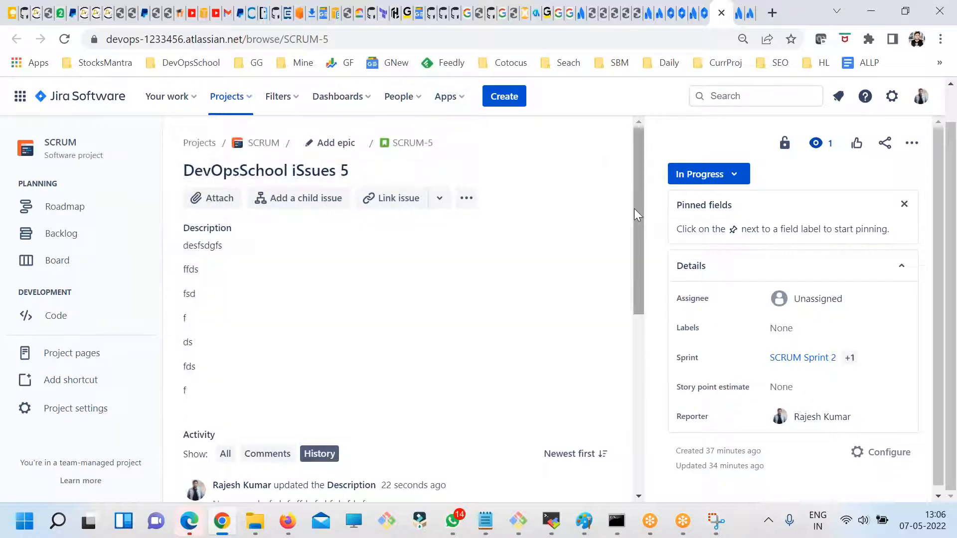
- Open Jira's System settings and look through the import and export options
click(892, 97)
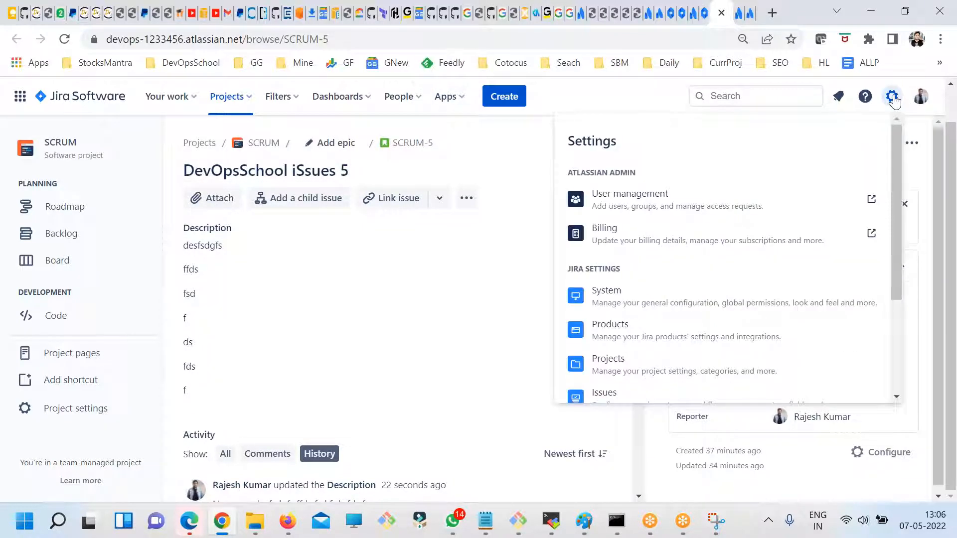
click(634, 294)
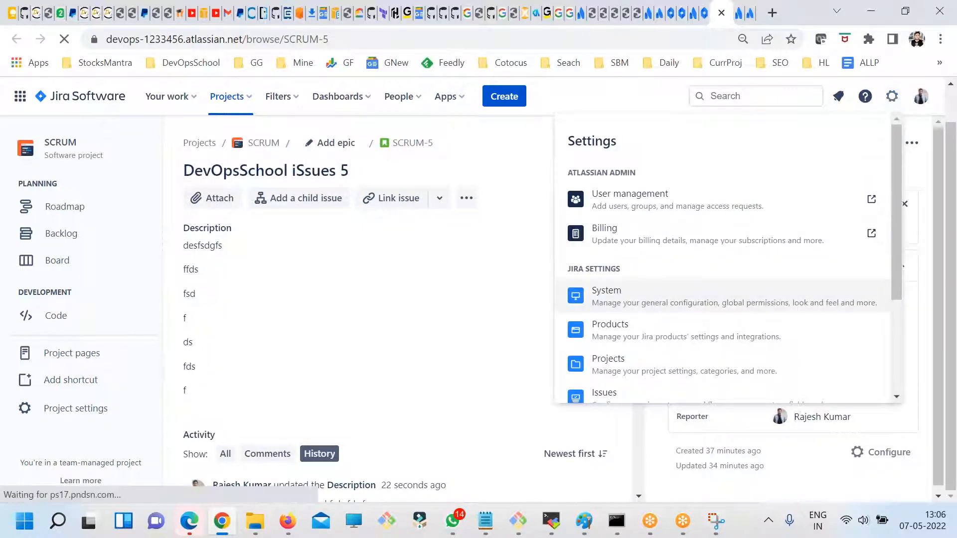
scroll(113, 420, down, 9)
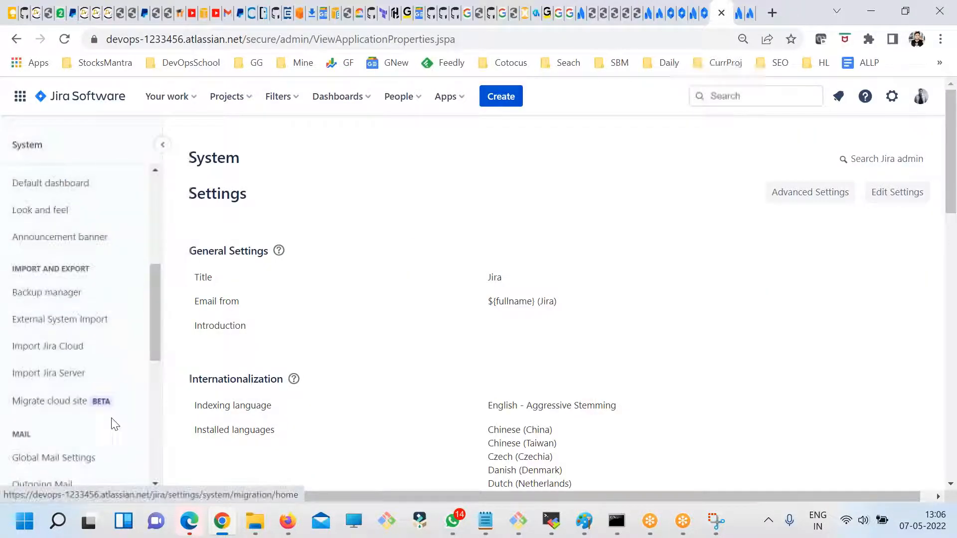
scroll(96, 417, up, 2)
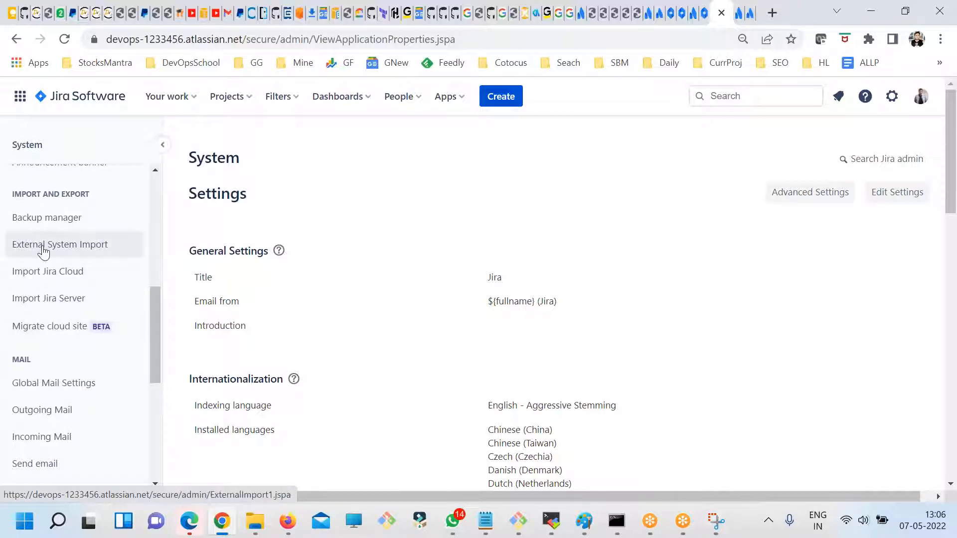
scroll(58, 329, up, 2)
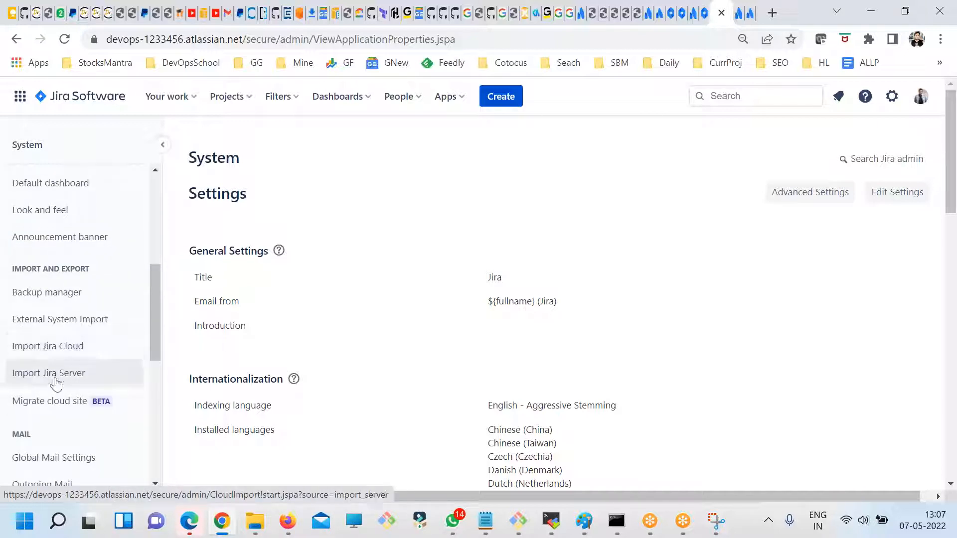
- Open the Import Jira Server page and dismiss its site import notice to view the import restrictions
click(56, 383)
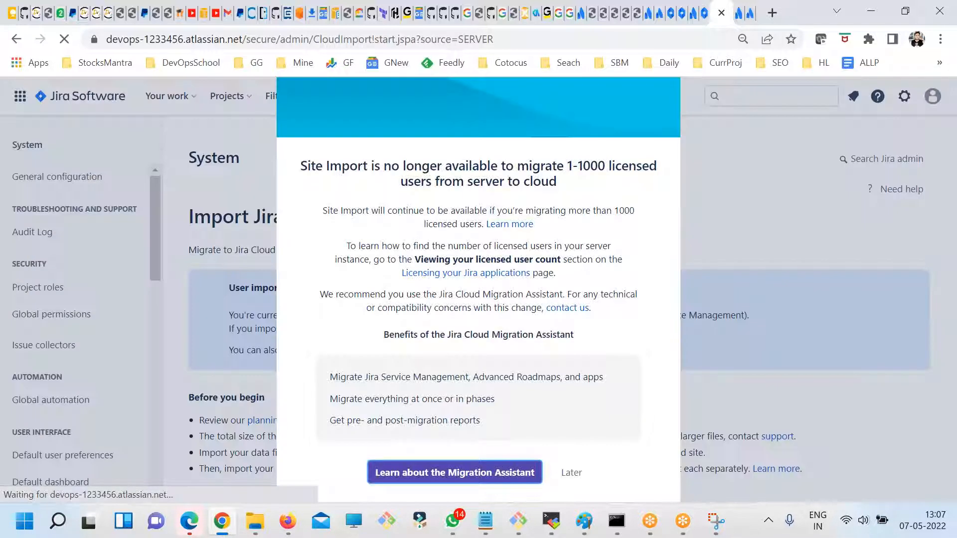
click(707, 196)
scroll(74, 385, down, 3)
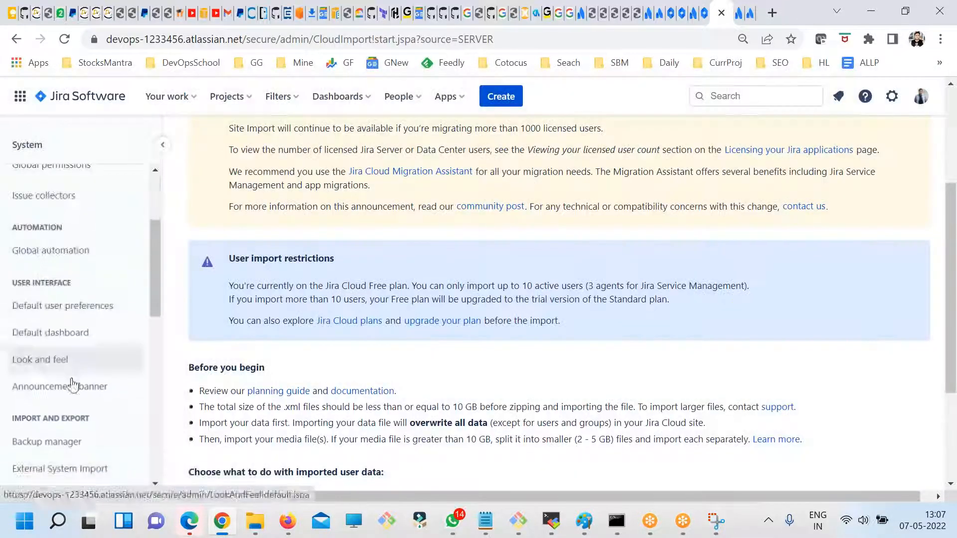
- Open the Backup manager and review its cloud and server backup sections
scroll(80, 383, down, 3)
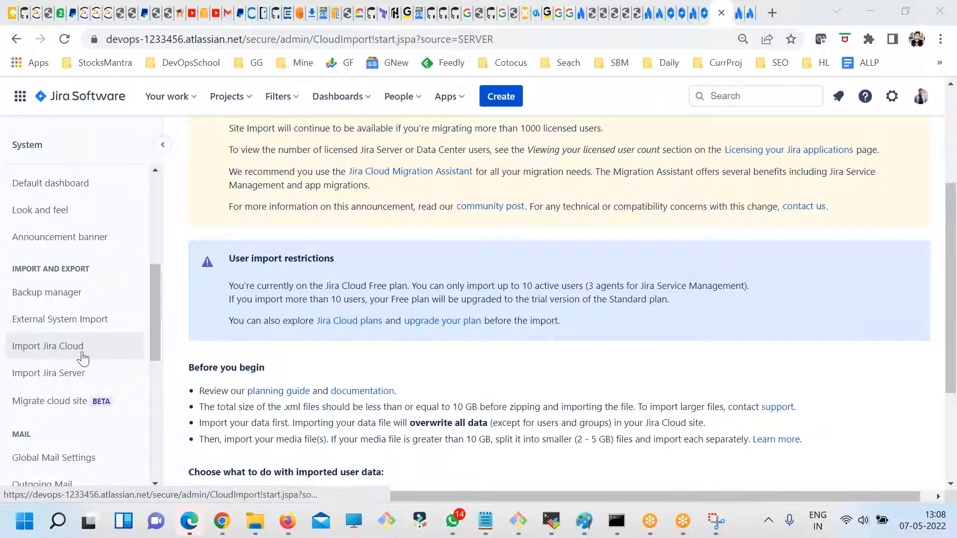
click(75, 294)
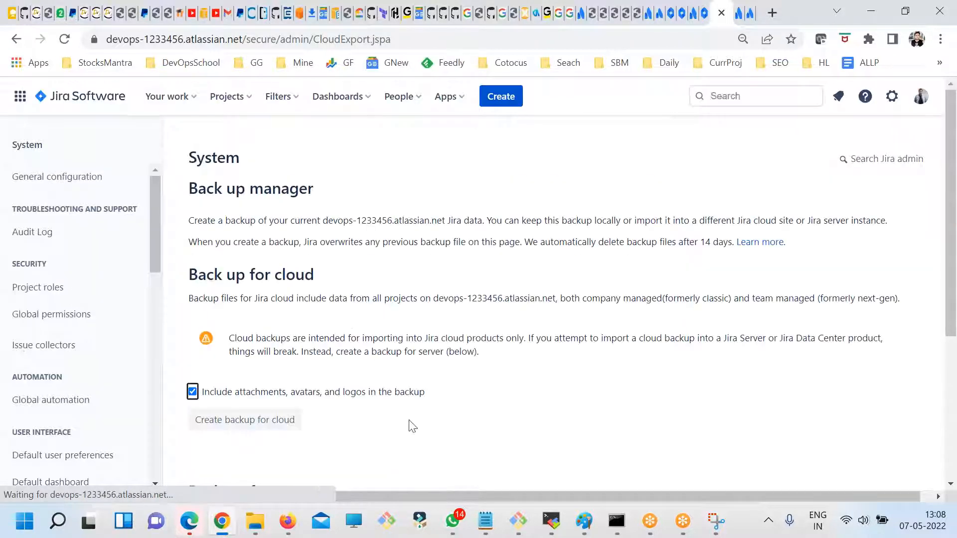
scroll(410, 425, down, 2)
scroll(373, 412, down, 3)
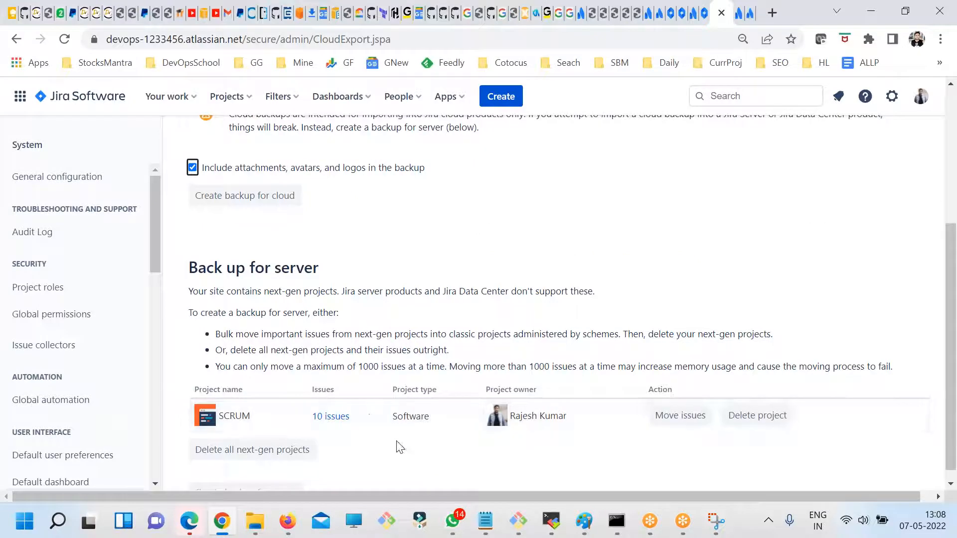
scroll(512, 367, up, 5)
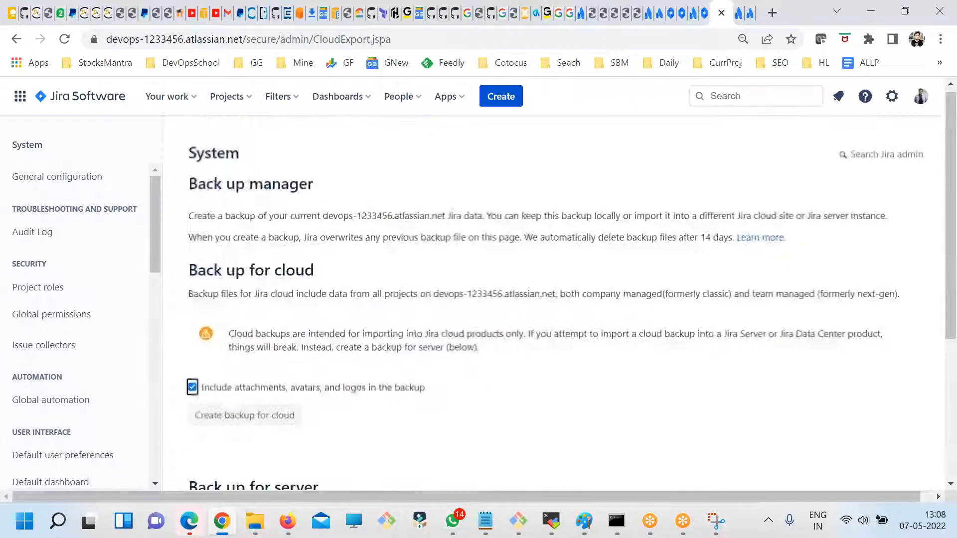
scroll(512, 367, down, 5)
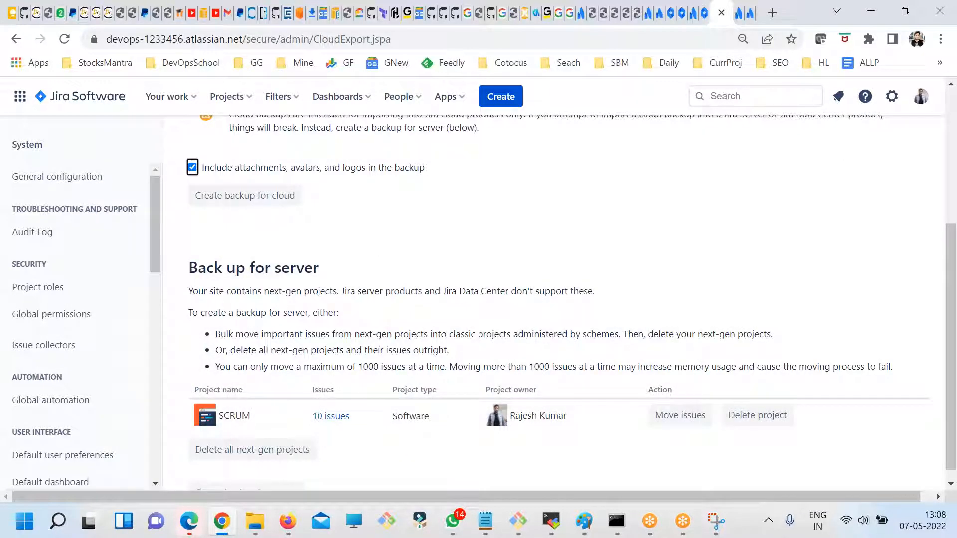
scroll(949, 209, up, 2)
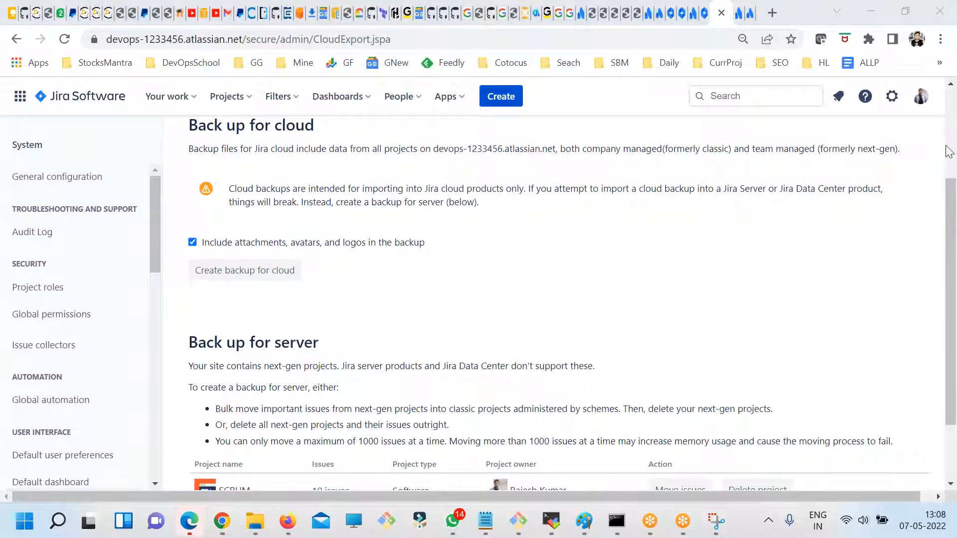
scroll(363, 335, down, 2)
scroll(328, 317, up, 2)
scroll(120, 314, up, 3)
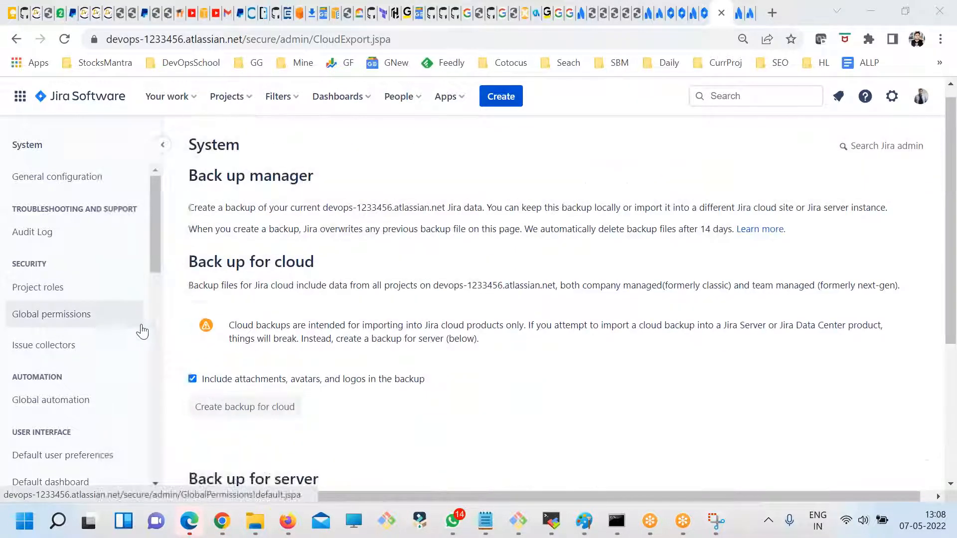
- Highlight the Back up for cloud description and its warning about where cloud backups can be imported
scroll(121, 380, down, 6)
scroll(438, 359, down, 3)
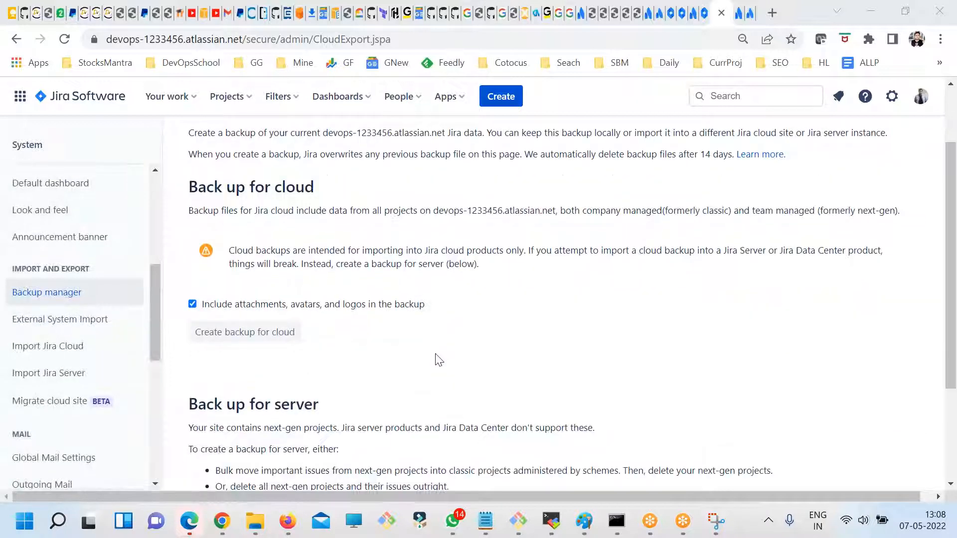
scroll(366, 319, up, 3)
drag(508, 350, 370, 249)
click(547, 359)
- Highlight the Back up for server notes on next-gen project support and the required preparation
scroll(546, 363, down, 4)
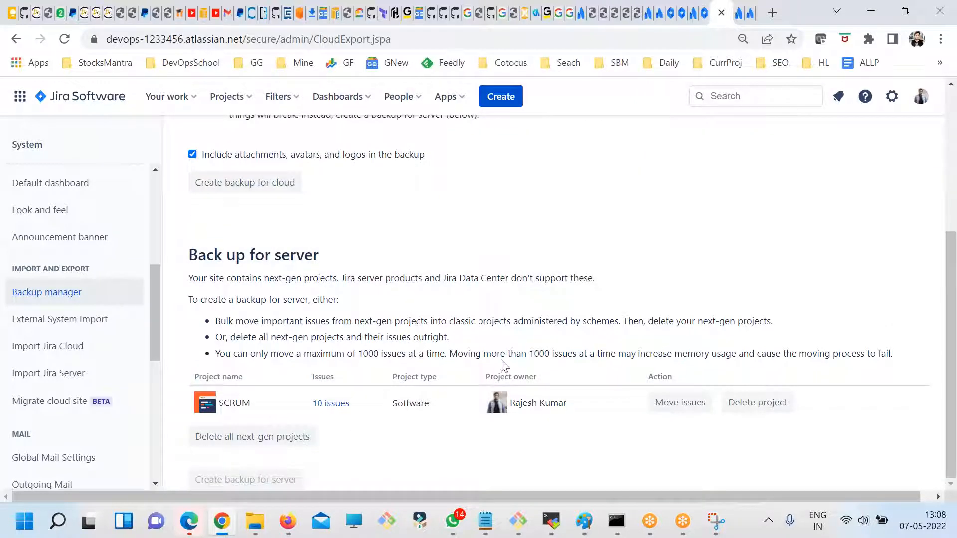
drag(238, 255, 448, 278)
click(476, 291)
drag(588, 354, 349, 278)
click(391, 312)
- Compare the cloud backup section with the server backup instructions, highlighting the next-gen requirements and the 1000-issue move limit
scroll(267, 303, up, 3)
drag(229, 248, 407, 264)
scroll(459, 321, down, 3)
drag(264, 278, 351, 338)
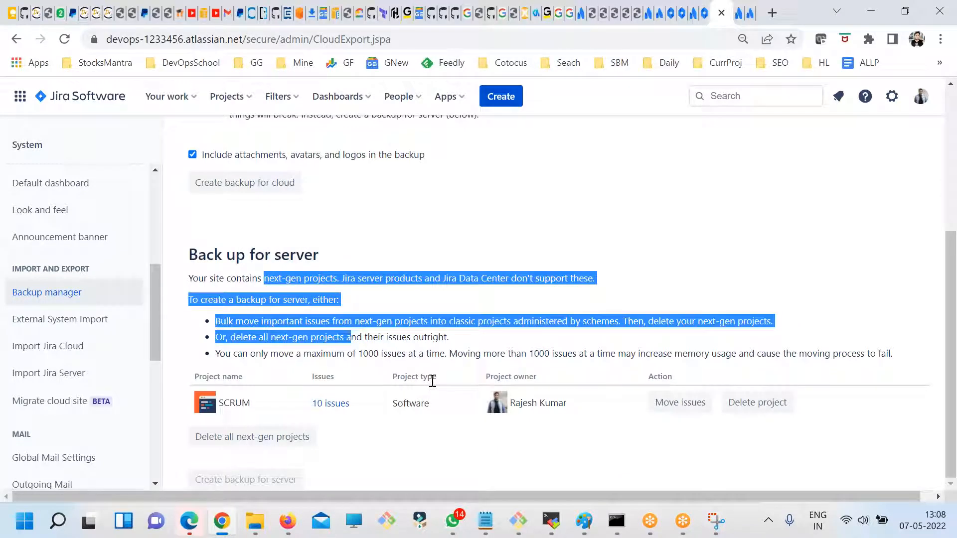
scroll(528, 343, up, 3)
click(423, 386)
scroll(423, 386, down, 3)
drag(367, 350, 443, 353)
drag(533, 354, 630, 354)
- Highlight the Backup manager's introductory notes on overwriting previous backups and deleting backup files after 14 days
scroll(546, 389, up, 5)
drag(371, 207, 455, 230)
click(565, 279)
drag(719, 228, 603, 224)
click(566, 282)
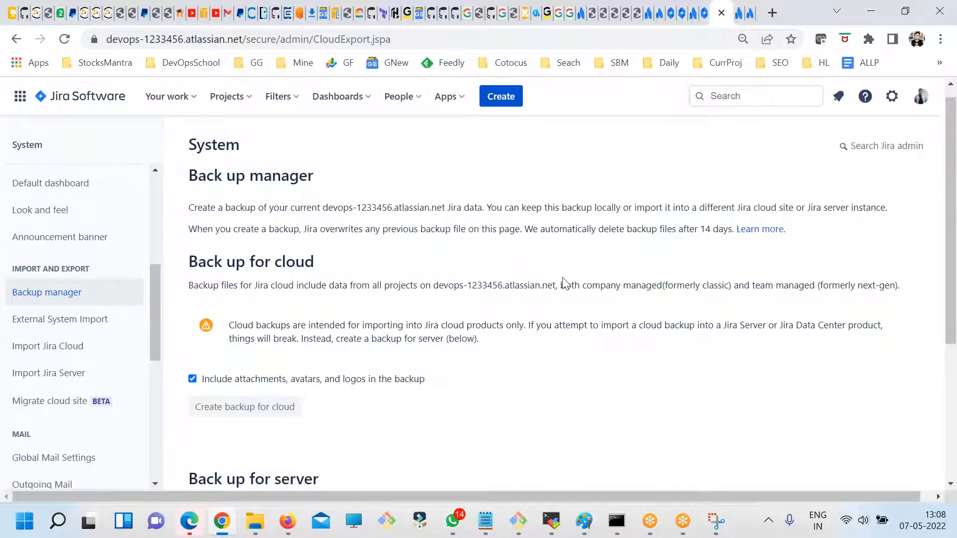
drag(515, 233, 608, 259)
scroll(309, 359, down, 1)
scroll(309, 359, down, 2)
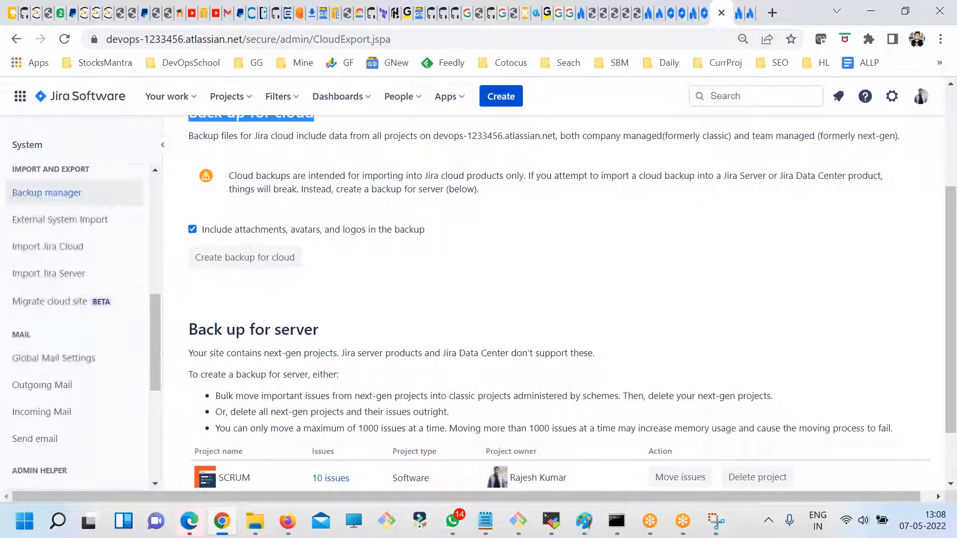
scroll(538, 348, up, 2)
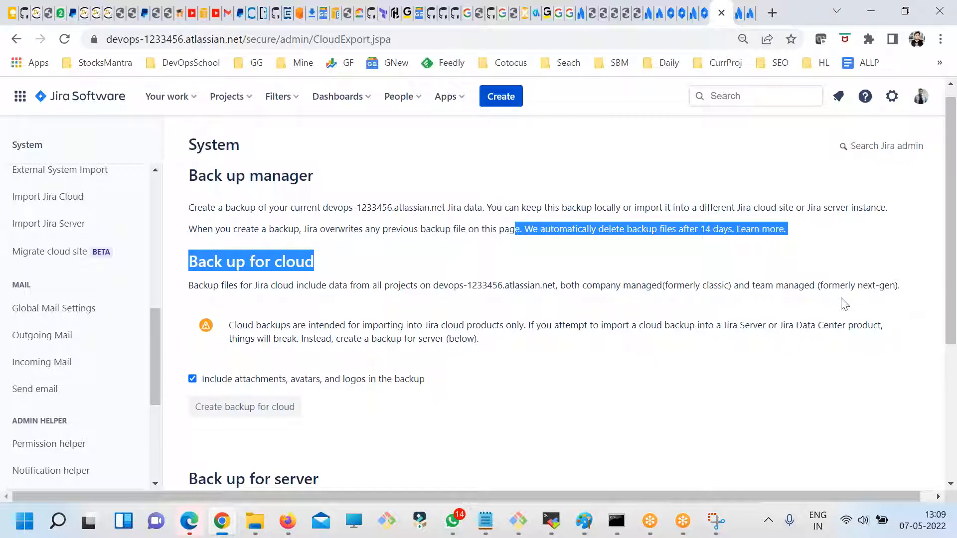
click(937, 172)
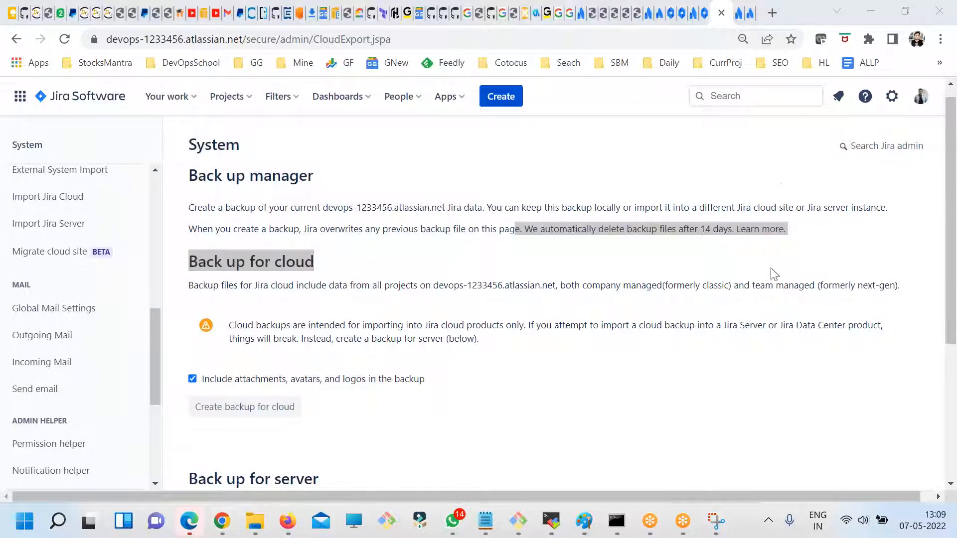